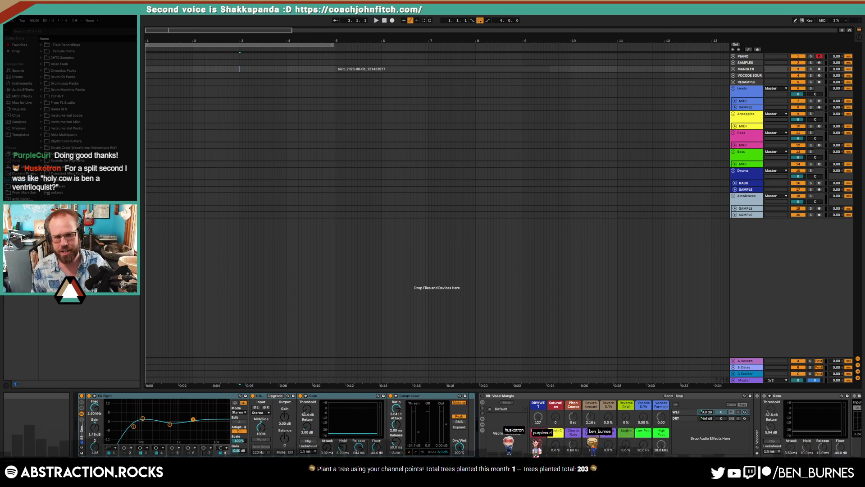
Step: Unfold the MANGLER track and remove the first bird call from the start of the bird recording clip
{"action": "left_click", "coordinate": [396, 68]}
{"action": "left_click", "coordinate": [733, 69]}
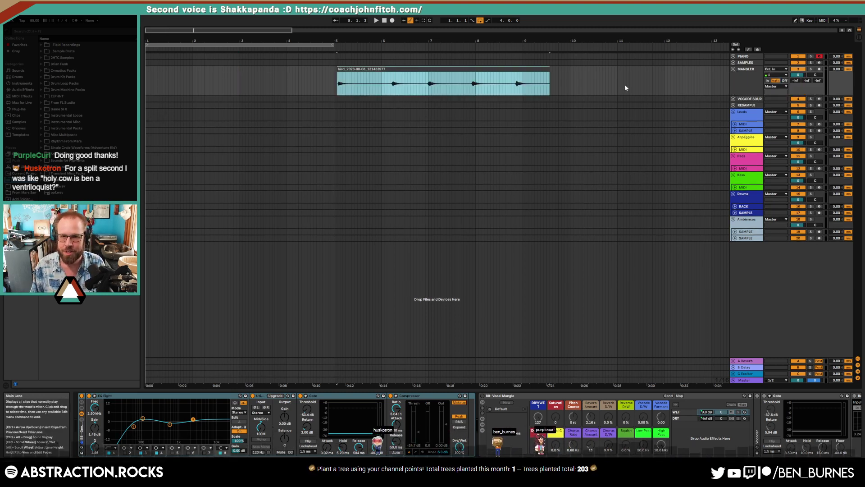
{"action": "left_click", "coordinate": [626, 85]}
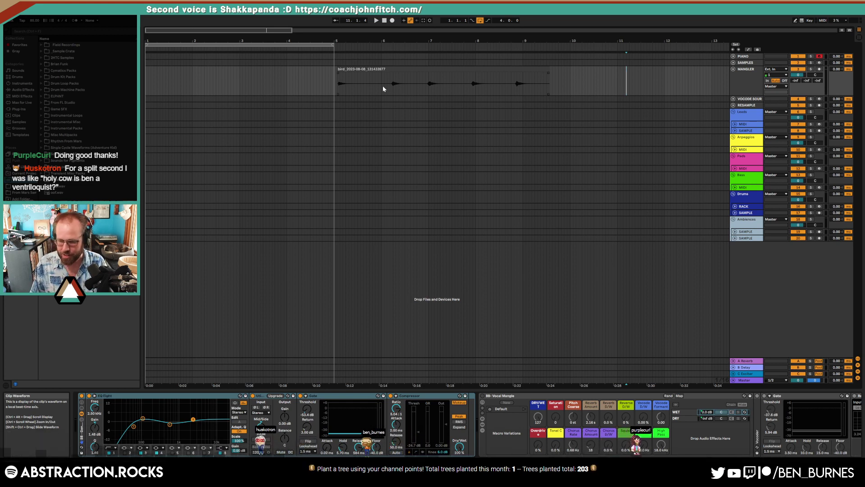
{"action": "left_click_drag", "start_coordinate": [389, 88], "coordinate": [338, 88]}
{"action": "left_click", "coordinate": [367, 88]}
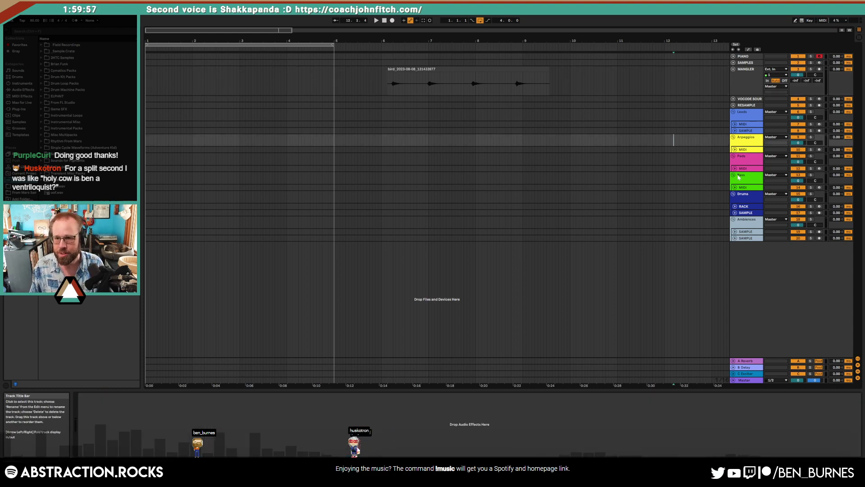
Step: Unfold the Pads group's MIDI track and load the Native Instruments Kontakt VST3 plug-in on it
{"action": "left_click", "coordinate": [736, 168]}
{"action": "left_click", "coordinate": [735, 169]}
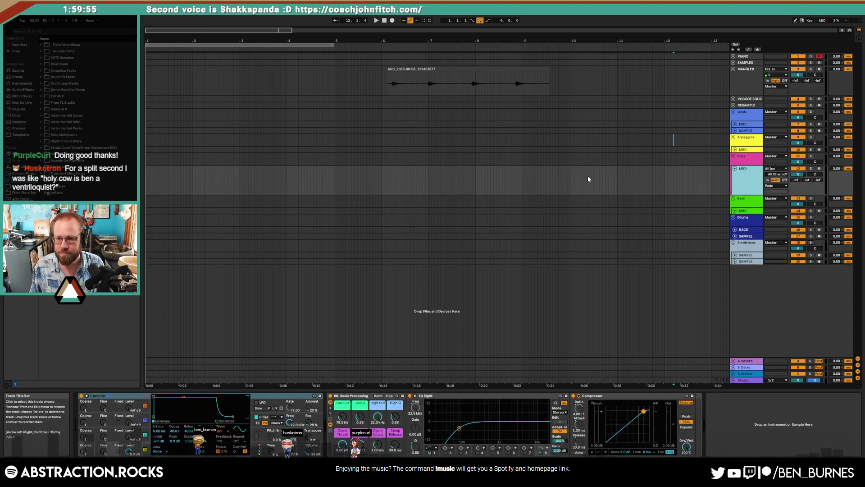
{"action": "left_click", "coordinate": [19, 108]}
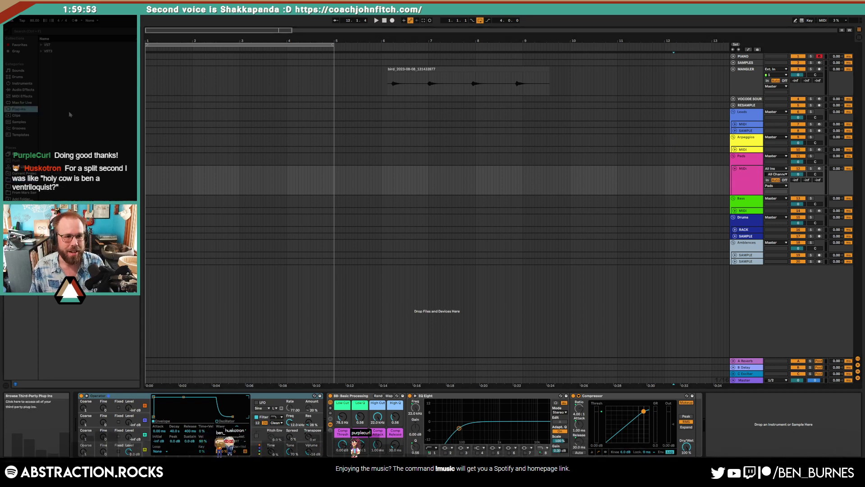
{"action": "left_click", "coordinate": [48, 51]}
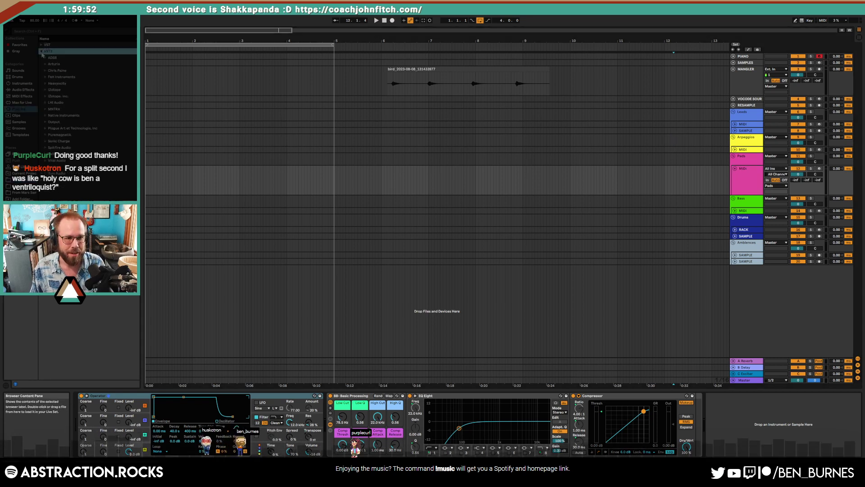
{"action": "left_click", "coordinate": [45, 116]}
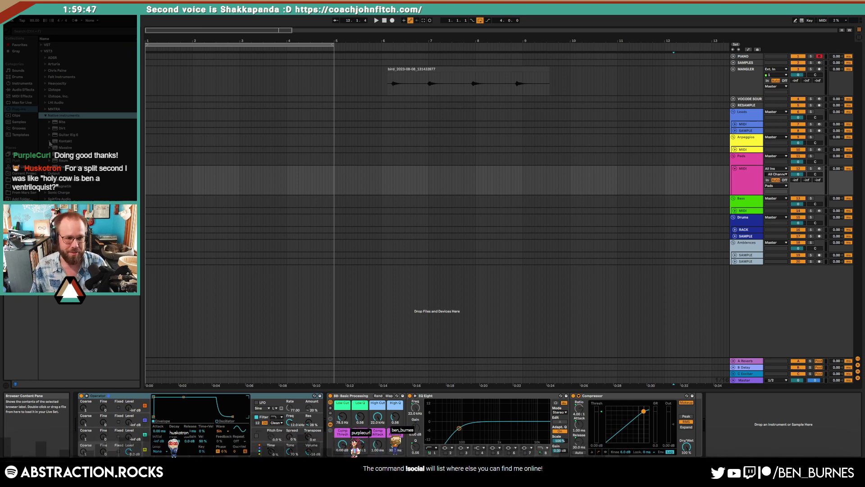
{"action": "left_click", "coordinate": [58, 142]}
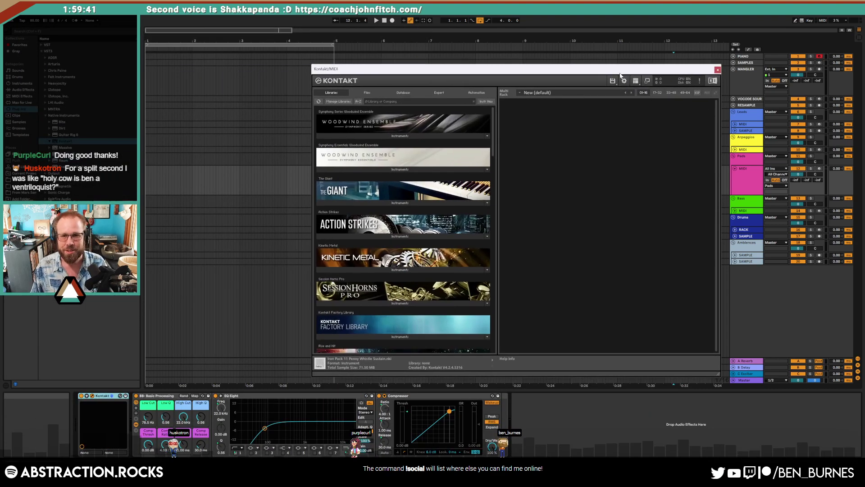
Step: Load the Pharlight instrument from the Kontakt library
{"action": "left_click_drag", "start_coordinate": [491, 128], "coordinate": [502, 288]}
{"action": "left_click", "coordinate": [417, 261]}
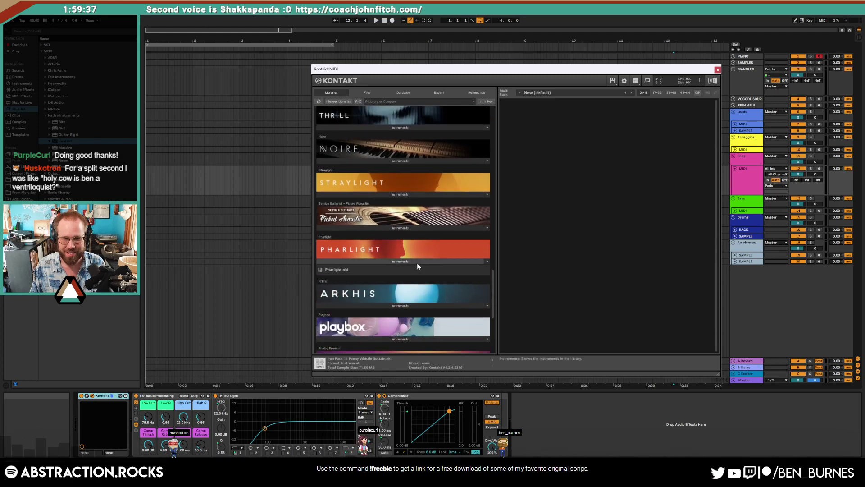
{"action": "left_click", "coordinate": [352, 272]}
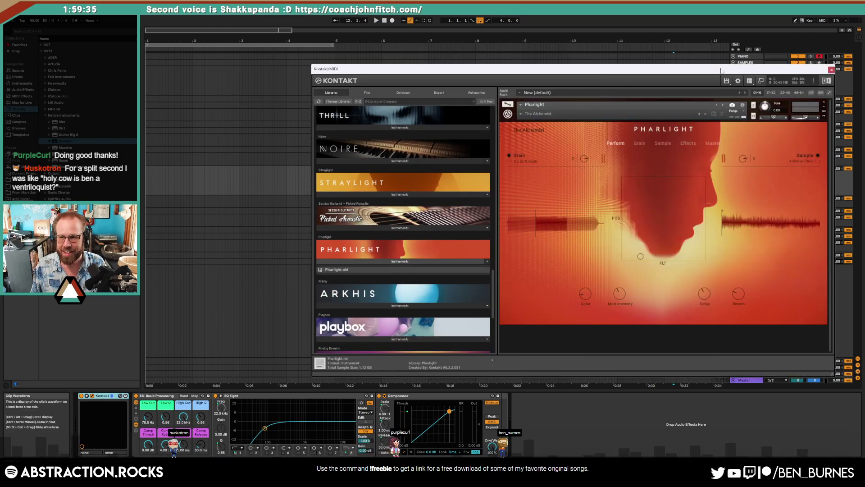
Step: Arm the Pads MIDI track for recording and load Pharlight's Pad preset Suspicious Hum, closing the plug-in window
{"action": "left_click_drag", "start_coordinate": [728, 69], "coordinate": [622, 71]}
{"action": "left_click", "coordinate": [819, 169]}
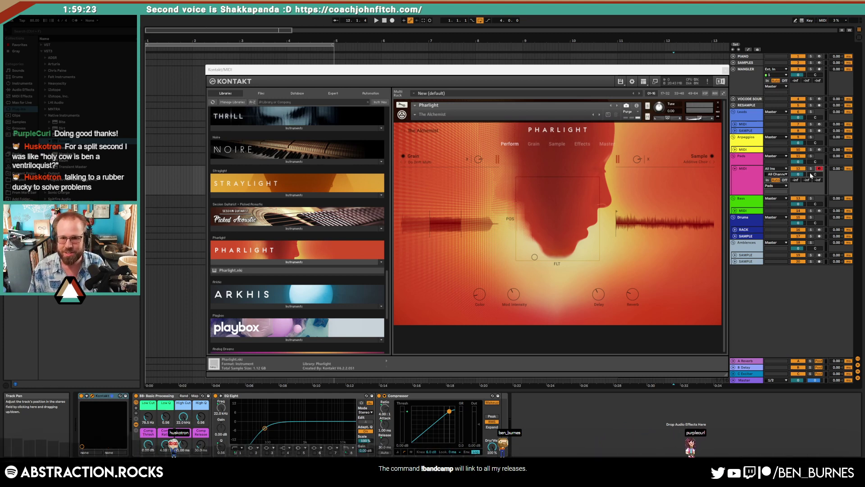
{"action": "left_click", "coordinate": [420, 115]}
{"action": "mouse_move", "coordinate": [424, 162]}
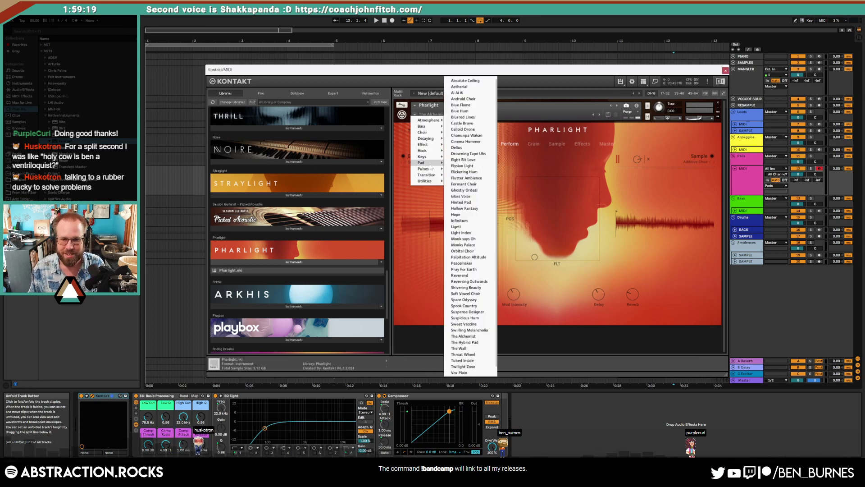
{"action": "left_click", "coordinate": [469, 318]}
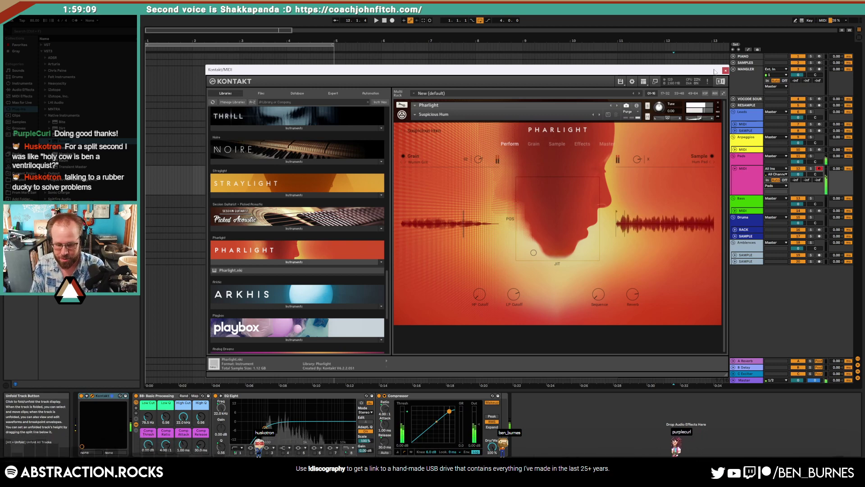
{"action": "left_click", "coordinate": [725, 71]}
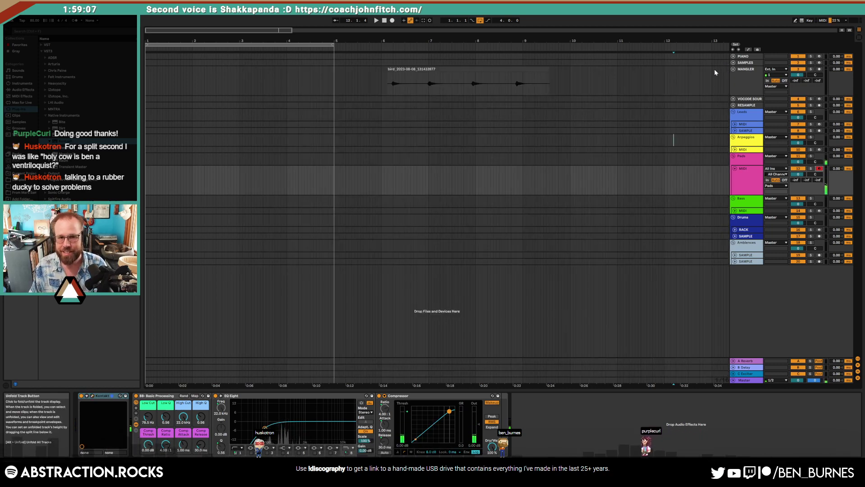
Step: Return the transport to the start, set the tempo to 80 BPM and turn on the metronome
{"action": "left_click", "coordinate": [377, 173]}
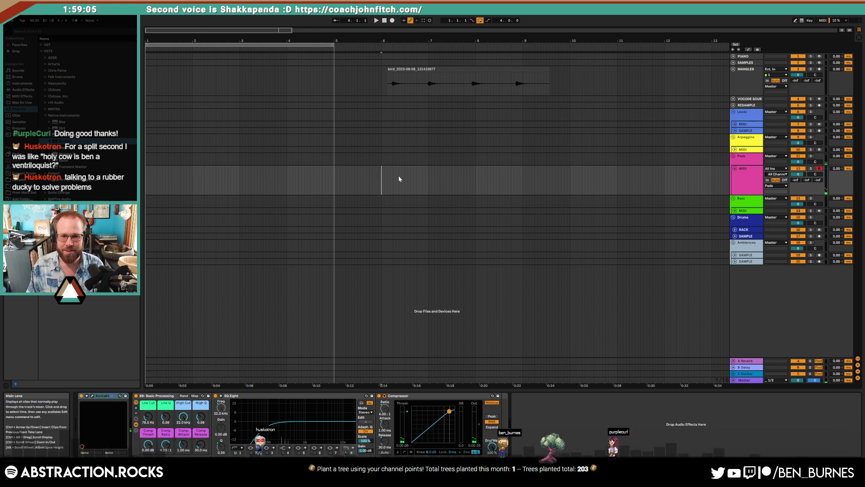
{"action": "left_click", "coordinate": [383, 20]}
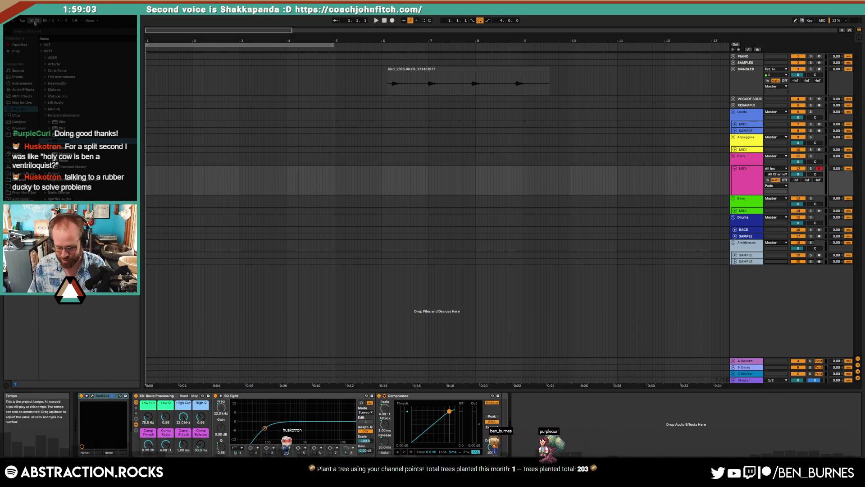
{"action": "type", "text": "80"}
{"action": "key", "text": "Return"}
{"action": "left_click", "coordinate": [74, 21]}
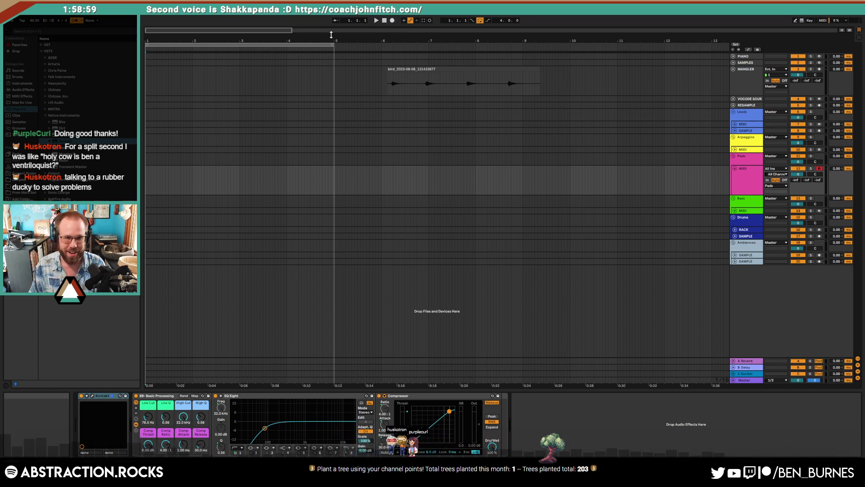
Step: Record a four-bar chord part on the Pads MIDI track from the start of the arrangement
{"action": "left_click", "coordinate": [393, 22]}
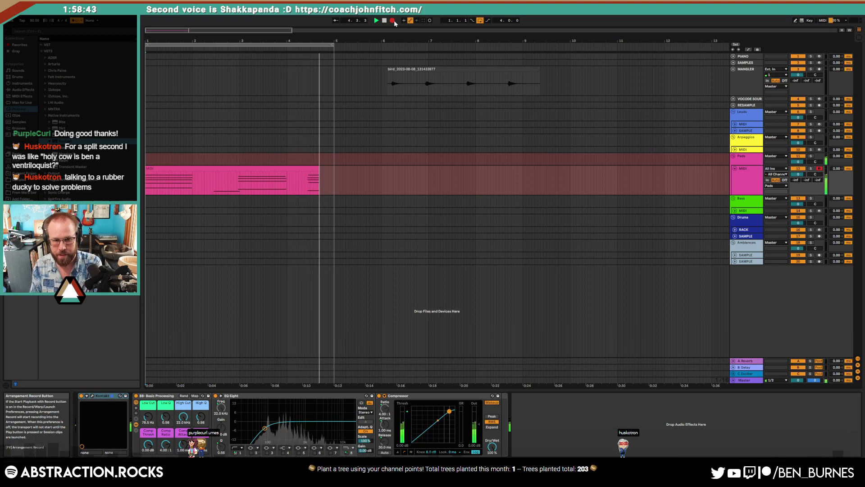
{"action": "left_click", "coordinate": [393, 21]}
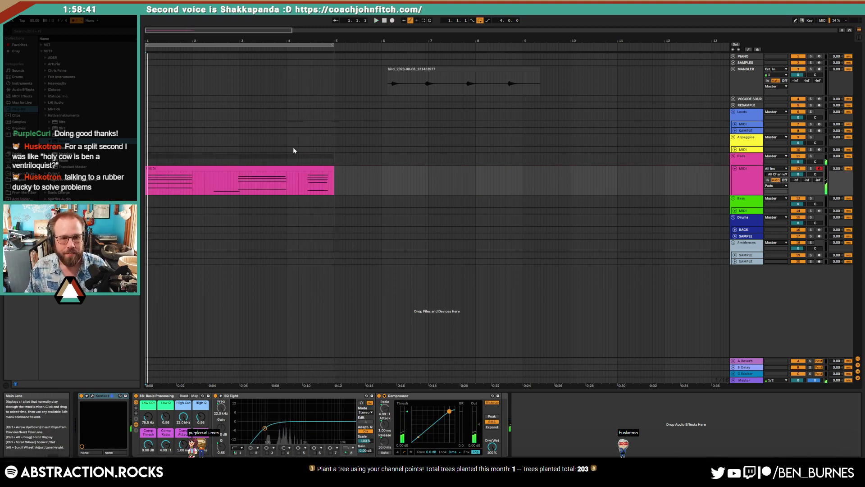
Step: Open the recorded Pads clip in the note editor and move the second chord to start at bar 3
{"action": "double_click", "coordinate": [332, 178]}
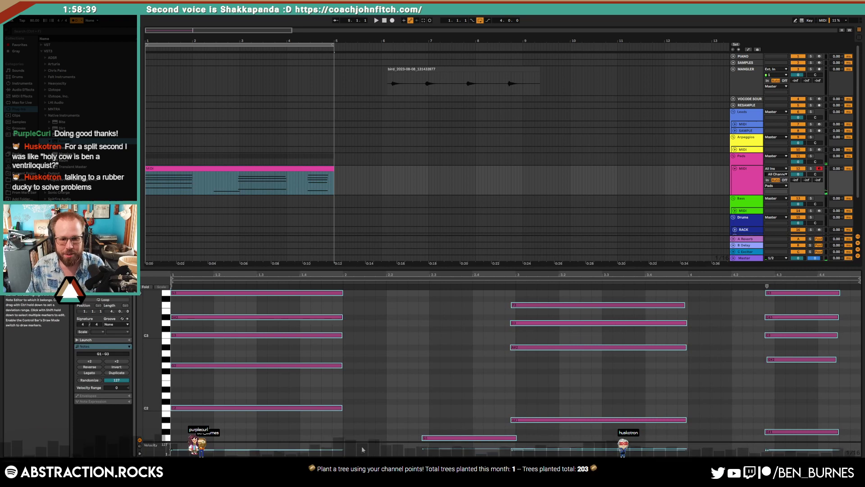
{"action": "left_click_drag", "start_coordinate": [567, 436], "coordinate": [583, 253]}
{"action": "key", "text": "Right"}
Step: Raise the single bass note before the second chord to G#1, move its start to 2.3 and shorten it
{"action": "left_click_drag", "start_coordinate": [437, 389], "coordinate": [457, 439]}
{"action": "key", "text": "Up"}
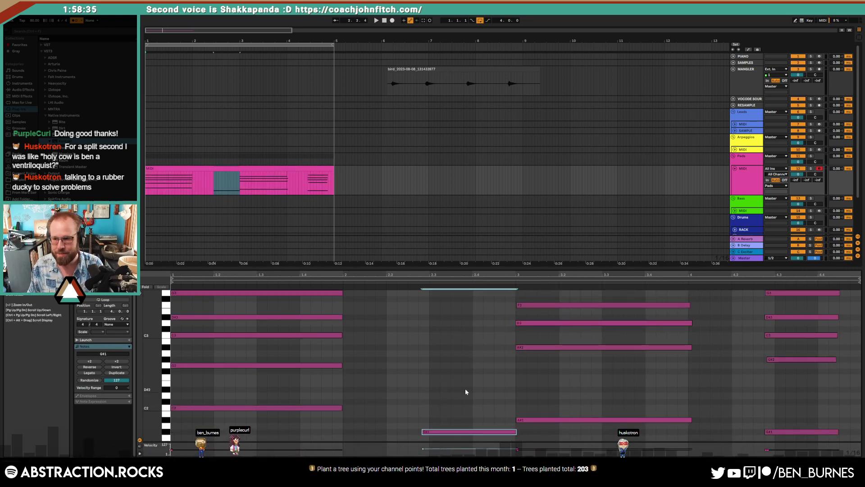
{"action": "key", "text": "Right"}
{"action": "key", "text": "Right"}
{"action": "key", "text": "Left"}
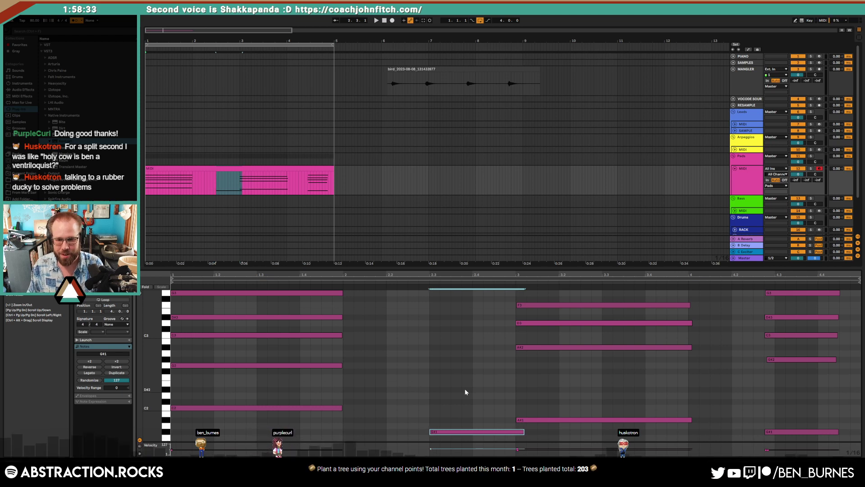
{"action": "key", "text": "shift+Left"}
Step: Trim the overhanging note ends of the second chord back to the start of bar 4
{"action": "left_click_drag", "start_coordinate": [351, 422], "coordinate": [343, 288]}
{"action": "left_click", "coordinate": [434, 347]}
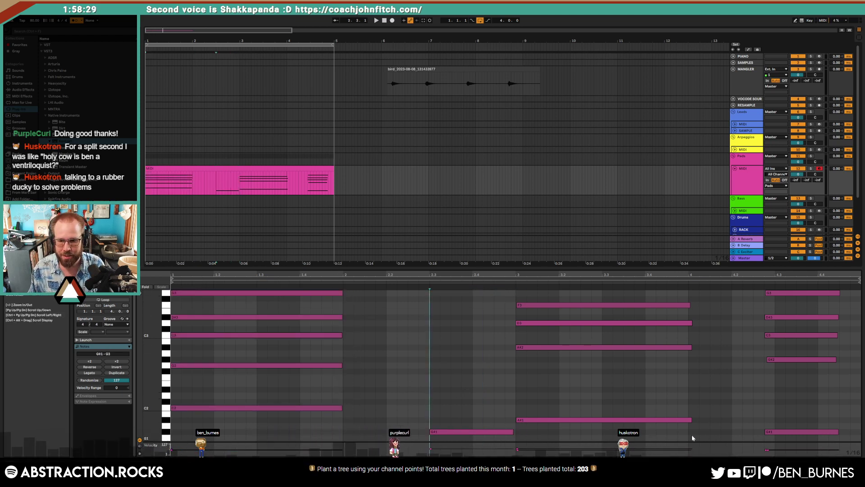
{"action": "left_click_drag", "start_coordinate": [692, 435], "coordinate": [671, 299]}
{"action": "left_click", "coordinate": [721, 388]}
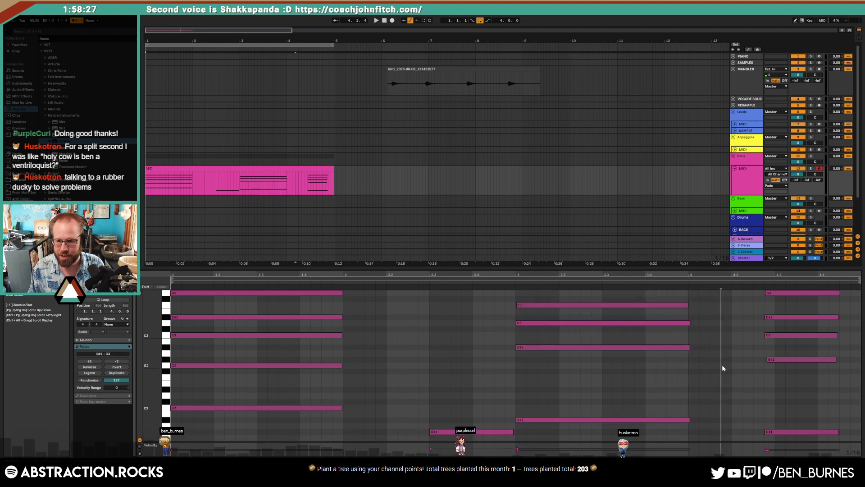
Step: Move the last chord to start at 4.3 and transpose all its notes up six semitones
{"action": "left_click_drag", "start_coordinate": [790, 439], "coordinate": [783, 290]}
{"action": "key", "text": "Right"}
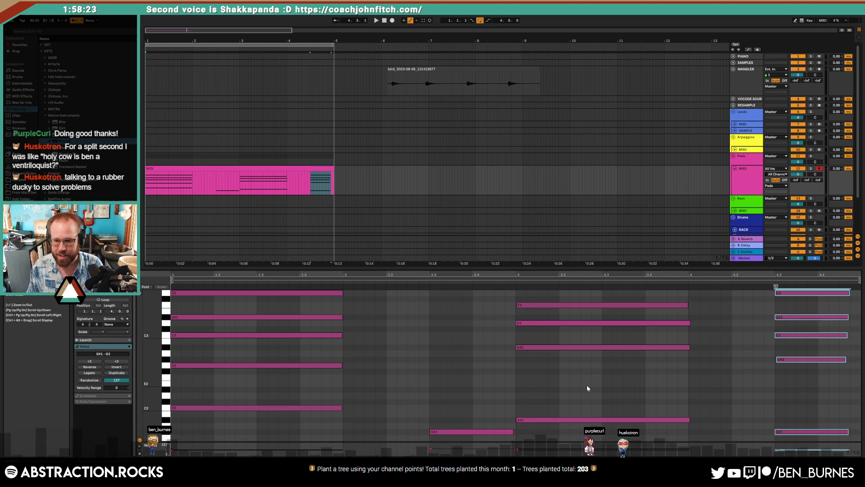
{"action": "key", "text": "Up"}
{"action": "key", "text": "Up"}
{"action": "key", "text": "Up"}
{"action": "key", "text": "Up"}
{"action": "key", "text": "Up"}
{"action": "key", "text": "Up"}
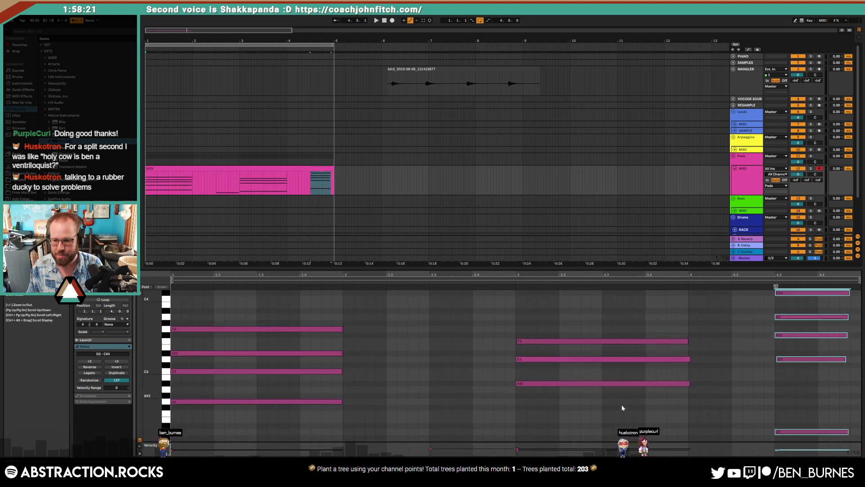
Step: In the last chord, raise the F#3 note to G3 and the A3 note to A#3
{"action": "left_click_drag", "start_coordinate": [756, 387], "coordinate": [795, 351]}
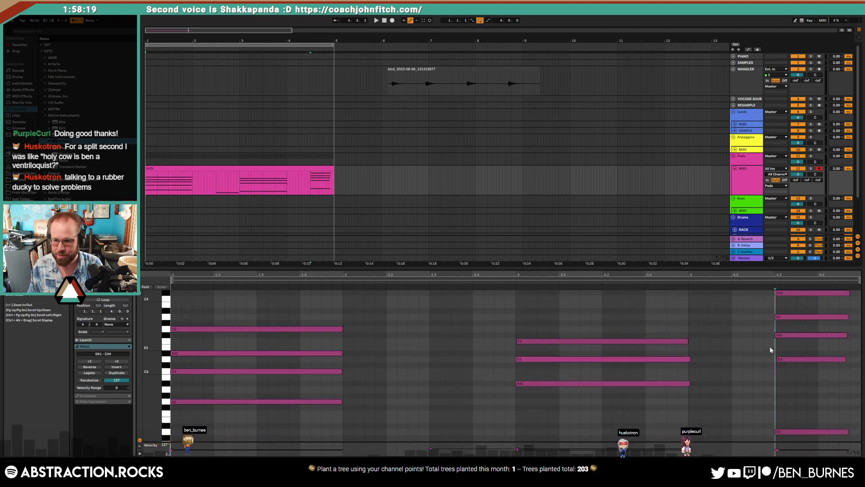
{"action": "left_click", "coordinate": [784, 336]}
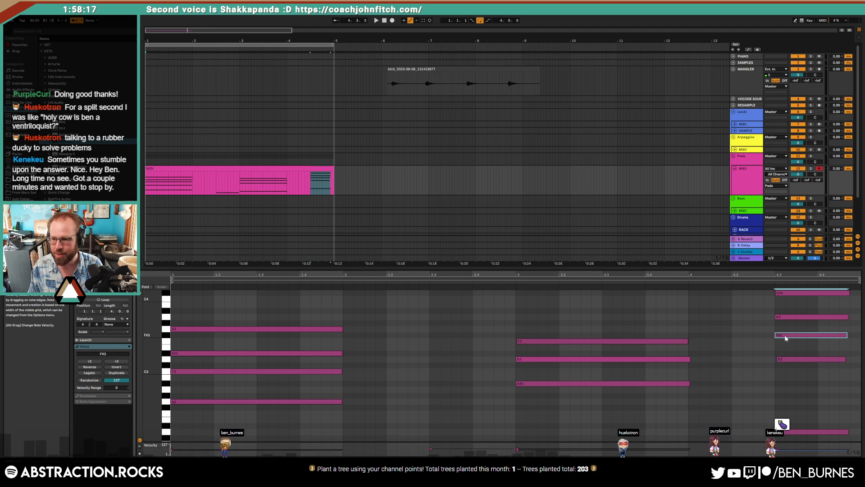
{"action": "key", "text": "Up"}
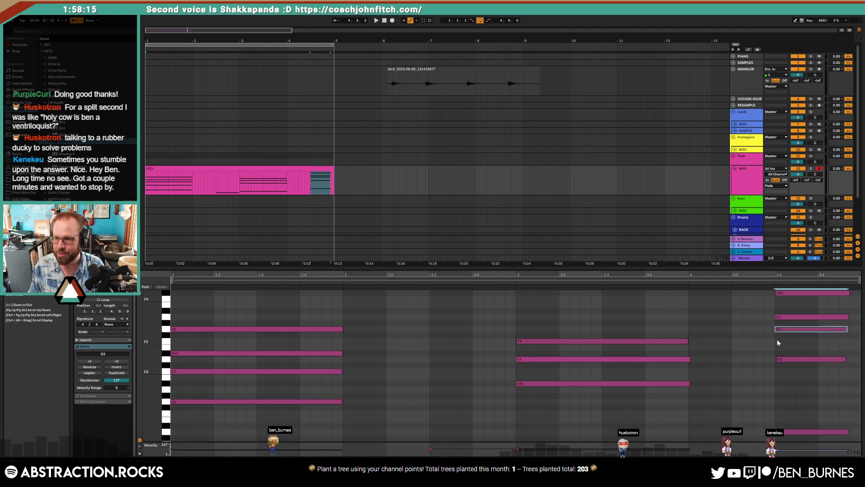
{"action": "left_click", "coordinate": [779, 317]}
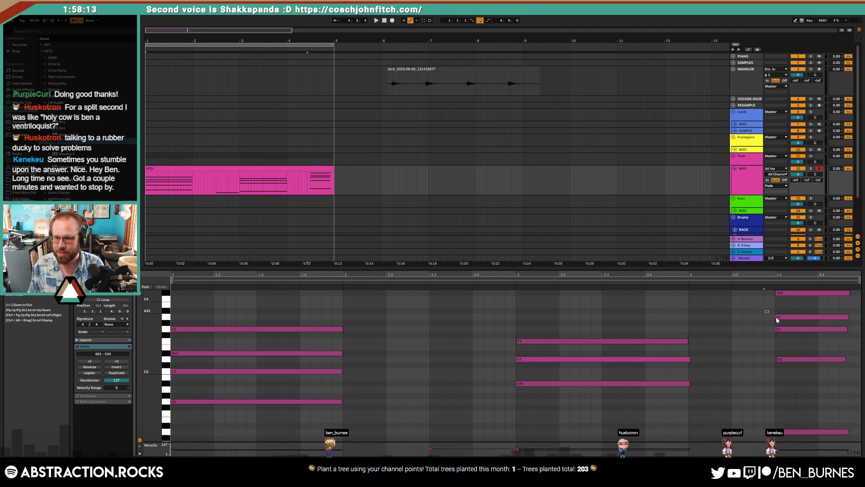
{"action": "key", "text": "Up"}
Step: Lower the top note of the last chord to A#2
{"action": "left_click", "coordinate": [782, 292]}
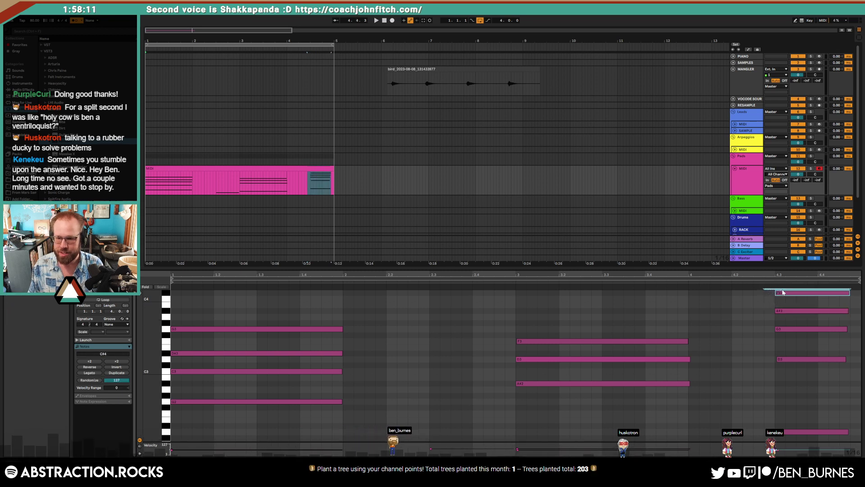
{"action": "key", "text": "Down"}
{"action": "key", "text": "Down"}
{"action": "key", "text": "Down"}
{"action": "key", "text": "Down"}
{"action": "key", "text": "Down"}
{"action": "key", "text": "Down"}
{"action": "key", "text": "Down"}
{"action": "key", "text": "Down"}
{"action": "key", "text": "Down"}
{"action": "key", "text": "Down"}
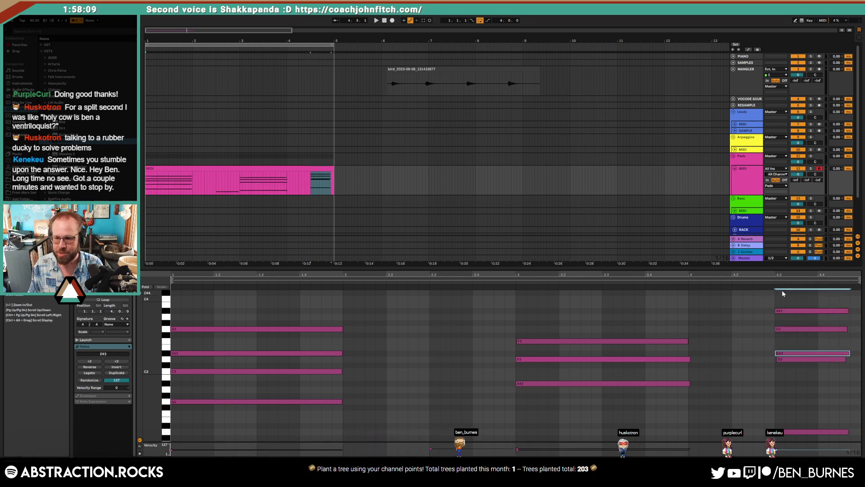
{"action": "key", "text": "Down"}
{"action": "key", "text": "Down"}
{"action": "key", "text": "Down"}
{"action": "key", "text": "Down"}
{"action": "key", "text": "Down"}
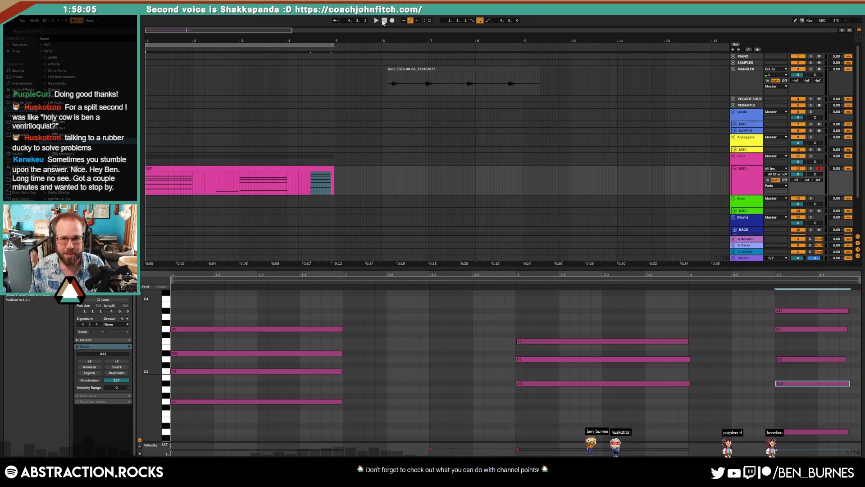
Step: Play the arrangement from the start to audition the edited pad chords
{"action": "left_click", "coordinate": [383, 22]}
{"action": "key", "text": "space"}
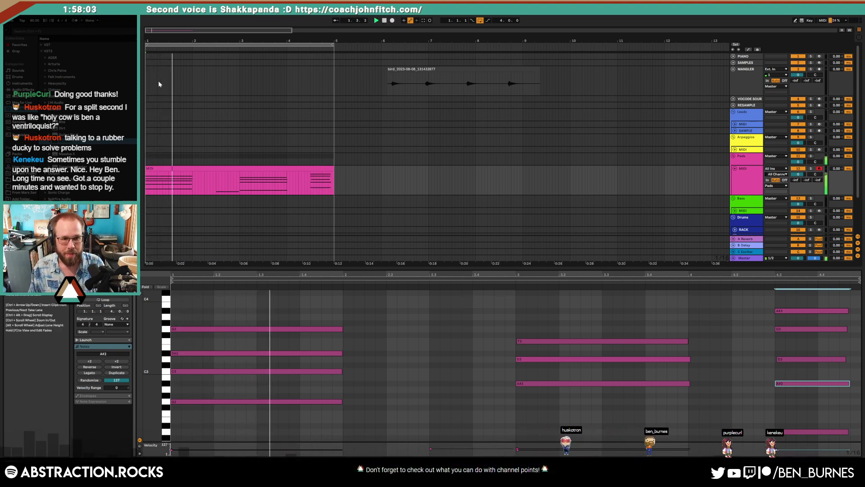
{"action": "scroll", "coordinate": [262, 184], "scroll_direction": "down", "scroll_amount": 3}
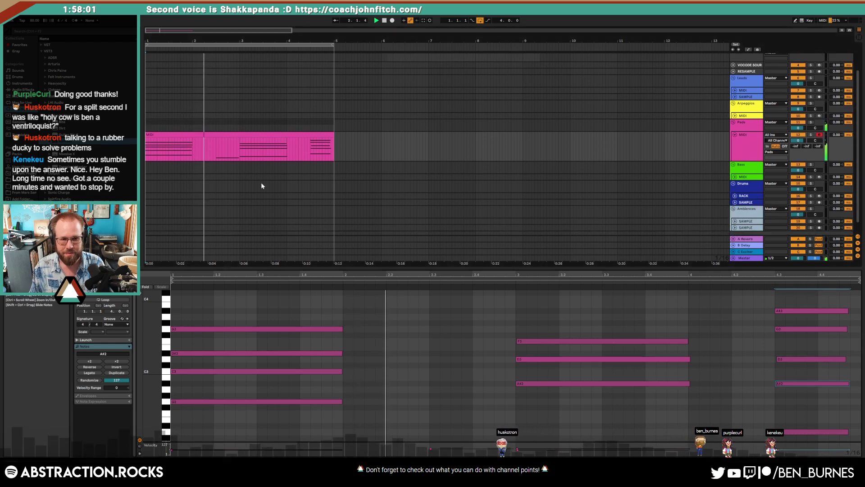
Step: In the second chord, add a G#2 note one octave above the G#1 note
{"action": "scroll", "coordinate": [261, 183], "scroll_direction": "down", "scroll_amount": 1}
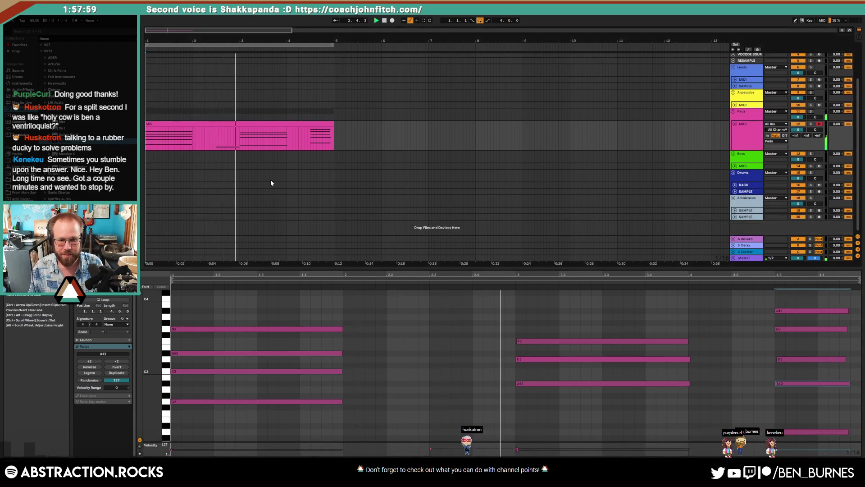
{"action": "scroll", "coordinate": [472, 379], "scroll_direction": "down", "scroll_amount": 2}
{"action": "left_click", "coordinate": [478, 427]}
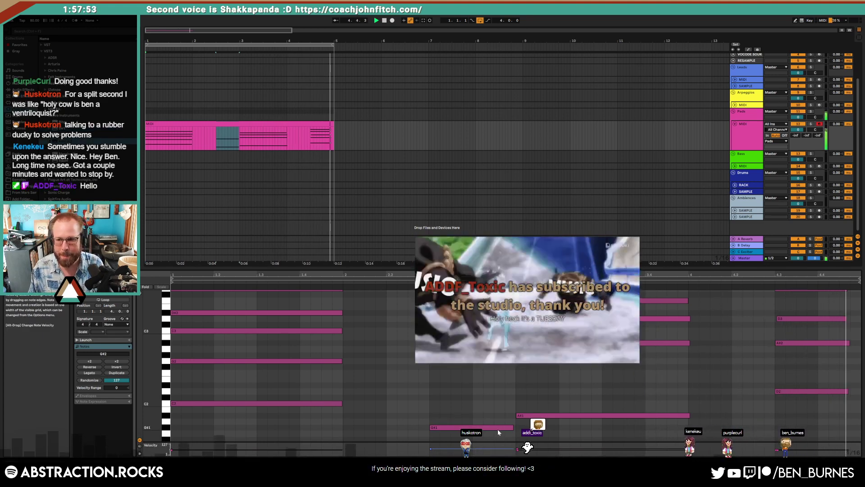
{"action": "left_click_drag", "start_coordinate": [152, 322], "coordinate": [146, 323]}
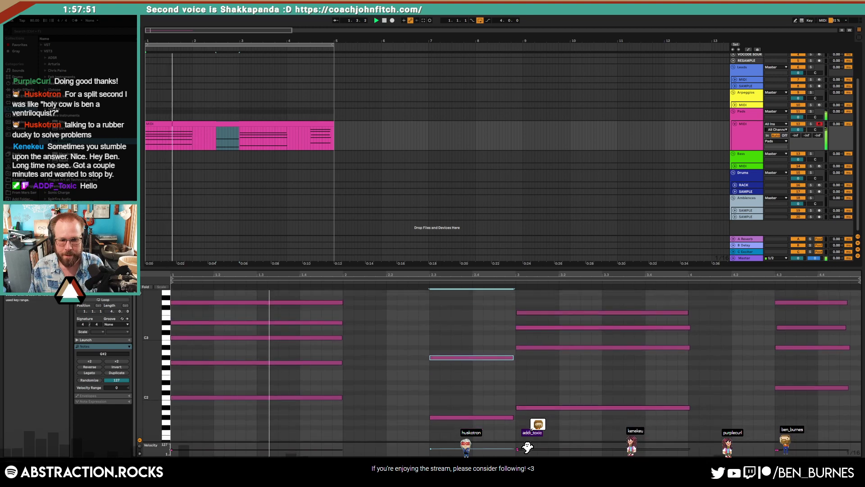
{"action": "key", "text": "shift+Tab"}
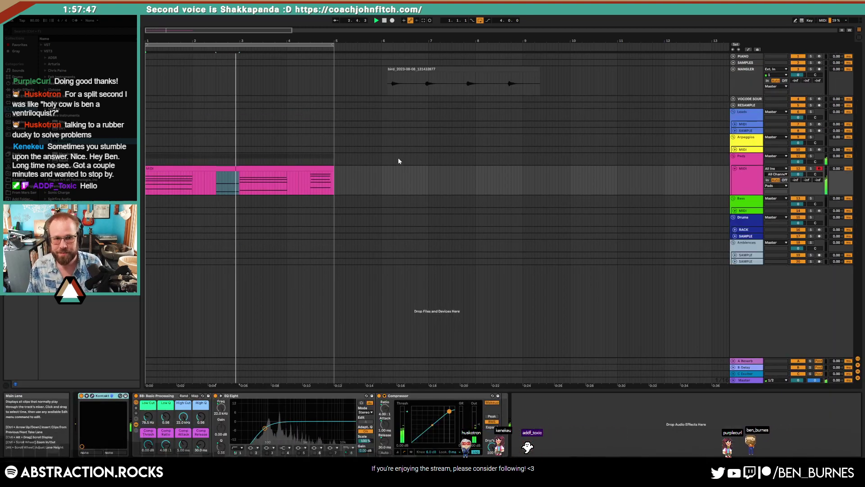
Step: Try the second chord's two notes one octave higher, and return the upper one two octaves down to G#1
{"action": "double_click", "coordinate": [253, 174]}
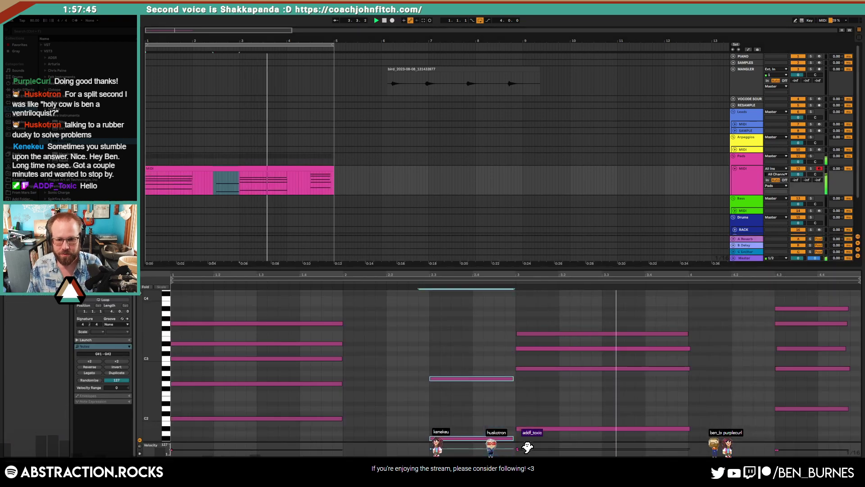
{"action": "key", "text": "shift+Up"}
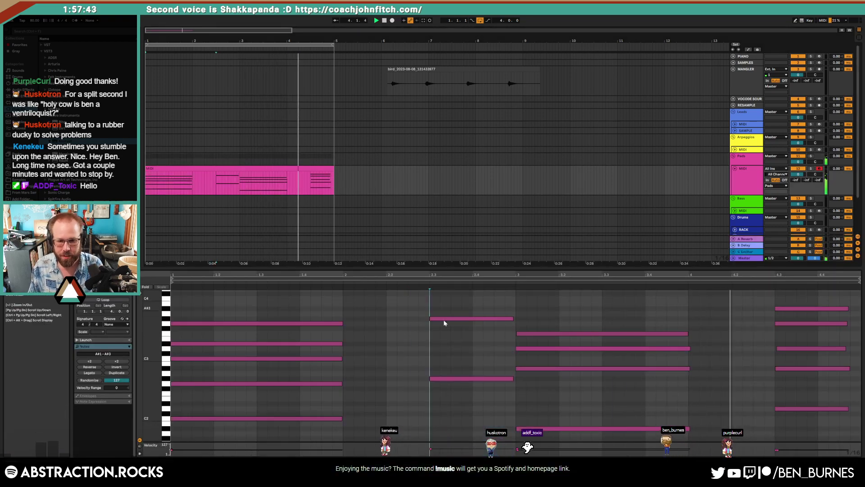
{"action": "left_click", "coordinate": [444, 319]}
{"action": "key", "text": "shift+Down"}
{"action": "key", "text": "shift+Down"}
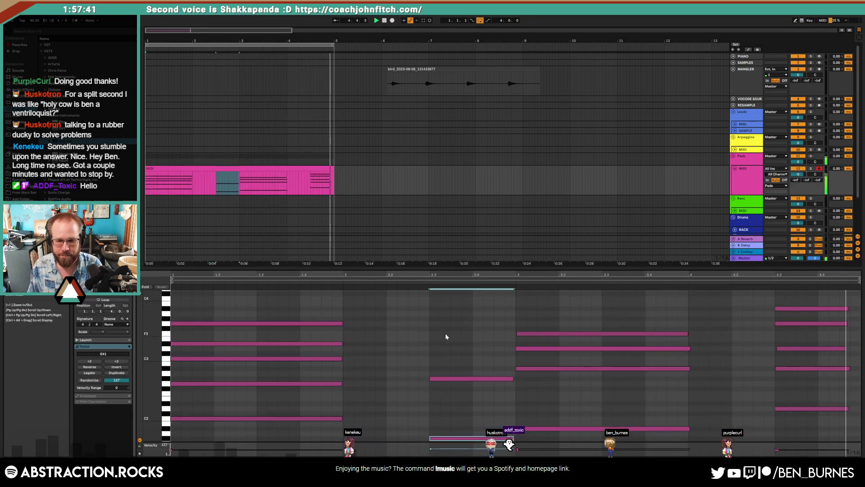
Step: Raise the pad track's send to the A Reverb return and stop playback
{"action": "key", "text": "shift+Tab"}
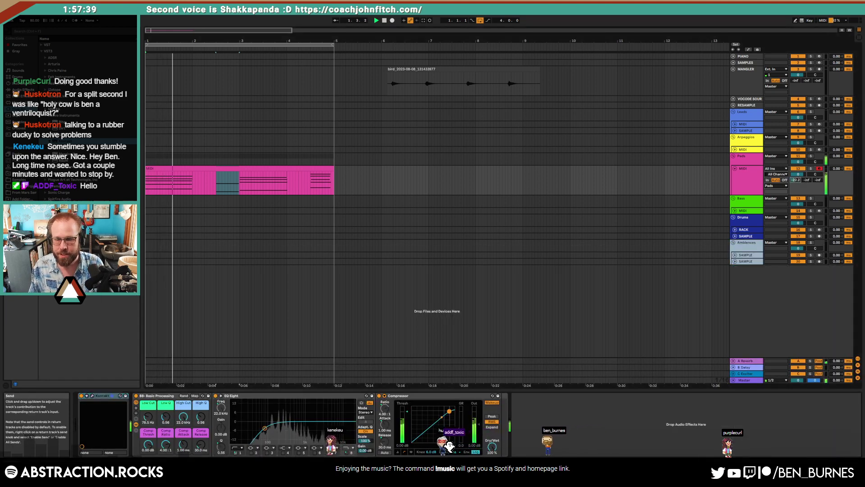
{"action": "key", "text": "space"}
Step: Lengthen all notes of the pad clip's last chord slightly toward the end of bar 4
{"action": "double_click", "coordinate": [331, 169]}
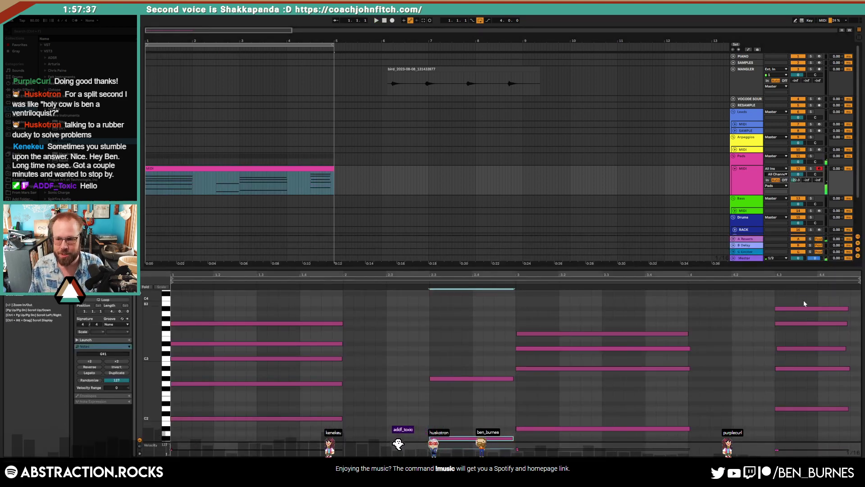
{"action": "left_click_drag", "start_coordinate": [804, 300], "coordinate": [784, 416]}
{"action": "left_click_drag", "start_coordinate": [848, 309], "coordinate": [855, 311]}
{"action": "left_click", "coordinate": [753, 316]}
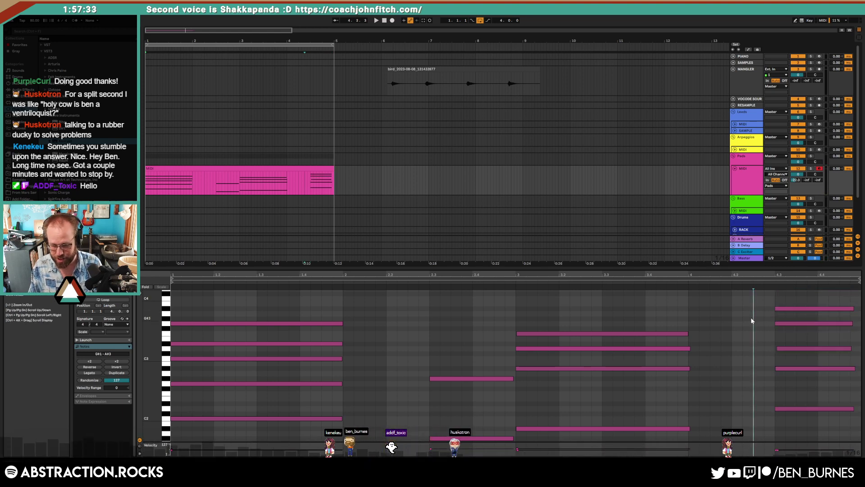
Step: Unfold the Bass group's MIDI track and copy the pad clip onto it at the same position
{"action": "key", "text": "shift+Tab"}
{"action": "left_click", "coordinate": [735, 211]}
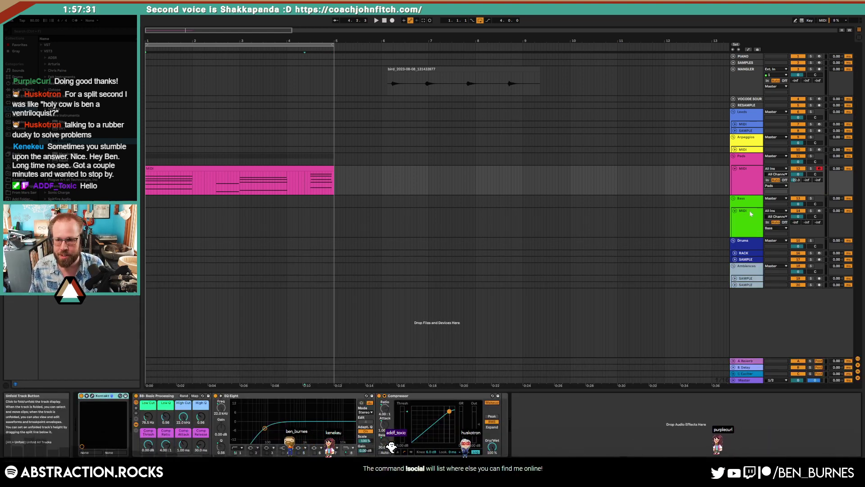
{"action": "left_click", "coordinate": [750, 214]}
{"action": "left_click_drag", "start_coordinate": [248, 168], "coordinate": [248, 210]}
Step: In the copied clip on the bass track, delete every note except the lowest one of each chord
{"action": "key", "text": "shift+Tab"}
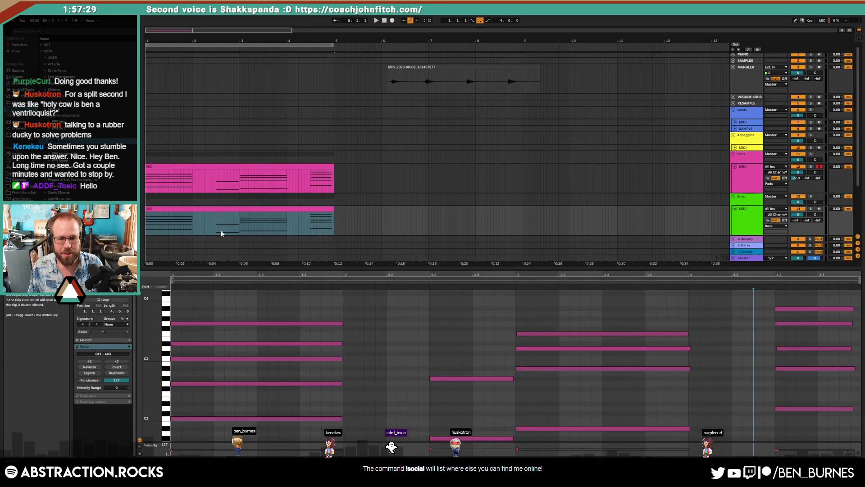
{"action": "left_click_drag", "start_coordinate": [269, 393], "coordinate": [807, 299]}
{"action": "key", "text": "Delete"}
{"action": "left_click", "coordinate": [447, 343]}
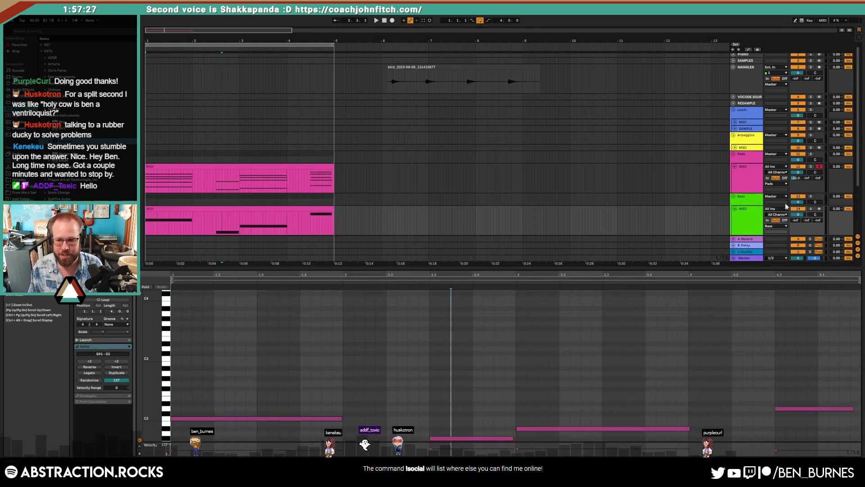
Step: Transpose all the bass notes down one octave, to the range G#0 to D1
{"action": "key", "text": "ctrl+a"}
{"action": "key", "text": "shift+Down"}
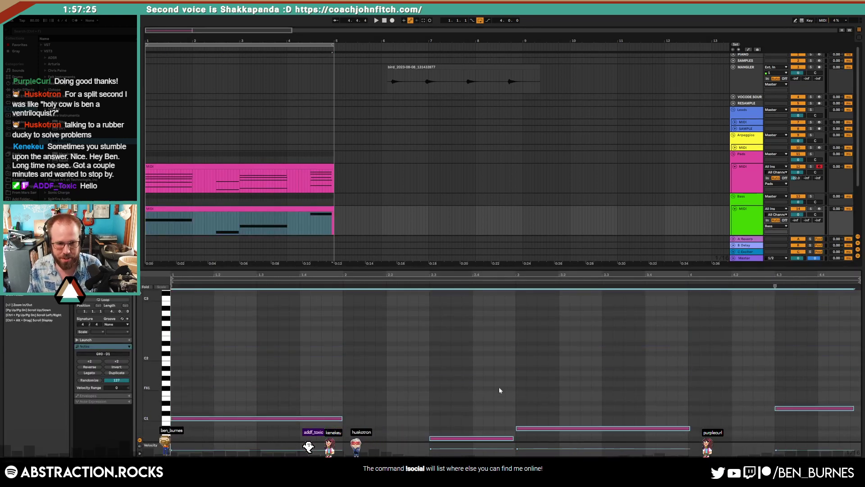
{"action": "left_click_drag", "start_coordinate": [155, 390], "coordinate": [153, 388]}
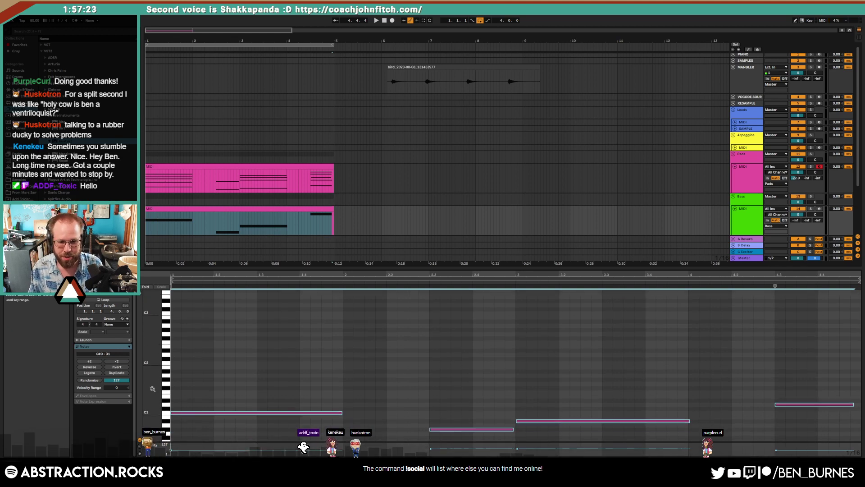
Step: Assign the bass MIDI track's color to its clips
{"action": "key", "text": "shift+Tab"}
{"action": "right_click", "coordinate": [761, 220]}
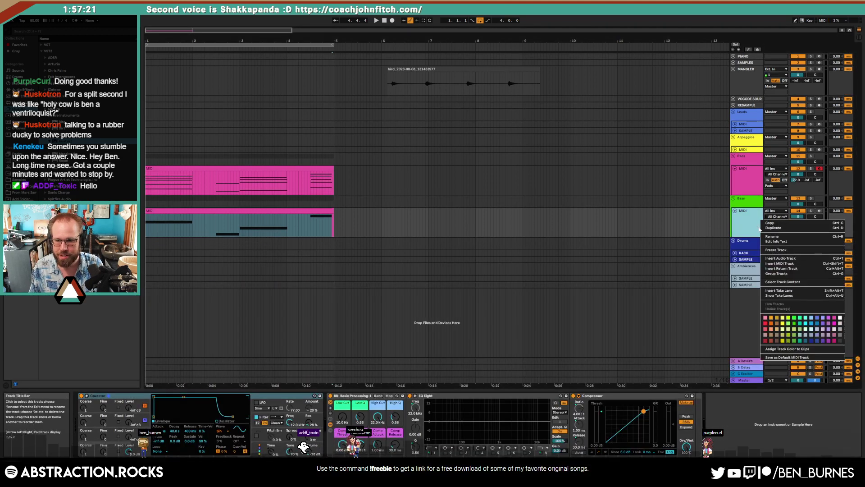
{"action": "left_click", "coordinate": [780, 349]}
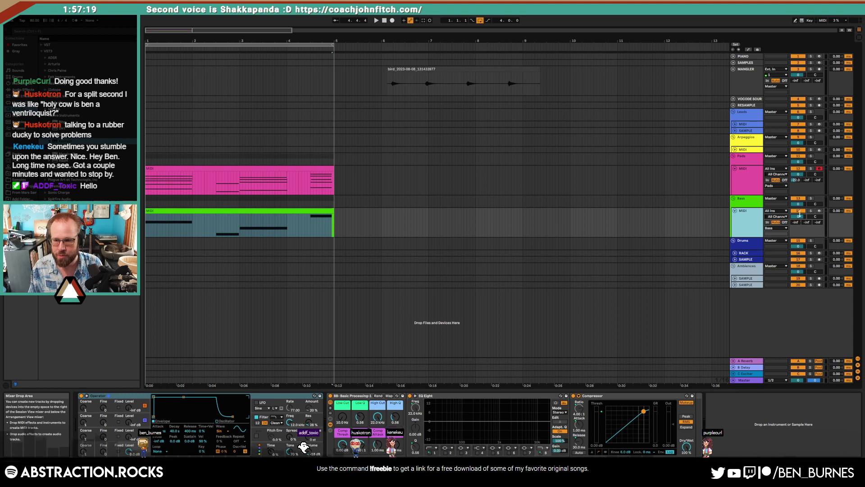
Step: Audition the bass, lengthen the attack of its Operator envelope and set Spread to 42%
{"action": "key", "text": "space"}
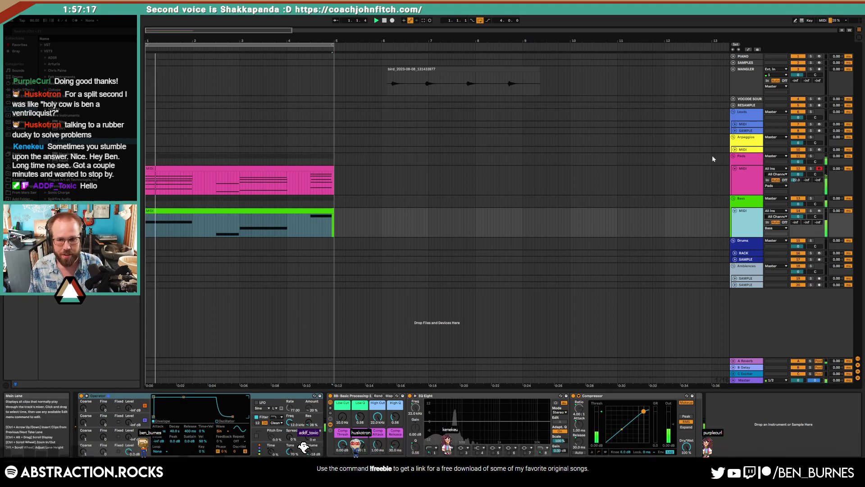
{"action": "left_click_drag", "start_coordinate": [154, 398], "coordinate": [174, 398]}
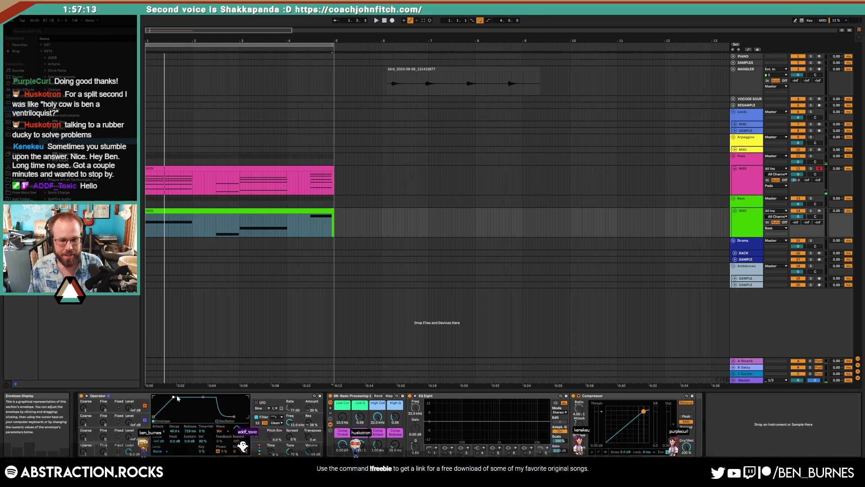
{"action": "left_click_drag", "start_coordinate": [293, 439], "coordinate": [293, 424]}
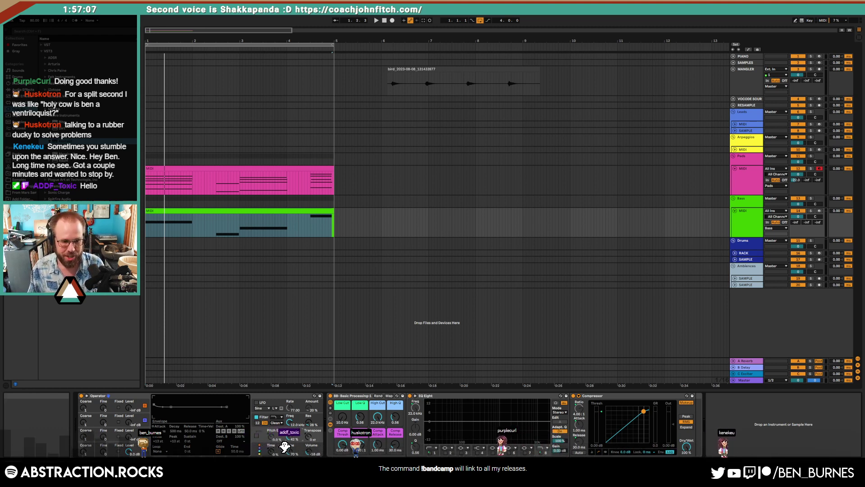
Step: Show the Operator oscillator's envelope again and readjust its attack while the loop plays
{"action": "left_click", "coordinate": [94, 447]}
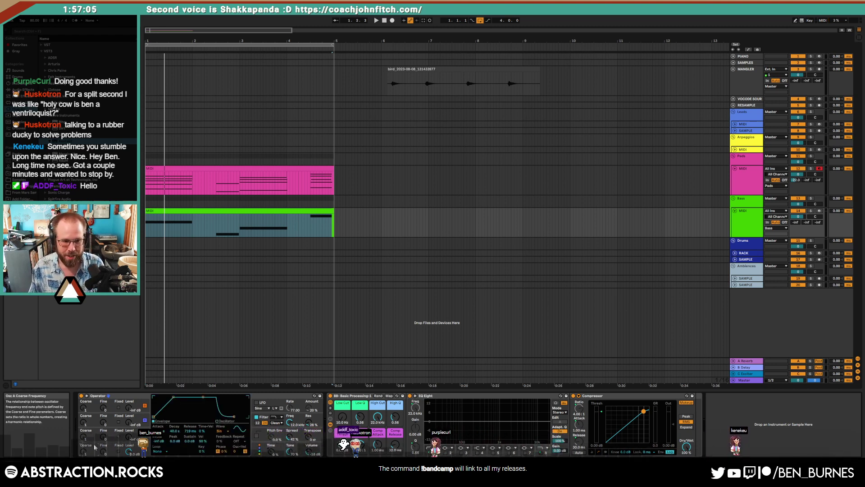
{"action": "key", "text": "space"}
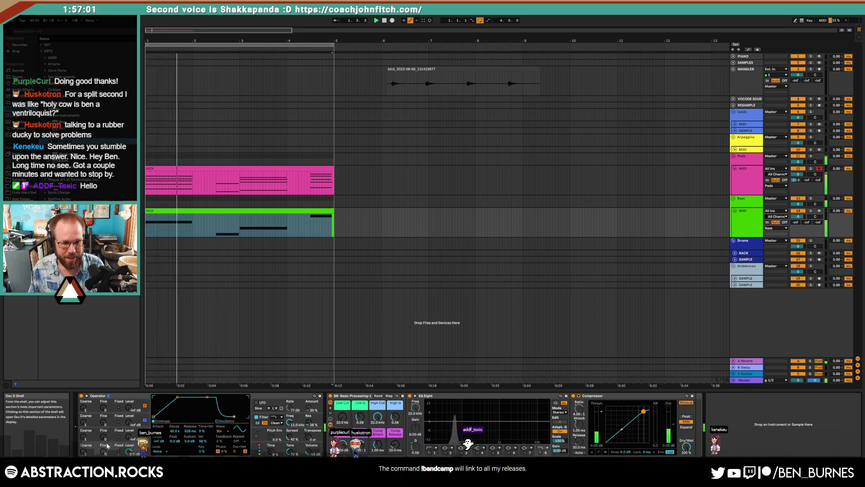
{"action": "left_click_drag", "start_coordinate": [128, 437], "coordinate": [169, 397]}
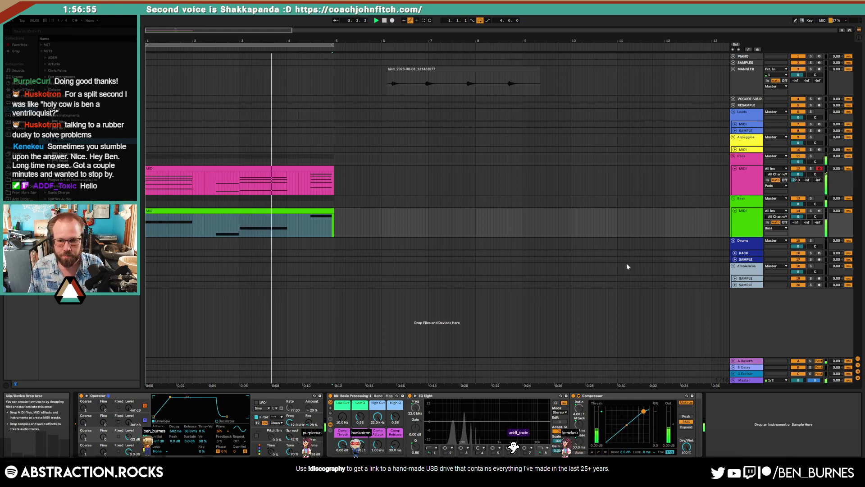
Step: Unfold the drum RACK track and extend the last bass note to the end of its clip
{"action": "left_click", "coordinate": [735, 255]}
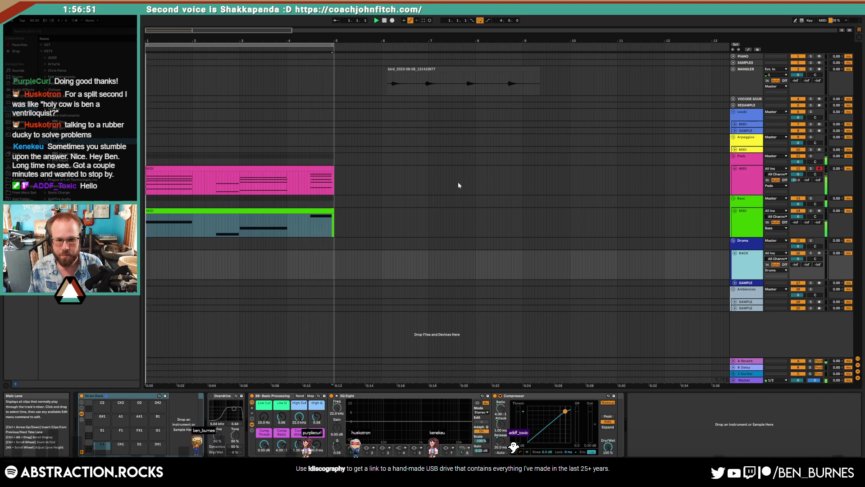
{"action": "left_click", "coordinate": [323, 212]}
{"action": "double_click", "coordinate": [323, 213]}
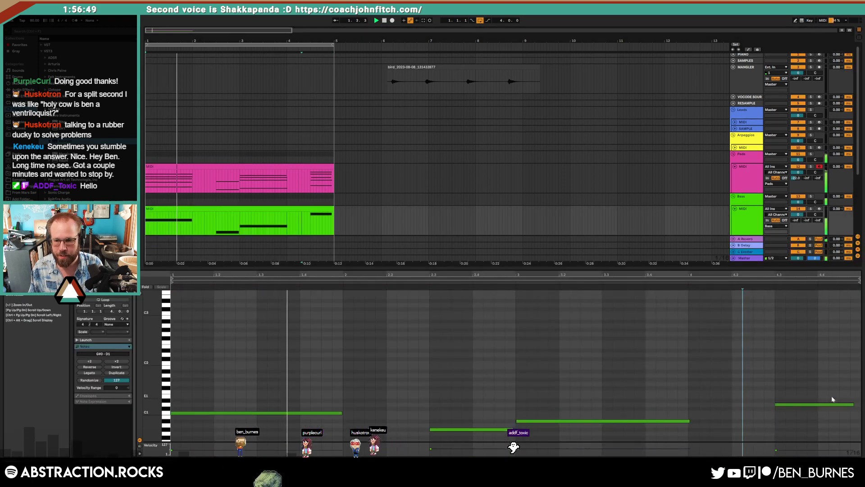
{"action": "left_click_drag", "start_coordinate": [853, 408], "coordinate": [859, 406]}
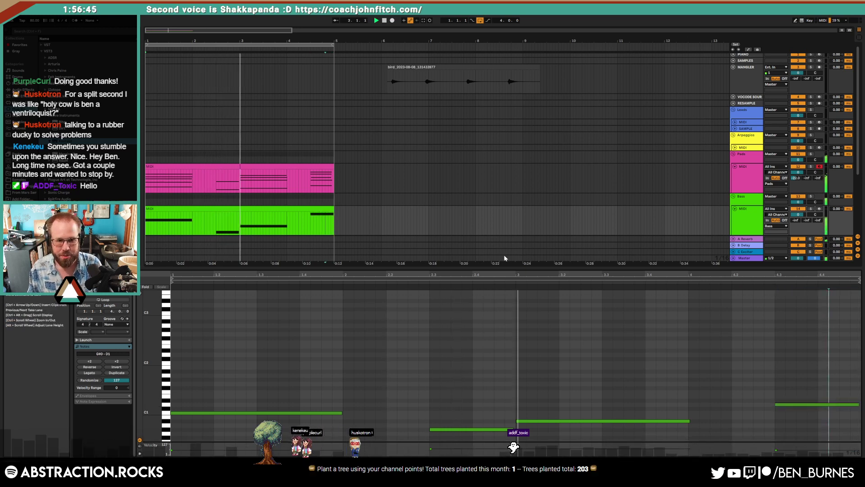
Step: Extend all notes of the pad clip's last chord to the end of the clip
{"action": "left_click", "coordinate": [294, 166]}
{"action": "left_click_drag", "start_coordinate": [759, 301], "coordinate": [840, 417]}
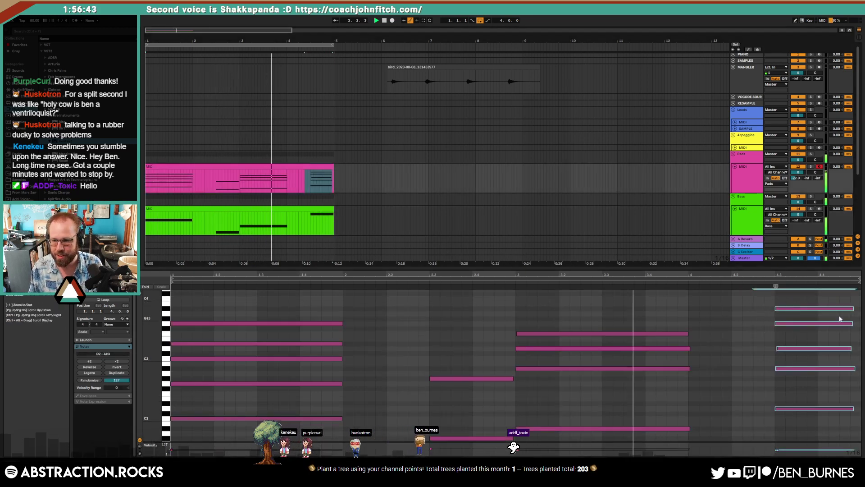
{"action": "left_click_drag", "start_coordinate": [853, 309], "coordinate": [858, 307]}
{"action": "left_click", "coordinate": [382, 131]}
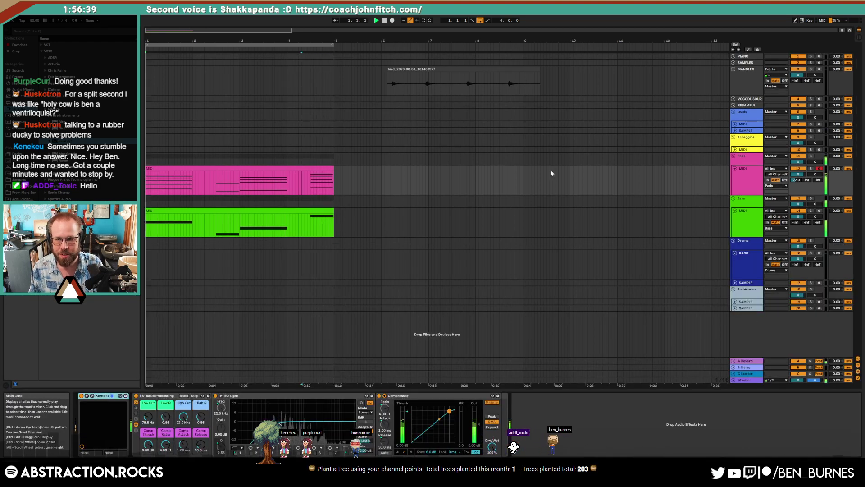
Step: Unfold the Leads MIDI track, arm the PIANO track and open the pad clip's notes for reference
{"action": "left_click", "coordinate": [734, 125]}
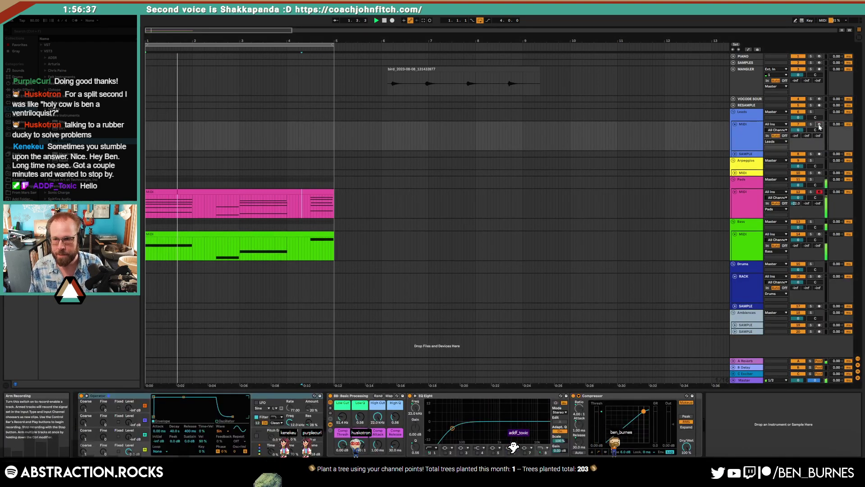
{"action": "left_click", "coordinate": [819, 57]}
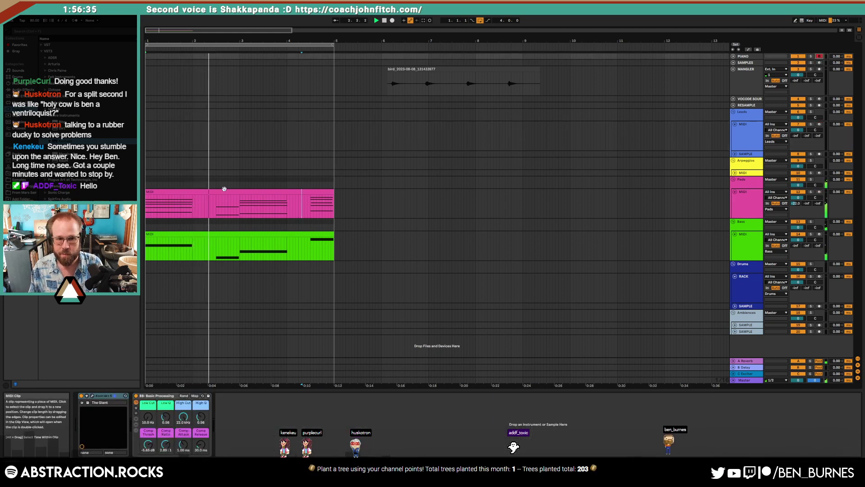
{"action": "left_click", "coordinate": [224, 190]}
{"action": "left_click", "coordinate": [386, 332]}
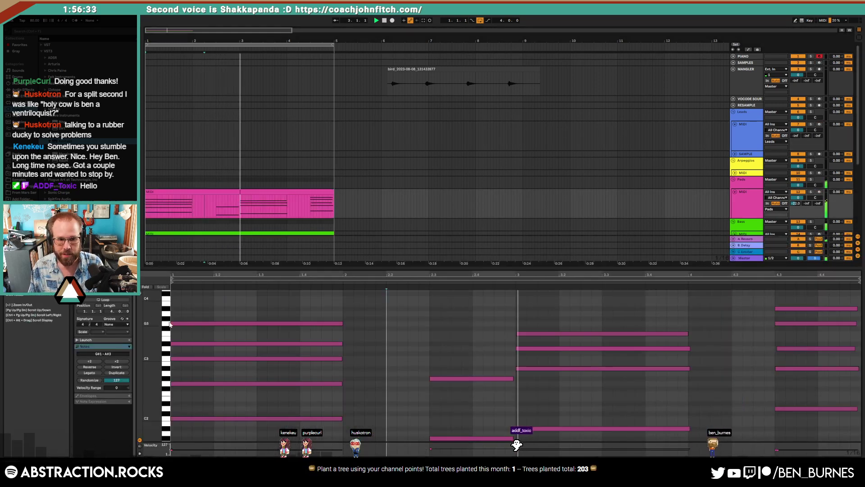
{"action": "left_click_drag", "start_coordinate": [152, 356], "coordinate": [147, 345]}
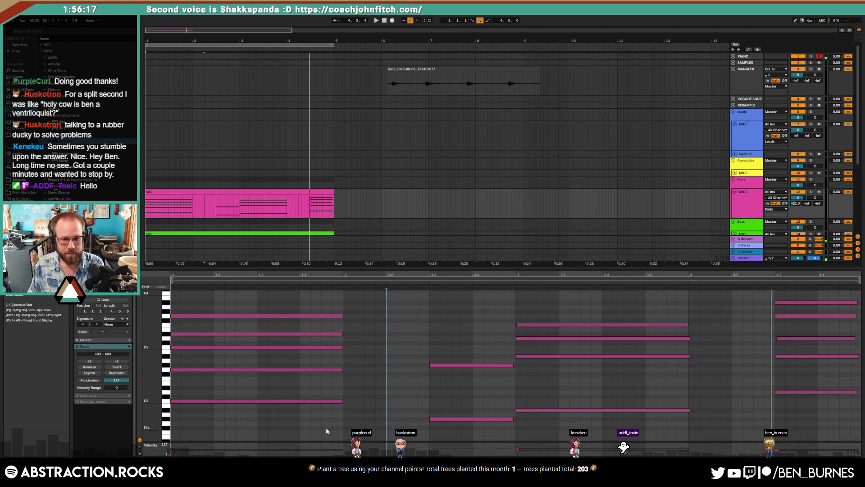
Step: Copy the pad clip to the start of the PIANO track
{"action": "left_click_drag", "start_coordinate": [347, 426], "coordinate": [306, 348]}
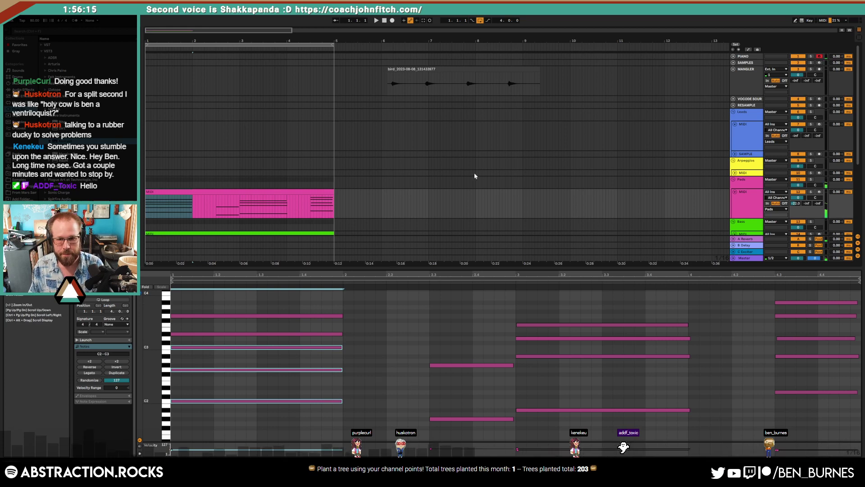
{"action": "left_click", "coordinate": [272, 189]}
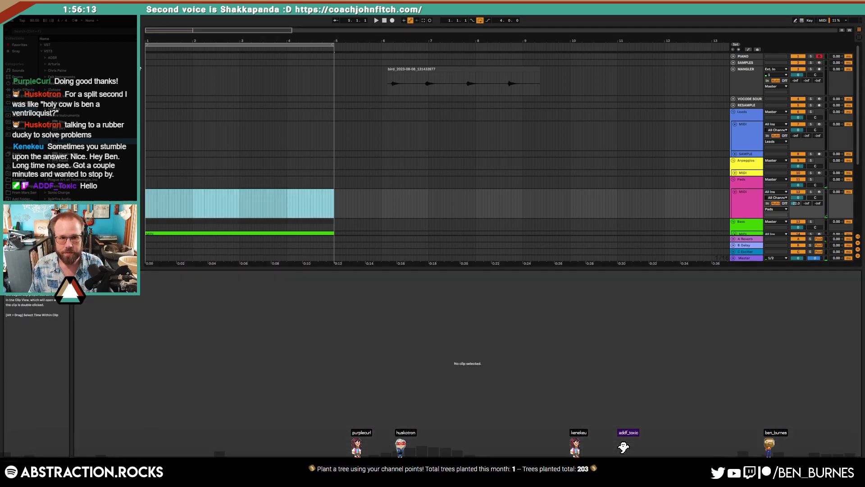
{"action": "left_click", "coordinate": [146, 56]}
{"action": "key", "text": "ctrl+v"}
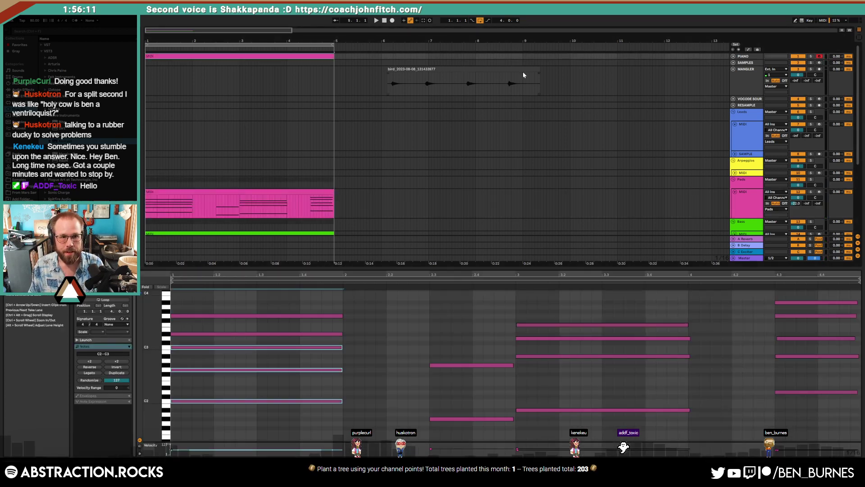
Step: Delete the copied pad clip from the PIANO track, stop playback and return to the device view
{"action": "left_click", "coordinate": [391, 381]}
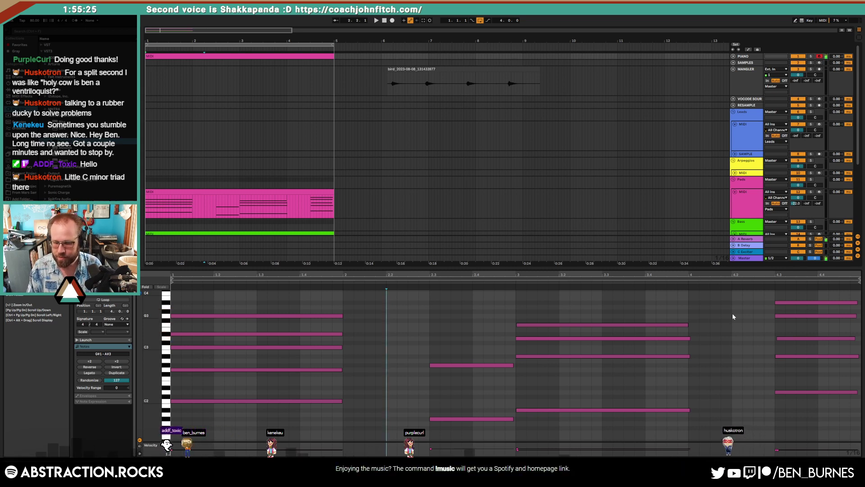
{"action": "left_click_drag", "start_coordinate": [756, 414], "coordinate": [834, 264]}
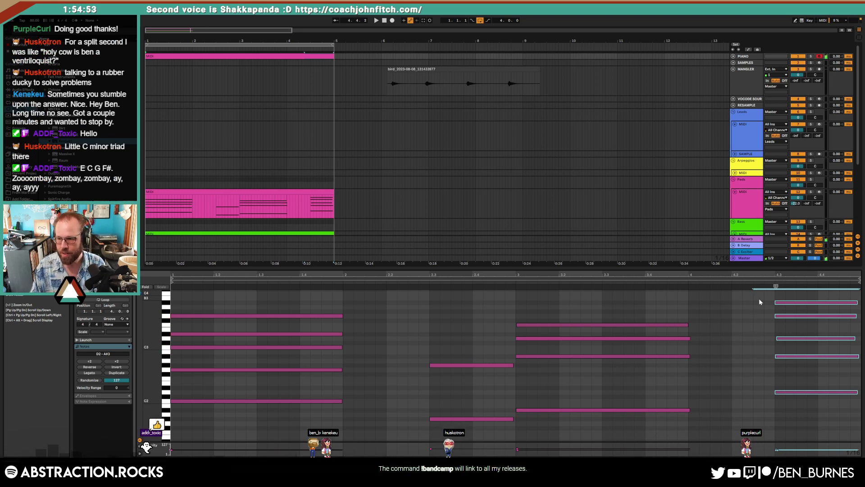
{"action": "left_click", "coordinate": [298, 58]}
{"action": "key", "text": "Delete"}
{"action": "left_click", "coordinate": [385, 20]}
{"action": "key", "text": "shift+Tab"}
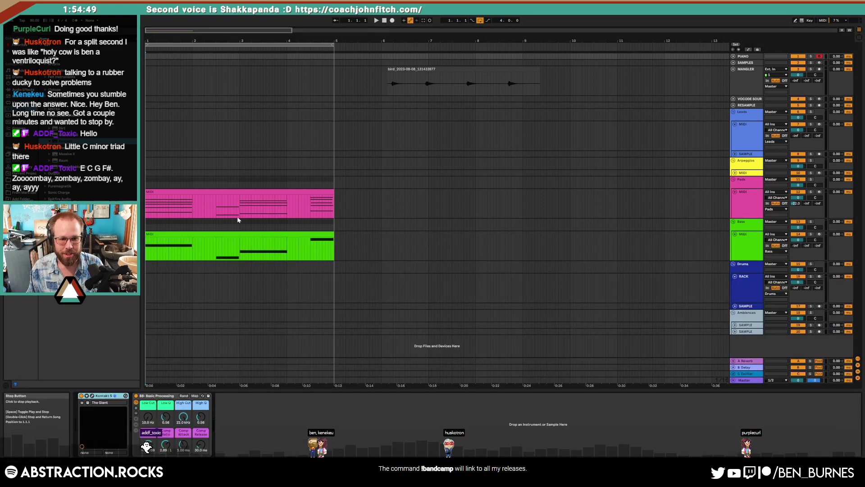
Step: Play the arrangement and move the bird recording on the MANGLER track so it starts just before bar 10
{"action": "left_click", "coordinate": [237, 218]}
{"action": "key", "text": "space"}
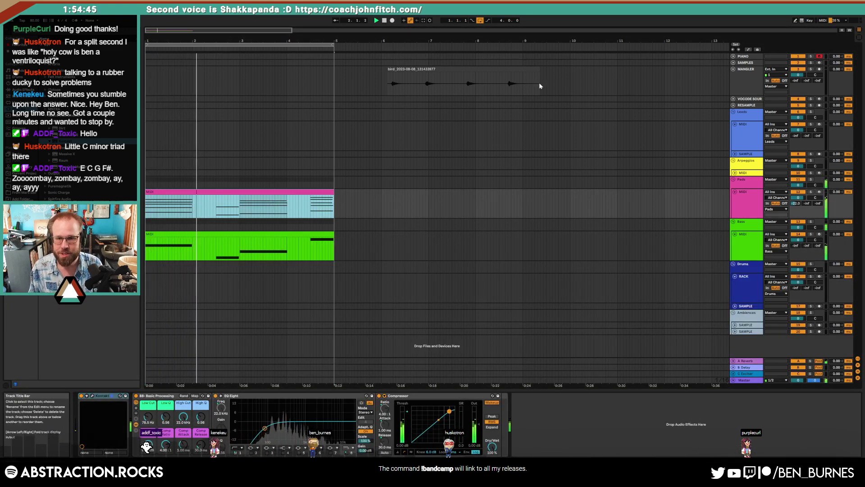
{"action": "left_click_drag", "start_coordinate": [443, 75], "coordinate": [619, 75]}
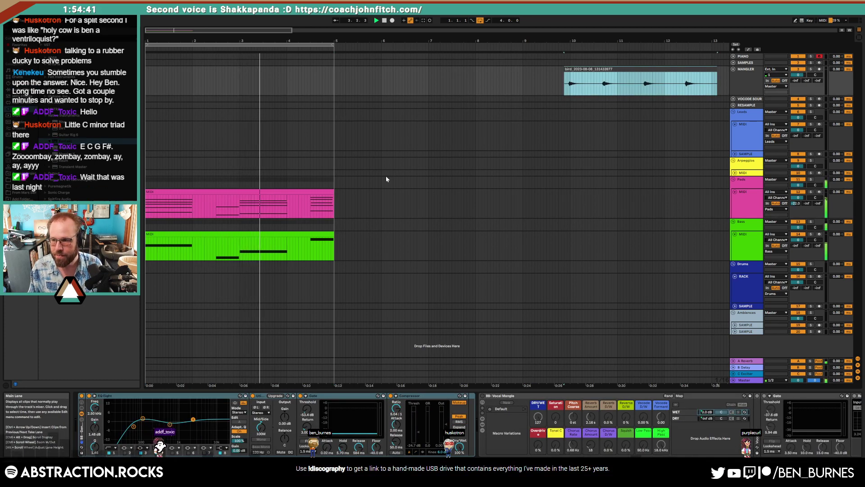
Step: Arm the Leads MIDI track and open the pad clip's notes for reference
{"action": "left_click", "coordinate": [818, 125]}
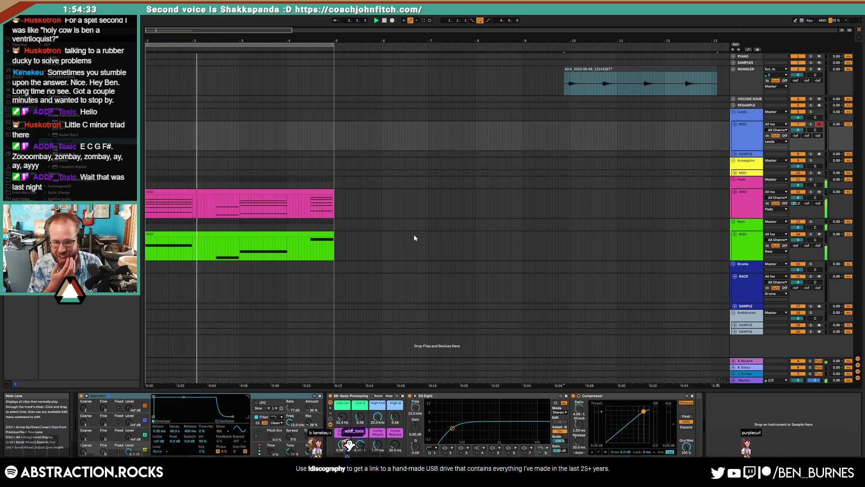
{"action": "double_click", "coordinate": [260, 192]}
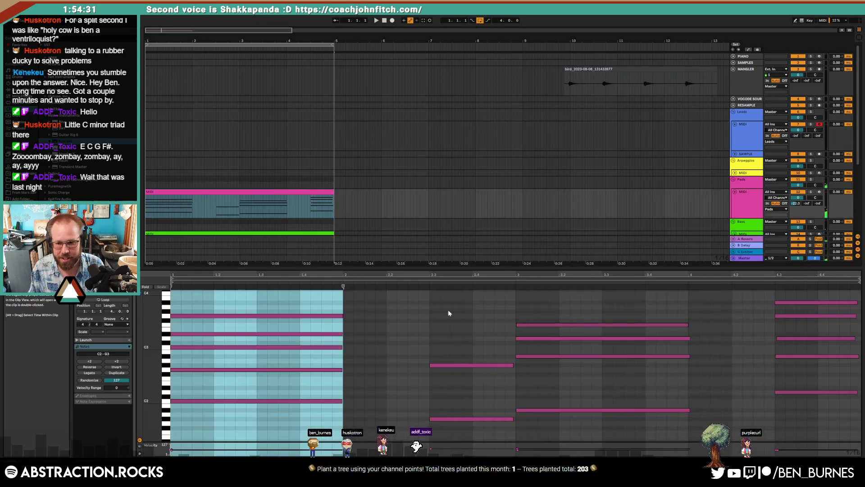
{"action": "left_click", "coordinate": [761, 369]}
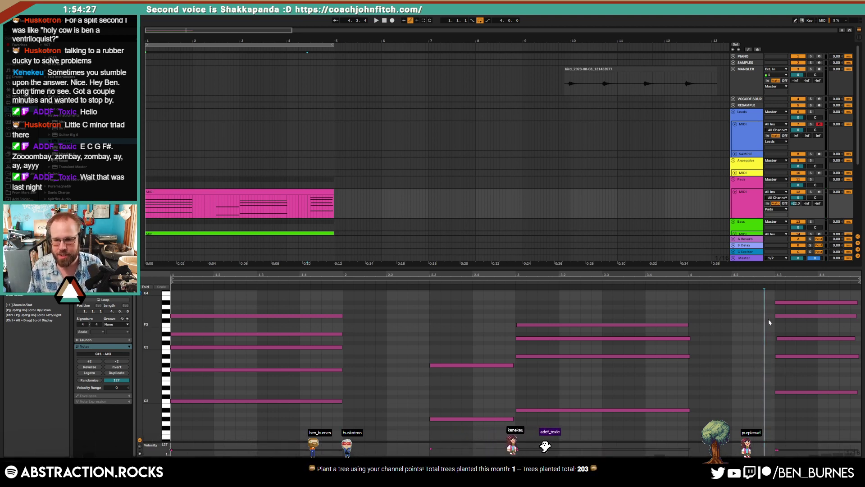
Step: Try moving the pad clip's last chord onto the first chord in bar 1 and transposing it to compare the two voicings
{"action": "left_click_drag", "start_coordinate": [751, 301], "coordinate": [807, 417]}
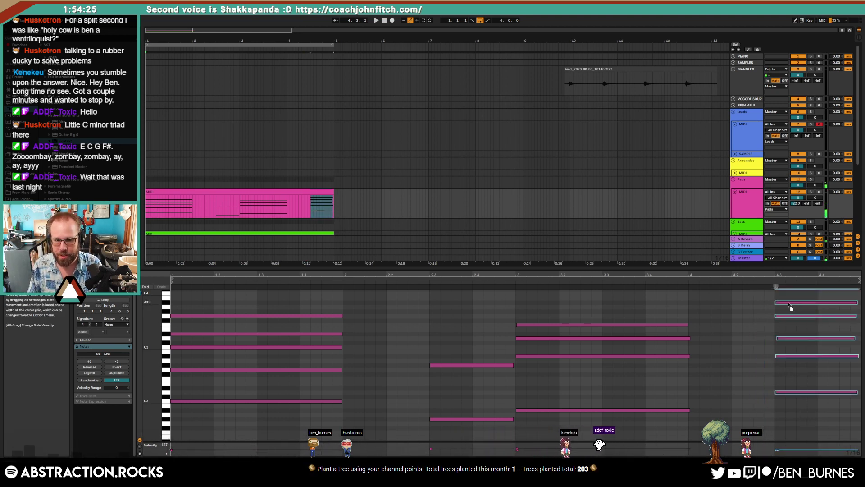
{"action": "left_click_drag", "start_coordinate": [789, 306], "coordinate": [300, 307]}
{"action": "key", "text": "Down"}
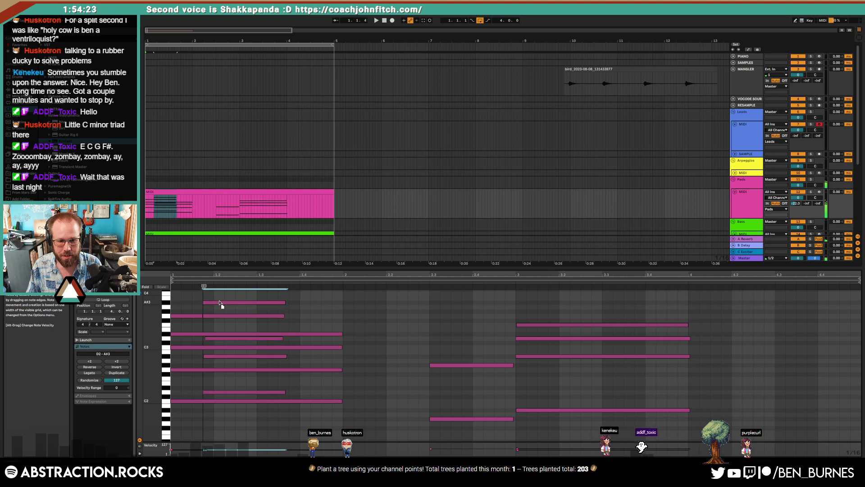
{"action": "key", "text": "Left"}
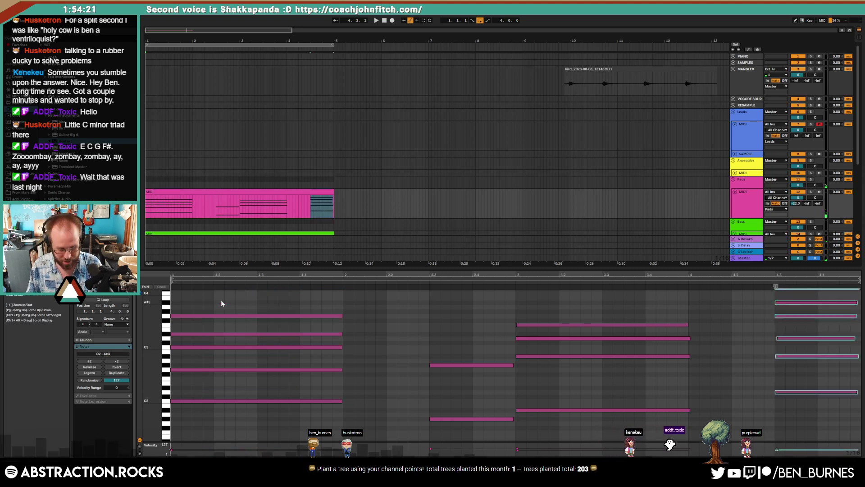
{"action": "key", "text": "ctrl+z"}
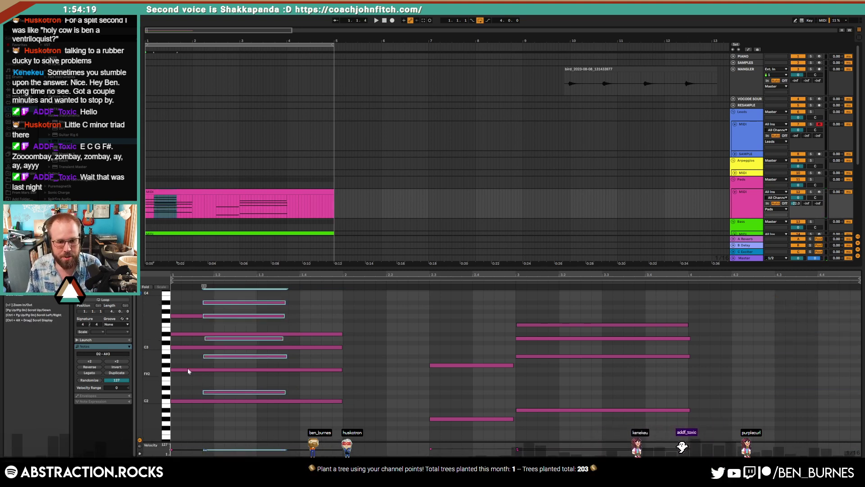
{"action": "key", "text": "Down"}
{"action": "key", "text": "Down"}
{"action": "key", "text": "Down"}
{"action": "key", "text": "Down"}
{"action": "key", "text": "Down"}
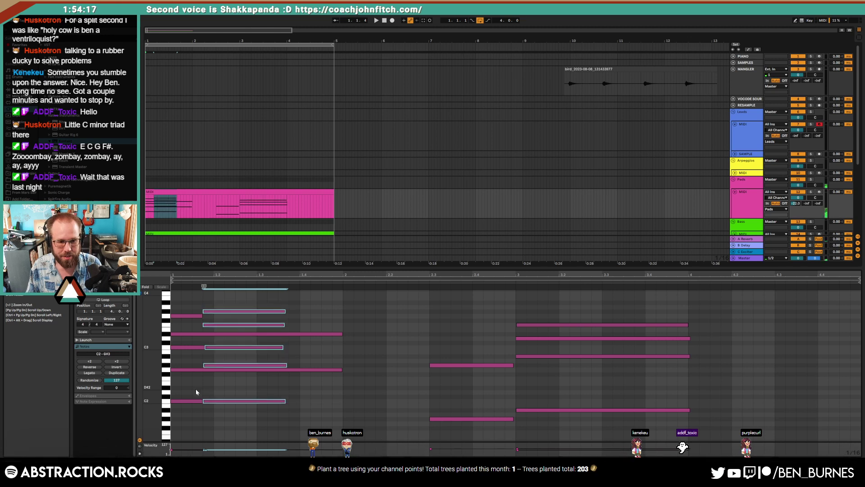
{"action": "key", "text": "Down"}
{"action": "key", "text": "Down"}
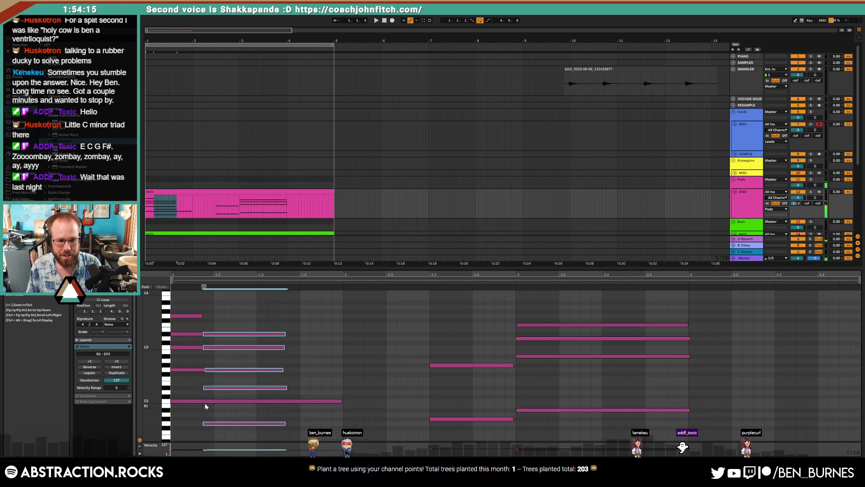
{"action": "key", "text": "Up"}
{"action": "key", "text": "Up"}
{"action": "key", "text": "Up"}
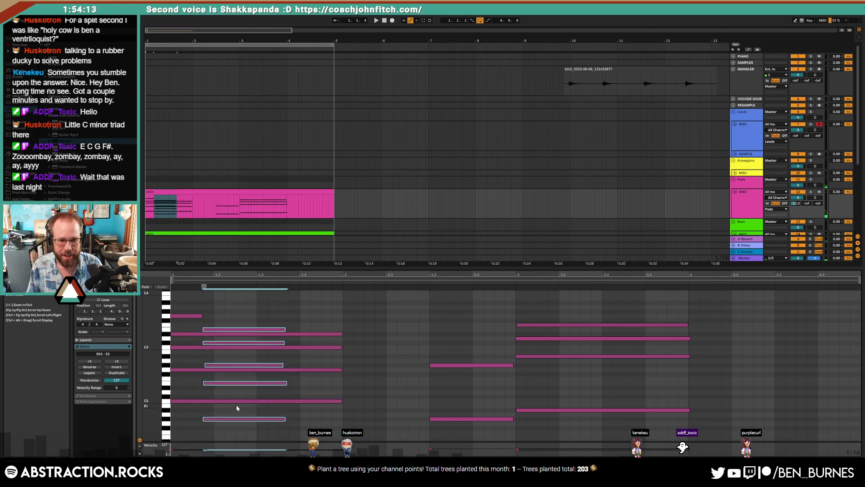
Step: Undo the transpositions and the move of the pad clip's last chord
{"action": "key", "text": "ctrl+z"}
{"action": "key", "text": "ctrl+z"}
{"action": "key", "text": "ctrl+z"}
{"action": "key", "text": "ctrl+z"}
{"action": "key", "text": "ctrl+z"}
{"action": "key", "text": "ctrl+z"}
{"action": "key", "text": "ctrl+z"}
{"action": "key", "text": "ctrl+z"}
{"action": "key", "text": "ctrl+z"}
{"action": "key", "text": "ctrl+z"}
{"action": "key", "text": "ctrl+z"}
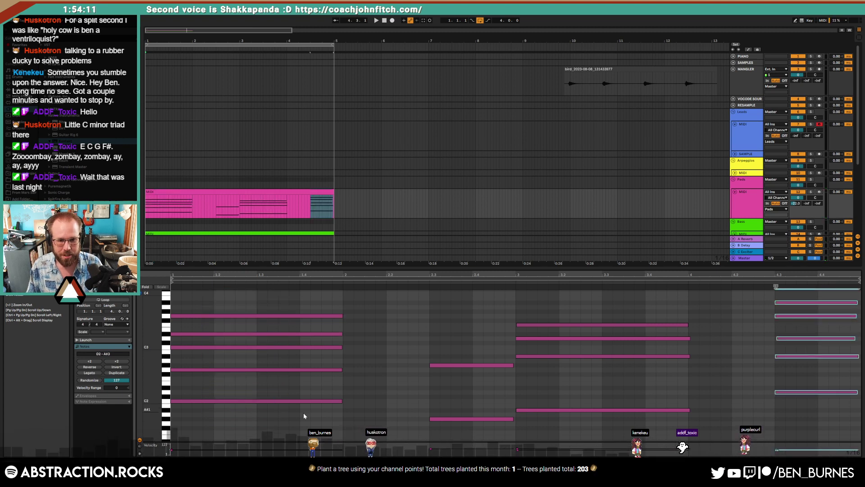
Step: Arm the PIANO track for playing, start playback from bar 2 and switch back to the device view
{"action": "left_click", "coordinate": [407, 393]}
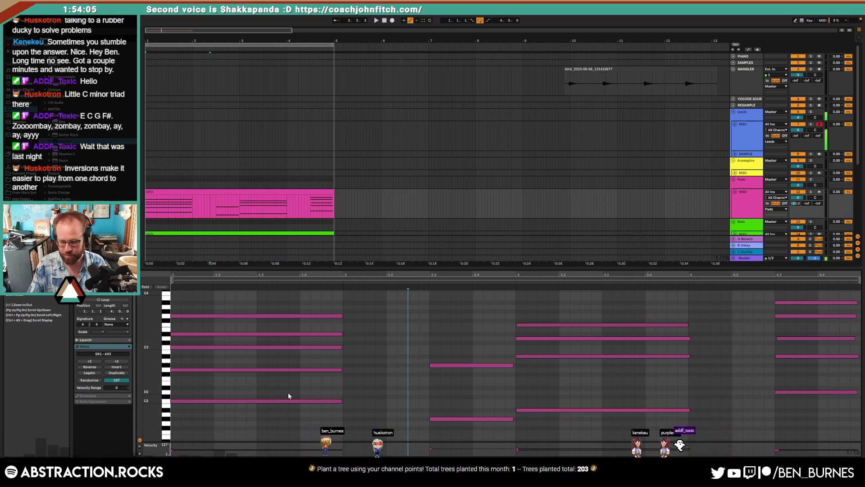
{"action": "left_click", "coordinate": [819, 56]}
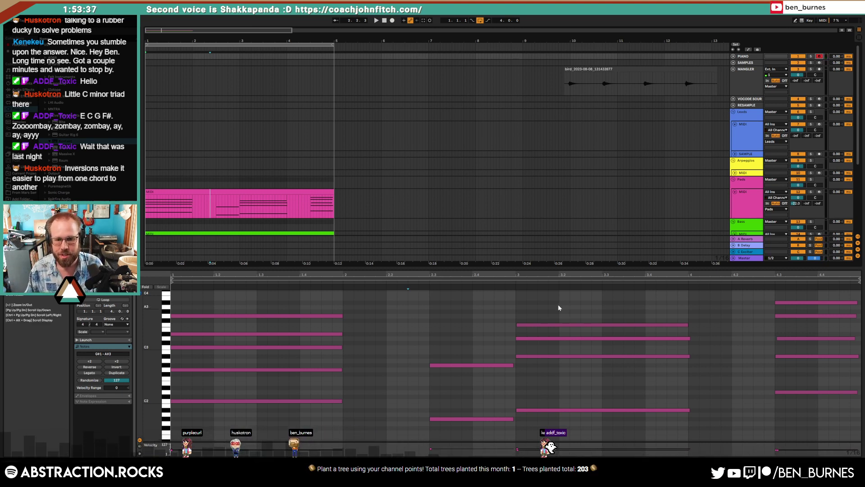
{"action": "key", "text": "space"}
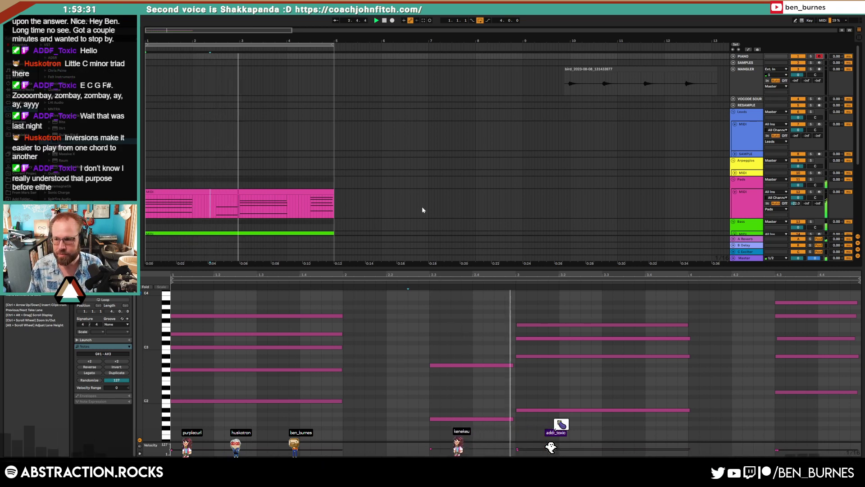
{"action": "key", "text": "shift+Tab"}
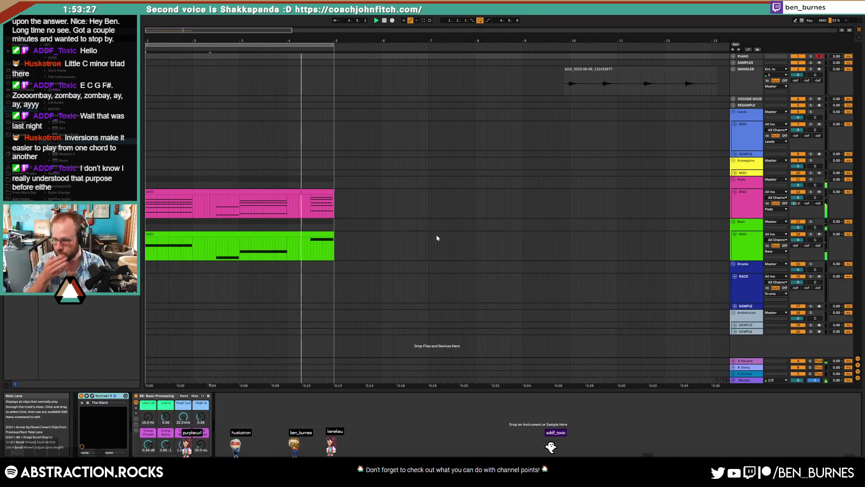
Step: Open the ADSR Sample Manager from the SAMPLES track and move its window clear of the pad and bass clips
{"action": "left_click", "coordinate": [743, 285]}
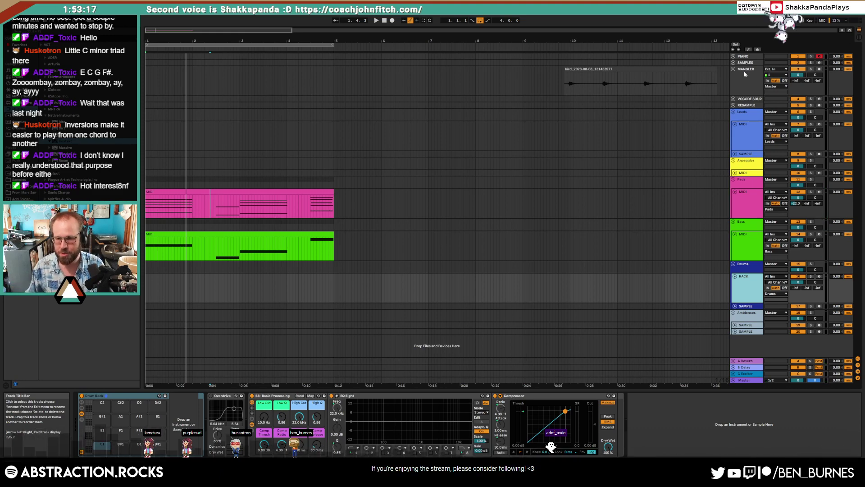
{"action": "left_click", "coordinate": [744, 71]}
{"action": "left_click", "coordinate": [748, 63]}
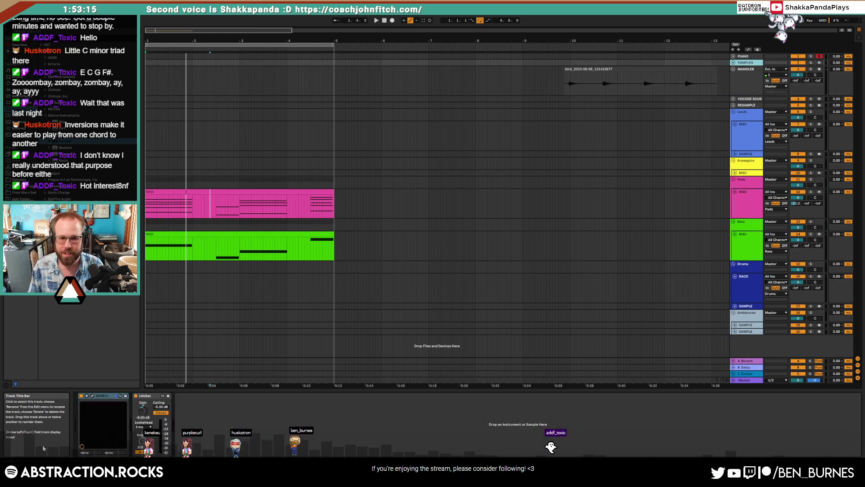
{"action": "left_click", "coordinate": [87, 396]}
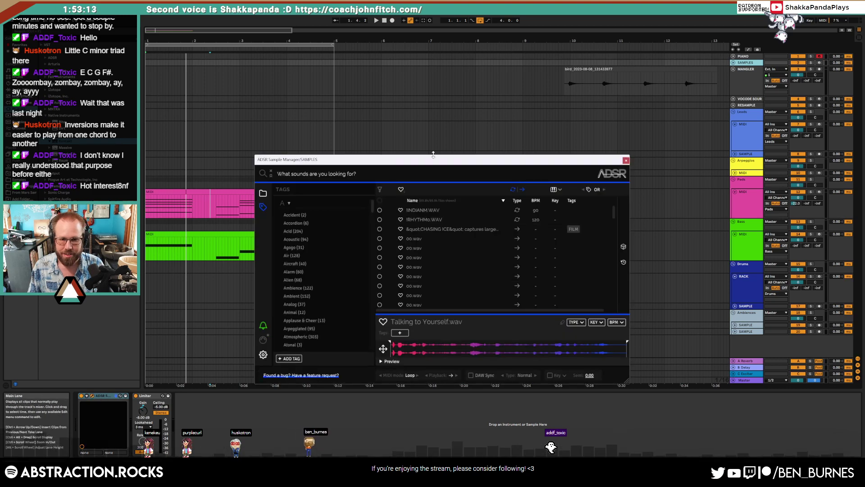
{"action": "left_click_drag", "start_coordinate": [540, 133], "coordinate": [632, 99]}
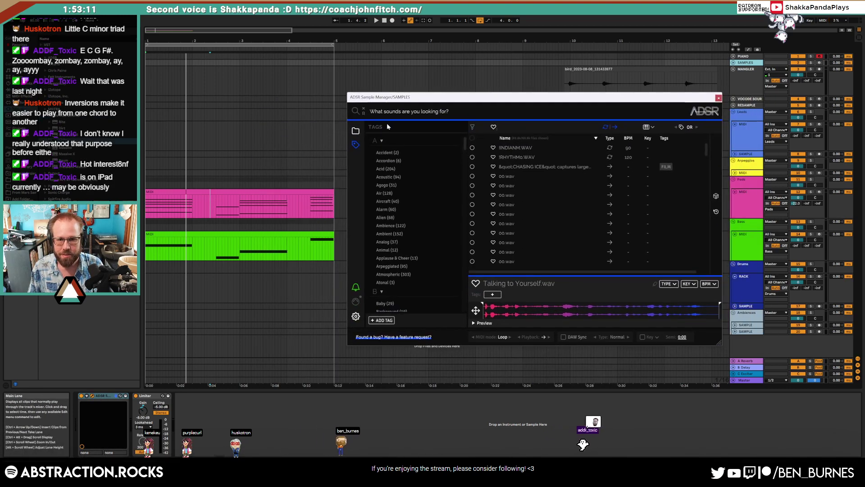
Step: Search the sample library for "drum loop", sort the matches by BPM and go to the 80 BPM loops
{"action": "type", "text": "drum"}
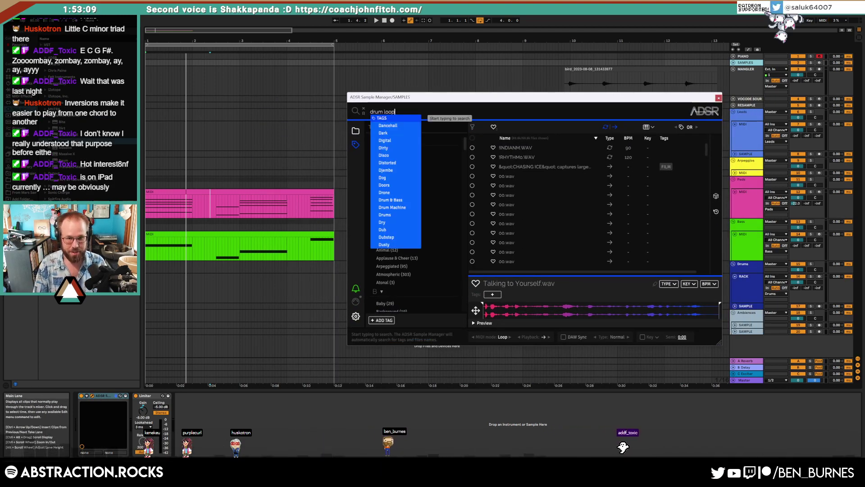
{"action": "type", "text": " loop"}
{"action": "key", "text": "Return"}
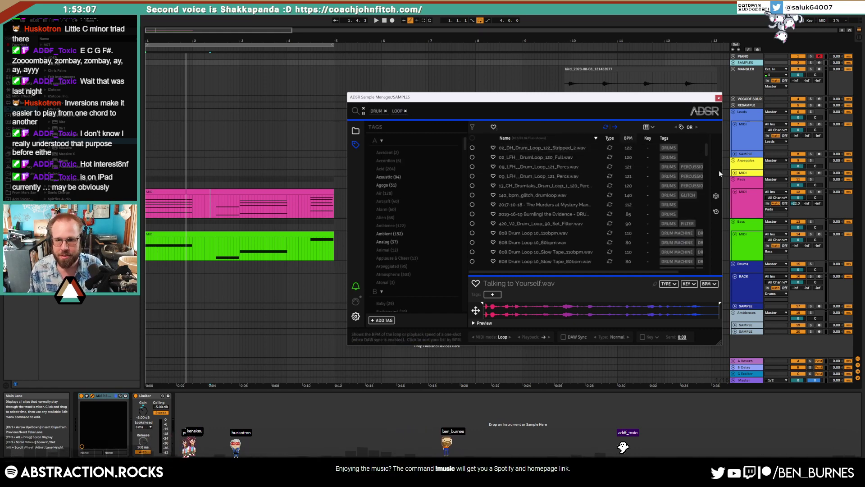
{"action": "left_click_drag", "start_coordinate": [707, 146], "coordinate": [711, 157]}
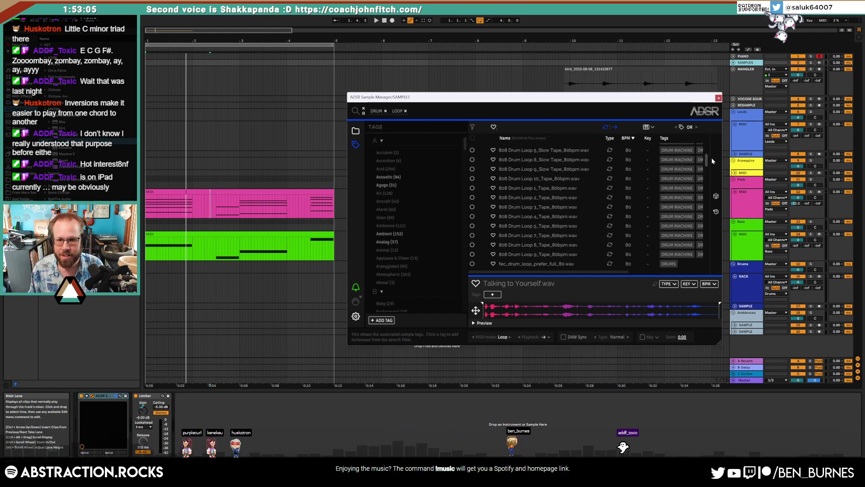
Step: Preview several drum loops around 80 BPM, including 808 Drum Loop 8_Tape_80bpm, fec_drum_loop_prefer_full_80 and DRUM LOOP 1 - 81 BPM
{"action": "left_click", "coordinate": [542, 205]}
{"action": "scroll", "coordinate": [555, 242], "scroll_direction": "down", "scroll_amount": 5}
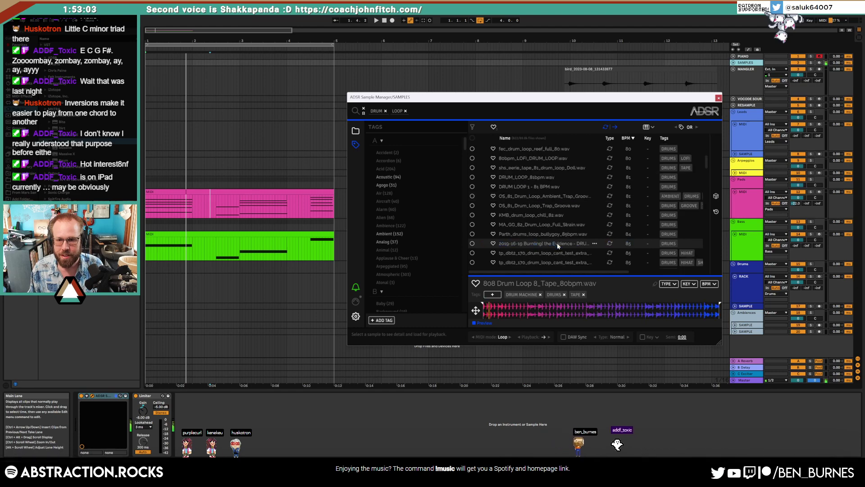
{"action": "left_click", "coordinate": [559, 209]}
{"action": "left_click", "coordinate": [566, 238]}
{"action": "scroll", "coordinate": [566, 232], "scroll_direction": "up", "scroll_amount": 4}
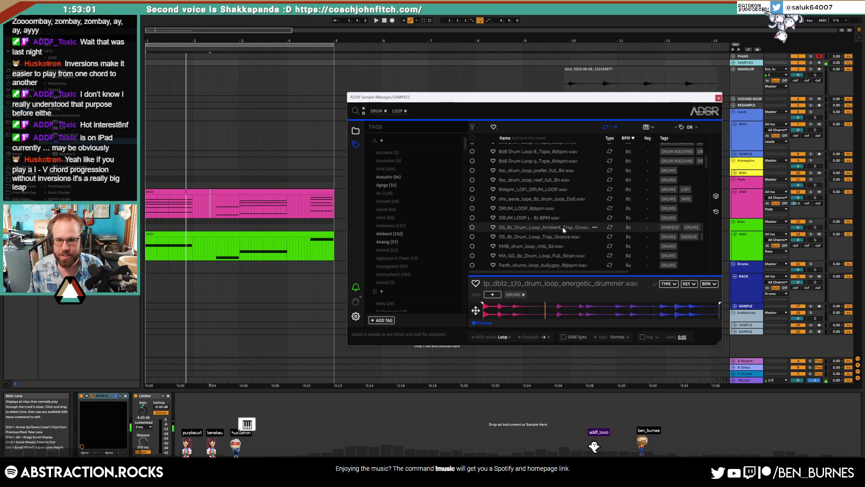
{"action": "left_click", "coordinate": [557, 218]}
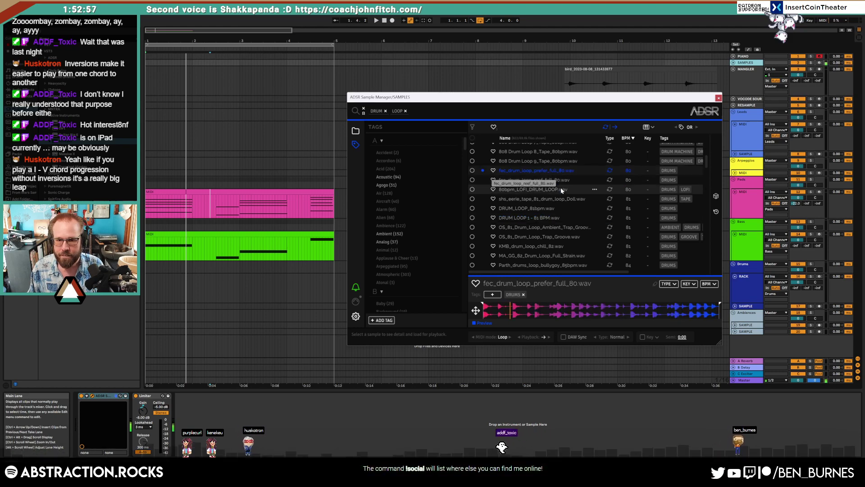
{"action": "scroll", "coordinate": [550, 180], "scroll_direction": "down", "scroll_amount": 3}
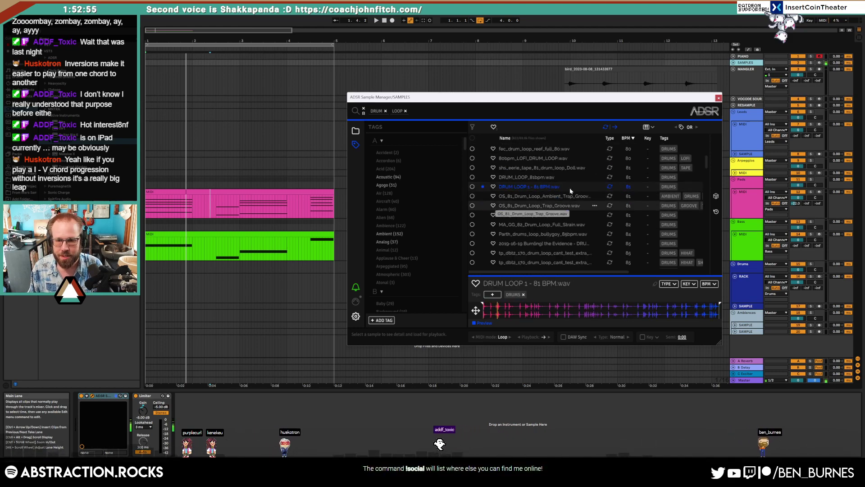
Step: Place DRUM LOOP 1 - 81 BPM.wav at the start of the Drums group's SAMPLE track and bring the sample browser back up
{"action": "left_click_drag", "start_coordinate": [563, 98], "coordinate": [562, 47]}
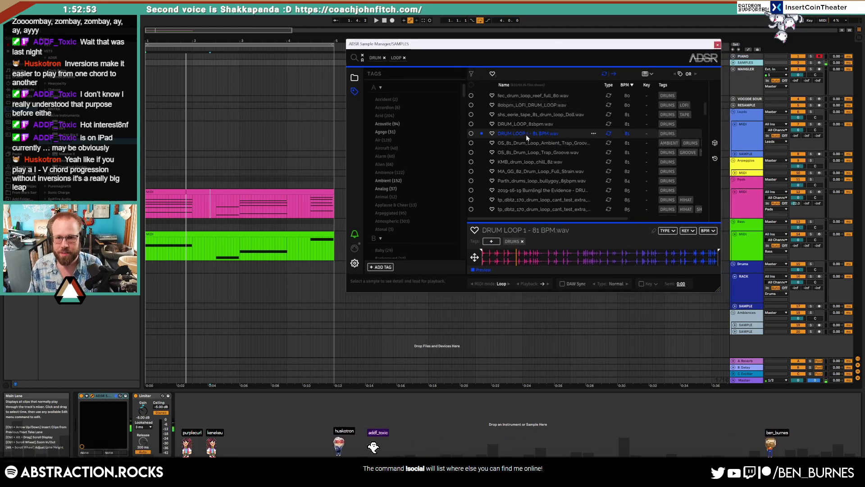
{"action": "left_click_drag", "start_coordinate": [528, 134], "coordinate": [147, 306]}
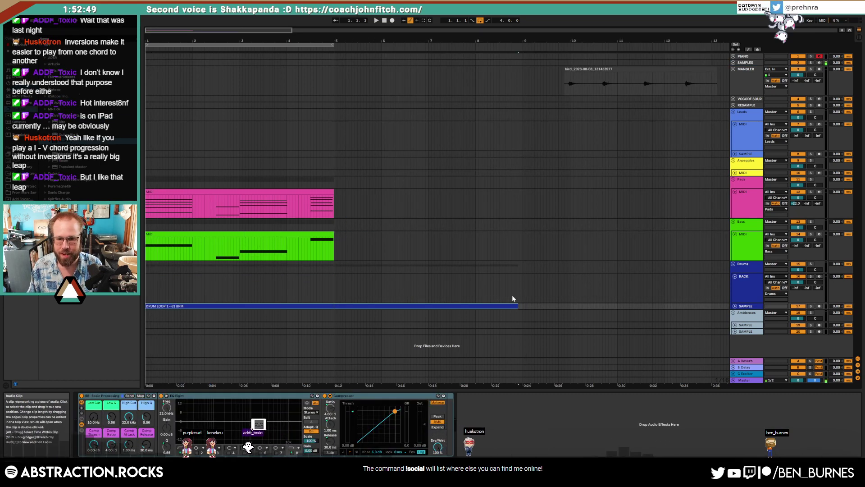
{"action": "left_click", "coordinate": [750, 88]}
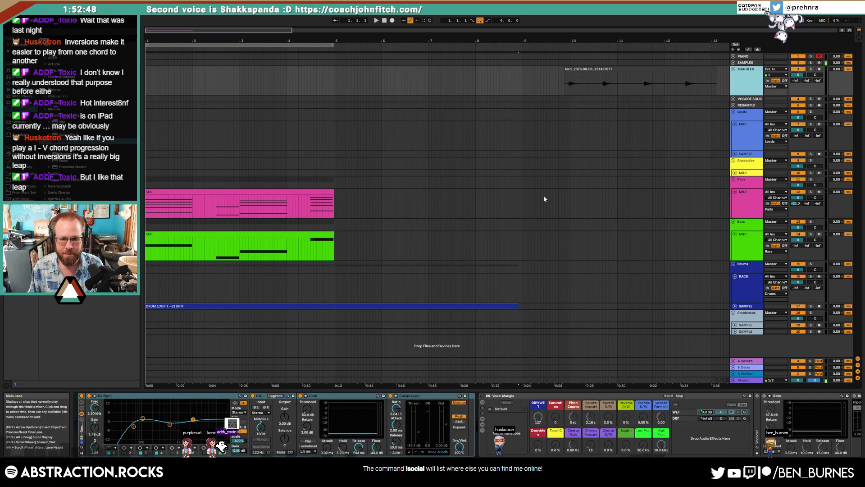
{"action": "left_click", "coordinate": [748, 63]}
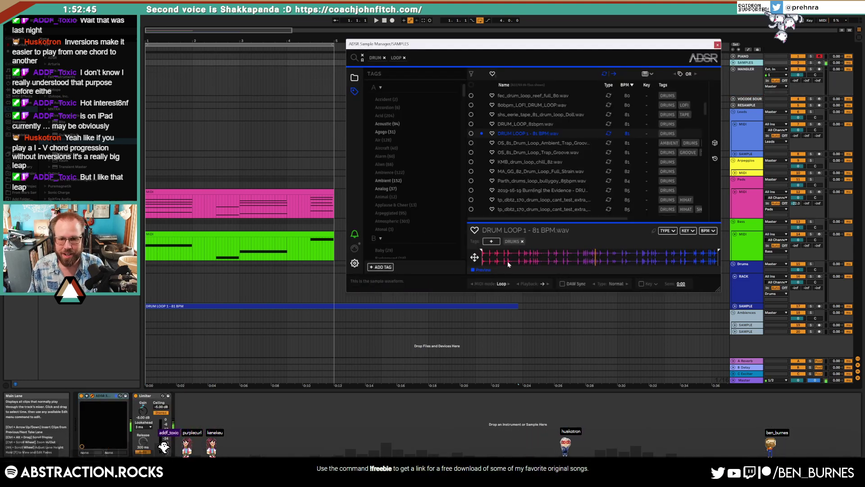
Step: Warp the drum loop clip on the Drums SAMPLE track at 81 BPM and trim it to end at bar 5
{"action": "left_click_drag", "start_coordinate": [474, 257], "coordinate": [494, 320]}
{"action": "double_click", "coordinate": [487, 307]}
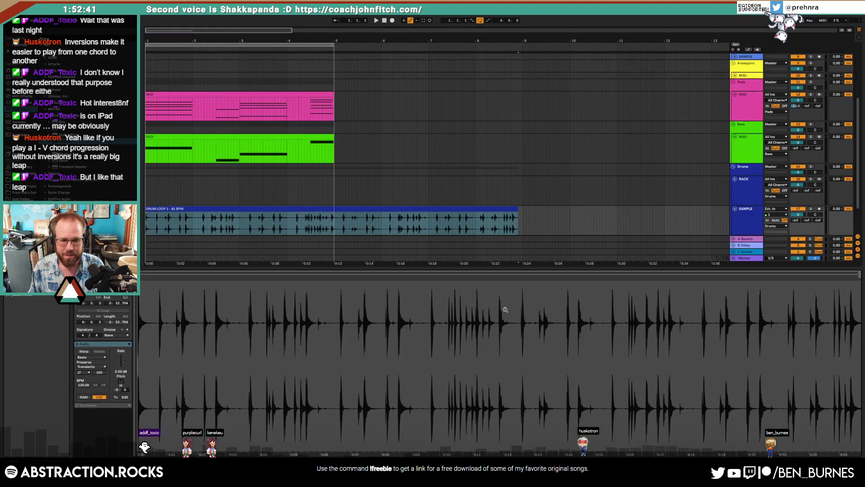
{"action": "left_click", "coordinate": [88, 352]}
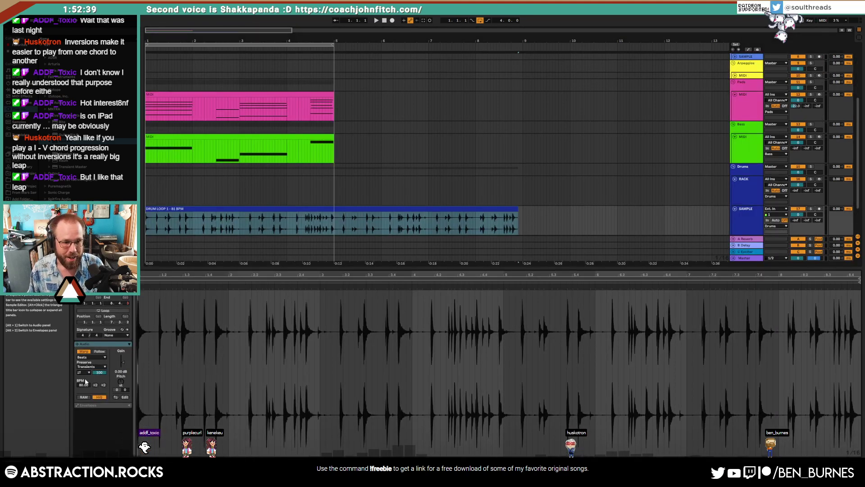
{"action": "type", "text": "81"}
{"action": "key", "text": "Return"}
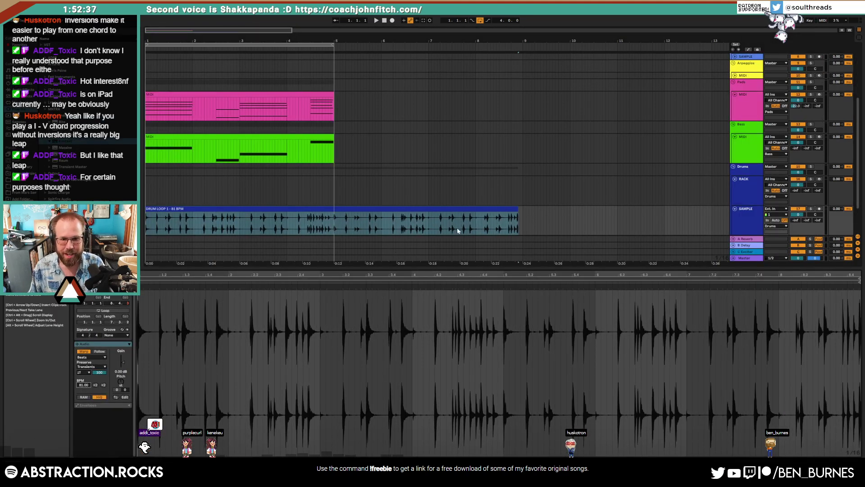
{"action": "left_click_drag", "start_coordinate": [516, 207], "coordinate": [334, 222]}
Step: Lower the volume of the Drums SAMPLE track and raise its low cut to about 61.6 Hz during playback
{"action": "key", "text": "shift+Tab"}
{"action": "left_click", "coordinate": [748, 298]}
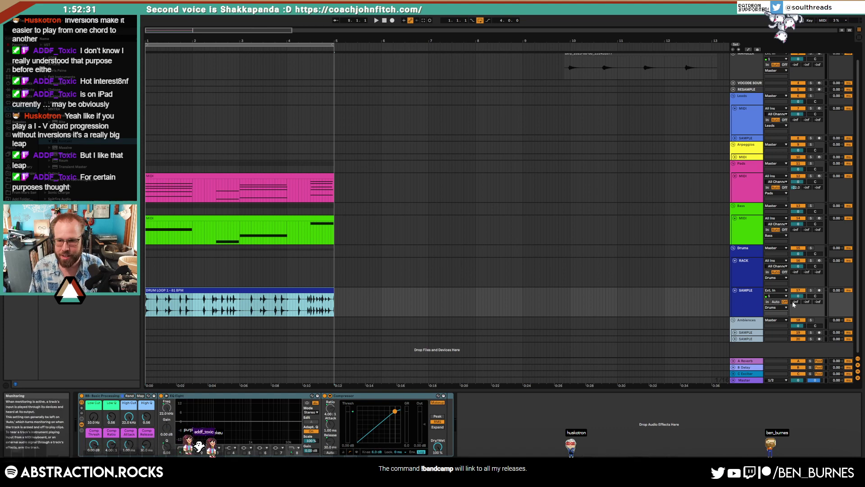
{"action": "left_click_drag", "start_coordinate": [798, 295], "coordinate": [798, 306]}
{"action": "left_click", "coordinate": [745, 299]}
{"action": "key", "text": "space"}
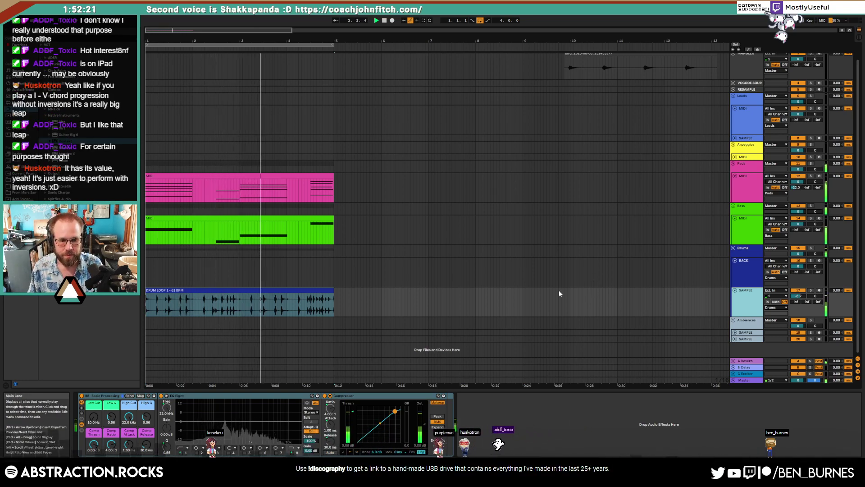
{"action": "mouse_move", "coordinate": [93, 417]}
{"action": "left_mouse_down"}
{"action": "mouse_move", "coordinate": [93, 397]}
{"action": "mouse_move", "coordinate": [111, 422]}
{"action": "mouse_move", "coordinate": [93, 415]}
{"action": "left_mouse_up"}
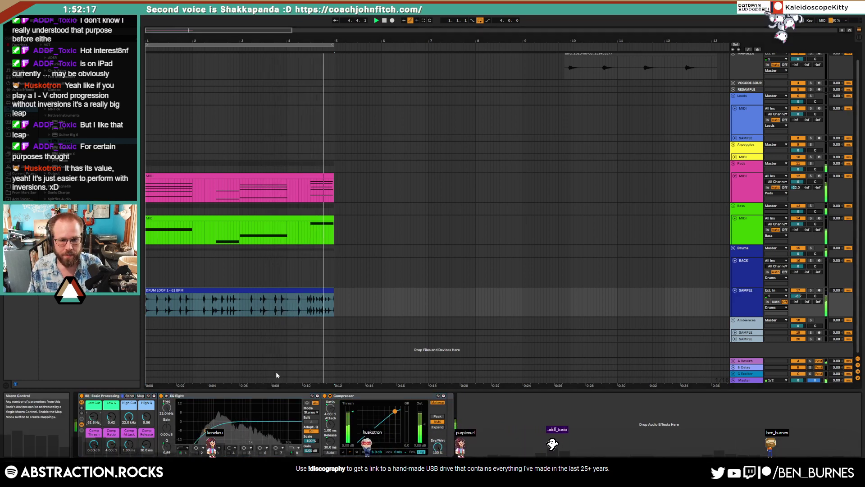
{"action": "left_click", "coordinate": [343, 306]}
{"action": "key", "text": "space"}
{"action": "left_click", "coordinate": [333, 290]}
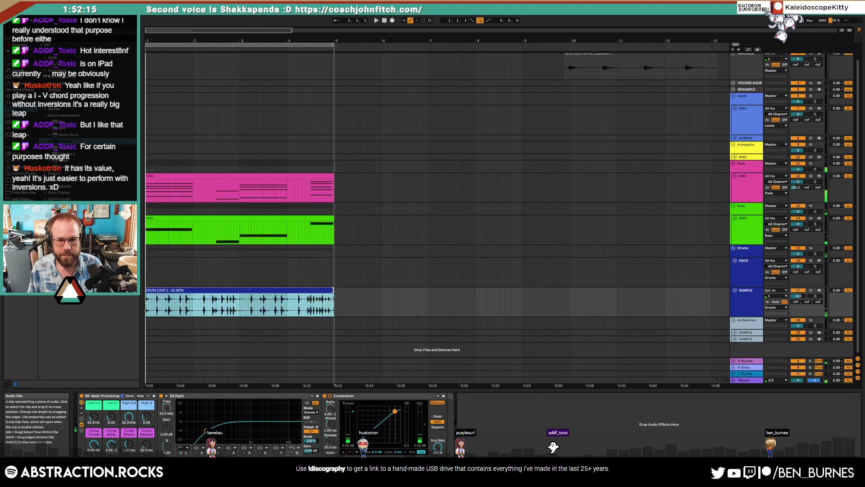
{"action": "left_click", "coordinate": [749, 301]}
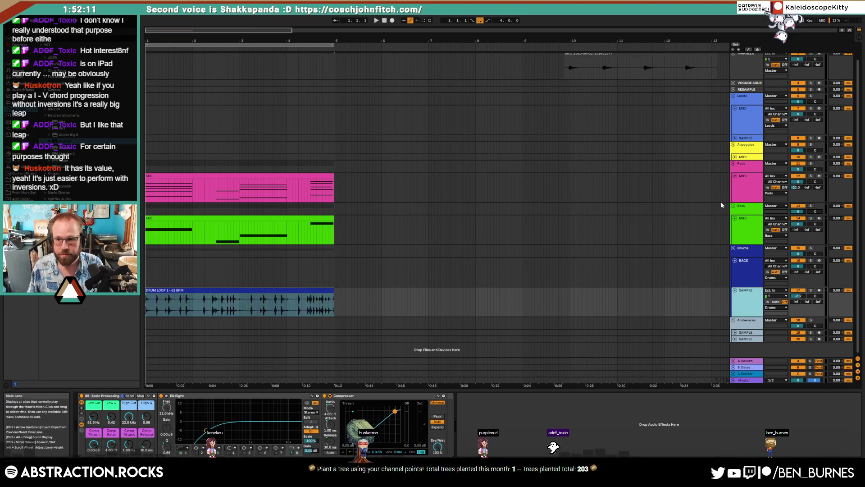
Step: Add a Compressor ahead of the effects rack on the Pads MIDI track and sidechain it from the Drums SAMPLE track
{"action": "left_click", "coordinate": [746, 189]}
{"action": "left_click", "coordinate": [21, 90]}
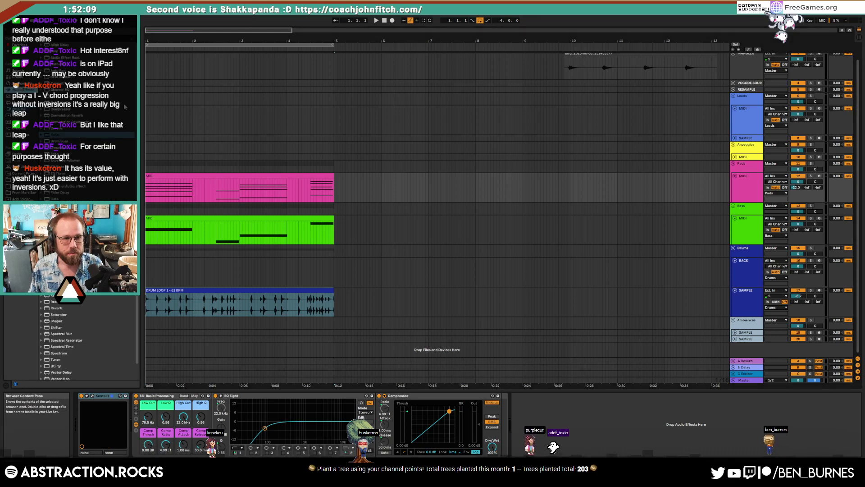
{"action": "left_click_drag", "start_coordinate": [63, 110], "coordinate": [132, 424]}
{"action": "left_click", "coordinate": [141, 396]}
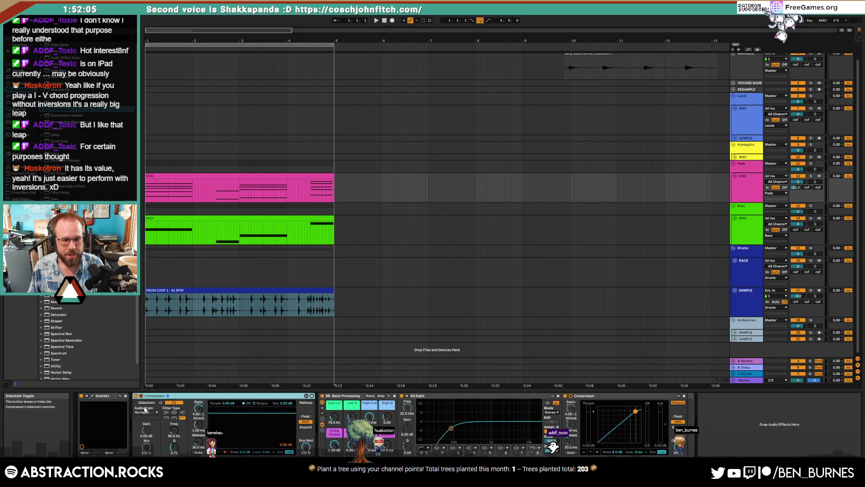
{"action": "left_click", "coordinate": [150, 412]}
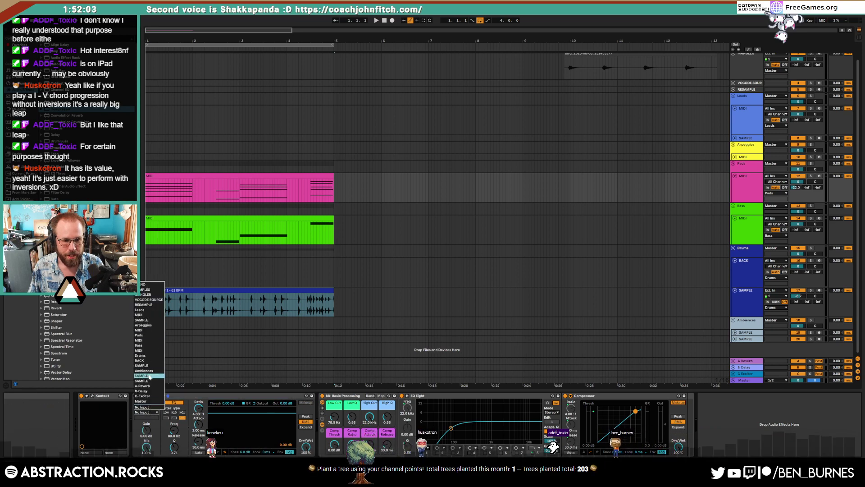
{"action": "left_click", "coordinate": [152, 354]}
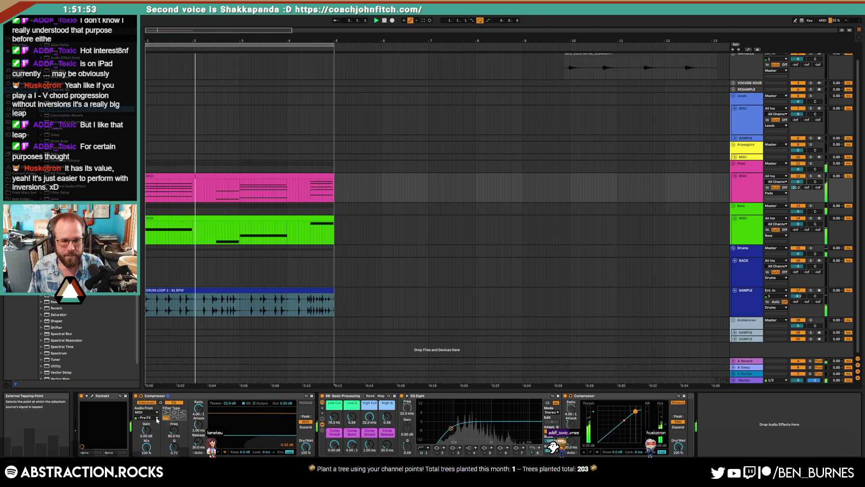
{"action": "left_click", "coordinate": [155, 412]}
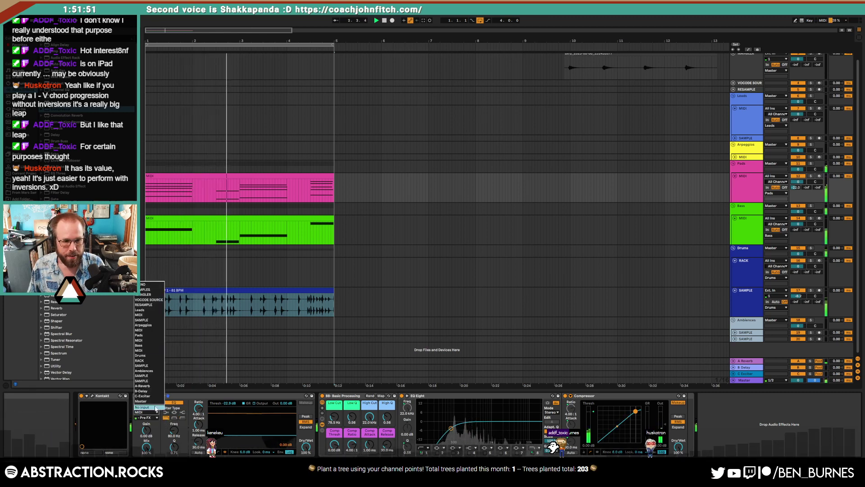
{"action": "left_click", "coordinate": [154, 367]}
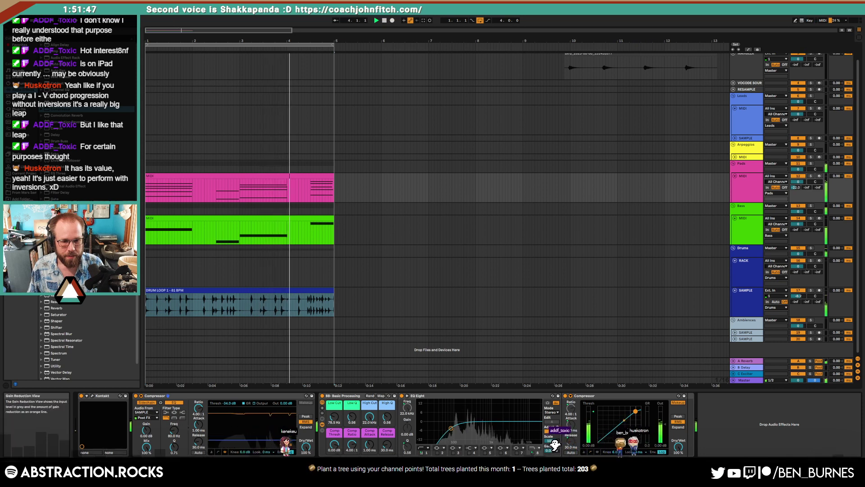
Step: Set the pad Compressor's threshold to about -37.3 dB and raise its sidechain EQ frequency, then check the pads soloed
{"action": "left_click_drag", "start_coordinate": [252, 440], "coordinate": [253, 443]}
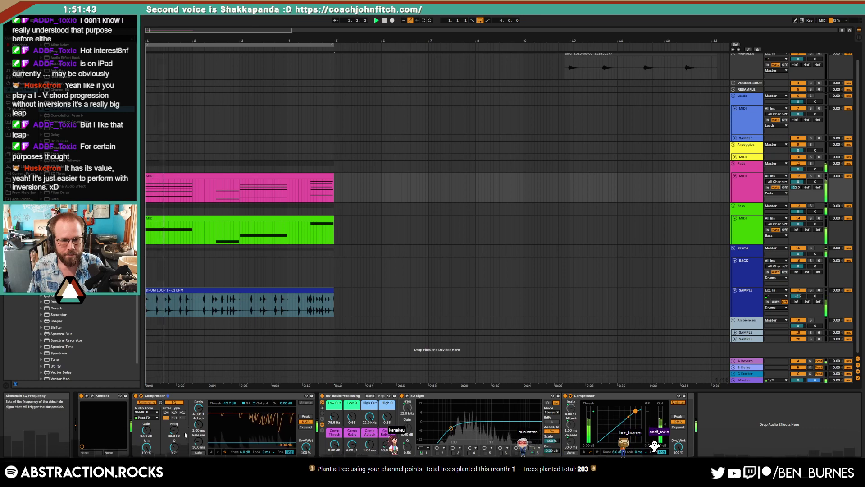
{"action": "left_click_drag", "start_coordinate": [174, 432], "coordinate": [174, 428]}
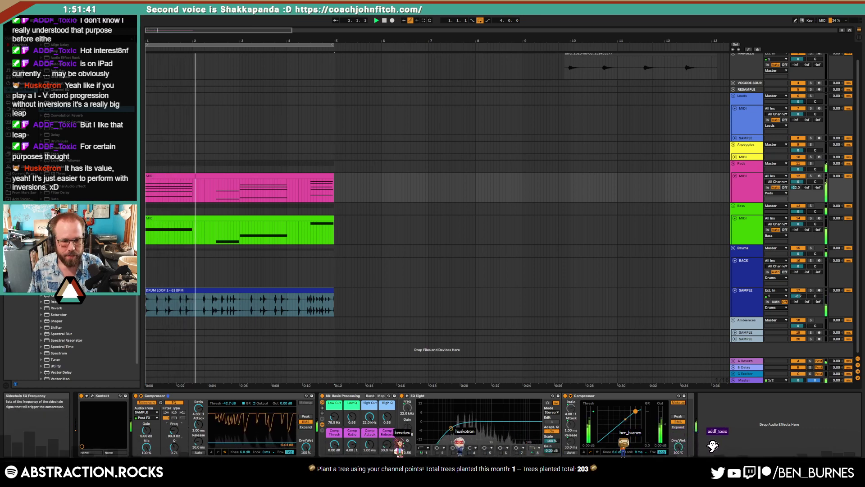
{"action": "left_click_drag", "start_coordinate": [255, 443], "coordinate": [255, 440]}
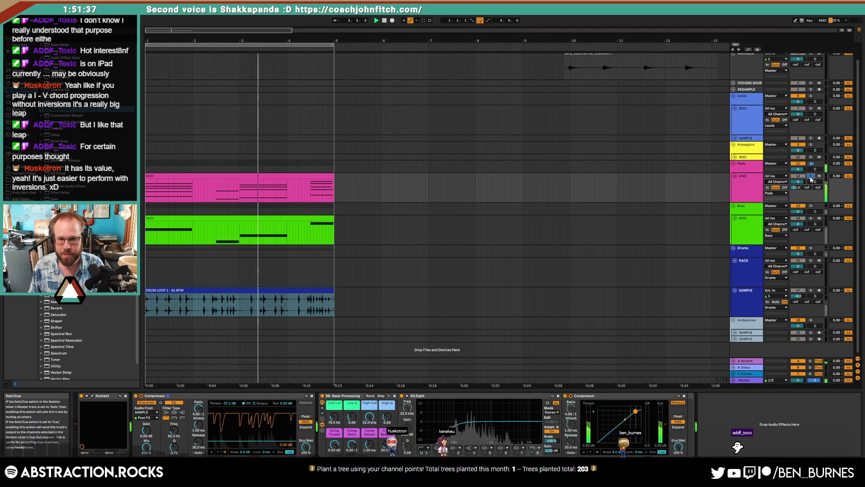
{"action": "left_click", "coordinate": [811, 176]}
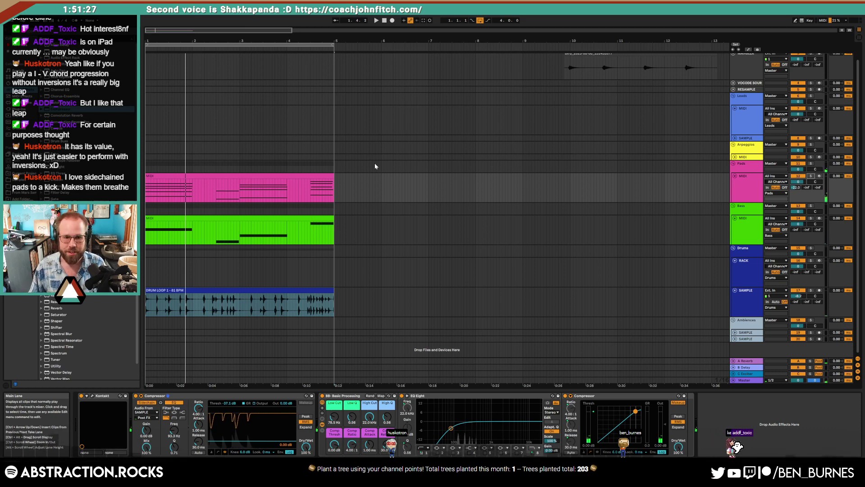
Step: Play the loop and ease the pad Compressor's threshold up to about -28.8 dB
{"action": "left_click", "coordinate": [220, 297]}
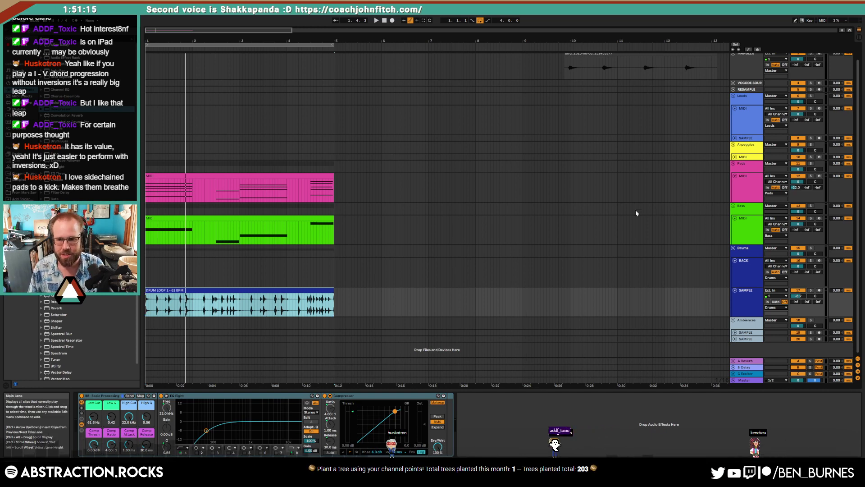
{"action": "left_click", "coordinate": [738, 187]}
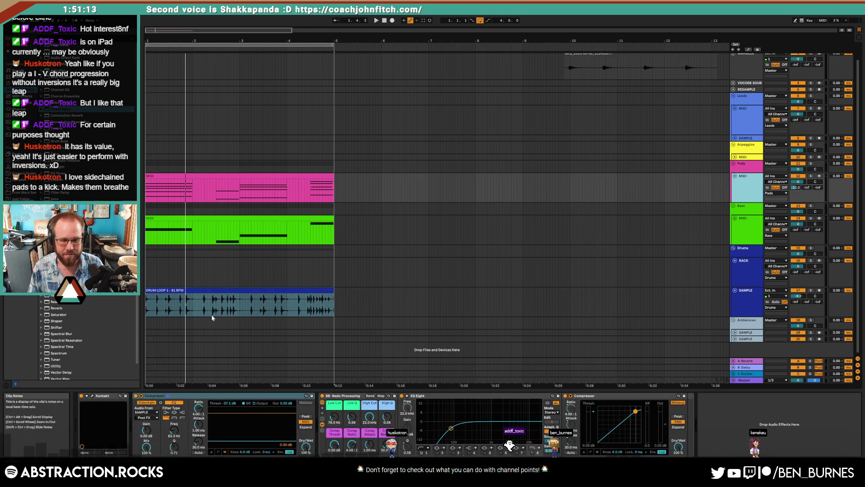
{"action": "left_click", "coordinate": [222, 177]}
{"action": "key", "text": "space"}
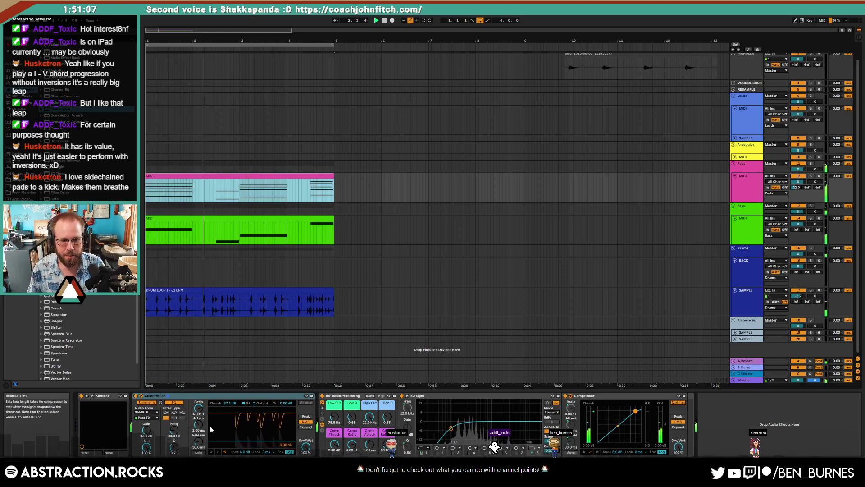
{"action": "left_click_drag", "start_coordinate": [250, 441], "coordinate": [225, 437]}
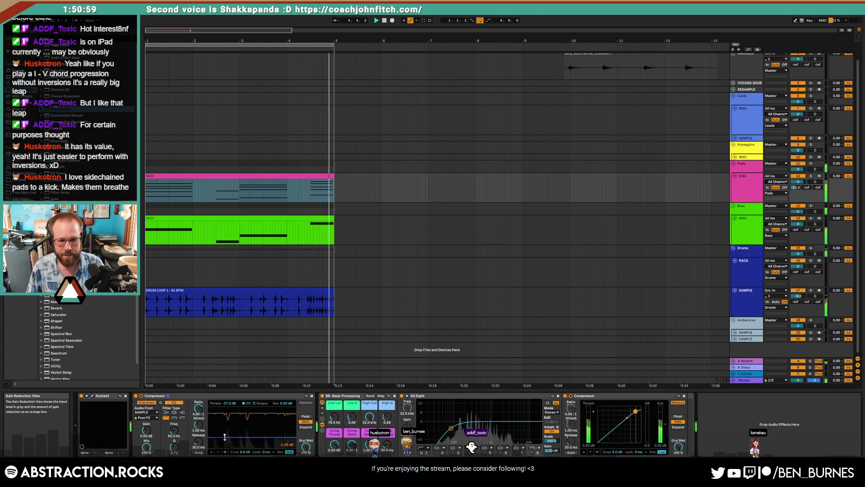
{"action": "left_click_drag", "start_coordinate": [224, 437], "coordinate": [225, 439]}
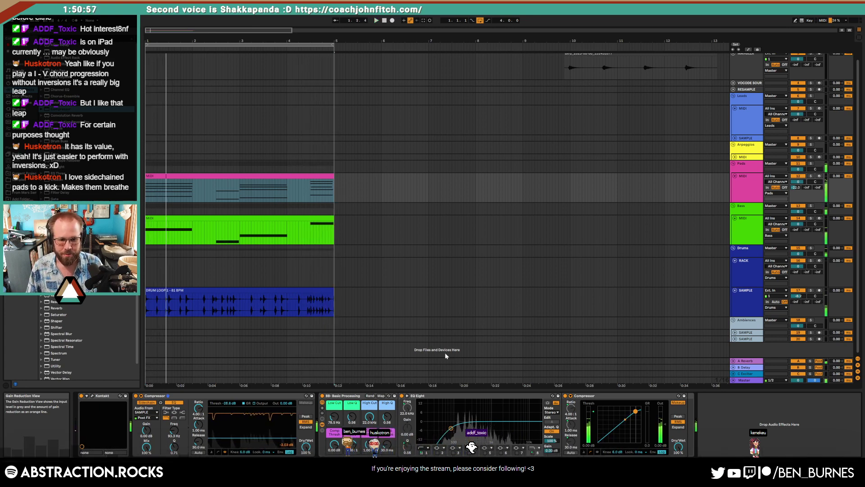
{"action": "left_click", "coordinate": [279, 290]}
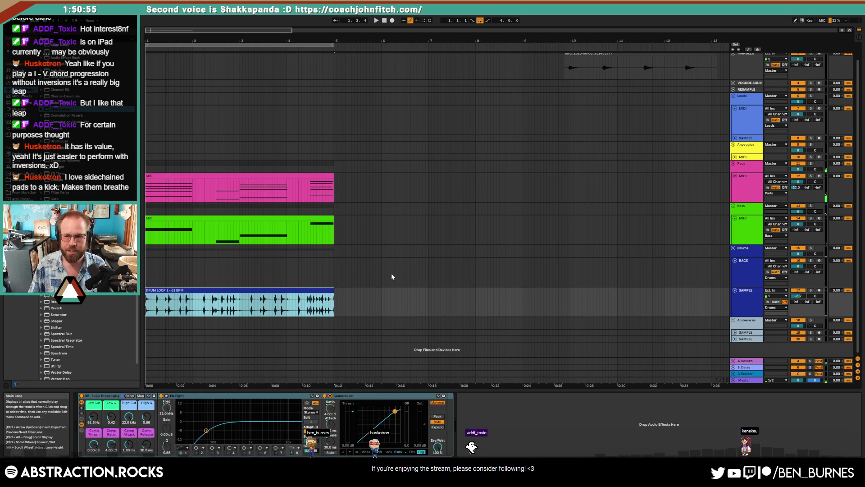
Step: Group all tracks from Leads through Bass into one parent group
{"action": "left_click", "coordinate": [740, 188]}
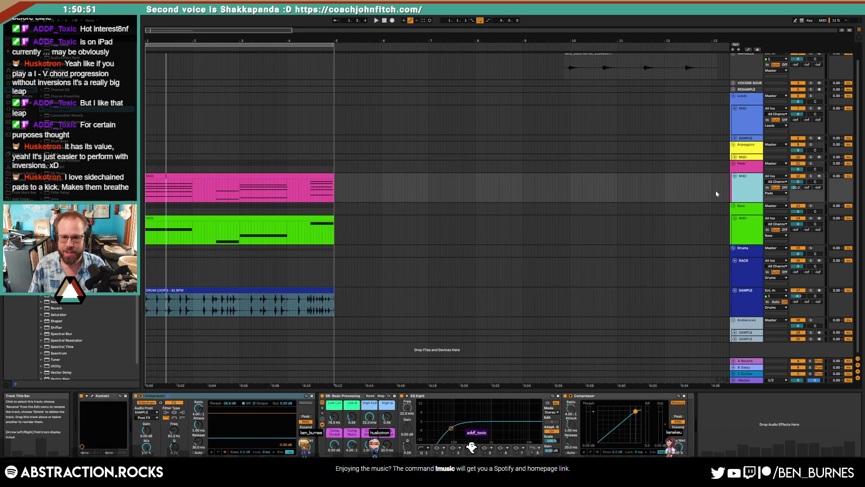
{"action": "left_click", "coordinate": [186, 395]}
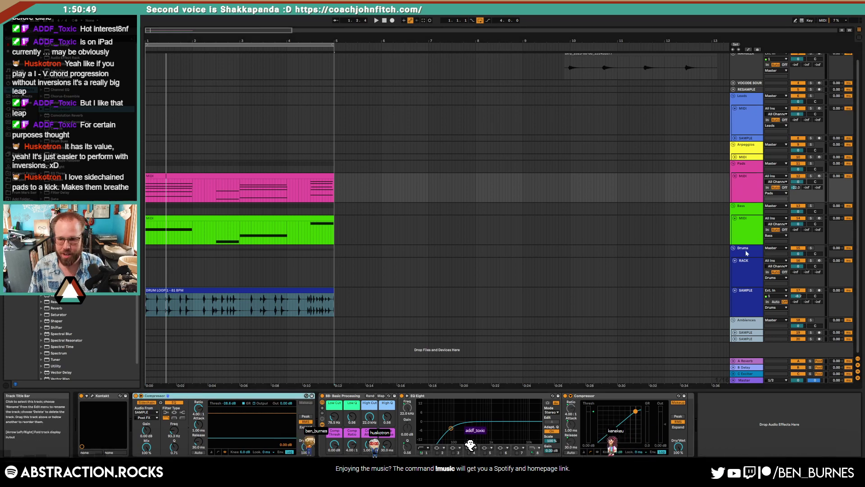
{"action": "left_click", "coordinate": [748, 213]}
{"action": "left_click", "coordinate": [752, 101], "text": "shift"}
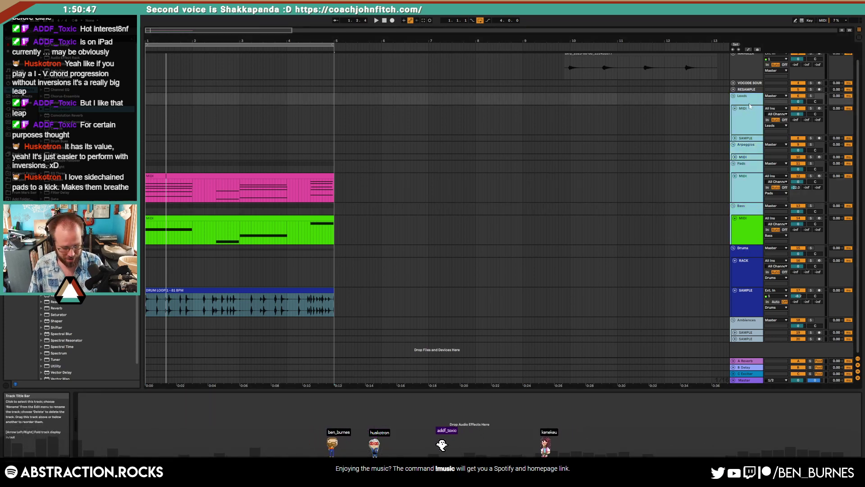
{"action": "key", "text": "ctrl+g"}
Step: Move the sidechain Compressor from the Pads MIDI track to the new parent group and play the arrangement through it
{"action": "left_click", "coordinate": [748, 193]}
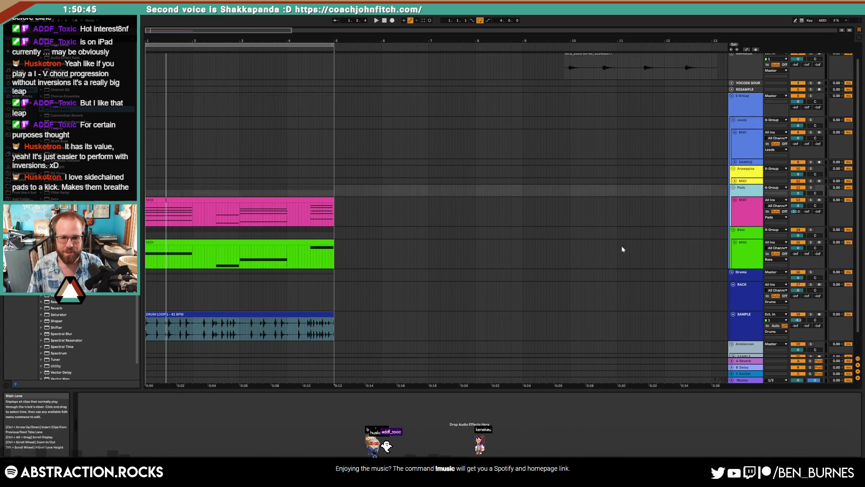
{"action": "left_click", "coordinate": [723, 216]}
{"action": "left_click", "coordinate": [205, 396]}
{"action": "key", "text": "ctrl+x"}
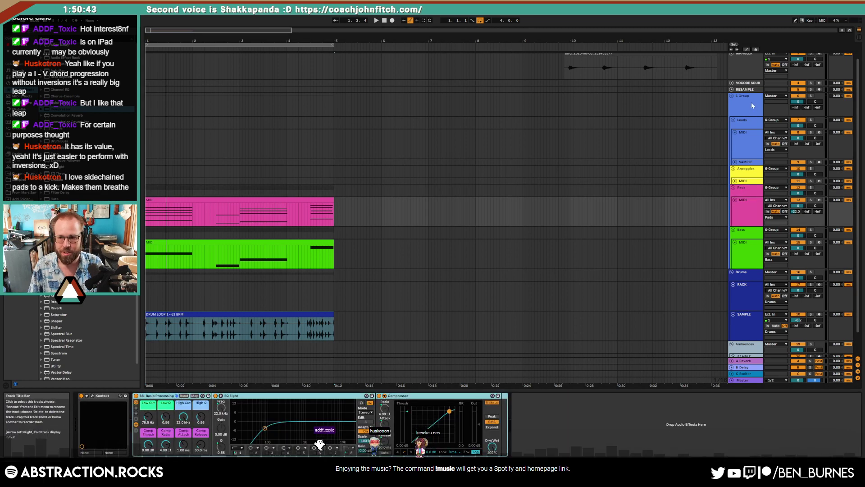
{"action": "left_click", "coordinate": [752, 104]}
{"action": "left_click", "coordinate": [255, 415]}
{"action": "key", "text": "ctrl+v"}
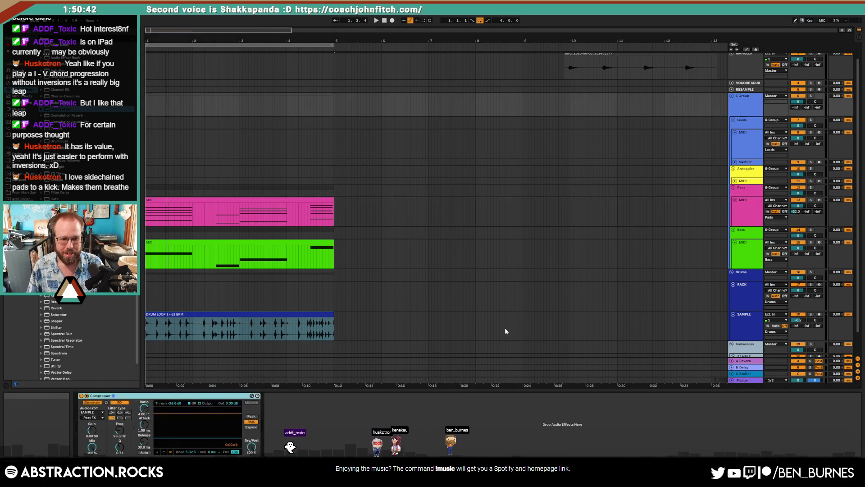
{"action": "left_click", "coordinate": [757, 105]}
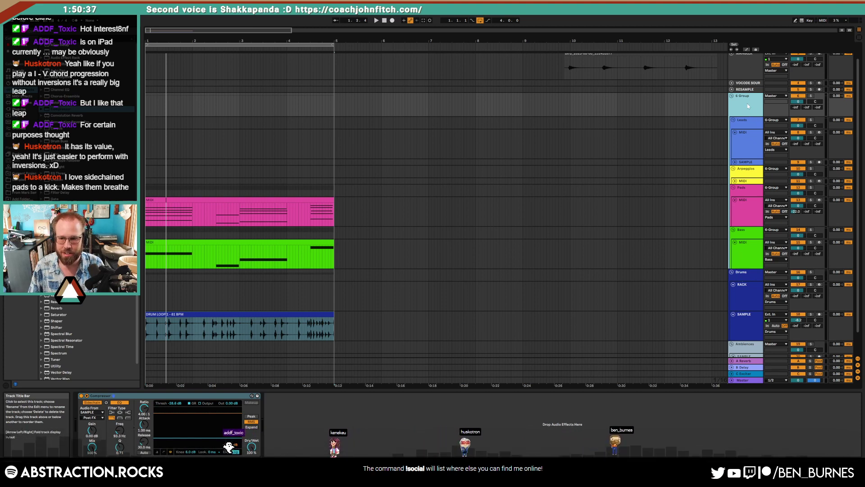
{"action": "key", "text": "space"}
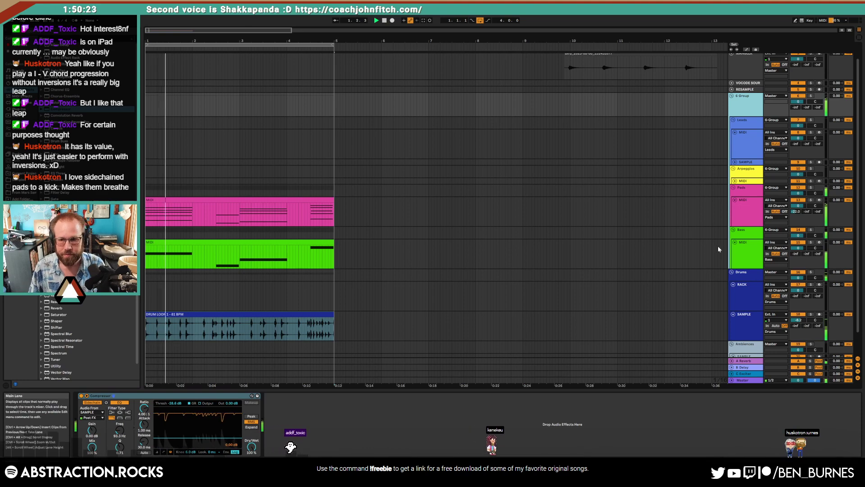
Step: Load Kontakt onto the Leads MIDI track and reposition its plug-in window
{"action": "left_click", "coordinate": [754, 142]}
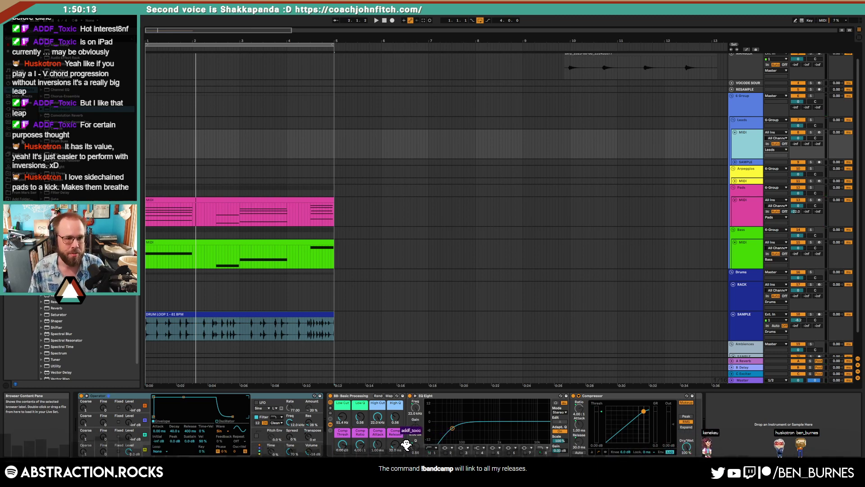
{"action": "left_click", "coordinate": [18, 109]}
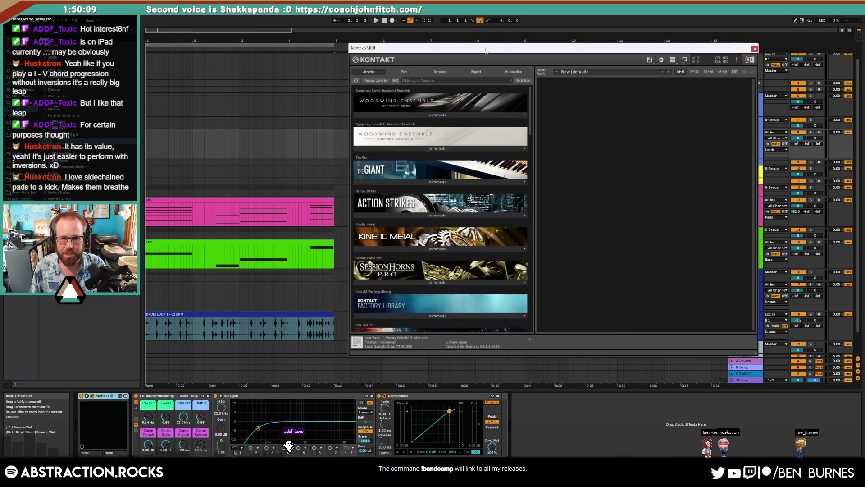
{"action": "left_click_drag", "start_coordinate": [485, 51], "coordinate": [475, 65]}
Step: Browse Kontakt's libraries and load bb - Bells Kontakt.nki from the BB_Bells and Chimes folder
{"action": "left_click_drag", "start_coordinate": [520, 123], "coordinate": [518, 155]}
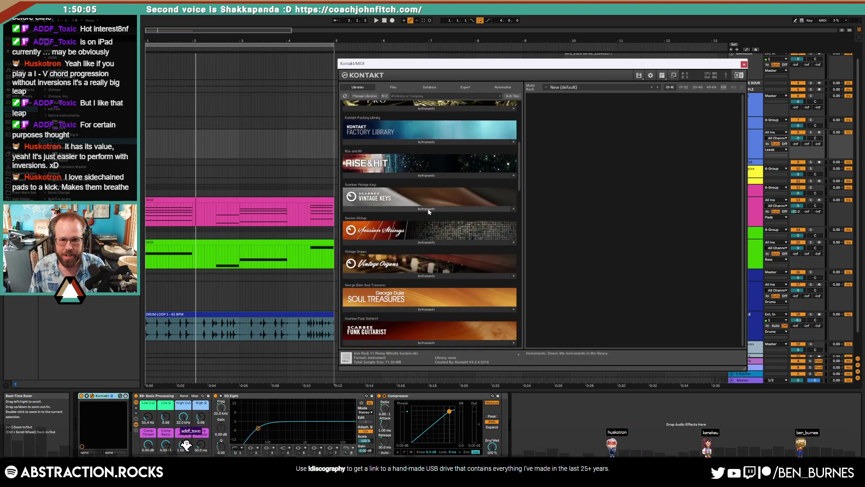
{"action": "scroll", "coordinate": [439, 222], "scroll_direction": "up", "scroll_amount": 4}
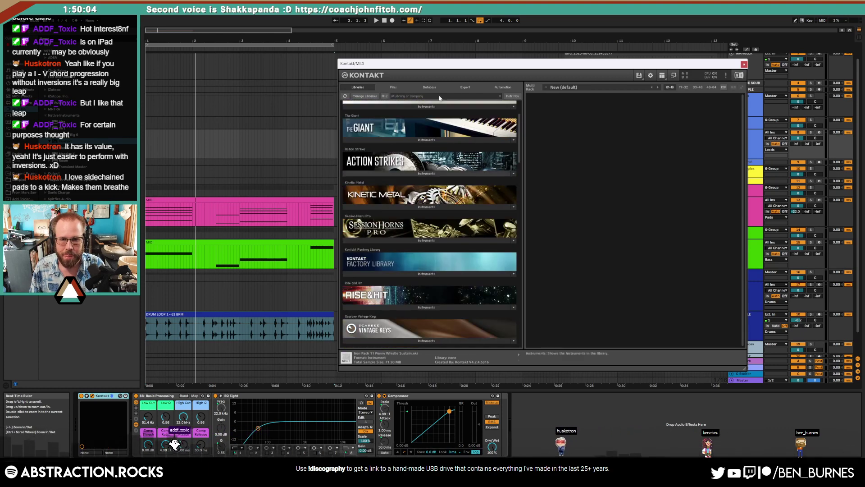
{"action": "left_click", "coordinate": [394, 88]}
{"action": "left_click", "coordinate": [426, 89]}
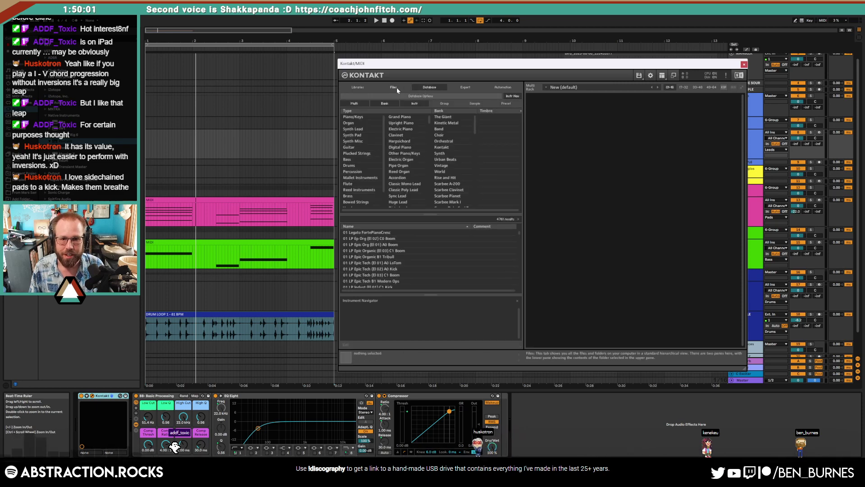
{"action": "left_click", "coordinate": [394, 87]}
{"action": "scroll", "coordinate": [391, 201], "scroll_direction": "up", "scroll_amount": 4}
{"action": "scroll", "coordinate": [391, 200], "scroll_direction": "up", "scroll_amount": 2}
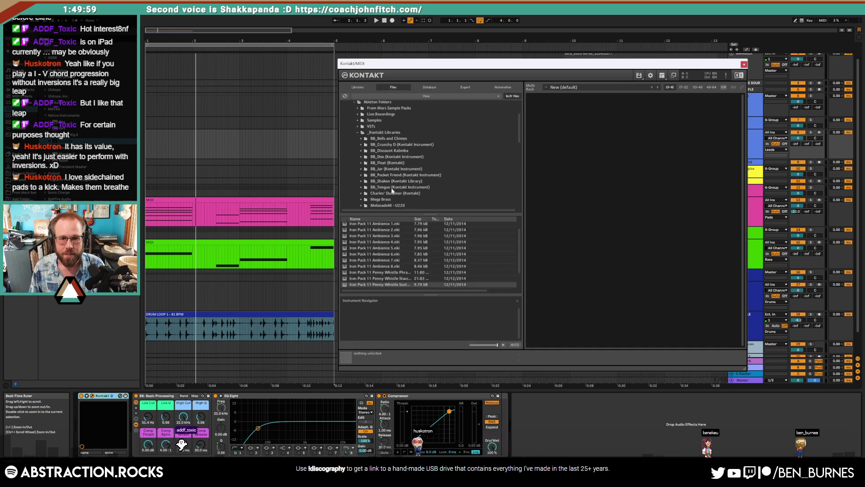
{"action": "left_click", "coordinate": [361, 139]}
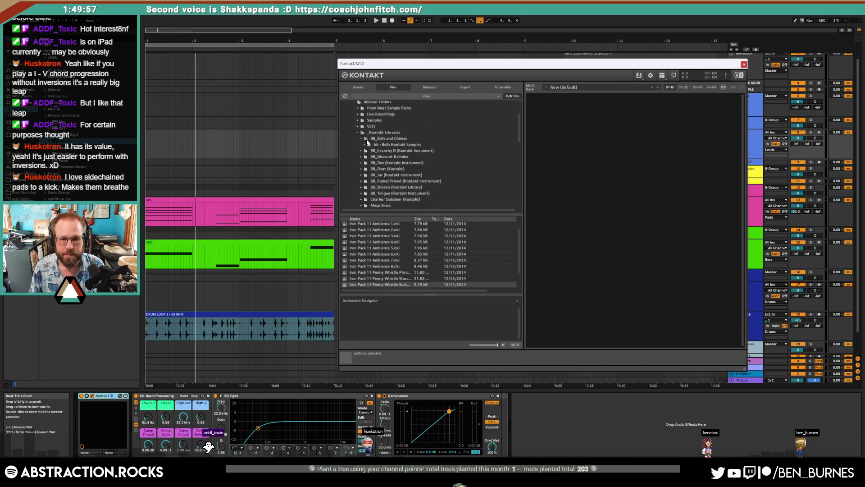
{"action": "left_click", "coordinate": [386, 139]}
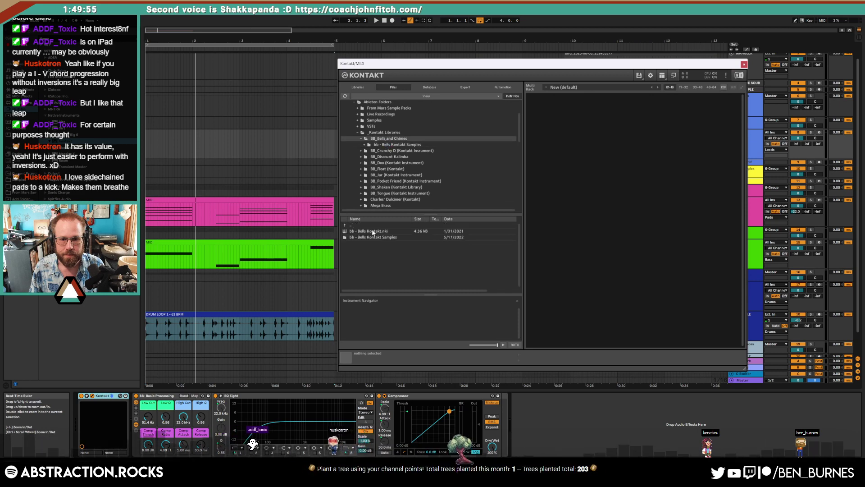
{"action": "double_click", "coordinate": [373, 231]}
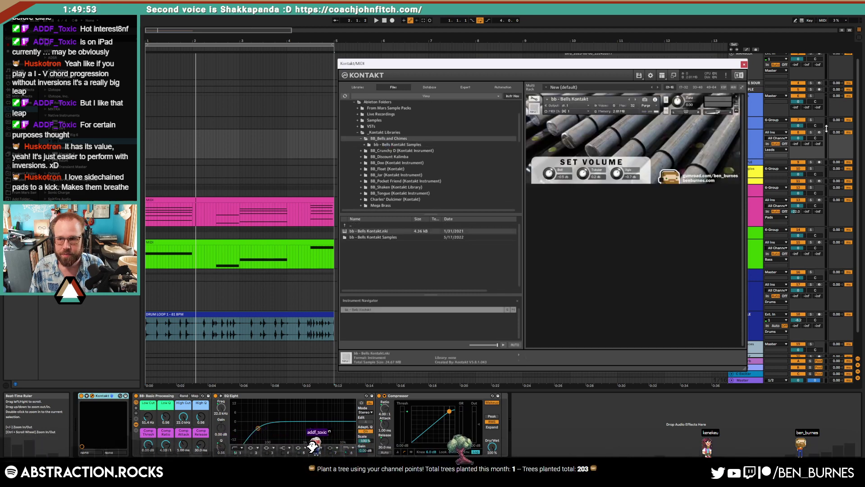
Step: Unfold and arm the Arpeggios MIDI track with Operator and raise its reverb send
{"action": "left_click_drag", "start_coordinate": [695, 67], "coordinate": [669, 80]}
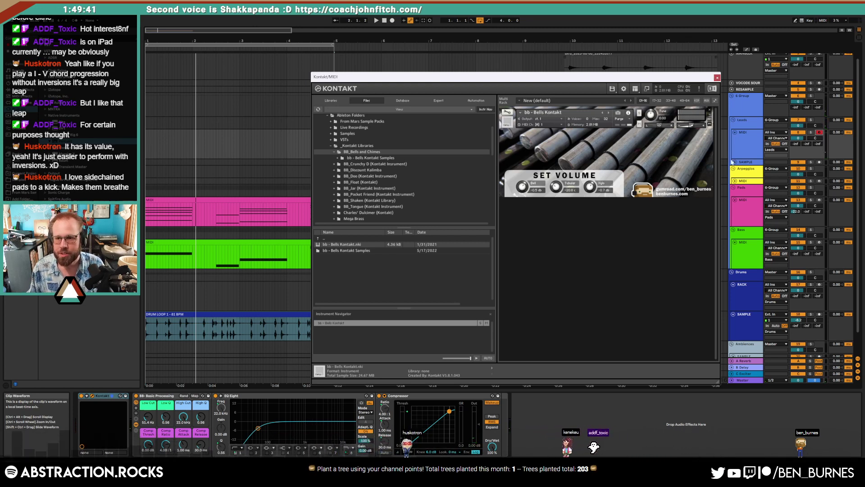
{"action": "left_click", "coordinate": [766, 181]}
{"action": "left_click_drag", "start_coordinate": [796, 192], "coordinate": [797, 175]}
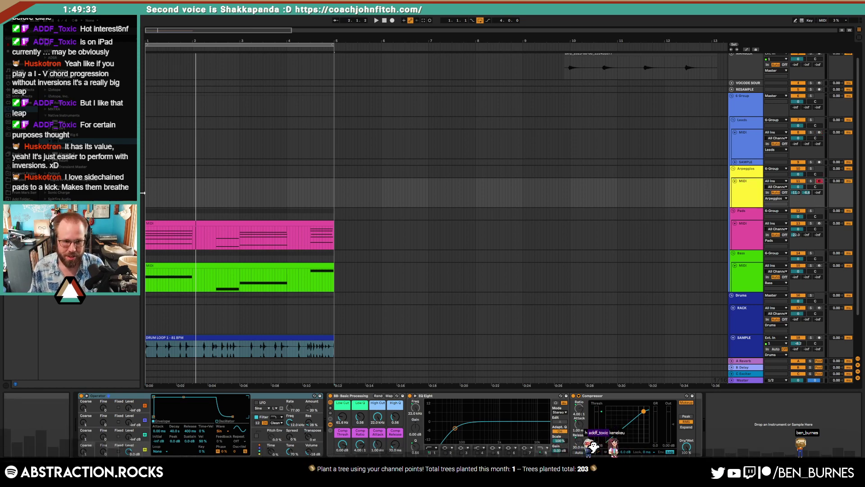
Step: Play the loop to audition the Operator sound on the Arpeggios track, then stop playback
{"action": "key", "text": "space"}
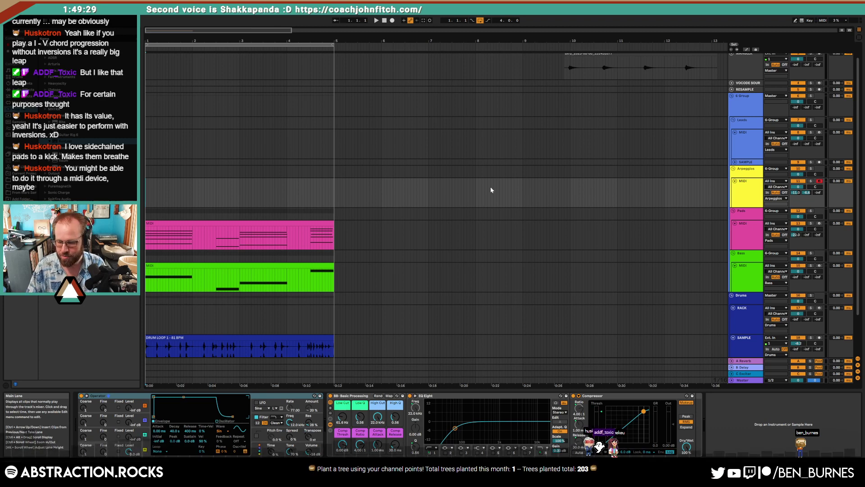
{"action": "key", "text": "space"}
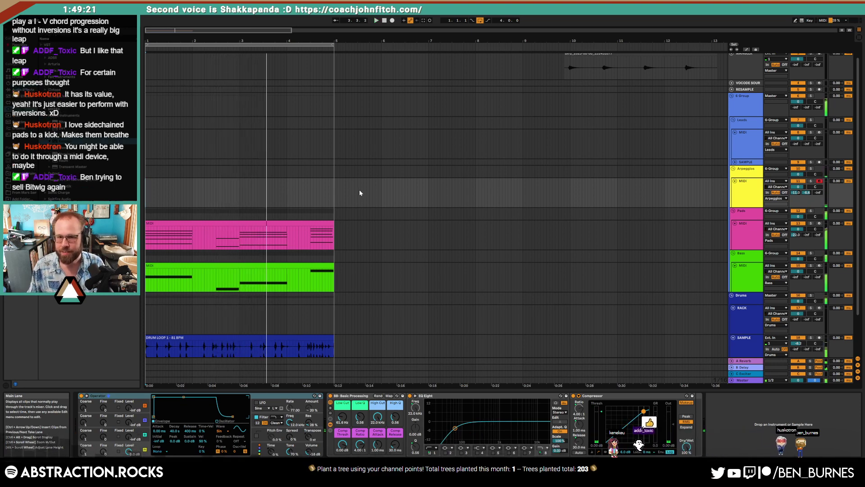
{"action": "left_click", "coordinate": [336, 191]}
{"action": "key", "text": "space"}
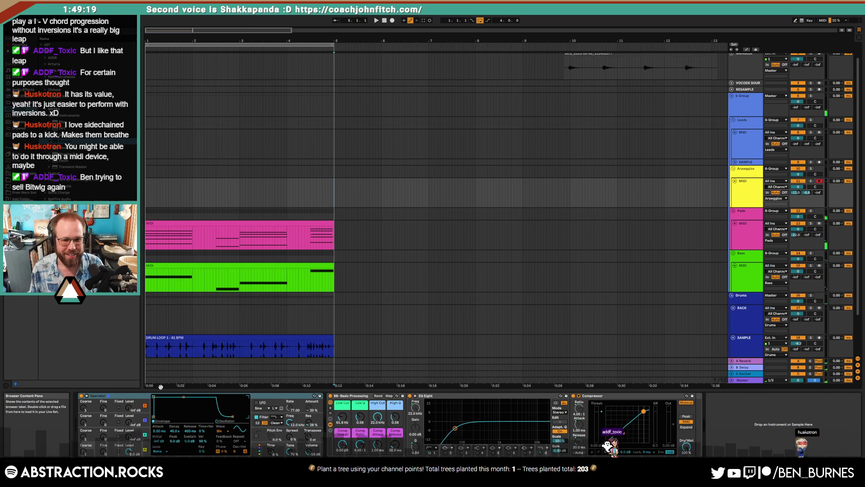
Step: Set Operator's spread to about 54%, with a square waveform and an envelope decay of about 1.87 s for its oscillator
{"action": "left_click", "coordinate": [290, 422]}
{"action": "left_click", "coordinate": [292, 436]}
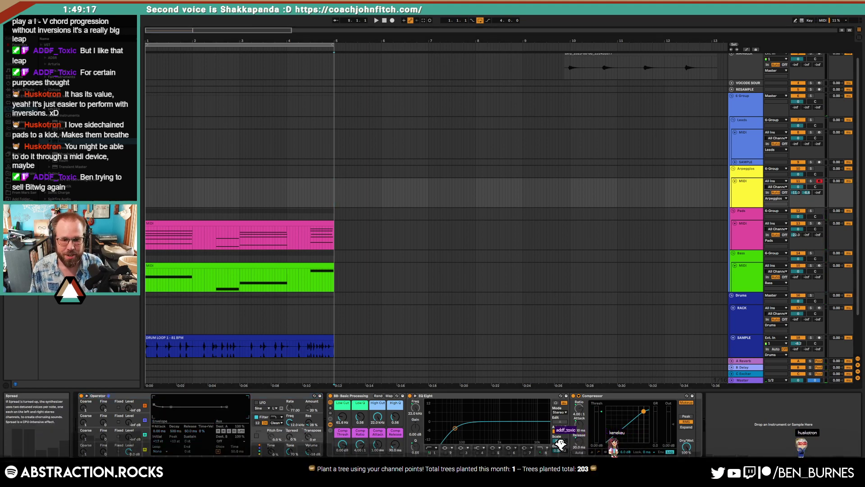
{"action": "left_click", "coordinate": [103, 448]}
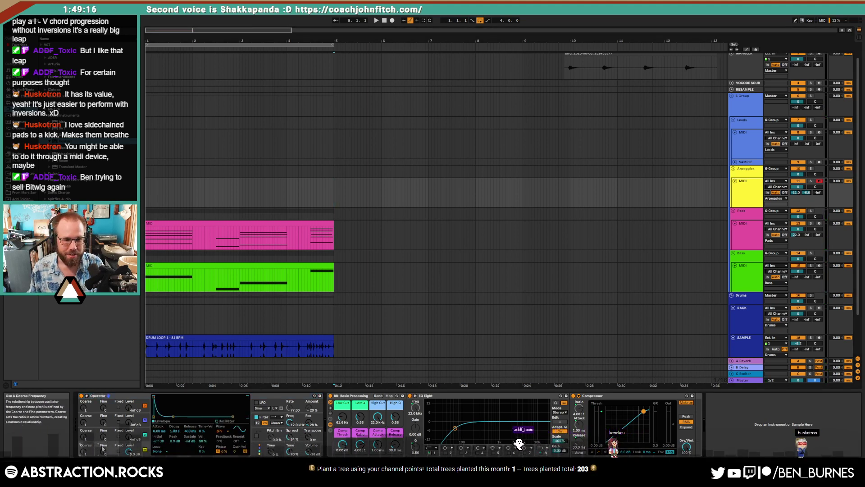
{"action": "left_click", "coordinate": [219, 430]}
{"action": "left_click", "coordinate": [239, 371]}
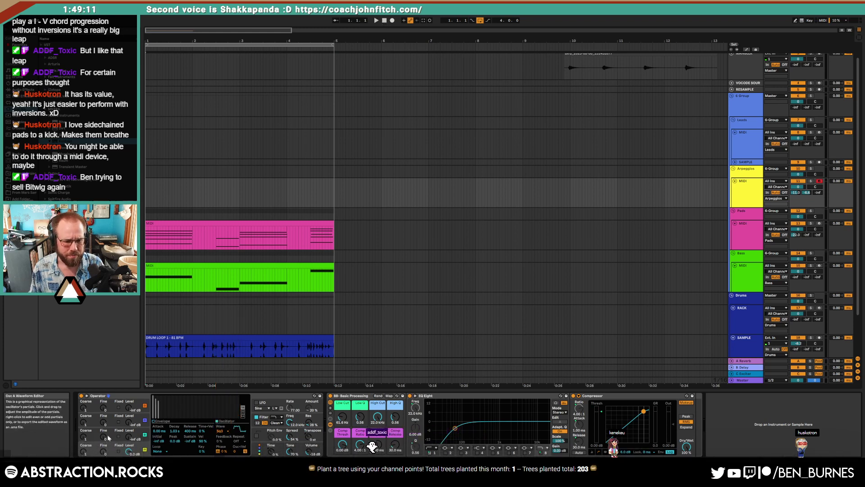
{"action": "left_click", "coordinate": [160, 421]}
{"action": "left_click_drag", "start_coordinate": [167, 417], "coordinate": [175, 416]}
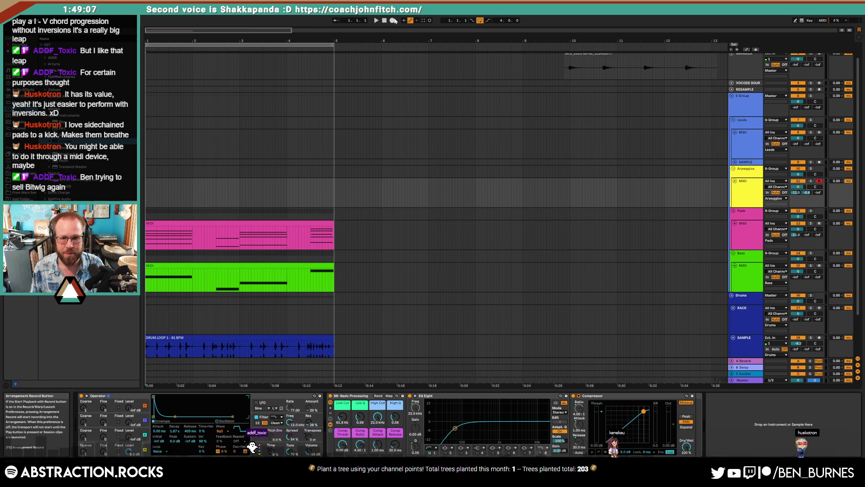
Step: Record a five-note melody from bar 1 on the Arpeggios MIDI track and extend the clip to bar 5
{"action": "left_click", "coordinate": [392, 20]}
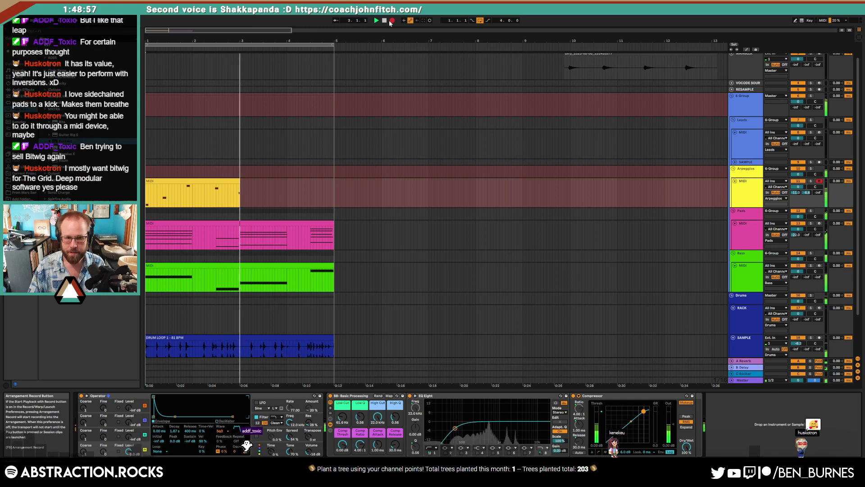
{"action": "key", "text": "space"}
{"action": "key", "text": "F9"}
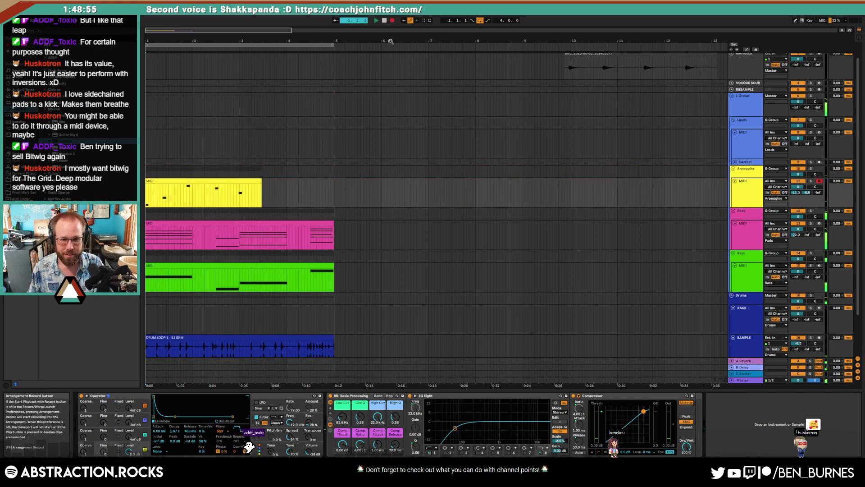
{"action": "left_click_drag", "start_coordinate": [262, 181], "coordinate": [336, 182]}
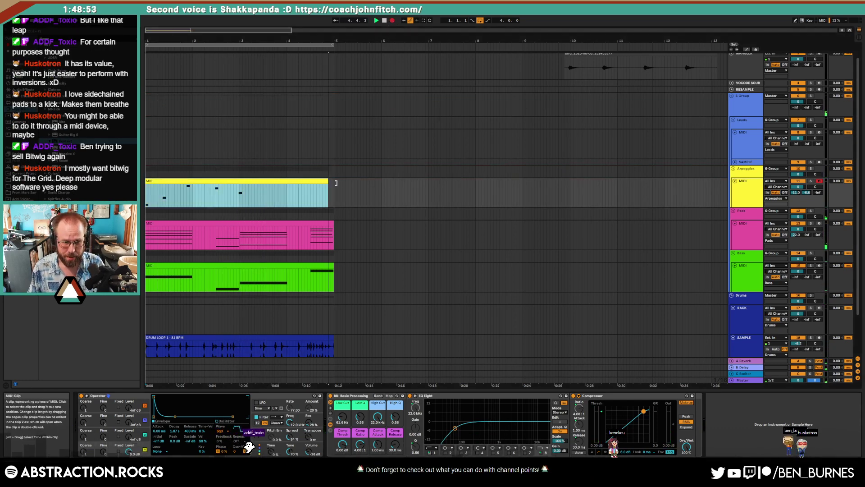
Step: Raise the fourth note of the recorded arpeggio clip to F4 and the fifth note to D4
{"action": "double_click", "coordinate": [334, 182]}
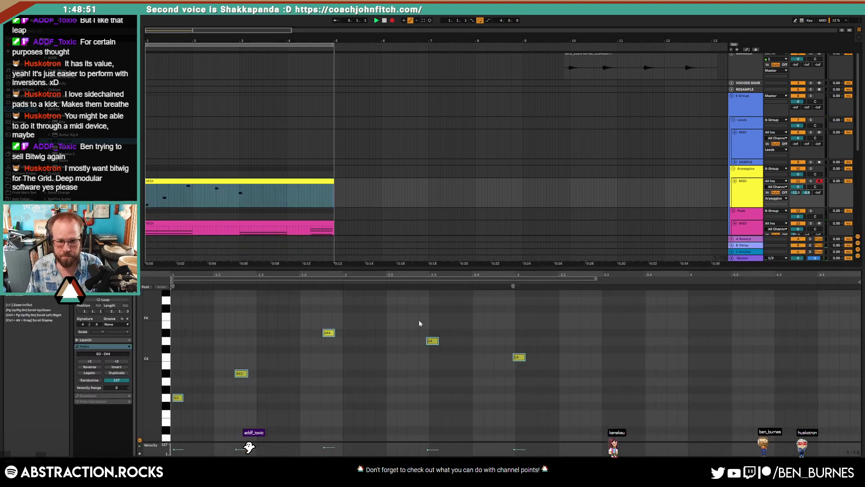
{"action": "key", "text": "Up"}
{"action": "key", "text": "Up"}
{"action": "left_click_drag", "start_coordinate": [418, 320], "coordinate": [521, 378]}
{"action": "key", "text": "Up"}
{"action": "key", "text": "Right"}
{"action": "key", "text": "Left"}
{"action": "key", "text": "Right"}
{"action": "key", "text": "Left"}
{"action": "key", "text": "Up"}
{"action": "key", "text": "Up"}
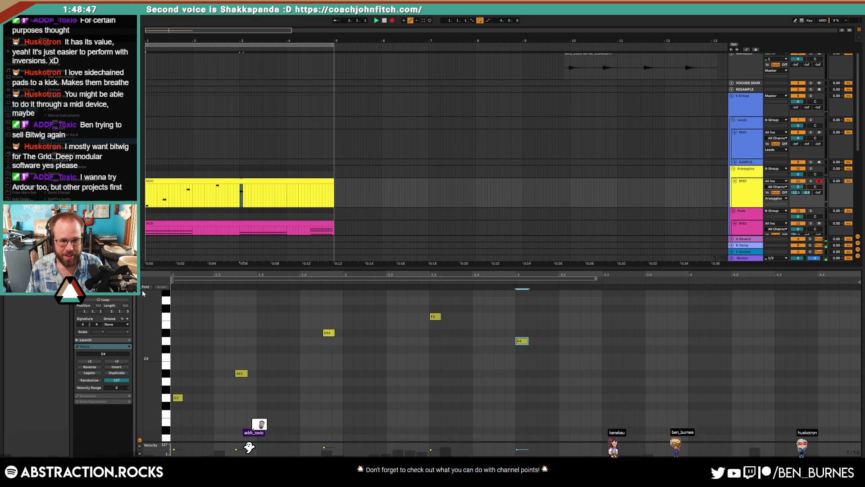
Step: Nudge the D#4 note slightly earlier in the arpeggio clip
{"action": "left_click", "coordinate": [241, 374]}
{"action": "left_click_drag", "start_coordinate": [307, 314], "coordinate": [349, 376]}
{"action": "key", "text": "Left"}
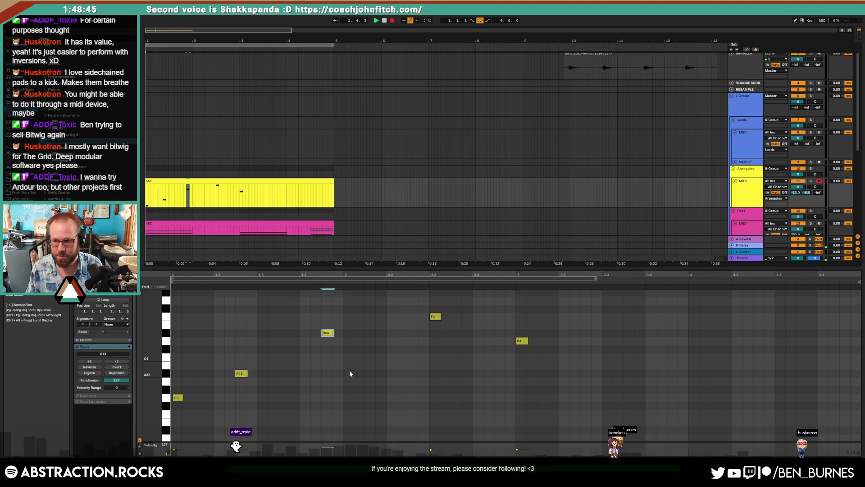
Step: Play the loop from the start and lower Operator's filter frequency to about 1 kHz
{"action": "key", "text": "space"}
{"action": "key", "text": "space"}
{"action": "key", "text": "space"}
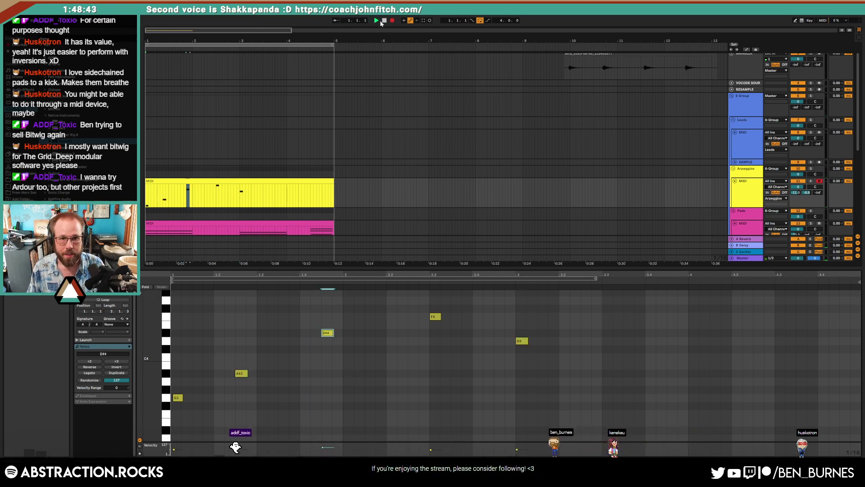
{"action": "key", "text": "shift+Tab"}
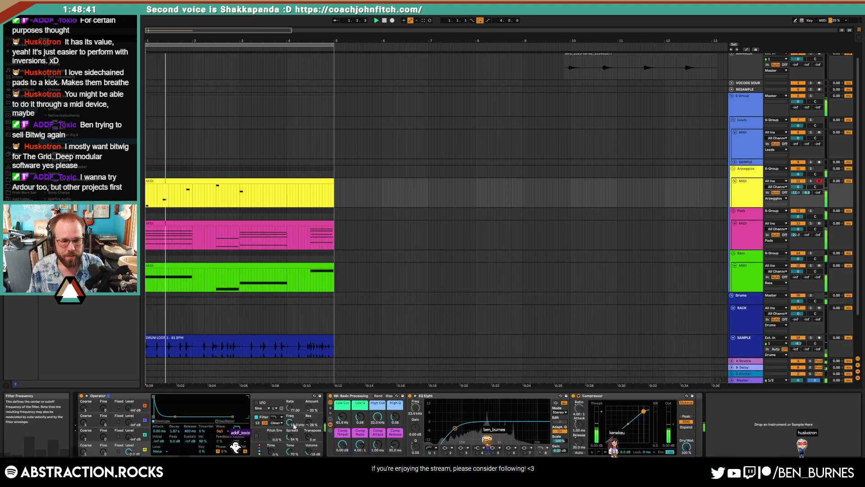
{"action": "left_click_drag", "start_coordinate": [288, 422], "coordinate": [288, 438]}
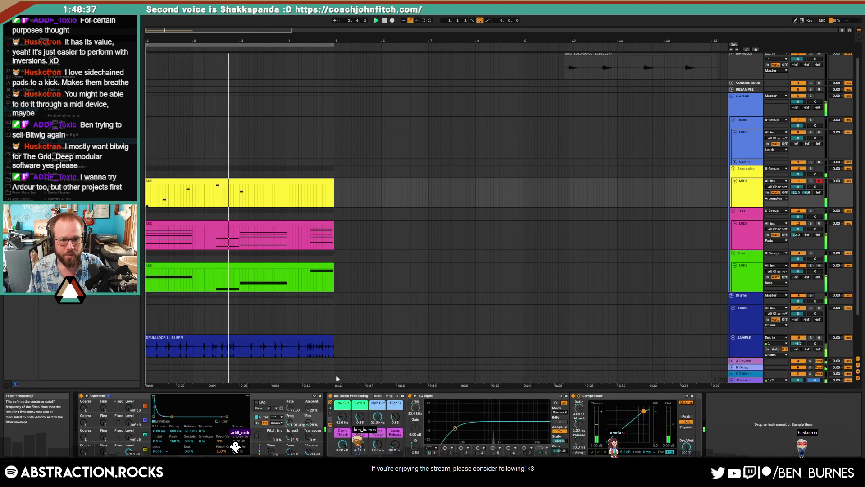
Step: Move the first G3 note of the arpeggio clip to the very start of the clip
{"action": "double_click", "coordinate": [261, 182]}
{"action": "left_click", "coordinate": [176, 397]}
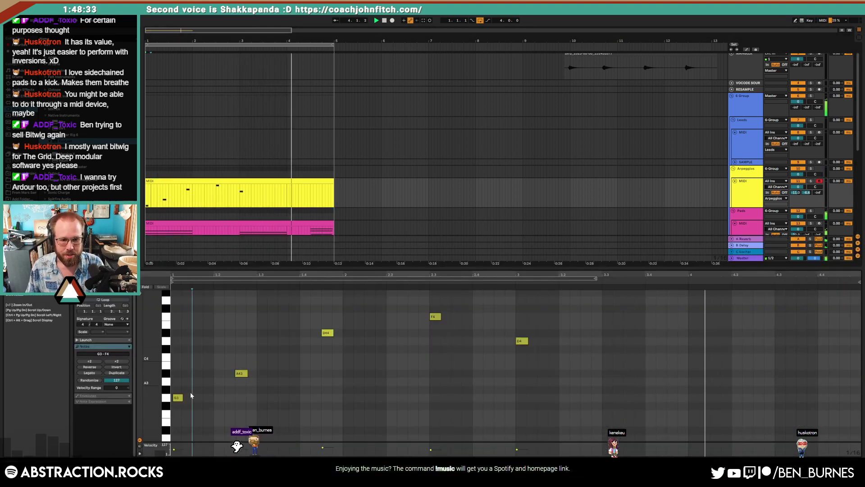
{"action": "key", "text": "shift+Tab"}
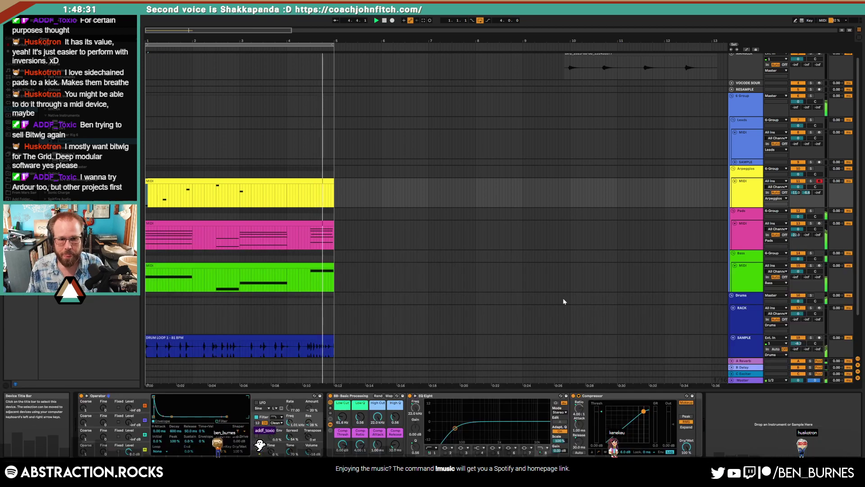
Step: Reopen the arpeggio clip and check its notes and velocities while the loop plays
{"action": "scroll", "coordinate": [419, 295], "scroll_direction": "down", "scroll_amount": 1}
{"action": "scroll", "coordinate": [420, 298], "scroll_direction": "down", "scroll_amount": 1}
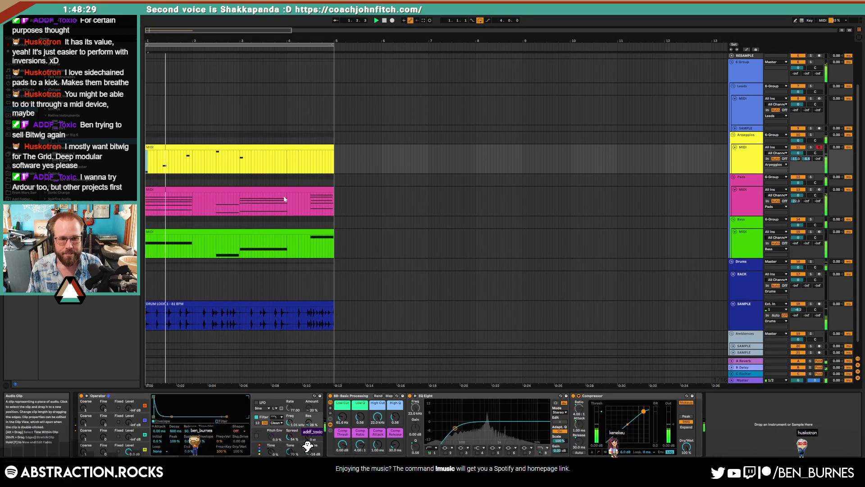
{"action": "left_click", "coordinate": [241, 148]}
{"action": "key", "text": "shift+Tab"}
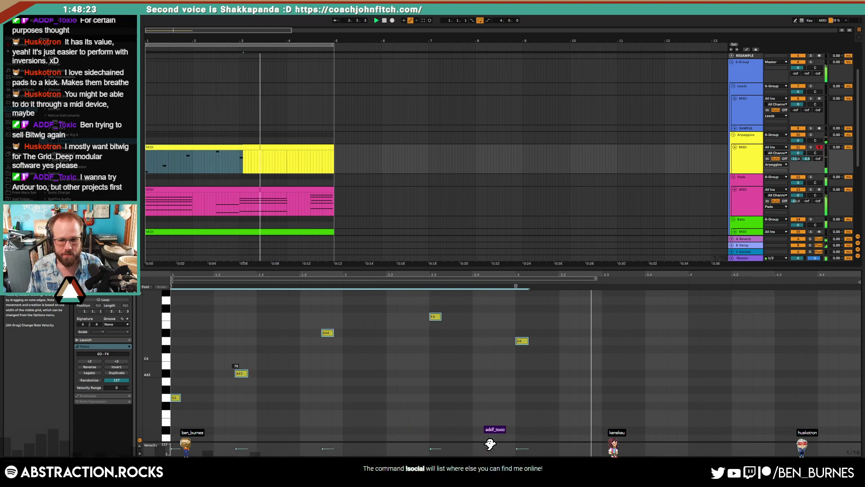
{"action": "key", "text": "shift+Tab"}
Step: Deactivate the DRUM LOOP 1 clip and play the arrangement from the start without drums
{"action": "left_click", "coordinate": [240, 303]}
{"action": "key", "text": "space"}
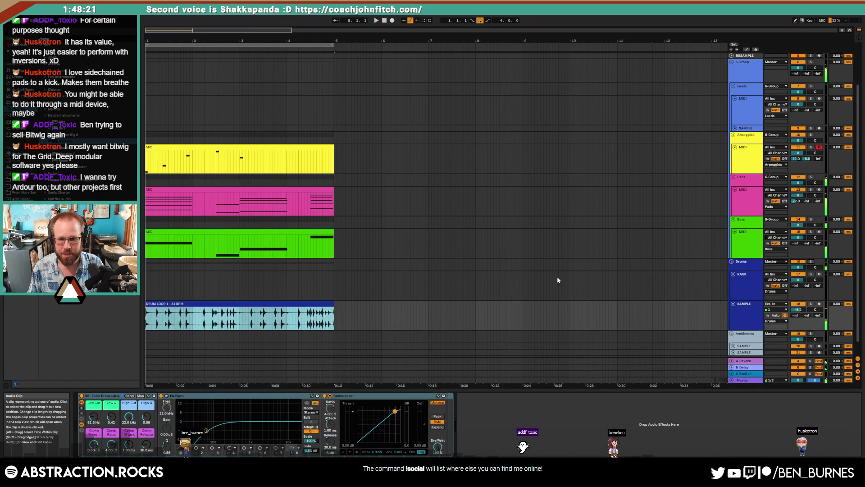
{"action": "key", "text": "0"}
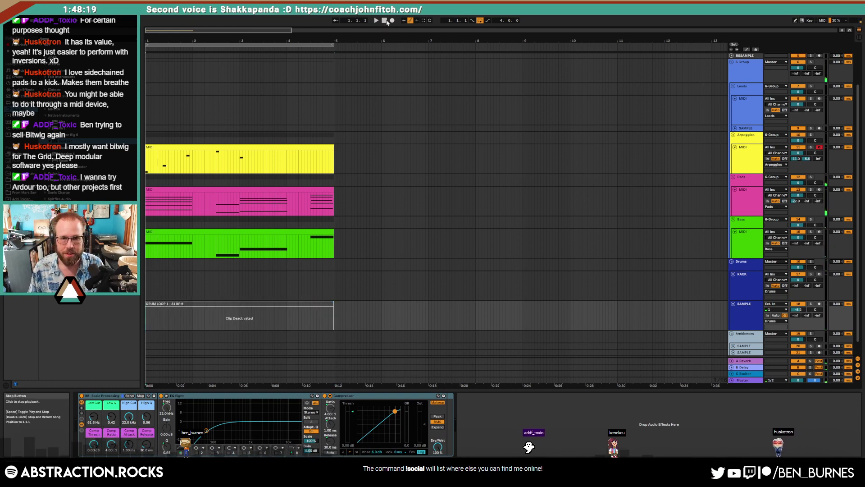
{"action": "key", "text": "space"}
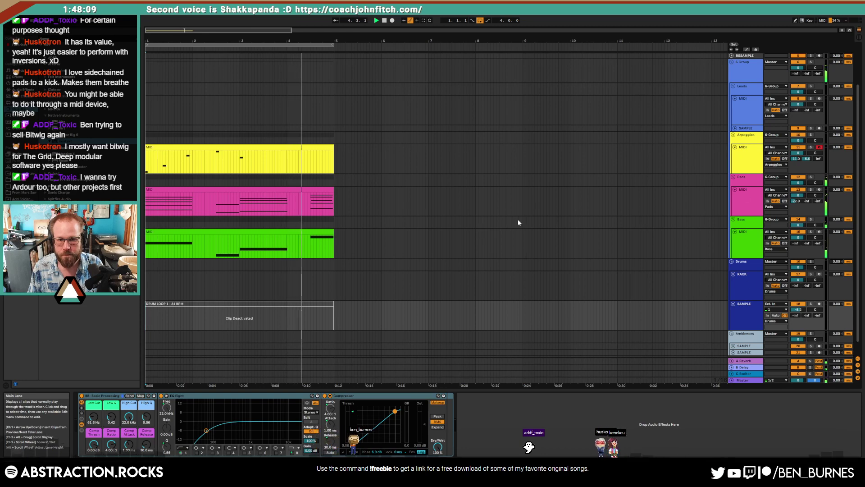
{"action": "scroll", "coordinate": [520, 228], "scroll_direction": "up", "scroll_amount": 3}
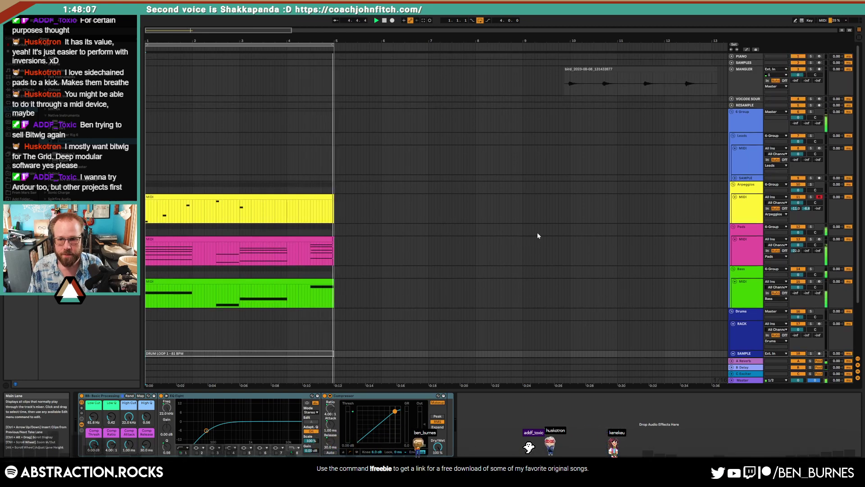
Step: Move the bird recording clip on the MANGLER track earlier, to about bar 6, and audition it from its second chirp near bar 7
{"action": "left_click", "coordinate": [735, 178]}
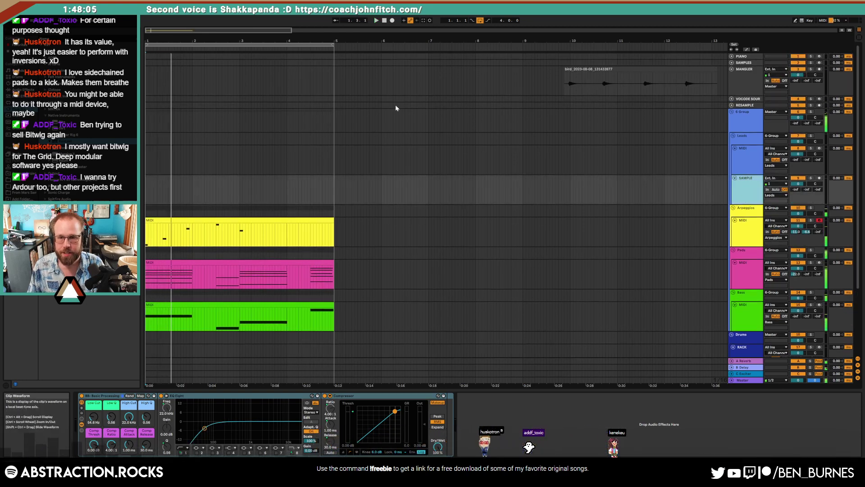
{"action": "left_click_drag", "start_coordinate": [600, 75], "coordinate": [431, 72]}
{"action": "left_click", "coordinate": [428, 89]}
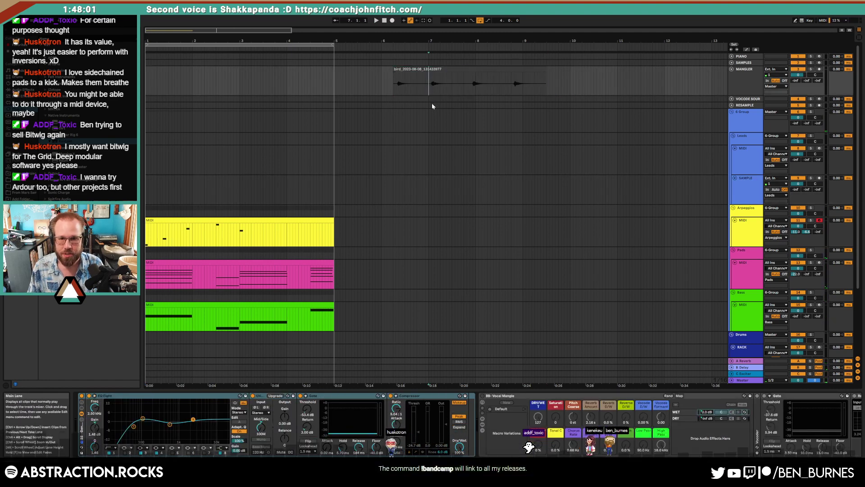
{"action": "key", "text": "space"}
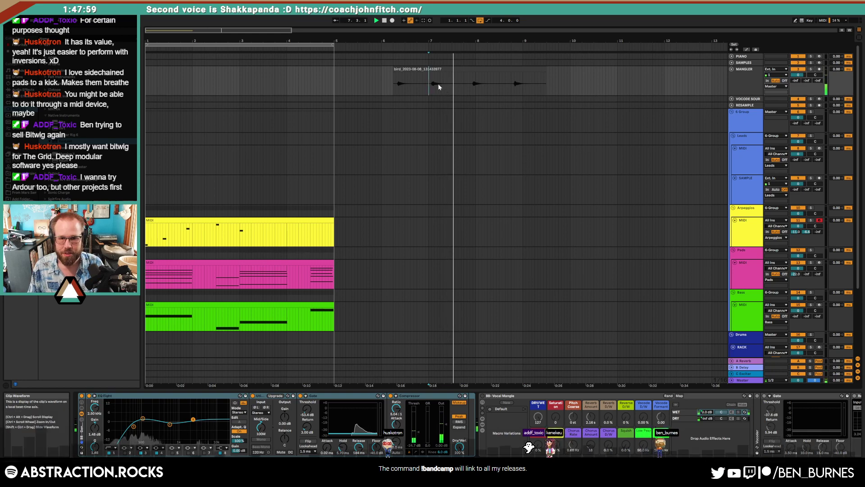
{"action": "left_click", "coordinate": [429, 84]}
{"action": "key", "text": "space"}
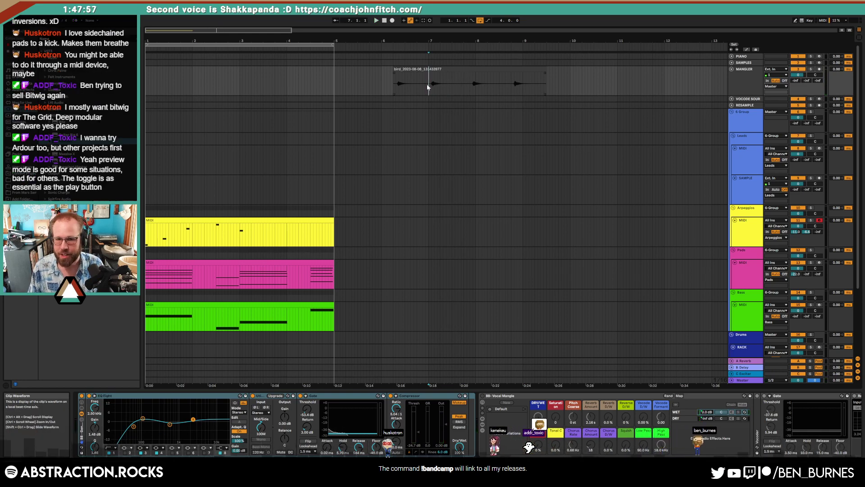
Step: Cut the second chirp, from about bar 7, out of the bird recording, delete the rest of the recording, and audition the remaining clip
{"action": "left_click", "coordinate": [406, 85]}
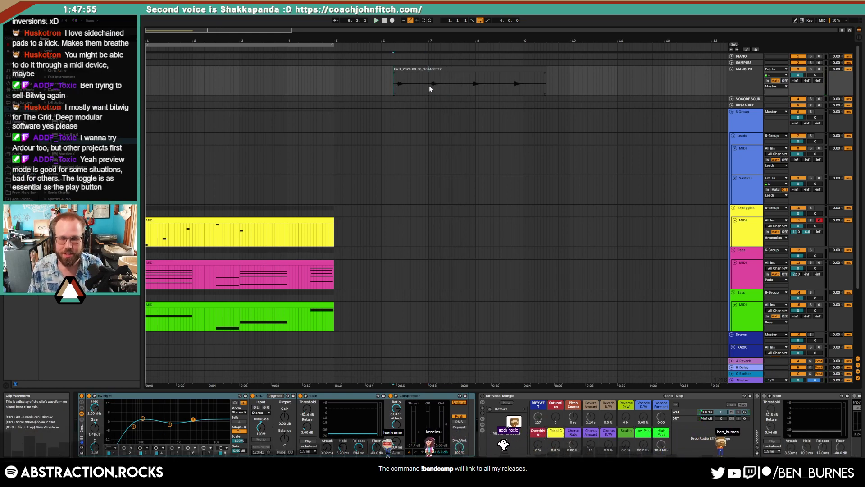
{"action": "left_click", "coordinate": [431, 85]}
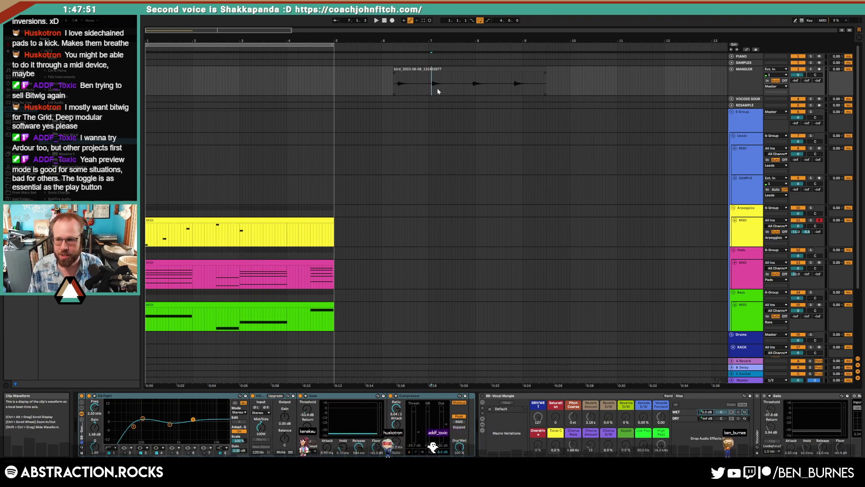
{"action": "key", "text": "space"}
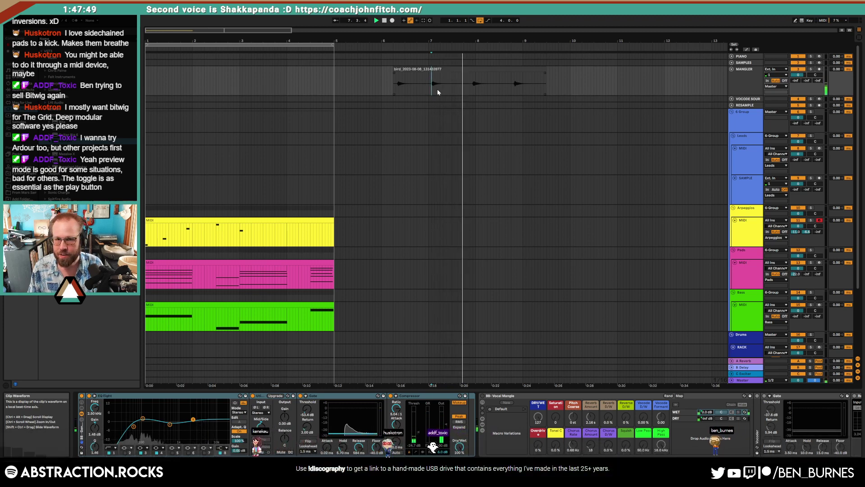
{"action": "key", "text": "space"}
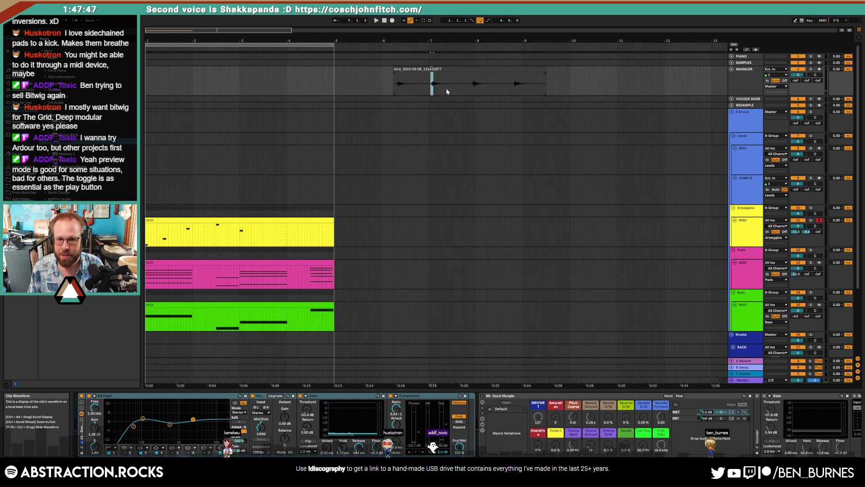
{"action": "key", "text": "ctrl+e"}
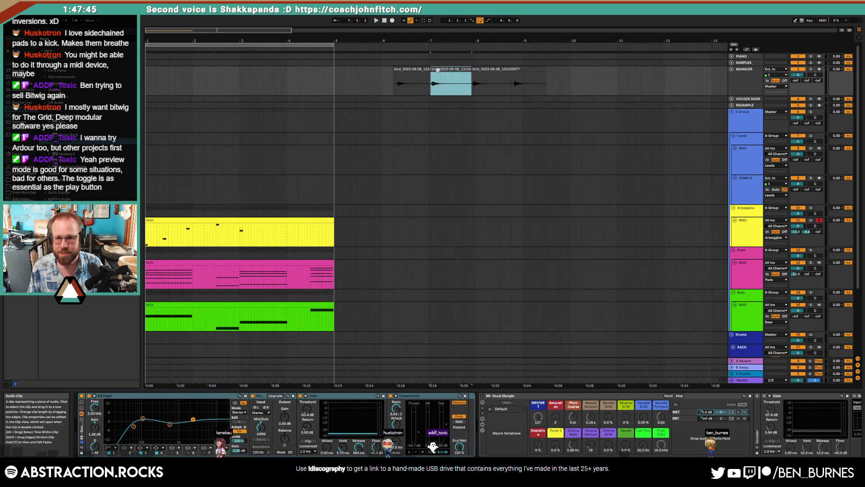
{"action": "key", "text": "Left"}
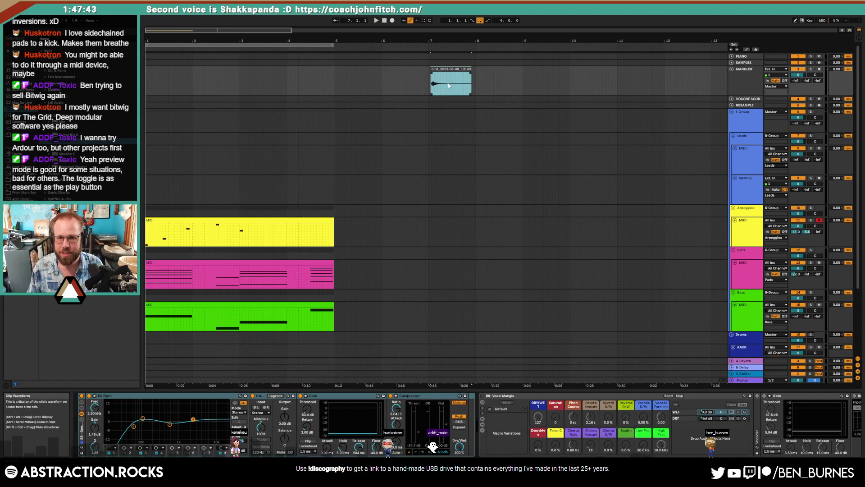
{"action": "key", "text": "z"}
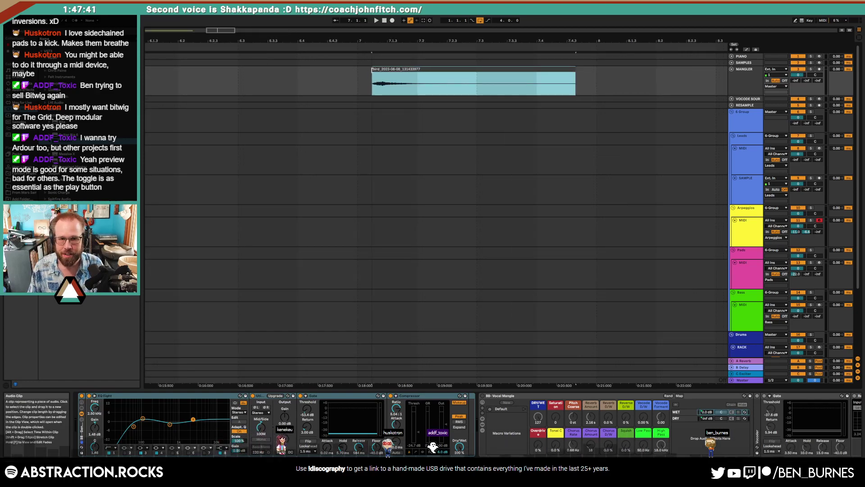
{"action": "key", "text": "space"}
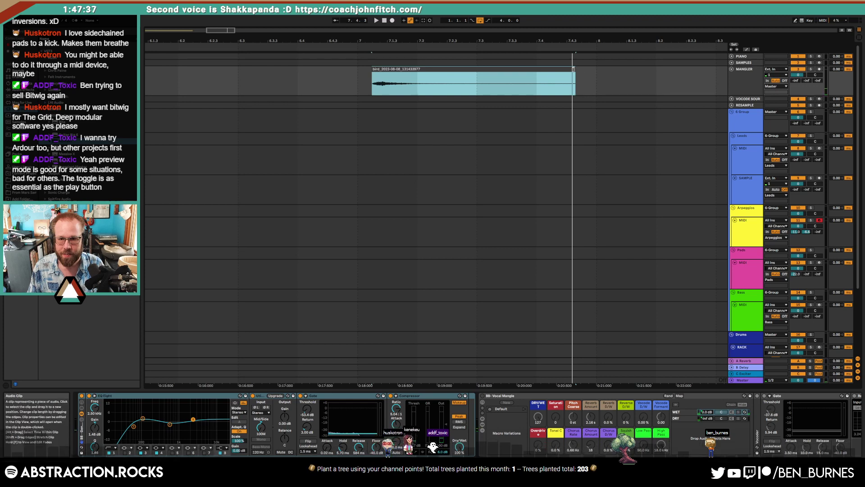
Step: Add a fade-out and a fade-in to the isolated chirp clip and play it back
{"action": "left_click_drag", "start_coordinate": [576, 70], "coordinate": [537, 71]}
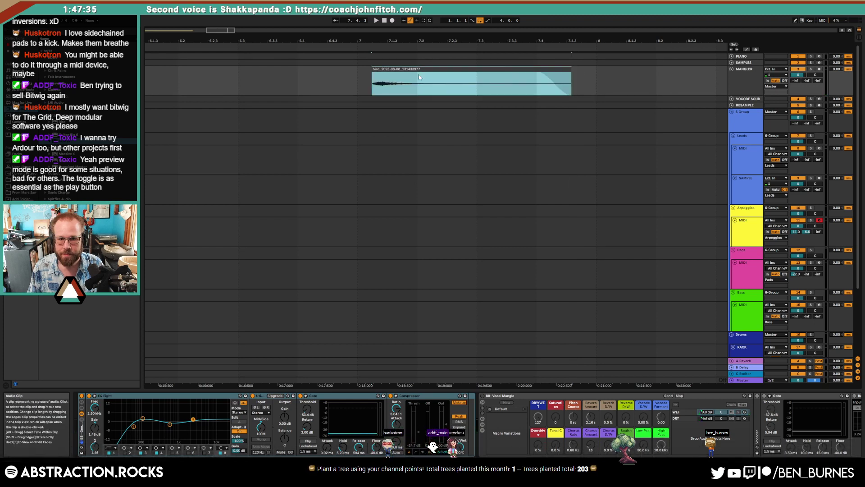
{"action": "left_click_drag", "start_coordinate": [378, 70], "coordinate": [399, 73]}
{"action": "key", "text": "space"}
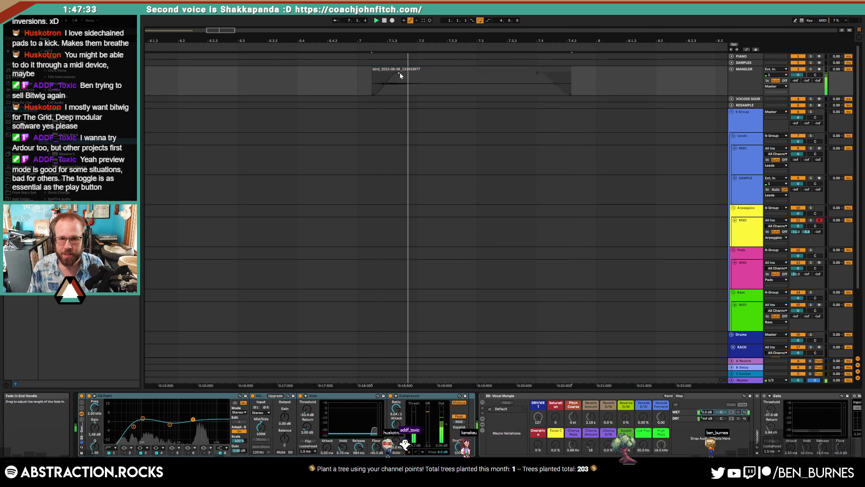
{"action": "left_click", "coordinate": [428, 74]}
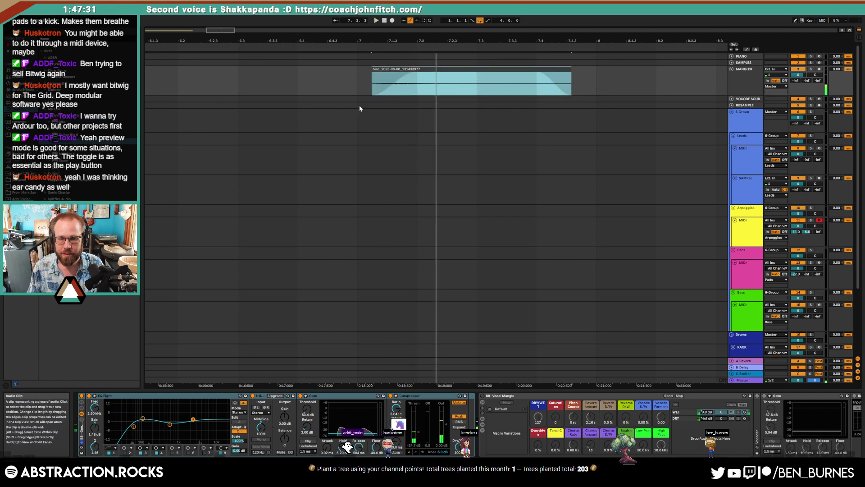
Step: Copy the faded chirp clip to the first SAMPLE track in the Ambiences group, placing it at the start of bar 1
{"action": "scroll", "coordinate": [400, 130], "scroll_direction": "down", "scroll_amount": 5}
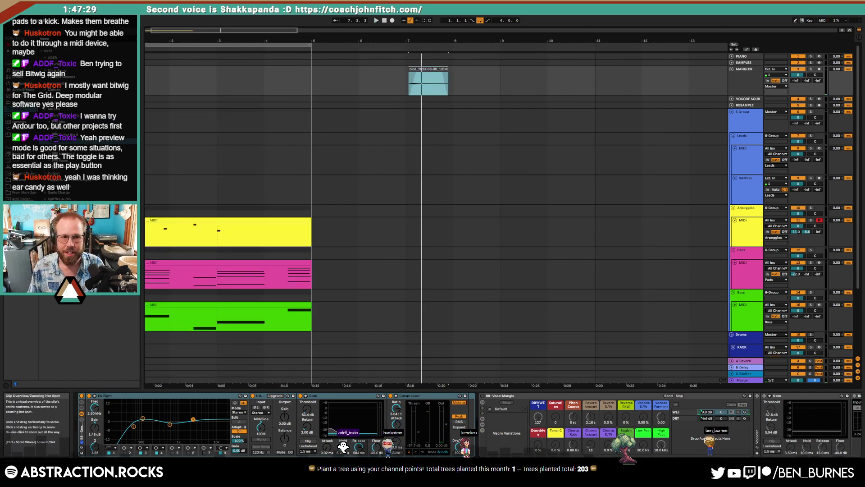
{"action": "left_click_drag", "start_coordinate": [267, 29], "coordinate": [260, 30]}
{"action": "left_click", "coordinate": [760, 187]}
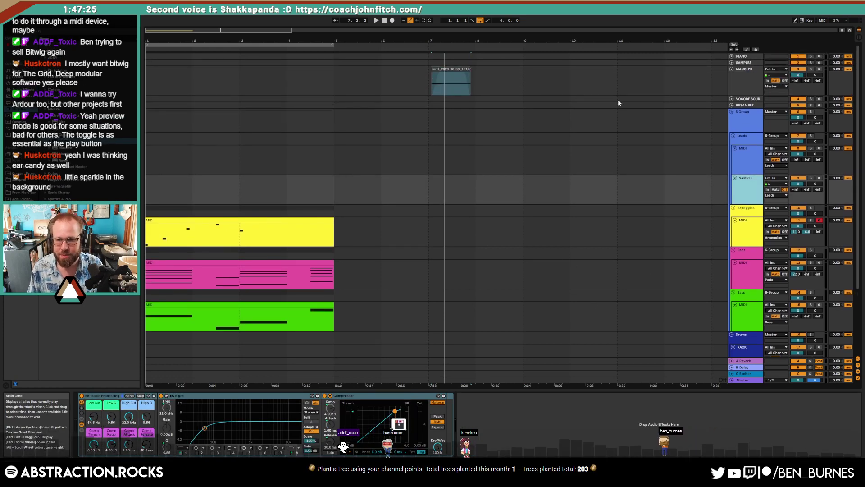
{"action": "left_click", "coordinate": [452, 70]}
{"action": "scroll", "coordinate": [385, 212], "scroll_direction": "down", "scroll_amount": 4}
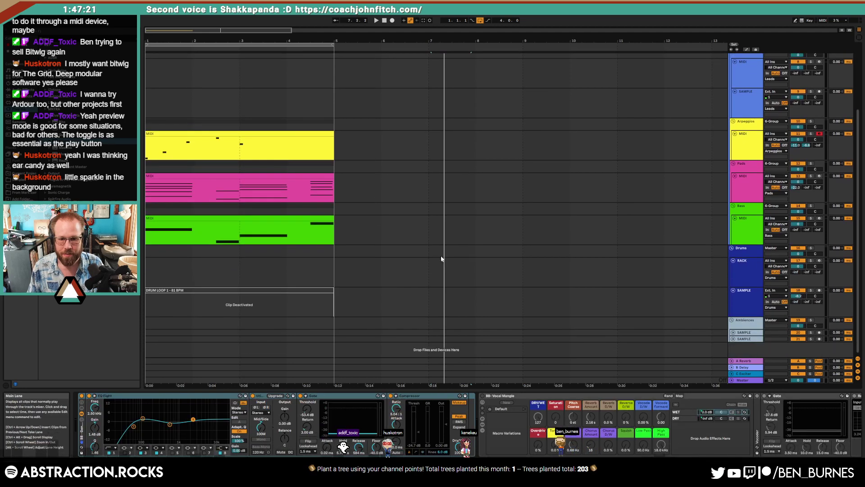
{"action": "left_click", "coordinate": [734, 332]}
{"action": "left_click", "coordinate": [164, 338]}
{"action": "key", "text": "ctrl+v"}
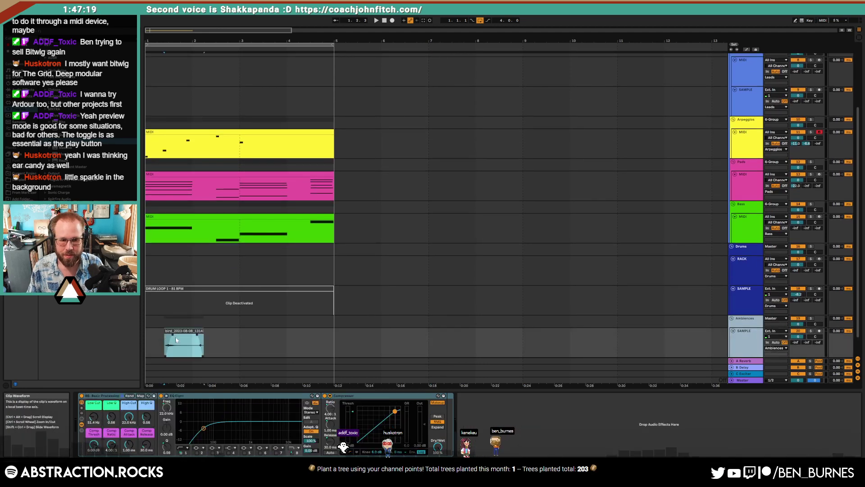
{"action": "left_click_drag", "start_coordinate": [178, 331], "coordinate": [159, 332]}
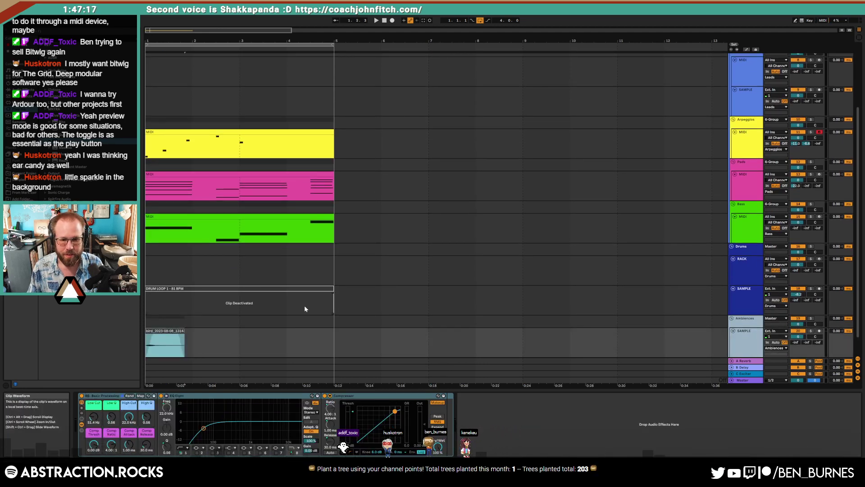
Step: Add ValhallaShimmer to the Ambiences SAMPLE track and set mix 0.60, feedback 0.372, diffusion 0.783 and size 0.62 while auditioning
{"action": "scroll", "coordinate": [304, 309], "scroll_direction": "down", "scroll_amount": 1}
{"action": "left_click", "coordinate": [747, 321]}
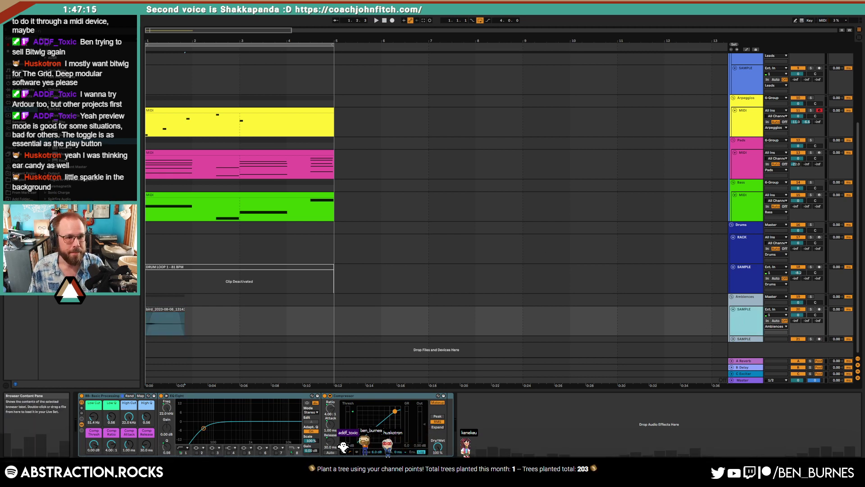
{"action": "left_click", "coordinate": [46, 116]}
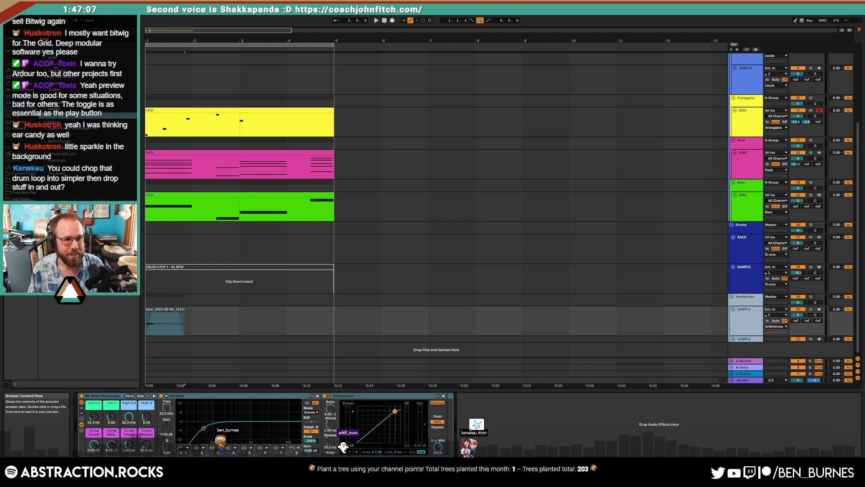
{"action": "left_click", "coordinate": [45, 46]}
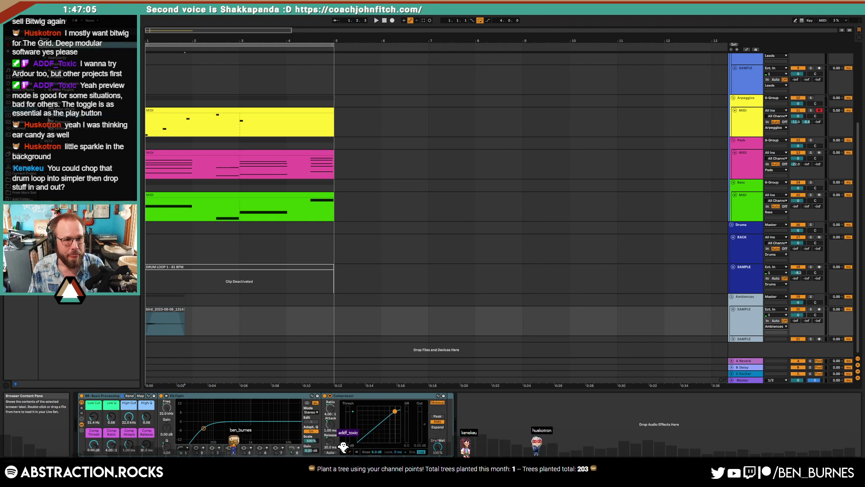
{"action": "left_click", "coordinate": [44, 77]}
{"action": "left_click", "coordinate": [45, 84]}
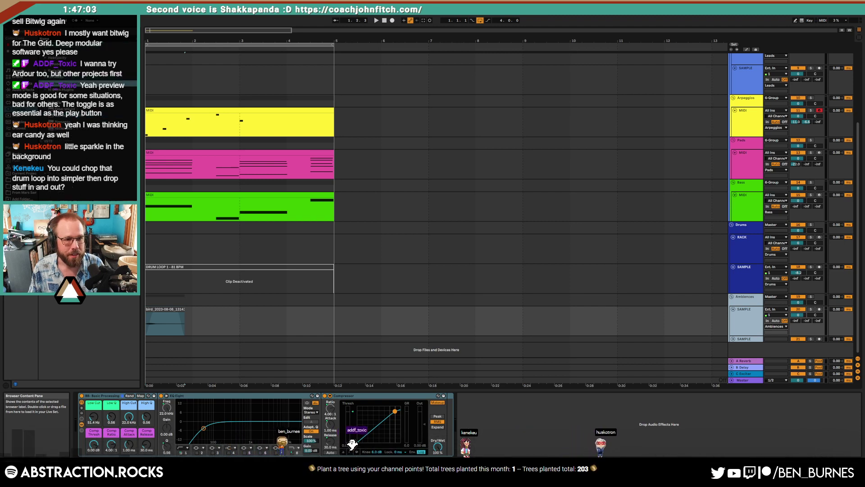
{"action": "left_click", "coordinate": [45, 103]}
{"action": "left_click_drag", "start_coordinate": [73, 122], "coordinate": [113, 427]}
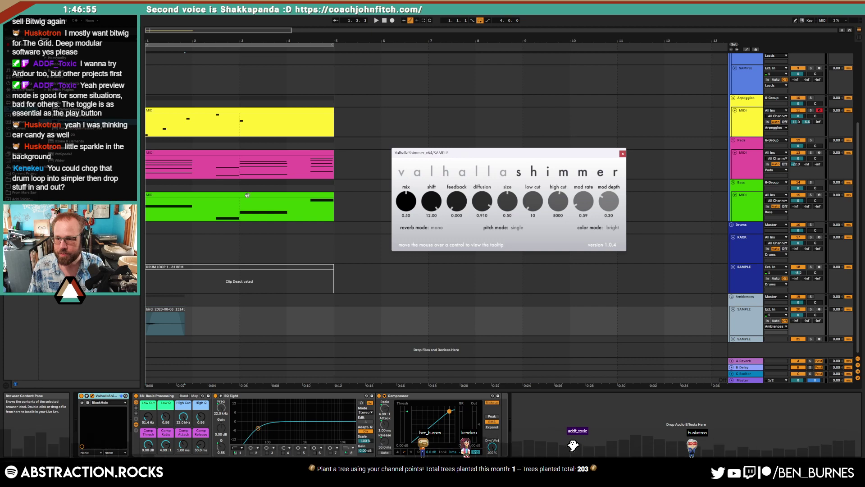
{"action": "key", "text": "space"}
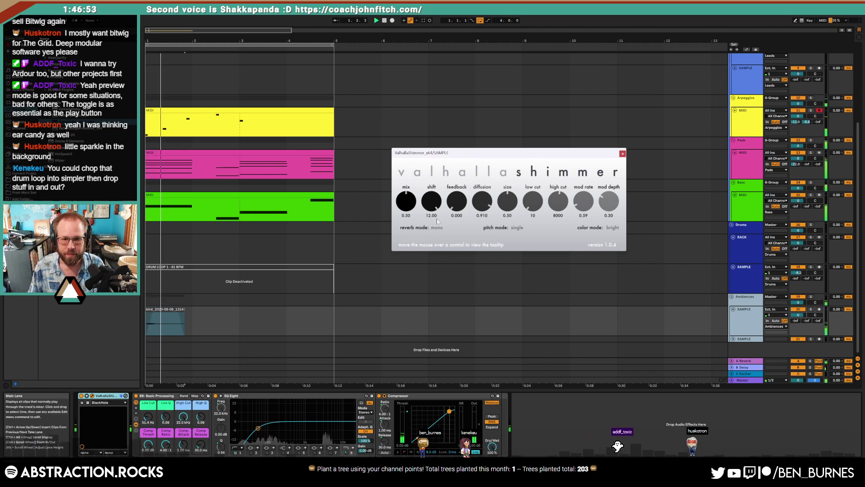
{"action": "left_click_drag", "start_coordinate": [408, 201], "coordinate": [405, 193]}
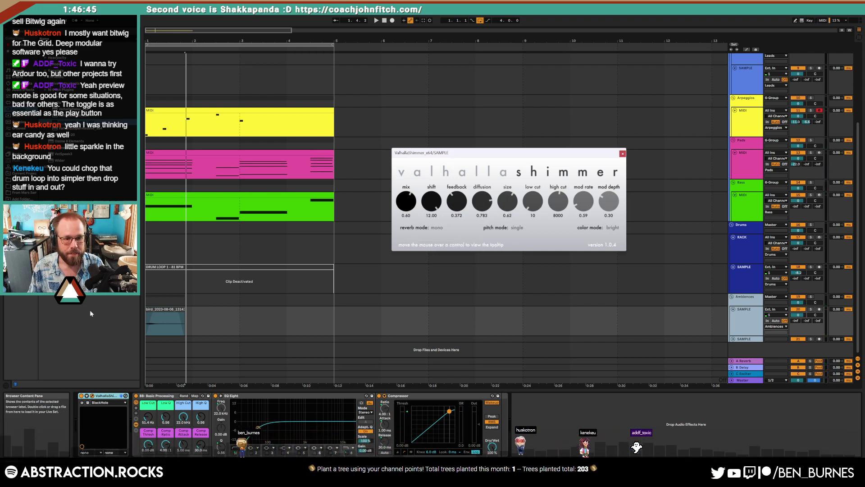
Step: Duplicate ValhallaShimmer, set the copy to mix 0.48, shift -6.43, feedback 0.528 and size 0.72, and compare both instances before closing them
{"action": "key", "text": "ctrl+d"}
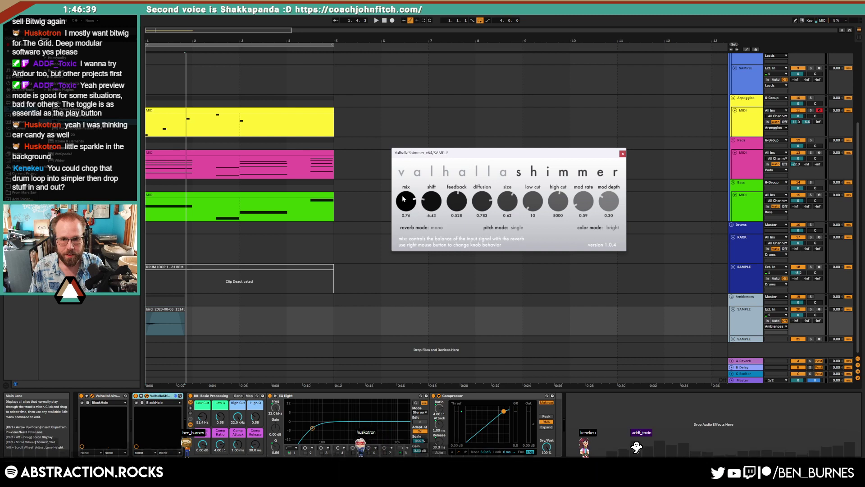
{"action": "left_click_drag", "start_coordinate": [506, 205], "coordinate": [505, 197]}
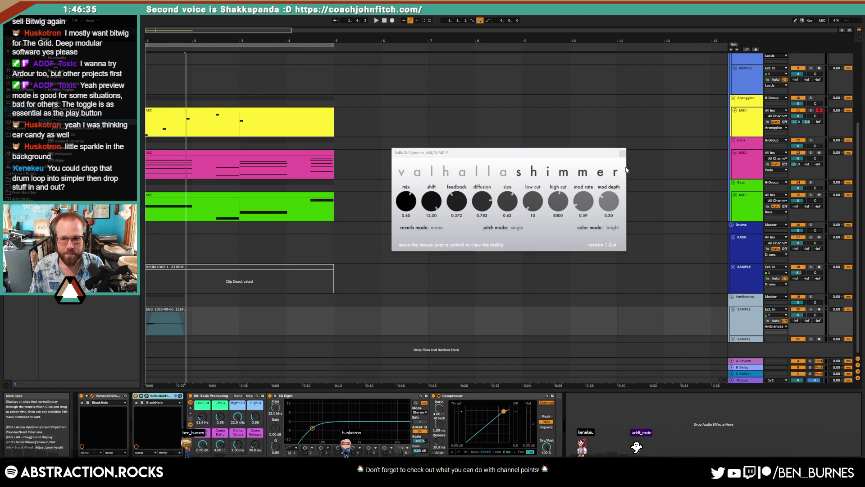
{"action": "left_click", "coordinate": [622, 154]}
{"action": "left_click", "coordinate": [141, 396]}
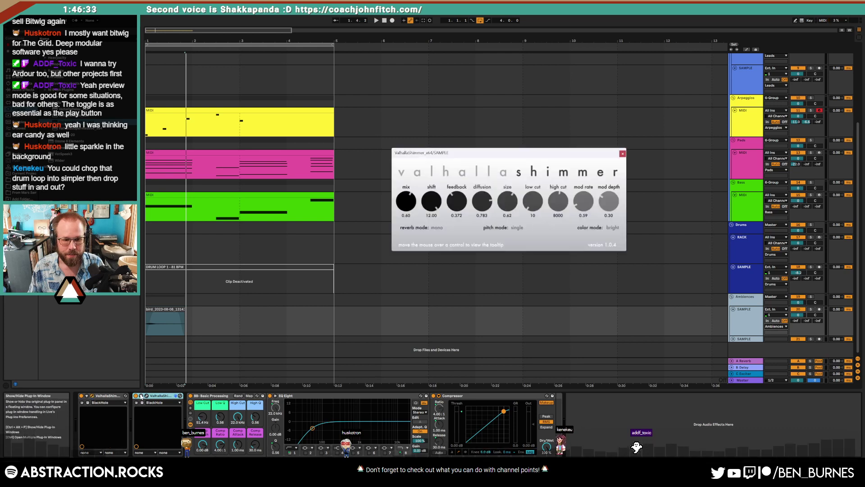
{"action": "left_click_drag", "start_coordinate": [490, 156], "coordinate": [489, 257]}
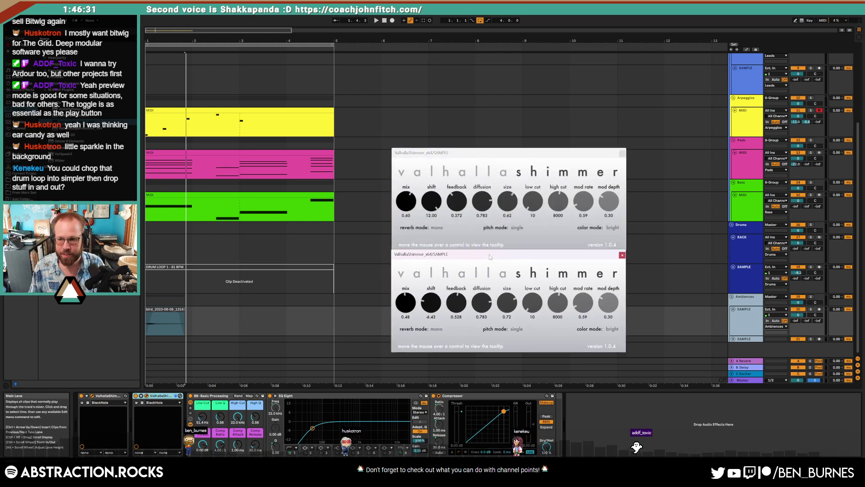
{"action": "left_click", "coordinate": [622, 152]}
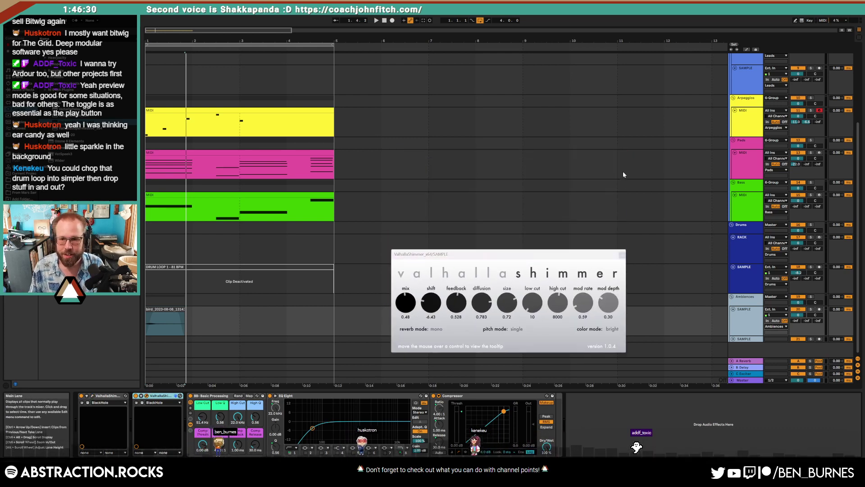
{"action": "left_click", "coordinate": [622, 257]}
Step: Insert a new MIDI track below the RACK track in the Drums group
{"action": "left_click", "coordinate": [334, 274]}
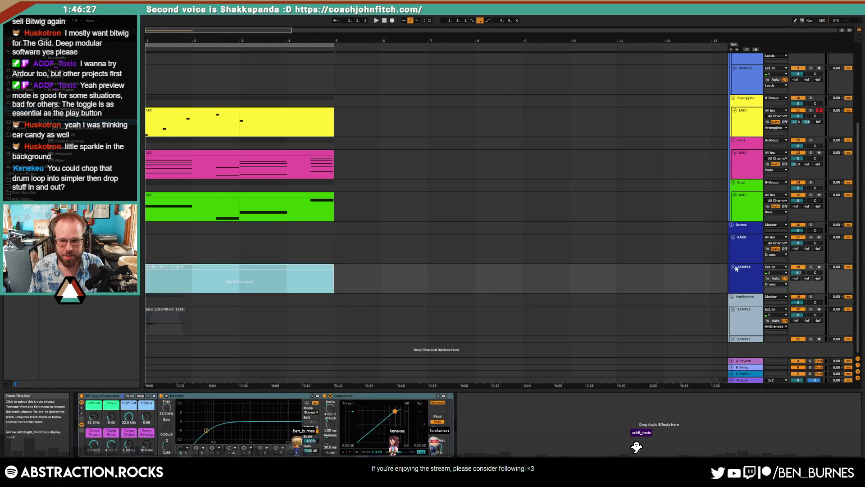
{"action": "left_click", "coordinate": [745, 261]}
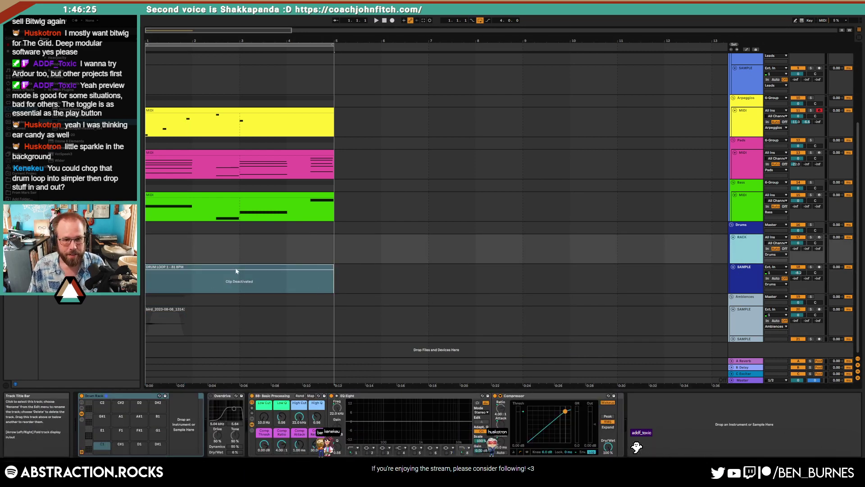
{"action": "key", "text": "ctrl+shift+t"}
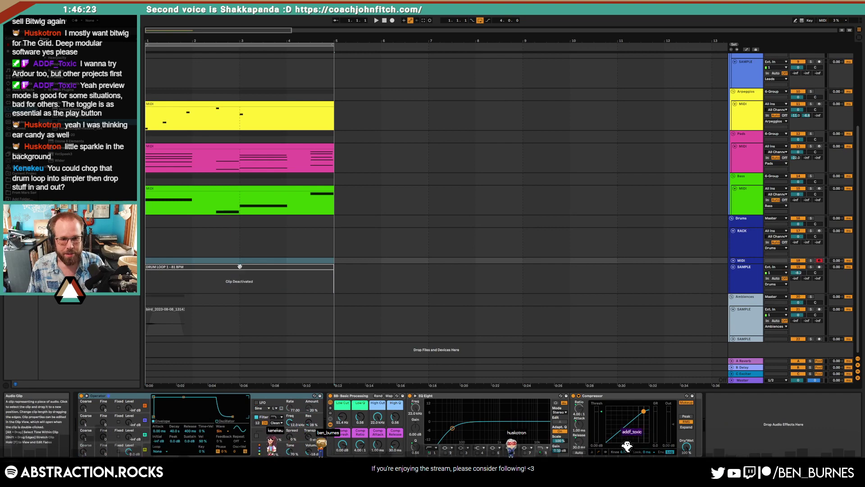
Step: Delete the SAMPLE track holding the deactivated drum loop from the Drums group
{"action": "left_click", "coordinate": [246, 268]}
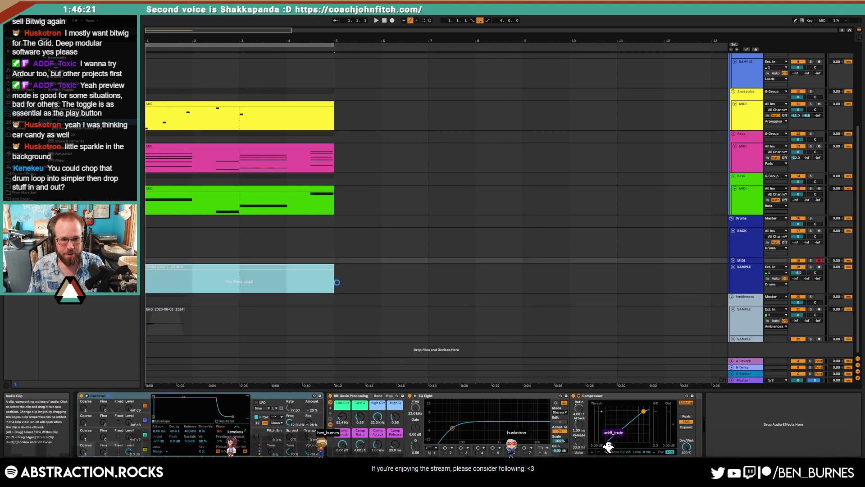
{"action": "left_click", "coordinate": [744, 273]}
{"action": "key", "text": "Delete"}
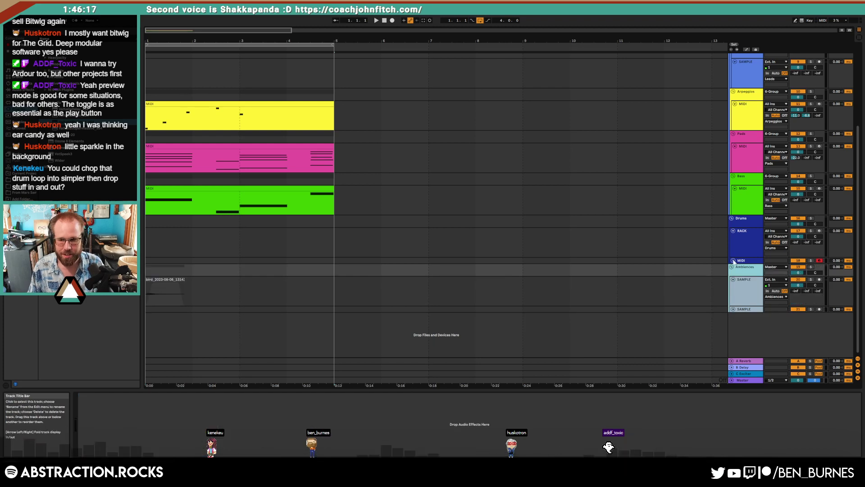
Step: Unfold the new MIDI track in the Drums group and lower the volume of the first Ambiences SAMPLE track
{"action": "left_click", "coordinate": [733, 260]}
{"action": "left_click", "coordinate": [746, 307]}
{"action": "mouse_move", "coordinate": [796, 314]}
{"action": "left_mouse_down"}
{"action": "mouse_move", "coordinate": [795, 301]}
{"action": "mouse_move", "coordinate": [800, 318]}
{"action": "left_mouse_up"}
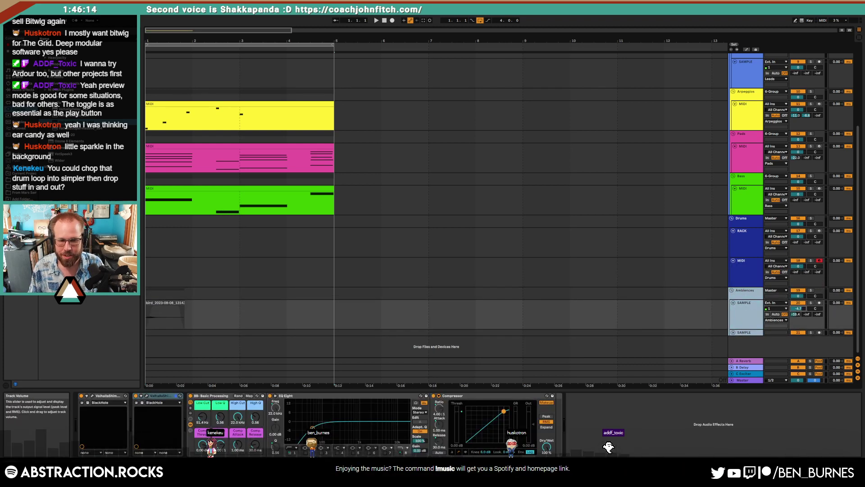
Step: Switch the Simpler holding DRUM LOOP 1 on the Drums group's MIDI track to Slice mode
{"action": "left_click", "coordinate": [681, 262]}
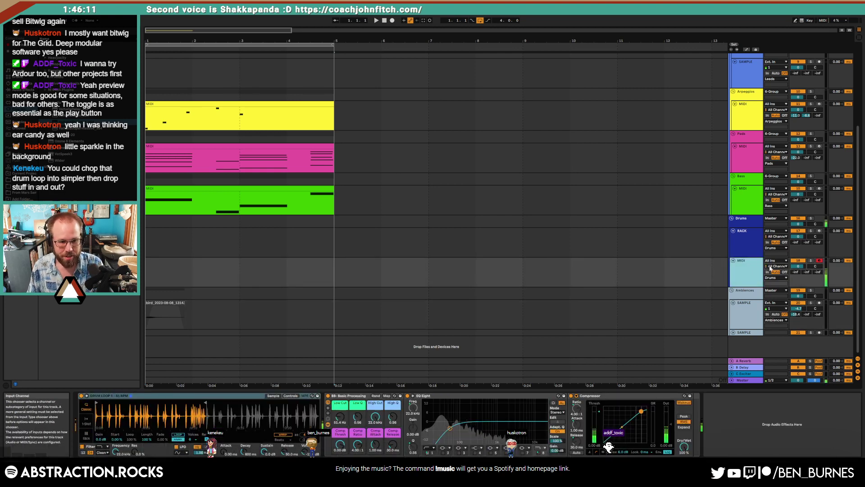
{"action": "left_click", "coordinate": [86, 436]}
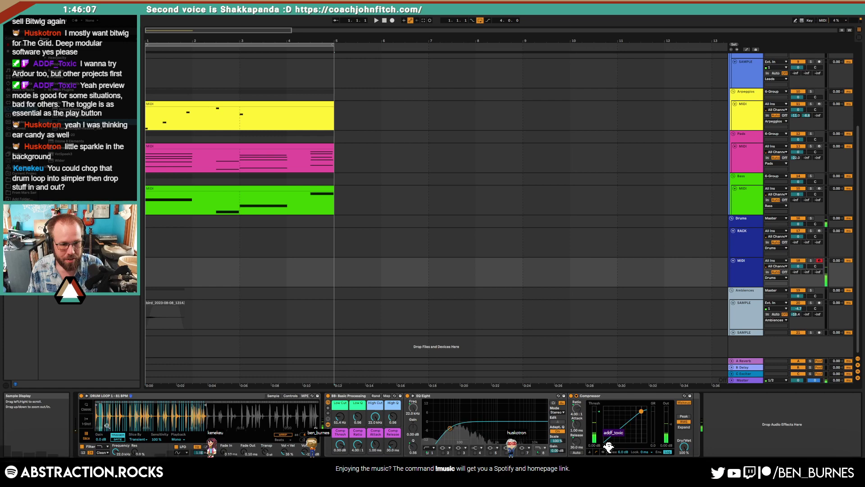
Step: Rename the new MIDI track in the Drums group DRAMS so it stands out among the group compressor's sidechain sources
{"action": "left_click", "coordinate": [679, 84]}
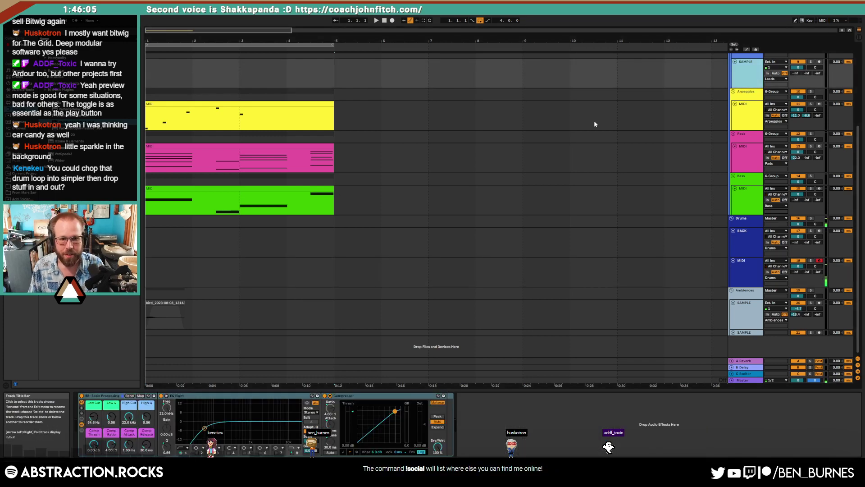
{"action": "scroll", "coordinate": [679, 84], "scroll_direction": "up", "scroll_amount": 4}
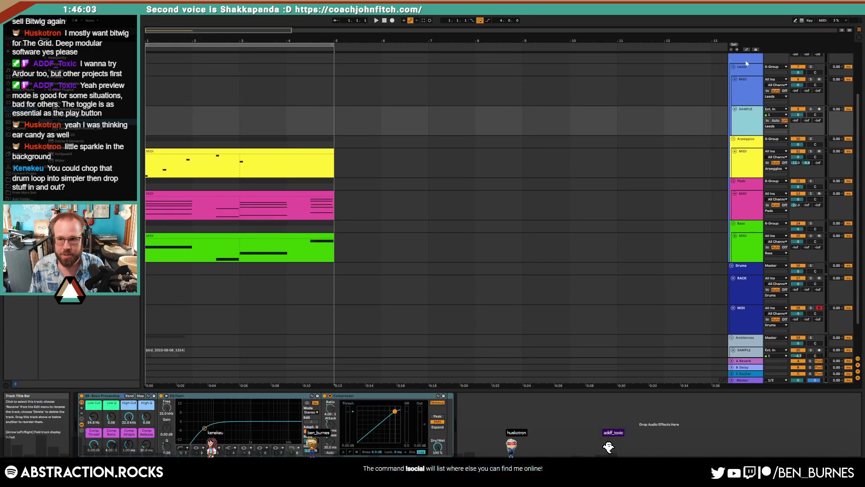
{"action": "left_click", "coordinate": [743, 71]}
{"action": "left_click", "coordinate": [93, 412]}
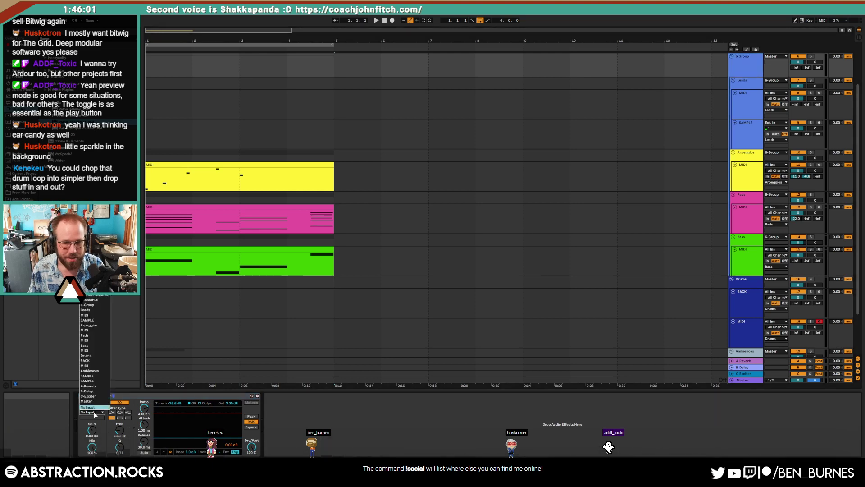
{"action": "left_click", "coordinate": [743, 333]}
{"action": "left_click", "coordinate": [743, 334]}
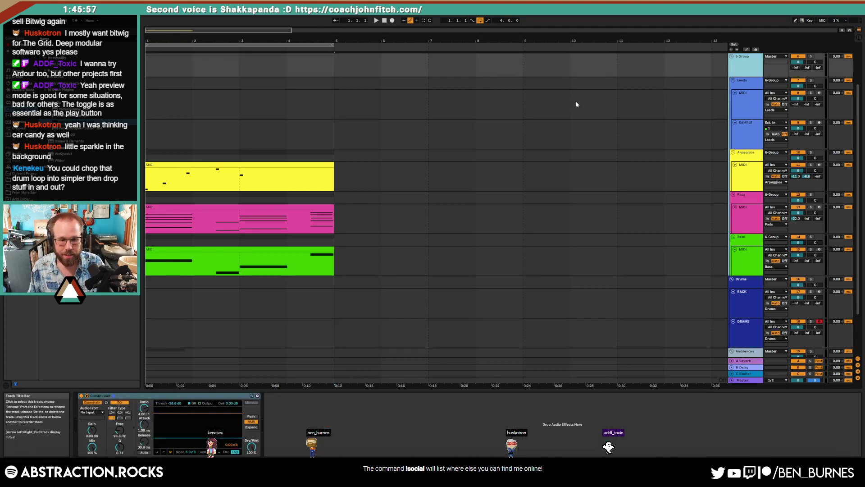
Step: Set the sidechain input of the compressor on the group containing Leads, Arpeggios, Pads and Bass to DRAMS, Pre FX
{"action": "left_click", "coordinate": [94, 412]}
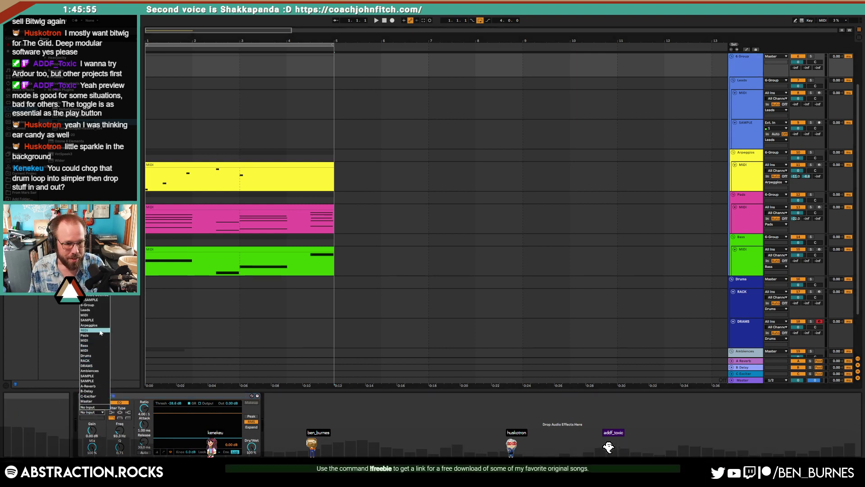
{"action": "left_click", "coordinate": [99, 367]}
{"action": "left_click", "coordinate": [92, 418]}
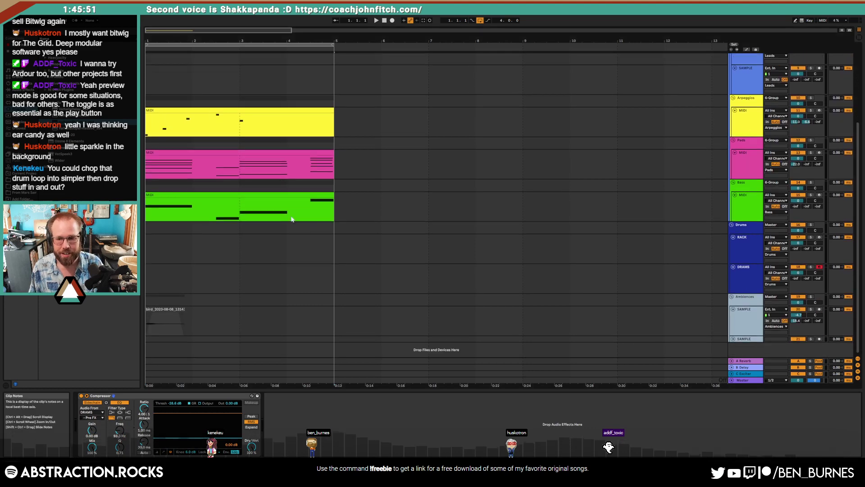
Step: Create an empty MIDI clip on the DRAMS track spanning bars 1 to 4 and narrow the arrangement grid
{"action": "left_click", "coordinate": [678, 276]}
{"action": "left_click", "coordinate": [150, 277]}
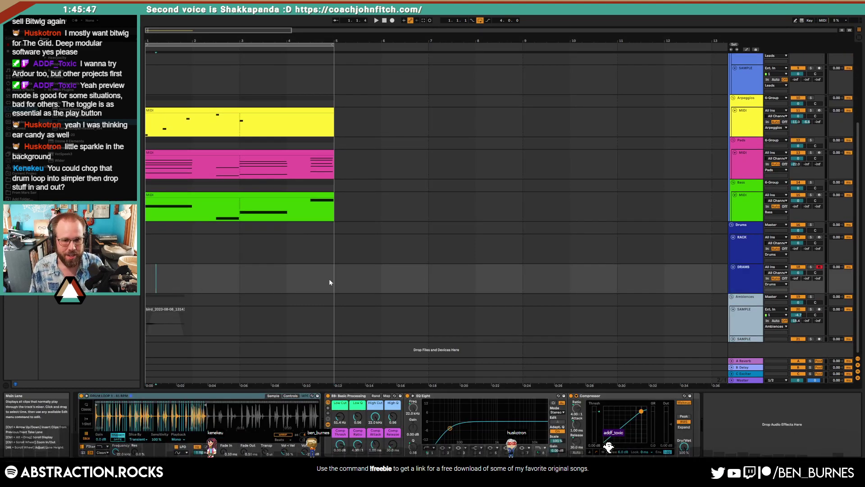
{"action": "left_click_drag", "start_coordinate": [332, 280], "coordinate": [135, 277]}
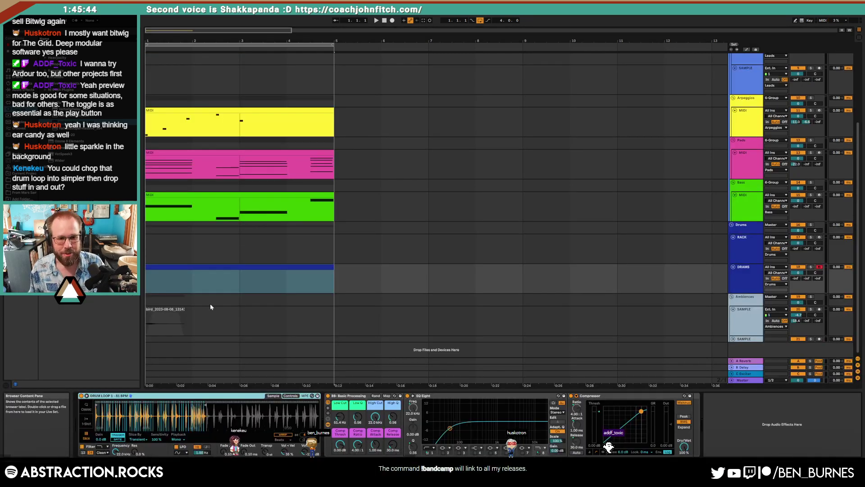
{"action": "key", "text": "ctrl+1"}
{"action": "key", "text": "ctrl+1"}
{"action": "key", "text": "ctrl+1"}
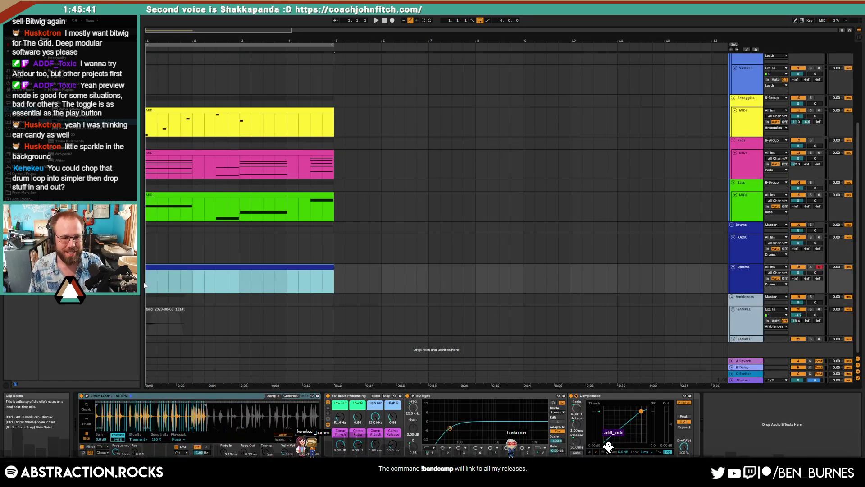
Step: Audition the loop, set feedback to 0.564 on both Ambiences ValhallaShimmer instances, and set the second one's mix to 0.63
{"action": "left_click", "coordinate": [376, 21]}
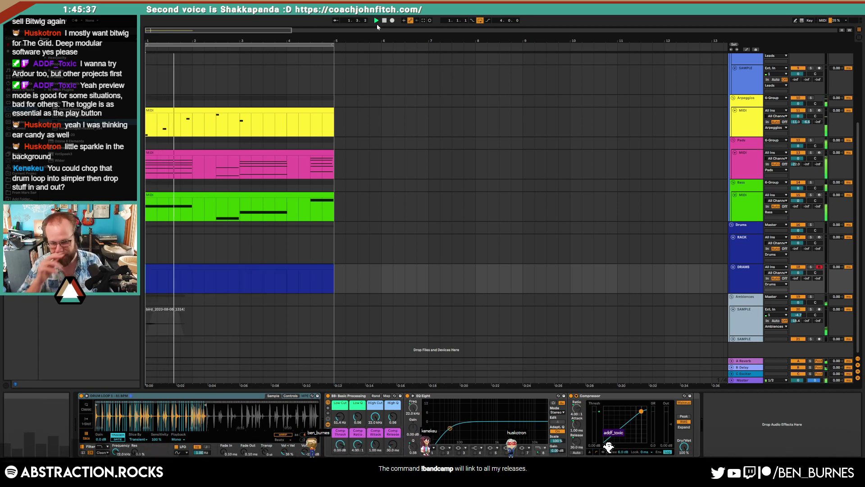
{"action": "left_click", "coordinate": [511, 309]}
{"action": "key", "text": "space"}
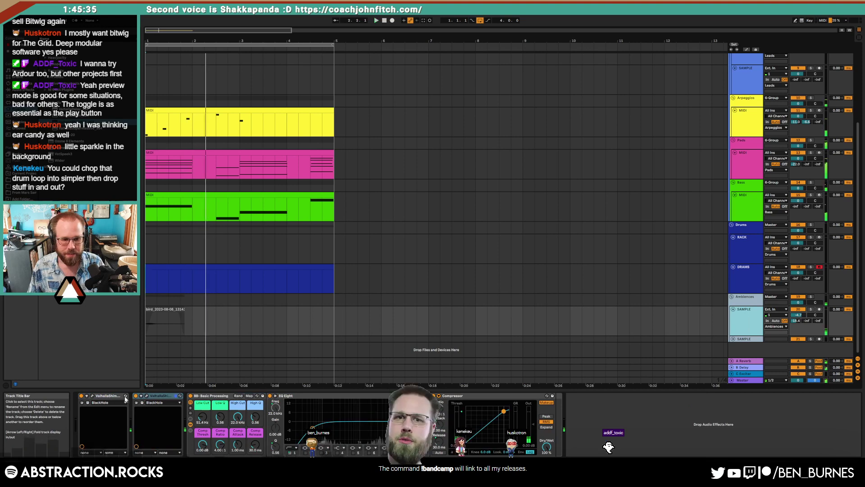
{"action": "left_click", "coordinate": [92, 396]}
{"action": "left_click", "coordinate": [146, 396]}
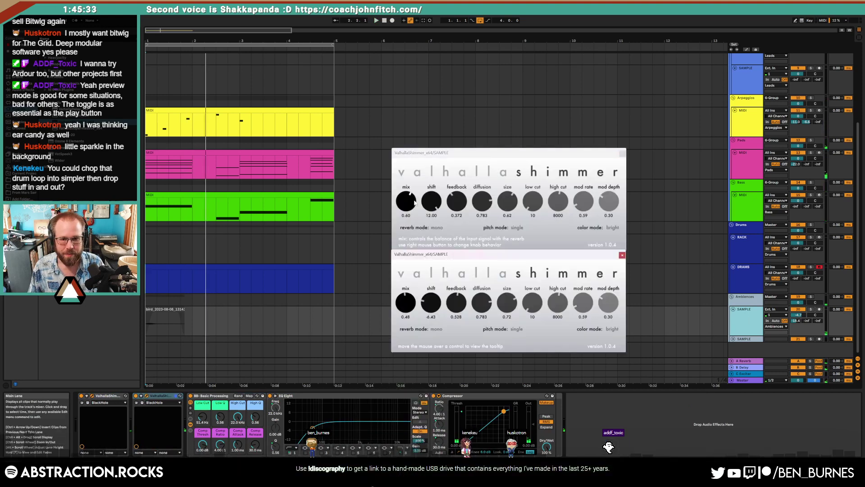
{"action": "left_click_drag", "start_coordinate": [457, 204], "coordinate": [456, 199]}
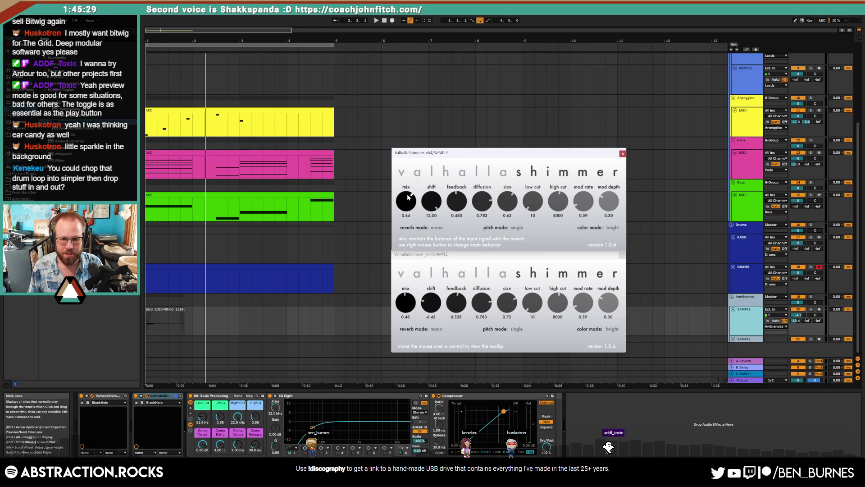
{"action": "left_click_drag", "start_coordinate": [407, 197], "coordinate": [408, 201]}
{"action": "left_click_drag", "start_coordinate": [406, 301], "coordinate": [406, 292]}
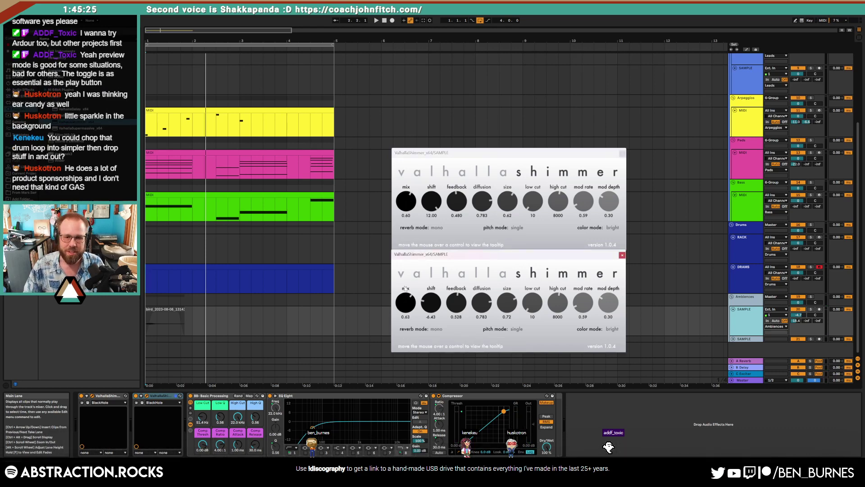
{"action": "left_click_drag", "start_coordinate": [459, 202], "coordinate": [459, 195]}
{"action": "left_click_drag", "start_coordinate": [457, 302], "coordinate": [458, 298]}
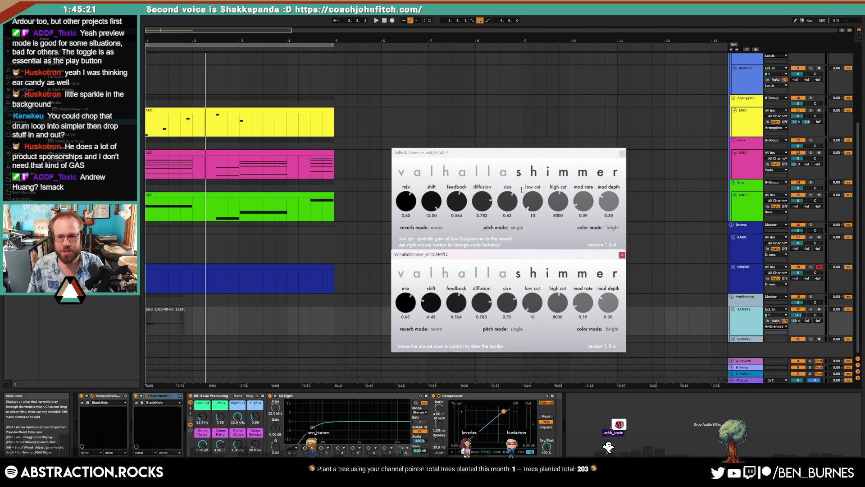
Step: Set the first ValhallaShimmer's size to 0.68 and the second's size to 0.69, mod rate to 1.02 and mod depth to 0.26
{"action": "left_click", "coordinate": [515, 199]}
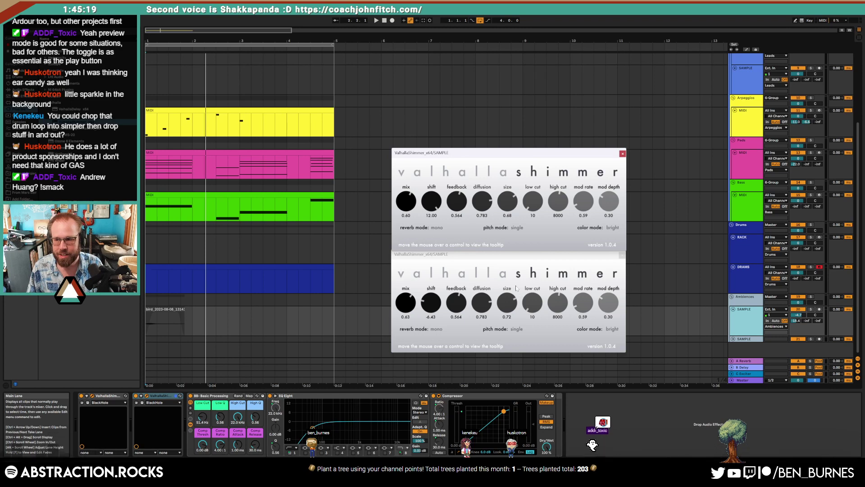
{"action": "left_click_drag", "start_coordinate": [517, 310], "coordinate": [514, 311]}
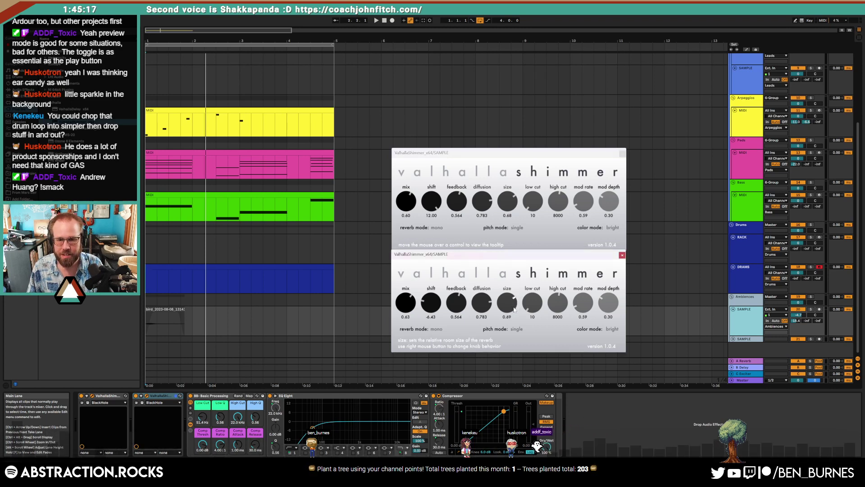
{"action": "left_click_drag", "start_coordinate": [584, 305], "coordinate": [586, 302]}
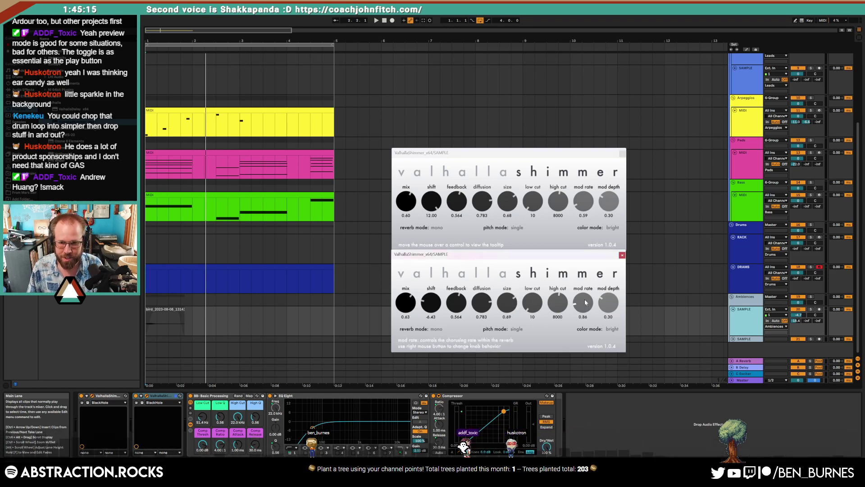
Step: Set the reverb mode of both ValhallaShimmer instances to bigStereo
{"action": "left_click", "coordinate": [433, 332]}
{"action": "left_click", "coordinate": [442, 343]}
{"action": "left_click", "coordinate": [436, 228]}
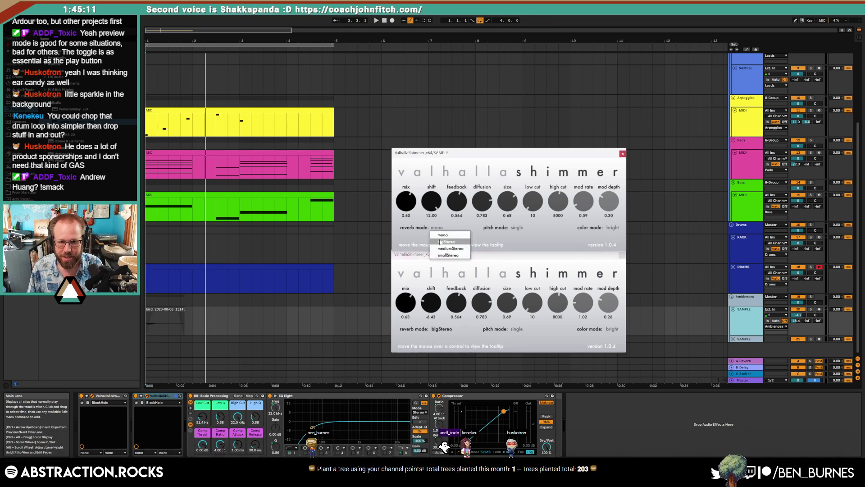
{"action": "left_click", "coordinate": [440, 242]}
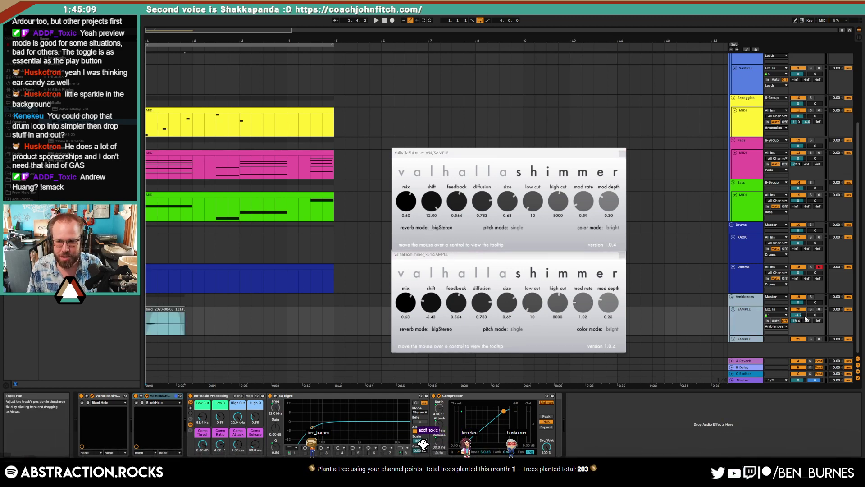
Step: Reset the first Ambiences SAMPLE track's volume to 0 and play back the loop with the stereo shimmer
{"action": "double_click", "coordinate": [804, 315]}
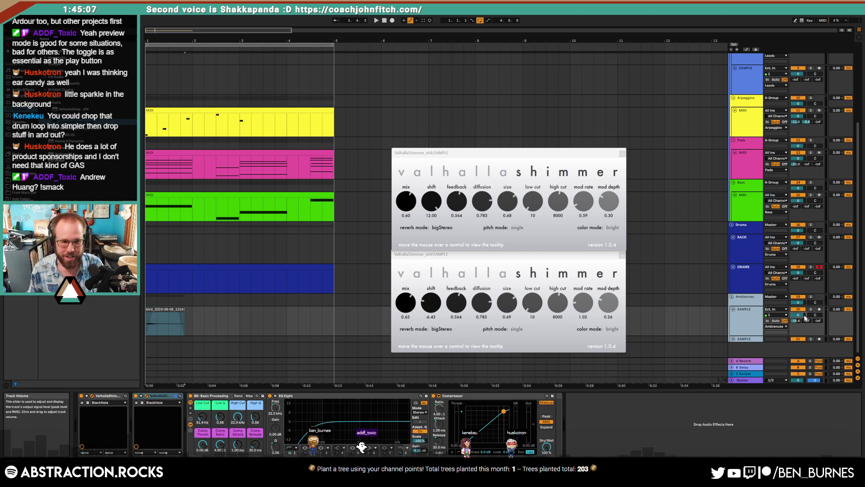
{"action": "left_click", "coordinate": [162, 309]}
{"action": "key", "text": "space"}
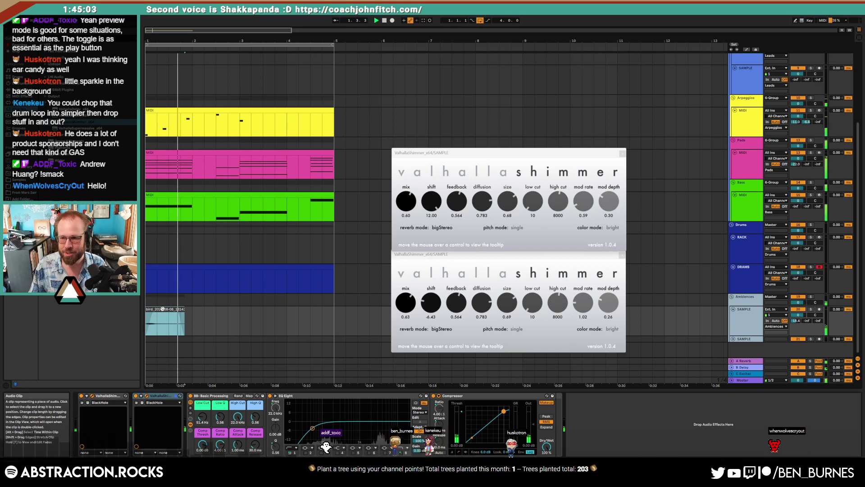
{"action": "left_click", "coordinate": [228, 267]}
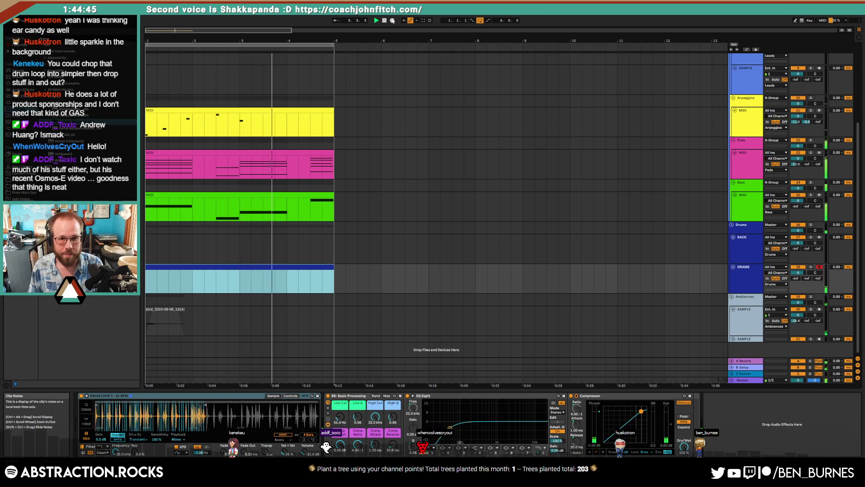
{"action": "key", "text": "space"}
Step: Open the DRAMS clip's notes and add sixteenth-note C1 hits at 1.1.1 and 1.1.4 and a D#1 hit at 1.2.3
{"action": "left_click", "coordinate": [177, 266]}
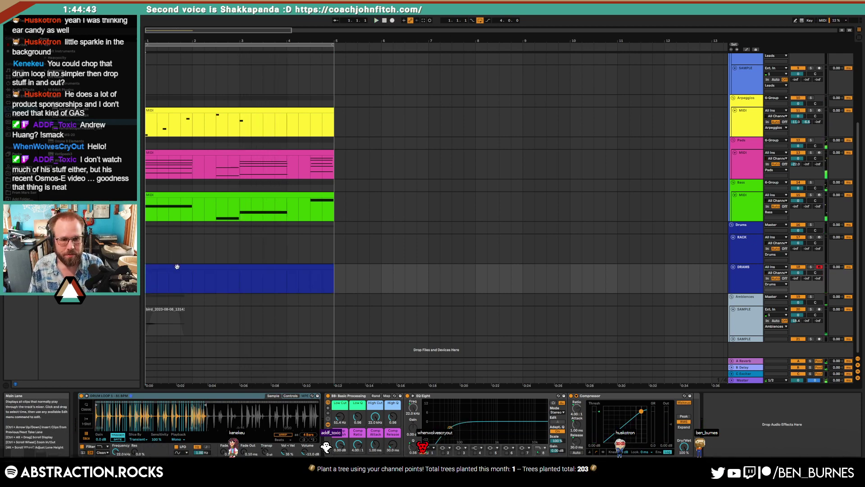
{"action": "double_click", "coordinate": [177, 266]}
{"action": "left_click_drag", "start_coordinate": [145, 381], "coordinate": [169, 435]}
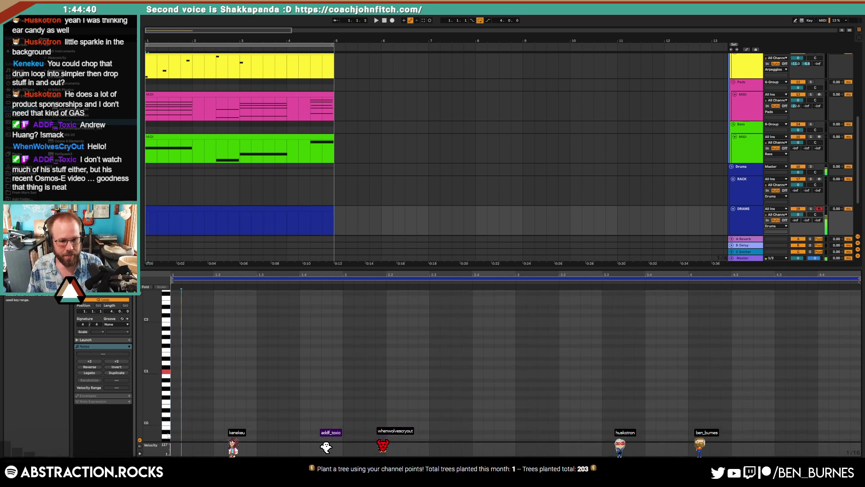
{"action": "double_click", "coordinate": [178, 372]}
{"action": "left_click_drag", "start_coordinate": [175, 371], "coordinate": [242, 362]}
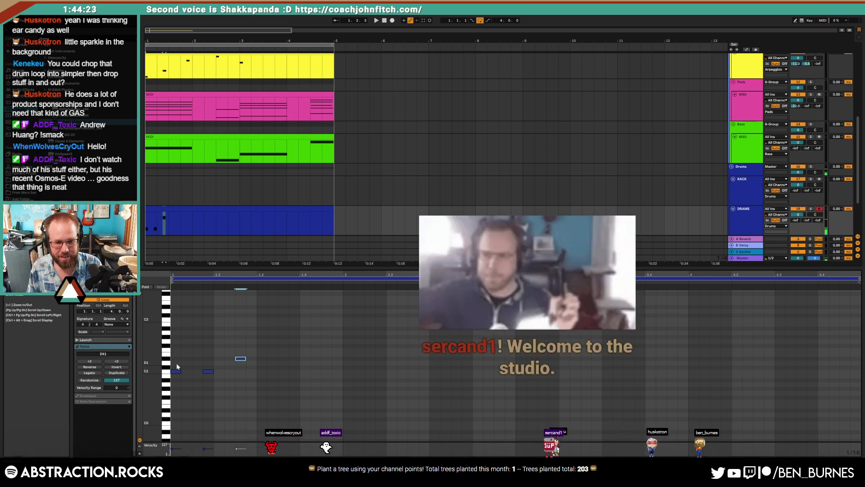
Step: Add G#1 notes at 1.1.1 and 1.1.3 in the DRAMS clip and duplicate the pair four times as a steady eighth-note pattern
{"action": "double_click", "coordinate": [174, 337]}
{"action": "double_click", "coordinate": [194, 337]}
{"action": "mouse_move", "coordinate": [194, 337]}
{"action": "left_mouse_down"}
{"action": "mouse_move", "coordinate": [194, 357]}
{"action": "mouse_move", "coordinate": [176, 342]}
{"action": "mouse_move", "coordinate": [194, 339]}
{"action": "mouse_move", "coordinate": [171, 344]}
{"action": "left_mouse_up"}
{"action": "key", "text": "ctrl+d"}
{"action": "key", "text": "ctrl+d"}
{"action": "key", "text": "ctrl+d"}
{"action": "key", "text": "ctrl+d"}
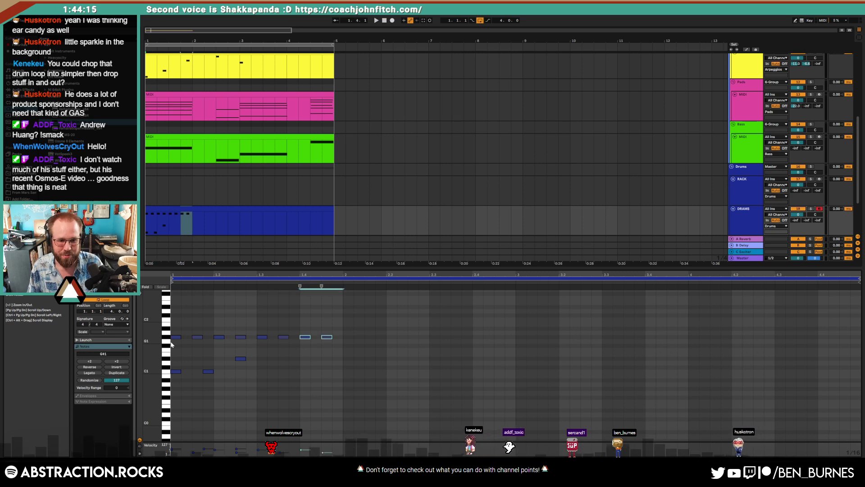
Step: Solo the DRAMS track while auditioning the pattern and set its Simpler's slice playback to Poly
{"action": "key", "text": "space"}
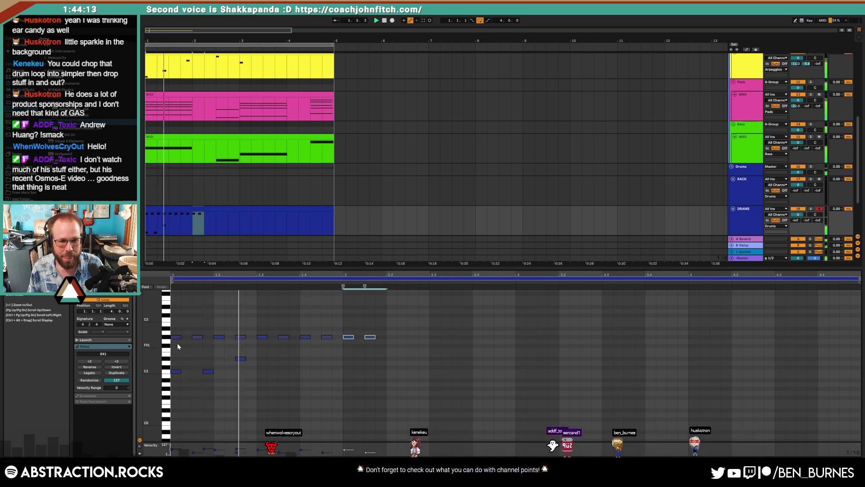
{"action": "left_click", "coordinate": [811, 209]}
{"action": "key", "text": "space"}
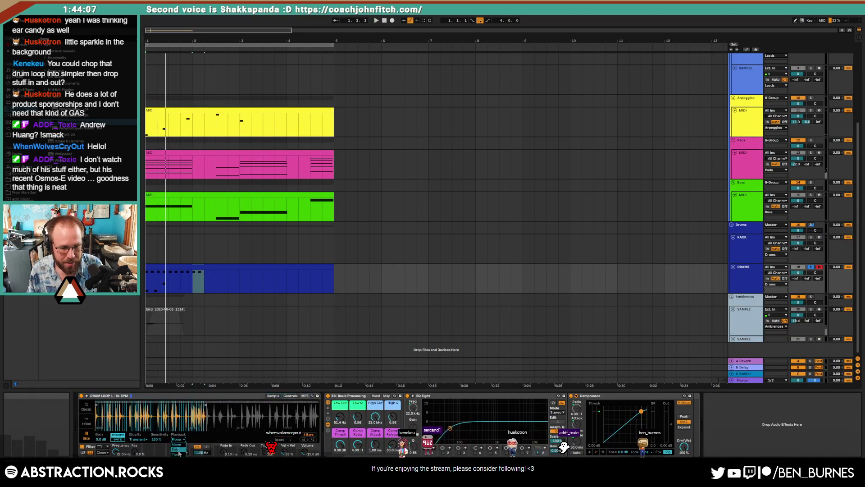
{"action": "left_click", "coordinate": [175, 449]}
{"action": "key", "text": "space"}
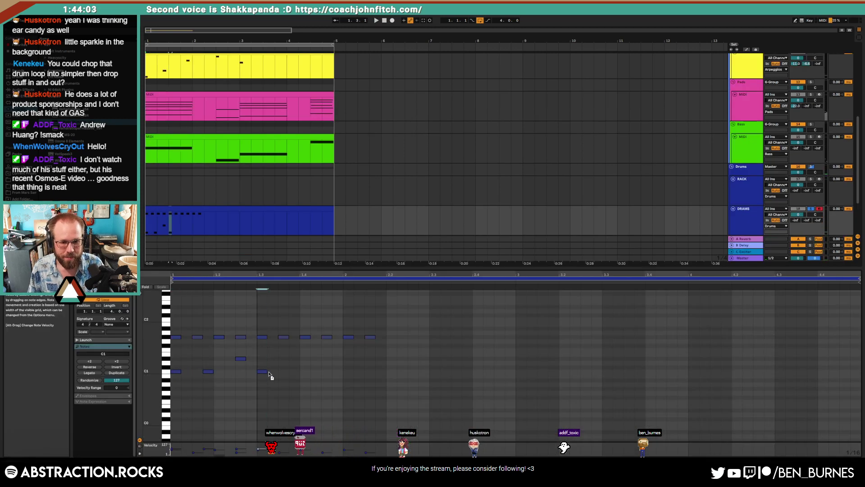
Step: Add C1 hits at 1.3.3 and 1.4.1 and a D#1 hit at 1.4.3 in the DRAMS clip, auditioning the pattern
{"action": "left_click_drag", "start_coordinate": [269, 372], "coordinate": [318, 384]}
{"action": "key", "text": "space"}
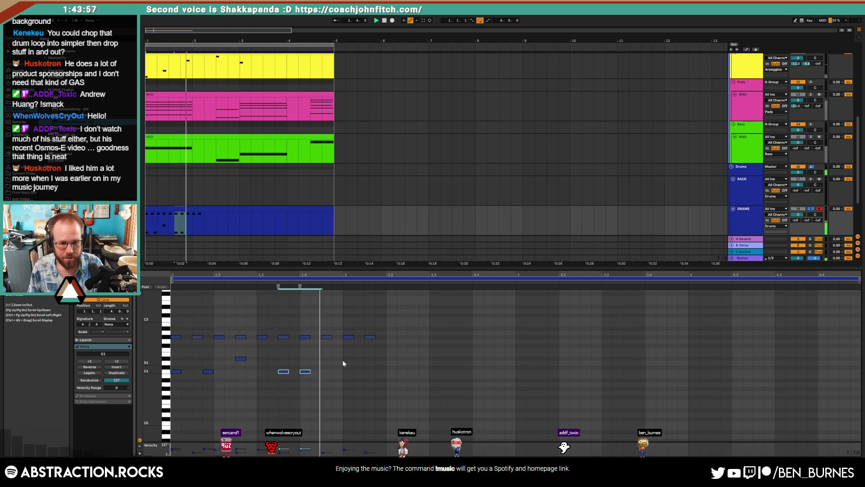
{"action": "key", "text": "space"}
{"action": "double_click", "coordinate": [325, 359]}
Step: Adjust the velocities of the G#1 hits and the C1 and D#1 hits in the DRAMS clip while auditioning them
{"action": "left_click_drag", "start_coordinate": [386, 323], "coordinate": [146, 334]}
{"action": "key", "text": "space"}
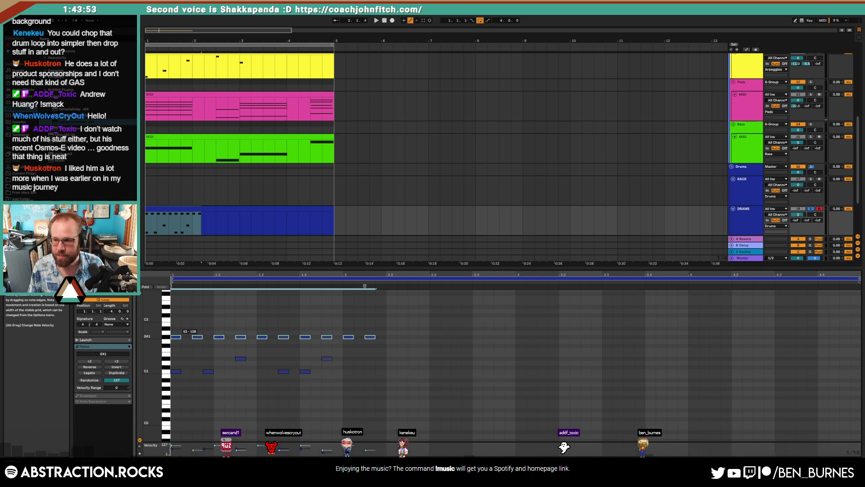
{"action": "key", "text": "space"}
{"action": "left_click_drag", "start_coordinate": [342, 353], "coordinate": [139, 383]}
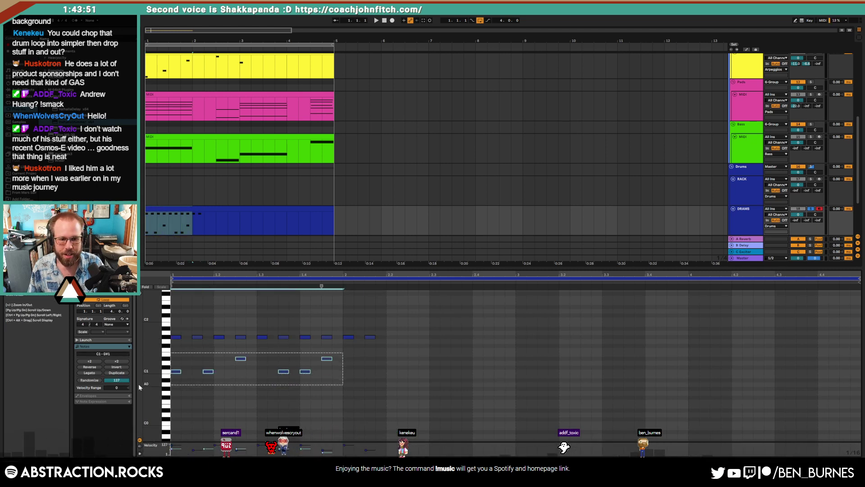
{"action": "key", "text": "space"}
{"action": "left_click", "coordinate": [326, 359]}
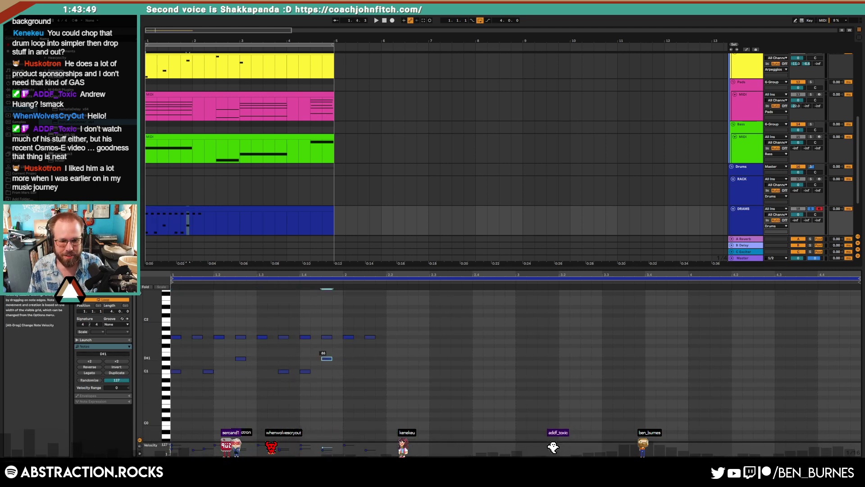
{"action": "left_click", "coordinate": [342, 351]}
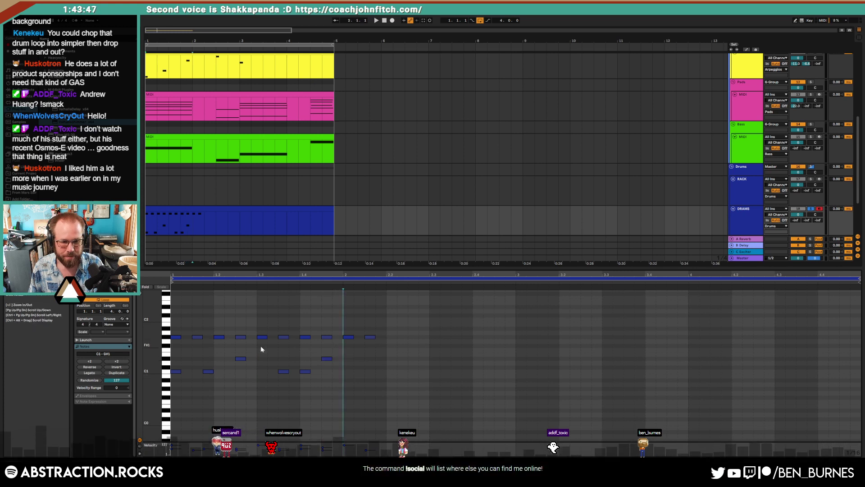
Step: Audition the slices from the piano roll keys and transpose all G#1 notes in the DRAMS clip up five semitones to C#2
{"action": "left_click", "coordinate": [167, 331]}
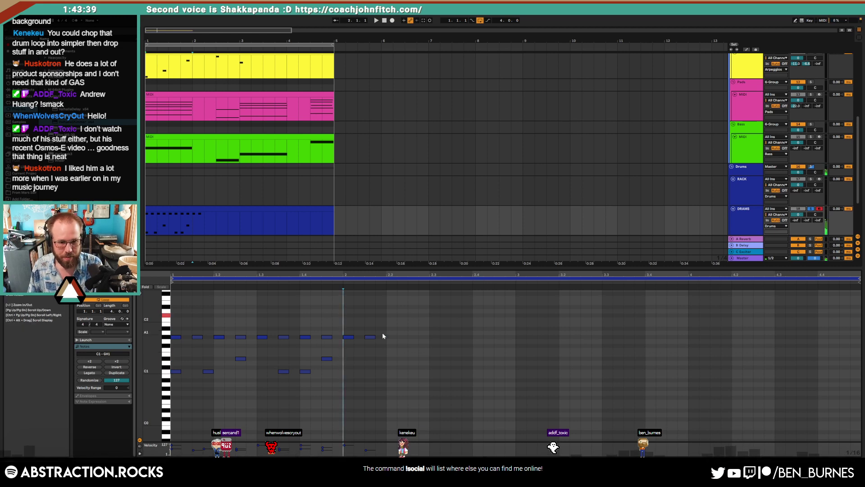
{"action": "left_click_drag", "start_coordinate": [396, 332], "coordinate": [196, 339]}
{"action": "key", "text": "Up"}
{"action": "key", "text": "Up"}
{"action": "key", "text": "Up"}
{"action": "key", "text": "Up"}
{"action": "key", "text": "Up"}
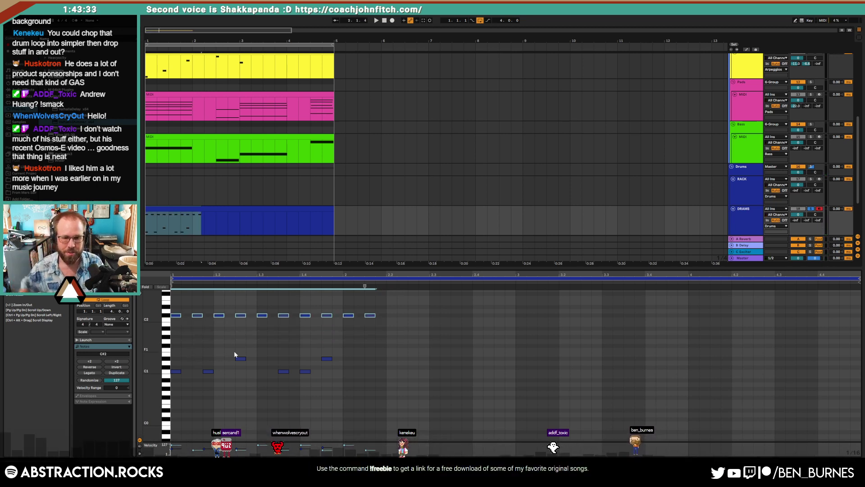
Step: Delete the extra C#2 notes past bar 1 and duplicate the one-bar DRAMS pattern three times to fill four bars
{"action": "left_click", "coordinate": [354, 371]}
{"action": "left_click_drag", "start_coordinate": [350, 302], "coordinate": [86, 415]}
{"action": "key", "text": "Delete"}
{"action": "key", "text": "ctrl+d"}
{"action": "key", "text": "ctrl+d"}
{"action": "key", "text": "ctrl+d"}
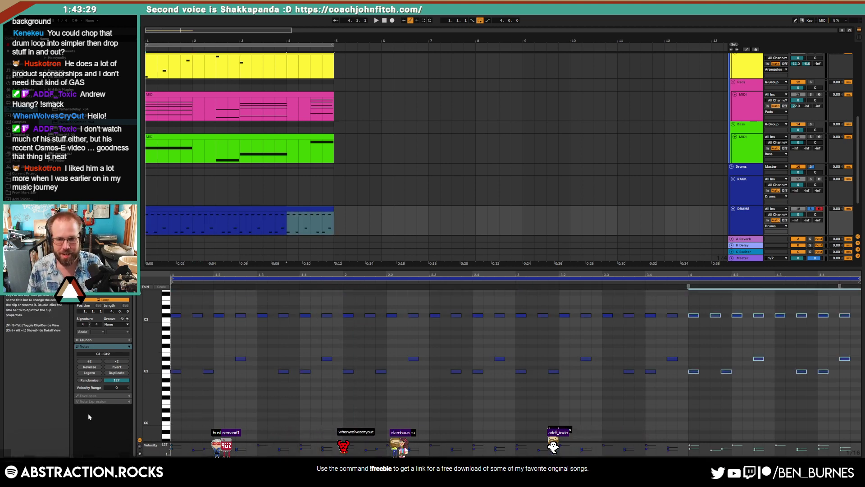
Step: Clear the solo so all tracks are heard and play back the full loop with the drum pattern
{"action": "key", "text": "shift+Tab"}
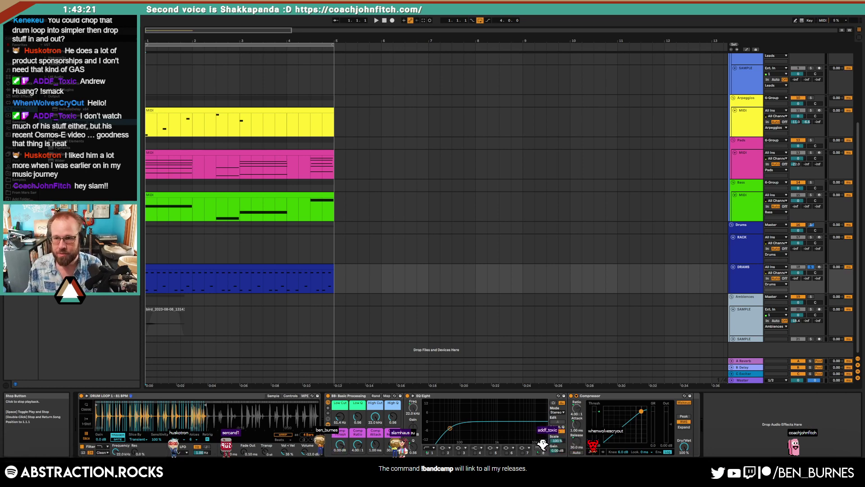
{"action": "scroll", "coordinate": [709, 97], "scroll_direction": "up", "scroll_amount": 5}
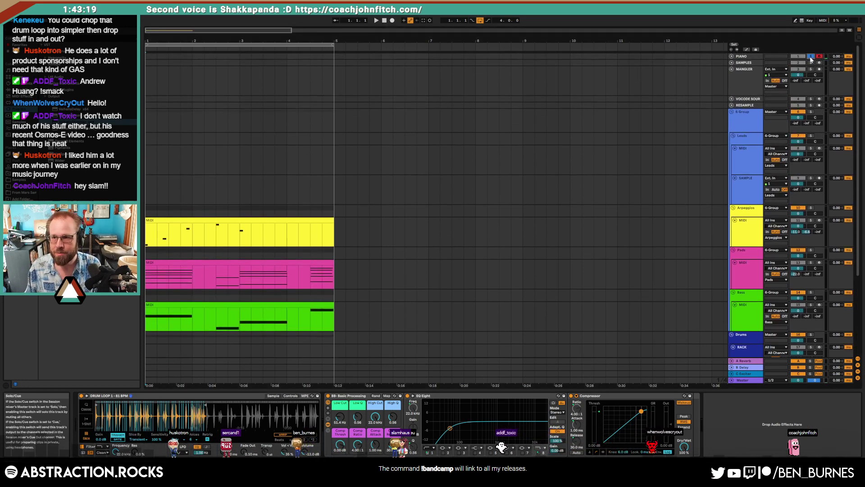
{"action": "left_click", "coordinate": [811, 56]}
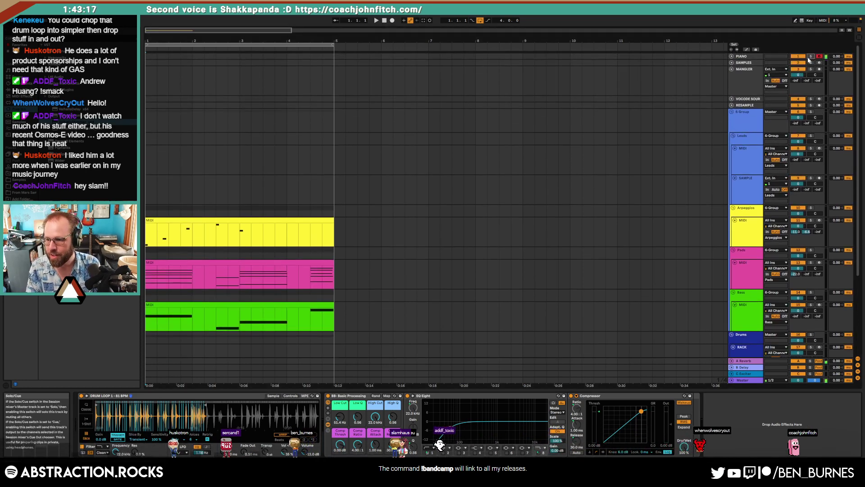
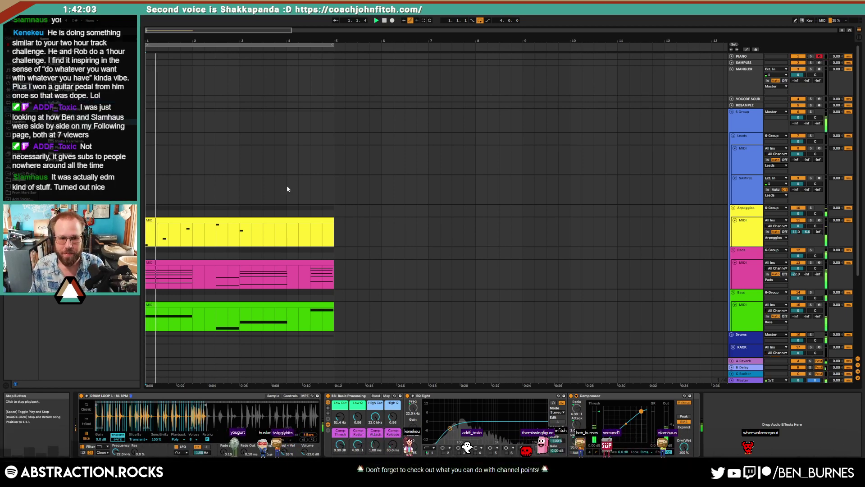
Step: Find VMH1 Closed Hats 053 in the Vengeance Minimal House samples and load it onto the G#1 pad of the RACK track's Drum Rack
{"action": "scroll", "coordinate": [286, 194], "scroll_direction": "down", "scroll_amount": 3}
{"action": "scroll", "coordinate": [286, 199], "scroll_direction": "down", "scroll_amount": 1}
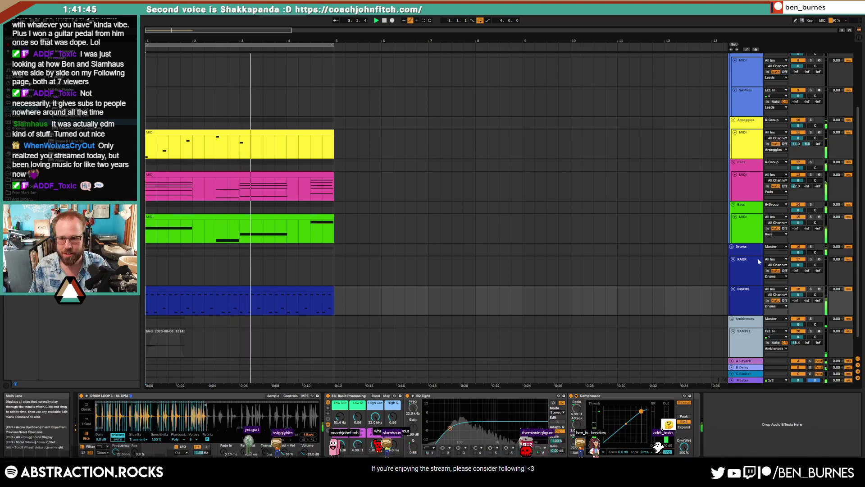
{"action": "left_click", "coordinate": [746, 266]}
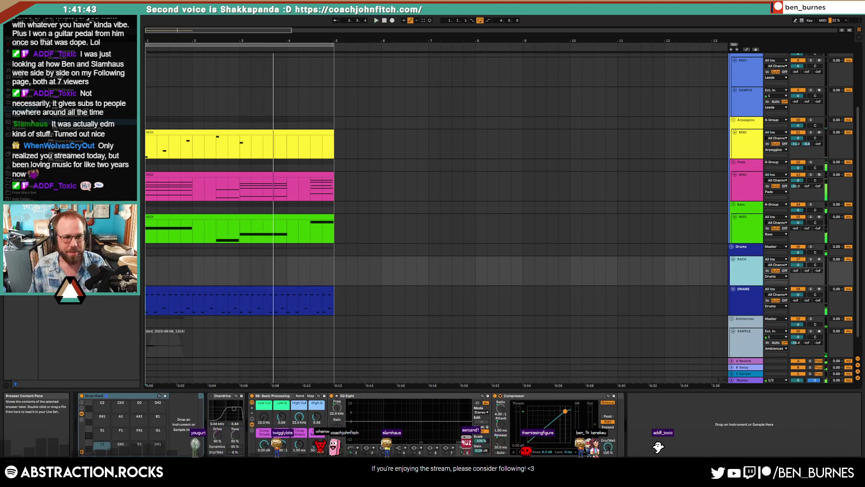
{"action": "left_click", "coordinate": [31, 179]}
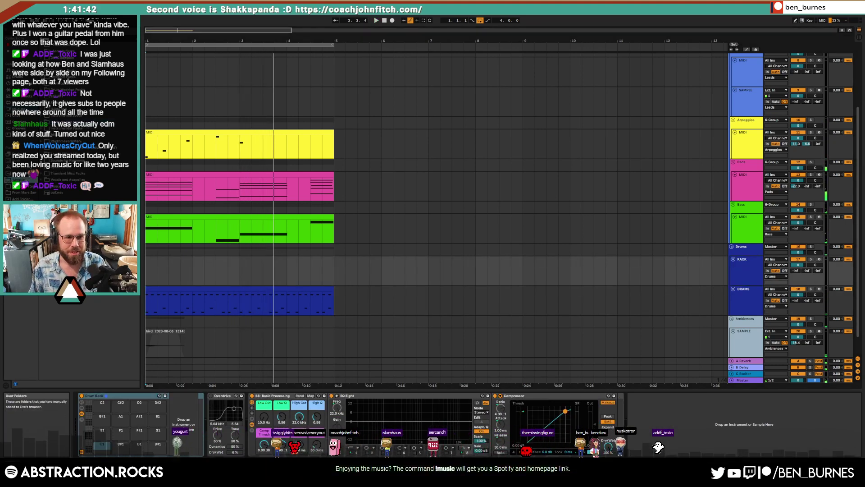
{"action": "left_click", "coordinate": [42, 135]}
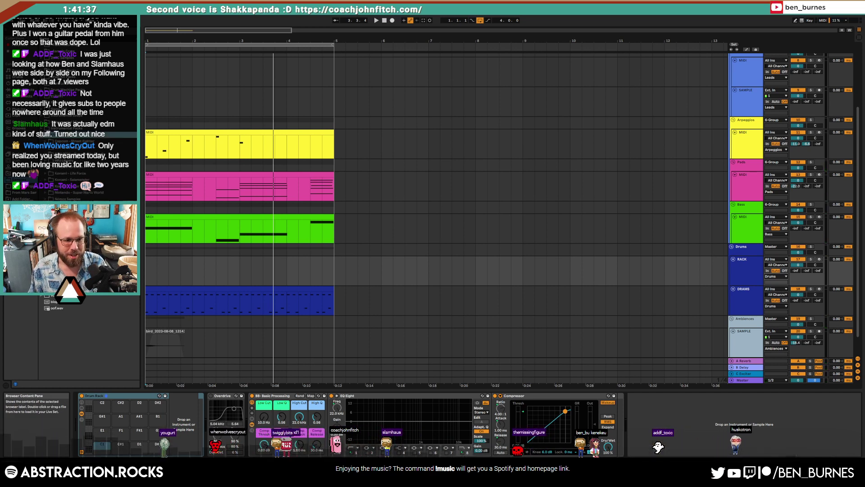
{"action": "left_click", "coordinate": [46, 244]}
{"action": "left_click", "coordinate": [49, 302]}
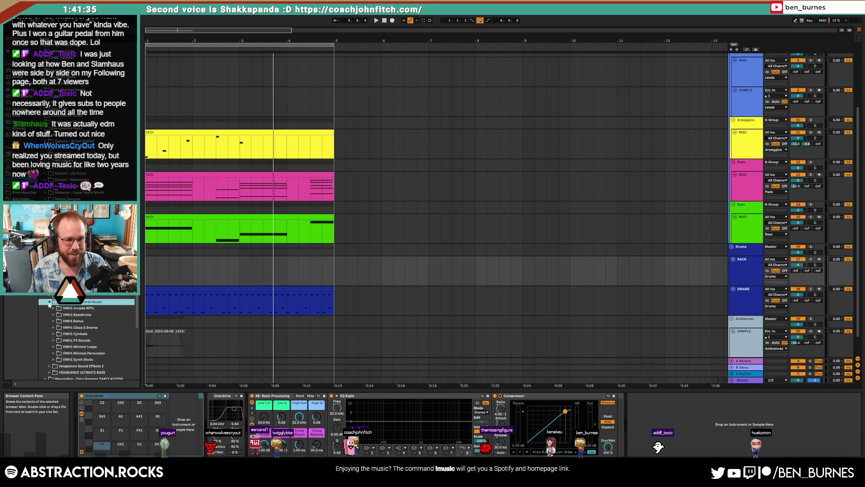
{"action": "scroll", "coordinate": [83, 301], "scroll_direction": "down", "scroll_amount": 2}
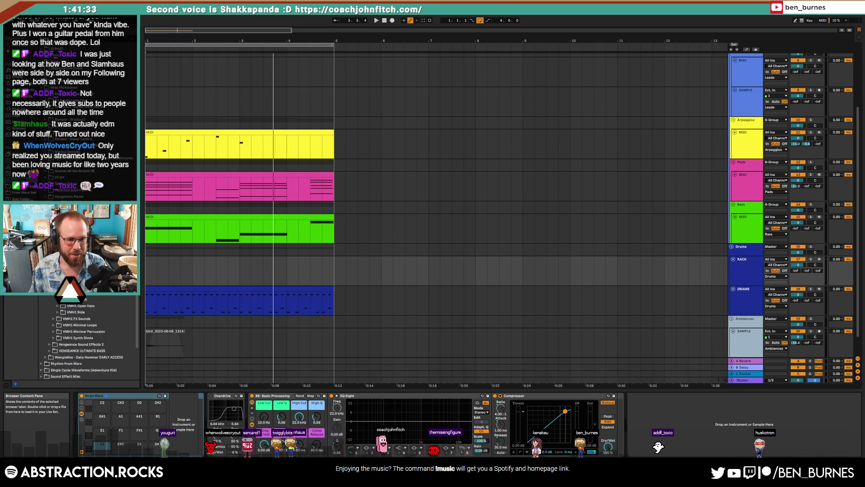
{"action": "scroll", "coordinate": [83, 333], "scroll_direction": "down", "scroll_amount": 1}
{"action": "left_click", "coordinate": [53, 252]}
{"action": "scroll", "coordinate": [83, 252], "scroll_direction": "down", "scroll_amount": 10}
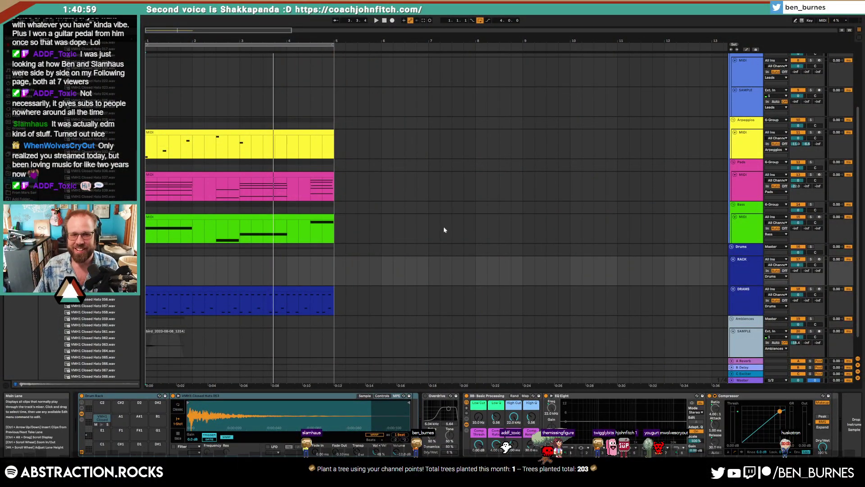
Step: Create a MIDI clip on the RACK track starting at bar 1 and extend it to bar 5
{"action": "left_click", "coordinate": [186, 288]}
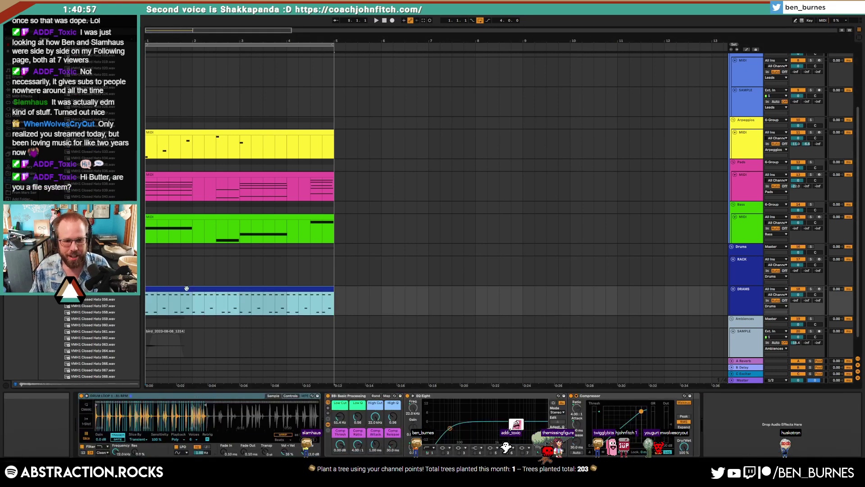
{"action": "left_click", "coordinate": [150, 267]}
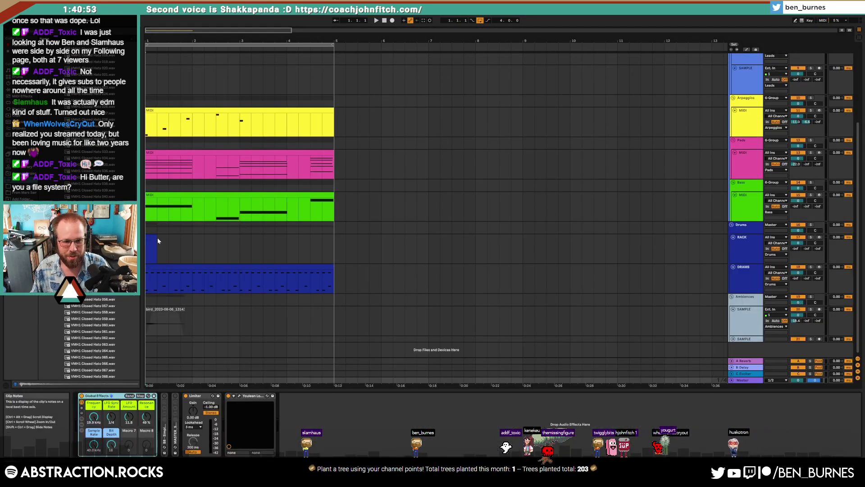
{"action": "left_click_drag", "start_coordinate": [157, 237], "coordinate": [334, 237]}
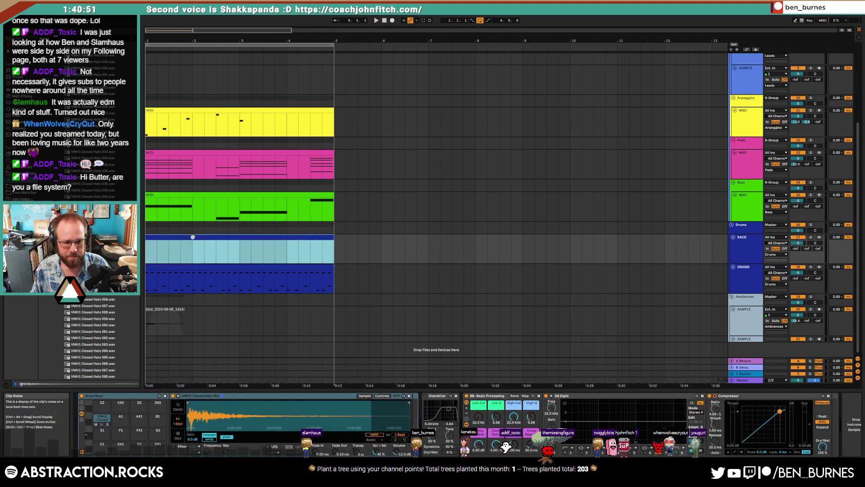
Step: Copy the eighth-note C#2 row from the DRAMS clip and paste it into the RACK clip
{"action": "double_click", "coordinate": [176, 272]}
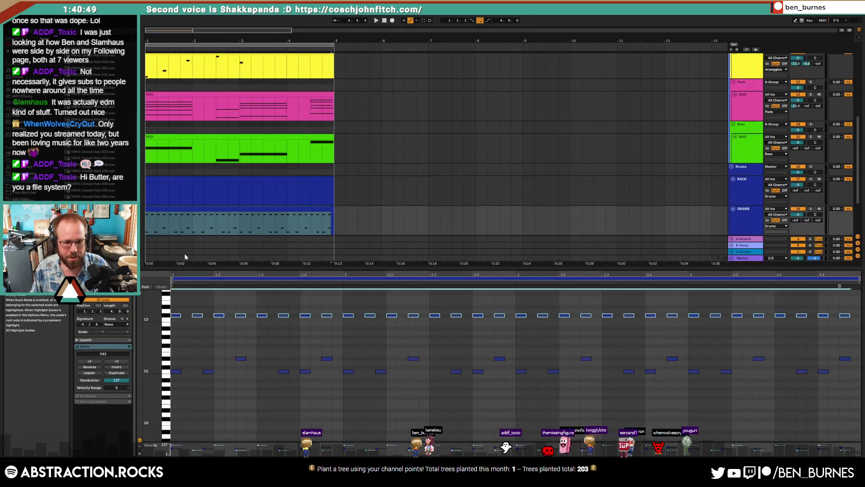
{"action": "left_click", "coordinate": [219, 182]}
{"action": "left_click", "coordinate": [200, 295]}
{"action": "key", "text": "ctrl+v"}
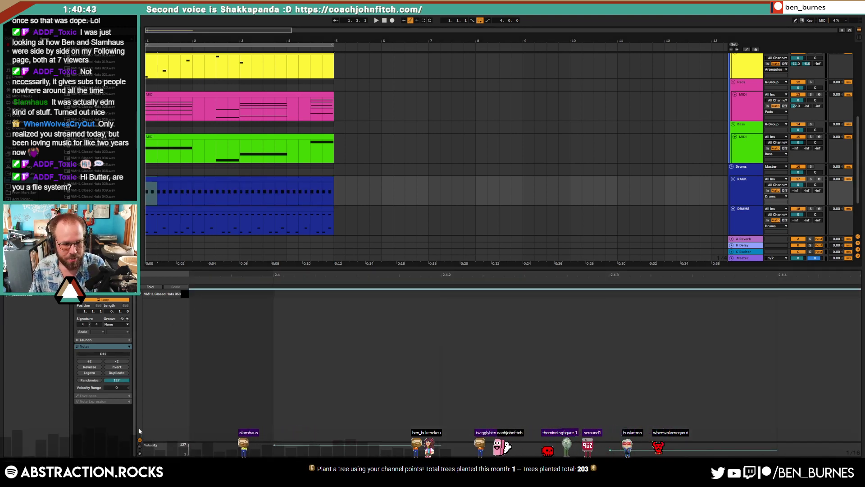
{"action": "left_click", "coordinate": [153, 287]}
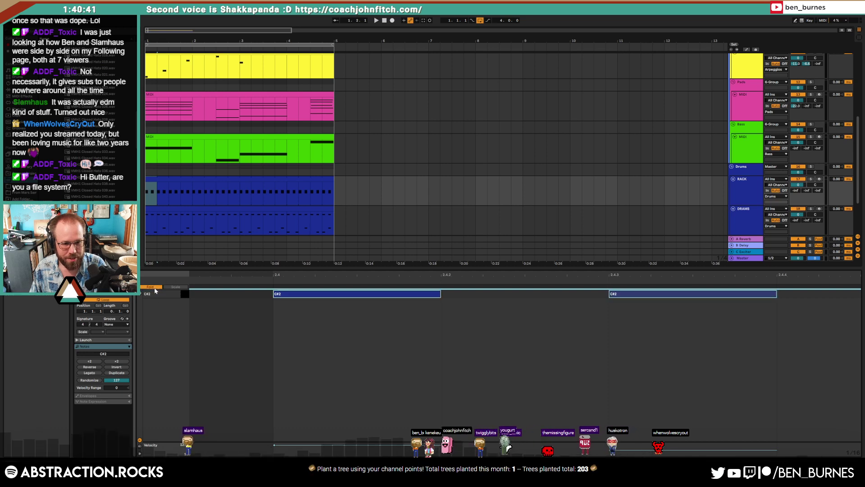
{"action": "left_click", "coordinate": [154, 287]}
{"action": "left_click_drag", "start_coordinate": [308, 353], "coordinate": [653, 231]}
{"action": "key", "text": "Down"}
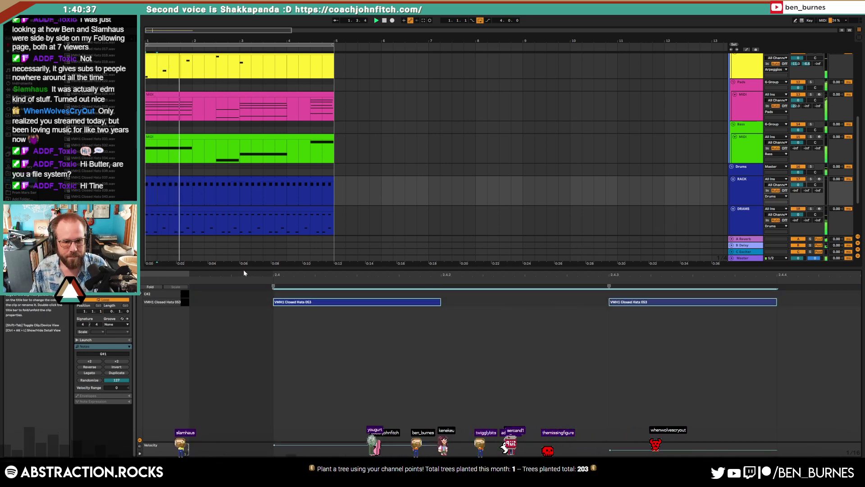
{"action": "key", "text": "space"}
{"action": "left_click", "coordinate": [221, 177]}
{"action": "key", "text": "space"}
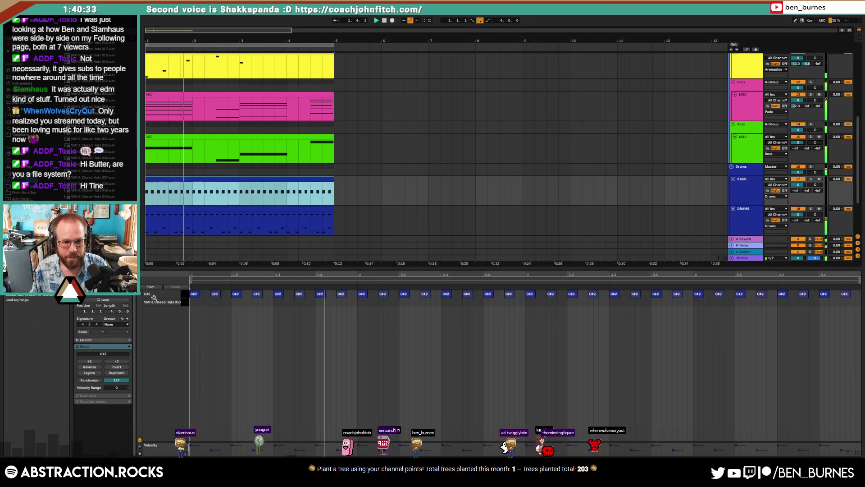
Step: Move all C#2 notes in the RACK clip onto the VMH1 Closed Hats 053 row and lower their velocities to 35–44
{"action": "key", "text": "space"}
{"action": "left_click", "coordinate": [186, 298]}
{"action": "key", "text": "Down"}
{"action": "key", "text": "space"}
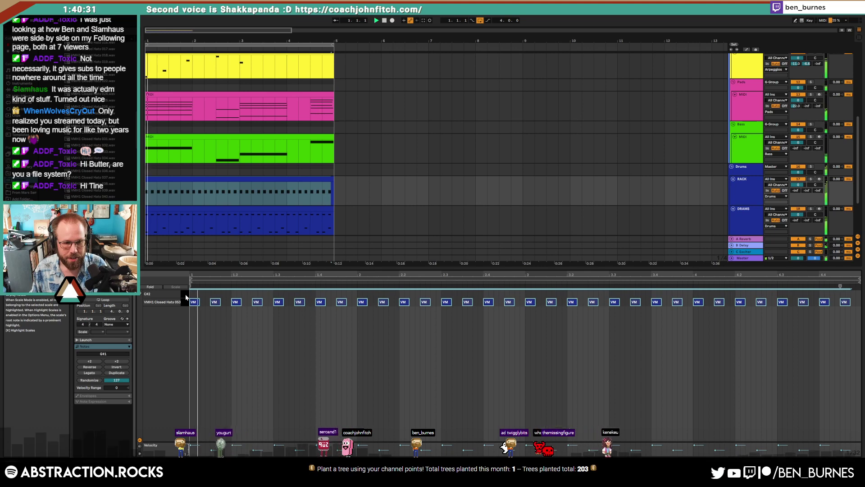
{"action": "double_click", "coordinate": [149, 288]}
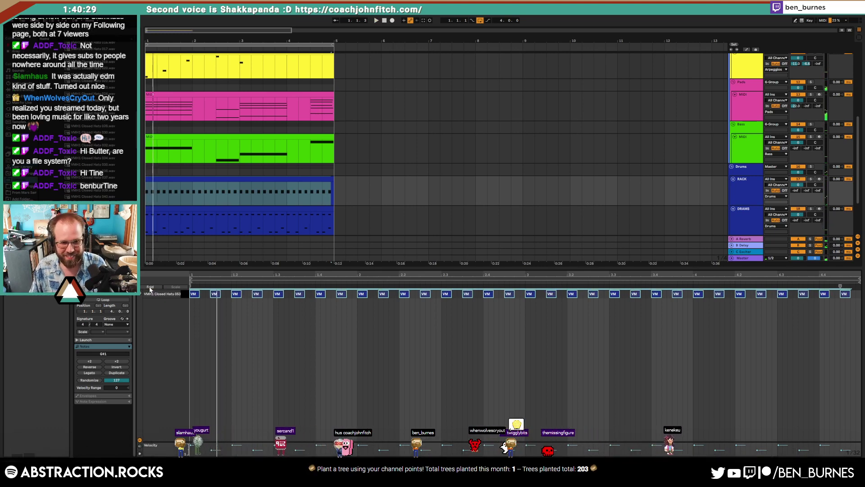
{"action": "key", "text": "space"}
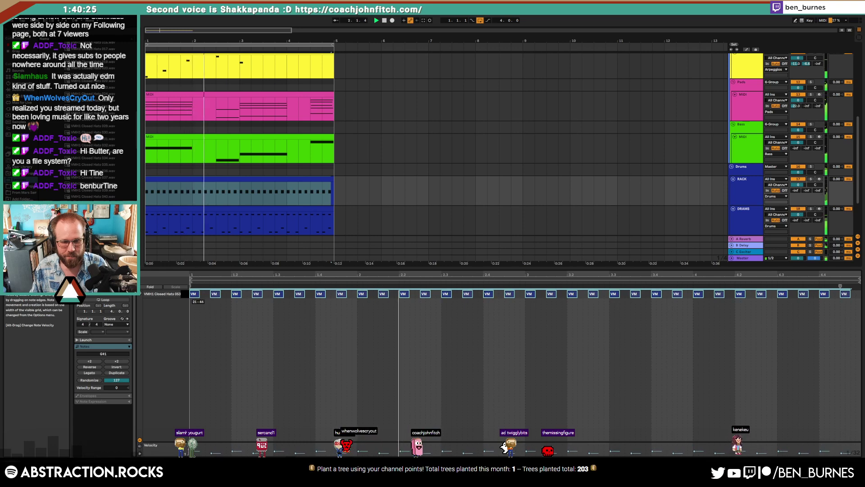
Step: Adjust the filter cutoff frequency in the VMH1 Closed Hats 053 Simpler while previewing its Drum Rack pad
{"action": "key", "text": "shift+Tab"}
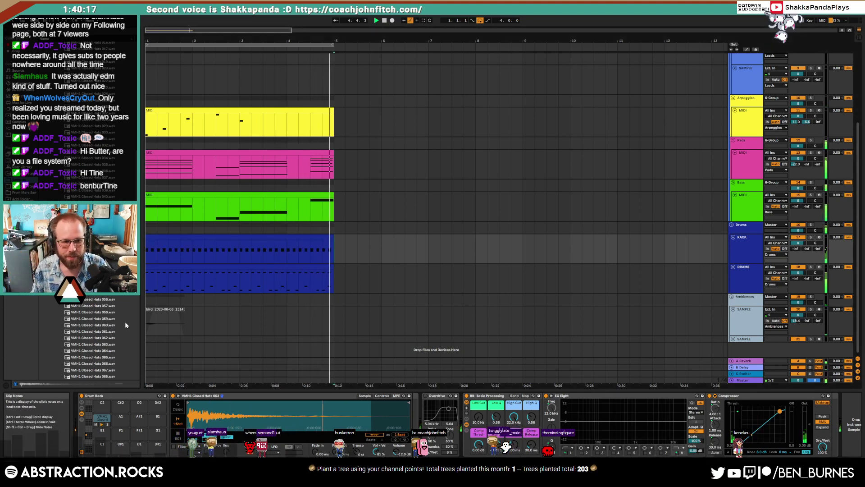
{"action": "left_click", "coordinate": [104, 313]}
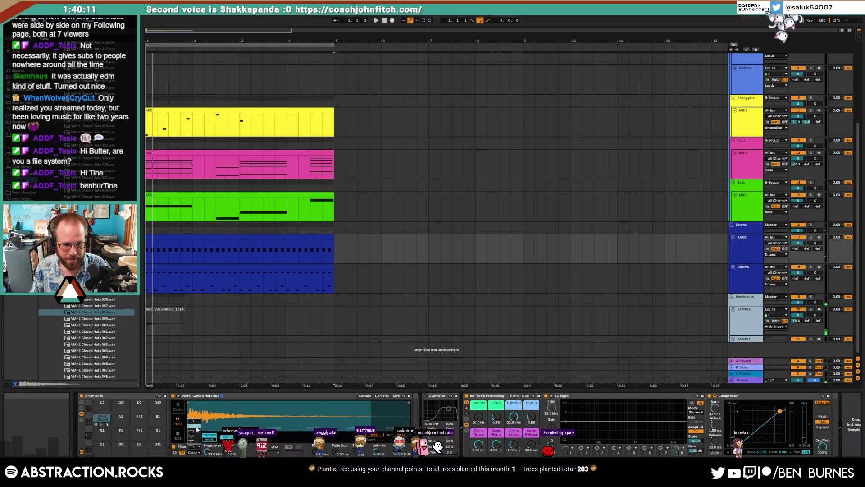
{"action": "left_click", "coordinate": [102, 424]}
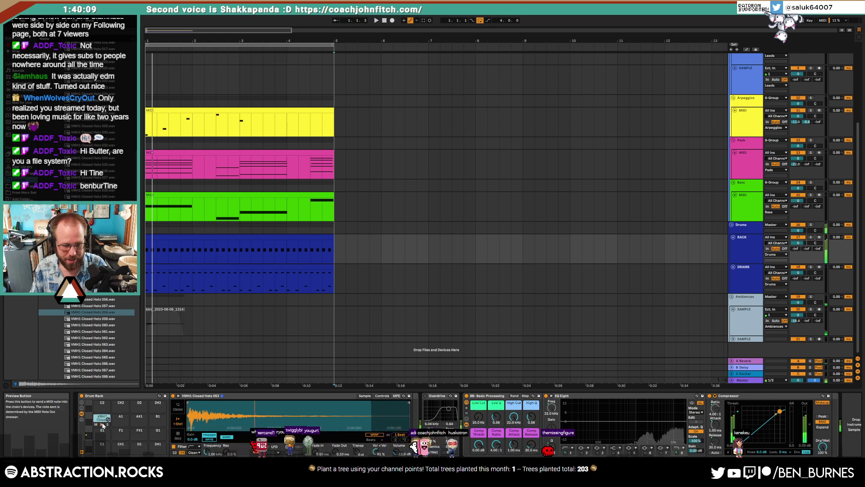
{"action": "left_click_drag", "start_coordinate": [206, 451], "coordinate": [207, 442]}
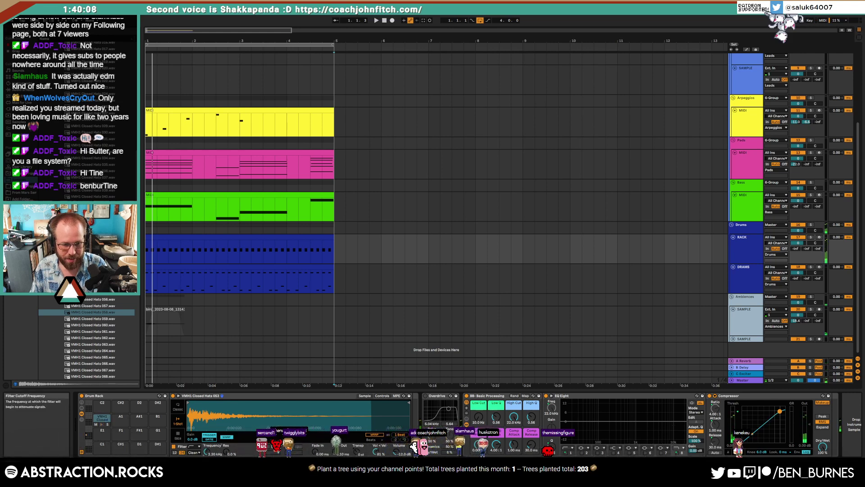
{"action": "left_click", "coordinate": [103, 425]}
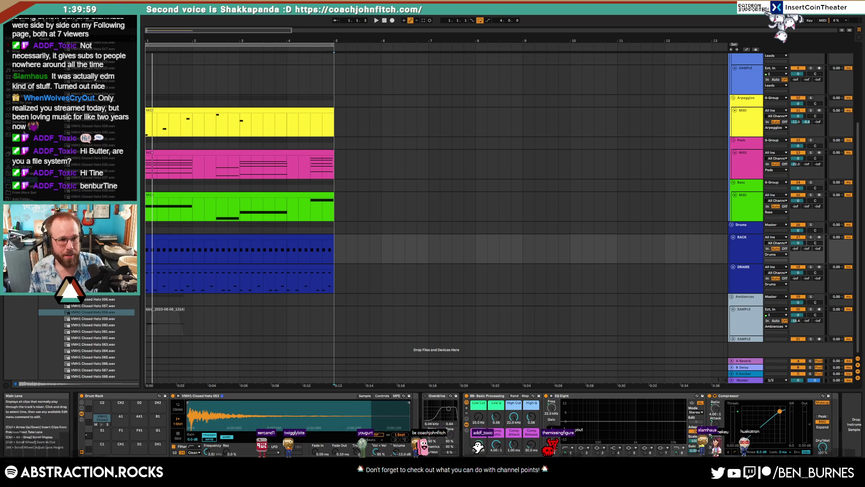
Step: Collapse the open sample folders in the browser and play the arrangement to hear the layered closed hats
{"action": "left_click", "coordinate": [20, 108]}
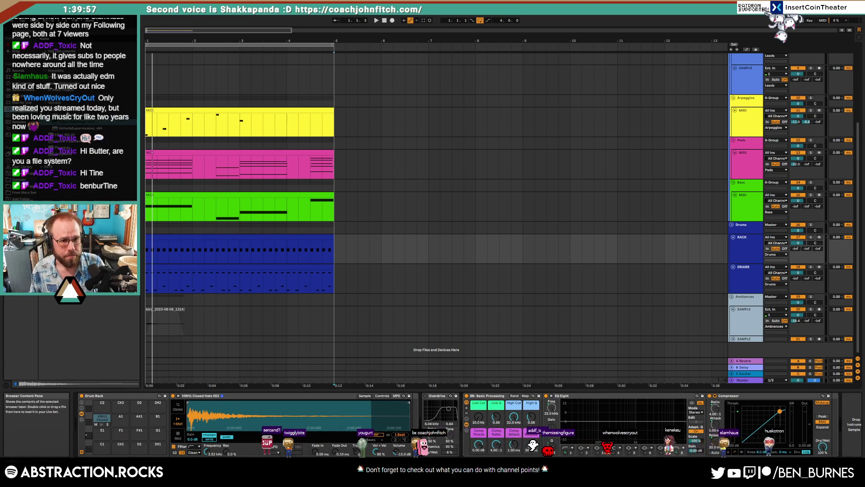
{"action": "left_click", "coordinate": [45, 103]}
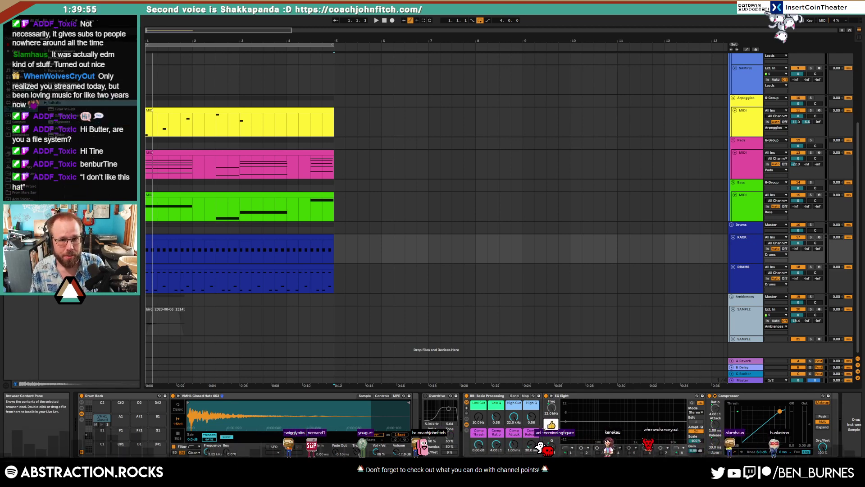
{"action": "key", "text": "space"}
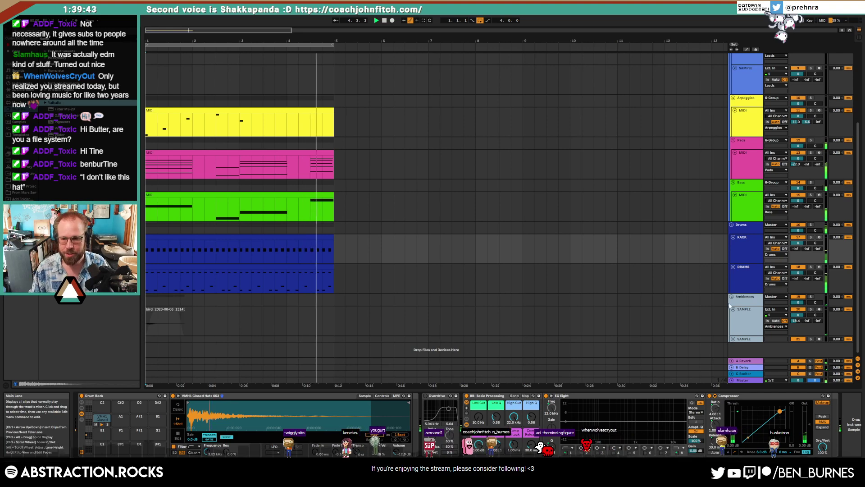
Step: Raise feedback on the Ambiences SAMPLE track's two Valhalla Shimmers to 0.700 and 0.684, and raise its reverb send to -17.0
{"action": "double_click", "coordinate": [165, 310]}
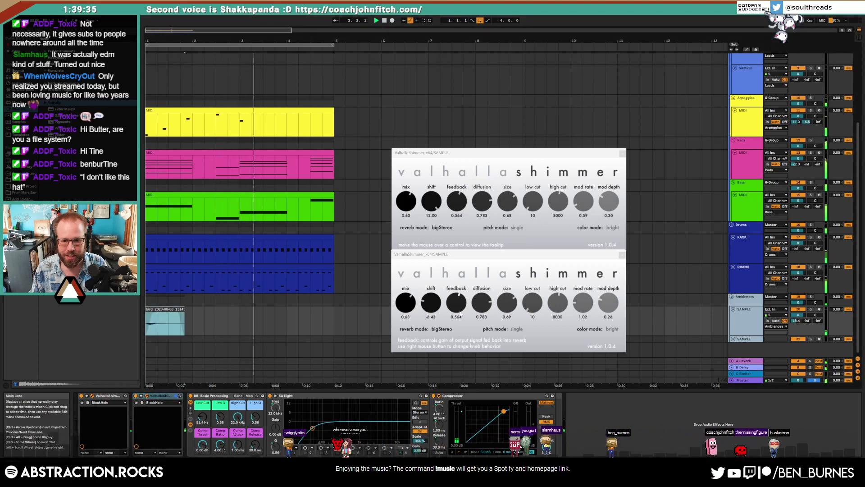
{"action": "left_click_drag", "start_coordinate": [458, 204], "coordinate": [460, 195]}
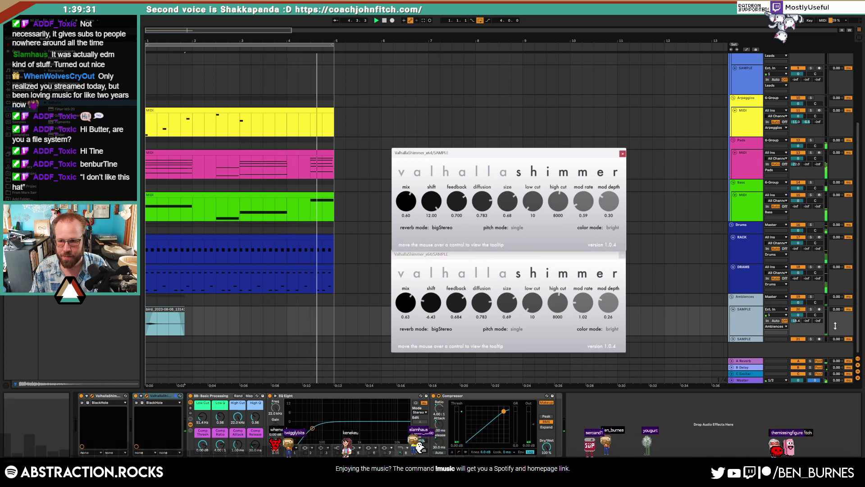
{"action": "mouse_move", "coordinate": [796, 320]}
{"action": "left_mouse_down"}
{"action": "mouse_move", "coordinate": [796, 310]}
{"action": "mouse_move", "coordinate": [796, 319]}
{"action": "left_mouse_up"}
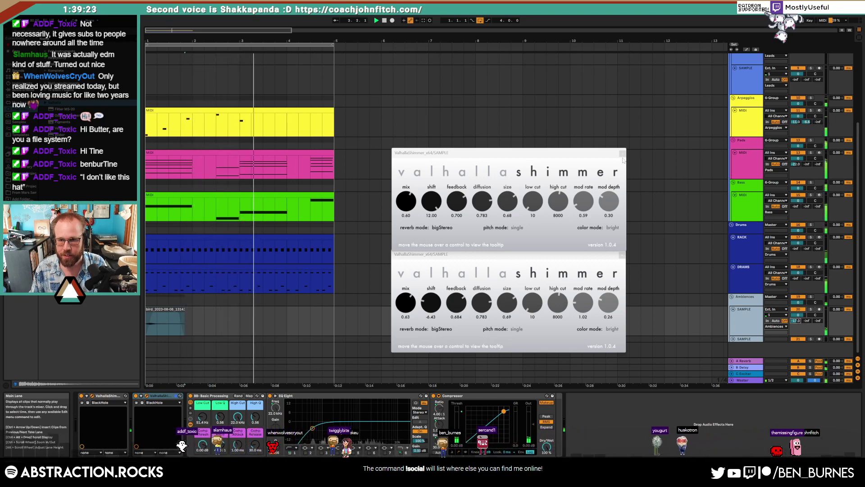
{"action": "left_click", "coordinate": [622, 153]}
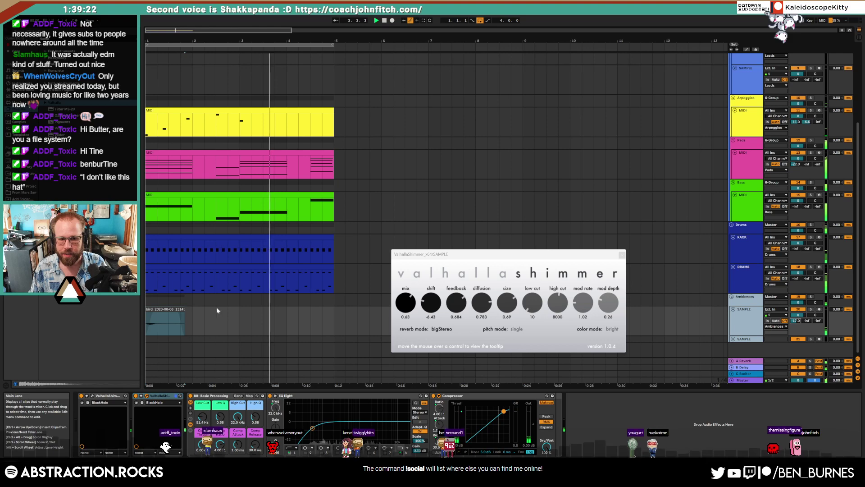
{"action": "left_click", "coordinate": [623, 256]}
{"action": "left_click", "coordinate": [337, 331]}
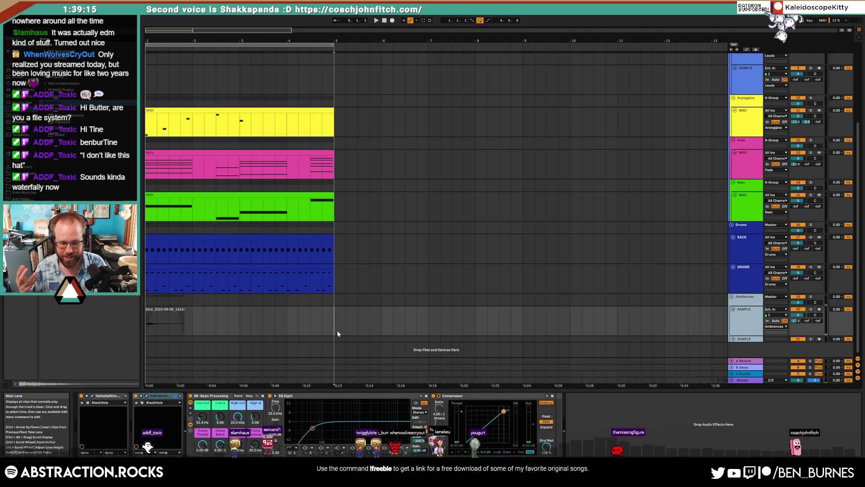
Step: Inspect the Kontakt instrument loaded on the Leads MIDI track
{"action": "scroll", "coordinate": [299, 312], "scroll_direction": "up", "scroll_amount": 4}
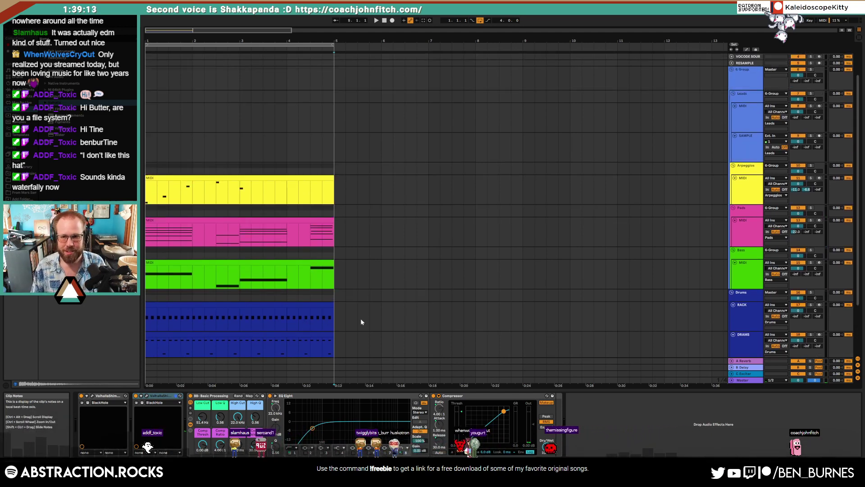
{"action": "left_click", "coordinate": [736, 149]}
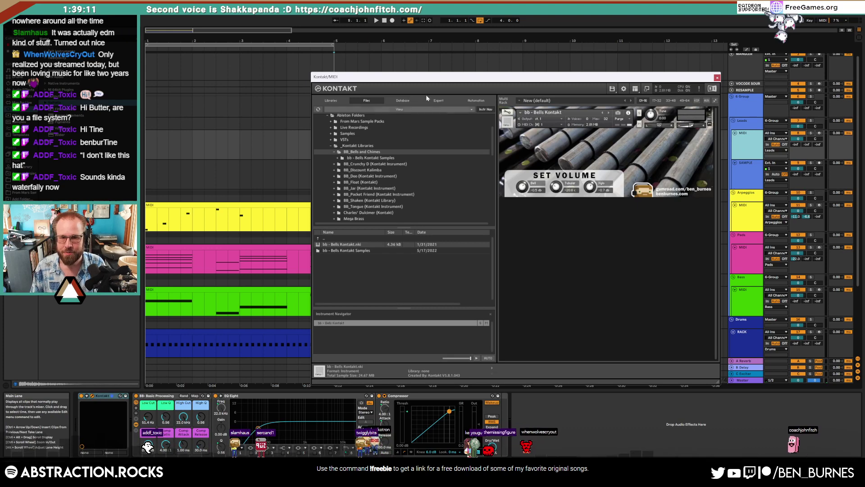
{"action": "left_click", "coordinate": [717, 78]}
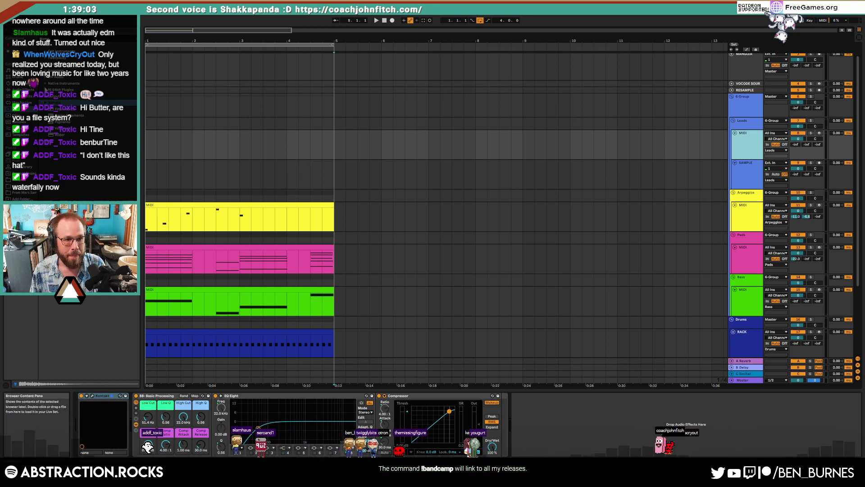
Step: Add the Wider plug-in at the end of the Ambiences SAMPLE track's device chain
{"action": "left_click", "coordinate": [46, 84]}
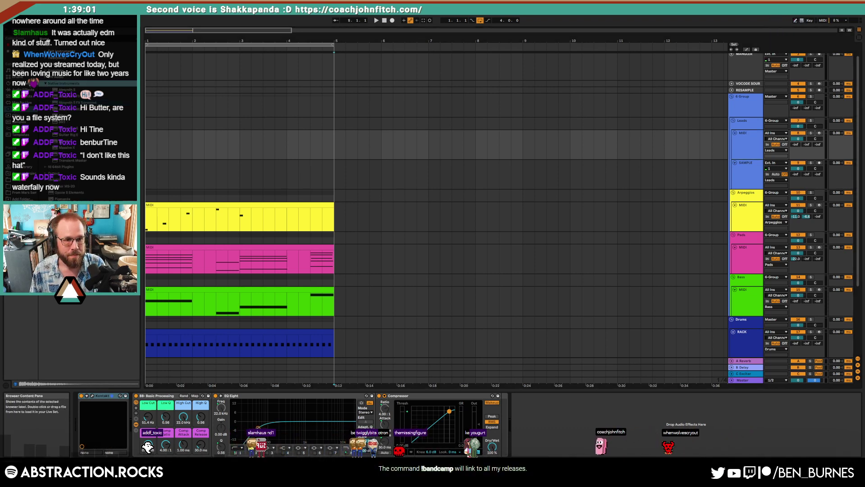
{"action": "scroll", "coordinate": [473, 226], "scroll_direction": "down", "scroll_amount": 3}
{"action": "scroll", "coordinate": [443, 232], "scroll_direction": "up", "scroll_amount": 4}
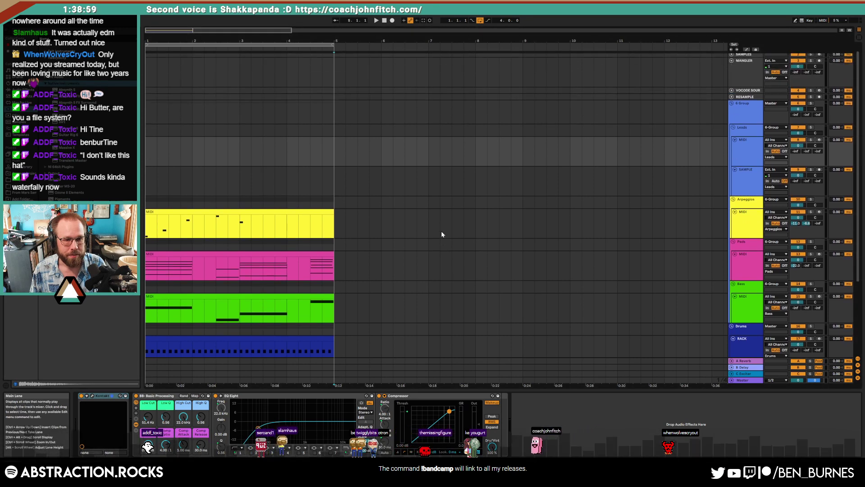
{"action": "scroll", "coordinate": [437, 235], "scroll_direction": "down", "scroll_amount": 4}
{"action": "scroll", "coordinate": [423, 248], "scroll_direction": "down", "scroll_amount": 3}
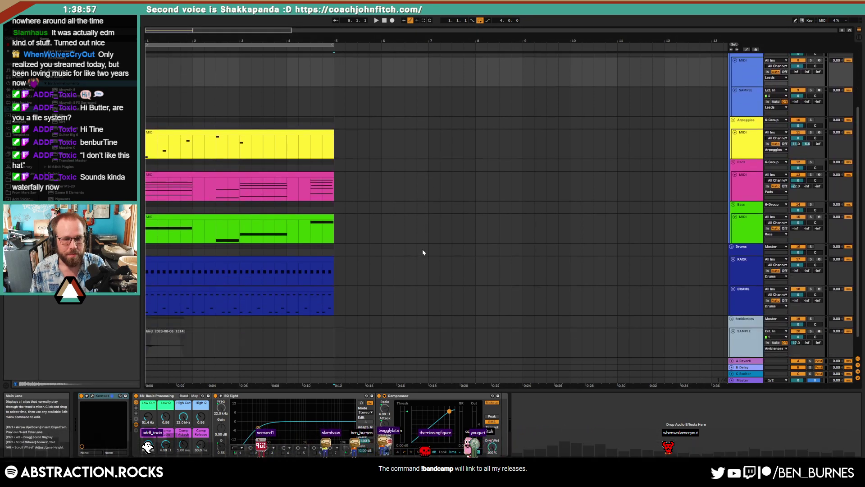
{"action": "left_click", "coordinate": [194, 312]}
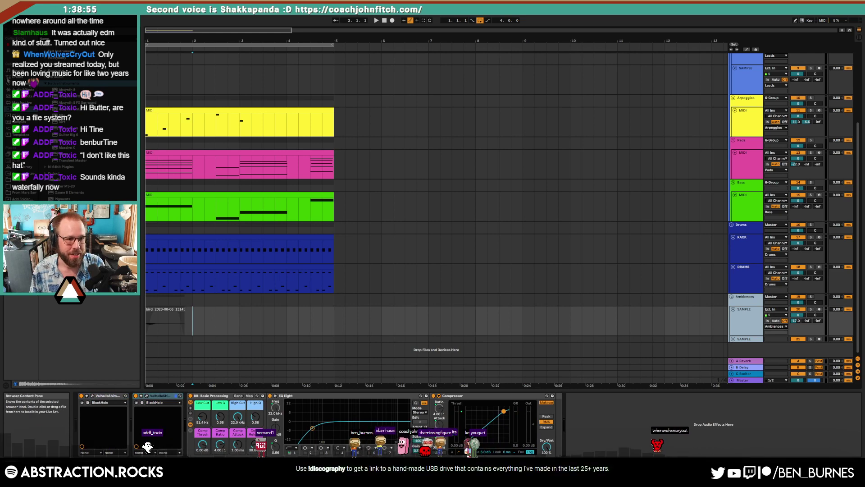
{"action": "left_click", "coordinate": [17, 90]}
{"action": "left_click", "coordinate": [17, 109]}
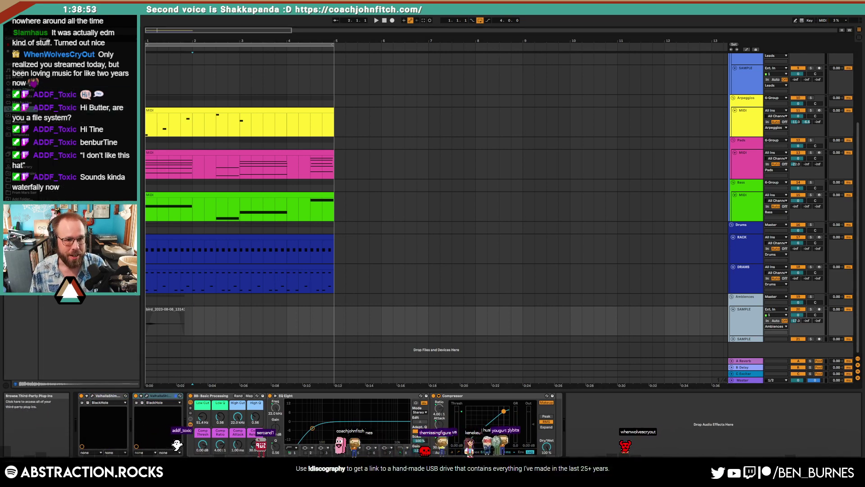
{"action": "left_click_drag", "start_coordinate": [259, 334], "coordinate": [665, 413]}
{"action": "left_click_drag", "start_coordinate": [476, 265], "coordinate": [429, 142]}
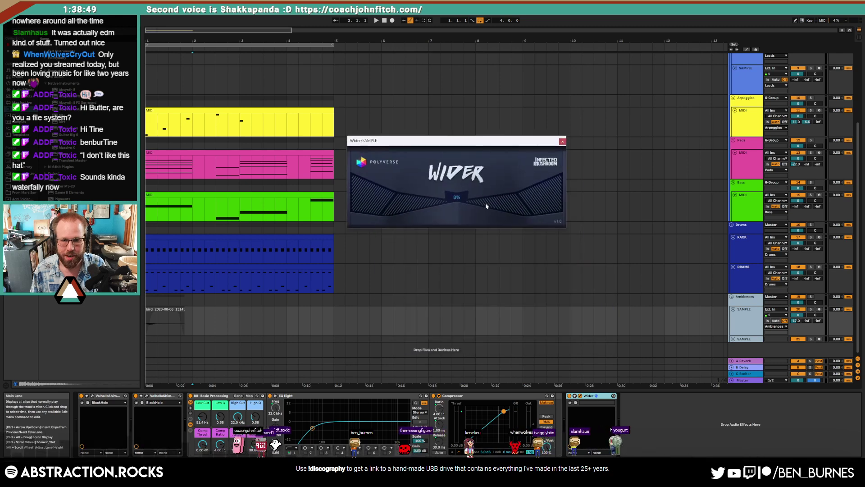
Step: Solo the Ambiences SAMPLE track and audition its bird clip with Wider at 182%
{"action": "left_click", "coordinate": [811, 309]}
{"action": "left_click", "coordinate": [169, 310]}
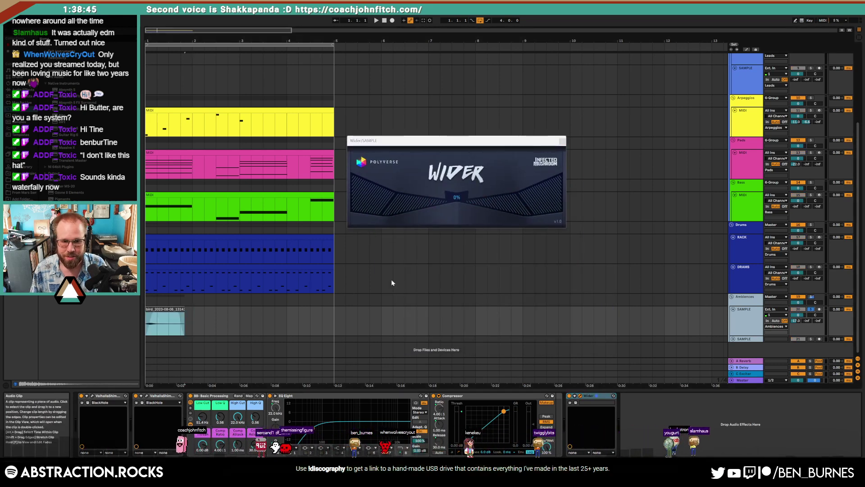
{"action": "key", "text": "space"}
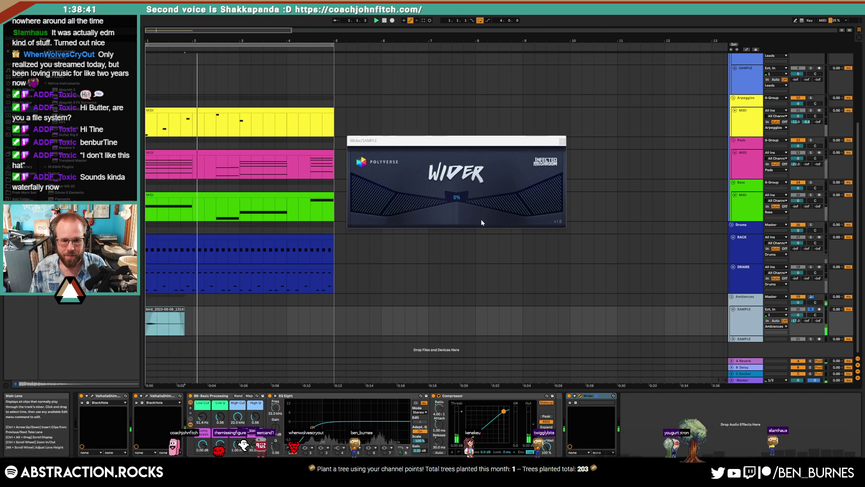
{"action": "left_click_drag", "start_coordinate": [488, 204], "coordinate": [585, 190]}
{"action": "left_click", "coordinate": [166, 309]}
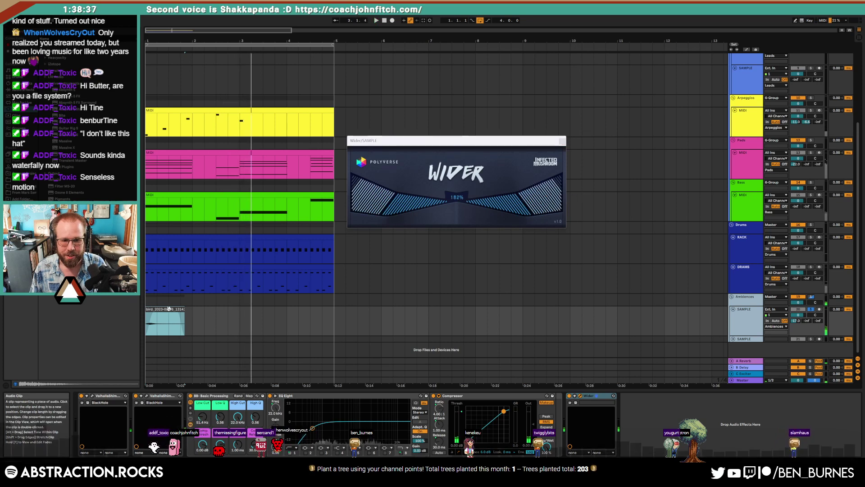
{"action": "key", "text": "space"}
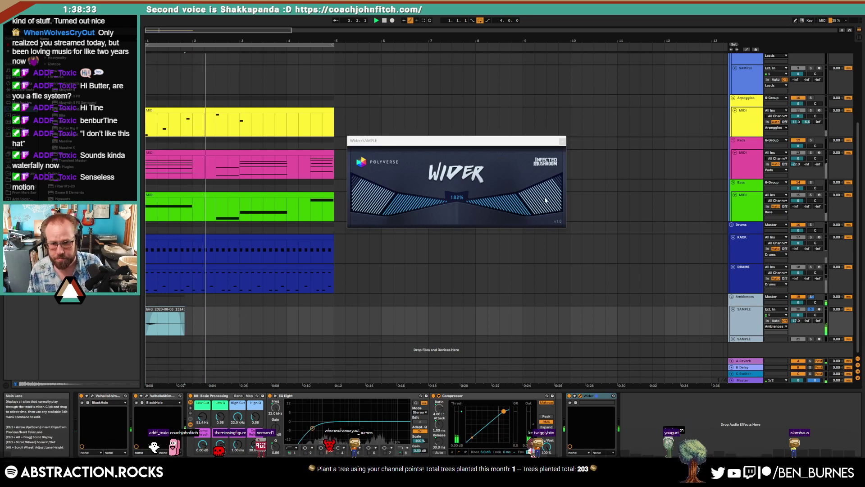
Step: Try Wider at 123% on the bird clip, listening soloed and with the solo removed
{"action": "left_click_drag", "start_coordinate": [545, 200], "coordinate": [489, 212]}
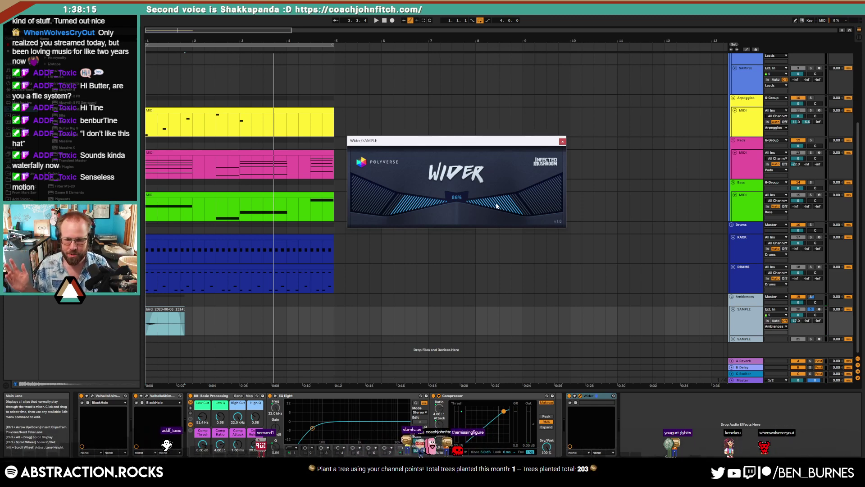
{"action": "left_click_drag", "start_coordinate": [496, 206], "coordinate": [537, 201]}
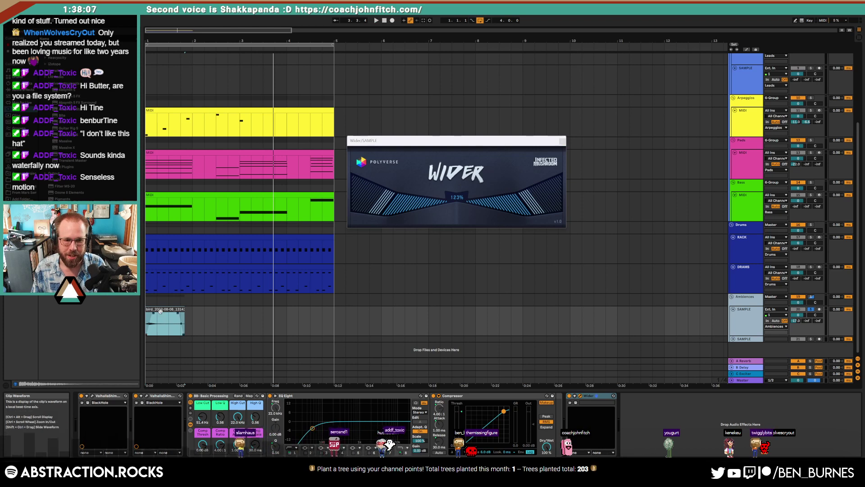
{"action": "key", "text": "space"}
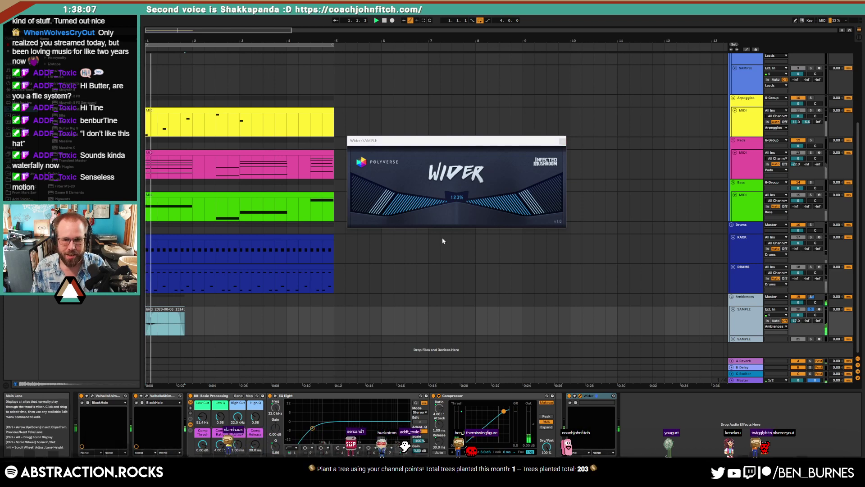
{"action": "left_click", "coordinate": [812, 310]}
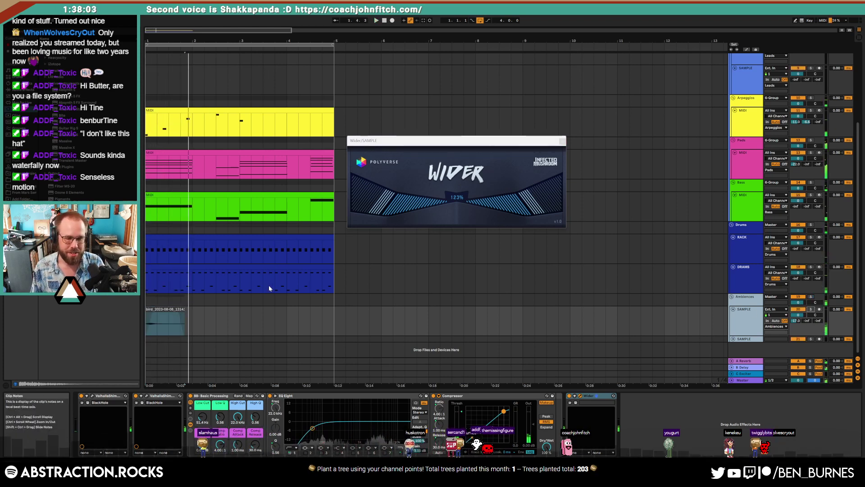
{"action": "key", "text": "space"}
Step: Set Wider to 107% and lower the Ambiences SAMPLE track's volume while playing the full arrangement
{"action": "left_click_drag", "start_coordinate": [513, 199], "coordinate": [515, 204]}
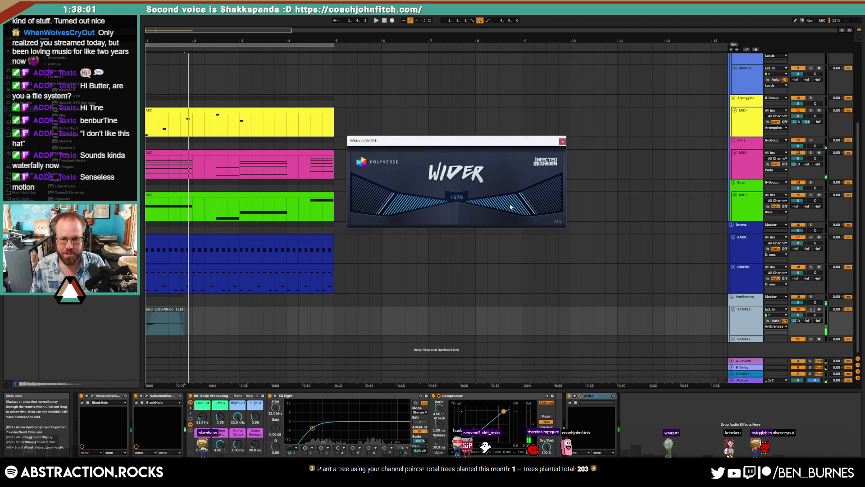
{"action": "left_click", "coordinate": [159, 310]}
{"action": "key", "text": "space"}
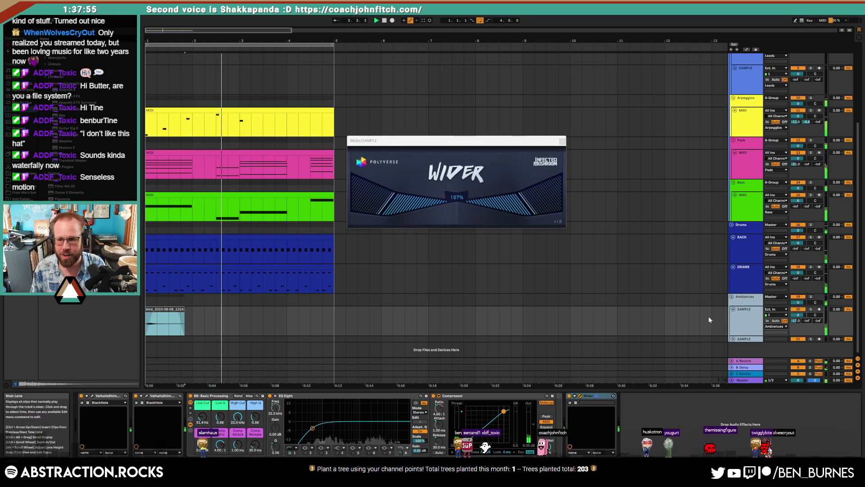
{"action": "left_click_drag", "start_coordinate": [798, 315], "coordinate": [798, 322]}
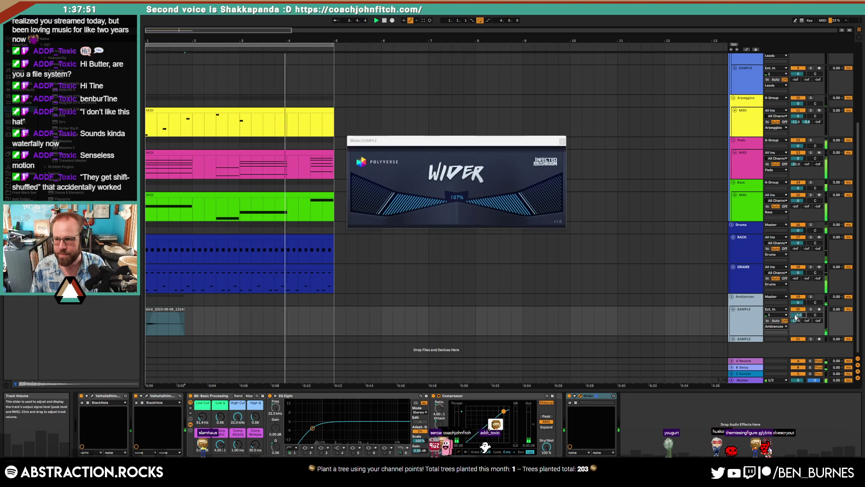
{"action": "left_click_drag", "start_coordinate": [796, 316], "coordinate": [795, 321]}
{"action": "left_click", "coordinate": [562, 141]}
Step: Remove the bb - Bells Kontakt instrument from Kontakt on the Leads MIDI track without saving its changes
{"action": "scroll", "coordinate": [464, 261], "scroll_direction": "up", "scroll_amount": 2}
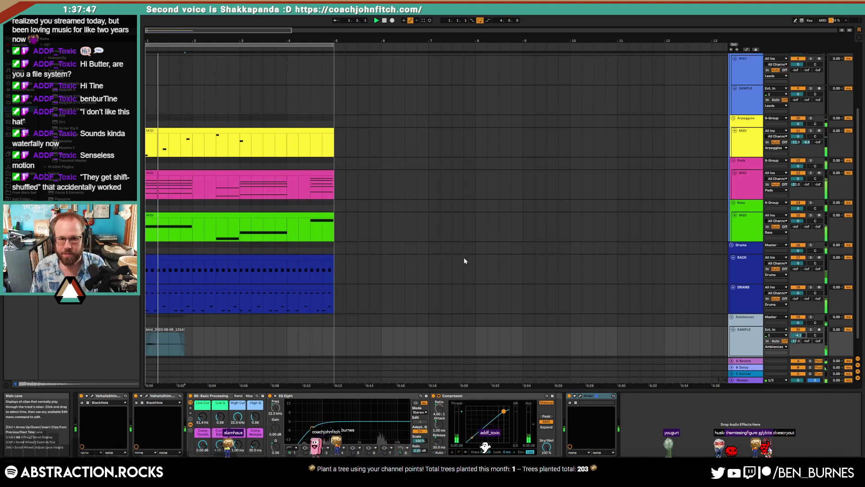
{"action": "scroll", "coordinate": [464, 261], "scroll_direction": "up", "scroll_amount": 4}
{"action": "left_click", "coordinate": [744, 155]}
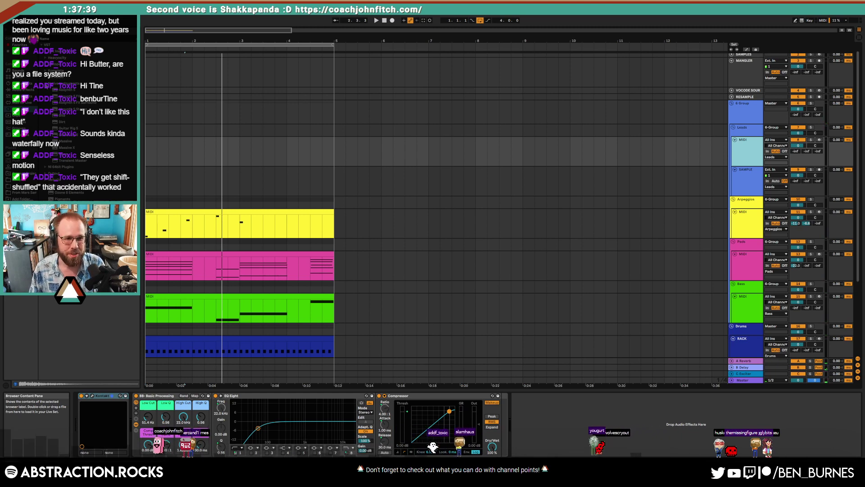
{"action": "left_click", "coordinate": [92, 396]}
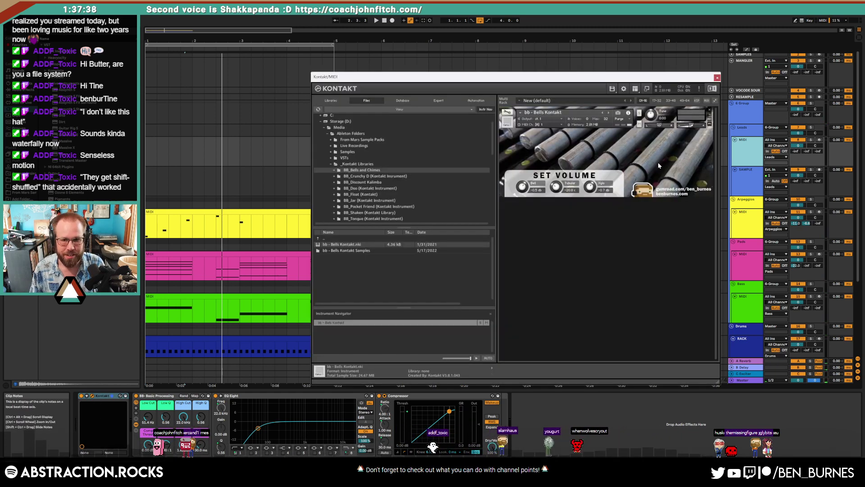
{"action": "left_click", "coordinate": [710, 111]}
{"action": "left_click", "coordinate": [436, 263]}
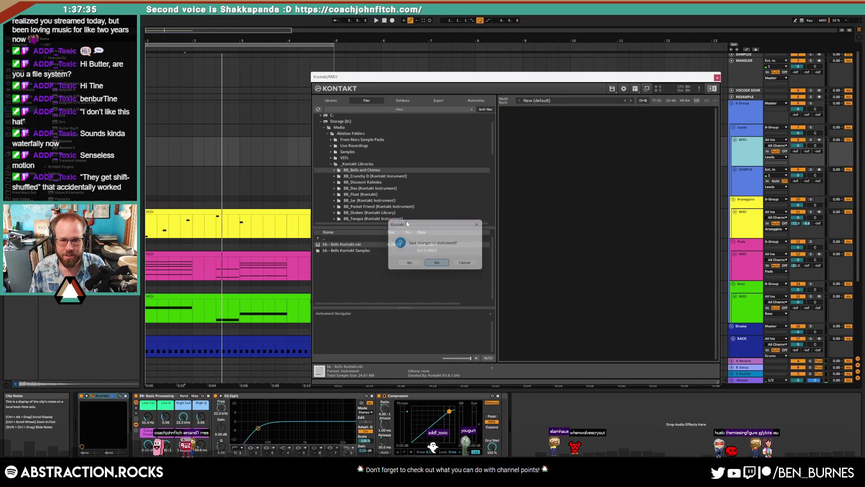
Step: Load Scarbee Mark I - Stretch Tuned from the Scarbee Vintage Keys library into the Leads track's Kontakt
{"action": "left_click", "coordinate": [330, 100]}
{"action": "left_click_drag", "start_coordinate": [493, 131], "coordinate": [497, 171]}
{"action": "scroll", "coordinate": [400, 216], "scroll_direction": "down", "scroll_amount": 1}
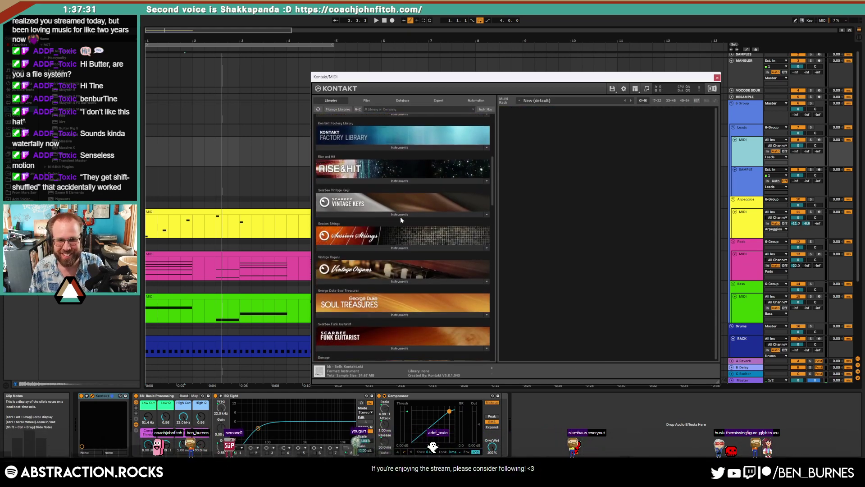
{"action": "left_click", "coordinate": [393, 215]}
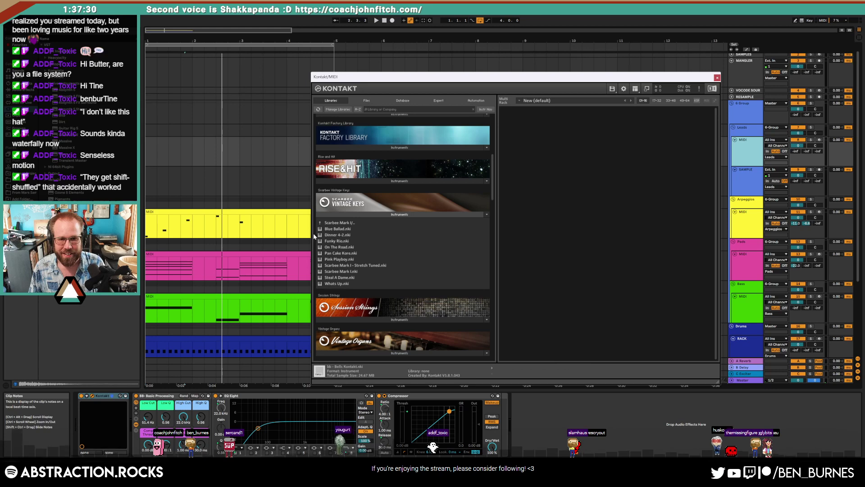
{"action": "double_click", "coordinate": [360, 266]}
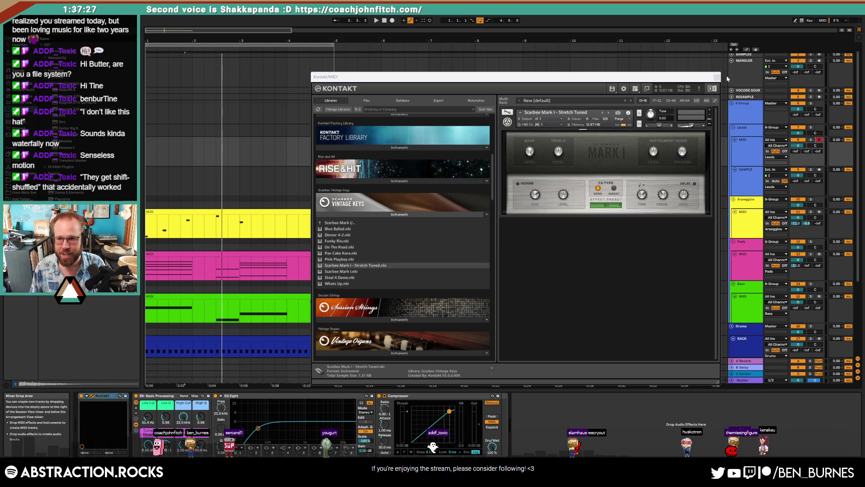
Step: Close the Kontakt window and play the arrangement from the start to audition the Scarbee Mark I electric piano over the loop
{"action": "left_click", "coordinate": [718, 77]}
{"action": "left_click", "coordinate": [381, 21]}
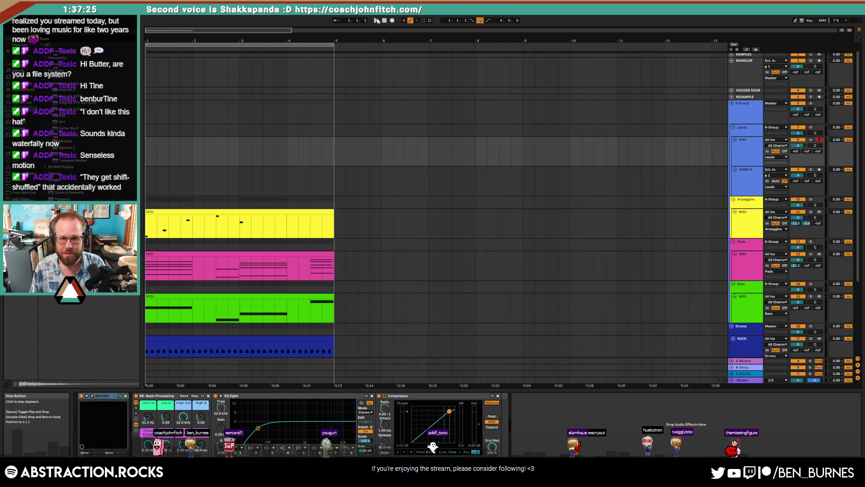
{"action": "left_click", "coordinate": [377, 21]}
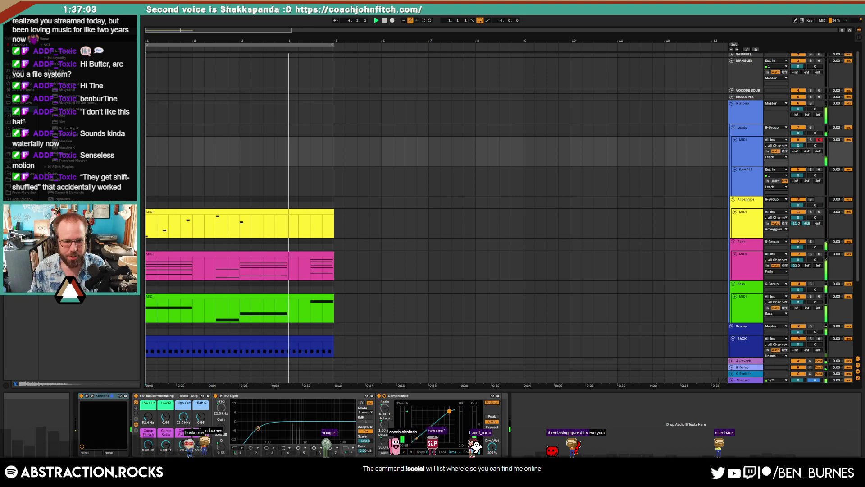
Step: Replace the Scarbee Mark I in the Leads track's Kontakt with NOIRE Pure from the Noire library, and close the window
{"action": "left_click", "coordinate": [92, 396]}
{"action": "left_click_drag", "start_coordinate": [493, 137], "coordinate": [502, 273]}
{"action": "left_click", "coordinate": [710, 110]}
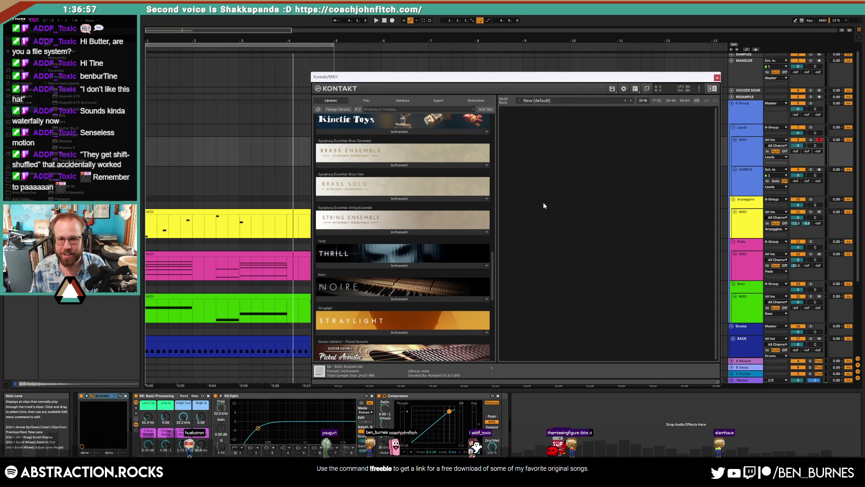
{"action": "left_click_drag", "start_coordinate": [493, 266], "coordinate": [492, 272]}
{"action": "left_click", "coordinate": [400, 271]}
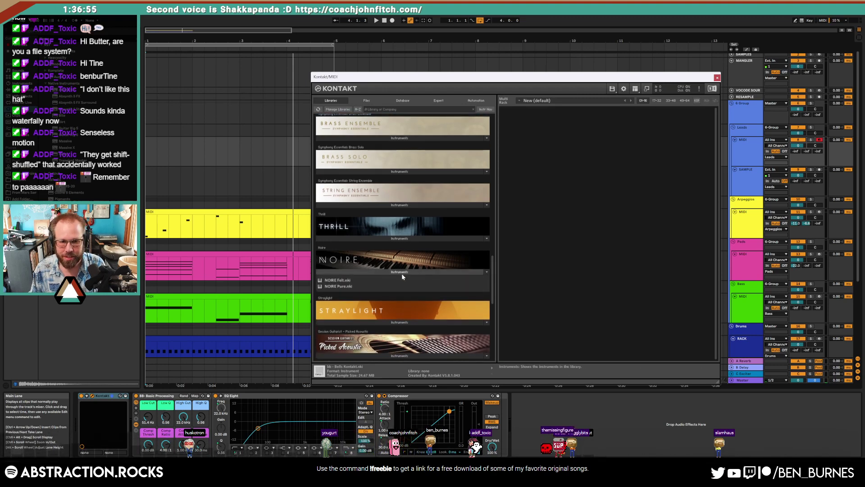
{"action": "double_click", "coordinate": [354, 286]}
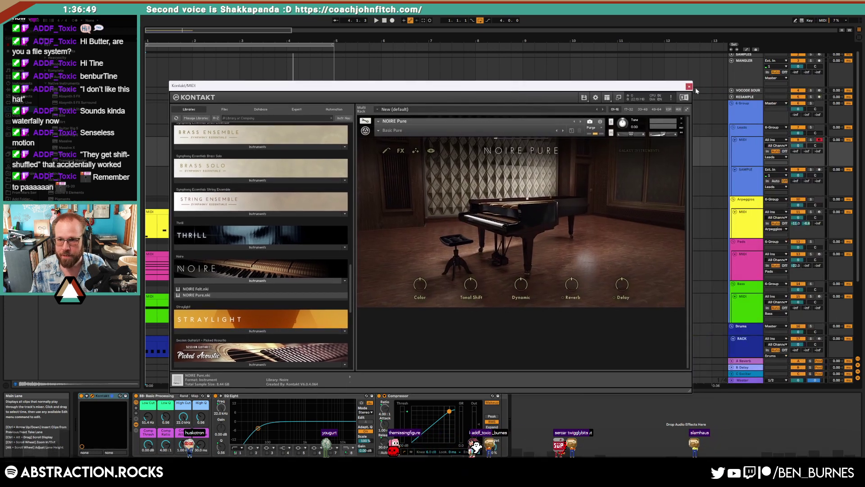
{"action": "left_click", "coordinate": [693, 86]}
Step: Duplicate the Pads MIDI track and remove the Pharlight instrument from the copy's Kontakt
{"action": "left_click", "coordinate": [743, 260]}
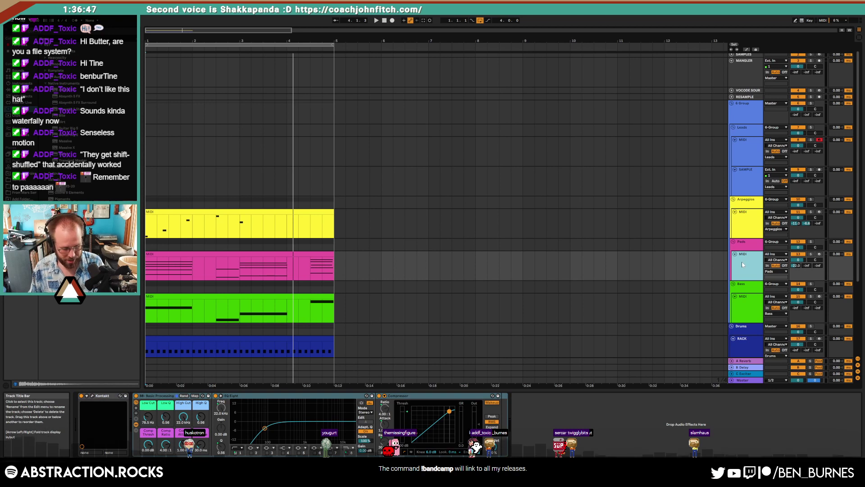
{"action": "key", "text": "ctrl+d"}
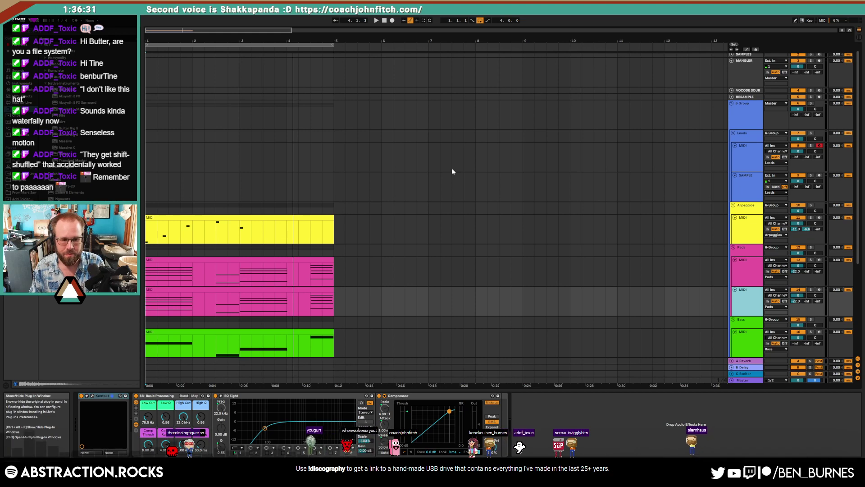
{"action": "key", "text": "ctrl+alt+p"}
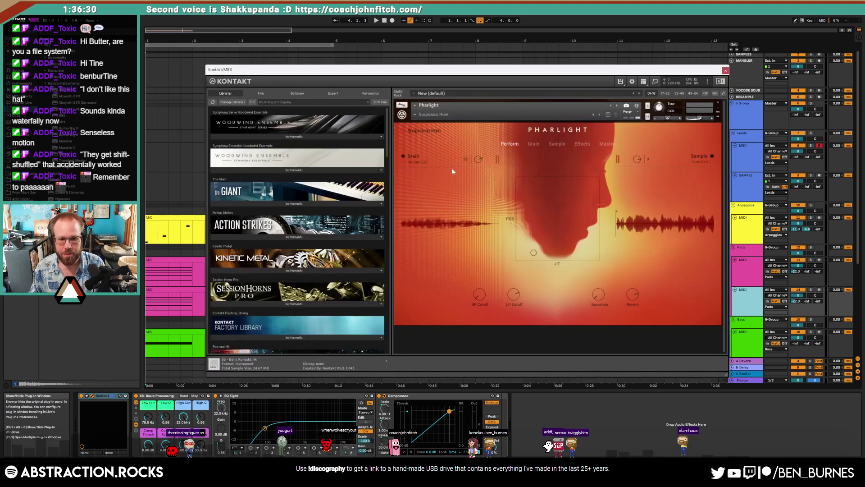
{"action": "left_click", "coordinate": [719, 104]}
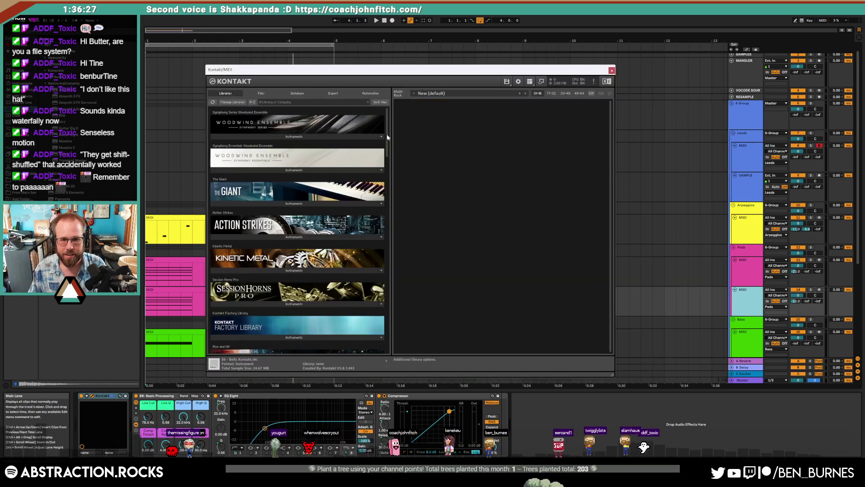
Step: Load String Ensemble Essential from the Symphony Essentials String Ensemble library into the duplicated pad track's Kontakt
{"action": "scroll", "coordinate": [383, 172], "scroll_direction": "down", "scroll_amount": 3}
{"action": "scroll", "coordinate": [393, 173], "scroll_direction": "down", "scroll_amount": 4}
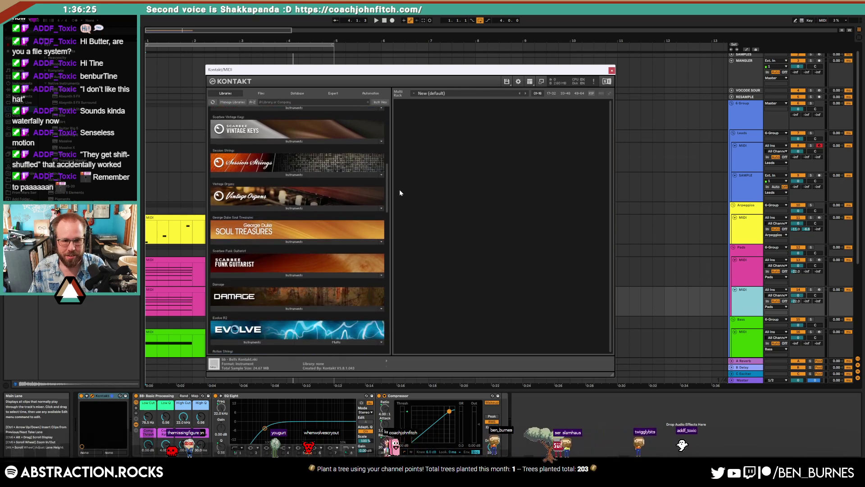
{"action": "left_click", "coordinate": [314, 175]}
{"action": "left_click", "coordinate": [311, 175]}
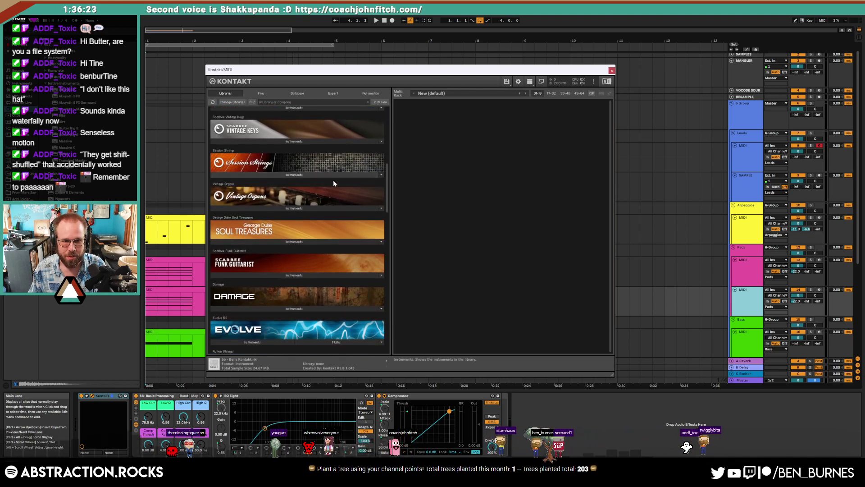
{"action": "left_click_drag", "start_coordinate": [388, 187], "coordinate": [399, 252]}
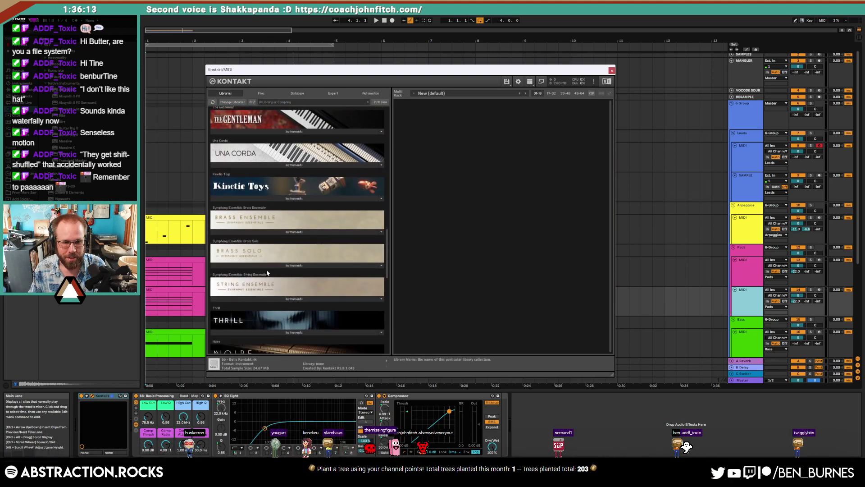
{"action": "left_click", "coordinate": [281, 299]}
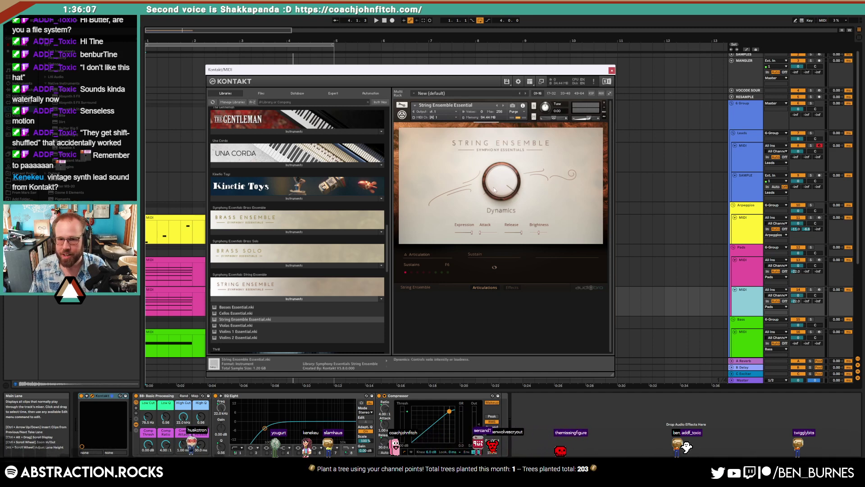
Step: Shape the String Ensemble with 31% attack, 87% release and adjusted dynamics, lowering the track's volume during playback
{"action": "left_click_drag", "start_coordinate": [508, 185], "coordinate": [520, 238]}
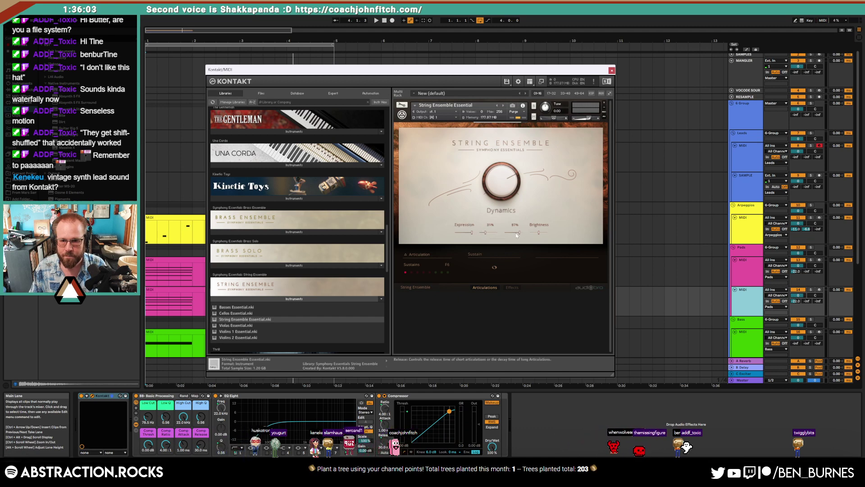
{"action": "left_click_drag", "start_coordinate": [797, 295], "coordinate": [797, 296]}
{"action": "key", "text": "space"}
{"action": "left_click_drag", "start_coordinate": [511, 189], "coordinate": [511, 194]}
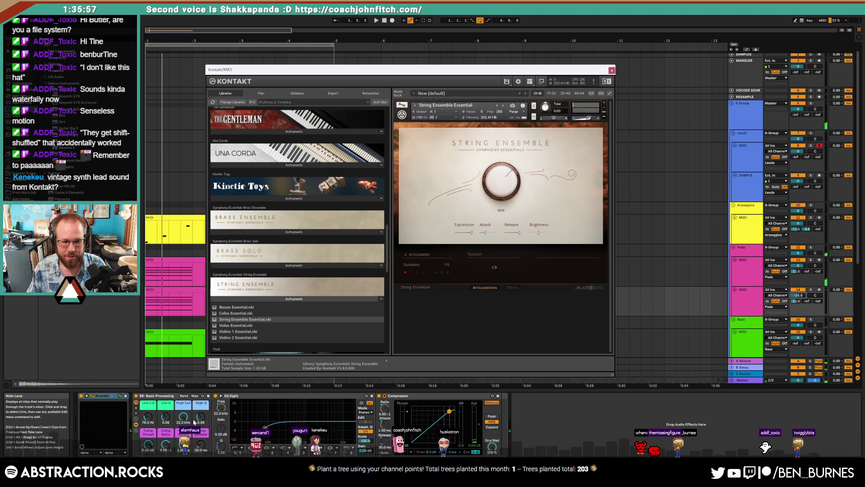
Step: Try a high Low Cut of about 1.35 kHz on the string track and a lower track volume, listening to the arrangement
{"action": "left_click_drag", "start_coordinate": [147, 417], "coordinate": [148, 392]}
{"action": "key", "text": "space"}
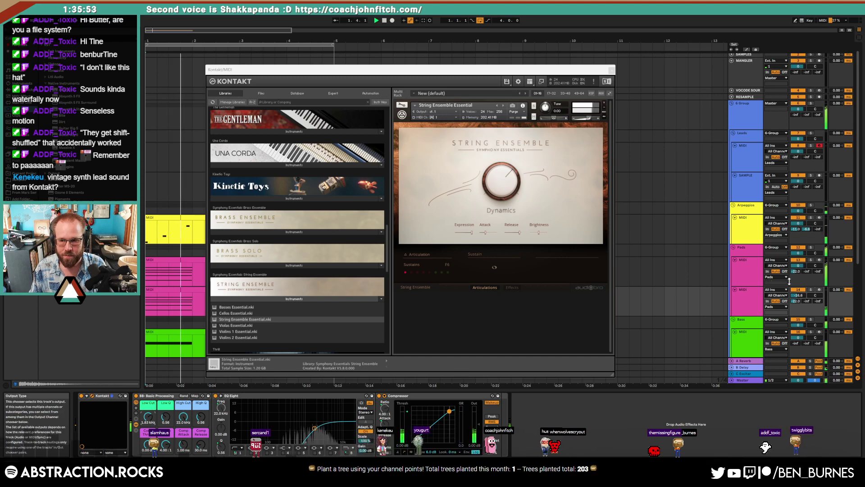
{"action": "left_click_drag", "start_coordinate": [146, 419], "coordinate": [147, 422]}
{"action": "key", "text": "space"}
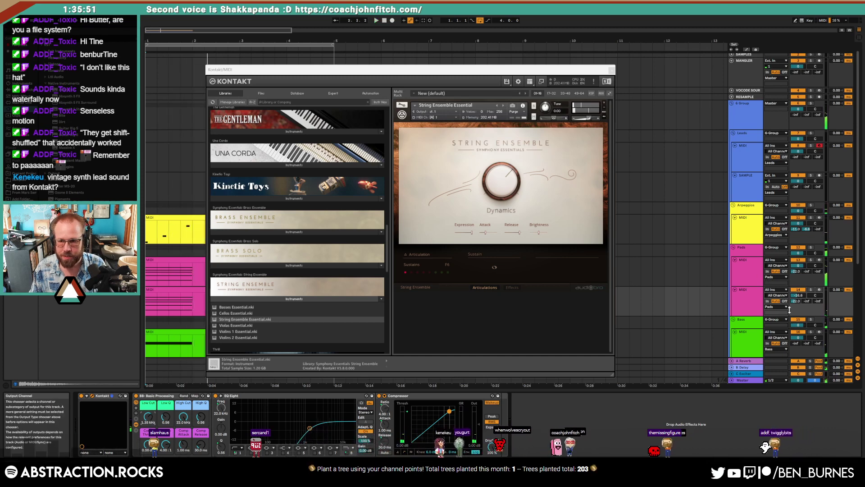
{"action": "left_click_drag", "start_coordinate": [798, 296], "coordinate": [798, 291]}
Step: Solo the Pads group, rebalance the string track's volume against the original pad during playback, and close Kontakt
{"action": "left_click", "coordinate": [810, 247]}
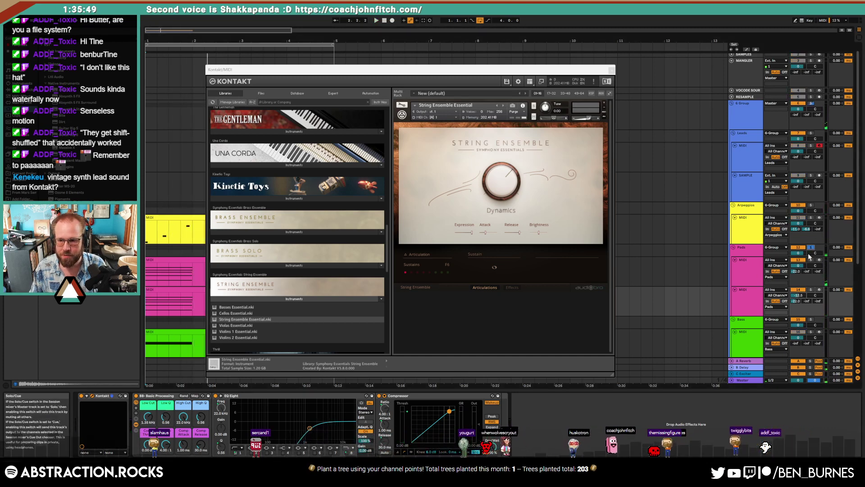
{"action": "key", "text": "space"}
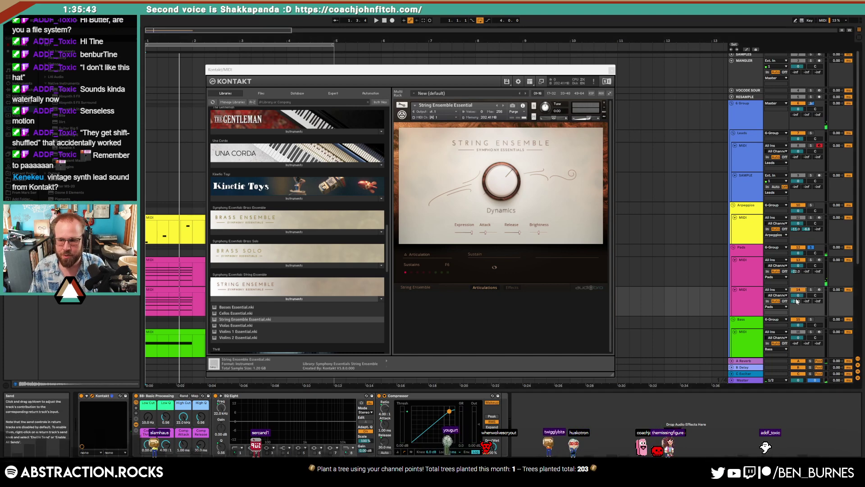
{"action": "key", "text": "space"}
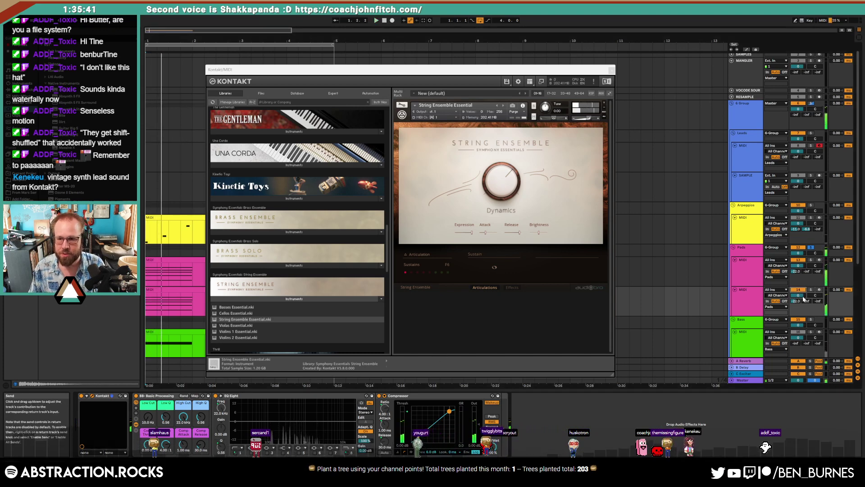
{"action": "left_click_drag", "start_coordinate": [799, 296], "coordinate": [798, 307]}
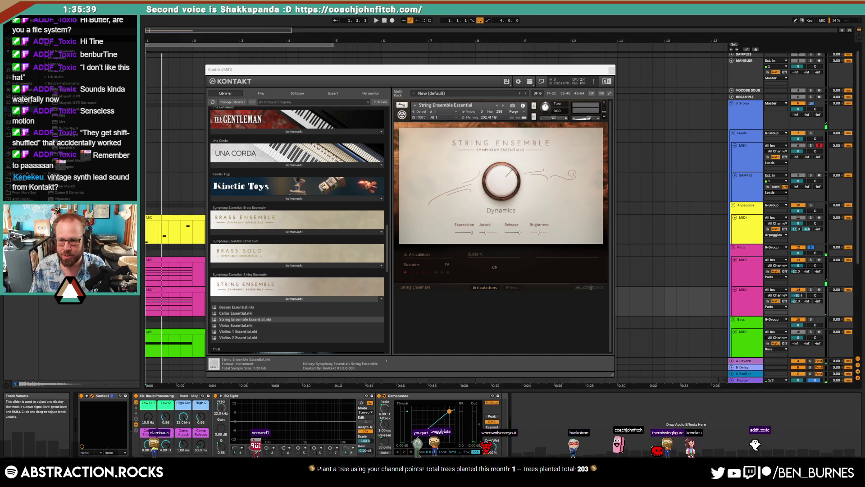
{"action": "key", "text": "space"}
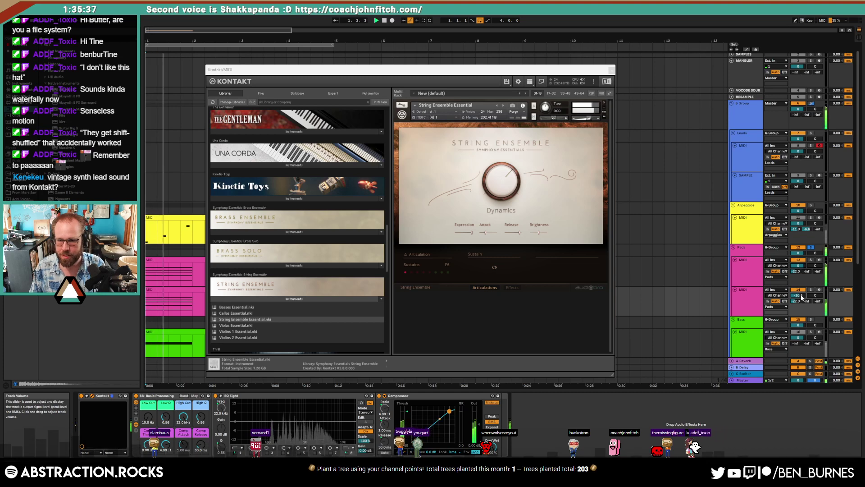
{"action": "left_click", "coordinate": [612, 70]}
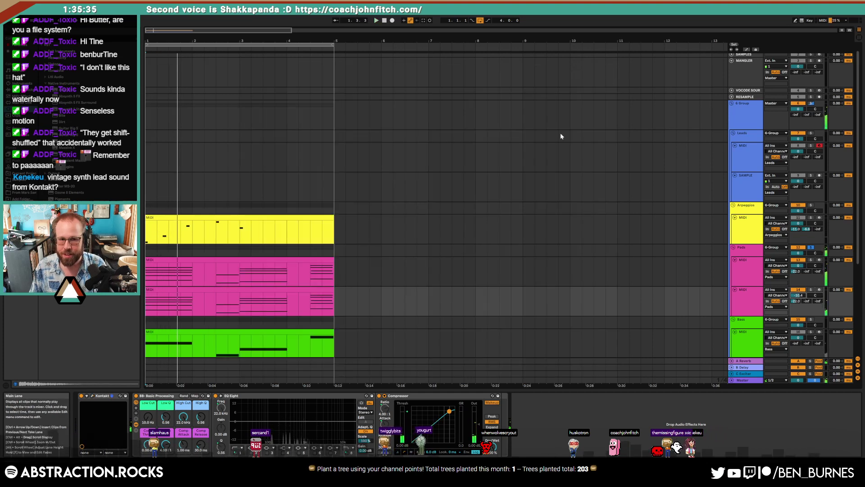
Step: Select the string track's clip, play the soloed pads, and fine-tune the string track's volume and reverb send
{"action": "left_click", "coordinate": [304, 302]}
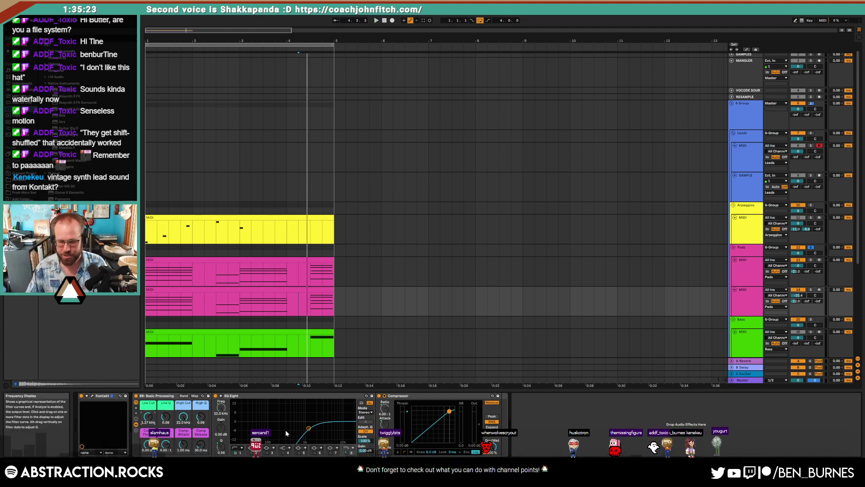
{"action": "left_click", "coordinate": [255, 287]}
{"action": "key", "text": "space"}
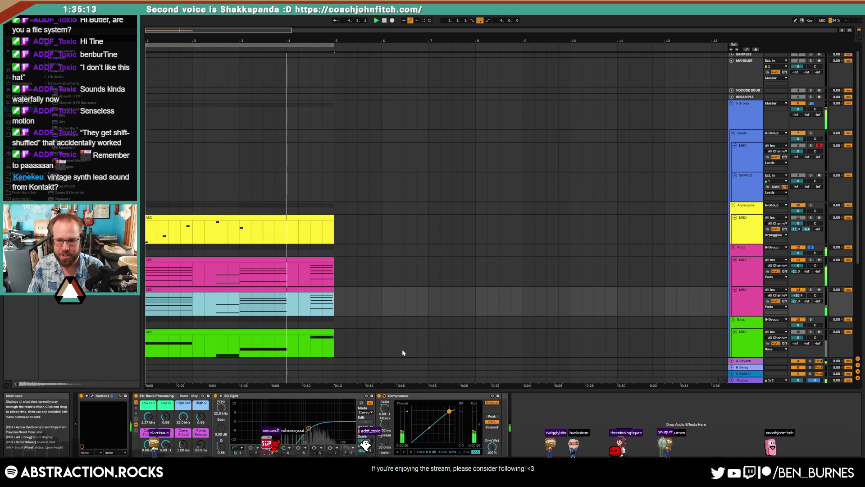
{"action": "left_click_drag", "start_coordinate": [801, 296], "coordinate": [801, 298]}
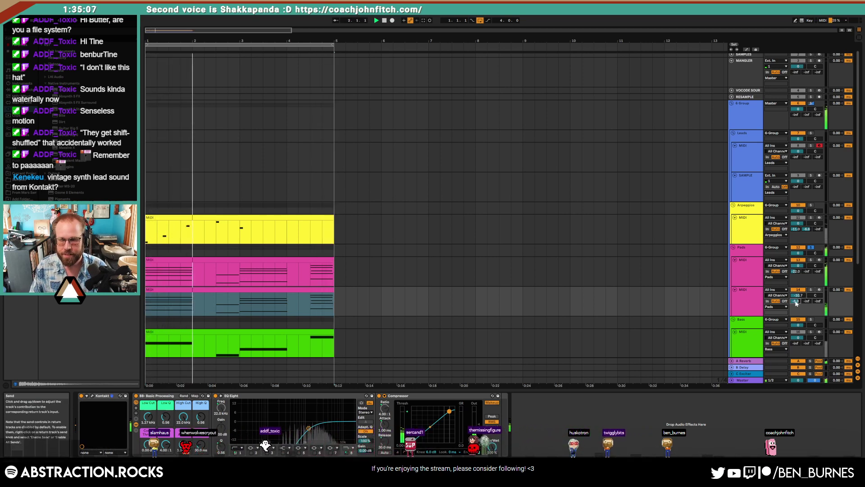
Step: Examine the original pad track's spectrum in the expanded EQ Eight display during playback
{"action": "left_click", "coordinate": [737, 274]}
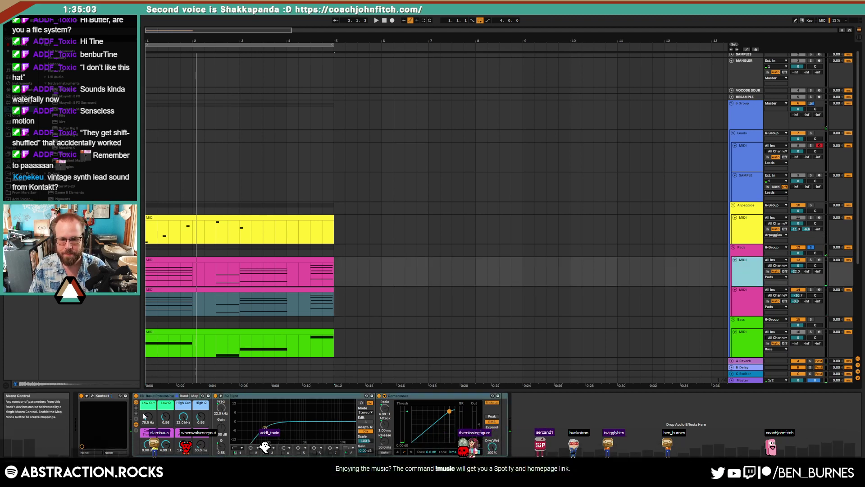
{"action": "left_click", "coordinate": [228, 406]}
{"action": "key", "text": "space"}
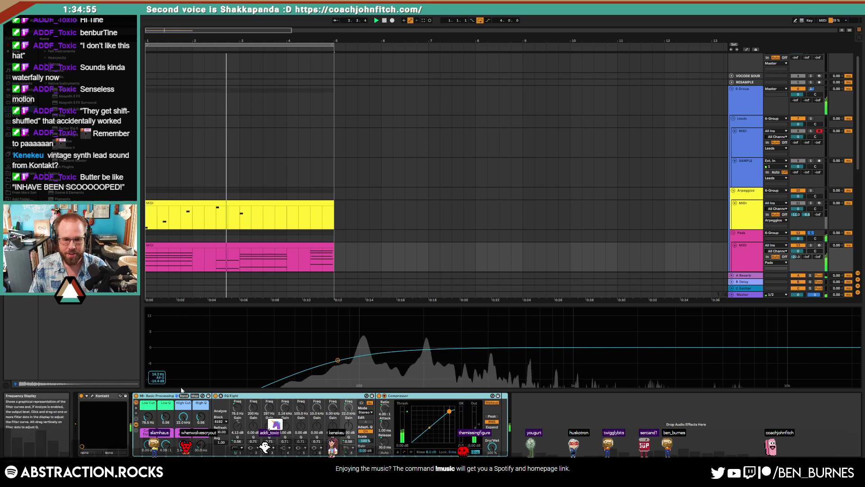
Step: Lower the string track's Low Cut to about 390 Hz while listening to the soloed pads
{"action": "scroll", "coordinate": [752, 258], "scroll_direction": "down", "scroll_amount": 1}
{"action": "left_click", "coordinate": [747, 258]}
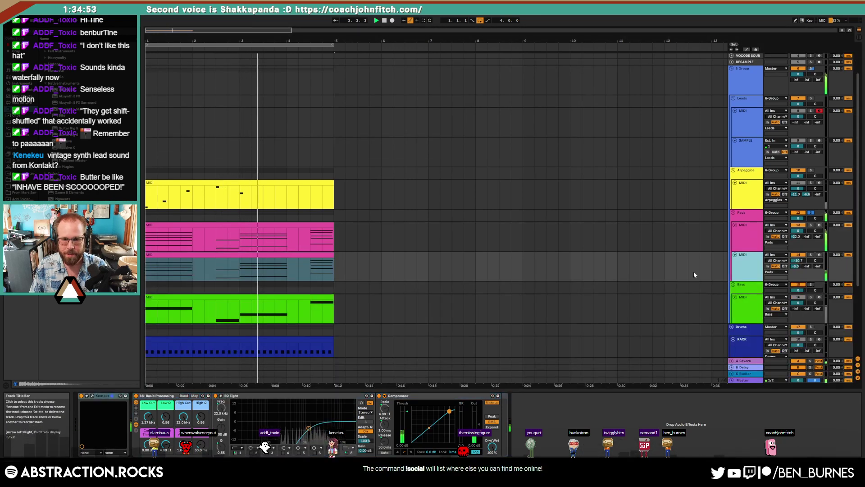
{"action": "left_click_drag", "start_coordinate": [148, 417], "coordinate": [148, 430]}
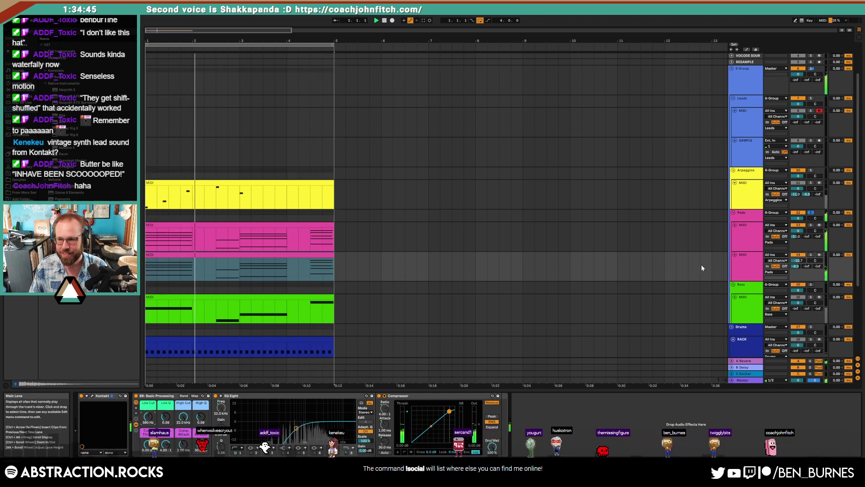
{"action": "key", "text": "space"}
Step: Collapse the EQ Eight display on the original pad track and remove the solo from the Pads group
{"action": "left_click", "coordinate": [746, 237]}
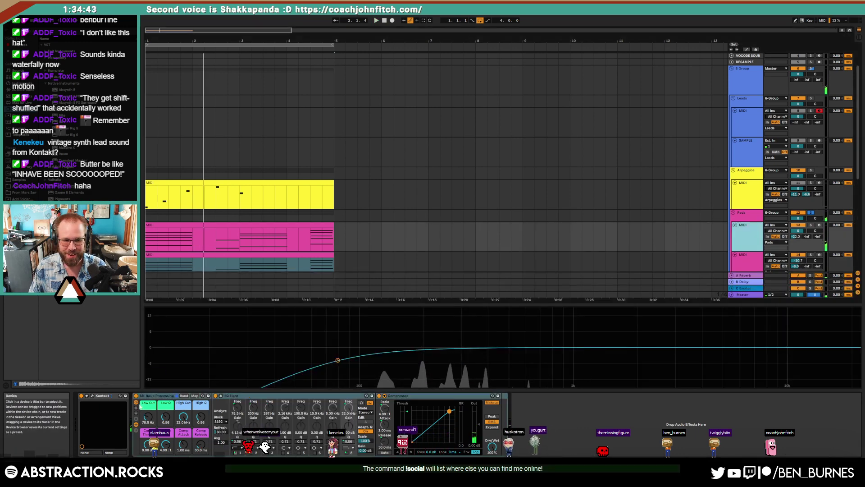
{"action": "left_click", "coordinate": [216, 396]}
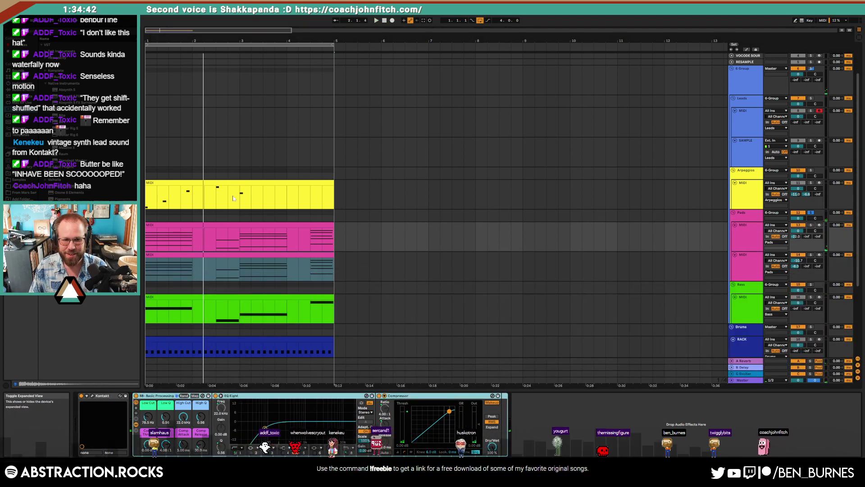
{"action": "left_click", "coordinate": [295, 184]}
{"action": "left_click", "coordinate": [811, 213]}
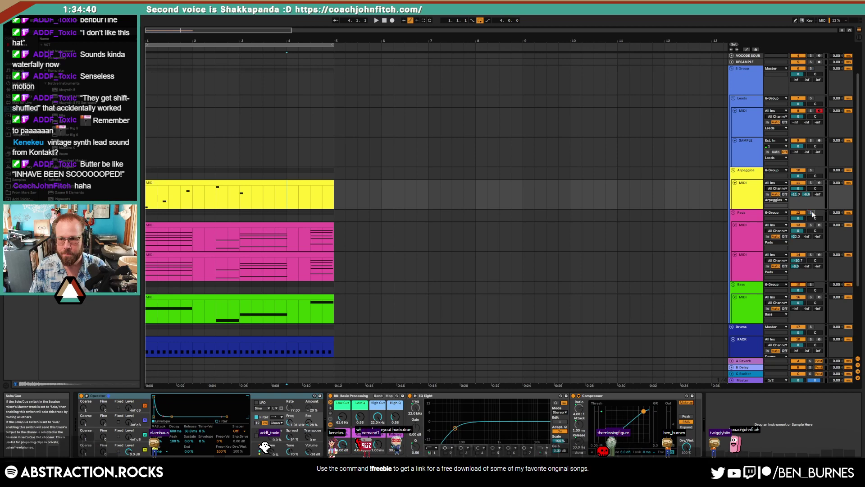
Step: Open the Kontakt instrument on the Leads MIDI track
{"action": "left_click", "coordinate": [266, 182]}
{"action": "scroll", "coordinate": [287, 236], "scroll_direction": "up", "scroll_amount": 2}
{"action": "left_click", "coordinate": [739, 162]}
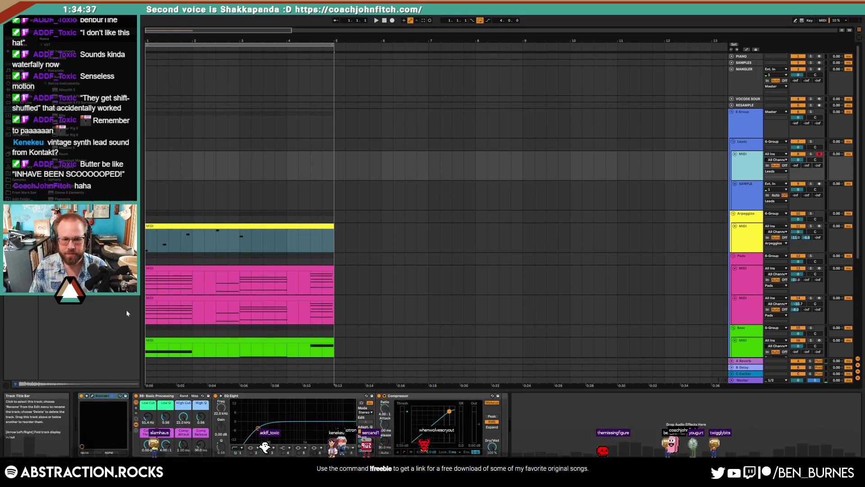
{"action": "left_click", "coordinate": [92, 397]}
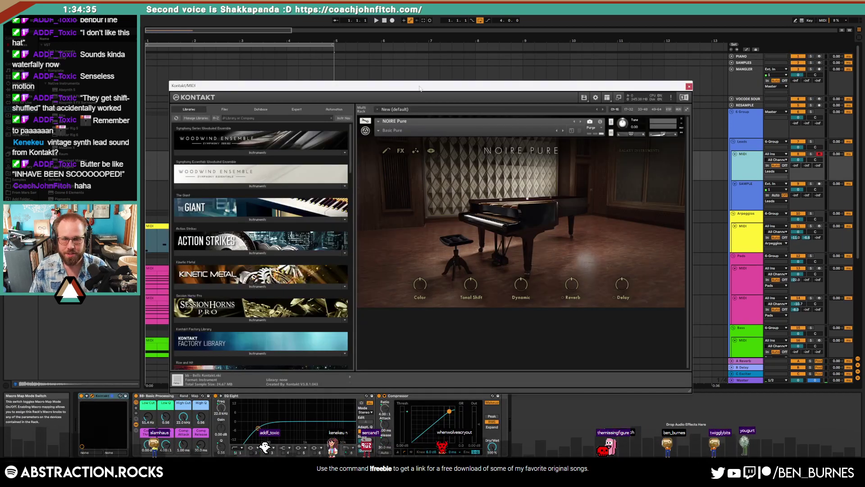
Step: Move the Kontakt window clear of the mixer controls and lower the volume of the Leads group's MIDI track
{"action": "left_click_drag", "start_coordinate": [419, 89], "coordinate": [506, 79]}
{"action": "left_click_drag", "start_coordinate": [798, 165], "coordinate": [799, 108]}
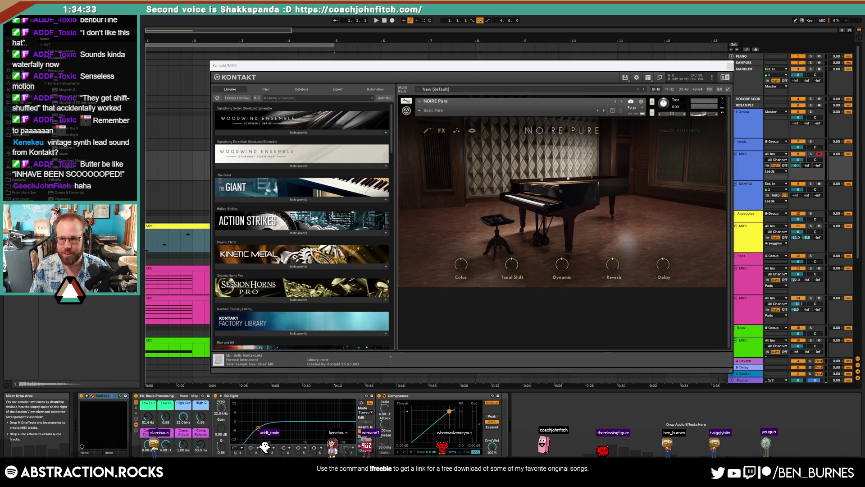
{"action": "left_click_drag", "start_coordinate": [796, 165], "coordinate": [797, 169]}
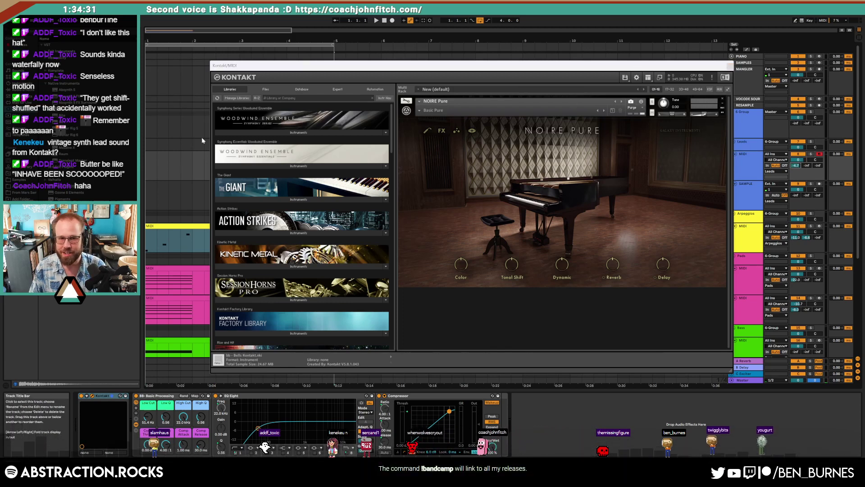
Step: Play the loop to check the lead level against the other tracks, and close the Kontakt window
{"action": "left_click", "coordinate": [149, 161]}
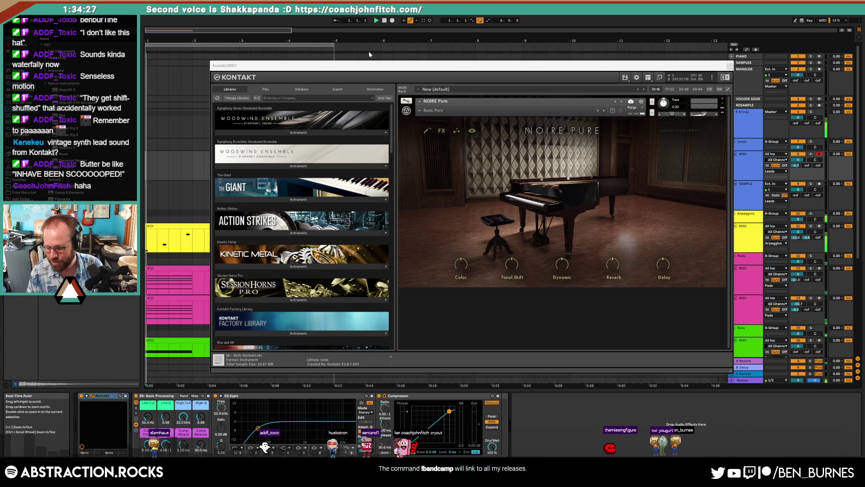
{"action": "key", "text": "space"}
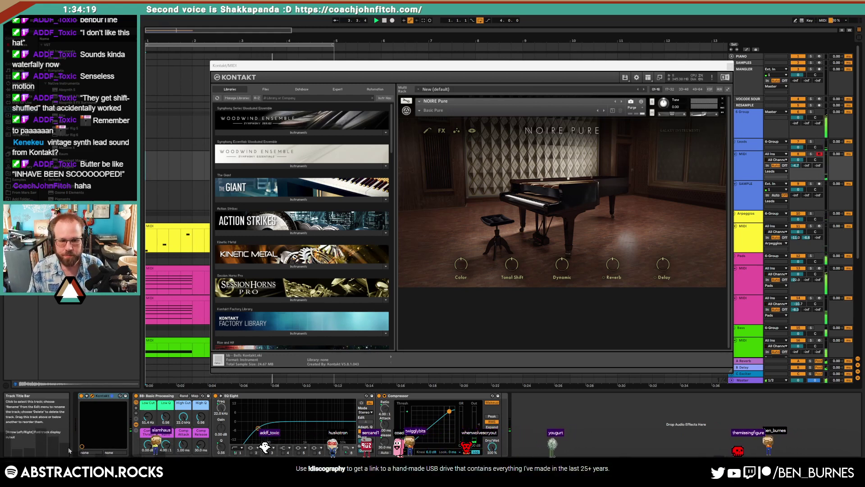
{"action": "key", "text": "space"}
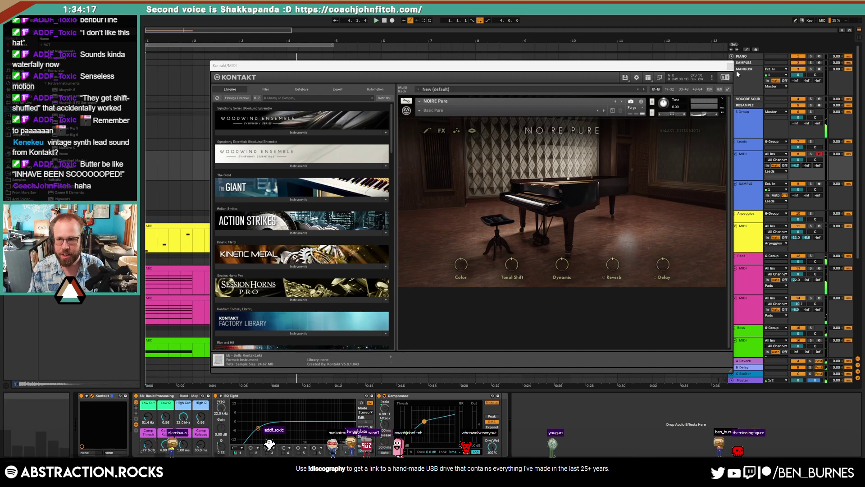
{"action": "left_click", "coordinate": [92, 396]}
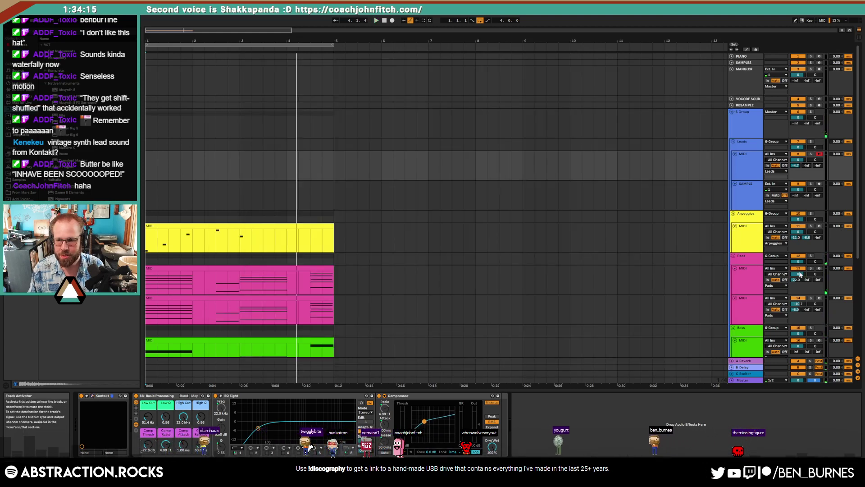
Step: Lower the Pads group's volume and adjust the lead MIDI track's Comp Thresh macro while the loop plays
{"action": "left_click_drag", "start_coordinate": [800, 262], "coordinate": [800, 283]}
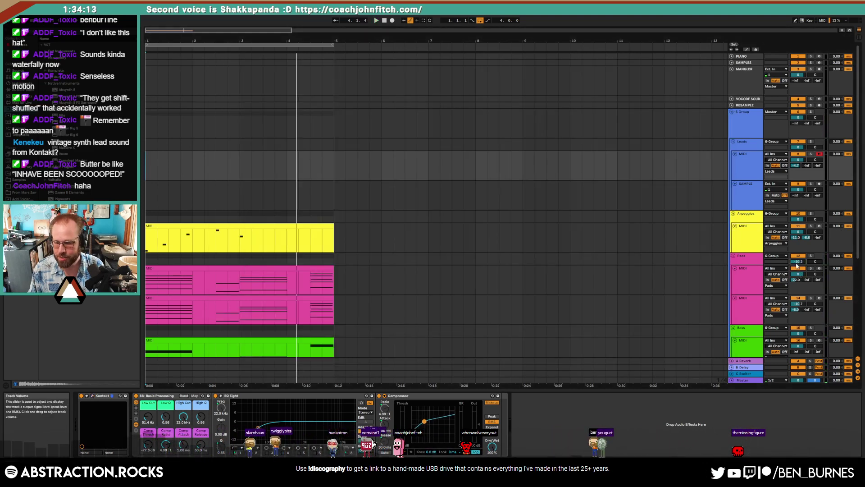
{"action": "key", "text": "space"}
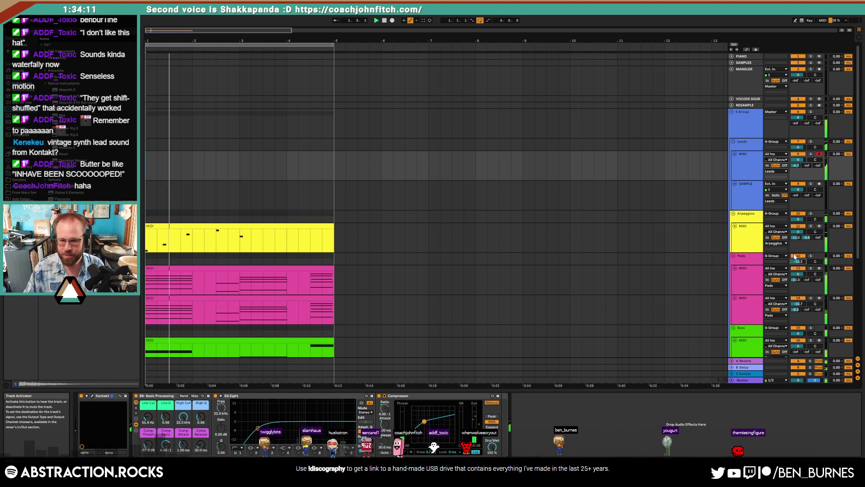
{"action": "left_click", "coordinate": [746, 168]}
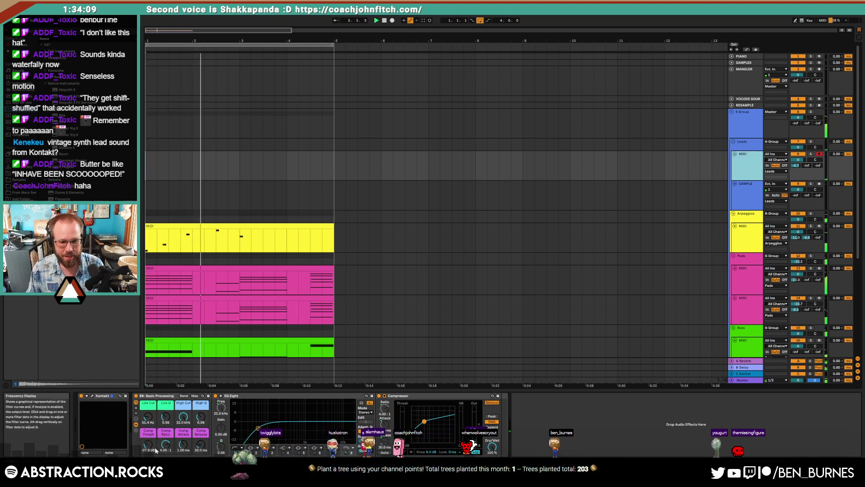
{"action": "left_click", "coordinate": [149, 435]}
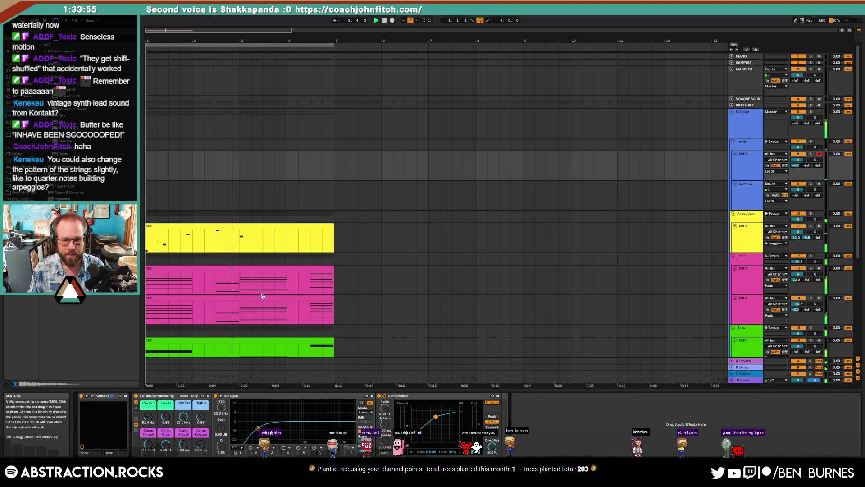
Step: Add an Arpeggiator device before Kontakt on the second MIDI track of the Pads group
{"action": "left_click", "coordinate": [262, 311]}
{"action": "left_click", "coordinate": [16, 90]}
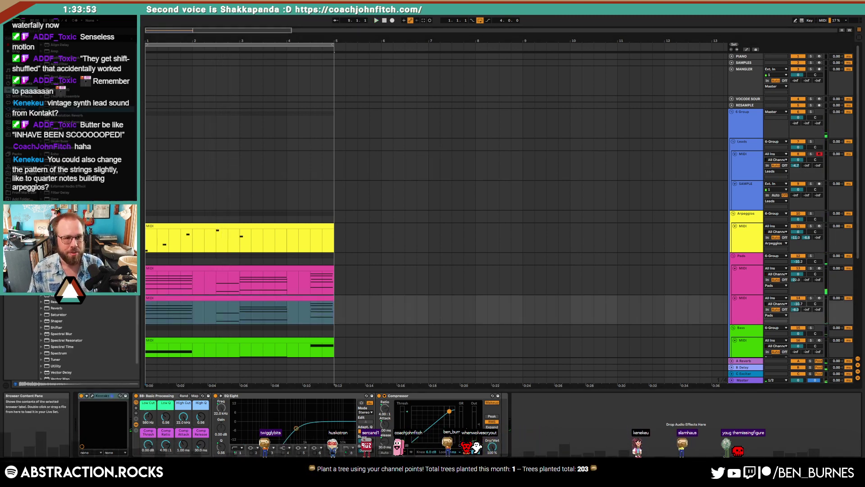
{"action": "left_click", "coordinate": [25, 108]}
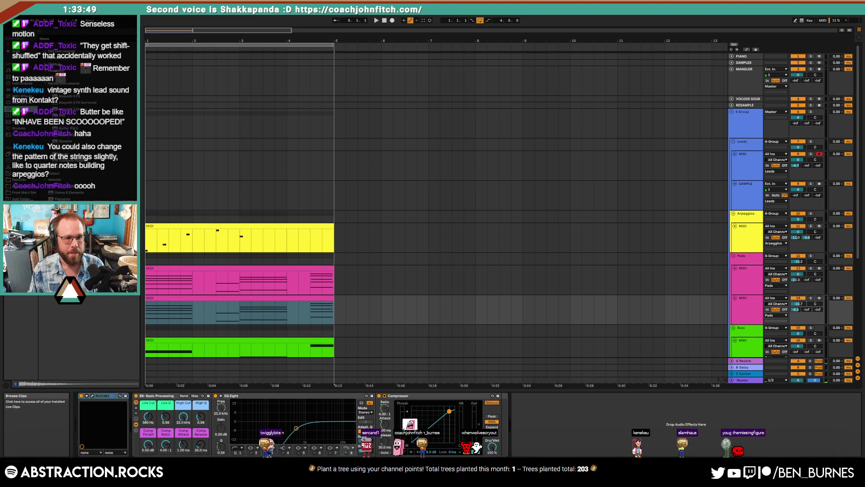
{"action": "left_click_drag", "start_coordinate": [72, 395], "coordinate": [79, 416]}
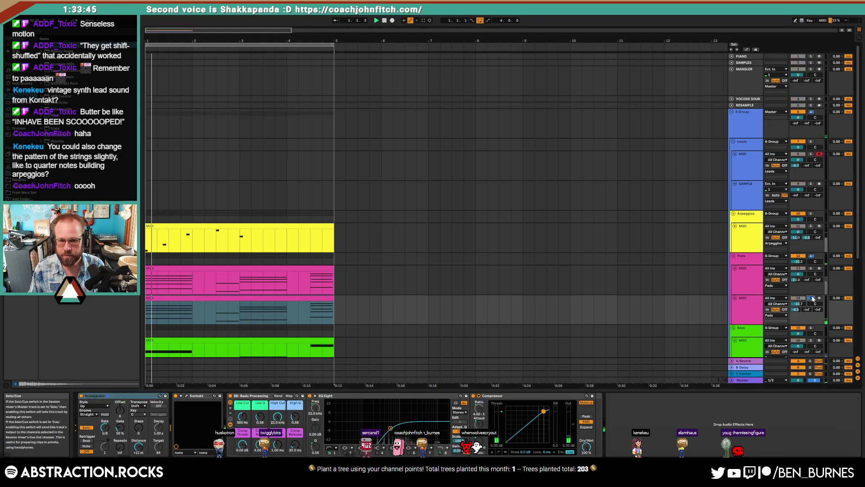
Step: Audition the soloed String Ensemble with its arpeggiator and lower the track's Low Cut macro
{"action": "left_click", "coordinate": [186, 396]}
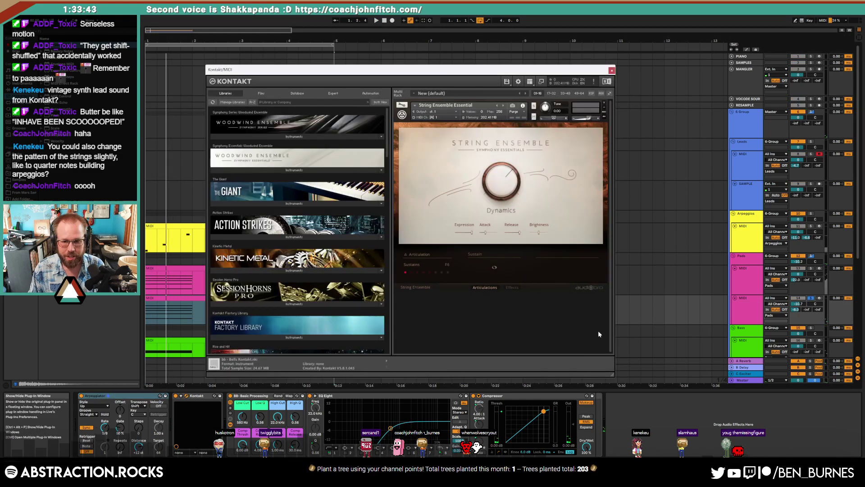
{"action": "key", "text": "space"}
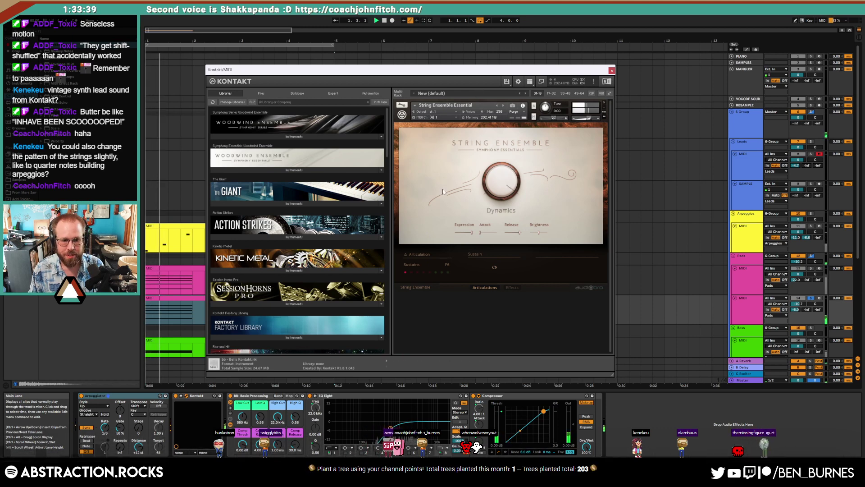
{"action": "left_click_drag", "start_coordinate": [243, 417], "coordinate": [242, 442]}
{"action": "key", "text": "space"}
{"action": "left_click", "coordinate": [612, 70]}
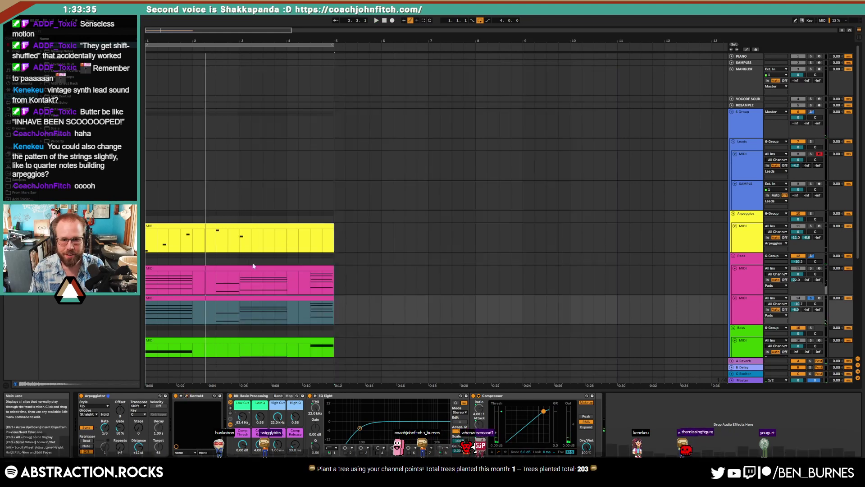
Step: Open the second Pads clip's notes and extend the first and third chords up to the notes that follow them
{"action": "double_click", "coordinate": [239, 313]}
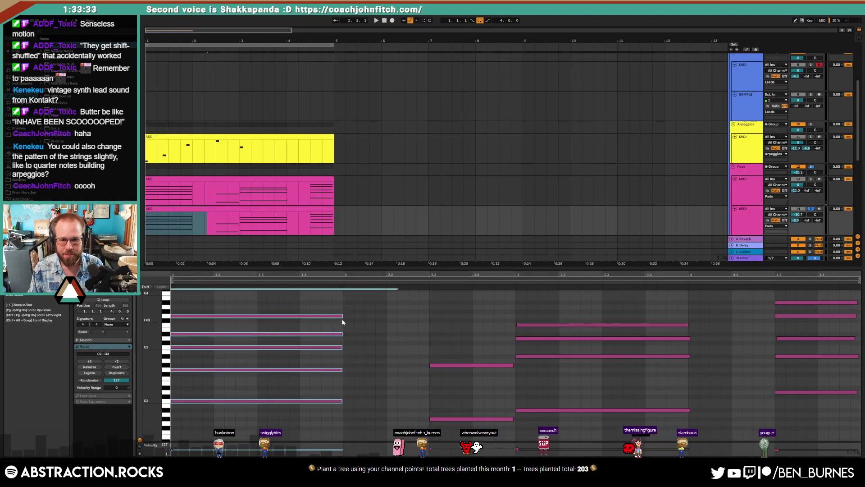
{"action": "left_click_drag", "start_coordinate": [342, 317], "coordinate": [430, 323]}
{"action": "key", "text": "space"}
{"action": "left_click_drag", "start_coordinate": [673, 312], "coordinate": [684, 420]}
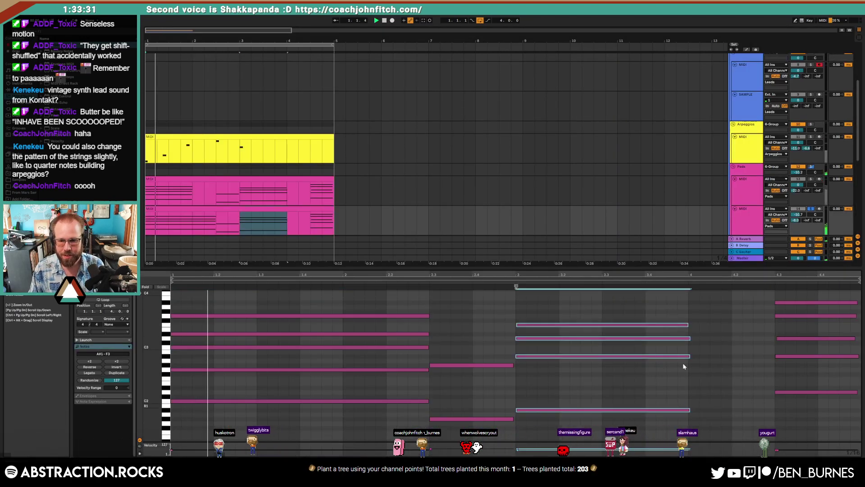
{"action": "left_click_drag", "start_coordinate": [685, 325], "coordinate": [778, 330]}
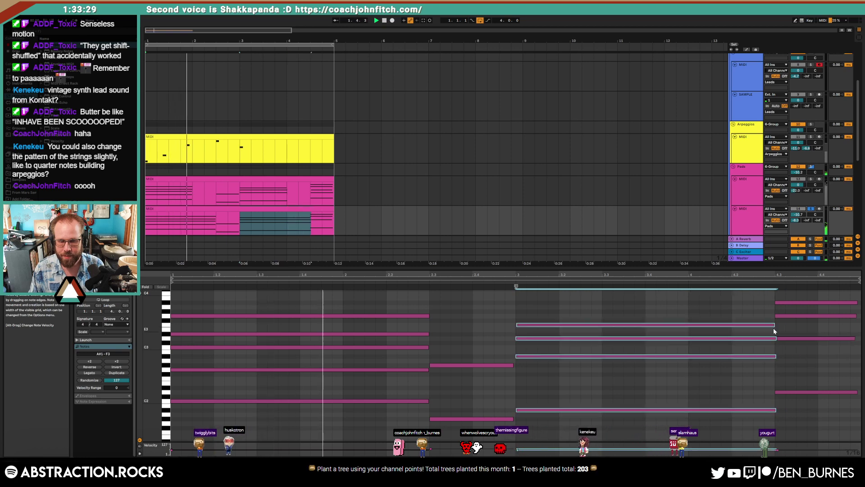
Step: Extend the first chord's C2 and G2 and the third chord's lowest note to the following notes, and delete the second chord's upper note
{"action": "key", "text": "shift+Tab"}
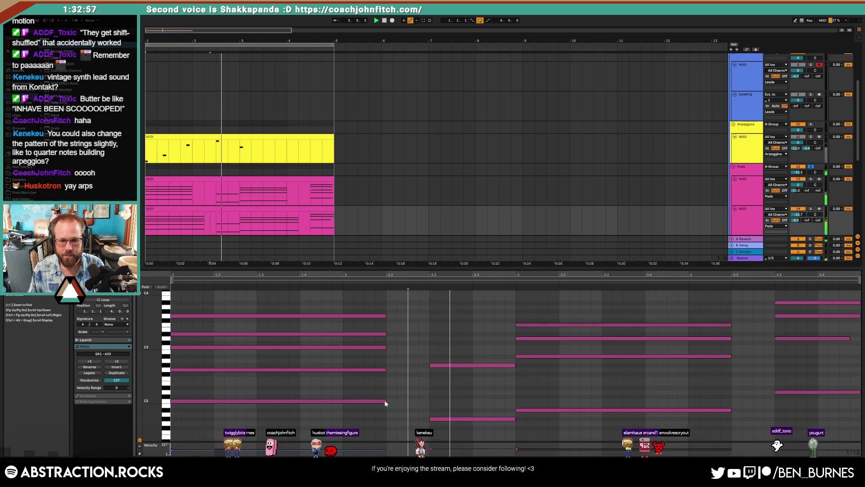
{"action": "left_click_drag", "start_coordinate": [386, 401], "coordinate": [461, 423]}
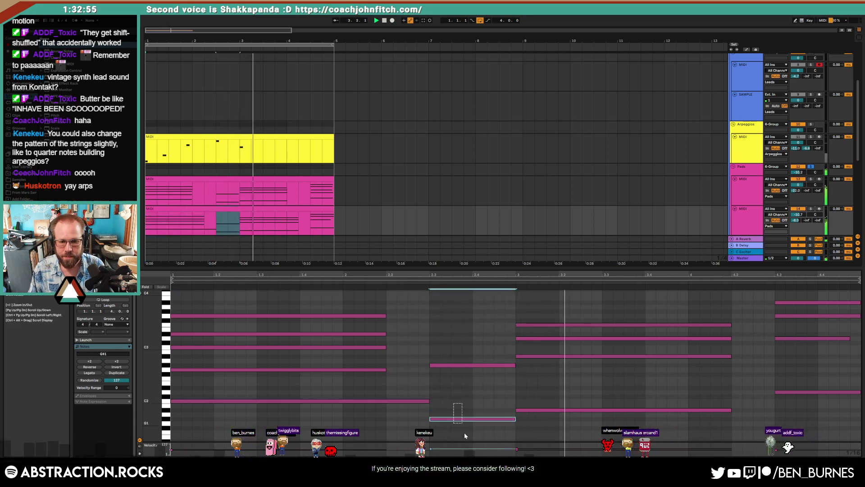
{"action": "left_click", "coordinate": [439, 375]}
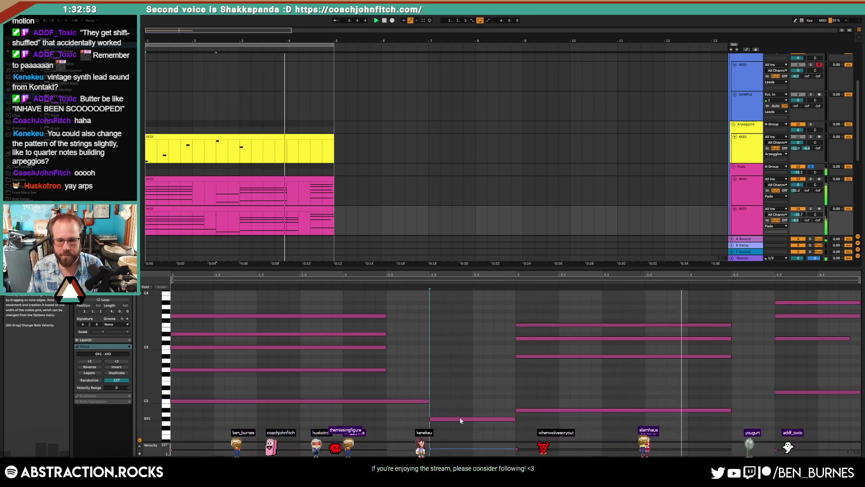
{"action": "left_click_drag", "start_coordinate": [729, 409], "coordinate": [775, 409]}
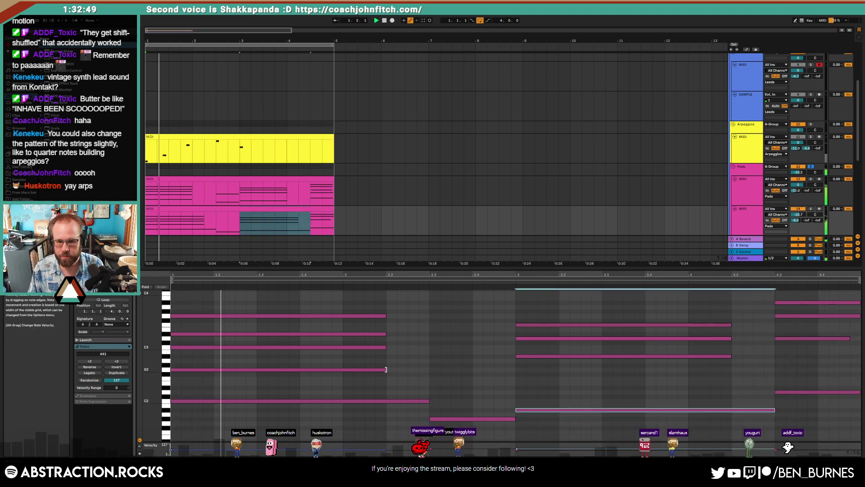
{"action": "left_click_drag", "start_coordinate": [386, 369], "coordinate": [429, 370]}
Step: Add a G2 note before the last chord, delete the second chord's remaining note and extend the last chord's D3 to the clip end
{"action": "mouse_move", "coordinate": [731, 356]}
{"action": "left_mouse_down"}
{"action": "mouse_move", "coordinate": [775, 355]}
{"action": "mouse_move", "coordinate": [729, 357]}
{"action": "mouse_move", "coordinate": [780, 370]}
{"action": "left_mouse_up"}
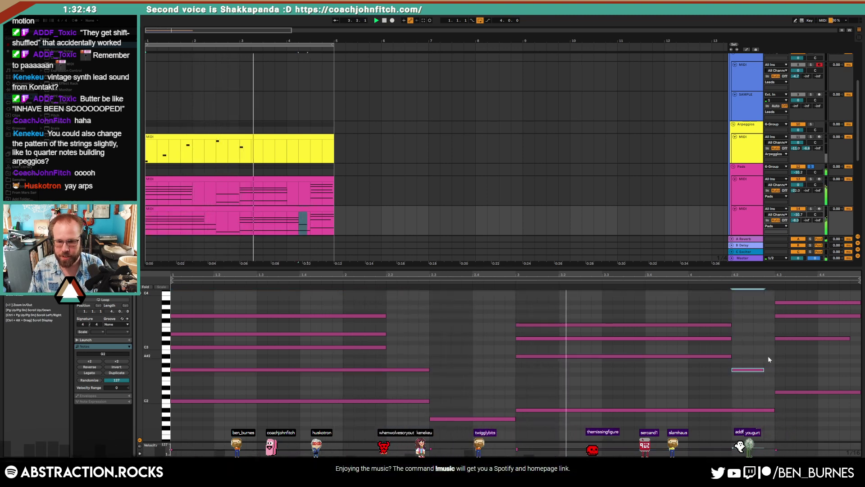
{"action": "key", "text": "Delete"}
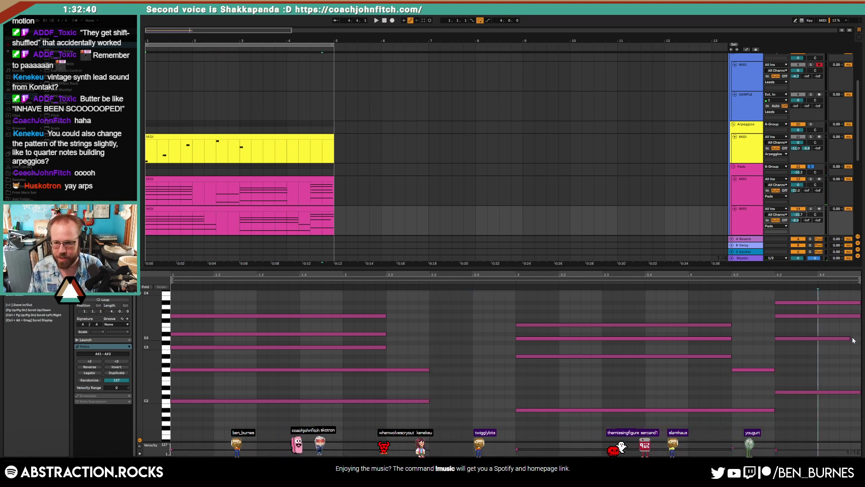
{"action": "left_click_drag", "start_coordinate": [850, 339], "coordinate": [856, 338]}
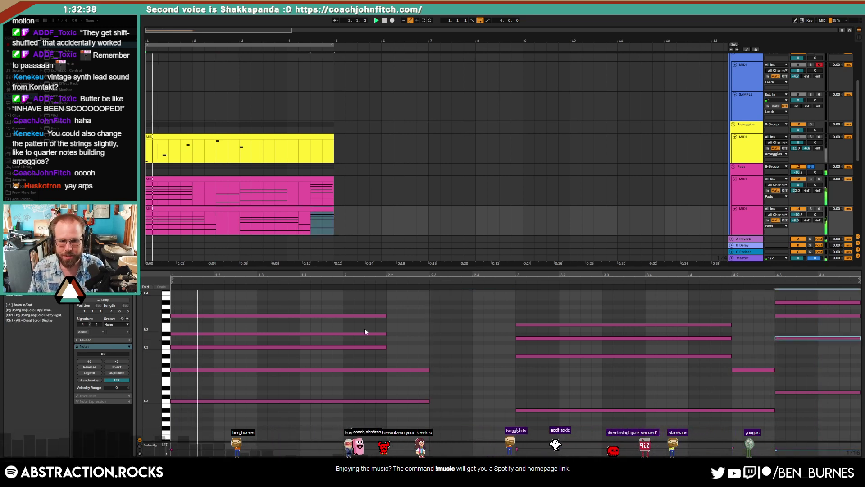
{"action": "left_click_drag", "start_coordinate": [359, 308], "coordinate": [360, 349]}
{"action": "left_click", "coordinate": [422, 322]}
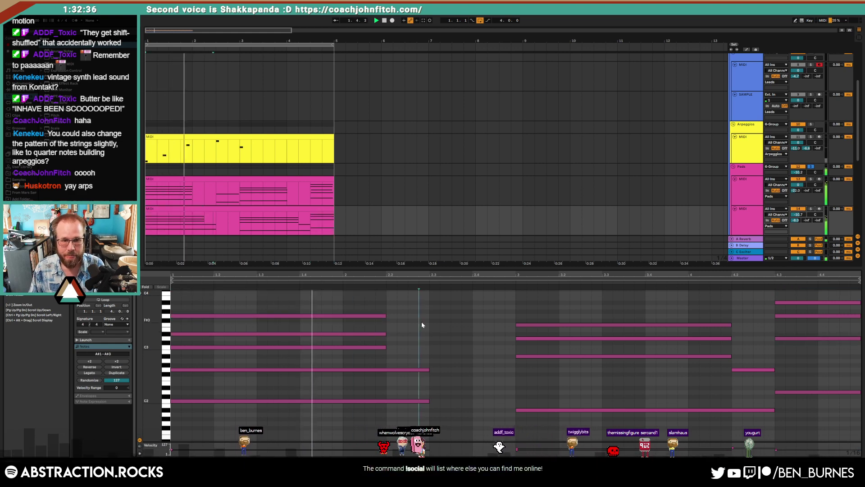
Step: Return to the device view, raise the second Pads MIDI track's volume and turn off the Pads group's solo
{"action": "key", "text": "shift+Tab"}
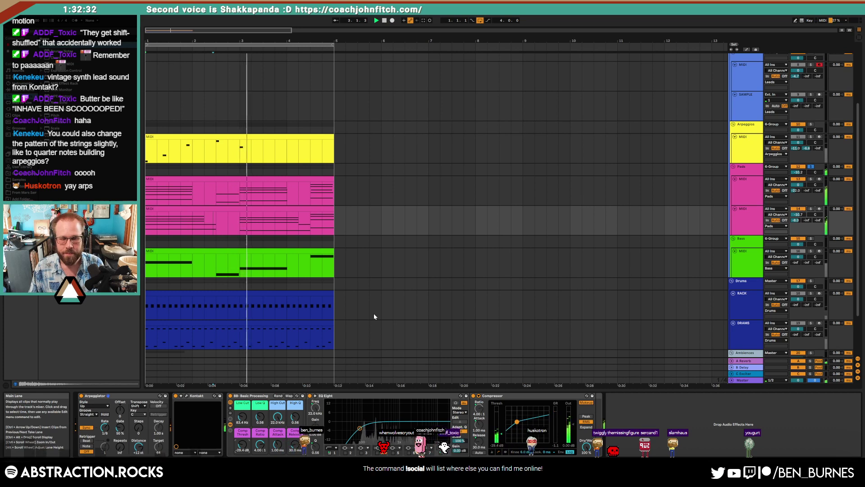
{"action": "left_click_drag", "start_coordinate": [799, 215], "coordinate": [799, 203]}
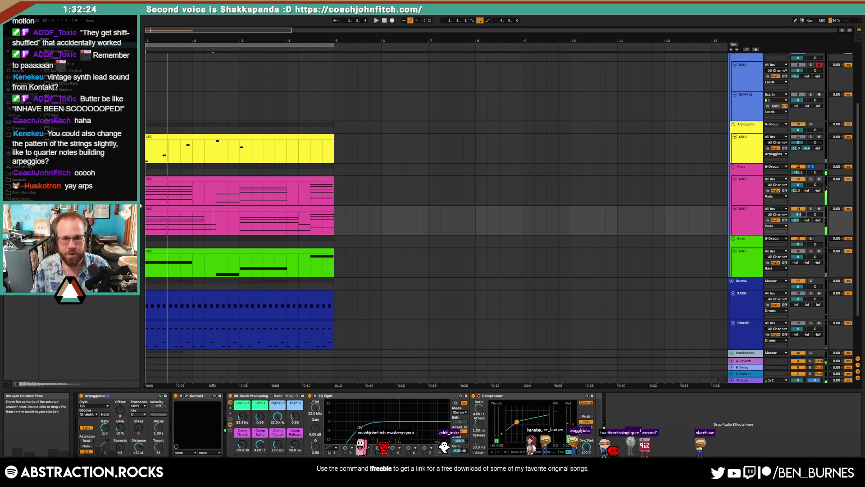
{"action": "key", "text": "space"}
{"action": "left_click", "coordinate": [186, 209]}
{"action": "left_click", "coordinate": [811, 167]}
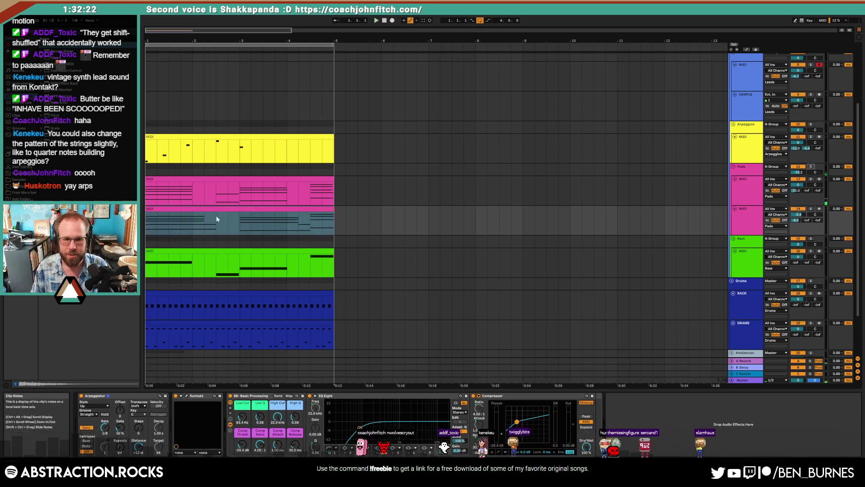
Step: Move the arpeggiated strings clip on the second Pads track to bar 9
{"action": "left_click", "coordinate": [197, 214]}
{"action": "key", "text": "Delete"}
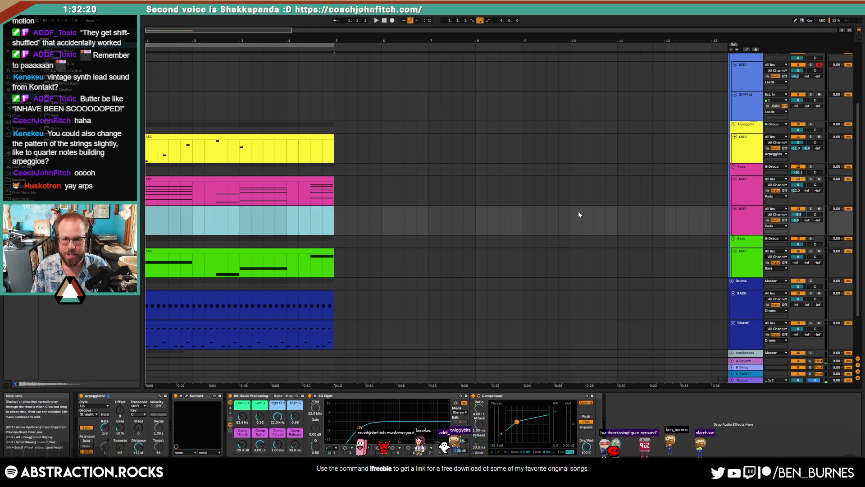
{"action": "left_click", "coordinate": [521, 211]}
{"action": "key", "text": "ctrl+v"}
Step: Play the loop from the start without the strings clip and open the DRAMS clip's notes
{"action": "left_click", "coordinate": [384, 22]}
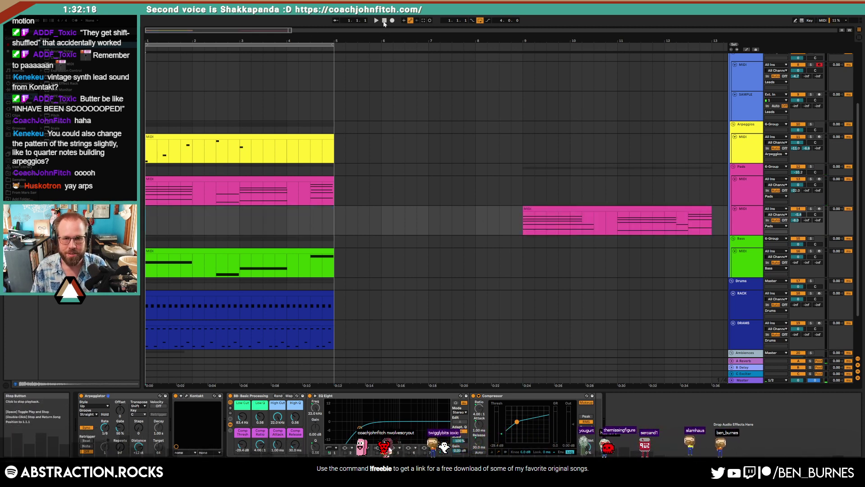
{"action": "key", "text": "space"}
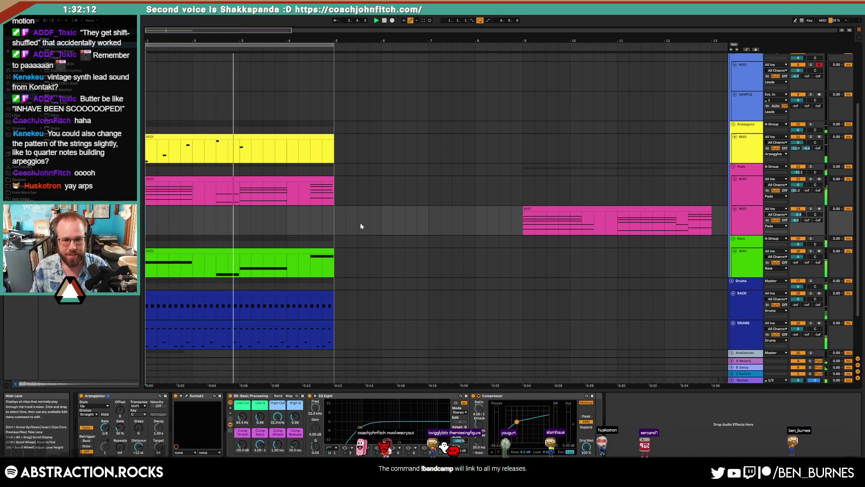
{"action": "scroll", "coordinate": [361, 227], "scroll_direction": "down", "scroll_amount": 5}
{"action": "left_click_drag", "start_coordinate": [163, 30], "coordinate": [162, 59]}
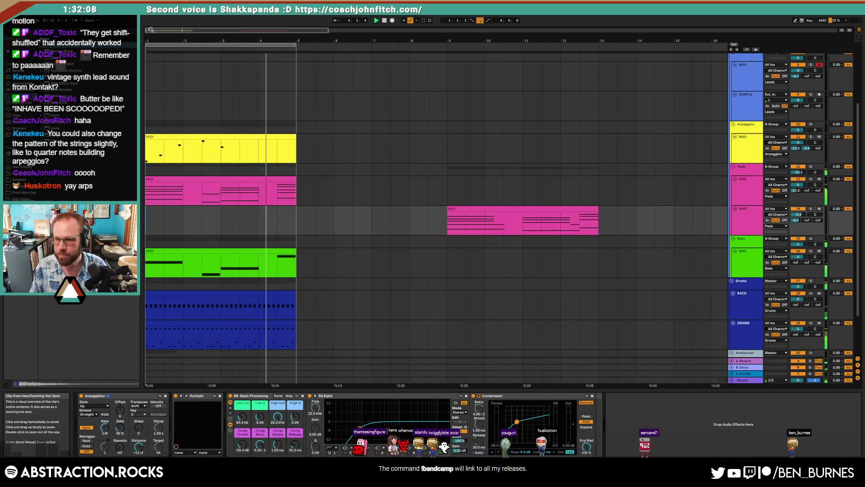
{"action": "double_click", "coordinate": [276, 320]}
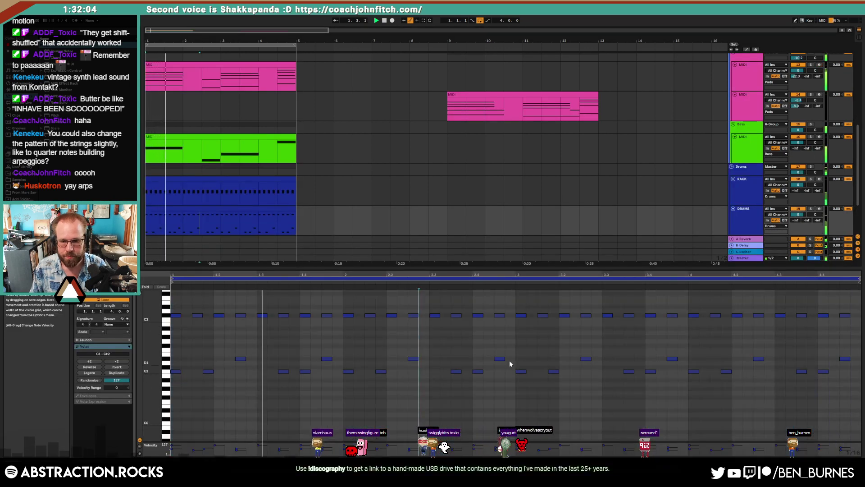
Step: Add a C1 note on the final sixteenth of the DRAMS clip
{"action": "double_click", "coordinate": [854, 373]}
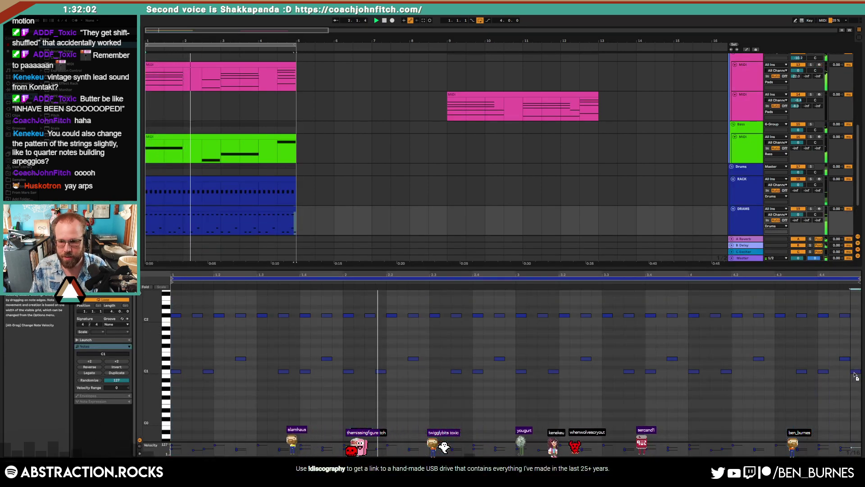
{"action": "left_click", "coordinate": [551, 417]}
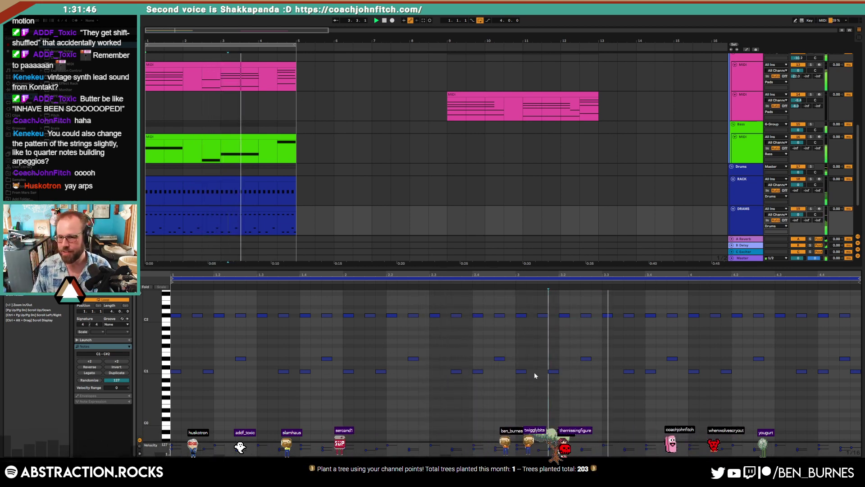
{"action": "left_click", "coordinate": [534, 343]}
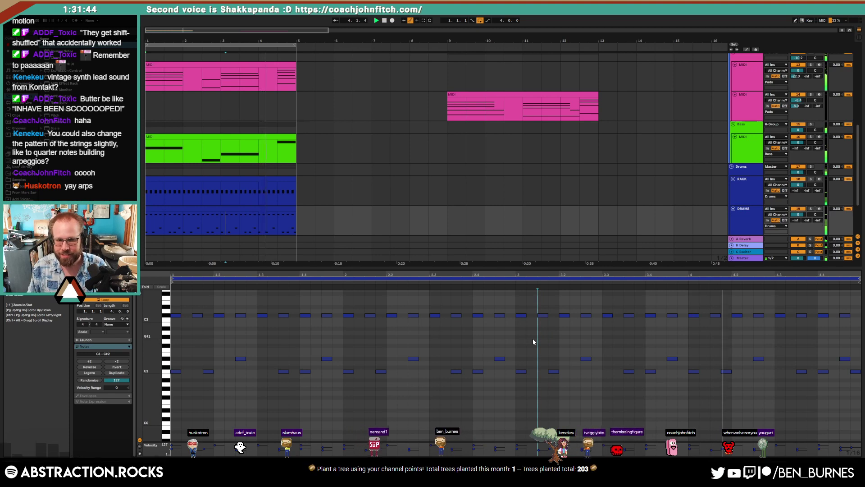
Step: Return to the device view, replay the loop from the start and show the Bass MIDI track's devices
{"action": "key", "text": "shift+Tab"}
{"action": "key", "text": "space"}
{"action": "left_click", "coordinate": [263, 266]}
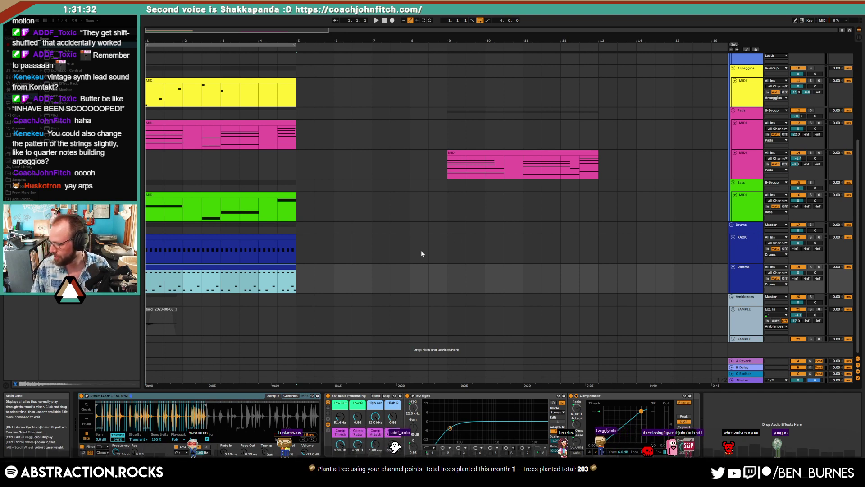
{"action": "left_click", "coordinate": [384, 22]}
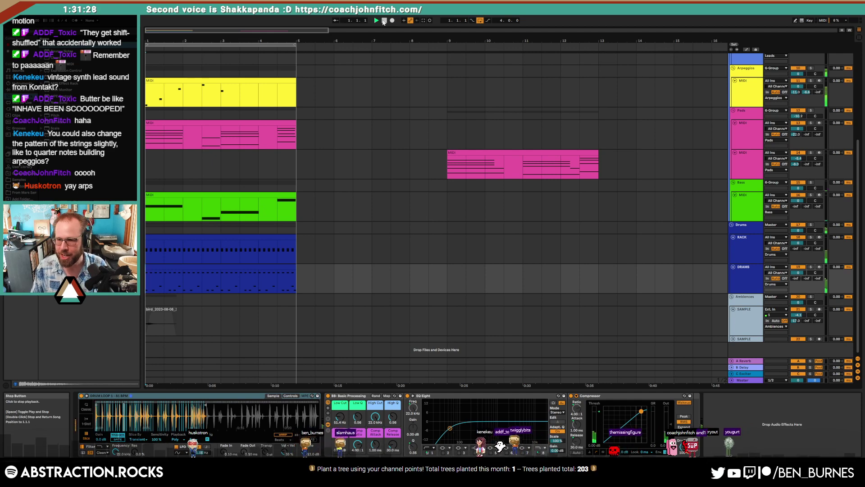
{"action": "left_click", "coordinate": [291, 196]}
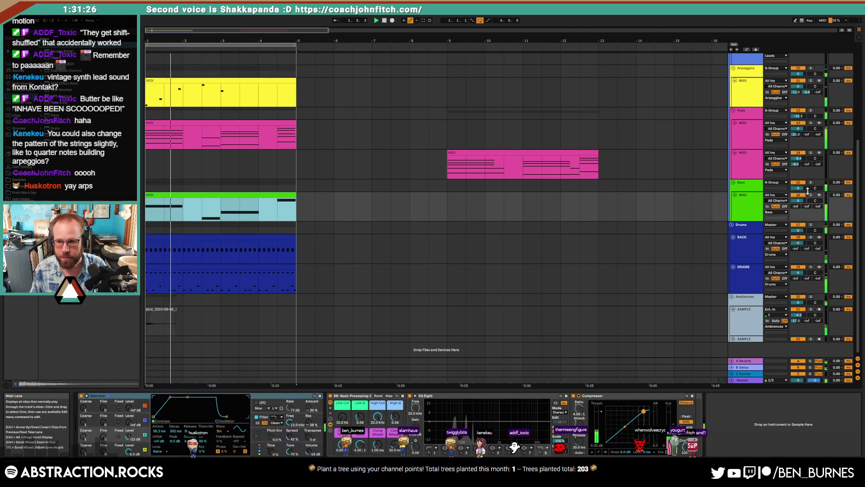
Step: Lengthen the Operator envelope's attack on the Arpeggios MIDI track to about 50 ms and lower that track's volume
{"action": "scroll", "coordinate": [507, 236], "scroll_direction": "up", "scroll_amount": 3}
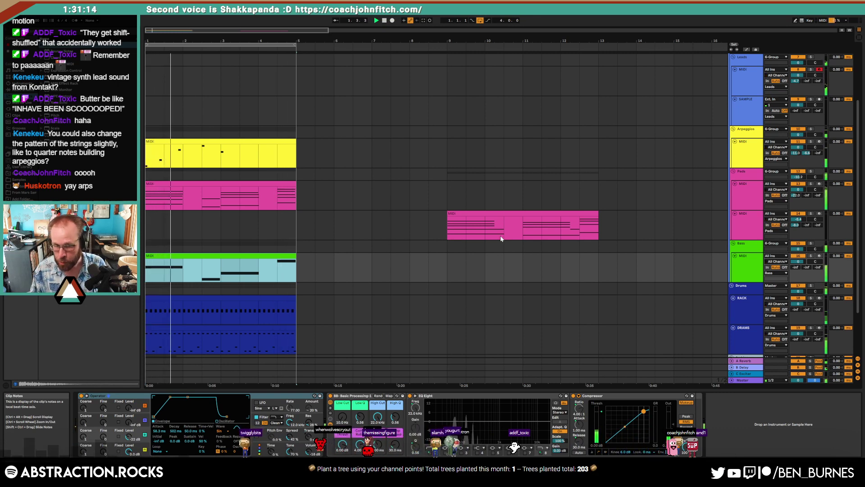
{"action": "left_click", "coordinate": [737, 152]}
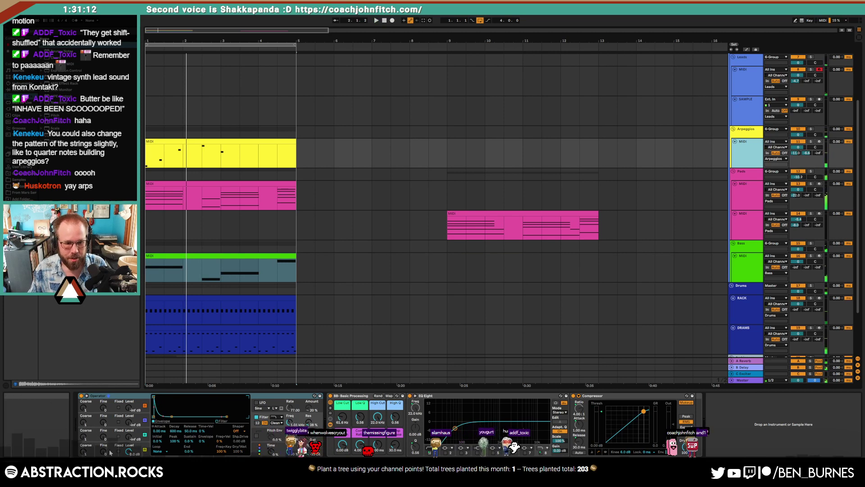
{"action": "left_click", "coordinate": [136, 421]}
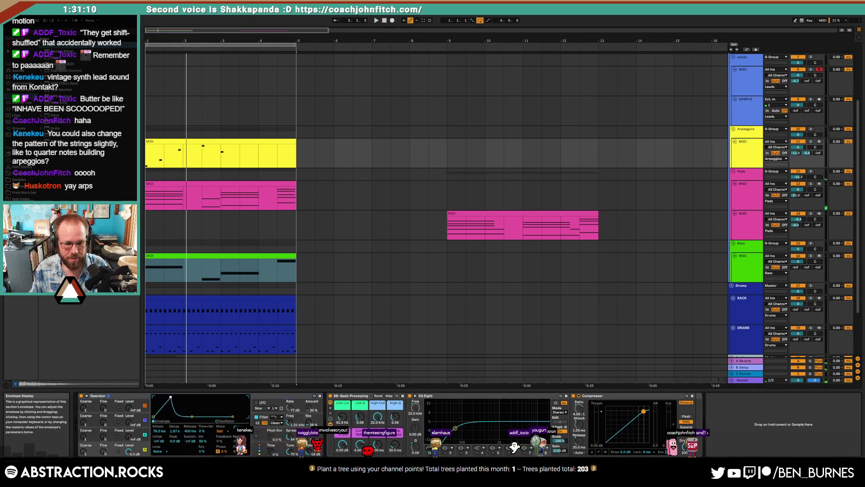
{"action": "left_click_drag", "start_coordinate": [172, 397], "coordinate": [166, 397]}
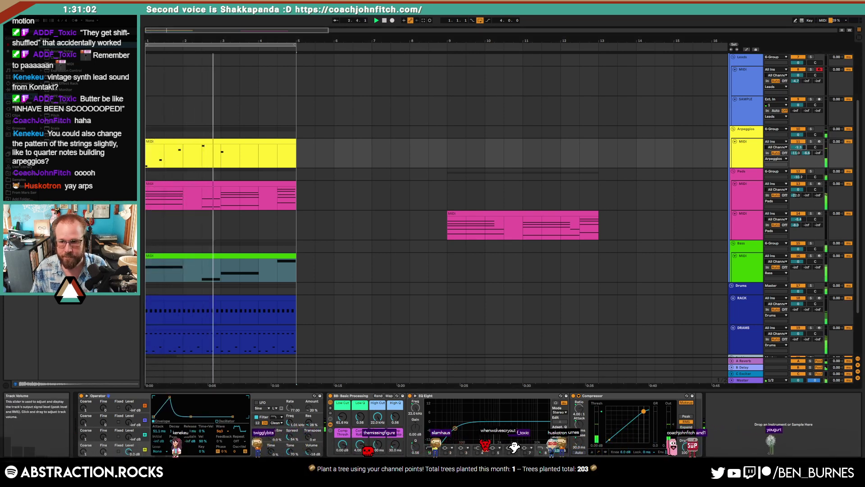
{"action": "left_click_drag", "start_coordinate": [798, 147], "coordinate": [798, 151]}
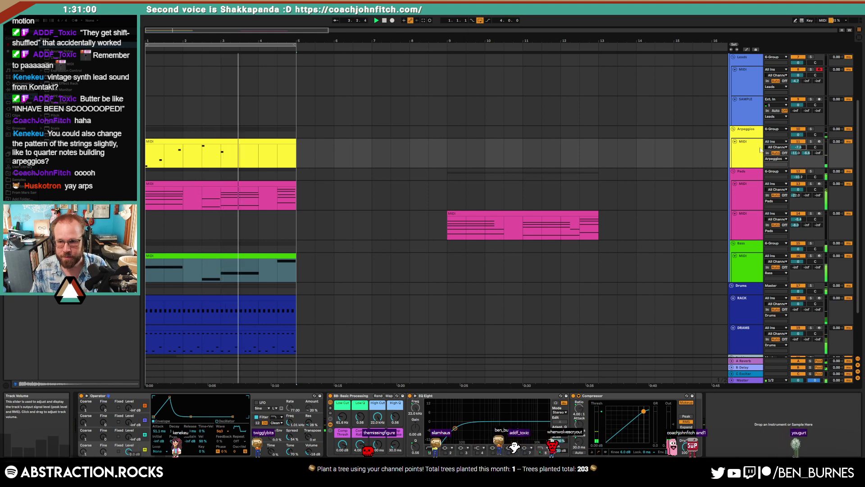
Step: Inspect the devices on the Arpeggios MIDI track and the B Delay return track
{"action": "left_click", "coordinate": [747, 158]}
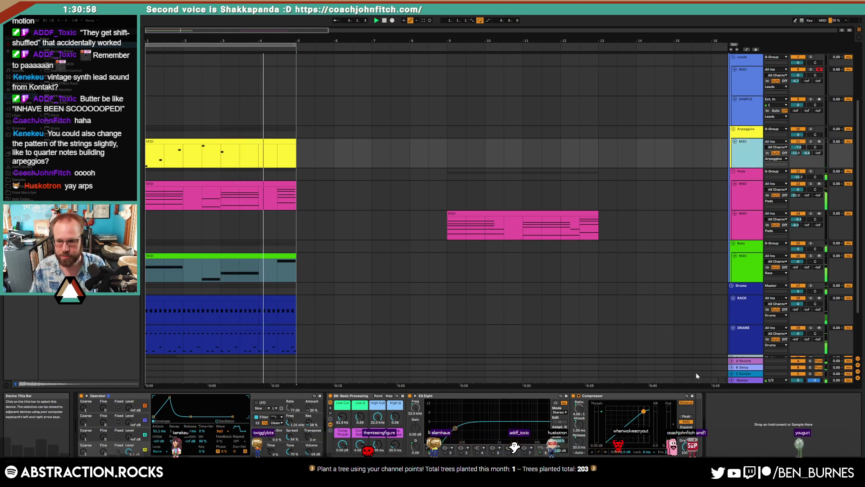
{"action": "left_click", "coordinate": [746, 368]}
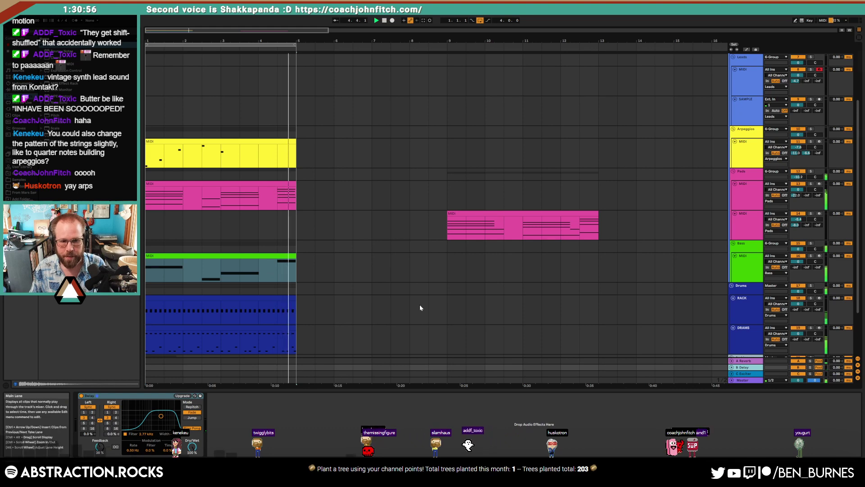
{"action": "key", "text": "shift+Tab"}
{"action": "key", "text": "shift+Tab"}
Step: In the DRAMS clip, add a C1 note on the second sixteenth of 2.3 and delete the C1 note at the clip's start
{"action": "left_click", "coordinate": [276, 327]}
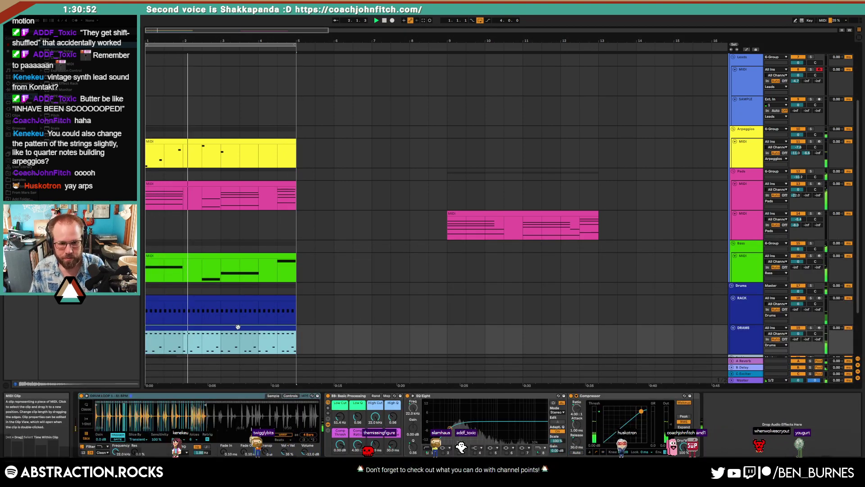
{"action": "key", "text": "shift+Tab"}
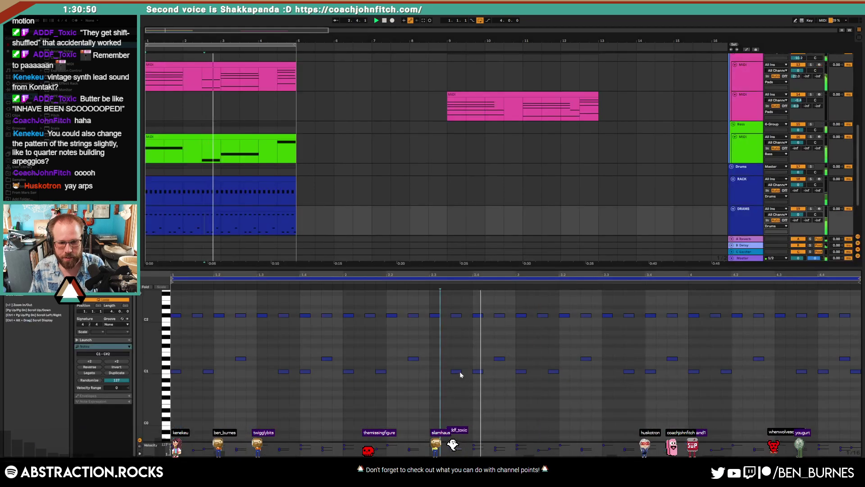
{"action": "double_click", "coordinate": [443, 372]}
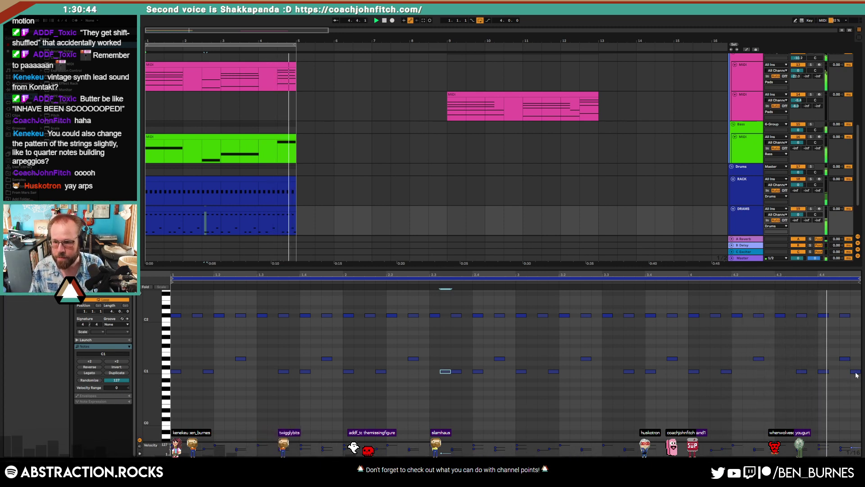
{"action": "left_click_drag", "start_coordinate": [853, 371], "coordinate": [853, 390]}
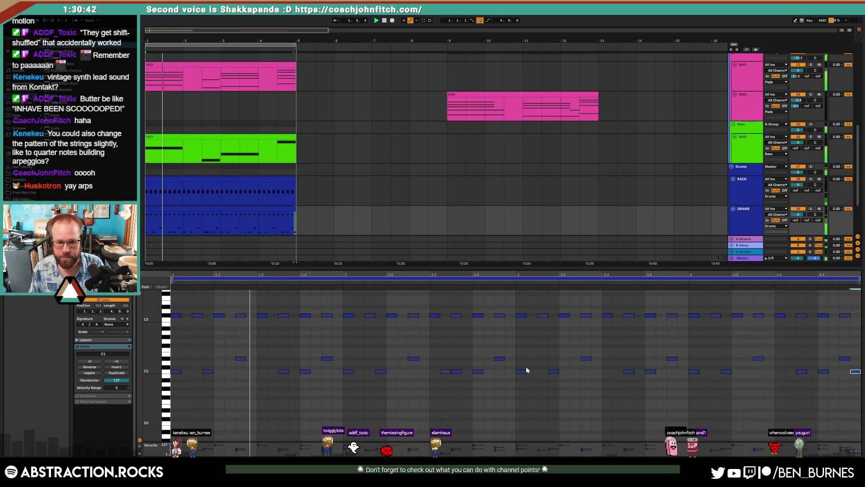
{"action": "left_click", "coordinate": [176, 372]}
{"action": "key", "text": "Delete"}
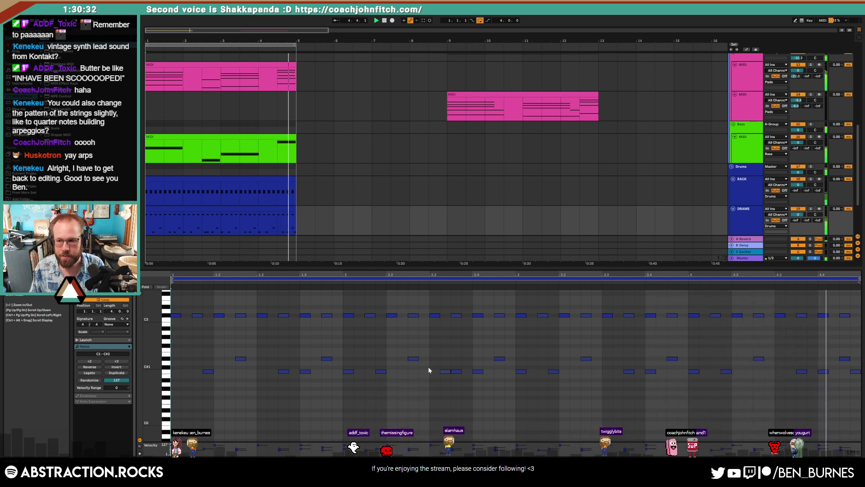
{"action": "left_click", "coordinate": [853, 371]}
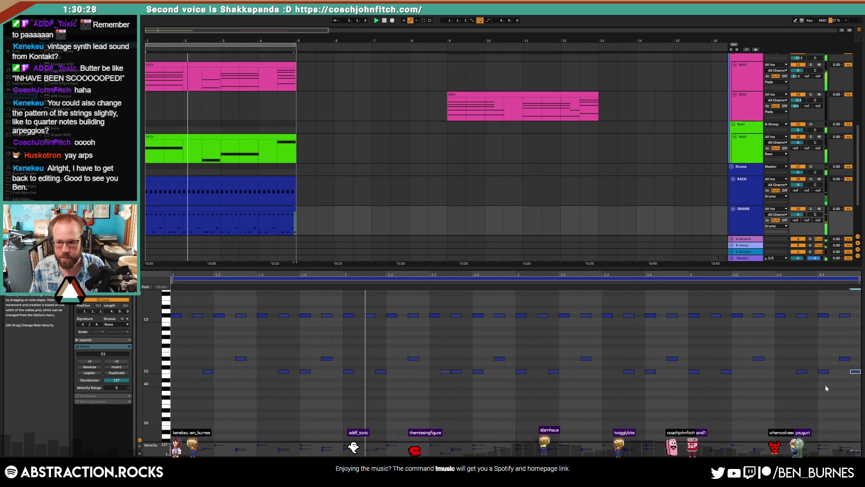
Step: Record a trial chord take over the loop on the Leads MIDI track, stop playback and delete the take
{"action": "key", "text": "shift+Tab"}
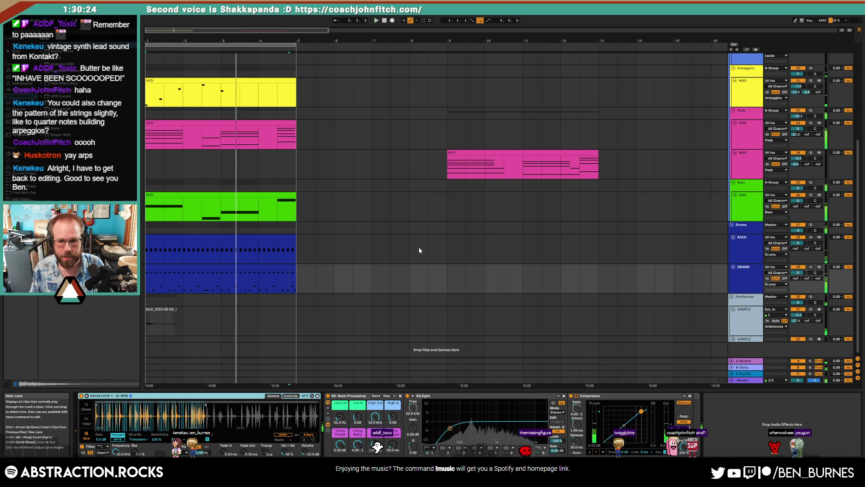
{"action": "scroll", "coordinate": [424, 280], "scroll_direction": "up", "scroll_amount": 5}
{"action": "left_click", "coordinate": [741, 127]}
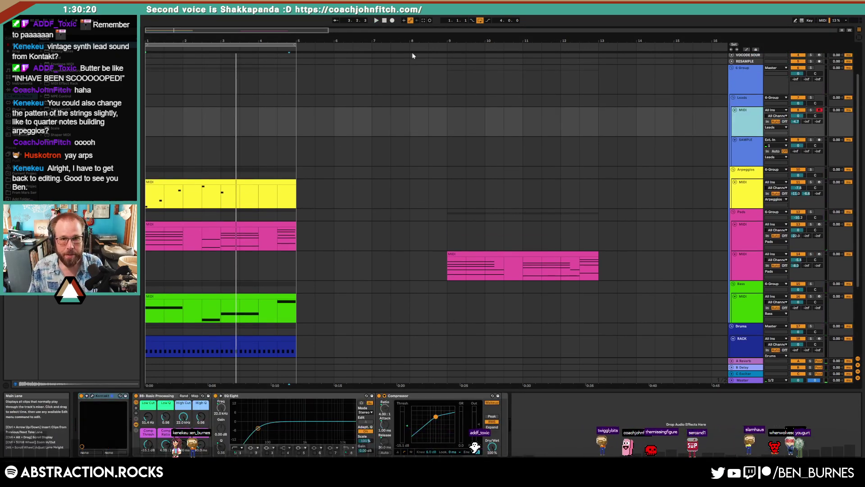
{"action": "left_click", "coordinate": [391, 21]}
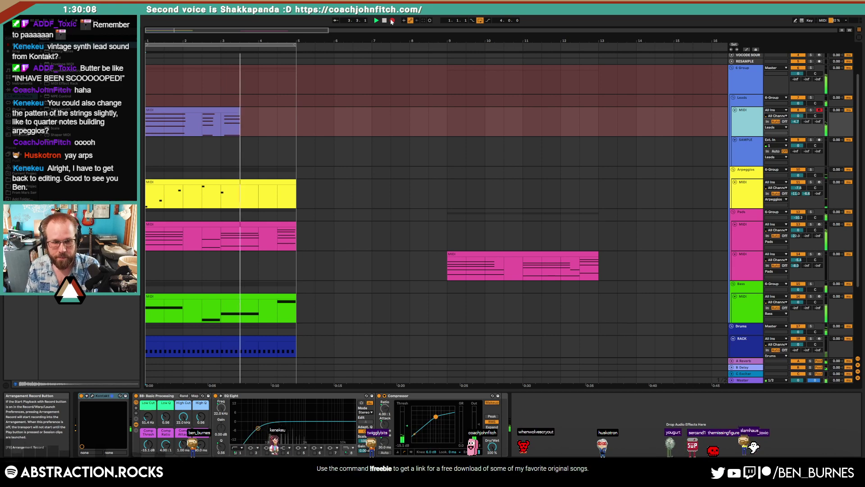
{"action": "key", "text": "space"}
{"action": "left_click_drag", "start_coordinate": [295, 122], "coordinate": [140, 128]}
{"action": "key", "text": "Delete"}
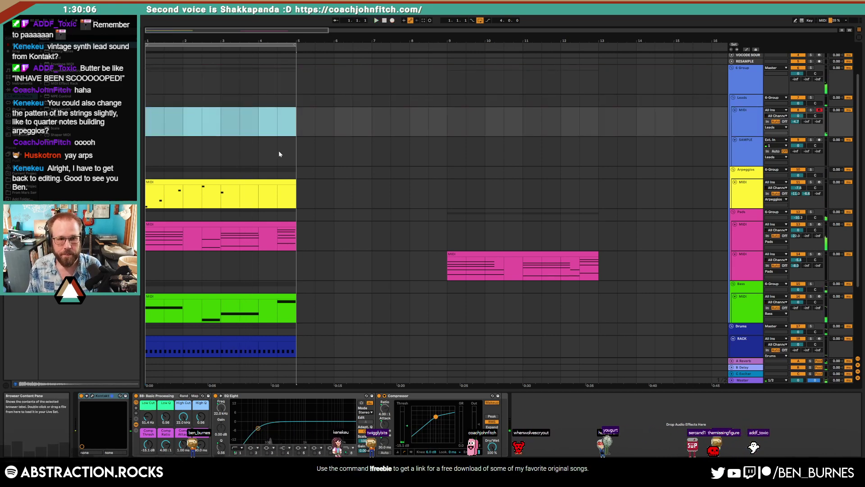
Step: Move the arpeggiated strings clip on the second Pads track from bar 9 to bar 13
{"action": "left_click", "coordinate": [275, 194]}
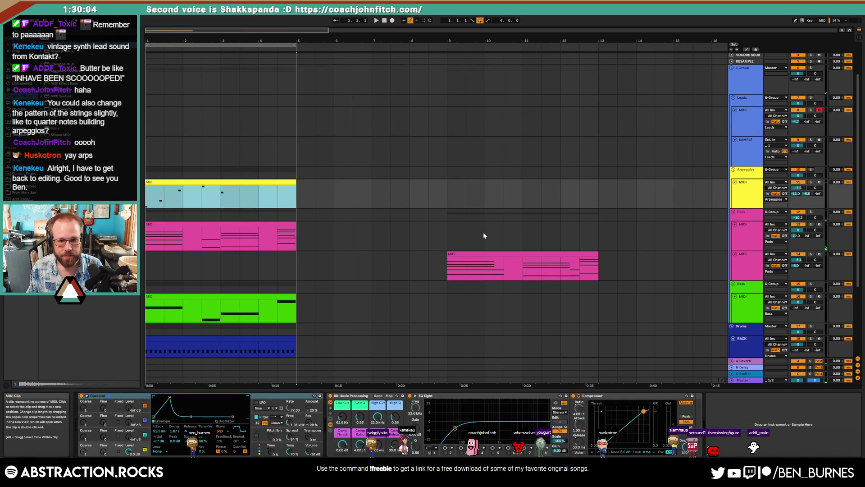
{"action": "left_click_drag", "start_coordinate": [490, 258], "coordinate": [642, 261]}
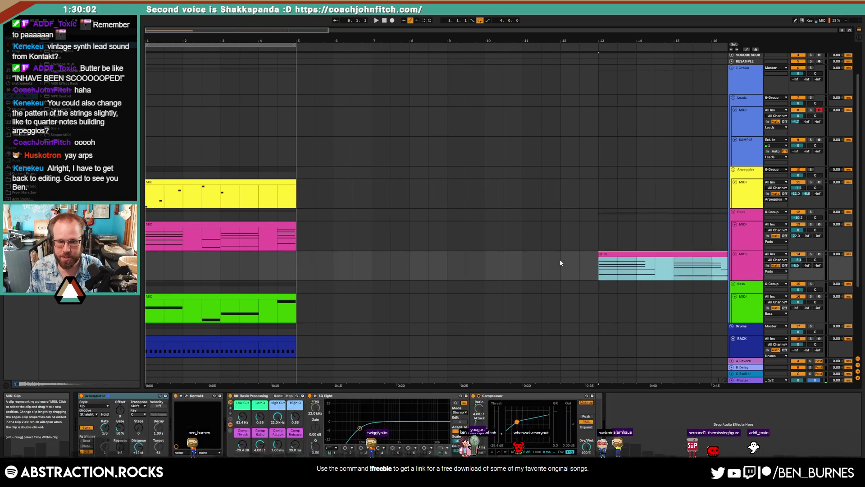
{"action": "scroll", "coordinate": [559, 263], "scroll_direction": "down", "scroll_amount": 2}
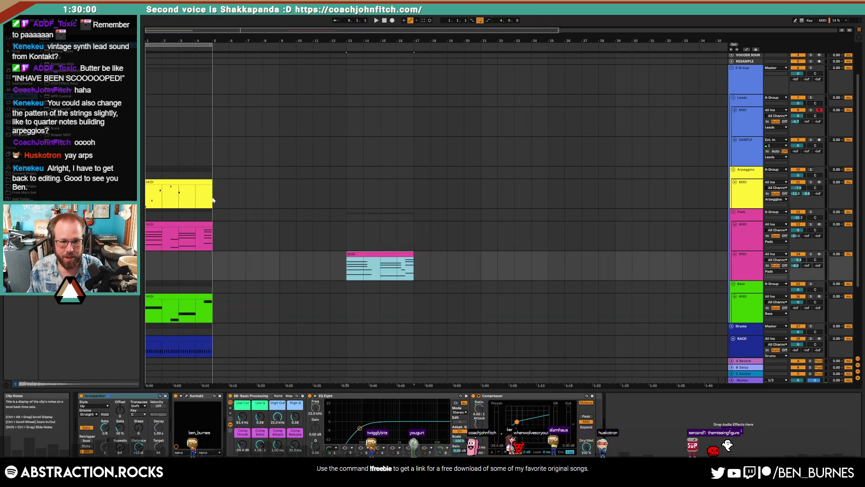
Step: Duplicate the time of the first four bars three times so the loop fills bars 1 to 16
{"action": "left_click_drag", "start_coordinate": [213, 200], "coordinate": [148, 199]}
{"action": "key", "text": "ctrl+shift+d"}
{"action": "key", "text": "ctrl+shift+d"}
{"action": "key", "text": "ctrl+shift+d"}
{"action": "left_click", "coordinate": [380, 265]}
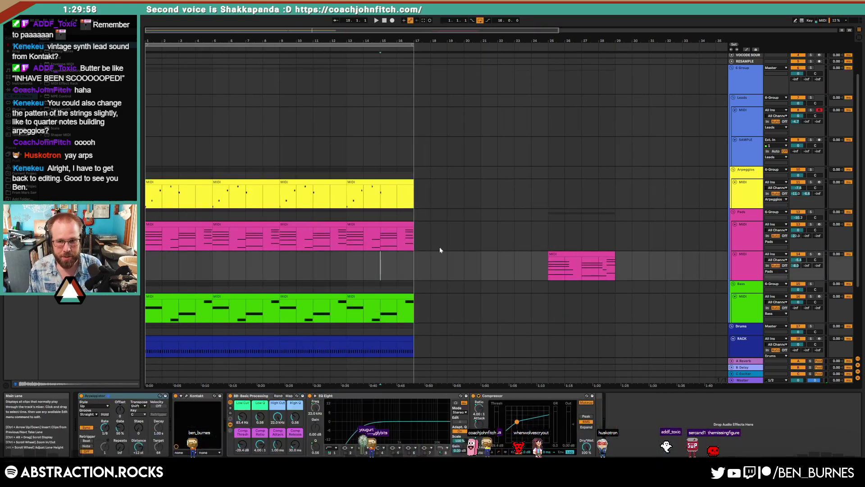
Step: Open Kontakt on the Leads MIDI track and load the Analog Dreams 2.0 instrument
{"action": "left_click", "coordinate": [754, 118]}
{"action": "left_click", "coordinate": [93, 396]}
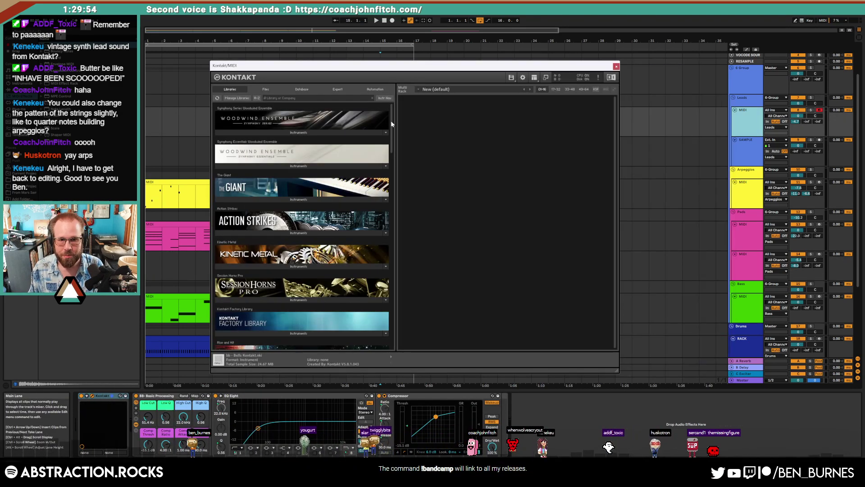
{"action": "left_click_drag", "start_coordinate": [391, 124], "coordinate": [387, 319]}
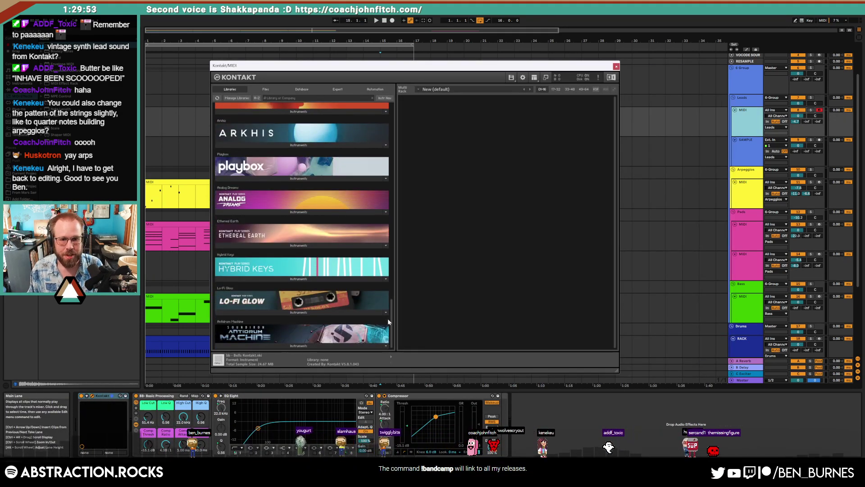
{"action": "left_click", "coordinate": [287, 210]}
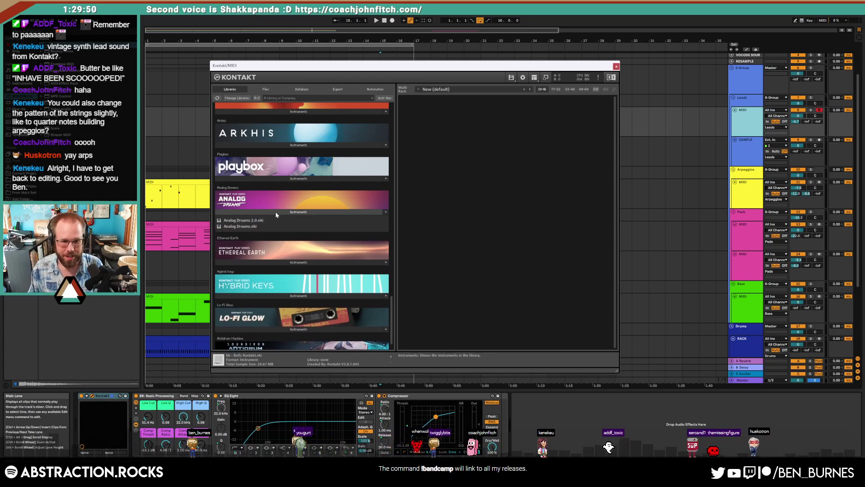
{"action": "double_click", "coordinate": [254, 221]}
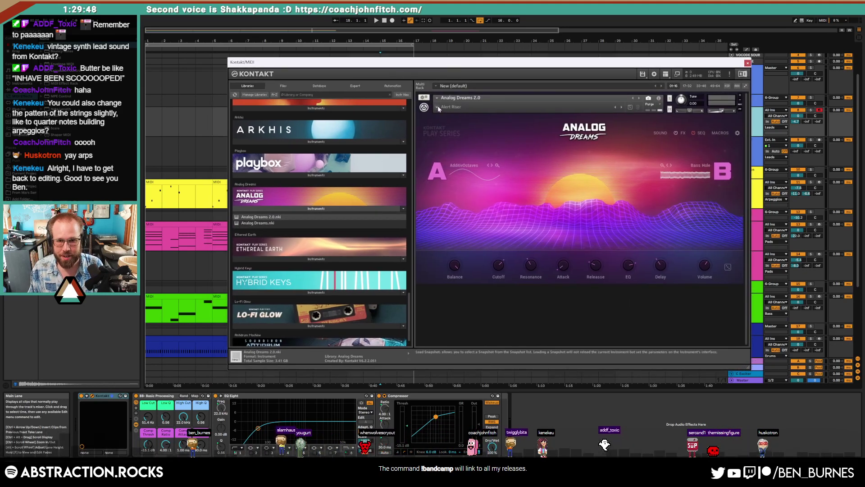
Step: Audition Analog Dreams Pads snapshots through to Texturizer and reset the Leads track's Comp Thresh macro to its default
{"action": "left_click", "coordinate": [438, 108]}
{"action": "mouse_move", "coordinate": [455, 137]}
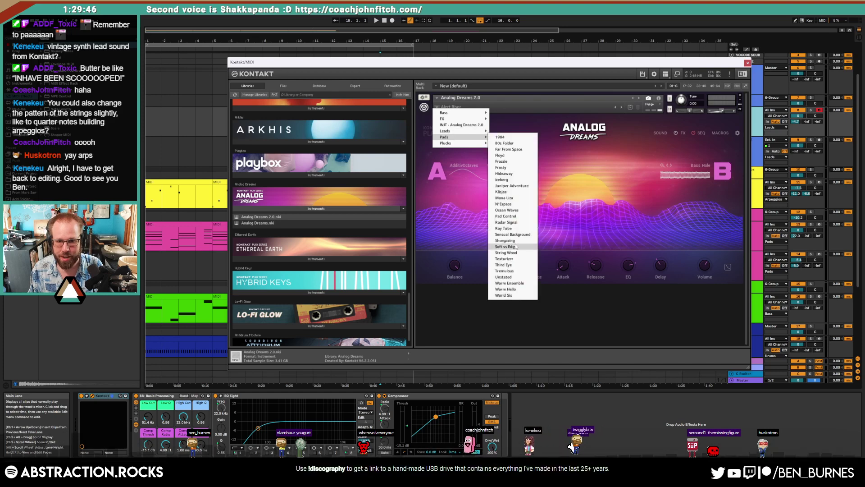
{"action": "left_click", "coordinate": [622, 107]}
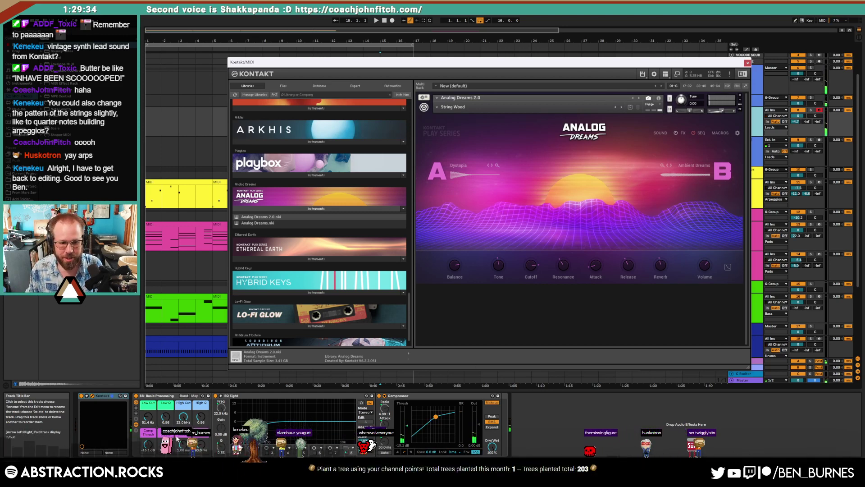
{"action": "double_click", "coordinate": [153, 446]}
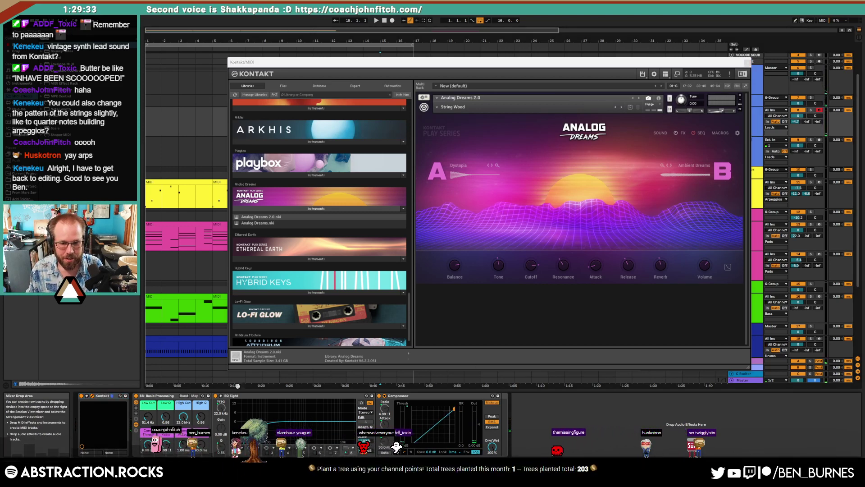
{"action": "left_click", "coordinate": [621, 107]}
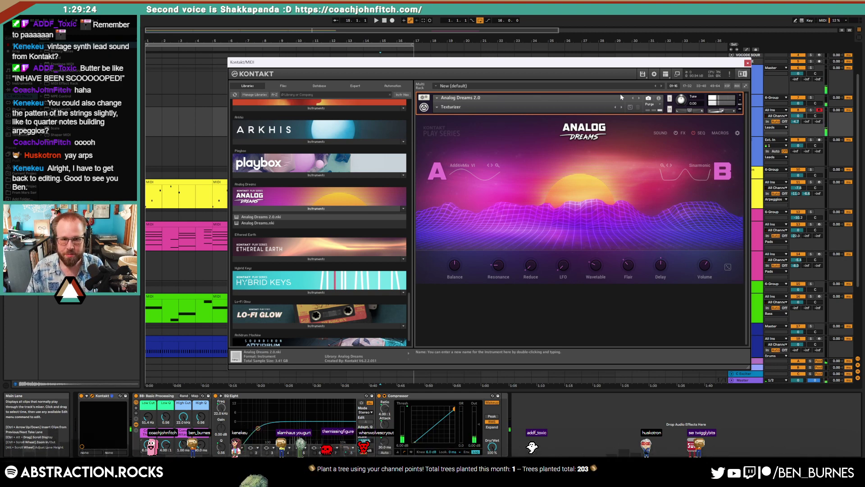
Step: Record a lead melody with the Texturizer sound on the Leads MIDI track across bars 1 to 16
{"action": "left_click", "coordinate": [393, 20]}
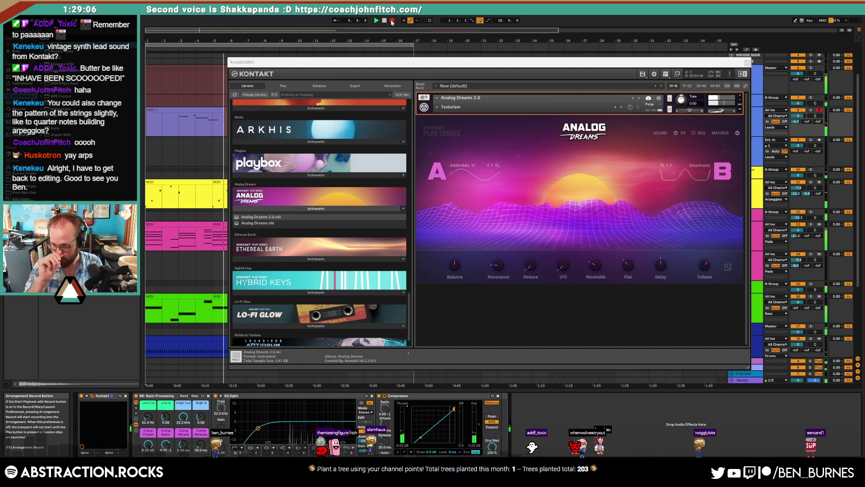
{"action": "left_click_drag", "start_coordinate": [501, 64], "coordinate": [476, 163]}
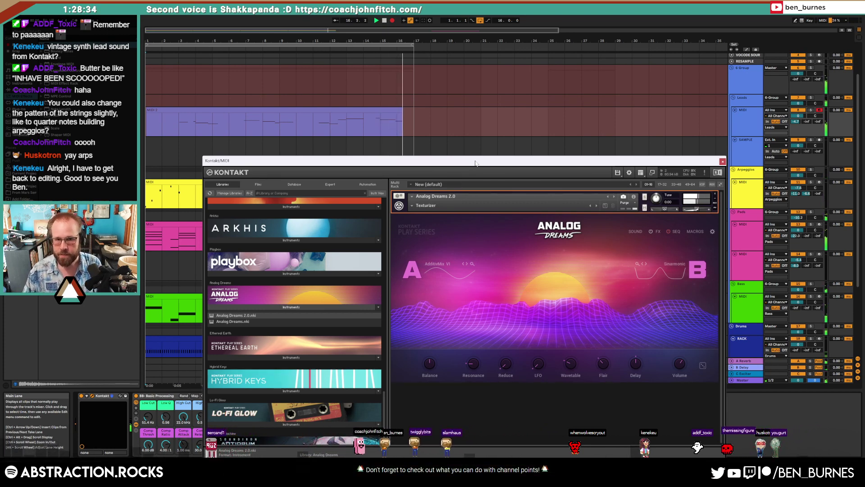
{"action": "key", "text": "space"}
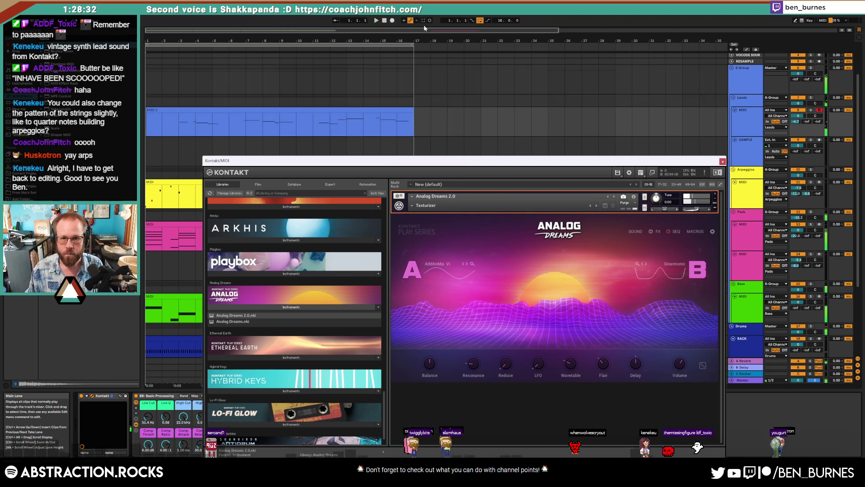
Step: Lower the final note of the recorded lead clip one semitone to D4 and select all of the clip's notes
{"action": "double_click", "coordinate": [402, 110]}
{"action": "left_click", "coordinate": [722, 162]}
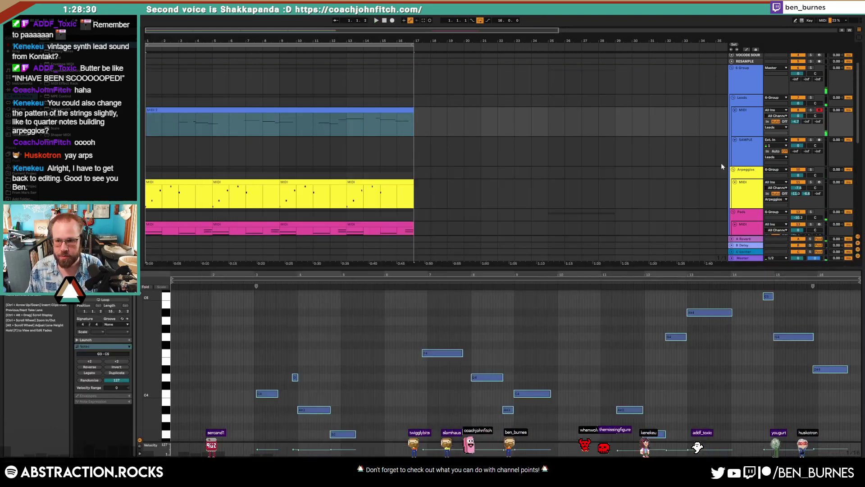
{"action": "left_click", "coordinate": [842, 369]}
{"action": "key", "text": "Down"}
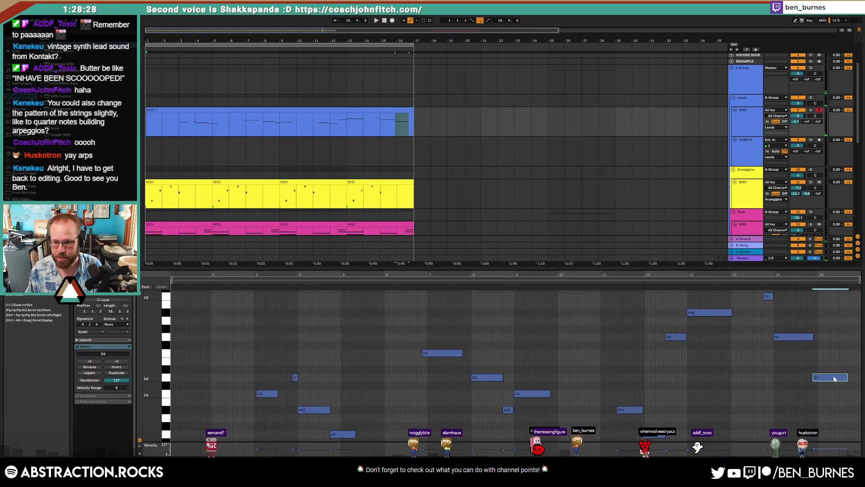
{"action": "left_click", "coordinate": [747, 386]}
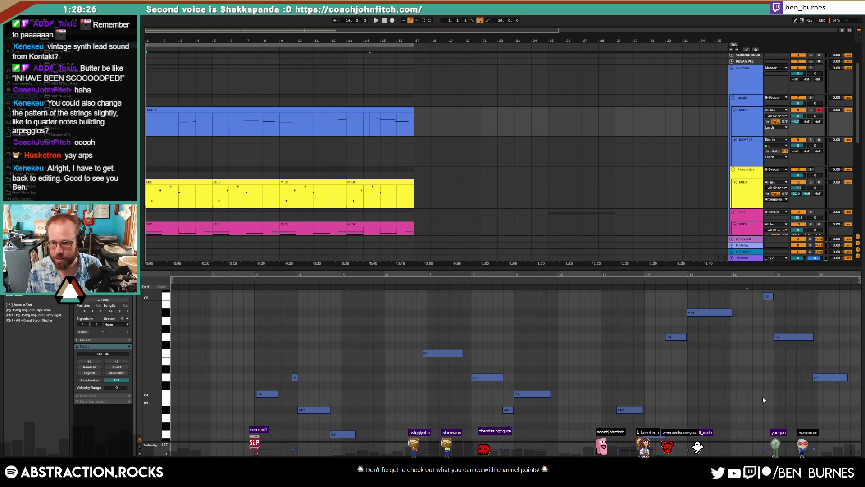
{"action": "key", "text": "ctrl+a"}
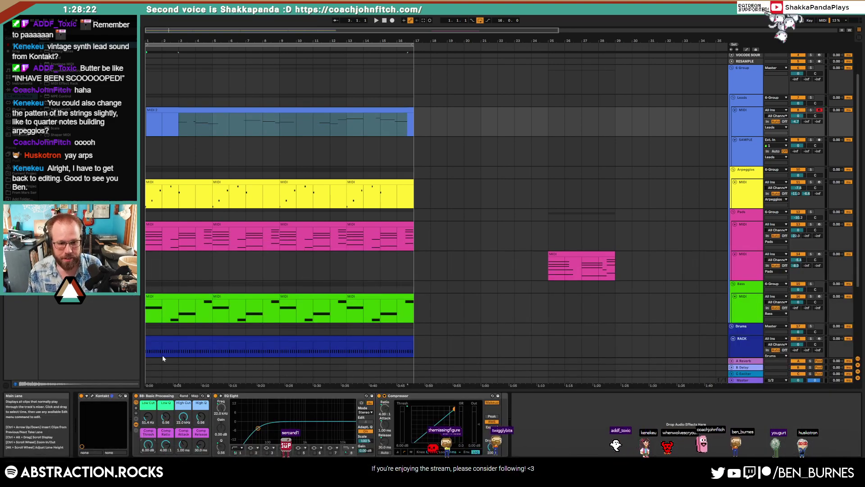
Step: Adjust the Reduce control of Analog Dreams on the Leads track and set the track's High Cut macro to 3.16 kHz
{"action": "left_click", "coordinate": [91, 395]}
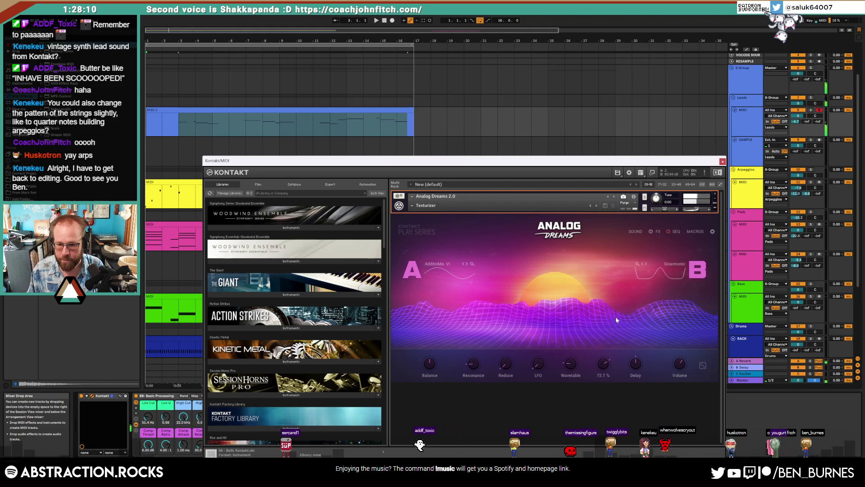
{"action": "left_click_drag", "start_coordinate": [616, 318], "coordinate": [542, 340]}
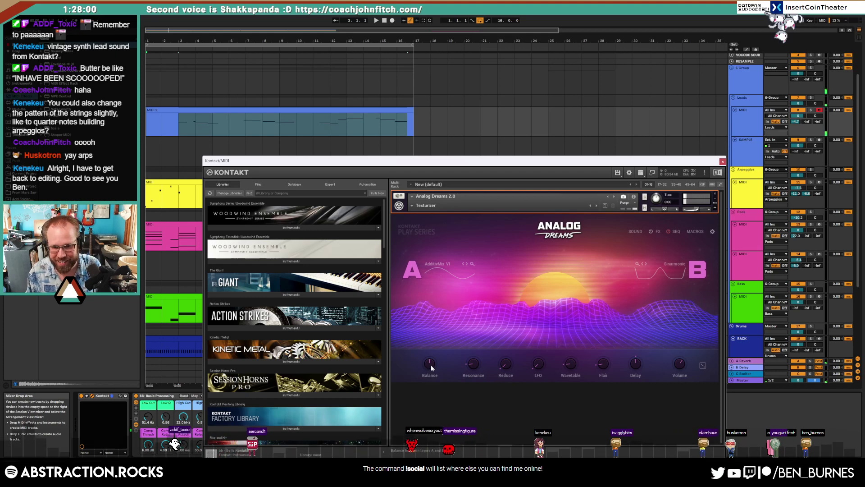
{"action": "left_click_drag", "start_coordinate": [507, 363], "coordinate": [505, 353]}
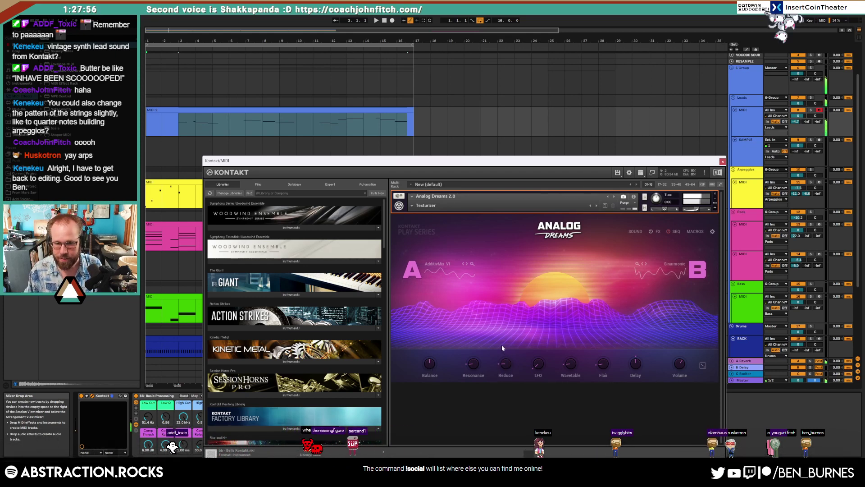
{"action": "left_click", "coordinate": [722, 161]}
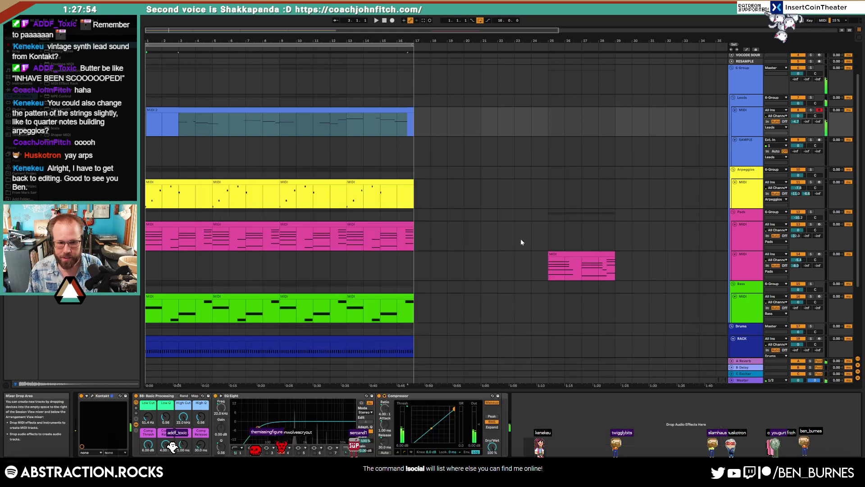
{"action": "mouse_move", "coordinate": [183, 417]}
{"action": "left_mouse_down"}
{"action": "mouse_move", "coordinate": [182, 444]}
{"action": "mouse_move", "coordinate": [182, 411]}
{"action": "left_mouse_up"}
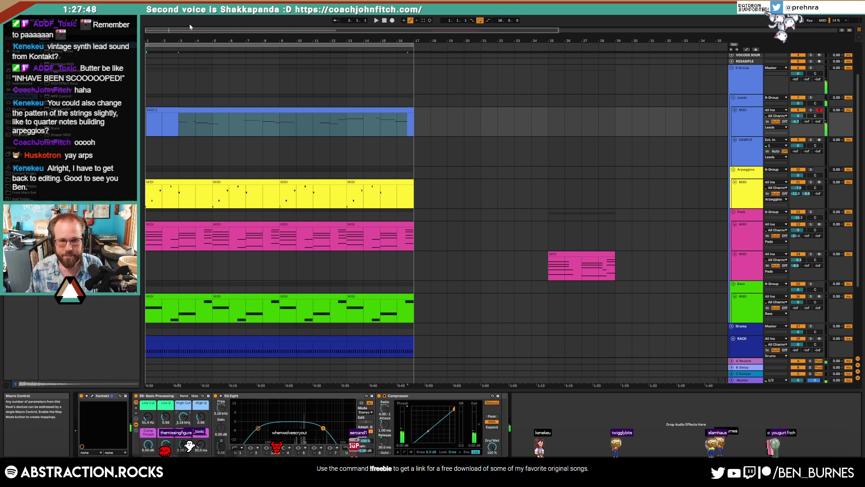
Step: Restart playback from bar 1 and raise the F4 note in the second Arpeggios clip two semitones to G4
{"action": "left_click", "coordinate": [376, 109]}
{"action": "left_click", "coordinate": [384, 21]}
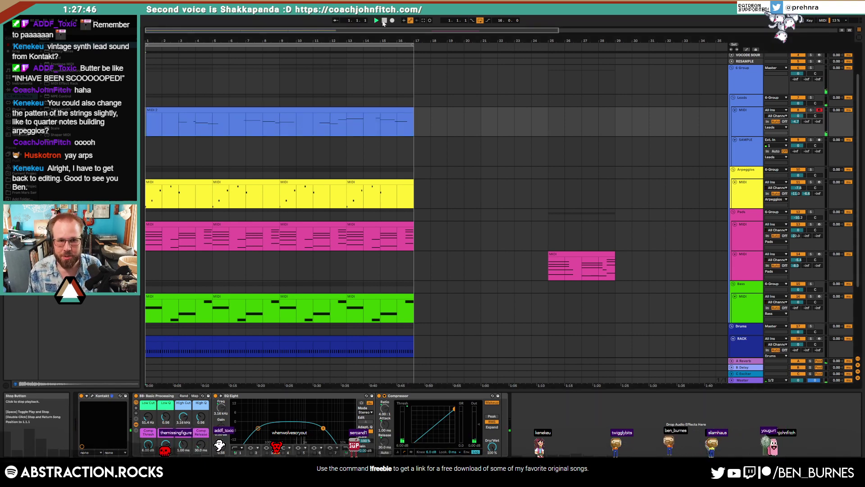
{"action": "key", "text": "space"}
{"action": "left_click", "coordinate": [240, 183]}
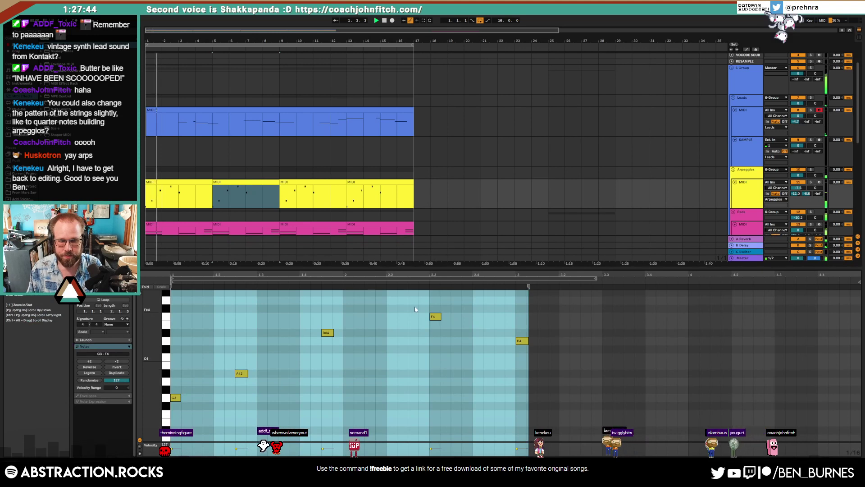
{"action": "left_click", "coordinate": [435, 317]}
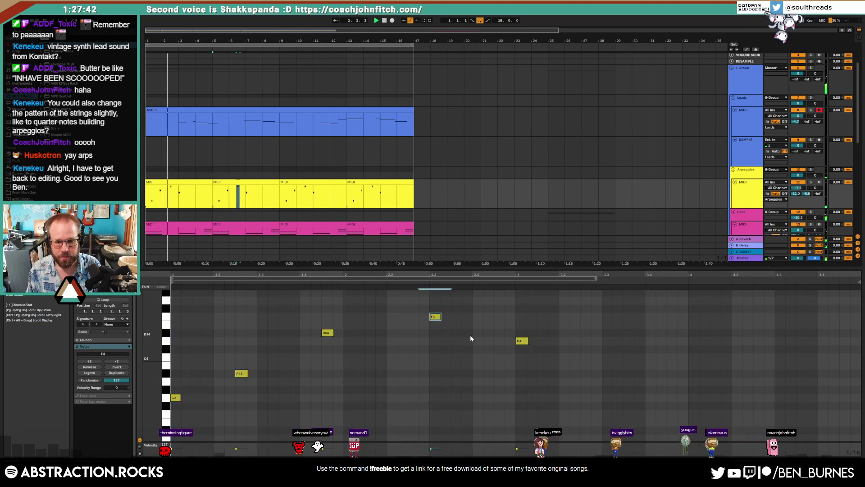
{"action": "key", "text": "Up"}
{"action": "key", "text": "Up"}
{"action": "left_click", "coordinate": [522, 341]}
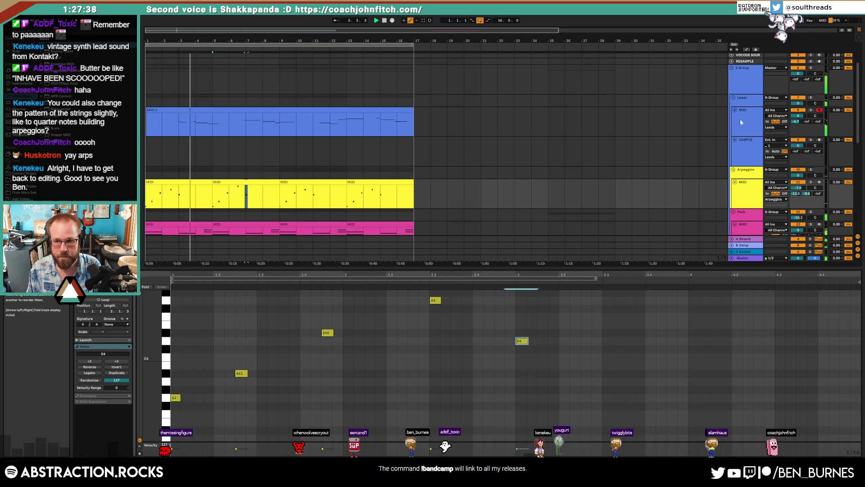
Step: Lower the Leads MIDI track's volume to about -4.2 dB and lengthen the lead clip's first C4 and G3 notes
{"action": "left_click", "coordinate": [724, 122]}
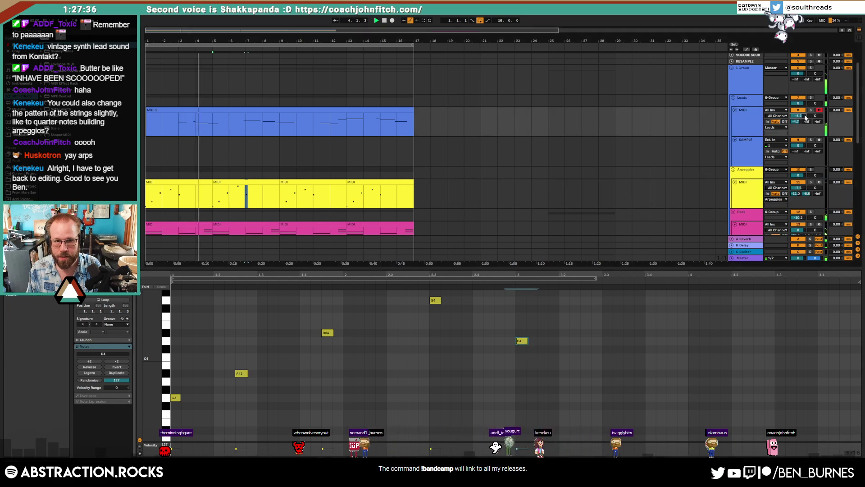
{"action": "left_click", "coordinate": [251, 111]}
{"action": "left_click", "coordinate": [310, 381]}
{"action": "left_click_drag", "start_coordinate": [274, 394], "coordinate": [286, 394]}
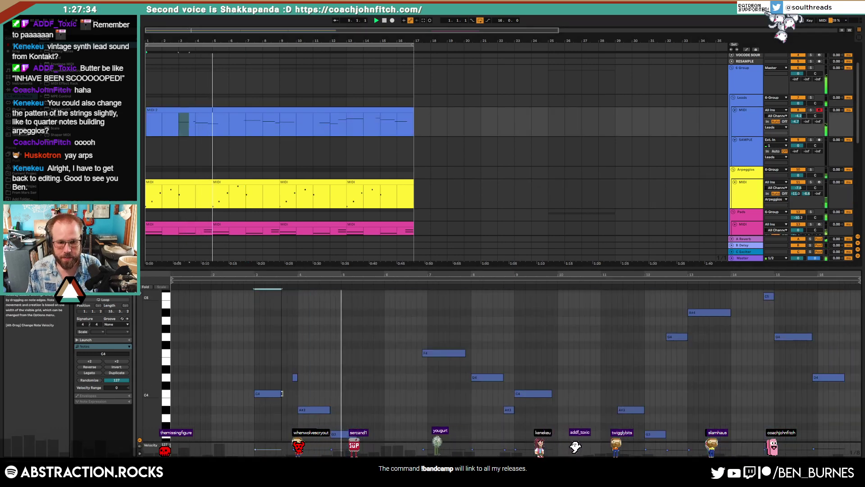
{"action": "left_click_drag", "start_coordinate": [359, 434], "coordinate": [369, 434]}
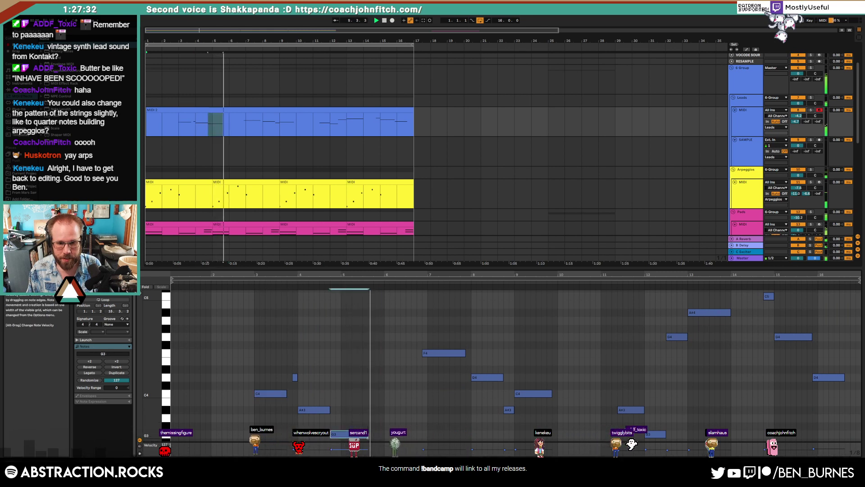
Step: Shift the lead clip's F4 note to start on bar 7 and extend the C4 note at bar 9 to bar 10
{"action": "left_click", "coordinate": [439, 377]}
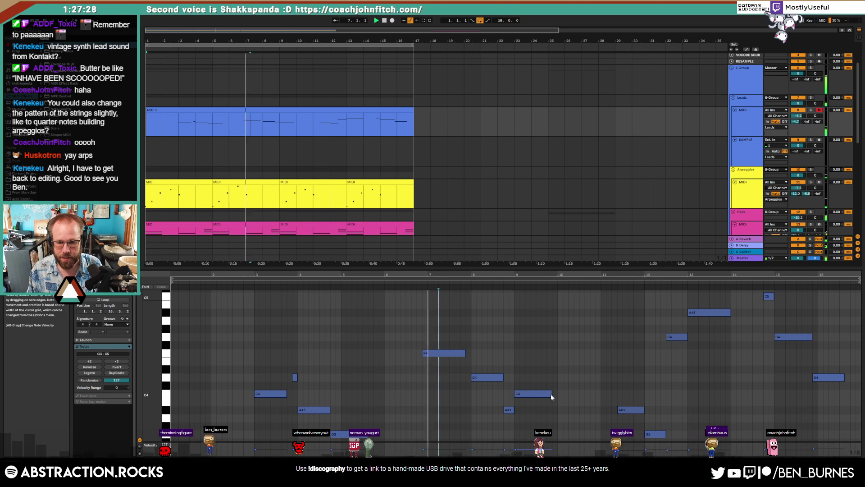
{"action": "left_click", "coordinate": [431, 353]}
{"action": "key", "text": "Right"}
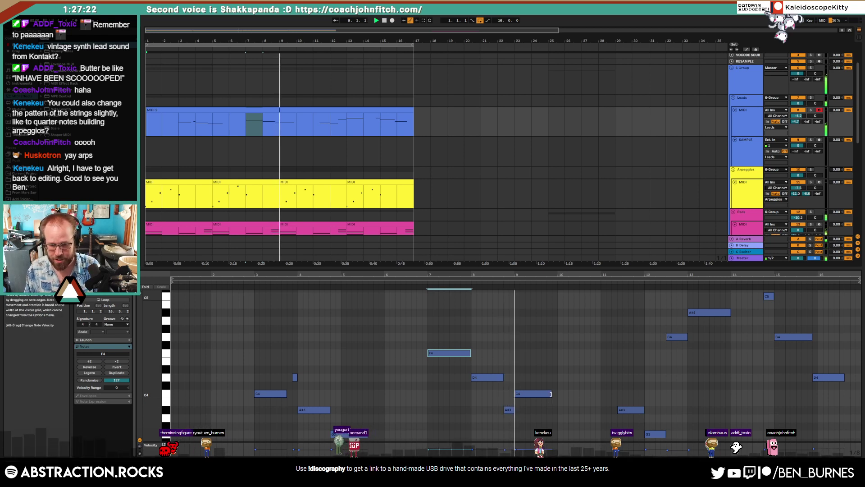
{"action": "left_click_drag", "start_coordinate": [550, 394], "coordinate": [558, 393]}
Step: Start the A#3 note before bar 12 one grid step later while keeping its end on the bar line
{"action": "left_click", "coordinate": [634, 410]}
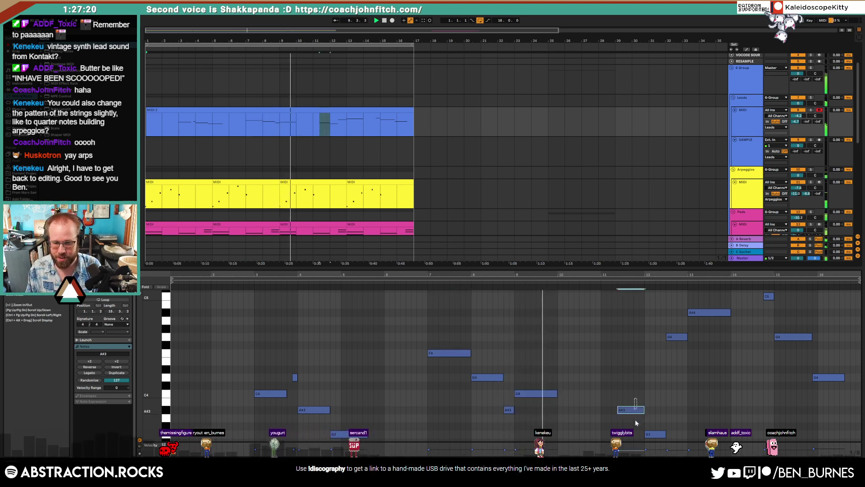
{"action": "key", "text": "Right"}
{"action": "key", "text": "shift+Left"}
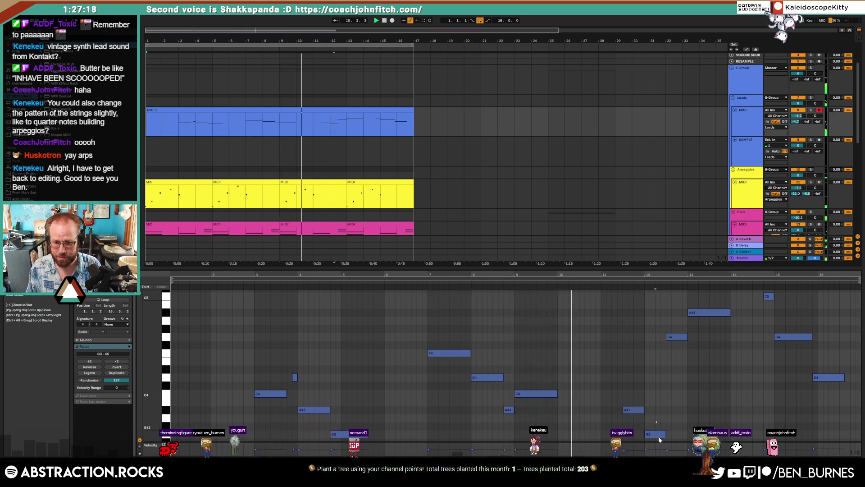
{"action": "left_click", "coordinate": [657, 434]}
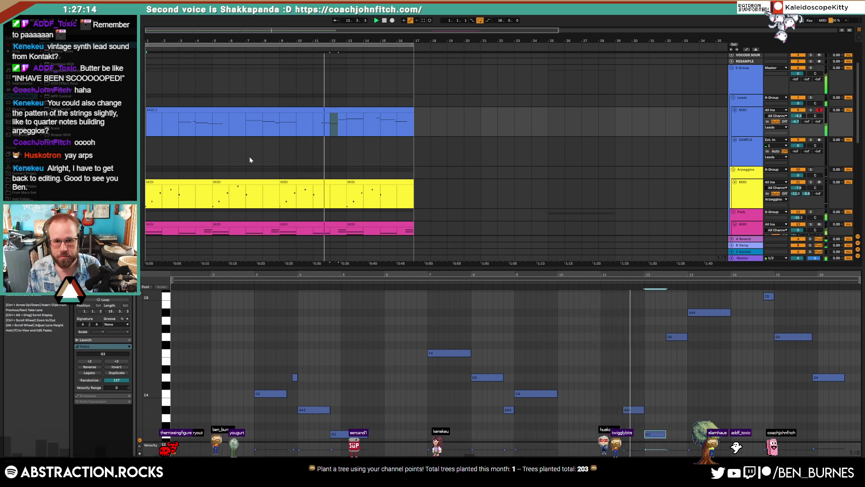
Step: Lower the G4 note in the last Arpeggios clip seven semitones to C4
{"action": "left_click", "coordinate": [246, 183]}
{"action": "left_click", "coordinate": [373, 183]}
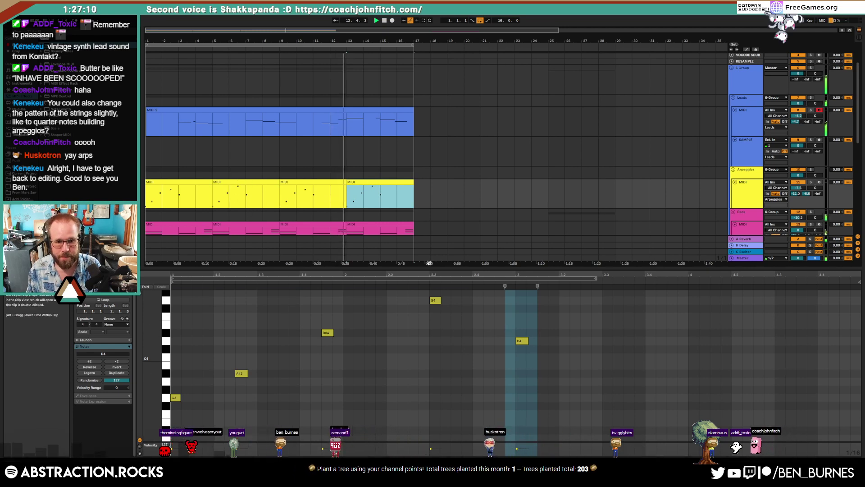
{"action": "left_click", "coordinate": [436, 300]}
{"action": "key", "text": "Down"}
{"action": "key", "text": "Down"}
{"action": "key", "text": "Down"}
{"action": "key", "text": "Down"}
{"action": "key", "text": "Down"}
{"action": "key", "text": "Down"}
{"action": "key", "text": "Down"}
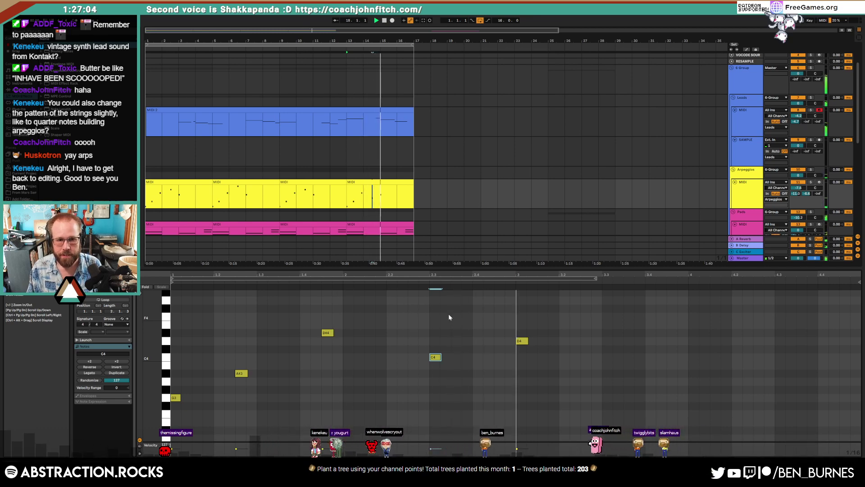
{"action": "key", "text": "shift+Tab"}
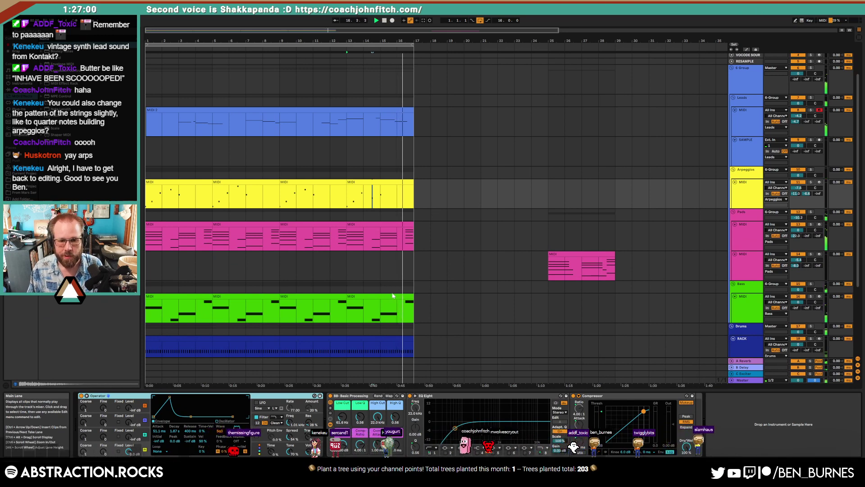
Step: Stop playback and make the first RACK drum clip a single looped clip spanning bars 1 to 16
{"action": "scroll", "coordinate": [420, 300], "scroll_direction": "down", "scroll_amount": 4}
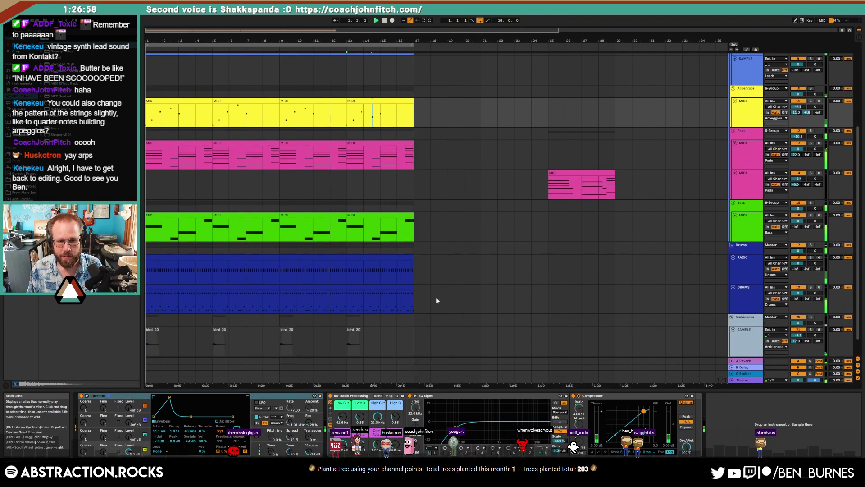
{"action": "left_click", "coordinate": [378, 258]}
{"action": "key", "text": "space"}
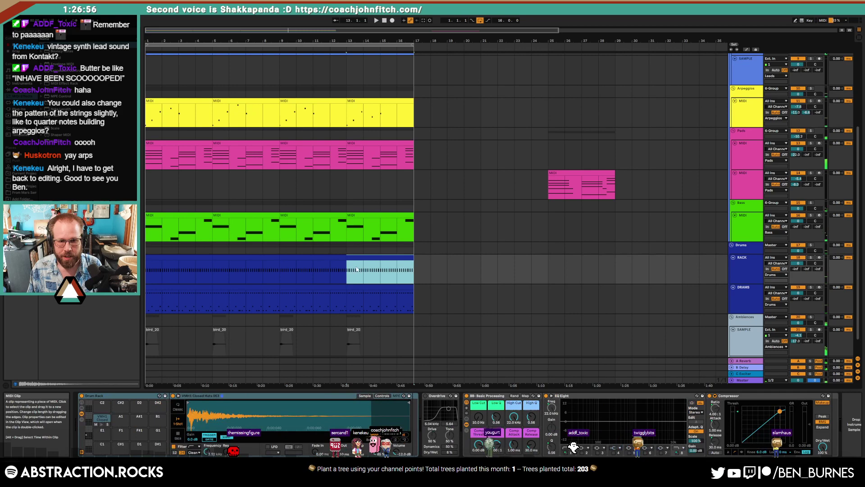
{"action": "left_click", "coordinate": [252, 259]}
{"action": "left_click_drag", "start_coordinate": [213, 257], "coordinate": [405, 264]}
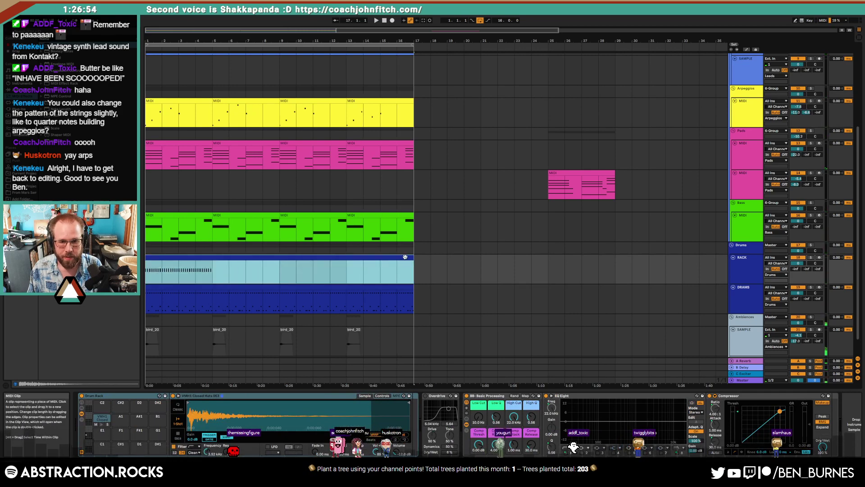
{"action": "double_click", "coordinate": [404, 257]}
{"action": "left_click", "coordinate": [103, 299]}
{"action": "key", "text": "shift+Tab"}
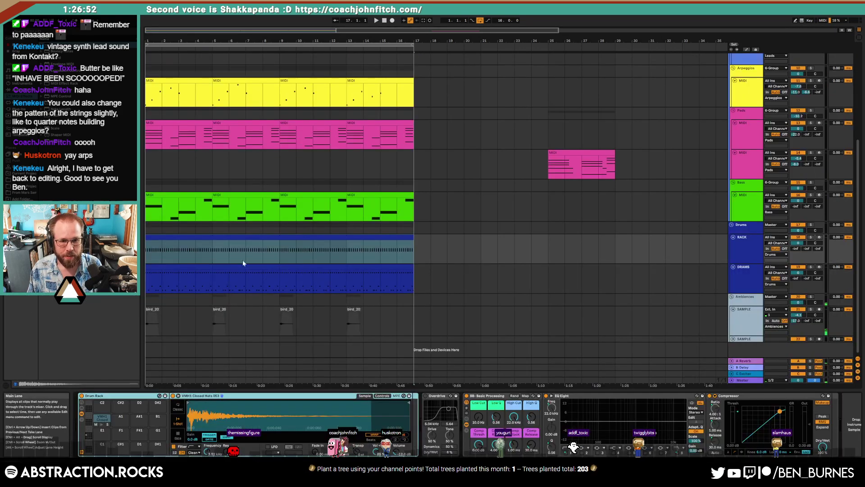
Step: Turn on looping for the first DRUMS clip and extend it through the end of bar 16
{"action": "left_click", "coordinate": [238, 265]}
{"action": "left_click", "coordinate": [205, 266]}
{"action": "key", "text": "shift+Tab"}
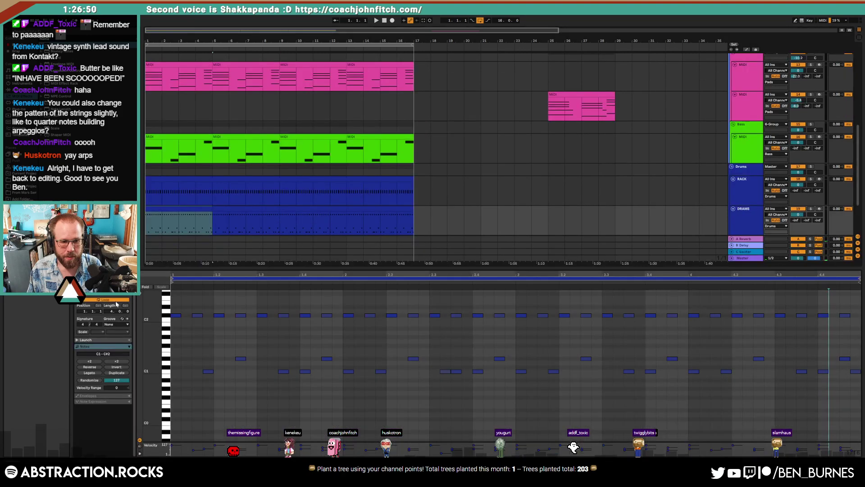
{"action": "left_click_drag", "start_coordinate": [210, 207], "coordinate": [414, 218]}
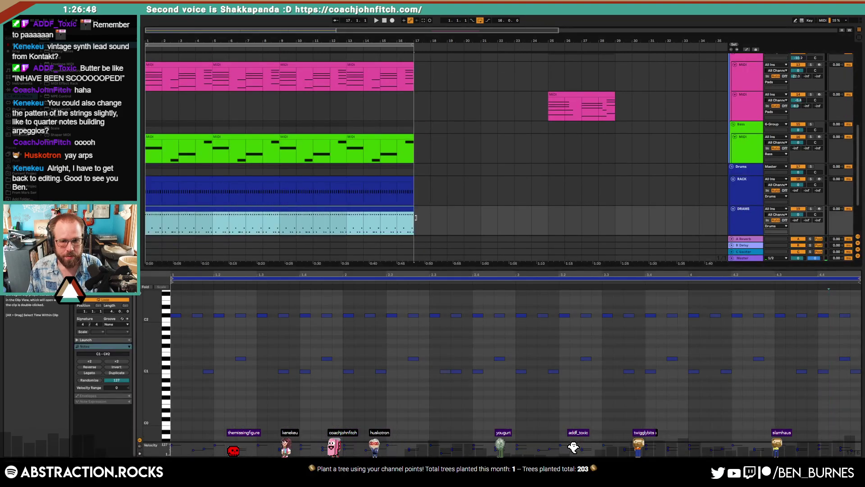
Step: Deactivate the full-length RACK and DRUMS clips, restart playback and select the bird sample clip at bar 5
{"action": "key", "text": "shift+Tab"}
{"action": "left_click", "coordinate": [395, 238], "text": "shift"}
{"action": "key", "text": "0"}
{"action": "key", "text": "space"}
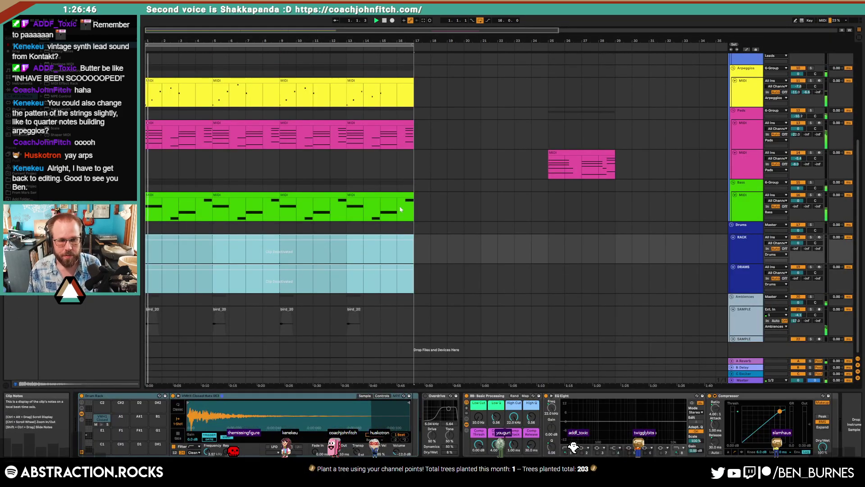
{"action": "left_click", "coordinate": [219, 310]}
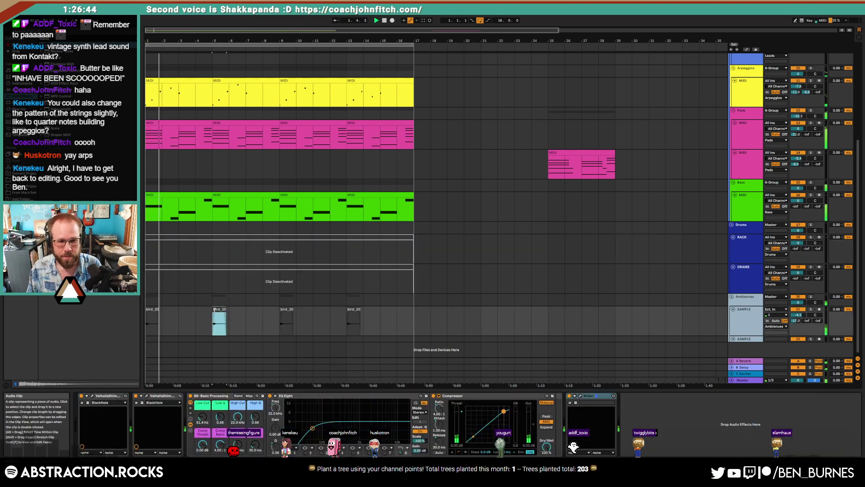
Step: Delete the bird sample clips at bars 5 and 13
{"action": "key", "text": "Delete"}
{"action": "left_click", "coordinate": [353, 309]}
{"action": "key", "text": "Delete"}
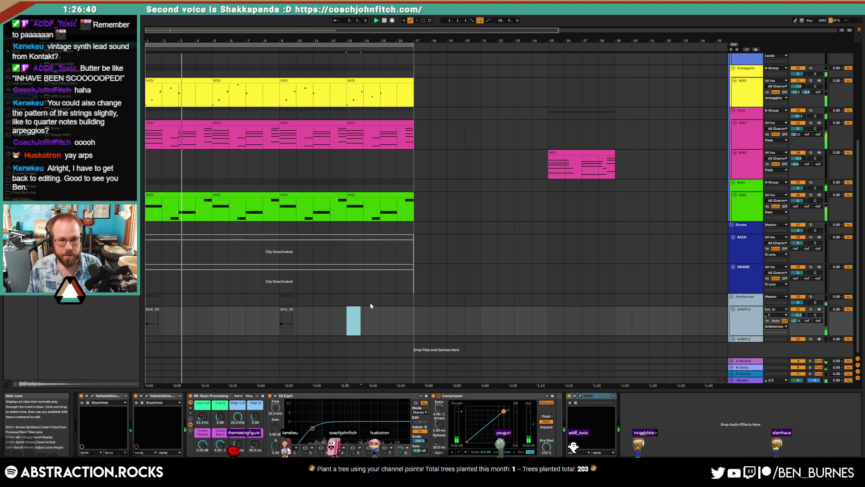
Step: Open the Pads clip at bar 5 and raise both notes of the bar 6 octave seven semitones to D#2 and D#3
{"action": "scroll", "coordinate": [368, 307], "scroll_direction": "up", "scroll_amount": 3}
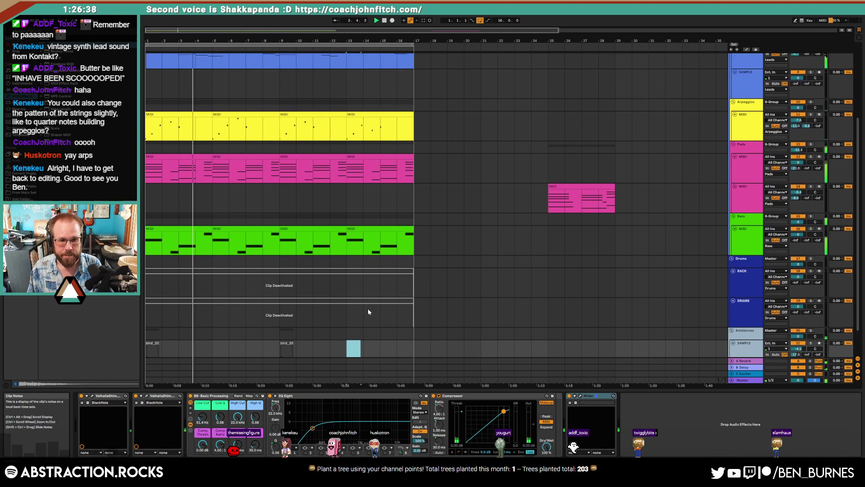
{"action": "scroll", "coordinate": [371, 318], "scroll_direction": "up", "scroll_amount": 1}
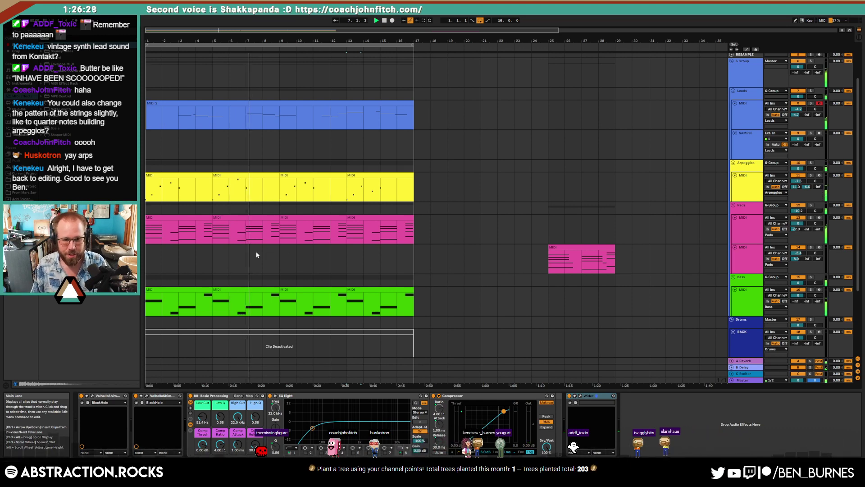
{"action": "left_click", "coordinate": [260, 217]}
{"action": "double_click", "coordinate": [260, 217]}
{"action": "key", "text": "space"}
{"action": "left_click_drag", "start_coordinate": [449, 442], "coordinate": [463, 344]}
{"action": "key", "text": "Up"}
{"action": "key", "text": "Up"}
{"action": "key", "text": "Up"}
{"action": "key", "text": "Up"}
{"action": "key", "text": "Up"}
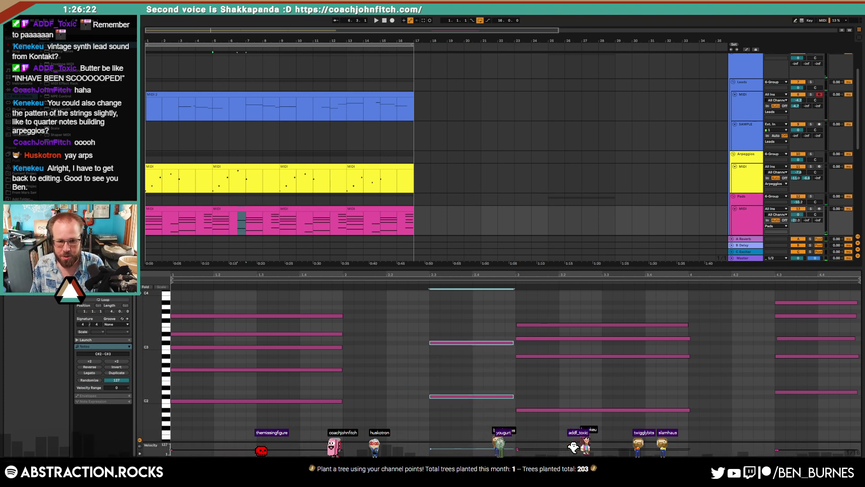
{"action": "key", "text": "Up"}
{"action": "key", "text": "Up"}
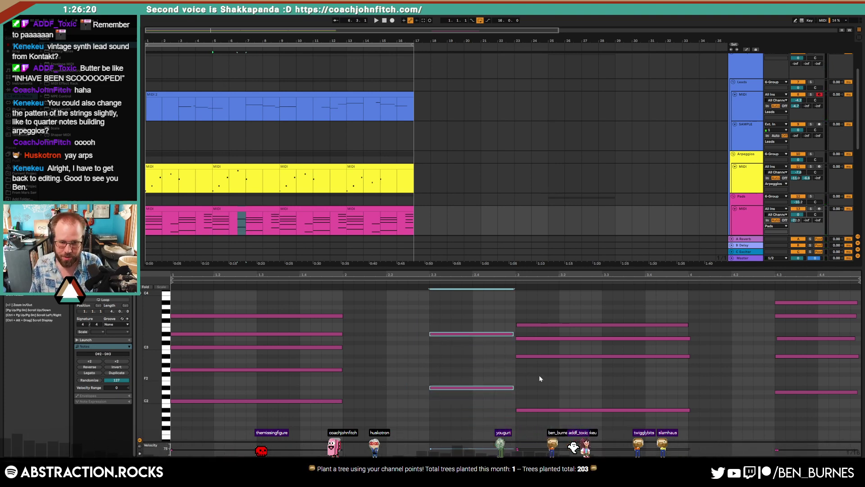
Step: Add a G3 note across the bar 7 Pads chord, raise its F3 note five semitones to A#3, and audition the change
{"action": "left_click", "coordinate": [518, 316]}
{"action": "left_click_drag", "start_coordinate": [517, 316], "coordinate": [688, 318]}
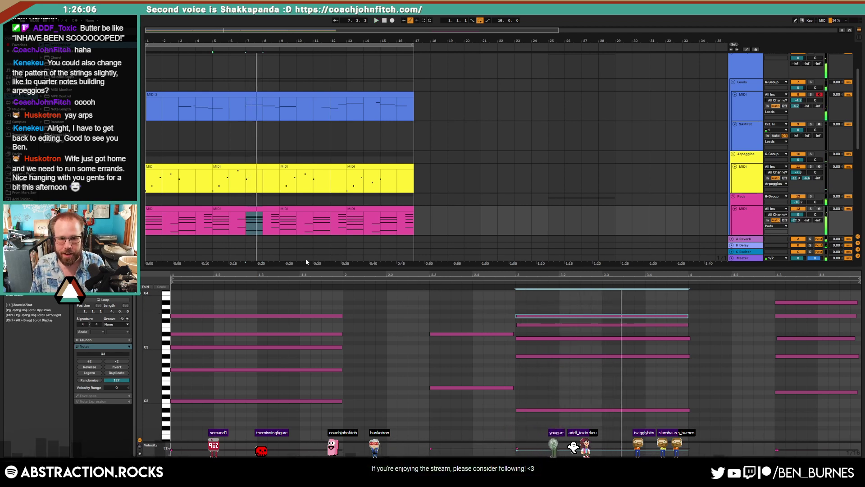
{"action": "left_click", "coordinate": [537, 325]}
{"action": "key", "text": "space"}
{"action": "key", "text": "Up"}
{"action": "key", "text": "Up"}
{"action": "key", "text": "Up"}
{"action": "key", "text": "Up"}
{"action": "key", "text": "Up"}
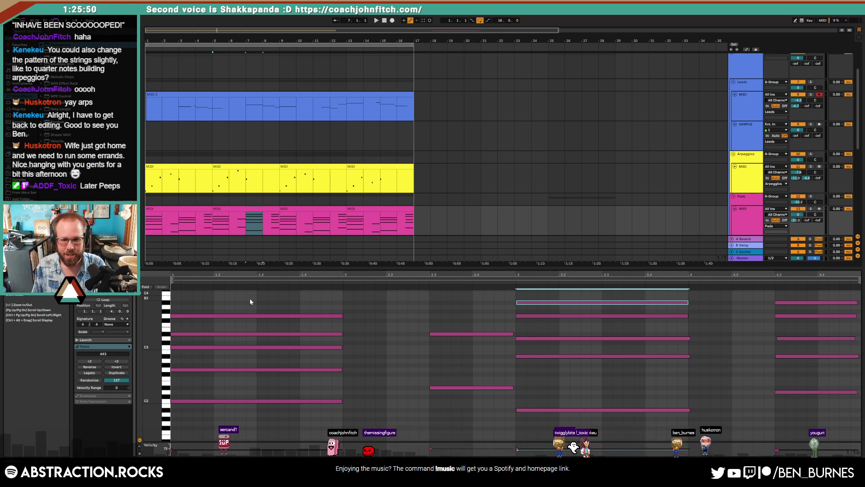
{"action": "key", "text": "space"}
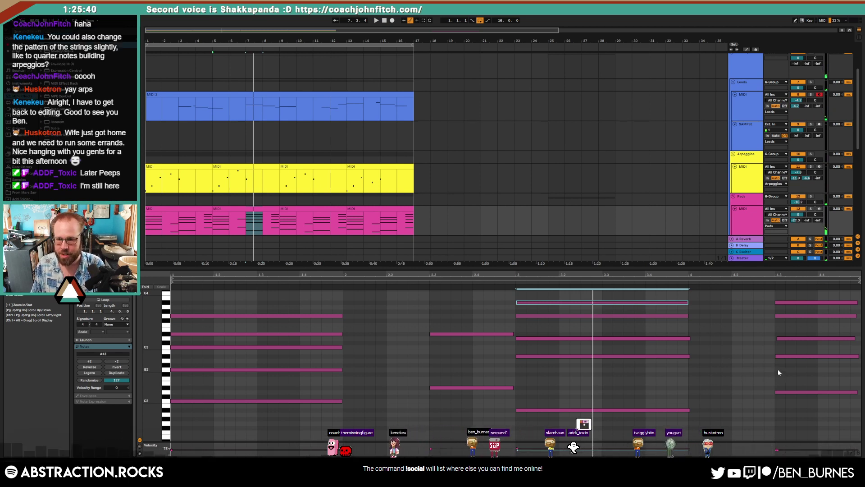
Step: Lower the A#2 note in the Pads clip's last chord two semitones to G#2 and play the result
{"action": "left_click_drag", "start_coordinate": [779, 356], "coordinate": [788, 360]}
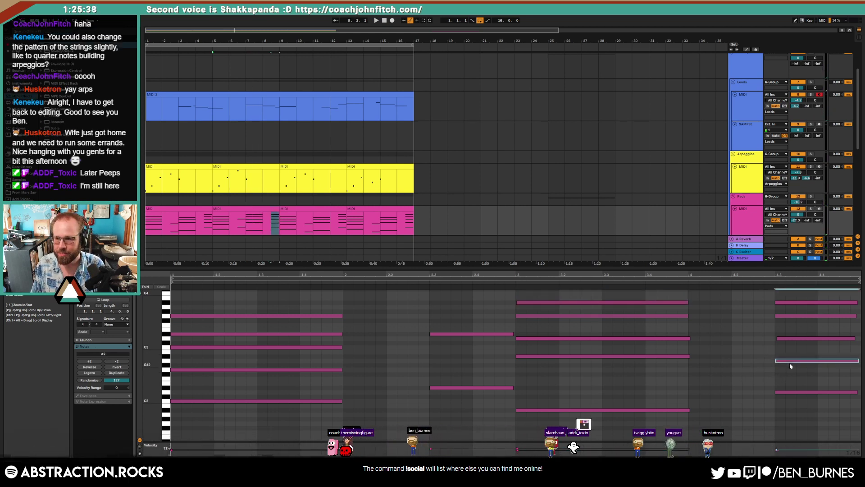
{"action": "key", "text": "Down"}
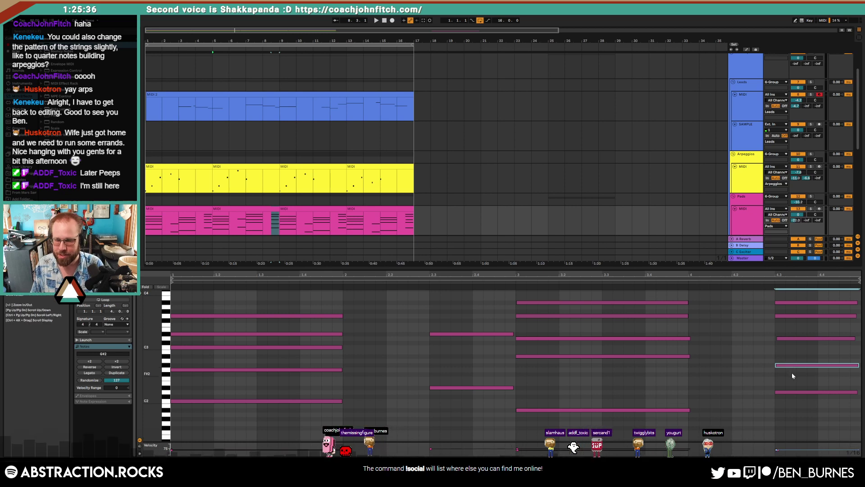
{"action": "key", "text": "space"}
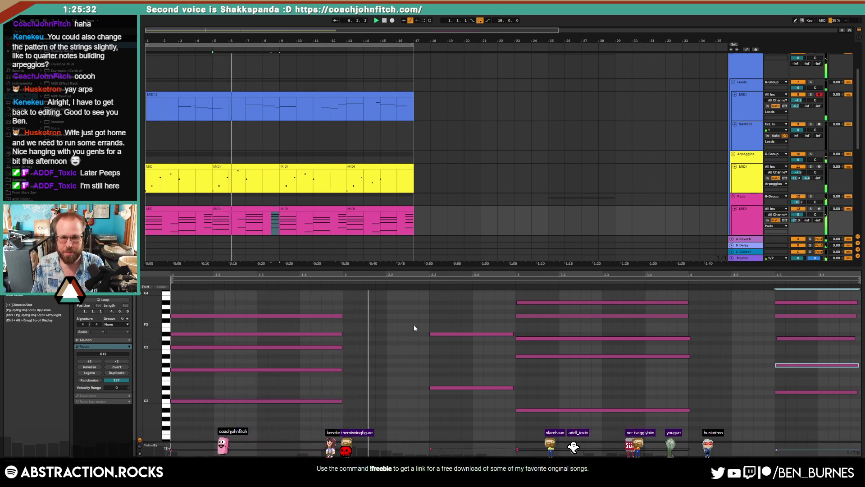
Step: Raise the Bass note in the second half of bar 6 seven semitones
{"action": "scroll", "coordinate": [349, 223], "scroll_direction": "down", "scroll_amount": 2}
{"action": "scroll", "coordinate": [349, 222], "scroll_direction": "down", "scroll_amount": 6}
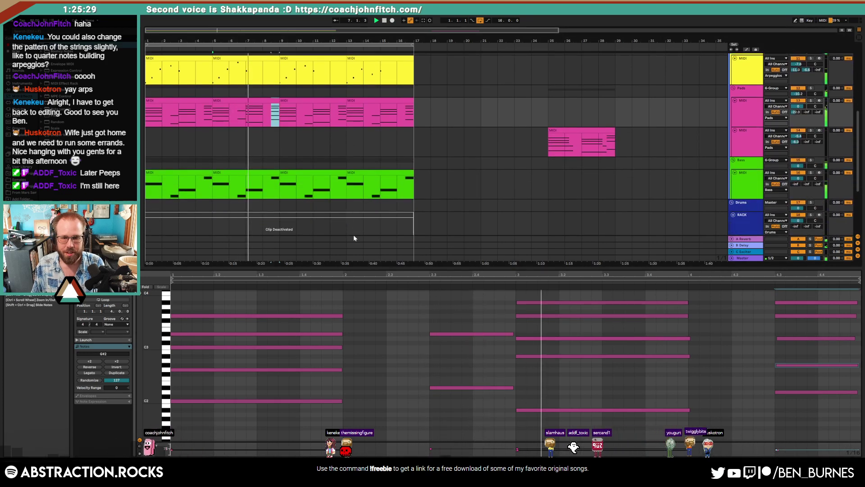
{"action": "left_click", "coordinate": [242, 185]}
{"action": "key", "text": "Up"}
{"action": "key", "text": "Up"}
{"action": "key", "text": "Up"}
{"action": "key", "text": "Up"}
{"action": "key", "text": "Up"}
{"action": "key", "text": "Up"}
{"action": "key", "text": "Up"}
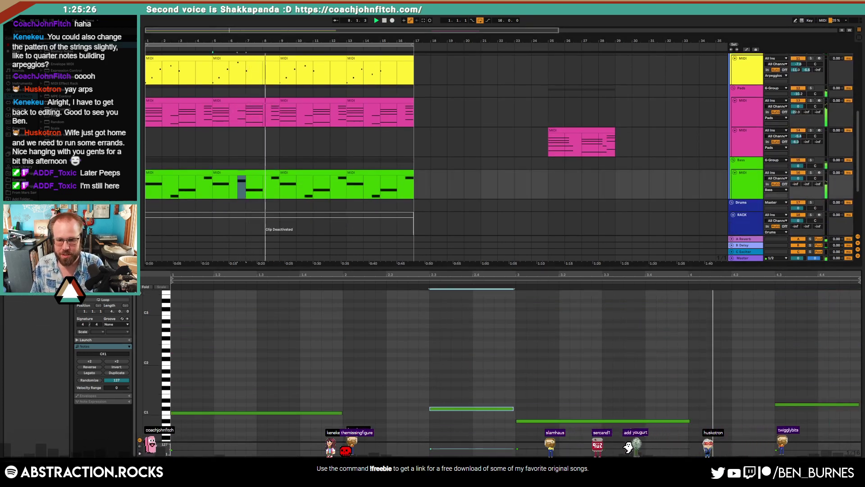
Step: Reopen the Pads clip at bar 5, stop playback and arm the first Pads MIDI track
{"action": "left_click", "coordinate": [253, 100]}
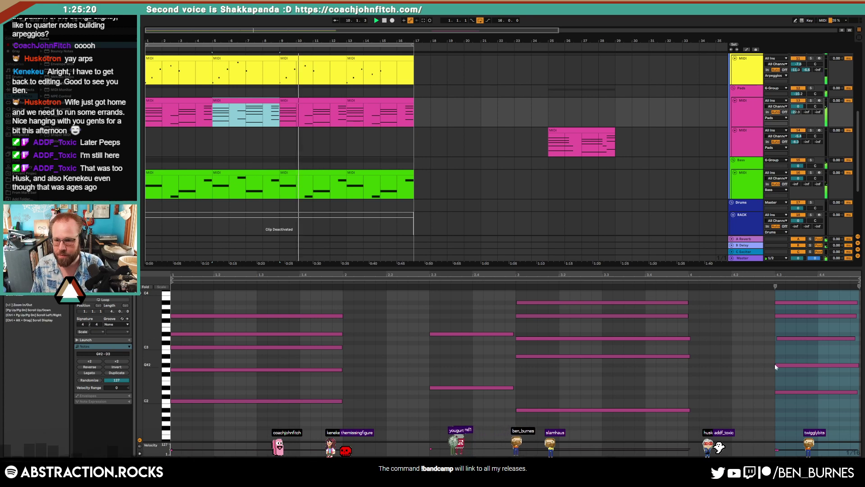
{"action": "left_click", "coordinate": [359, 352]}
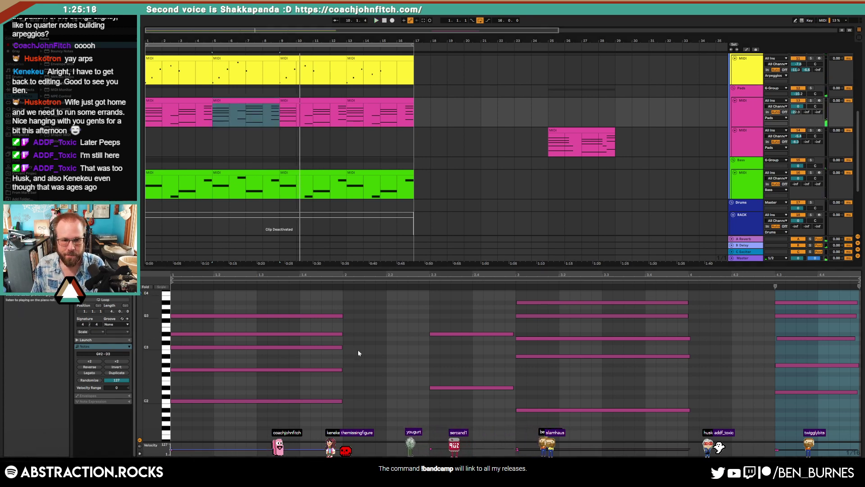
{"action": "left_click_drag", "start_coordinate": [764, 412], "coordinate": [823, 269]}
{"action": "left_click", "coordinate": [754, 415]}
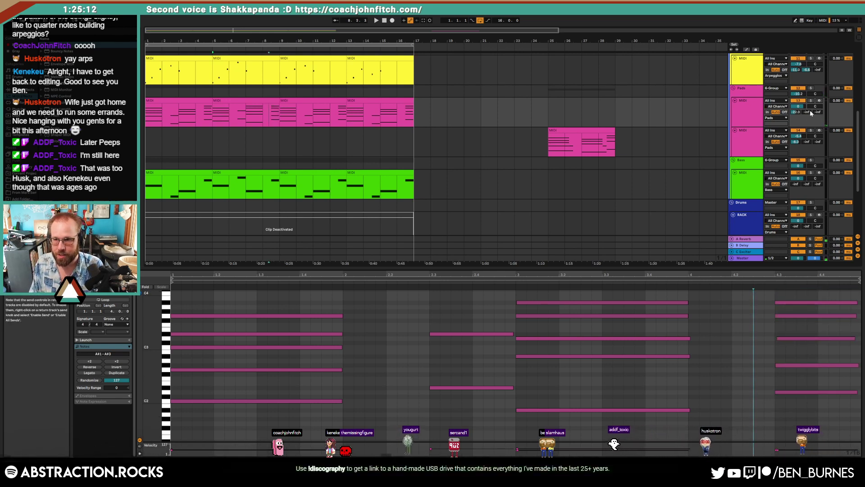
{"action": "left_click", "coordinate": [819, 101]}
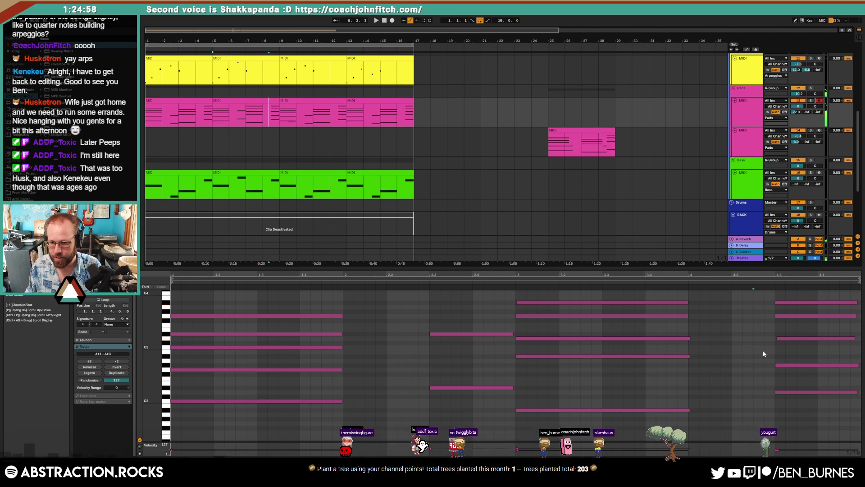
Step: Audition the lower notes of the Pads clip's last chord and lower its G#2 note one semitone to G2
{"action": "left_click_drag", "start_coordinate": [763, 350], "coordinate": [794, 402]}
{"action": "key", "text": "Down"}
{"action": "key", "text": "Up"}
{"action": "left_click_drag", "start_coordinate": [759, 378], "coordinate": [799, 407]}
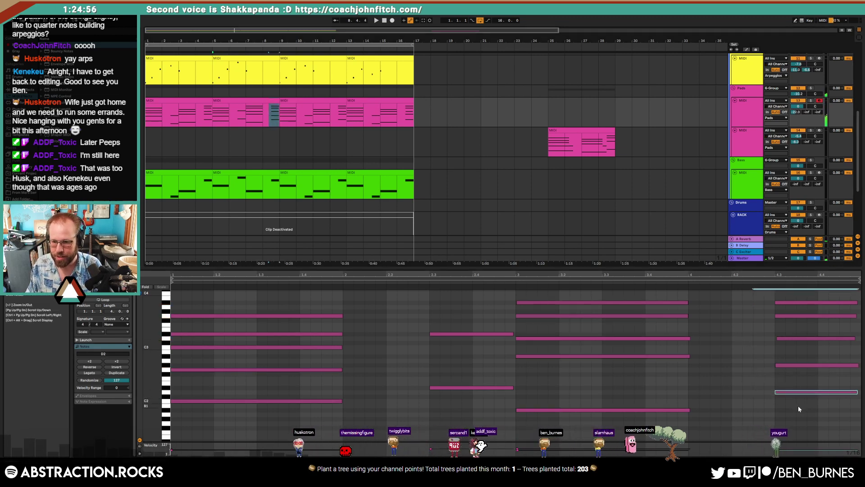
{"action": "left_click_drag", "start_coordinate": [771, 359], "coordinate": [794, 376]}
{"action": "key", "text": "Down"}
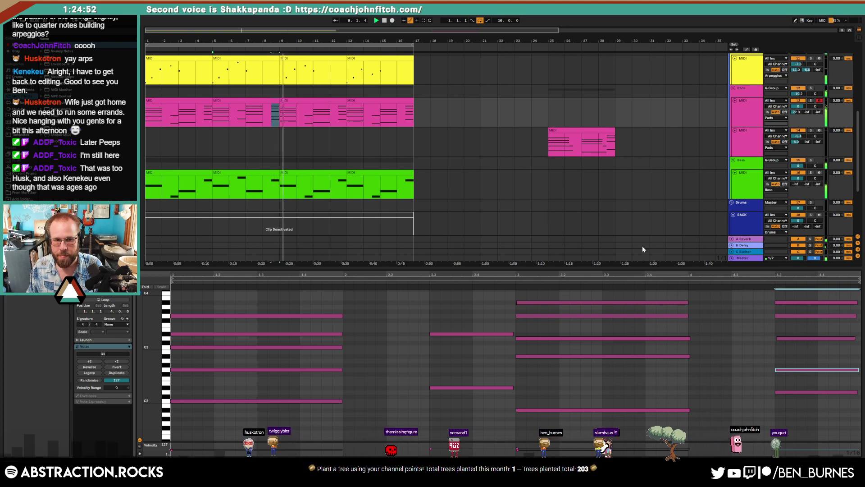
Step: Replace the Pads clip at bar 13 with a copy of the bar 5 clip and play the loop from the start
{"action": "left_click", "coordinate": [264, 101]}
{"action": "key", "text": "ctrl+c"}
{"action": "left_click", "coordinate": [398, 101]}
{"action": "key", "text": "ctrl+v"}
{"action": "key", "text": "space"}
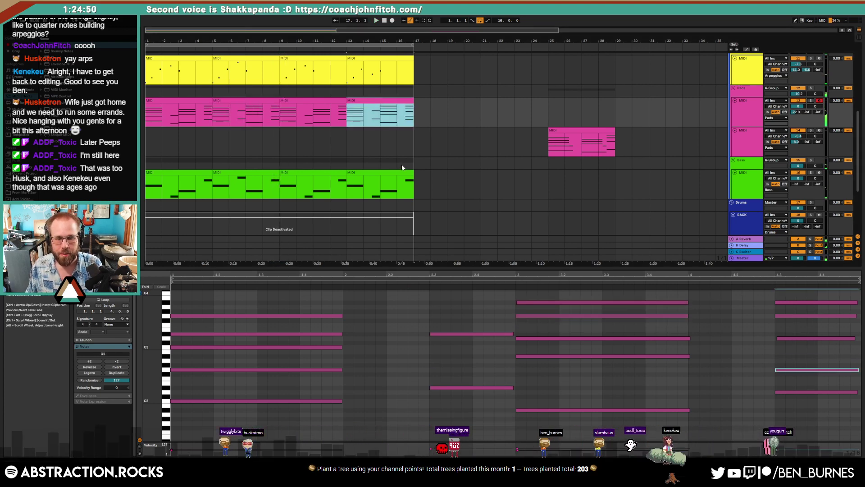
{"action": "scroll", "coordinate": [403, 167], "scroll_direction": "up", "scroll_amount": 1}
{"action": "key", "text": "shift+Tab"}
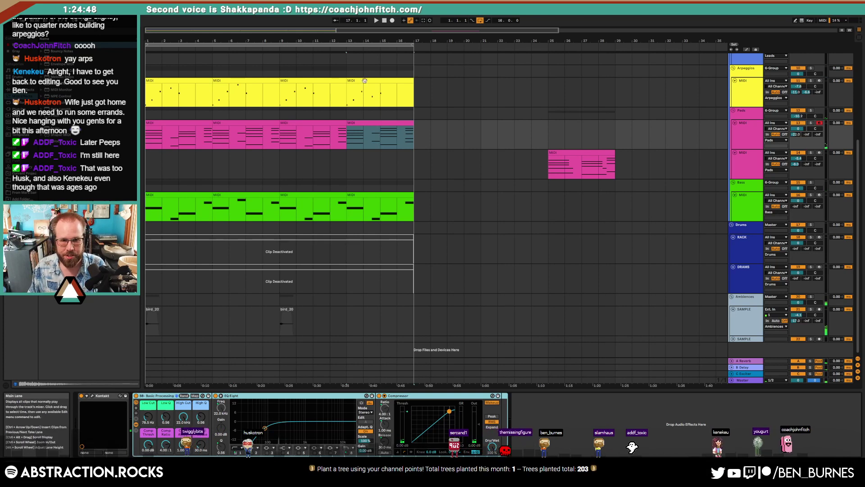
{"action": "left_click", "coordinate": [385, 21]}
{"action": "key", "text": "space"}
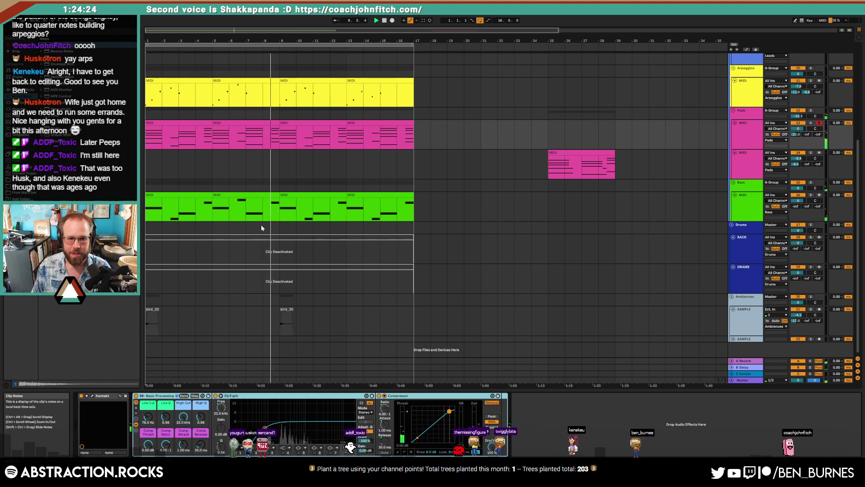
Step: Reactivate the RACK and DRUMS clips from bar 9 to 16 and delete their deactivated portions in bars 1 to 8
{"action": "left_click_drag", "start_coordinate": [278, 252], "coordinate": [446, 284]}
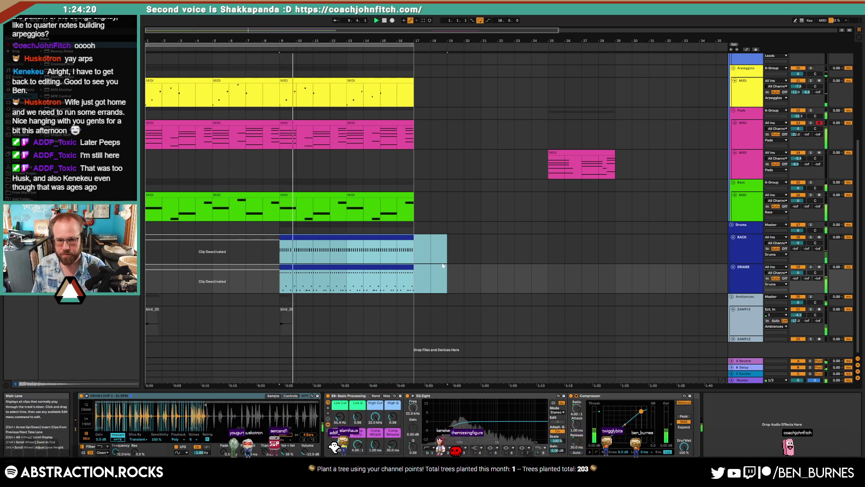
{"action": "left_click", "coordinate": [423, 247]}
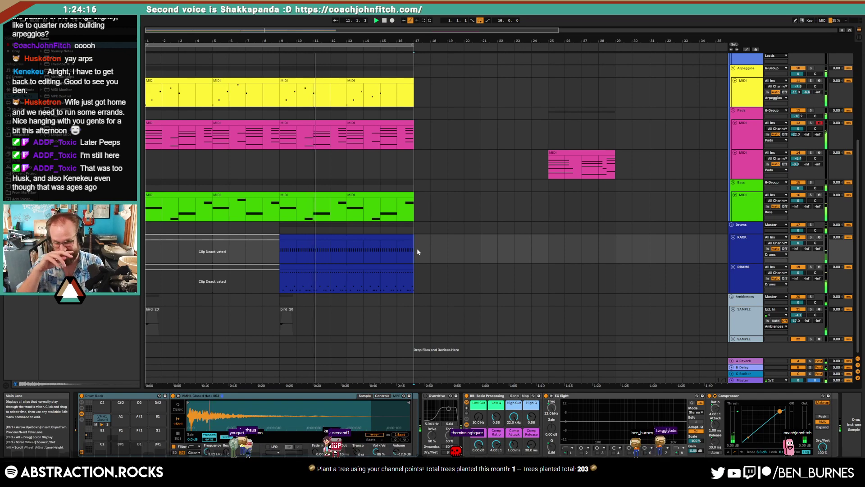
{"action": "left_click", "coordinate": [235, 237]}
{"action": "left_click", "coordinate": [242, 267], "text": "shift"}
{"action": "key", "text": "Delete"}
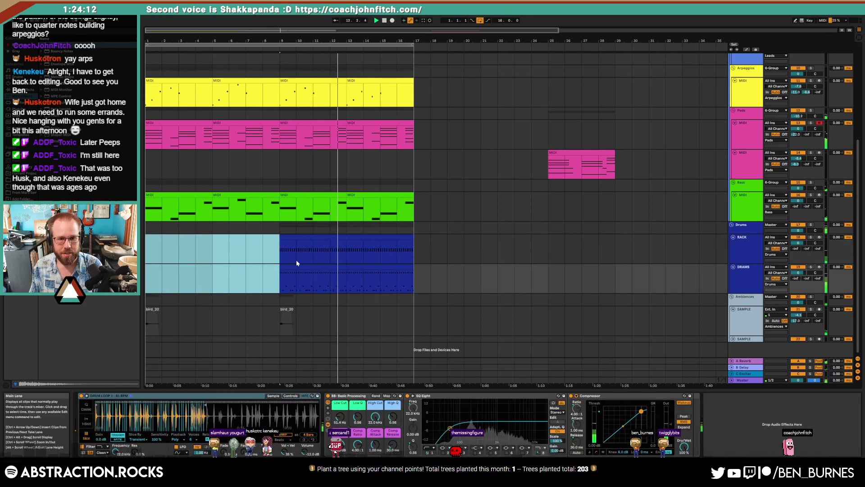
Step: Stop playback and copy the bird sample clip from bar 1 to bar 17
{"action": "scroll", "coordinate": [333, 253], "scroll_direction": "up", "scroll_amount": 3}
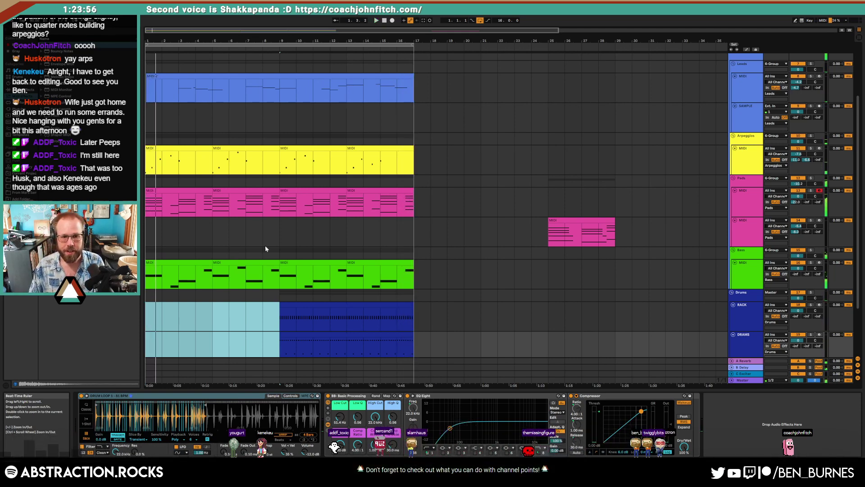
{"action": "key", "text": "space"}
{"action": "scroll", "coordinate": [265, 249], "scroll_direction": "down", "scroll_amount": 3}
{"action": "left_click", "coordinate": [159, 313]}
{"action": "left_click_drag", "start_coordinate": [154, 310], "coordinate": [431, 311]}
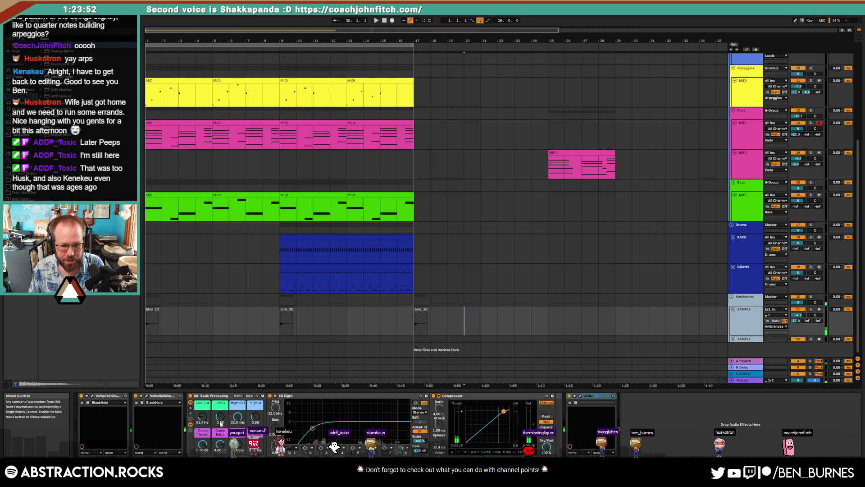
Step: Enable another high-frequency band in the bird sample track's EQ Eight, lower its gain, and audition the sound
{"action": "left_click", "coordinate": [336, 452]}
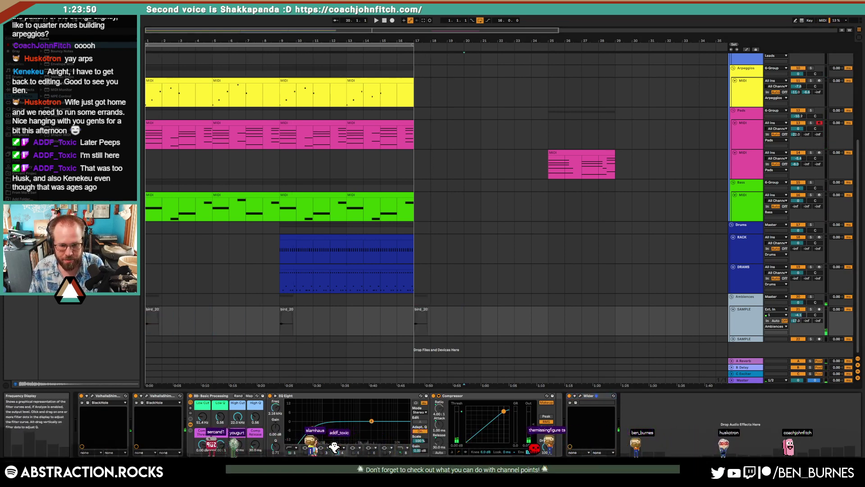
{"action": "left_click_drag", "start_coordinate": [372, 421], "coordinate": [371, 431]}
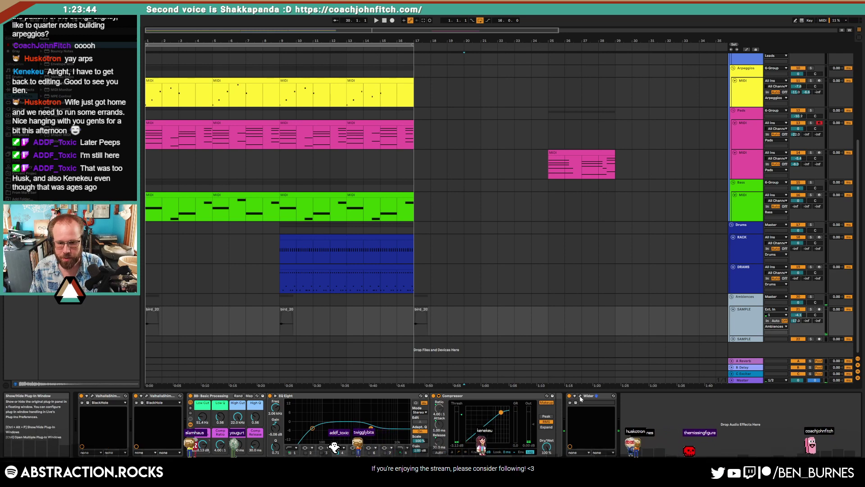
{"action": "key", "text": "space"}
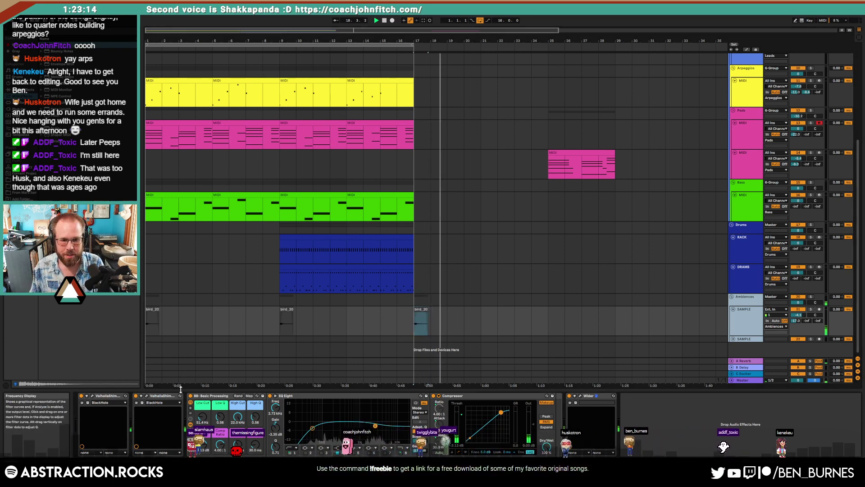
Step: Select the second ValhallaShimmer device on the bird sample track, listen to its tail, and stop playback after the bar 17 clip
{"action": "left_click", "coordinate": [163, 396]}
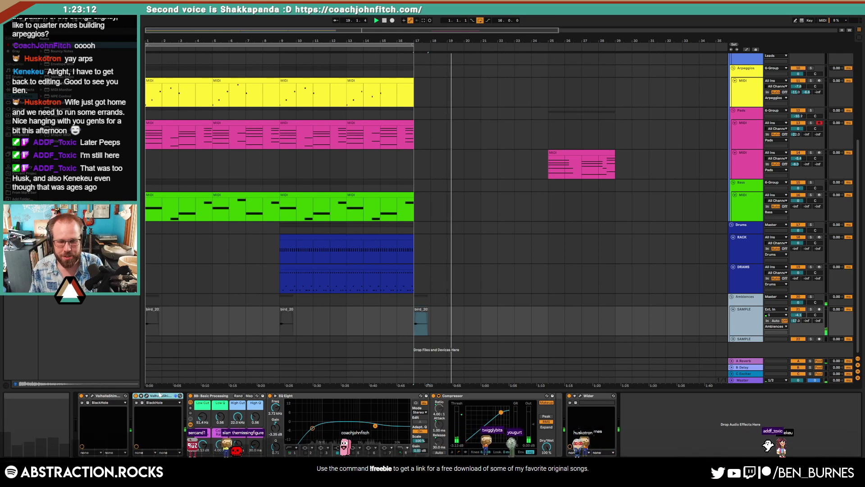
{"action": "left_click", "coordinate": [415, 328]}
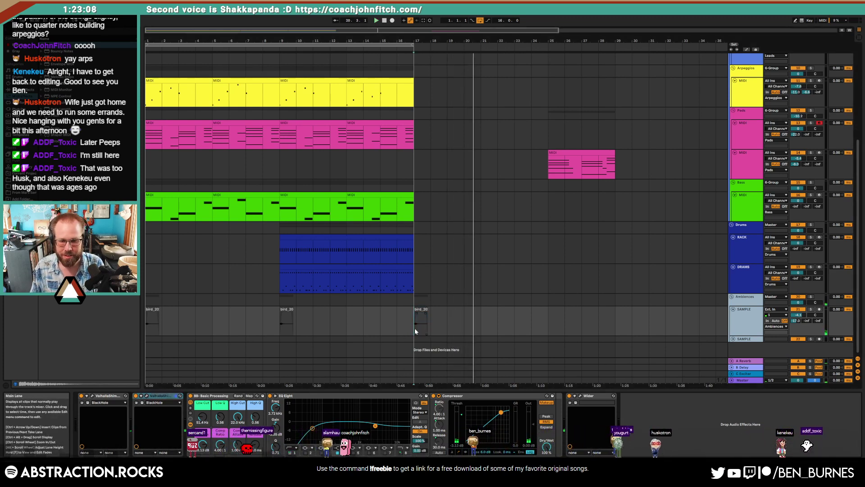
{"action": "left_click", "coordinate": [436, 320]}
{"action": "key", "text": "space"}
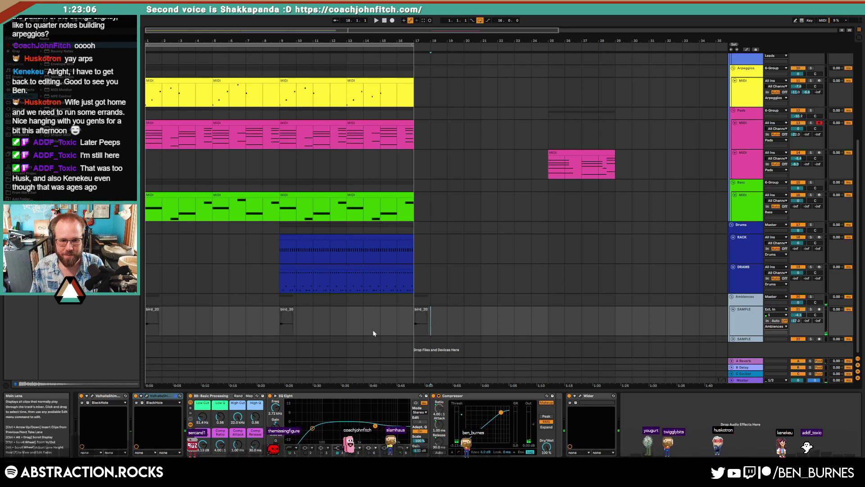
Step: Play the sixteen-bar loop from the start
{"action": "scroll", "coordinate": [375, 332], "scroll_direction": "up", "scroll_amount": 2}
{"action": "scroll", "coordinate": [377, 330], "scroll_direction": "down", "scroll_amount": 1}
{"action": "left_click", "coordinate": [418, 321]}
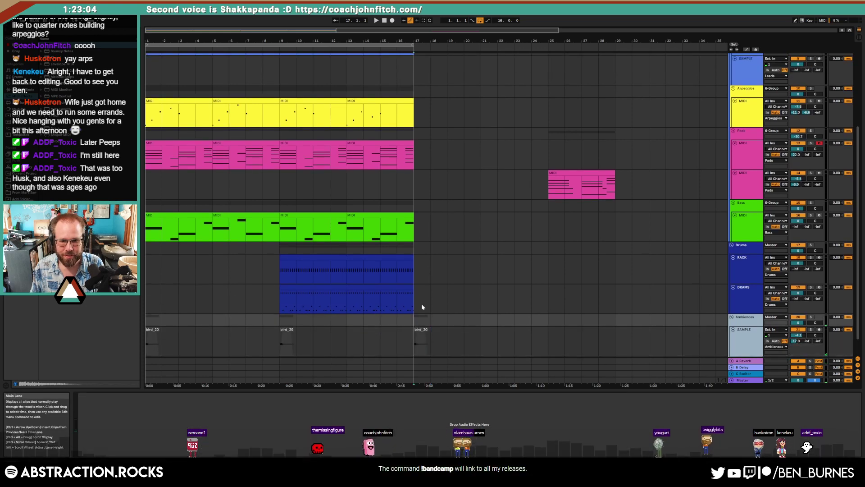
{"action": "left_click", "coordinate": [411, 197]}
{"action": "left_click", "coordinate": [376, 21]}
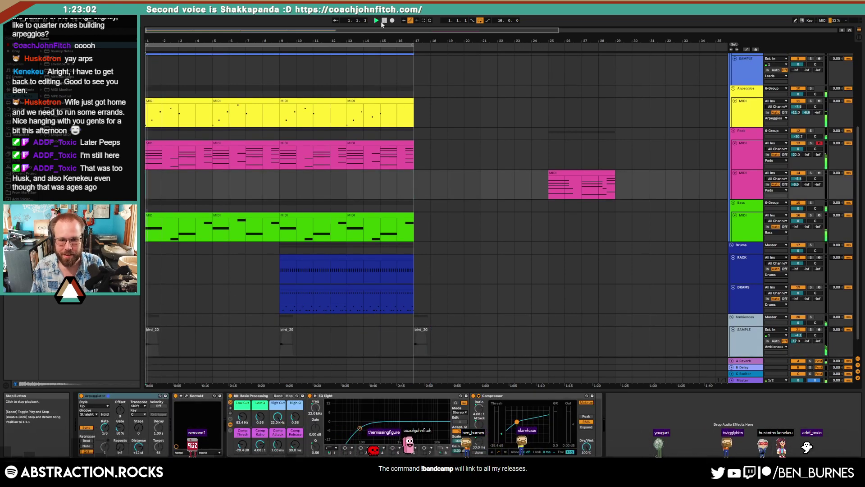
Step: Lower the feedback of the second ValhallaShimmer on the bird sample track to 0.616, check the first one, and close both plug-in windows
{"action": "left_click", "coordinate": [338, 341]}
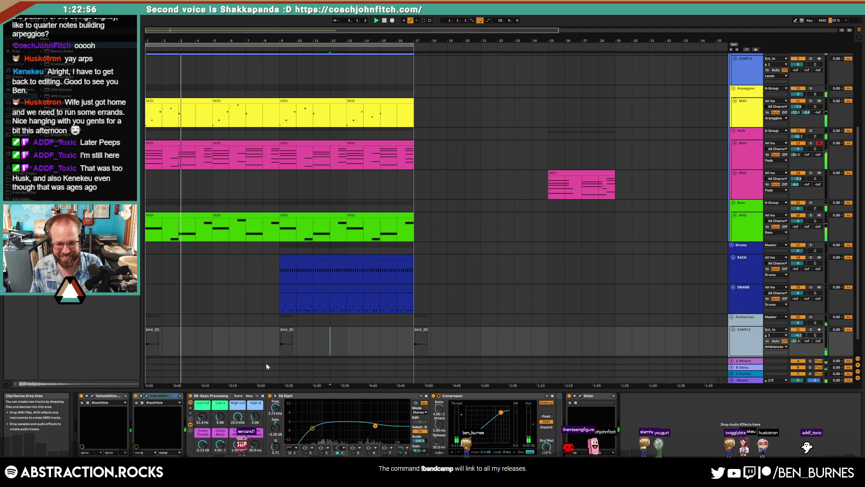
{"action": "left_click", "coordinate": [146, 396]}
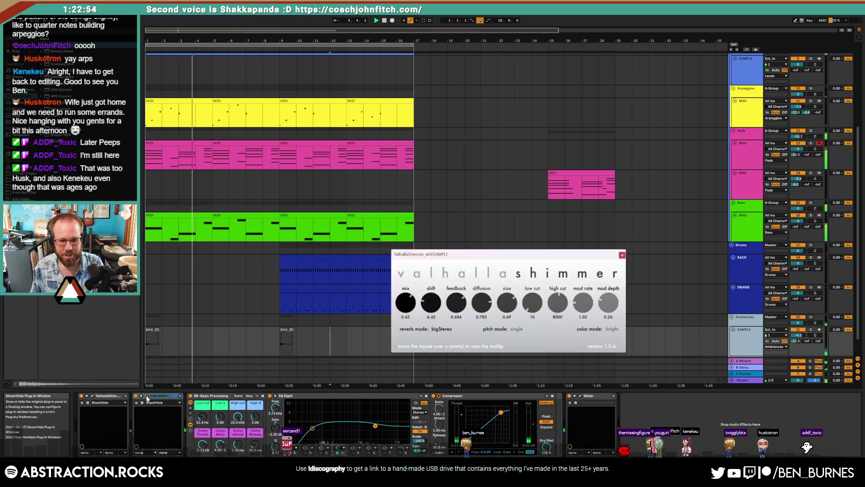
{"action": "left_click_drag", "start_coordinate": [462, 307], "coordinate": [462, 308]}
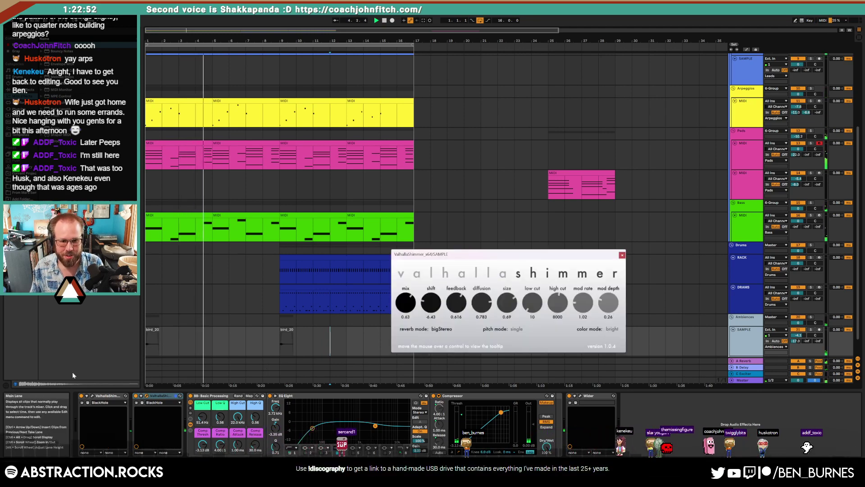
{"action": "left_click", "coordinate": [92, 396]}
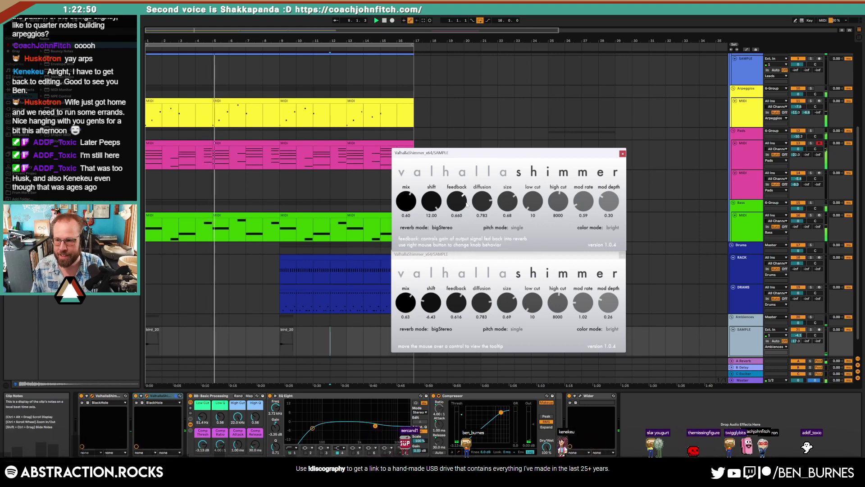
{"action": "left_click", "coordinate": [622, 154]}
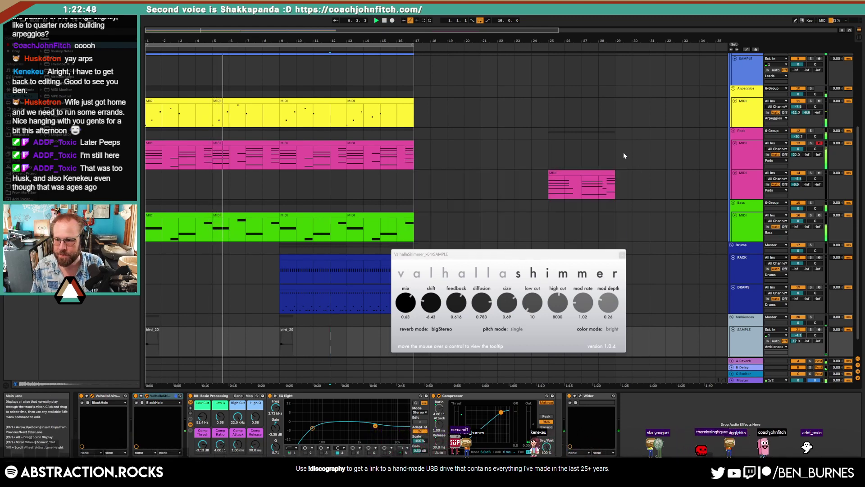
{"action": "left_click", "coordinate": [622, 255]}
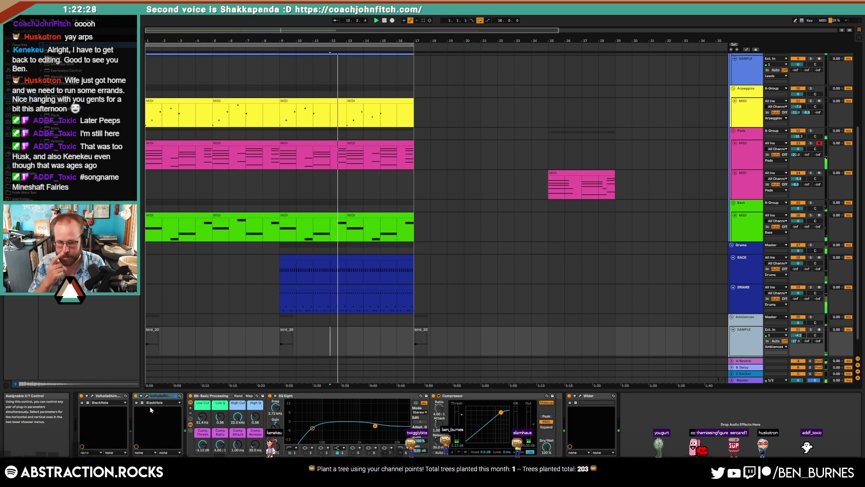
Step: Switch to the _Sample Crate folder in File Explorer and search it for "navi"
{"action": "left_click", "coordinate": [278, 336]}
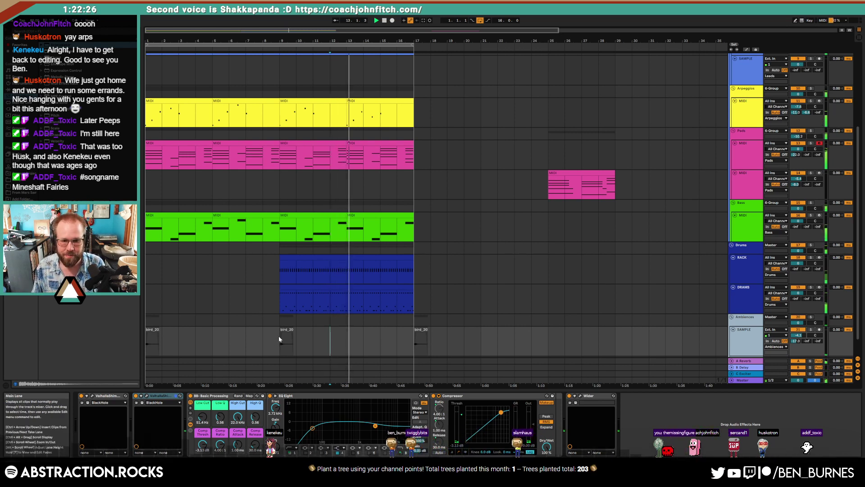
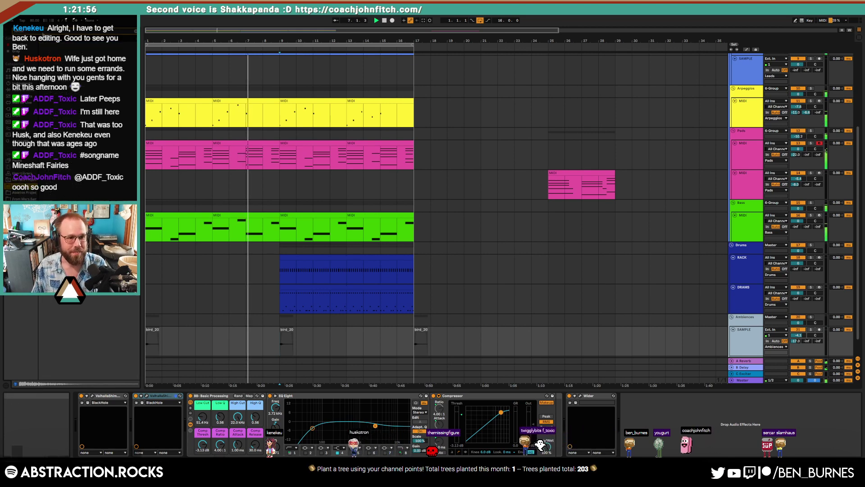
{"action": "key", "text": "BackSpace"}
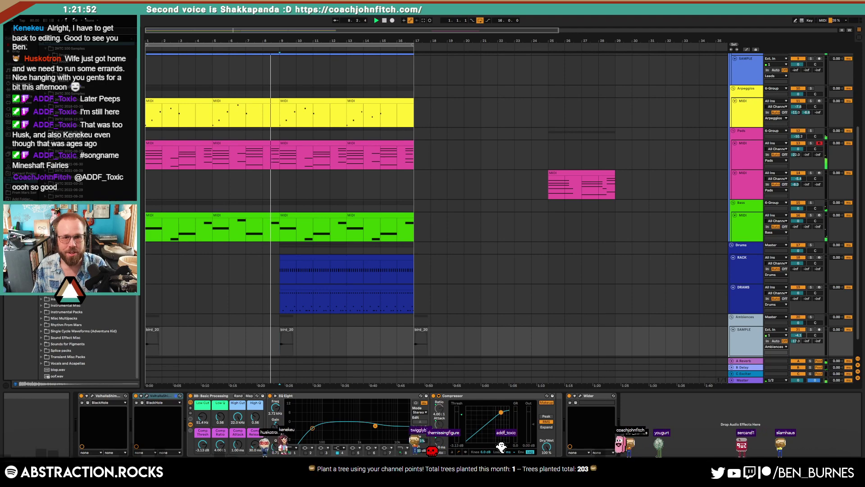
{"action": "key", "text": "F11"}
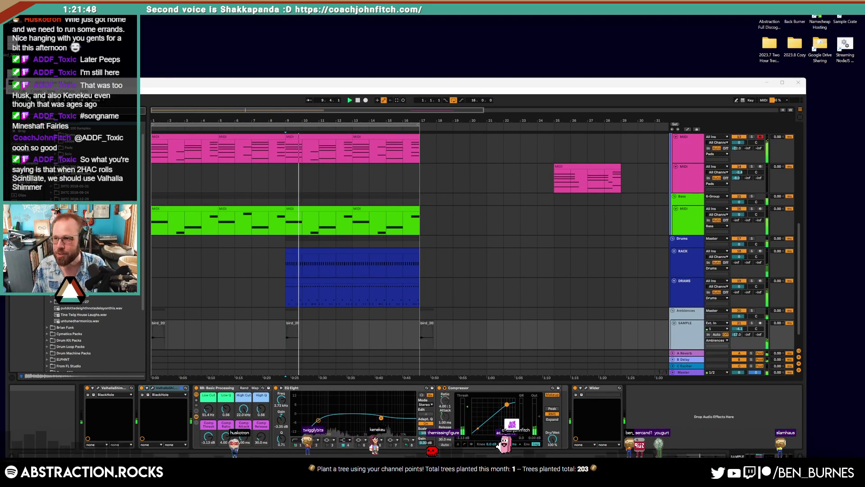
{"action": "left_click_drag", "start_coordinate": [864, 82], "coordinate": [377, 70]}
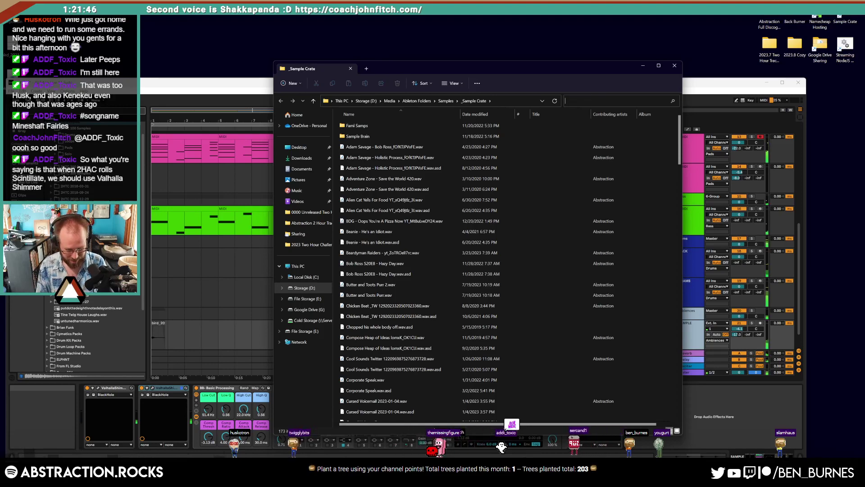
{"action": "type", "text": "navi"}
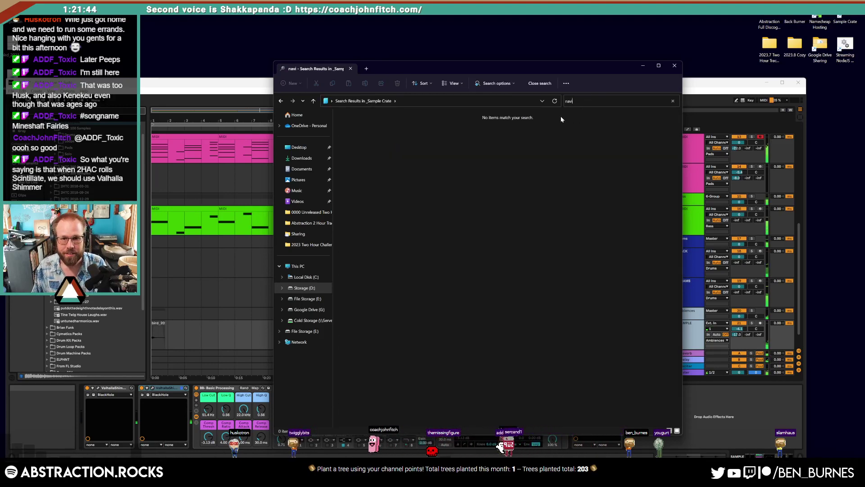
Step: Look through the full _Sample Crate file list and search the folder for "hey"
{"action": "key", "text": "alt+Left"}
{"action": "scroll", "coordinate": [492, 256], "scroll_direction": "down", "scroll_amount": 12}
{"action": "scroll", "coordinate": [492, 257], "scroll_direction": "down", "scroll_amount": 6}
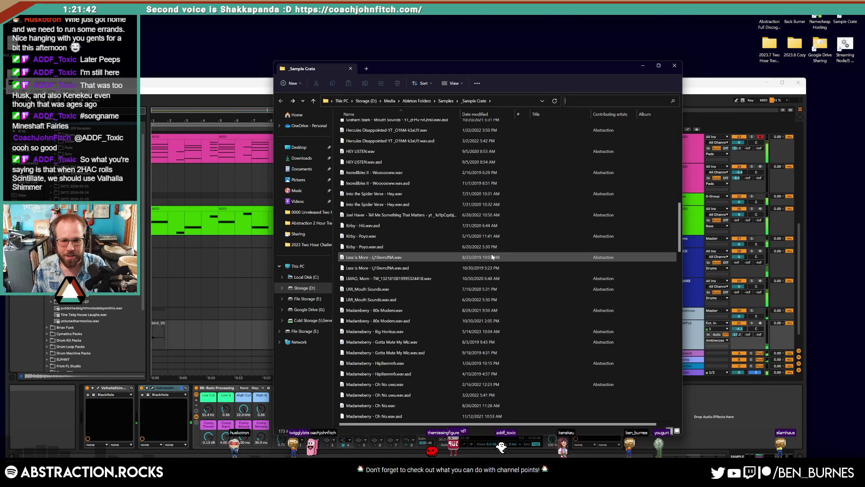
{"action": "scroll", "coordinate": [451, 271], "scroll_direction": "down", "scroll_amount": 10}
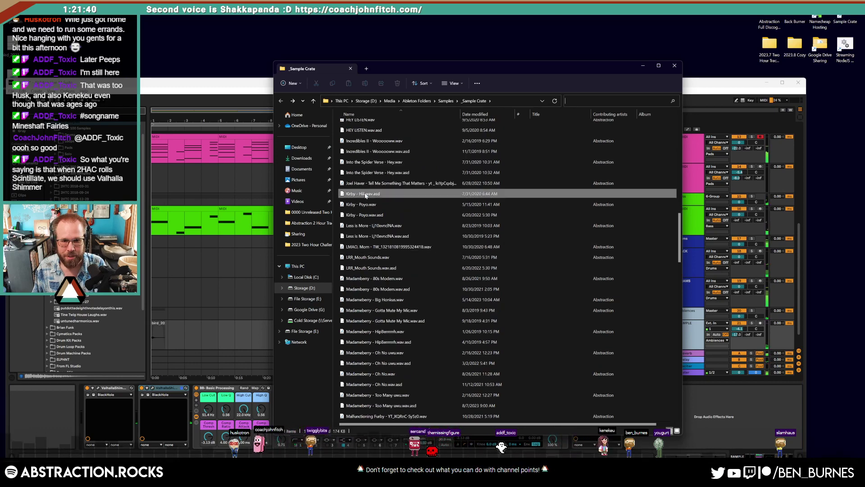
{"action": "left_click", "coordinate": [436, 289]}
{"action": "scroll", "coordinate": [436, 288], "scroll_direction": "down", "scroll_amount": 12}
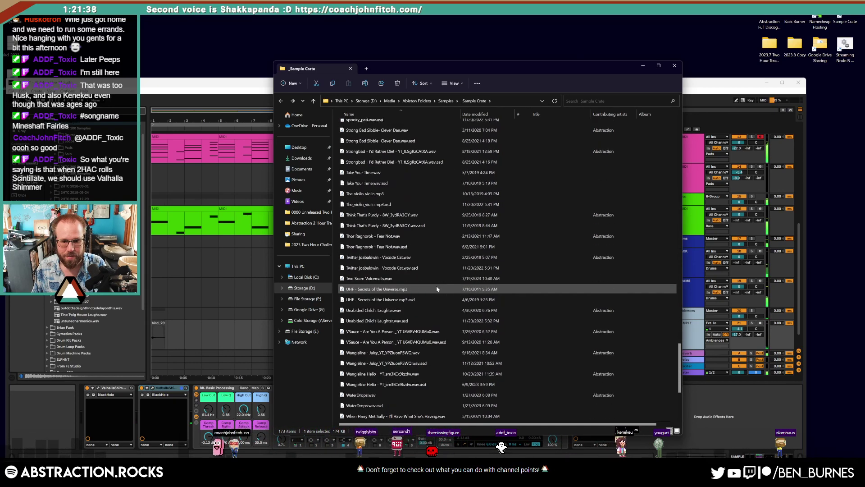
{"action": "left_click", "coordinate": [603, 101]}
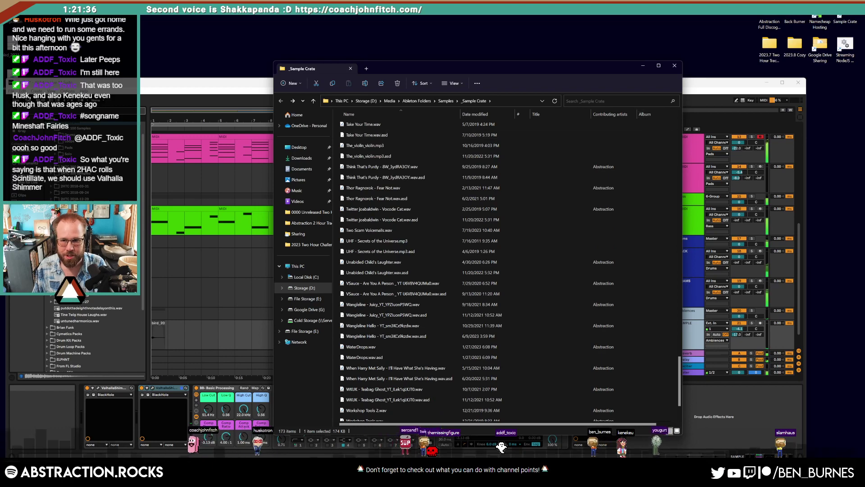
{"action": "type", "text": "hey"}
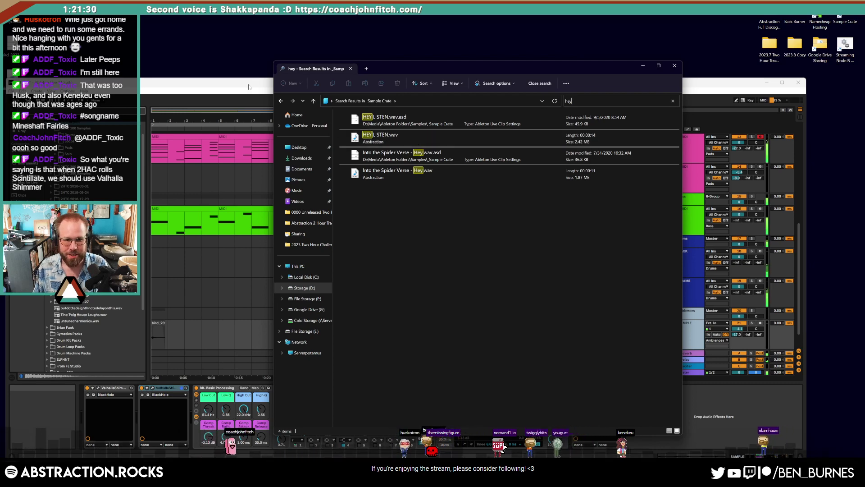
Step: Return to Ableton Live in a maximized window, find the HEY LISTEN sample in its browser, and preview it
{"action": "left_click_drag", "start_coordinate": [248, 84], "coordinate": [257, 45]}
{"action": "double_click", "coordinate": [257, 45]}
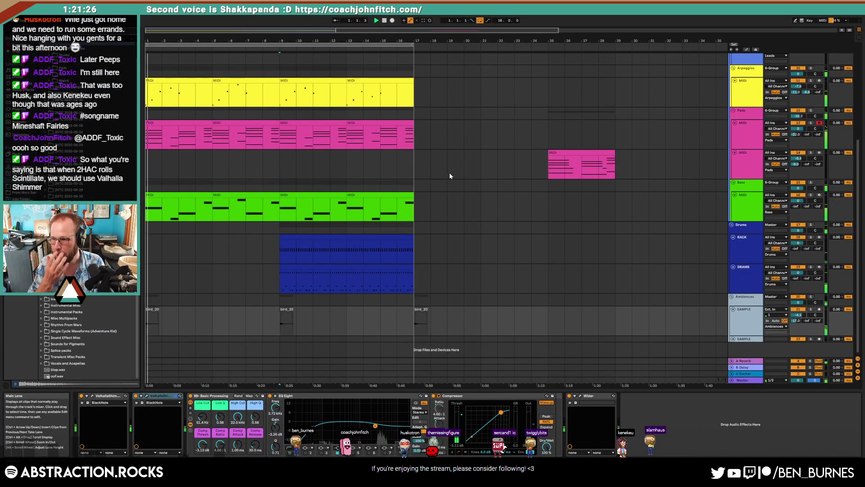
{"action": "left_click", "coordinate": [282, 247]}
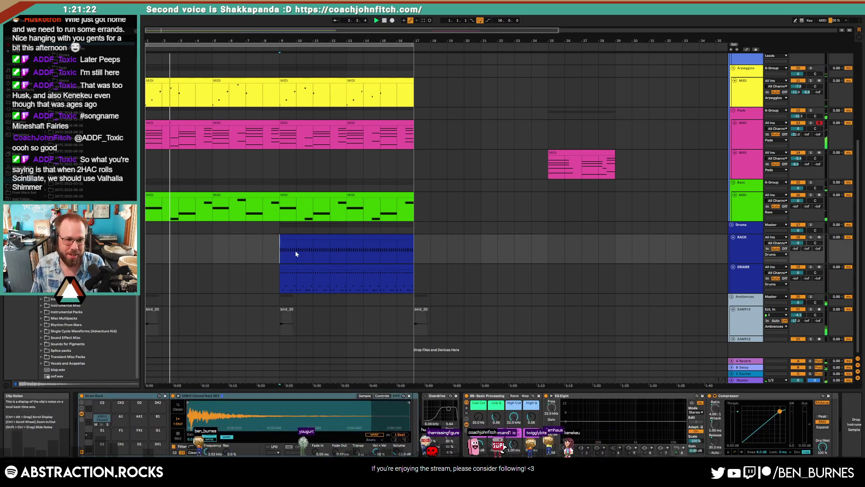
{"action": "key", "text": "ctrl+f"}
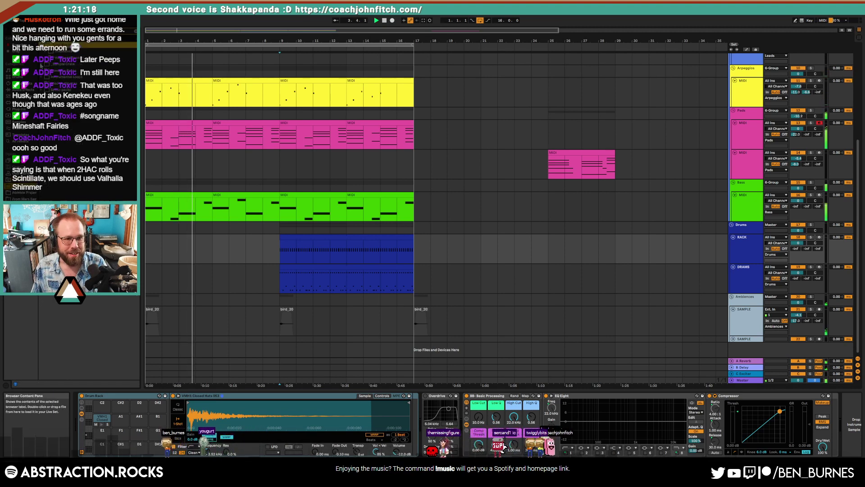
{"action": "key", "text": "Down"}
{"action": "key", "text": "Down"}
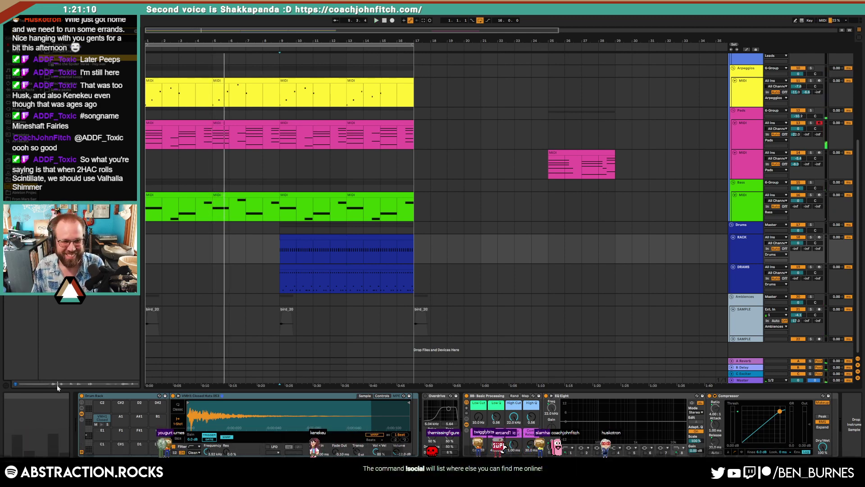
Step: Unfold the empty SAMPLE track in the Ambiences group and place the HEY LISTEN sample there from bar 16 to bar 17
{"action": "left_click", "coordinate": [743, 339]}
{"action": "key", "text": "Right"}
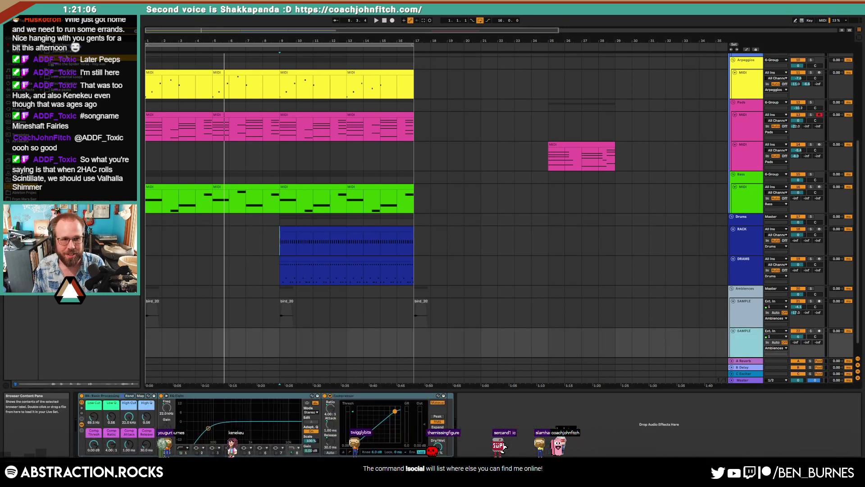
{"action": "left_click_drag", "start_coordinate": [67, 57], "coordinate": [403, 339]}
{"action": "left_click_drag", "start_coordinate": [520, 352], "coordinate": [517, 352]}
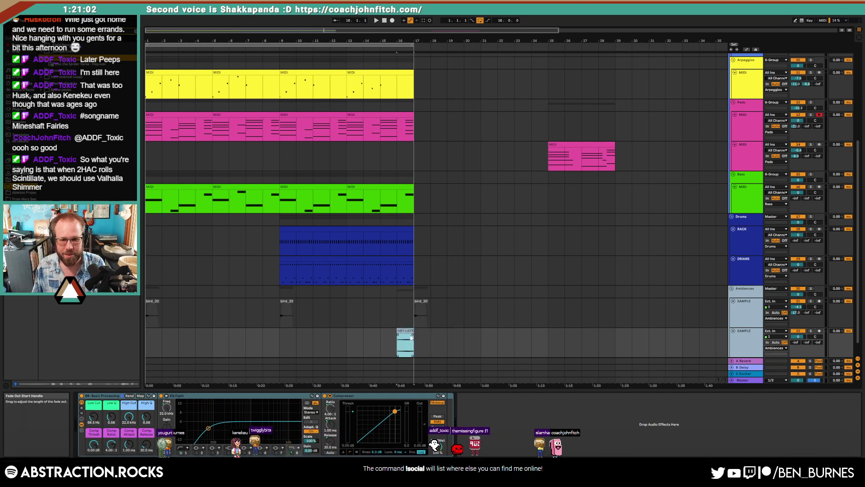
Step: Shift and trim the HEY LISTEN clip to run from beat 16.2 to just past bar 17, and lower its track volume during playback
{"action": "scroll", "coordinate": [411, 337], "scroll_direction": "up", "scroll_amount": 5}
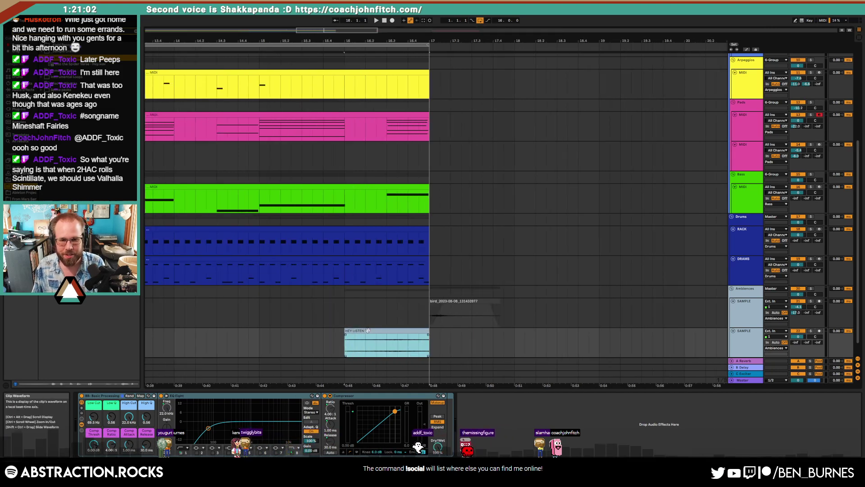
{"action": "left_click_drag", "start_coordinate": [365, 332], "coordinate": [383, 331]}
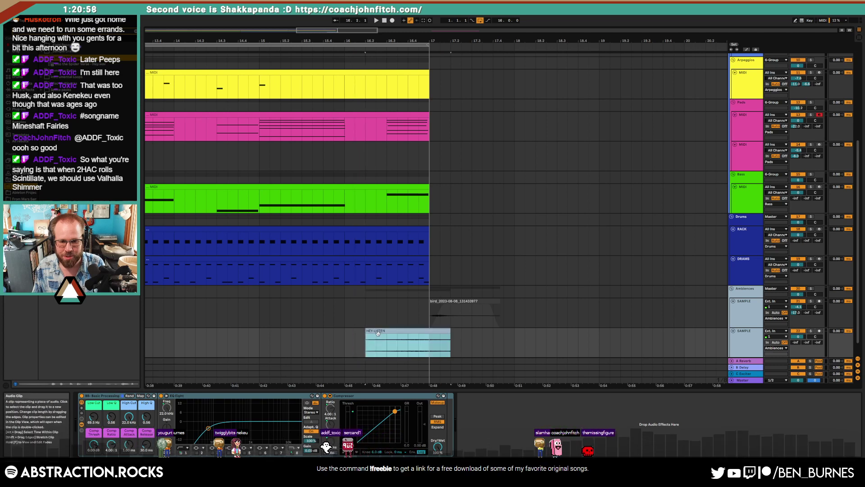
{"action": "left_click_drag", "start_coordinate": [449, 331], "coordinate": [429, 334]}
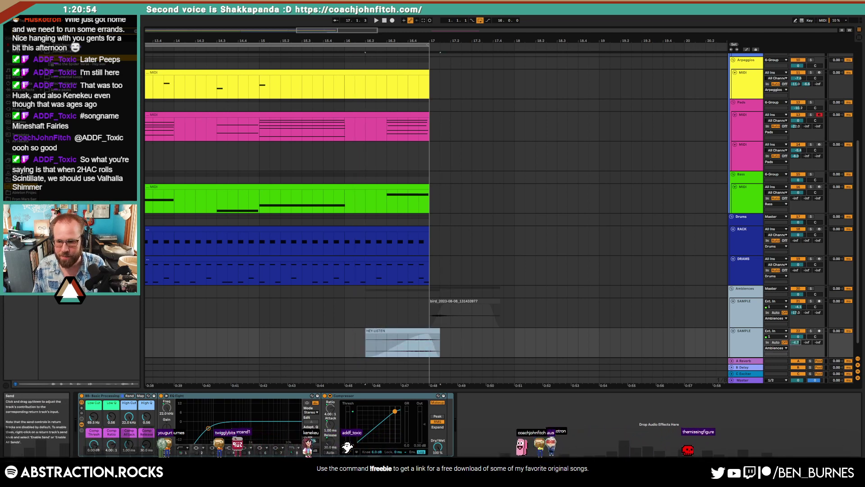
{"action": "key", "text": "space"}
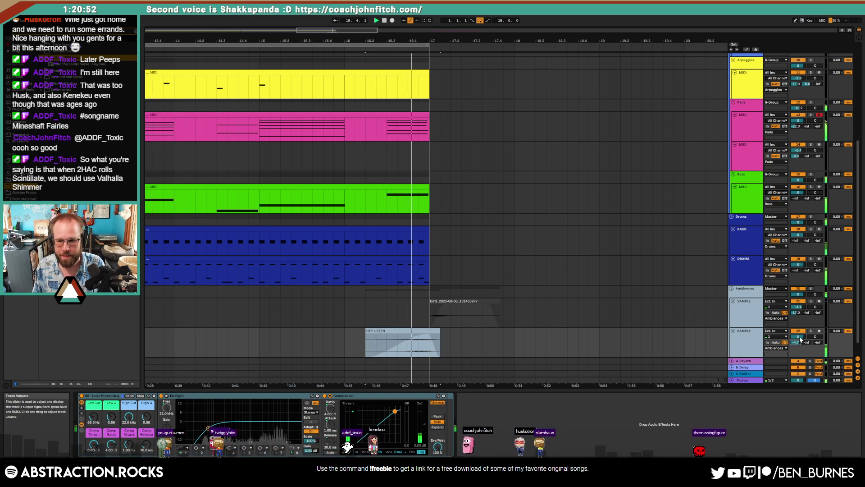
{"action": "left_click_drag", "start_coordinate": [798, 337], "coordinate": [798, 345]}
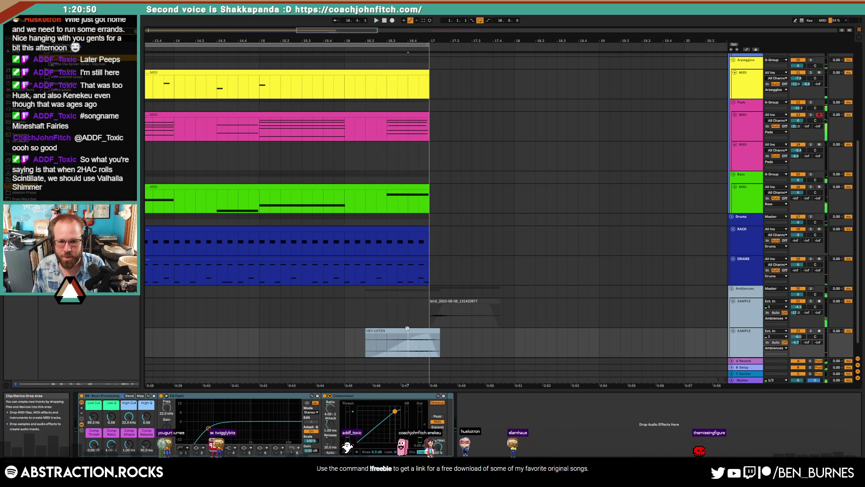
Step: Move the HEY LISTEN clip back to start at beat 15.2, and turn on Warp so it extends to just past bar 17
{"action": "left_click_drag", "start_coordinate": [406, 329], "coordinate": [329, 336]}
{"action": "double_click", "coordinate": [321, 332]}
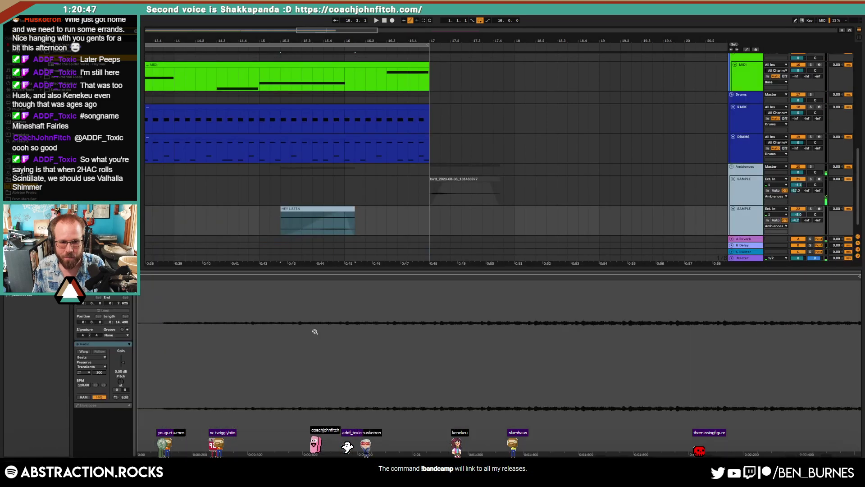
{"action": "left_click", "coordinate": [84, 350]}
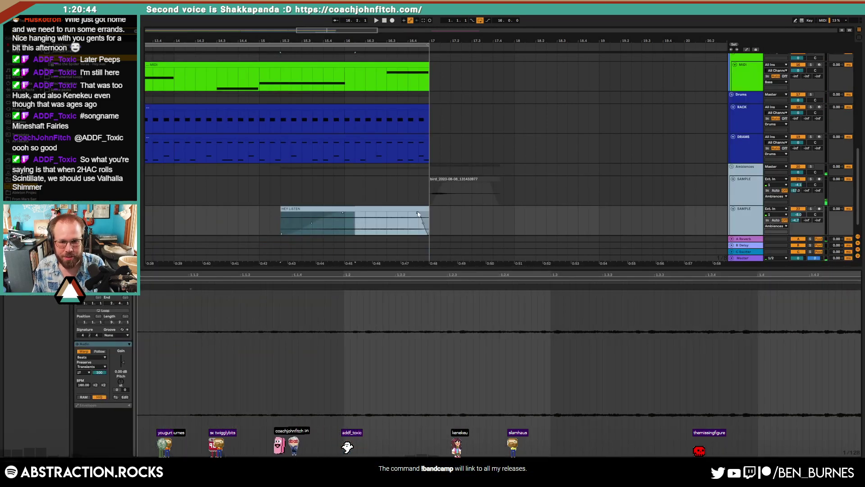
{"action": "left_click_drag", "start_coordinate": [428, 210], "coordinate": [444, 216]}
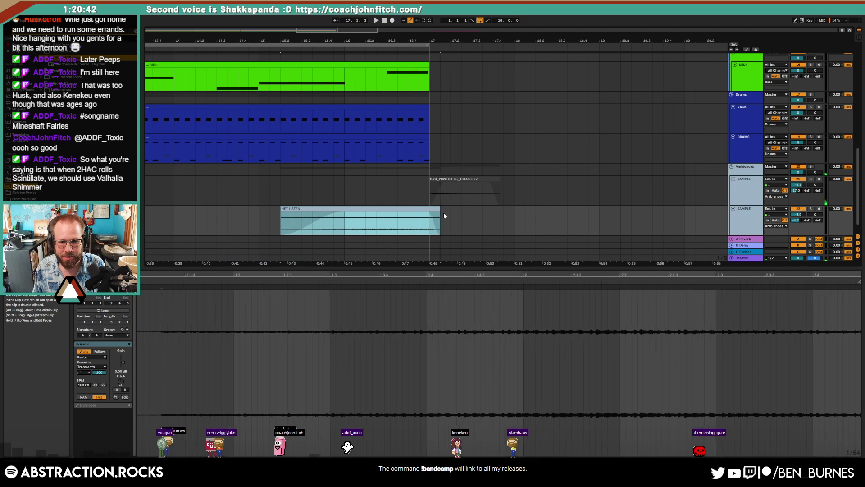
Step: Audition the HEY LISTEN clip, lengthen its fade-in to bar 17, and fade it out up to beat 17.2
{"action": "left_click", "coordinate": [285, 218]}
{"action": "key", "text": "space"}
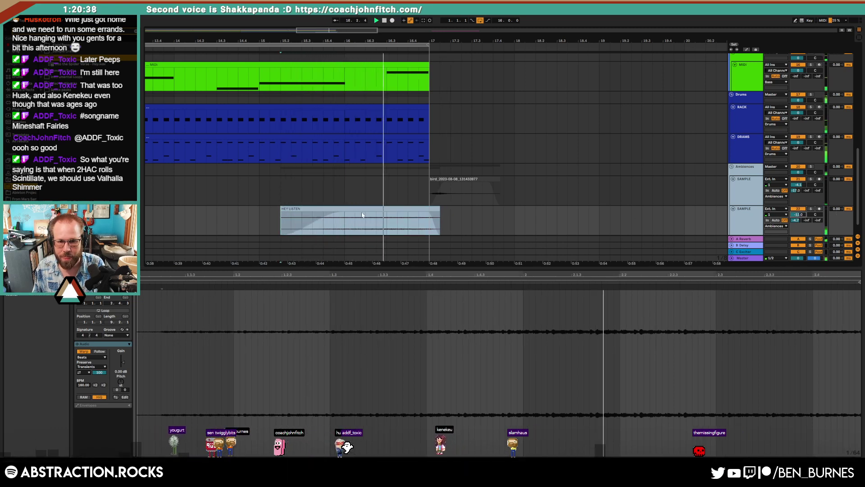
{"action": "left_click_drag", "start_coordinate": [373, 215], "coordinate": [430, 213]}
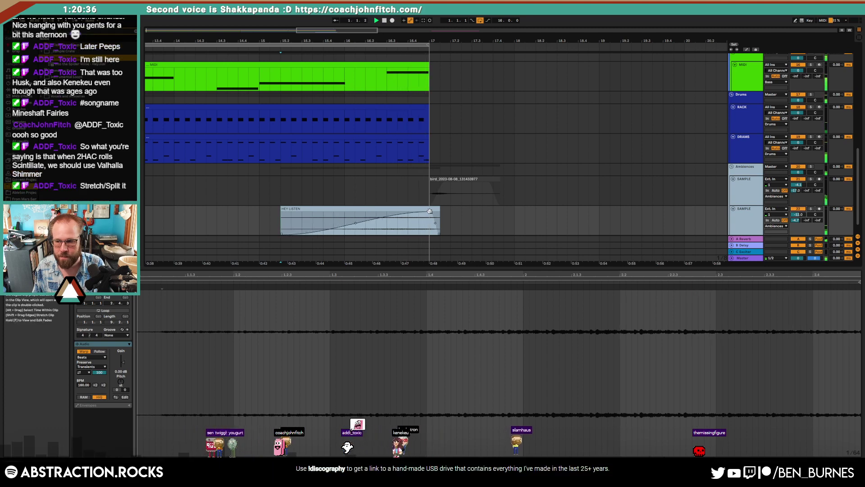
{"action": "key", "text": "shift+Tab"}
{"action": "mouse_move", "coordinate": [440, 317]}
{"action": "left_mouse_down"}
{"action": "mouse_move", "coordinate": [451, 317]}
{"action": "mouse_move", "coordinate": [430, 321]}
{"action": "left_mouse_up"}
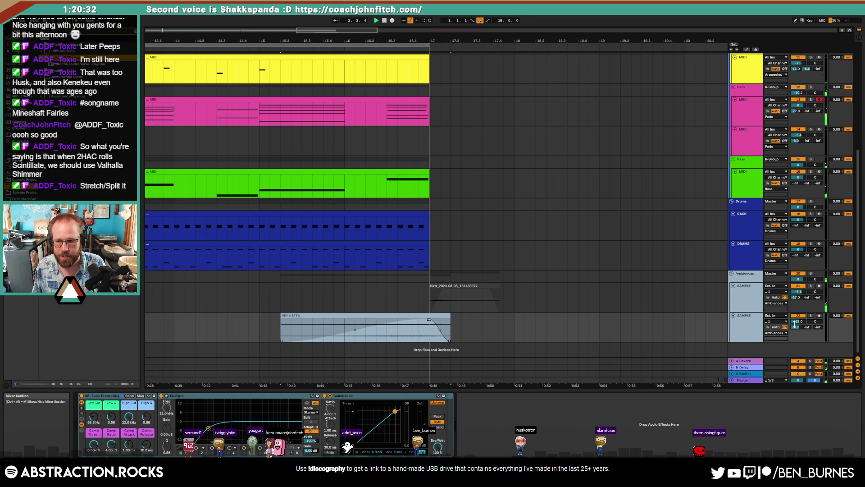
Step: Draw B-Delay send automation on the HEY LISTEN track that ramps up to a peak at bar 17, and audition the track soloed
{"action": "left_click_drag", "start_coordinate": [798, 322], "coordinate": [798, 320]}
{"action": "key", "text": "a"}
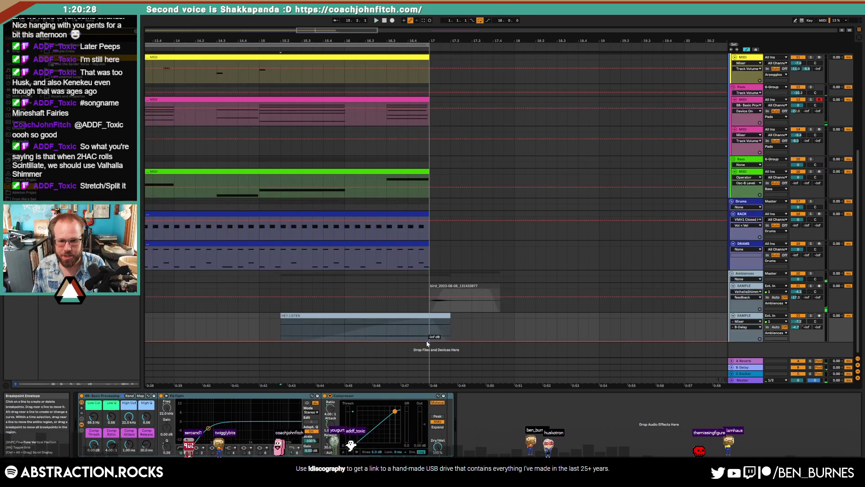
{"action": "left_click_drag", "start_coordinate": [428, 341], "coordinate": [430, 323]}
{"action": "left_click", "coordinate": [811, 315]}
{"action": "key", "text": "space"}
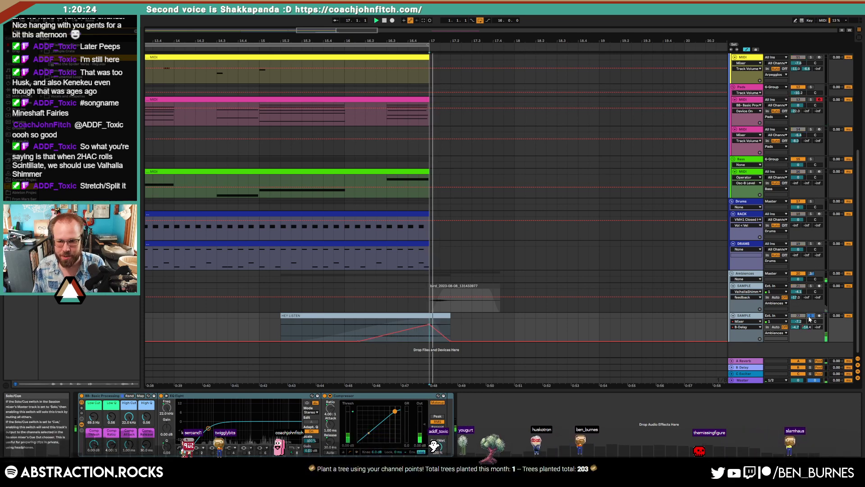
{"action": "key", "text": "space"}
Step: Raise the B-Delay automation peak at bar 17 and lower the HEY LISTEN track's High Cut to 4.28 kHz
{"action": "left_click", "coordinate": [249, 330]}
{"action": "key", "text": "space"}
{"action": "left_click_drag", "start_coordinate": [430, 324], "coordinate": [429, 318]}
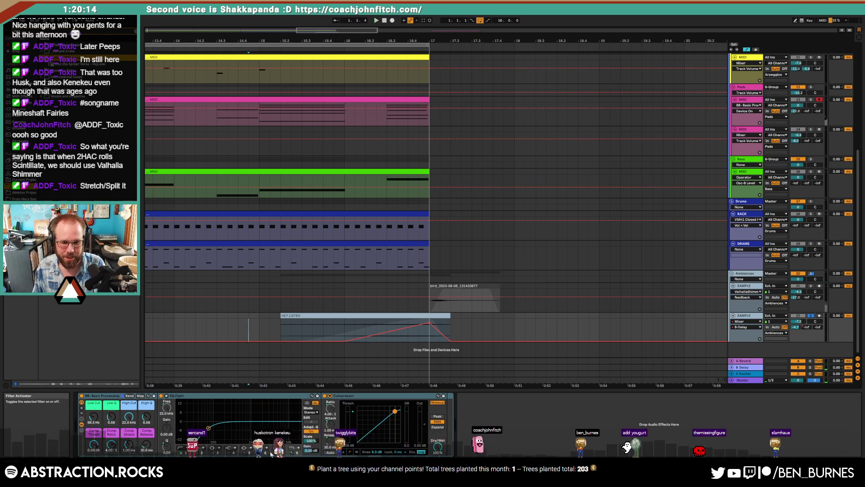
{"action": "left_click_drag", "start_coordinate": [126, 421], "coordinate": [126, 439]}
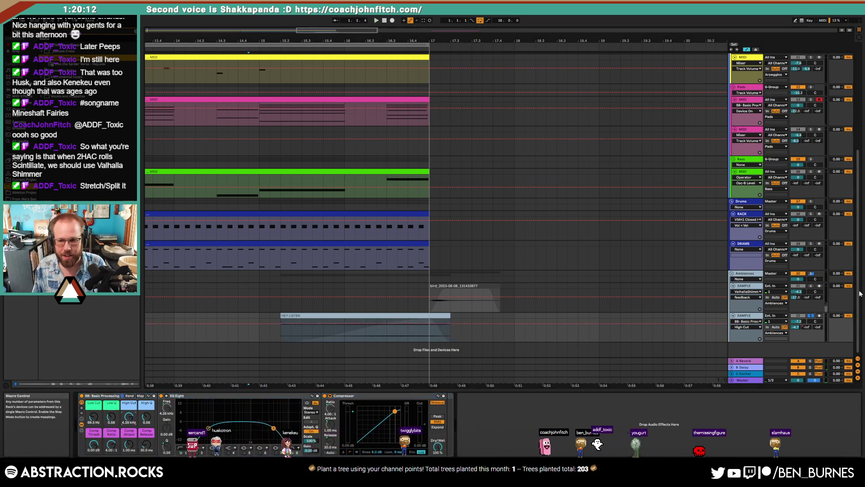
Step: Hide the automation, restore the greyed-out bird clips, and play the arrangement from bar 9
{"action": "scroll", "coordinate": [451, 229], "scroll_direction": "down", "scroll_amount": 5}
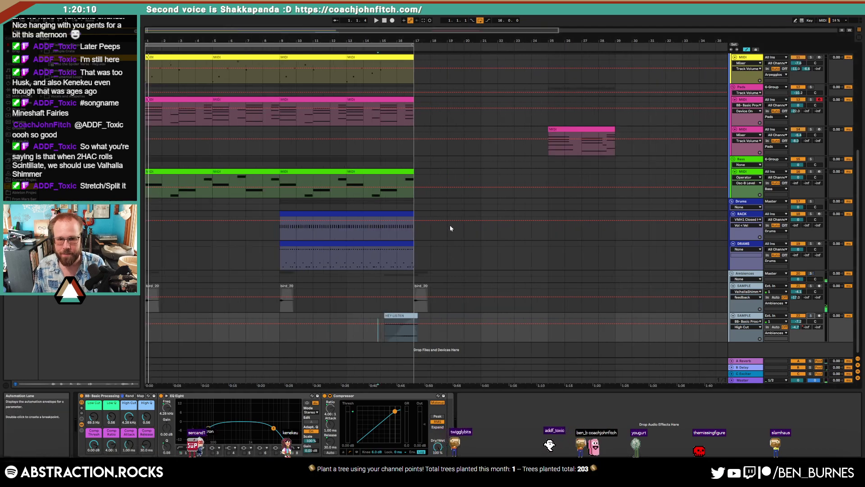
{"action": "left_click", "coordinate": [279, 253]}
{"action": "key", "text": "a"}
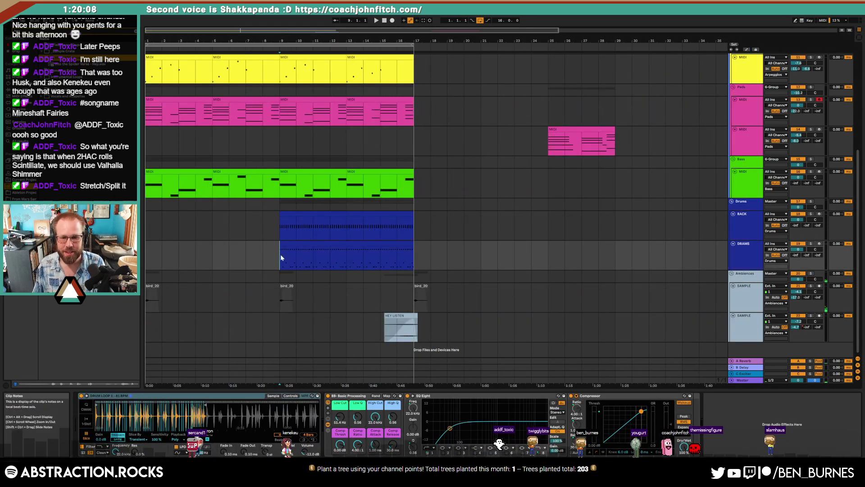
{"action": "left_click", "coordinate": [806, 305]}
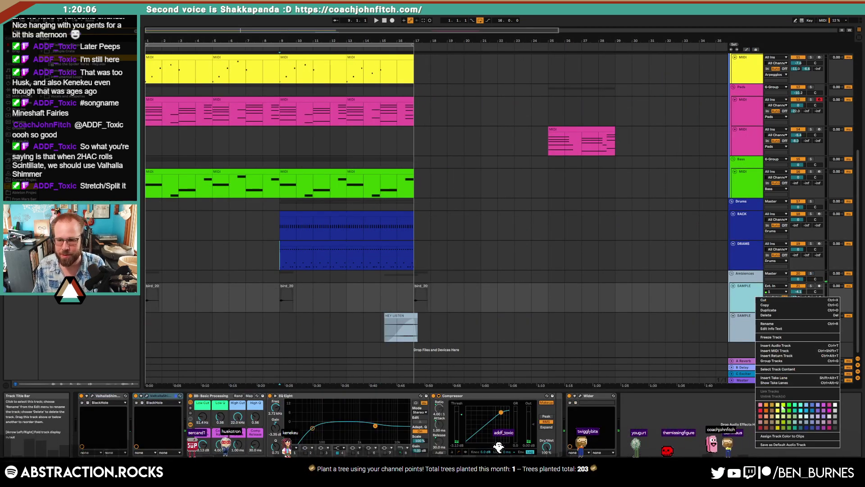
{"action": "left_click", "coordinate": [280, 254]}
{"action": "key", "text": "space"}
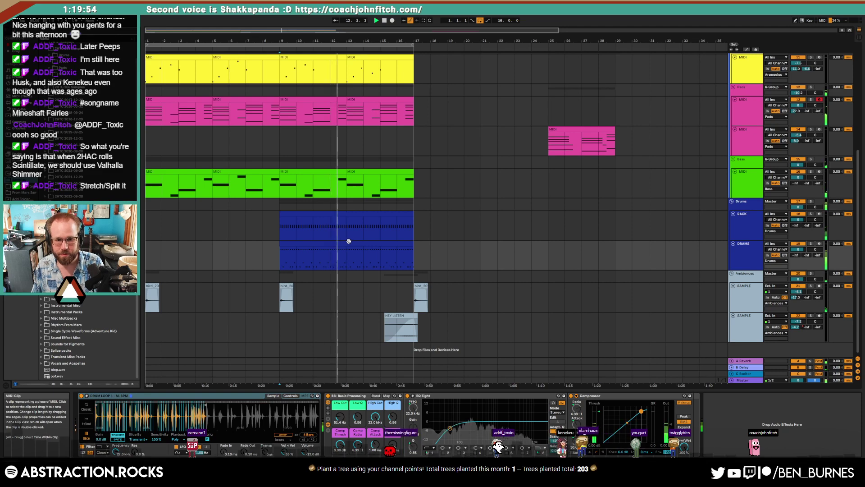
Step: Duplicate the bass clips of bars 9 to 17 so they also fill bars 17 to 25
{"action": "scroll", "coordinate": [385, 246], "scroll_direction": "up", "scroll_amount": 3}
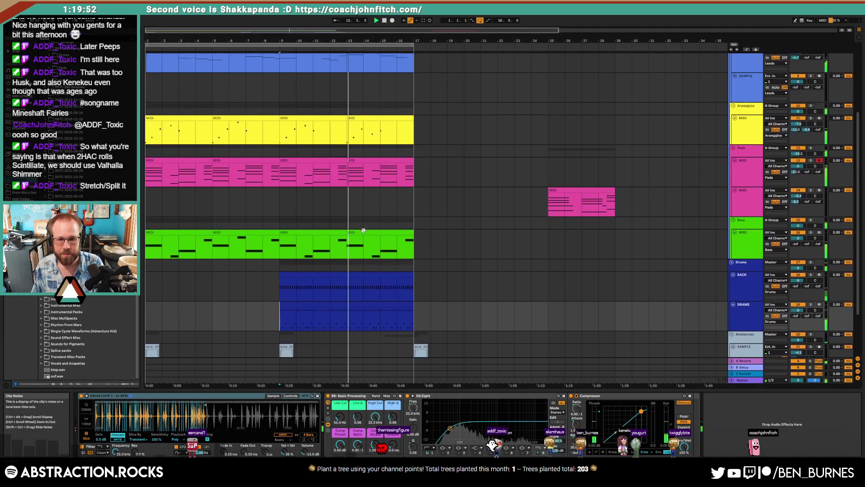
{"action": "left_click", "coordinate": [363, 231]}
{"action": "left_click", "coordinate": [319, 232], "text": "shift"}
{"action": "key", "text": "ctrl+d"}
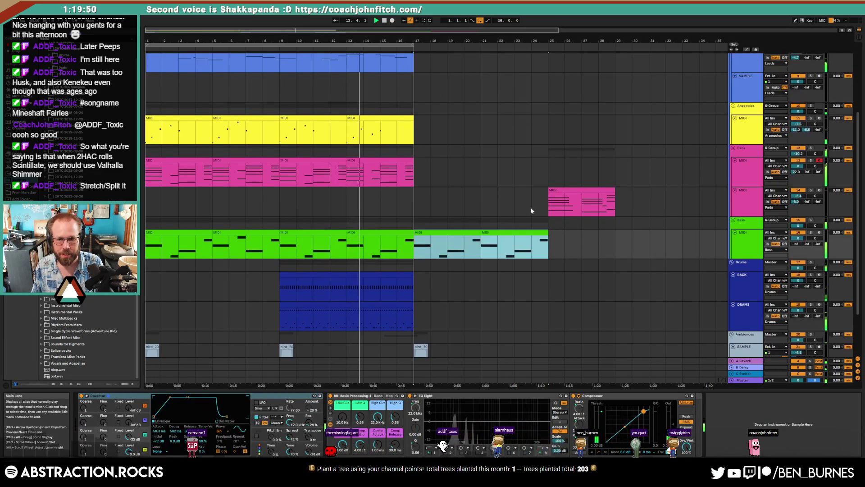
Step: Move the spare pad clip to bar 17, duplicate it up to bar 25, and loop bars 17 to 25
{"action": "left_click_drag", "start_coordinate": [583, 199], "coordinate": [523, 207]}
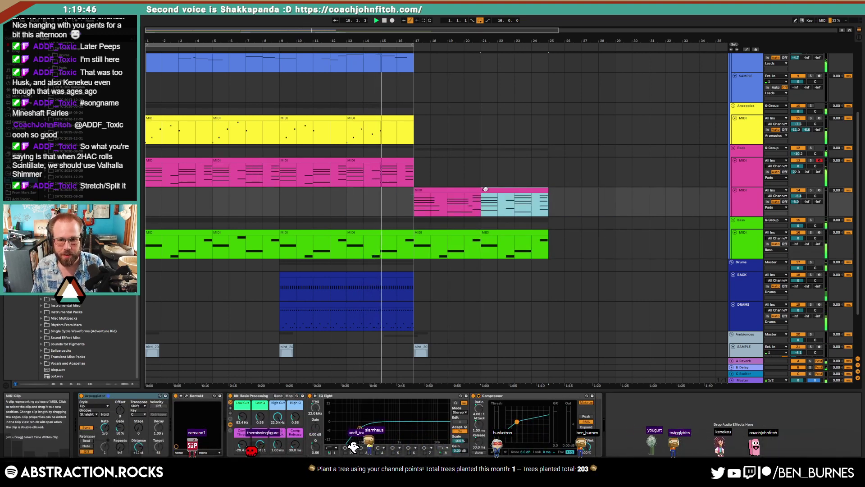
{"action": "left_click", "coordinate": [458, 190], "text": "shift"}
{"action": "key", "text": "ctrl+l"}
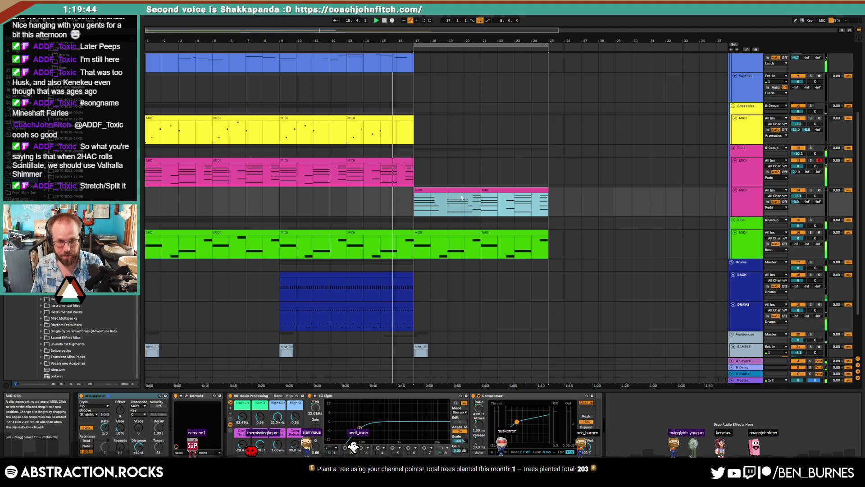
Step: Duplicate the DRAMS clip into bars 17 to 25, open the copy at bar 17 and select its C#2 notes
{"action": "left_click", "coordinate": [411, 304]}
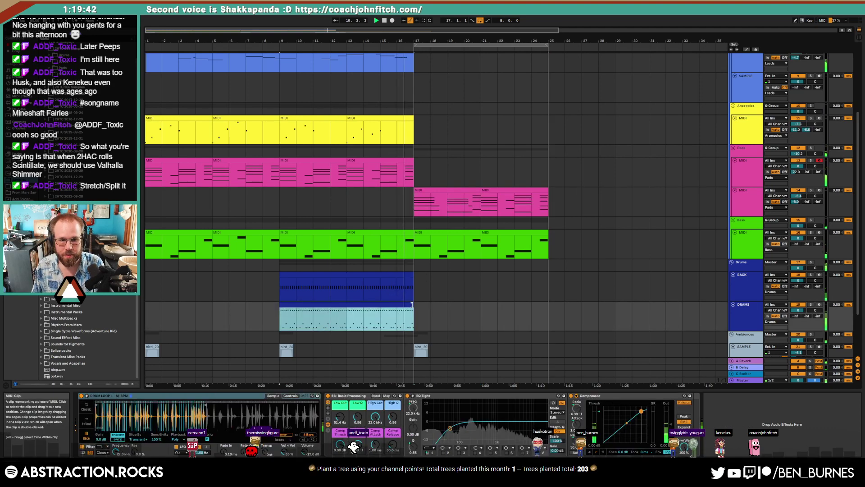
{"action": "key", "text": "ctrl+d"}
{"action": "double_click", "coordinate": [429, 304]}
{"action": "left_click", "coordinate": [166, 316]}
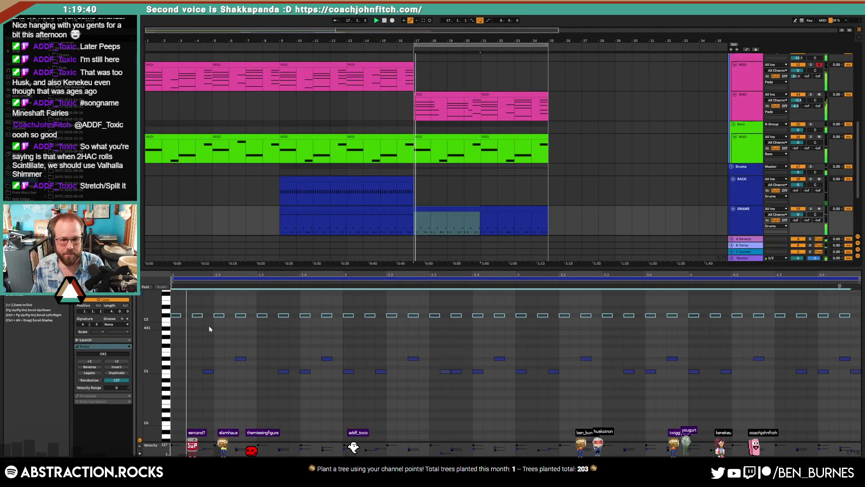
Step: Consolidate the two pad clips in bars 17 to 25 and transpose all their notes up one octave
{"action": "left_click", "coordinate": [454, 96]}
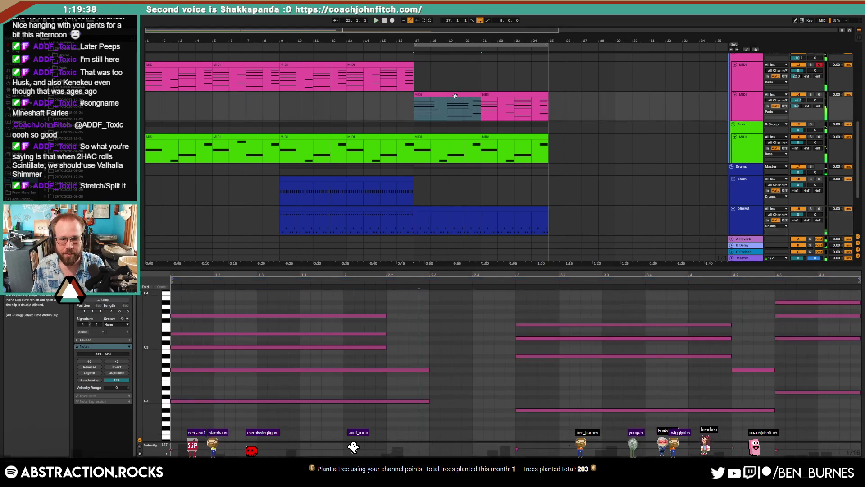
{"action": "left_click", "coordinate": [447, 351]}
{"action": "left_click", "coordinate": [475, 95]}
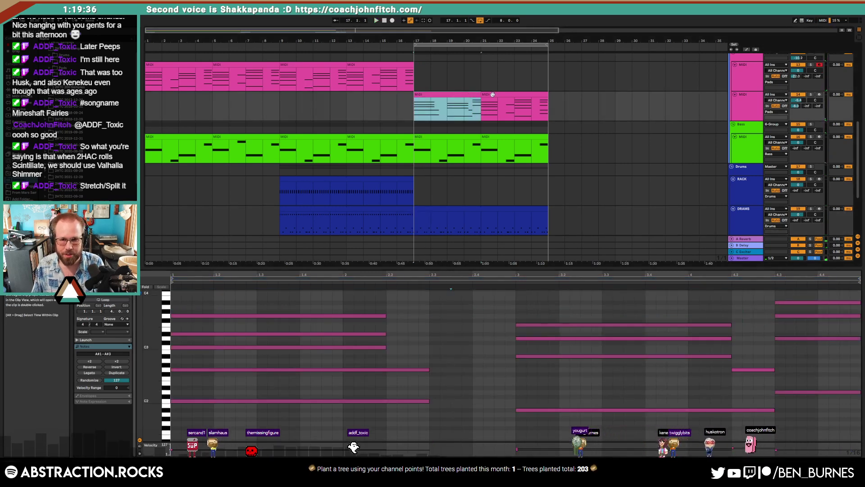
{"action": "left_click", "coordinate": [492, 94], "text": "shift"}
{"action": "key", "text": "ctrl+j"}
{"action": "left_click", "coordinate": [366, 300]}
{"action": "key", "text": "ctrl+a"}
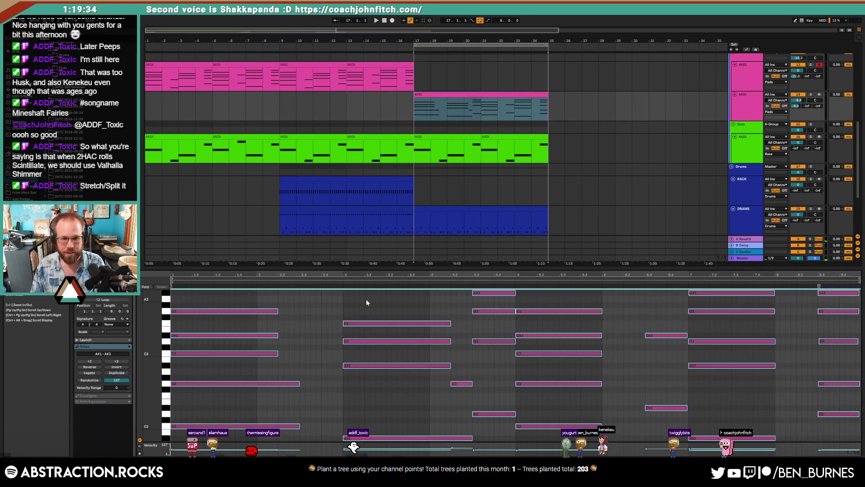
{"action": "key", "text": "shift+Up"}
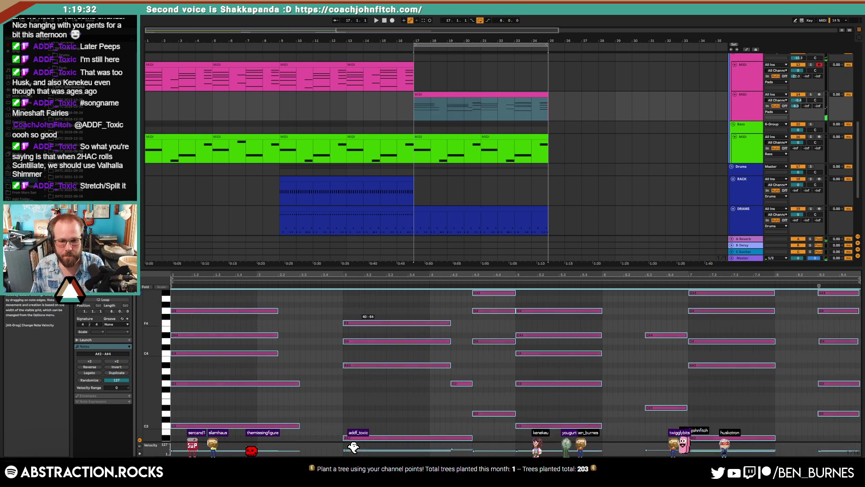
Step: Audition the transposed pad, set its High Cut to 1.44 kHz, and lower its Low Cut
{"action": "key", "text": "space"}
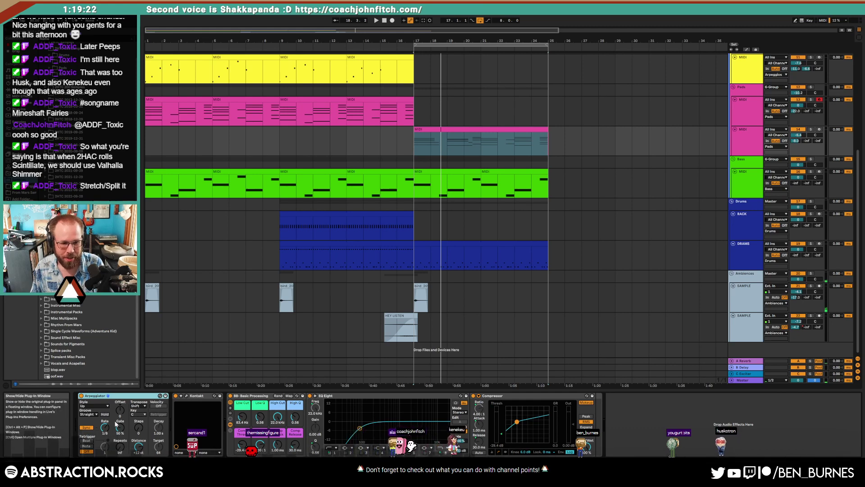
{"action": "key", "text": "space"}
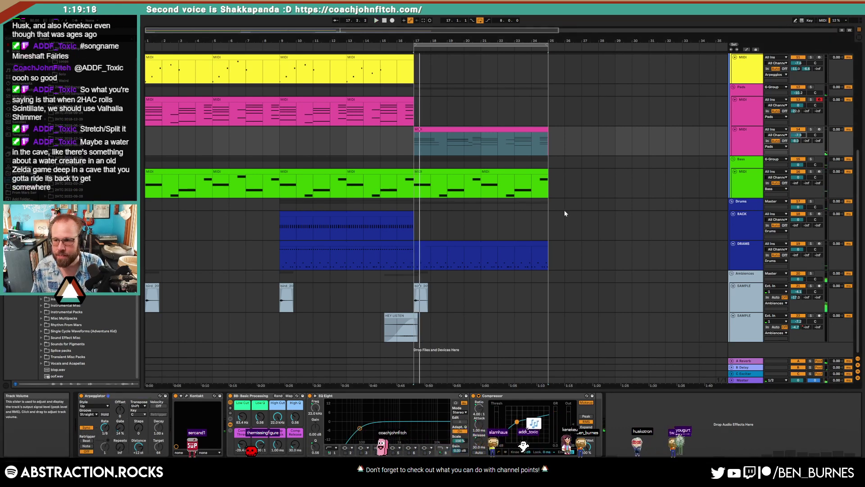
{"action": "left_click_drag", "start_coordinate": [278, 417], "coordinate": [277, 442]}
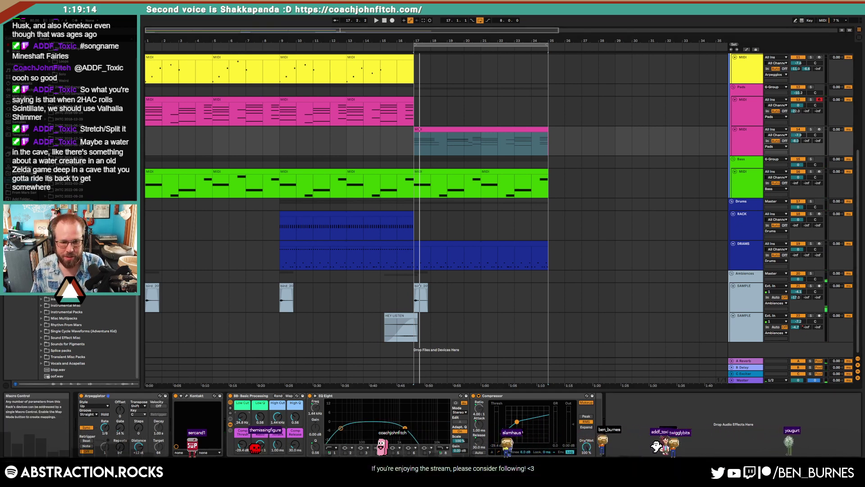
{"action": "left_click_drag", "start_coordinate": [243, 417], "coordinate": [243, 415]}
{"action": "key", "text": "space"}
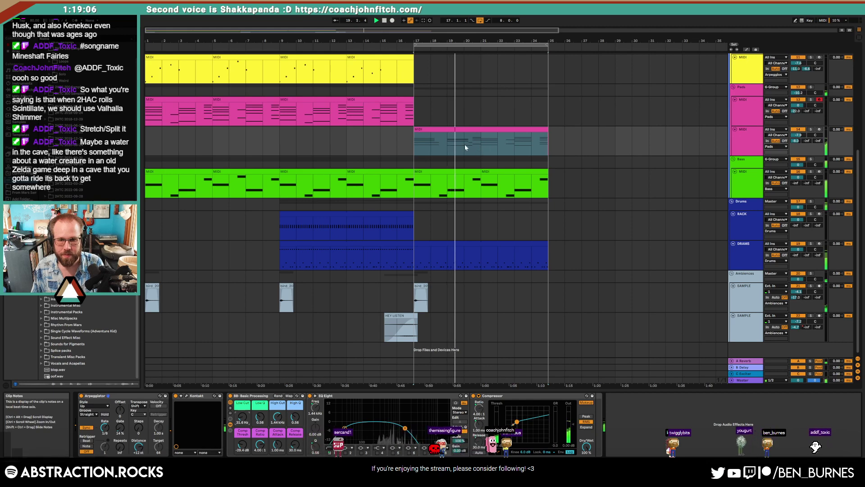
Step: Listen through the looped section and move the consolidated pad clip to start at bar 37
{"action": "scroll", "coordinate": [450, 153], "scroll_direction": "up", "scroll_amount": 3}
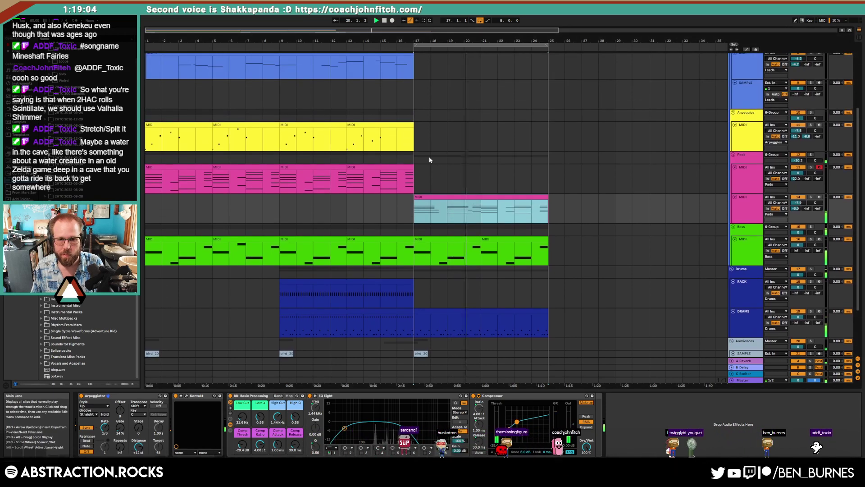
{"action": "scroll", "coordinate": [519, 154], "scroll_direction": "up", "scroll_amount": 3}
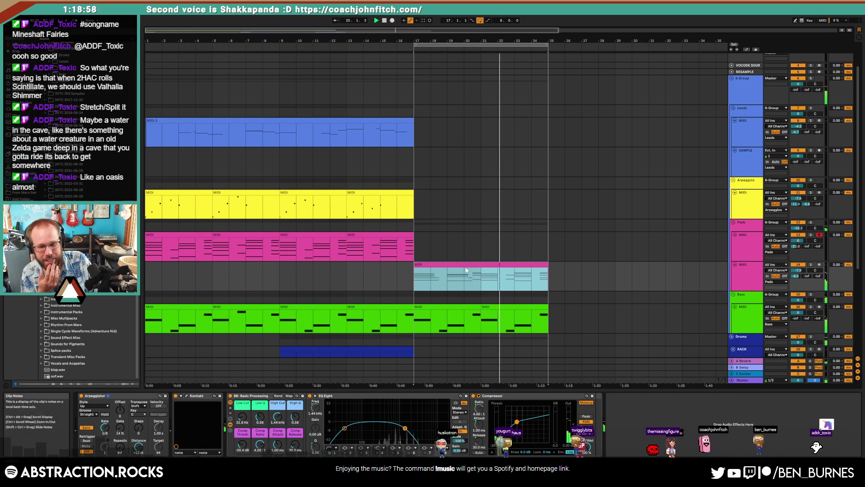
{"action": "scroll", "coordinate": [549, 181], "scroll_direction": "down", "scroll_amount": 3}
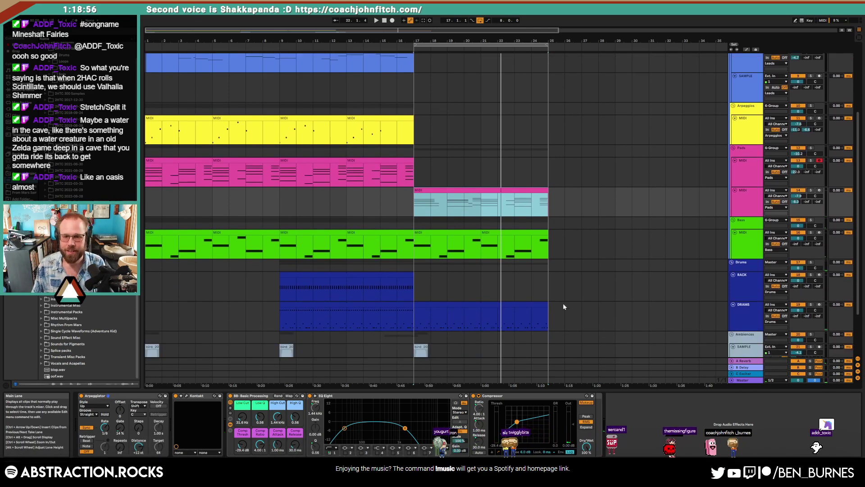
{"action": "left_click_drag", "start_coordinate": [508, 197], "coordinate": [709, 198]}
{"action": "scroll", "coordinate": [567, 204], "scroll_direction": "down", "scroll_amount": 2}
{"action": "left_click_drag", "start_coordinate": [478, 190], "coordinate": [559, 195]}
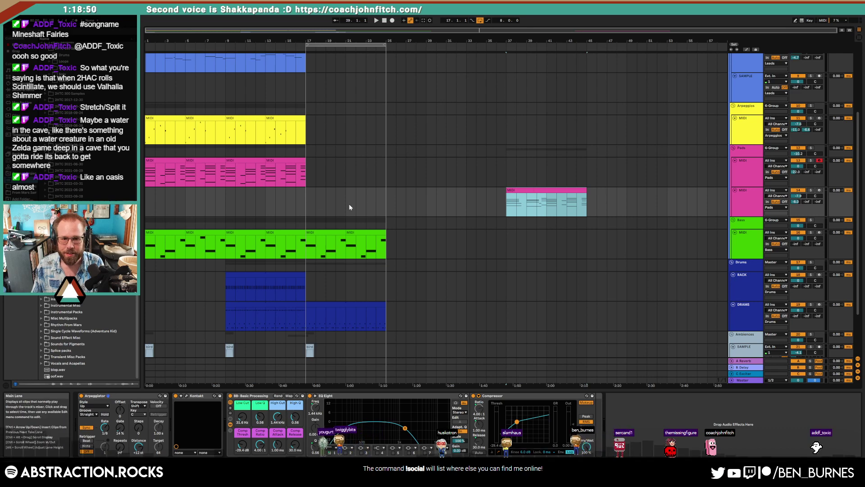
Step: Play from bar 17 and move the two bass clips of bars 17 to 25 beneath the pad clip at bar 37
{"action": "left_click", "coordinate": [312, 204]}
{"action": "key", "text": "space"}
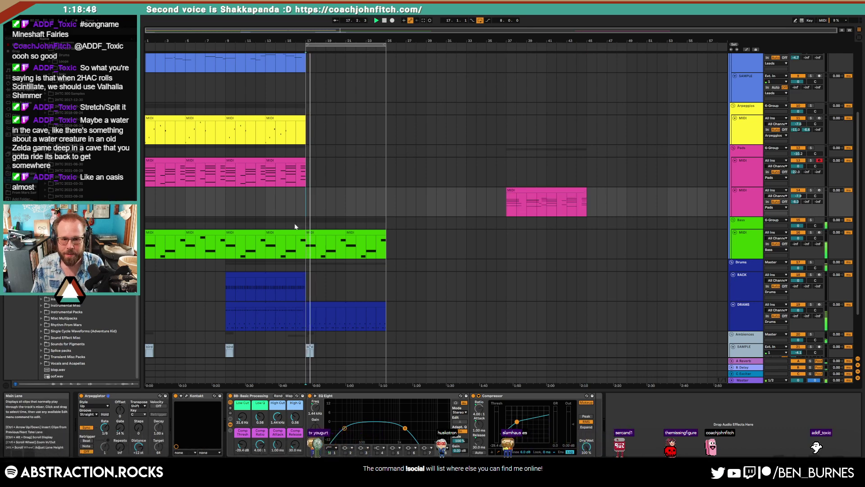
{"action": "left_click", "coordinate": [326, 237]}
{"action": "left_click", "coordinate": [363, 238], "text": "shift"}
{"action": "left_click_drag", "start_coordinate": [363, 238], "coordinate": [567, 240]}
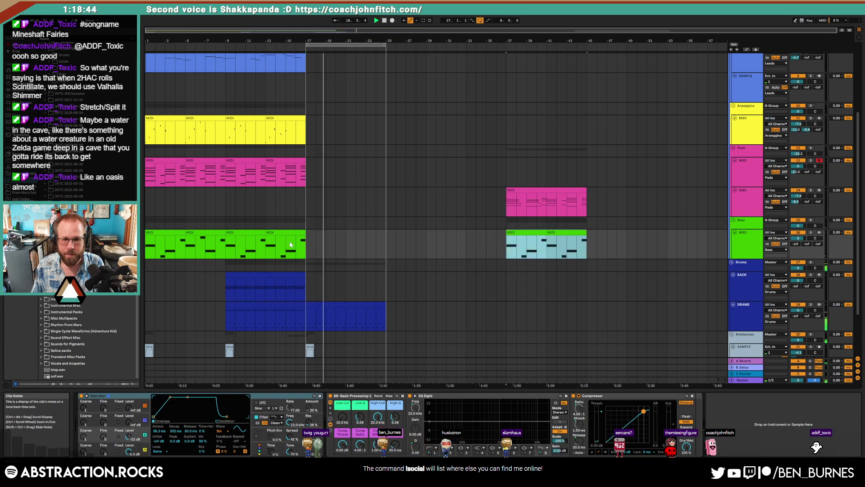
Step: Insert a new audio track directly below the bird SAMPLE track in the Ambiences group
{"action": "scroll", "coordinate": [485, 294], "scroll_direction": "down", "scroll_amount": 3}
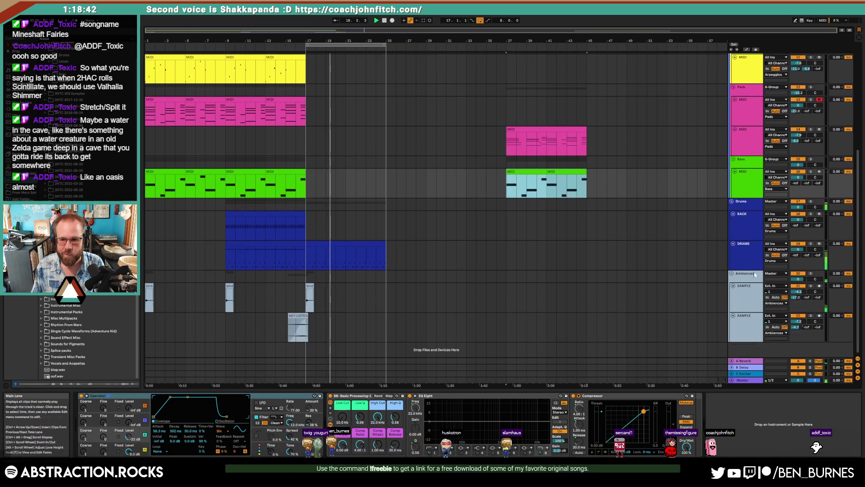
{"action": "left_click", "coordinate": [752, 253]}
{"action": "left_click", "coordinate": [752, 292]}
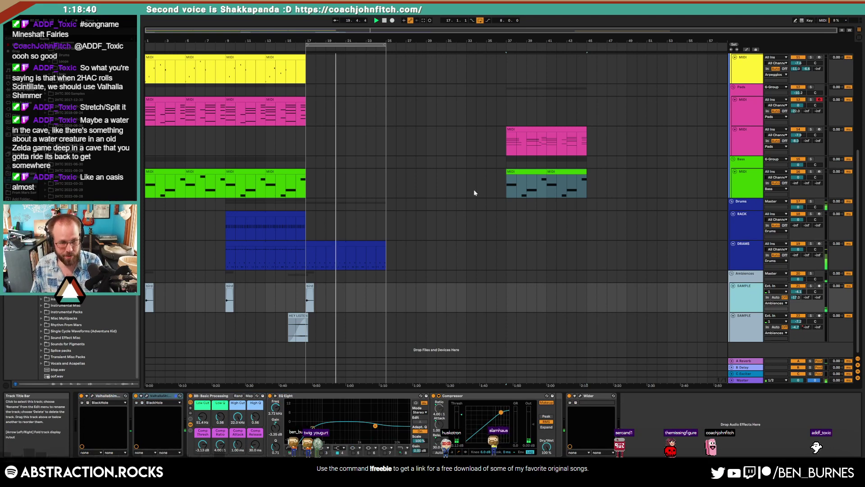
{"action": "key", "text": "ctrl+t"}
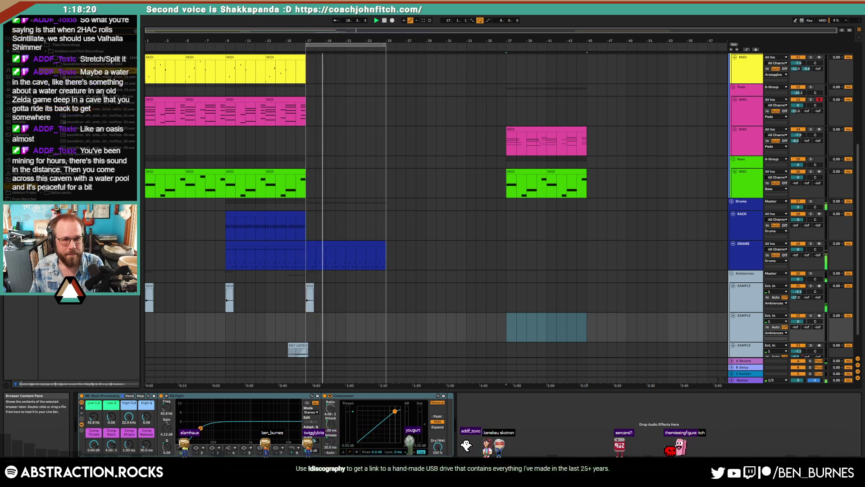
Step: Search the sound library for water samples and place Dripping Water Slow at bar 17 on the new SAMPLE track
{"action": "left_click", "coordinate": [107, 103]}
{"action": "left_click", "coordinate": [108, 110]}
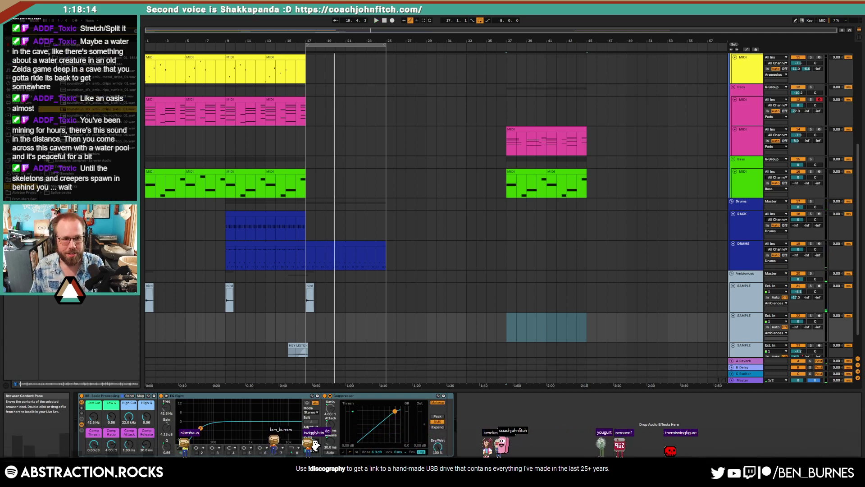
{"action": "left_click", "coordinate": [48, 155]}
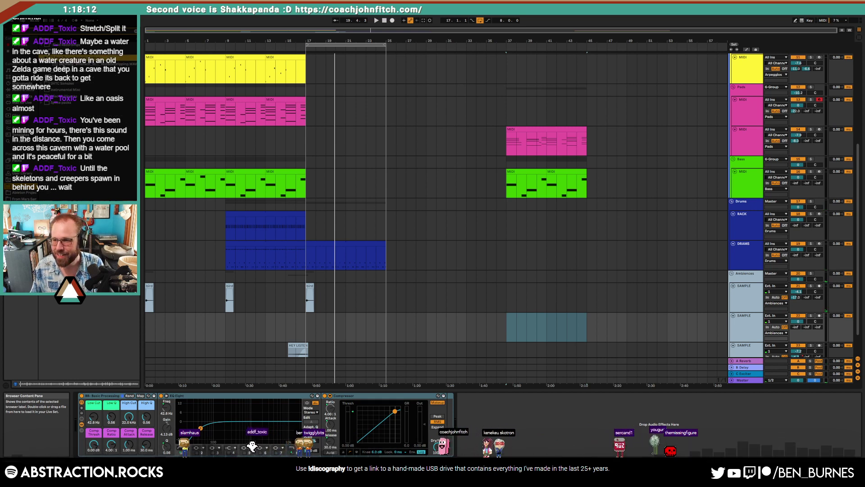
{"action": "left_click", "coordinate": [65, 65]}
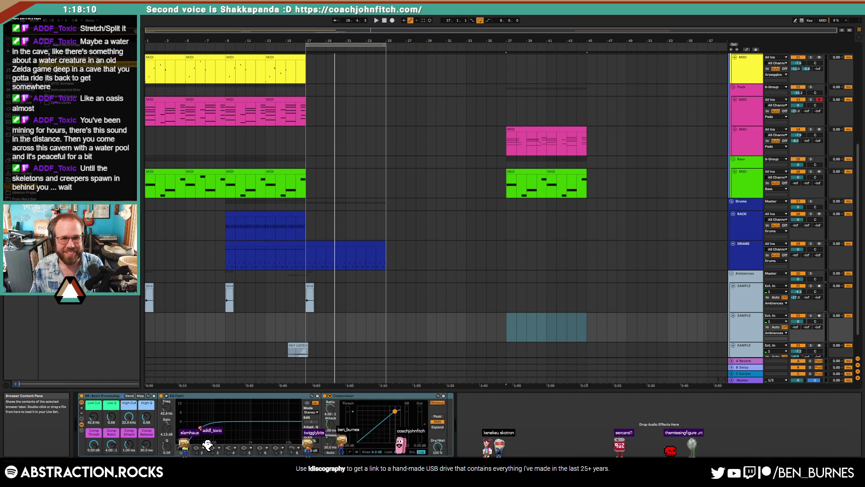
{"action": "key", "text": "Down"}
{"action": "key", "text": "Right"}
{"action": "key", "text": "Down"}
{"action": "key", "text": "Down"}
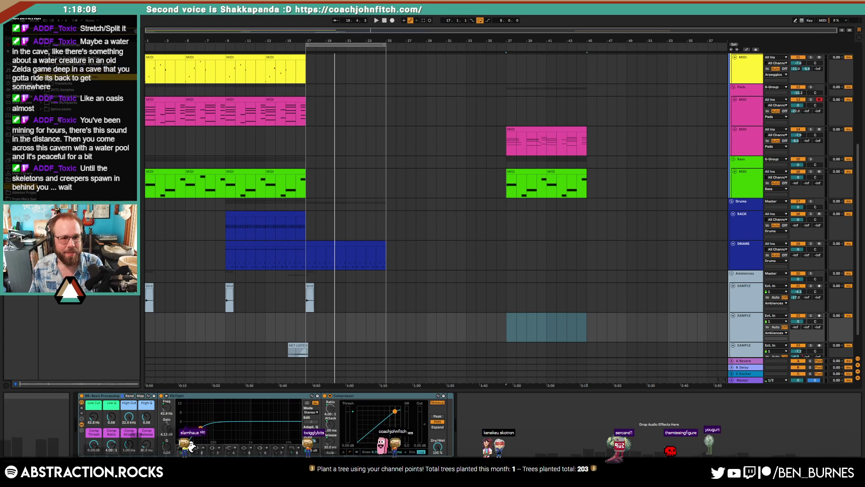
{"action": "key", "text": "Down"}
{"action": "key", "text": "Right"}
{"action": "key", "text": "Down"}
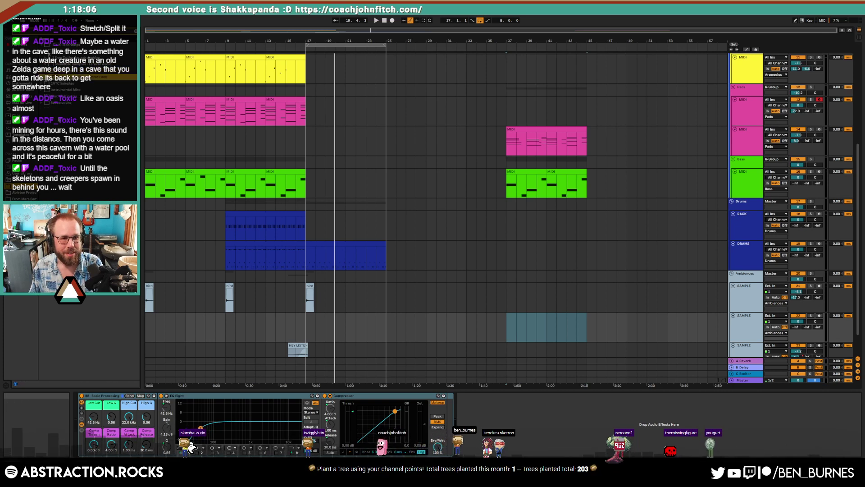
{"action": "key", "text": "Down"}
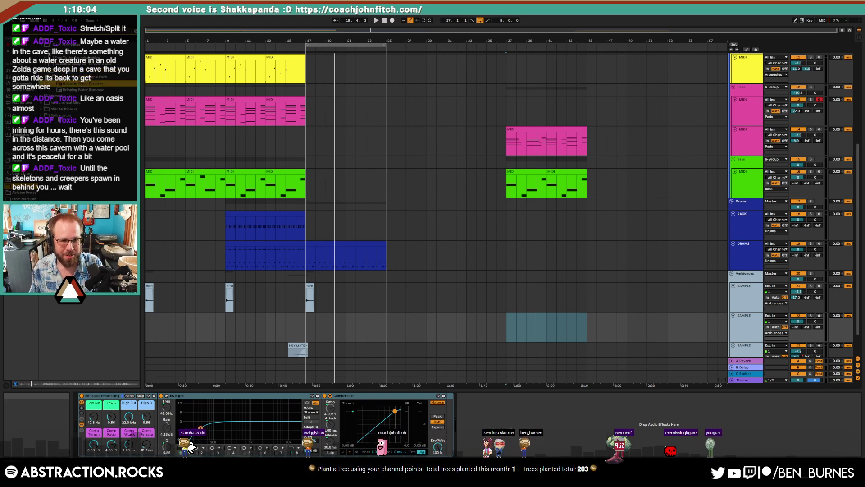
{"action": "key", "text": "Down"}
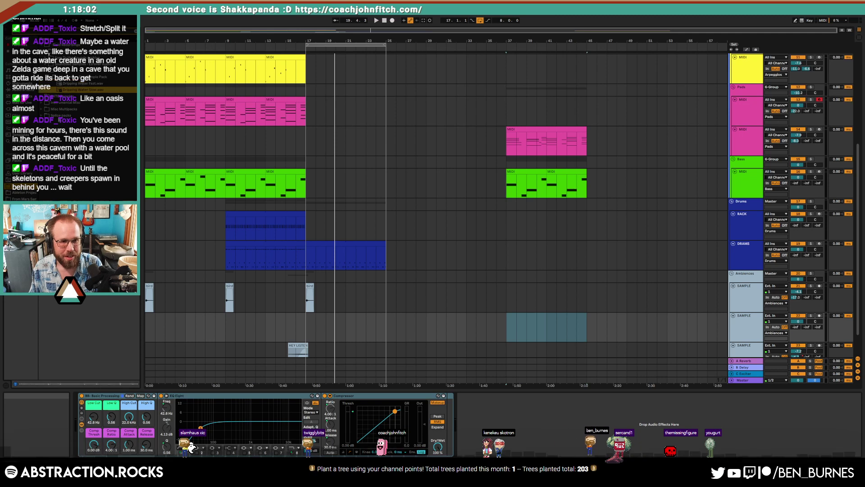
{"action": "left_click_drag", "start_coordinate": [78, 92], "coordinate": [313, 321]}
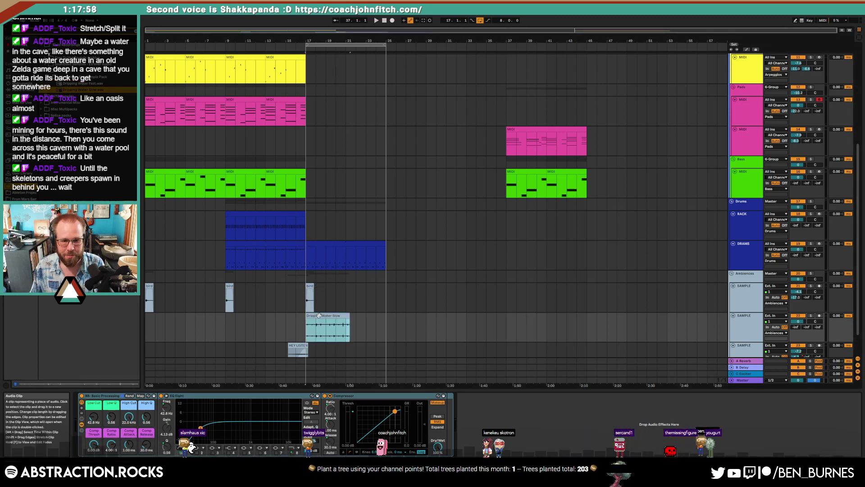
Step: Warp the Dripping Water Slow clip and double its clip tempo to 160 BPM
{"action": "double_click", "coordinate": [319, 315]}
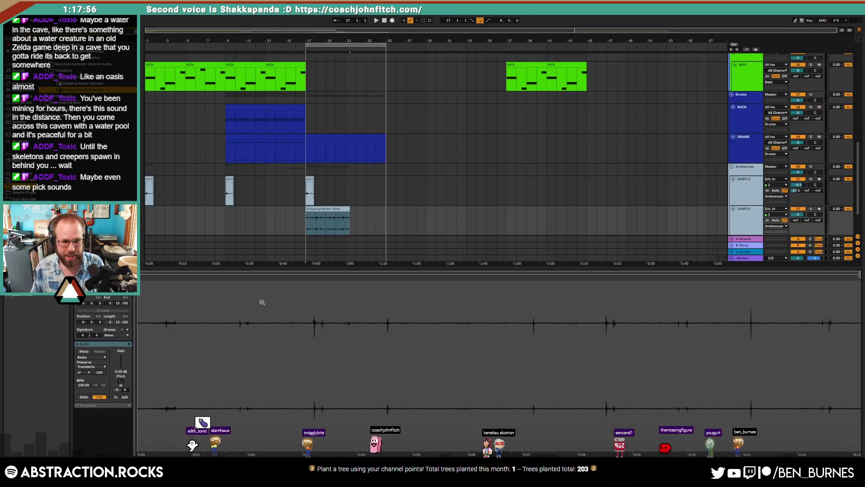
{"action": "left_click", "coordinate": [83, 351]}
{"action": "left_click", "coordinate": [103, 384]}
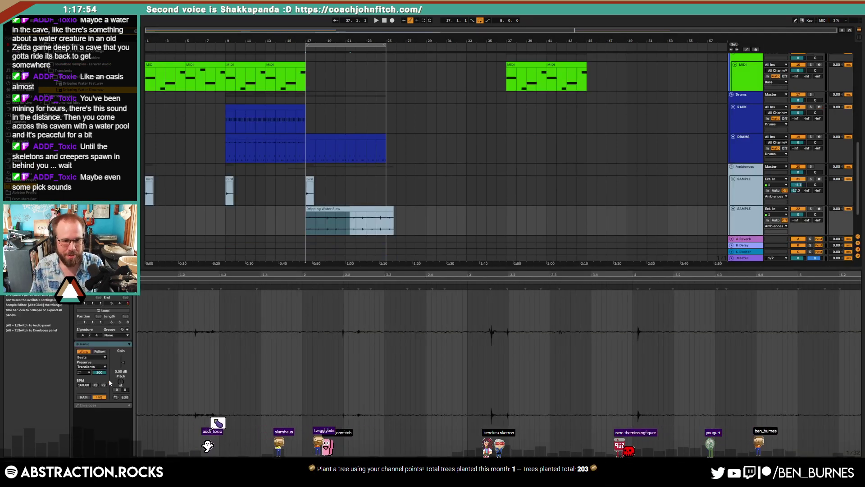
{"action": "left_click", "coordinate": [343, 211]}
{"action": "key", "text": "shift+Tab"}
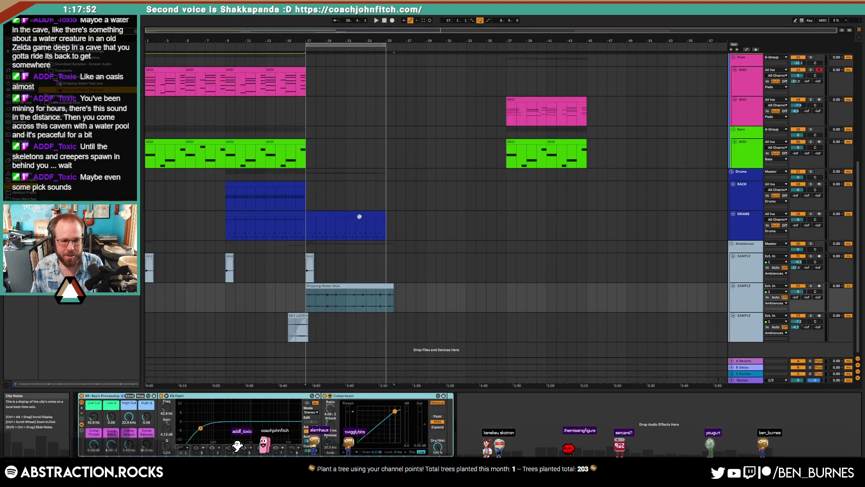
Step: Set the dripping water track's Low Cut to 58 Hz and High Cut to 1.44 kHz, and shift its clip to start slightly before bar 17
{"action": "left_click_drag", "start_coordinate": [130, 417], "coordinate": [104, 414]}
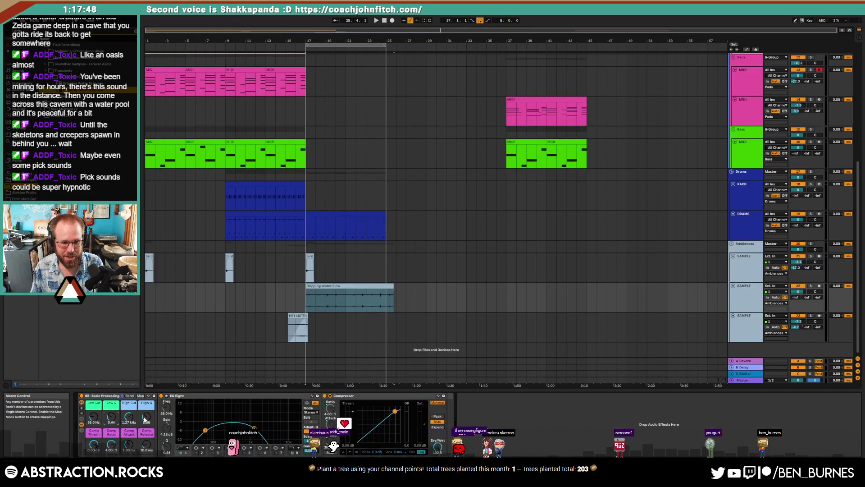
{"action": "left_click", "coordinate": [355, 285]}
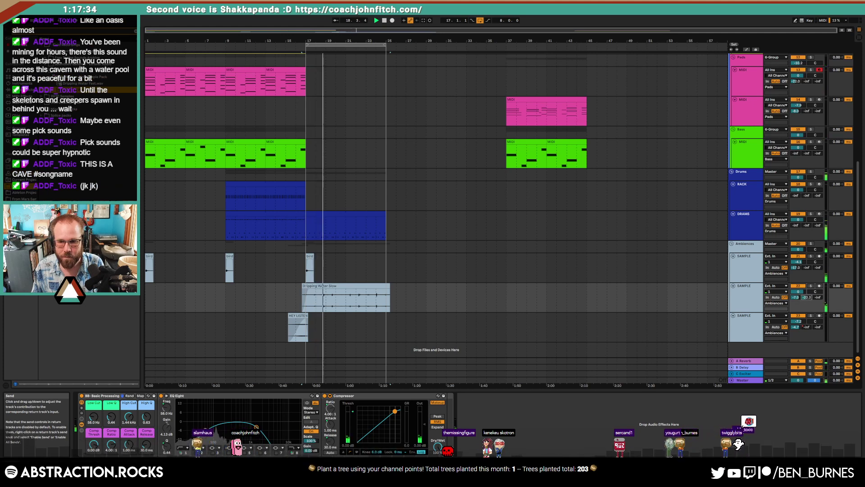
Step: Raise the dripping water track's Delay send to about -18 dB while listening to the looped section
{"action": "left_click_drag", "start_coordinate": [806, 297], "coordinate": [807, 296]}
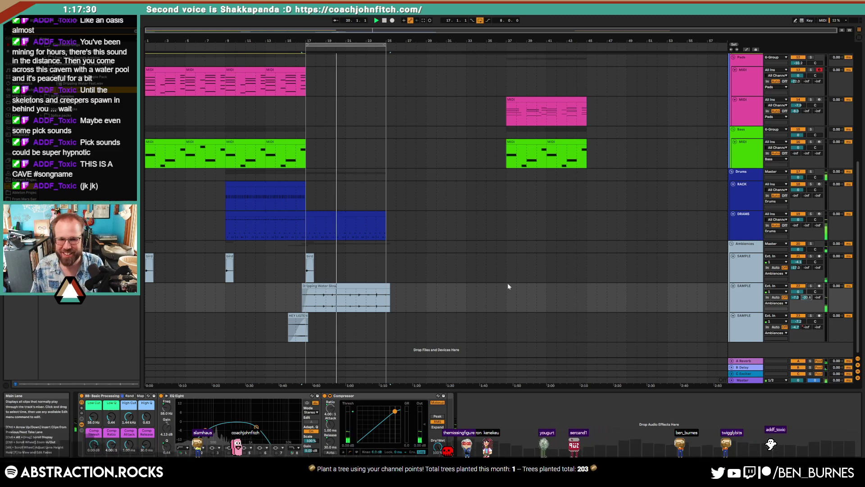
{"action": "left_click_drag", "start_coordinate": [808, 299], "coordinate": [808, 297]}
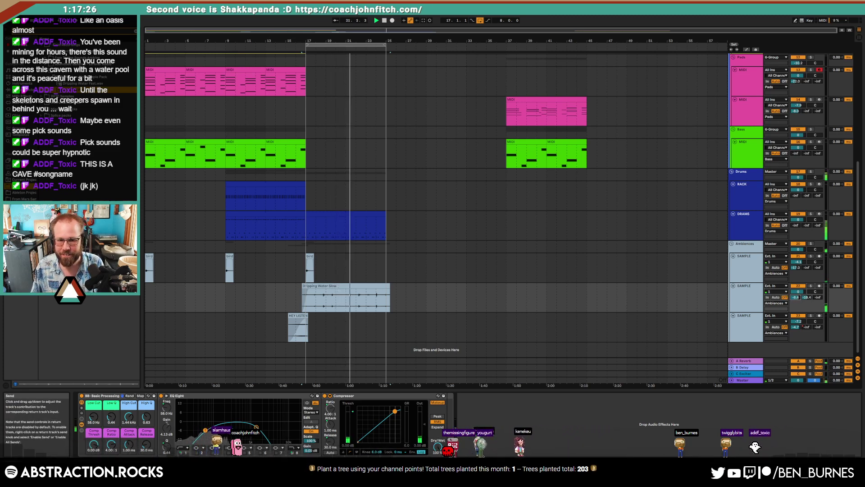
{"action": "key", "text": "space"}
Step: In the DRUMS clip at bar 17, add a C1 note at the start and move the first D#1 note down to C1
{"action": "double_click", "coordinate": [366, 216]}
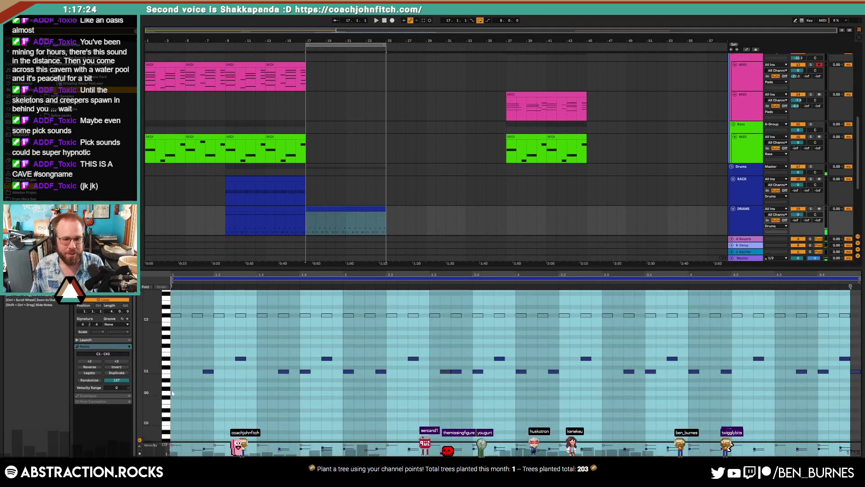
{"action": "left_click", "coordinate": [247, 339]}
{"action": "left_click", "coordinate": [428, 221]}
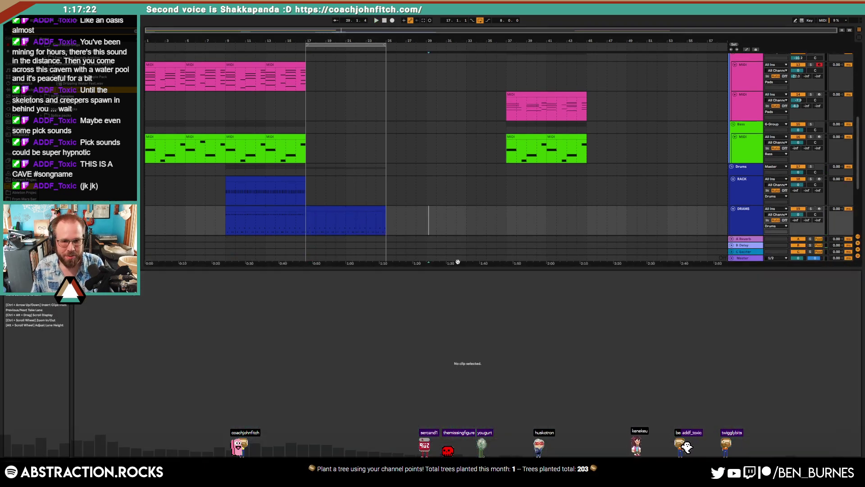
{"action": "left_click", "coordinate": [325, 208]}
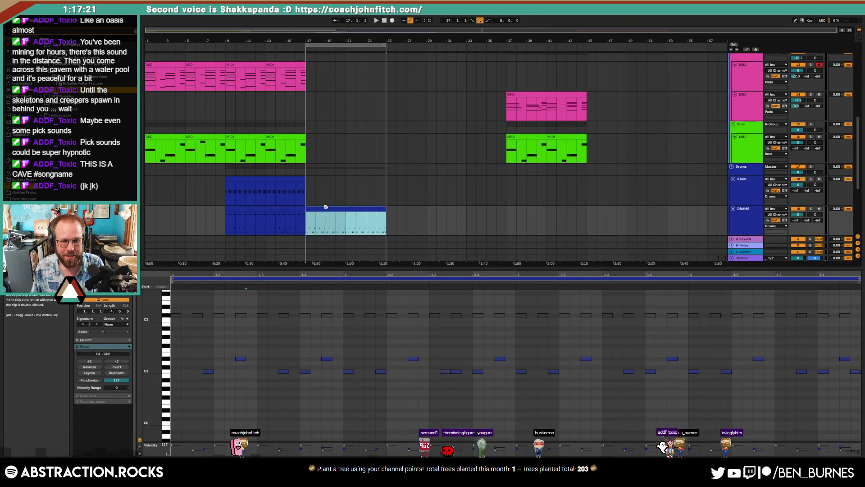
{"action": "double_click", "coordinate": [179, 372]}
{"action": "left_click_drag", "start_coordinate": [241, 359], "coordinate": [242, 372]}
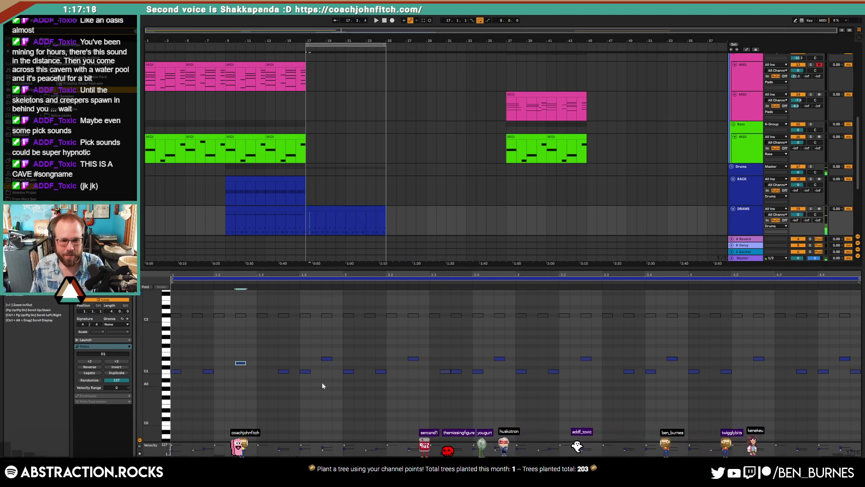
Step: Delete the remaining D#1 notes from the DRUMS clip at bar 17 and deactivate all its C1 notes
{"action": "left_click_drag", "start_coordinate": [321, 344], "coordinate": [818, 361]}
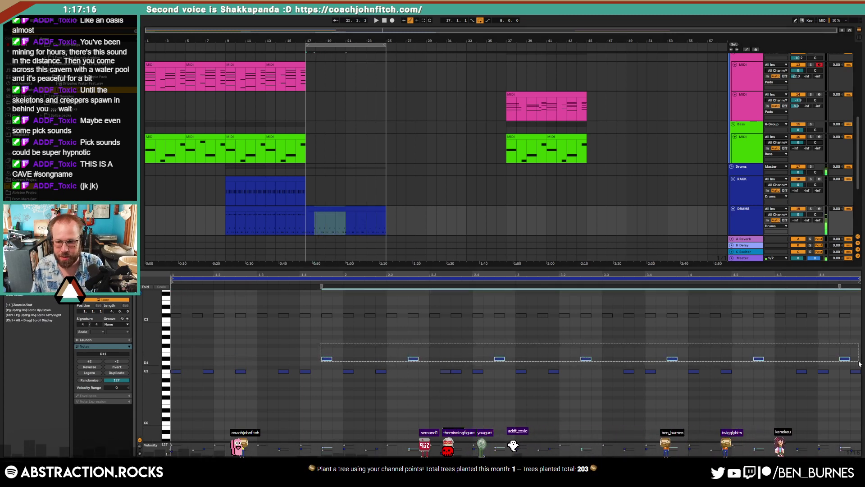
{"action": "key", "text": "Delete"}
{"action": "key", "text": "space"}
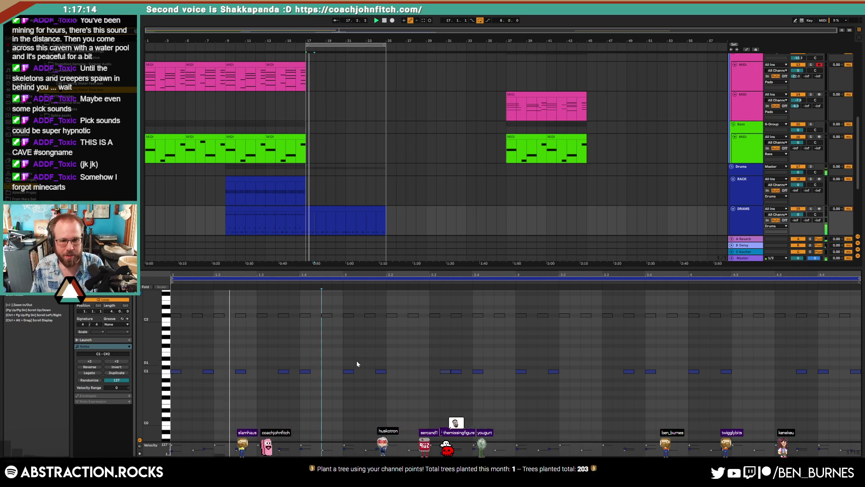
{"action": "left_click", "coordinate": [165, 374]}
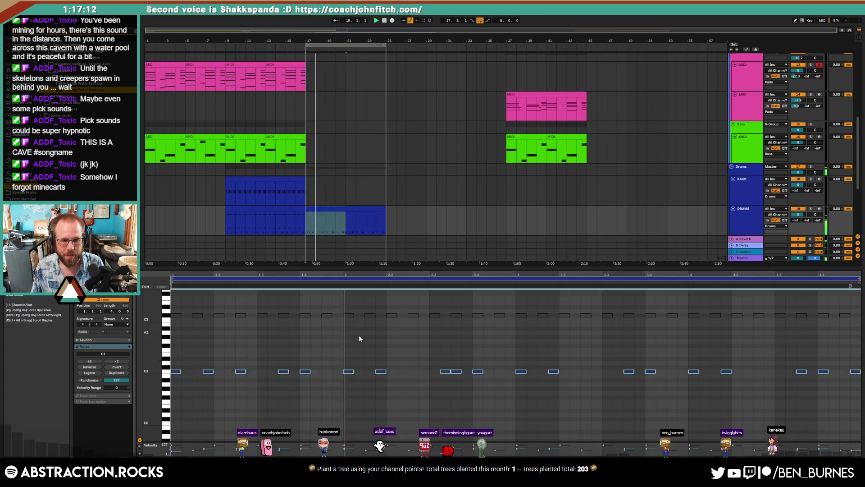
{"action": "key", "text": "0"}
{"action": "key", "text": "shift+Tab"}
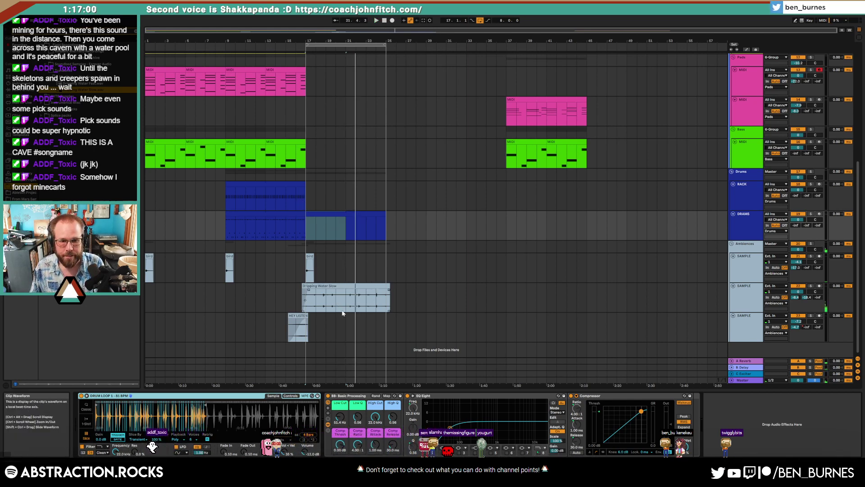
Step: Play from about bar 12 and duplicate the pad and bass clips of bars 9 to 17 into bars 17 to 25
{"action": "scroll", "coordinate": [356, 303], "scroll_direction": "up", "scroll_amount": 6}
{"action": "scroll", "coordinate": [354, 161], "scroll_direction": "up", "scroll_amount": 3}
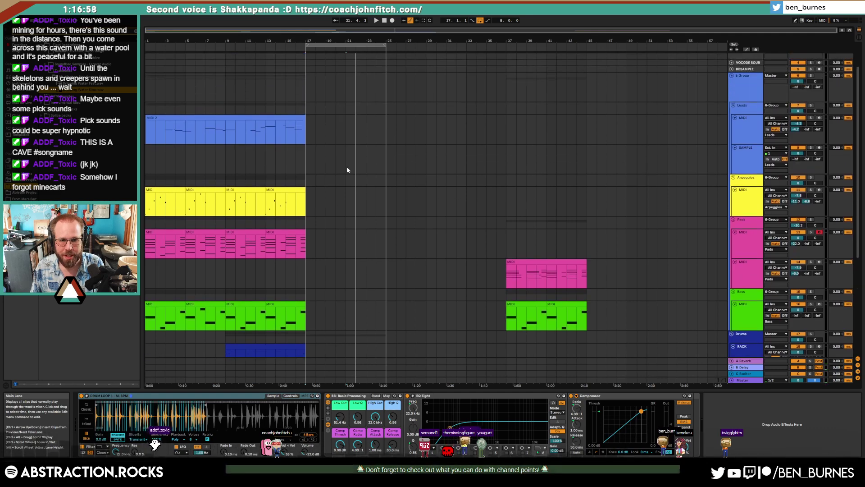
{"action": "left_click", "coordinate": [262, 51]}
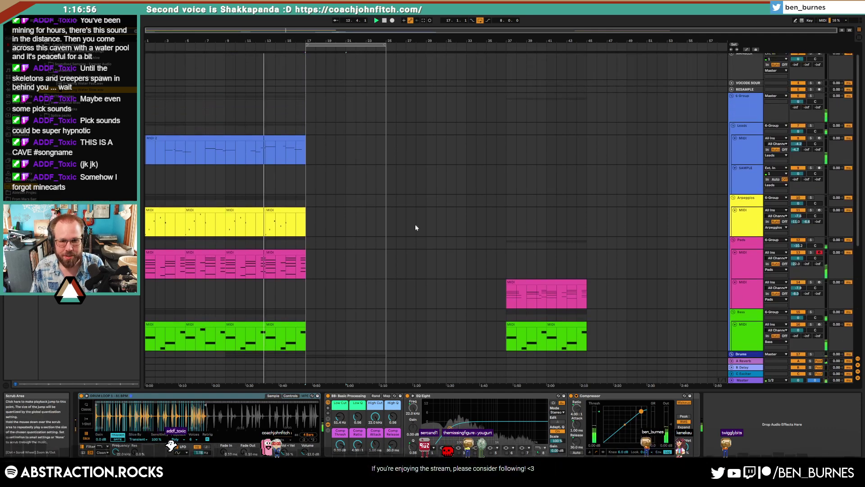
{"action": "left_click", "coordinate": [253, 252]}
{"action": "left_click", "coordinate": [283, 253], "text": "shift"}
{"action": "key", "text": "ctrl+d"}
{"action": "left_click", "coordinate": [244, 327]}
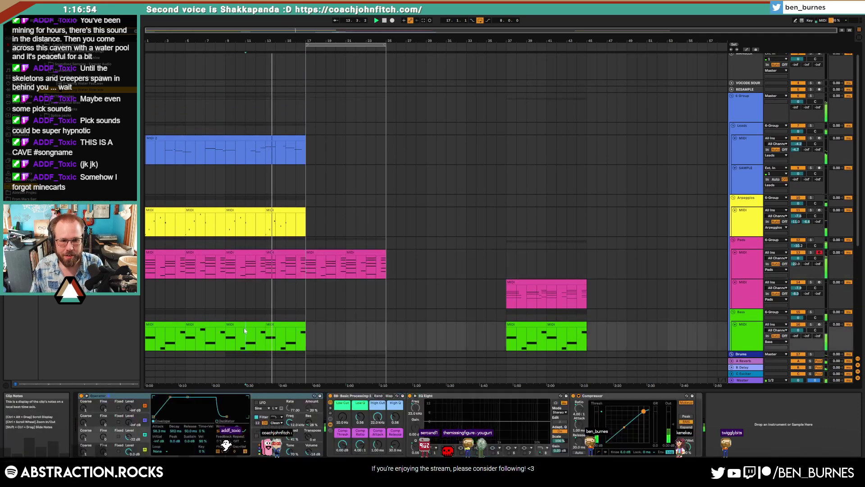
{"action": "left_click", "coordinate": [284, 327], "text": "shift"}
{"action": "key", "text": "ctrl+d"}
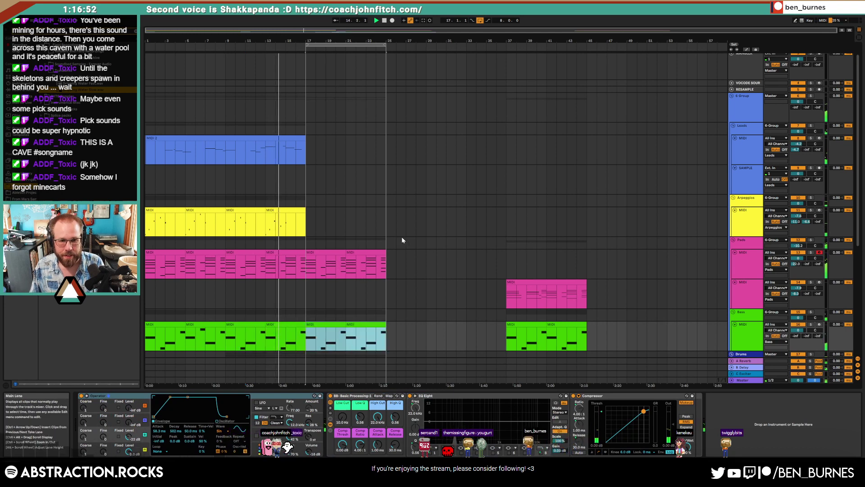
Step: Clear the browser search and look through the sample library while the arrangement plays
{"action": "left_click", "coordinate": [744, 224]}
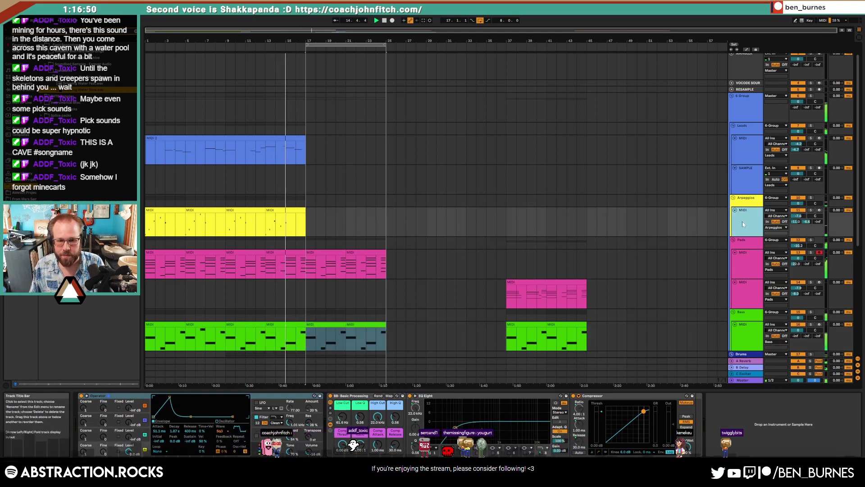
{"action": "scroll", "coordinate": [325, 281], "scroll_direction": "down", "scroll_amount": 2}
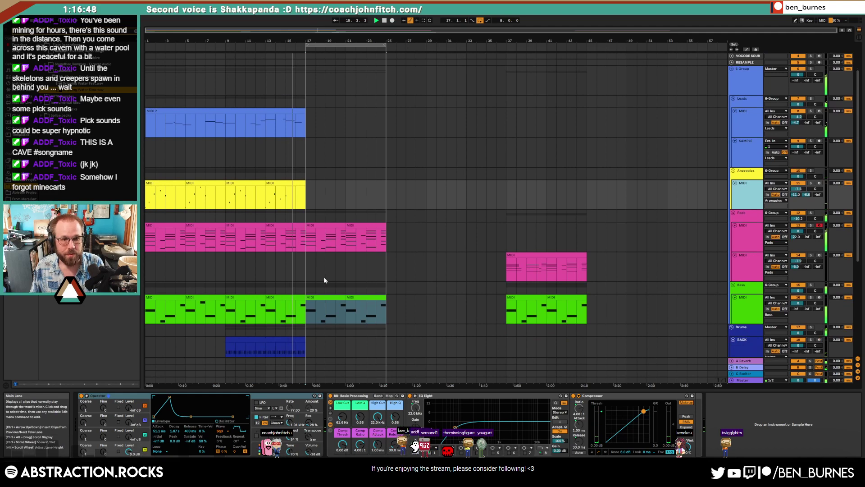
{"action": "left_click", "coordinate": [136, 30]}
{"action": "scroll", "coordinate": [421, 196], "scroll_direction": "down", "scroll_amount": 6}
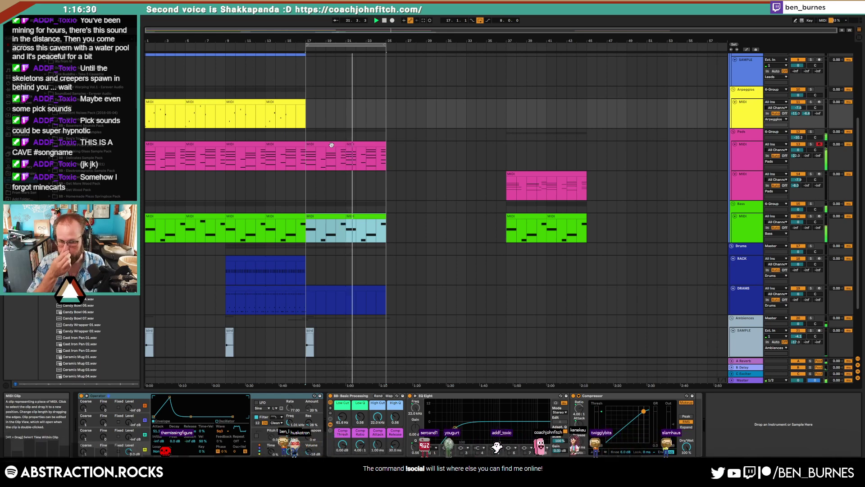
Step: Save the Live Set as "2023-08-08 Mineshaft Fairies" in the 2 Hour Tracks 2023 folder of Ableton Projects
{"action": "key", "text": "ctrl+shift+s"}
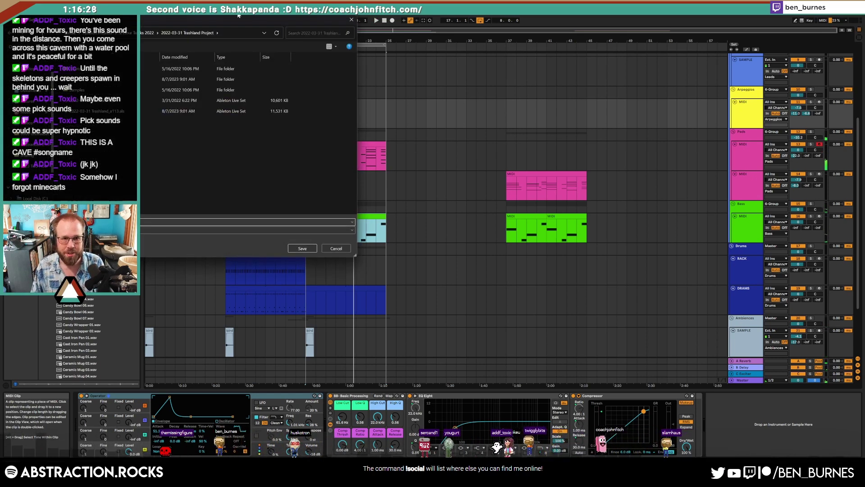
{"action": "left_click", "coordinate": [444, 94]}
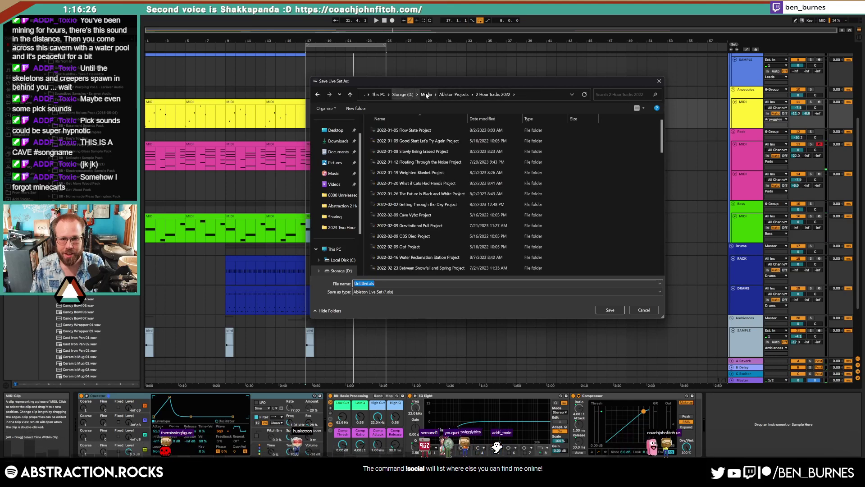
{"action": "left_click", "coordinate": [445, 96]}
{"action": "double_click", "coordinate": [406, 236]}
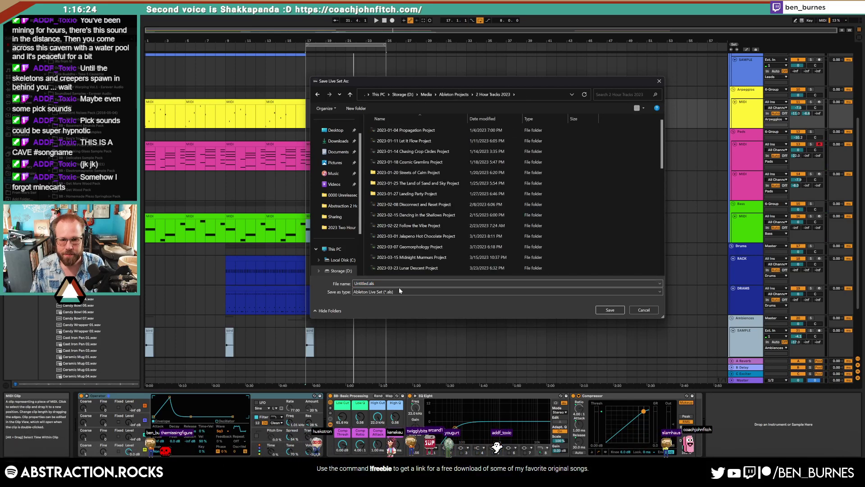
{"action": "type", "text": "2023-08-08 Mineshaft Fairies"}
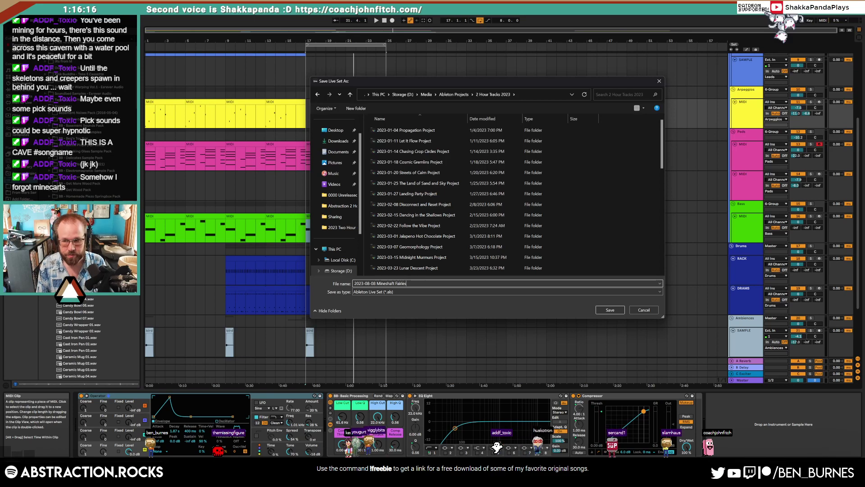
{"action": "scroll", "coordinate": [338, 194], "scroll_direction": "down", "scroll_amount": 3}
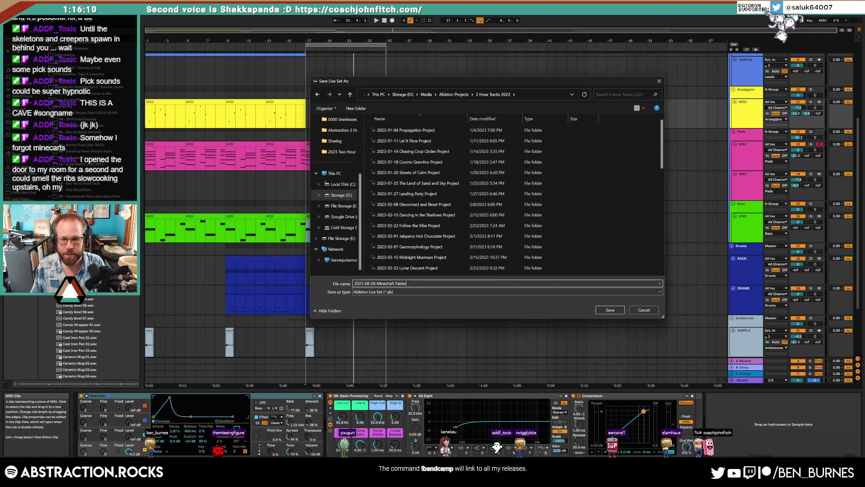
{"action": "key", "text": "Return"}
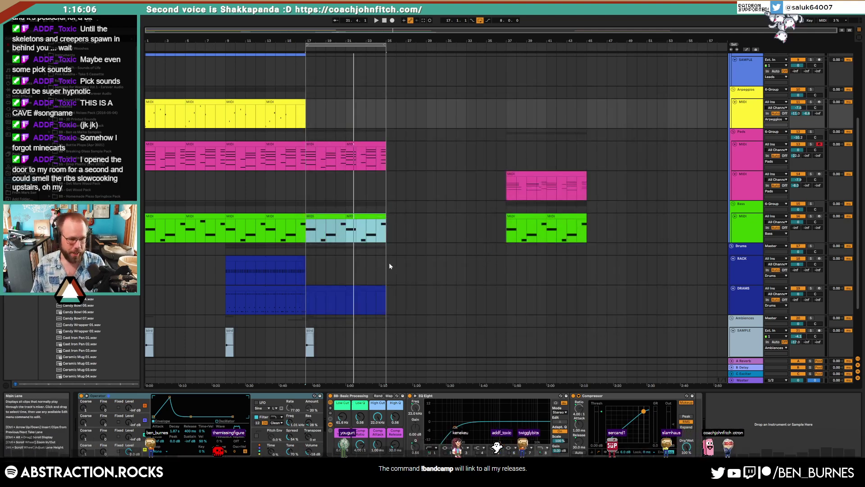
Step: Play the arrangement from the start and look over the clips of bars 1 to 17 and bars 17 to 25
{"action": "left_click", "coordinate": [299, 228]}
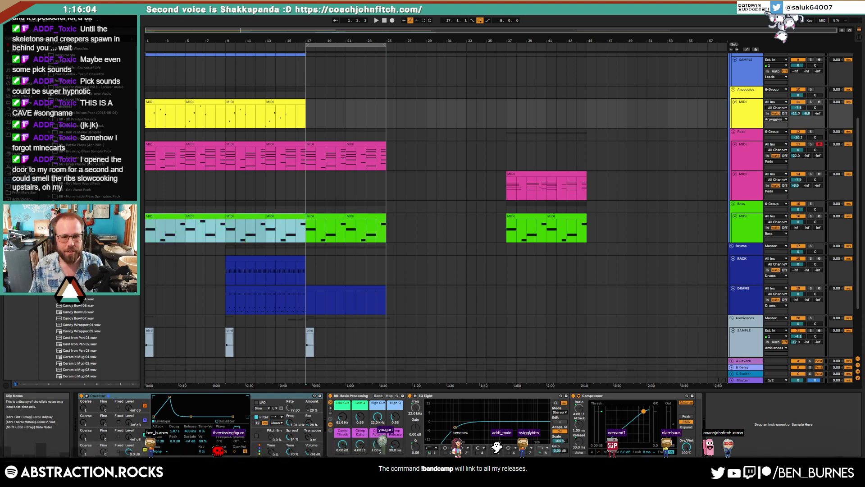
{"action": "left_click", "coordinate": [386, 22]}
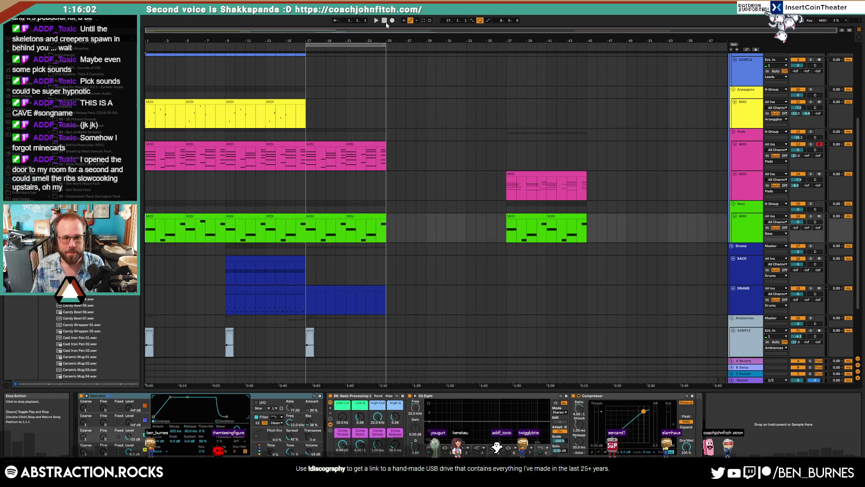
{"action": "key", "text": "space"}
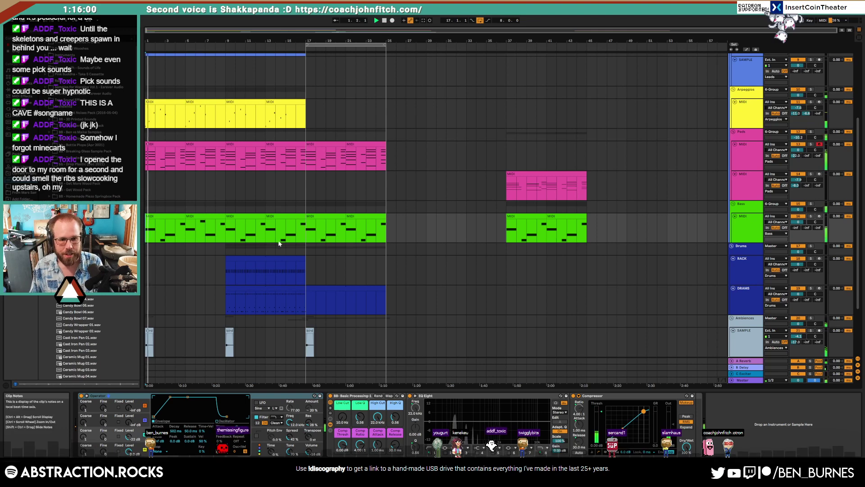
{"action": "left_click", "coordinate": [147, 236]}
{"action": "left_click_drag", "start_coordinate": [146, 235], "coordinate": [148, 115]}
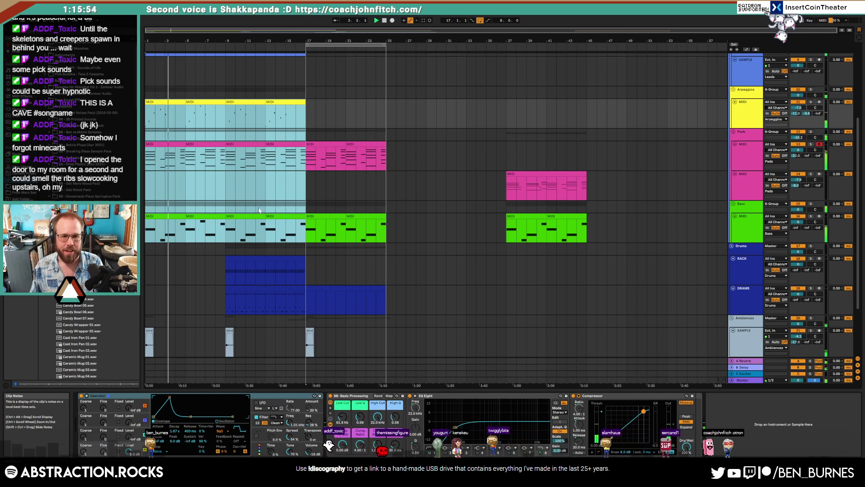
{"action": "scroll", "coordinate": [235, 218], "scroll_direction": "up", "scroll_amount": 3}
{"action": "scroll", "coordinate": [234, 217], "scroll_direction": "up", "scroll_amount": 2}
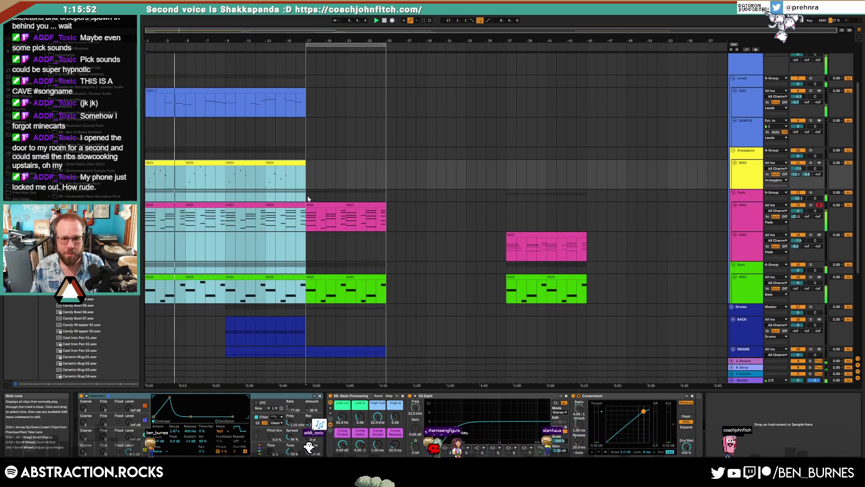
{"action": "left_click_drag", "start_coordinate": [309, 199], "coordinate": [388, 382]}
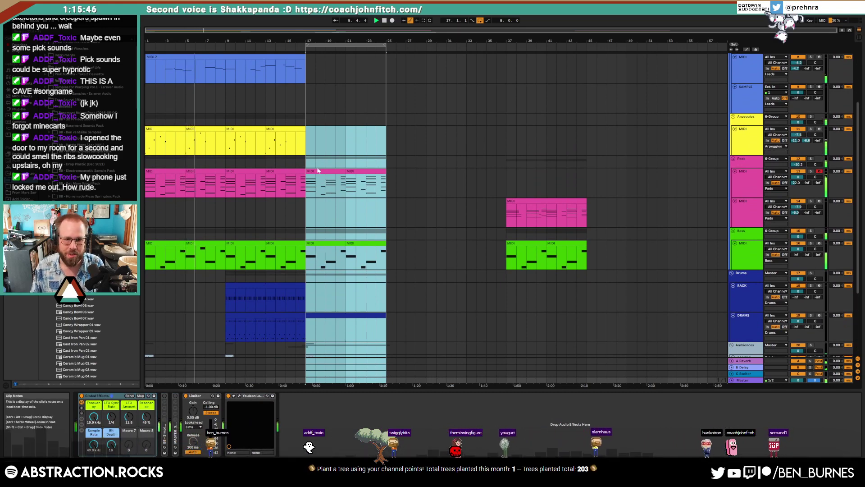
{"action": "left_click", "coordinate": [306, 150]}
{"action": "scroll", "coordinate": [390, 256], "scroll_direction": "up", "scroll_amount": 3}
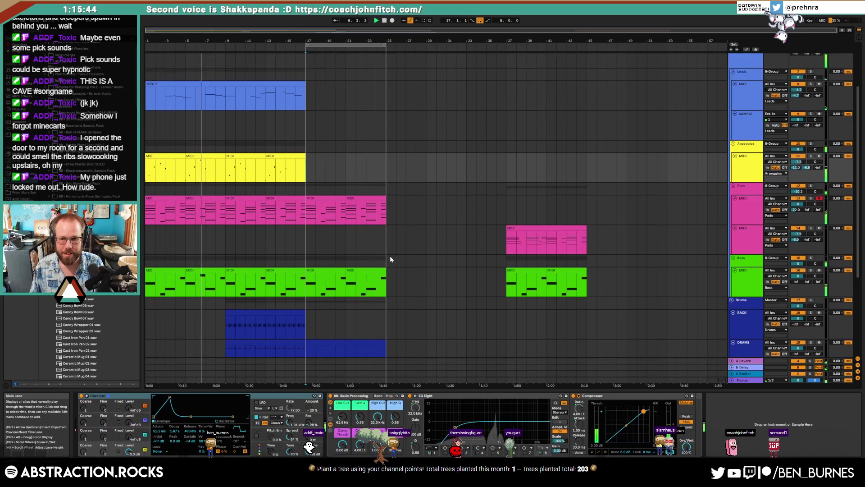
Step: Replace the SAMPLE track in the Leads group with a new MIDI track below the lead track and unfold it
{"action": "left_click", "coordinate": [745, 142]}
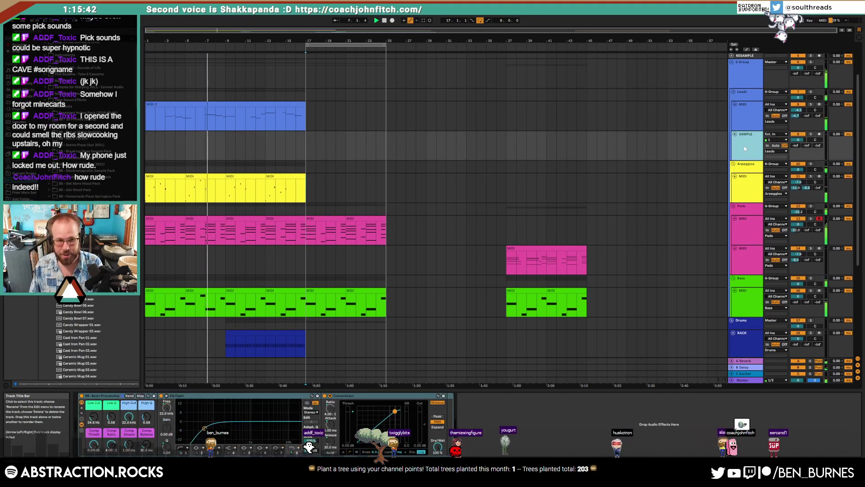
{"action": "key", "text": "Delete"}
{"action": "left_click", "coordinate": [753, 110]}
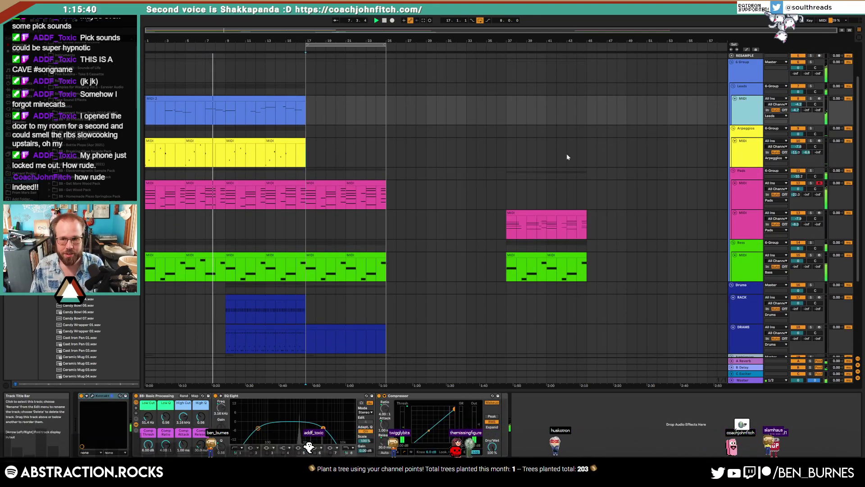
{"action": "key", "text": "ctrl+shift+t"}
{"action": "left_click", "coordinate": [744, 153]}
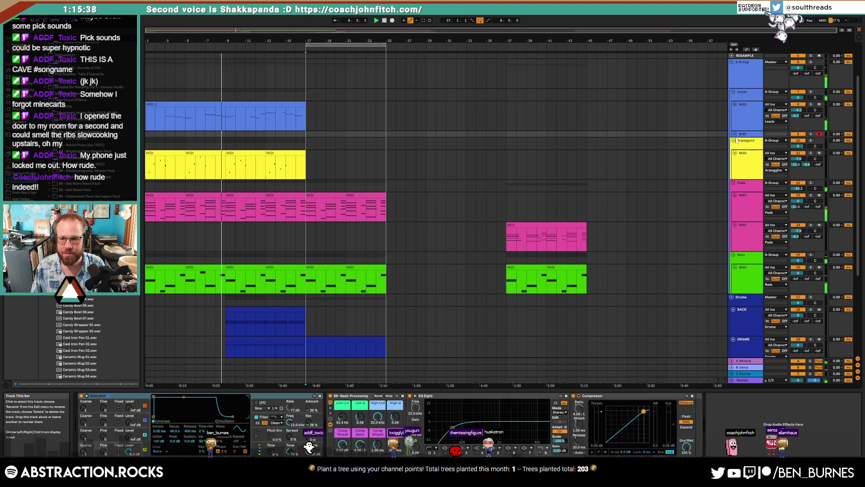
{"action": "left_click", "coordinate": [743, 141]}
{"action": "left_click", "coordinate": [743, 119]}
{"action": "left_click", "coordinate": [735, 134]}
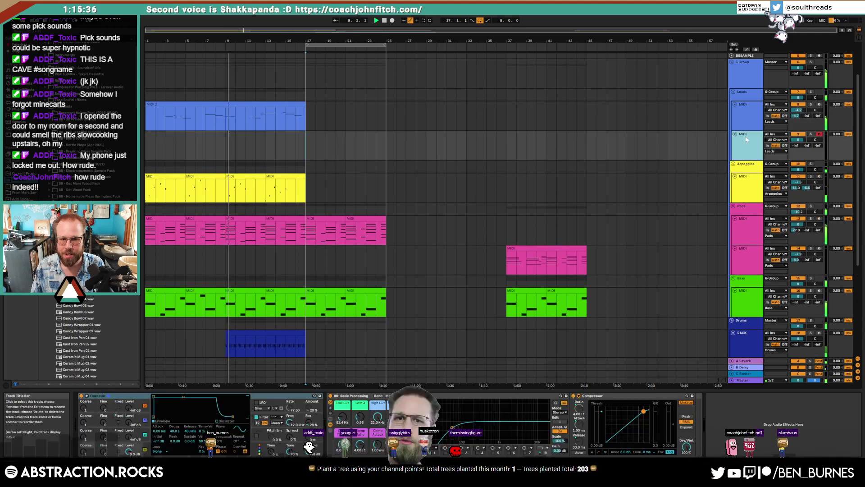
{"action": "left_click_drag", "start_coordinate": [315, 148], "coordinate": [387, 150]}
{"action": "scroll", "coordinate": [450, 220], "scroll_direction": "down", "scroll_amount": 1}
{"action": "scroll", "coordinate": [419, 283], "scroll_direction": "down", "scroll_amount": 2}
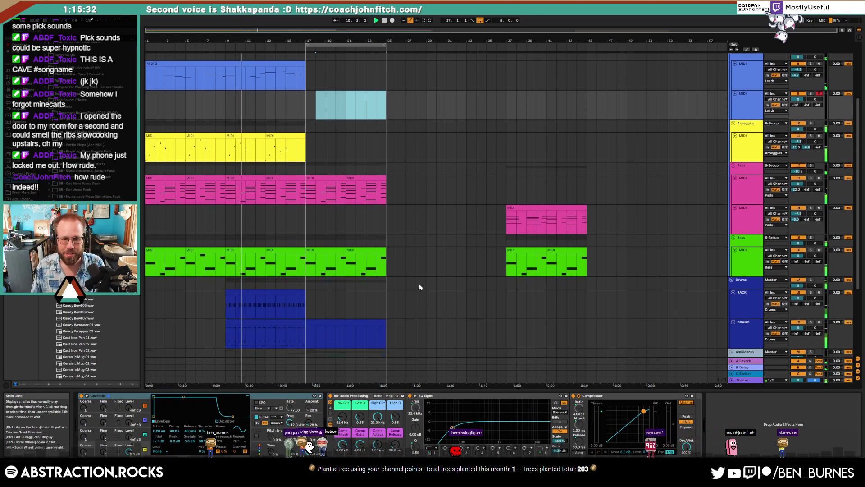
Step: Delete the DRUMS clip at bar 17, select the DRUMS clip at bar 9 and stop playback
{"action": "left_click", "coordinate": [349, 301]}
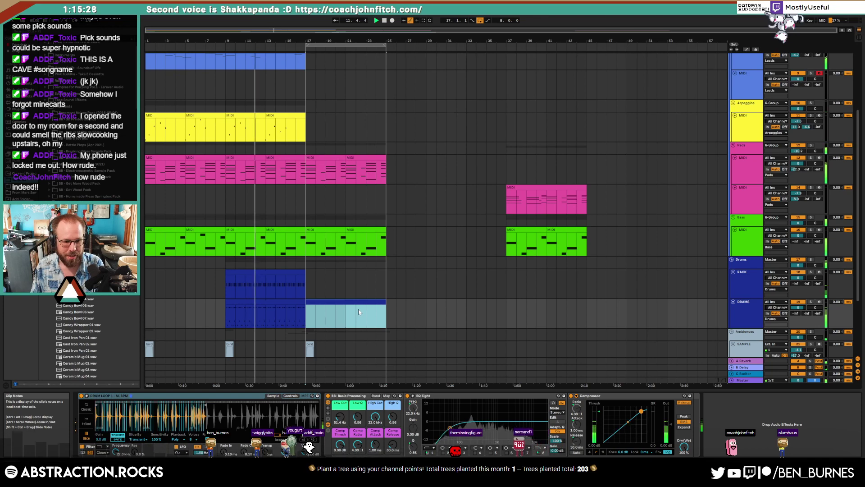
{"action": "key", "text": "Delete"}
{"action": "left_click", "coordinate": [300, 275]}
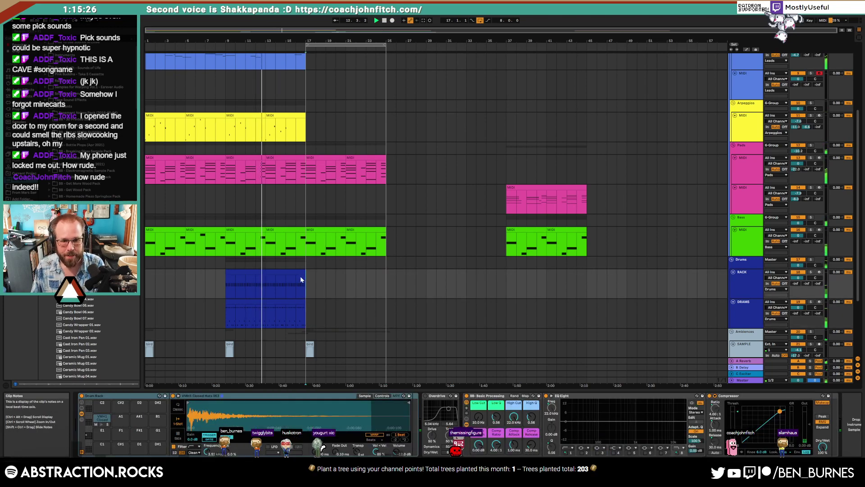
{"action": "left_click", "coordinate": [280, 303]}
{"action": "key", "text": "space"}
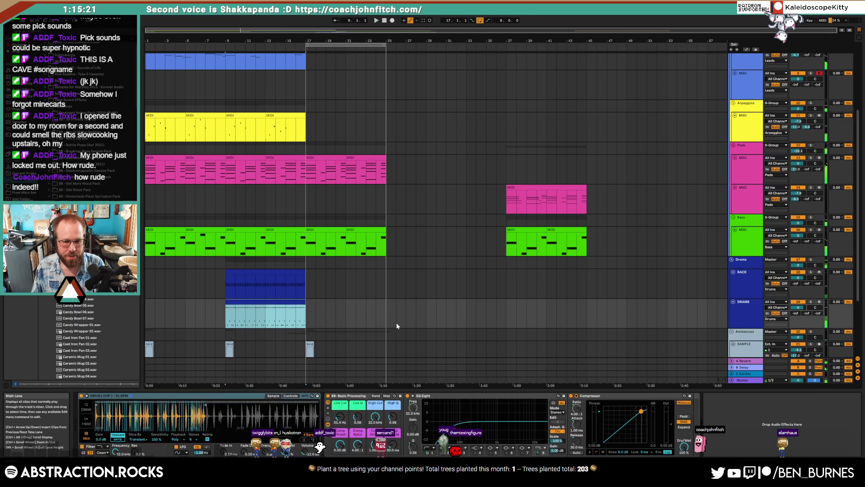
Step: Copy the Overdrive effect from the RACK track to the end of the DRUMS track's device chain
{"action": "left_click", "coordinate": [738, 277]}
{"action": "left_click", "coordinate": [714, 323]}
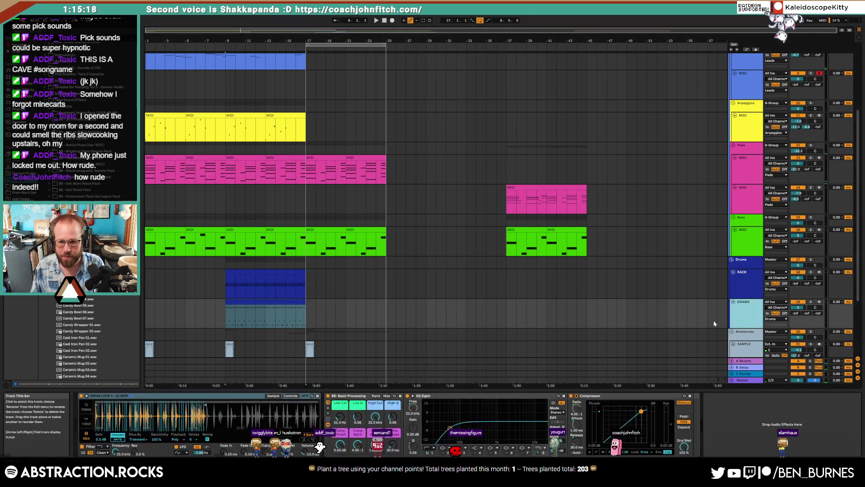
{"action": "left_click", "coordinate": [728, 418]}
{"action": "key", "text": "ctrl+v"}
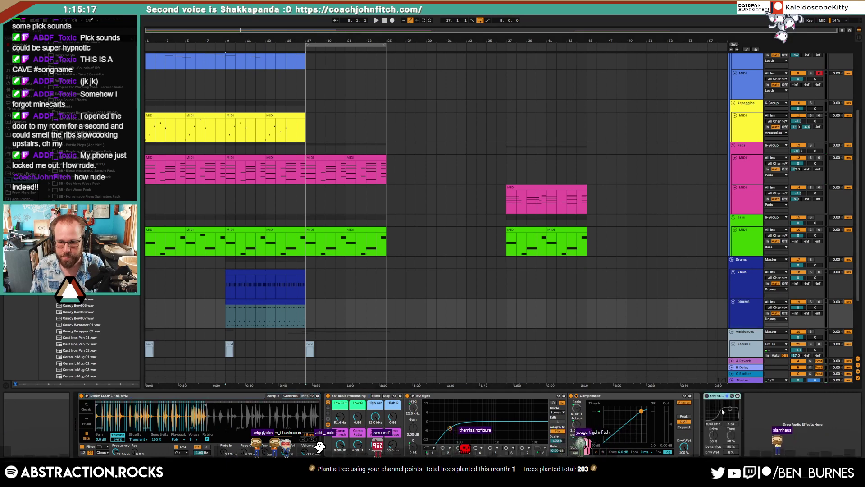
Step: Solo DRUMS, play from bar 9 while adjusting the Overdrive's band and dry/wet mix, and view the drum loop sampler's slices and controls
{"action": "left_click", "coordinate": [289, 310]}
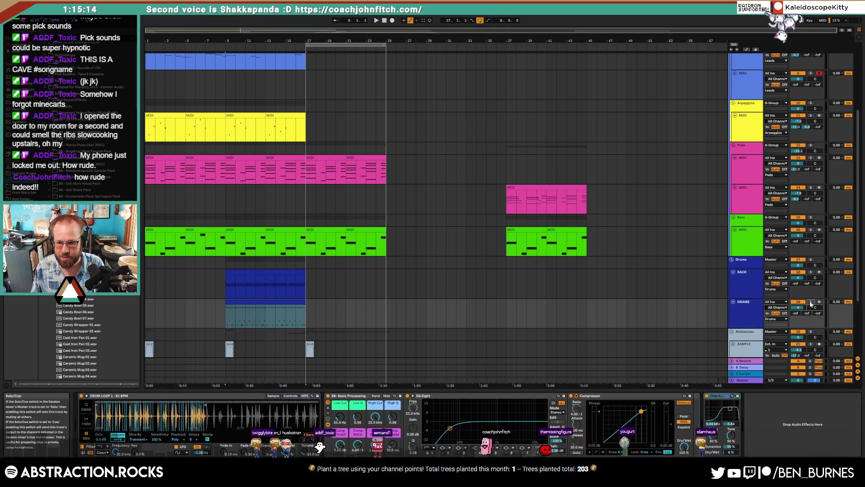
{"action": "key", "text": "space"}
{"action": "left_click_drag", "start_coordinate": [730, 409], "coordinate": [729, 411]}
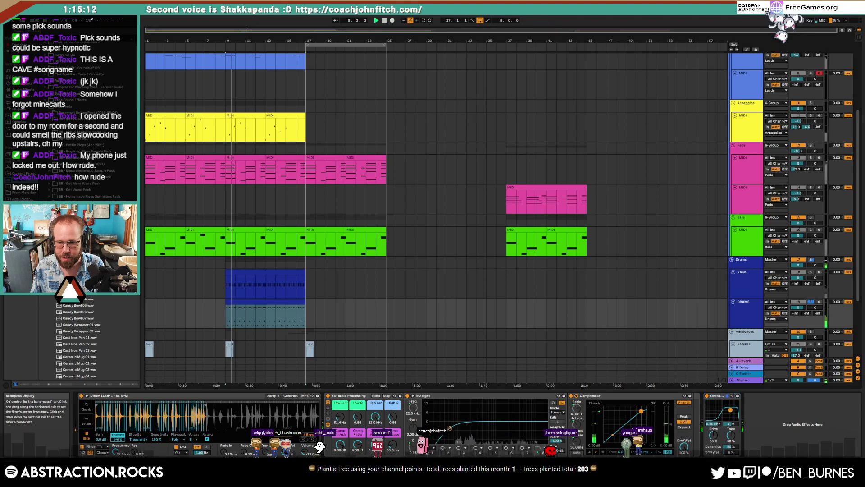
{"action": "left_click_drag", "start_coordinate": [731, 452], "coordinate": [731, 448]}
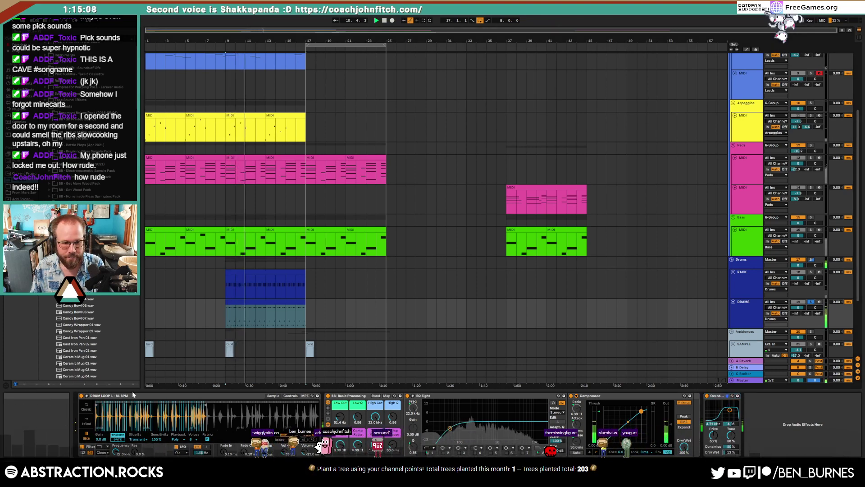
{"action": "left_click_drag", "start_coordinate": [126, 411], "coordinate": [290, 413]}
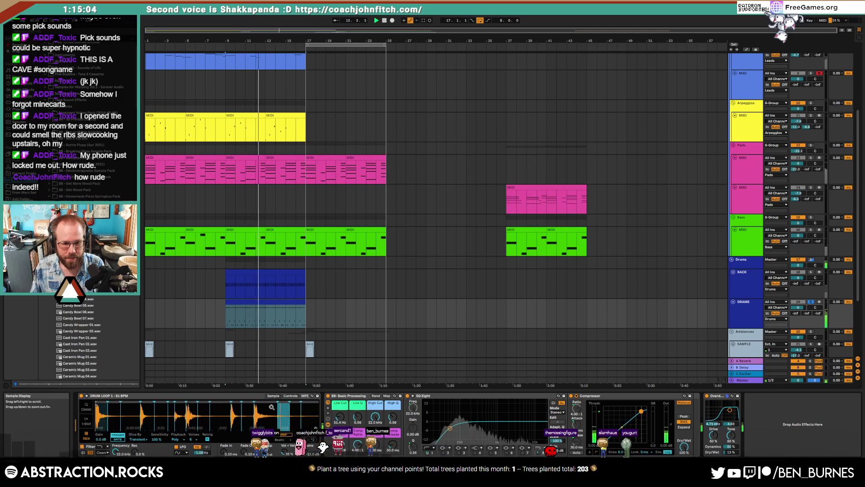
{"action": "left_click", "coordinate": [290, 395]}
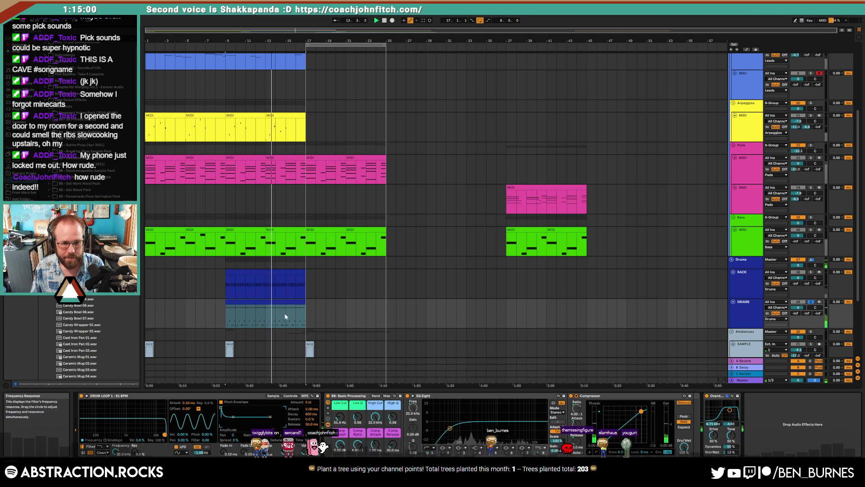
Step: Stop playback at bar 17 and add a new MIDI track below the bass track in the Bass group
{"action": "left_click_drag", "start_coordinate": [307, 237], "coordinate": [344, 231]}
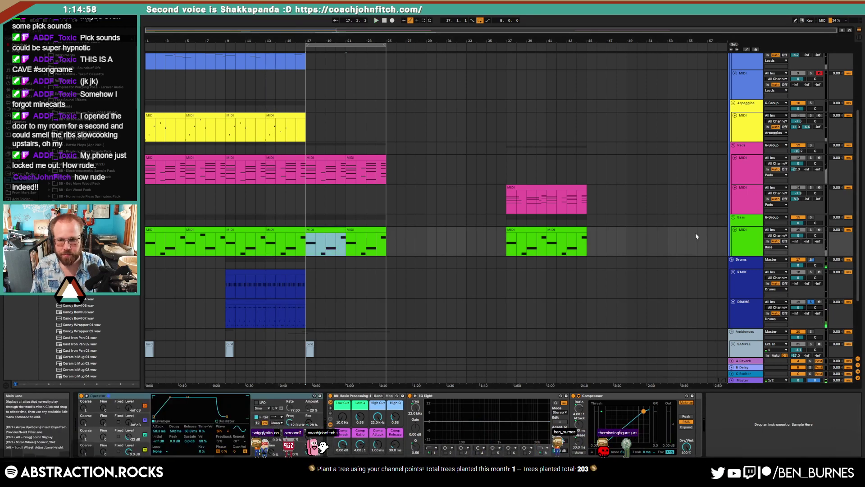
{"action": "left_click", "coordinate": [750, 244]}
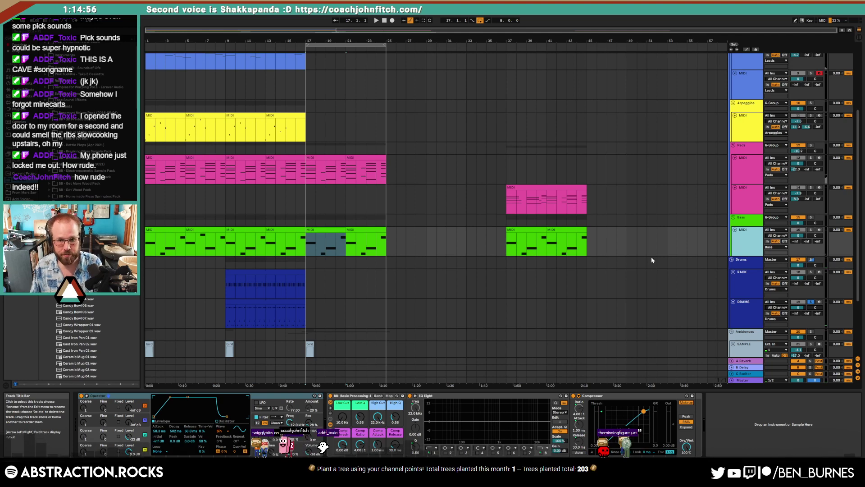
{"action": "key", "text": "ctrl+shift+t"}
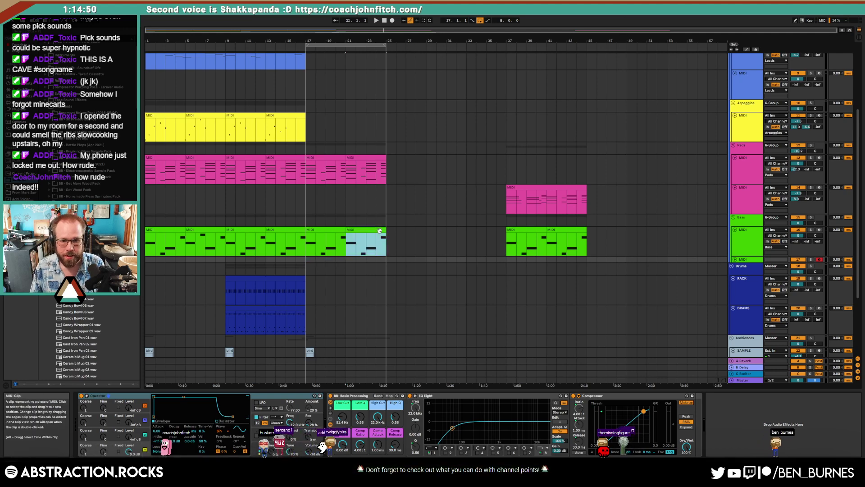
Step: Place only bar 24 of the bass clip on the new, unfolded Bass MIDI track and delete that bar from the original bass track
{"action": "left_click_drag", "start_coordinate": [374, 251], "coordinate": [376, 259]}
{"action": "key", "text": "Delete"}
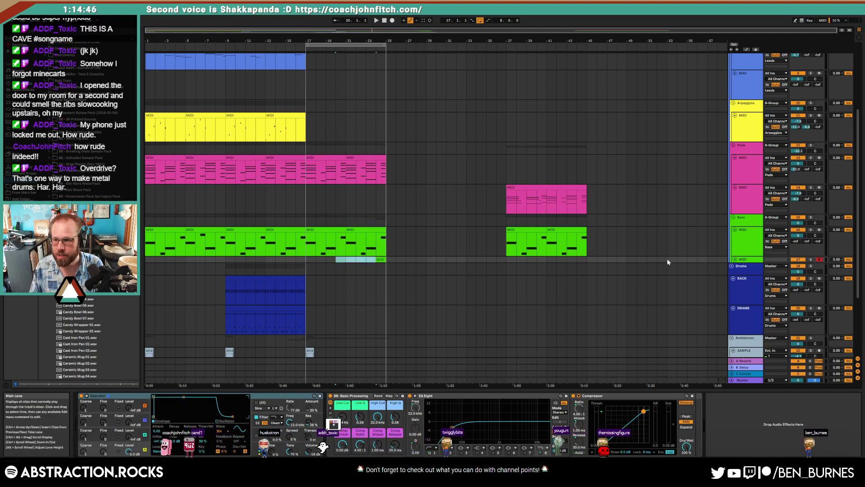
{"action": "left_click", "coordinate": [736, 260]}
{"action": "left_click", "coordinate": [748, 248]}
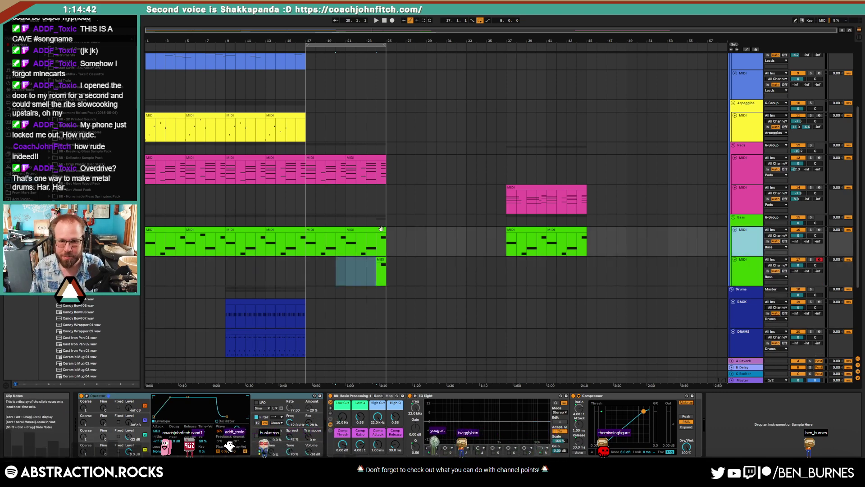
{"action": "left_click_drag", "start_coordinate": [384, 231], "coordinate": [377, 231]}
{"action": "left_click", "coordinate": [394, 245]}
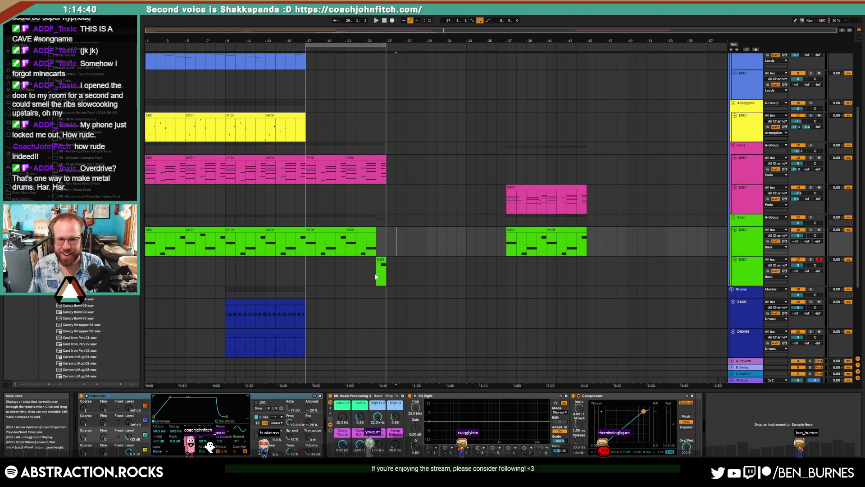
{"action": "left_click", "coordinate": [373, 273]}
{"action": "scroll", "coordinate": [669, 304], "scroll_direction": "down", "scroll_amount": 3}
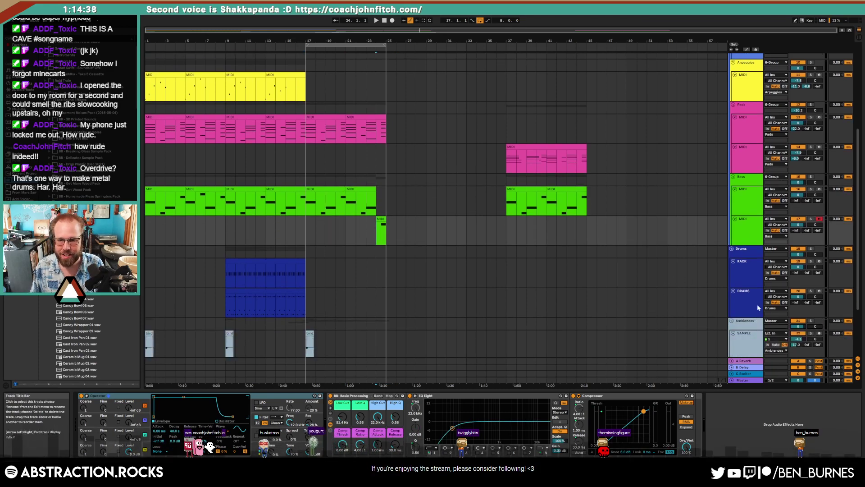
Step: Play the DRUMS track from bar 9 while fine-tuning its Overdrive drive amount
{"action": "left_click", "coordinate": [757, 305]}
{"action": "left_click", "coordinate": [247, 290]}
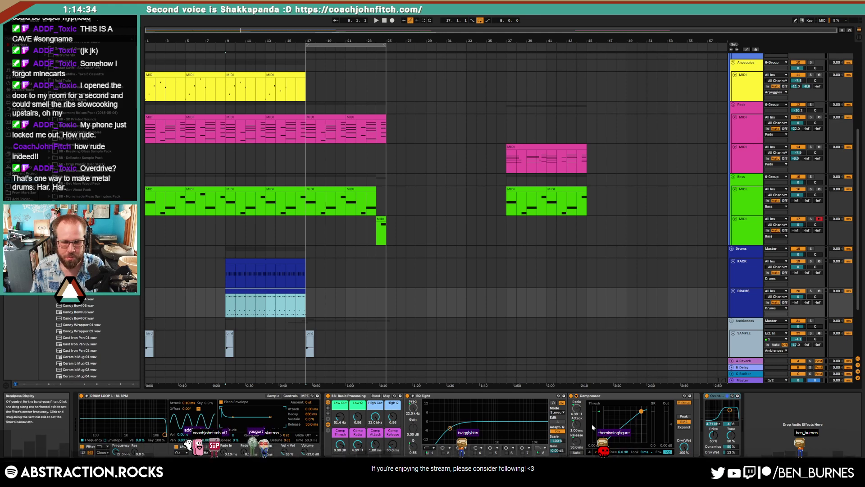
{"action": "key", "text": "space"}
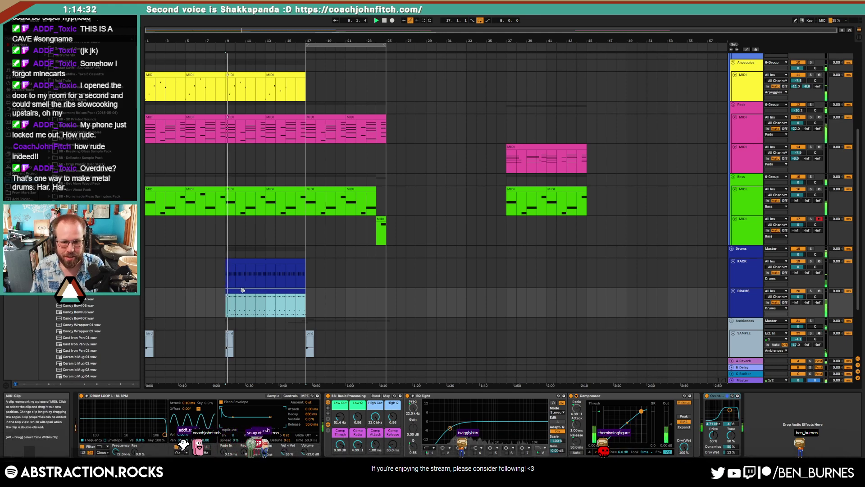
{"action": "left_click_drag", "start_coordinate": [713, 435], "coordinate": [713, 432]}
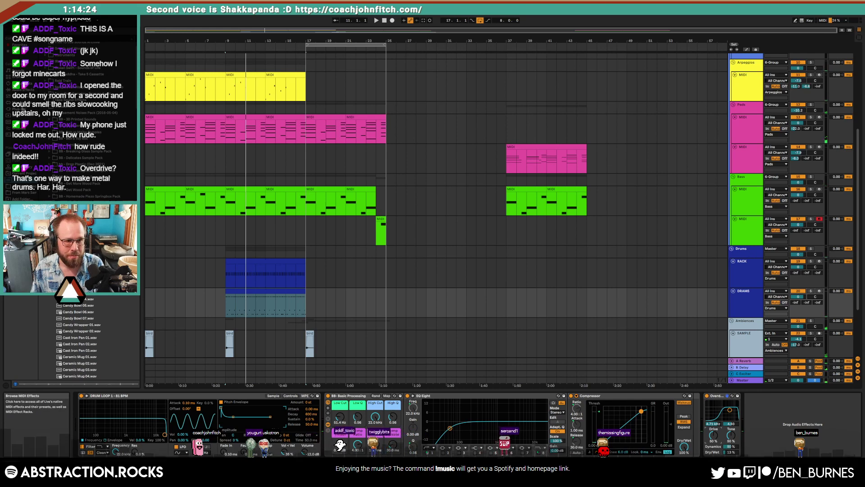
Step: Add Transient Master to the end of the DRUMS device chain and set its sustain to about -41% while playing from bar 9
{"action": "left_click", "coordinate": [22, 109]}
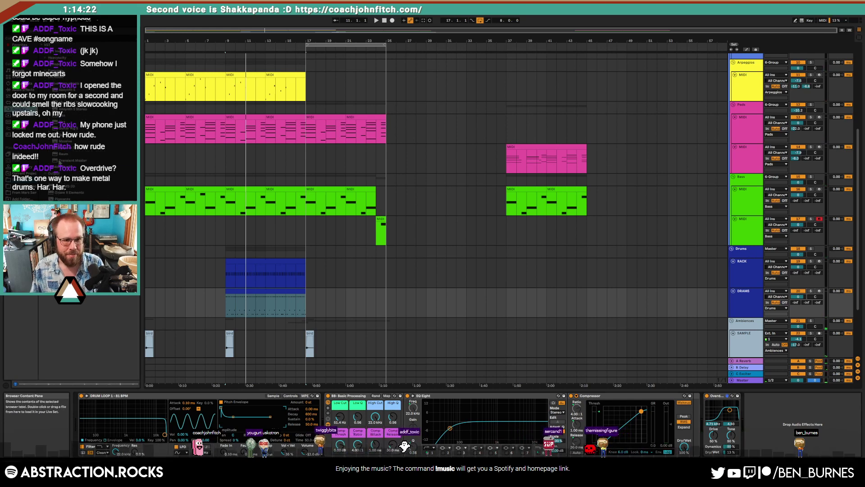
{"action": "left_click_drag", "start_coordinate": [72, 161], "coordinate": [767, 426]}
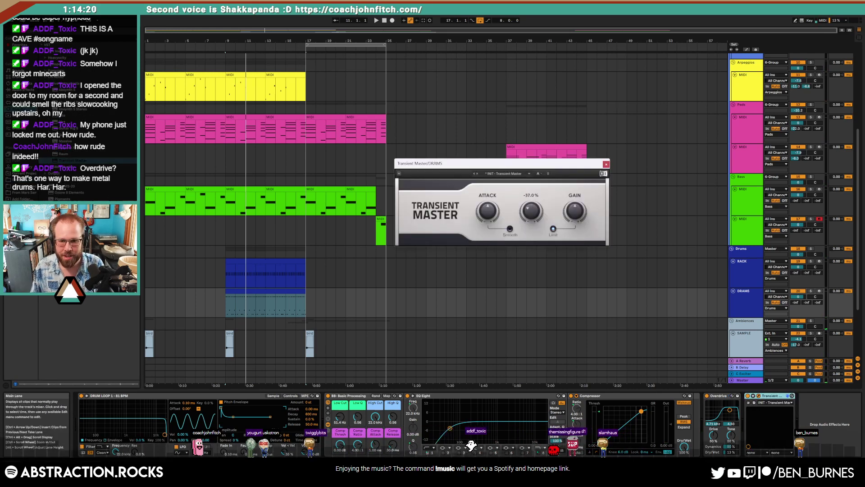
{"action": "left_click", "coordinate": [268, 306]}
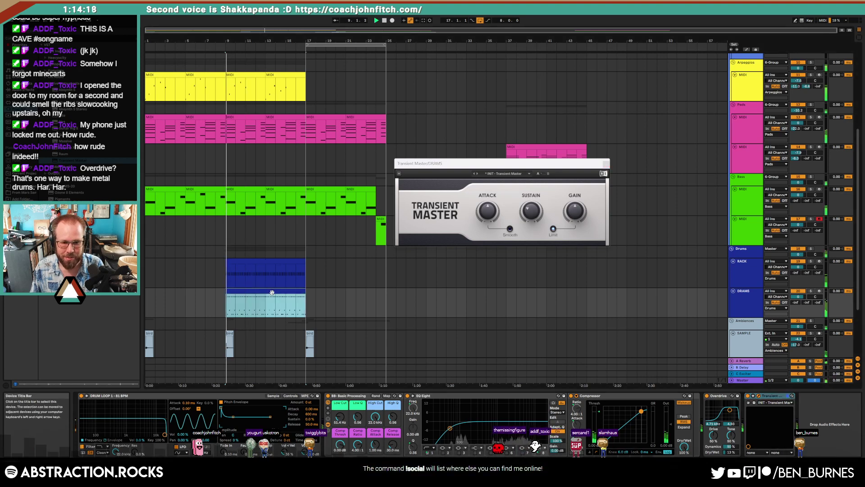
{"action": "key", "text": "space"}
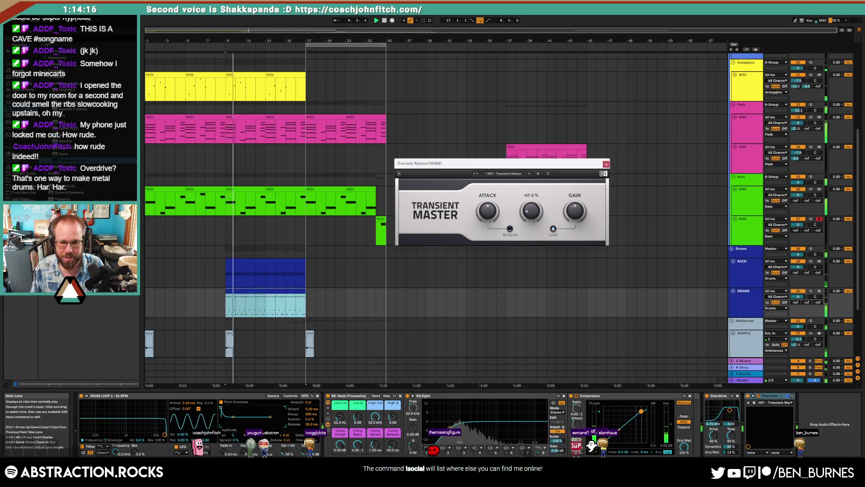
{"action": "left_click_drag", "start_coordinate": [531, 211], "coordinate": [531, 210]}
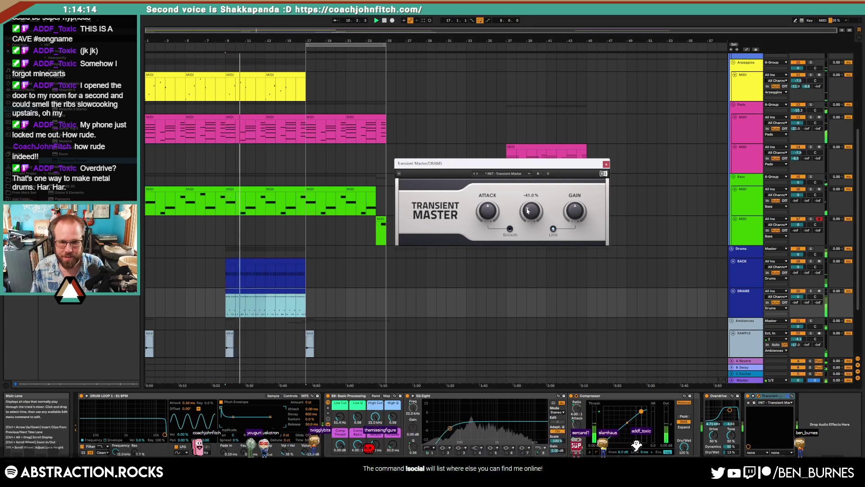
{"action": "left_click", "coordinate": [606, 164]}
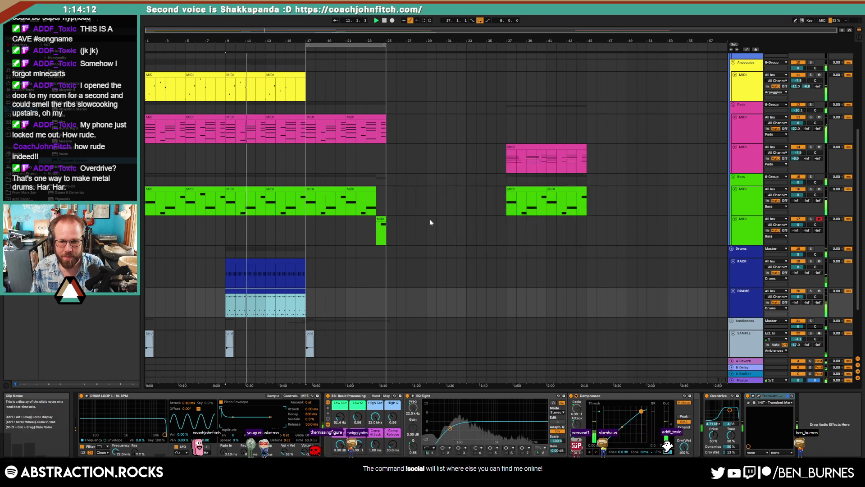
Step: Replace the Operator on the second bass track with the Neuro 2 sample from the sample library
{"action": "left_click", "coordinate": [750, 236]}
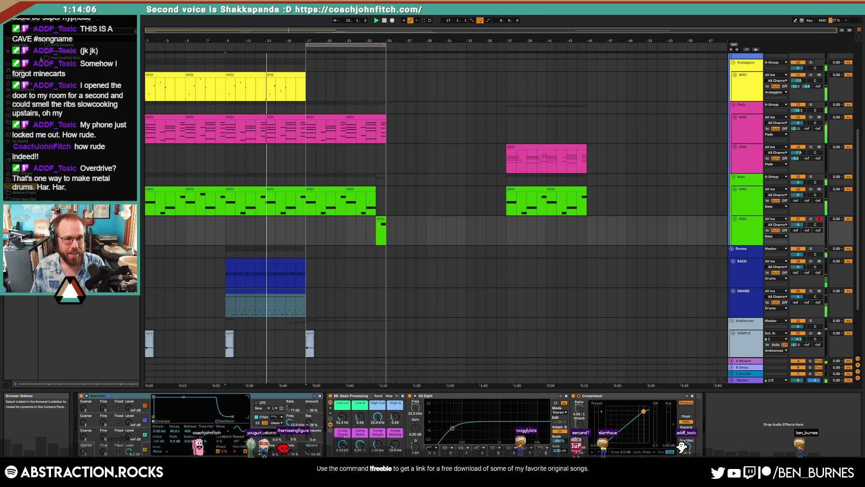
{"action": "left_click", "coordinate": [41, 45]}
{"action": "left_click", "coordinate": [45, 58]}
{"action": "left_click", "coordinate": [50, 64]}
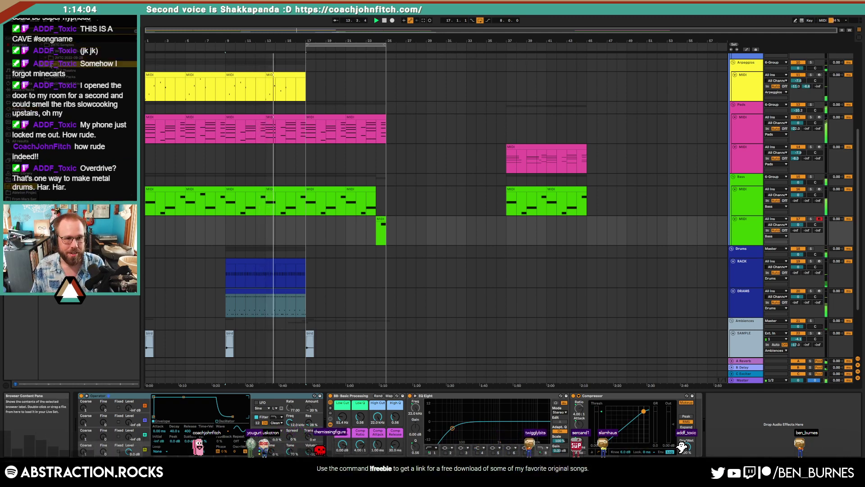
{"action": "left_click", "coordinate": [53, 71]}
{"action": "left_click", "coordinate": [46, 52]}
{"action": "left_click", "coordinate": [50, 58]}
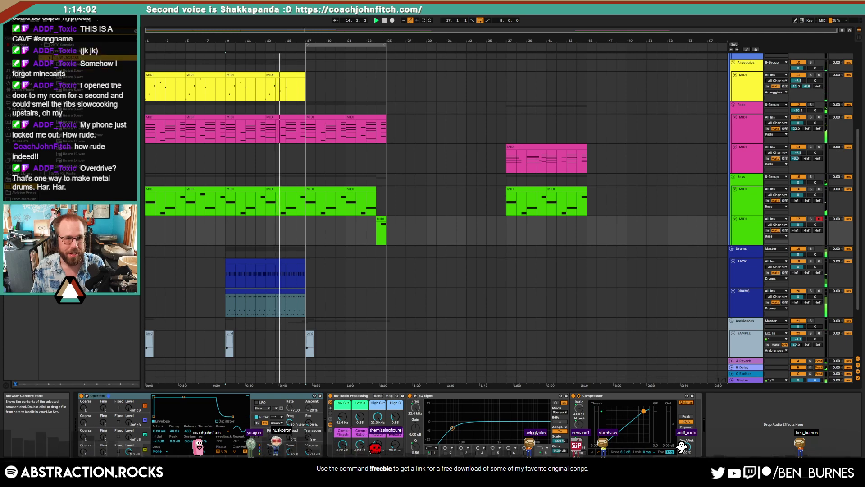
{"action": "left_click", "coordinate": [747, 228]}
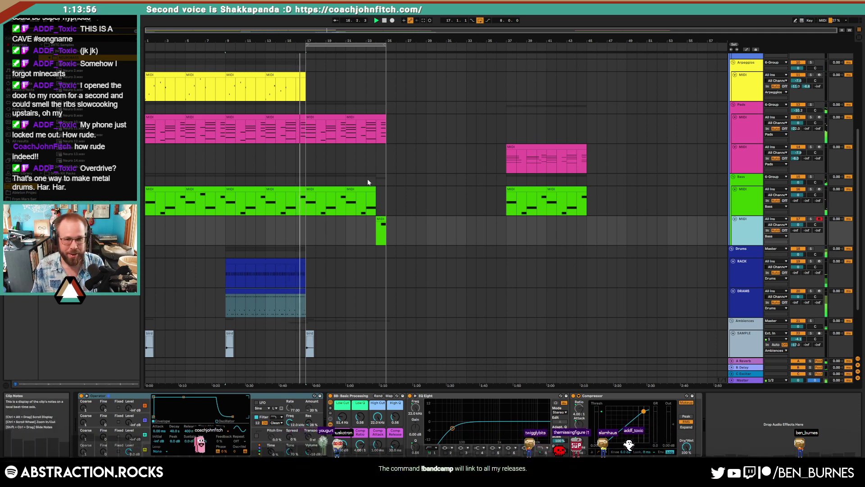
{"action": "left_click", "coordinate": [382, 237]}
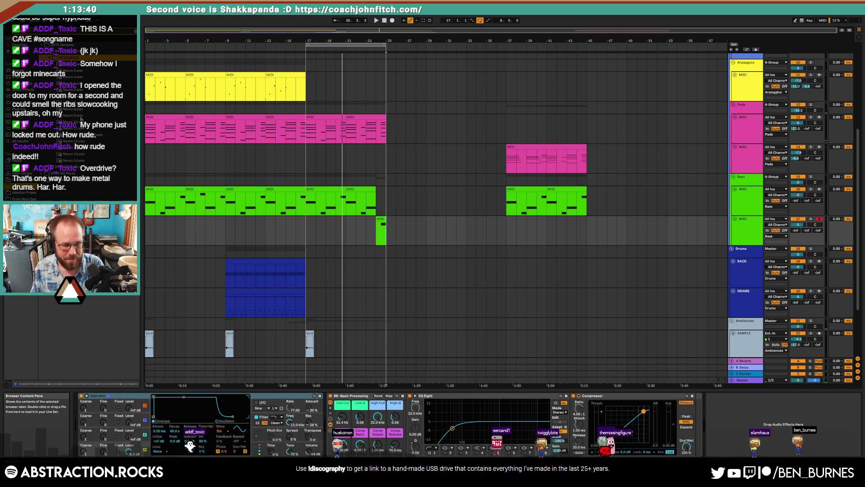
{"action": "left_click", "coordinate": [99, 65]}
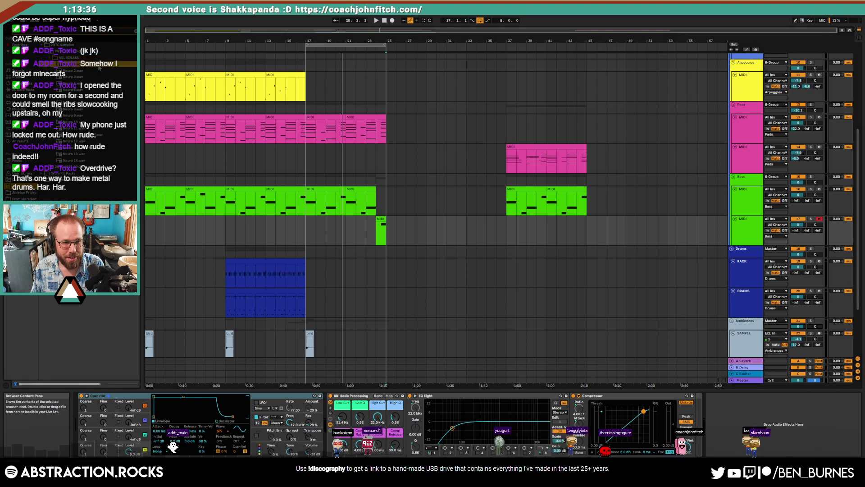
{"action": "left_click", "coordinate": [96, 71]}
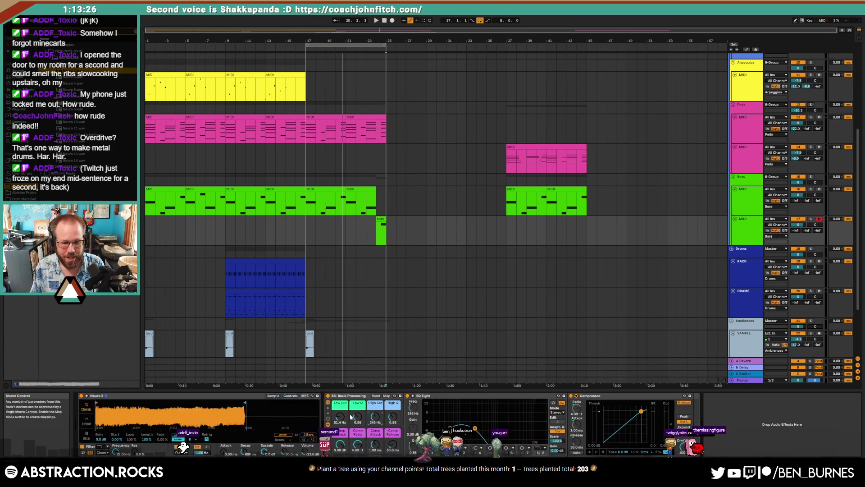
Step: Lower the second bass track's Low Cut to 10.0 Hz and reduce its High Cut, and copy bass clips onto it from bar 25 to 33
{"action": "left_click_drag", "start_coordinate": [340, 416], "coordinate": [340, 437]}
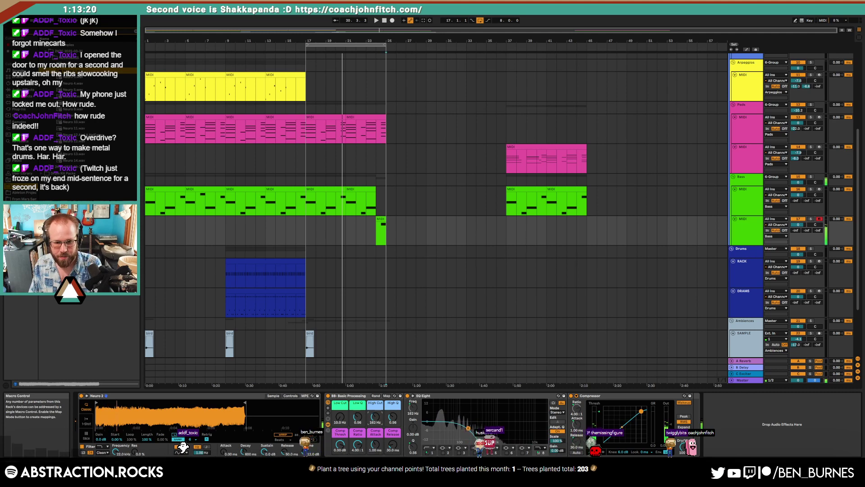
{"action": "mouse_move", "coordinate": [375, 416]}
{"action": "left_mouse_down"}
{"action": "mouse_move", "coordinate": [374, 444]}
{"action": "mouse_move", "coordinate": [375, 425]}
{"action": "left_mouse_up"}
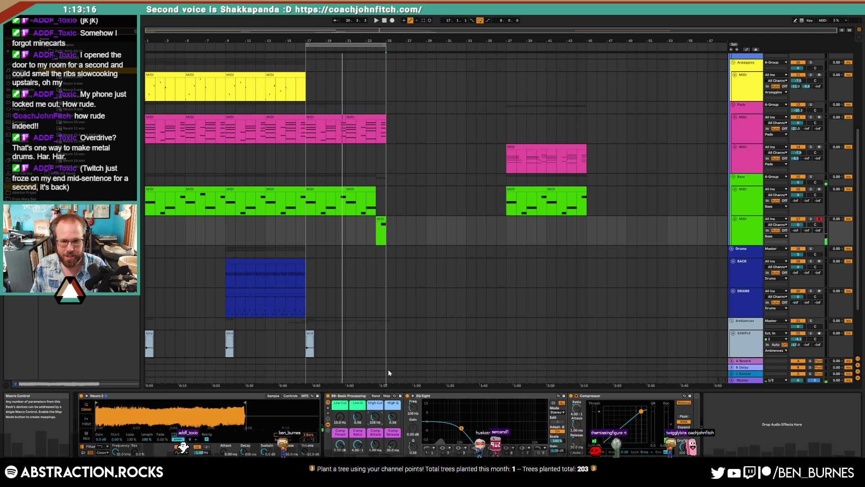
{"action": "left_click", "coordinate": [379, 220]}
{"action": "left_click_drag", "start_coordinate": [334, 189], "coordinate": [463, 220]}
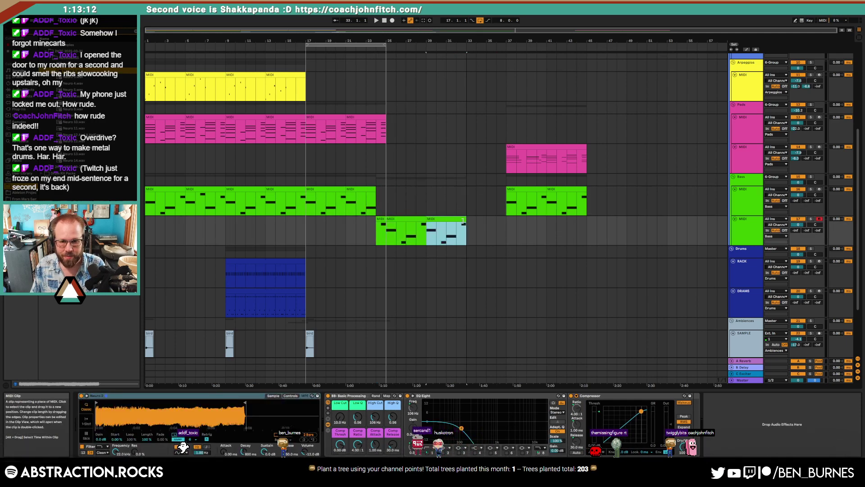
Step: Draw a rising High Cut automation ramp across bar 24 on the second bass track and play from bar 24
{"action": "key", "text": "a"}
{"action": "left_click_drag", "start_coordinate": [382, 237], "coordinate": [386, 230]}
{"action": "left_click", "coordinate": [377, 226]}
{"action": "key", "text": "space"}
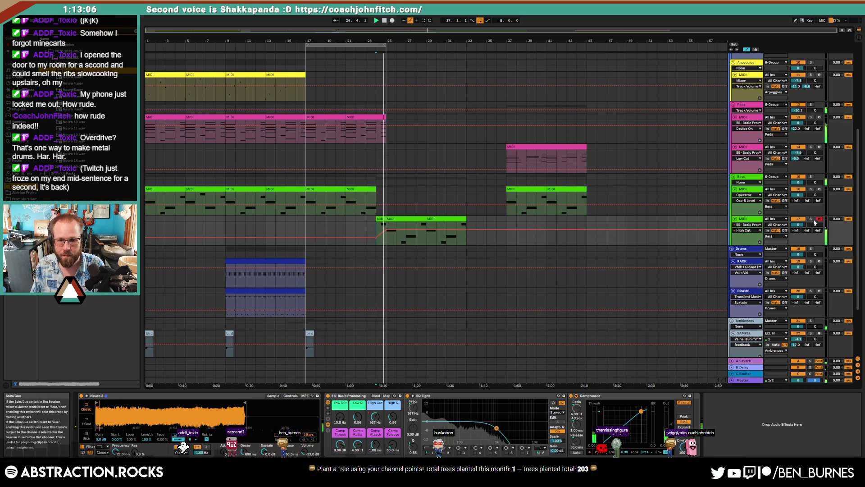
Step: Consolidate the second bass track's clips from bar 24 to 33 and transpose all their notes up two octaves
{"action": "left_click", "coordinate": [435, 225]}
{"action": "key", "text": "a"}
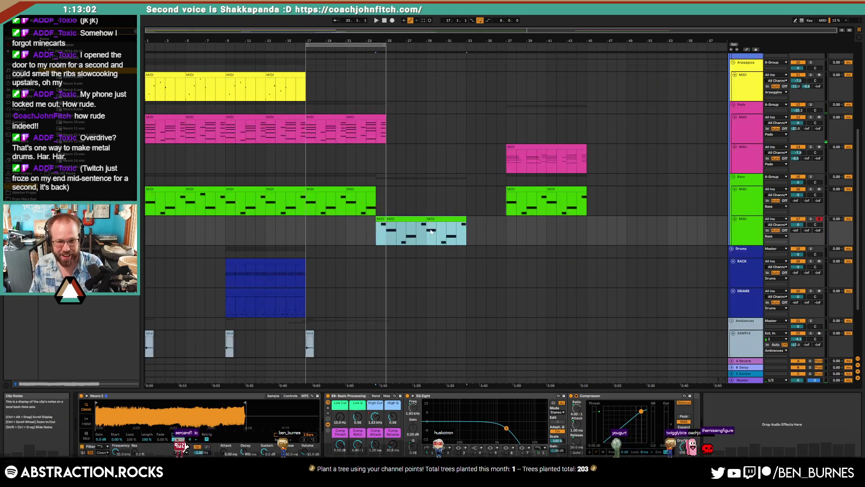
{"action": "double_click", "coordinate": [408, 239]}
{"action": "key", "text": "ctrl+a"}
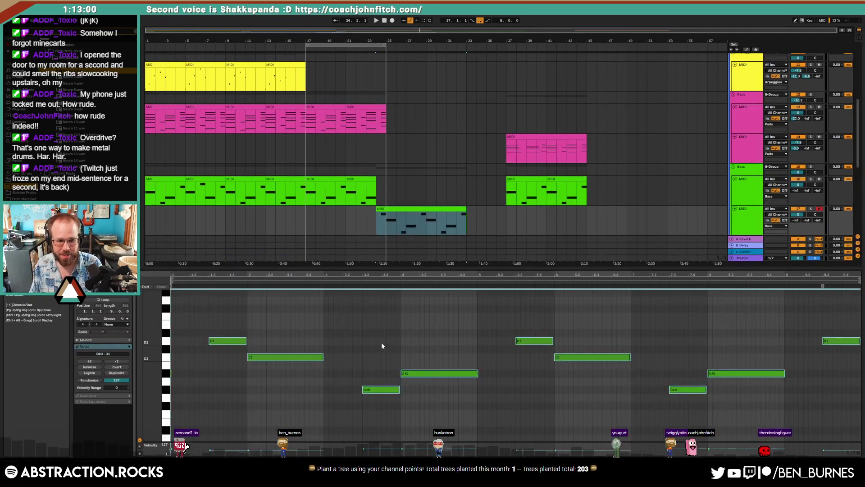
{"action": "key", "text": "shift+Up"}
{"action": "key", "text": "shift+Up"}
Step: Play the transposed bass from bar 24 and turn off the arrangement loop
{"action": "key", "text": "space"}
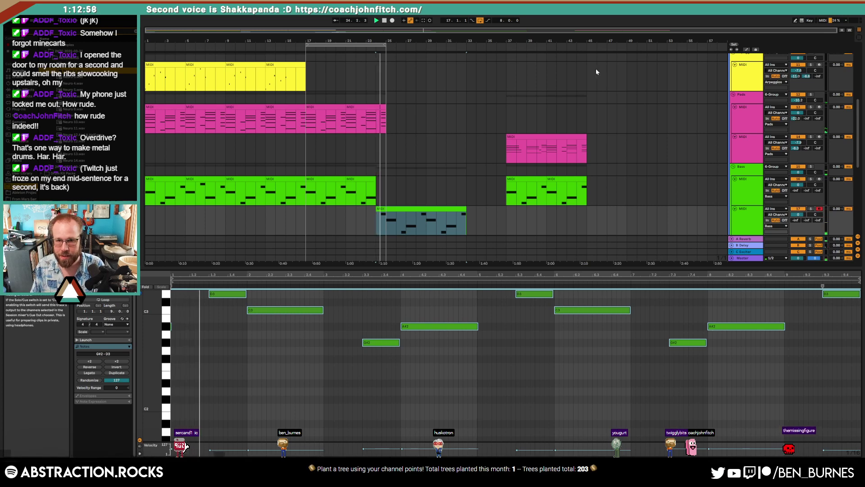
{"action": "left_click", "coordinate": [480, 21]}
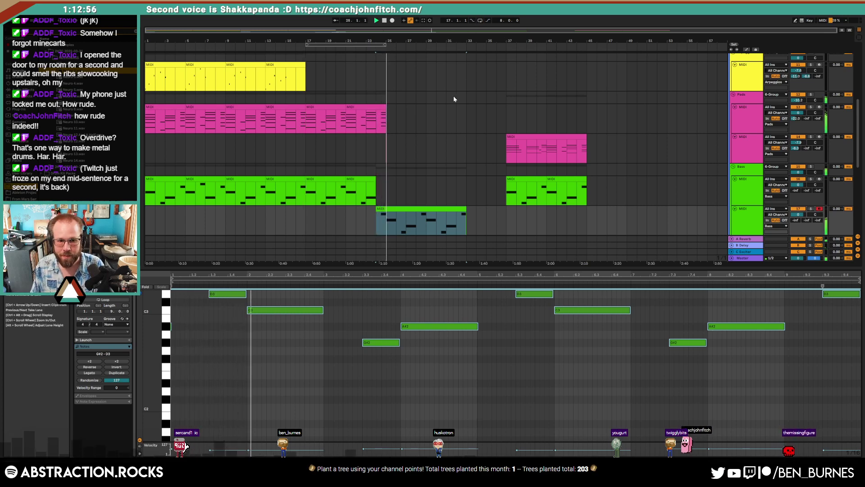
{"action": "key", "text": "space"}
{"action": "left_click_drag", "start_coordinate": [378, 150], "coordinate": [407, 154]}
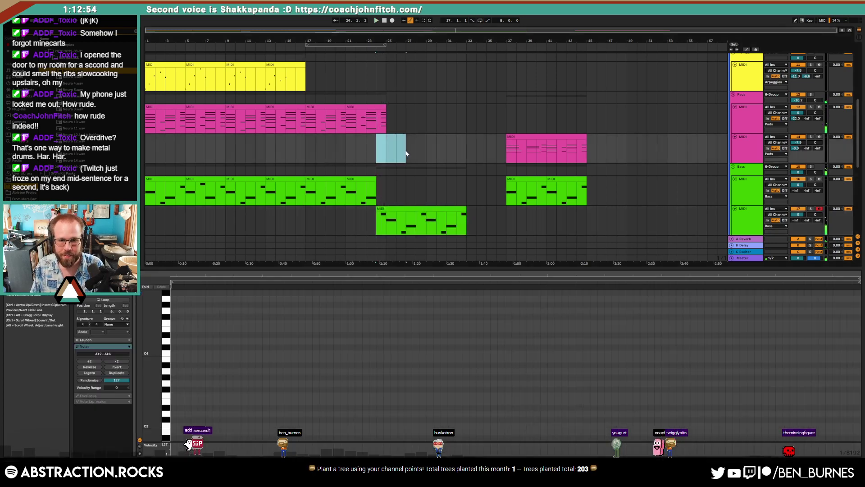
{"action": "key", "text": "Delete"}
Step: Copy the original bass track's two clips from bars 9 to 17 to bar 25 on the same track
{"action": "left_click", "coordinate": [391, 209]}
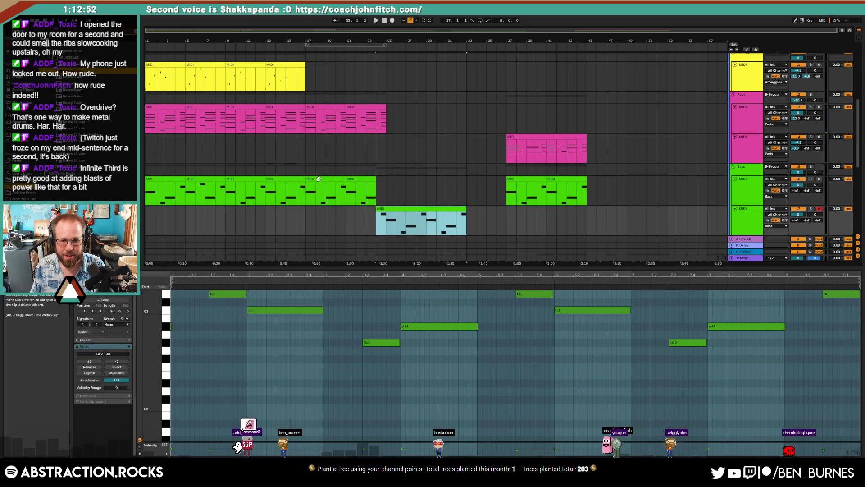
{"action": "left_click", "coordinate": [329, 180]}
{"action": "left_click", "coordinate": [284, 177]}
{"action": "left_click", "coordinate": [247, 178], "text": "shift"}
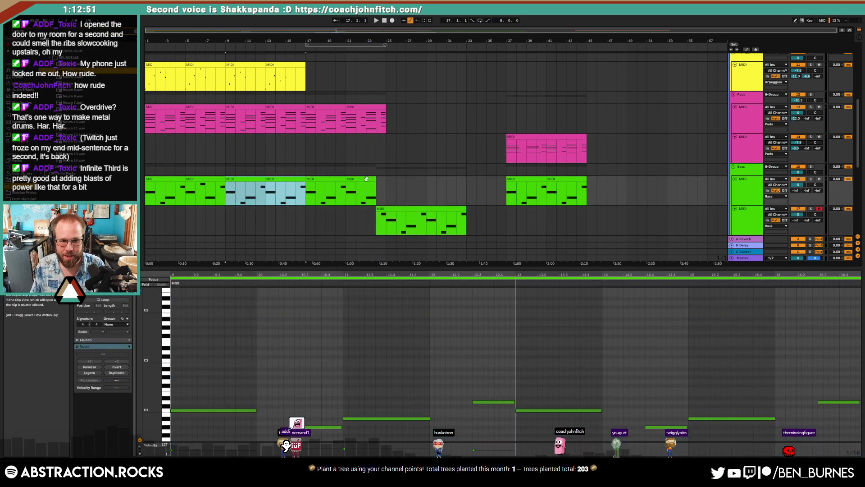
{"action": "left_click", "coordinate": [386, 189]}
{"action": "key", "text": "ctrl+v"}
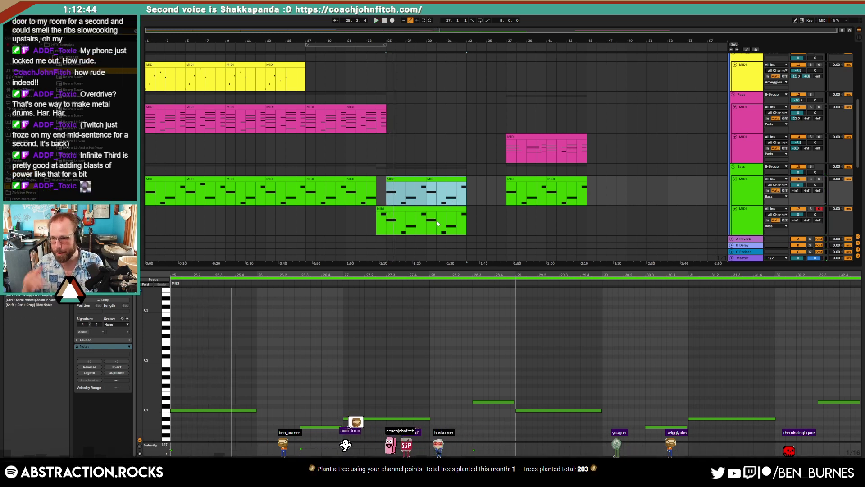
Step: Try the second bass clip's notes one octave higher during playback, and transpose them back down an octave
{"action": "left_click", "coordinate": [409, 178]}
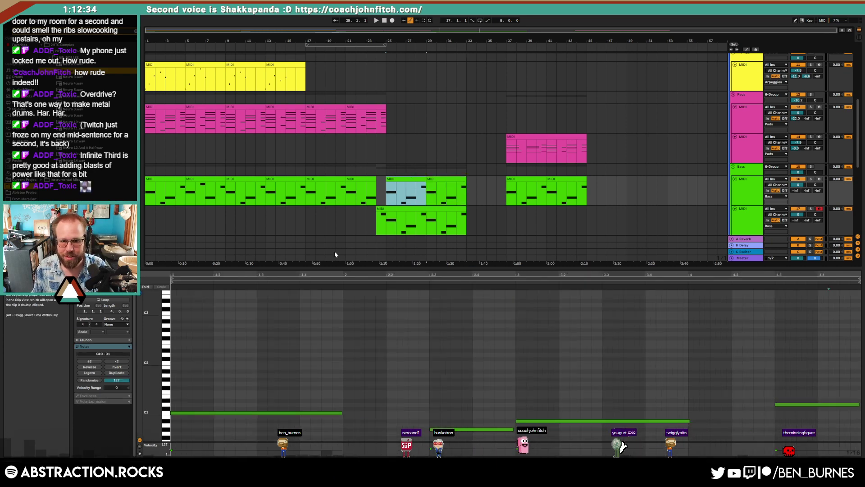
{"action": "left_click", "coordinate": [393, 209]}
{"action": "key", "text": "shift+Tab"}
{"action": "key", "text": "shift+Tab"}
{"action": "left_click", "coordinate": [259, 360]}
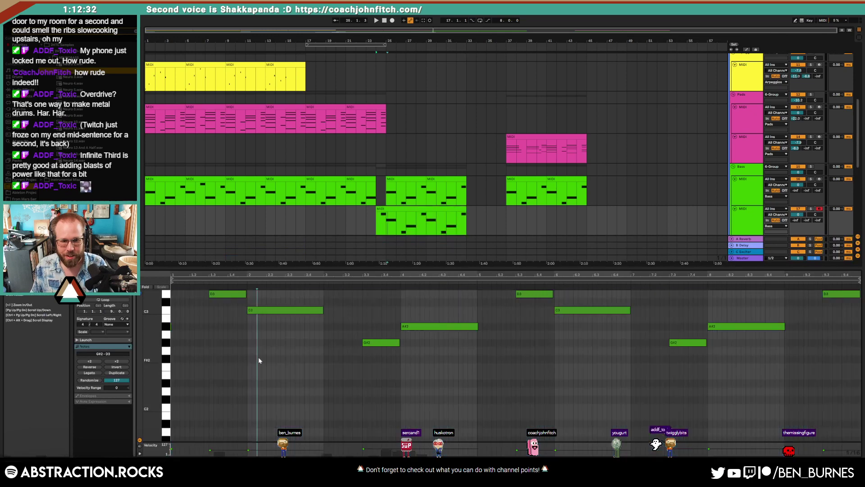
{"action": "key", "text": "space"}
{"action": "left_click", "coordinate": [261, 310]}
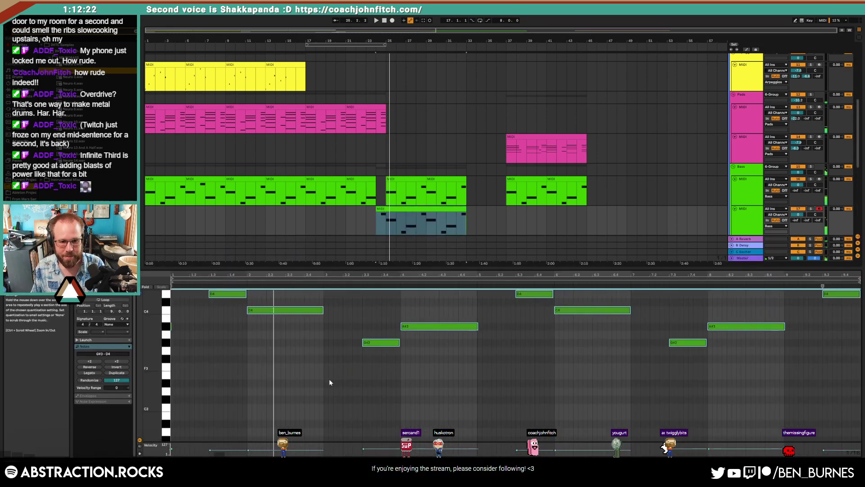
{"action": "key", "text": "shift+Down"}
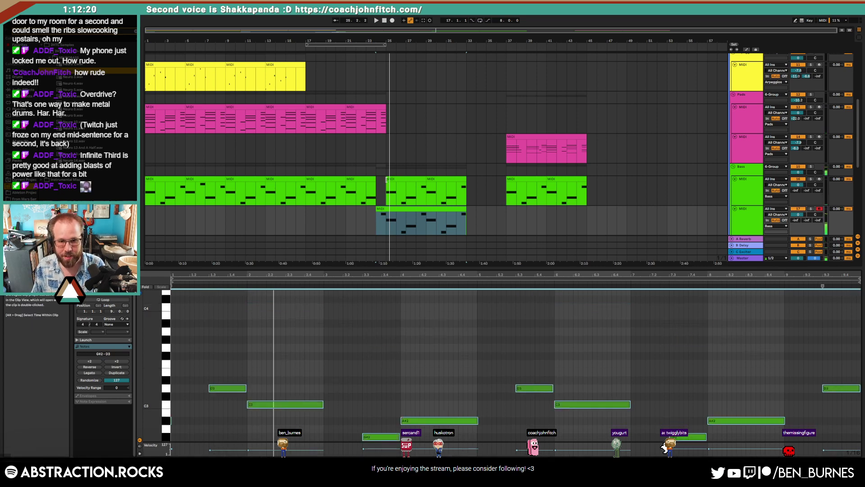
Step: View the original bass track's devices and play the arrangement from bar 21 to hear both bass parts
{"action": "left_click", "coordinate": [401, 179]}
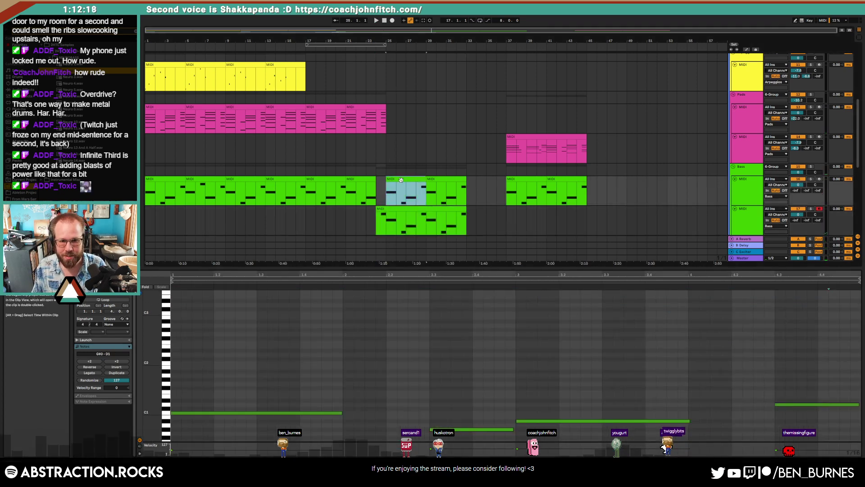
{"action": "key", "text": "space"}
{"action": "key", "text": "shift+Tab"}
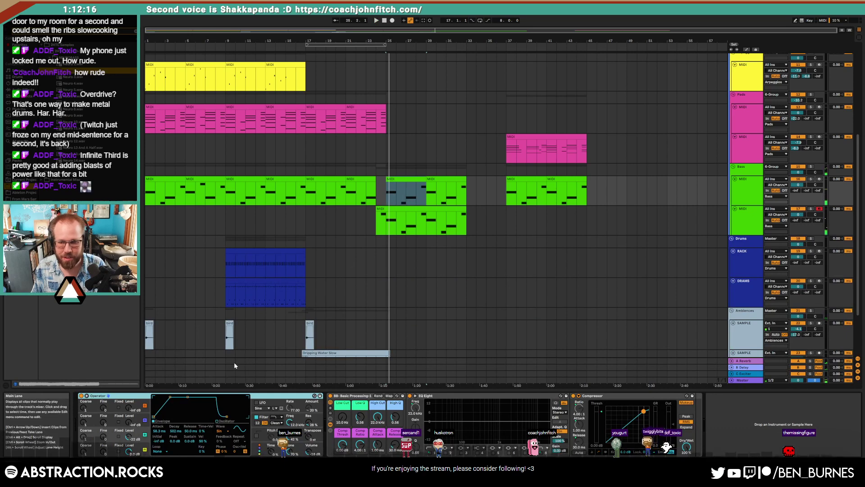
{"action": "left_click", "coordinate": [347, 221]}
{"action": "key", "text": "space"}
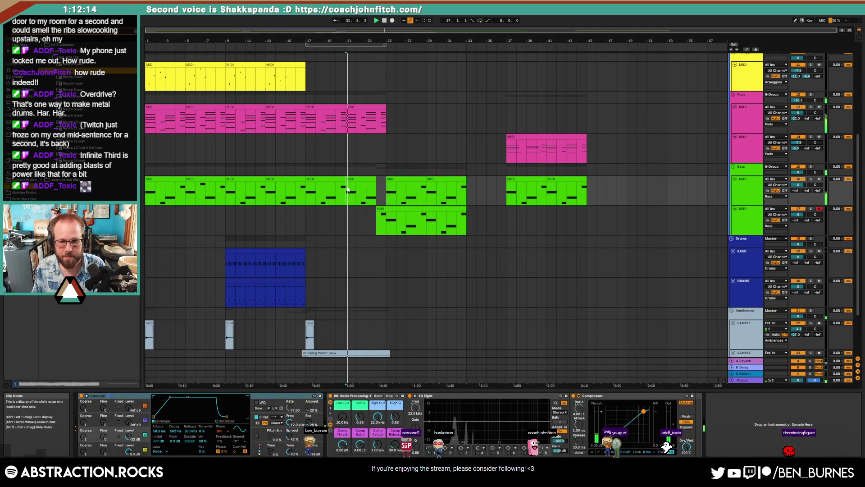
Step: Select the second bass clip, display the track volume automation, and play the arrangement from bar 25
{"action": "left_click", "coordinate": [432, 226]}
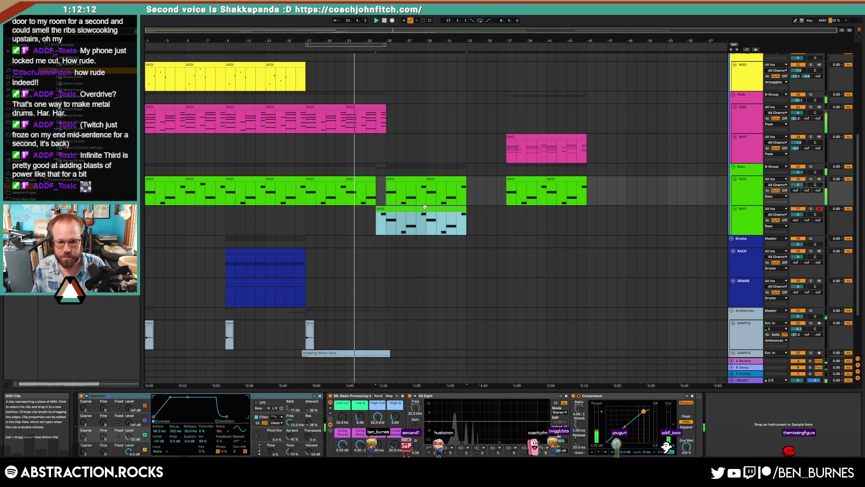
{"action": "key", "text": "space"}
{"action": "left_click", "coordinate": [27, 96]}
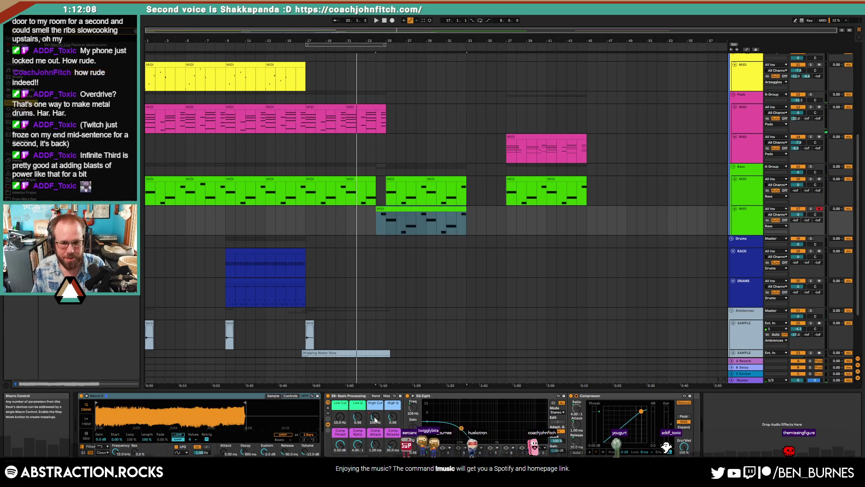
{"action": "key", "text": "a"}
{"action": "left_click", "coordinate": [404, 213]}
{"action": "left_click_drag", "start_coordinate": [404, 218], "coordinate": [405, 214]}
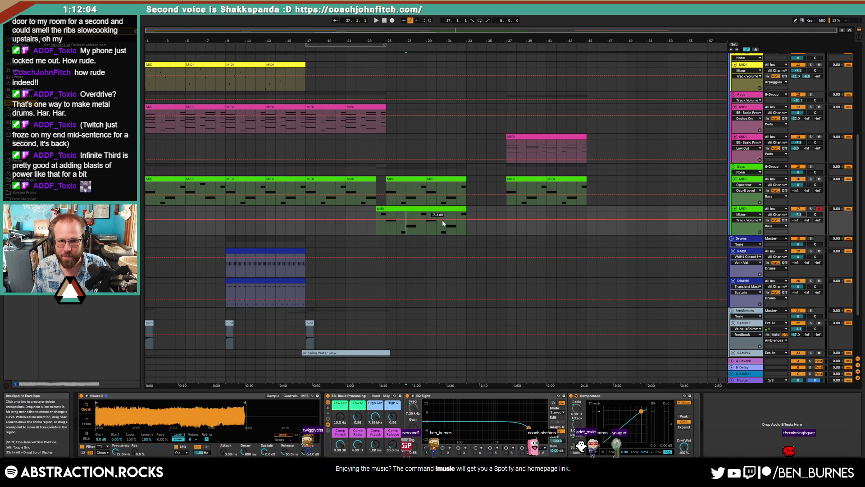
{"action": "left_click", "coordinate": [383, 232]}
{"action": "key", "text": "space"}
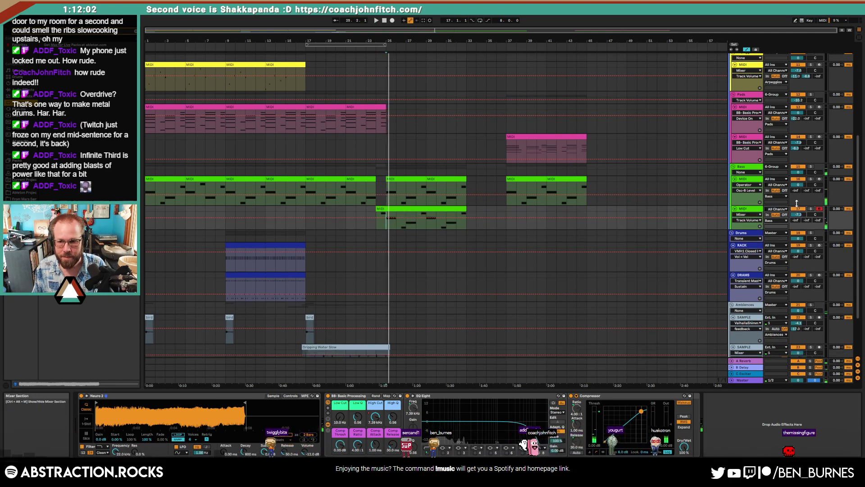
Step: Raise the second bass track's mixer volume and replay the arrangement from bar 25
{"action": "scroll", "coordinate": [798, 219], "scroll_direction": "down", "scroll_amount": 4}
{"action": "scroll", "coordinate": [798, 219], "scroll_direction": "up", "scroll_amount": 4}
{"action": "scroll", "coordinate": [798, 216], "scroll_direction": "down", "scroll_amount": 1}
{"action": "scroll", "coordinate": [799, 217], "scroll_direction": "up", "scroll_amount": 1}
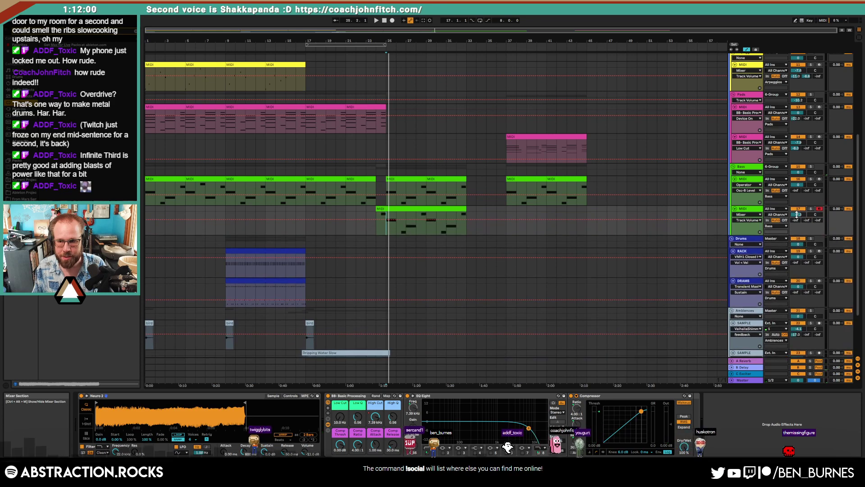
{"action": "left_click_drag", "start_coordinate": [799, 215], "coordinate": [799, 204]}
{"action": "key", "text": "space"}
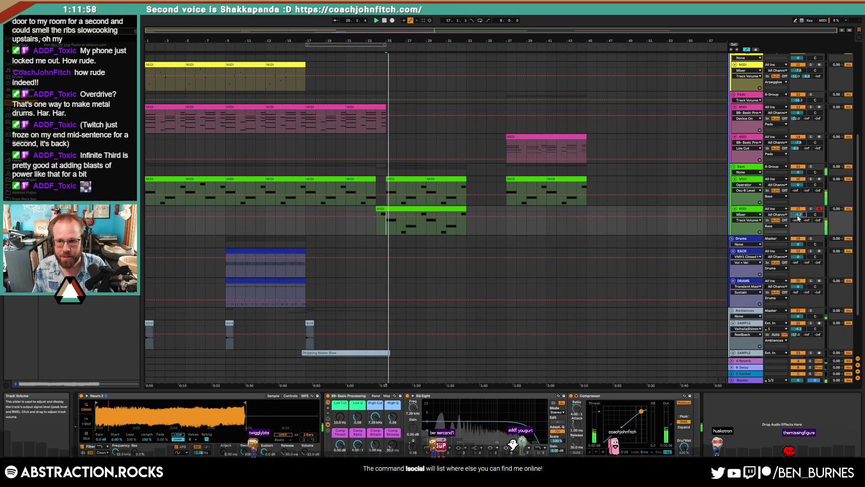
Step: Show the Neuro 2 Simpler's controls and reshape its amplitude envelope to decay to a low sustain, checking it in playback
{"action": "left_click", "coordinate": [291, 396]}
{"action": "left_click_drag", "start_coordinate": [240, 407], "coordinate": [239, 408]}
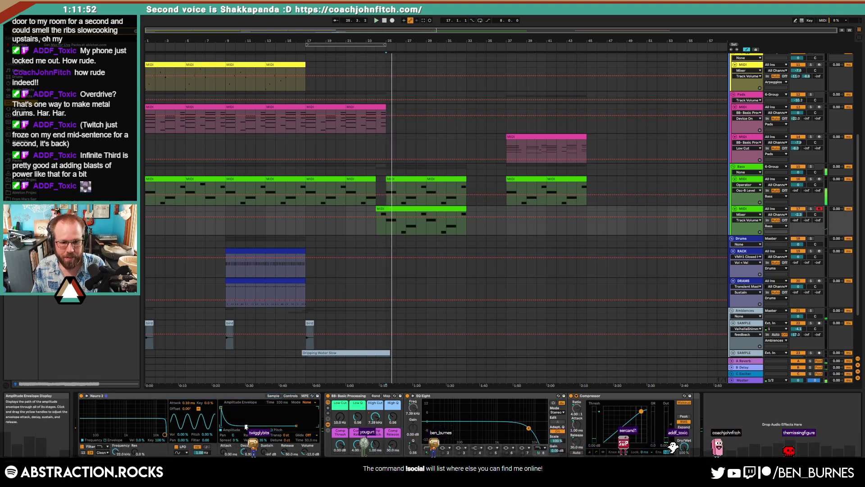
{"action": "left_click_drag", "start_coordinate": [246, 426], "coordinate": [247, 426]}
{"action": "key", "text": "space"}
{"action": "key", "text": "space"}
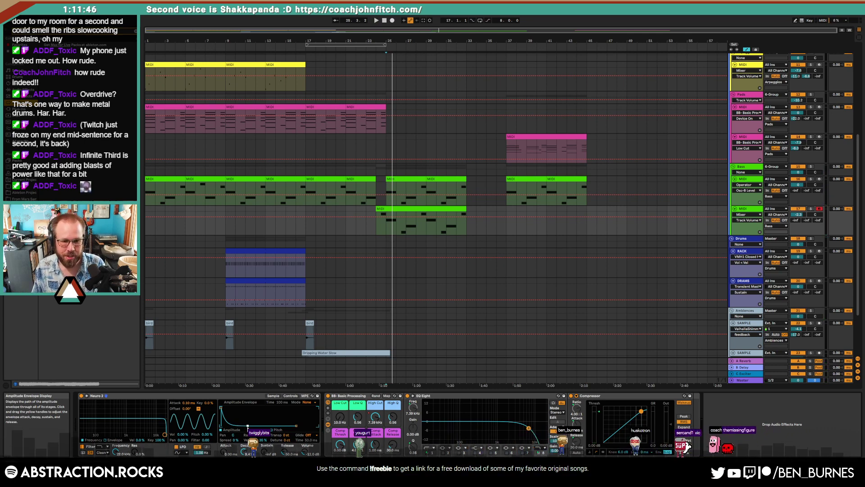
Step: Hide the automation lanes and move the second pads track's clip from bar 37 to bar 25
{"action": "scroll", "coordinate": [408, 261], "scroll_direction": "down", "scroll_amount": 3}
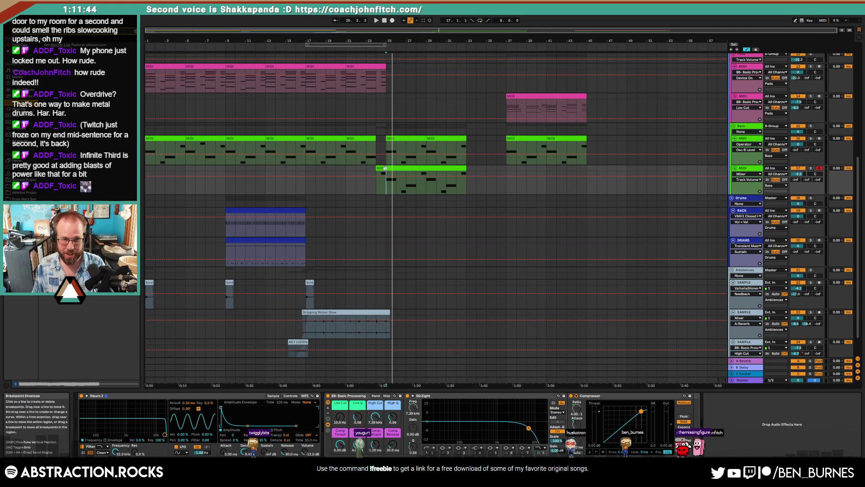
{"action": "key", "text": "a"}
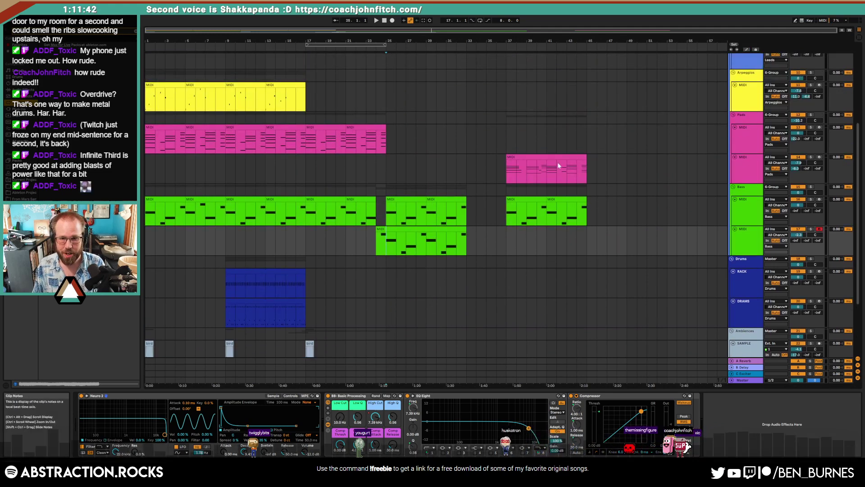
{"action": "left_click", "coordinate": [545, 160]}
{"action": "left_click_drag", "start_coordinate": [545, 160], "coordinate": [437, 163]}
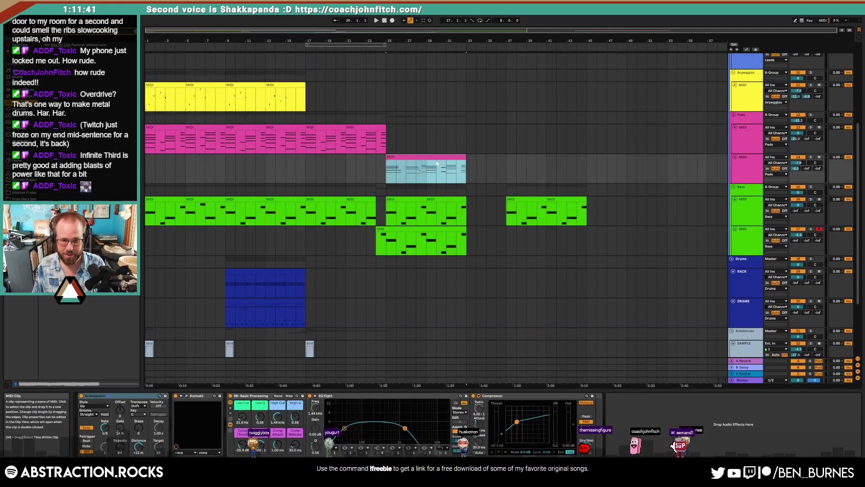
Step: Set the second pads track's Arpeggiator rate to 1/16 and place the insert marker at bar 25
{"action": "left_click", "coordinate": [108, 429]}
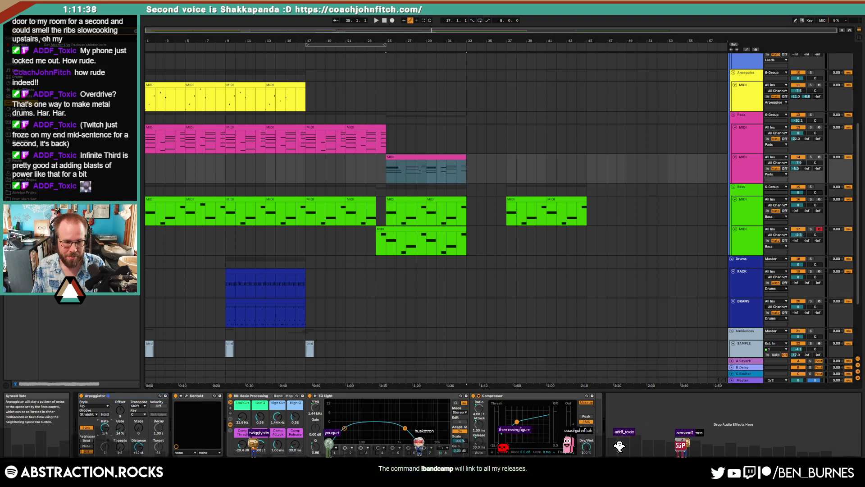
{"action": "left_click_drag", "start_coordinate": [107, 429], "coordinate": [107, 434]}
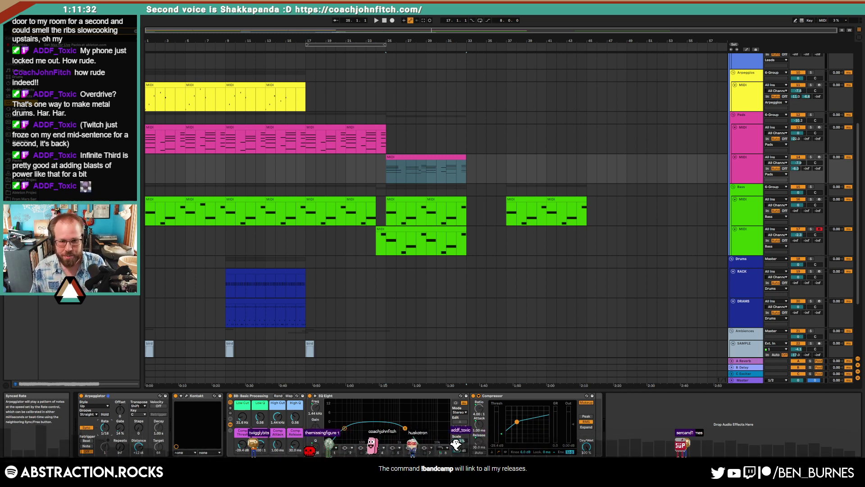
{"action": "left_click", "coordinate": [383, 169]}
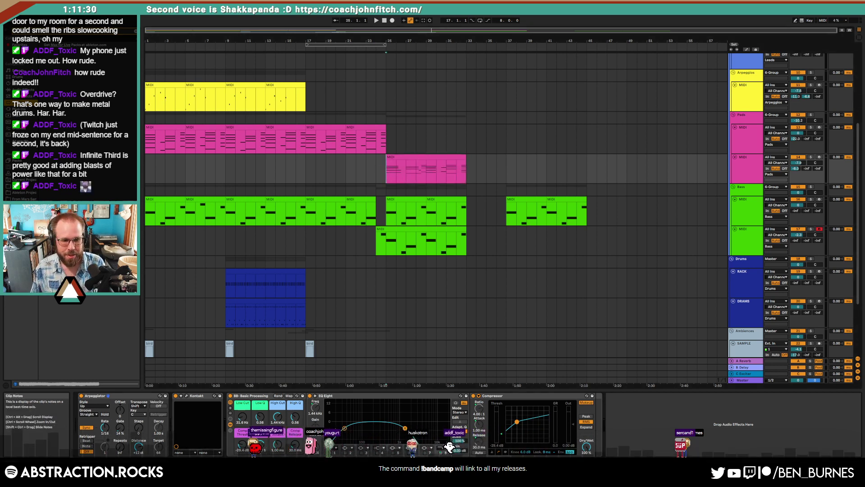
Step: Search the released albums in the Abstraction Full Discography folder for "toot" and play Deep Toot from about midway
{"action": "left_click", "coordinate": [826, 4]}
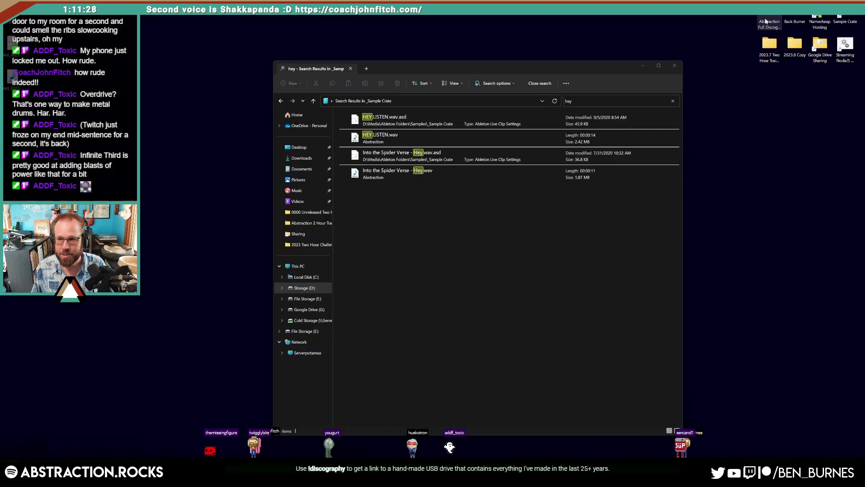
{"action": "double_click", "coordinate": [766, 21]}
{"action": "double_click", "coordinate": [380, 137]}
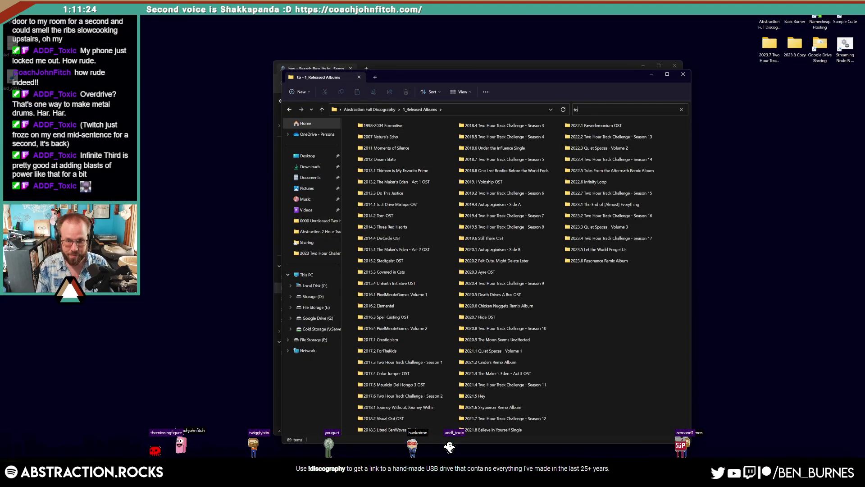
{"action": "type", "text": "toot"}
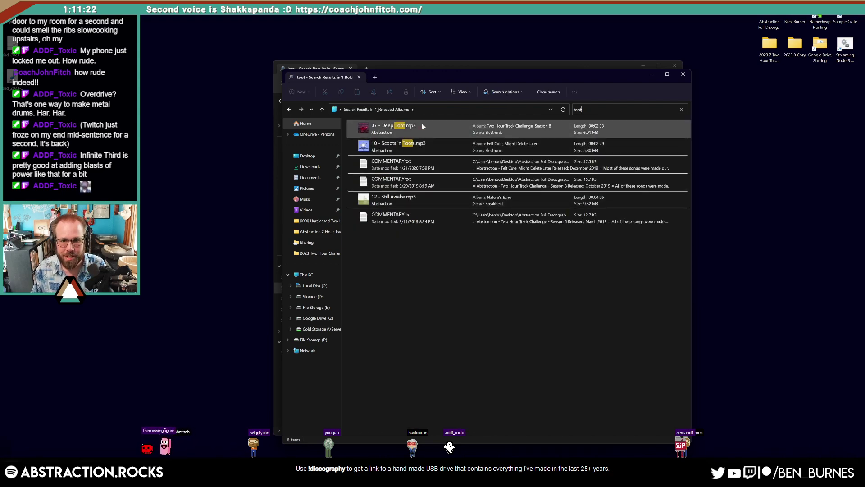
{"action": "left_click", "coordinate": [420, 125]}
{"action": "double_click", "coordinate": [420, 125]}
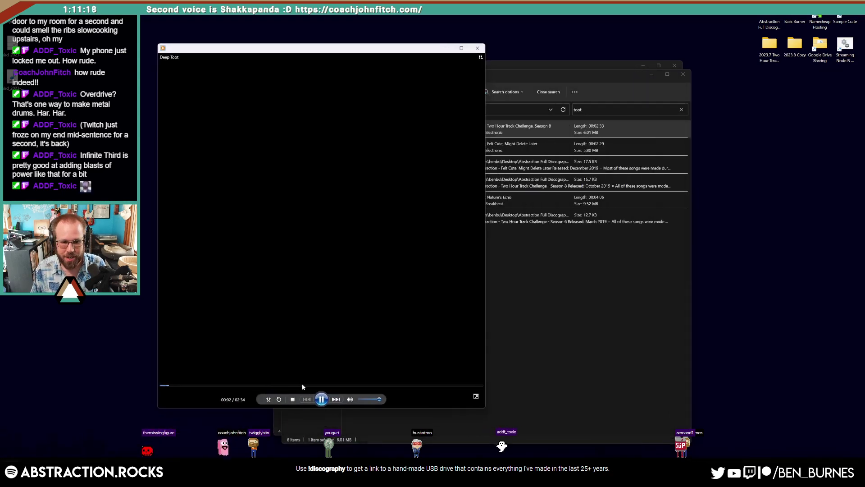
{"action": "left_click", "coordinate": [324, 386]}
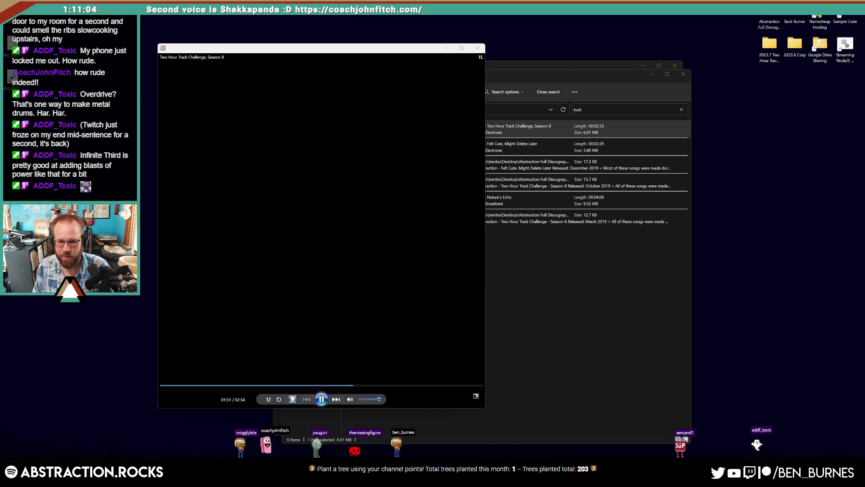
Step: Close the File Explorer windows and the media player, and return to Ableton Live
{"action": "left_click", "coordinate": [652, 64]}
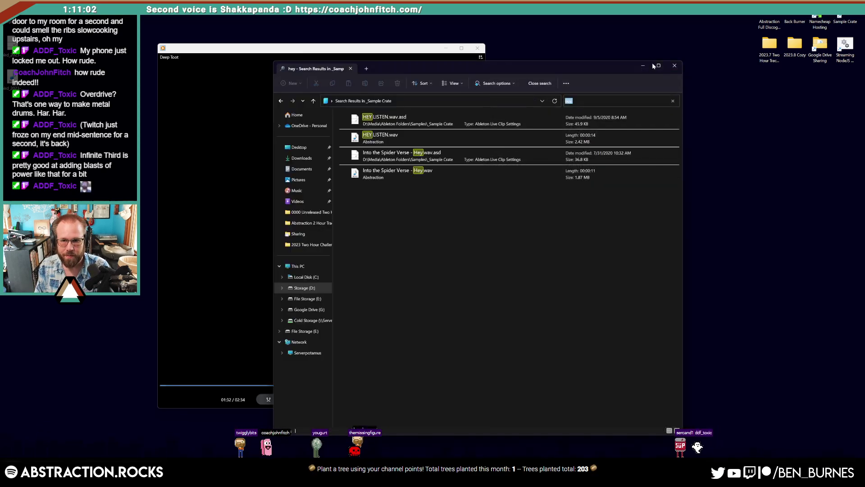
{"action": "left_click", "coordinate": [673, 66]}
{"action": "mouse_move", "coordinate": [321, 382]}
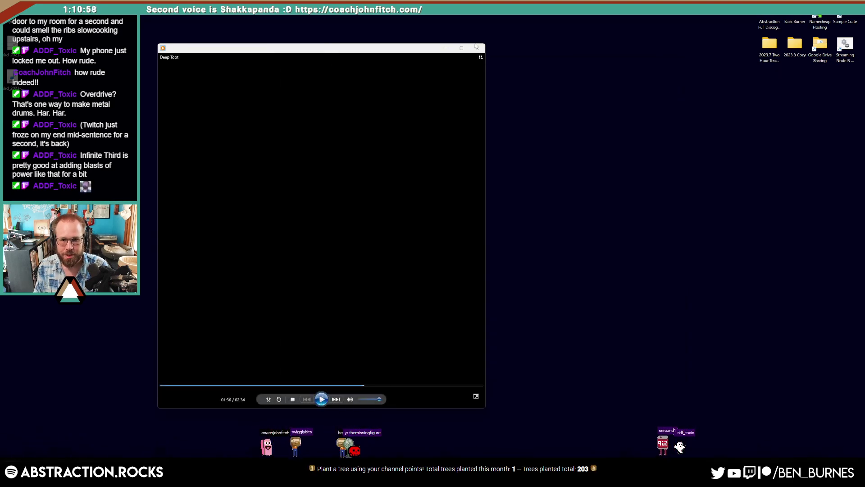
{"action": "left_click", "coordinate": [477, 47]}
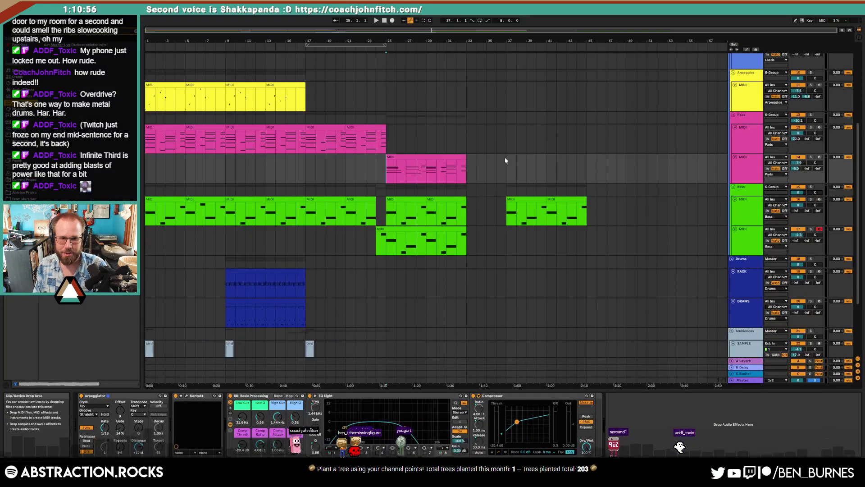
Step: Play from bar 21 and copy the RACK and DRAMS clips from bars 9 to 17 to bar 25
{"action": "left_click", "coordinate": [345, 171]}
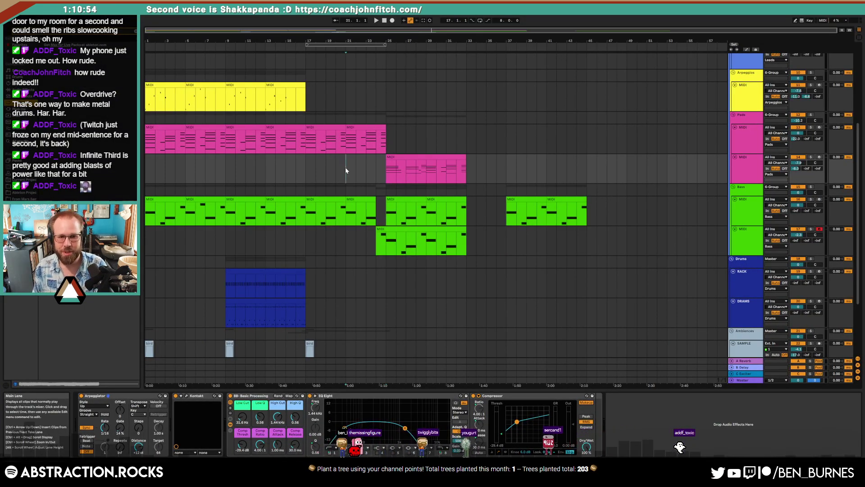
{"action": "key", "text": "space"}
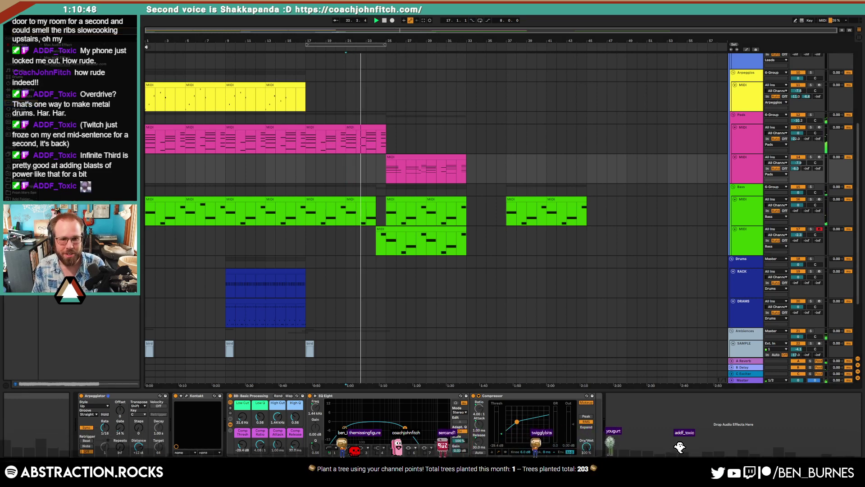
{"action": "scroll", "coordinate": [506, 199], "scroll_direction": "down", "scroll_amount": 2}
{"action": "left_click", "coordinate": [294, 260]}
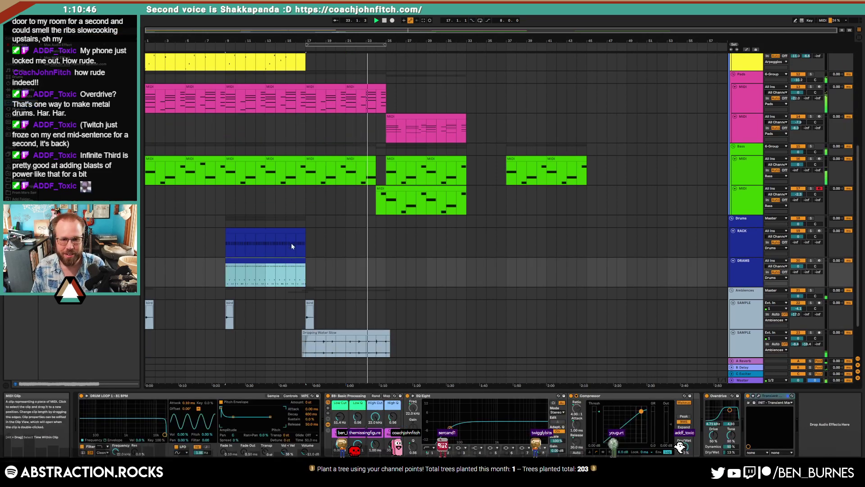
{"action": "left_click", "coordinate": [290, 231], "text": "shift"}
{"action": "left_click", "coordinate": [384, 244]}
{"action": "key", "text": "ctrl+v"}
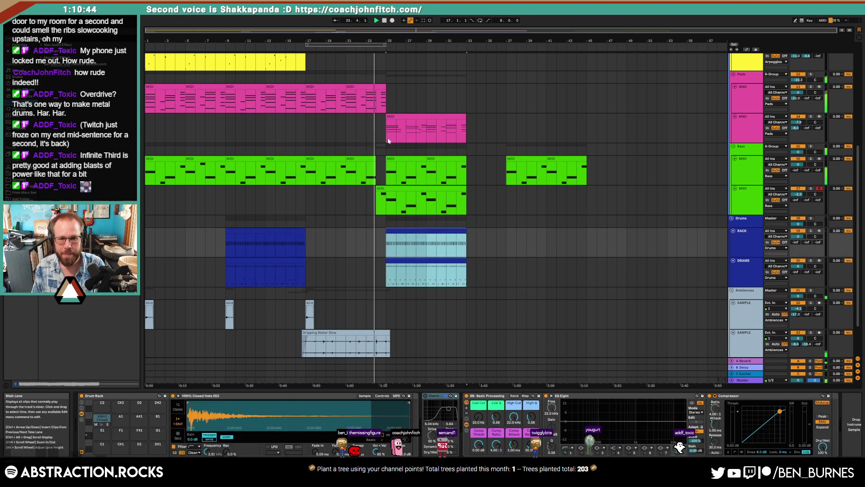
Step: Listen to the section from bar 25, stop playback, and view the devices of the DRAMS and second pads tracks
{"action": "left_click", "coordinate": [427, 116]}
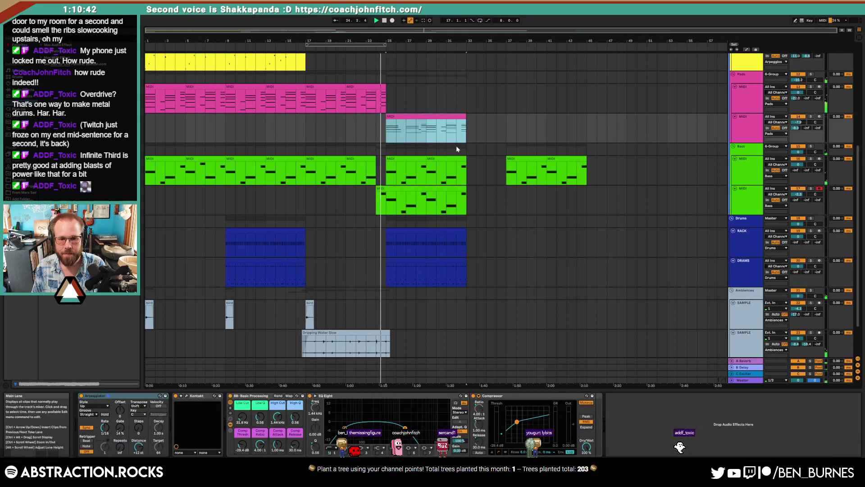
{"action": "scroll", "coordinate": [456, 149], "scroll_direction": "down", "scroll_amount": 2}
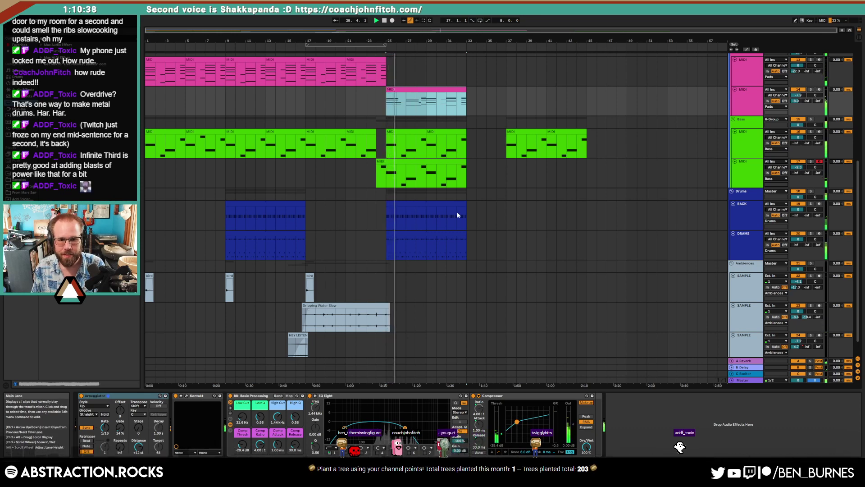
{"action": "scroll", "coordinate": [723, 261], "scroll_direction": "up", "scroll_amount": 2}
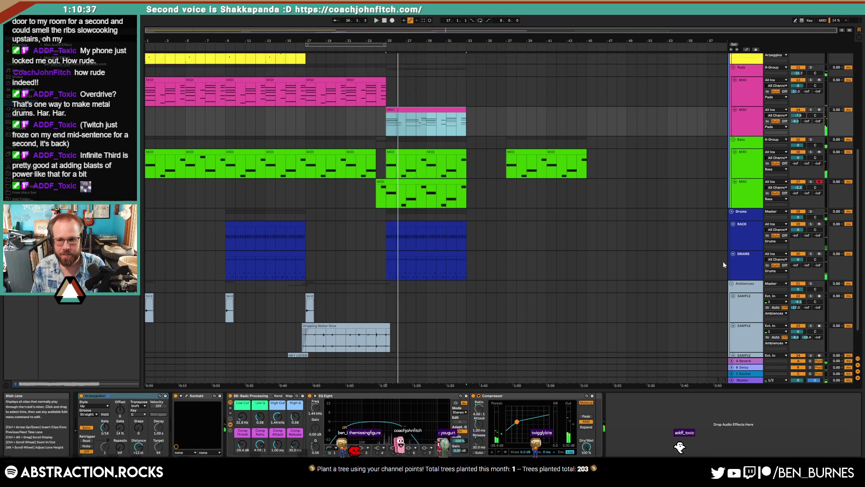
{"action": "left_click", "coordinate": [746, 261]}
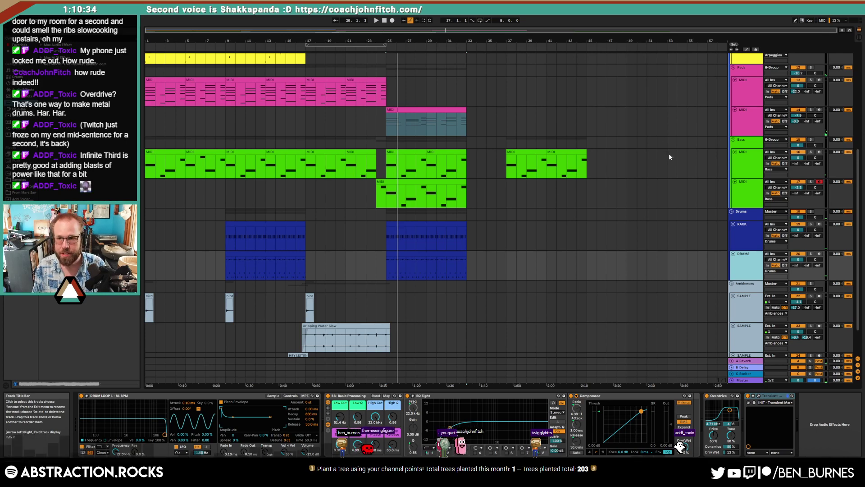
{"action": "scroll", "coordinate": [419, 116], "scroll_direction": "up", "scroll_amount": 8}
{"action": "left_click", "coordinate": [434, 284]}
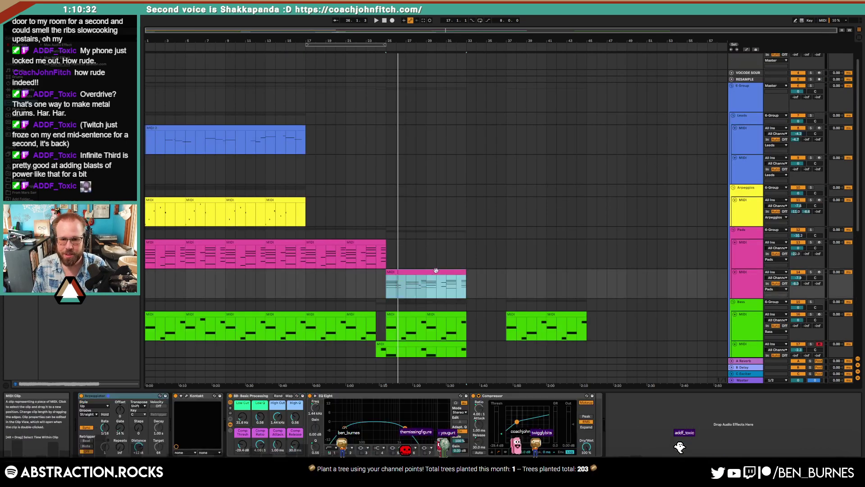
Step: Raise the amplitude envelope's sustain in the second bass track's Neuro 2 Simpler and select the device
{"action": "scroll", "coordinate": [411, 256], "scroll_direction": "down", "scroll_amount": 4}
{"action": "left_click", "coordinate": [391, 254]}
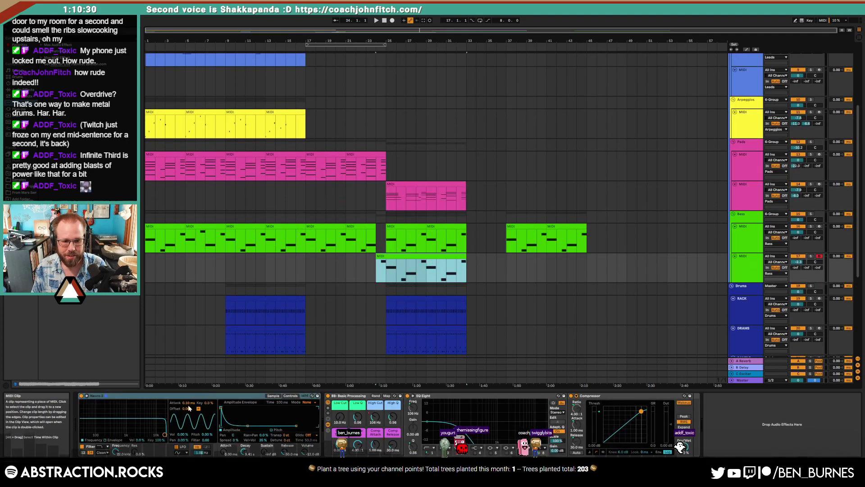
{"action": "left_click", "coordinate": [242, 410]}
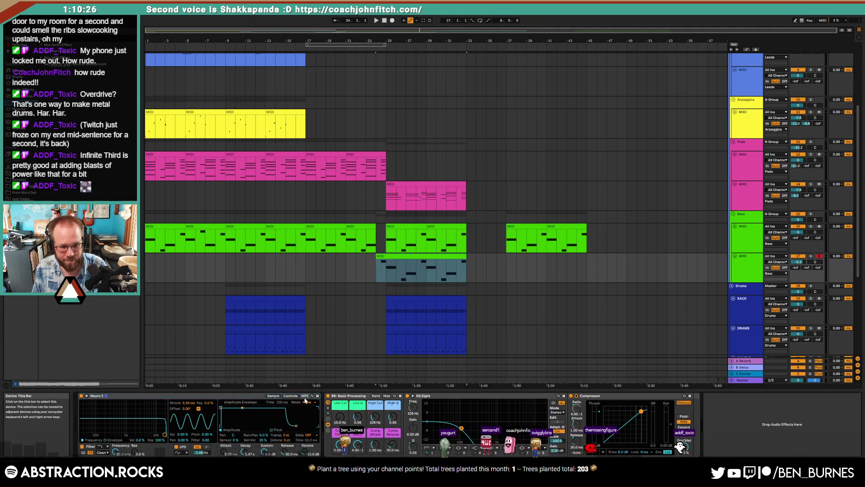
{"action": "right_click", "coordinate": [242, 396]}
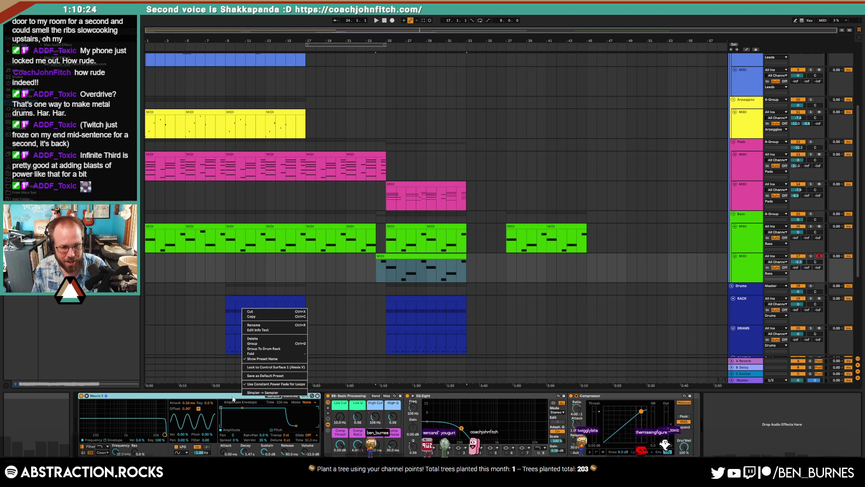
{"action": "left_click", "coordinate": [232, 396]}
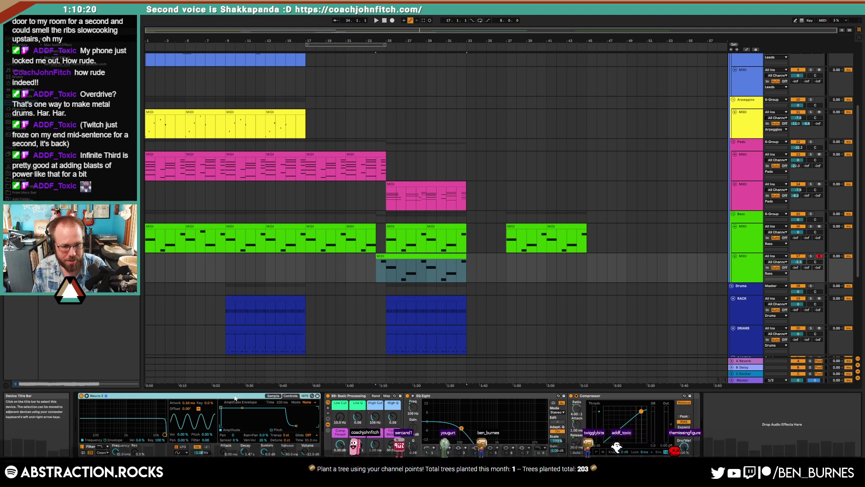
Step: Play from the start of the second bass track's clip and lower the sustain in its Neuro 2 amplitude envelope while comparing the sound
{"action": "left_click", "coordinate": [384, 268]}
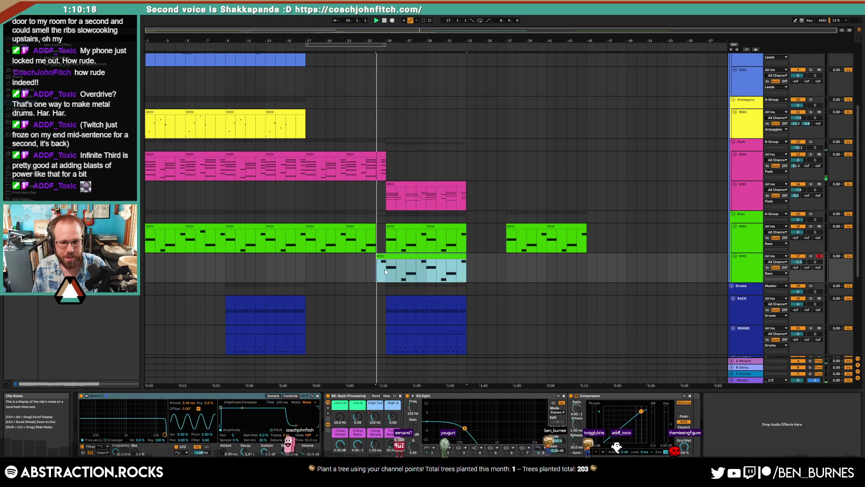
{"action": "key", "text": "space"}
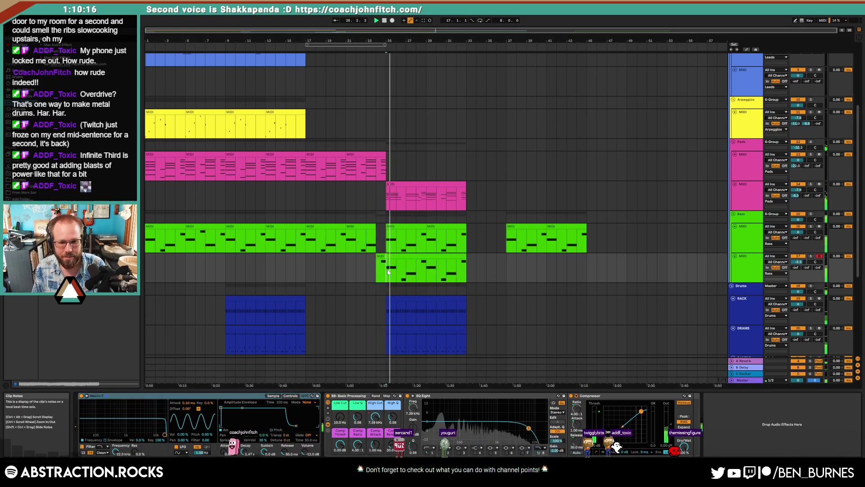
{"action": "key", "text": "space"}
{"action": "left_click_drag", "start_coordinate": [242, 407], "coordinate": [251, 420]}
{"action": "key", "text": "space"}
{"action": "key", "text": "space"}
{"action": "key", "text": "space"}
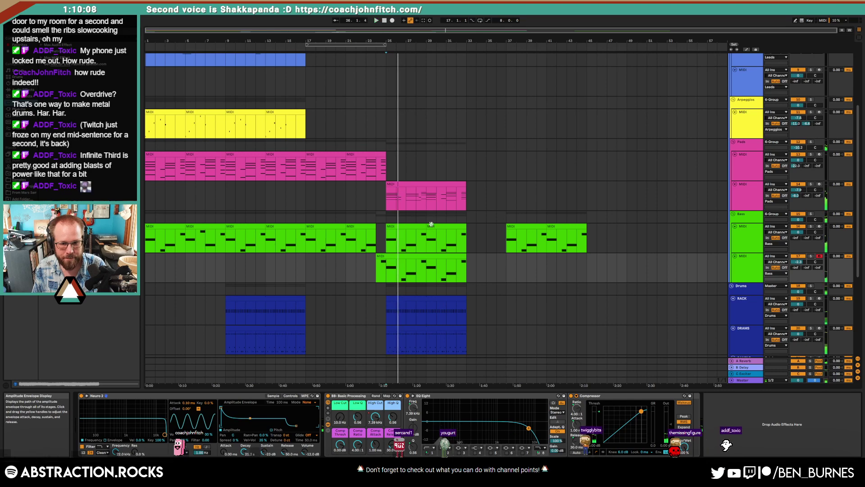
Step: Insert a new MIDI track in the Pads group directly below the first pads track
{"action": "left_click", "coordinate": [453, 183]}
{"action": "left_click", "coordinate": [752, 163]}
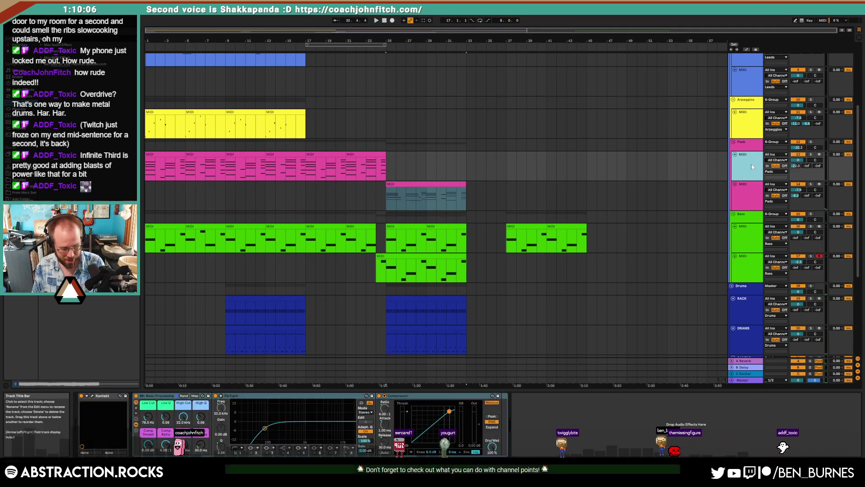
{"action": "key", "text": "ctrl+shift+t"}
Step: Copy the first pads track's two clips at bars 17 and 21 to bar 25 on the new pads track
{"action": "left_click", "coordinate": [328, 154]}
{"action": "left_click", "coordinate": [353, 155], "text": "shift"}
{"action": "left_click_drag", "start_coordinate": [329, 155], "coordinate": [413, 184]}
{"action": "left_click", "coordinate": [734, 184]}
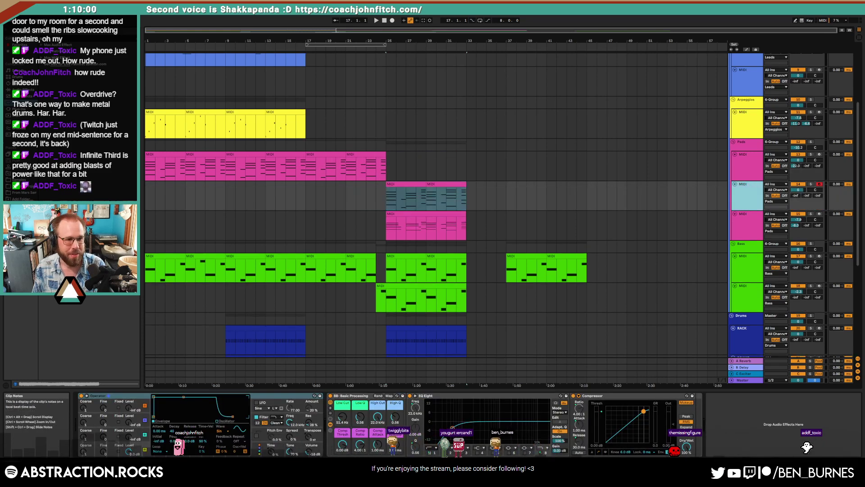
Step: Browse the plug-in folders for an instrument to use on the new pads track
{"action": "left_click", "coordinate": [20, 109]}
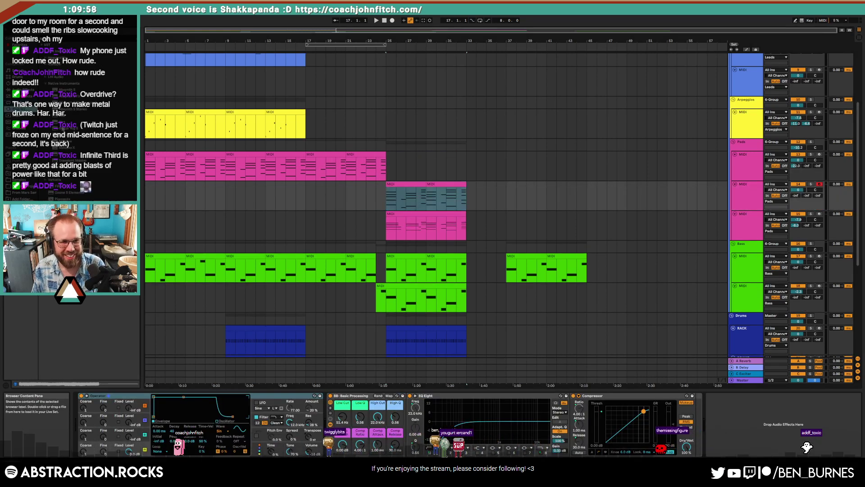
{"action": "left_click", "coordinate": [54, 71]}
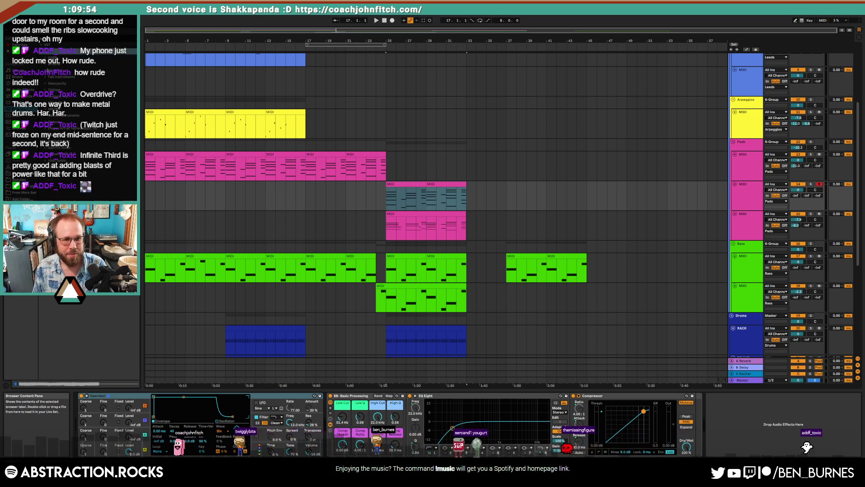
Step: Replace Operator on the record-armed pad track with the Pigments preset Really Long Keys
{"action": "left_click_drag", "start_coordinate": [66, 76], "coordinate": [137, 411]}
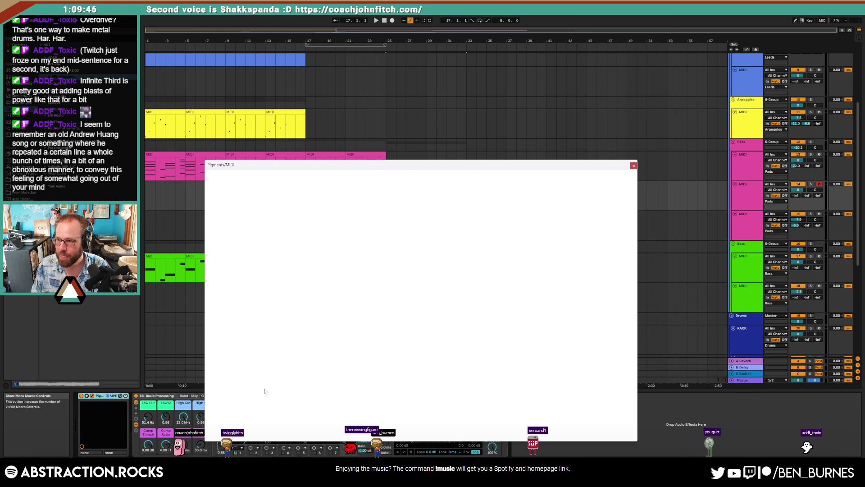
{"action": "left_click_drag", "start_coordinate": [433, 165], "coordinate": [426, 63]}
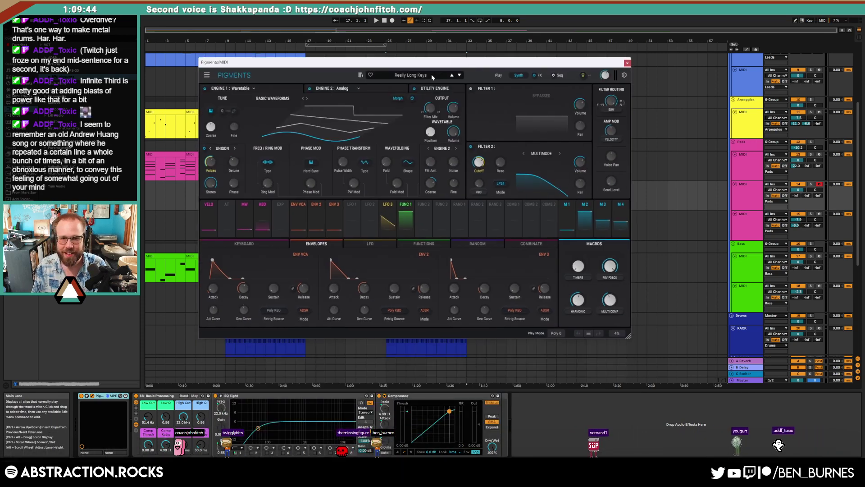
{"action": "left_click", "coordinate": [432, 77]}
Step: Switch Pigments' Engine 1 unison mode to Super, raise its Mix, and close the plug-in window
{"action": "left_click", "coordinate": [234, 148]}
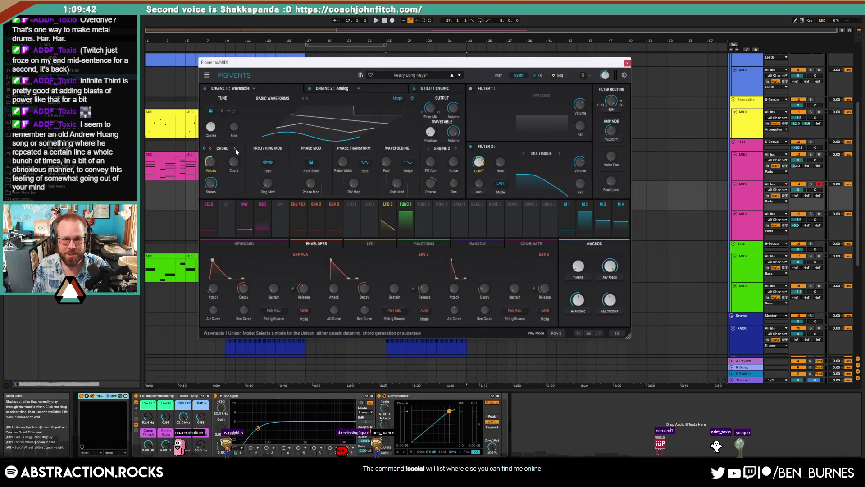
{"action": "left_click", "coordinate": [235, 148]}
{"action": "left_click_drag", "start_coordinate": [211, 162], "coordinate": [210, 131]}
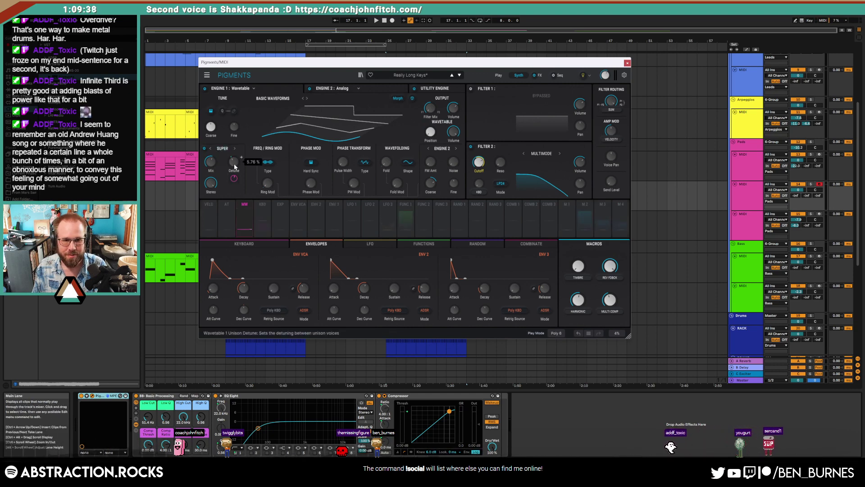
{"action": "left_click", "coordinate": [628, 63]}
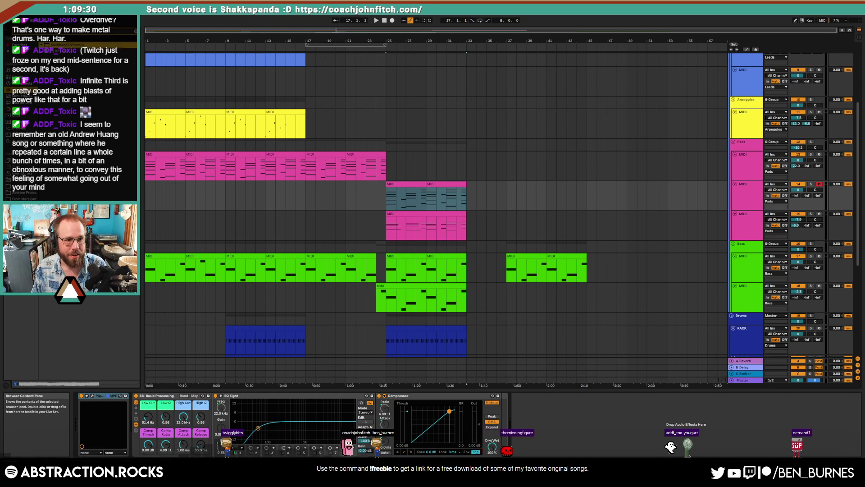
Step: Add the OTT multiband compressor after the pad track's Compressor and audition that track soloed
{"action": "left_click_drag", "start_coordinate": [559, 439], "coordinate": [560, 439]}
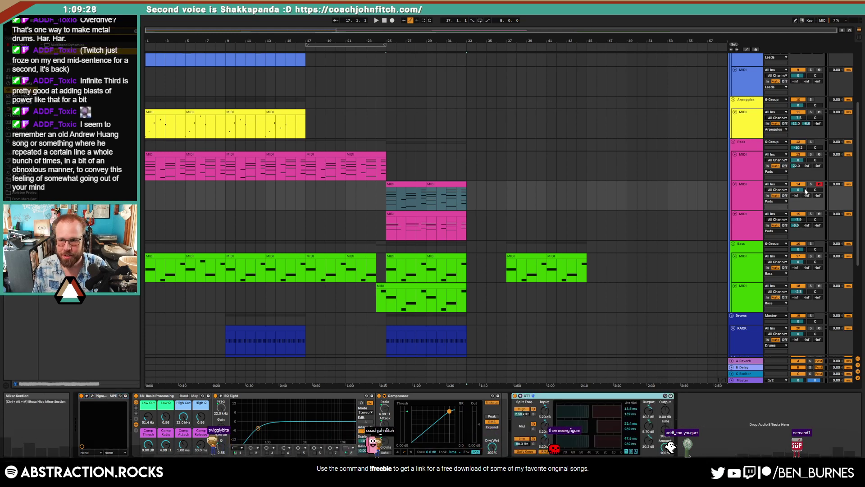
{"action": "left_click", "coordinate": [811, 184]}
{"action": "key", "text": "space"}
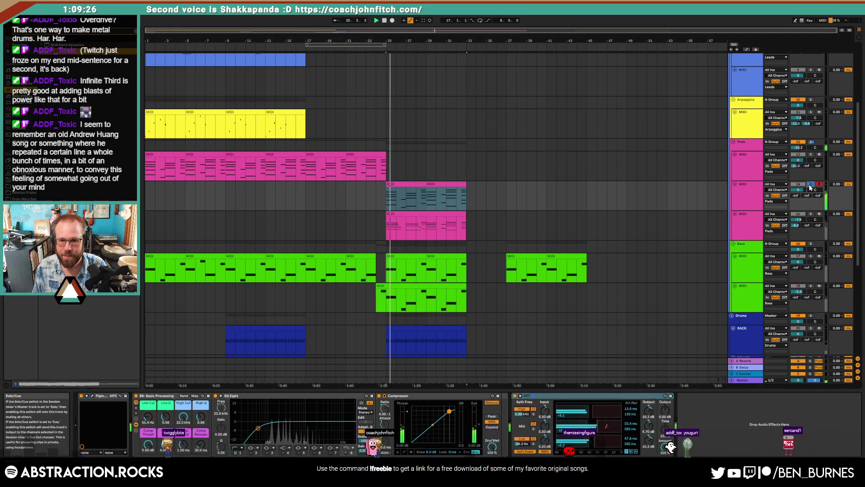
{"action": "key", "text": "space"}
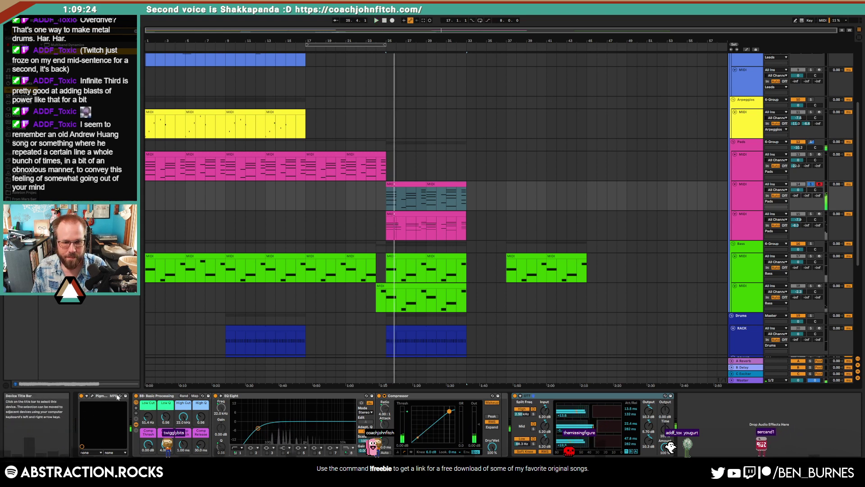
{"action": "key", "text": "space"}
{"action": "key", "text": "space"}
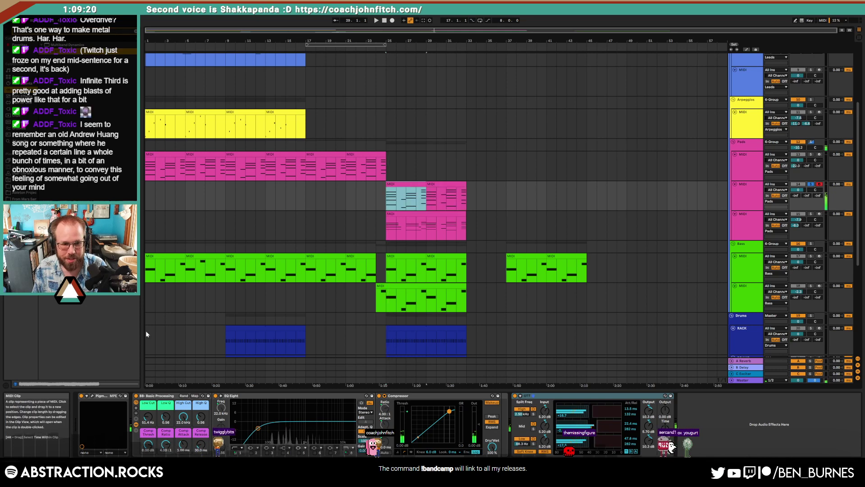
Step: Check the Pigments patch, then replay the pad from bar 25 and unsolo it to hear the full mix
{"action": "left_click", "coordinate": [106, 402]}
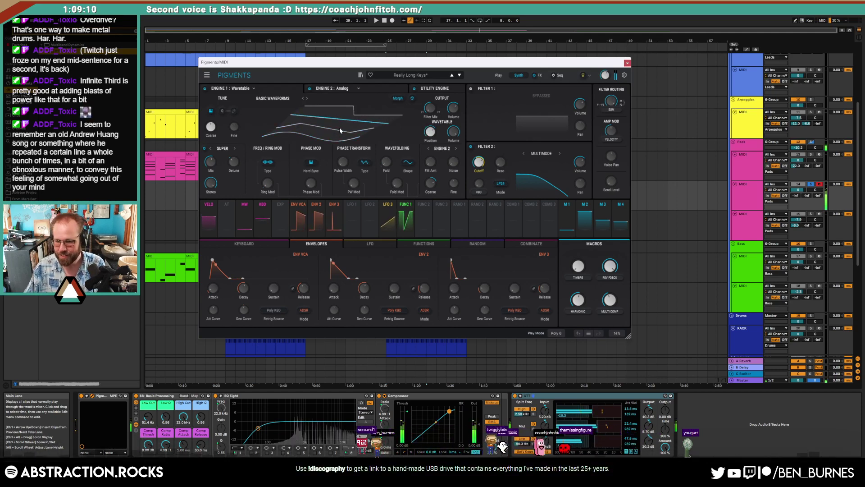
{"action": "left_click", "coordinate": [627, 63]}
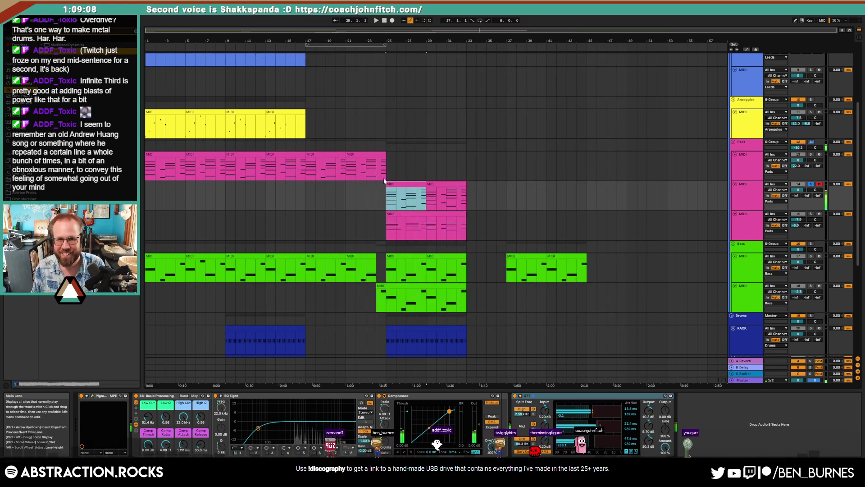
{"action": "left_click", "coordinate": [384, 180]}
{"action": "key", "text": "space"}
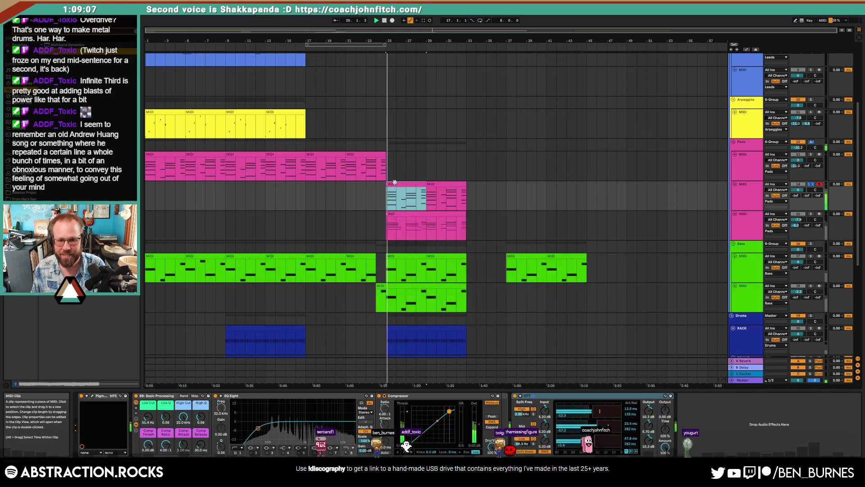
{"action": "left_click", "coordinate": [810, 184]}
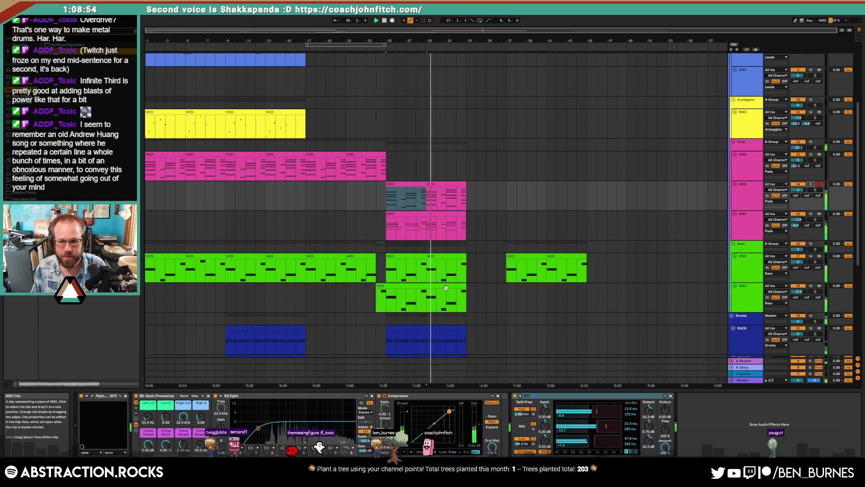
Step: Collapse the MANGLER track in the arrangement
{"action": "left_click", "coordinate": [745, 296]}
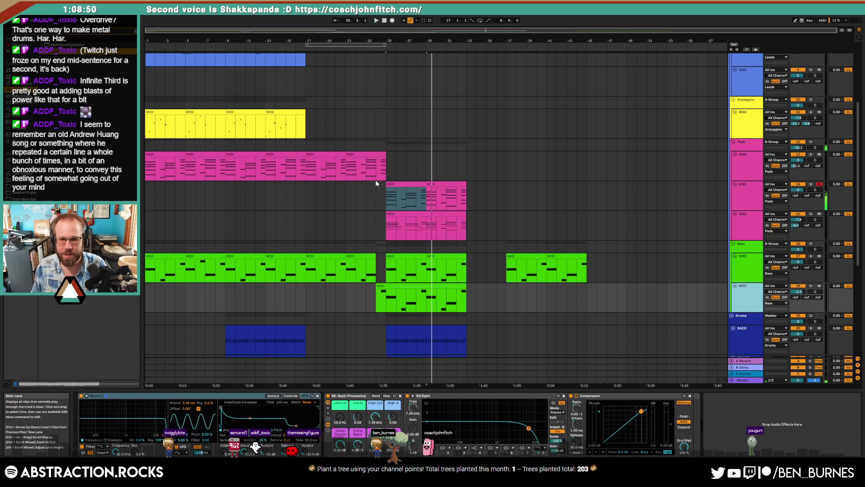
{"action": "left_click", "coordinate": [446, 190]}
{"action": "scroll", "coordinate": [520, 217], "scroll_direction": "up", "scroll_amount": 5}
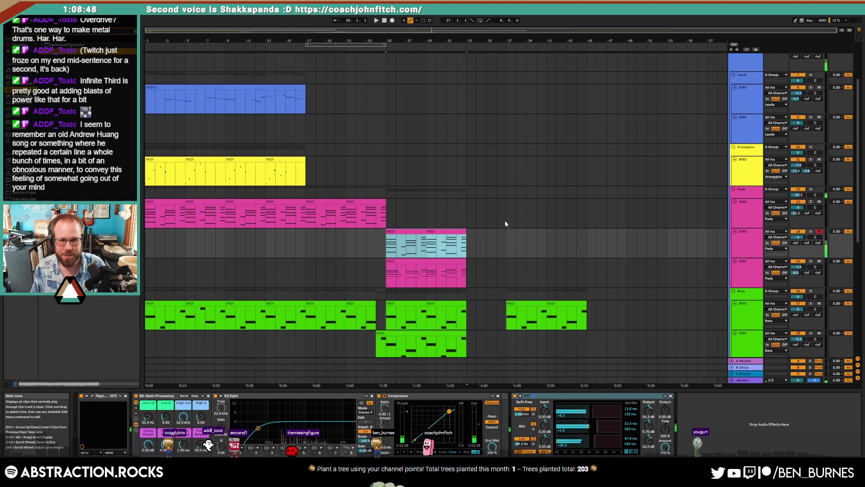
{"action": "left_click", "coordinate": [732, 69]}
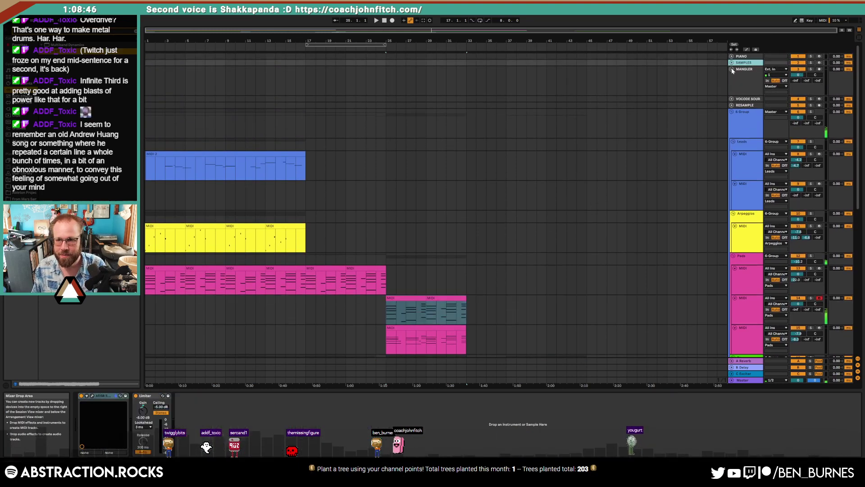
{"action": "scroll", "coordinate": [473, 234], "scroll_direction": "down", "scroll_amount": 4}
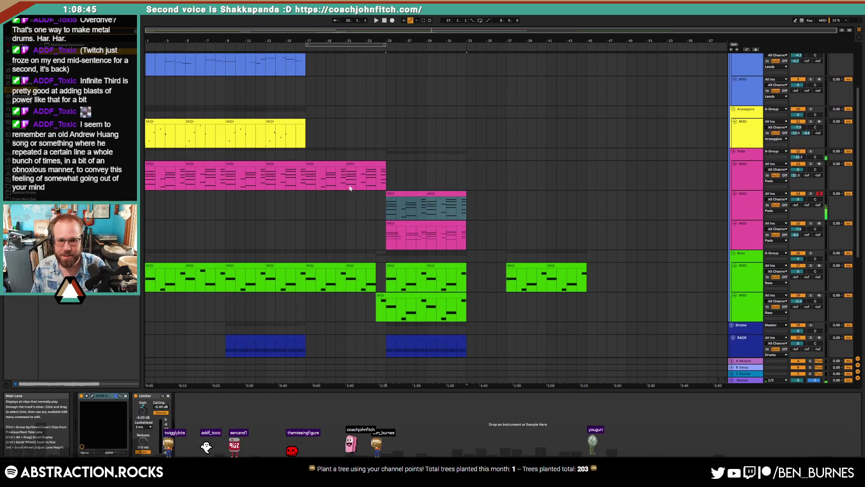
Step: Insert a Saturator between the sampler and the Basic Processing rack on the lower bass track
{"action": "left_click", "coordinate": [306, 176]}
{"action": "left_click", "coordinate": [410, 295]}
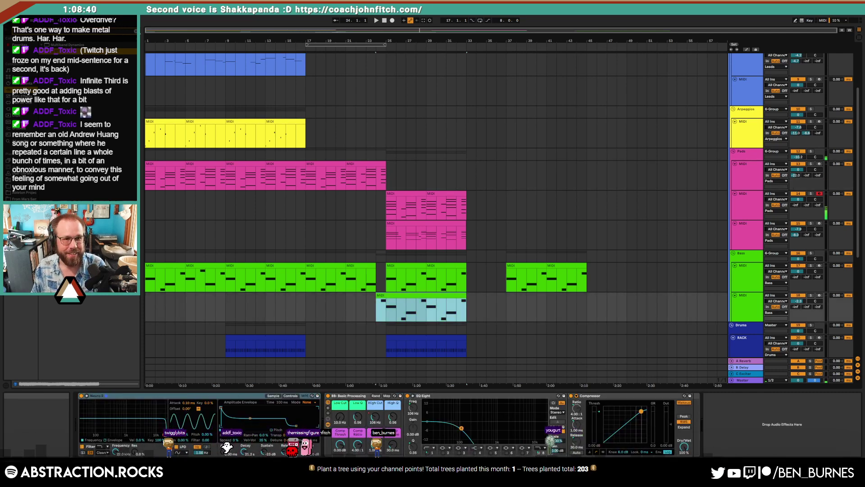
{"action": "key", "text": "ctrl+f"}
{"action": "key", "text": "BackSpace"}
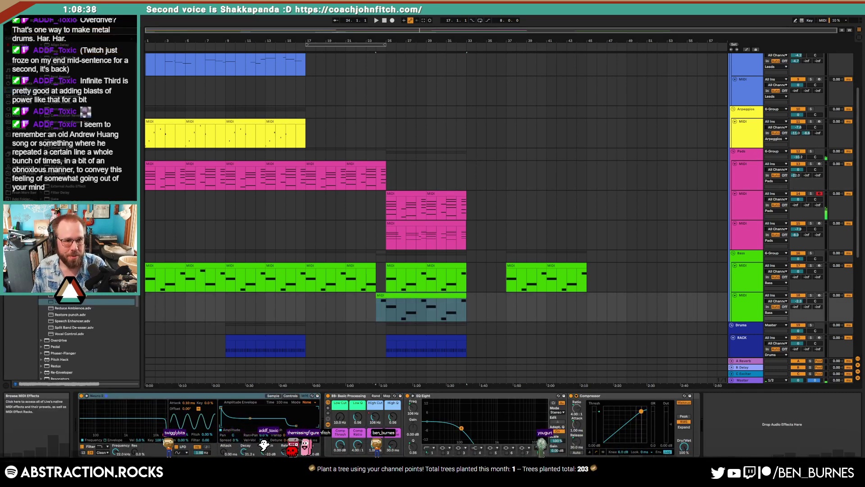
{"action": "scroll", "coordinate": [47, 298], "scroll_direction": "down", "scroll_amount": 4}
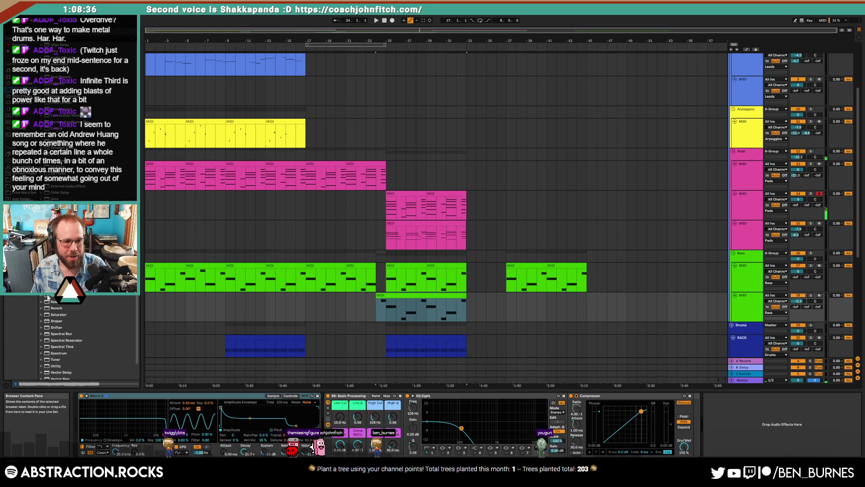
{"action": "left_click_drag", "start_coordinate": [53, 315], "coordinate": [333, 426]}
Step: Set the bass Saturator's curve type to Soft Sine and play the arrangement from bar 25
{"action": "left_click", "coordinate": [356, 431]}
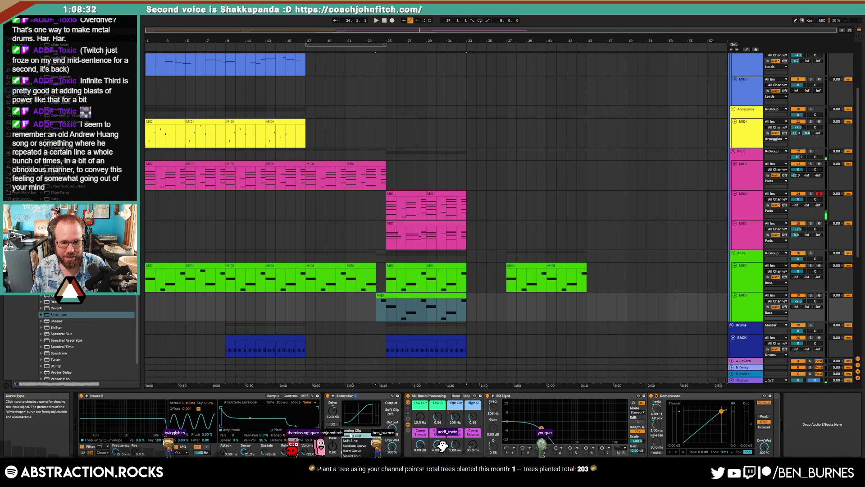
{"action": "left_click", "coordinate": [356, 439]}
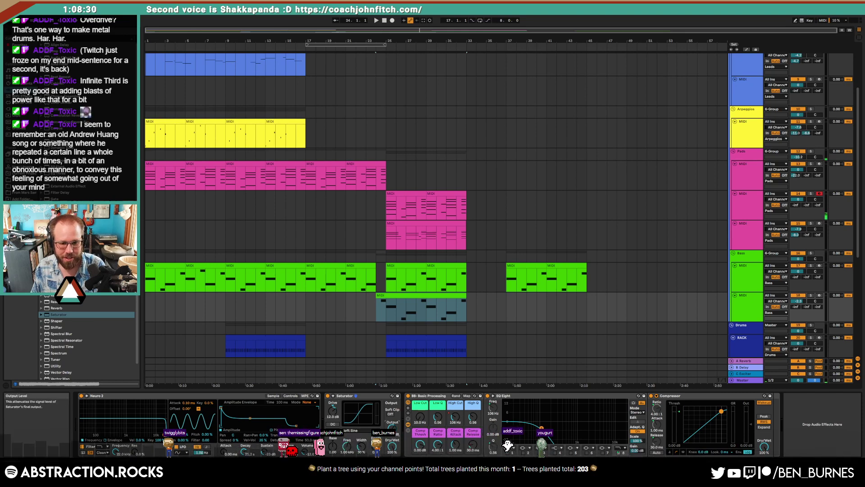
{"action": "left_click", "coordinate": [385, 318]}
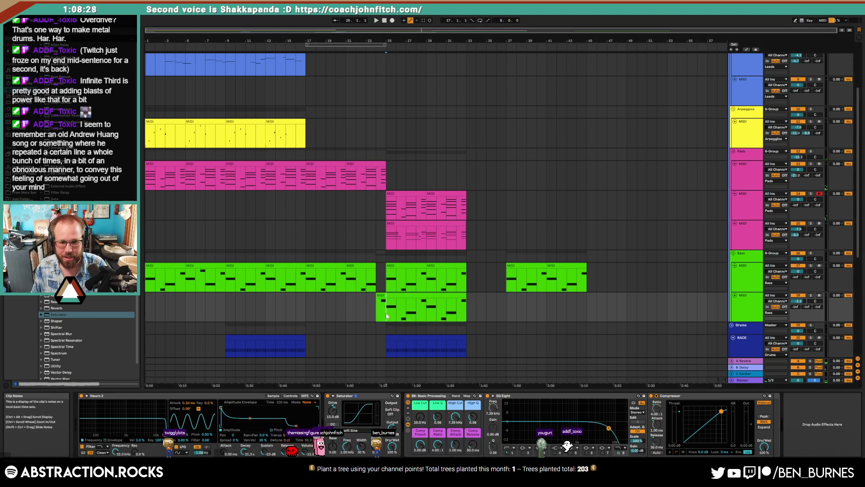
{"action": "key", "text": "space"}
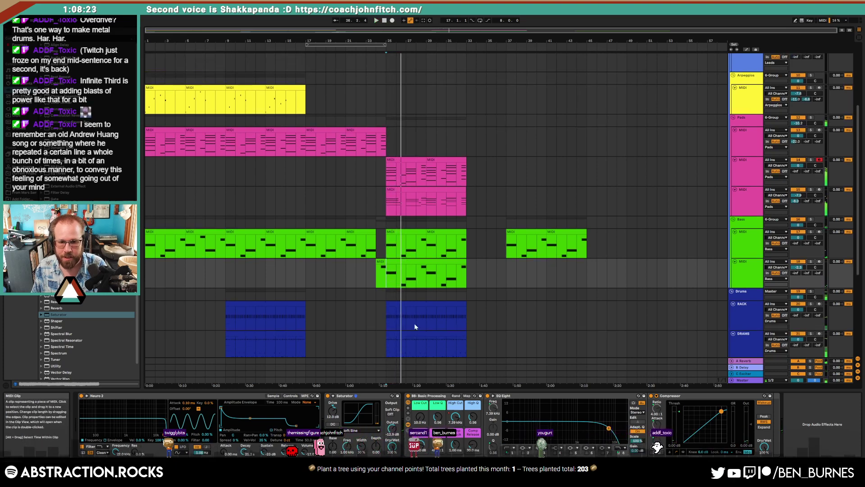
Step: Open the ADSR Sample Manager from the SAMPLES track and position its window over the arrangement
{"action": "scroll", "coordinate": [426, 313], "scroll_direction": "down", "scroll_amount": 2}
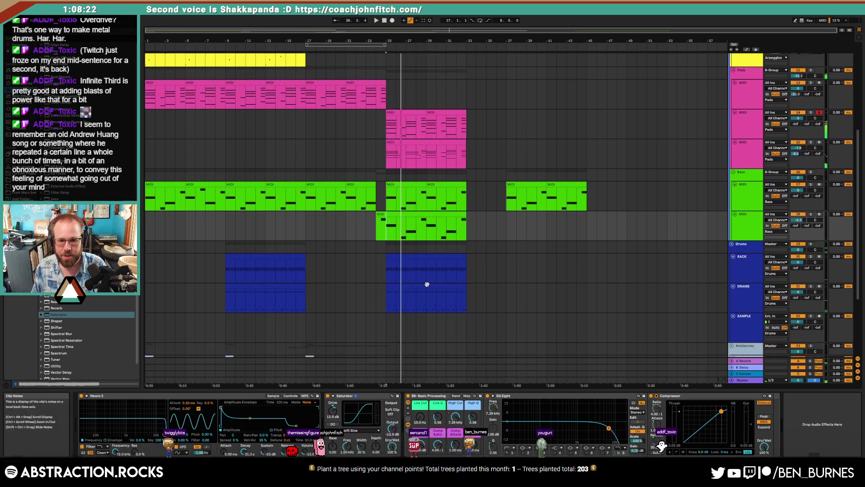
{"action": "scroll", "coordinate": [616, 306], "scroll_direction": "up", "scroll_amount": 4}
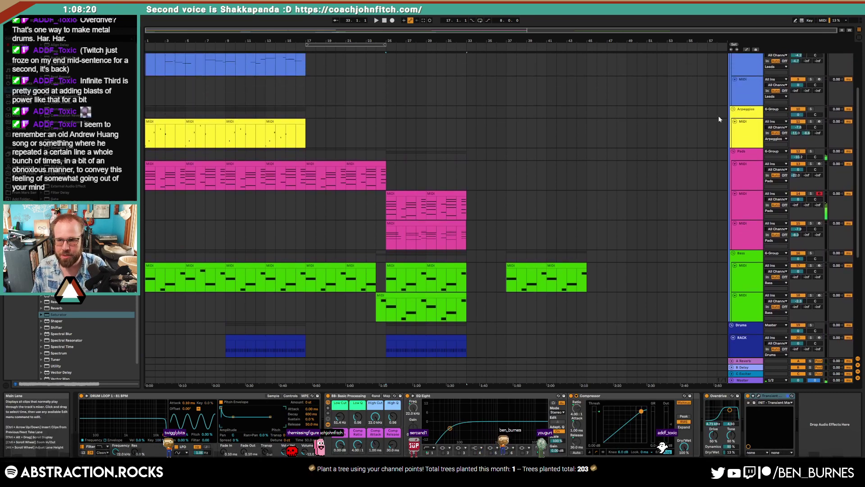
{"action": "scroll", "coordinate": [713, 147], "scroll_direction": "up", "scroll_amount": 2}
{"action": "left_click", "coordinate": [747, 63]}
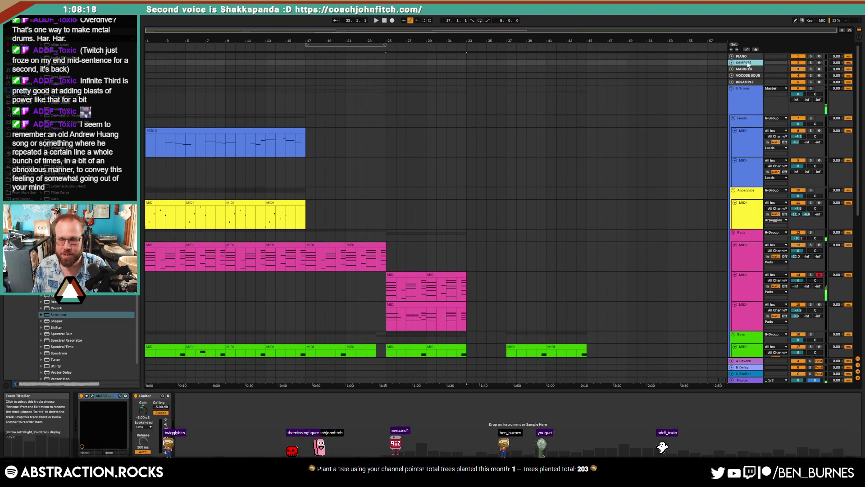
{"action": "left_click", "coordinate": [92, 396]}
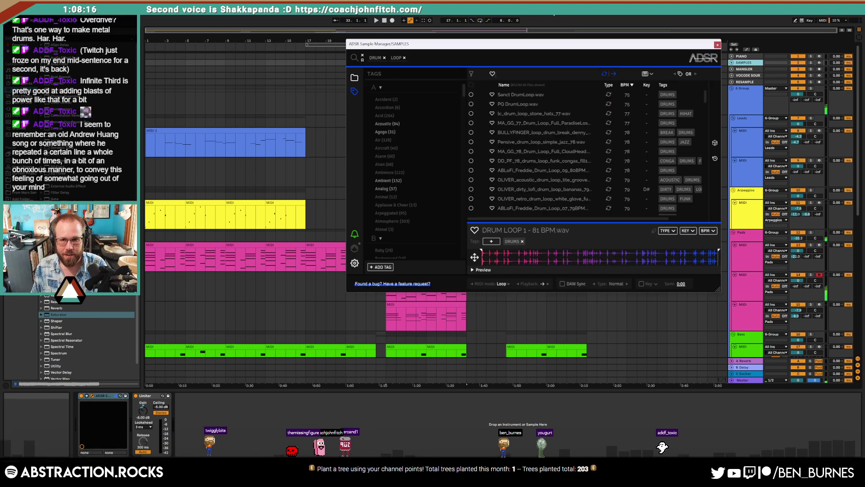
{"action": "left_click_drag", "start_coordinate": [568, 48], "coordinate": [483, 60]}
Step: Browse the drum loops around 80 BPM and preview 808 Drum Loop 9_Slow Tape_80bpm.wav
{"action": "scroll", "coordinate": [560, 136], "scroll_direction": "down", "scroll_amount": 5}
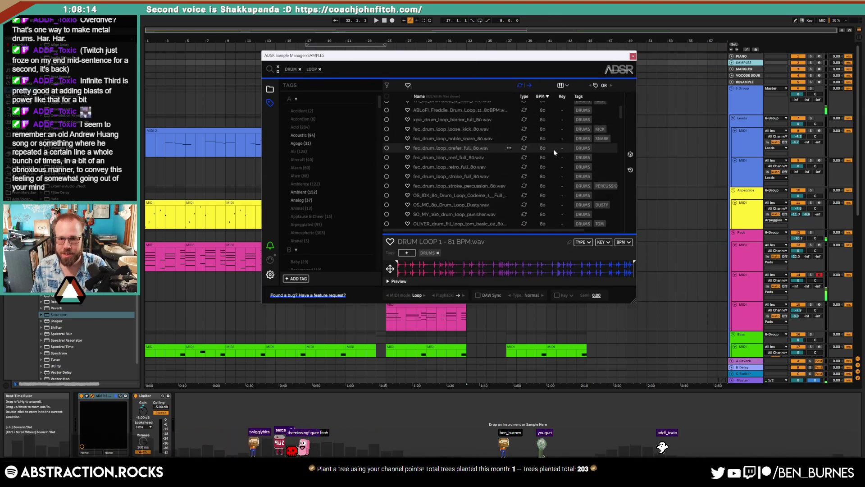
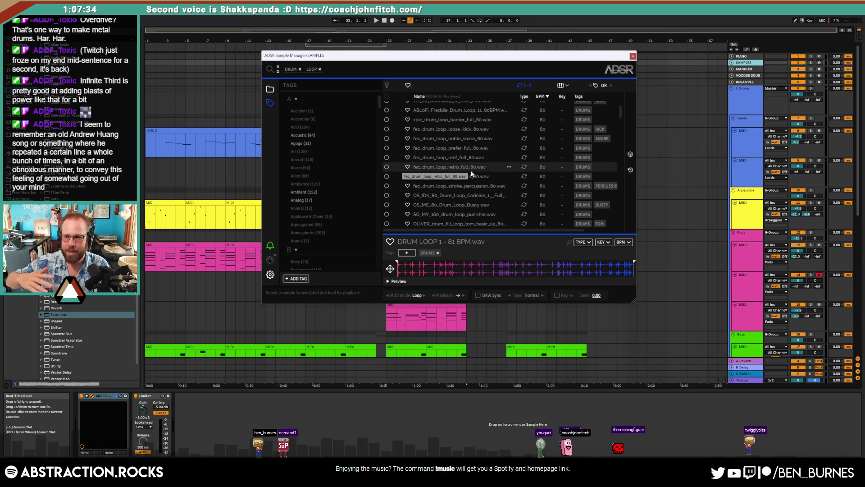
{"action": "scroll", "coordinate": [473, 180], "scroll_direction": "down", "scroll_amount": 5}
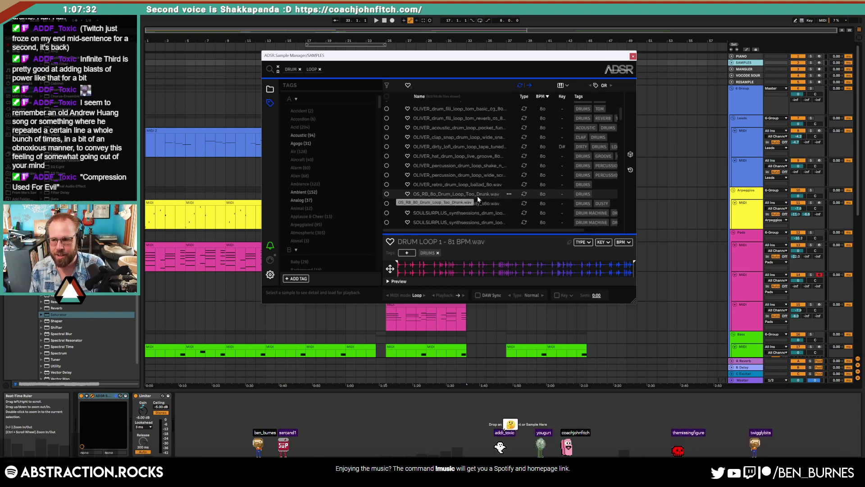
{"action": "scroll", "coordinate": [462, 193], "scroll_direction": "down", "scroll_amount": 3}
{"action": "scroll", "coordinate": [469, 193], "scroll_direction": "down", "scroll_amount": 3}
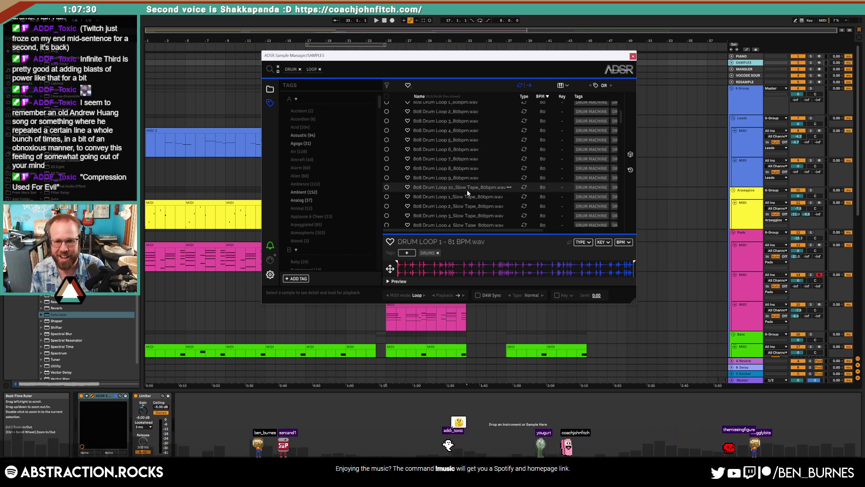
{"action": "scroll", "coordinate": [469, 188], "scroll_direction": "down", "scroll_amount": 2}
{"action": "left_click", "coordinate": [469, 188]}
Step: Preview more of the 80 BPM drum loops, including a few 808 Tape loops and 80bpm_LOFI_DRUM_LOOP.wav
{"action": "scroll", "coordinate": [469, 189], "scroll_direction": "down", "scroll_amount": 2}
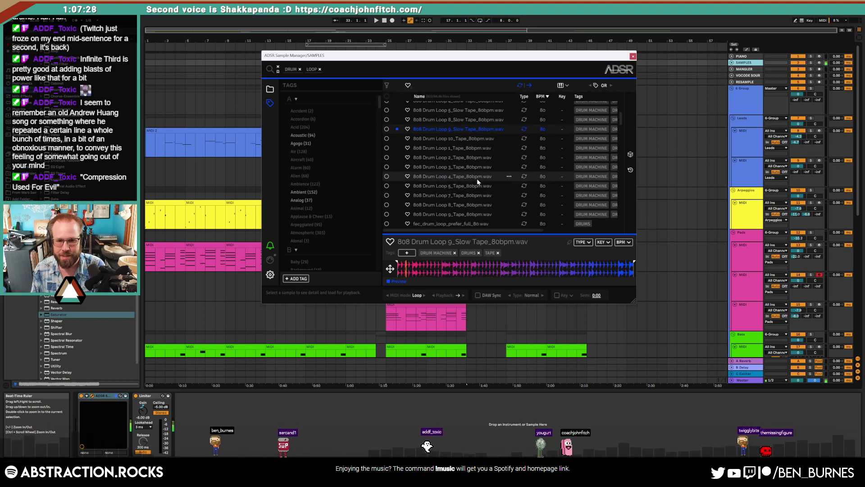
{"action": "left_click", "coordinate": [476, 178]}
{"action": "scroll", "coordinate": [471, 190], "scroll_direction": "down", "scroll_amount": 2}
{"action": "left_click", "coordinate": [469, 171]}
{"action": "left_click", "coordinate": [472, 180]}
{"action": "scroll", "coordinate": [471, 185], "scroll_direction": "down", "scroll_amount": 2}
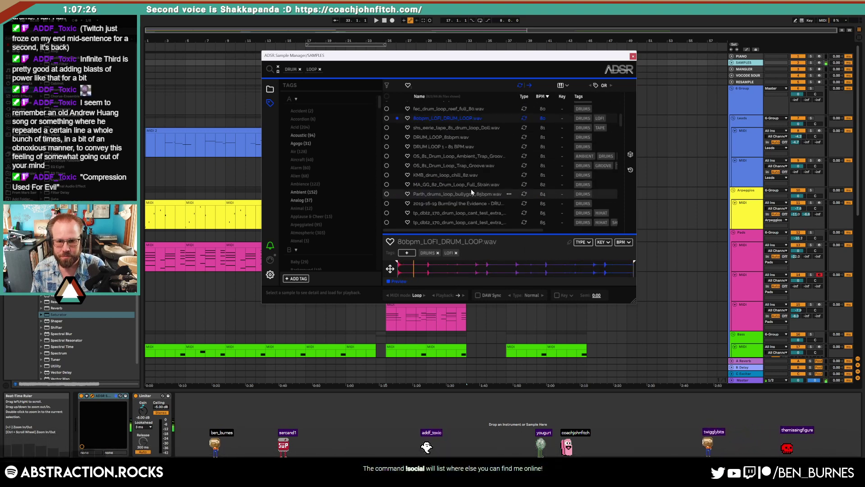
Step: Preview the 85 BPM tp_dbt2_170 drum loops, including huh_full_break, huh_huh and energetic_drummer
{"action": "left_click", "coordinate": [472, 156]}
{"action": "scroll", "coordinate": [472, 158], "scroll_direction": "down", "scroll_amount": 3}
{"action": "left_click", "coordinate": [464, 155]}
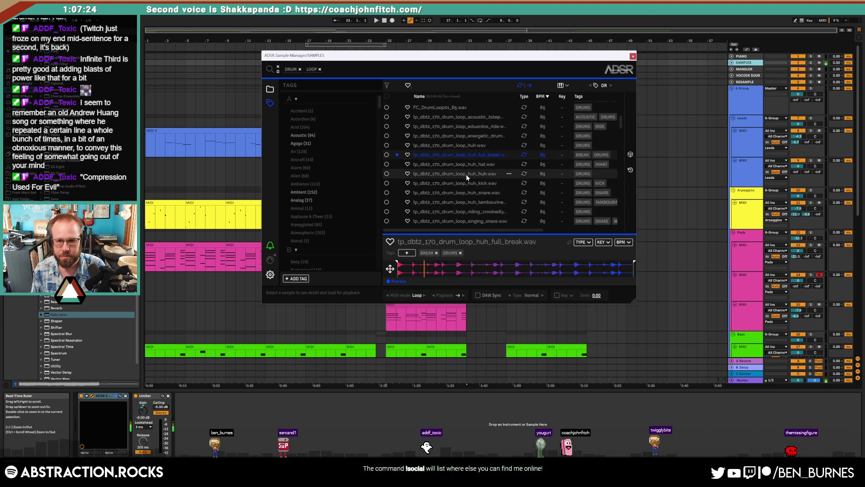
{"action": "left_click", "coordinate": [471, 164]}
{"action": "left_click", "coordinate": [469, 173]}
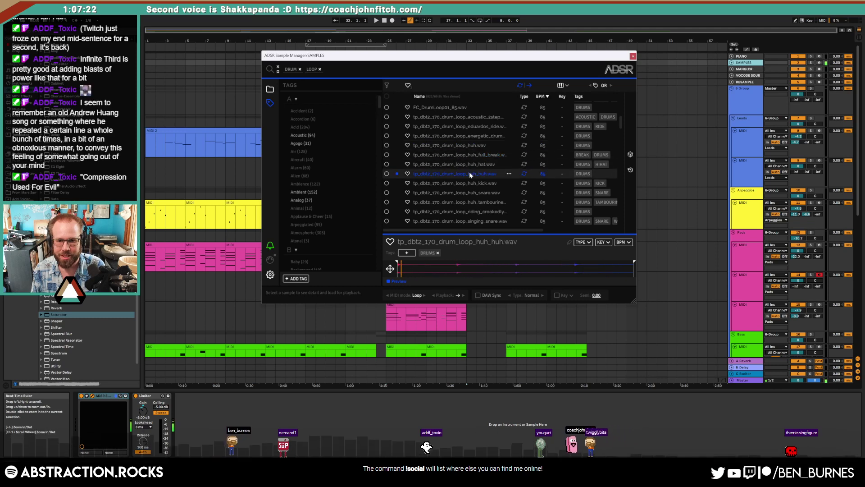
{"action": "left_click", "coordinate": [470, 135]}
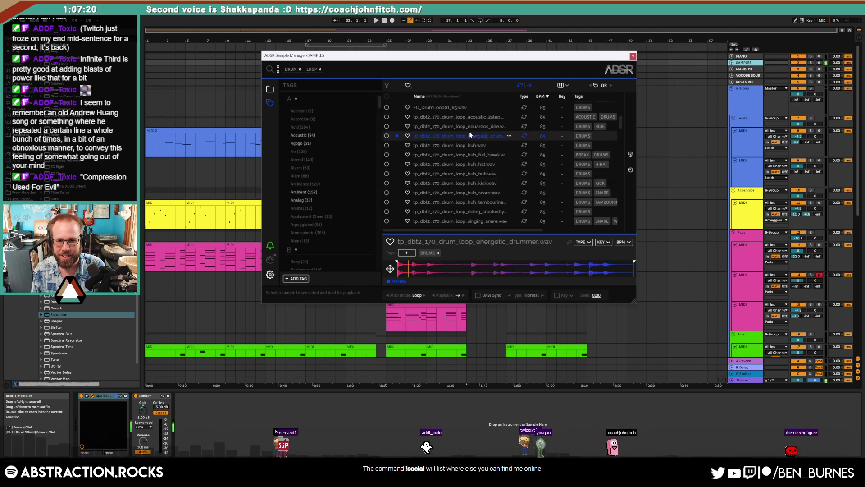
Step: Move the sample browser clear of the drum tracks and place tp_dbt2_170_drum_loop_acoustic_2step.wav on the drums SAMPLE track at bar 25
{"action": "scroll", "coordinate": [657, 206], "scroll_direction": "down", "scroll_amount": 5}
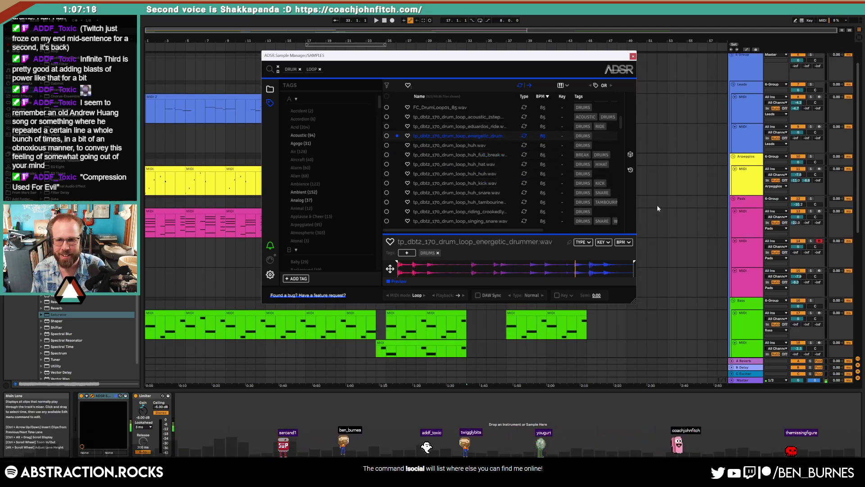
{"action": "left_click_drag", "start_coordinate": [541, 56], "coordinate": [403, 32]}
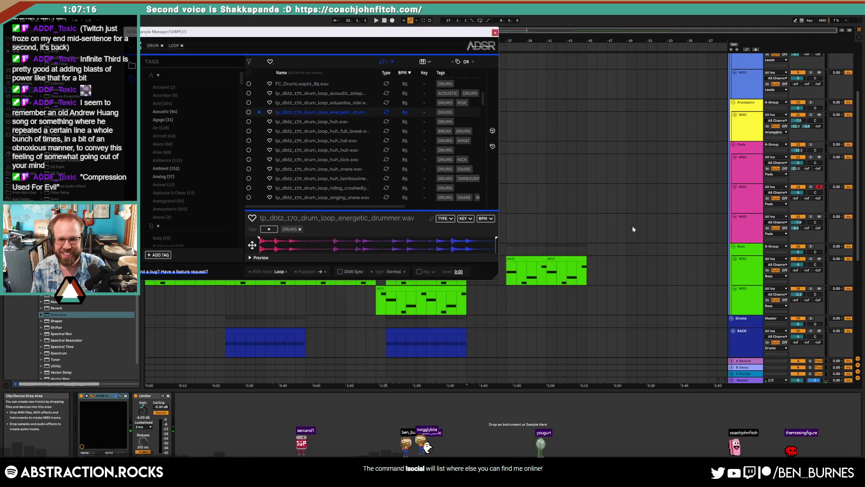
{"action": "scroll", "coordinate": [632, 226], "scroll_direction": "down", "scroll_amount": 2}
{"action": "left_click", "coordinate": [344, 95]}
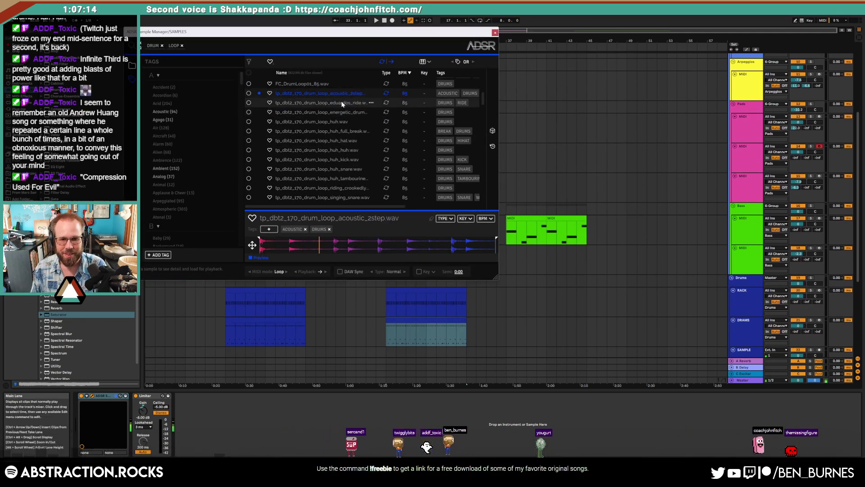
{"action": "left_click_drag", "start_coordinate": [322, 96], "coordinate": [390, 347]}
Step: Turn on warping for the acoustic 2step drum loop clip and set its BPM to 85
{"action": "double_click", "coordinate": [390, 341]}
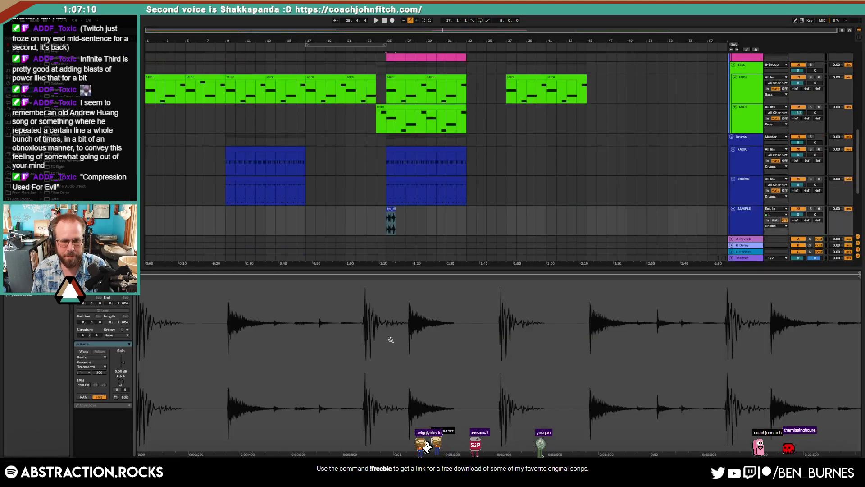
{"action": "left_click", "coordinate": [86, 351]}
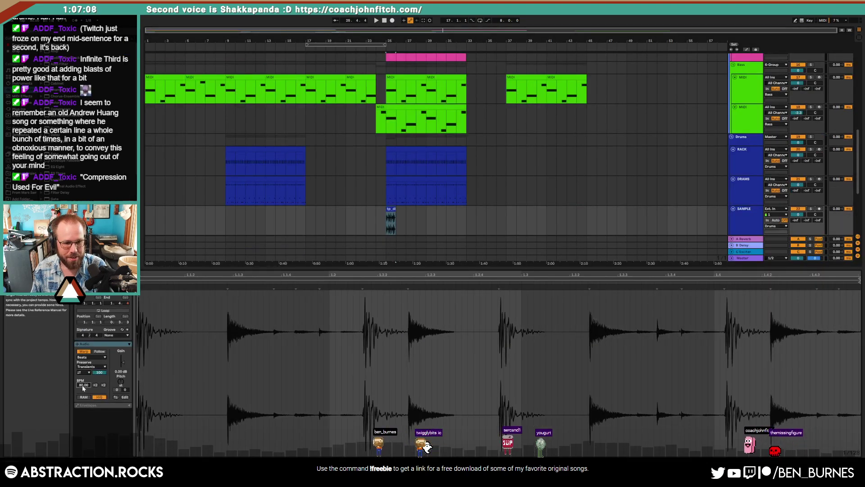
{"action": "type", "text": "85"}
{"action": "key", "text": "Return"}
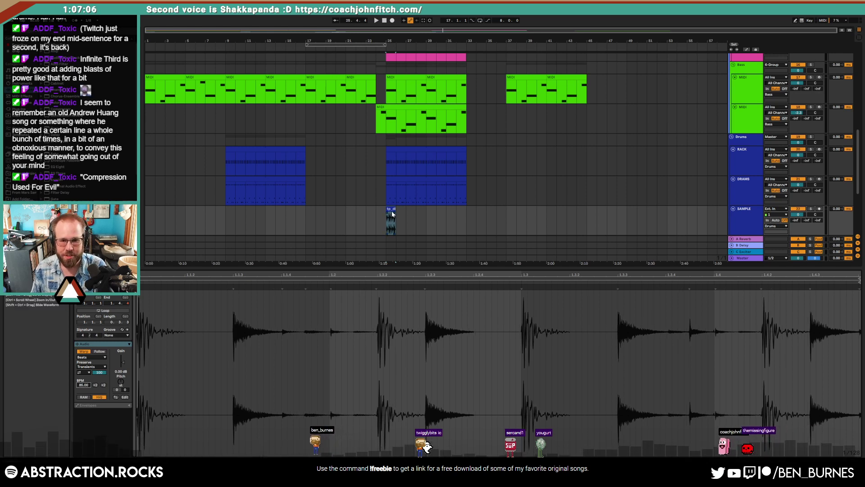
Step: Loop the acoustic 2step clip over one full bar and extend it across the section to bar 33
{"action": "left_click_drag", "start_coordinate": [393, 210], "coordinate": [482, 218]}
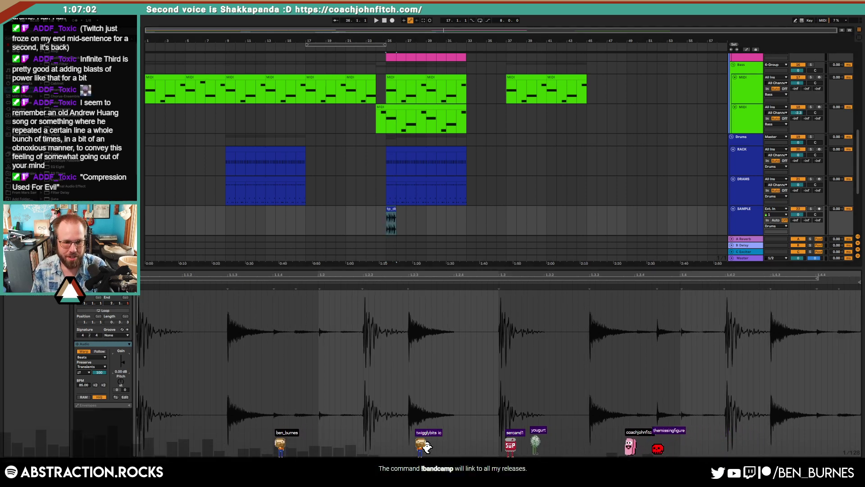
{"action": "left_click", "coordinate": [104, 311]}
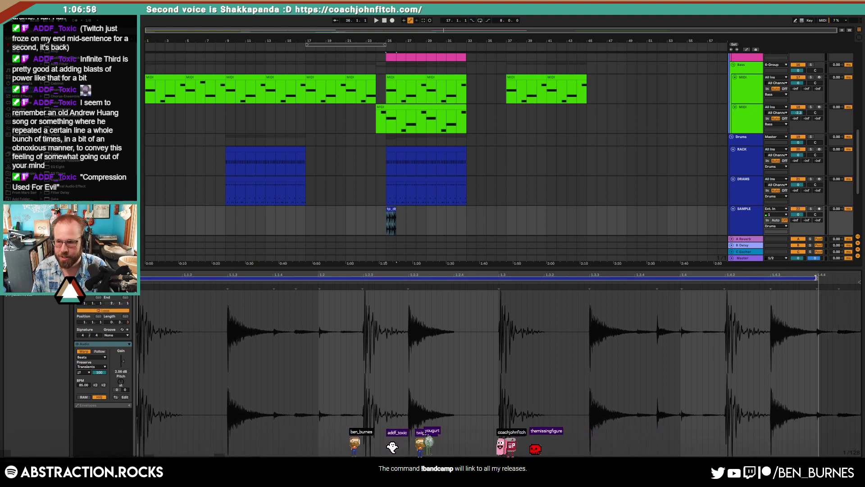
{"action": "left_click_drag", "start_coordinate": [815, 278], "coordinate": [851, 277]}
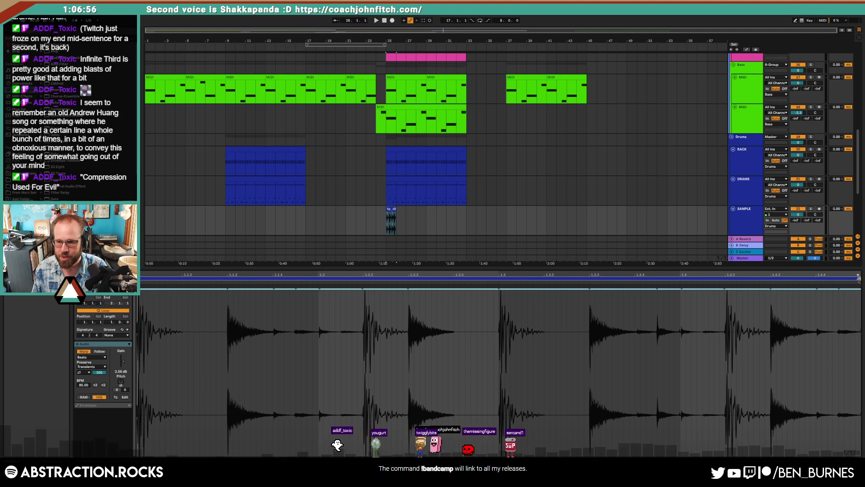
{"action": "left_click_drag", "start_coordinate": [395, 208], "coordinate": [465, 208]}
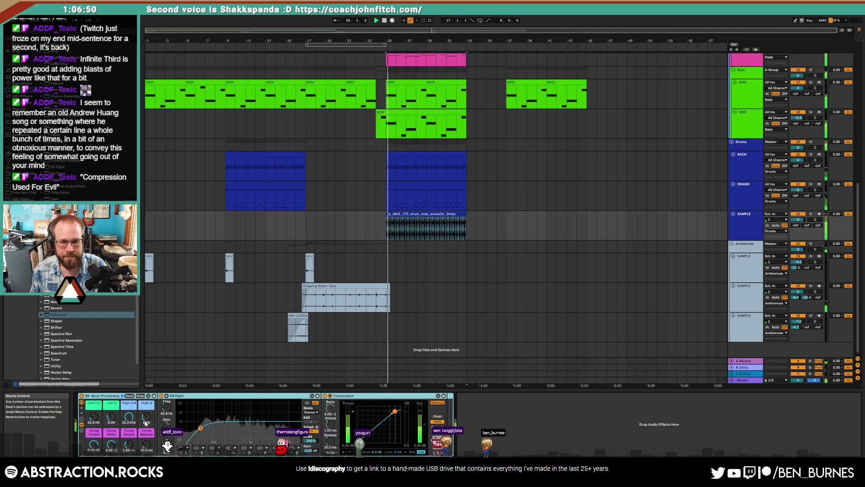
Step: Deactivate the DRAMS clip at bar 25 and set the drums SAMPLE track's volume to about -3 dB during playback
{"action": "left_click_drag", "start_coordinate": [798, 220], "coordinate": [798, 223]}
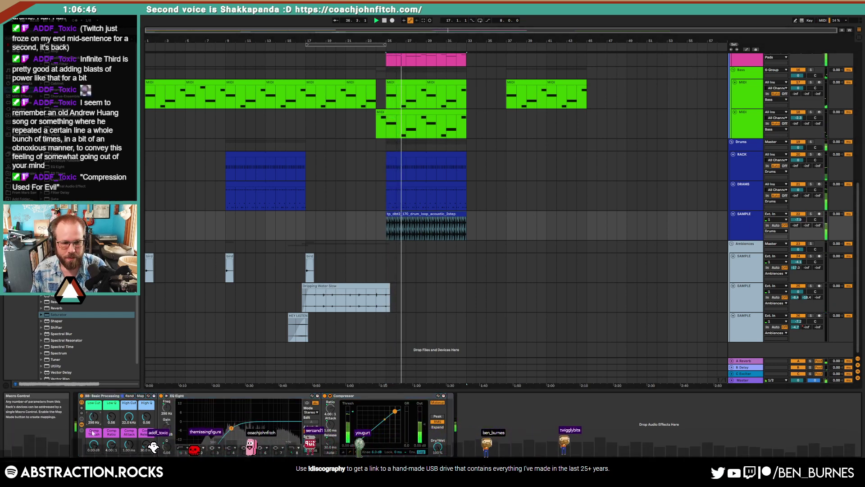
{"action": "left_click", "coordinate": [403, 193]}
{"action": "key", "text": "0"}
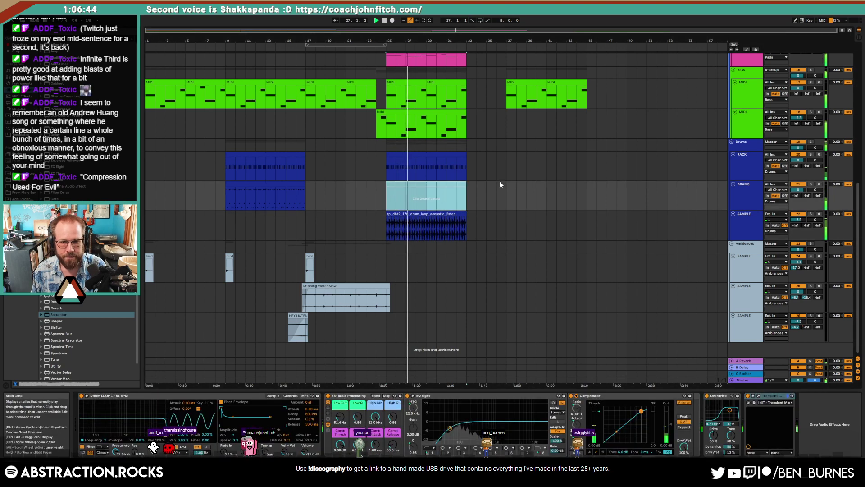
{"action": "left_click", "coordinate": [406, 211]}
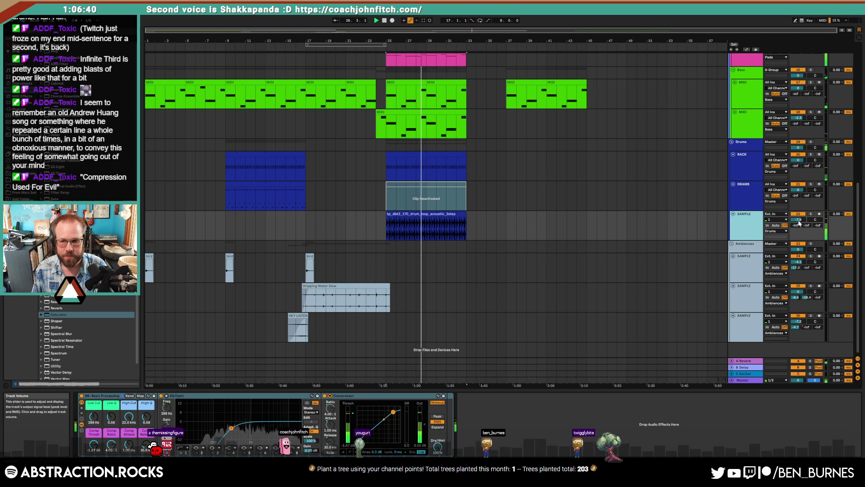
{"action": "left_click_drag", "start_coordinate": [797, 220], "coordinate": [797, 212]}
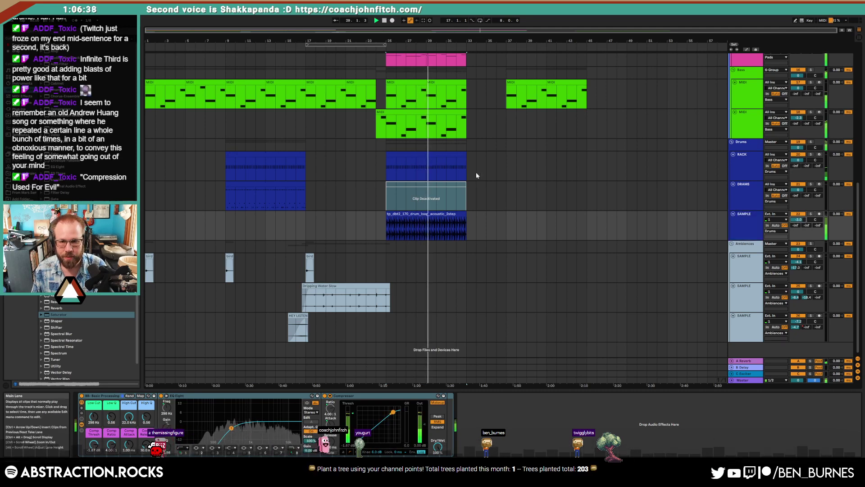
Step: Compress all closed hat notes in the RACK clip at bar 25 into the clip's first bar
{"action": "key", "text": "space"}
{"action": "double_click", "coordinate": [432, 155]}
{"action": "left_click", "coordinate": [258, 311]}
{"action": "left_click", "coordinate": [183, 294]}
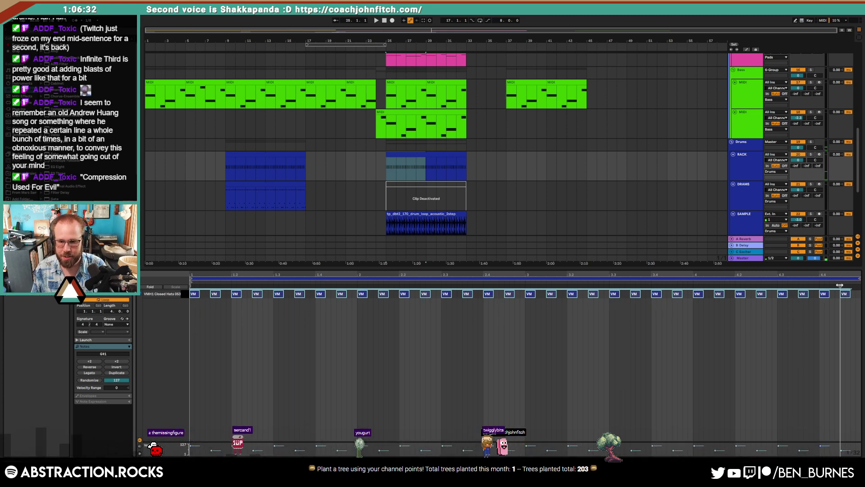
{"action": "mouse_move", "coordinate": [839, 285]}
{"action": "left_mouse_down"}
{"action": "mouse_move", "coordinate": [552, 289]}
{"action": "mouse_move", "coordinate": [516, 298]}
{"action": "mouse_move", "coordinate": [351, 293]}
{"action": "left_mouse_up"}
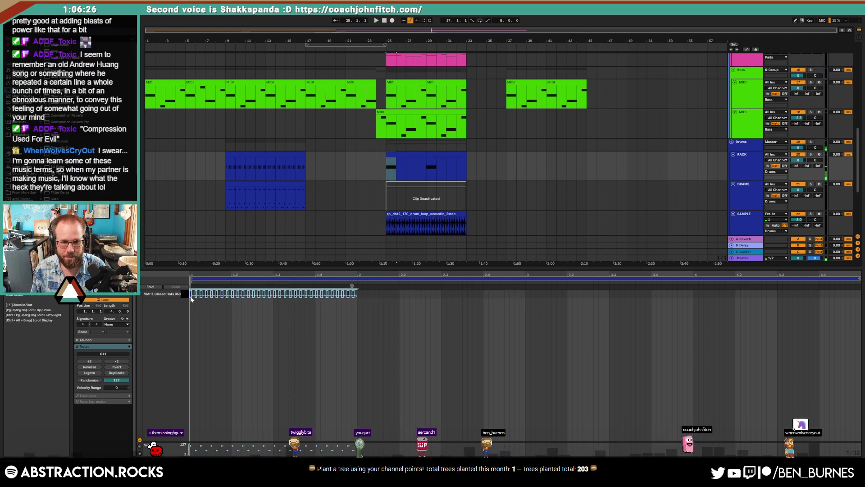
Step: Duplicate the one-bar closed hat pattern three times to fill the four-bar RACK clip
{"action": "key", "text": "ctrl+d"}
{"action": "key", "text": "ctrl+d"}
{"action": "key", "text": "ctrl+d"}
{"action": "key", "text": "space"}
{"action": "key", "text": "ctrl+a"}
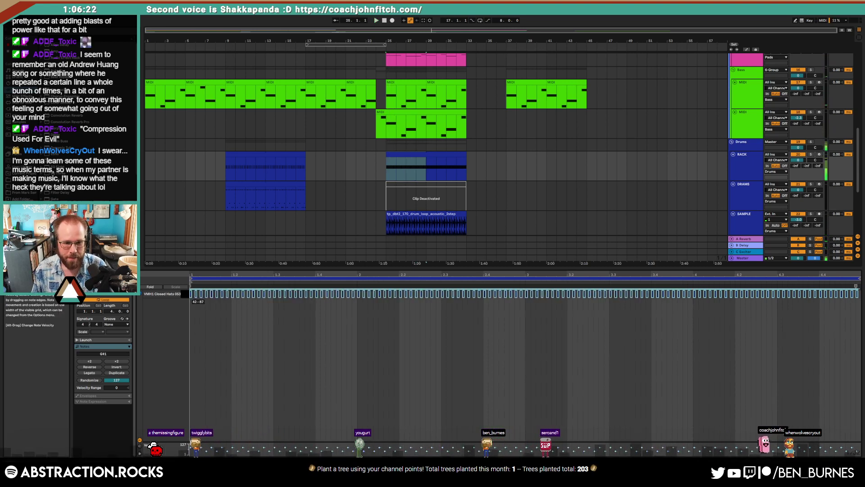
{"action": "key", "text": "shift+Tab"}
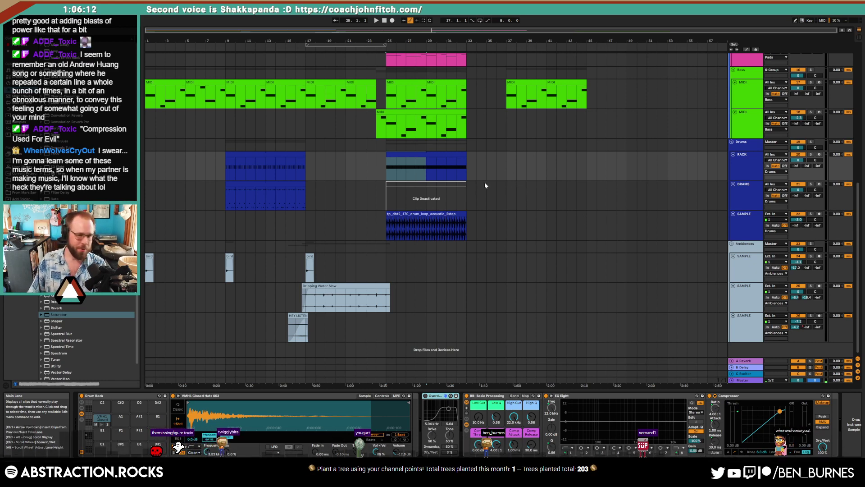
Step: Reactivate the DRAMS clip at bar 25, delete all its C#2 notes and play the result
{"action": "left_click", "coordinate": [458, 187]}
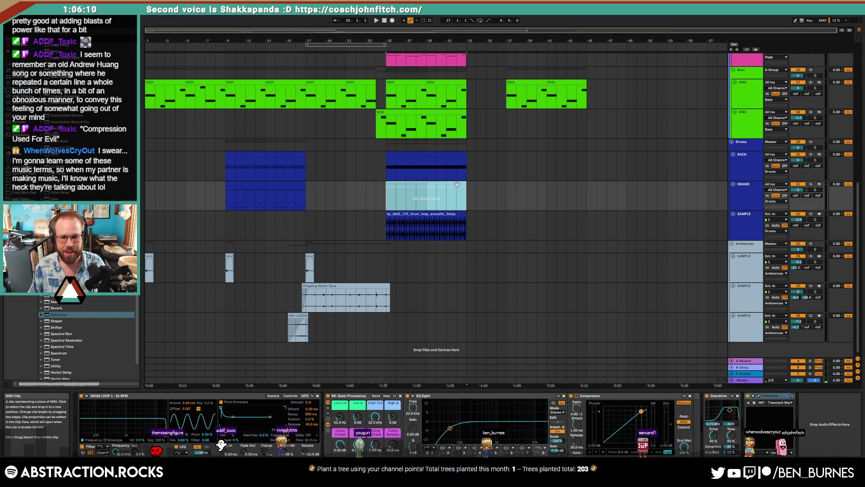
{"action": "key", "text": "0"}
{"action": "double_click", "coordinate": [420, 186]}
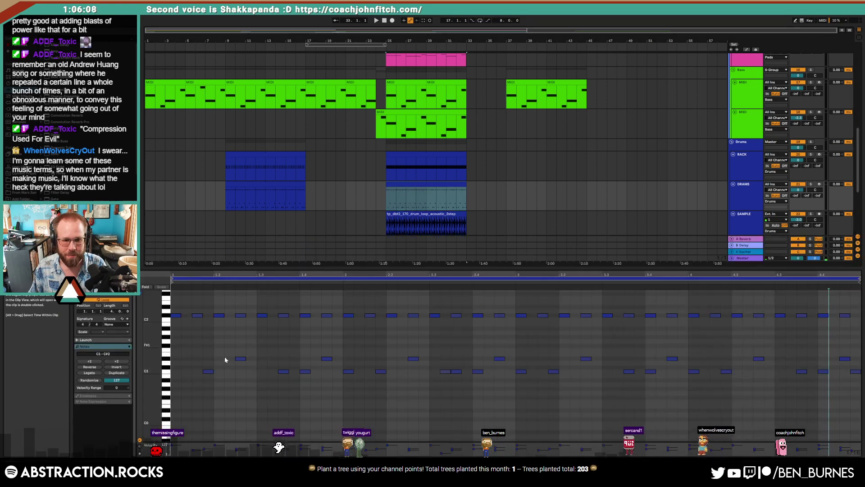
{"action": "left_click", "coordinate": [166, 315]}
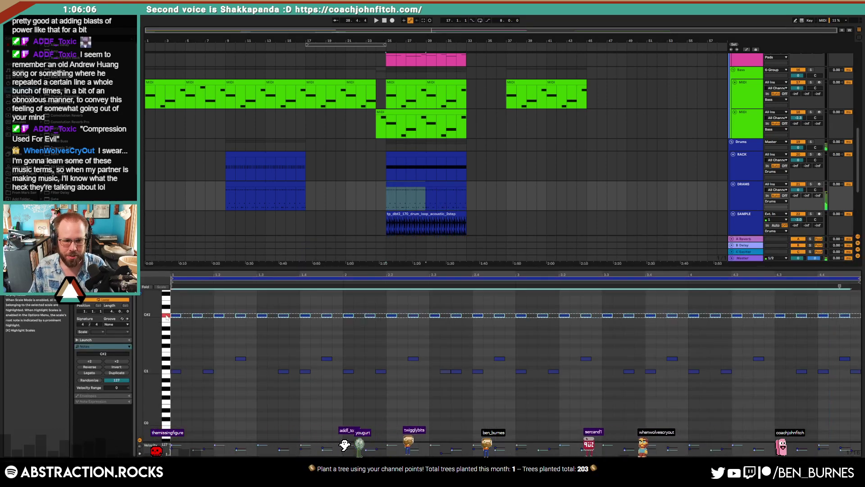
{"action": "key", "text": "Delete"}
{"action": "key", "text": "space"}
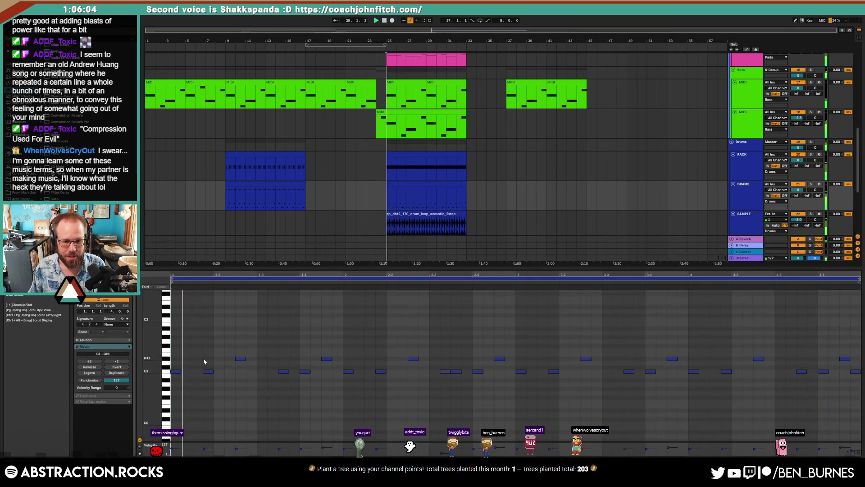
Step: Move the first D#1 note to beat 1.1.3, rebuild the first two beats with C1 and D#1 notes, and select that pattern
{"action": "left_click_drag", "start_coordinate": [242, 358], "coordinate": [199, 359]}
{"action": "key", "text": "space"}
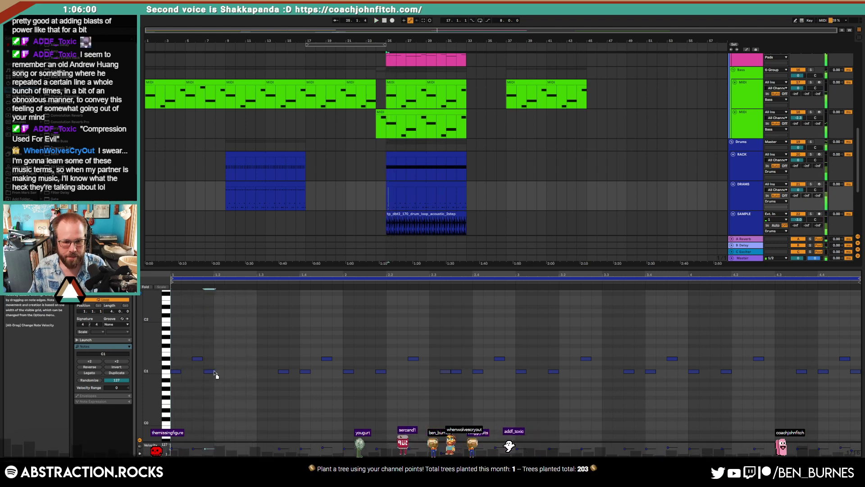
{"action": "left_click", "coordinate": [211, 372]}
{"action": "left_click_drag", "start_coordinate": [209, 372], "coordinate": [830, 416], "text": "ctrl"}
{"action": "key", "text": "Delete"}
{"action": "left_click_drag", "start_coordinate": [256, 353], "coordinate": [146, 387]}
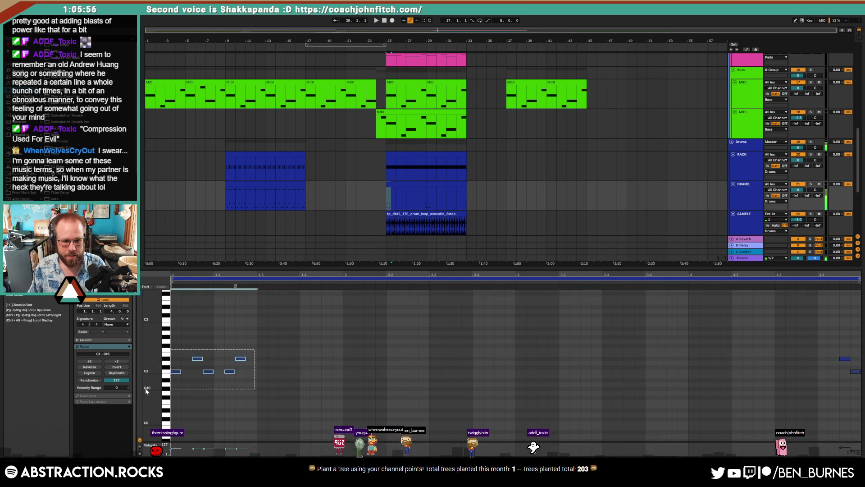
Step: Duplicate the two-beat C1 and D#1 pattern to the end of the DRAMS clip and remove the leftover final C1 note
{"action": "key", "text": "ctrl+d"}
{"action": "key", "text": "ctrl+d"}
{"action": "key", "text": "ctrl+d"}
{"action": "key", "text": "ctrl+d"}
{"action": "key", "text": "ctrl+d"}
{"action": "key", "text": "ctrl+d"}
{"action": "key", "text": "ctrl+d"}
{"action": "key", "text": "ctrl+d"}
{"action": "key", "text": "Delete"}
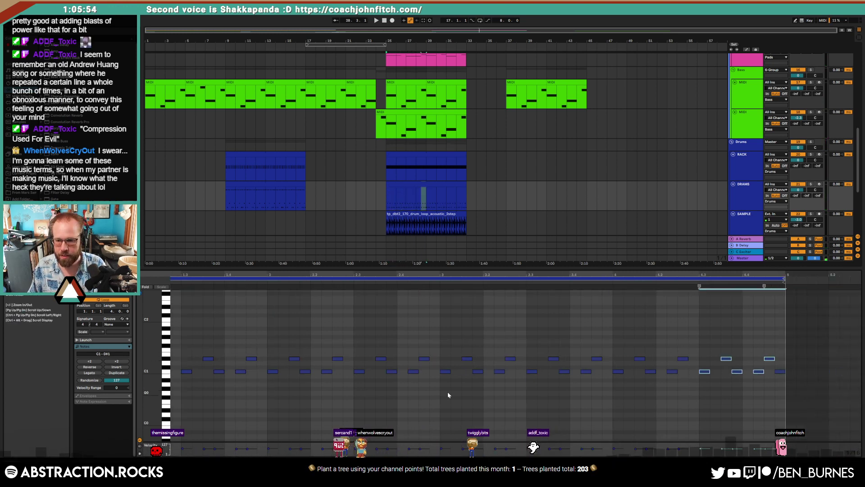
{"action": "left_click", "coordinate": [779, 372]}
{"action": "key", "text": "shift+Tab"}
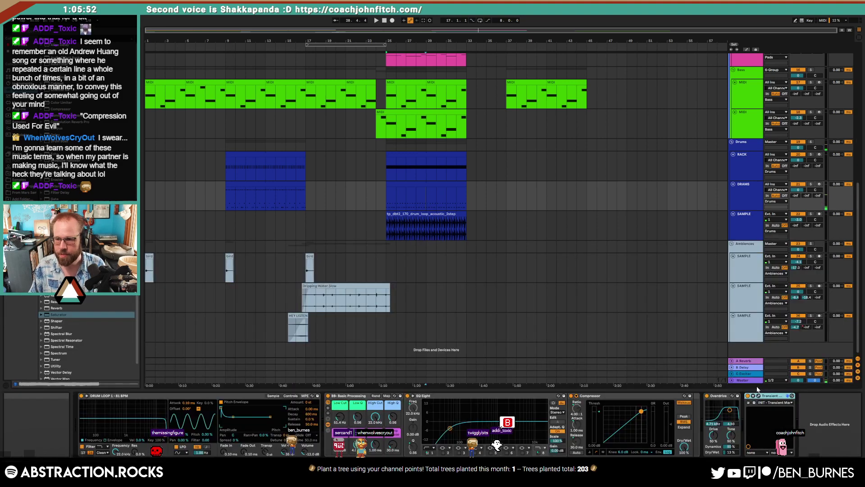
Step: Play the arrangement from about bar 14 to review the lead-in to the section at bar 25
{"action": "left_click", "coordinate": [383, 203]}
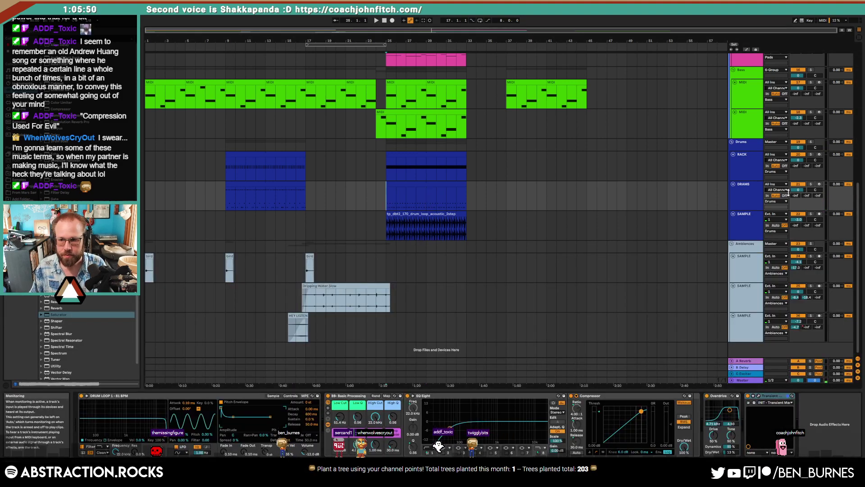
{"action": "scroll", "coordinate": [448, 213], "scroll_direction": "up", "scroll_amount": 5}
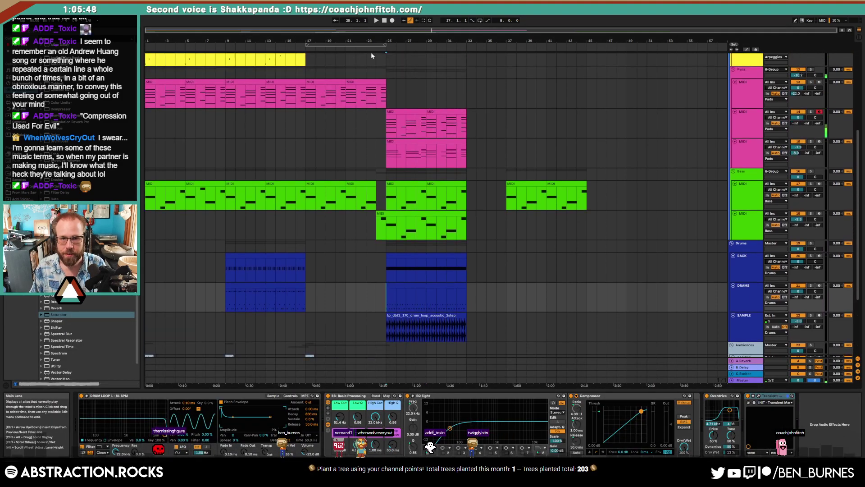
{"action": "left_click", "coordinate": [276, 47]}
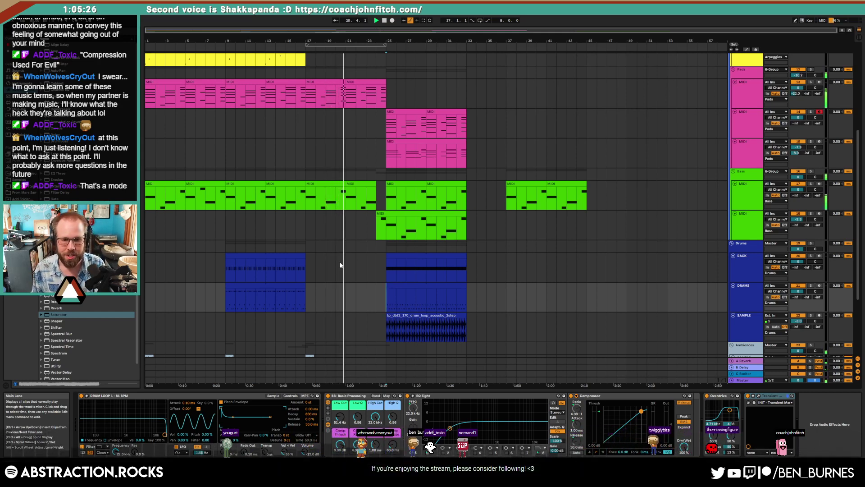
{"action": "scroll", "coordinate": [339, 266], "scroll_direction": "down", "scroll_amount": 3}
{"action": "scroll", "coordinate": [336, 270], "scroll_direction": "down", "scroll_amount": 2}
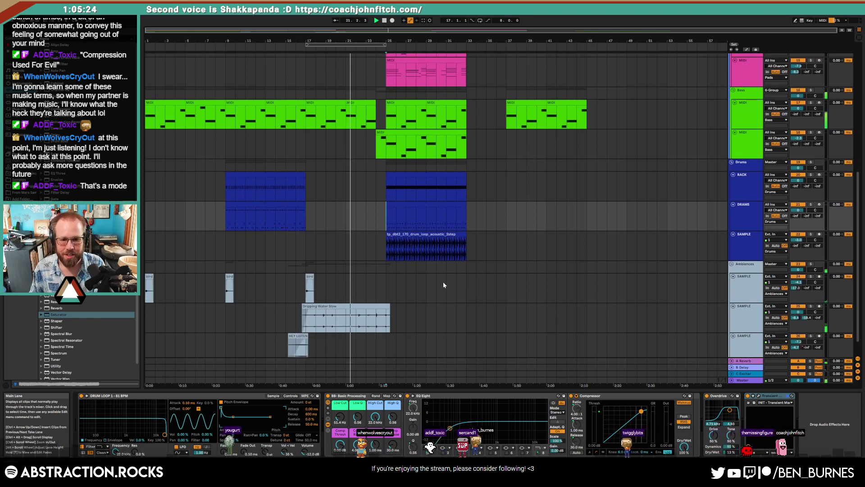
Step: Add a short fade-out at the end of the Dripping Water clip, just past bar 25
{"action": "scroll", "coordinate": [405, 284], "scroll_direction": "down", "scroll_amount": 1}
{"action": "scroll", "coordinate": [390, 289], "scroll_direction": "up", "scroll_amount": 5}
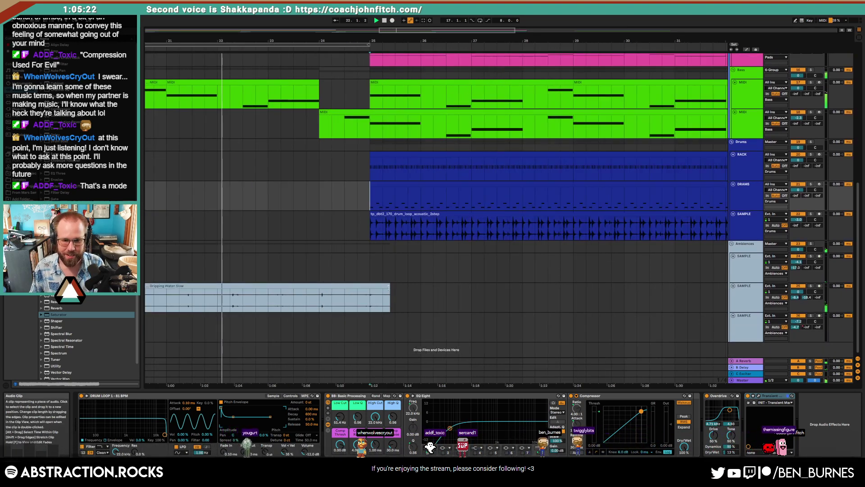
{"action": "left_click_drag", "start_coordinate": [388, 290], "coordinate": [376, 292]}
{"action": "scroll", "coordinate": [384, 66], "scroll_direction": "down", "scroll_amount": 5}
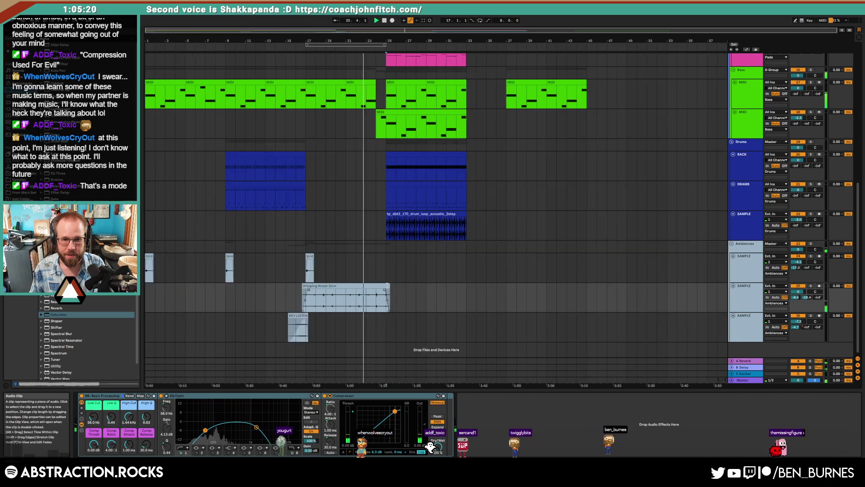
Step: In the pad clip at bar 21, delete the two highest notes of the third chord and the entire last chord
{"action": "scroll", "coordinate": [385, 66], "scroll_direction": "up", "scroll_amount": 5}
{"action": "scroll", "coordinate": [277, 167], "scroll_direction": "up", "scroll_amount": 5}
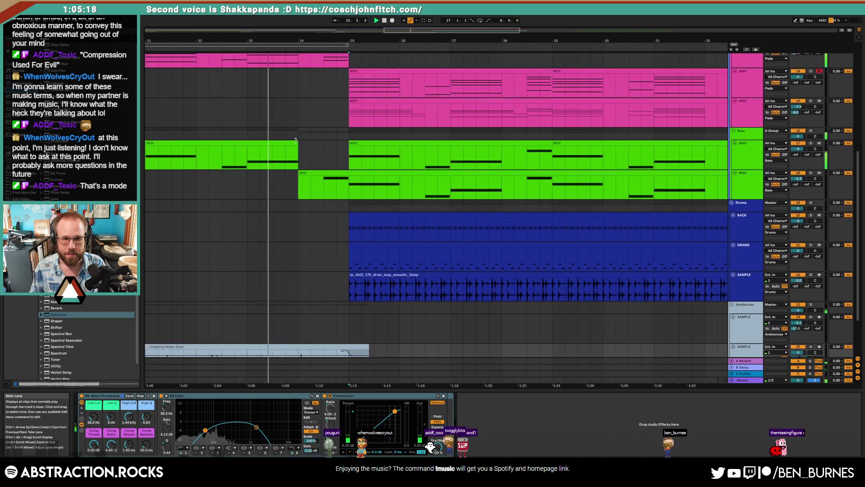
{"action": "scroll", "coordinate": [277, 167], "scroll_direction": "up", "scroll_amount": 2}
{"action": "double_click", "coordinate": [276, 123]}
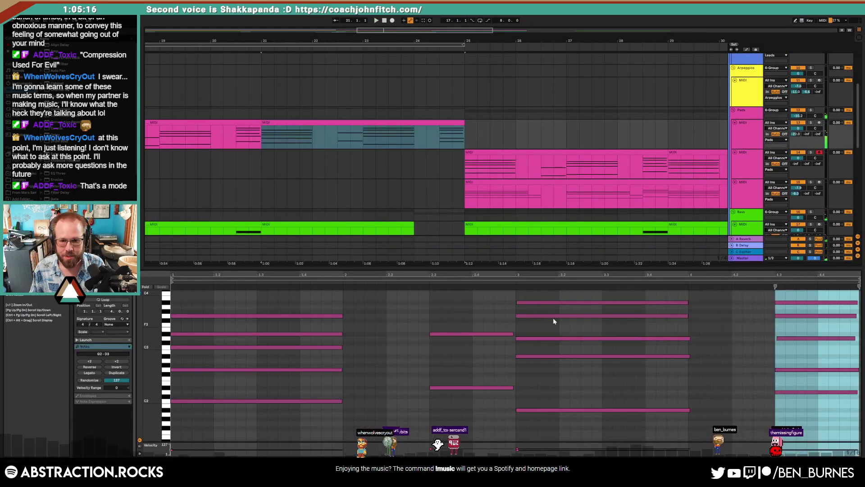
{"action": "left_click_drag", "start_coordinate": [511, 299], "coordinate": [548, 318]}
{"action": "key", "text": "Delete"}
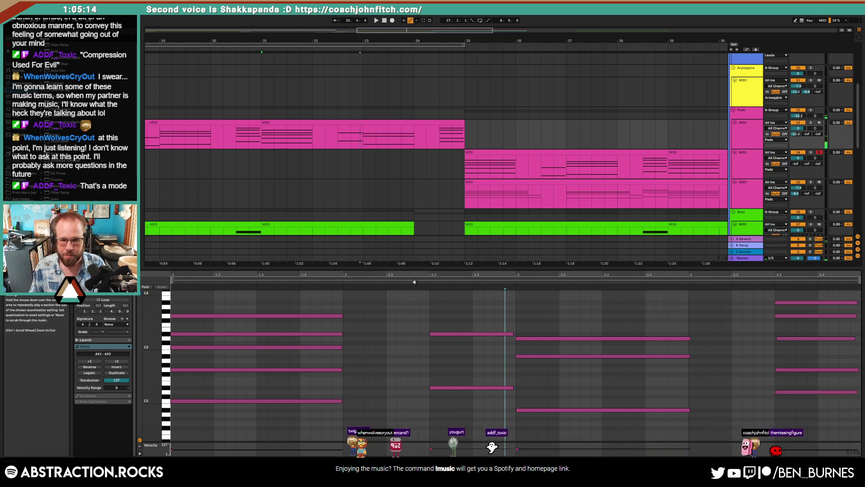
{"action": "left_click_drag", "start_coordinate": [744, 298], "coordinate": [859, 440]}
{"action": "key", "text": "Delete"}
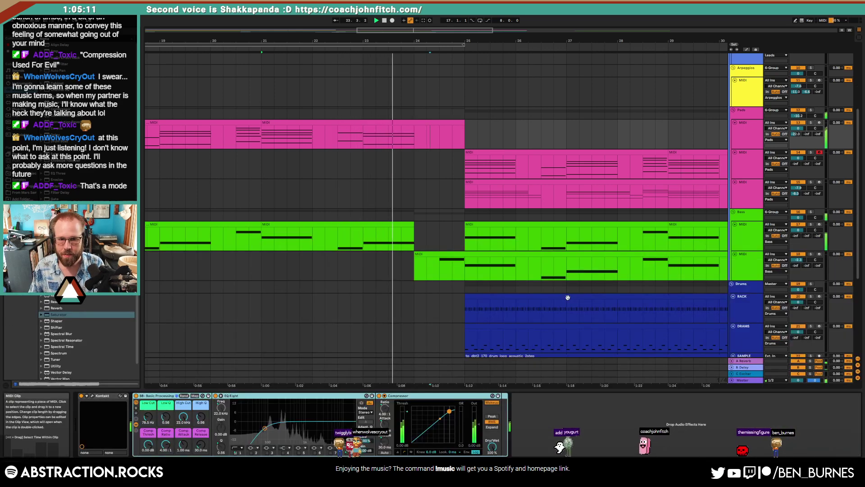
Step: Play the transition from bar 24 into the section at bar 25, and stop playback
{"action": "left_click", "coordinate": [418, 232]}
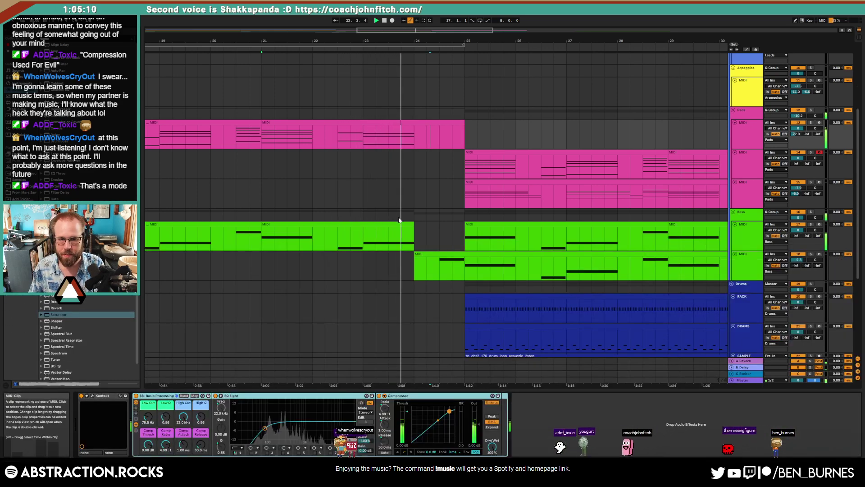
{"action": "left_click", "coordinate": [433, 252]}
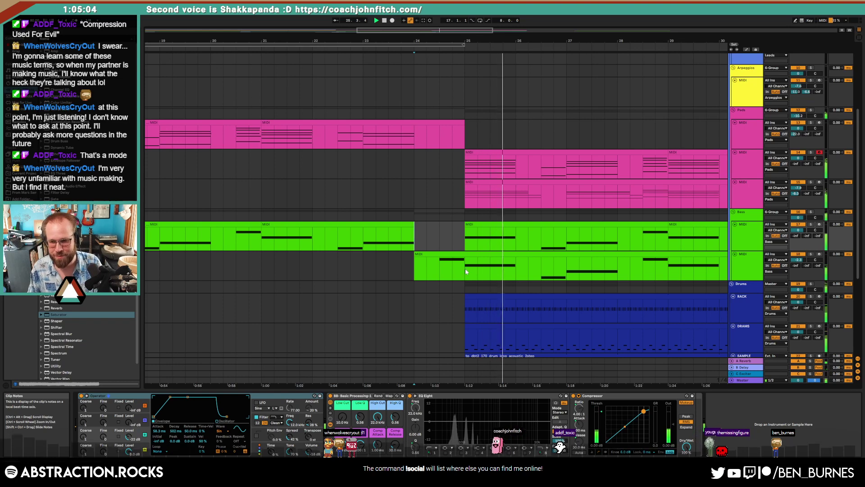
{"action": "scroll", "coordinate": [506, 284], "scroll_direction": "down", "scroll_amount": 3}
{"action": "scroll", "coordinate": [478, 289], "scroll_direction": "down", "scroll_amount": 1}
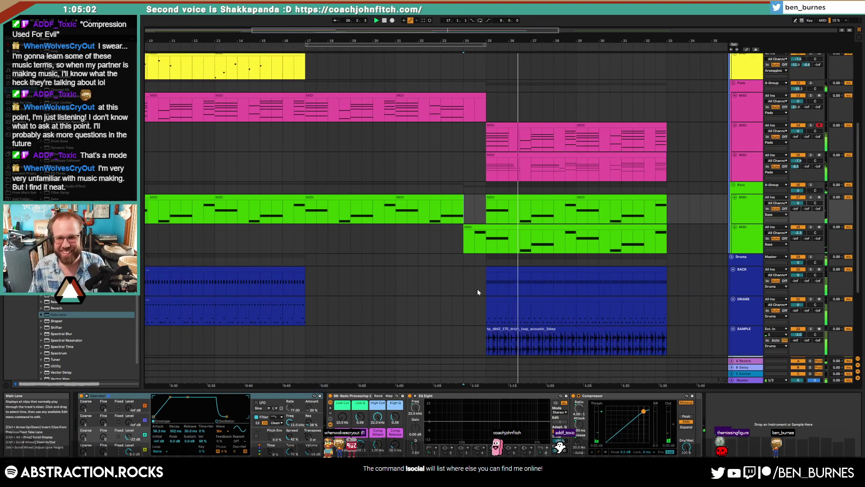
{"action": "key", "text": "space"}
Step: Rename the three tracks in the Pads group as Chorus, Supersaw and Strings, in track order
{"action": "left_click", "coordinate": [537, 155]}
{"action": "left_click", "coordinate": [737, 172]}
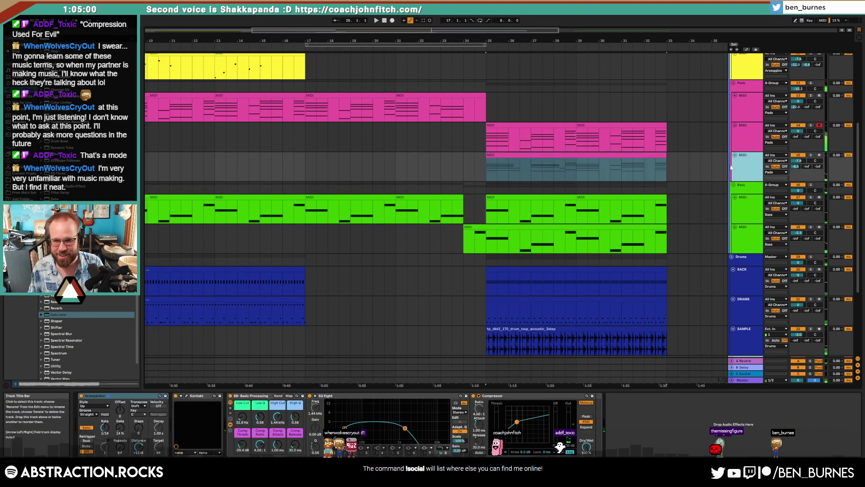
{"action": "key", "text": "ctrl+r"}
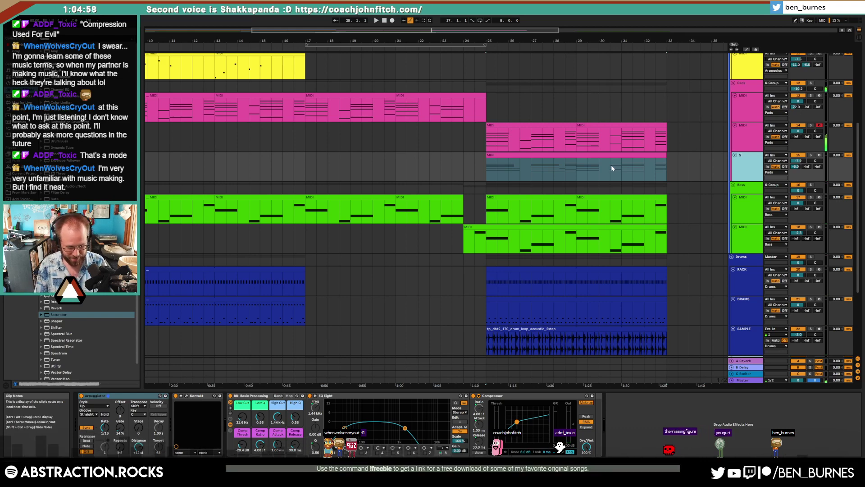
{"action": "type", "text": "Strings"}
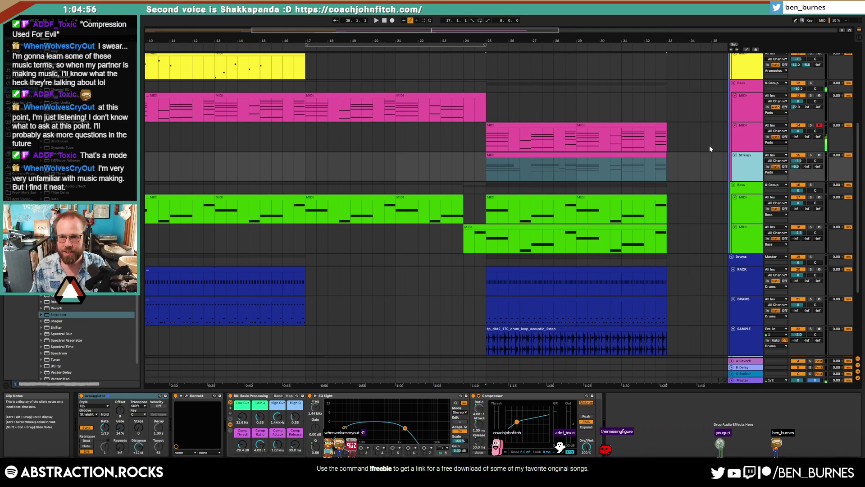
{"action": "left_click", "coordinate": [749, 139]}
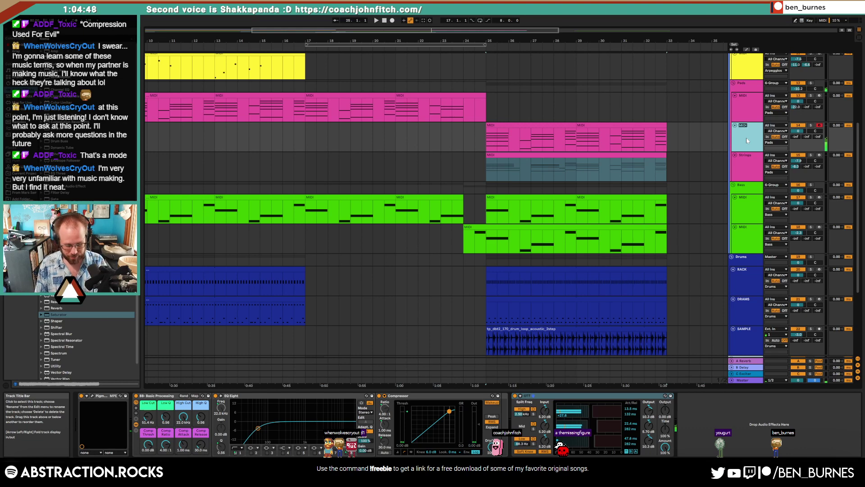
{"action": "left_click", "coordinate": [738, 107]}
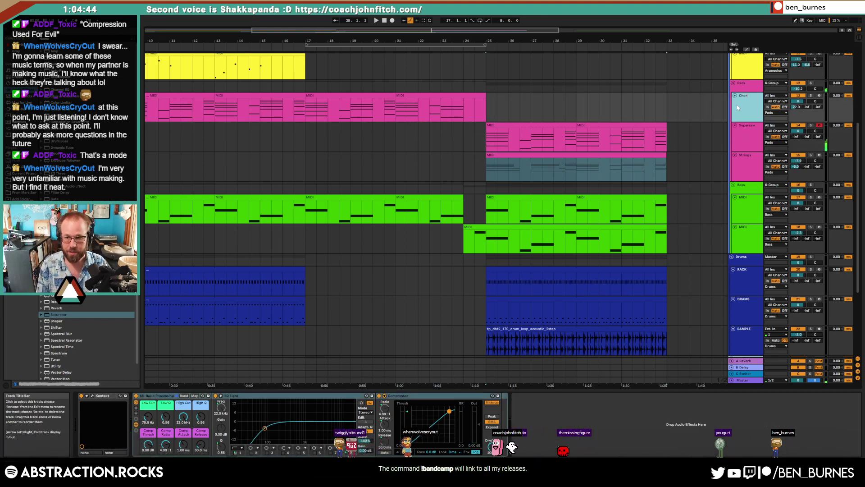
Step: Loop the range of the Supersaw clips from bar 25 to bar 33 and start playback from bar 24
{"action": "scroll", "coordinate": [599, 204], "scroll_direction": "up", "scroll_amount": 4}
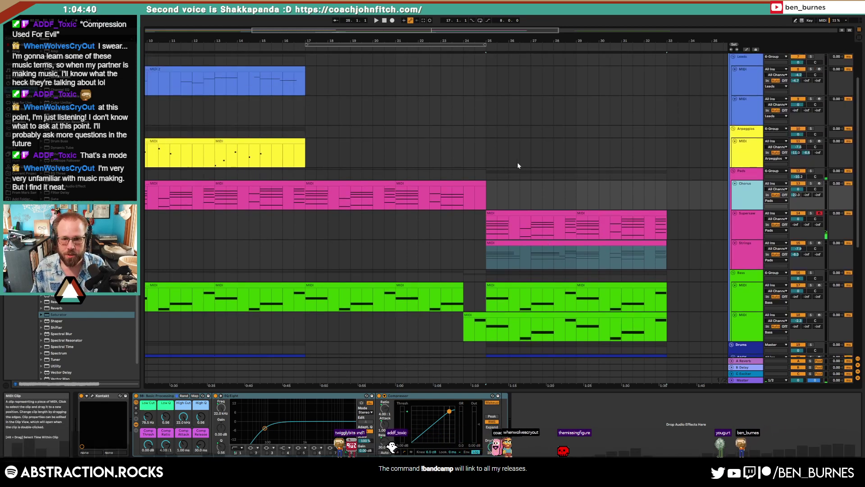
{"action": "left_click", "coordinate": [483, 154]}
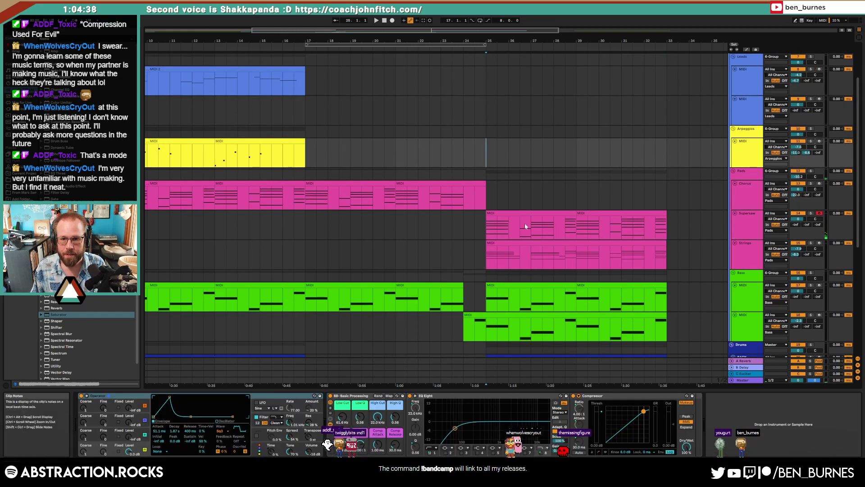
{"action": "left_click_drag", "start_coordinate": [525, 223], "coordinate": [626, 224]}
{"action": "left_click", "coordinate": [638, 210]}
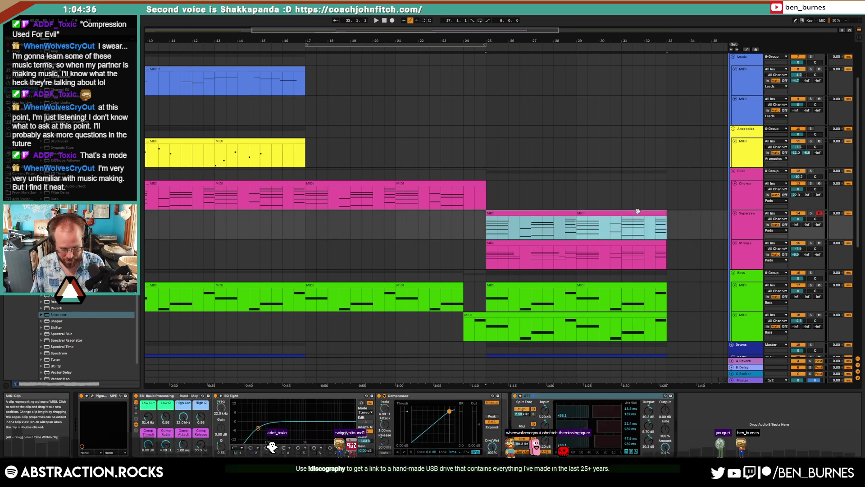
{"action": "key", "text": "ctrl+l"}
{"action": "left_click", "coordinate": [468, 218]}
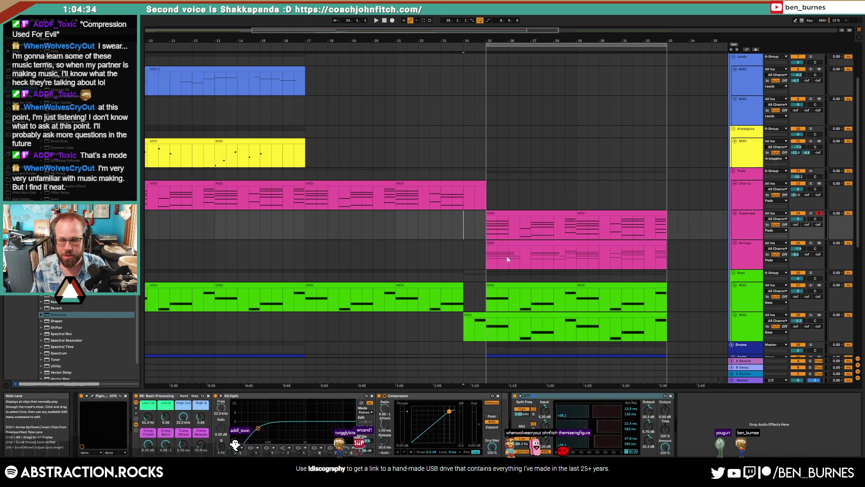
{"action": "scroll", "coordinate": [506, 255], "scroll_direction": "down", "scroll_amount": 5}
{"action": "key", "text": "space"}
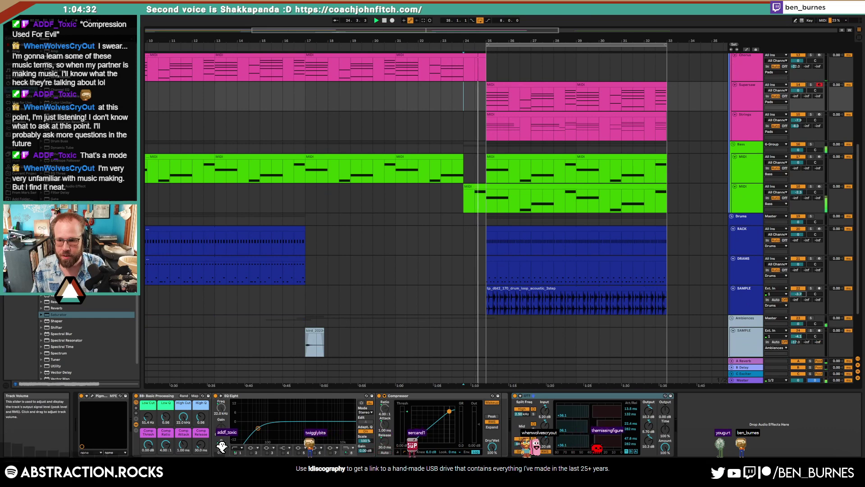
Step: Lower the acoustic drum loop track's volume and adjust its Low Cut to 264 Hz with a Low Q of 0.74
{"action": "left_click_drag", "start_coordinate": [798, 295], "coordinate": [799, 300]}
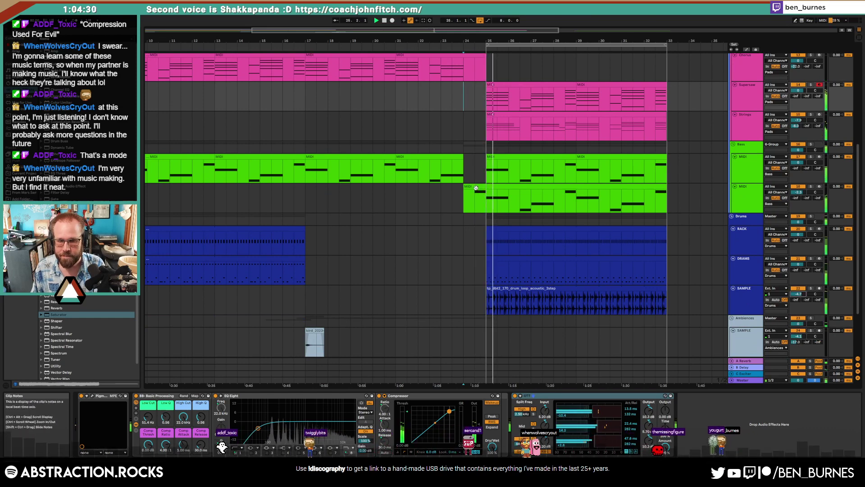
{"action": "left_click", "coordinate": [755, 297]}
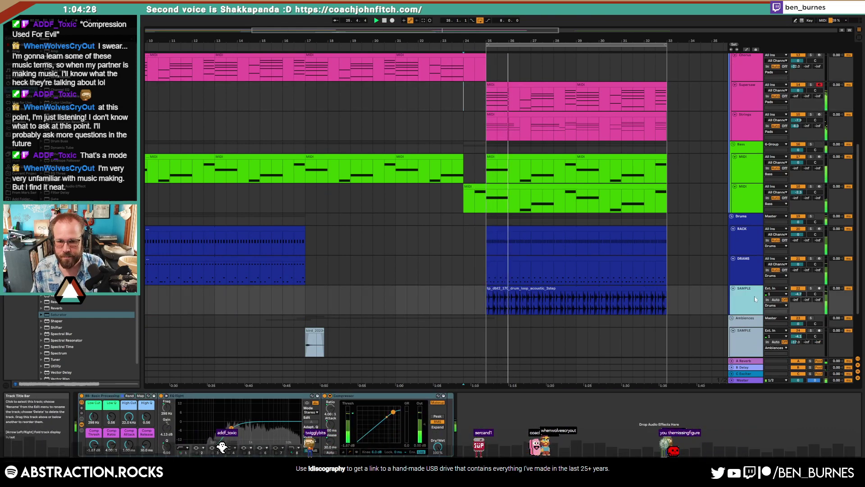
{"action": "left_click", "coordinate": [799, 294]}
{"action": "left_click_drag", "start_coordinate": [798, 295], "coordinate": [798, 301]}
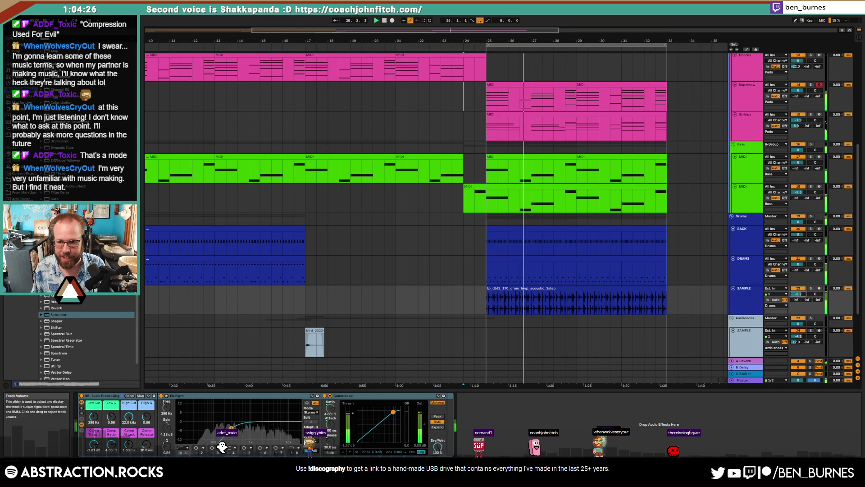
{"action": "left_click", "coordinate": [747, 299]}
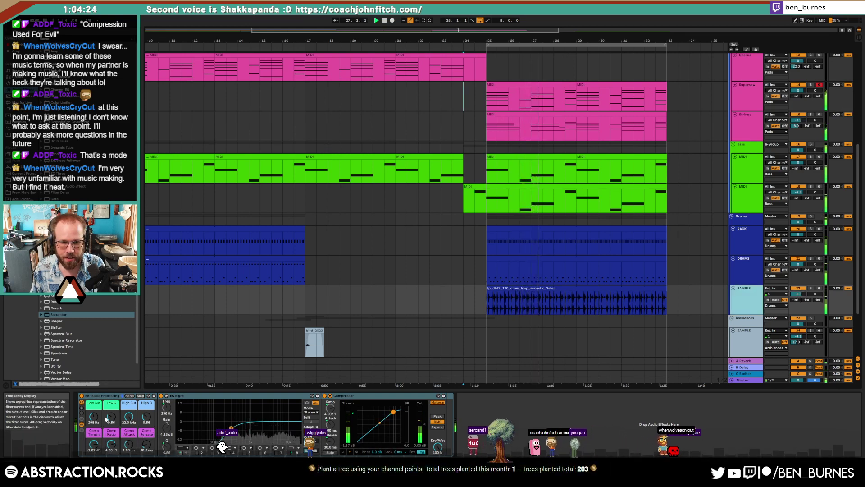
{"action": "left_click_drag", "start_coordinate": [94, 417], "coordinate": [94, 424]}
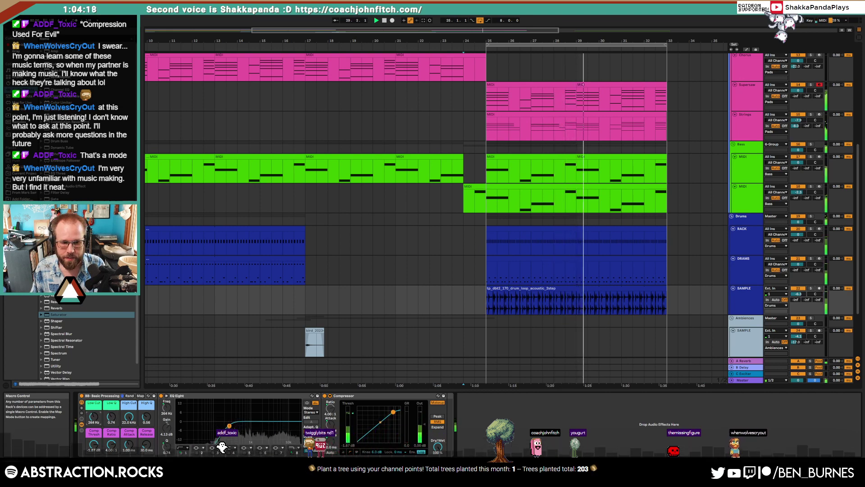
Step: Copy the short ambience sample at bar 17 to bar 25 on the same track
{"action": "scroll", "coordinate": [685, 296], "scroll_direction": "down", "scroll_amount": 5}
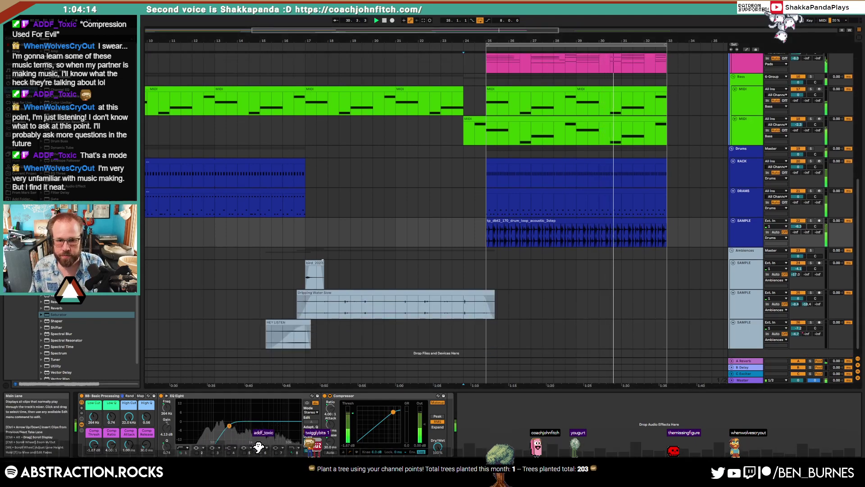
{"action": "left_click_drag", "start_coordinate": [317, 272], "coordinate": [495, 271]}
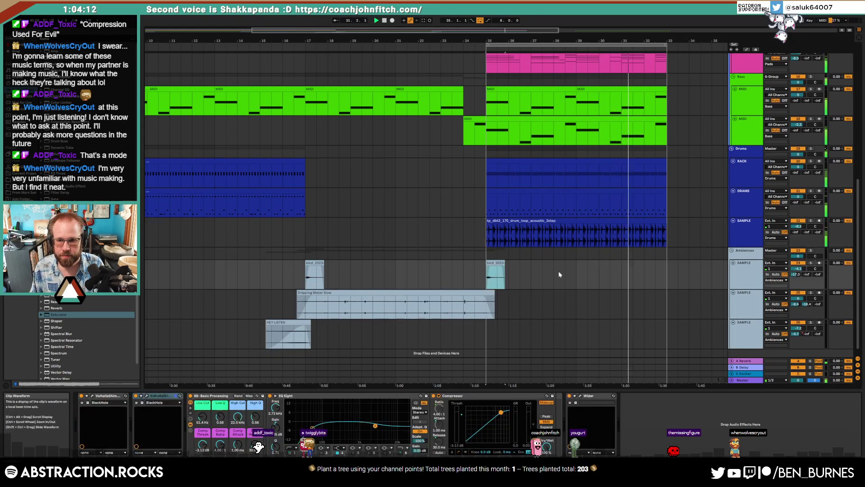
Step: Trim the clips on both Bass tracks to end at bar 32, and cut the last half bar from the Supersaw and Strings clips
{"action": "scroll", "coordinate": [646, 291], "scroll_direction": "up", "scroll_amount": 7}
{"action": "left_click", "coordinate": [656, 191]}
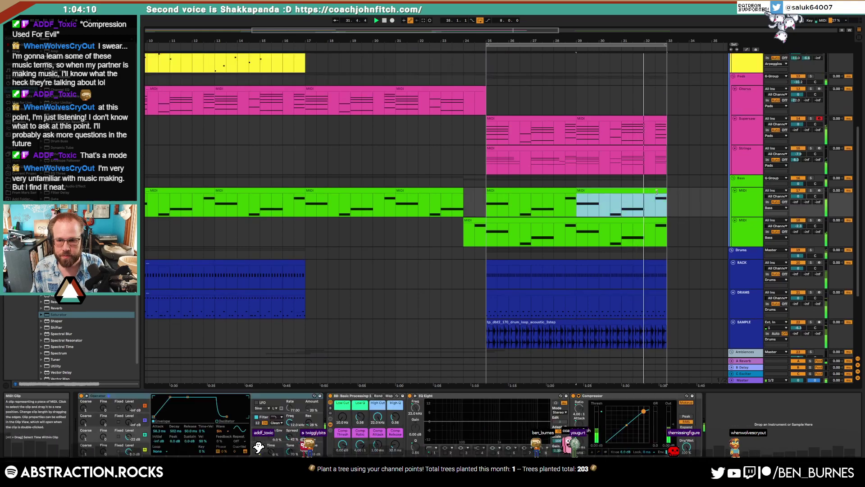
{"action": "left_click_drag", "start_coordinate": [656, 192], "coordinate": [645, 192]}
{"action": "left_click_drag", "start_coordinate": [653, 131], "coordinate": [676, 151]}
{"action": "key", "text": "Delete"}
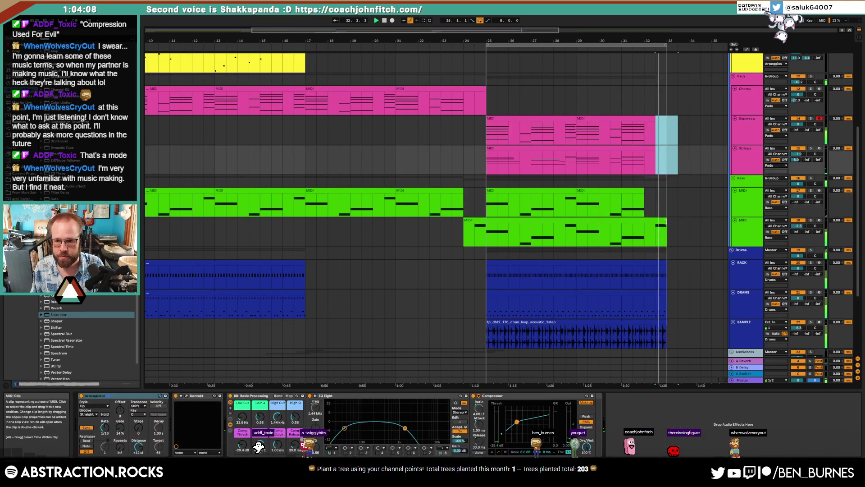
{"action": "left_click_drag", "start_coordinate": [666, 220], "coordinate": [646, 221]}
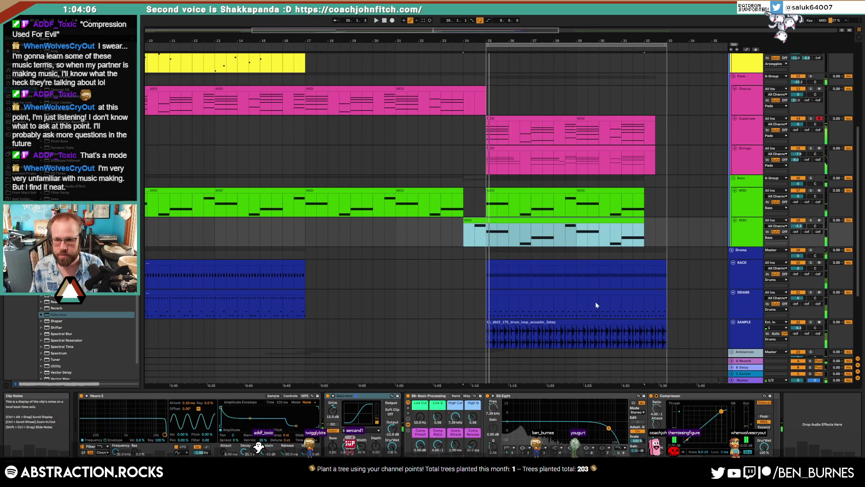
Step: Stop playback and set the insert point at bar 25 on the first Leads track
{"action": "left_click", "coordinate": [502, 200]}
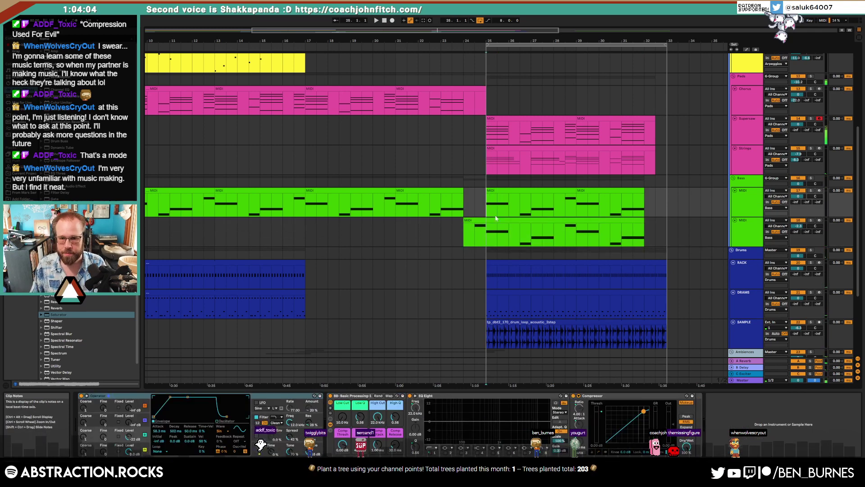
{"action": "scroll", "coordinate": [564, 283], "scroll_direction": "up", "scroll_amount": 10}
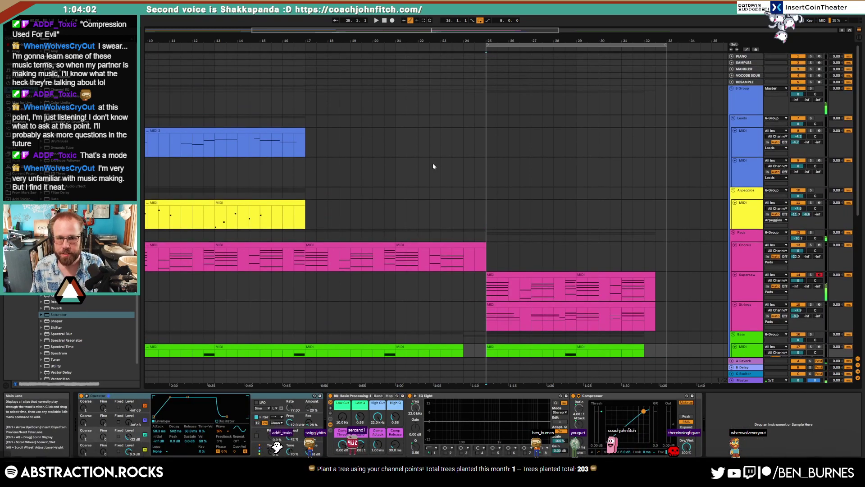
{"action": "left_click", "coordinate": [489, 142]}
{"action": "scroll", "coordinate": [591, 193], "scroll_direction": "down", "scroll_amount": 5}
{"action": "scroll", "coordinate": [577, 232], "scroll_direction": "up", "scroll_amount": 2}
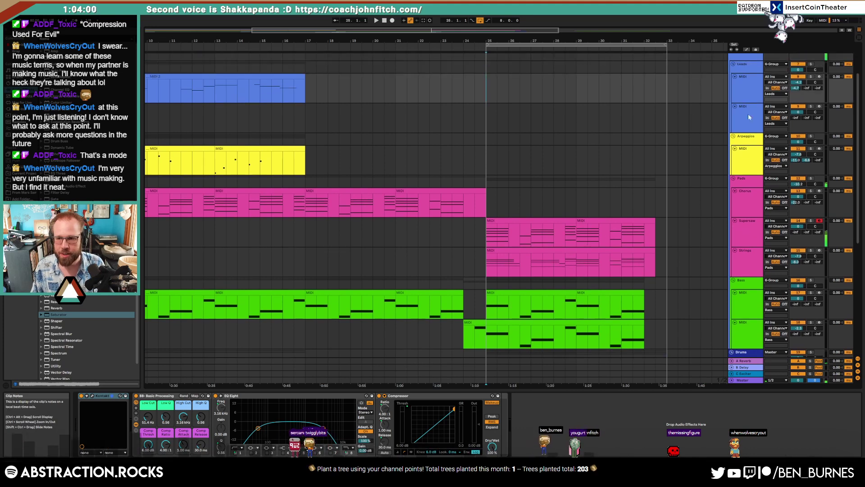
Step: Arm the second Leads track to try its sound, and move record arming to the first Leads track
{"action": "left_click", "coordinate": [819, 106]}
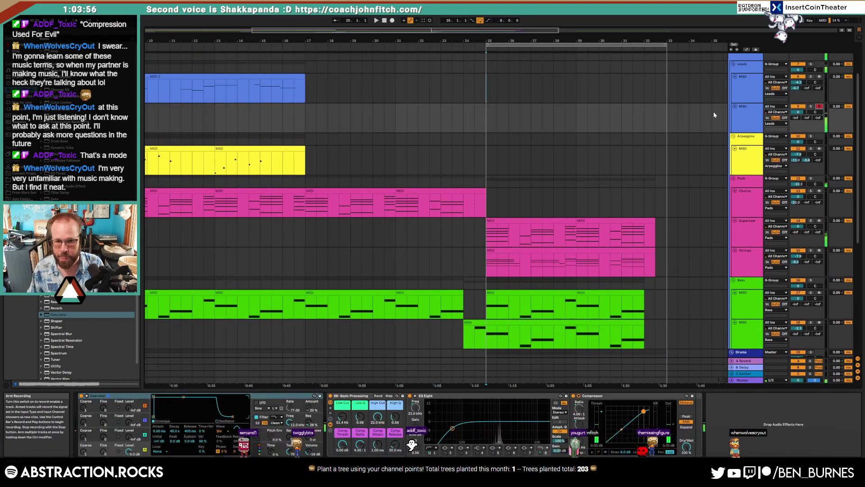
{"action": "scroll", "coordinate": [494, 184], "scroll_direction": "down", "scroll_amount": 5}
{"action": "scroll", "coordinate": [586, 135], "scroll_direction": "up", "scroll_amount": 4}
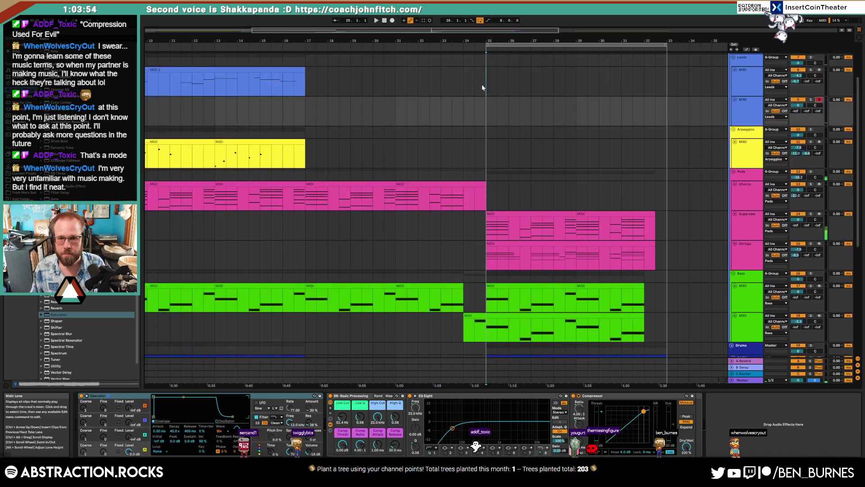
{"action": "left_click", "coordinate": [735, 76]}
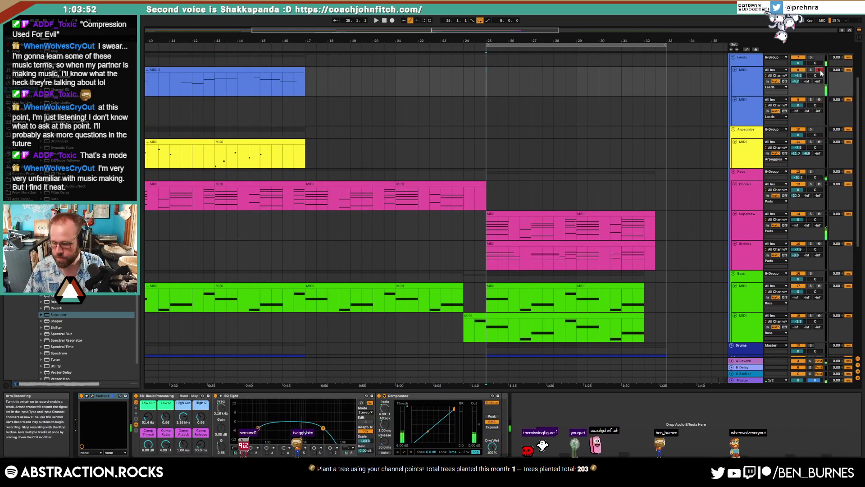
Step: Arm the second Leads track for recording, set its volume to -7.0, and audition its Operator sound against the section at bar 25
{"action": "left_click", "coordinate": [715, 116]}
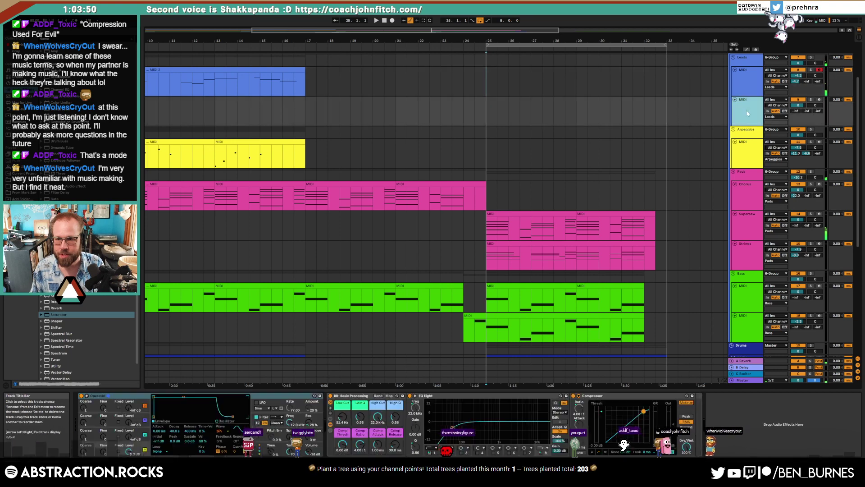
{"action": "left_click", "coordinate": [262, 402]}
{"action": "left_click_drag", "start_coordinate": [157, 397], "coordinate": [153, 397]}
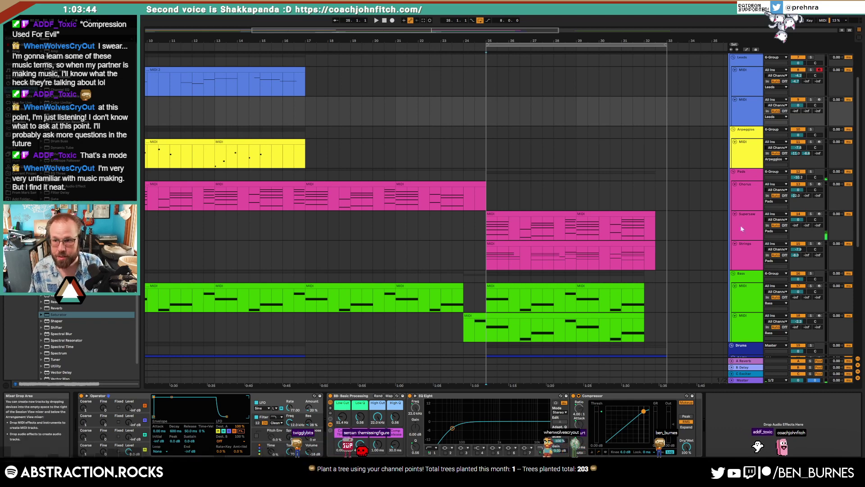
{"action": "left_click", "coordinate": [819, 99]}
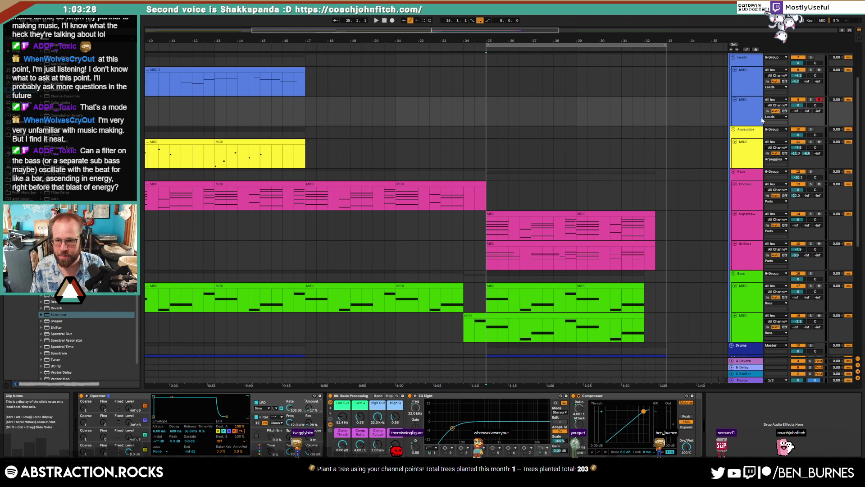
{"action": "left_click_drag", "start_coordinate": [796, 111], "coordinate": [796, 75]}
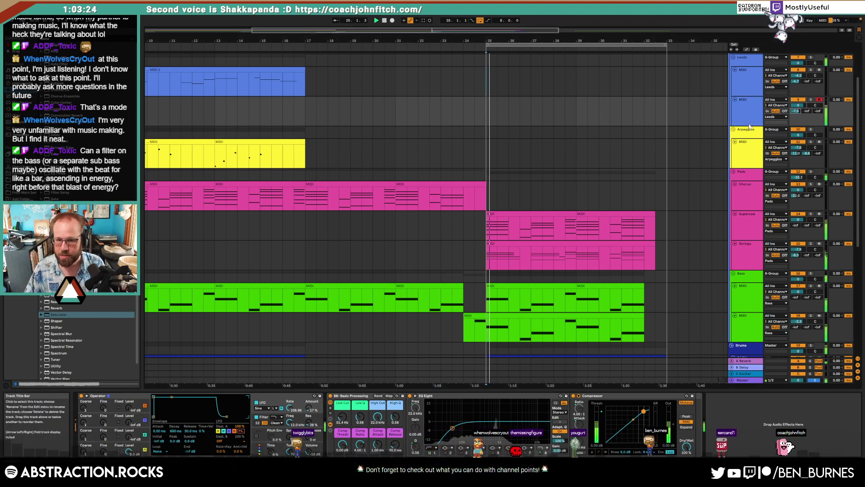
{"action": "key", "text": "space"}
{"action": "key", "text": "space"}
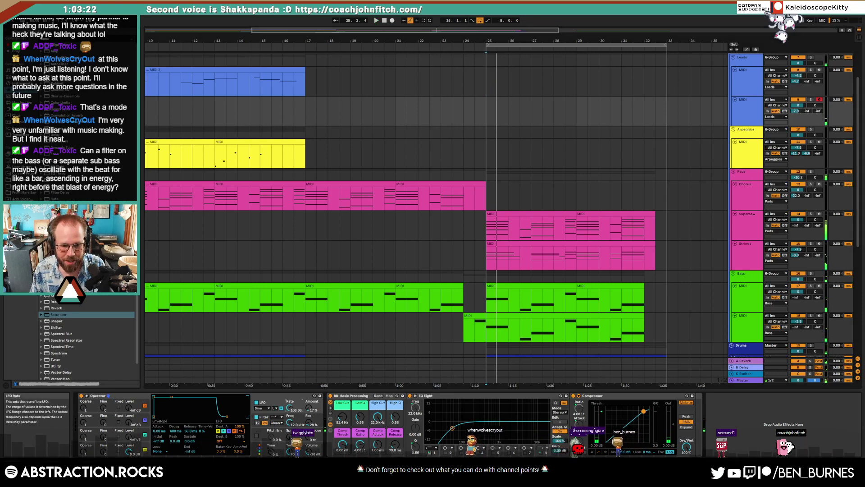
Step: Adjust the filter and LFO of the lead's Operator, and reshape its oscillator envelope into a decay with no sustain
{"action": "left_click_drag", "start_coordinate": [309, 408], "coordinate": [309, 417]}
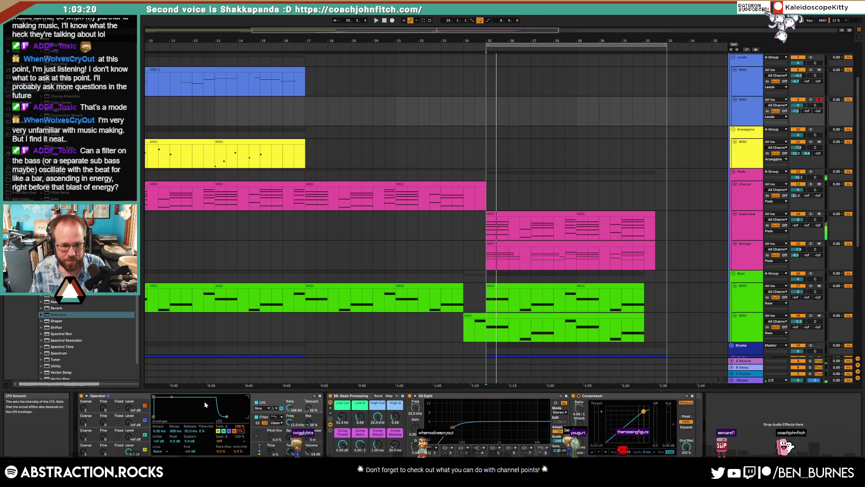
{"action": "left_click", "coordinate": [280, 436]}
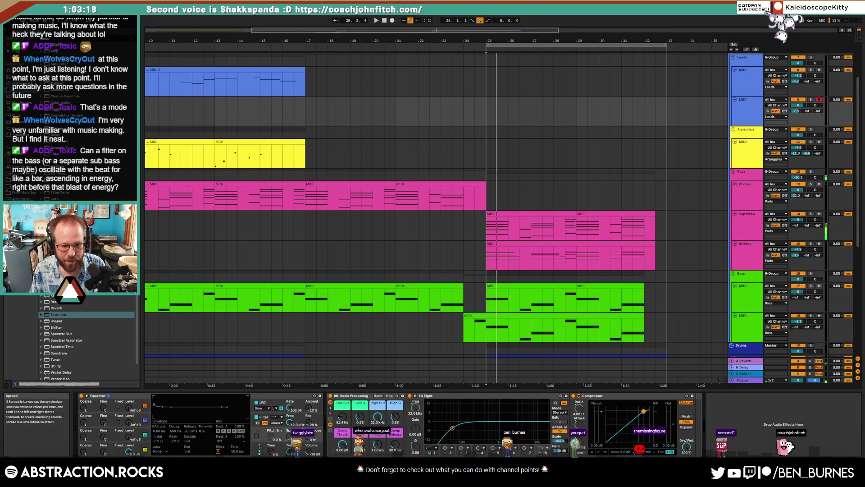
{"action": "left_click", "coordinate": [275, 402]}
{"action": "left_click_drag", "start_coordinate": [173, 407], "coordinate": [171, 397]}
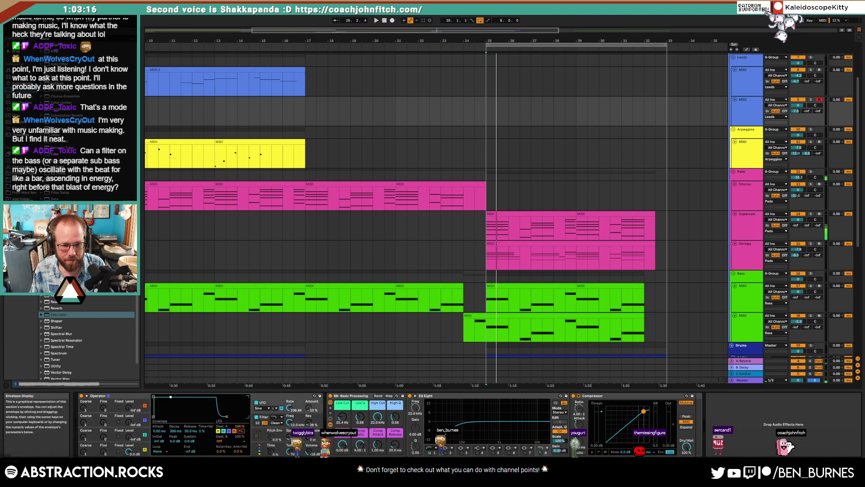
{"action": "left_click", "coordinate": [108, 446]}
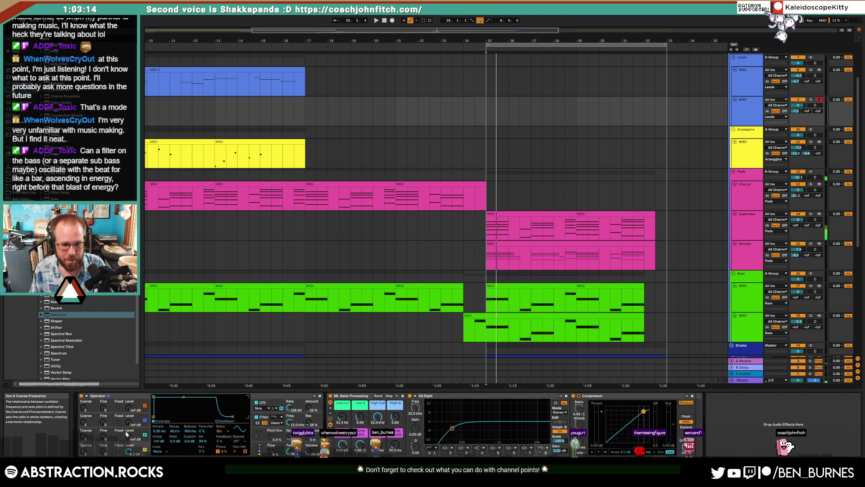
{"action": "left_click_drag", "start_coordinate": [182, 398], "coordinate": [173, 418]}
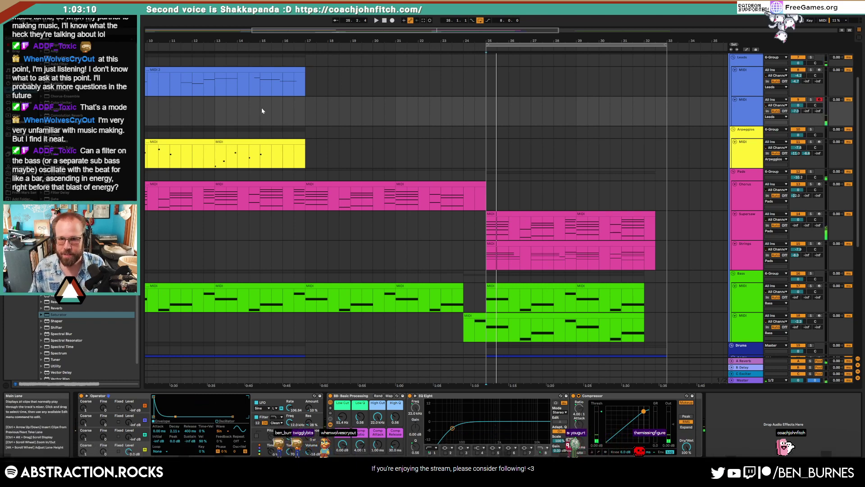
Step: Record a MIDI lead melody on the second Leads track from bar 25 to about bar 29
{"action": "left_click", "coordinate": [485, 107]}
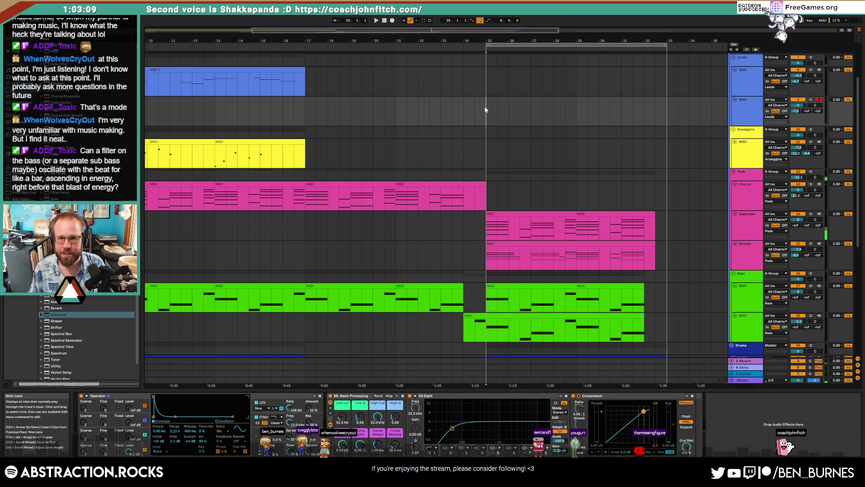
{"action": "left_click", "coordinate": [392, 21]}
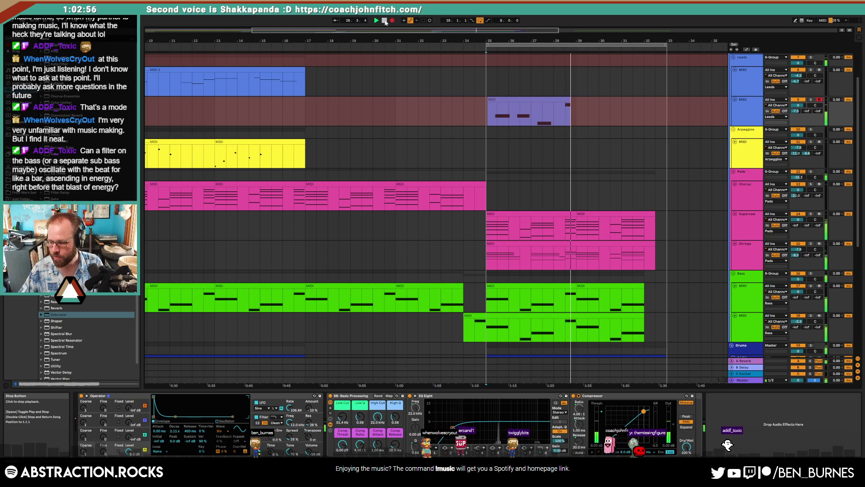
{"action": "left_click", "coordinate": [384, 21]}
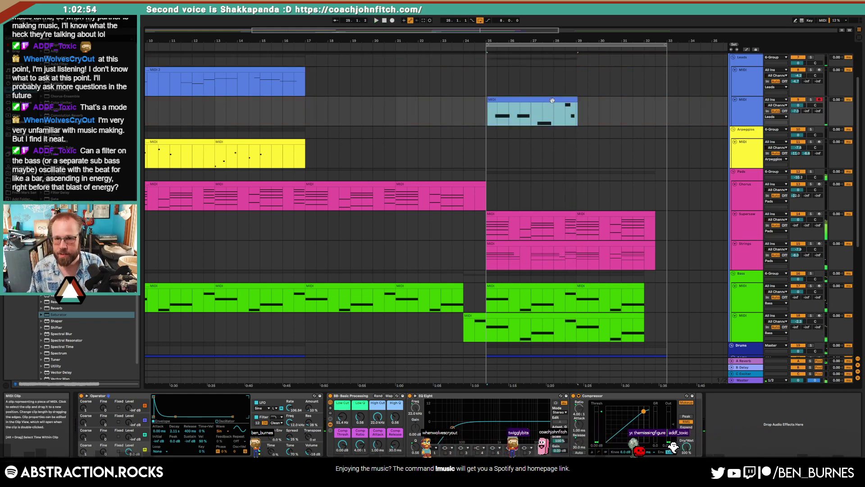
Step: Delete the stray last note from the recorded lead clip, and nudge the two G4 notes and the F4 note slightly earlier
{"action": "left_click", "coordinate": [567, 99]}
{"action": "left_click_drag", "start_coordinate": [825, 353], "coordinate": [821, 406]}
{"action": "key", "text": "Delete"}
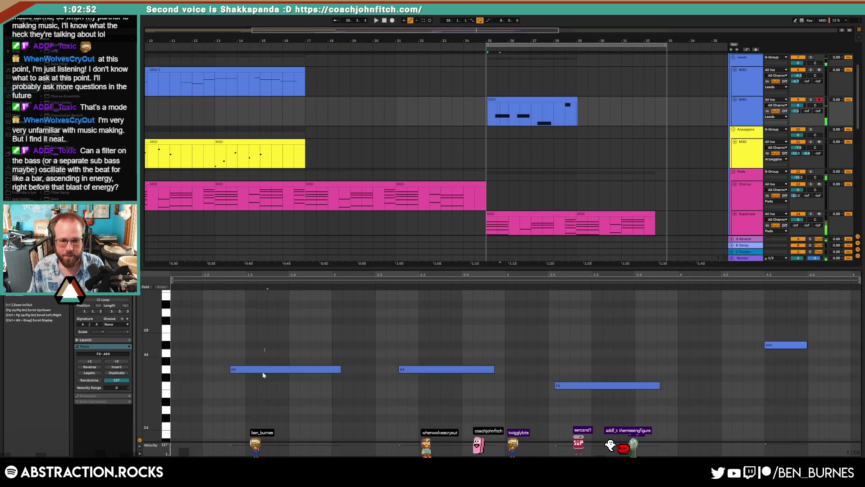
{"action": "left_click_drag", "start_coordinate": [262, 370], "coordinate": [256, 371]}
{"action": "left_click_drag", "start_coordinate": [450, 369], "coordinate": [449, 369]}
{"action": "left_click_drag", "start_coordinate": [581, 385], "coordinate": [575, 385]}
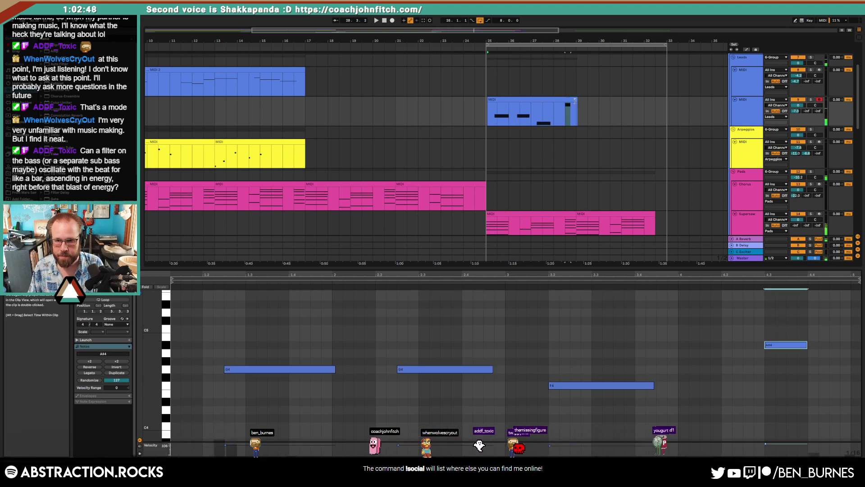
{"action": "left_click", "coordinate": [775, 345]}
Step: Extend the lead clip's start to bar 25 and duplicate the four-bar clip to fill bars 29 to 33
{"action": "key", "text": "ctrl+d"}
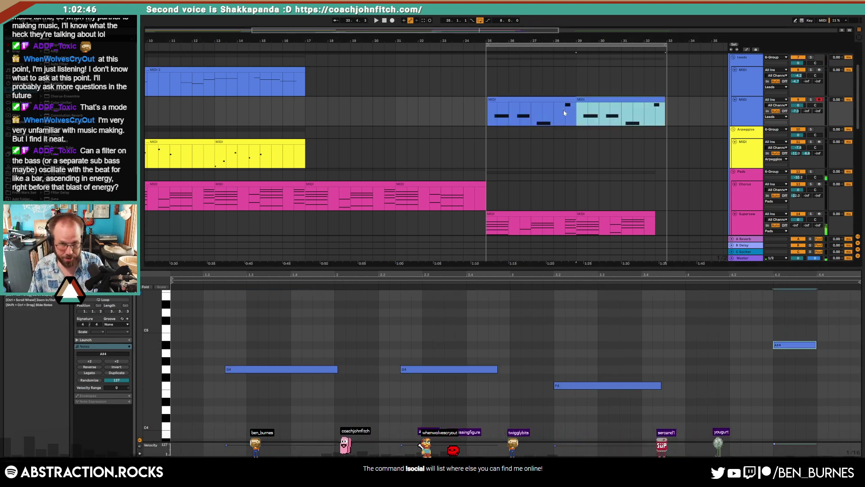
{"action": "key", "text": "shift+Tab"}
{"action": "left_click", "coordinate": [488, 98]}
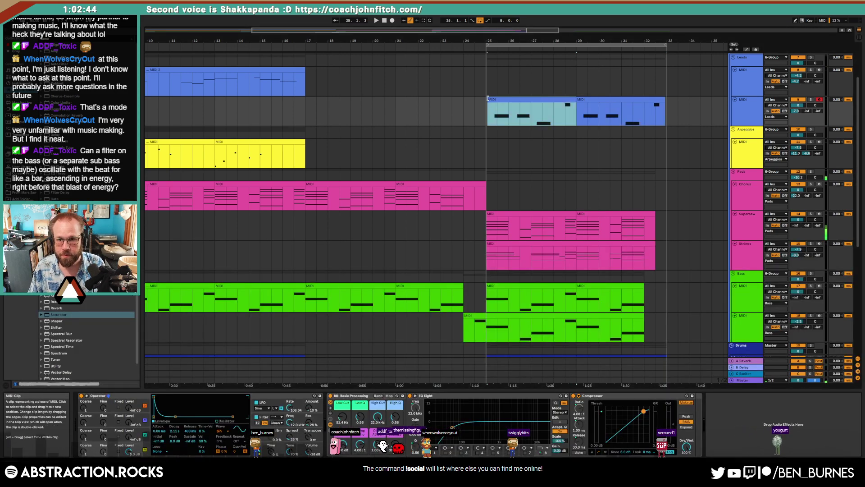
{"action": "left_click", "coordinate": [656, 99]}
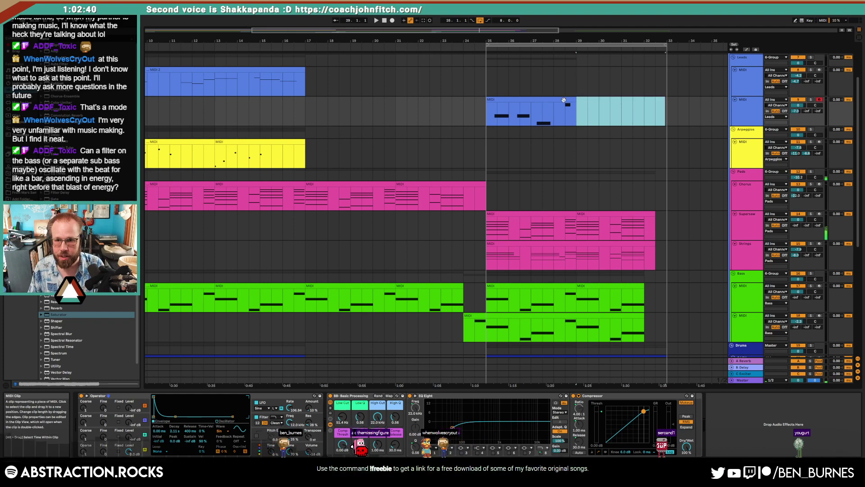
{"action": "key", "text": "ctrl+z"}
{"action": "key", "text": "ctrl+d"}
Step: Raise the High Q of the Basic Processing rack on the second Bass track
{"action": "scroll", "coordinate": [569, 219], "scroll_direction": "down", "scroll_amount": 3}
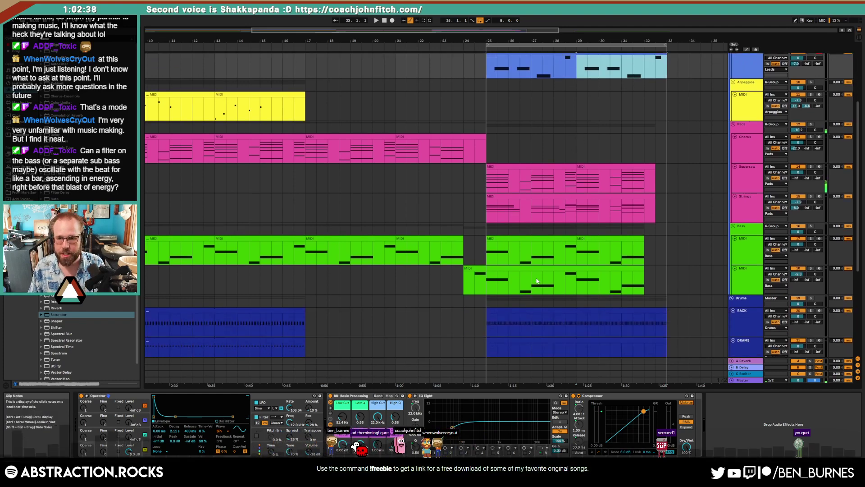
{"action": "left_click", "coordinate": [544, 268]}
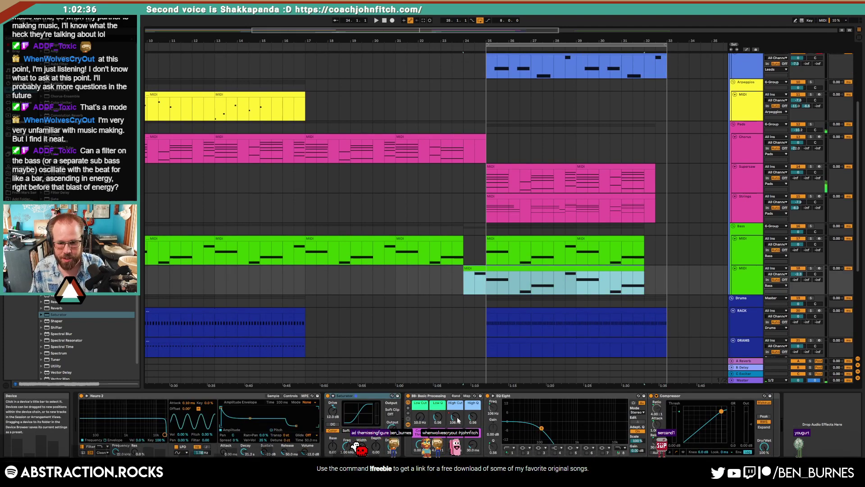
{"action": "left_click", "coordinate": [473, 416]}
{"action": "mouse_move", "coordinate": [473, 417]}
{"action": "left_mouse_down"}
{"action": "mouse_move", "coordinate": [473, 399]}
{"action": "mouse_move", "coordinate": [472, 418]}
{"action": "left_mouse_up"}
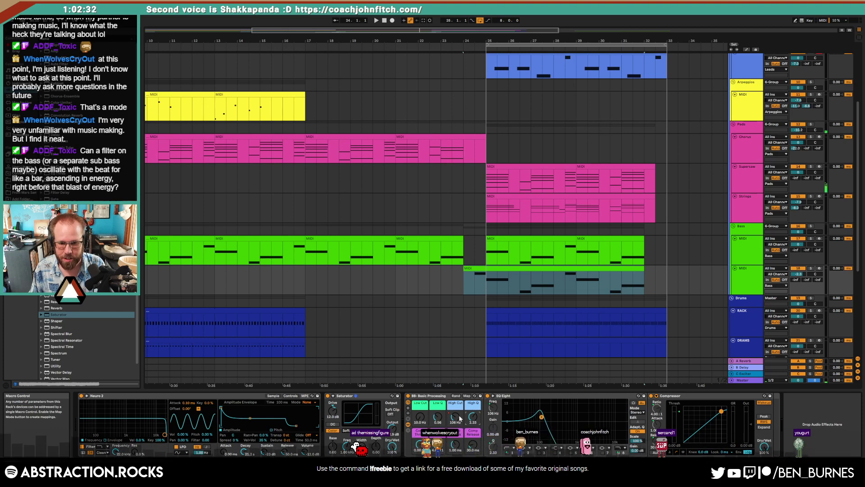
Step: Shape the second Bass track's High Cut automation into repeated rises and dips between bars 24 and 32
{"action": "key", "text": "a"}
{"action": "left_click", "coordinate": [496, 282]}
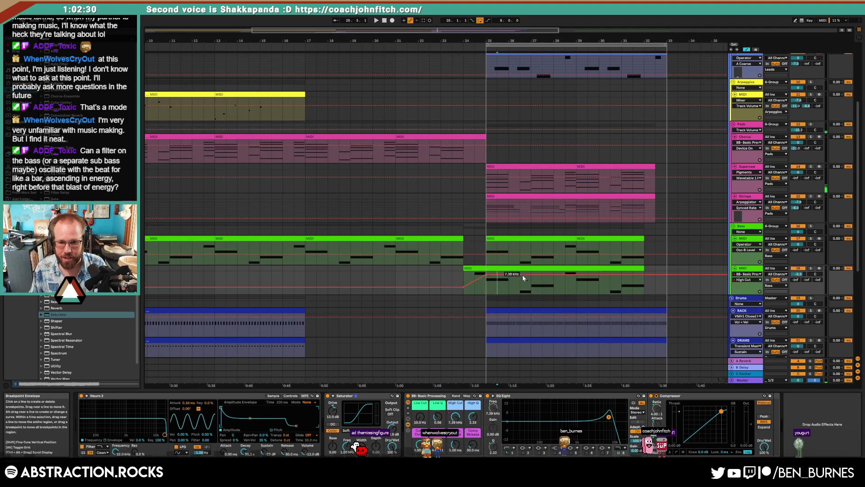
{"action": "left_click_drag", "start_coordinate": [532, 274], "coordinate": [553, 275]}
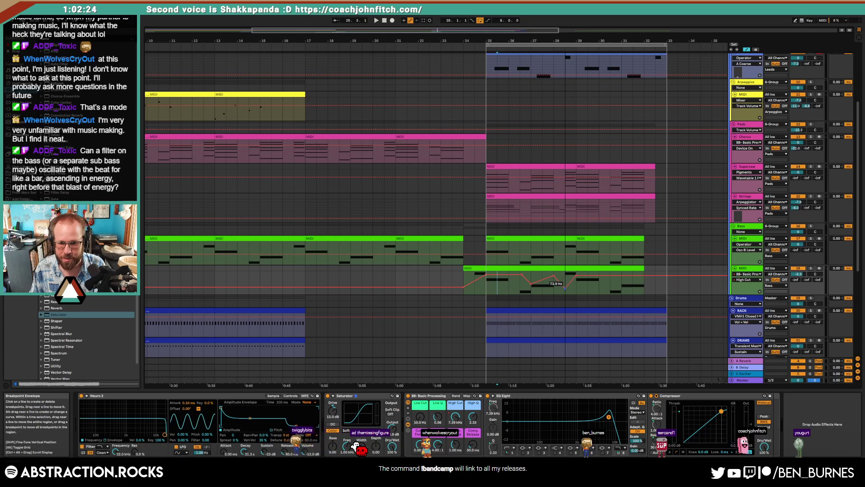
{"action": "mouse_move", "coordinate": [599, 275]}
{"action": "left_mouse_down"}
{"action": "mouse_move", "coordinate": [634, 287]}
{"action": "mouse_move", "coordinate": [643, 274]}
{"action": "left_mouse_up"}
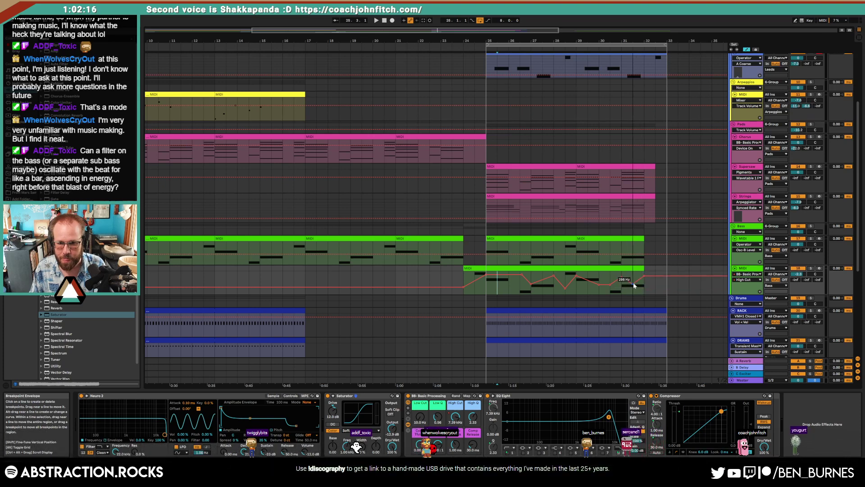
{"action": "left_click_drag", "start_coordinate": [499, 275], "coordinate": [486, 283]}
Step: Play the filter sweep from the middle of bar 24, and solo the second Bass track
{"action": "left_click", "coordinate": [474, 283]}
{"action": "key", "text": "space"}
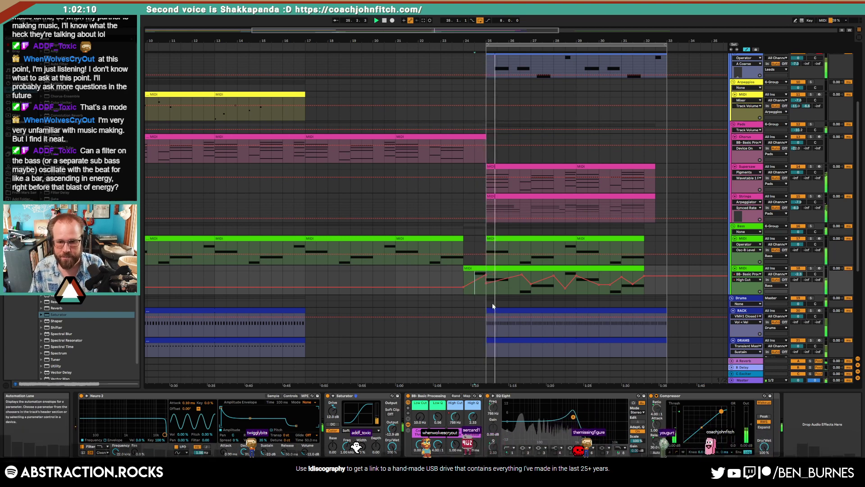
{"action": "scroll", "coordinate": [509, 318], "scroll_direction": "down", "scroll_amount": 3}
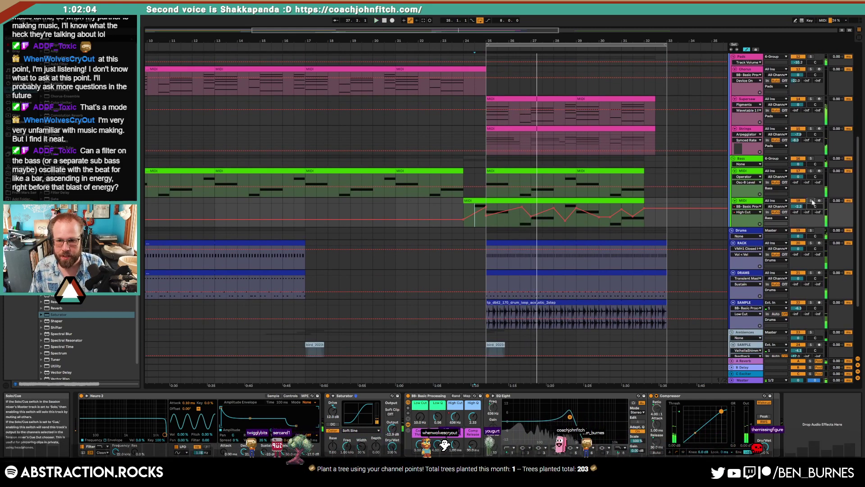
{"action": "key", "text": "space"}
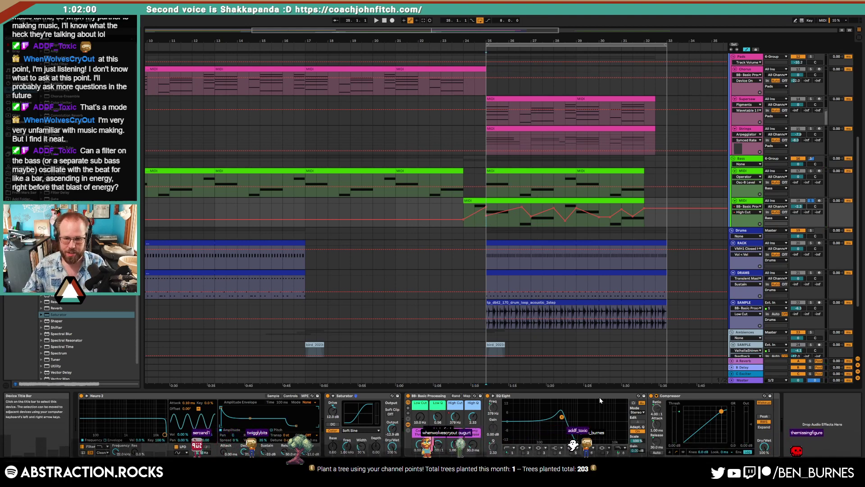
Step: Fine-tune the second Bass track's High Q while listening to the soloed bass from bar 25
{"action": "key", "text": "space"}
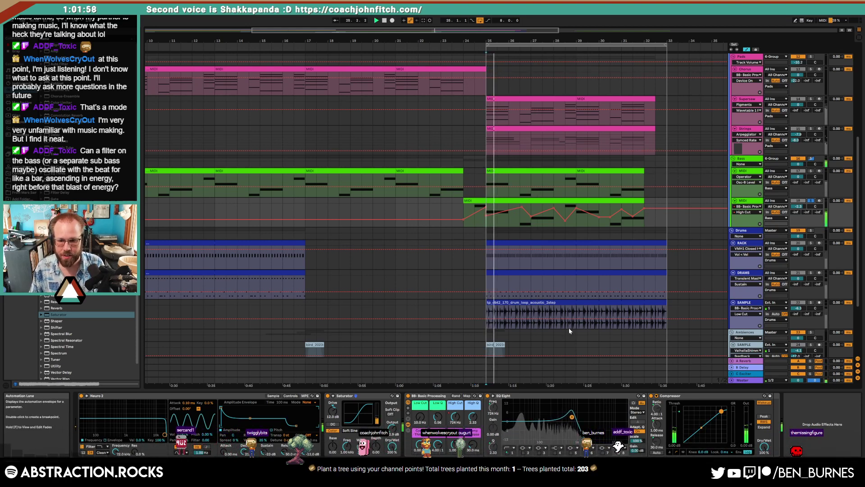
{"action": "left_click_drag", "start_coordinate": [472, 416], "coordinate": [473, 411]}
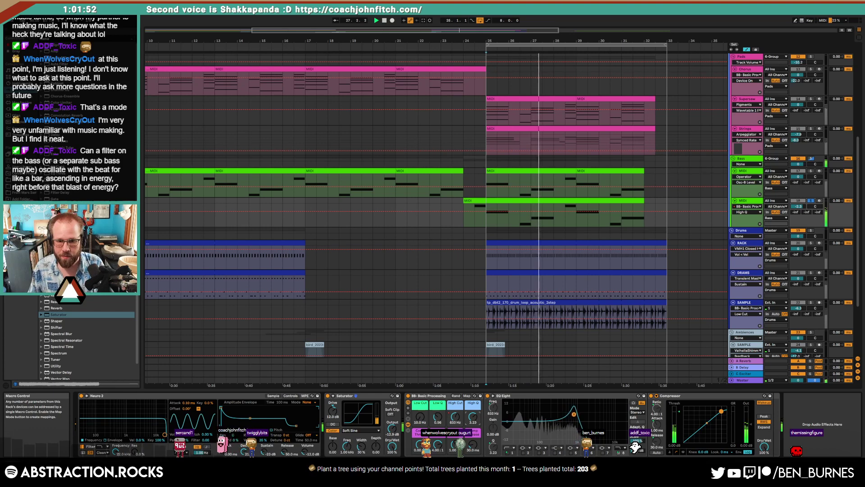
{"action": "left_click_drag", "start_coordinate": [477, 418], "coordinate": [477, 421]}
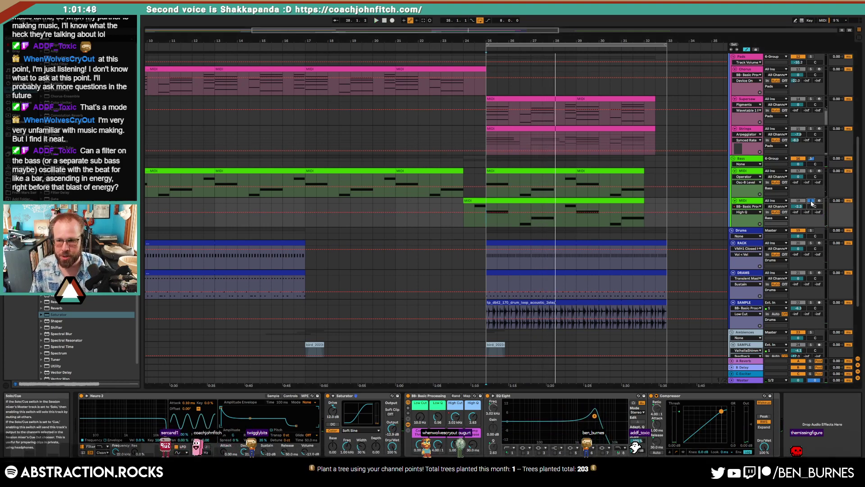
Step: Replay the bass in the full mix from bar 24, and move the High Cut sweep's starting breakpoint half a bar later
{"action": "left_click", "coordinate": [510, 201]}
{"action": "key", "text": "space"}
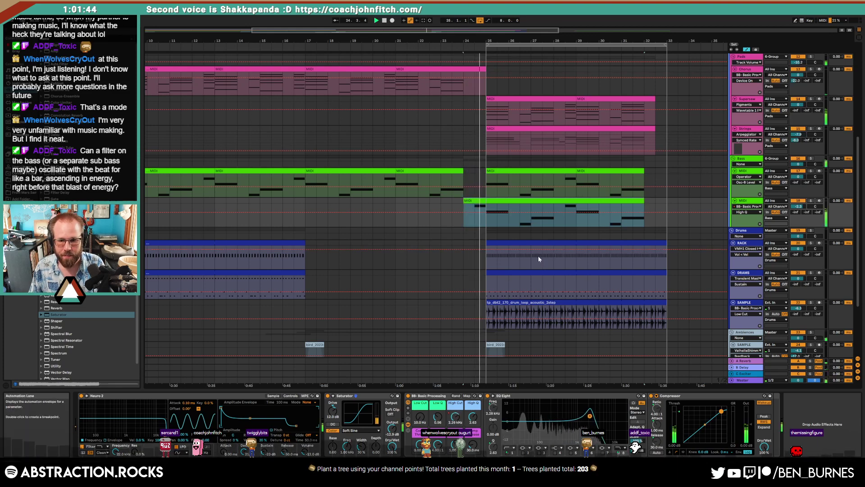
{"action": "key", "text": "a"}
{"action": "key", "text": "a"}
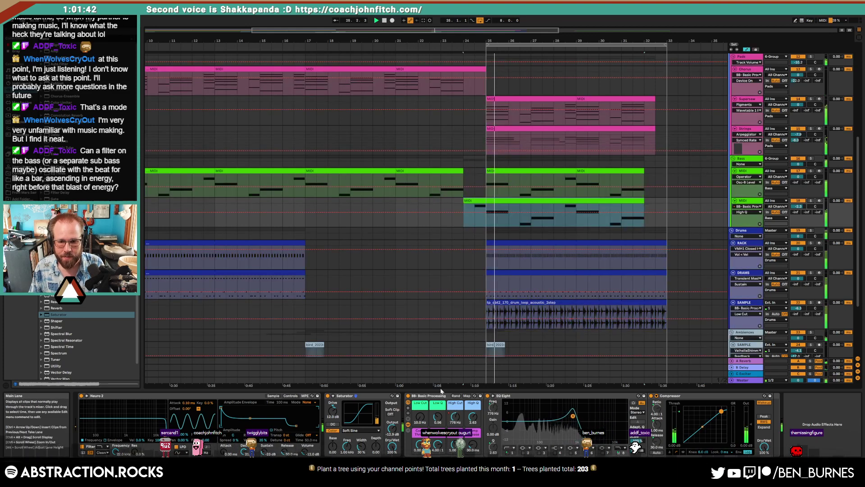
{"action": "left_click", "coordinate": [416, 20]}
{"action": "left_click_drag", "start_coordinate": [463, 220], "coordinate": [474, 220]}
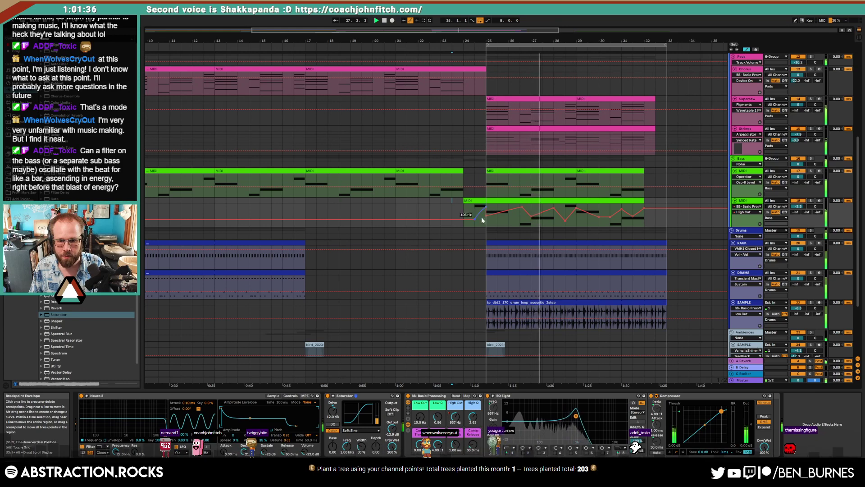
Step: Lower the second Bass track's volume slightly and raise the Low Cut in its Basic Processing rack
{"action": "left_click_drag", "start_coordinate": [798, 206], "coordinate": [798, 208]}
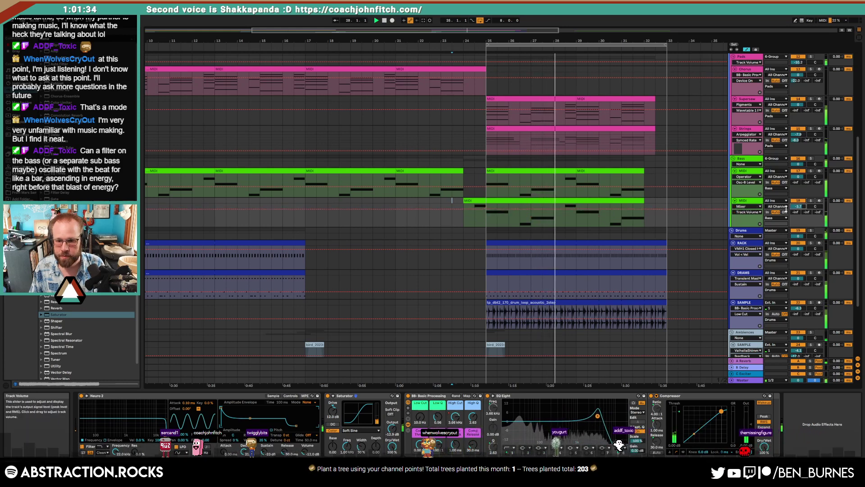
{"action": "left_click_drag", "start_coordinate": [420, 417], "coordinate": [420, 405]}
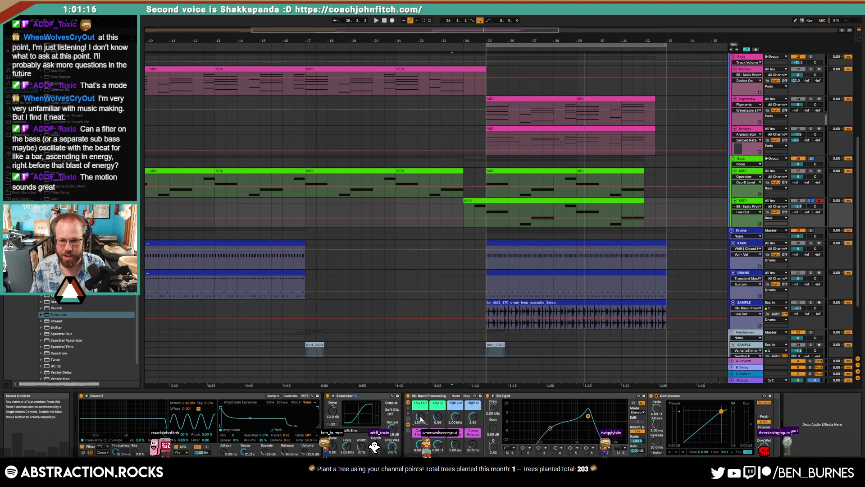
Step: Arm the first Bass track, play the soloed Bass group from bar 25, and select the second Bass track
{"action": "left_click_drag", "start_coordinate": [654, 173], "coordinate": [498, 176]}
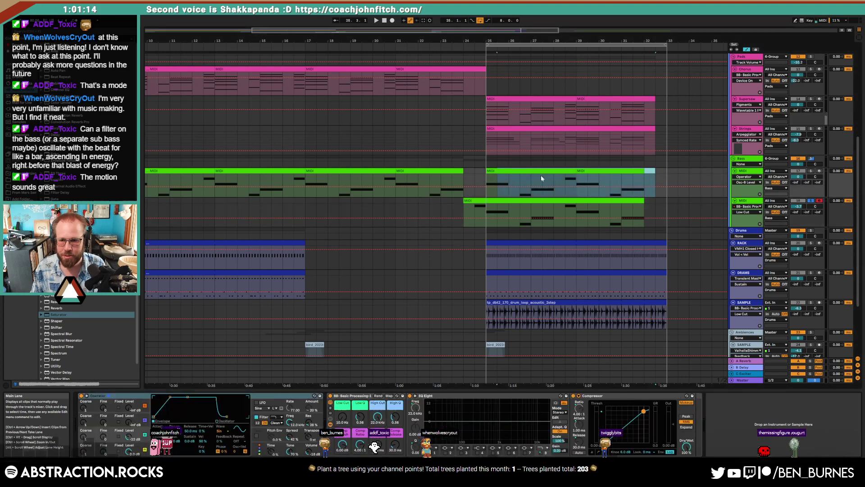
{"action": "left_click", "coordinate": [819, 171]}
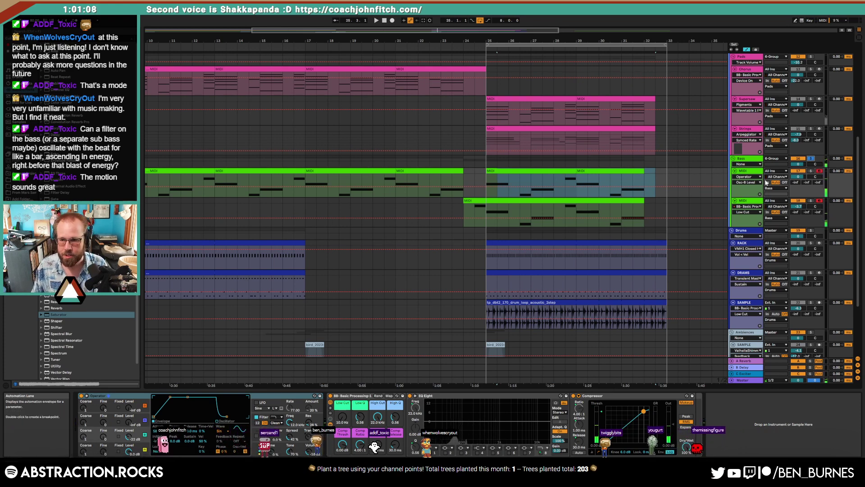
{"action": "left_click", "coordinate": [523, 170]}
{"action": "key", "text": "space"}
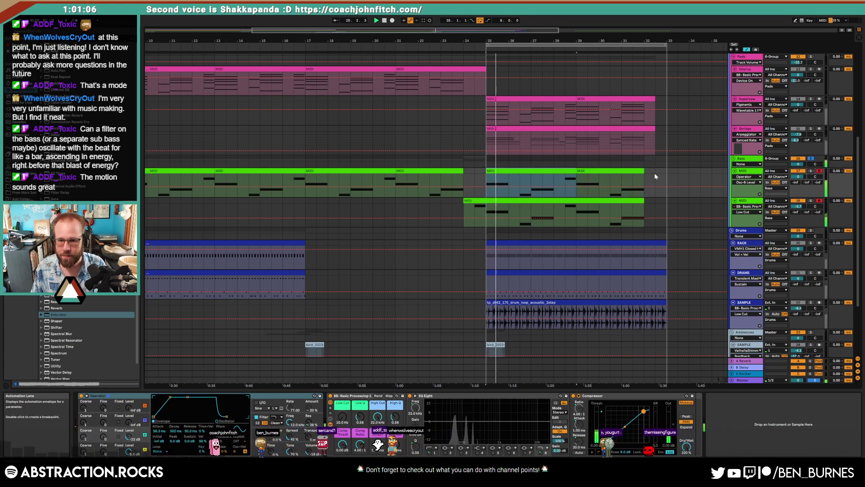
{"action": "left_click", "coordinate": [750, 204]}
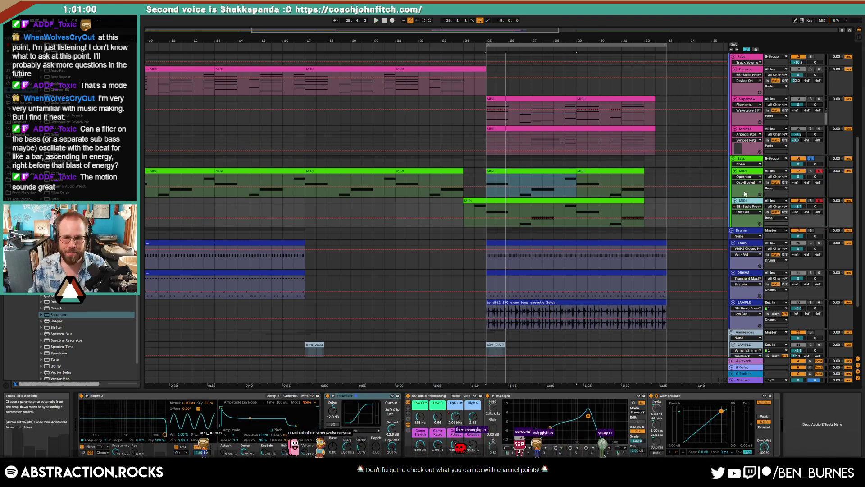
Step: Trim the second Bass track's clip to start halfway through bar 24, and play from bar 21 with the Bass group unsoloed
{"action": "left_click", "coordinate": [468, 201]}
{"action": "left_click", "coordinate": [474, 209]}
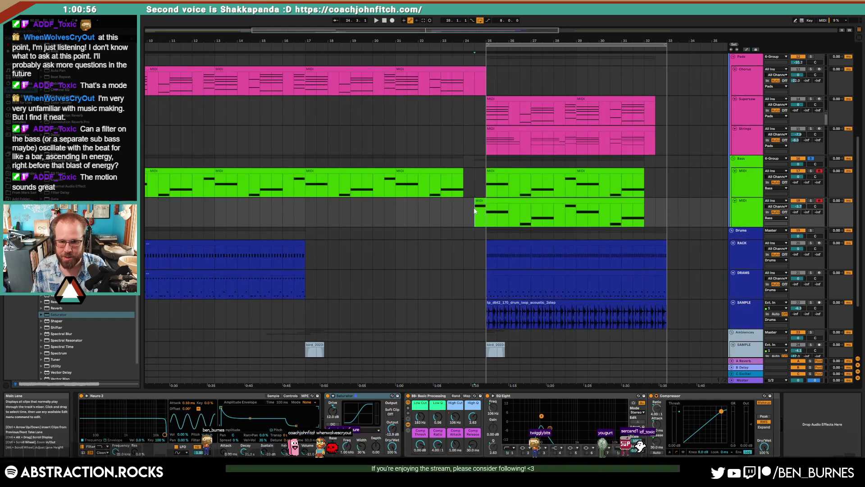
{"action": "left_click", "coordinate": [499, 171]}
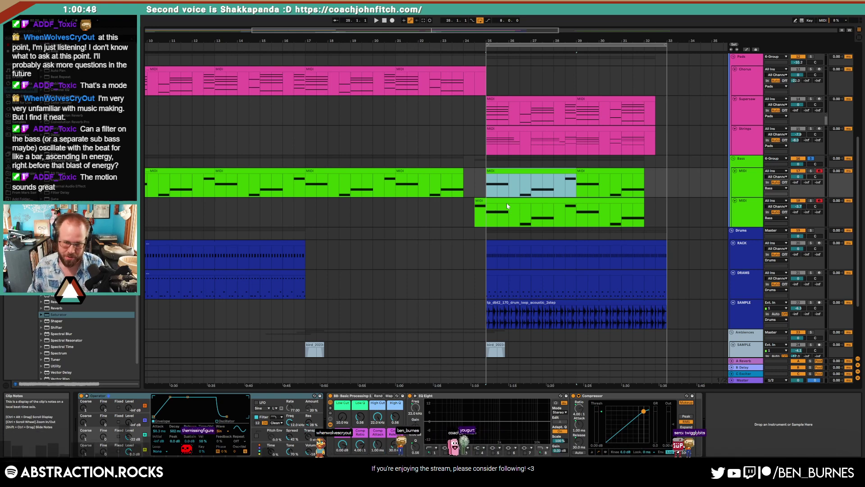
{"action": "left_click", "coordinate": [397, 188]}
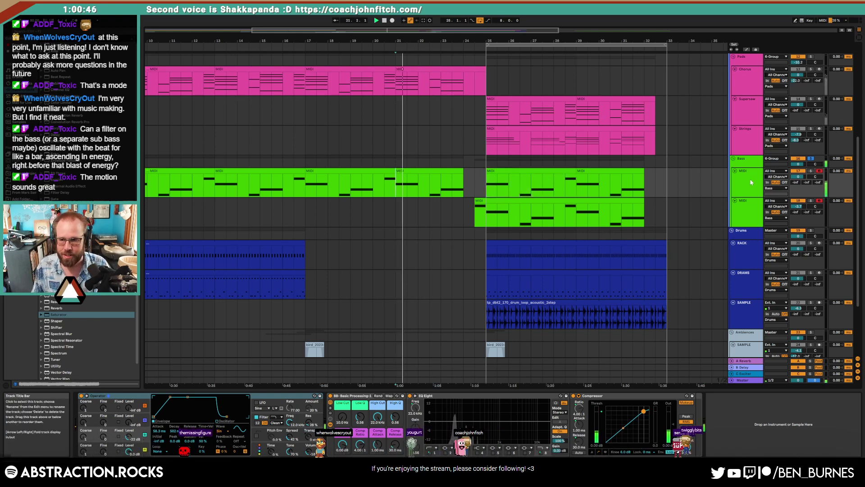
{"action": "left_click", "coordinate": [810, 159]}
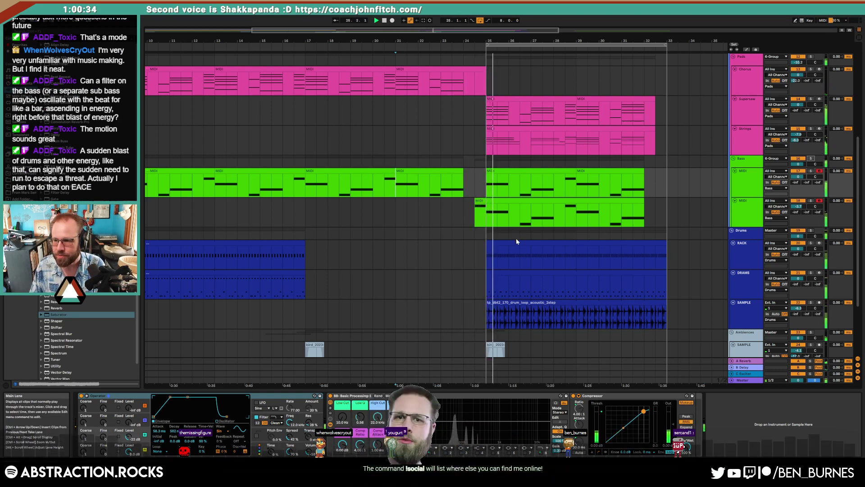
Step: Lengthen the attack of the Operator envelope on the second Leads track
{"action": "scroll", "coordinate": [582, 254], "scroll_direction": "up", "scroll_amount": 5}
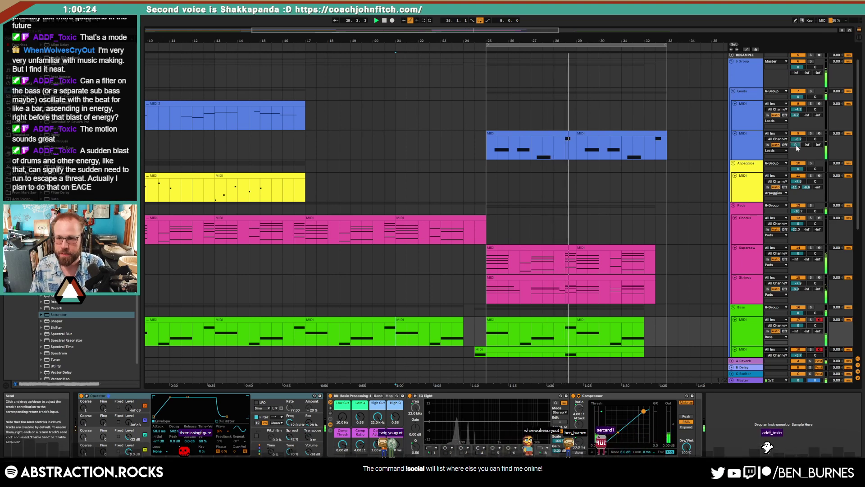
{"action": "left_click", "coordinate": [738, 144]}
{"action": "left_click_drag", "start_coordinate": [153, 397], "coordinate": [174, 398]}
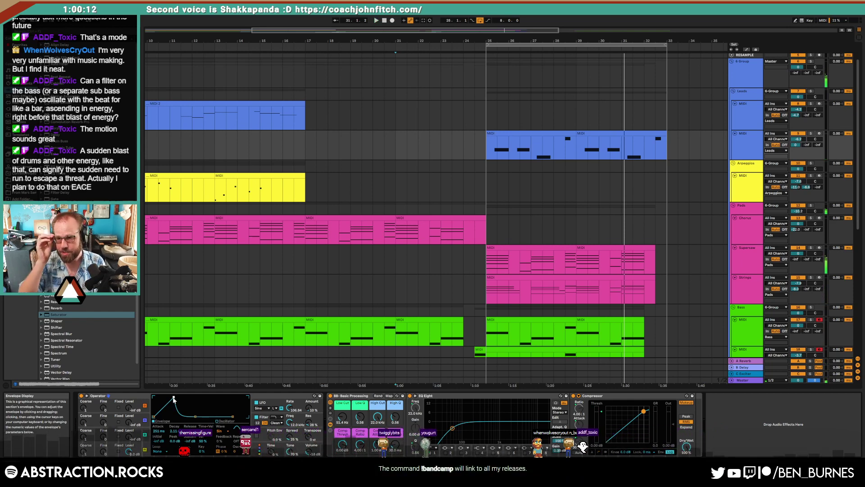
Step: Lower the F4 note in the second Leads track's last clip by two semitones to D#4
{"action": "double_click", "coordinate": [602, 136]}
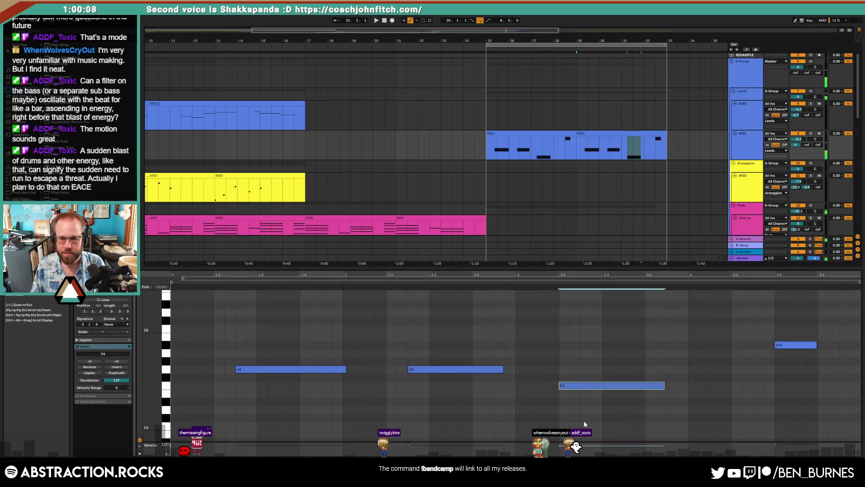
{"action": "key", "text": "Down"}
{"action": "key", "text": "Down"}
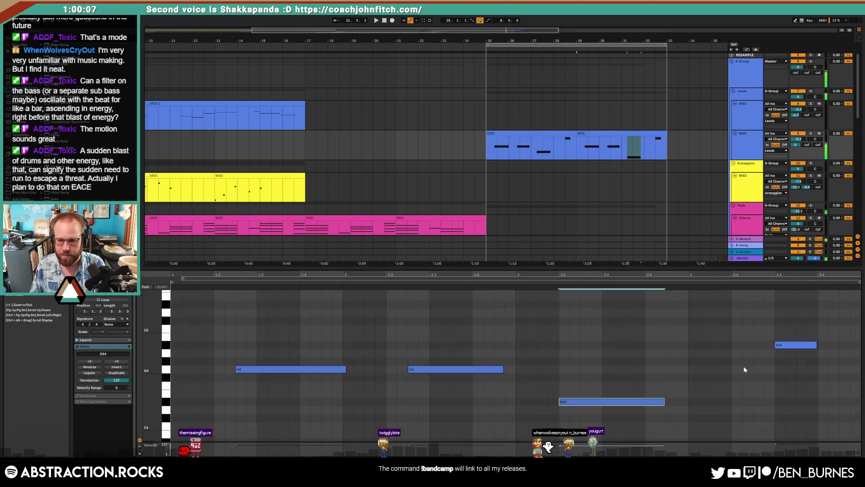
{"action": "left_click", "coordinate": [781, 328]}
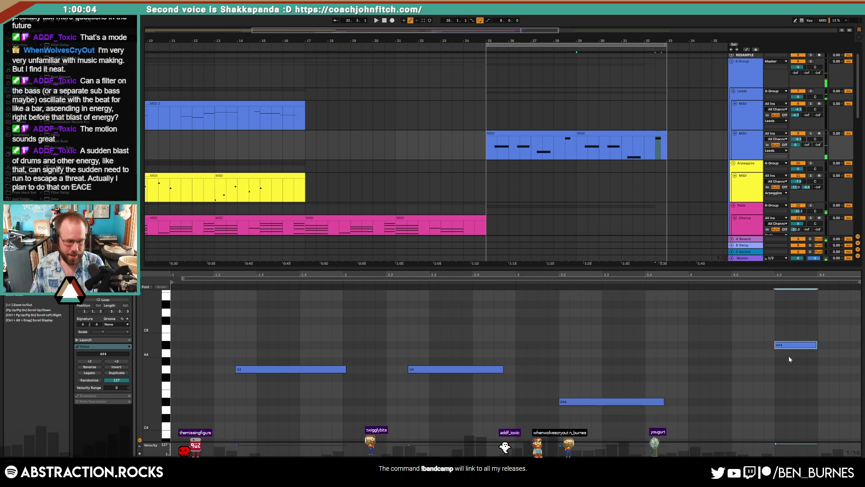
Step: Consolidate the two clips between bars 25 and 33 on the second Leads track into one clip
{"action": "key", "text": "shift+Tab"}
{"action": "left_click", "coordinate": [608, 133]}
{"action": "left_click", "coordinate": [540, 132], "text": "shift"}
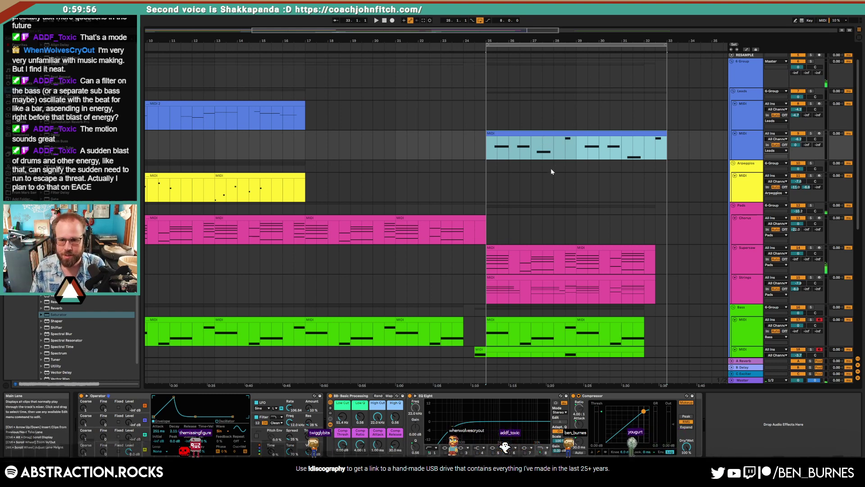
Step: Play the whole arrangement from bar 1
{"action": "scroll", "coordinate": [554, 180], "scroll_direction": "down", "scroll_amount": 6}
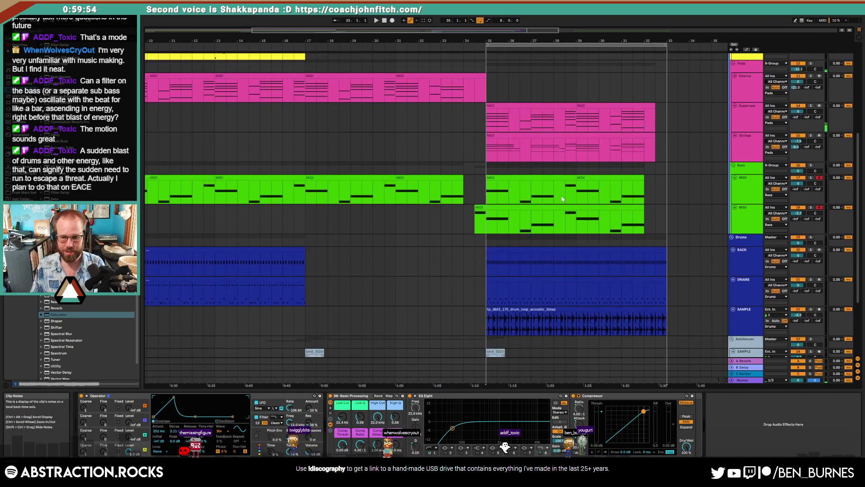
{"action": "scroll", "coordinate": [562, 199], "scroll_direction": "down", "scroll_amount": 4}
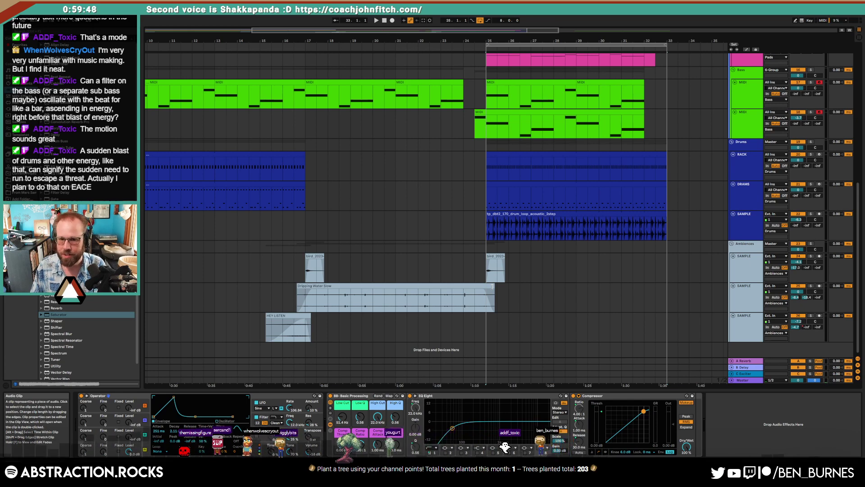
{"action": "scroll", "coordinate": [492, 287], "scroll_direction": "down", "scroll_amount": 3}
{"action": "scroll", "coordinate": [314, 227], "scroll_direction": "up", "scroll_amount": 3}
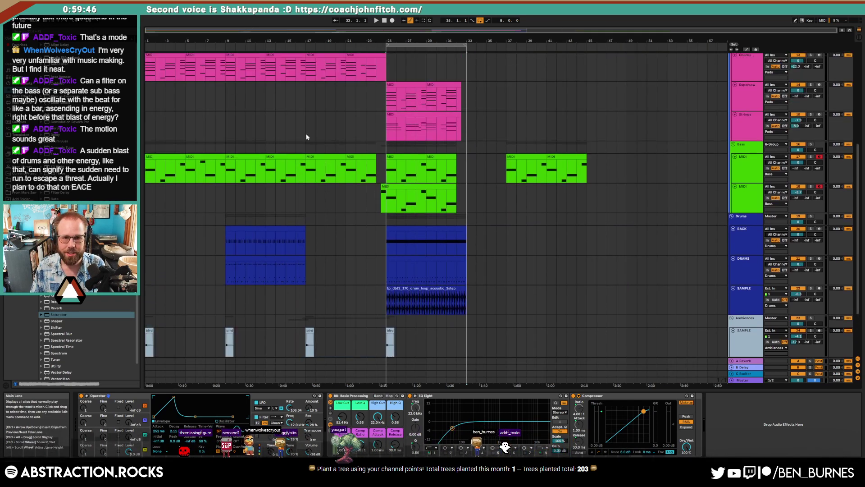
{"action": "left_click_drag", "start_coordinate": [306, 100], "coordinate": [75, 341]}
{"action": "left_click", "coordinate": [256, 131]}
{"action": "scroll", "coordinate": [282, 228], "scroll_direction": "up", "scroll_amount": 3}
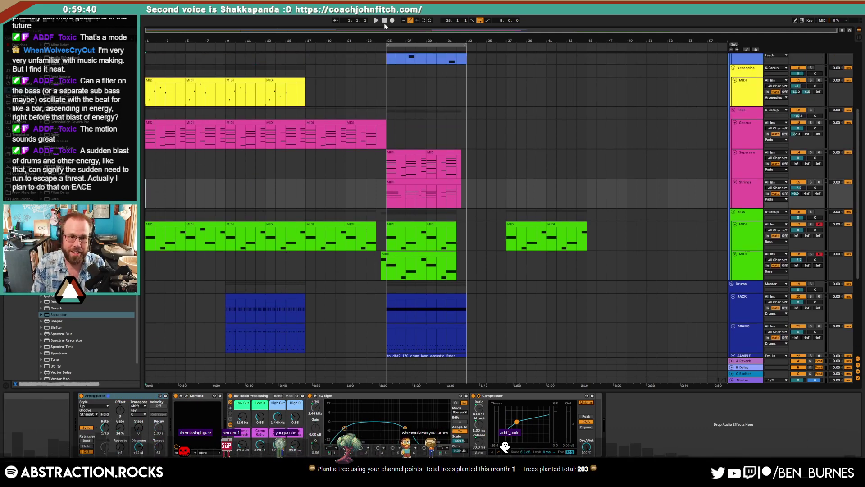
{"action": "key", "text": "space"}
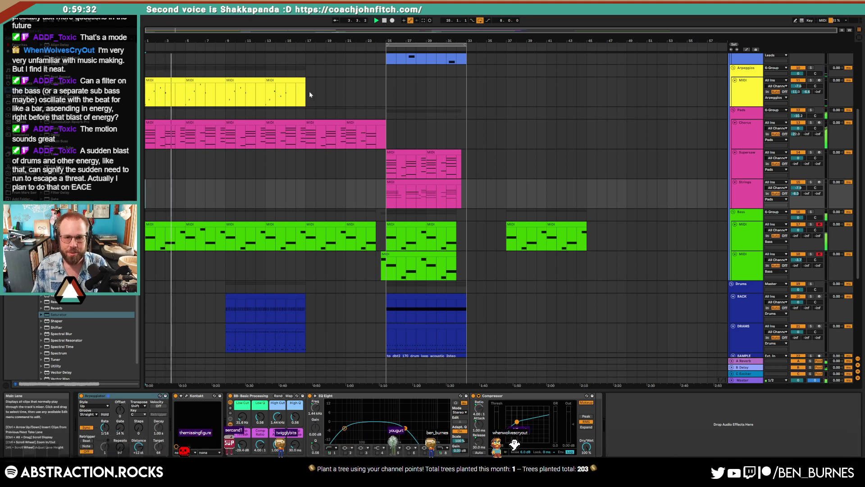
Step: Examine the empty stretches from bar 17 to 25 and the section from bar 25 to 33 across the tracks during playback
{"action": "mouse_move", "coordinate": [310, 95]}
{"action": "left_mouse_down"}
{"action": "mouse_move", "coordinate": [377, 174]}
{"action": "mouse_move", "coordinate": [386, 217]}
{"action": "left_mouse_up"}
{"action": "left_click", "coordinate": [384, 97]}
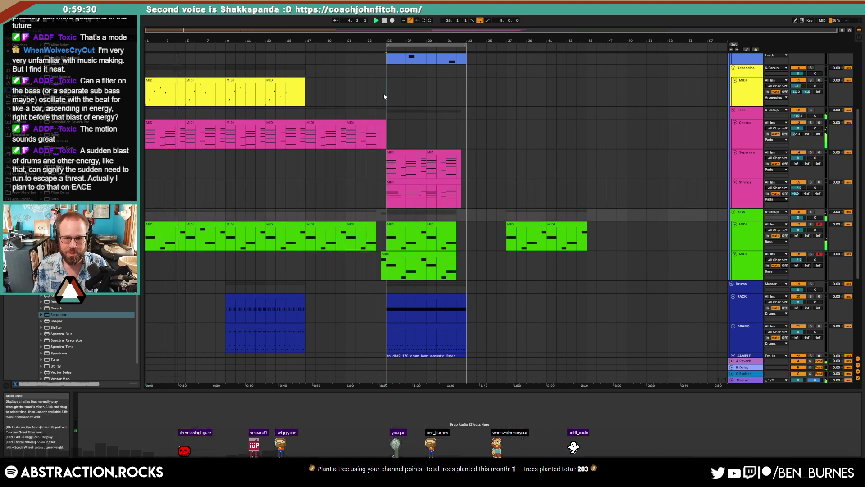
{"action": "left_click_drag", "start_coordinate": [384, 97], "coordinate": [471, 105]}
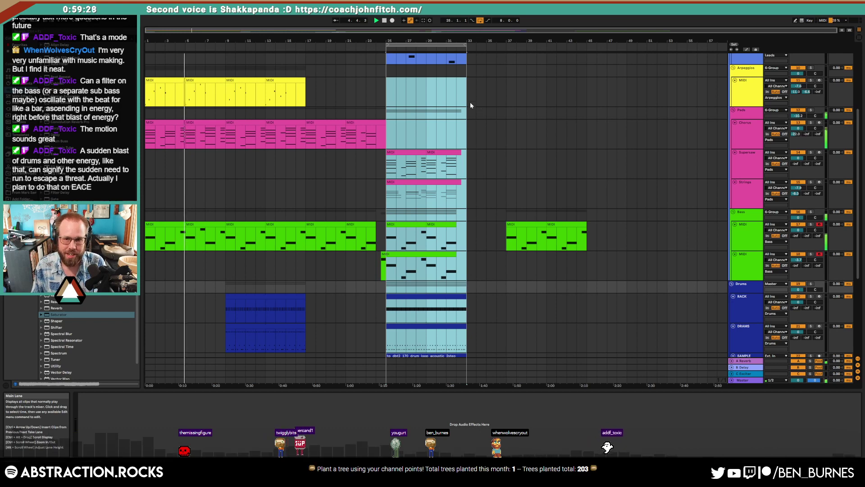
{"action": "left_click", "coordinate": [470, 106]}
{"action": "scroll", "coordinate": [356, 193], "scroll_direction": "up", "scroll_amount": 3}
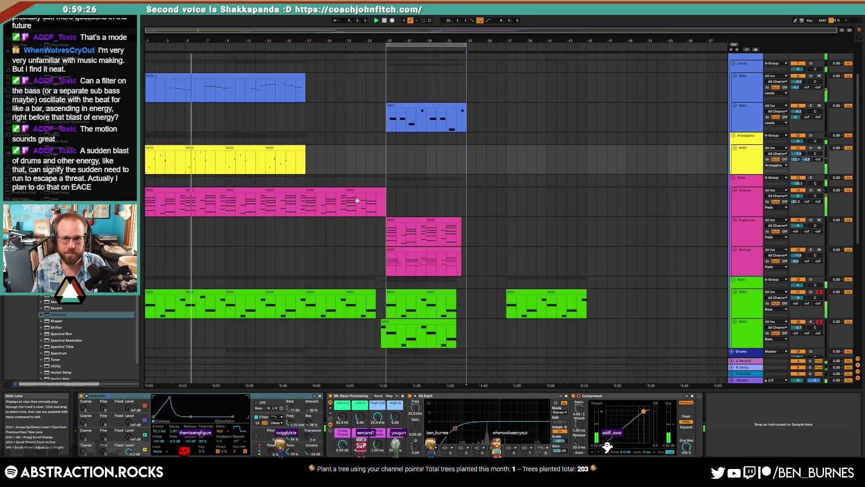
{"action": "scroll", "coordinate": [356, 203], "scroll_direction": "up", "scroll_amount": 2}
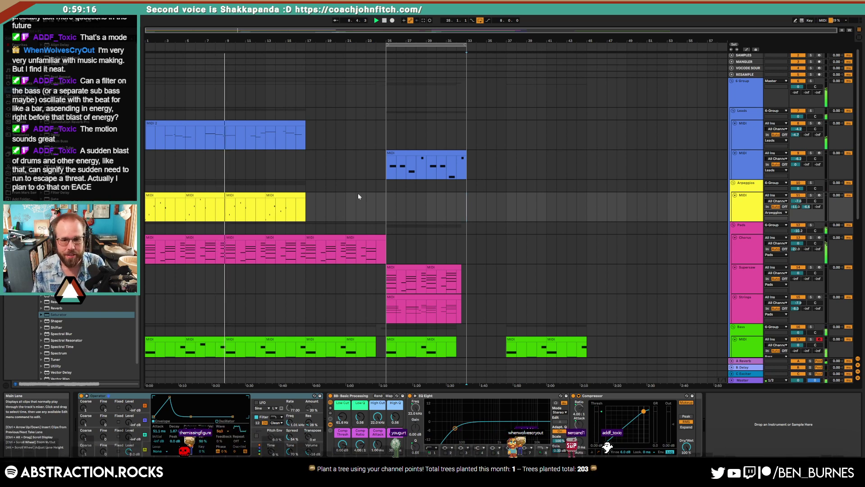
{"action": "scroll", "coordinate": [387, 205], "scroll_direction": "down", "scroll_amount": 1}
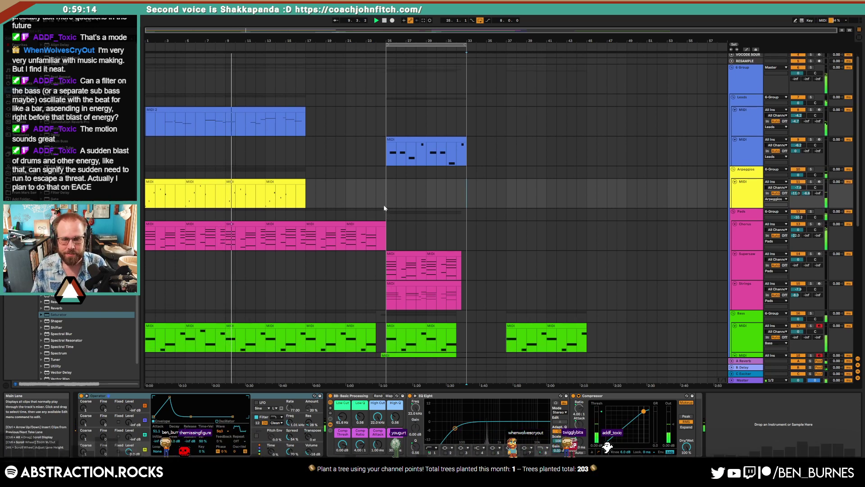
{"action": "scroll", "coordinate": [383, 207], "scroll_direction": "down", "scroll_amount": 4}
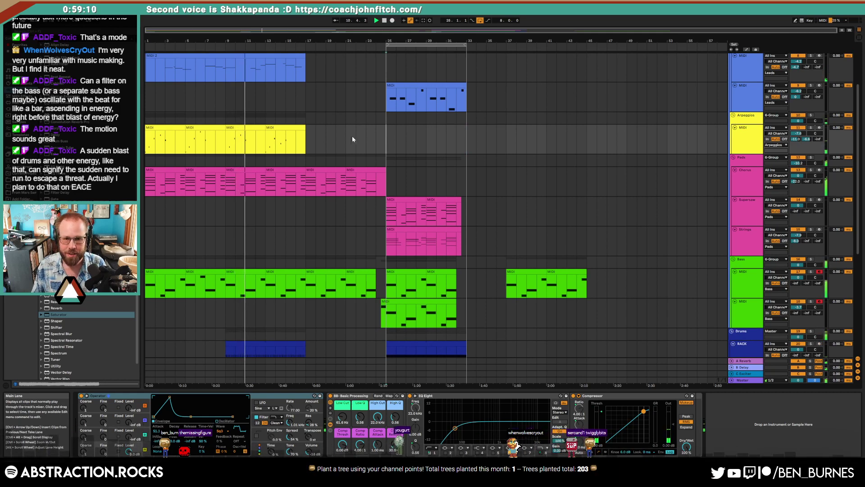
{"action": "left_click_drag", "start_coordinate": [352, 136], "coordinate": [380, 135]}
{"action": "mouse_move", "coordinate": [346, 212]}
{"action": "left_mouse_down"}
{"action": "mouse_move", "coordinate": [378, 263]}
{"action": "mouse_move", "coordinate": [386, 263]}
{"action": "left_mouse_up"}
{"action": "left_click", "coordinate": [388, 213]}
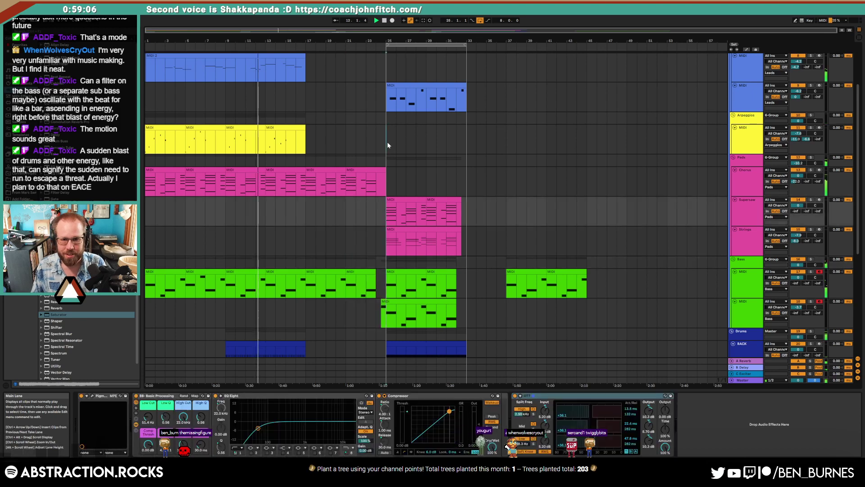
{"action": "left_click", "coordinate": [387, 145]}
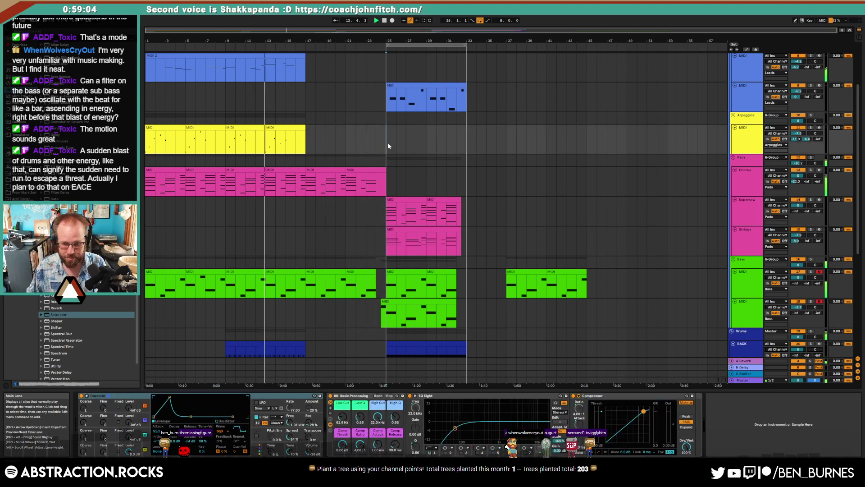
{"action": "scroll", "coordinate": [428, 181], "scroll_direction": "up", "scroll_amount": 2}
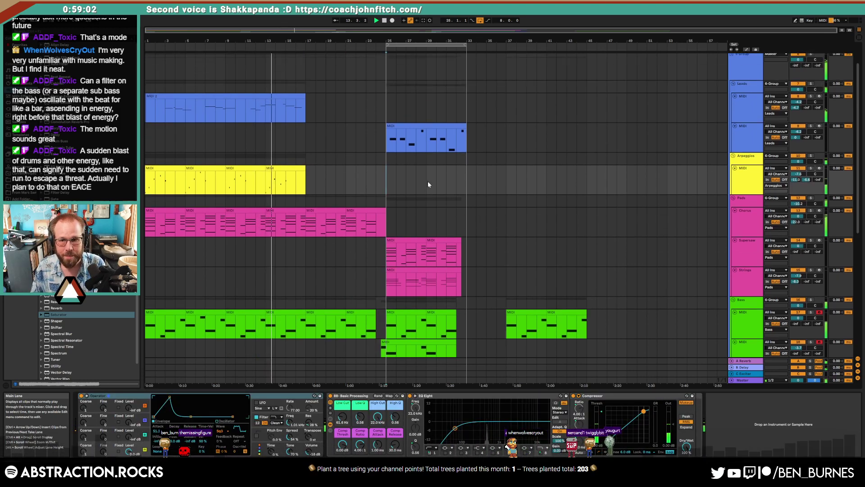
{"action": "scroll", "coordinate": [429, 181], "scroll_direction": "up", "scroll_amount": 2}
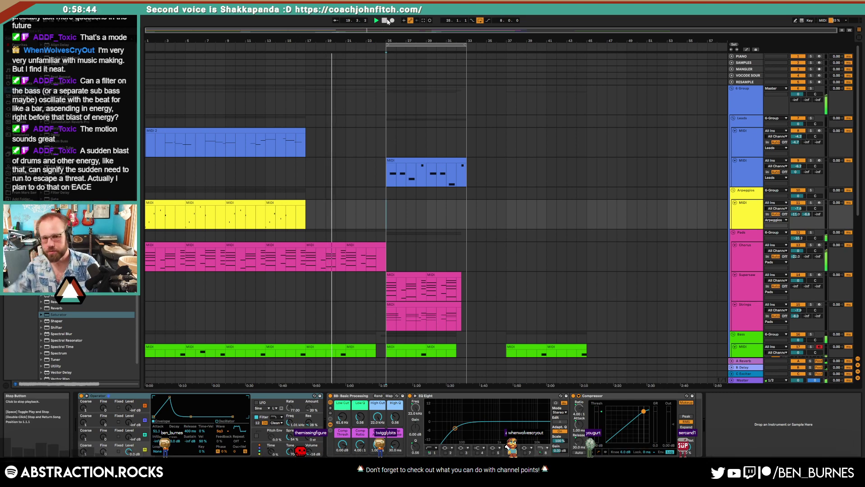
Step: Arm the Chorus pad track, consolidate its clips from bar 17 to 25, and open the result for note editing
{"action": "left_click", "coordinate": [820, 245]}
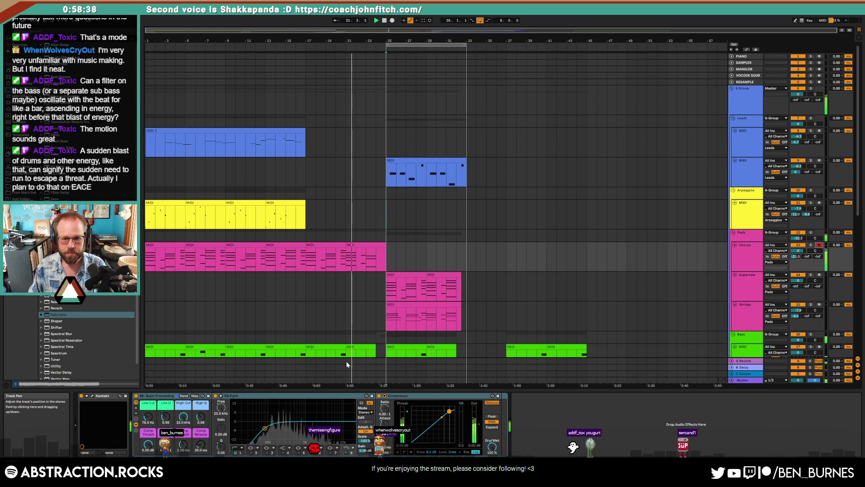
{"action": "left_click_drag", "start_coordinate": [342, 257], "coordinate": [357, 255]}
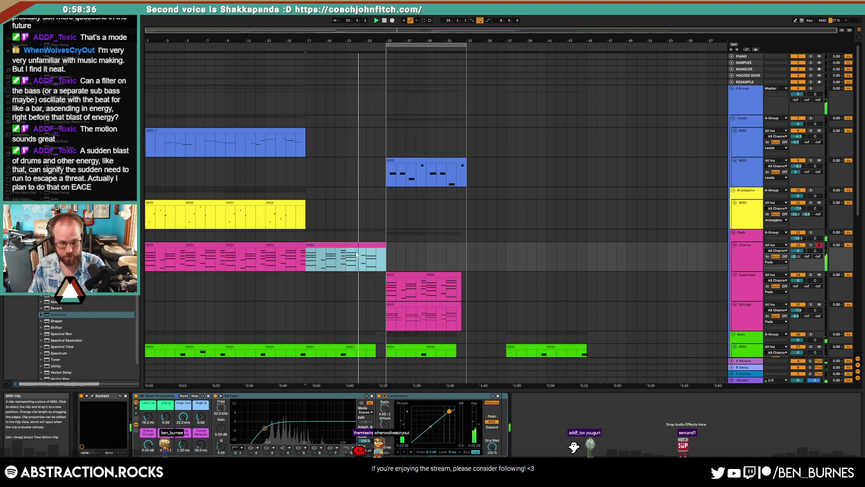
{"action": "double_click", "coordinate": [357, 255]}
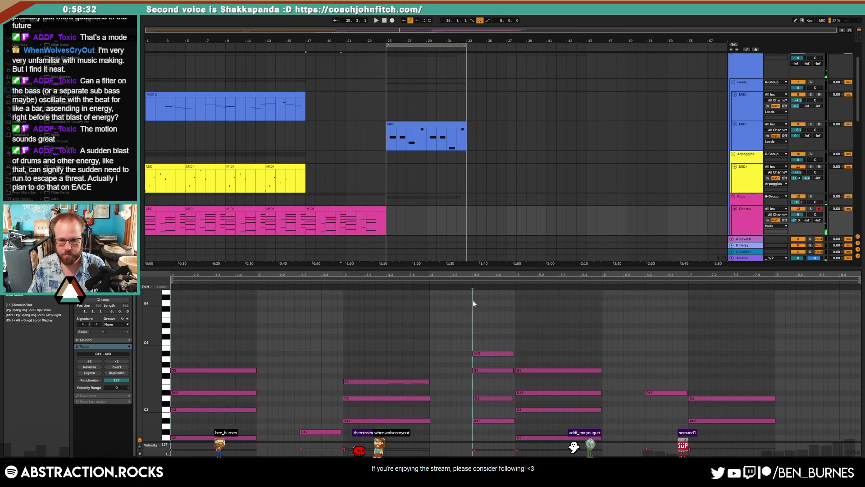
Step: Draw high notes in the Chorus clip: G4 from 4.3 to bar 6, A#4 from 6.3 to bar 8, and F4 through bar 7
{"action": "left_click_drag", "start_coordinate": [474, 303], "coordinate": [616, 303]}
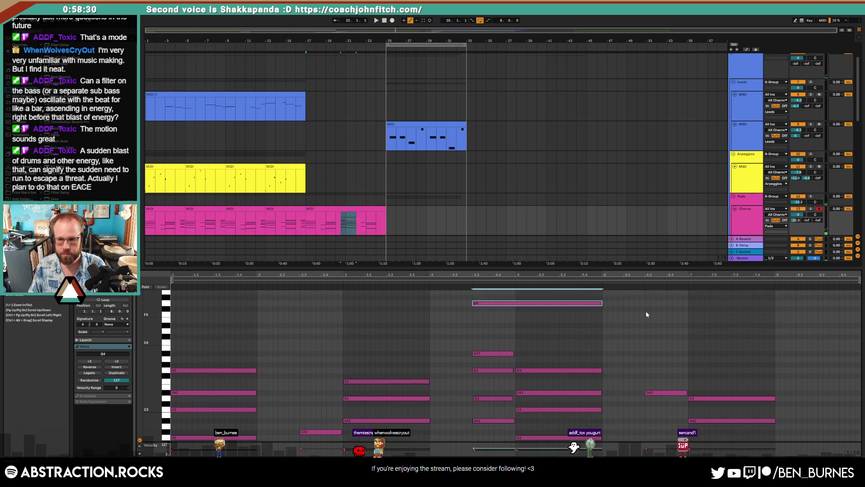
{"action": "scroll", "coordinate": [646, 313], "scroll_direction": "up", "scroll_amount": 2}
{"action": "left_click_drag", "start_coordinate": [648, 307], "coordinate": [776, 307]}
{"action": "left_click", "coordinate": [467, 283]}
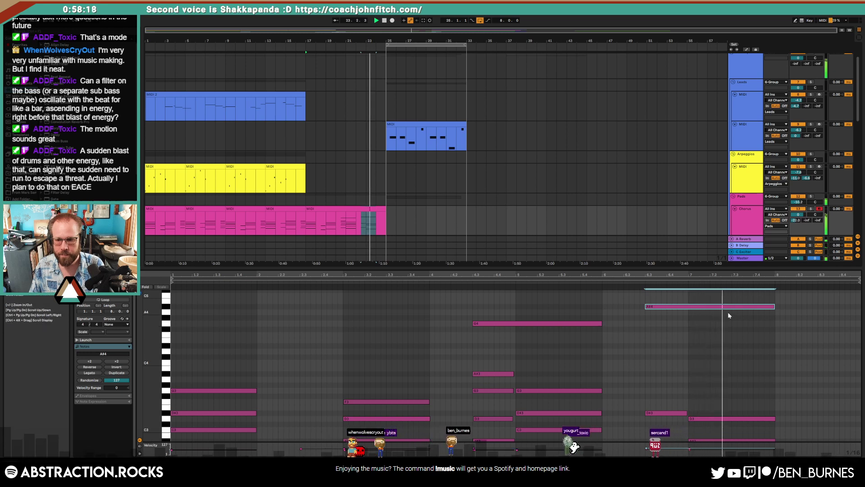
{"action": "left_click_drag", "start_coordinate": [693, 323], "coordinate": [809, 338]}
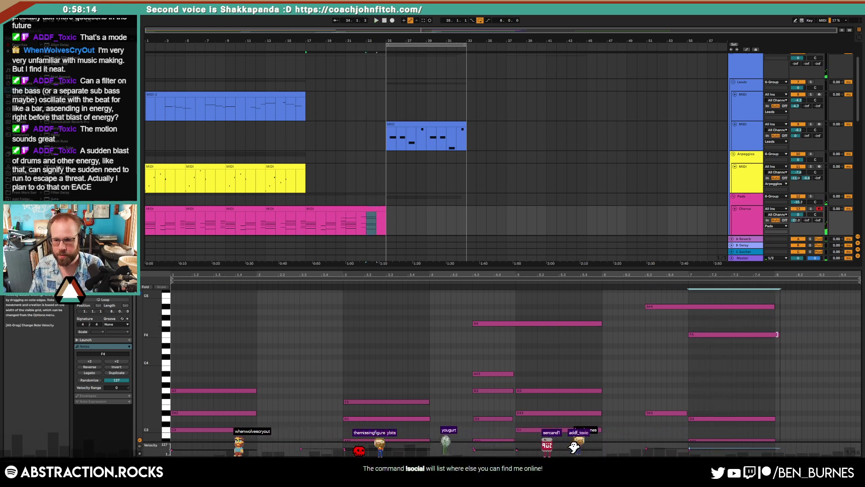
Step: Shorten the Chorus clip's high A#4 note to end at bar 7 and extend the F4 note to 8.3
{"action": "left_click_drag", "start_coordinate": [753, 308], "coordinate": [689, 307]}
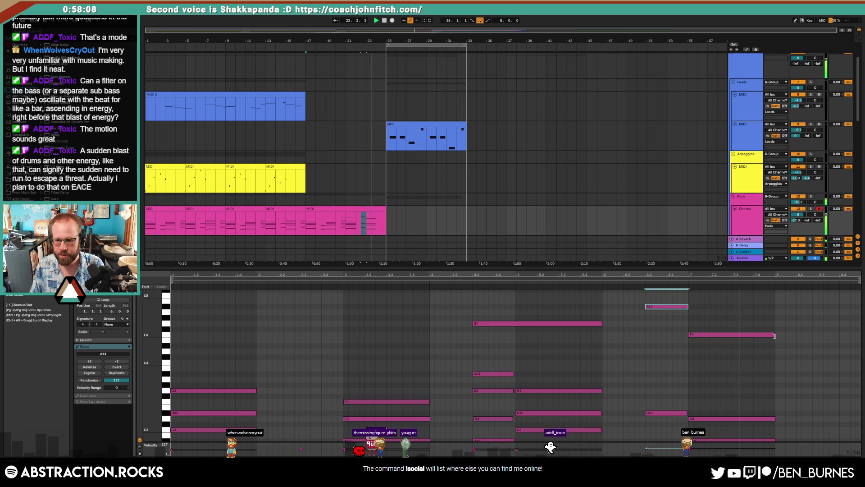
{"action": "left_click_drag", "start_coordinate": [774, 336], "coordinate": [816, 337]}
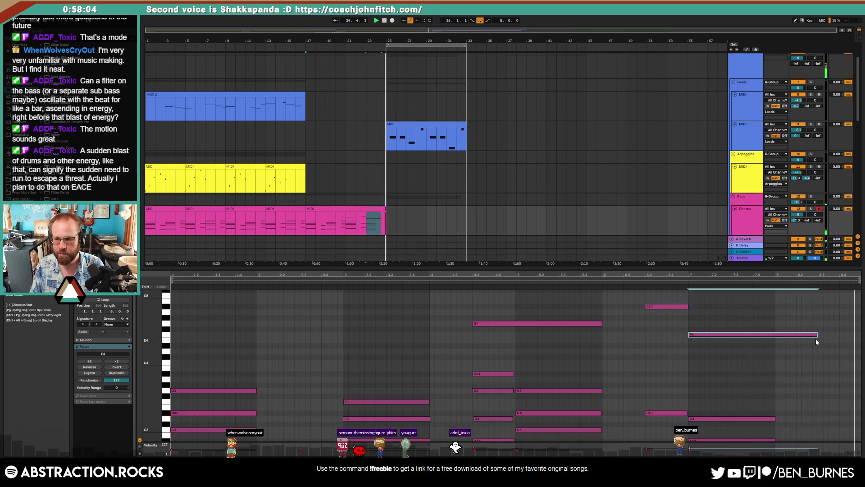
{"action": "key", "text": "space"}
{"action": "key", "text": "shift+Tab"}
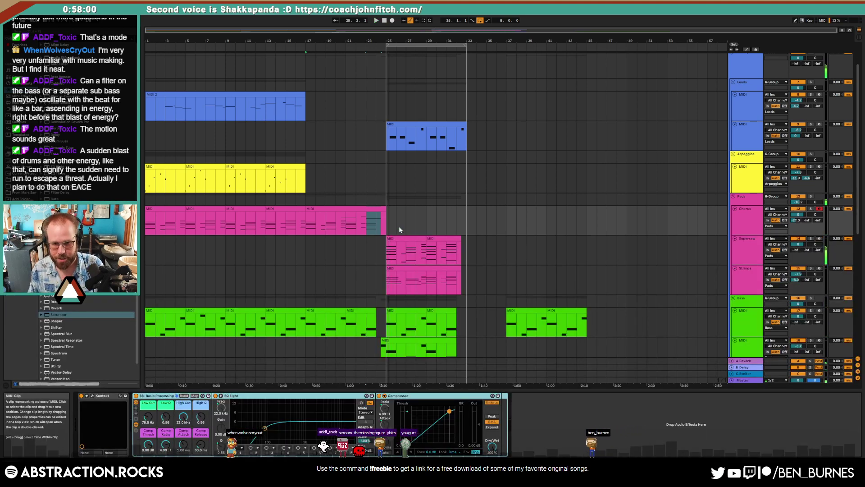
Step: Copy the lead clip spanning bars 25 to 33 onto the Arpeggios MIDI track at the same position and open the copy's notes
{"action": "left_click", "coordinate": [356, 221]}
{"action": "left_click", "coordinate": [311, 228]}
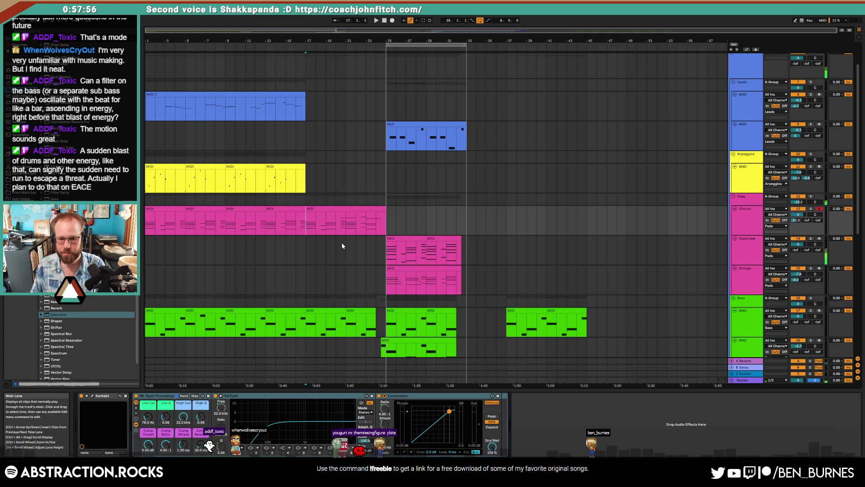
{"action": "scroll", "coordinate": [365, 270], "scroll_direction": "down", "scroll_amount": 2}
{"action": "scroll", "coordinate": [364, 284], "scroll_direction": "up", "scroll_amount": 3}
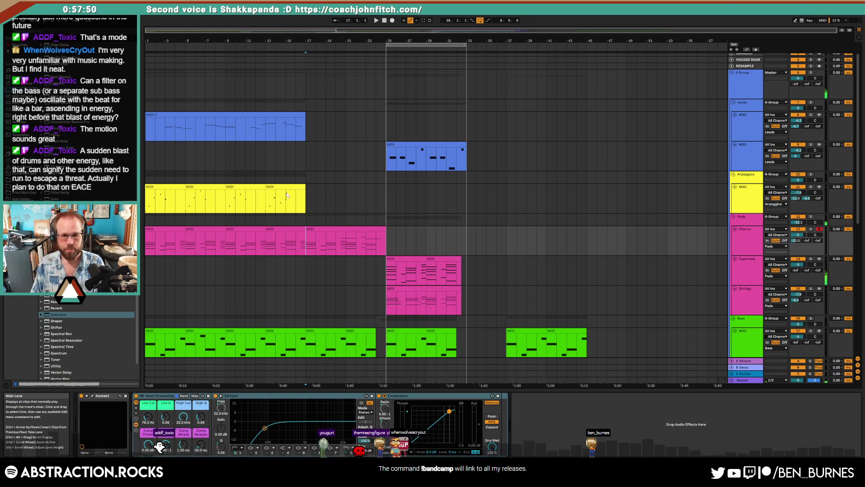
{"action": "left_click", "coordinate": [391, 189]}
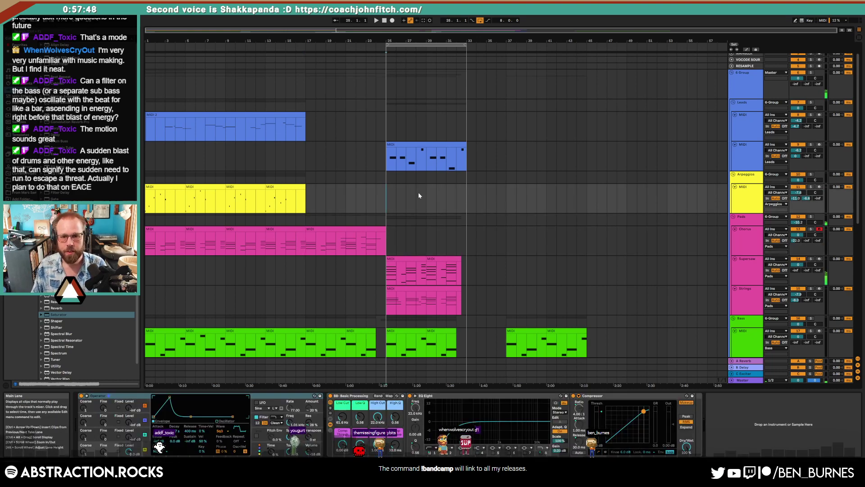
{"action": "left_click_drag", "start_coordinate": [398, 144], "coordinate": [399, 186]}
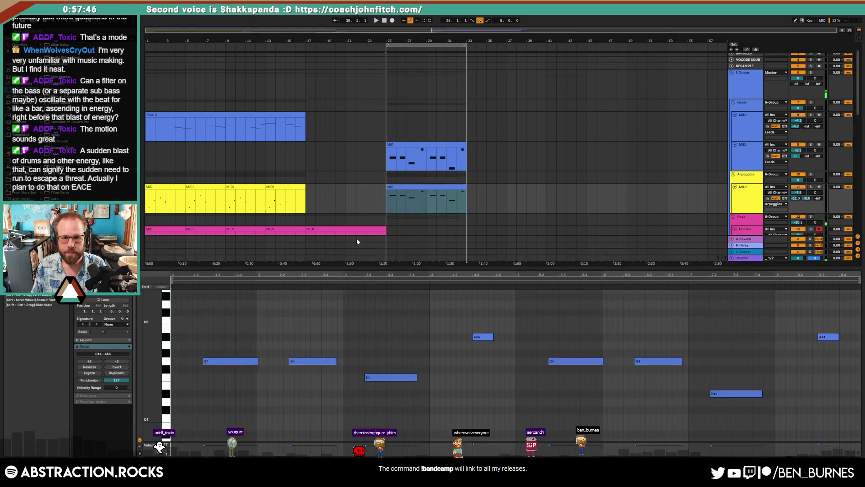
Step: Shorten all notes in the copied Arpeggios clip to eighth notes, keep them at D#4 to A#4, and play the result
{"action": "left_click_drag", "start_coordinate": [202, 303], "coordinate": [857, 408]}
{"action": "scroll", "coordinate": [703, 380], "scroll_direction": "up", "scroll_amount": 2}
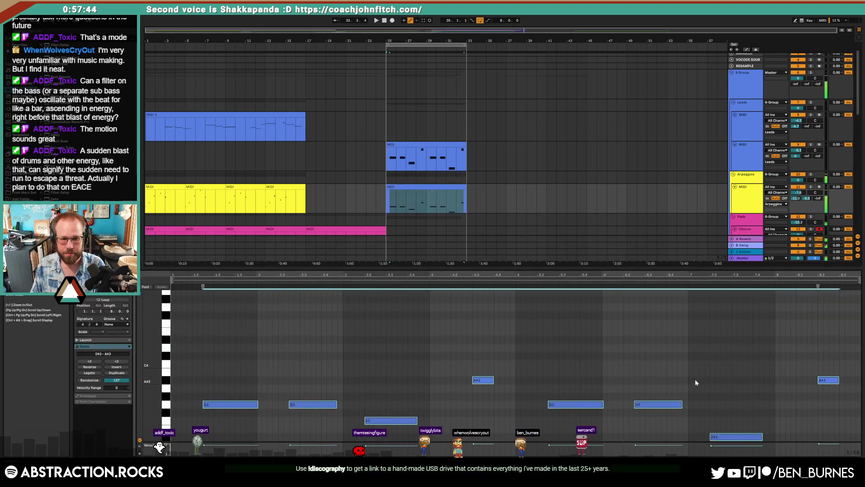
{"action": "scroll", "coordinate": [658, 381], "scroll_direction": "down", "scroll_amount": 4}
{"action": "left_click_drag", "start_coordinate": [258, 320], "coordinate": [213, 319]}
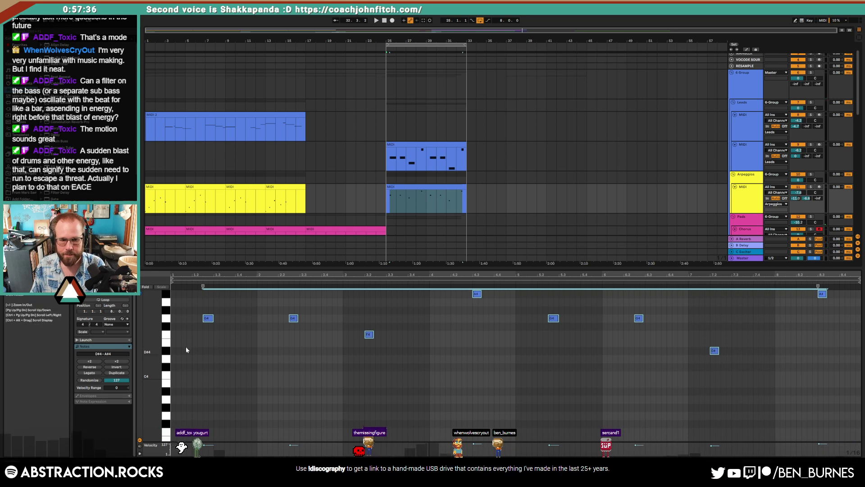
{"action": "left_click_drag", "start_coordinate": [205, 319], "coordinate": [206, 324]}
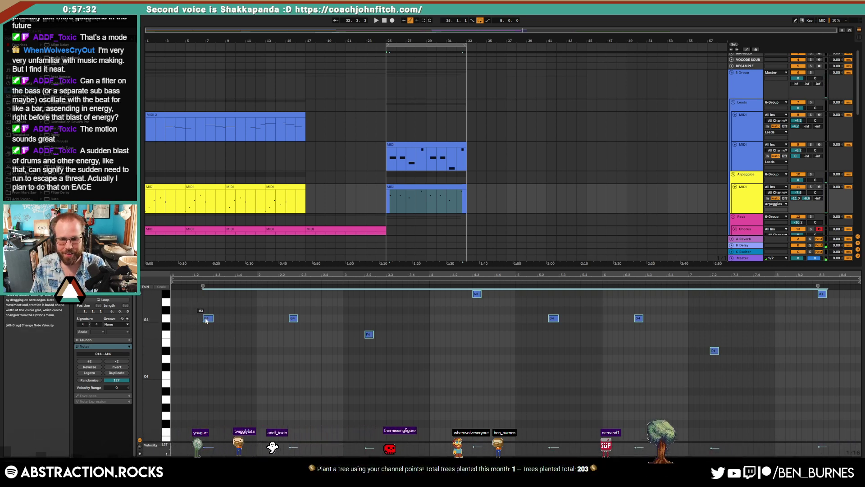
{"action": "key", "text": "space"}
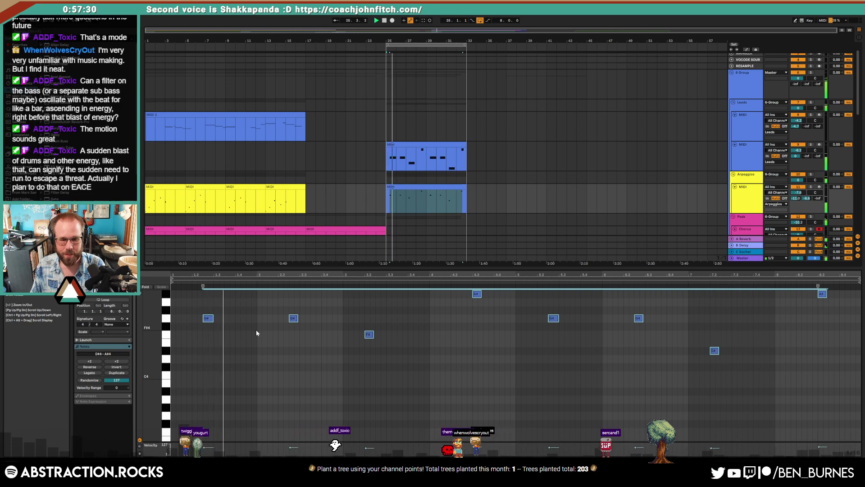
Step: Assign the Arpeggios MIDI track's color to its clips and stop playback
{"action": "key", "text": "shift+Tab"}
{"action": "right_click", "coordinate": [735, 197]}
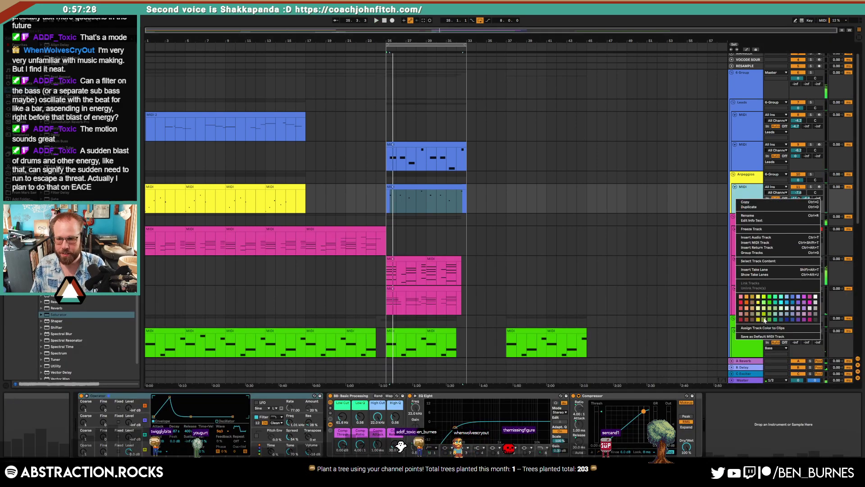
{"action": "left_click", "coordinate": [766, 327]}
{"action": "left_click", "coordinate": [422, 189]}
{"action": "key", "text": "space"}
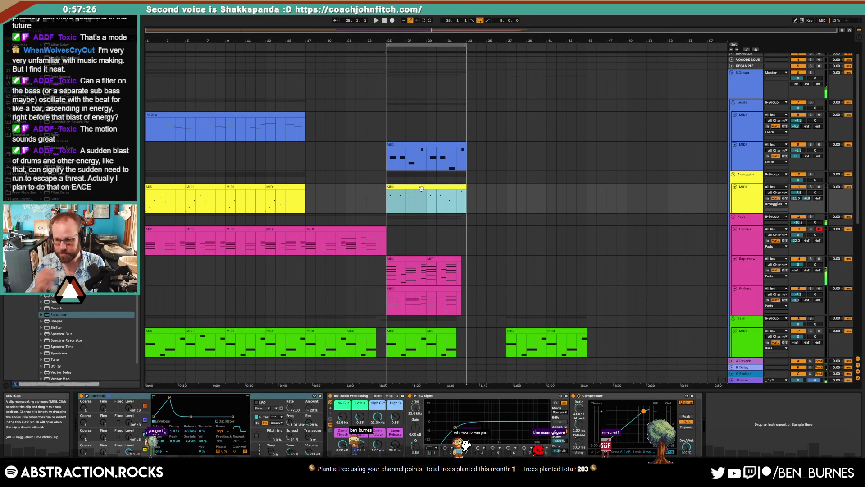
Step: Delete the leftover bass clips between bars 37 and 45
{"action": "scroll", "coordinate": [409, 203], "scroll_direction": "up", "scroll_amount": 1}
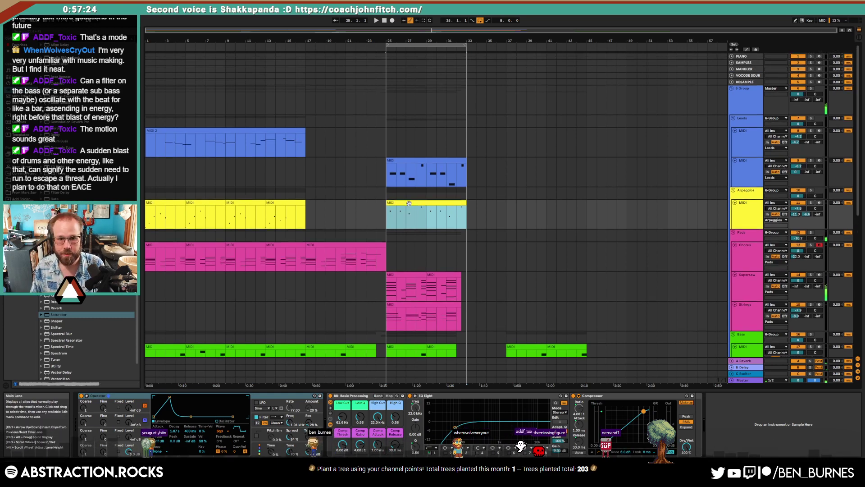
{"action": "scroll", "coordinate": [512, 247], "scroll_direction": "down", "scroll_amount": 9}
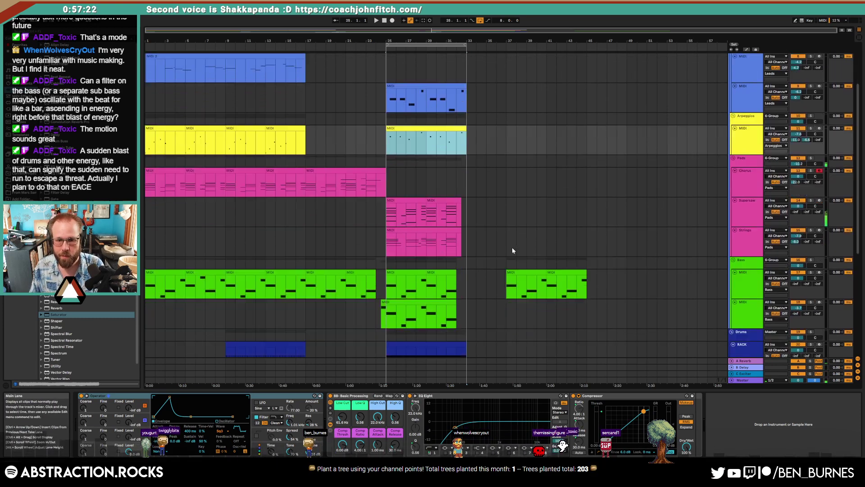
{"action": "left_click", "coordinate": [526, 198]}
{"action": "left_click", "coordinate": [559, 193], "text": "shift"}
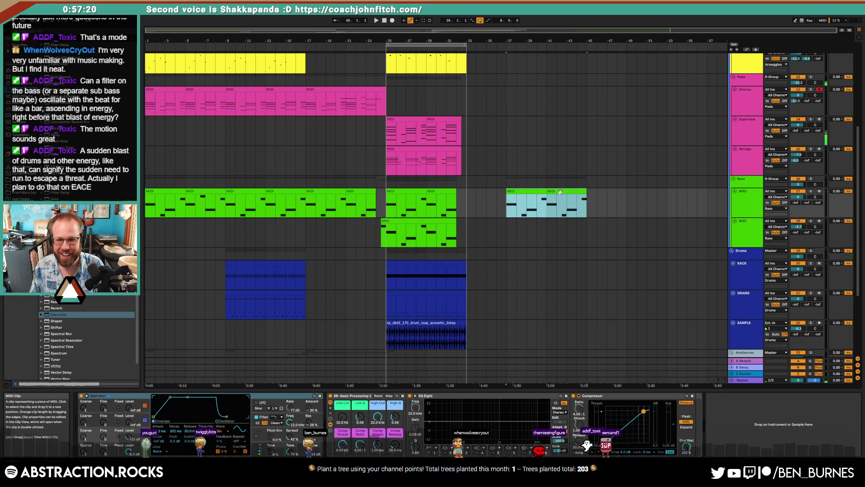
{"action": "key", "text": "Delete"}
{"action": "left_click", "coordinate": [527, 272]}
Step: Copy the short snare hit after 25.2 in the SAMPLE track's drum loop to just after the following kick, and lower the copy's gain
{"action": "scroll", "coordinate": [500, 284], "scroll_direction": "down", "scroll_amount": 1}
{"action": "scroll", "coordinate": [412, 320], "scroll_direction": "down", "scroll_amount": 5}
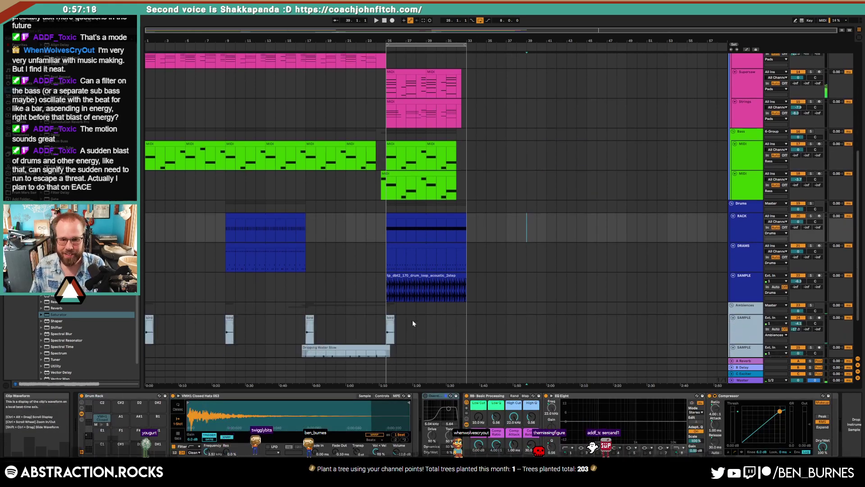
{"action": "scroll", "coordinate": [396, 241], "scroll_direction": "up", "scroll_amount": 15, "text": "ctrl"}
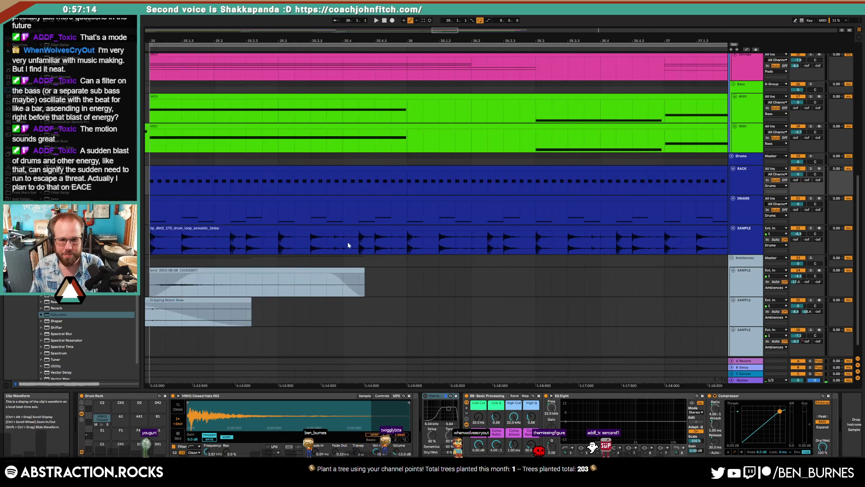
{"action": "scroll", "coordinate": [347, 243], "scroll_direction": "down", "scroll_amount": 4, "text": "ctrl"}
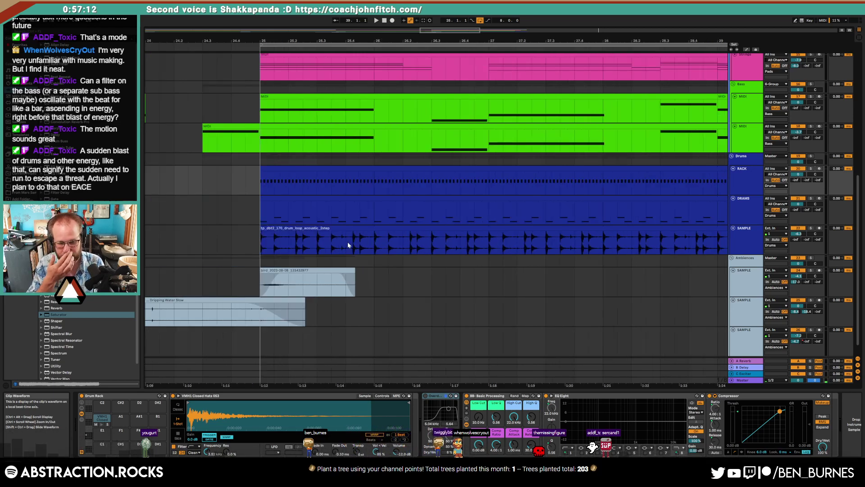
{"action": "scroll", "coordinate": [278, 242], "scroll_direction": "up", "scroll_amount": 8, "text": "ctrl"}
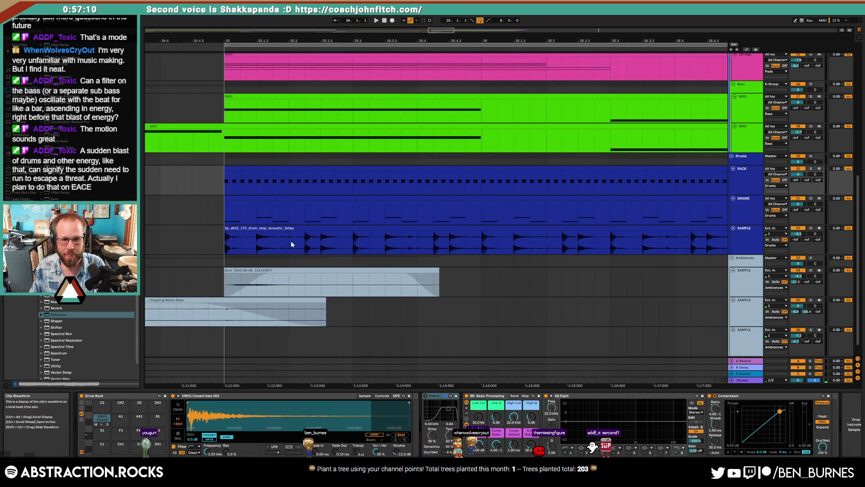
{"action": "left_click_drag", "start_coordinate": [316, 240], "coordinate": [319, 242]}
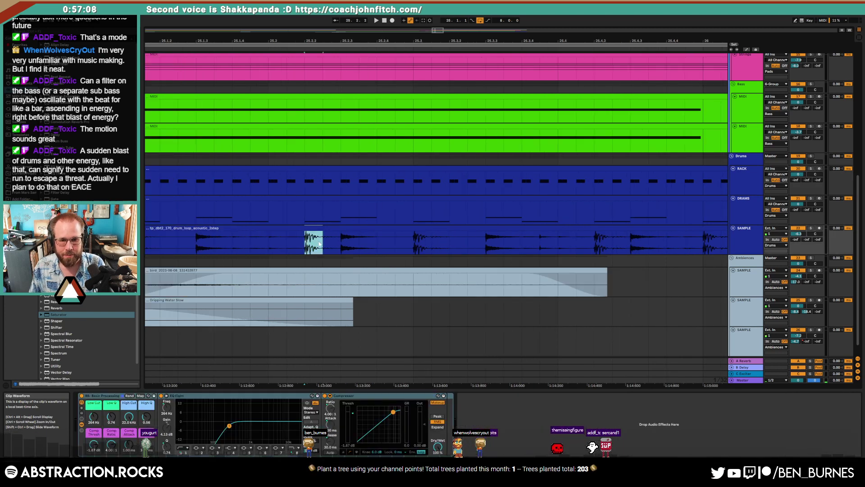
{"action": "scroll", "coordinate": [315, 240], "scroll_direction": "down", "scroll_amount": 3, "text": "ctrl"}
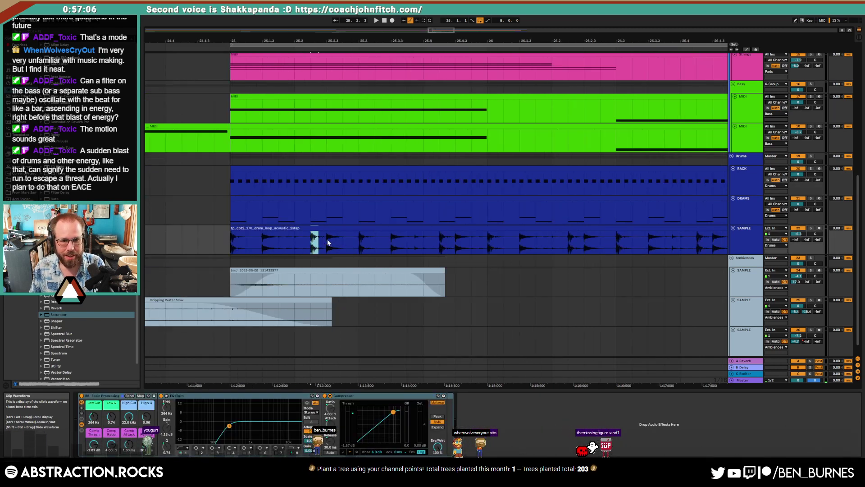
{"action": "scroll", "coordinate": [327, 242], "scroll_direction": "up", "scroll_amount": 4, "text": "ctrl"}
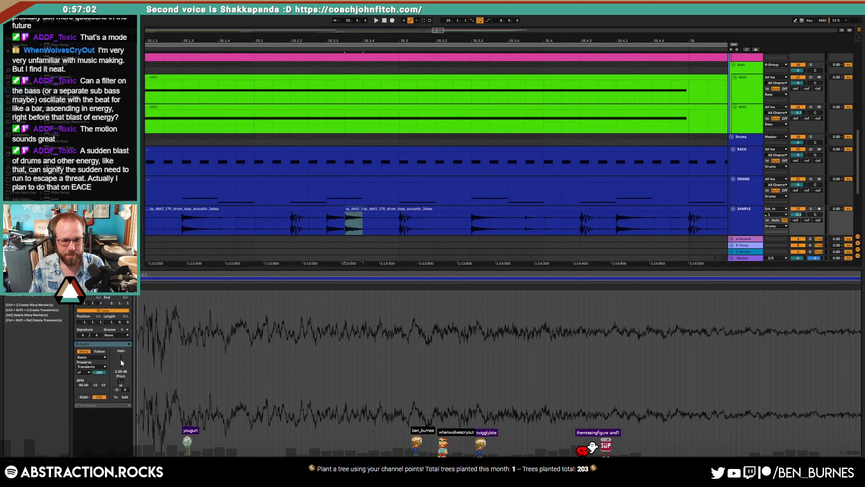
{"action": "left_click_drag", "start_coordinate": [120, 362], "coordinate": [121, 373]}
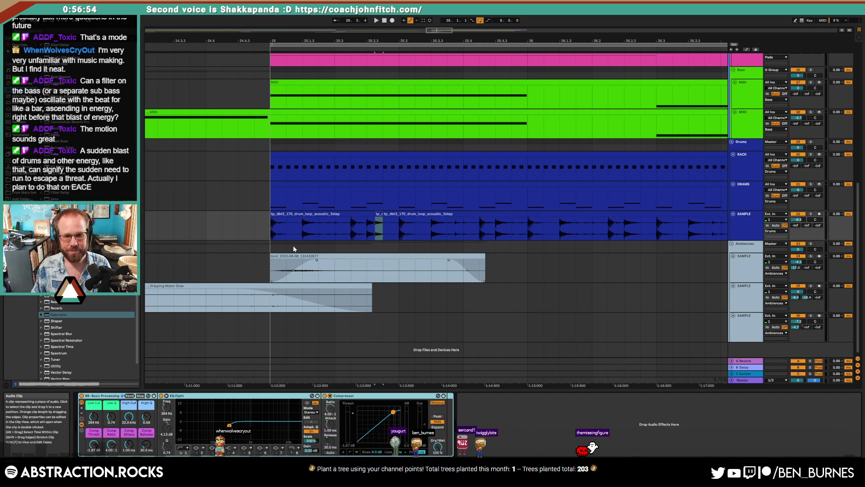
Step: Play the edited drum loop from bar 25 to check the added quieter hit
{"action": "left_click", "coordinate": [272, 231]}
{"action": "key", "text": "space"}
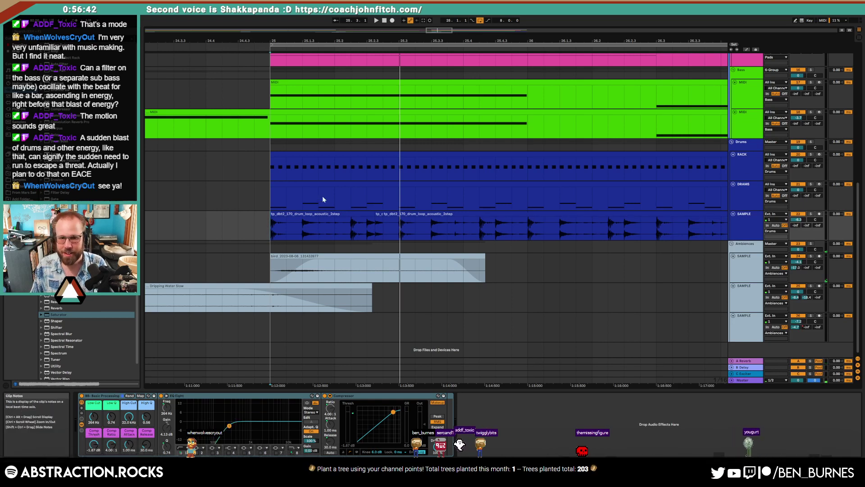
{"action": "left_click", "coordinate": [296, 222]}
{"action": "key", "text": "space"}
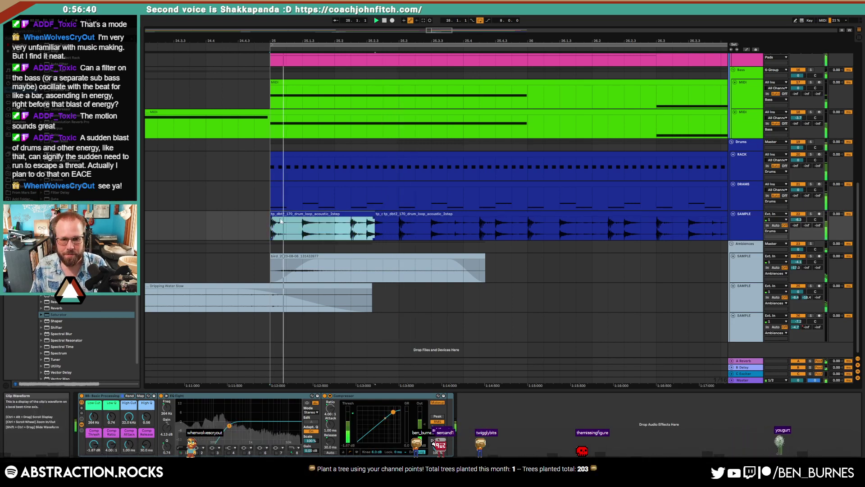
{"action": "key", "text": "space"}
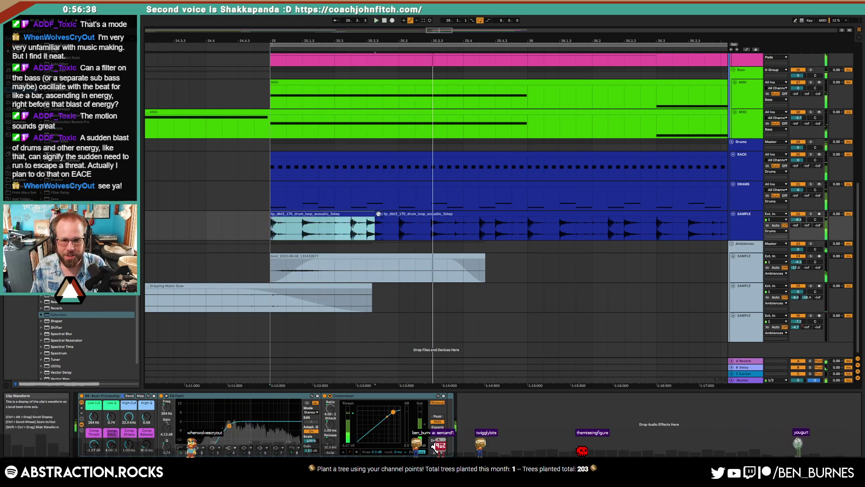
{"action": "double_click", "coordinate": [379, 214]}
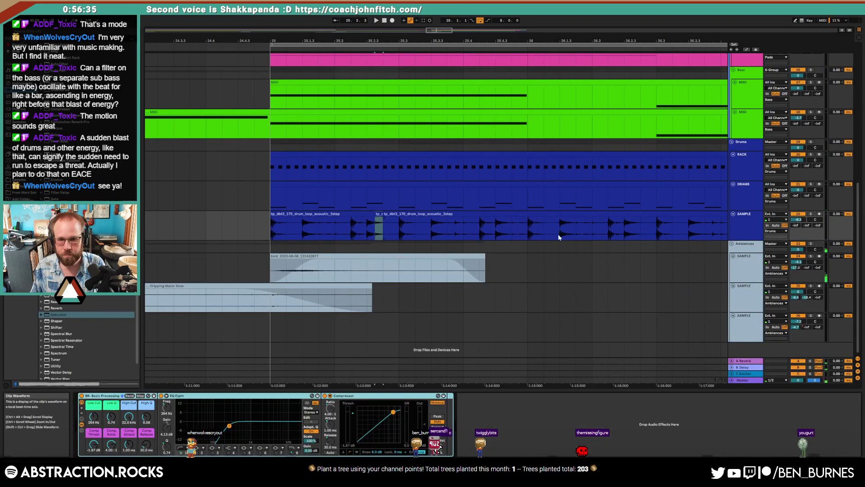
{"action": "scroll", "coordinate": [624, 160], "scroll_direction": "up", "scroll_amount": 4}
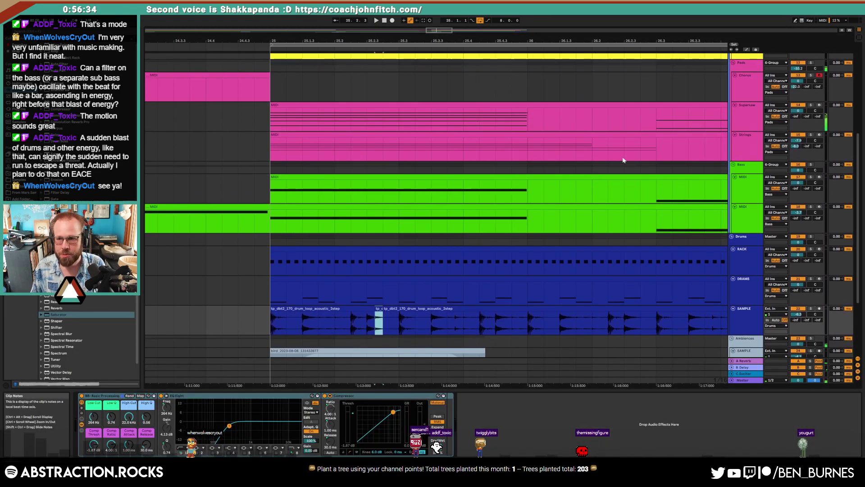
{"action": "scroll", "coordinate": [288, 337], "scroll_direction": "down", "scroll_amount": 3}
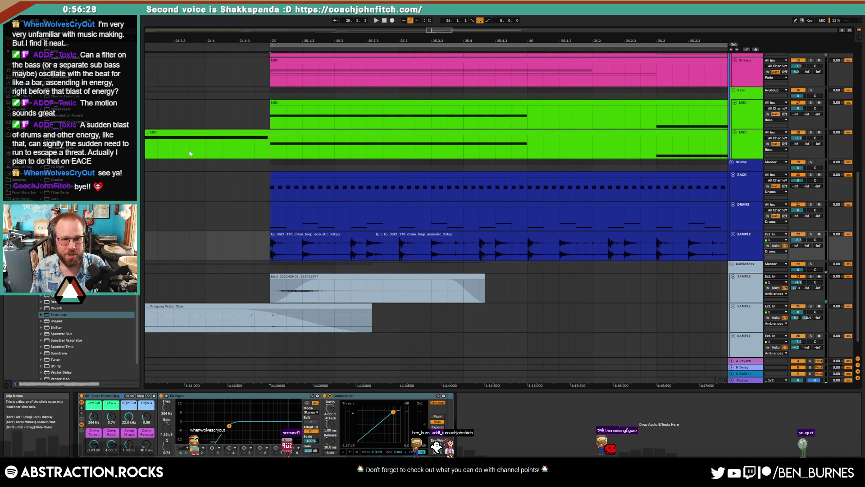
{"action": "scroll", "coordinate": [190, 154], "scroll_direction": "down", "scroll_amount": 3, "text": "ctrl"}
{"action": "left_click", "coordinate": [174, 146]}
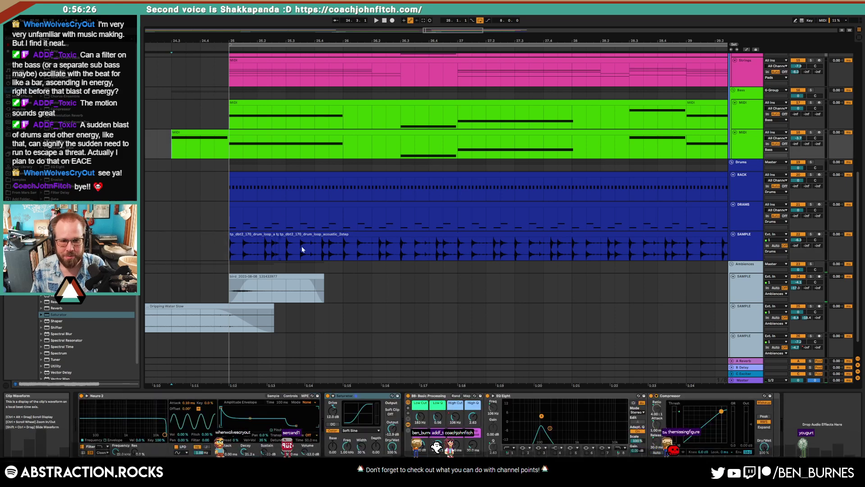
Step: Split off a short drum loop slice near 25.3.4 and trim the preceding loop clip's start to leave a brief gap after the added hit
{"action": "scroll", "coordinate": [293, 249], "scroll_direction": "up", "scroll_amount": 3, "text": "ctrl"}
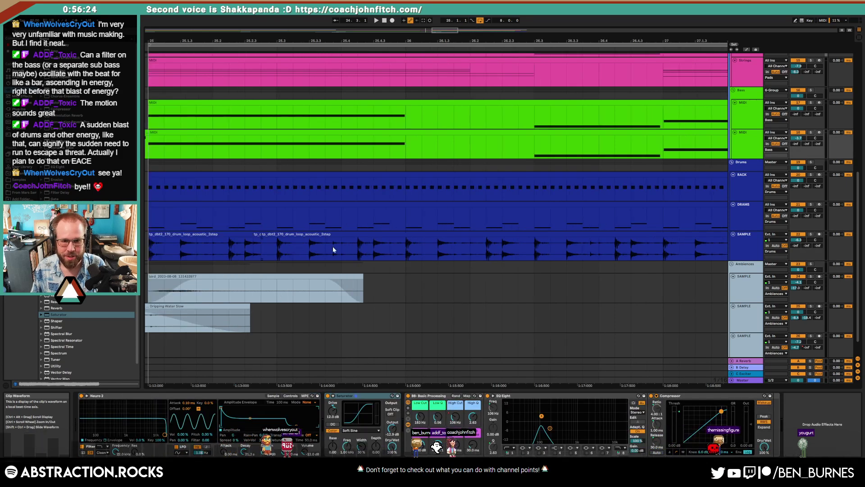
{"action": "left_click_drag", "start_coordinate": [334, 251], "coordinate": [327, 251]}
{"action": "key", "text": "ctrl+e"}
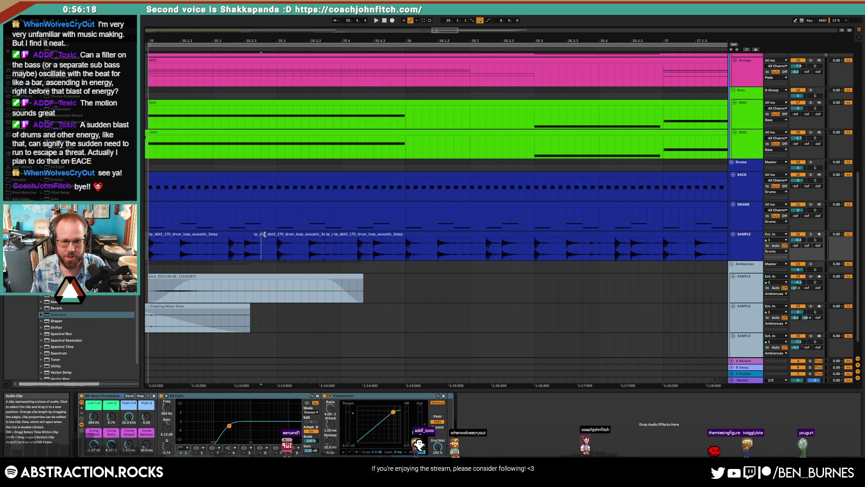
{"action": "left_click_drag", "start_coordinate": [265, 234], "coordinate": [269, 235]}
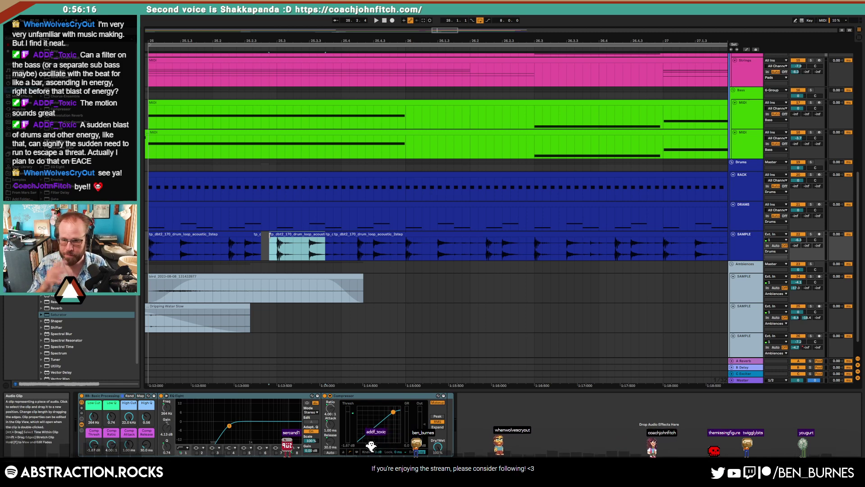
{"action": "key", "text": "space"}
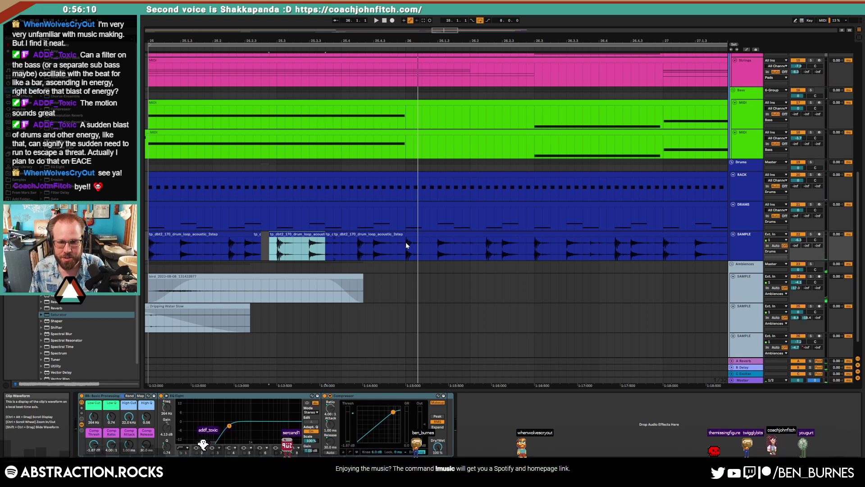
Step: Repeat the first sixteenth-note drum slice of bar 26 three times in the SAMPLE track and play the fill
{"action": "left_click_drag", "start_coordinate": [406, 246], "coordinate": [420, 248]}
{"action": "key", "text": "ctrl+d"}
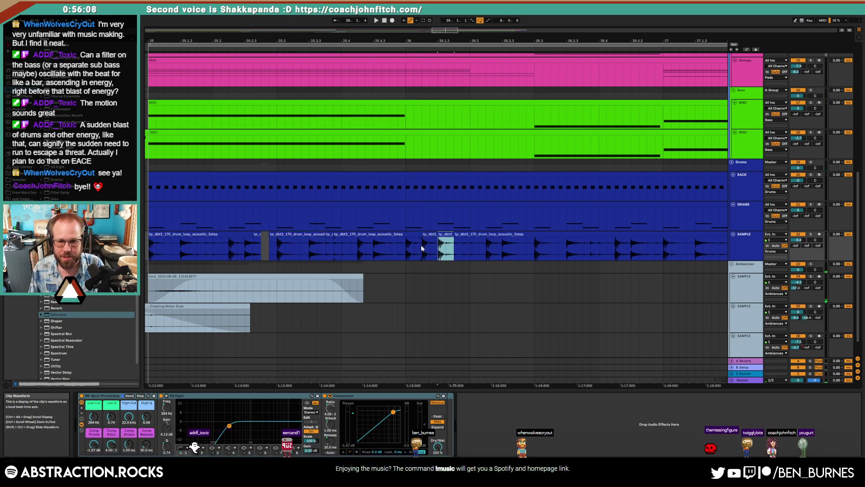
{"action": "key", "text": "ctrl+d"}
{"action": "left_click", "coordinate": [382, 246]}
{"action": "key", "text": "space"}
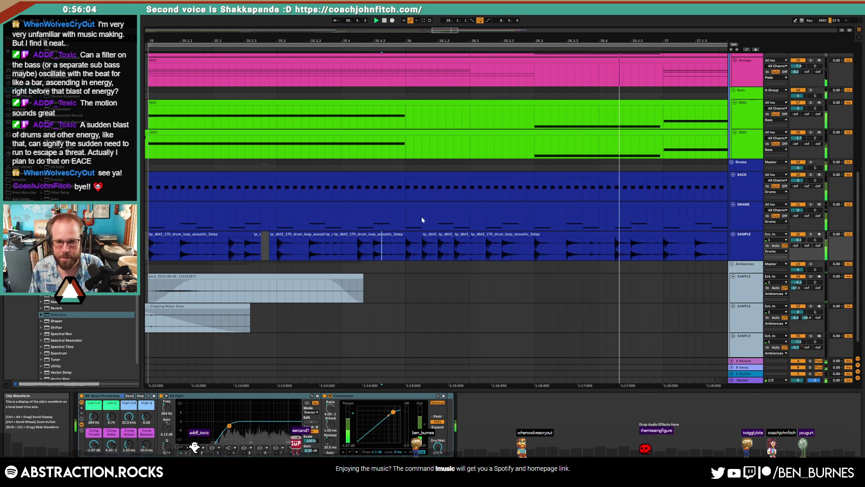
{"action": "key", "text": "space"}
Step: Deactivate the arpeggio clip that starts at bar 25 and play the section from just before bar 25
{"action": "left_click", "coordinate": [440, 206]}
{"action": "scroll", "coordinate": [516, 198], "scroll_direction": "down", "scroll_amount": 3}
{"action": "scroll", "coordinate": [521, 189], "scroll_direction": "up", "scroll_amount": 10}
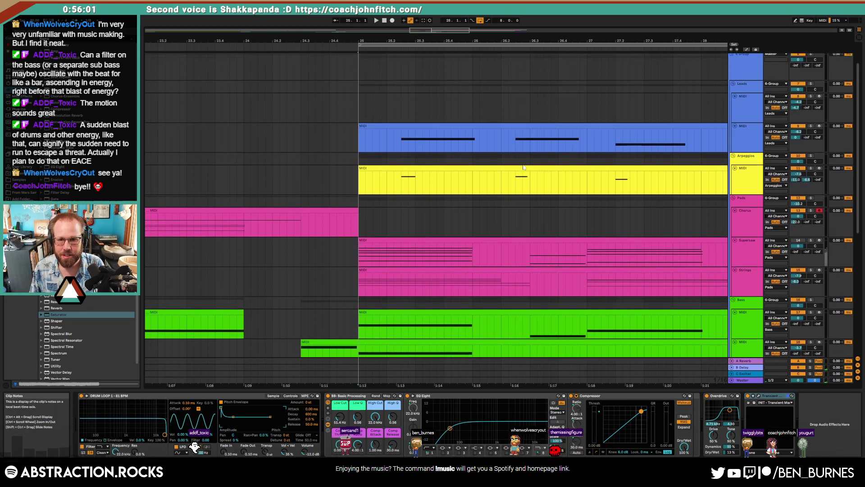
{"action": "left_click", "coordinate": [524, 168]}
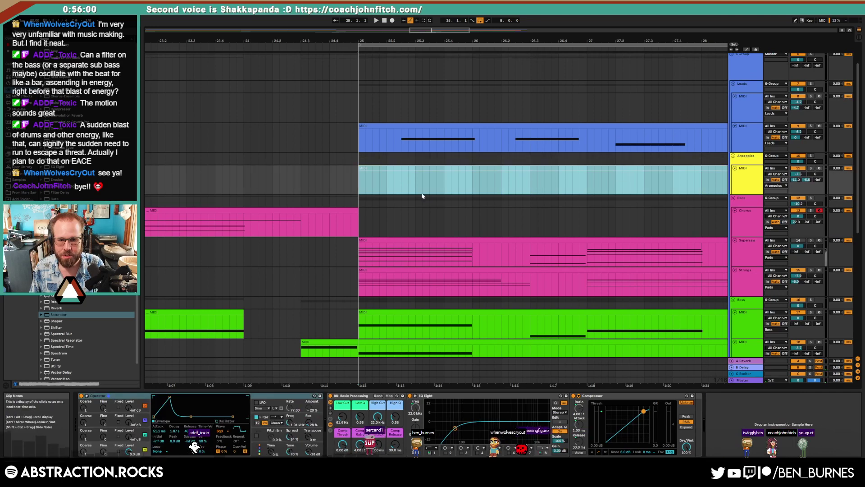
{"action": "left_click", "coordinate": [353, 179]}
{"action": "key", "text": "space"}
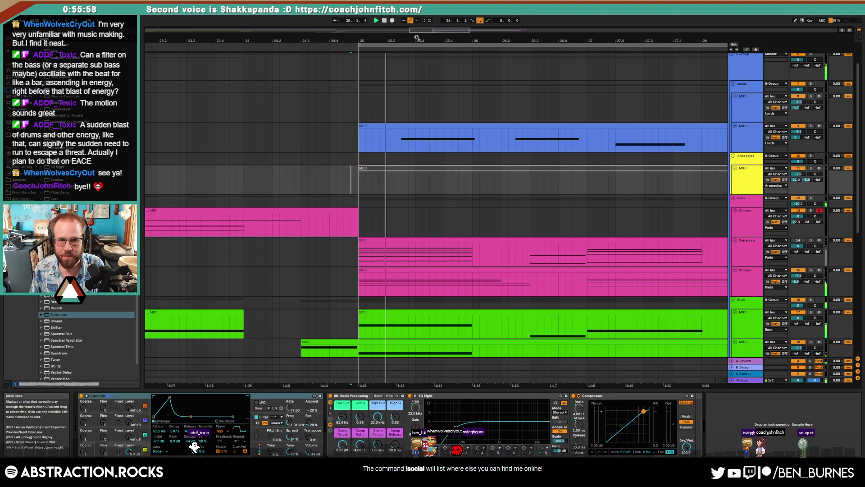
{"action": "scroll", "coordinate": [485, 283], "scroll_direction": "down", "scroll_amount": 8}
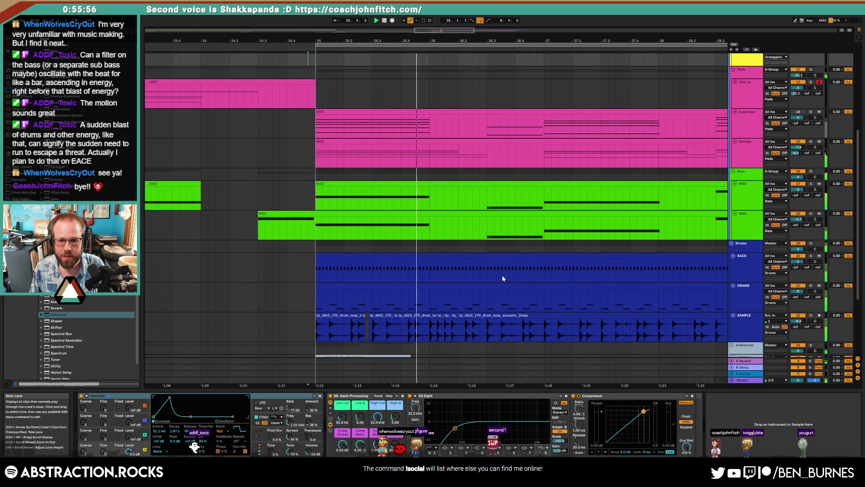
{"action": "scroll", "coordinate": [484, 283], "scroll_direction": "down", "scroll_amount": 2}
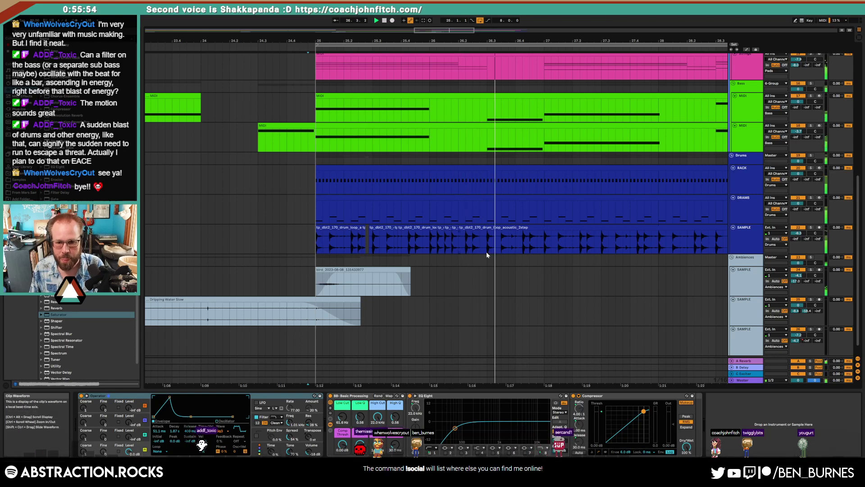
Step: Delete the SAMPLE drum loop from 26.2 to 26.2.3 and deactivate the DRAMS clip
{"action": "scroll", "coordinate": [471, 251], "scroll_direction": "up", "scroll_amount": 5}
{"action": "left_click_drag", "start_coordinate": [470, 239], "coordinate": [401, 241]}
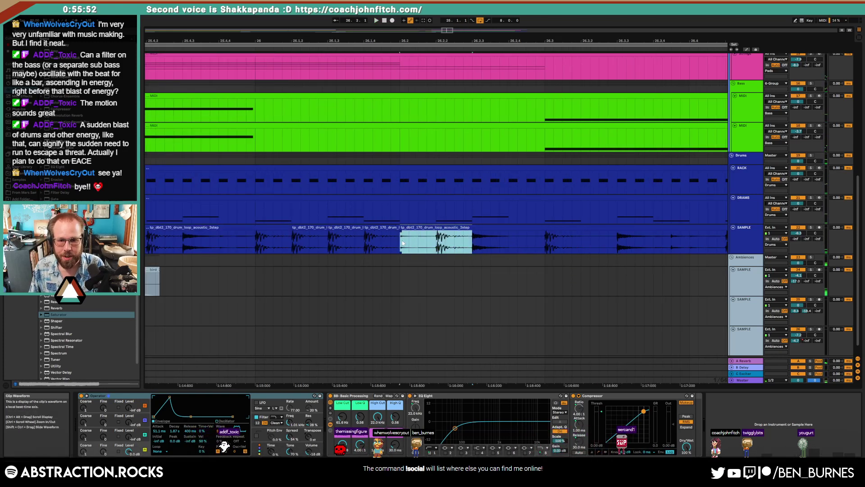
{"action": "key", "text": "Delete"}
{"action": "left_click", "coordinate": [433, 199]}
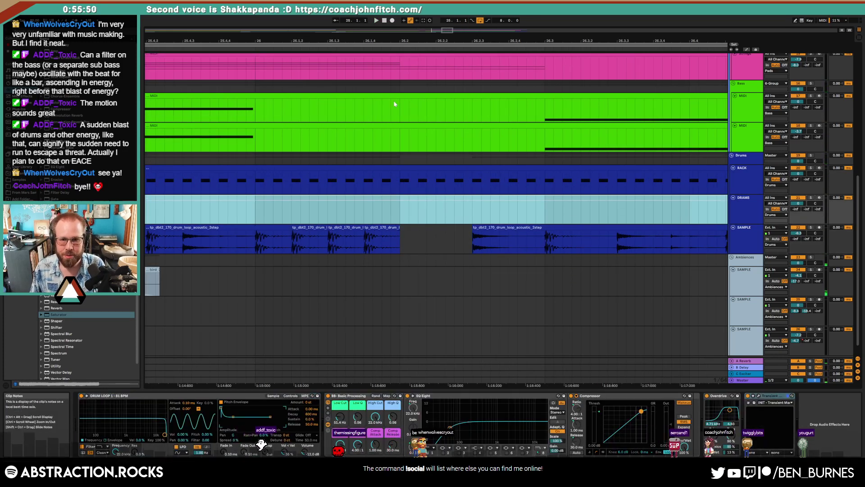
Step: Paste copies of the short drum hit at 26.3.3 into the SAMPLE loop between 26.3.4 and 26.4.2, and play the fill
{"action": "mouse_move", "coordinate": [445, 41]}
{"action": "left_mouse_down"}
{"action": "mouse_move", "coordinate": [381, 15]}
{"action": "mouse_move", "coordinate": [360, 39]}
{"action": "mouse_move", "coordinate": [283, 40]}
{"action": "left_mouse_up"}
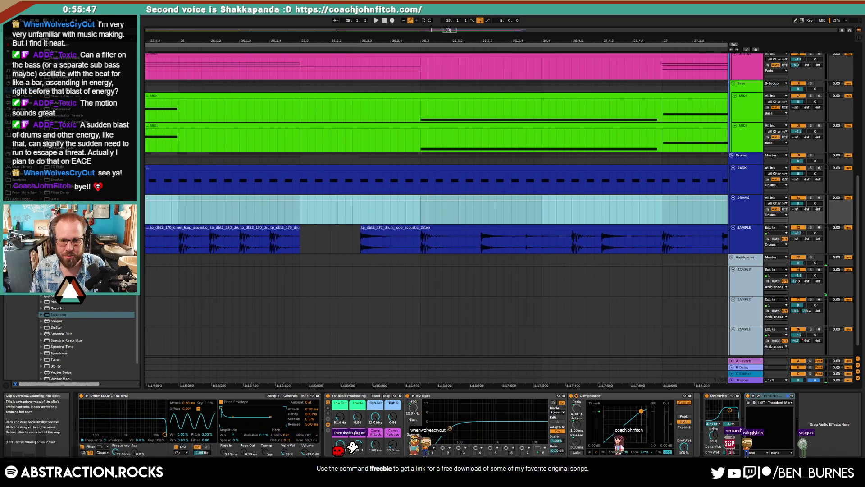
{"action": "left_click", "coordinate": [422, 245]}
{"action": "mouse_move", "coordinate": [423, 244]}
{"action": "left_mouse_down"}
{"action": "mouse_move", "coordinate": [540, 241]}
{"action": "mouse_move", "coordinate": [485, 242]}
{"action": "left_mouse_up"}
{"action": "key", "text": "ctrl+d"}
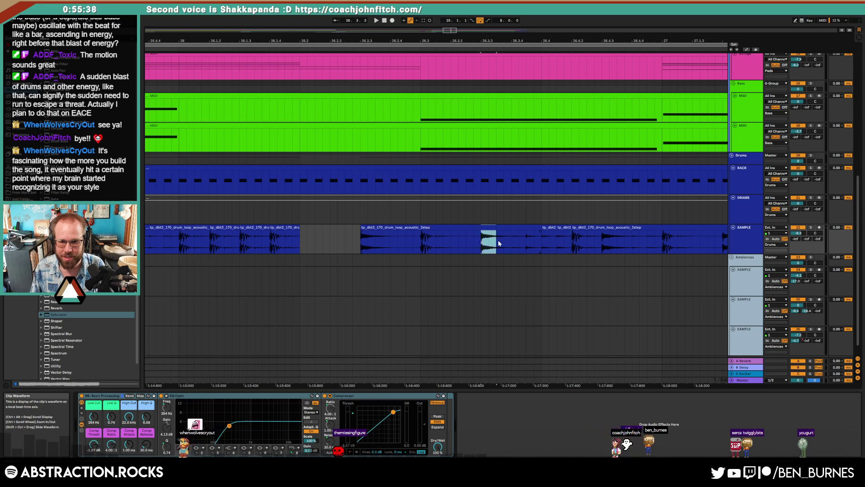
{"action": "key", "text": "ctrl+c"}
{"action": "left_click", "coordinate": [510, 239]}
{"action": "key", "text": "ctrl+v"}
{"action": "left_click", "coordinate": [262, 239]}
{"action": "key", "text": "space"}
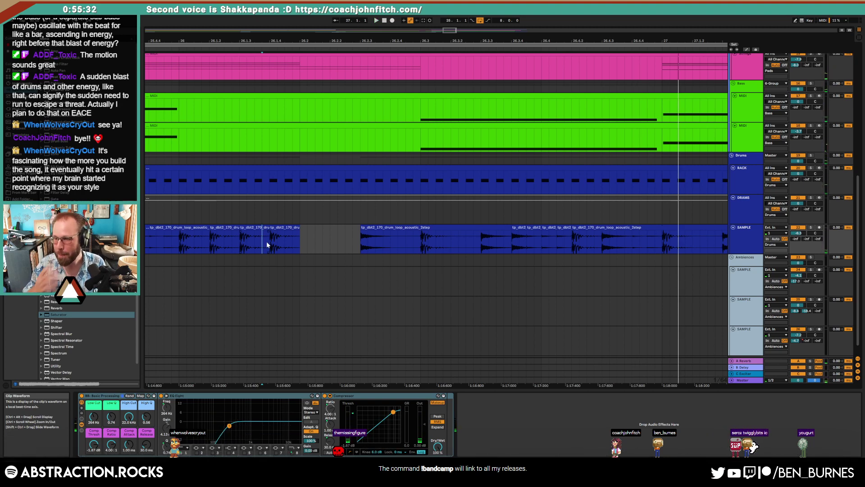
Step: Shift the drum hit at the start of bar 27 one sixteenth later, leaving a gap on the downbeat, and play it
{"action": "scroll", "coordinate": [527, 266], "scroll_direction": "down", "scroll_amount": 3, "text": "ctrl"}
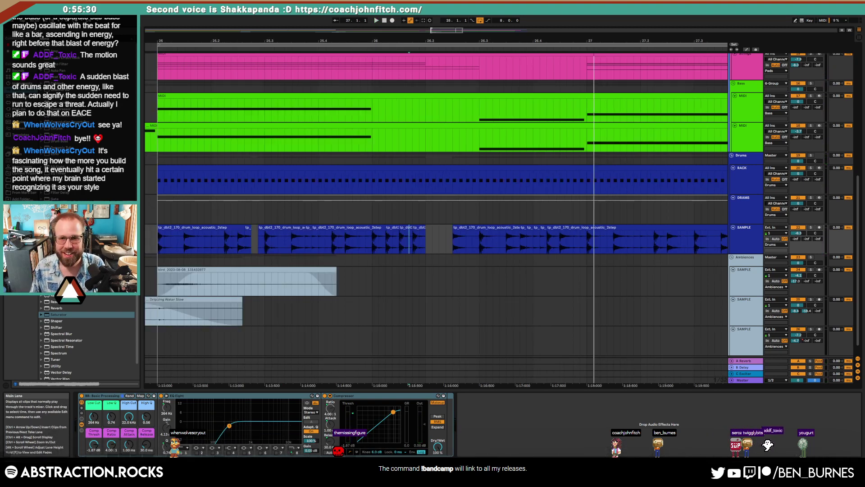
{"action": "scroll", "coordinate": [432, 255], "scroll_direction": "right", "scroll_amount": 5}
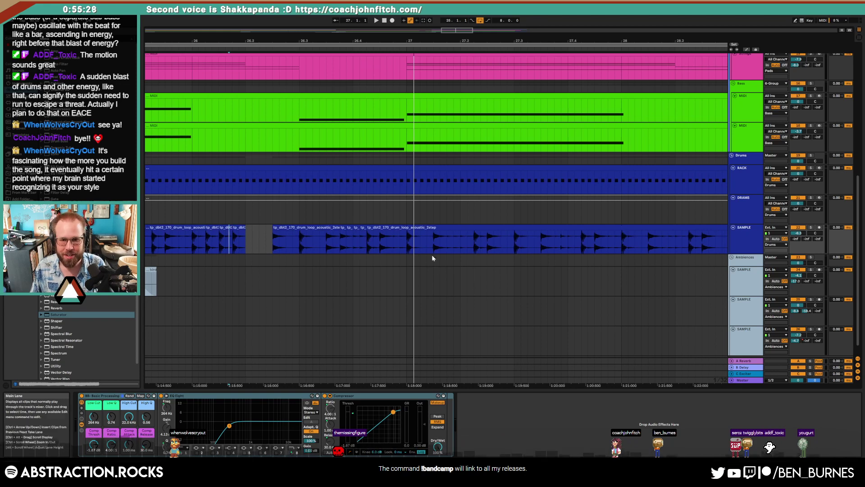
{"action": "scroll", "coordinate": [432, 258], "scroll_direction": "up", "scroll_amount": 3, "text": "ctrl"}
{"action": "left_click_drag", "start_coordinate": [381, 243], "coordinate": [397, 242]}
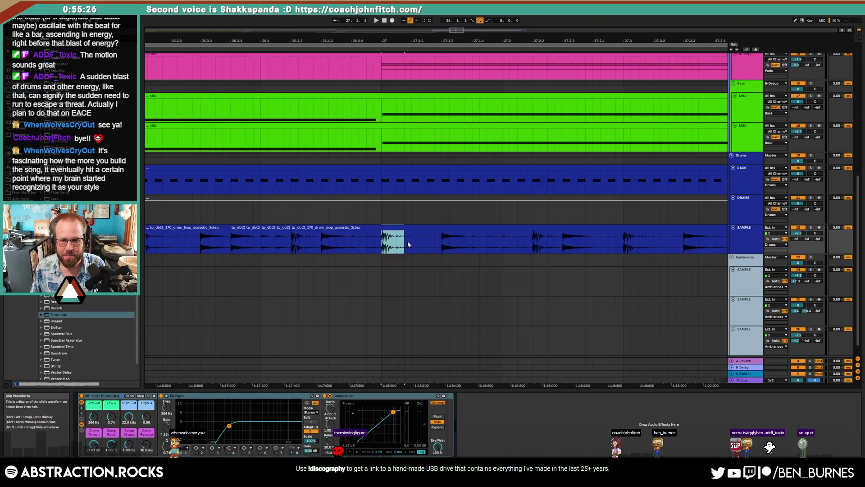
{"action": "key", "text": "Delete"}
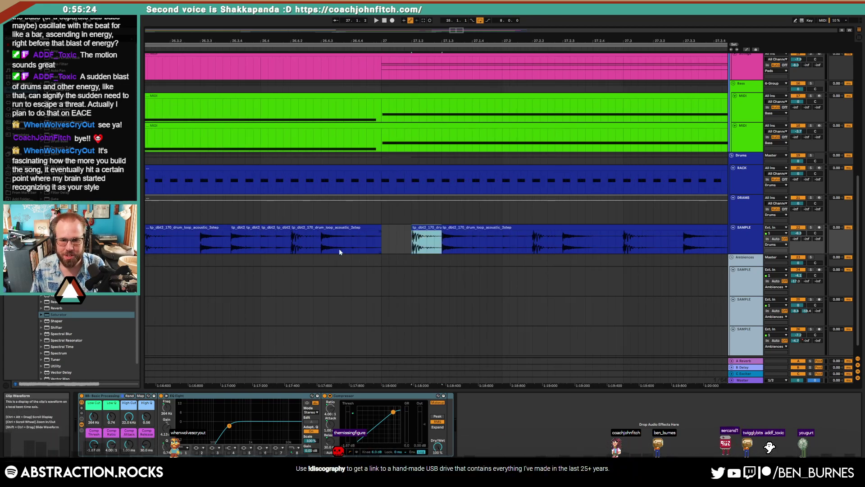
{"action": "left_click", "coordinate": [230, 243]}
{"action": "key", "text": "space"}
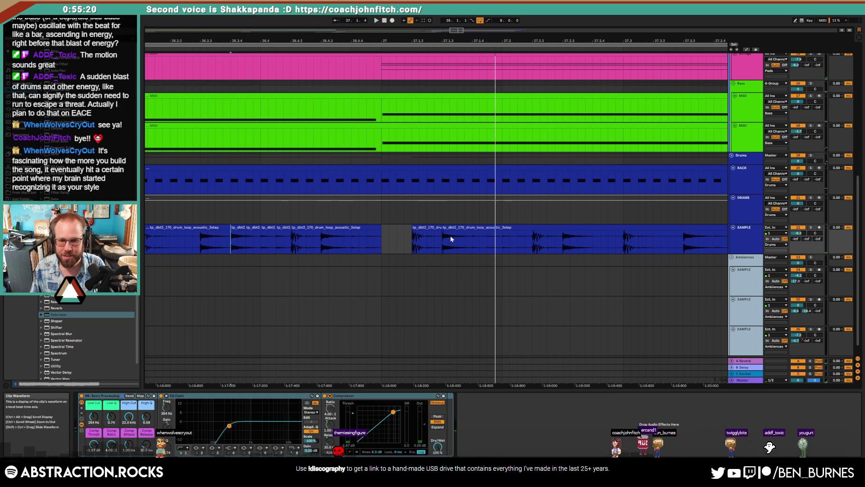
Step: Repeat the first half of the hit slice at 27.1.2, open the copy's clip details, and play the transition into bar 27
{"action": "left_click_drag", "start_coordinate": [412, 243], "coordinate": [426, 243]}
{"action": "key", "text": "ctrl+d"}
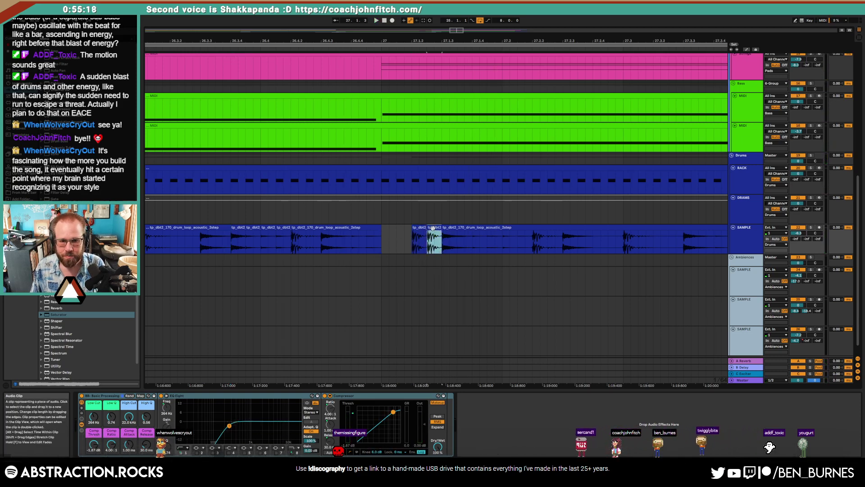
{"action": "double_click", "coordinate": [434, 228]}
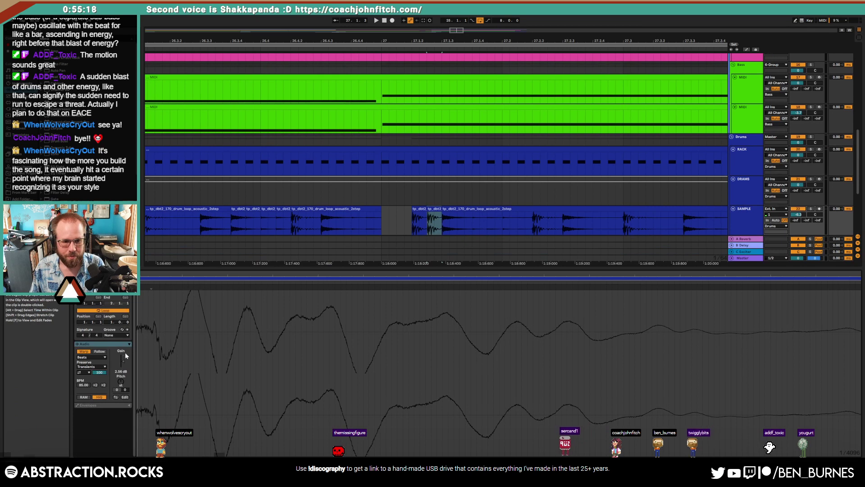
{"action": "left_click", "coordinate": [226, 225]}
{"action": "key", "text": "space"}
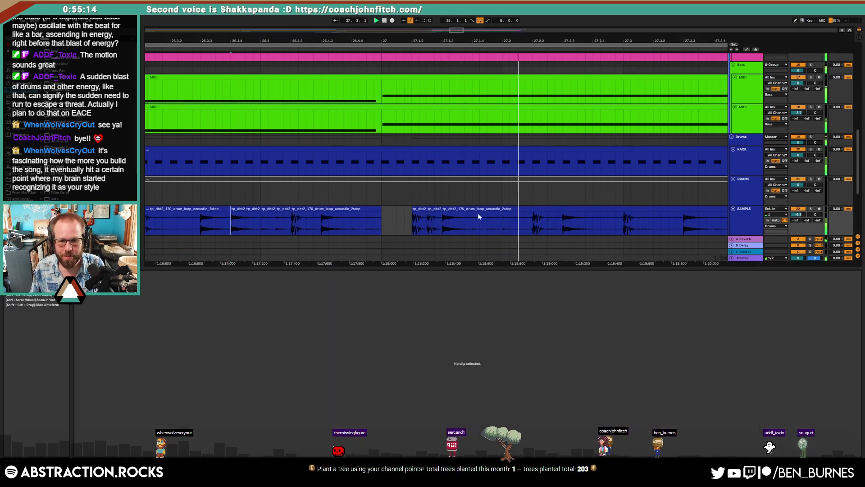
{"action": "key", "text": "space"}
Step: Delete the sixteenth-note section of the SAMPLE drum loop at 27.2
{"action": "left_click_drag", "start_coordinate": [454, 32], "coordinate": [457, 30]}
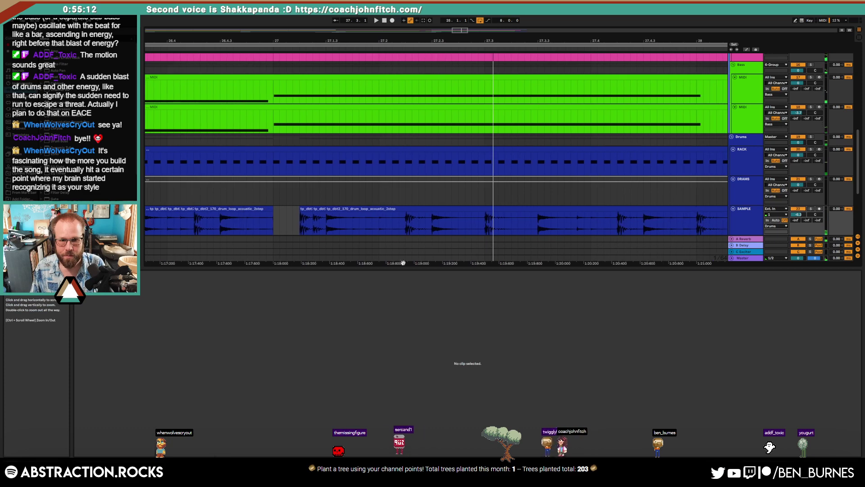
{"action": "left_click", "coordinate": [382, 227]}
{"action": "left_click_drag", "start_coordinate": [383, 227], "coordinate": [405, 231]}
{"action": "key", "text": "Delete"}
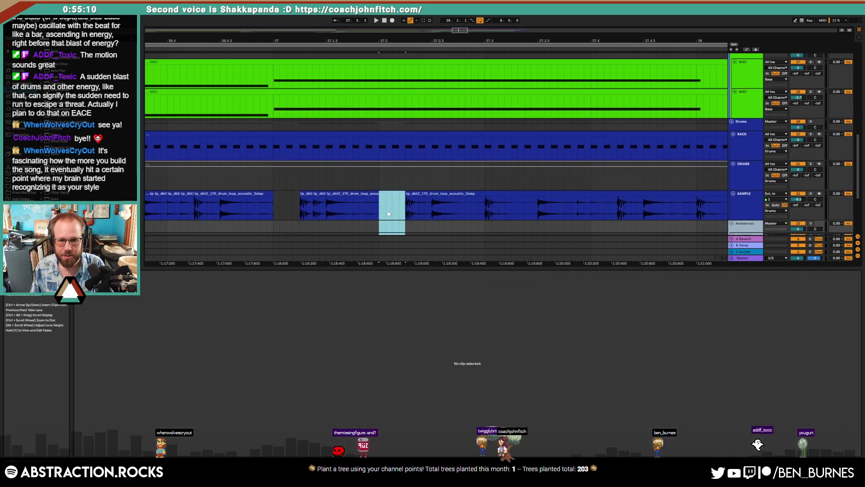
Step: Try duplicating the sixteenth-note drum slice at 27.2.3 onto 27.2.4, play it, and delete the copy
{"action": "mouse_move", "coordinate": [460, 31]}
{"action": "left_mouse_down"}
{"action": "mouse_move", "coordinate": [503, 27]}
{"action": "mouse_move", "coordinate": [465, 27]}
{"action": "mouse_move", "coordinate": [463, 34]}
{"action": "left_mouse_up"}
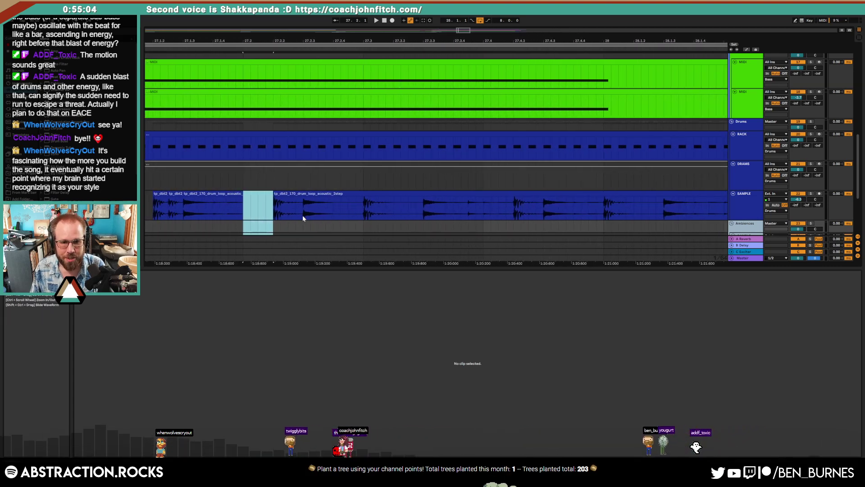
{"action": "left_click_drag", "start_coordinate": [302, 215], "coordinate": [335, 212]}
{"action": "key", "text": "ctrl+d"}
{"action": "left_click", "coordinate": [276, 211]}
{"action": "key", "text": "space"}
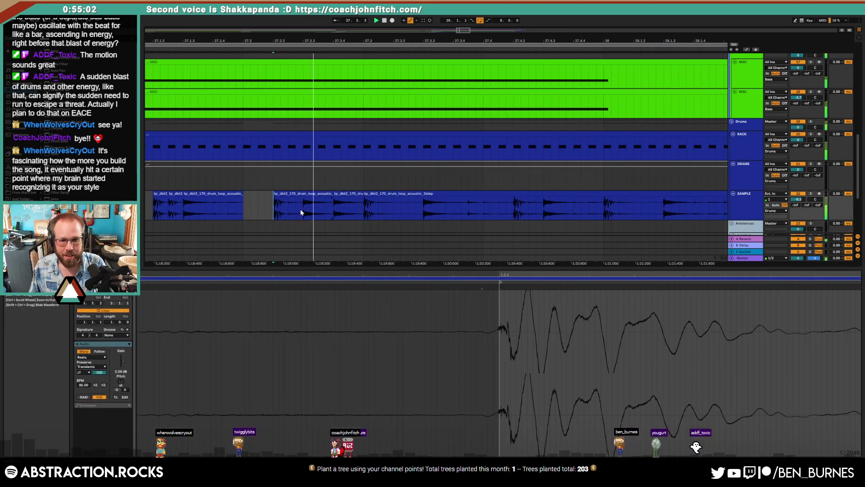
{"action": "key", "text": "space"}
{"action": "left_click", "coordinate": [345, 194]}
{"action": "key", "text": "Delete"}
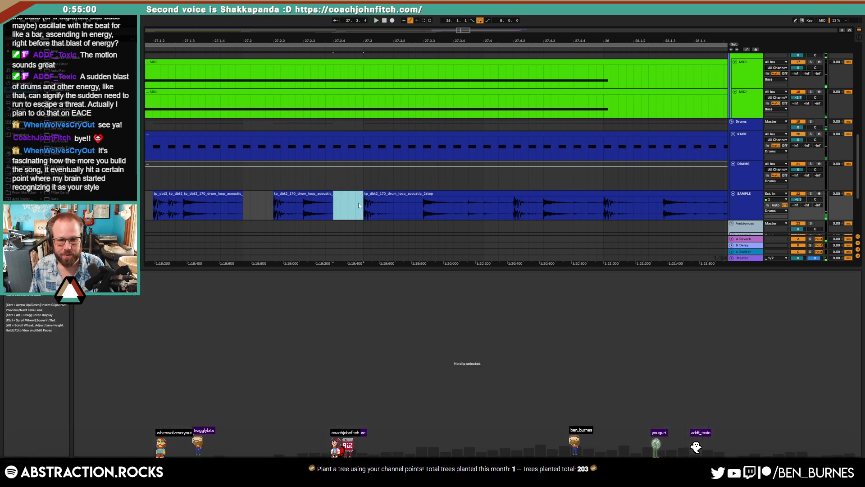
Step: Duplicate the sixteenth-note drum slice at 27.2.3 onto 27.2.4 and split the original off as its own clip
{"action": "left_click_drag", "start_coordinate": [303, 205], "coordinate": [330, 204]}
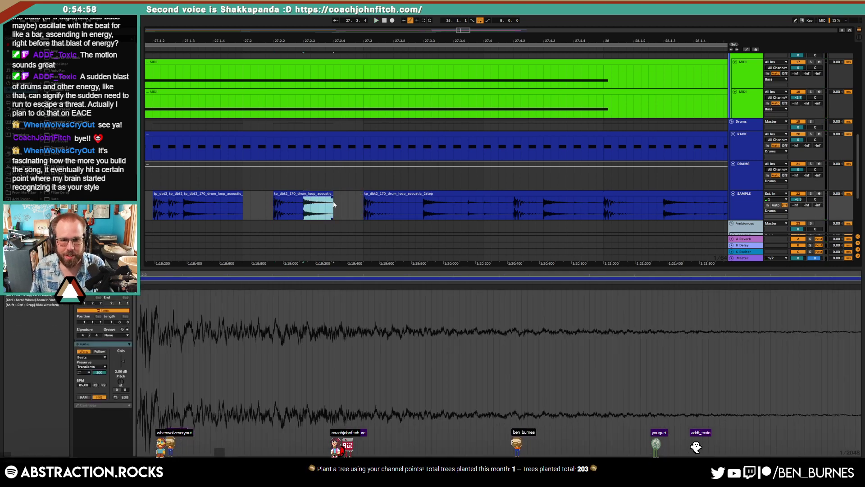
{"action": "key", "text": "ctrl+d"}
{"action": "left_click", "coordinate": [319, 194]}
{"action": "left_click", "coordinate": [302, 208]}
{"action": "key", "text": "ctrl+e"}
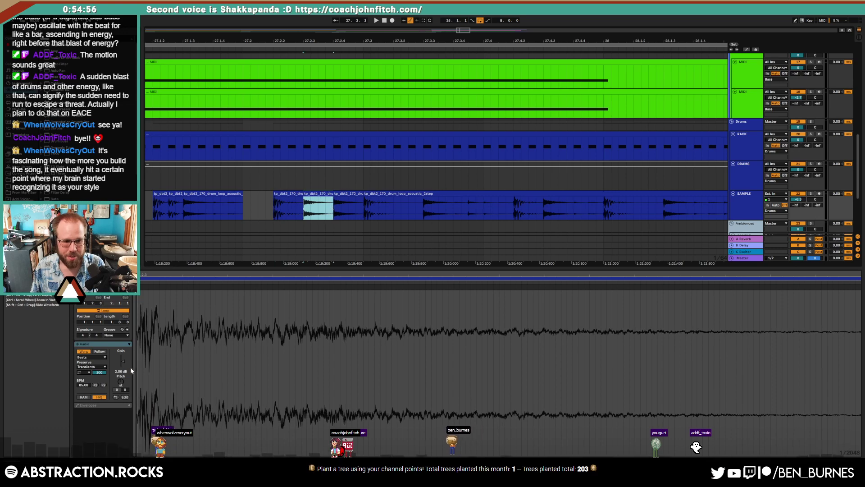
Step: Adjust the pitch of the slice at 27.2.3, repeat its first half once, and play the result
{"action": "left_click_drag", "start_coordinate": [121, 382], "coordinate": [121, 377]}
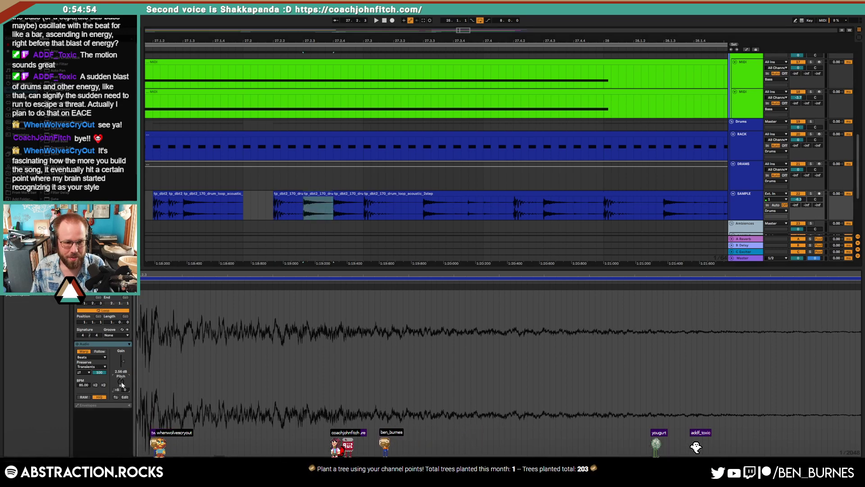
{"action": "key", "text": "space"}
{"action": "left_click_drag", "start_coordinate": [318, 204], "coordinate": [304, 205]}
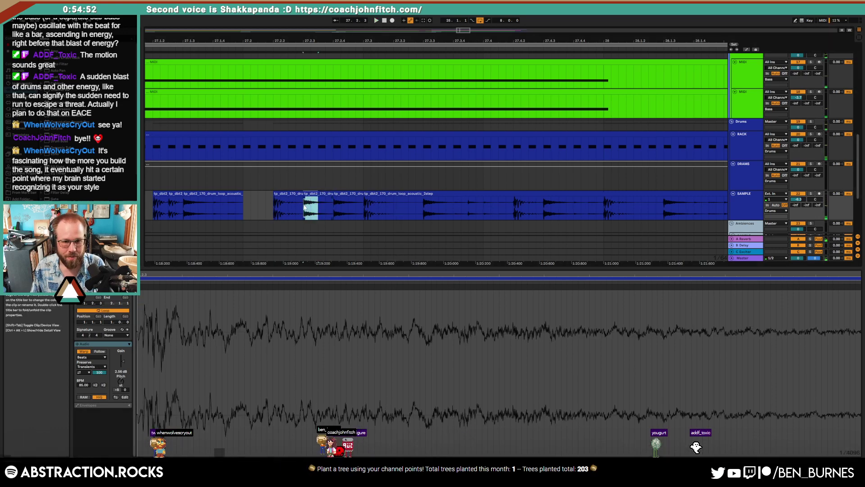
{"action": "key", "text": "ctrl+d"}
{"action": "left_click", "coordinate": [282, 209]}
{"action": "key", "text": "space"}
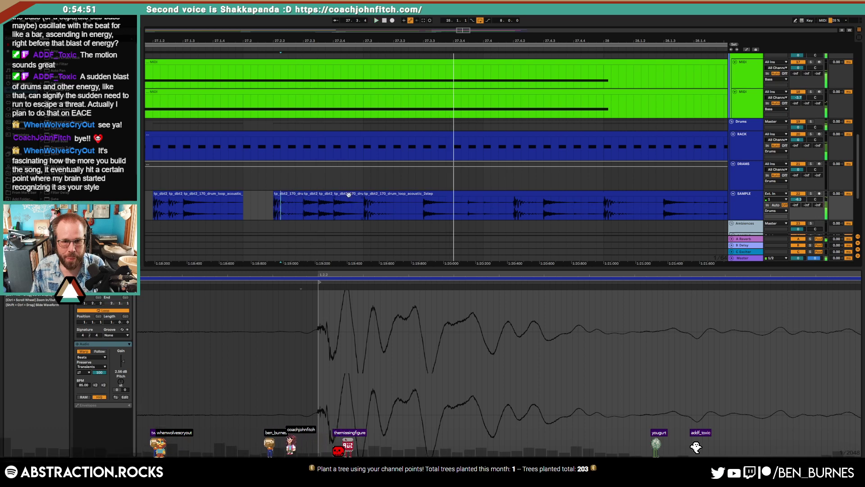
Step: Lower the gain of the drum slice at 27.2.4 to 1.69 dB
{"action": "left_click", "coordinate": [349, 193]}
{"action": "key", "text": "space"}
{"action": "left_click_drag", "start_coordinate": [124, 364], "coordinate": [124, 365]}
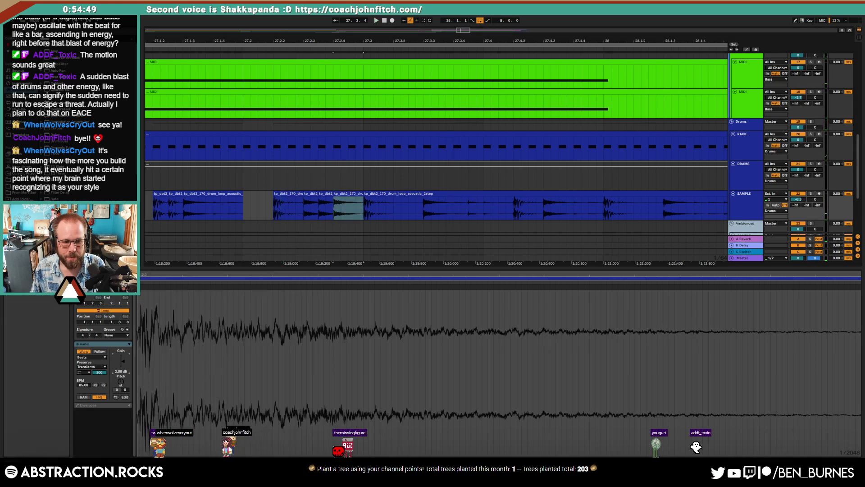
Step: Reactivate the DRAMS clip and play the drums together from bar 25
{"action": "scroll", "coordinate": [199, 213], "scroll_direction": "down", "scroll_amount": 8}
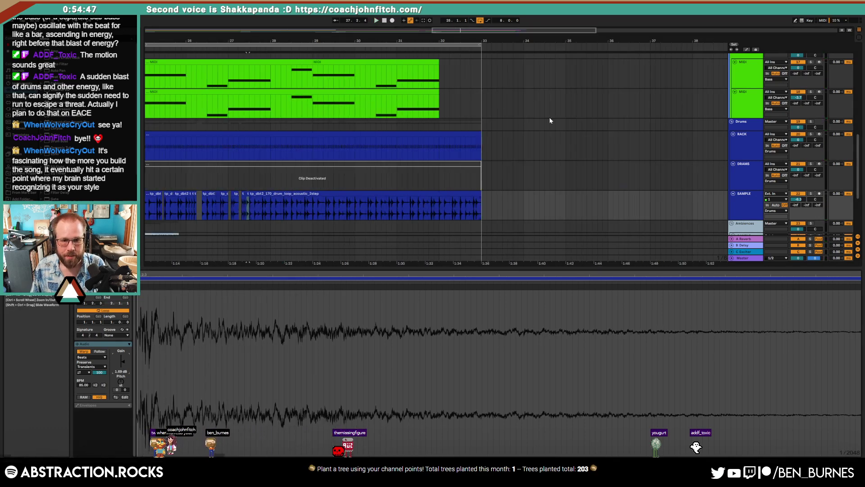
{"action": "left_click_drag", "start_coordinate": [514, 29], "coordinate": [468, 29]}
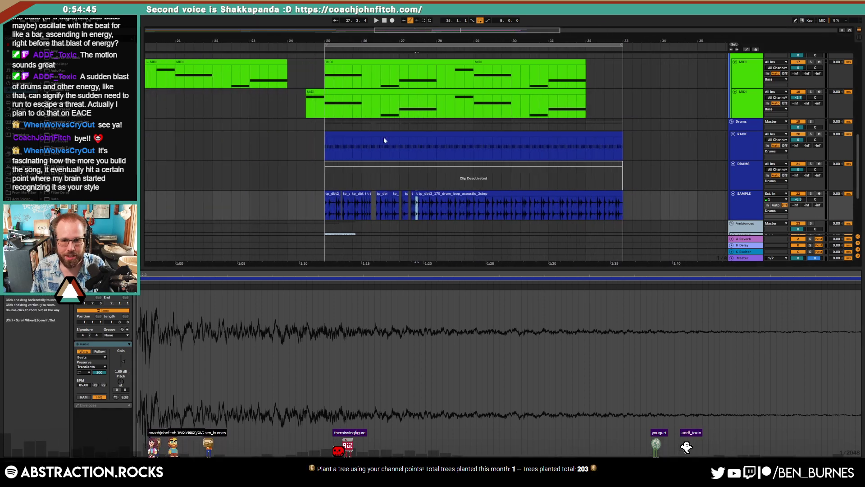
{"action": "left_click", "coordinate": [369, 162]}
{"action": "key", "text": "0"}
{"action": "key", "text": "space"}
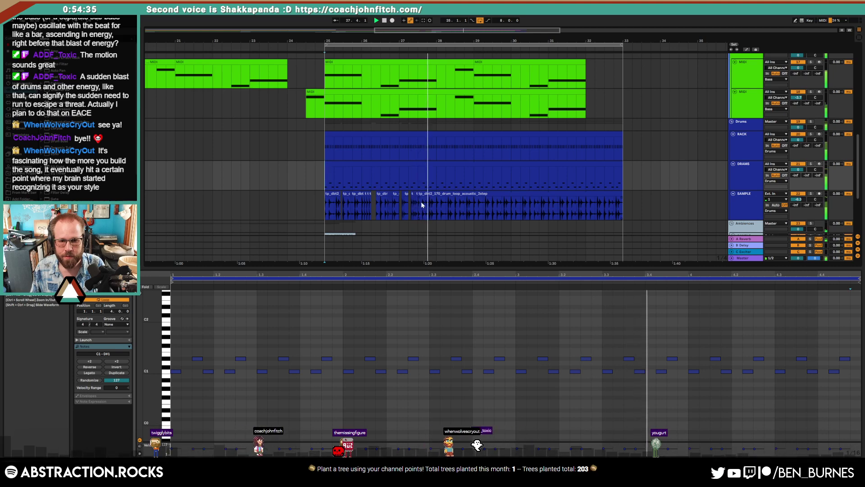
{"action": "scroll", "coordinate": [431, 207], "scroll_direction": "up", "scroll_amount": 5}
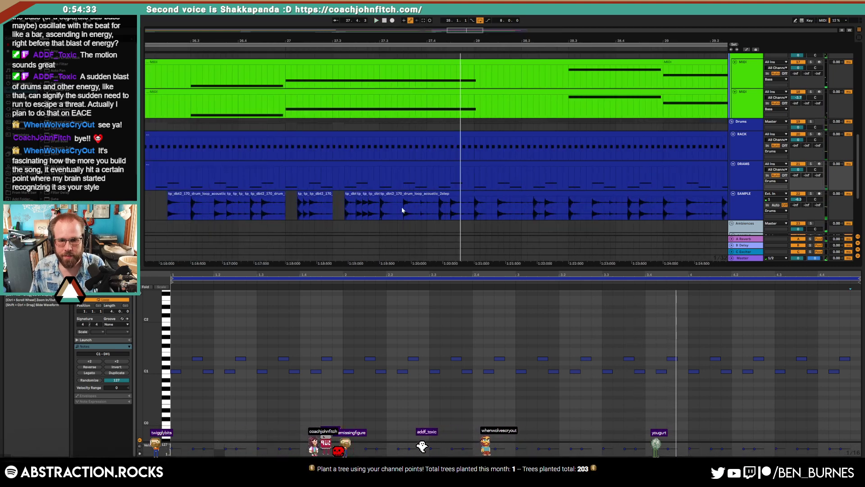
Step: Copy a short drum slice near beat 27.4 on the drum SAMPLE track and paste it just before bar 28
{"action": "left_click_drag", "start_coordinate": [421, 208], "coordinate": [433, 207]}
{"action": "key", "text": "ctrl+c"}
{"action": "left_click", "coordinate": [463, 205]}
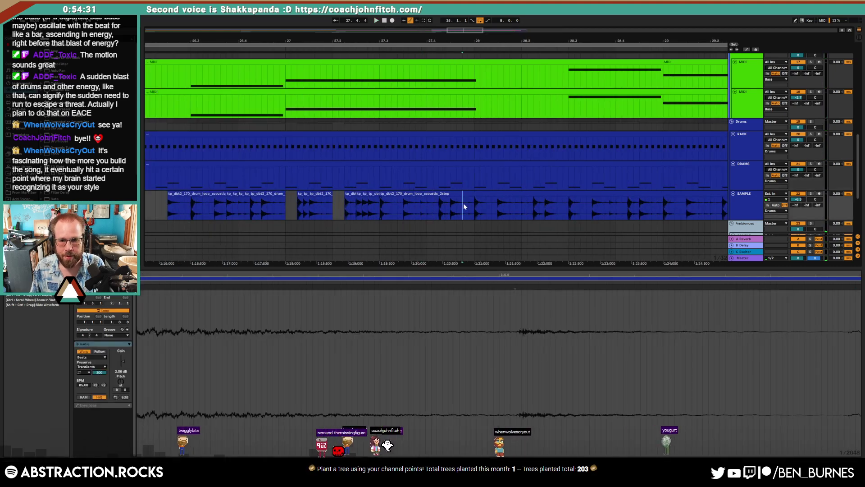
{"action": "key", "text": "ctrl+v"}
Step: Examine the velocities of the closed-hat notes in the RACK clip and show the track's device chain
{"action": "left_click", "coordinate": [461, 132]}
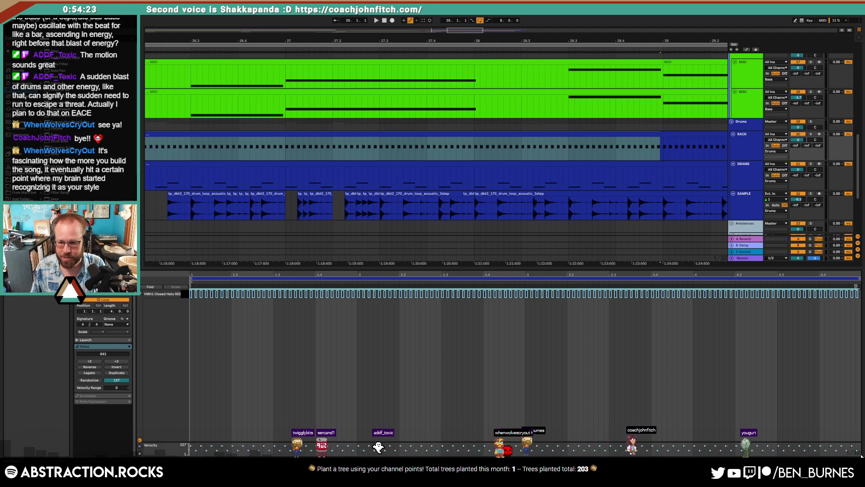
{"action": "left_click_drag", "start_coordinate": [190, 450], "coordinate": [861, 456]}
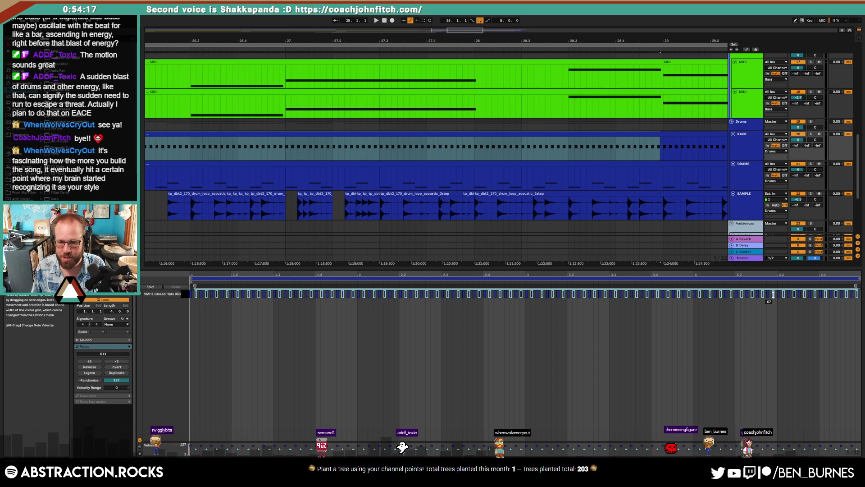
{"action": "key", "text": "shift+Tab"}
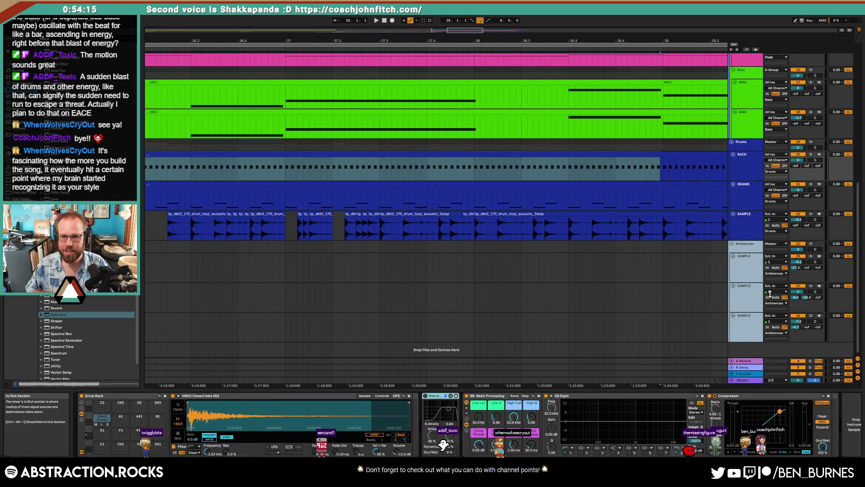
{"action": "scroll", "coordinate": [273, 153], "scroll_direction": "down", "scroll_amount": 10}
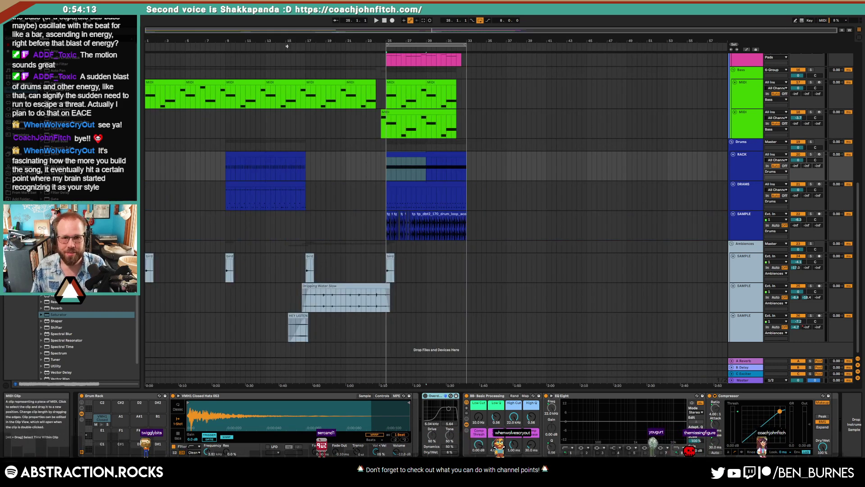
{"action": "left_click_drag", "start_coordinate": [305, 129], "coordinate": [147, 61]}
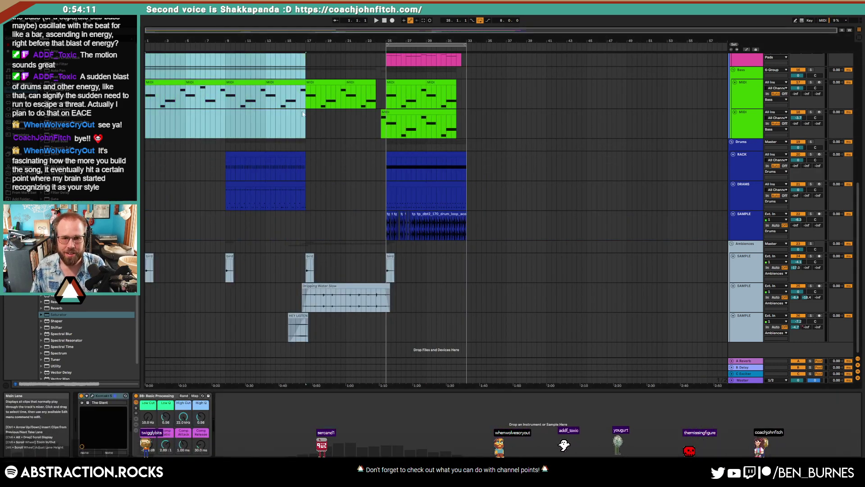
{"action": "left_click_drag", "start_coordinate": [303, 114], "coordinate": [443, 128]}
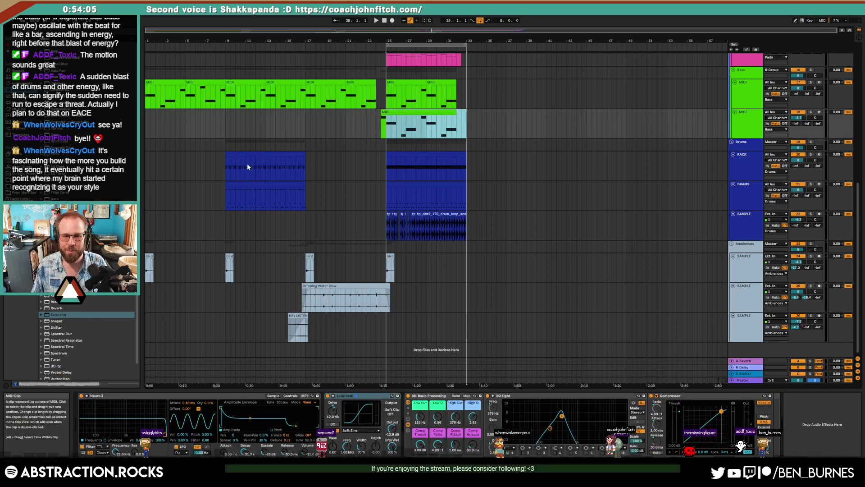
Step: Duplicate the HEY LISTEN sample, stretch the copy's clip range from about bar 20 to bar 29, and play it
{"action": "left_click", "coordinate": [300, 315]}
{"action": "key", "text": "ctrl+d"}
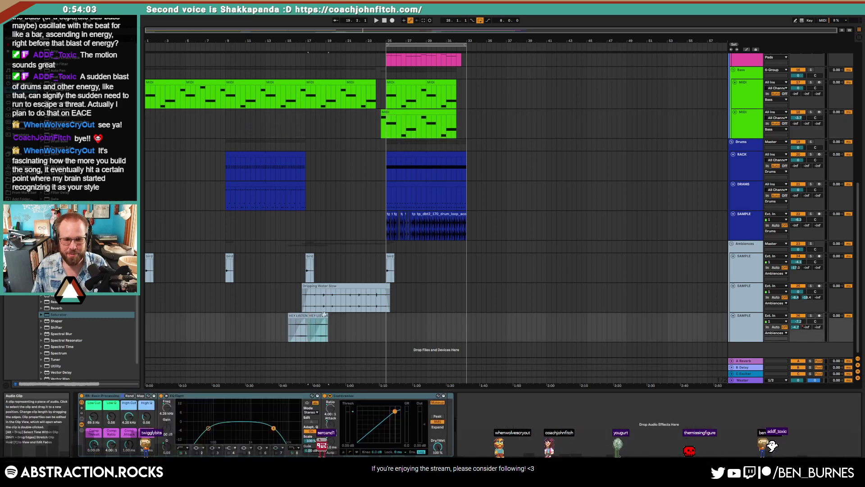
{"action": "left_click_drag", "start_coordinate": [323, 314], "coordinate": [437, 326]}
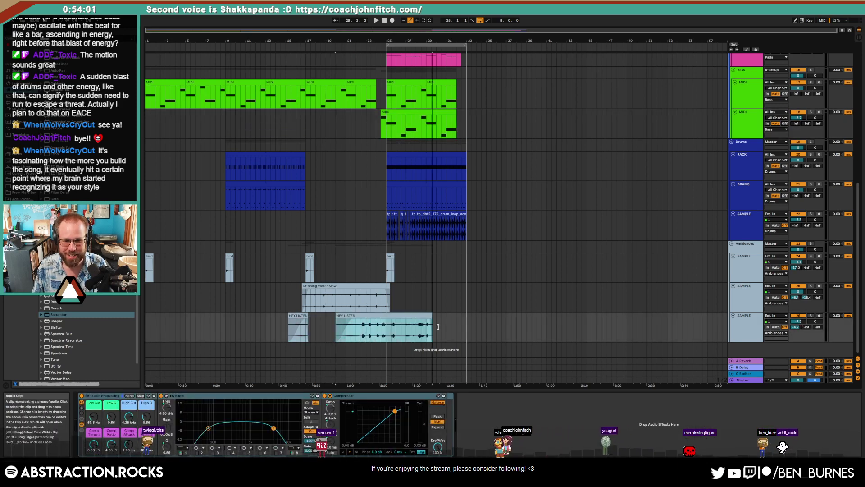
{"action": "left_click", "coordinate": [380, 332]}
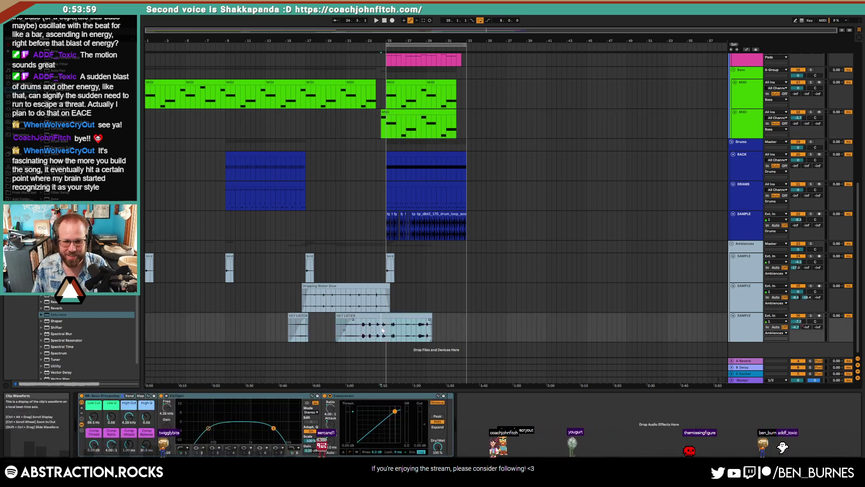
{"action": "key", "text": "space"}
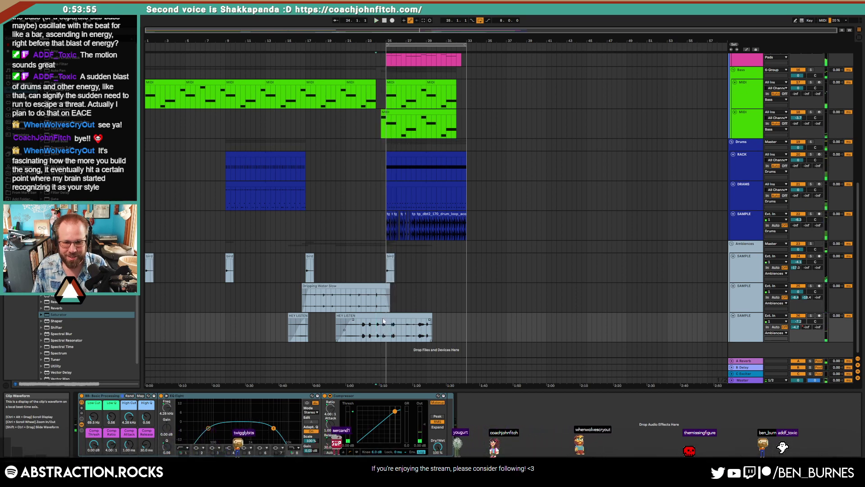
Step: Halve the HEY LISTEN copy's tempo to 80 BPM, trim it to a short phrase just after bar 24, and play it
{"action": "double_click", "coordinate": [376, 330]}
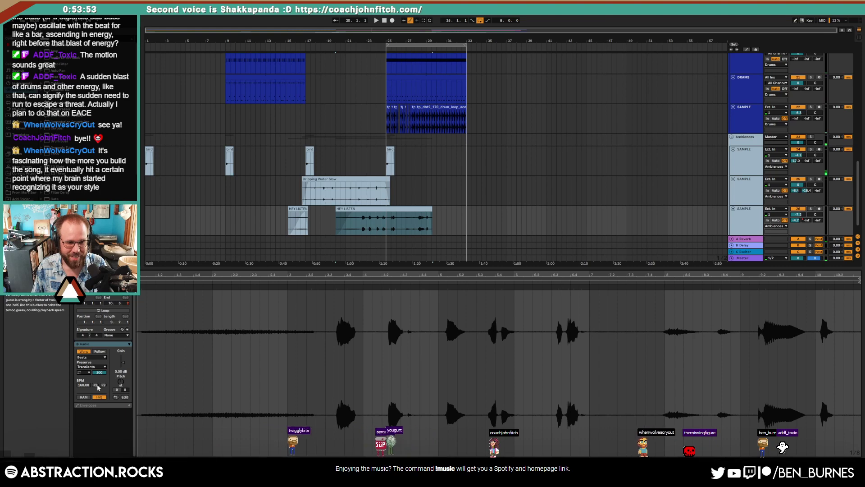
{"action": "left_click", "coordinate": [96, 386]}
{"action": "scroll", "coordinate": [366, 221], "scroll_direction": "up", "scroll_amount": 5}
{"action": "mouse_move", "coordinate": [360, 218]}
{"action": "left_mouse_down"}
{"action": "mouse_move", "coordinate": [438, 218]}
{"action": "mouse_move", "coordinate": [359, 221]}
{"action": "mouse_move", "coordinate": [458, 209]}
{"action": "mouse_move", "coordinate": [432, 209]}
{"action": "left_mouse_up"}
{"action": "left_click", "coordinate": [407, 209]}
{"action": "key", "text": "Delete"}
{"action": "left_click", "coordinate": [337, 210]}
{"action": "key", "text": "Delete"}
{"action": "left_click", "coordinate": [392, 218]}
{"action": "key", "text": "space"}
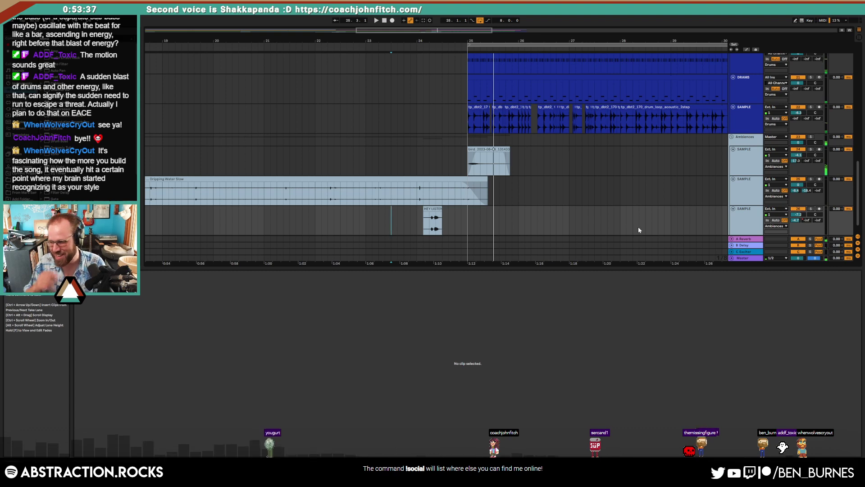
Step: Deactivate the short HEY LISTEN phrase and play the arrangement leading into bar 25
{"action": "left_click", "coordinate": [436, 209]}
{"action": "scroll", "coordinate": [547, 191], "scroll_direction": "down", "scroll_amount": 3}
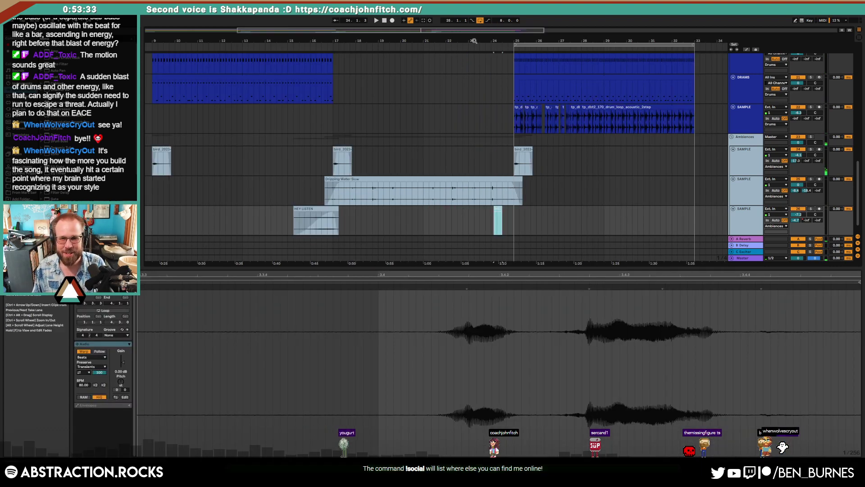
{"action": "left_click_drag", "start_coordinate": [663, 135], "coordinate": [530, 115]}
{"action": "scroll", "coordinate": [488, 118], "scroll_direction": "up", "scroll_amount": 3}
{"action": "left_click", "coordinate": [229, 118]}
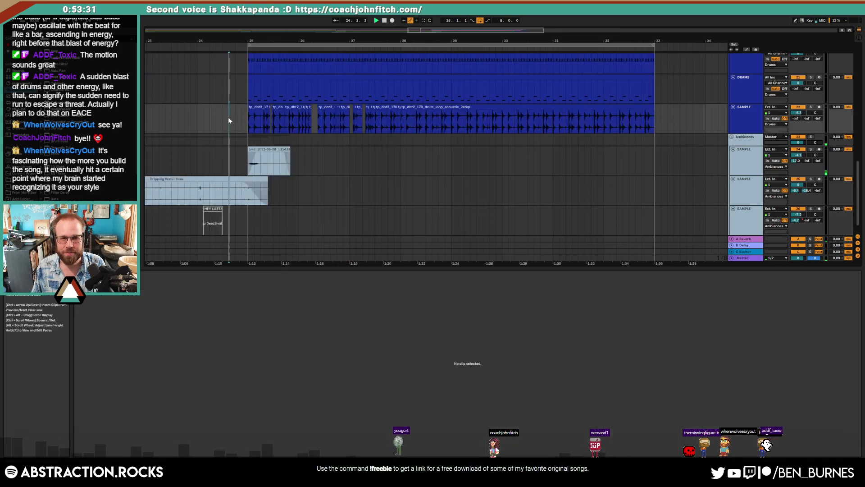
{"action": "key", "text": "space"}
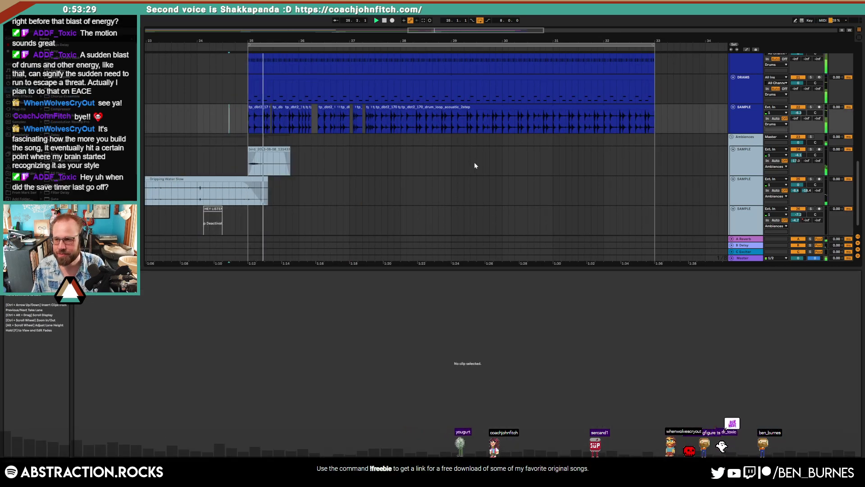
Step: Switch to the stream admin page in the browser to check the save cooldown, and return to the arrangement
{"action": "scroll", "coordinate": [474, 165], "scroll_direction": "up", "scroll_amount": 1}
{"action": "scroll", "coordinate": [474, 165], "scroll_direction": "up", "scroll_amount": 1}
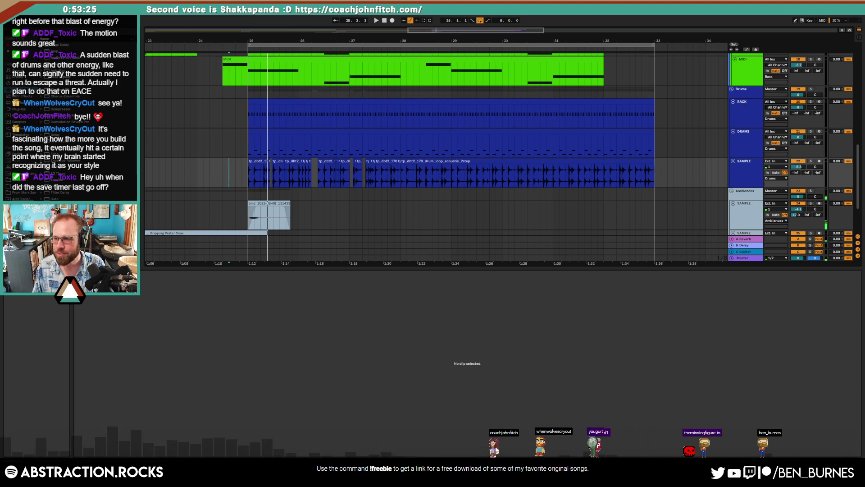
{"action": "left_click_drag", "start_coordinate": [864, 63], "coordinate": [433, 64]}
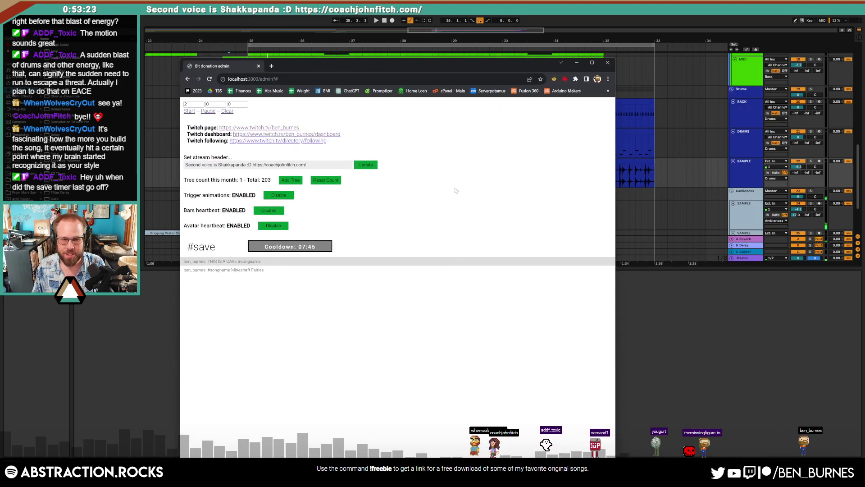
{"action": "left_click_drag", "start_coordinate": [245, 66], "coordinate": [864, 148]}
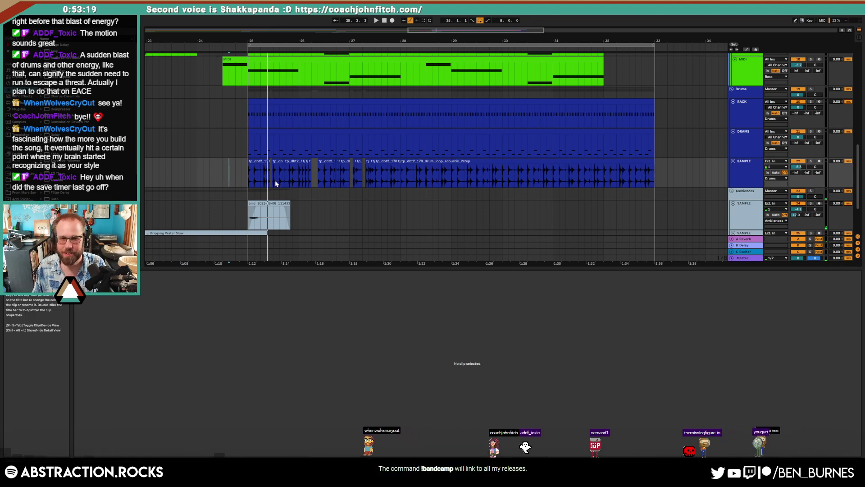
Step: Play the second section from the bass pickup before bar 25 and inspect the closed-hat notes and devices on the RACK track
{"action": "left_click", "coordinate": [249, 176]}
{"action": "scroll", "coordinate": [318, 182], "scroll_direction": "up", "scroll_amount": 3}
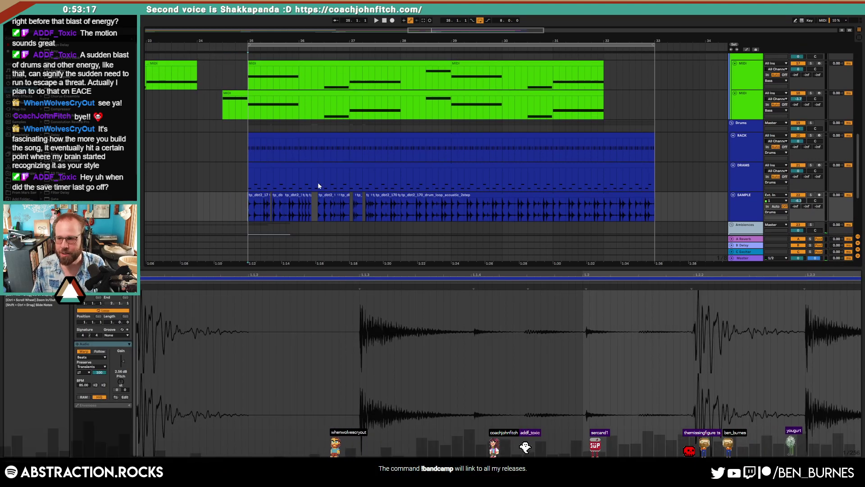
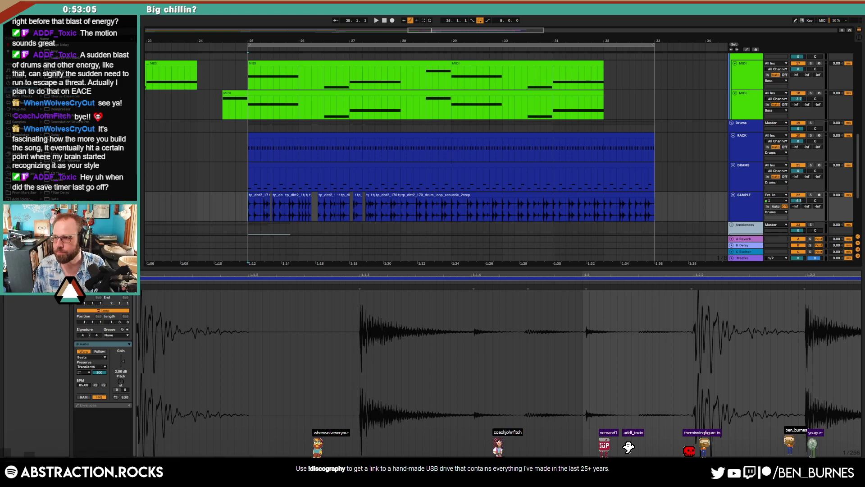
{"action": "left_click", "coordinate": [231, 105]}
{"action": "key", "text": "space"}
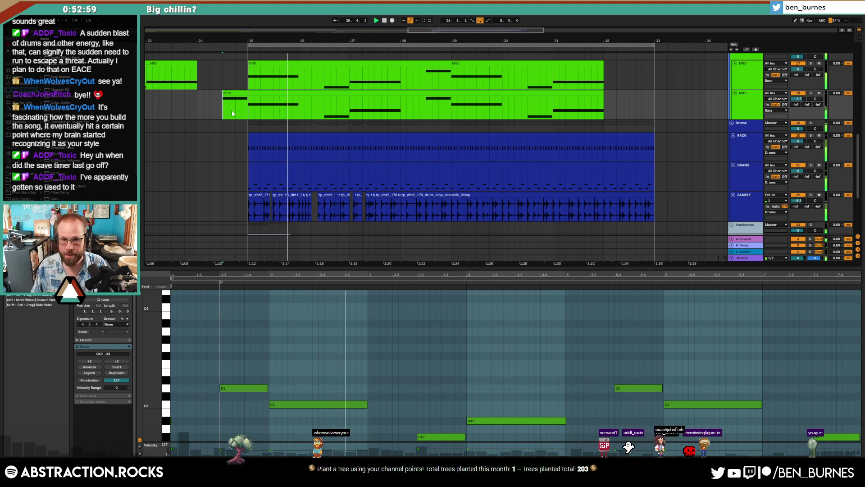
{"action": "left_click", "coordinate": [348, 142]}
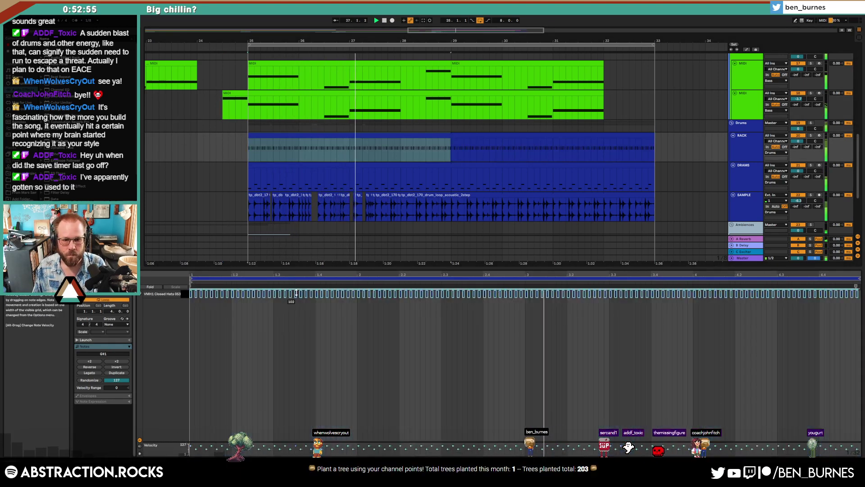
{"action": "key", "text": "shift+Tab"}
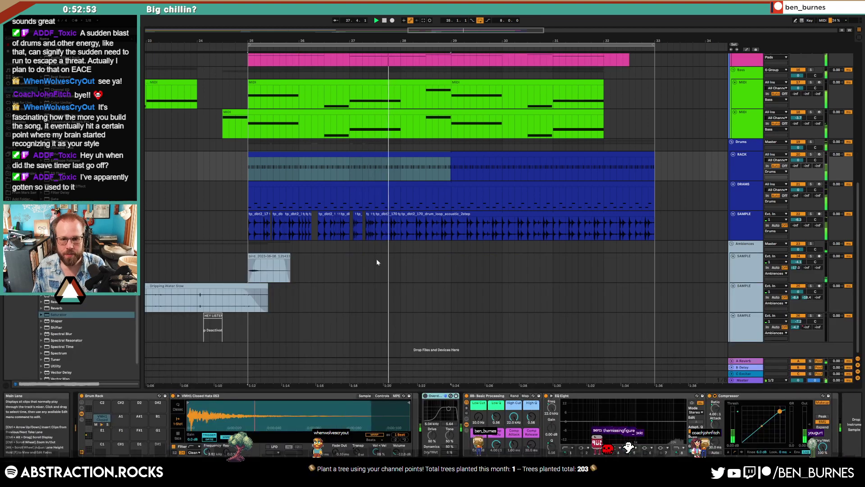
Step: Repeat the sixteenth-note drum slice at beat 28.3 four times in a row and play the resulting fill
{"action": "scroll", "coordinate": [413, 231], "scroll_direction": "up", "scroll_amount": 5}
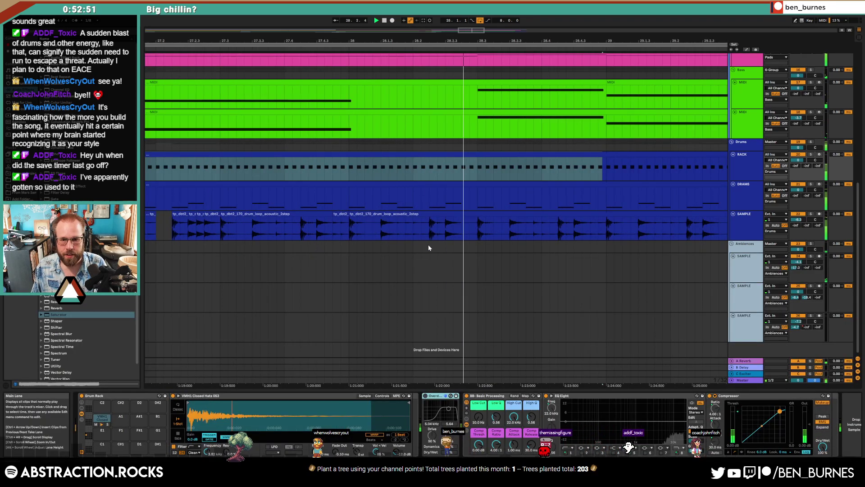
{"action": "left_click_drag", "start_coordinate": [480, 224], "coordinate": [487, 227]}
{"action": "key", "text": "ctrl+d"}
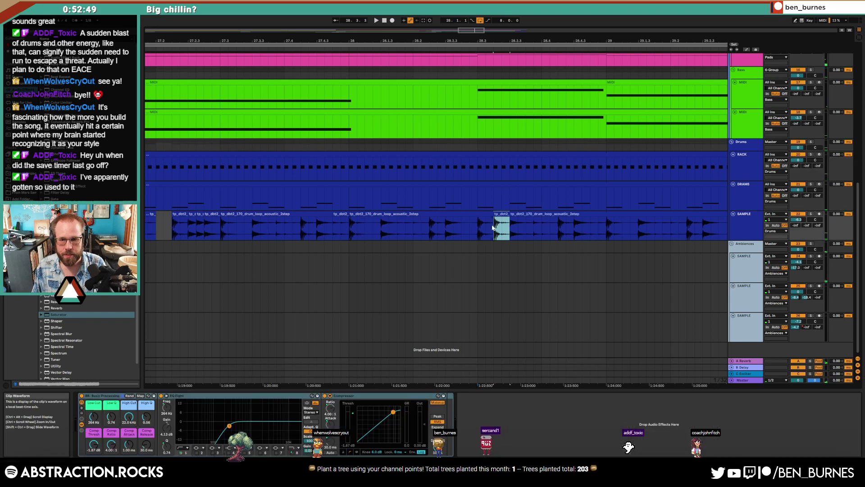
{"action": "double_click", "coordinate": [503, 214]}
{"action": "key", "text": "ctrl+d"}
{"action": "key", "text": "ctrl+d"}
{"action": "key", "text": "ctrl+d"}
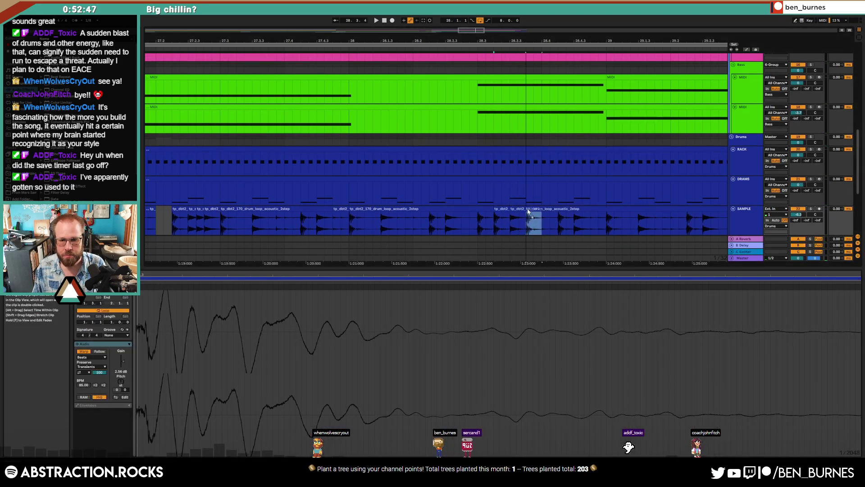
{"action": "left_click", "coordinate": [443, 221]}
{"action": "key", "text": "space"}
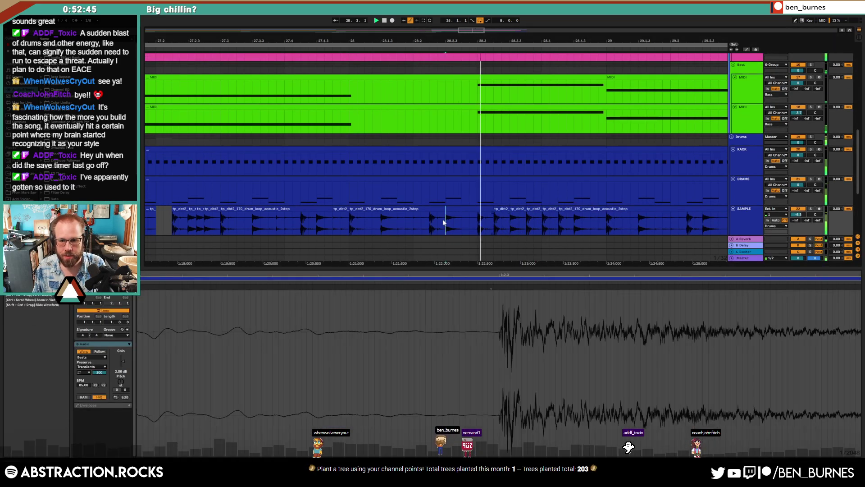
Step: Extend the repeated drum slices across beat 28.4 up to bar 29 and play the whole fill
{"action": "left_click", "coordinate": [564, 214]}
{"action": "left_click", "coordinate": [563, 209]}
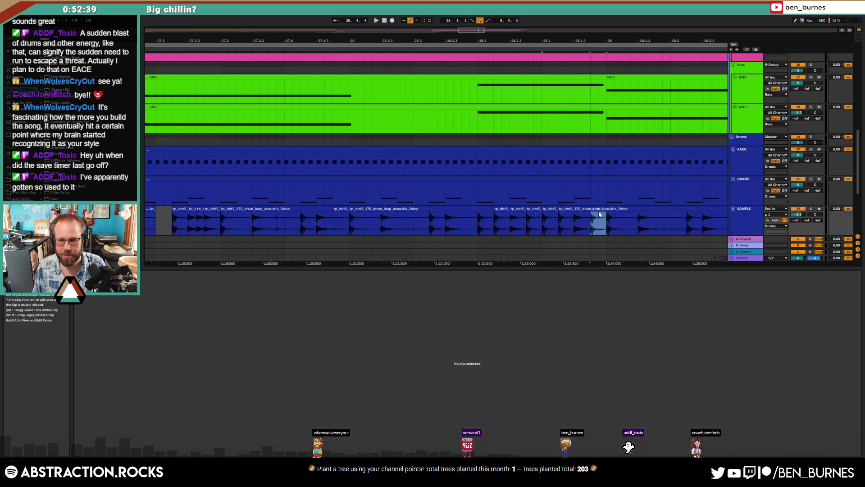
{"action": "left_click", "coordinate": [325, 224]}
{"action": "key", "text": "space"}
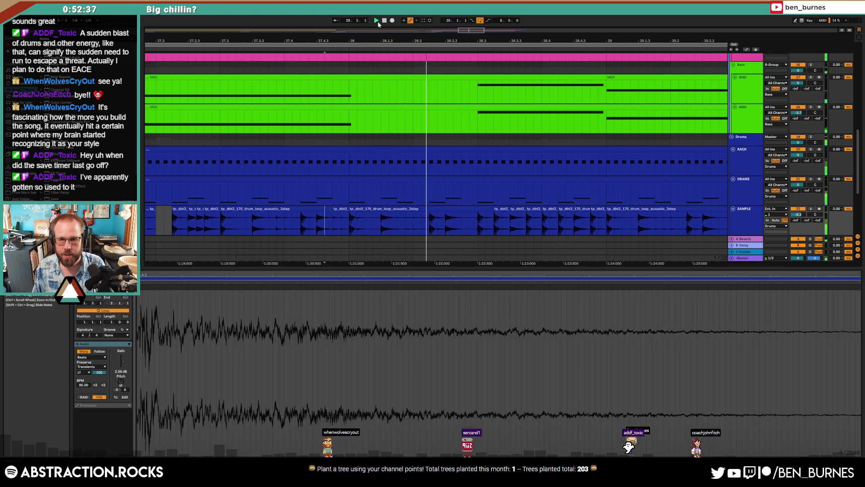
{"action": "key", "text": "space"}
Step: Play the drums from bar 29 to check the unedited loop following the fill
{"action": "left_click_drag", "start_coordinate": [352, 41], "coordinate": [347, 17]}
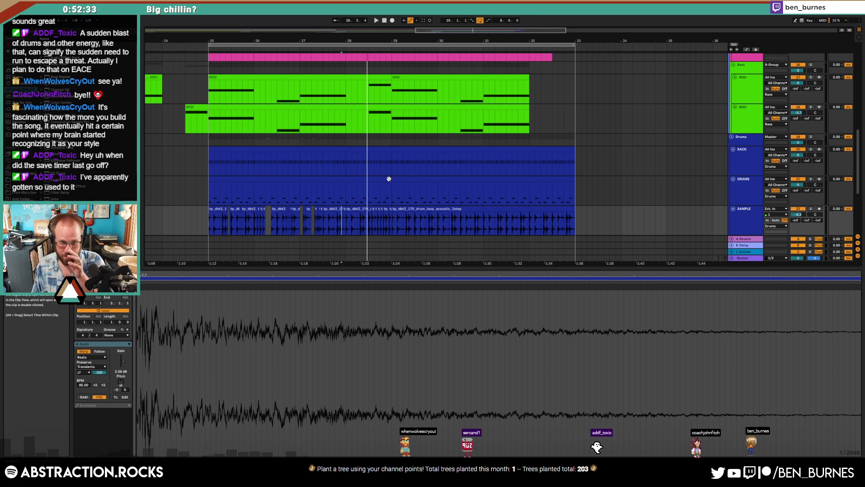
{"action": "left_click", "coordinate": [238, 183]}
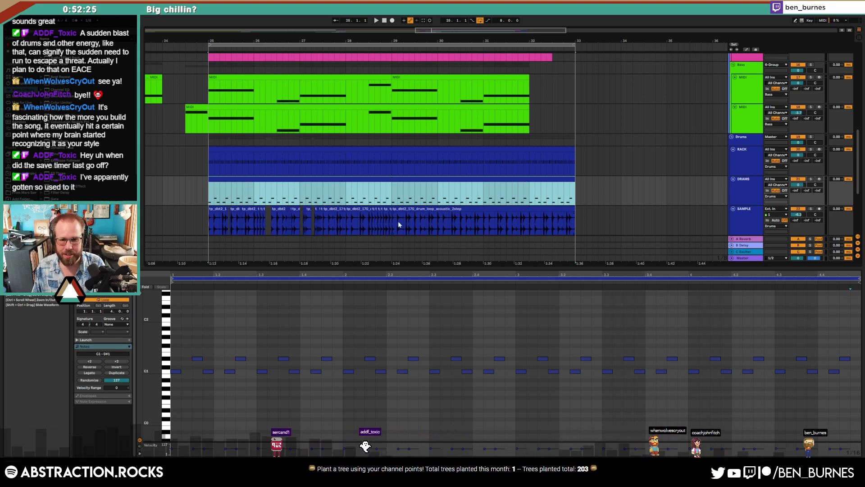
{"action": "scroll", "coordinate": [395, 220], "scroll_direction": "up", "scroll_amount": 10}
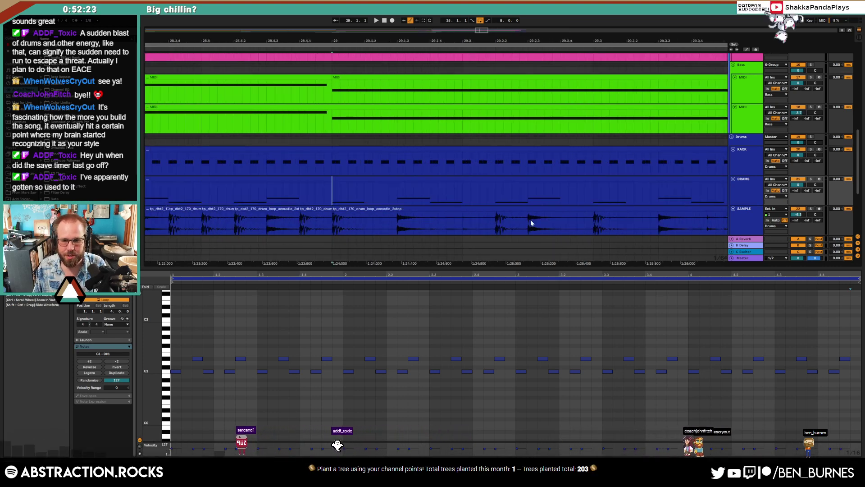
{"action": "key", "text": "space"}
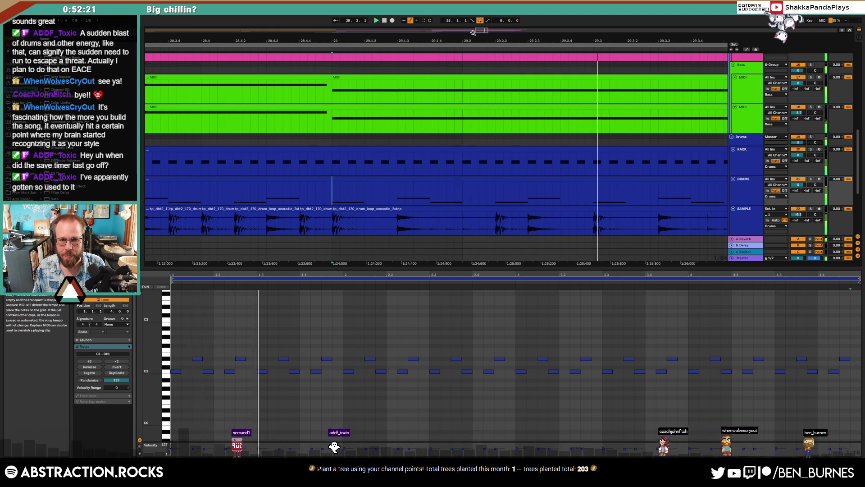
{"action": "key", "text": "space"}
{"action": "left_click_drag", "start_coordinate": [473, 33], "coordinate": [479, 26]}
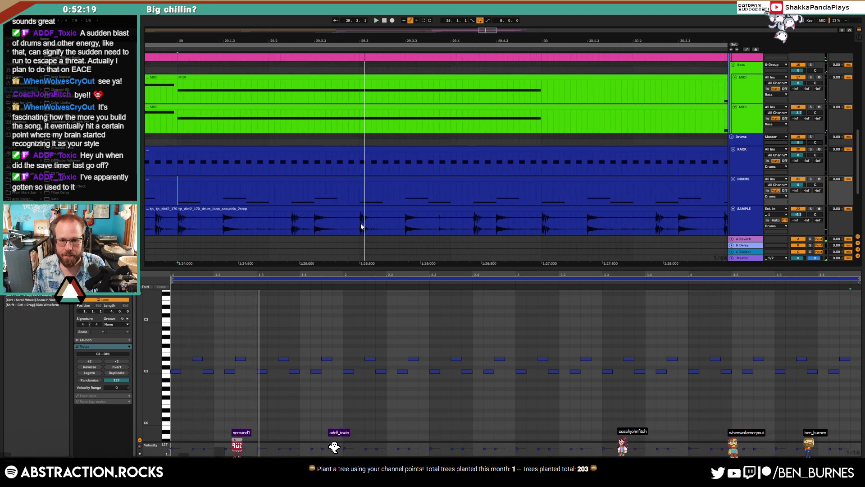
Step: Play the drums from beat 29.3 and cut the first sixteenth of that beat out of the SAMPLE drum loop
{"action": "key", "text": "space"}
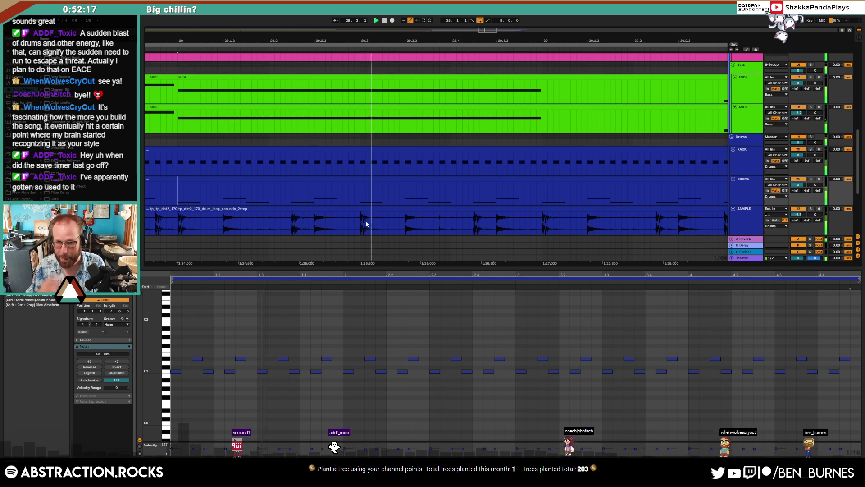
{"action": "key", "text": "space"}
{"action": "left_click_drag", "start_coordinate": [359, 221], "coordinate": [382, 220]}
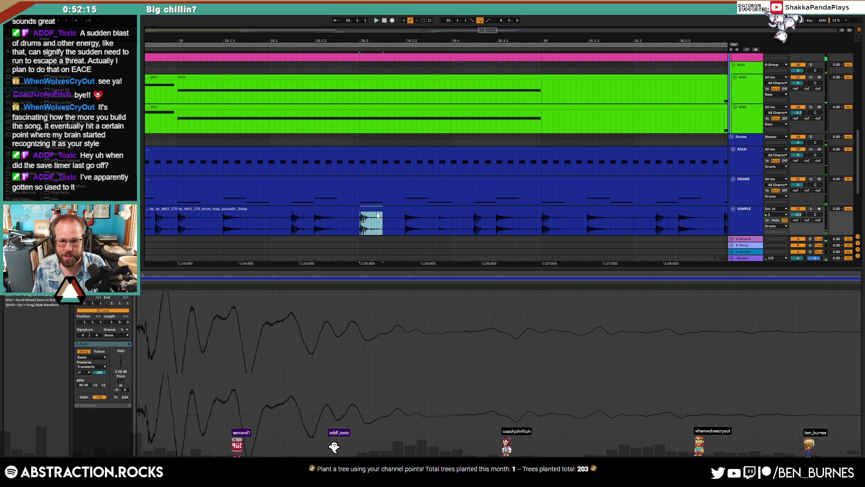
{"action": "key", "text": "Delete"}
{"action": "left_click", "coordinate": [405, 218]}
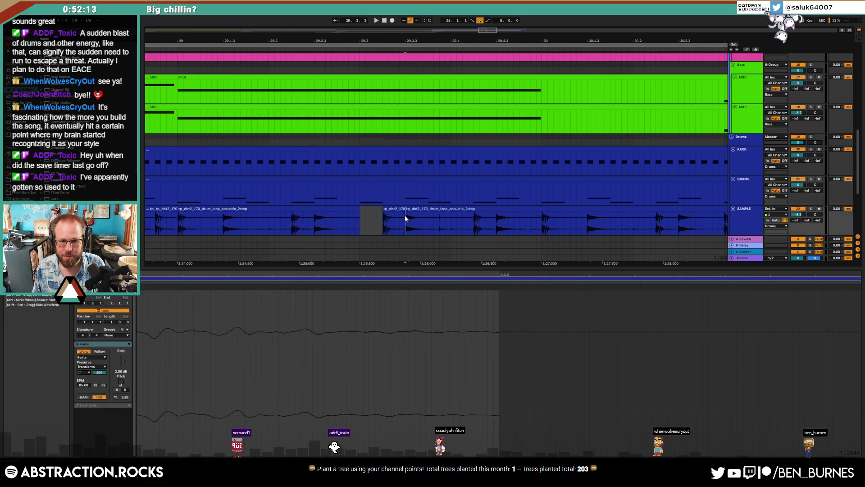
Step: Slice and repeat the drum loop hits around beat 29.4 and play from beat 29.3
{"action": "left_click_drag", "start_coordinate": [440, 222], "coordinate": [457, 213]}
{"action": "left_click", "coordinate": [360, 224]}
{"action": "key", "text": "space"}
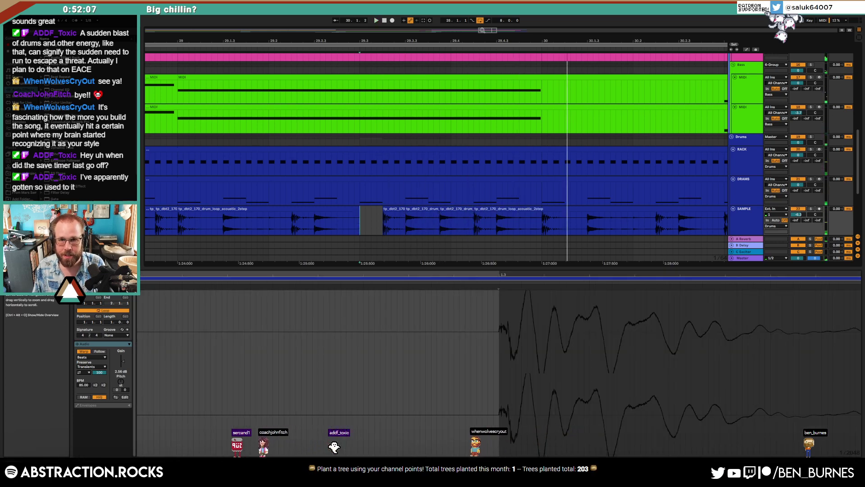
Step: Paste a short drum slice at beat 29.3.4 and play the chopped passage from beat 29.3
{"action": "left_click_drag", "start_coordinate": [482, 30], "coordinate": [491, 27]}
{"action": "left_click", "coordinate": [289, 219]}
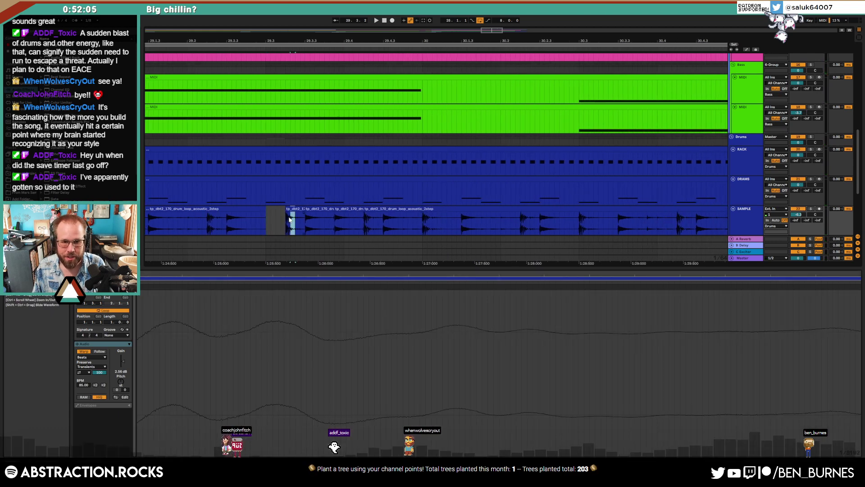
{"action": "left_click_drag", "start_coordinate": [289, 219], "coordinate": [335, 221]}
{"action": "left_click", "coordinate": [328, 220]}
{"action": "left_click", "coordinate": [329, 220]}
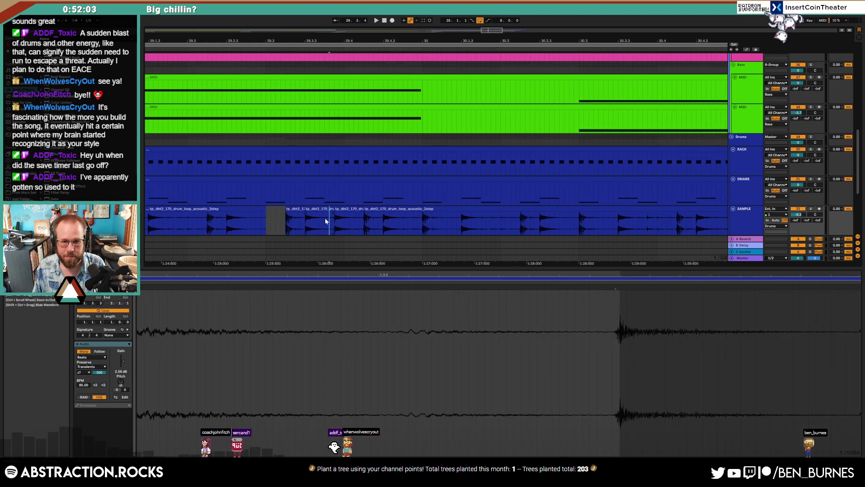
{"action": "left_click", "coordinate": [325, 220]}
{"action": "key", "text": "ctrl+v"}
{"action": "left_click", "coordinate": [282, 226]}
{"action": "key", "text": "space"}
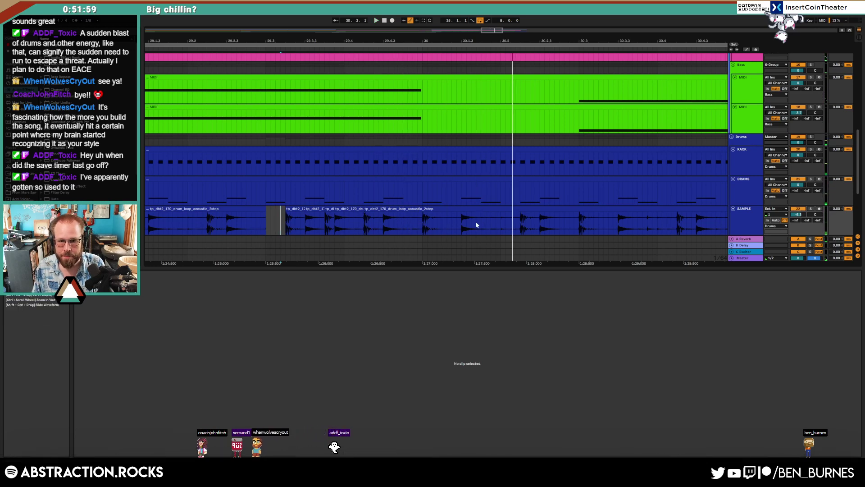
Step: Copy the thirty-second-note slice at beat 30.2.2, paste it twice from beat 30.2, and play the result
{"action": "left_click_drag", "start_coordinate": [520, 221], "coordinate": [531, 224]}
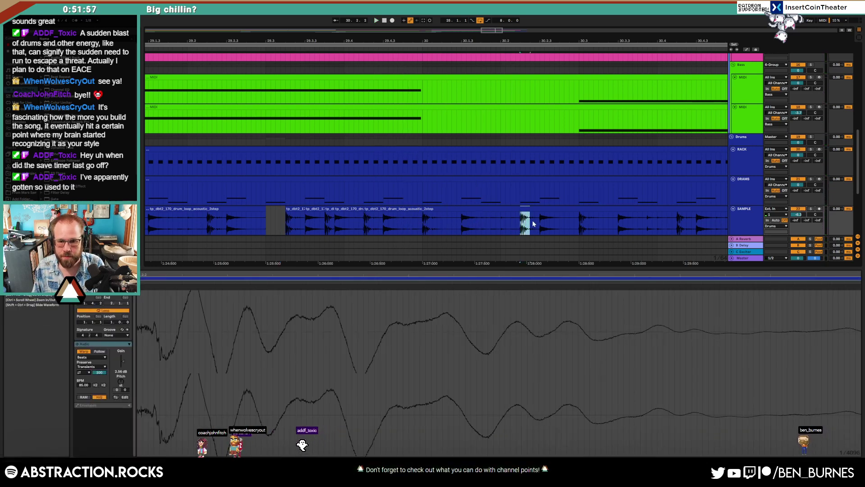
{"action": "left_click", "coordinate": [502, 221]}
{"action": "key", "text": "ctrl+v"}
{"action": "key", "text": "ctrl+v"}
{"action": "left_click", "coordinate": [485, 220]}
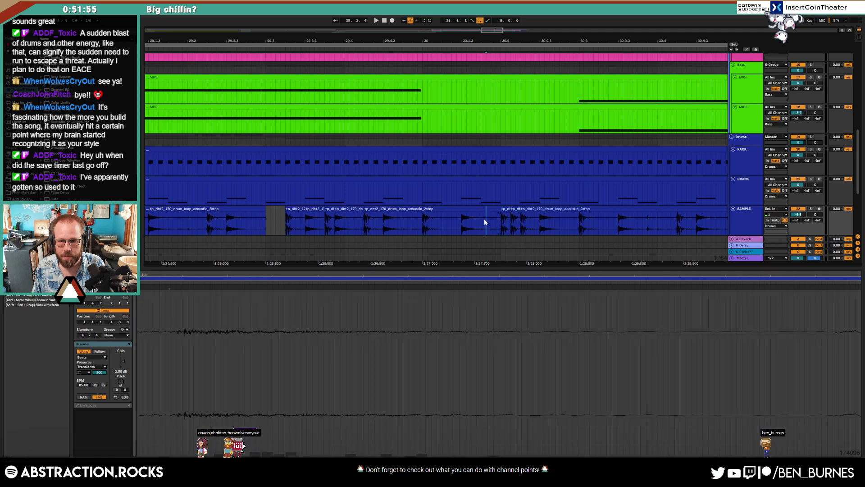
{"action": "key", "text": "space"}
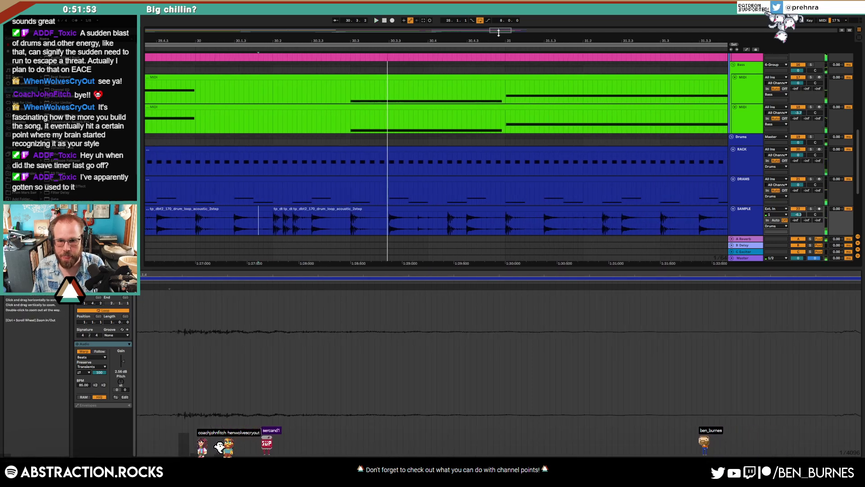
{"action": "key", "text": "space"}
Step: Cut the first sixteenth of beat 30.4 from the drum loop and paste a sixty-fourth-note slice from 30.4.3 at its start
{"action": "mouse_move", "coordinate": [389, 227]}
{"action": "left_mouse_down"}
{"action": "mouse_move", "coordinate": [442, 209]}
{"action": "mouse_move", "coordinate": [481, 219]}
{"action": "mouse_move", "coordinate": [473, 220]}
{"action": "left_mouse_up"}
{"action": "key", "text": "ctrl+d"}
{"action": "left_click", "coordinate": [468, 221]}
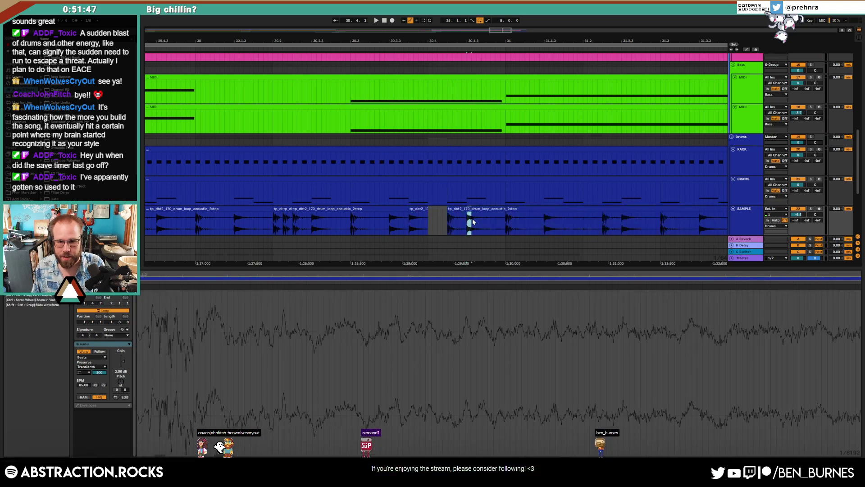
{"action": "left_click", "coordinate": [429, 217]}
{"action": "key", "text": "ctrl+v"}
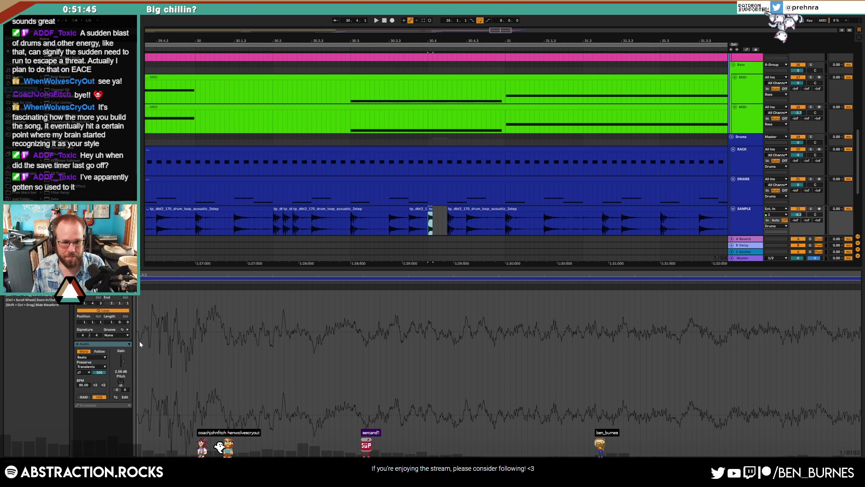
Step: Fill the gap at beat 30.4 with duplicates of the tiny slice, adjusting their pitch, and play the roll
{"action": "left_click_drag", "start_coordinate": [121, 381], "coordinate": [122, 381]}
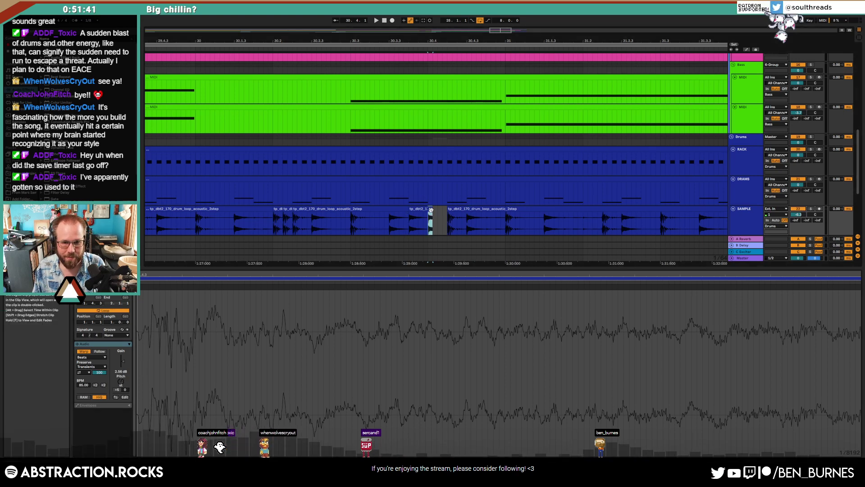
{"action": "key", "text": "ctrl+d"}
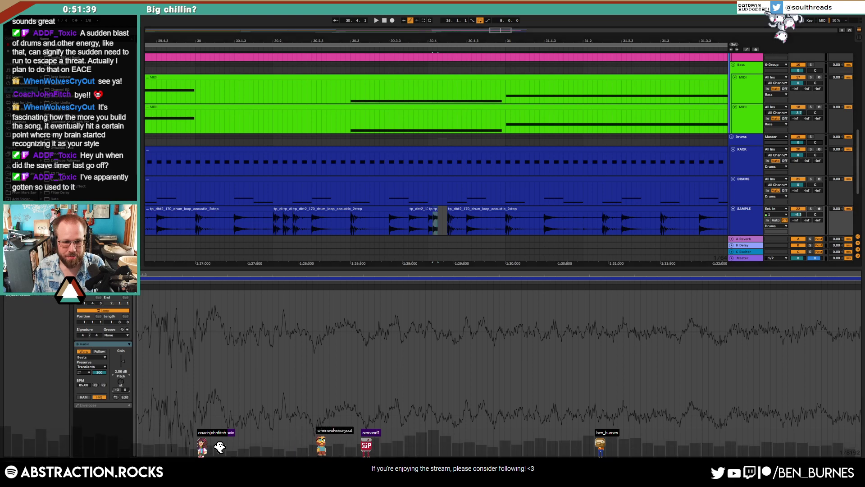
{"action": "key", "text": "ctrl+d"}
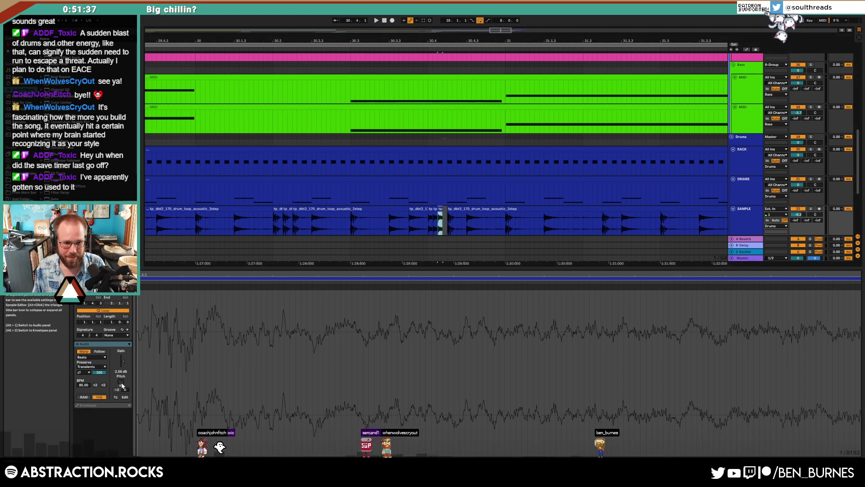
{"action": "left_click_drag", "start_coordinate": [122, 384], "coordinate": [121, 388]}
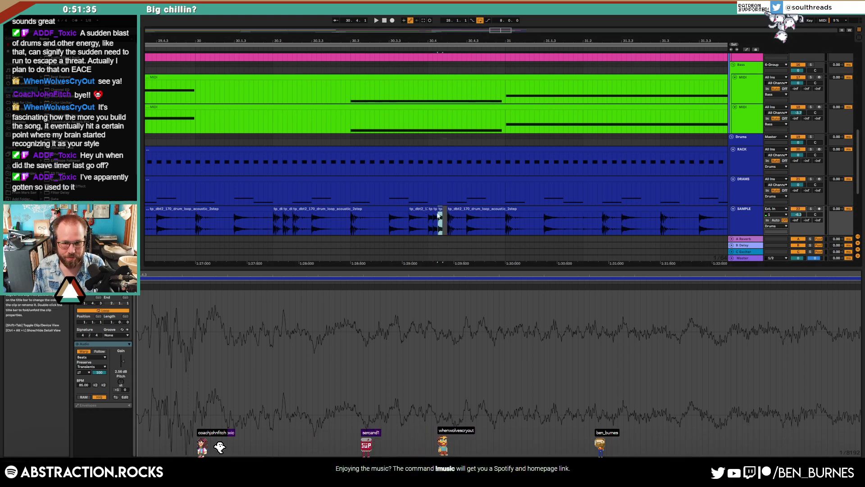
{"action": "key", "text": "ctrl+d"}
{"action": "left_click", "coordinate": [380, 221]}
{"action": "key", "text": "space"}
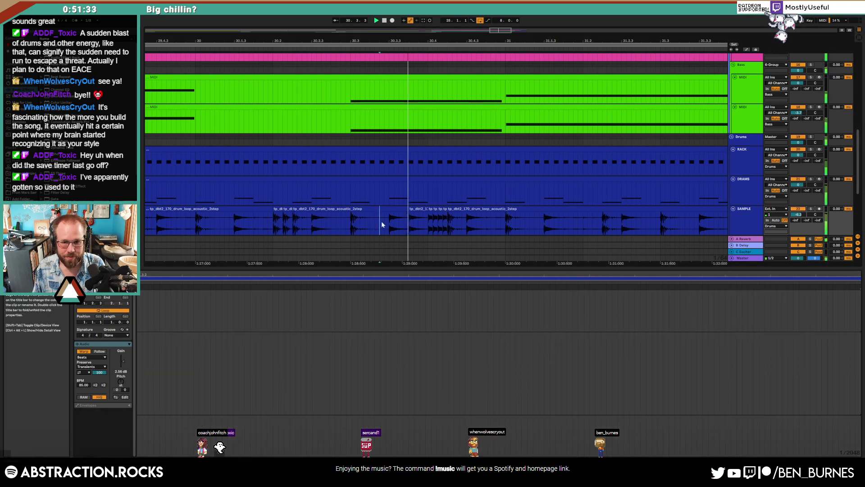
{"action": "key", "text": "space"}
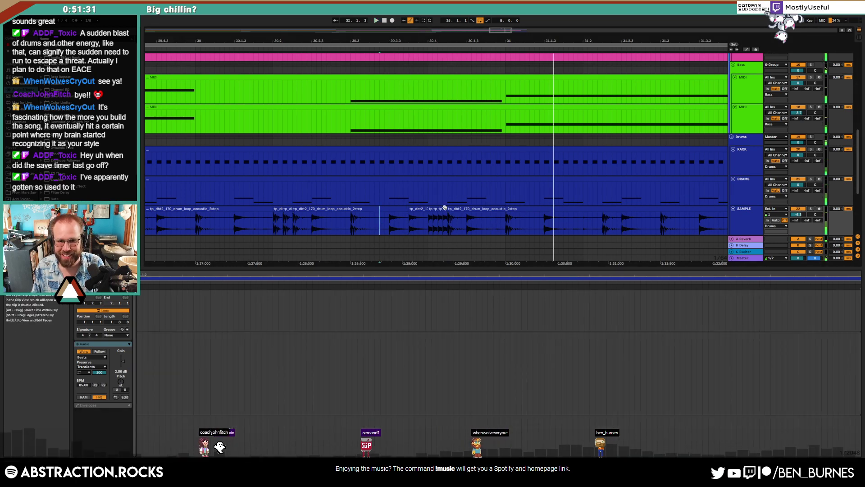
Step: Lower the gain of the repeated slices at beat 30.4 and play the drums from bar 30
{"action": "left_click", "coordinate": [437, 219]}
{"action": "left_click_drag", "start_coordinate": [121, 361], "coordinate": [122, 364]}
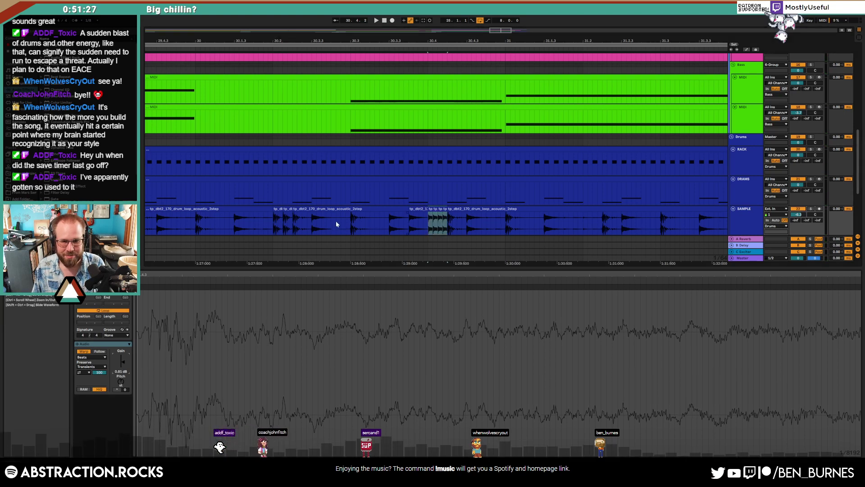
{"action": "left_click", "coordinate": [230, 223]}
{"action": "key", "text": "space"}
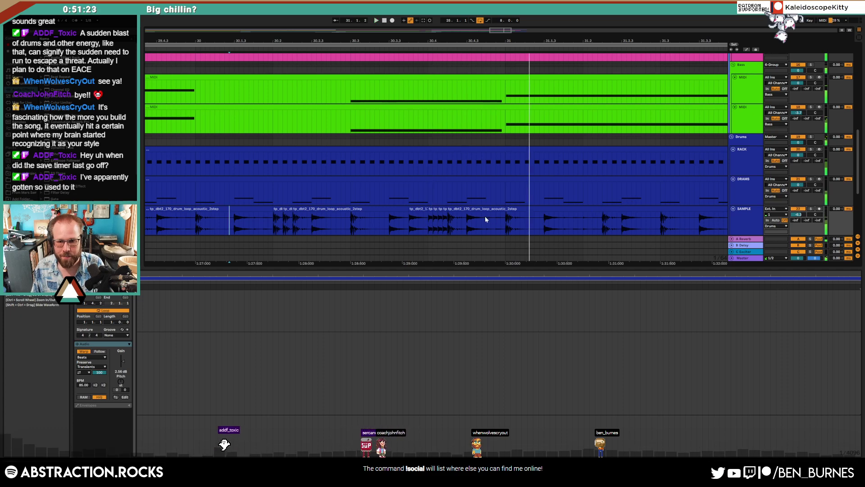
Step: Cut two short gaps before bar 31 in the drum loop, leaving a thirty-second-note slice at 30.4.4, and play it
{"action": "left_click", "coordinate": [468, 222]}
{"action": "mouse_move", "coordinate": [478, 222]}
{"action": "left_mouse_down"}
{"action": "mouse_move", "coordinate": [488, 221]}
{"action": "mouse_move", "coordinate": [482, 211]}
{"action": "mouse_move", "coordinate": [507, 210]}
{"action": "left_mouse_up"}
{"action": "left_click", "coordinate": [498, 209]}
{"action": "left_click", "coordinate": [420, 222]}
{"action": "key", "text": "space"}
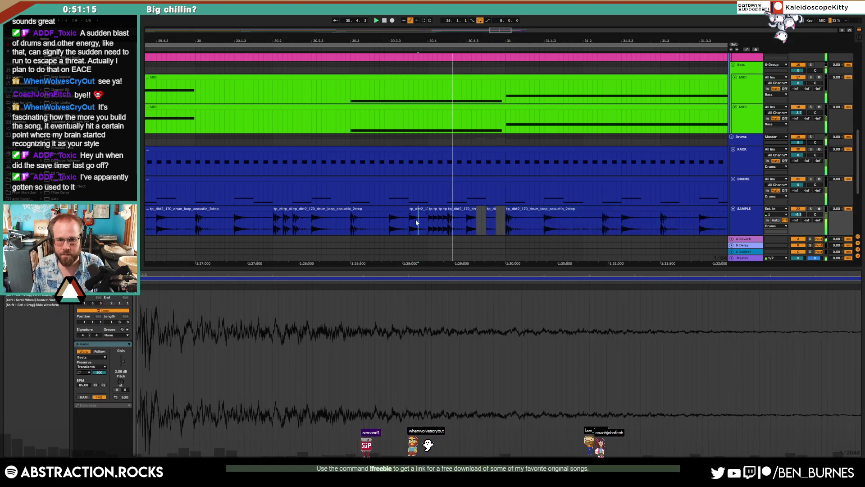
Step: Lower the gain of the isolated slice at beat 30.4.4 and play the drums through into bar 31
{"action": "left_click", "coordinate": [467, 219]}
{"action": "left_click", "coordinate": [487, 217]}
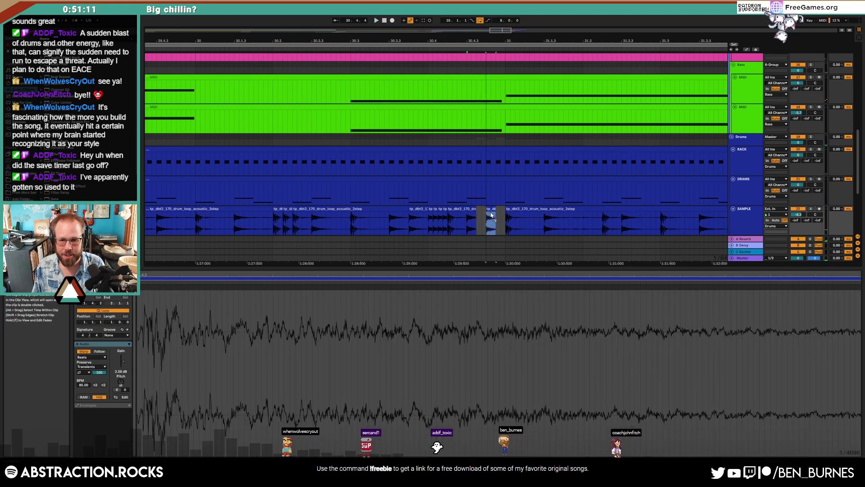
{"action": "left_click_drag", "start_coordinate": [123, 361], "coordinate": [122, 364]}
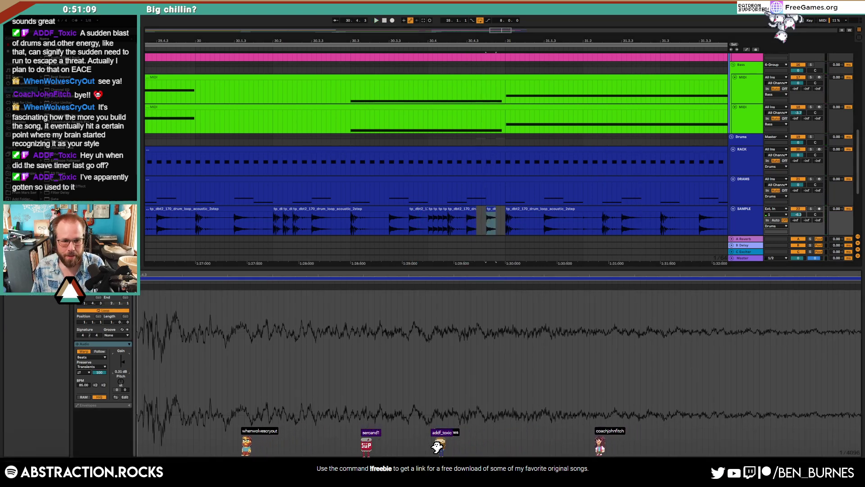
{"action": "left_click", "coordinate": [268, 226]}
{"action": "key", "text": "space"}
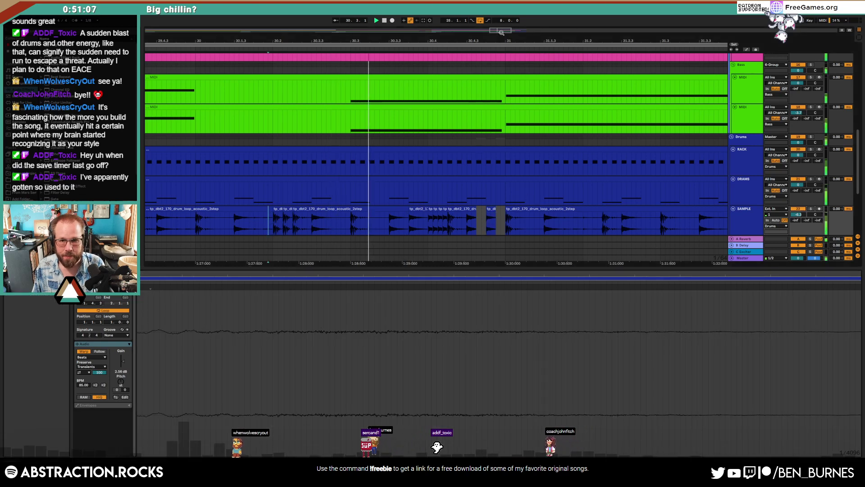
{"action": "left_click_drag", "start_coordinate": [501, 31], "coordinate": [507, 30]}
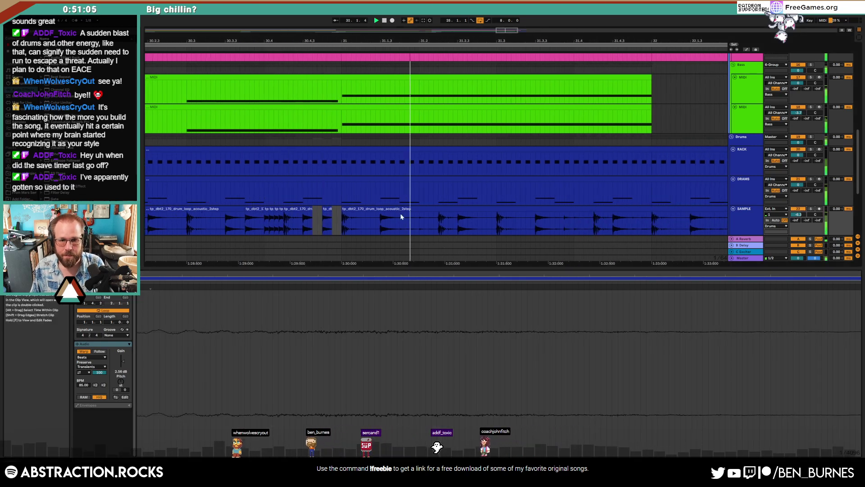
{"action": "key", "text": "space"}
Step: Duplicate the sixty-fourth-note drum slice just before beat 31.4 and play from bar 31
{"action": "mouse_move", "coordinate": [564, 221]}
{"action": "left_mouse_down"}
{"action": "mouse_move", "coordinate": [585, 222]}
{"action": "mouse_move", "coordinate": [569, 222]}
{"action": "left_mouse_up"}
{"action": "key", "text": "ctrl+d"}
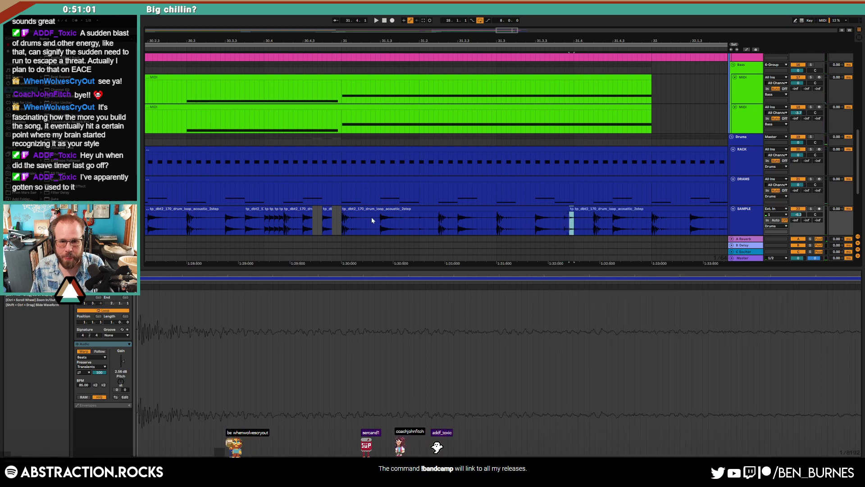
{"action": "left_click_drag", "start_coordinate": [380, 225], "coordinate": [398, 225]}
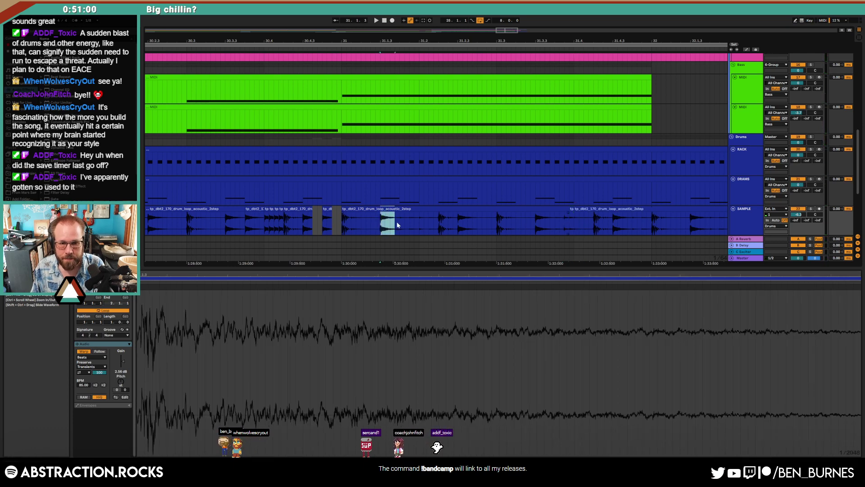
{"action": "left_click", "coordinate": [342, 222]}
{"action": "key", "text": "space"}
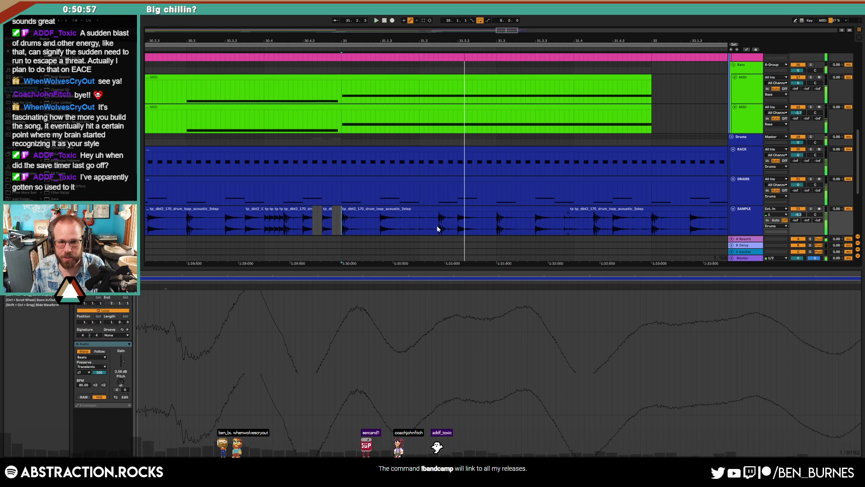
Step: Duplicate the thirty-second-note drum slice at beat 31.2.2 and play the resulting stutter
{"action": "left_click_drag", "start_coordinate": [437, 226], "coordinate": [446, 223]}
{"action": "key", "text": "ctrl+d"}
{"action": "left_click", "coordinate": [405, 218]}
{"action": "key", "text": "space"}
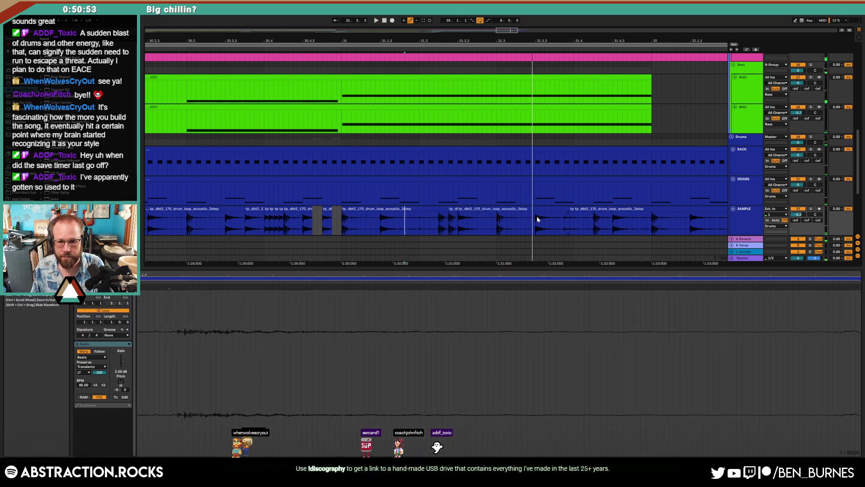
Step: Try chopping and repeating extra drum slices between beats 31.3 and 31.4 and play the variation
{"action": "mouse_move", "coordinate": [537, 219]}
{"action": "left_mouse_down"}
{"action": "mouse_move", "coordinate": [559, 221]}
{"action": "mouse_move", "coordinate": [529, 216]}
{"action": "mouse_move", "coordinate": [550, 215]}
{"action": "left_mouse_up"}
{"action": "left_click", "coordinate": [462, 225]}
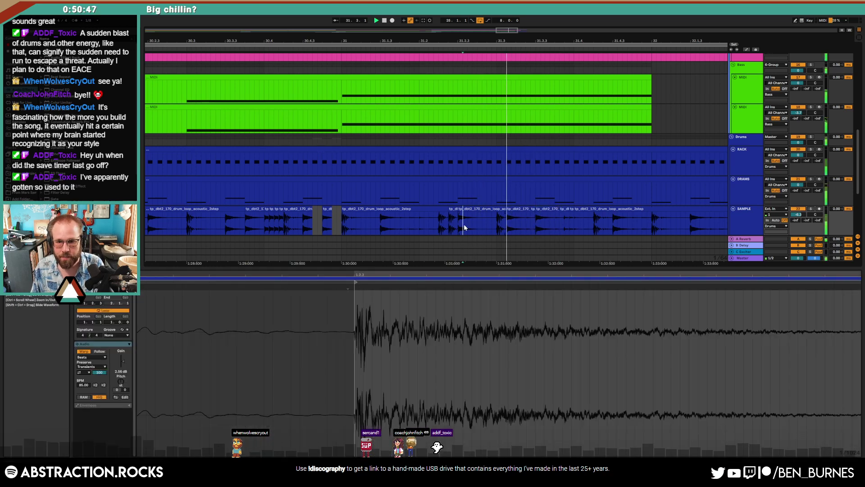
{"action": "key", "text": "space"}
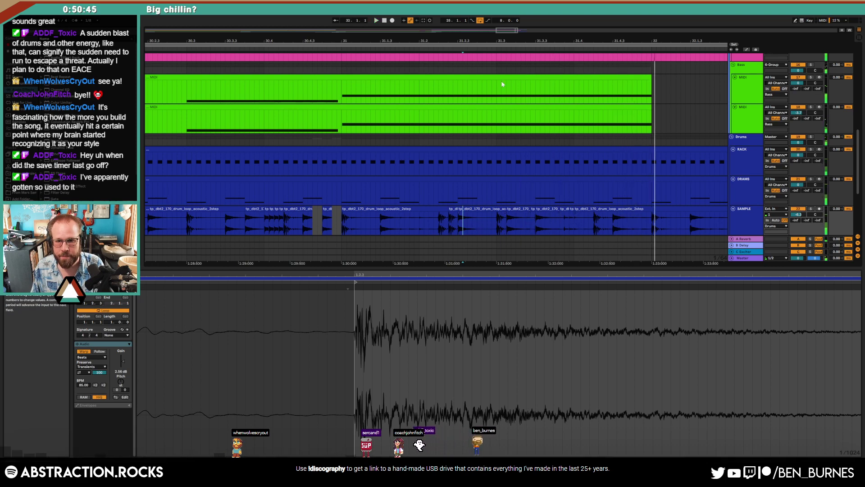
{"action": "left_click_drag", "start_coordinate": [507, 208], "coordinate": [566, 211]}
Step: Select the eighth-note drum hit at beat 32.1.3 and play the loop from just before bar 32
{"action": "left_click_drag", "start_coordinate": [509, 30], "coordinate": [519, 28]}
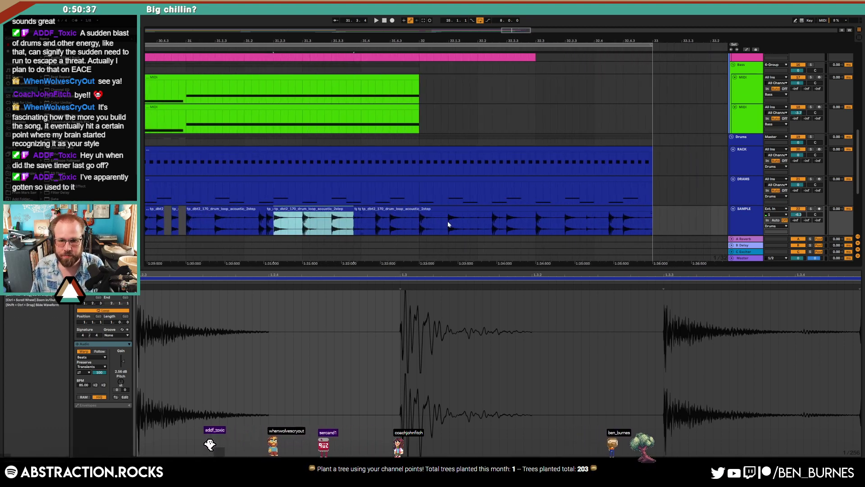
{"action": "left_click_drag", "start_coordinate": [448, 221], "coordinate": [477, 227]}
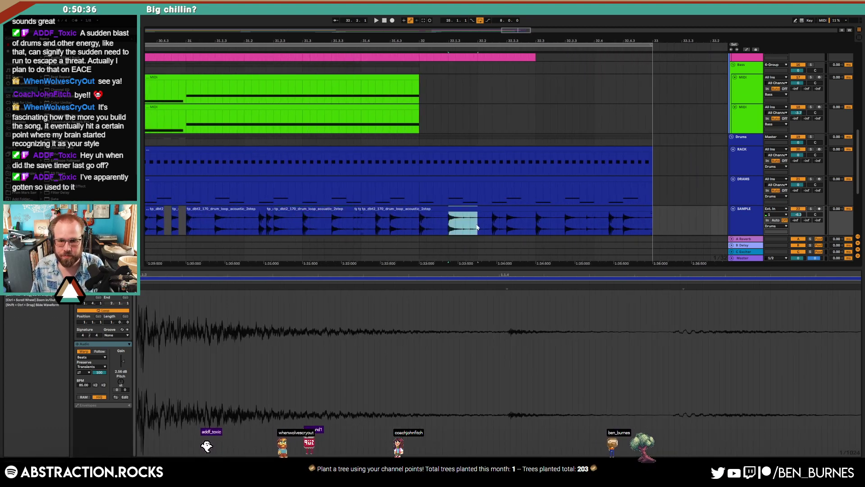
{"action": "left_click", "coordinate": [415, 220]}
{"action": "key", "text": "space"}
Step: Repeat the drum hit from beat 32.2 up to bar 33 in progressively shorter slices and show the SAMPLE track's devices
{"action": "left_click_drag", "start_coordinate": [478, 223], "coordinate": [600, 221]}
{"action": "key", "text": "ctrl+d"}
{"action": "key", "text": "ctrl+d"}
{"action": "key", "text": "ctrl+d"}
{"action": "key", "text": "ctrl+d"}
{"action": "key", "text": "ctrl+d"}
{"action": "key", "text": "ctrl+d"}
{"action": "key", "text": "ctrl+d"}
{"action": "key", "text": "ctrl+d"}
{"action": "key", "text": "ctrl+d"}
{"action": "key", "text": "ctrl+d"}
{"action": "key", "text": "ctrl+d"}
{"action": "key", "text": "ctrl+d"}
{"action": "key", "text": "ctrl+d"}
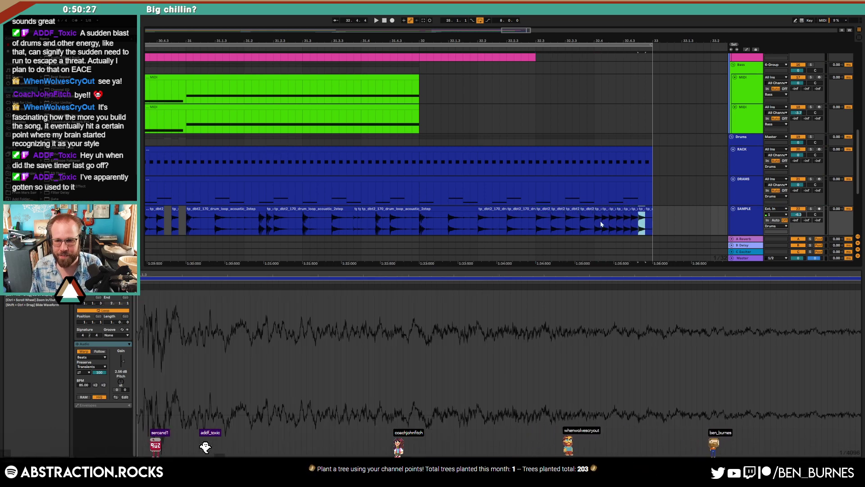
{"action": "key", "text": "shift+Tab"}
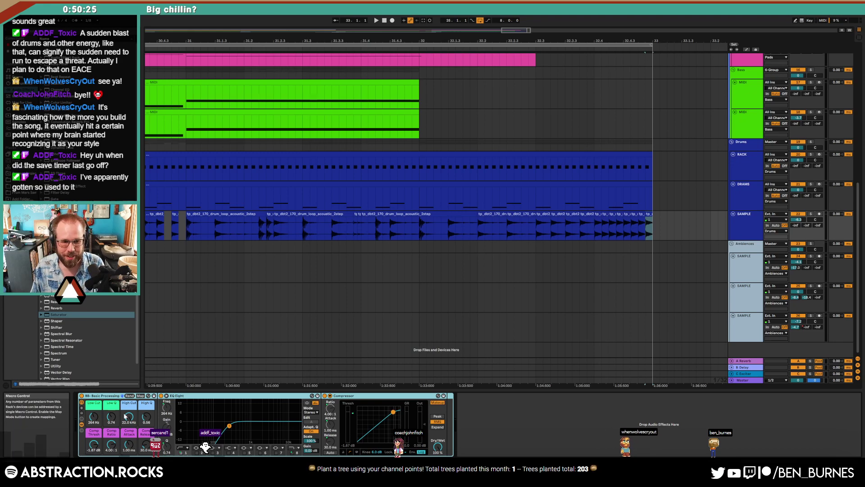
Step: Automate the SAMPLE track's Low Cut to rise in a curve to about 12 kHz toward bar 33
{"action": "key", "text": "a"}
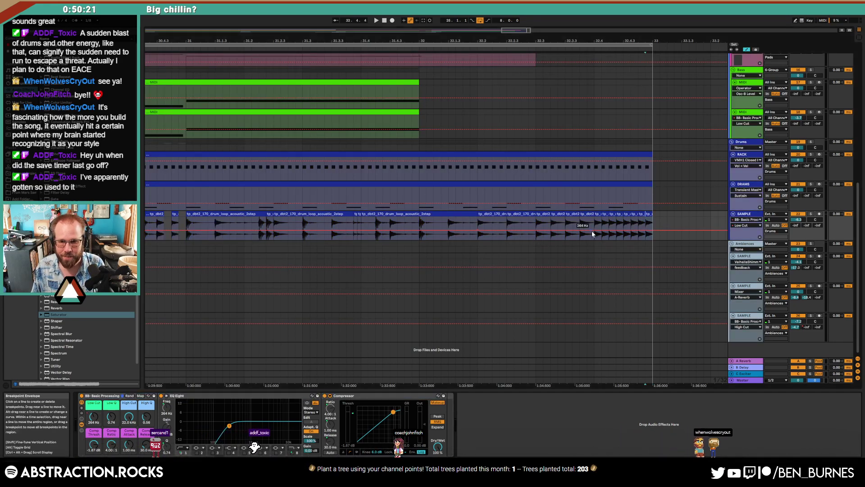
{"action": "left_click_drag", "start_coordinate": [593, 233], "coordinate": [649, 219]}
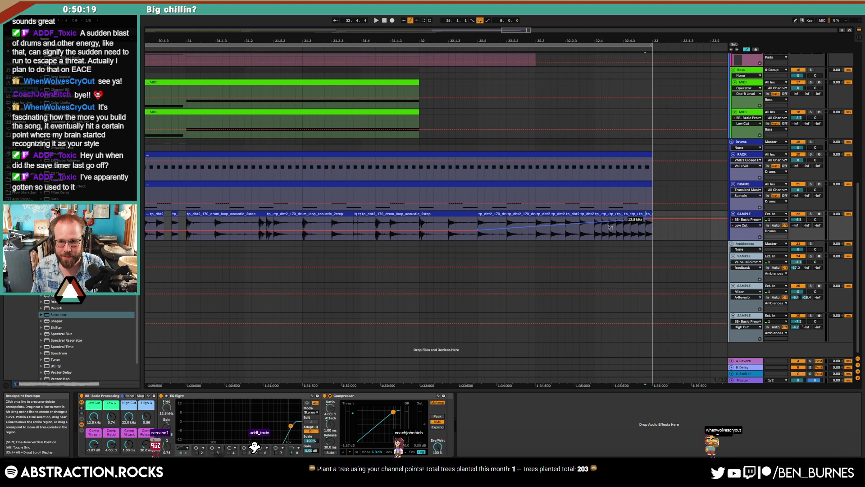
{"action": "scroll", "coordinate": [460, 231], "scroll_direction": "down", "scroll_amount": 4}
{"action": "scroll", "coordinate": [345, 231], "scroll_direction": "down", "scroll_amount": 2}
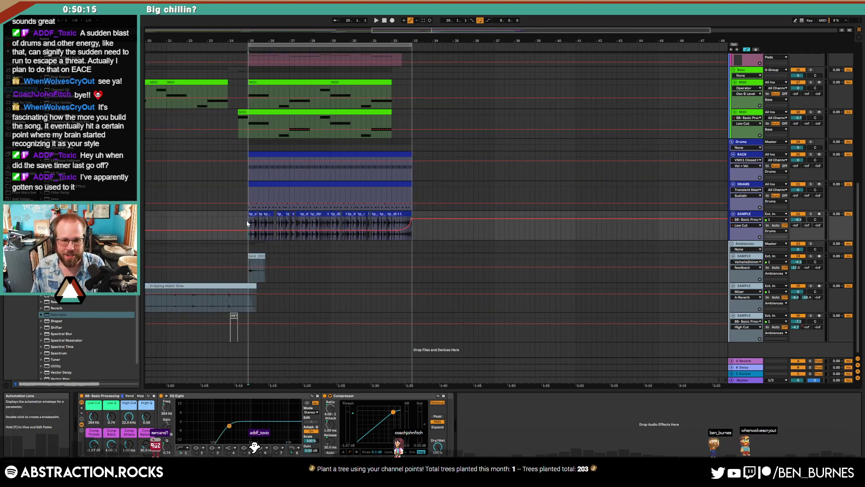
Step: Deactivate the DRUMS clip, hide the automation lanes and play the section from bar 25
{"action": "scroll", "coordinate": [266, 187], "scroll_direction": "up", "scroll_amount": 3}
{"action": "scroll", "coordinate": [266, 187], "scroll_direction": "up", "scroll_amount": 2}
{"action": "left_click", "coordinate": [270, 182]}
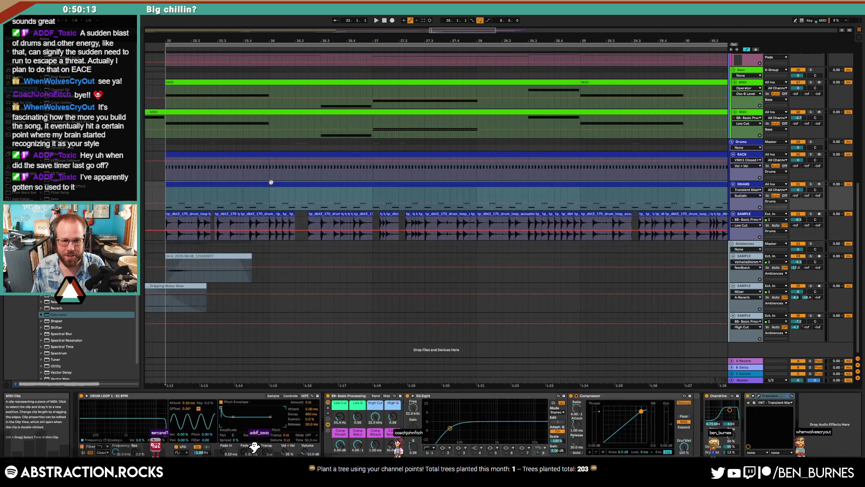
{"action": "key", "text": "space"}
{"action": "key", "text": "a"}
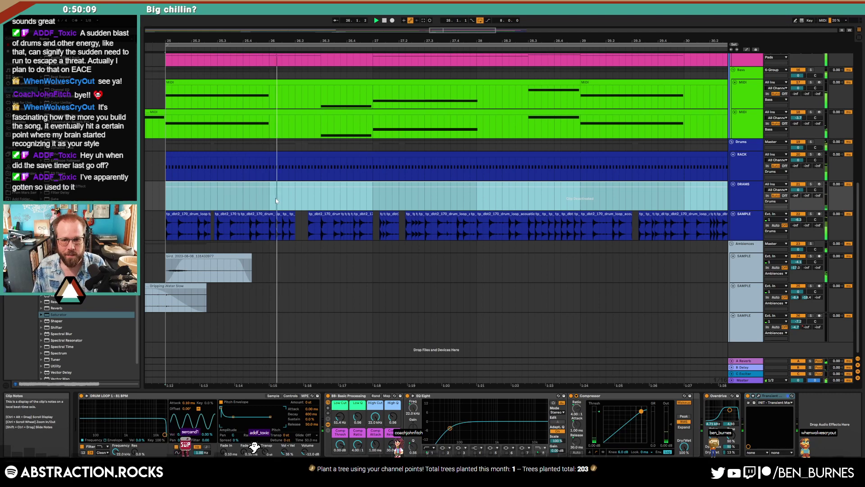
Step: Try a lower compressor threshold on the SAMPLE drum loop track during playback
{"action": "left_click", "coordinate": [744, 219]}
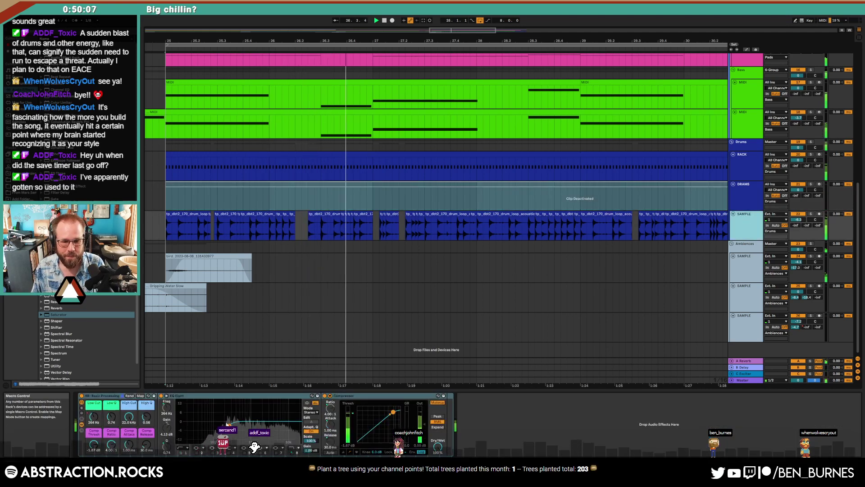
{"action": "left_click", "coordinate": [93, 446]}
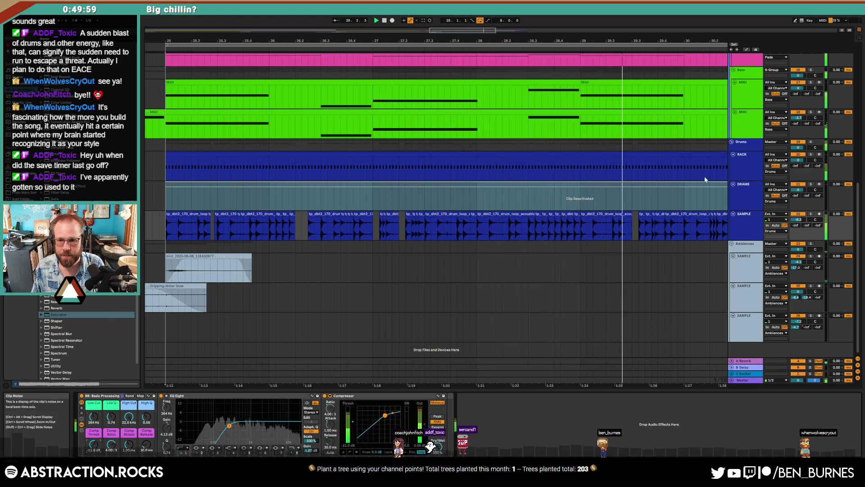
Step: Raise the reverb send of the second Bass MIDI track and play the section again from bar 25
{"action": "left_click", "coordinate": [752, 118]}
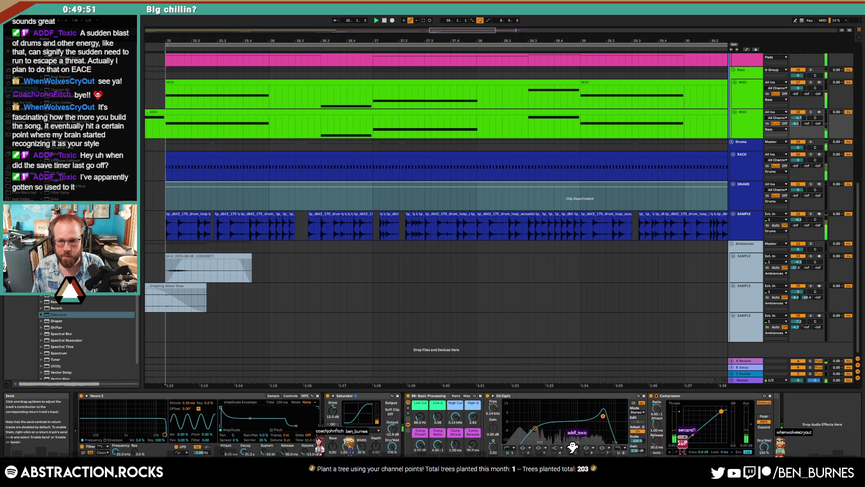
{"action": "left_click_drag", "start_coordinate": [485, 33], "coordinate": [510, 30]}
{"action": "scroll", "coordinate": [491, 138], "scroll_direction": "up", "scroll_amount": 1}
{"action": "scroll", "coordinate": [509, 82], "scroll_direction": "up", "scroll_amount": 1}
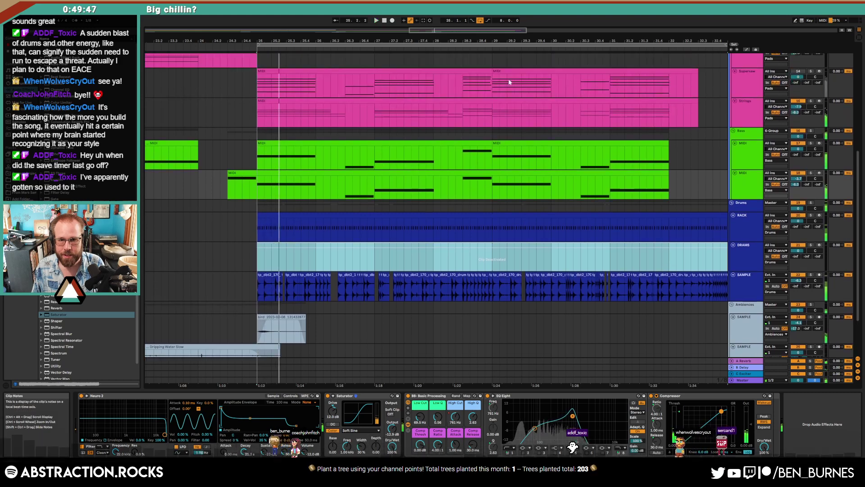
{"action": "left_click", "coordinate": [799, 72]}
{"action": "left_click", "coordinate": [259, 85]}
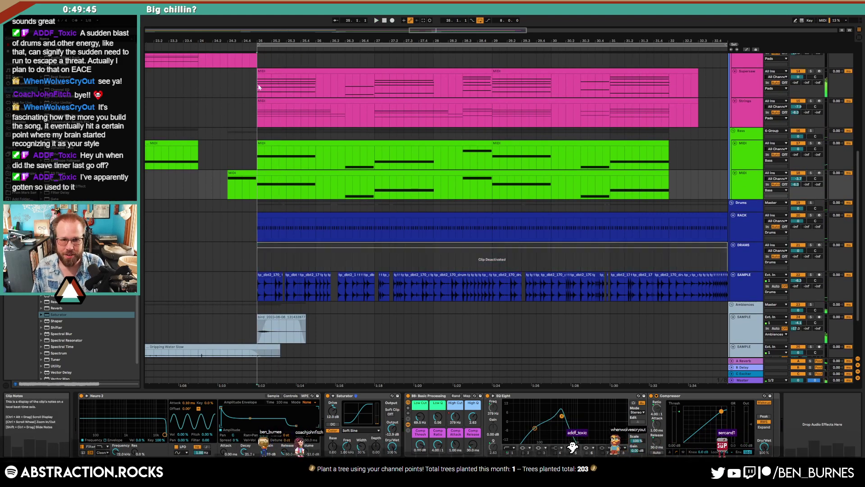
{"action": "key", "text": "space"}
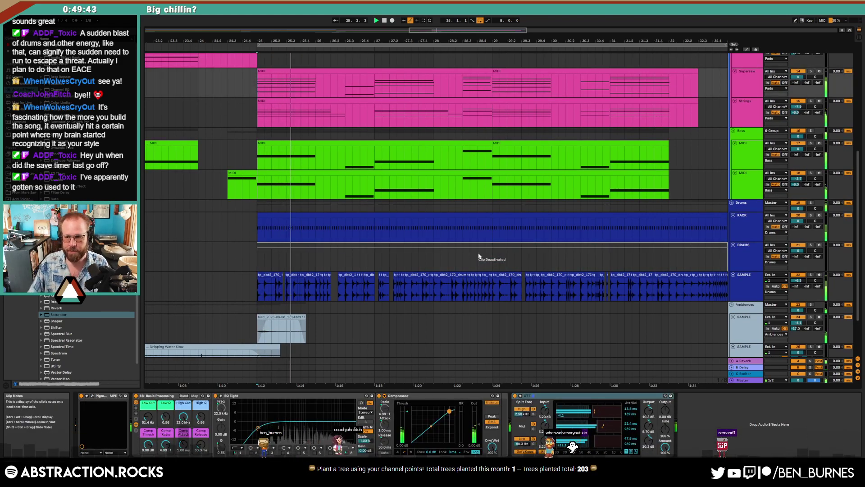
Step: Set the compressor threshold on the SAMPLE drum loop track to -4.08 dB
{"action": "left_click", "coordinate": [746, 290]}
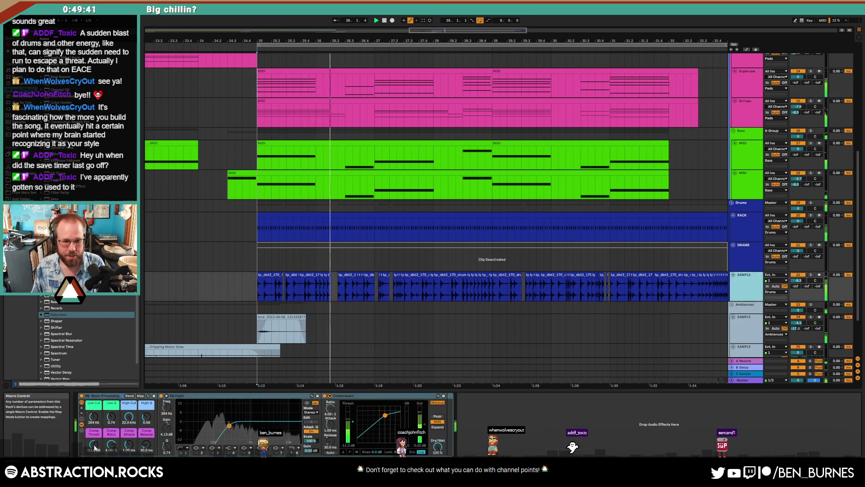
{"action": "left_click_drag", "start_coordinate": [94, 445], "coordinate": [94, 447]}
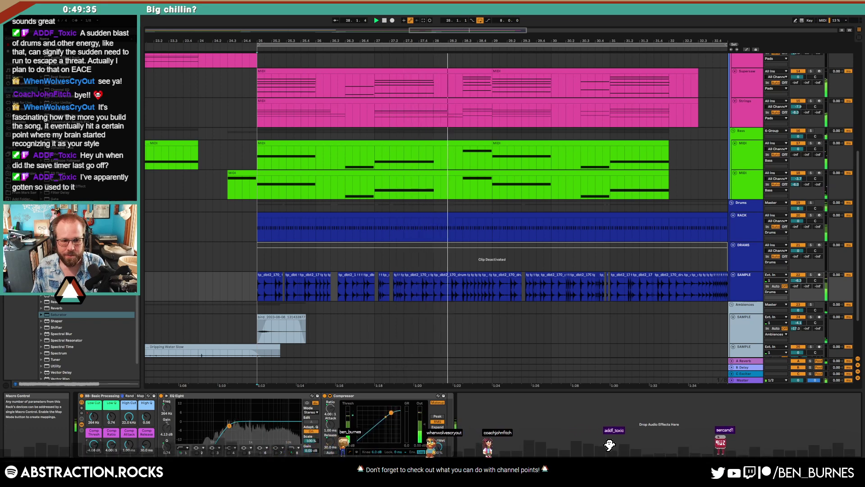
Step: Add an Auto Filter after OTT on the Supersaw track and adjust its tempo-synced LFO modulation while playing from bar 25
{"action": "left_click", "coordinate": [506, 71]}
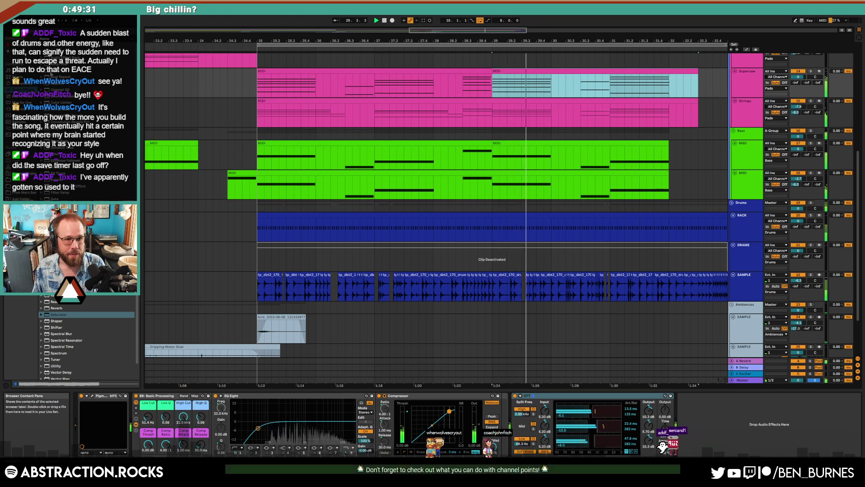
{"action": "left_click_drag", "start_coordinate": [59, 65], "coordinate": [746, 420]}
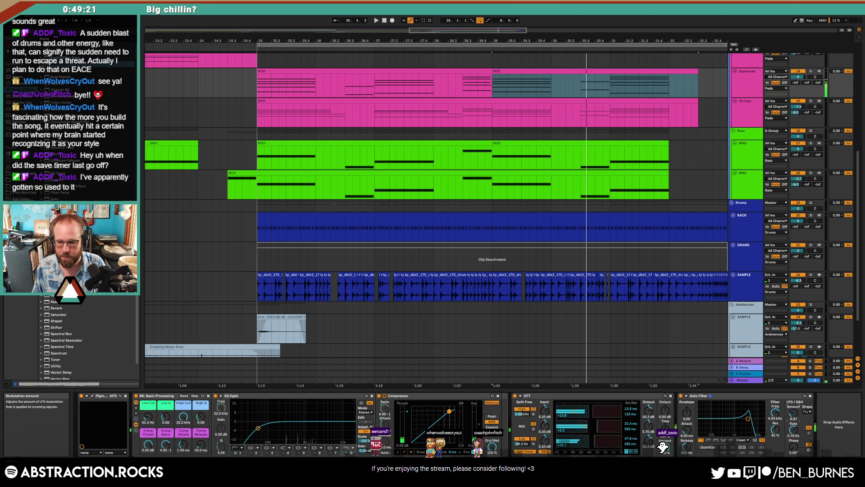
{"action": "key", "text": "space"}
{"action": "key", "text": "space"}
{"action": "left_click", "coordinate": [260, 92]}
{"action": "key", "text": "space"}
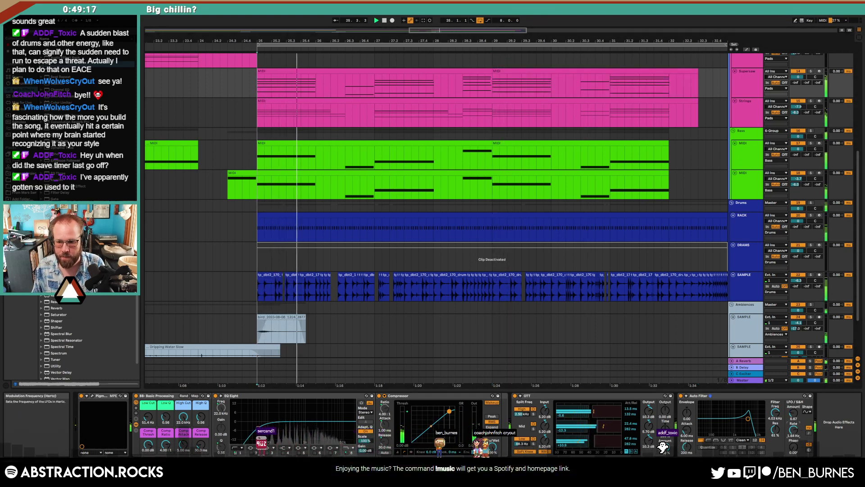
{"action": "left_click", "coordinate": [809, 432]}
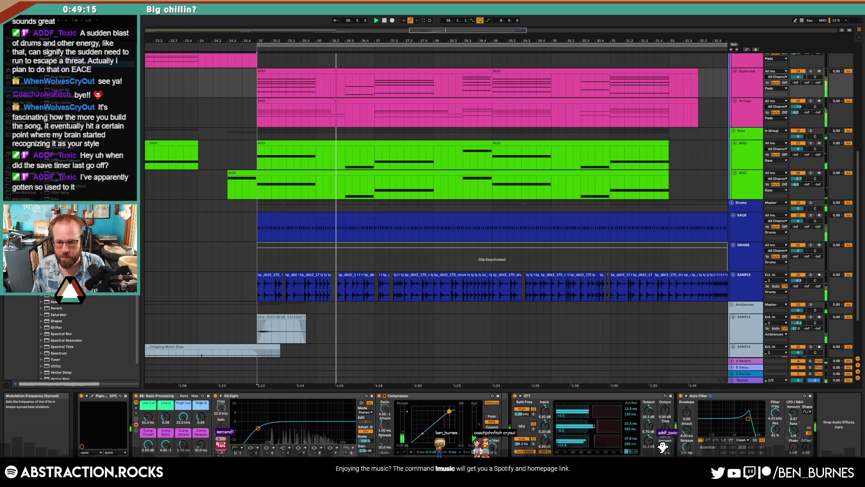
{"action": "left_click_drag", "start_coordinate": [794, 430], "coordinate": [775, 444]}
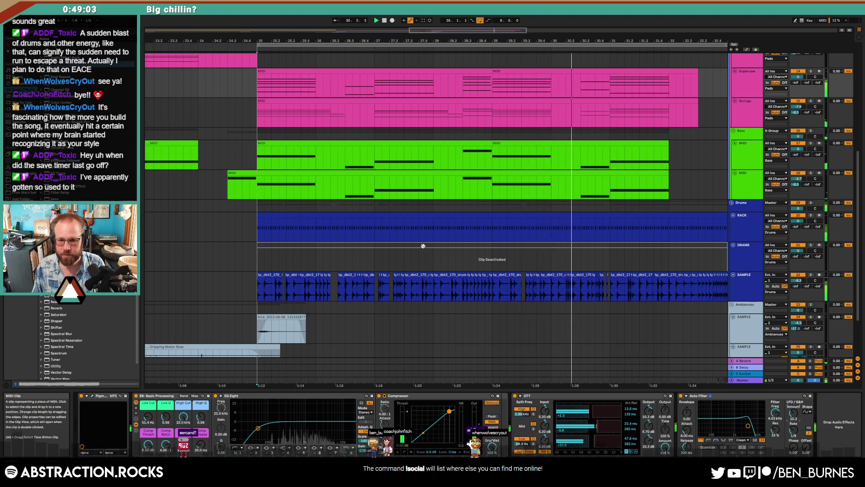
Step: Solo the Drums group, set the SAMPLE drum loop's first send to -24.4 dB and raise the track's volume
{"action": "left_click", "coordinate": [749, 283]}
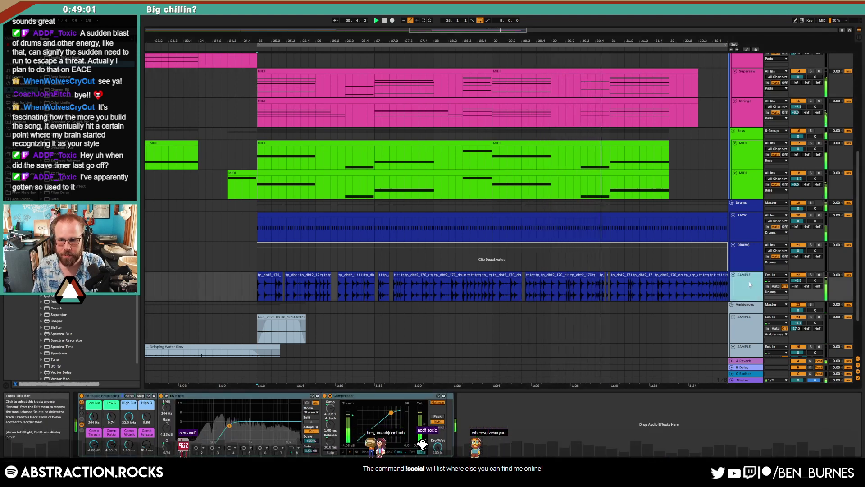
{"action": "left_click", "coordinate": [745, 211]}
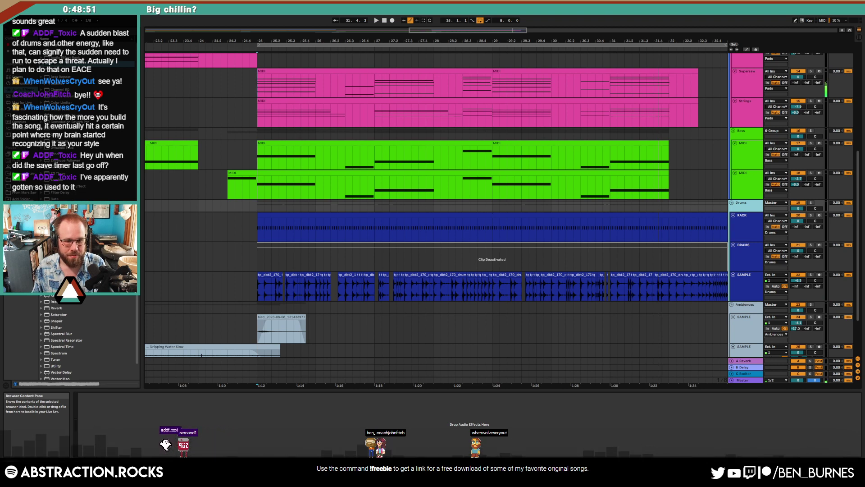
{"action": "left_click", "coordinate": [796, 287]}
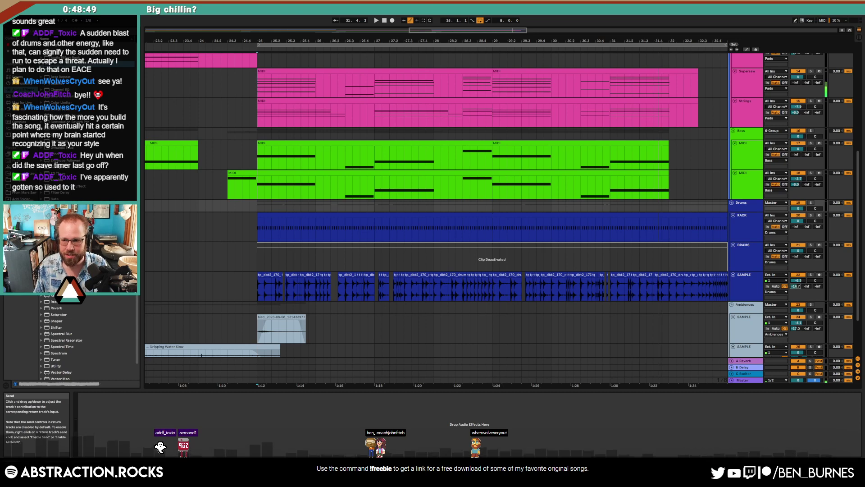
{"action": "left_click", "coordinate": [811, 275]}
{"action": "left_click", "coordinate": [321, 275]}
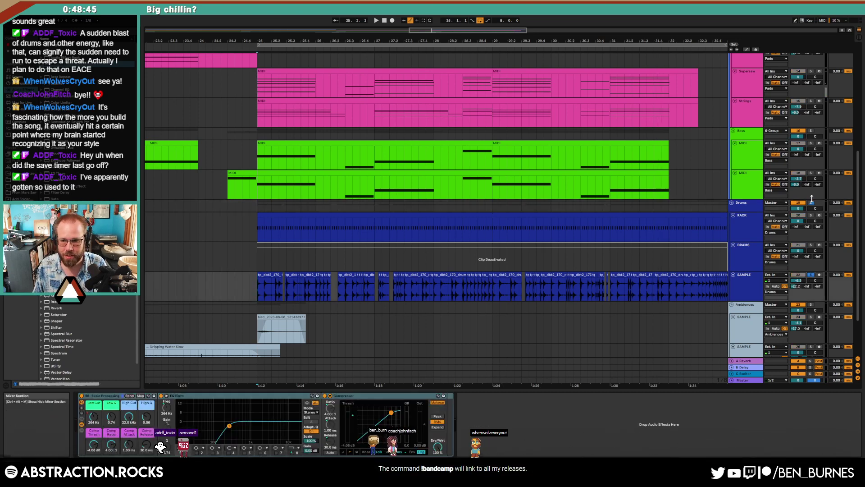
{"action": "left_click_drag", "start_coordinate": [795, 287], "coordinate": [796, 284]}
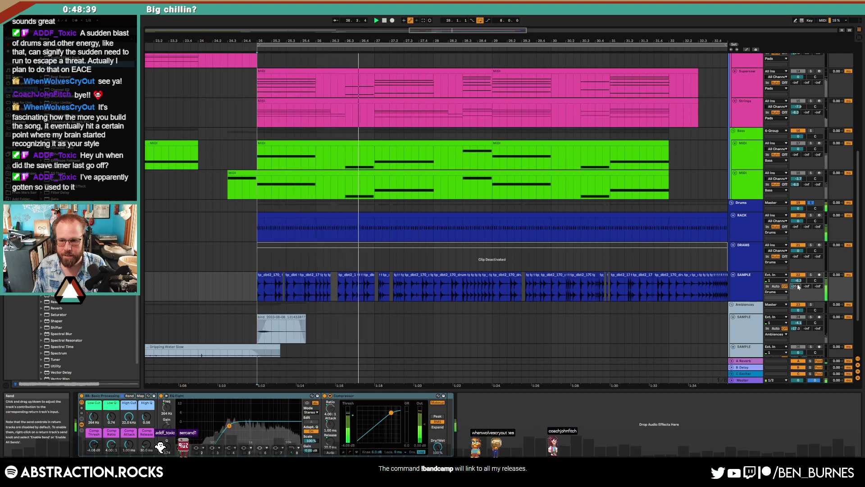
{"action": "left_click_drag", "start_coordinate": [797, 280], "coordinate": [798, 279]}
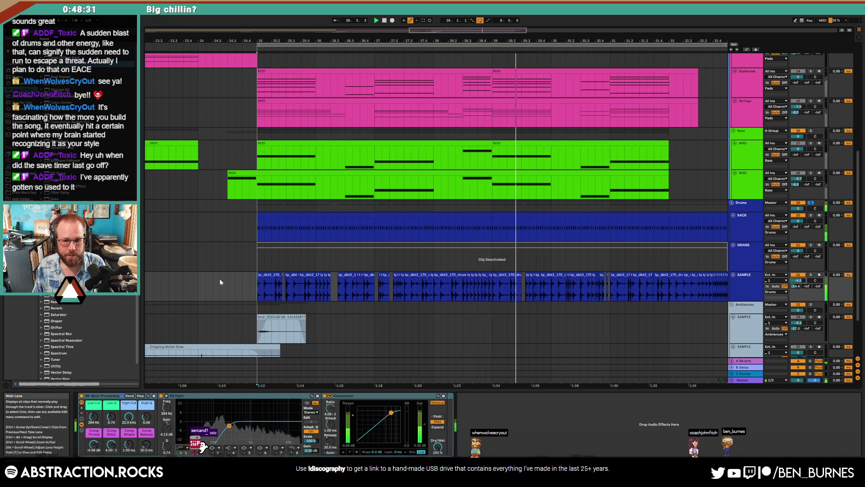
{"action": "scroll", "coordinate": [518, 284], "scroll_direction": "up", "scroll_amount": 8}
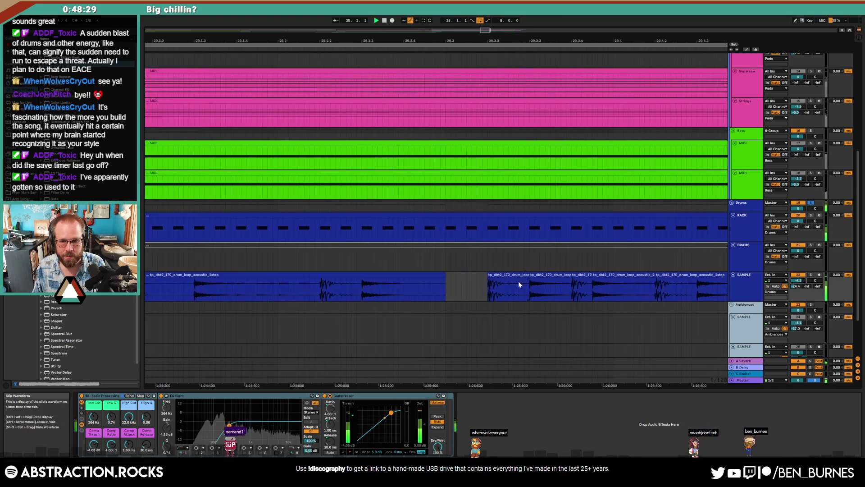
{"action": "left_click", "coordinate": [444, 275]}
{"action": "scroll", "coordinate": [473, 285], "scroll_direction": "down", "scroll_amount": 8}
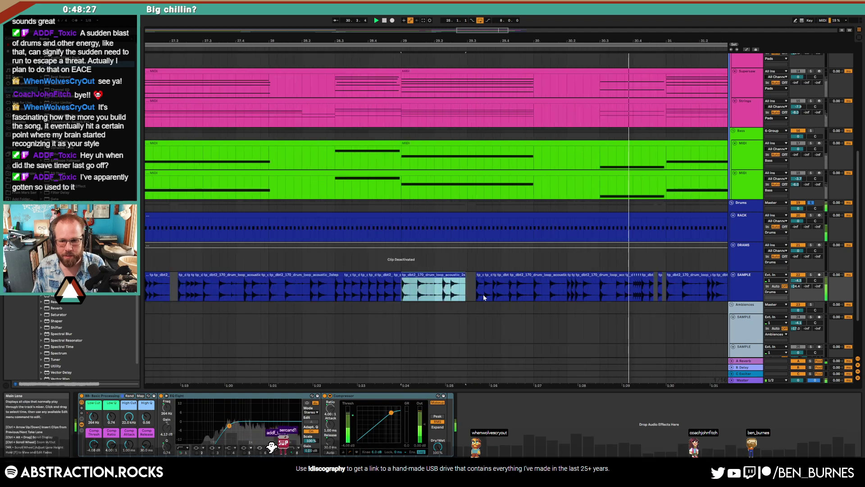
Step: Shorten the RACK hi-hat clip so it ends at about beat 32.4
{"action": "scroll", "coordinate": [602, 296], "scroll_direction": "down", "scroll_amount": 10}
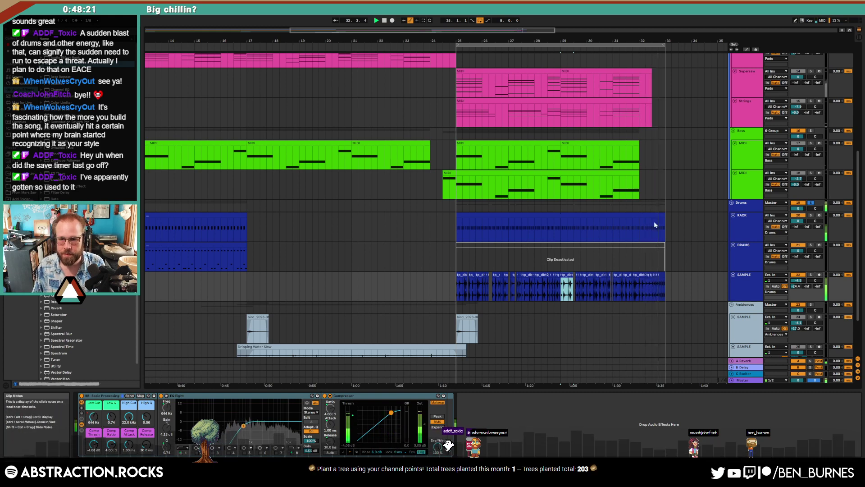
{"action": "scroll", "coordinate": [664, 214], "scroll_direction": "up", "scroll_amount": 5}
{"action": "left_click_drag", "start_coordinate": [664, 214], "coordinate": [636, 215]}
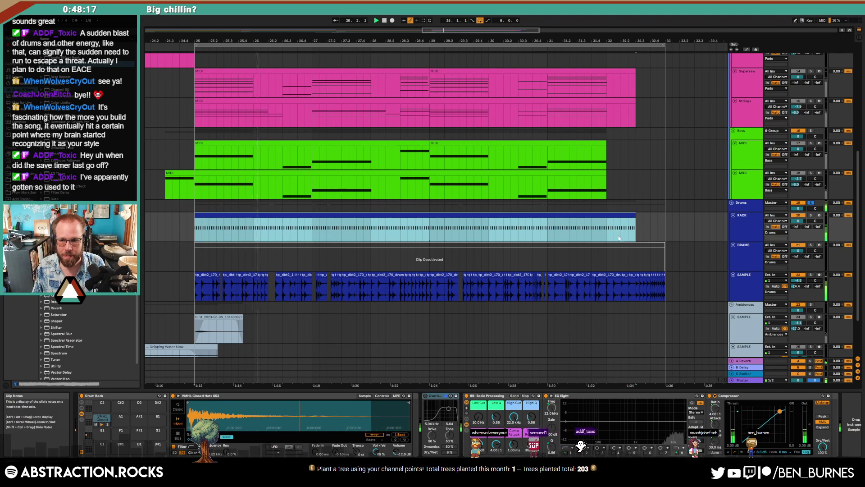
{"action": "left_click_drag", "start_coordinate": [643, 215], "coordinate": [651, 215]}
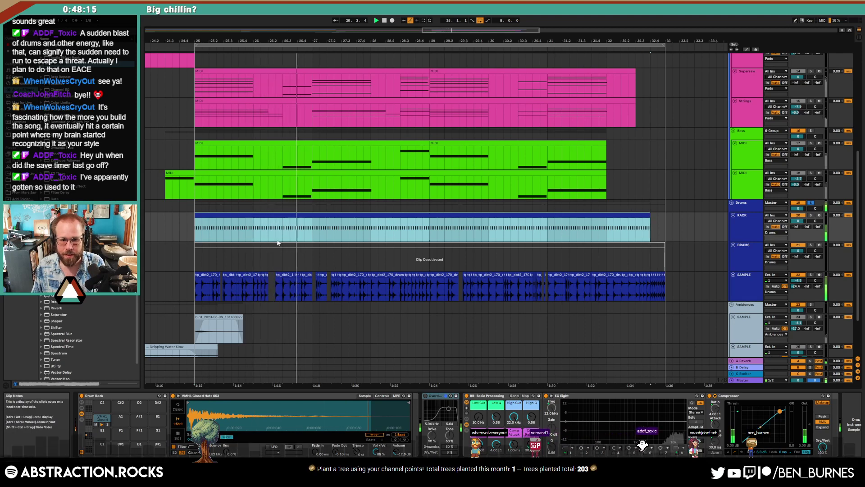
Step: Reactivate the DRUMS clip, stop playback and open the clip's notes for editing beside the SAMPLE waveform
{"action": "left_click", "coordinate": [260, 245]}
{"action": "key", "text": "0"}
{"action": "key", "text": "space"}
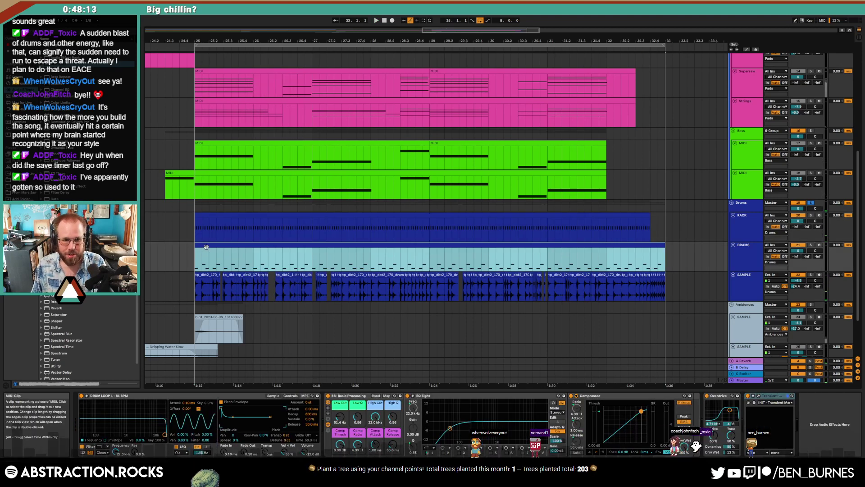
{"action": "double_click", "coordinate": [205, 248]}
{"action": "scroll", "coordinate": [193, 224], "scroll_direction": "up", "scroll_amount": 5}
{"action": "left_click", "coordinate": [233, 216]}
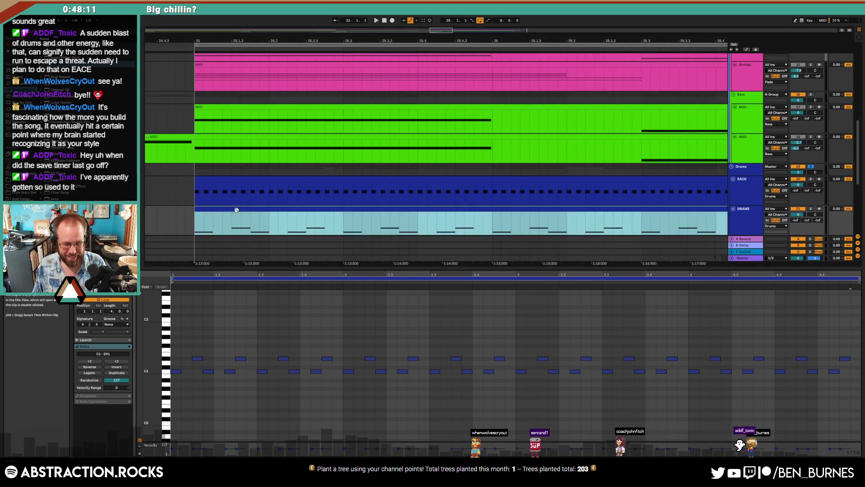
{"action": "scroll", "coordinate": [233, 216], "scroll_direction": "down", "scroll_amount": 2}
{"action": "scroll", "coordinate": [232, 216], "scroll_direction": "down", "scroll_amount": 1}
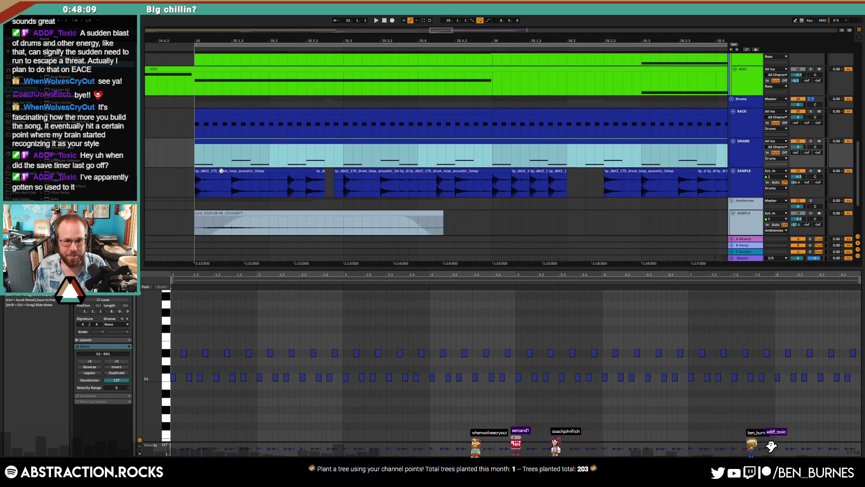
Step: Delete the C1 note at 25.1.4 from the DRUMS clip and play the start of bar 25
{"action": "scroll", "coordinate": [216, 149], "scroll_direction": "up", "scroll_amount": 3}
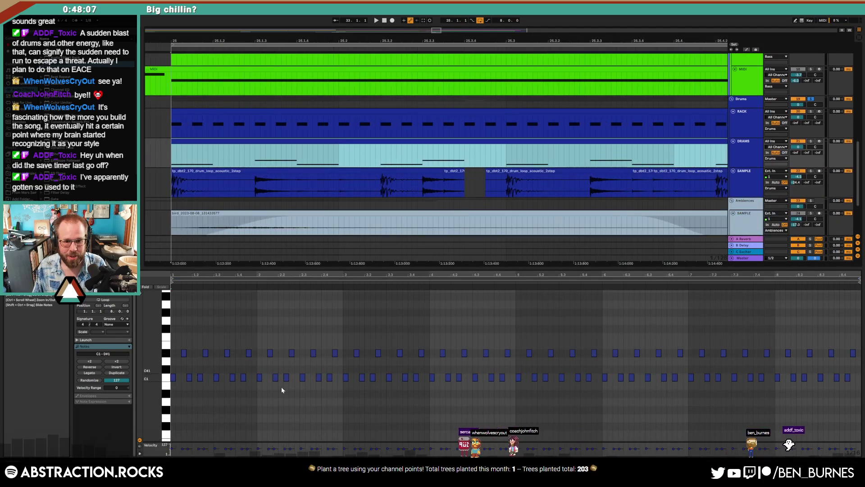
{"action": "left_click", "coordinate": [189, 379]}
{"action": "key", "text": "Delete"}
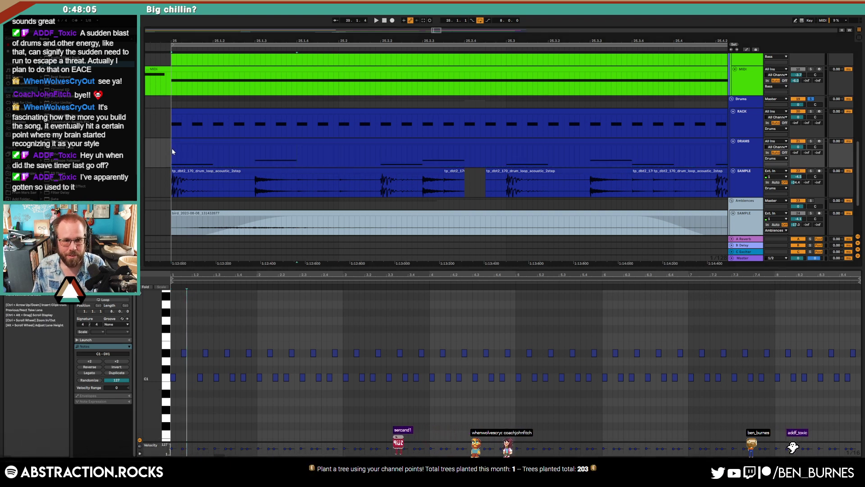
{"action": "key", "text": "space"}
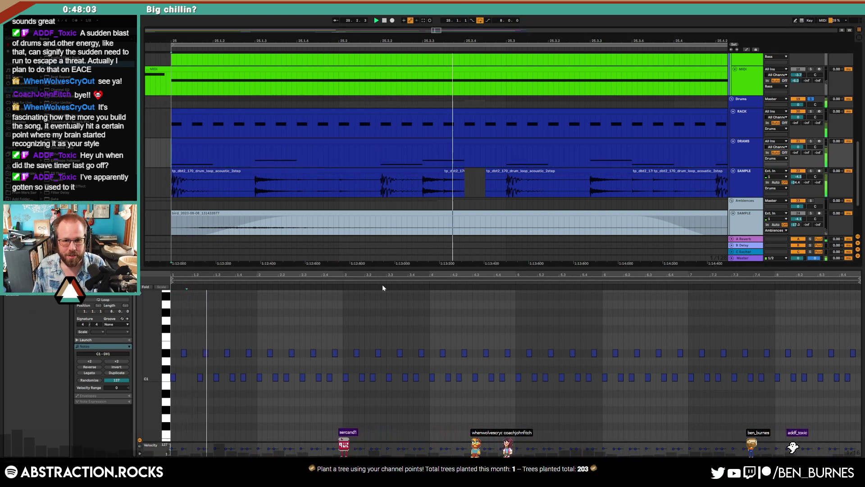
{"action": "scroll", "coordinate": [209, 360], "scroll_direction": "up", "scroll_amount": 3}
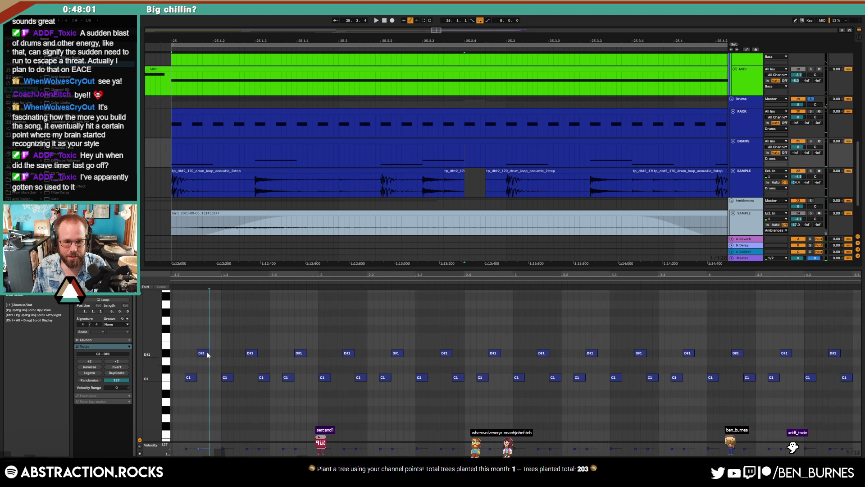
Step: Split the D#1 note at 1.2.3 of the drum MIDI clip into two short hits and delete the C1 note at 1.3.4
{"action": "left_click", "coordinate": [209, 355]}
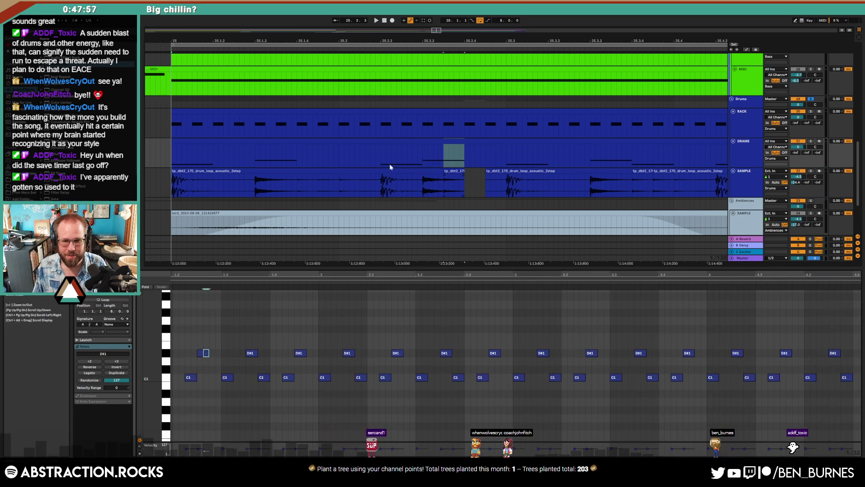
{"action": "key", "text": "space"}
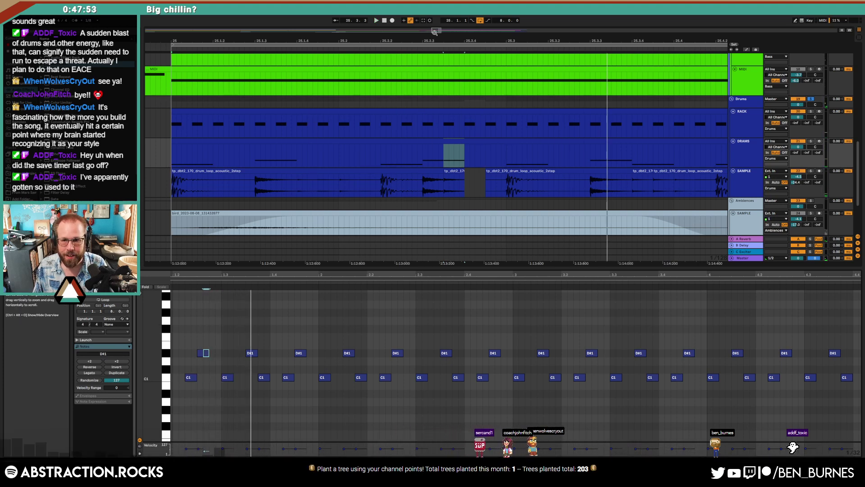
{"action": "left_click_drag", "start_coordinate": [435, 32], "coordinate": [441, 33]}
{"action": "left_click_drag", "start_coordinate": [258, 363], "coordinate": [263, 388]}
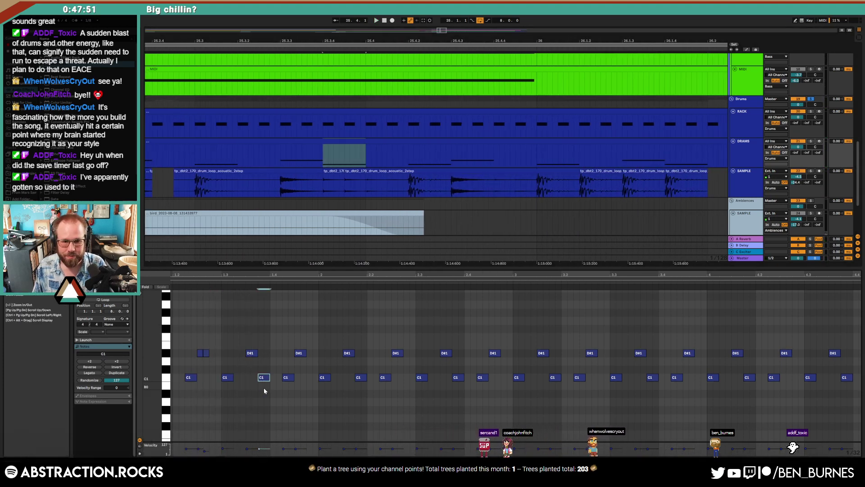
{"action": "key", "text": "Delete"}
Step: Duplicate the C1 note at bar 2 twice and delete the D#1 note at 2.1.3
{"action": "left_click_drag", "start_coordinate": [284, 345], "coordinate": [300, 399]}
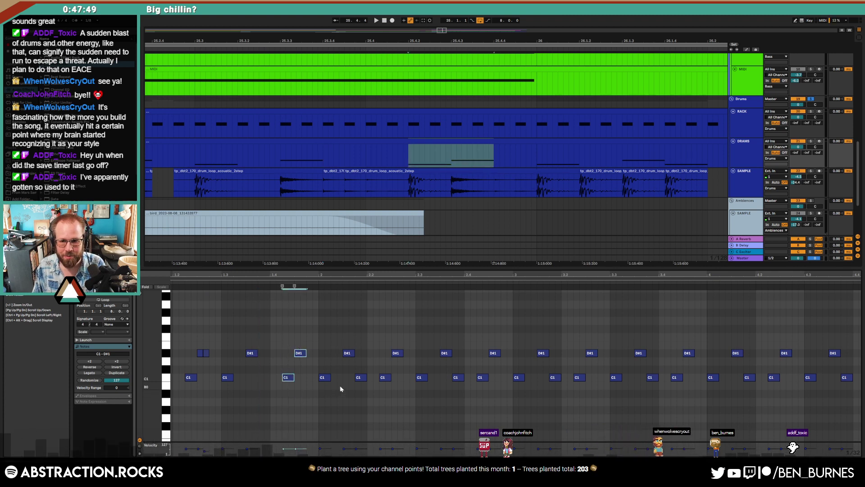
{"action": "left_click", "coordinate": [327, 378]}
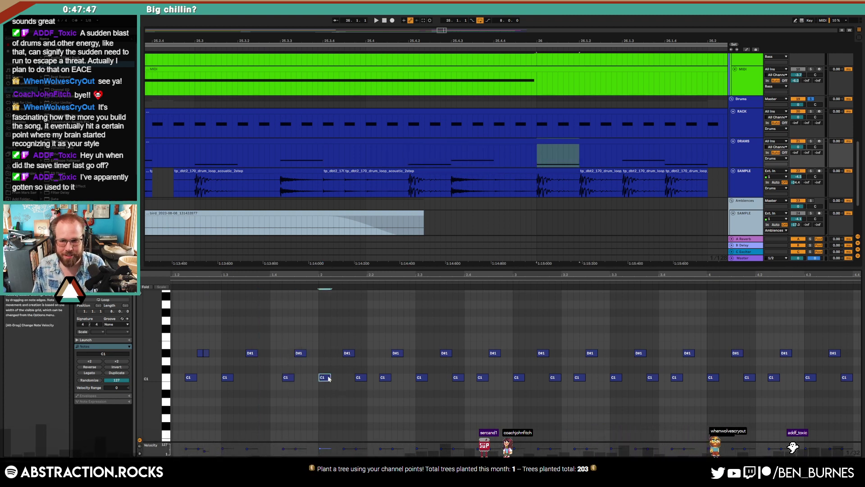
{"action": "key", "text": "ctrl+d"}
{"action": "key", "text": "ctrl+d"}
{"action": "double_click", "coordinate": [348, 354]}
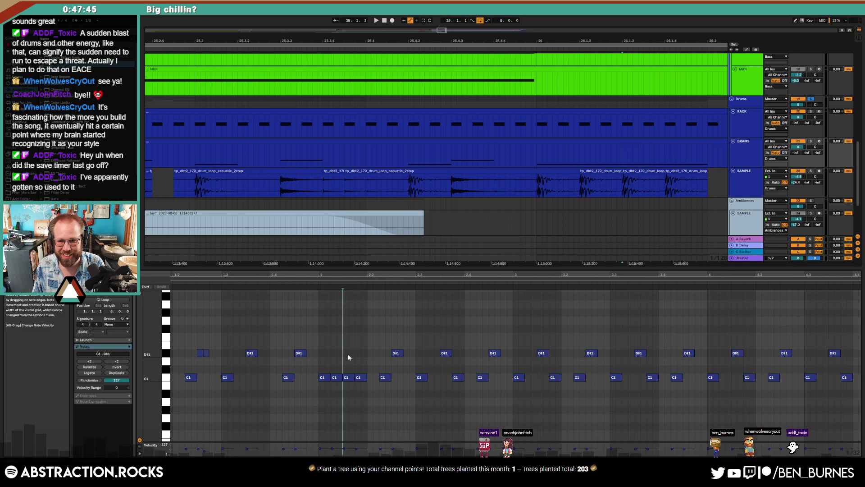
Step: Play the DRAMS clip from the end of bar 1 and split the C1 note at 2.2.2 into two short hits
{"action": "left_click", "coordinate": [375, 45]}
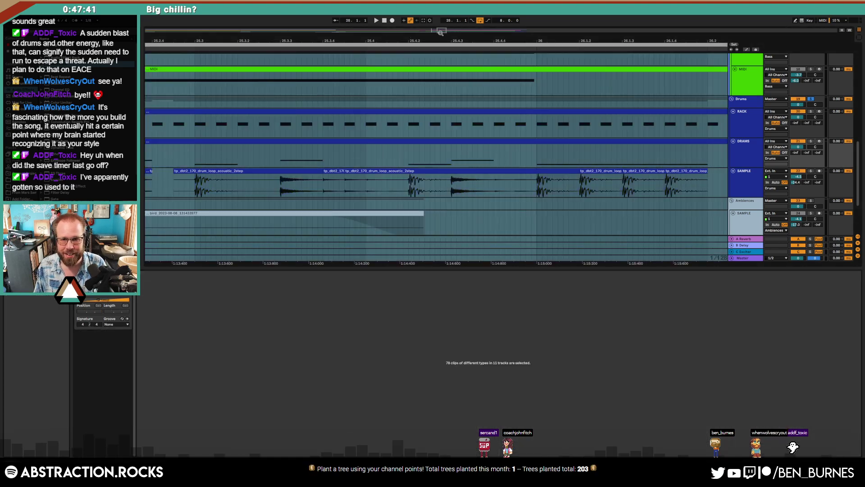
{"action": "left_click_drag", "start_coordinate": [440, 32], "coordinate": [402, 88]}
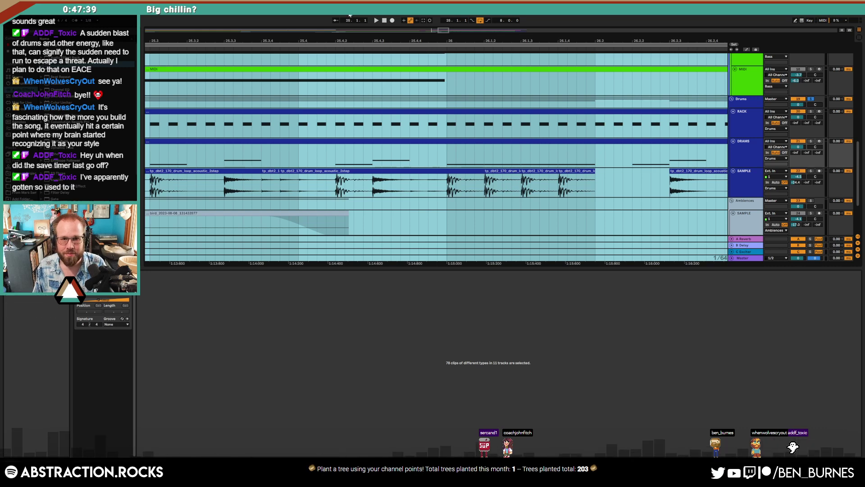
{"action": "left_click", "coordinate": [350, 141]}
{"action": "left_click", "coordinate": [244, 283]}
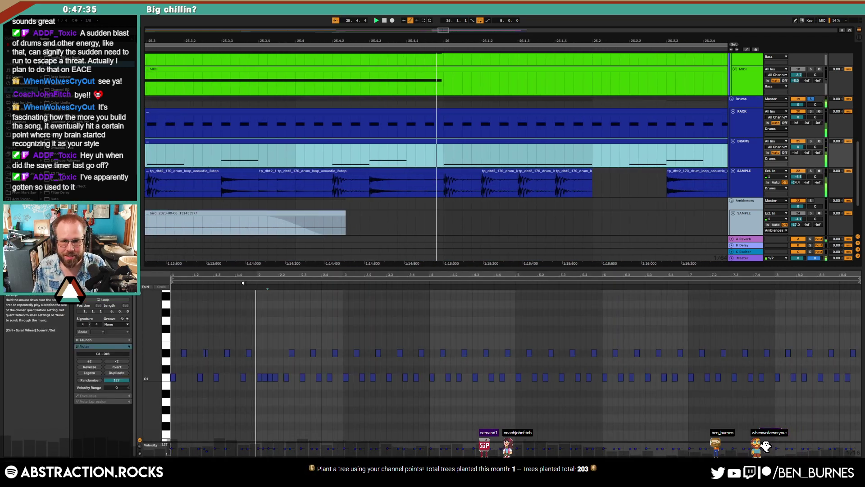
{"action": "key", "text": "space"}
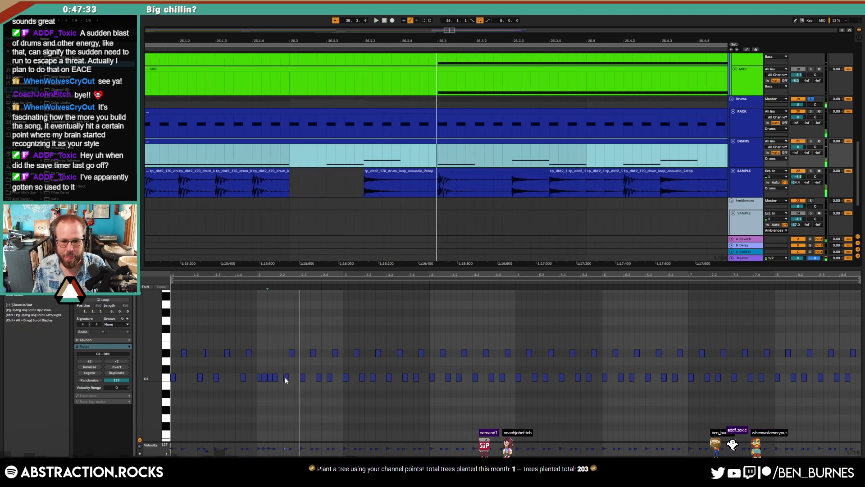
{"action": "left_click", "coordinate": [285, 377]}
{"action": "scroll", "coordinate": [285, 377], "scroll_direction": "up", "scroll_amount": 4}
{"action": "double_click", "coordinate": [295, 377]}
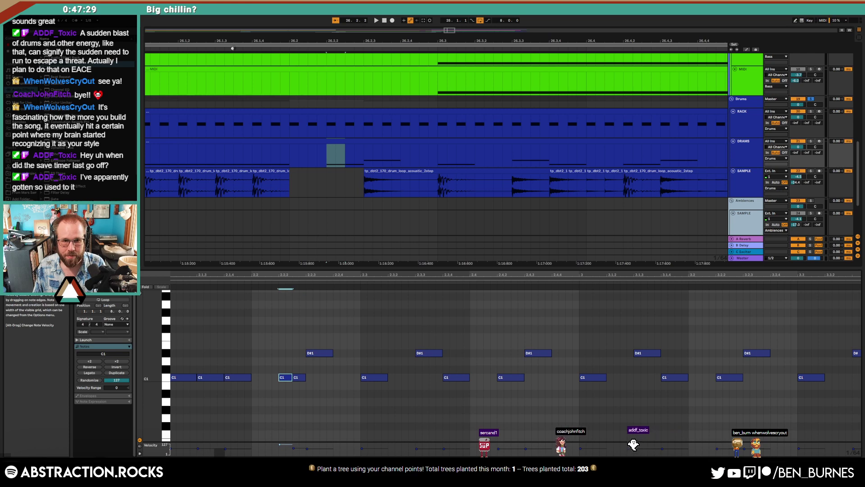
Step: Duplicate the D#1 note at 2.3.3, set the copy's velocity to 52 and delete the C1 note below it
{"action": "key", "text": "space"}
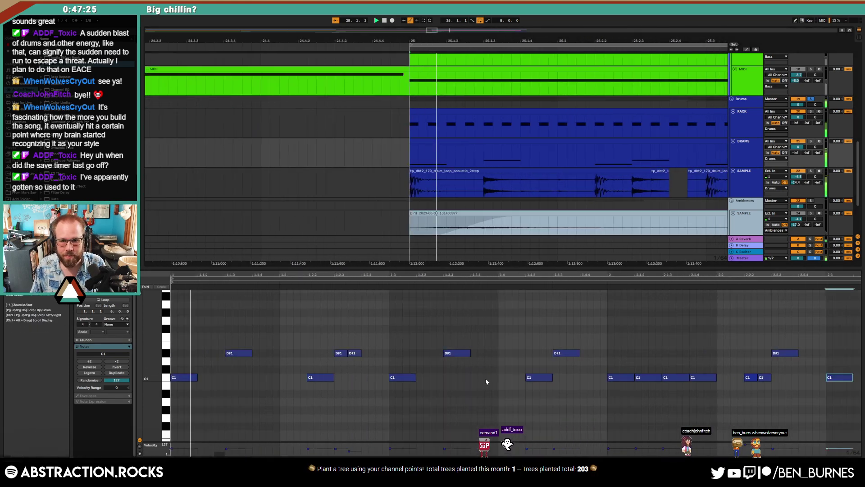
{"action": "left_click_drag", "start_coordinate": [476, 40], "coordinate": [187, 26]}
{"action": "key", "text": "space"}
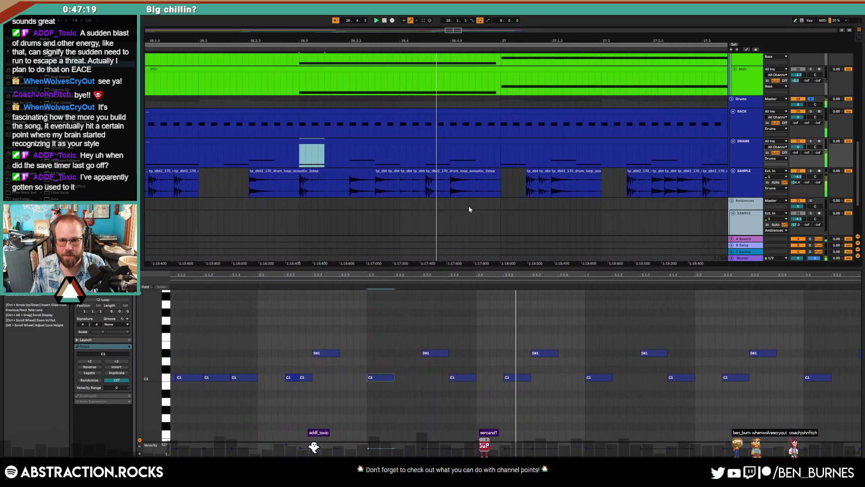
{"action": "left_click", "coordinate": [367, 352]}
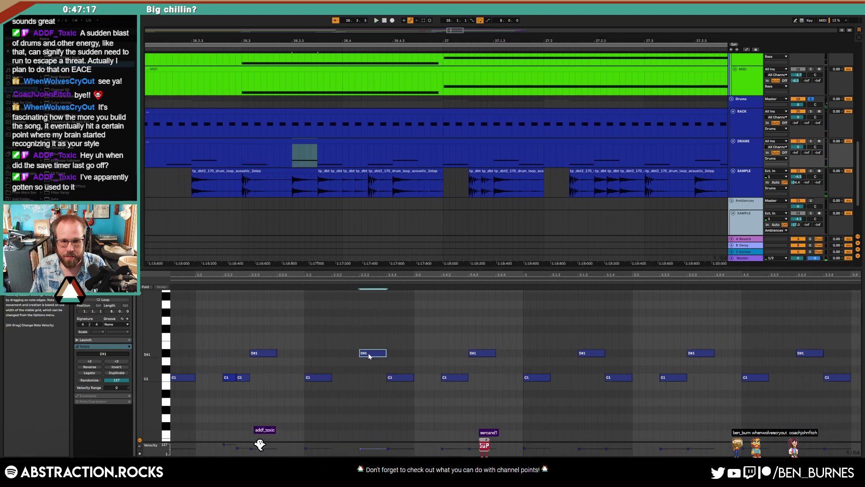
{"action": "key", "text": "ctrl+d"}
{"action": "left_click_drag", "start_coordinate": [399, 354], "coordinate": [400, 363]}
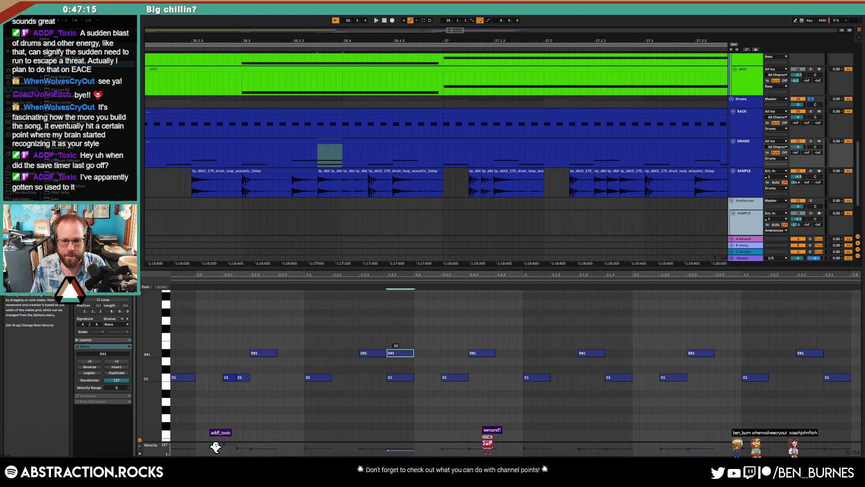
{"action": "double_click", "coordinate": [396, 378]}
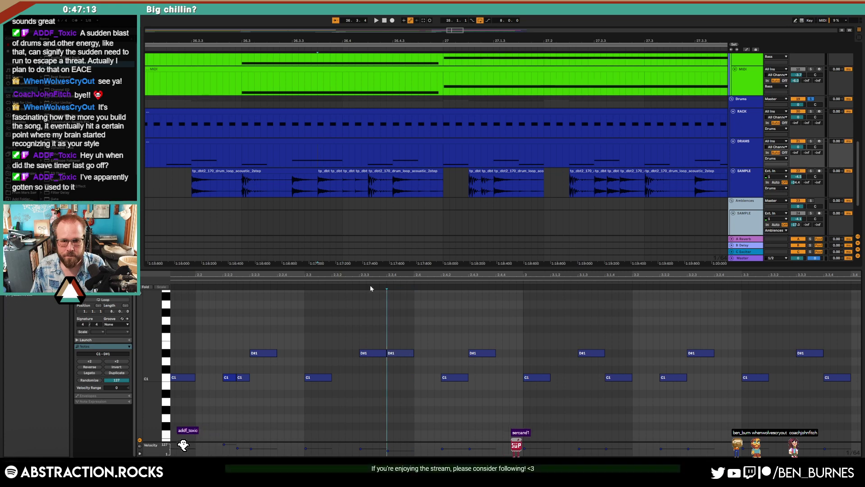
Step: Move the bar 3 C1 note to 3.1.2 as two short hits and delete the C1 note at 3.1.4
{"action": "left_click", "coordinate": [356, 282]}
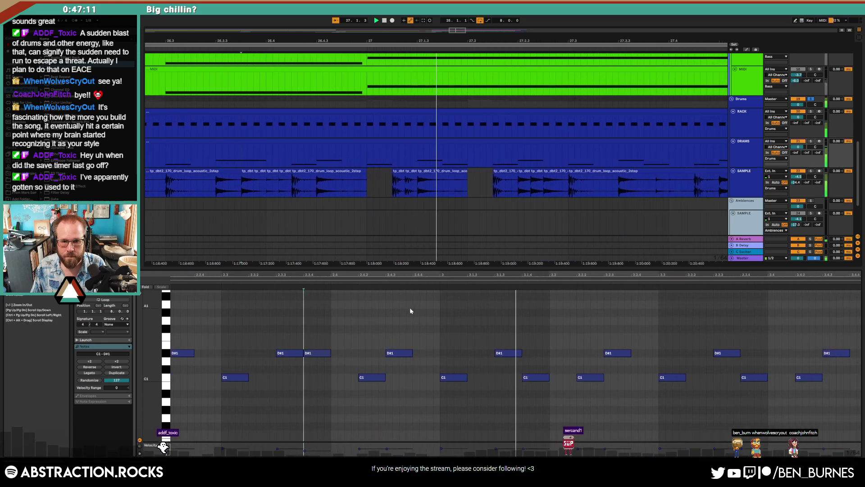
{"action": "left_click_drag", "start_coordinate": [400, 382], "coordinate": [416, 381]}
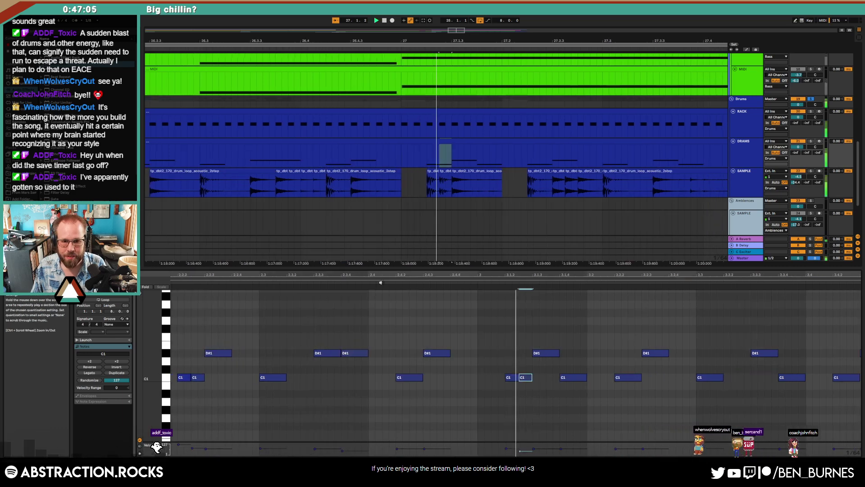
{"action": "left_click", "coordinate": [449, 378]}
Step: Turn the D#1 note at 3.2.3 into a roll of three short hits and lower the last hit's velocity
{"action": "left_click_drag", "start_coordinate": [448, 378], "coordinate": [530, 357]}
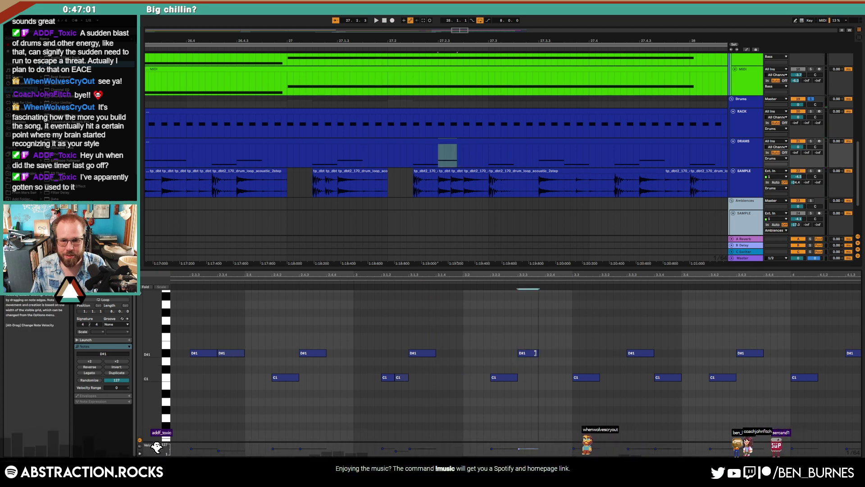
{"action": "left_click", "coordinate": [537, 356]}
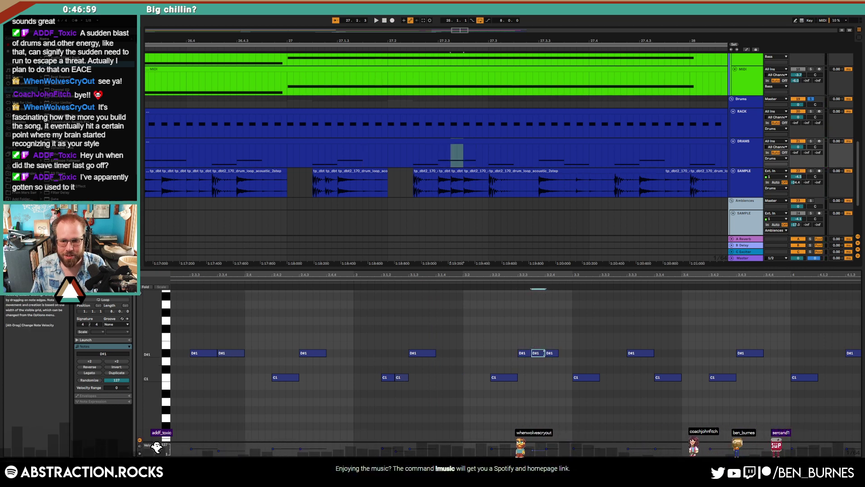
{"action": "left_click_drag", "start_coordinate": [551, 354], "coordinate": [550, 376]}
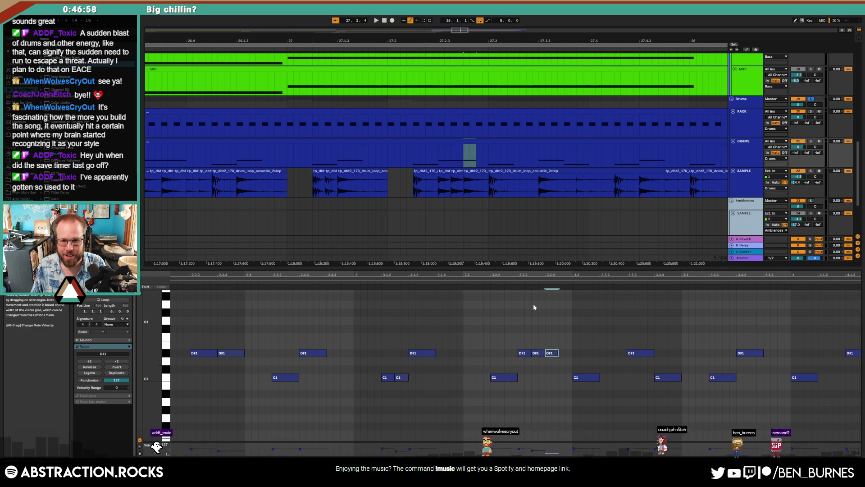
Step: Set the velocity of the C1 note at 3.3.4 to 101 and delete the C1 note at 4.1.4
{"action": "left_click", "coordinate": [410, 47]}
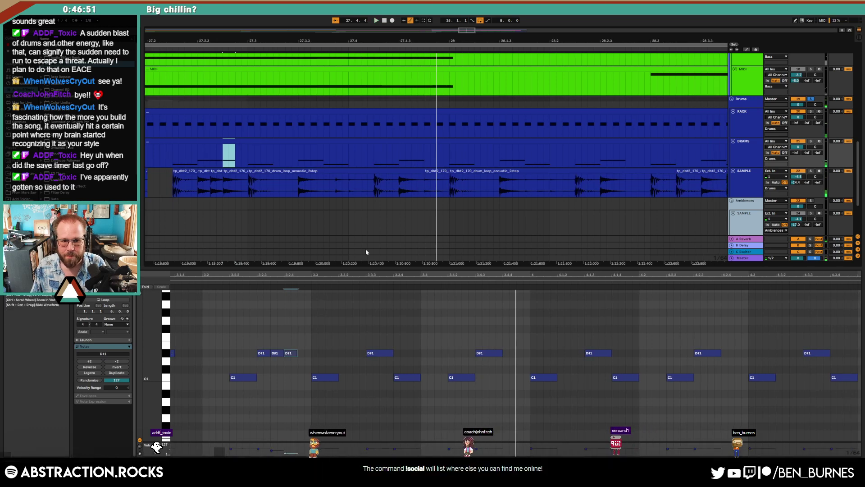
{"action": "key", "text": "space"}
{"action": "left_click", "coordinate": [407, 377]}
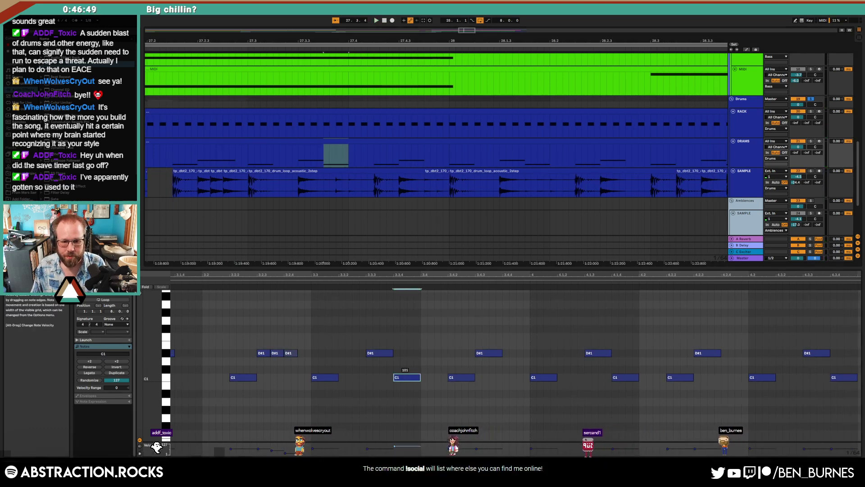
{"action": "key", "text": "space"}
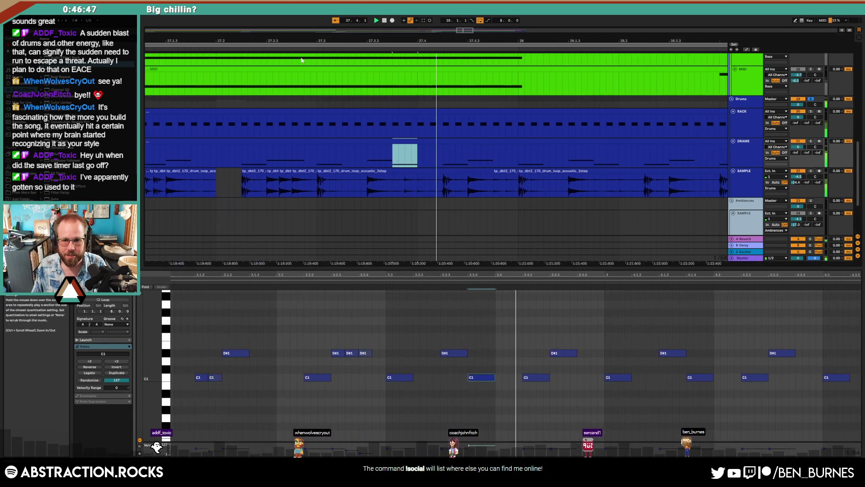
{"action": "key", "text": "space"}
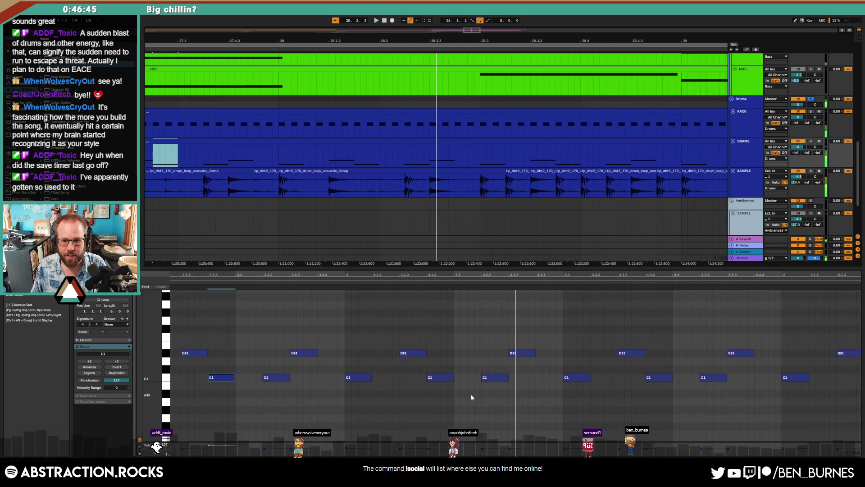
{"action": "left_click", "coordinate": [444, 380]}
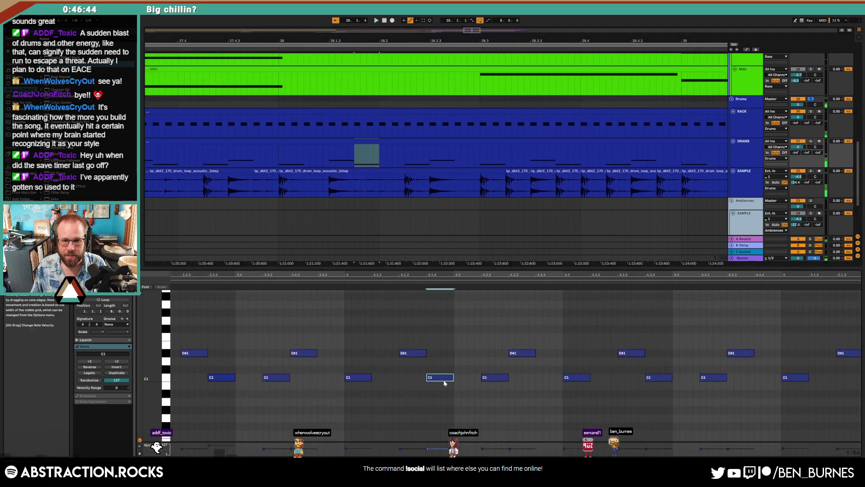
{"action": "left_click", "coordinate": [493, 378]}
Step: Duplicate the C1 notes at 4.3 and 4.3.4, and copy the bar 5 C1 note to 4.4.4
{"action": "left_click", "coordinate": [578, 379]}
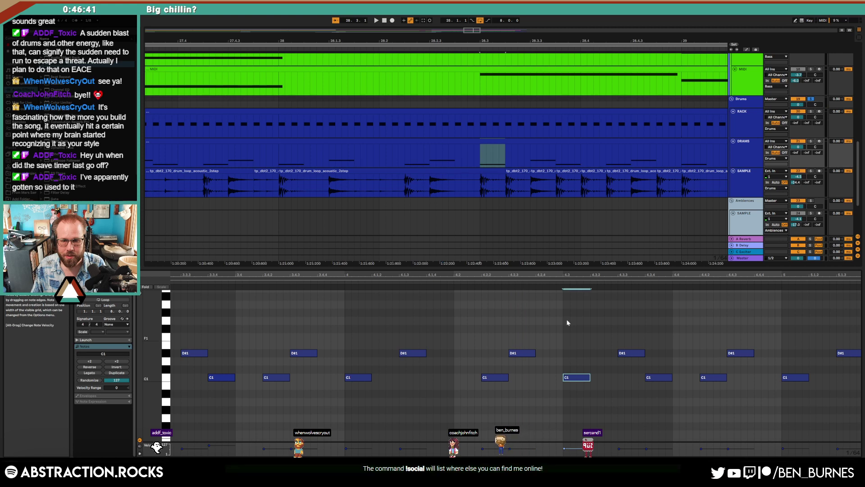
{"action": "key", "text": "ctrl+d"}
{"action": "left_click", "coordinate": [664, 379]}
{"action": "key", "text": "ctrl+d"}
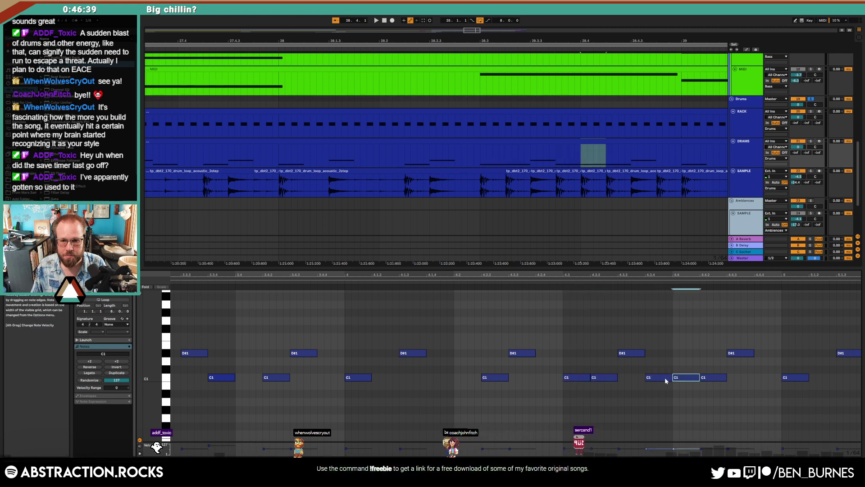
{"action": "left_click_drag", "start_coordinate": [789, 379], "coordinate": [765, 378]}
Step: Play on into bar 5 and move the C1 note at 5.3 one sixteenth later to 5.3.2
{"action": "left_click", "coordinate": [547, 280]}
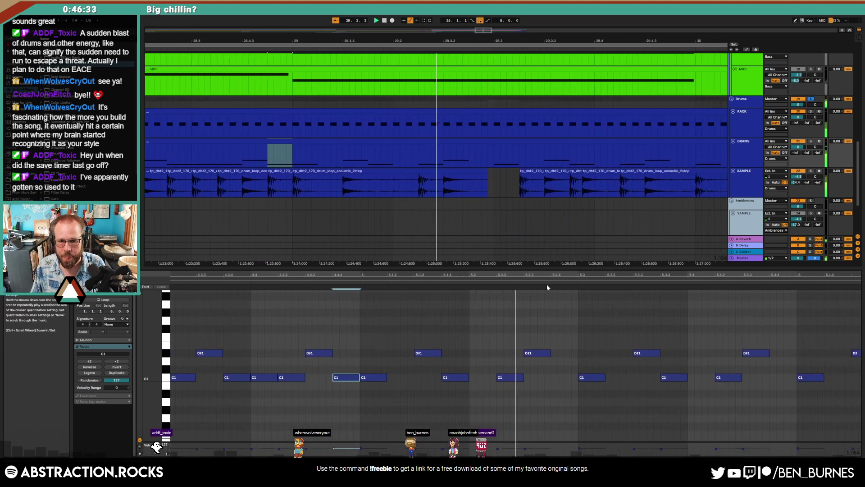
{"action": "key", "text": "space"}
{"action": "left_click_drag", "start_coordinate": [420, 378], "coordinate": [451, 377]}
{"action": "key", "text": "space"}
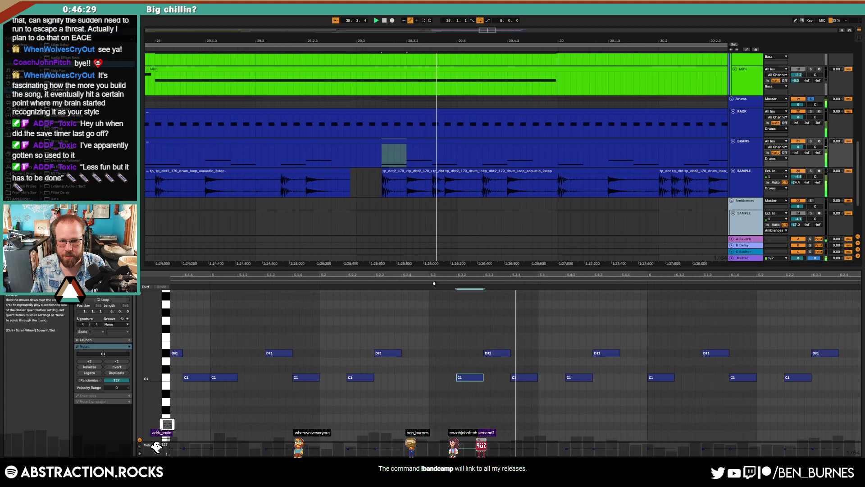
Step: Copy the D#1 note at 5.3.3 to halfway through the C1 note at 5.3.4 and shorten that C1 note to half length
{"action": "key", "text": "space"}
{"action": "left_click", "coordinate": [408, 371]}
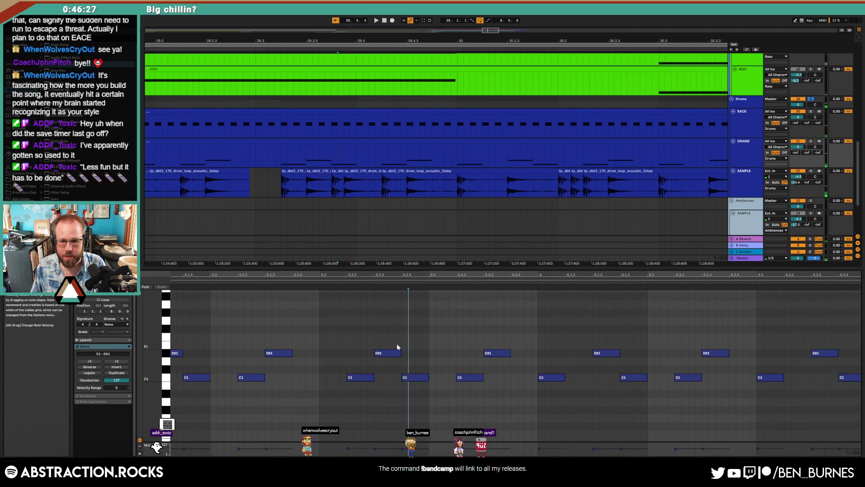
{"action": "left_click_drag", "start_coordinate": [394, 354], "coordinate": [428, 353]}
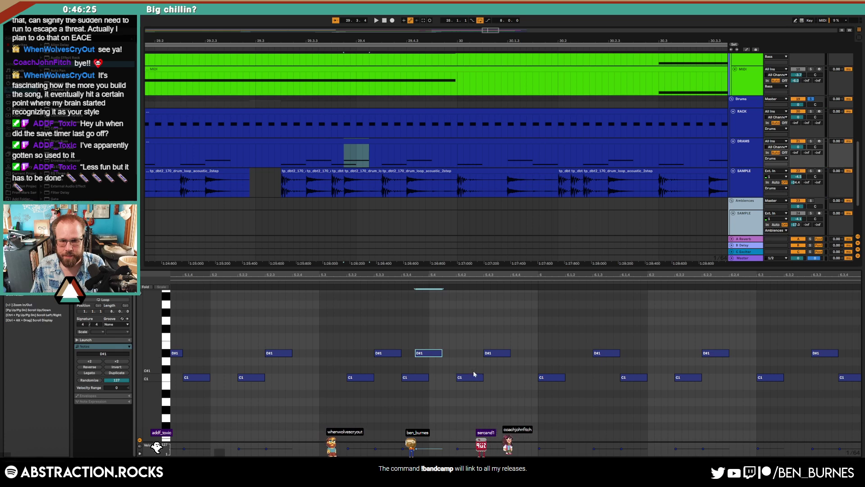
{"action": "key", "text": "space"}
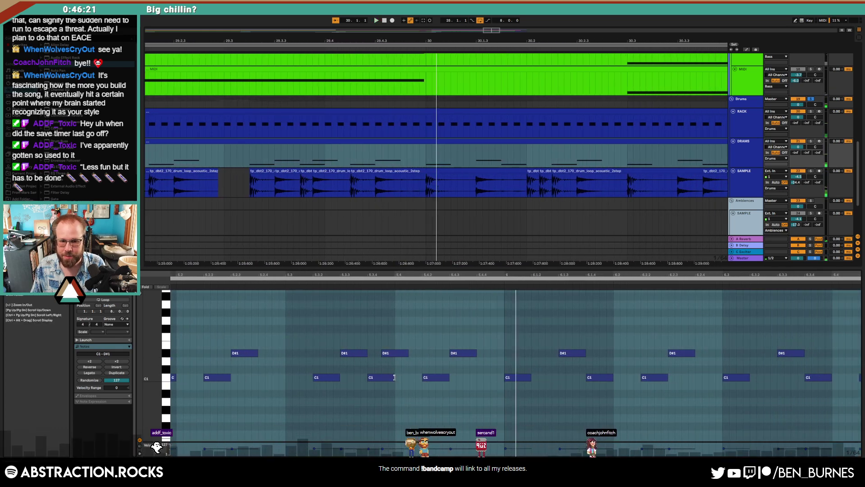
Step: Play the part leading into bar 6 and delete the C1 note at 6.1.4
{"action": "left_click", "coordinate": [339, 287]}
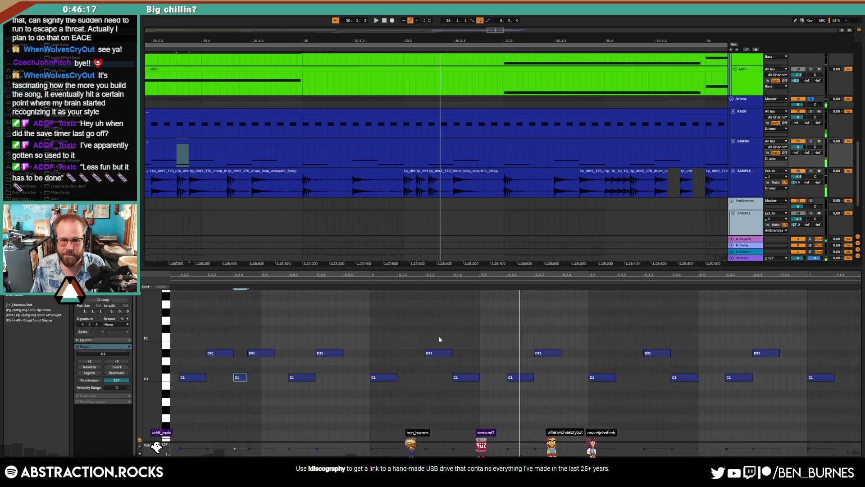
{"action": "double_click", "coordinate": [461, 379]}
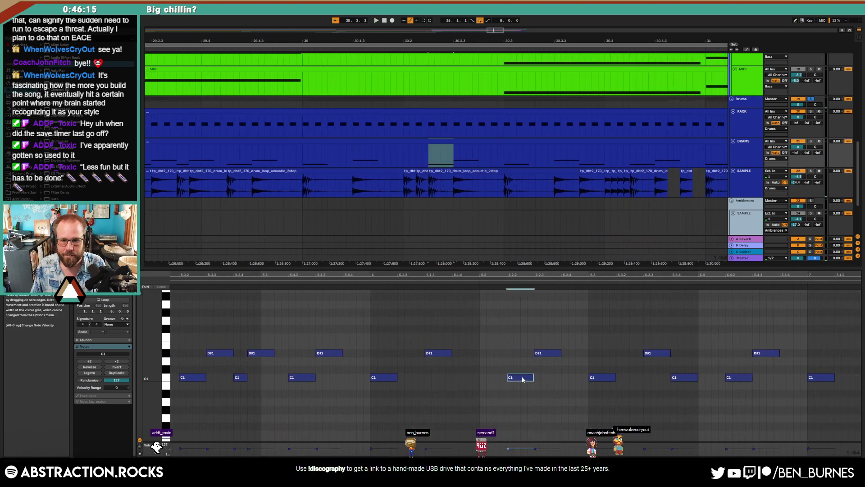
Step: Add two back-to-back half-length C1 notes at 6.2 and play the clip from bar 6
{"action": "double_click", "coordinate": [498, 382]}
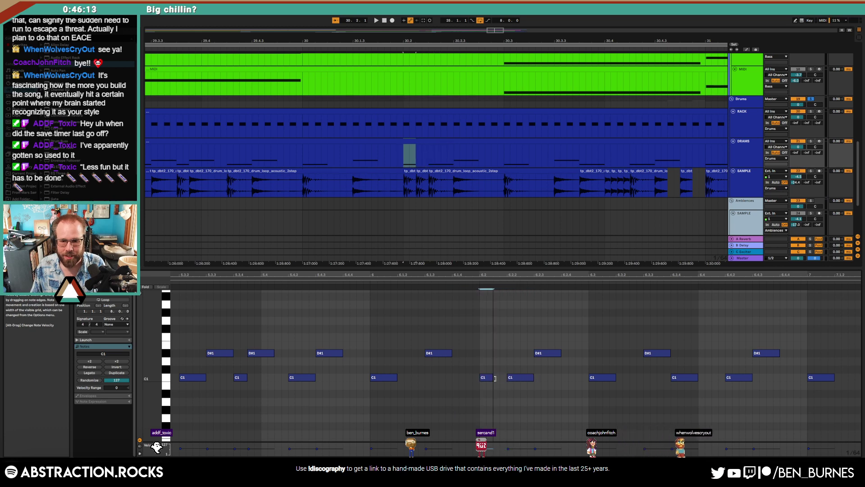
{"action": "double_click", "coordinate": [496, 378]}
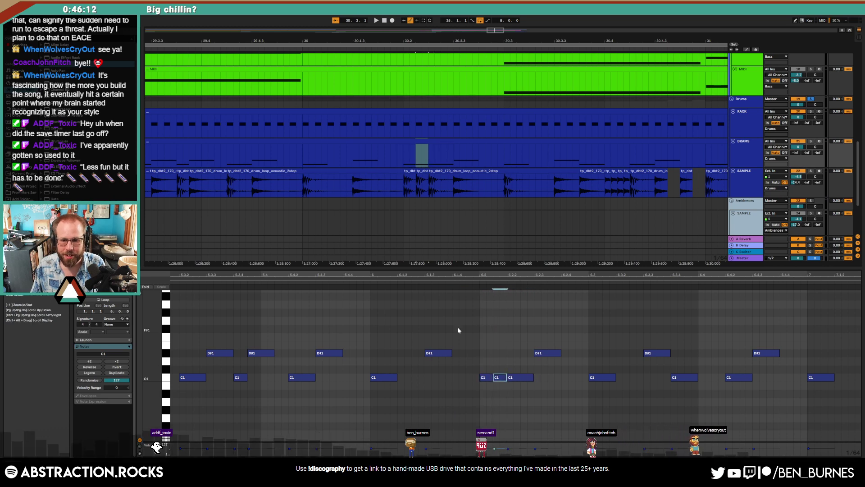
{"action": "left_click", "coordinate": [368, 282]}
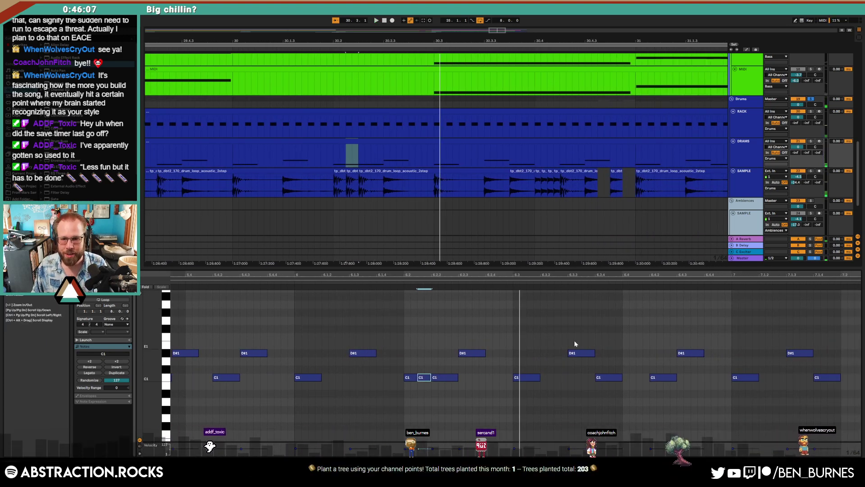
Step: Move the C1 note at 6.3.4 up to D#1, shorten the D#1 at 6.4.3 to half length and copy it to 6.4.4
{"action": "left_click_drag", "start_coordinate": [616, 275], "coordinate": [440, 275]}
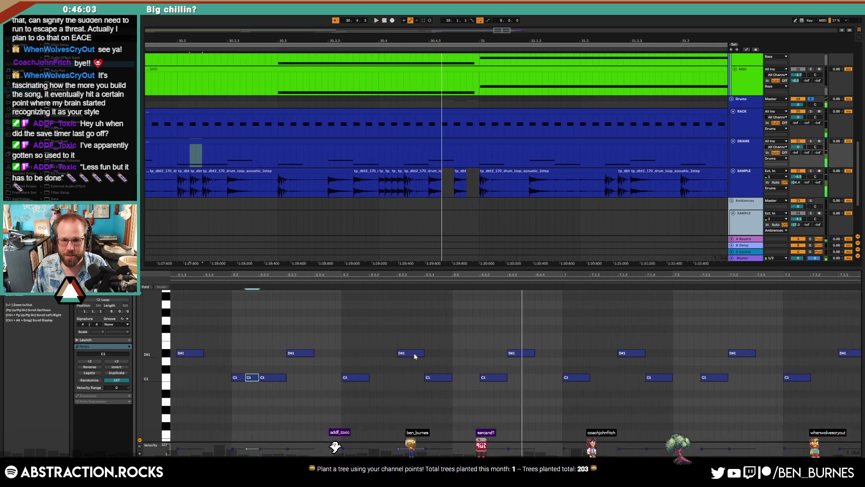
{"action": "left_click", "coordinate": [438, 377]}
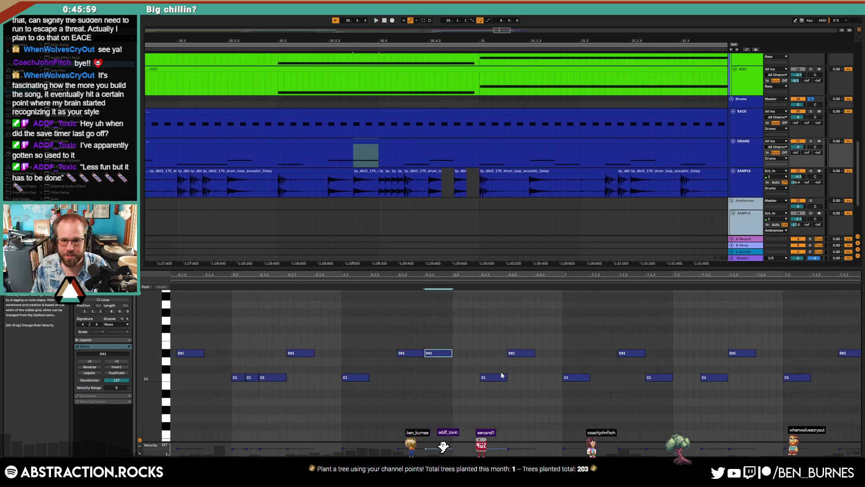
{"action": "mouse_move", "coordinate": [535, 352]}
{"action": "left_mouse_down"}
{"action": "mouse_move", "coordinate": [523, 353]}
{"action": "mouse_move", "coordinate": [545, 355]}
{"action": "left_mouse_up"}
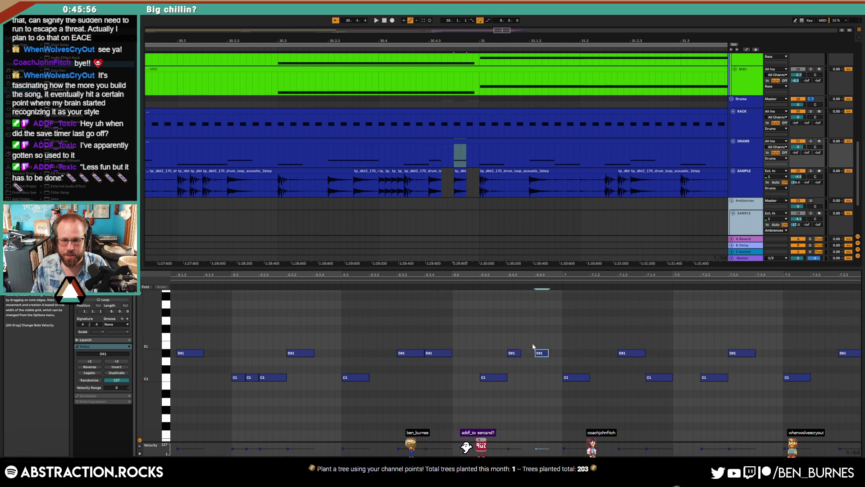
Step: Play on into bar 7 and delete the C1 note at 7.1.4
{"action": "left_click", "coordinate": [380, 288]}
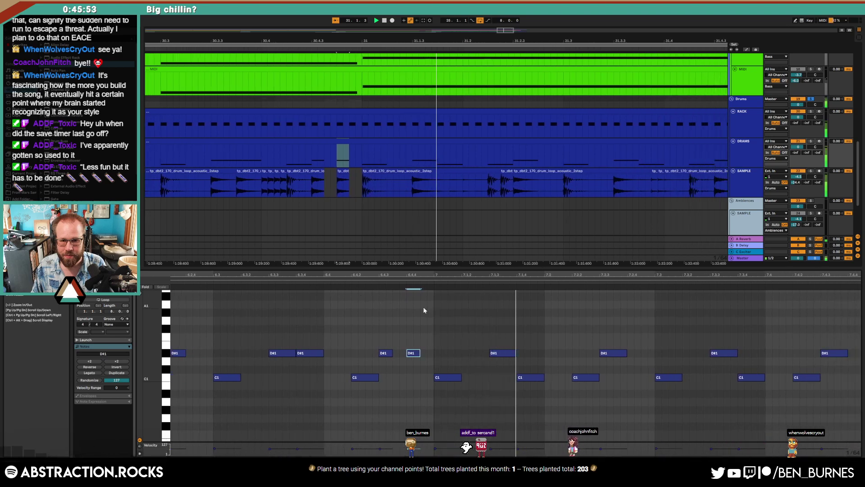
{"action": "key", "text": "space"}
{"action": "left_click_drag", "start_coordinate": [432, 360], "coordinate": [421, 397]}
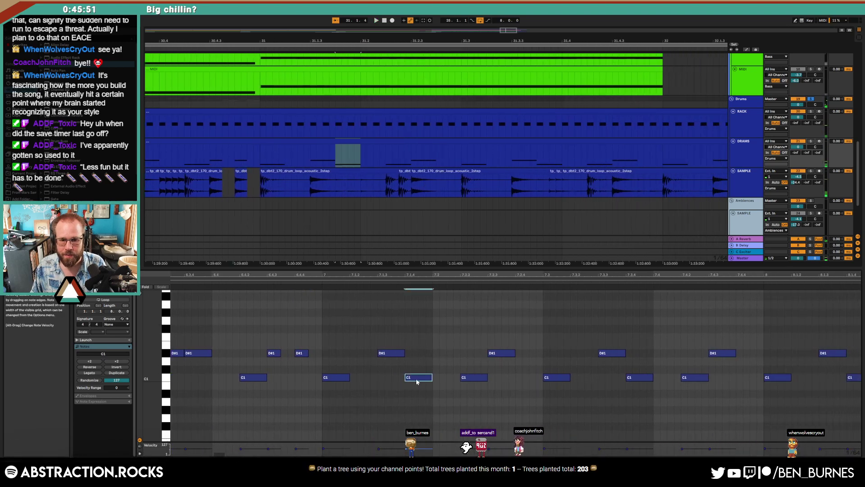
{"action": "key", "text": "Delete"}
Step: Shorten the C1 note at 7.2.2 to half length and duplicate it directly behind itself
{"action": "left_click_drag", "start_coordinate": [487, 375], "coordinate": [473, 375]}
{"action": "key", "text": "ctrl+d"}
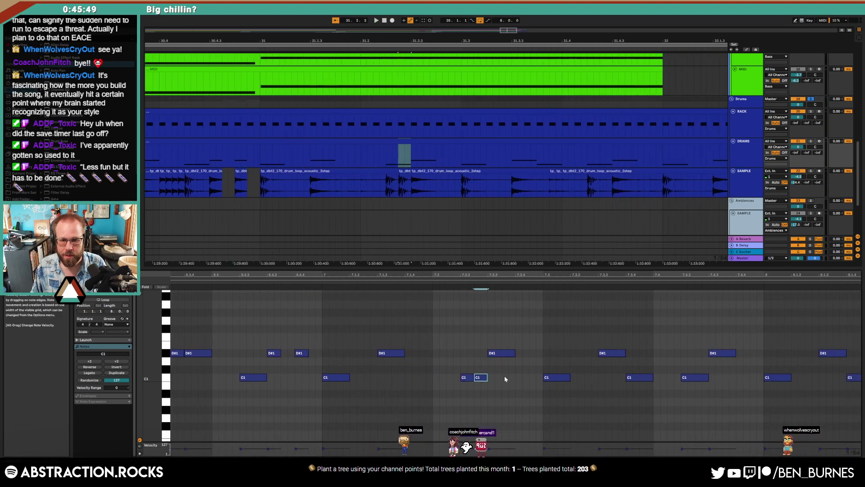
{"action": "left_click", "coordinate": [504, 356]}
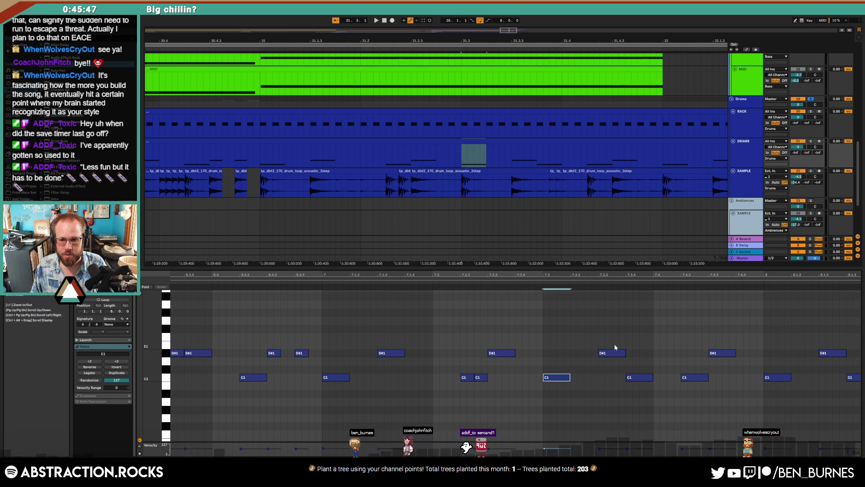
Step: Delete the C1 note at 7.3.4 and check the remaining notes in beat 7.4 against the sample
{"action": "left_click", "coordinate": [645, 379]}
{"action": "key", "text": "Delete"}
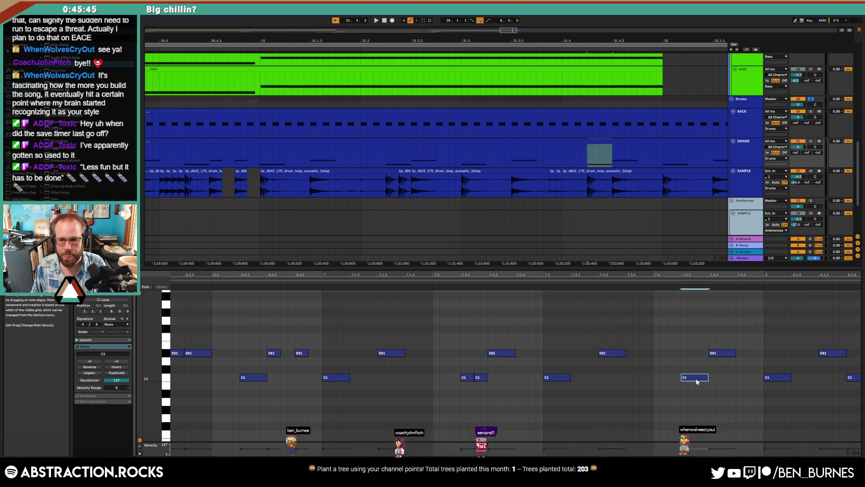
{"action": "left_click", "coordinate": [718, 356]}
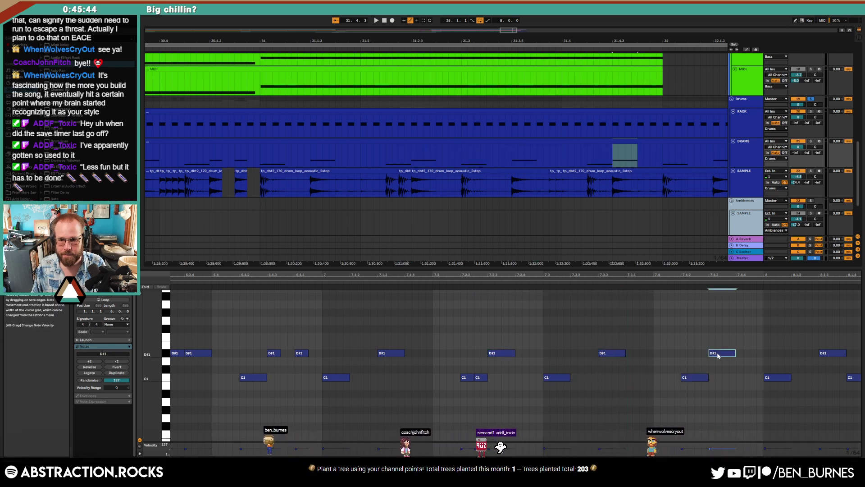
Step: Play into bar 8 and replace the C1 notes in beat 8.3 so D#1 notes fill all four of its sixteenths
{"action": "left_click", "coordinate": [627, 284]}
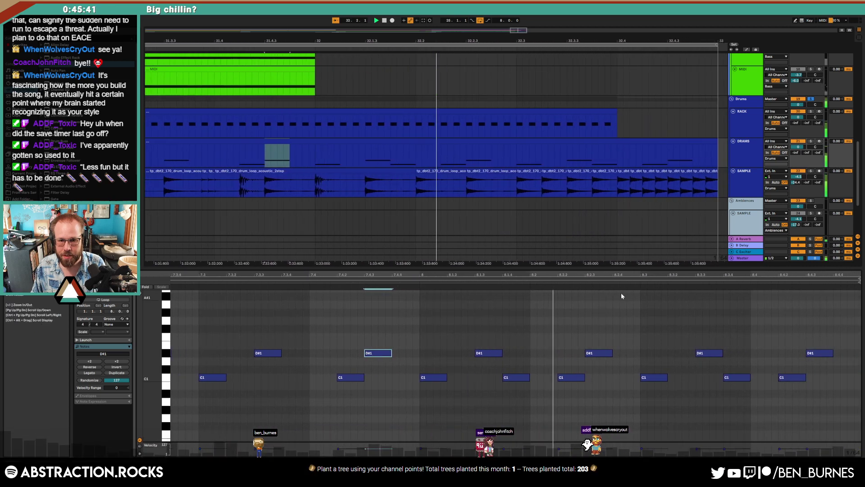
{"action": "left_click", "coordinate": [568, 379]}
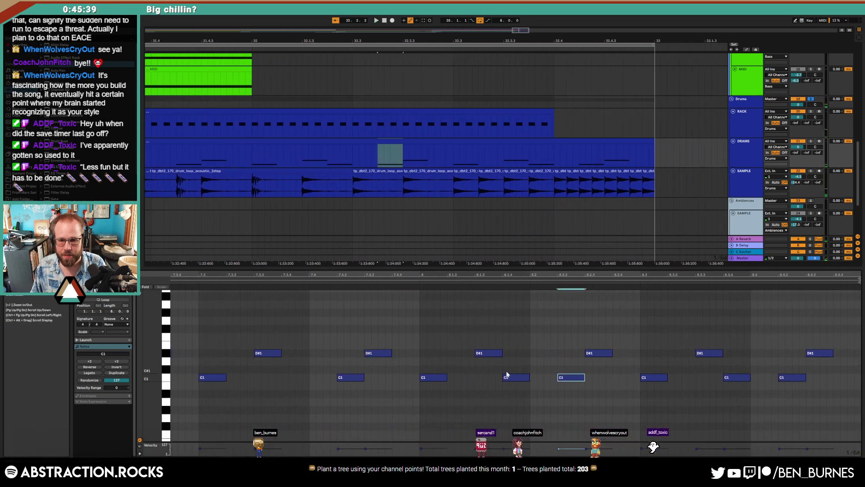
{"action": "left_click", "coordinate": [604, 355]}
{"action": "left_click", "coordinate": [655, 380]}
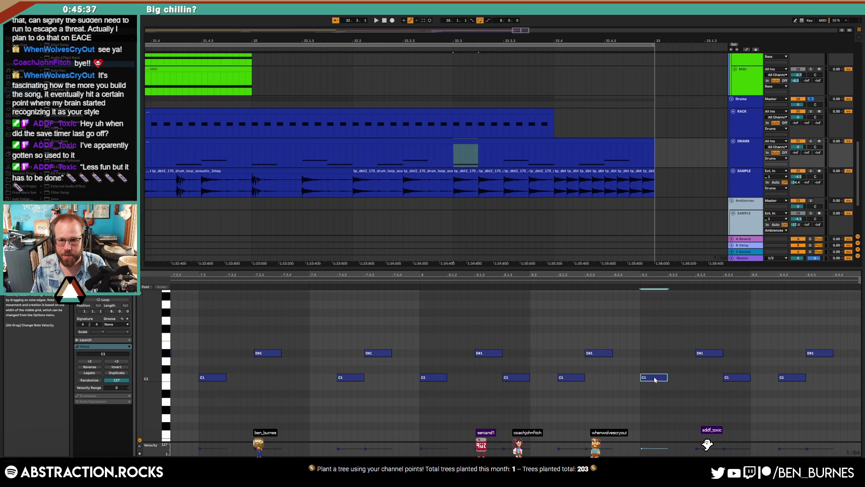
{"action": "left_click_drag", "start_coordinate": [656, 356], "coordinate": [741, 356]}
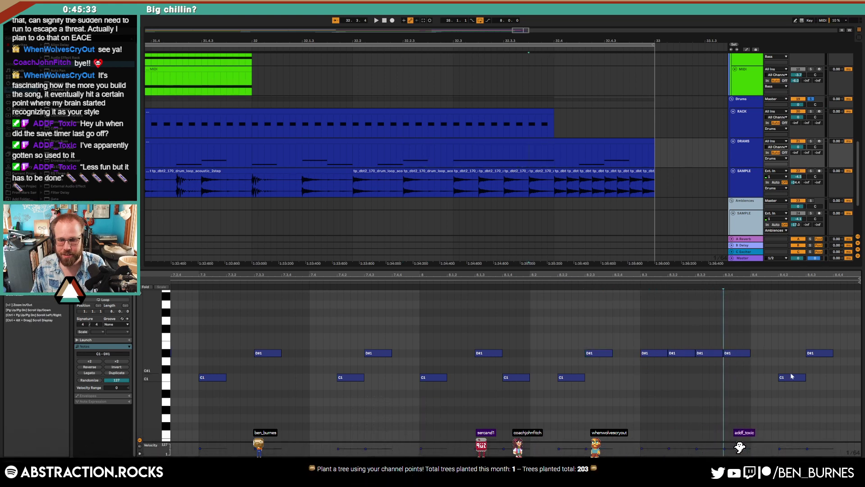
Step: Play the section from its start, adjust the closed-hat velocities in the first RACK clip to the 36–53 range, and show the track's devices
{"action": "key", "text": "space"}
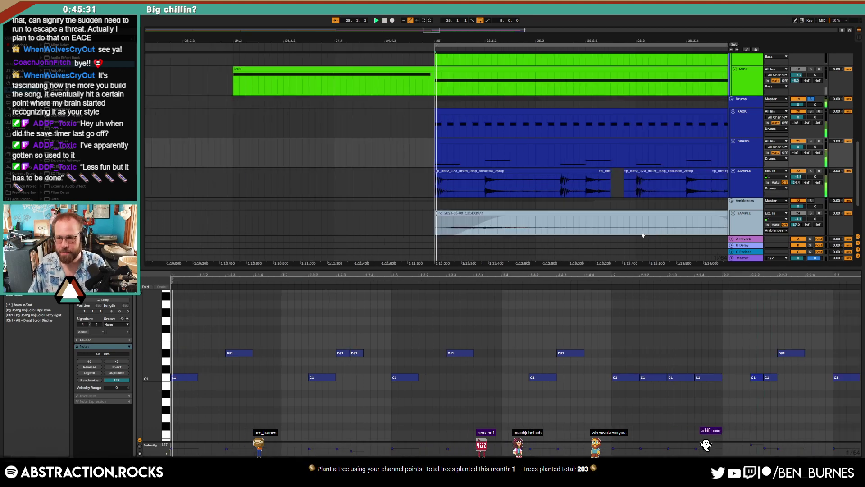
{"action": "scroll", "coordinate": [591, 234], "scroll_direction": "down", "scroll_amount": 8}
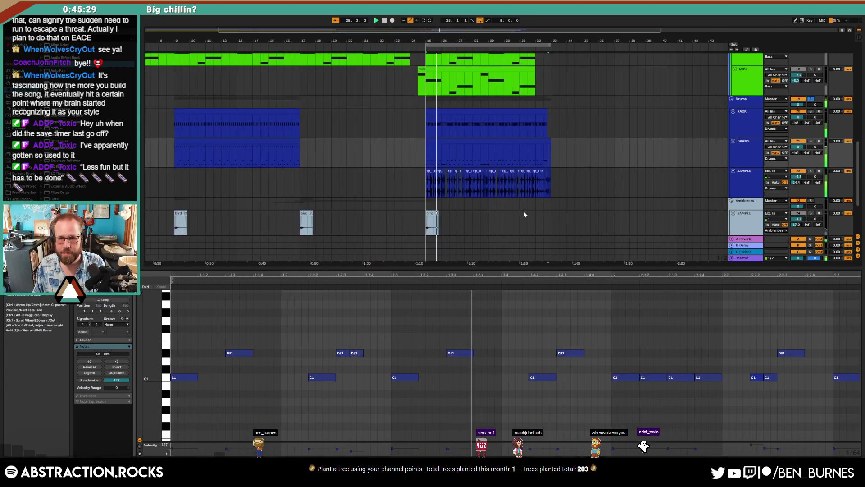
{"action": "scroll", "coordinate": [523, 210], "scroll_direction": "up", "scroll_amount": 2}
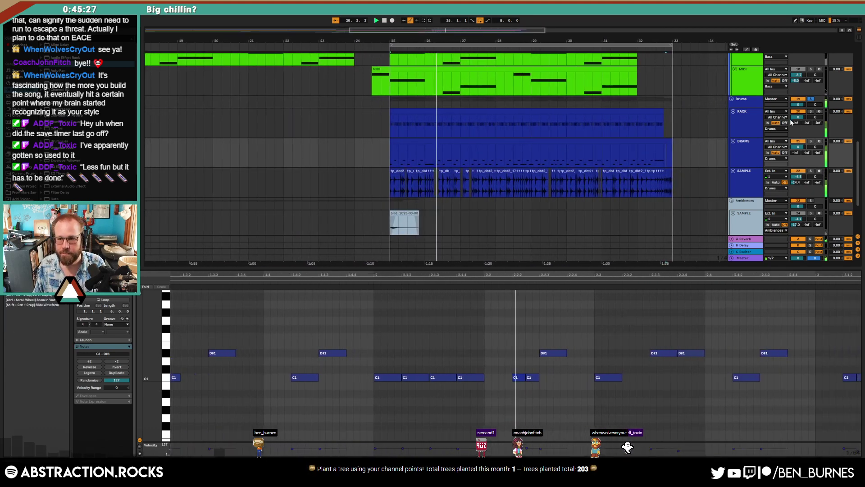
{"action": "left_click", "coordinate": [657, 119]}
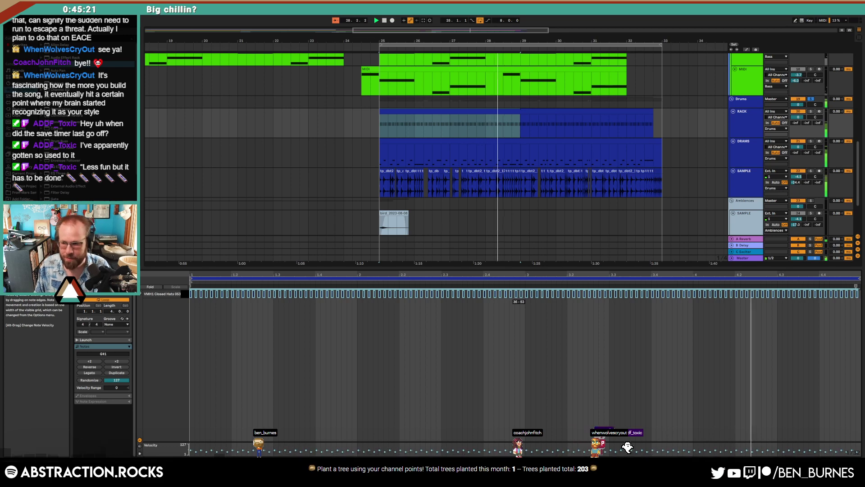
{"action": "key", "text": "shift+Tab"}
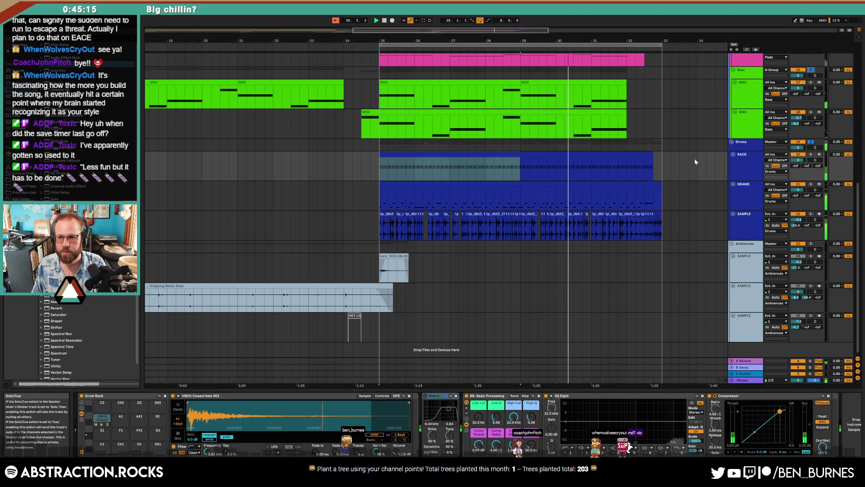
Step: Turn off solo on the Bass and Drums groups
{"action": "scroll", "coordinate": [684, 209], "scroll_direction": "up", "scroll_amount": 3}
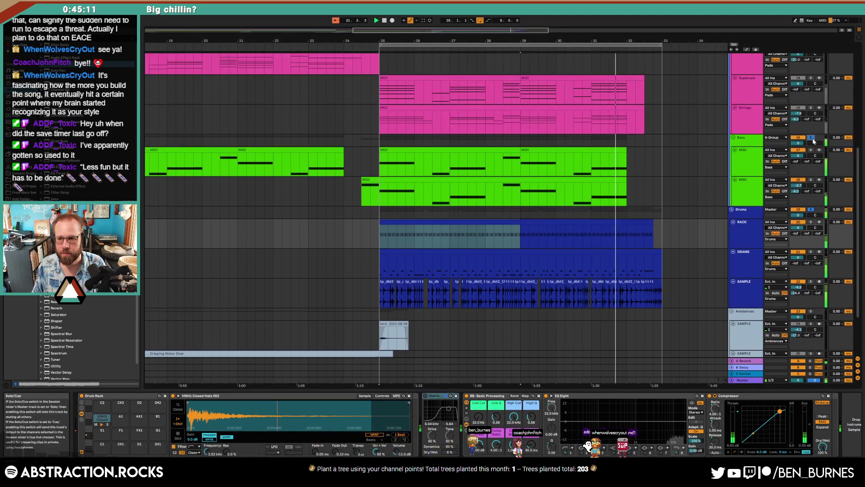
{"action": "left_click", "coordinate": [810, 138]}
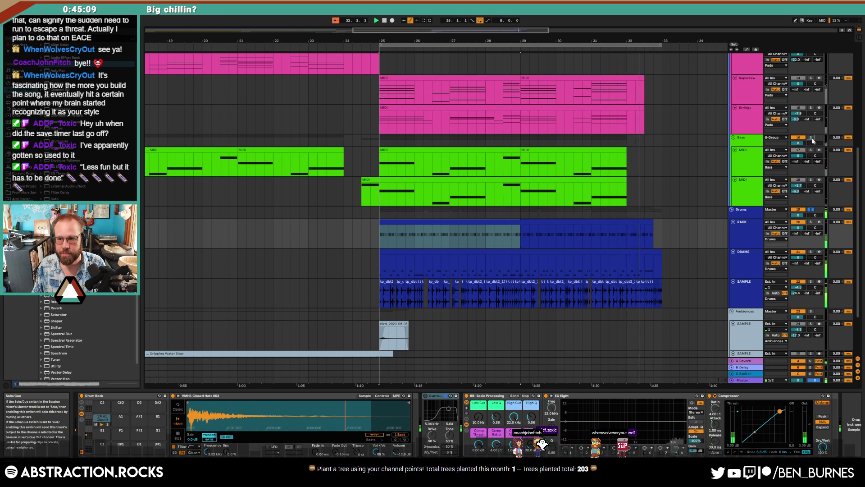
{"action": "left_click", "coordinate": [811, 209]}
Step: Raise the lower Bass MIDI track's send to the Delay return and increase the Drive of its Saturator
{"action": "left_click_drag", "start_coordinate": [808, 191], "coordinate": [808, 164]}
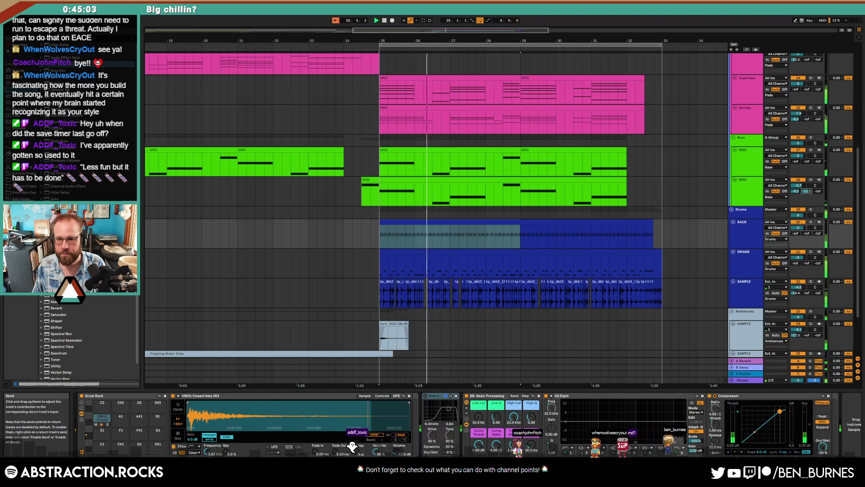
{"action": "left_click", "coordinate": [761, 195]}
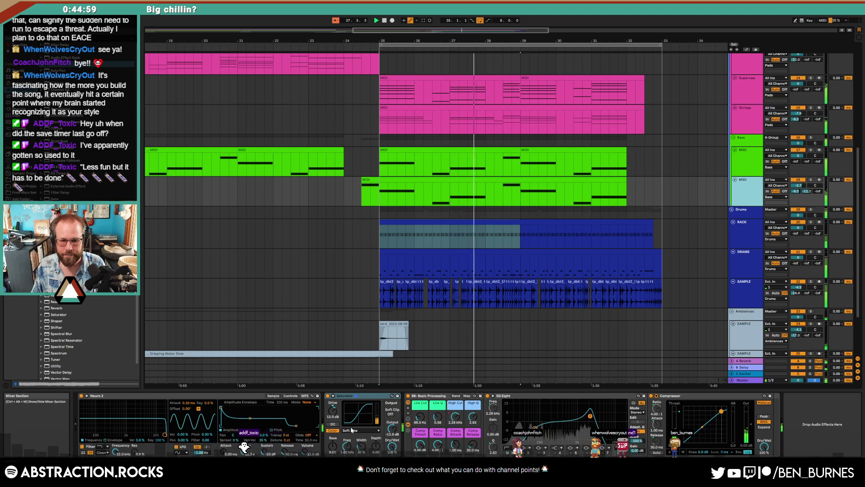
{"action": "left_click_drag", "start_coordinate": [331, 410], "coordinate": [331, 404]}
Step: Lower the LFO modulation amount of the Supersaw track's Auto Filter to about 1.43 and resume playback
{"action": "left_click", "coordinate": [747, 88]}
{"action": "key", "text": "space"}
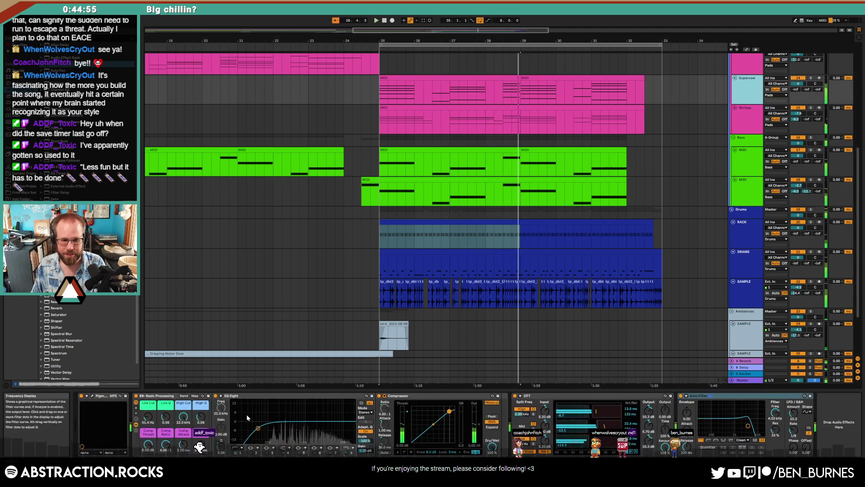
{"action": "left_click", "coordinate": [743, 396]}
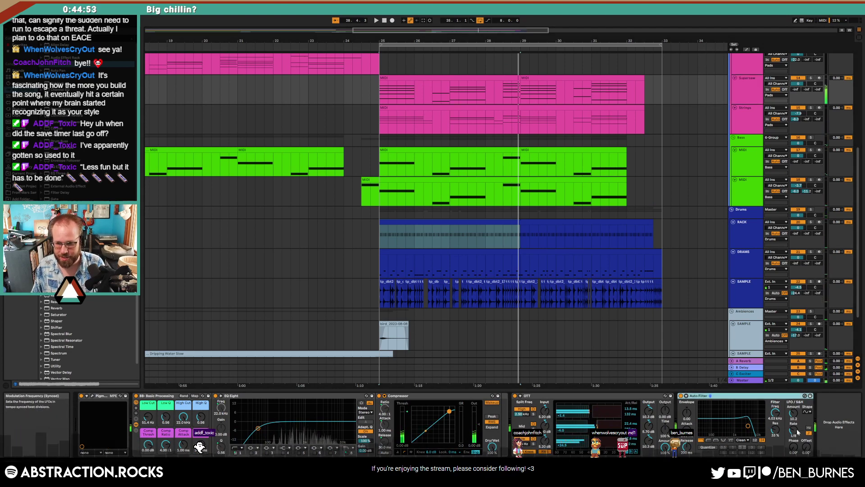
{"action": "left_click_drag", "start_coordinate": [796, 430], "coordinate": [795, 429]}
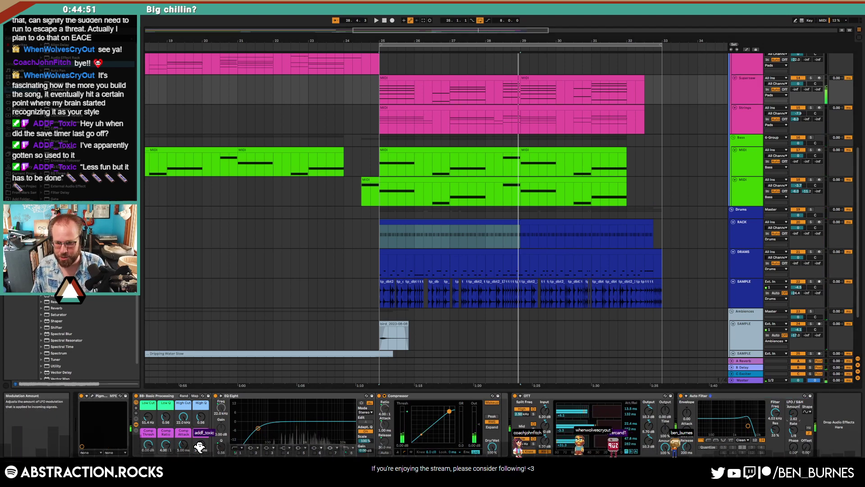
{"action": "key", "text": "space"}
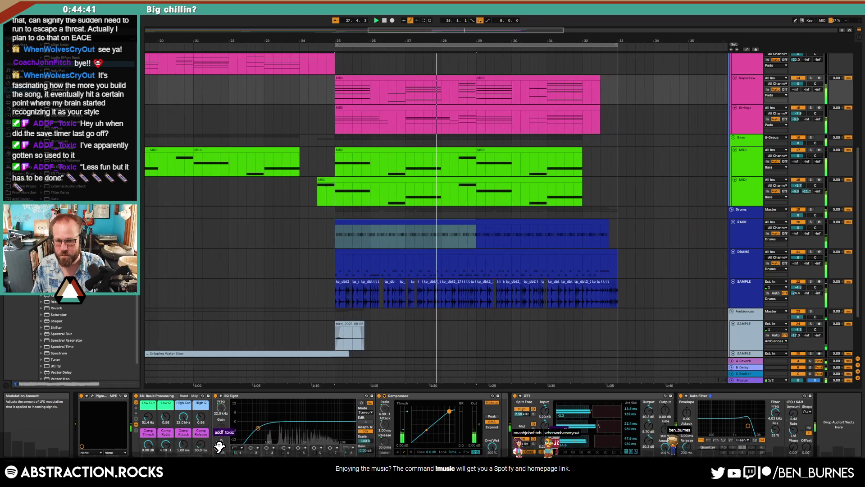
Step: Show automation and slightly raise the flat part of the drum SAMPLE track's Low Cut envelope
{"action": "left_click", "coordinate": [751, 300]}
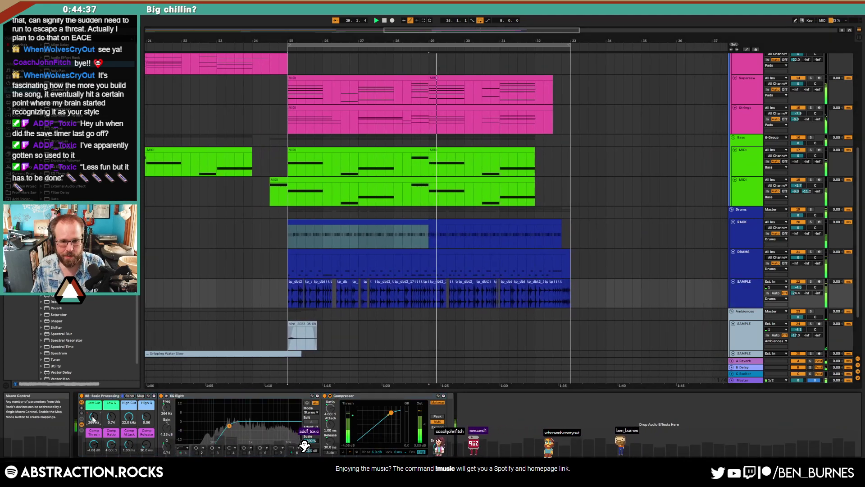
{"action": "key", "text": "a"}
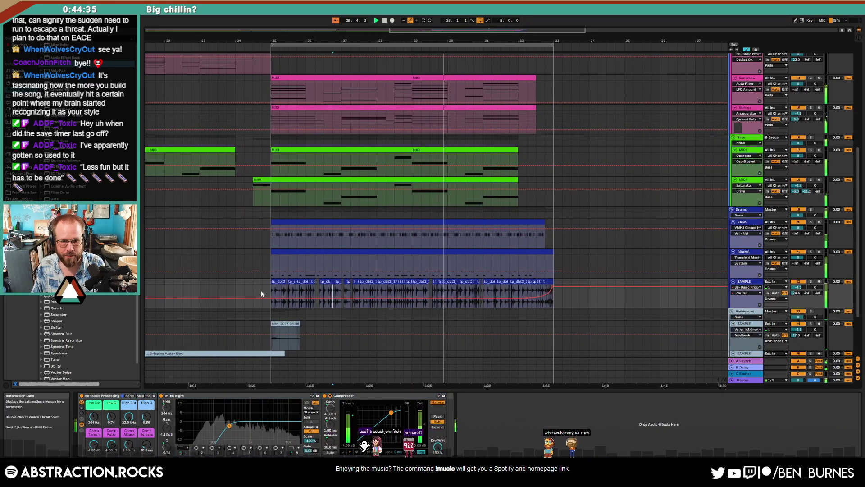
{"action": "left_click_drag", "start_coordinate": [261, 293], "coordinate": [261, 291]}
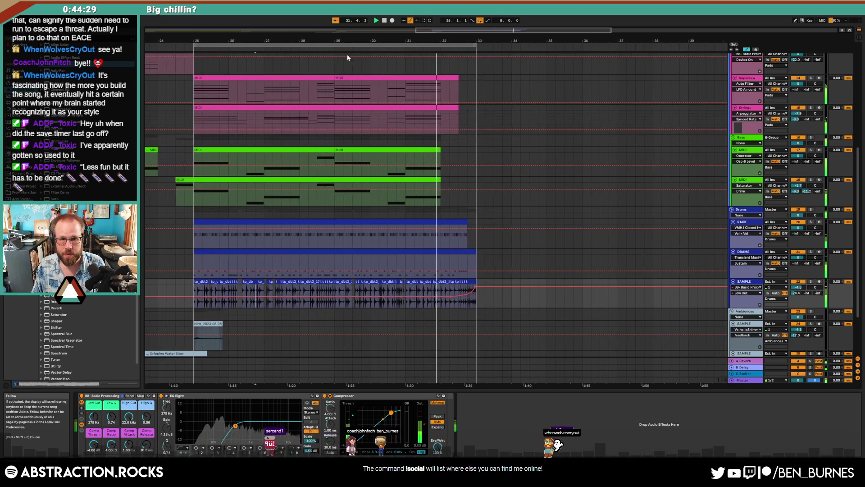
Step: Turn off playback following, open the lead MIDI clip spanning bars 25 to 33, and move its final A#4 note to C4
{"action": "left_click", "coordinate": [335, 20]}
{"action": "scroll", "coordinate": [266, 234], "scroll_direction": "up", "scroll_amount": 5}
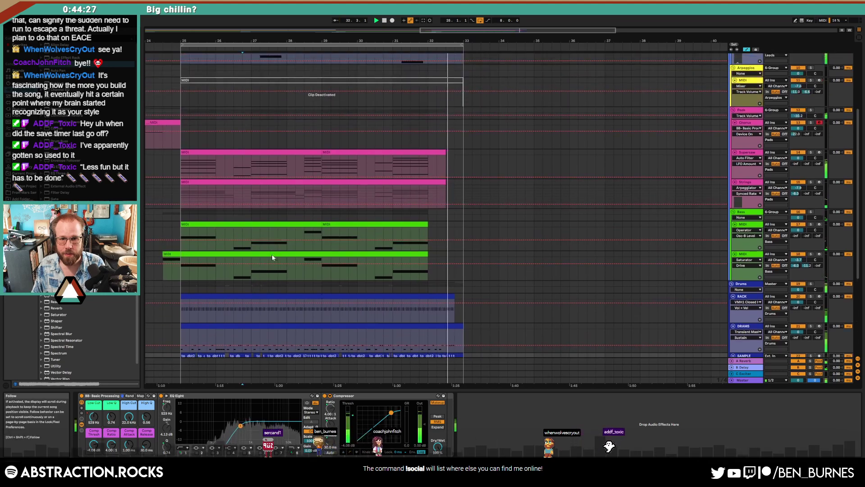
{"action": "double_click", "coordinate": [452, 107]}
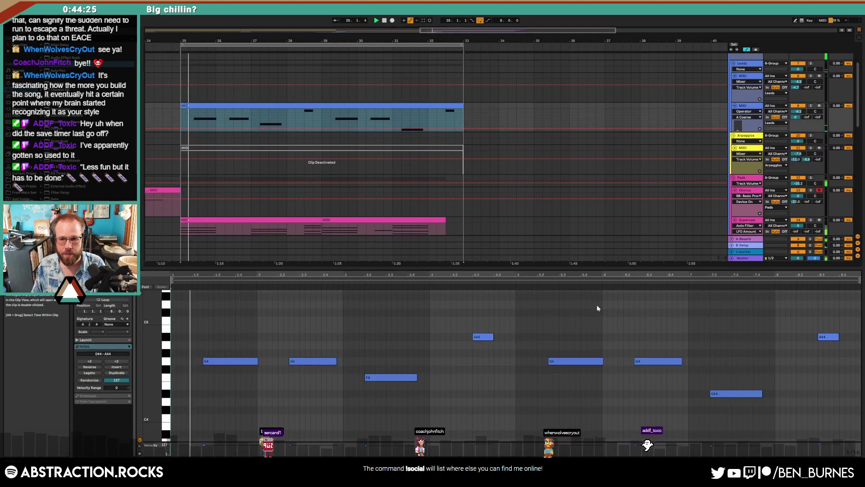
{"action": "left_click", "coordinate": [828, 337]}
{"action": "key", "text": "shift+Down"}
{"action": "key", "text": "Up"}
{"action": "key", "text": "Up"}
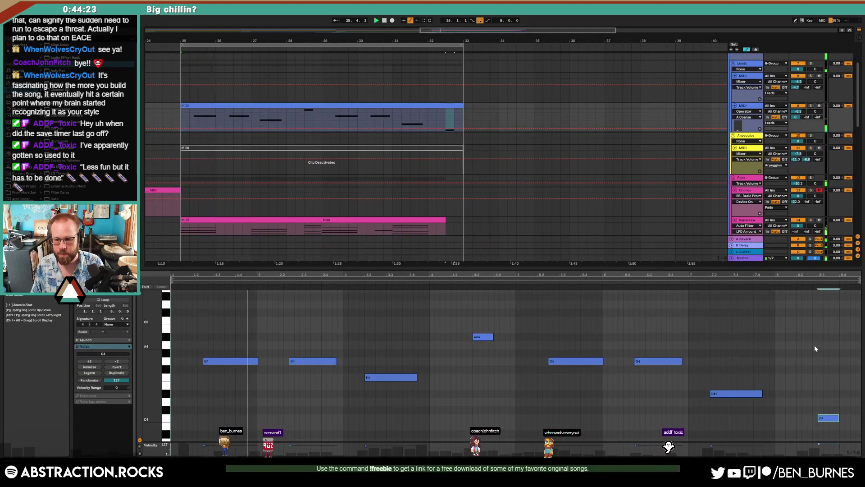
Step: Raise the final note of the lead melody clip by two semitones, from C4 to D4
{"action": "key", "text": "Up"}
{"action": "key", "text": "Up"}
{"action": "key", "text": "shift+Tab"}
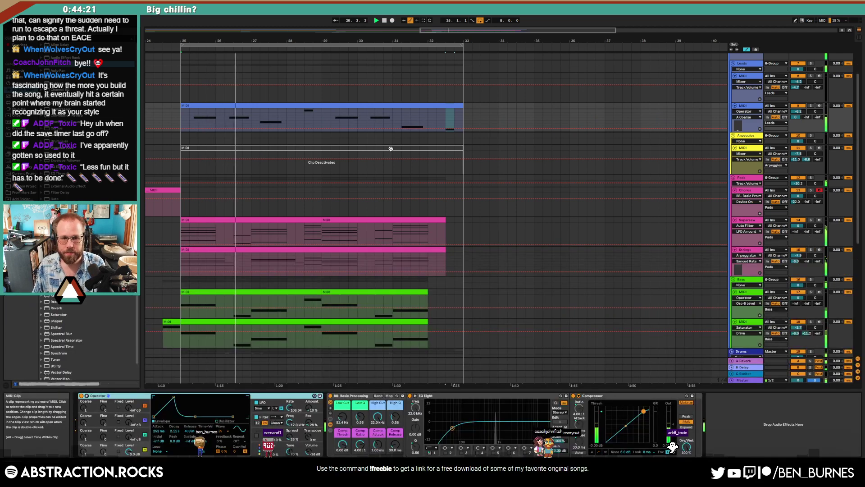
Step: Reactivate the Arpeggios MIDI clip at bars 25 to 33 and lower its final A#4 note to D4
{"action": "left_click", "coordinate": [391, 148]}
{"action": "key", "text": "0"}
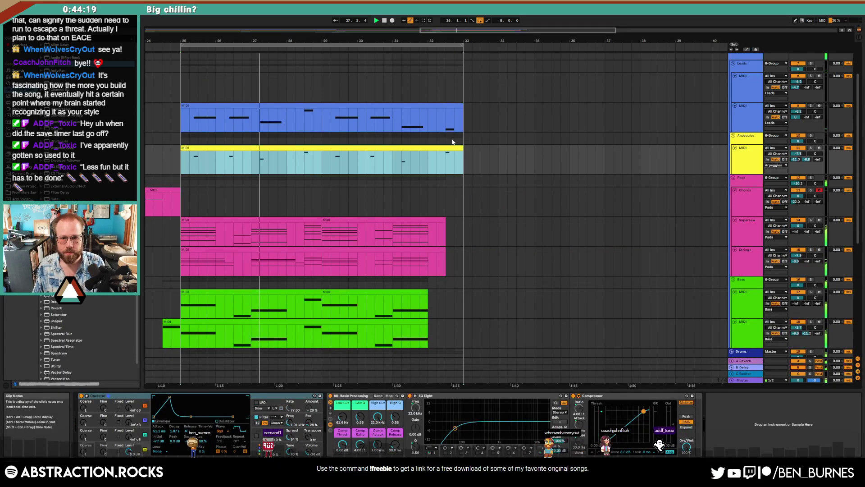
{"action": "double_click", "coordinate": [451, 148]}
{"action": "left_click_drag", "start_coordinate": [776, 311], "coordinate": [828, 290]}
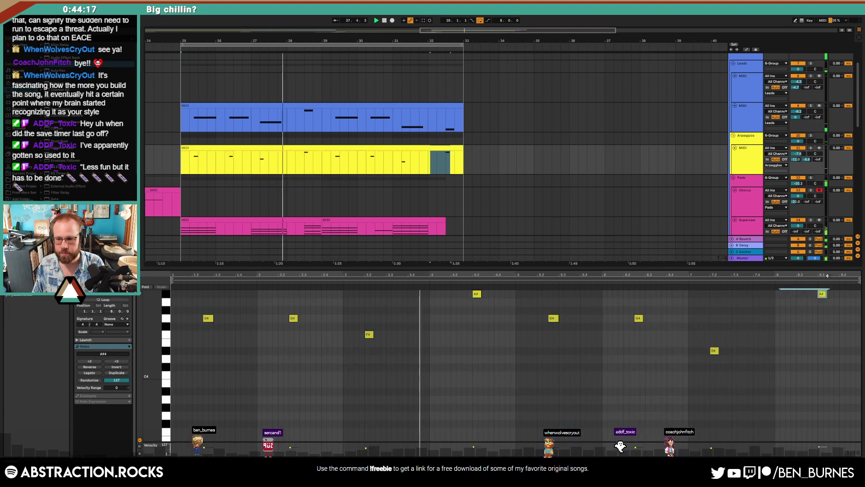
{"action": "key", "text": "shift+Down"}
{"action": "key", "text": "Up"}
{"action": "key", "text": "Up"}
{"action": "key", "text": "Up"}
{"action": "key", "text": "Up"}
{"action": "key", "text": "shift+Tab"}
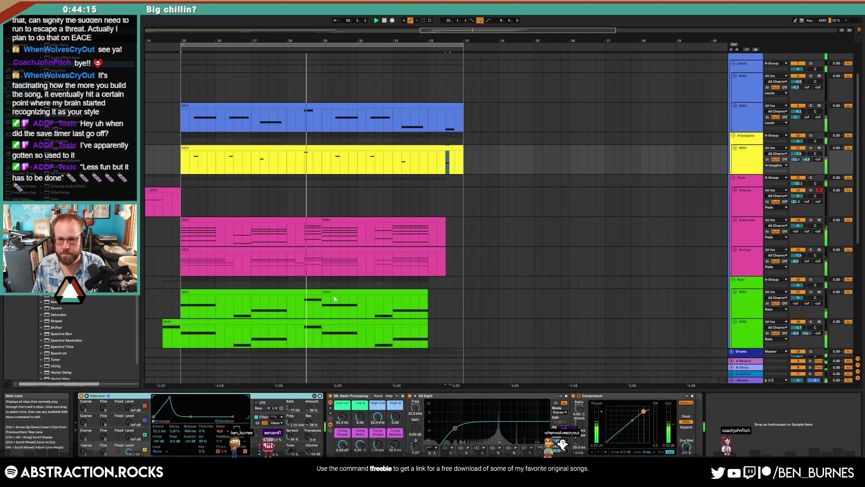
Step: Extend the arrangement loop back to bar 17 so it covers bars 17 to 33
{"action": "left_click_drag", "start_coordinate": [445, 35], "coordinate": [361, 33]}
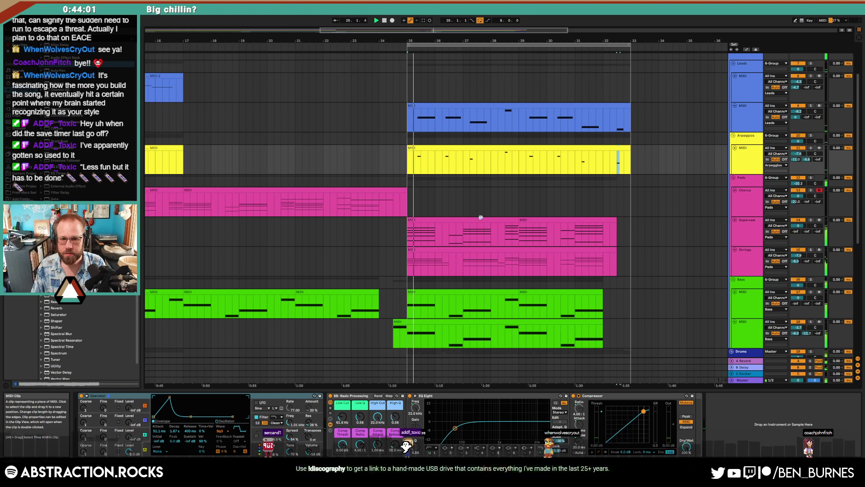
{"action": "left_click_drag", "start_coordinate": [410, 45], "coordinate": [186, 54]}
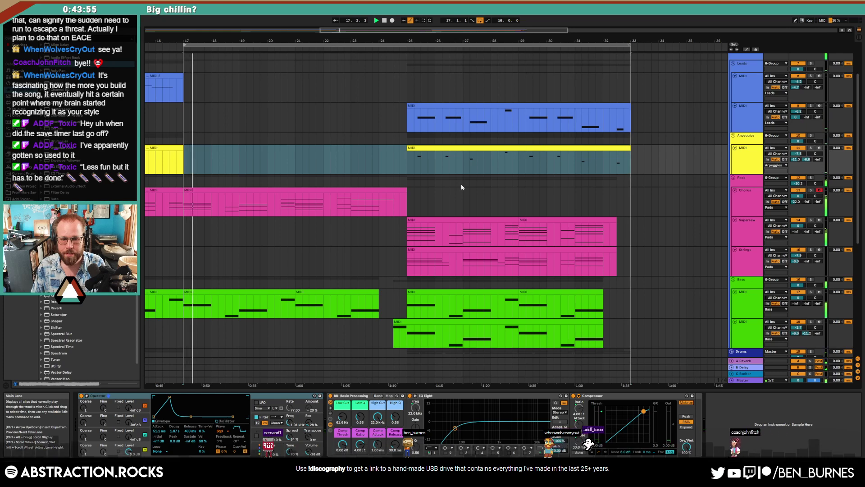
{"action": "left_click", "coordinate": [466, 197]}
Step: Draw a B-Delay send ramp on the drum SAMPLE track rising from 32.3 to bar 33 and dropping right after, and resume playback
{"action": "scroll", "coordinate": [496, 201], "scroll_direction": "down", "scroll_amount": 6}
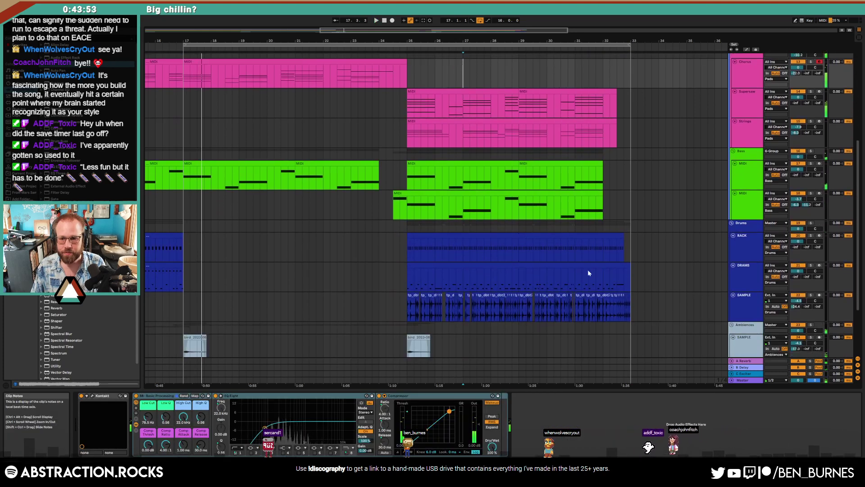
{"action": "left_click", "coordinate": [806, 272]}
{"action": "key", "text": "a"}
{"action": "scroll", "coordinate": [645, 276], "scroll_direction": "up", "scroll_amount": 5}
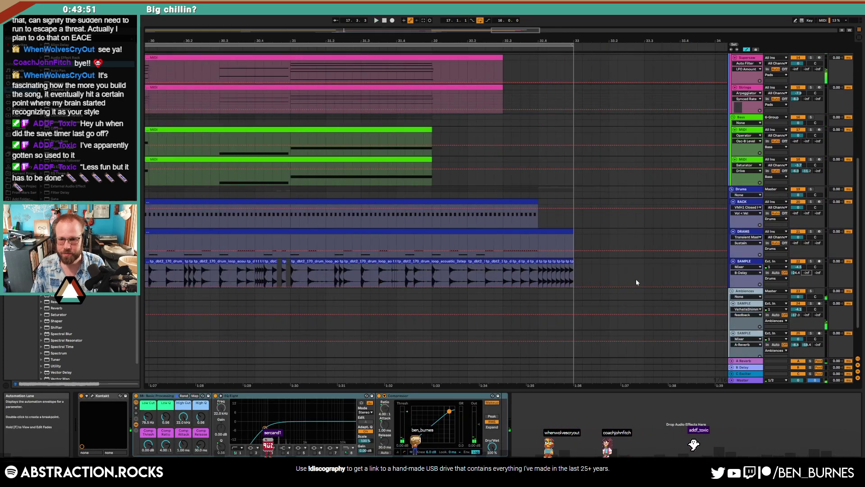
{"action": "left_click", "coordinate": [568, 287]}
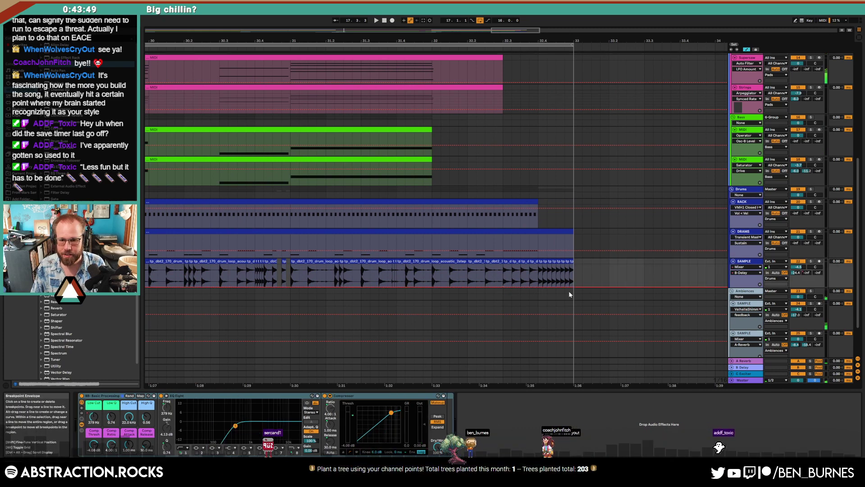
{"action": "left_click", "coordinate": [582, 287]}
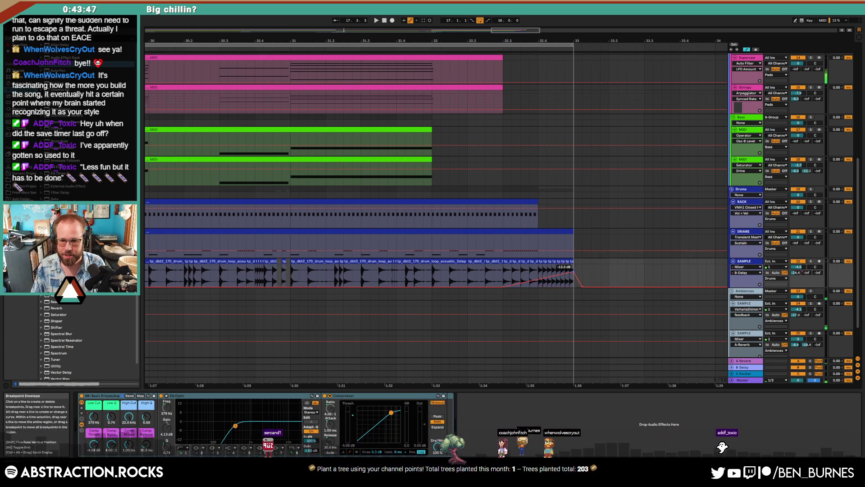
{"action": "left_click_drag", "start_coordinate": [574, 286], "coordinate": [574, 266]}
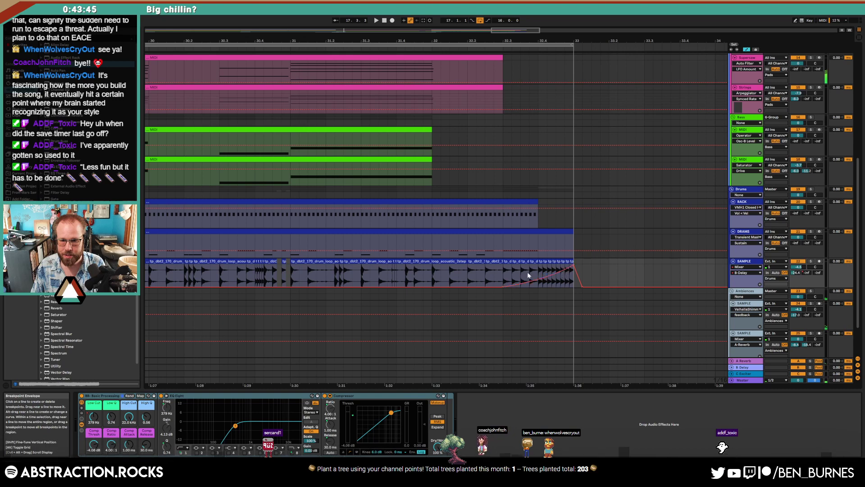
{"action": "left_click", "coordinate": [504, 273]}
{"action": "key", "text": "space"}
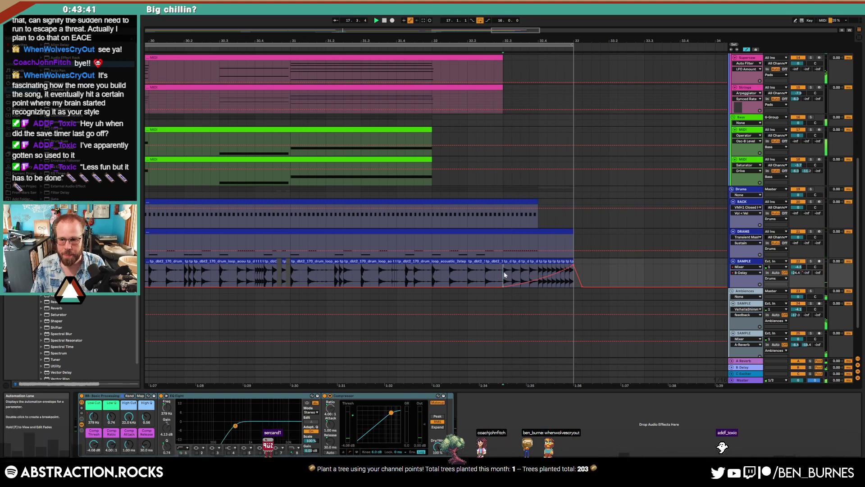
Step: Copy the Chorus pad clip from bars 17 to 25 and paste it at bar 33
{"action": "scroll", "coordinate": [503, 273], "scroll_direction": "down", "scroll_amount": 7}
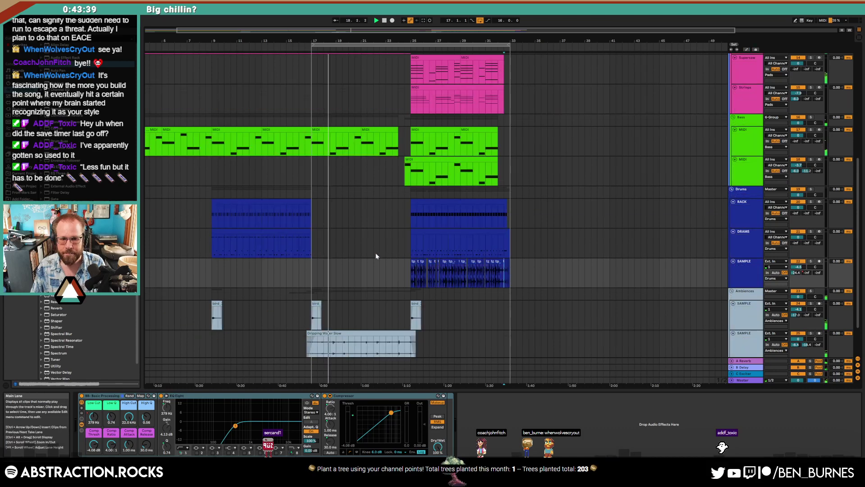
{"action": "scroll", "coordinate": [376, 256], "scroll_direction": "up", "scroll_amount": 5}
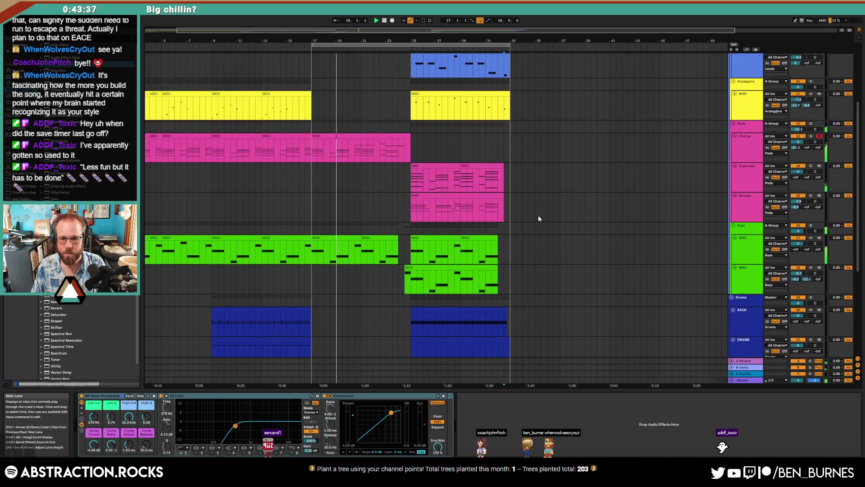
{"action": "left_click", "coordinate": [363, 136]}
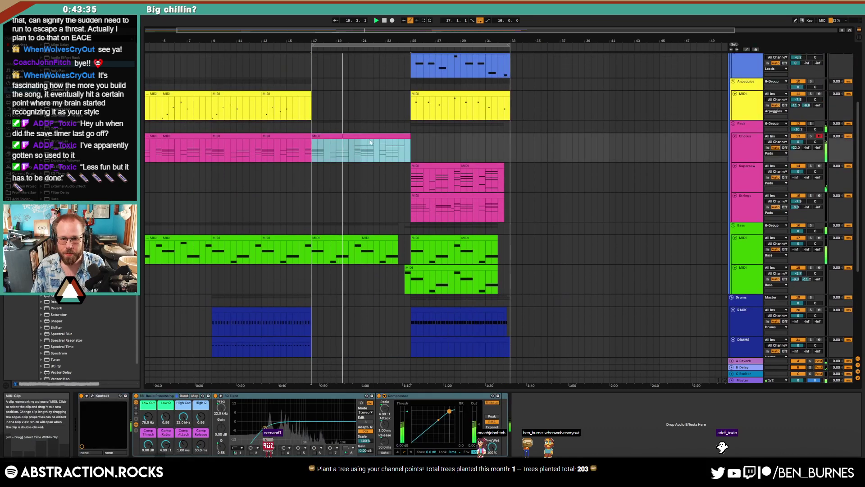
{"action": "left_click", "coordinate": [509, 147]}
{"action": "key", "text": "ctrl+v"}
Step: Copy the two upper Bass track clips that start at bar 17 and paste them at bar 33
{"action": "left_click", "coordinate": [343, 237]}
{"action": "left_click", "coordinate": [373, 238], "text": "shift"}
{"action": "key", "text": "ctrl+c"}
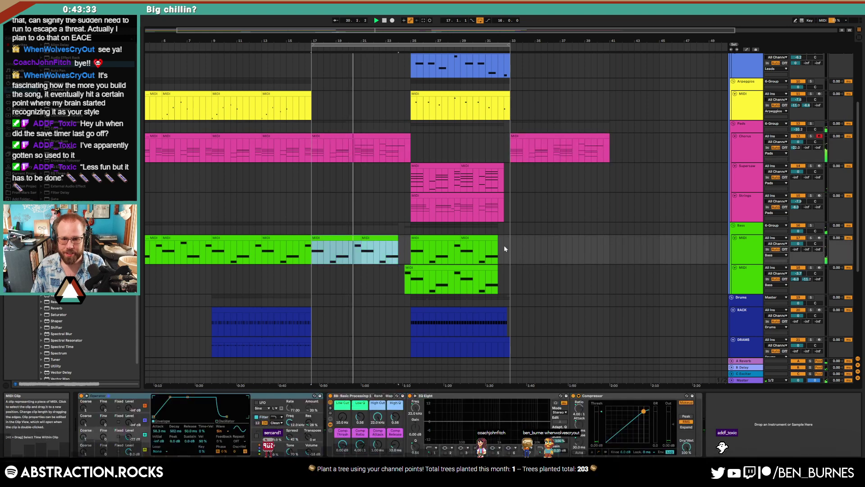
{"action": "left_click", "coordinate": [510, 250]}
{"action": "key", "text": "ctrl+v"}
Step: Copy the Dripping Water Slow clip so it starts just before bar 33, and set the loop to bars 25 to 41
{"action": "scroll", "coordinate": [526, 258], "scroll_direction": "down", "scroll_amount": 7}
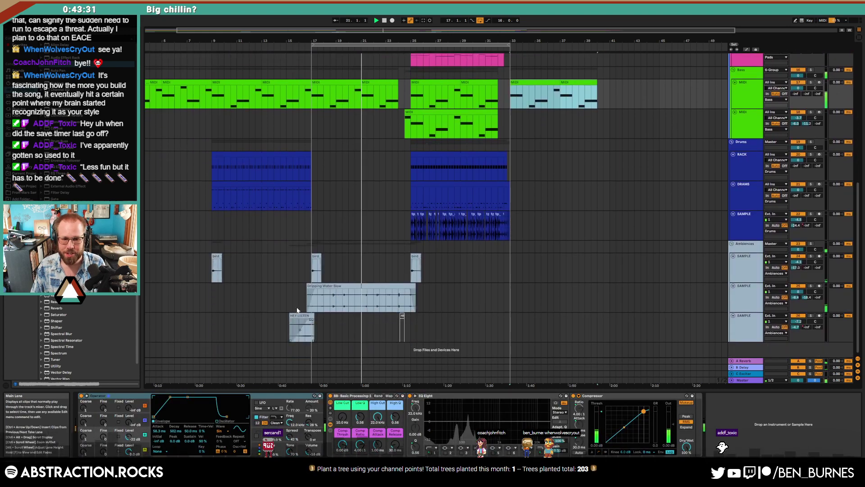
{"action": "left_click", "coordinate": [313, 300]}
{"action": "key", "text": "ctrl+c"}
{"action": "left_click", "coordinate": [509, 298]}
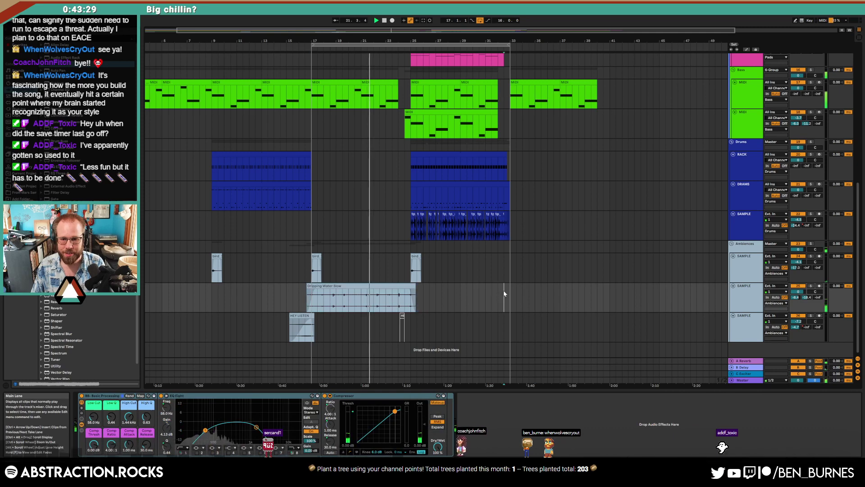
{"action": "key", "text": "ctrl+v"}
{"action": "left_click_drag", "start_coordinate": [472, 45], "coordinate": [572, 45]}
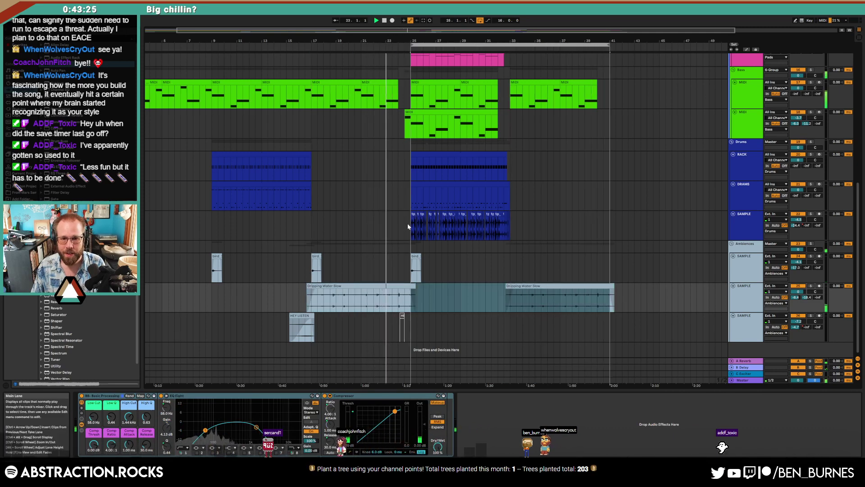
Step: Copy the opening drum hit of the SAMPLE track and place duplicates of it as a pickup right before bar 25
{"action": "scroll", "coordinate": [404, 227], "scroll_direction": "up", "scroll_amount": 5}
{"action": "left_click", "coordinate": [484, 214]}
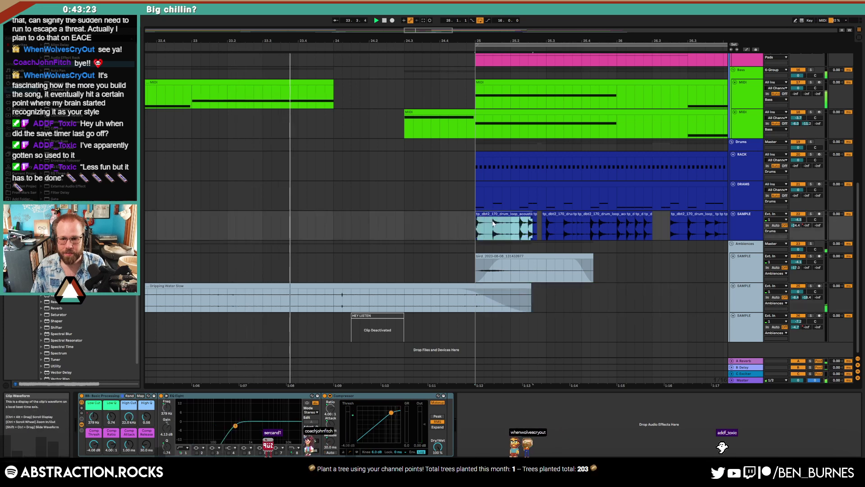
{"action": "mouse_move", "coordinate": [493, 225]}
{"action": "left_mouse_down"}
{"action": "mouse_move", "coordinate": [470, 218]}
{"action": "mouse_move", "coordinate": [473, 226]}
{"action": "left_mouse_up"}
{"action": "key", "text": "ctrl+c"}
{"action": "left_click", "coordinate": [454, 224]}
{"action": "key", "text": "ctrl+v"}
{"action": "key", "text": "ctrl+d"}
{"action": "left_click", "coordinate": [451, 222]}
{"action": "key", "text": "shift+Tab"}
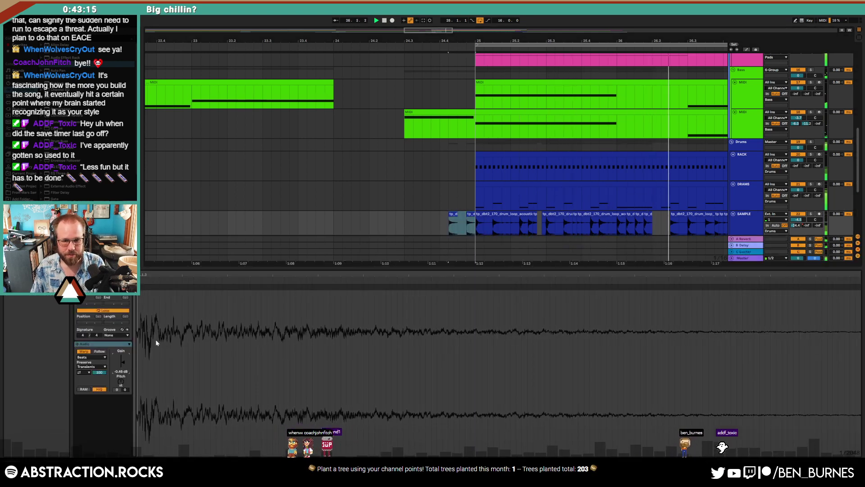
{"action": "key", "text": "shift+Tab"}
{"action": "scroll", "coordinate": [543, 229], "scroll_direction": "down", "scroll_amount": 6}
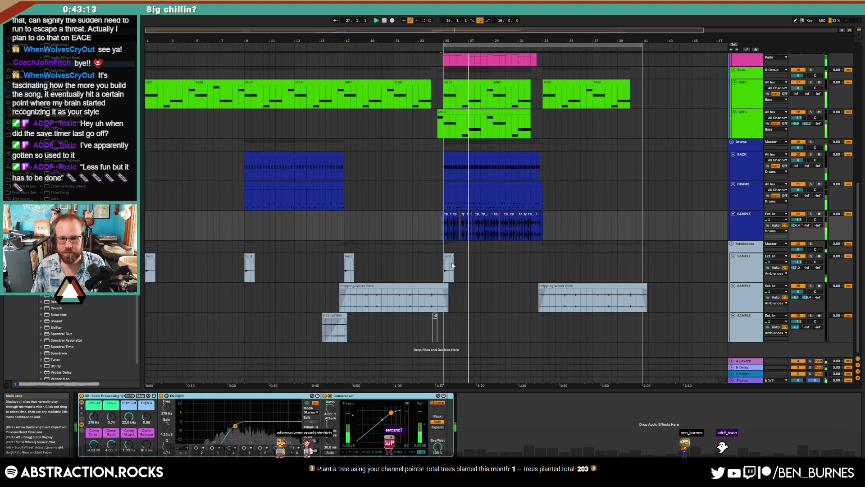
Step: Relocate the bird sample clip in the Ambiences group from bar 25 to bar 33
{"action": "left_click_drag", "start_coordinate": [449, 256], "coordinate": [429, 267]}
{"action": "key", "text": "Delete"}
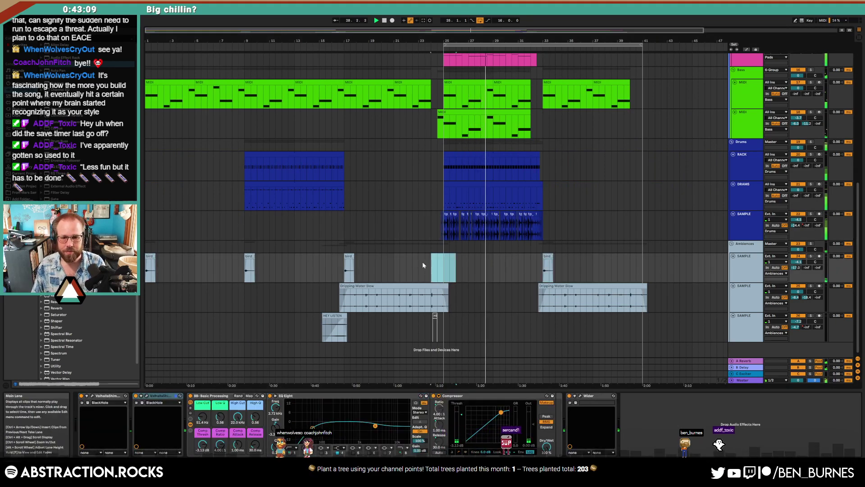
Step: Copy the HEY LISTEN clip so it leads into bar 33, and delete the deactivated HEY LISTEN clip before bar 25
{"action": "left_click_drag", "start_coordinate": [335, 327], "coordinate": [533, 325]}
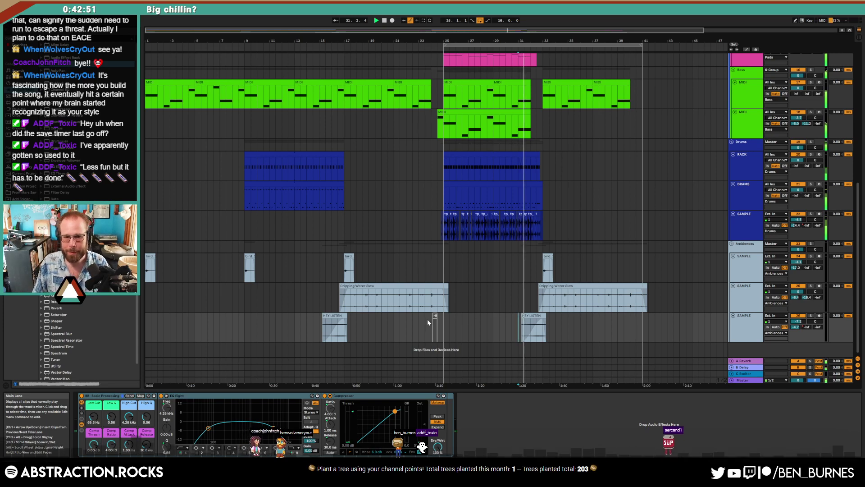
{"action": "left_click_drag", "start_coordinate": [427, 321], "coordinate": [460, 330]}
{"action": "key", "text": "Delete"}
{"action": "left_click", "coordinate": [480, 329]}
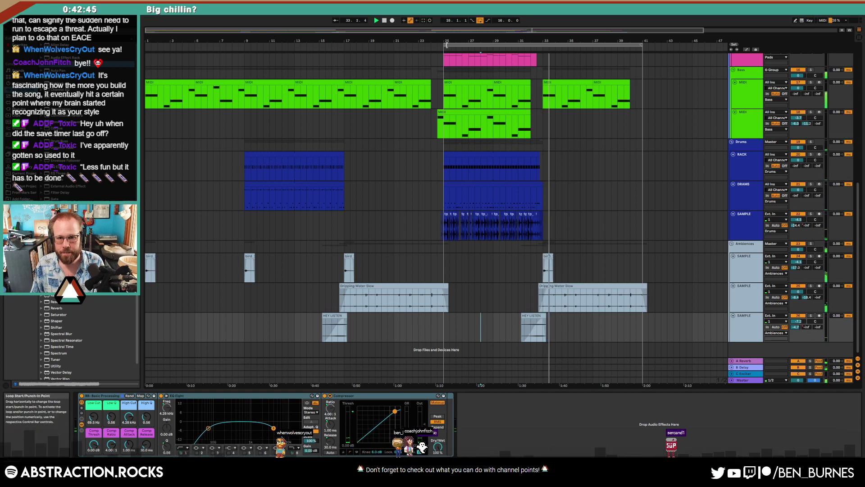
Step: Move the loop start to bar 33 so the loop covers bars 33 to 41
{"action": "left_click_drag", "start_coordinate": [445, 44], "coordinate": [543, 45]}
{"action": "scroll", "coordinate": [599, 268], "scroll_direction": "up", "scroll_amount": 5}
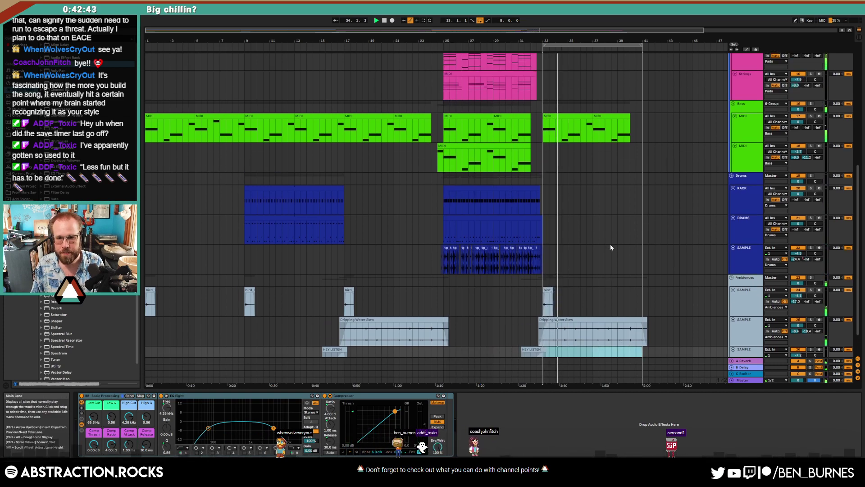
{"action": "scroll", "coordinate": [599, 268], "scroll_direction": "up", "scroll_amount": 2}
Step: Open the Chorus clip at bar 33, stop playback, and raise the G#1 and G#2 notes at 2.3 to D#2 and D#3
{"action": "double_click", "coordinate": [593, 176]}
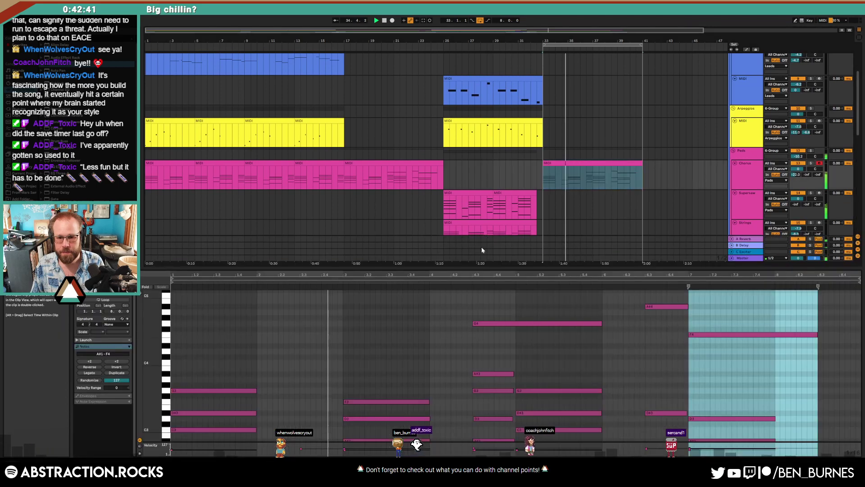
{"action": "key", "text": "space"}
{"action": "left_click_drag", "start_coordinate": [295, 362], "coordinate": [326, 438]}
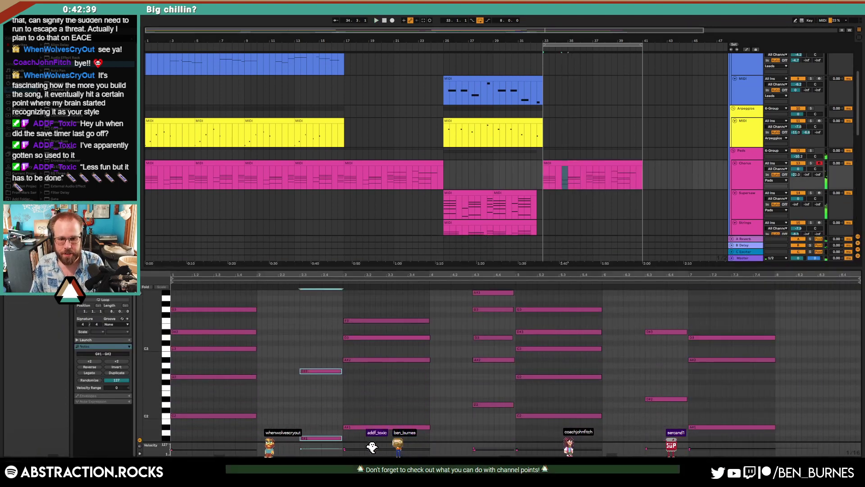
{"action": "key", "text": "shift+Up"}
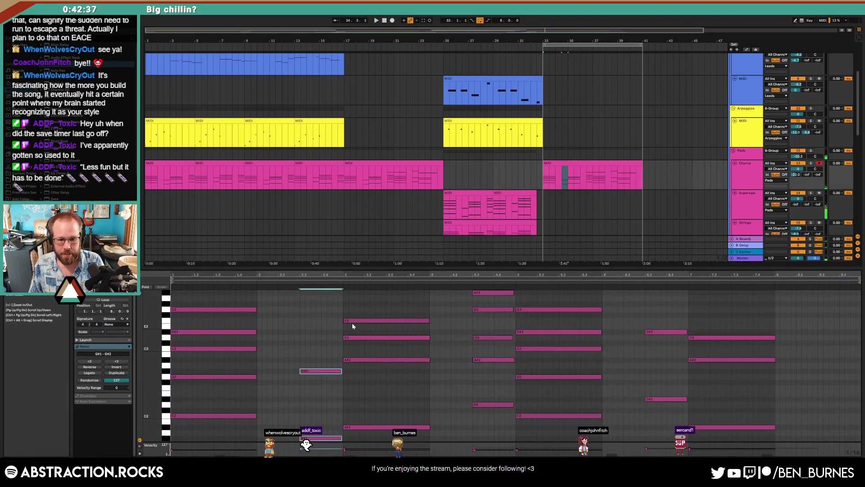
{"action": "key", "text": "shift+Down"}
{"action": "key", "text": "Up"}
{"action": "key", "text": "Up"}
{"action": "key", "text": "Up"}
{"action": "key", "text": "Up"}
{"action": "key", "text": "Up"}
{"action": "key", "text": "Up"}
{"action": "key", "text": "Up"}
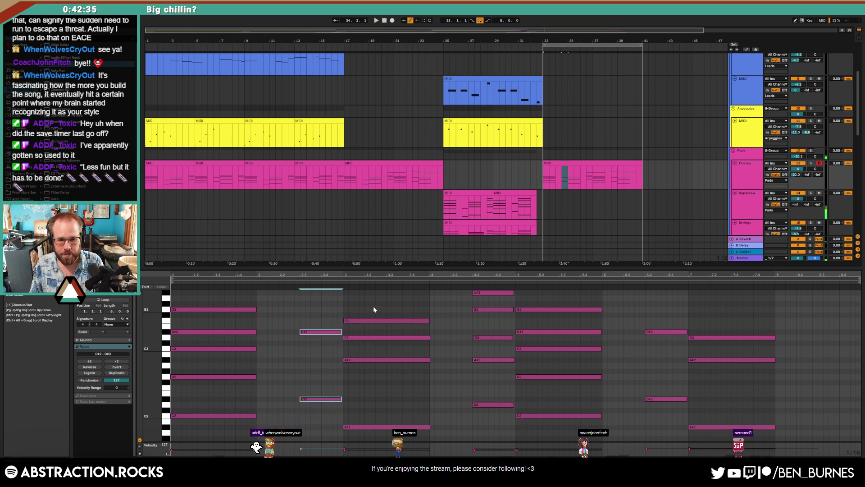
Step: In the Chorus clip's bar 3 chord, raise the A#1 note to F2 and the A#2 note to C3
{"action": "left_click_drag", "start_coordinate": [373, 307], "coordinate": [372, 426]}
{"action": "left_click", "coordinate": [369, 427]}
{"action": "key", "text": "Up"}
{"action": "key", "text": "Up"}
{"action": "key", "text": "Up"}
{"action": "key", "text": "Up"}
{"action": "key", "text": "Up"}
{"action": "key", "text": "Up"}
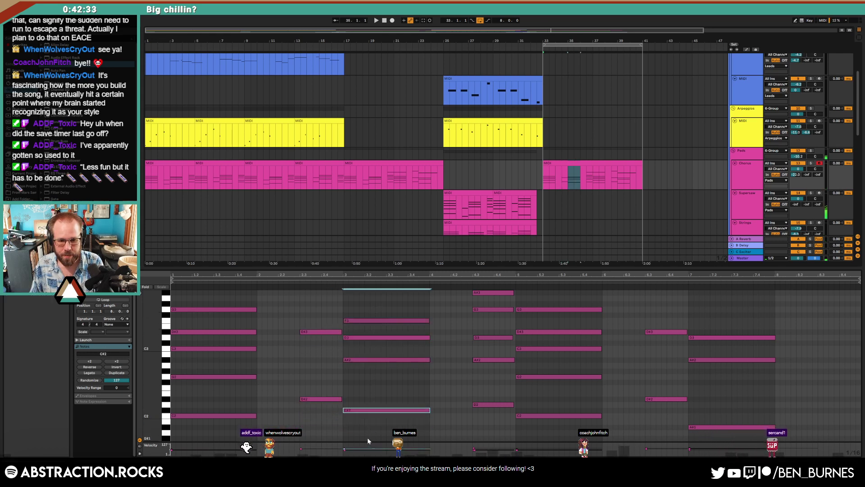
{"action": "key", "text": "Up"}
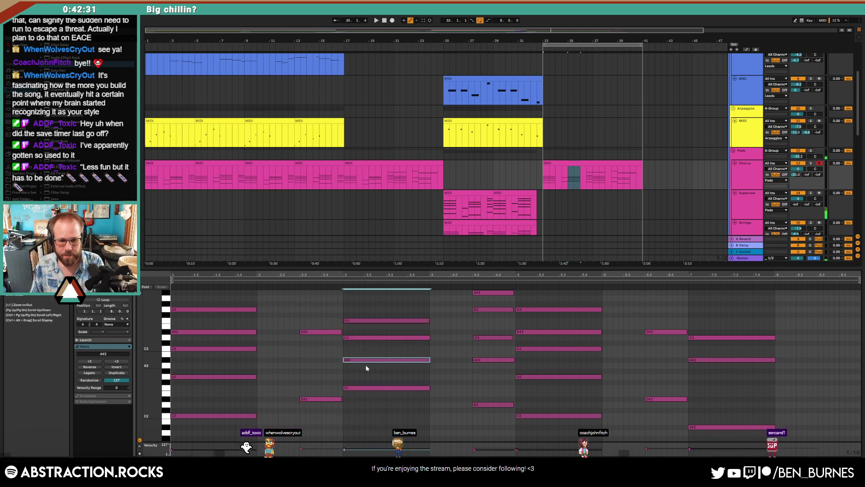
{"action": "left_click", "coordinate": [366, 361]}
{"action": "key", "text": "Up"}
{"action": "key", "text": "Up"}
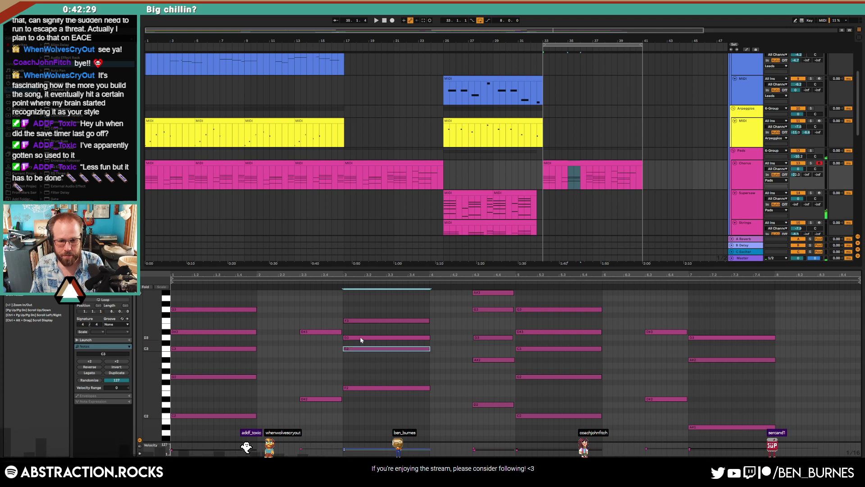
Step: Add an A#3 note spanning the whole of bar 3 to the Chorus clip's chord
{"action": "left_click", "coordinate": [363, 337]}
{"action": "scroll", "coordinate": [355, 311], "scroll_direction": "up", "scroll_amount": 2}
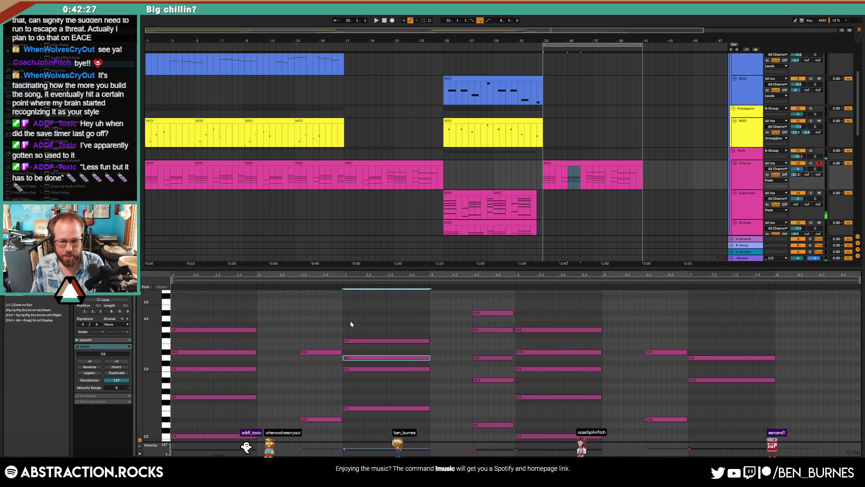
{"action": "left_click", "coordinate": [344, 315]}
{"action": "left_click_drag", "start_coordinate": [344, 315], "coordinate": [428, 316]}
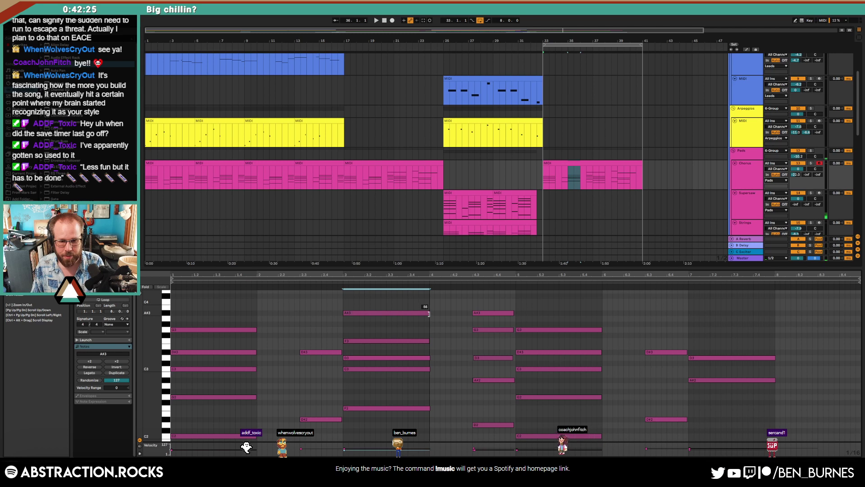
Step: Lower the A#3 note in the Chorus clip's bar 3 chord to G#3 and audition the change from bar 2
{"action": "key", "text": "Down"}
{"action": "key", "text": "Down"}
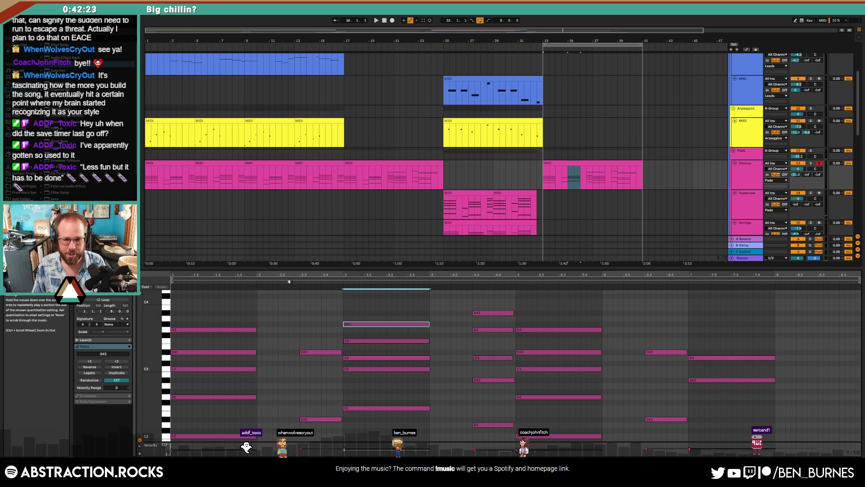
{"action": "left_click", "coordinate": [289, 282]}
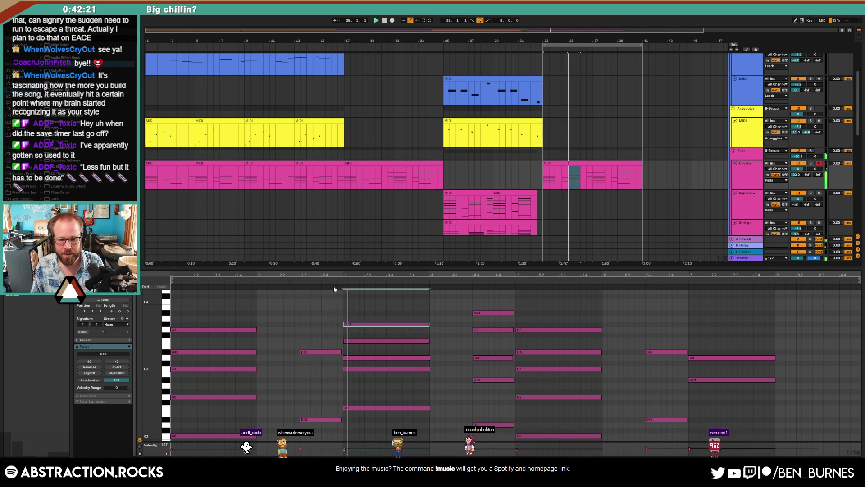
Step: Raise the bass notes G#0 and A#0 before bar 3 of the section to D#1 and F1, join the two clips from bar 33, and play
{"action": "scroll", "coordinate": [585, 201], "scroll_direction": "down", "scroll_amount": 3}
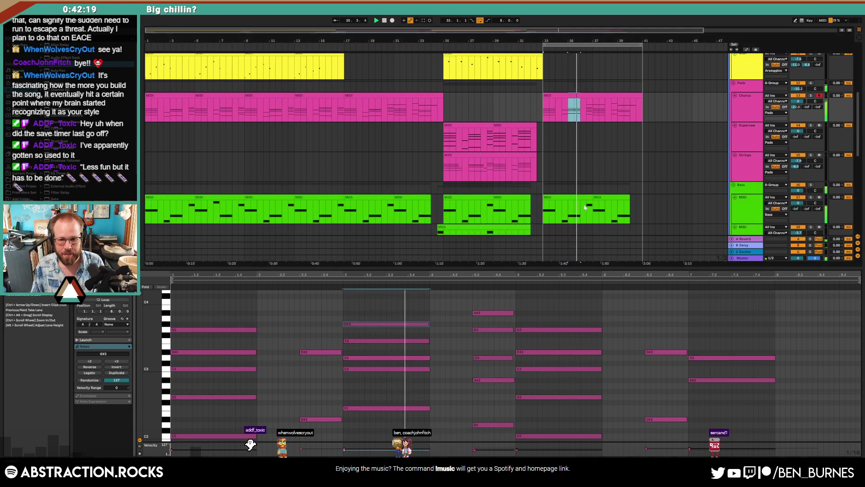
{"action": "left_click", "coordinate": [585, 208]}
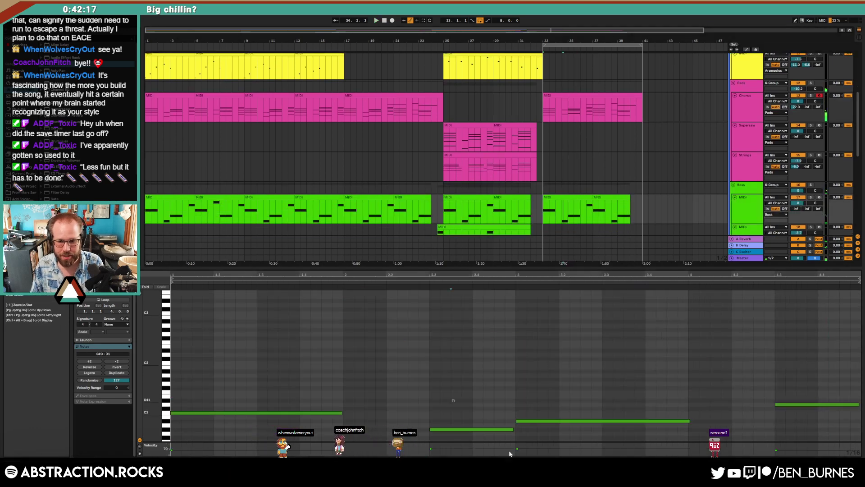
{"action": "key", "text": "space"}
{"action": "left_click_drag", "start_coordinate": [452, 400], "coordinate": [558, 447]}
{"action": "key", "text": "Up"}
{"action": "key", "text": "Up"}
{"action": "key", "text": "Up"}
{"action": "key", "text": "Up"}
{"action": "key", "text": "Up"}
{"action": "key", "text": "Up"}
{"action": "key", "text": "Up"}
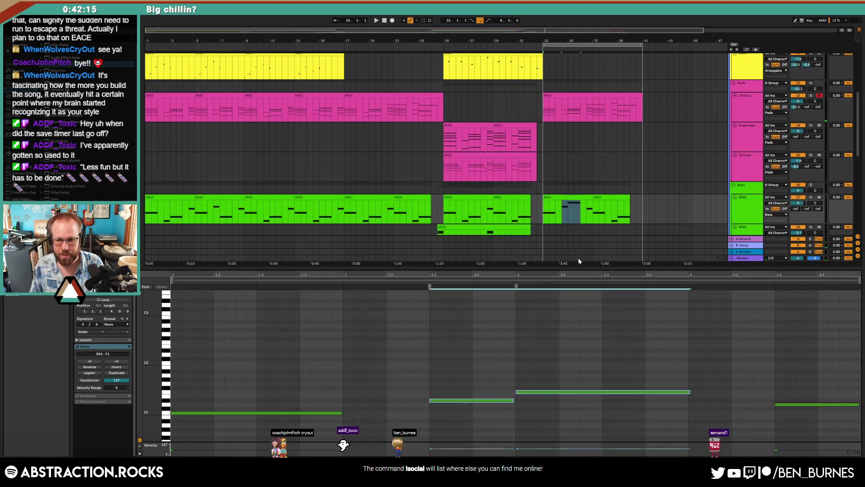
{"action": "left_click", "coordinate": [604, 204]}
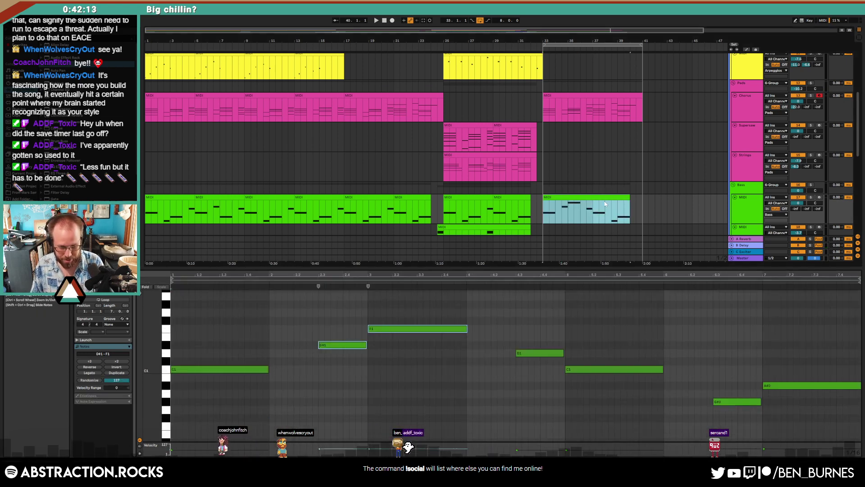
{"action": "key", "text": "space"}
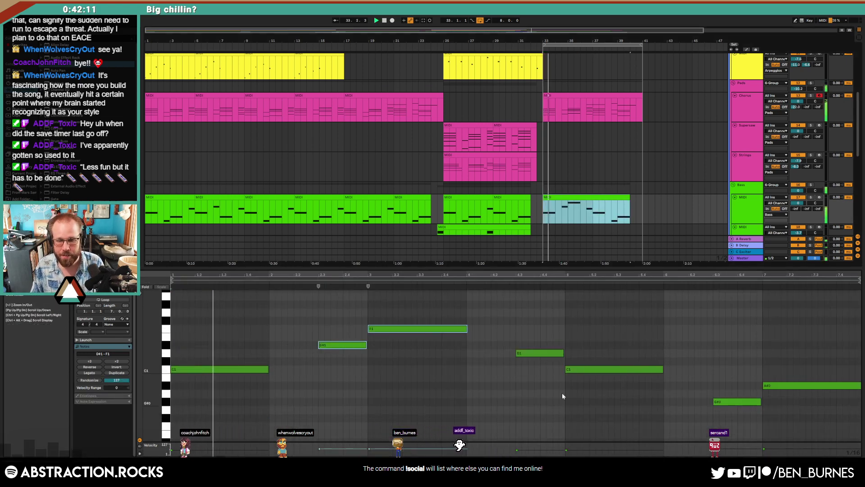
Step: In the Chorus clip's bar 3 chord, raise the G#3 note to C4 and the F3 note to G3, and audition it
{"action": "left_click", "coordinate": [581, 96]}
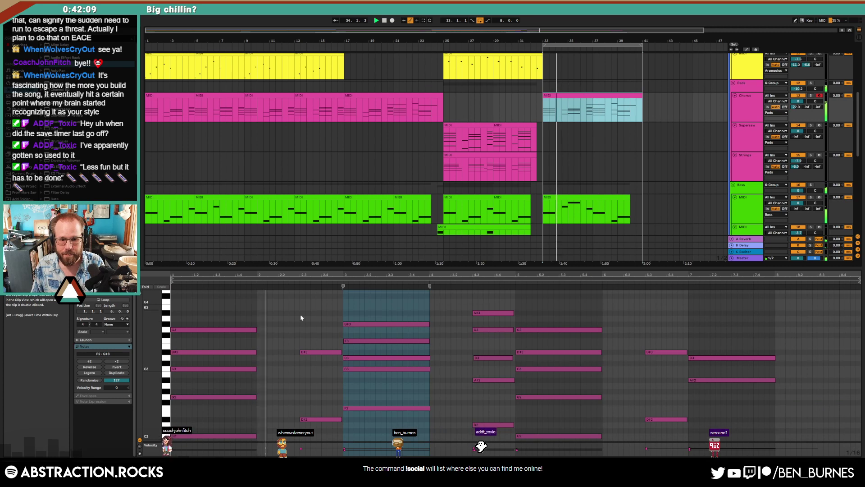
{"action": "left_click", "coordinate": [338, 372]}
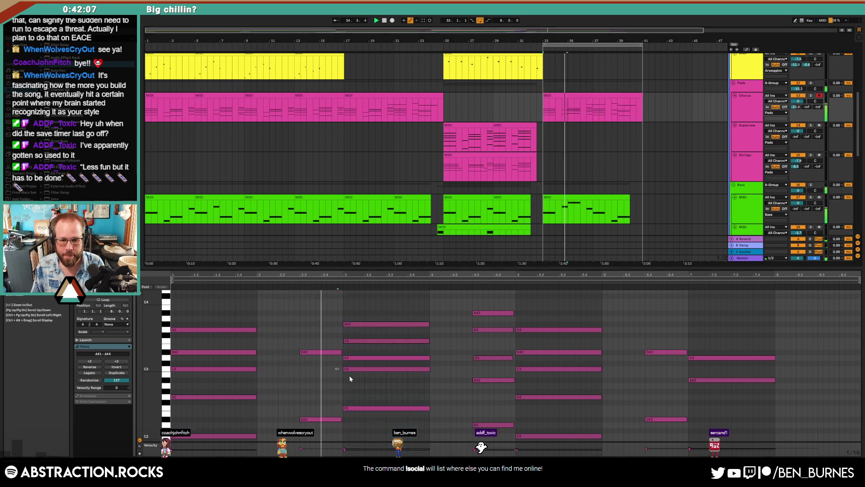
{"action": "left_click_drag", "start_coordinate": [354, 369], "coordinate": [355, 380]}
{"action": "key", "text": "space"}
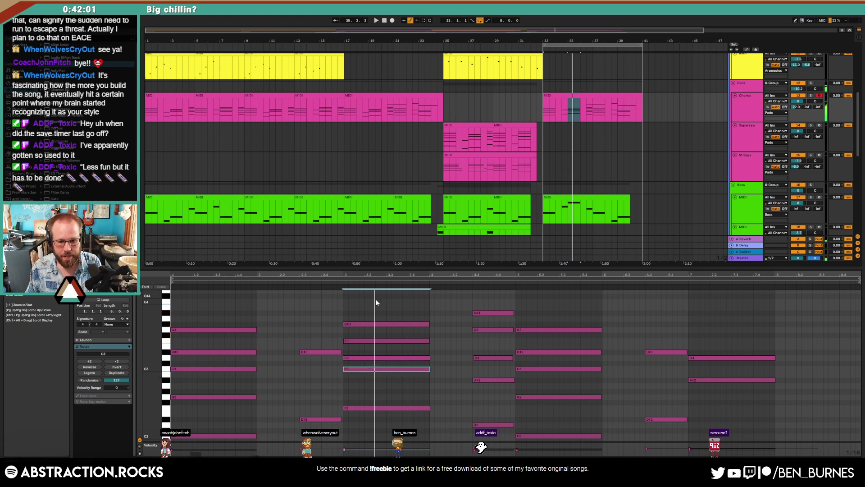
{"action": "left_click", "coordinate": [365, 324]}
{"action": "key", "text": "Up"}
{"action": "key", "text": "Up"}
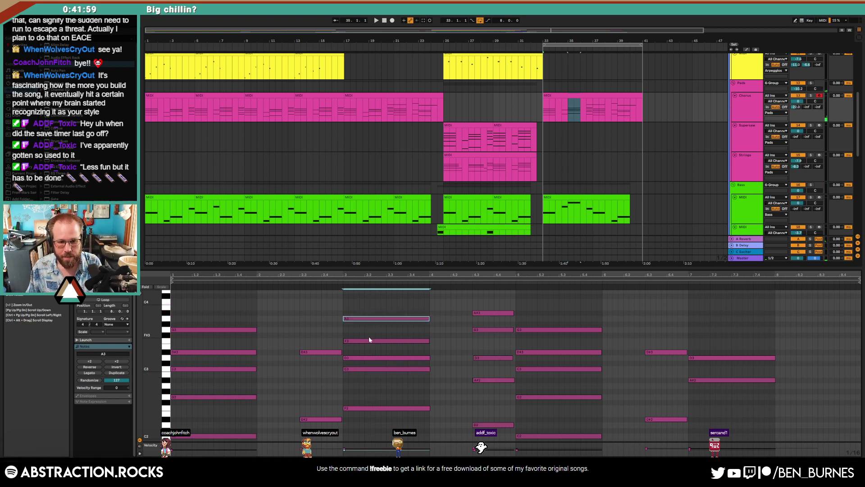
{"action": "left_click", "coordinate": [369, 340]}
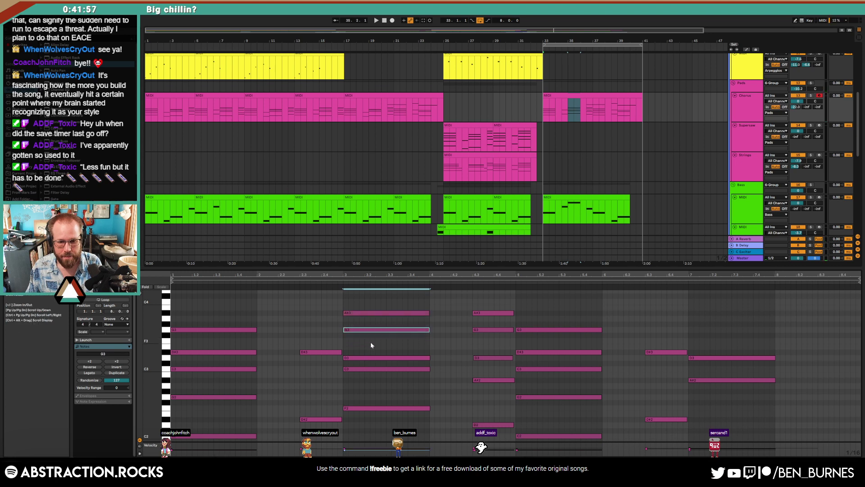
{"action": "left_click", "coordinate": [371, 313]}
{"action": "key", "text": "Up"}
{"action": "key", "text": "Up"}
{"action": "key", "text": "space"}
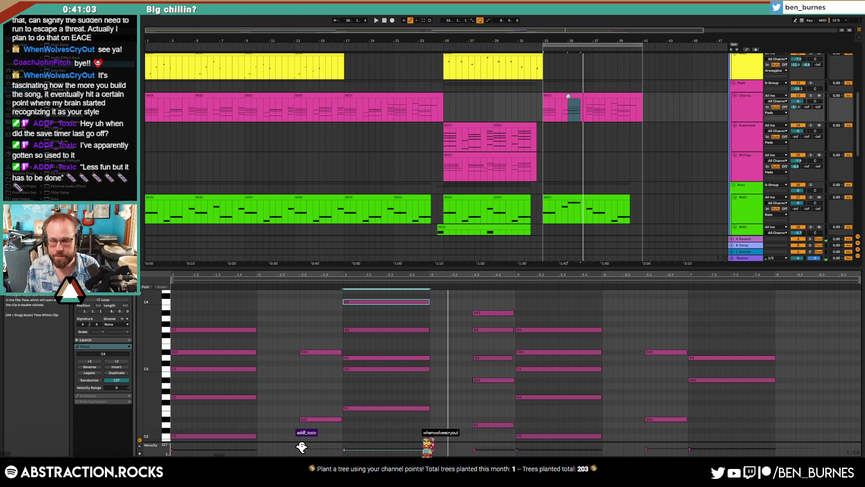
Step: In the Chorus clip, lower the D#2 and D#3 notes at 2.3 to A#1 and A#2 and delete all notes from bar 3 onward
{"action": "left_click_drag", "start_coordinate": [330, 343], "coordinate": [322, 421]}
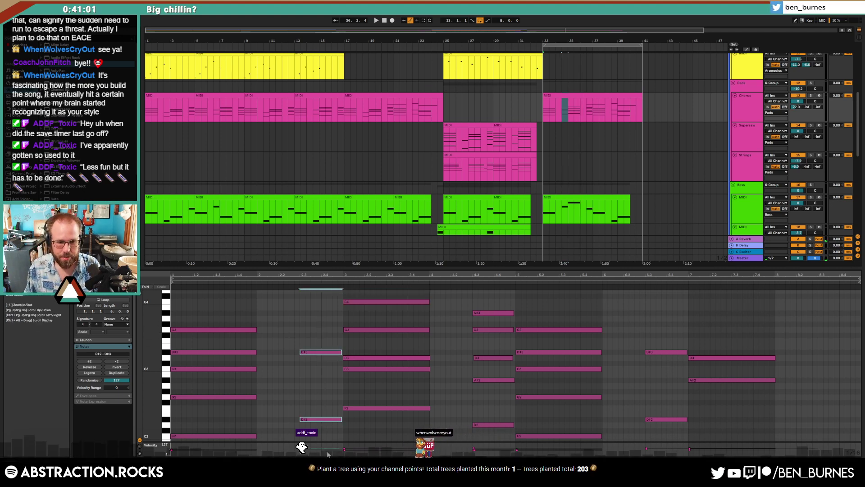
{"action": "key", "text": "Down"}
{"action": "key", "text": "Down"}
{"action": "key", "text": "Down"}
{"action": "key", "text": "Down"}
{"action": "key", "text": "Down"}
{"action": "left_click_drag", "start_coordinate": [398, 420], "coordinate": [862, 290]}
{"action": "key", "text": "Delete"}
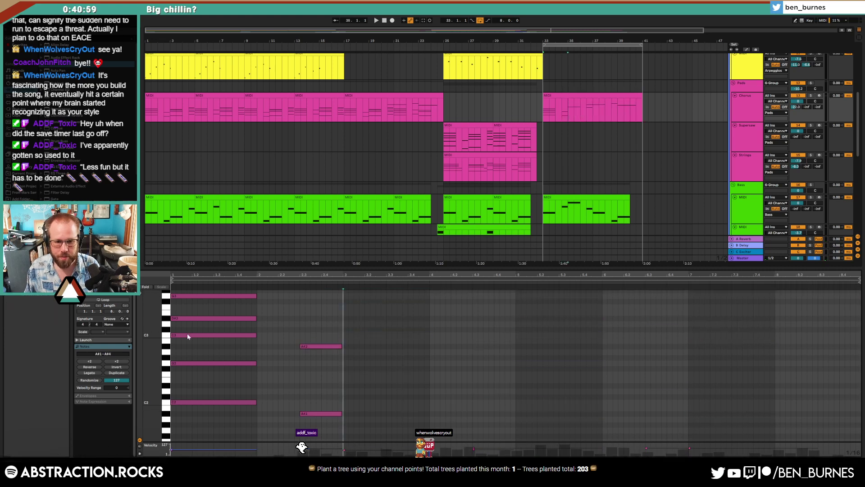
{"action": "left_click", "coordinate": [343, 299]}
{"action": "key", "text": "ctrl+v"}
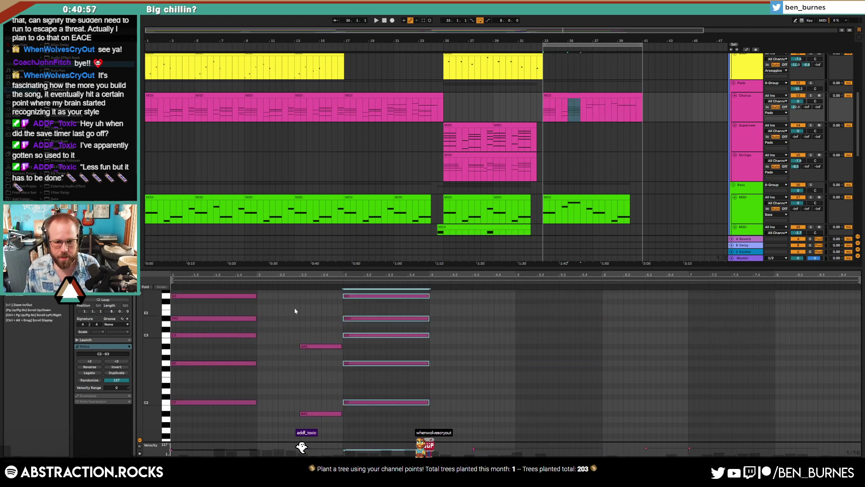
{"action": "key", "text": "ctrl+z"}
Step: Fill bars 3 to 8 of the Chorus clip with duplicates of its opening two bars, raising the notes at 4.3 and 8.3 to D#2 and D#3
{"action": "left_click_drag", "start_coordinate": [335, 422], "coordinate": [220, 294]}
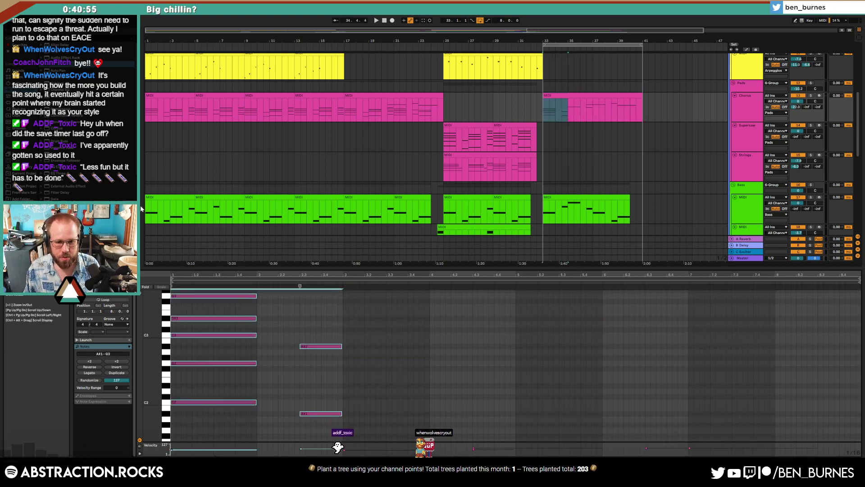
{"action": "key", "text": "ctrl+d"}
{"action": "left_click_drag", "start_coordinate": [518, 332], "coordinate": [221, 294]}
{"action": "key", "text": "Up"}
{"action": "key", "text": "Up"}
{"action": "key", "text": "Up"}
{"action": "key", "text": "Up"}
{"action": "key", "text": "Up"}
{"action": "key", "text": "ctrl+d"}
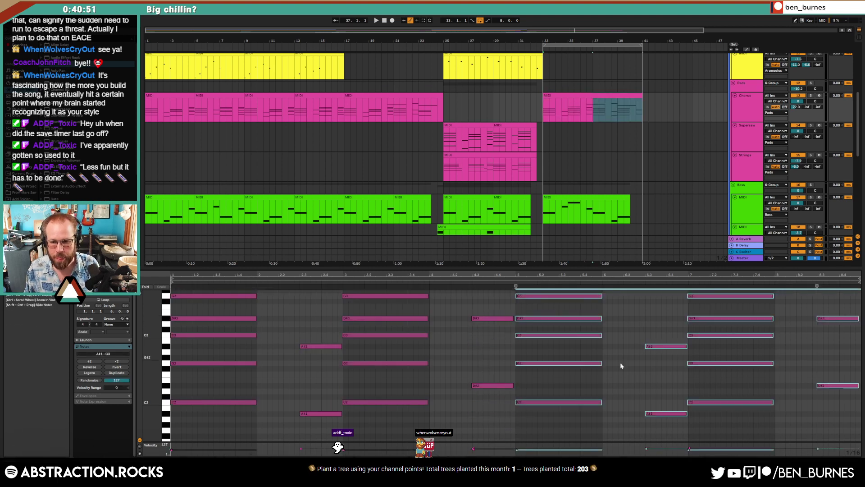
{"action": "left_click", "coordinate": [635, 365]}
Step: In the joined bass clip at bar 33, lower the D#1 and F1 notes to A#0 and C1
{"action": "left_click", "coordinate": [595, 196]}
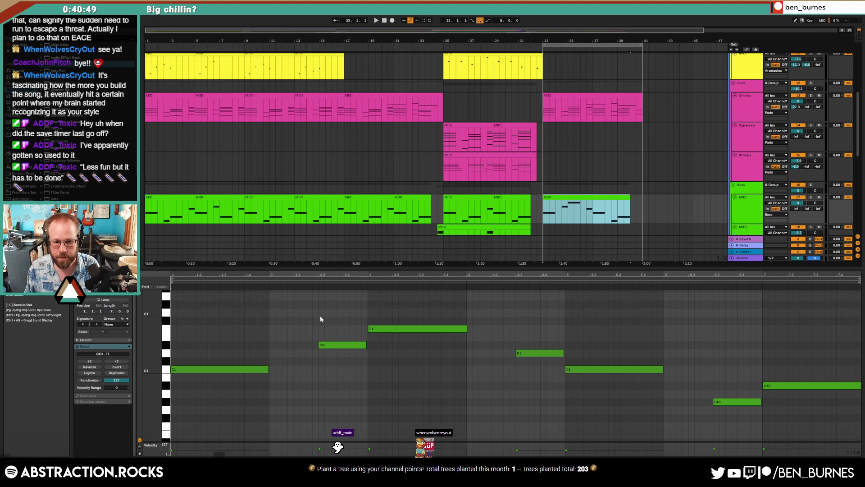
{"action": "left_click_drag", "start_coordinate": [320, 317], "coordinate": [415, 377]}
{"action": "key", "text": "Down"}
{"action": "key", "text": "Down"}
{"action": "key", "text": "Down"}
{"action": "key", "text": "Down"}
{"action": "key", "text": "Down"}
Step: Raise the bass clip's D1 note to D#1, keeping the following C1, and raise the final G#0 and A#0 notes to A#0 and C1
{"action": "left_click_drag", "start_coordinate": [512, 327], "coordinate": [604, 389]}
{"action": "key", "text": "Up"}
{"action": "left_click_drag", "start_coordinate": [599, 336], "coordinate": [604, 380]}
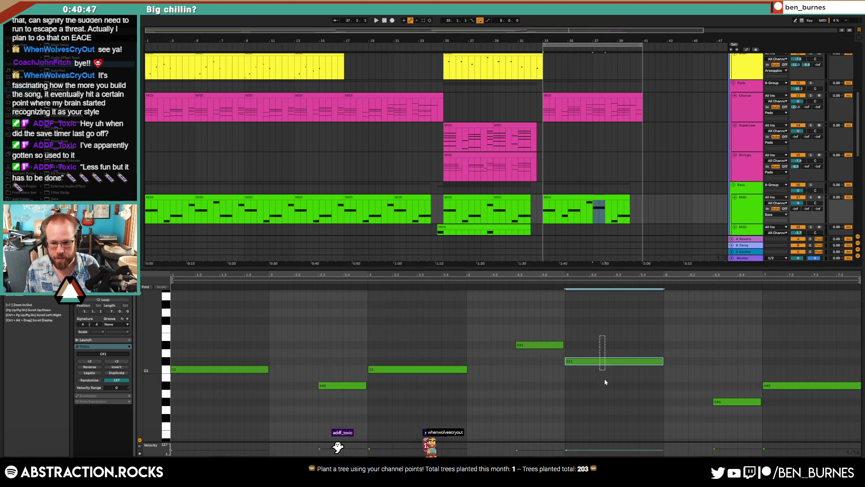
{"action": "key", "text": "Down"}
{"action": "left_click_drag", "start_coordinate": [736, 385], "coordinate": [782, 399]}
{"action": "key", "text": "Up"}
{"action": "key", "text": "Up"}
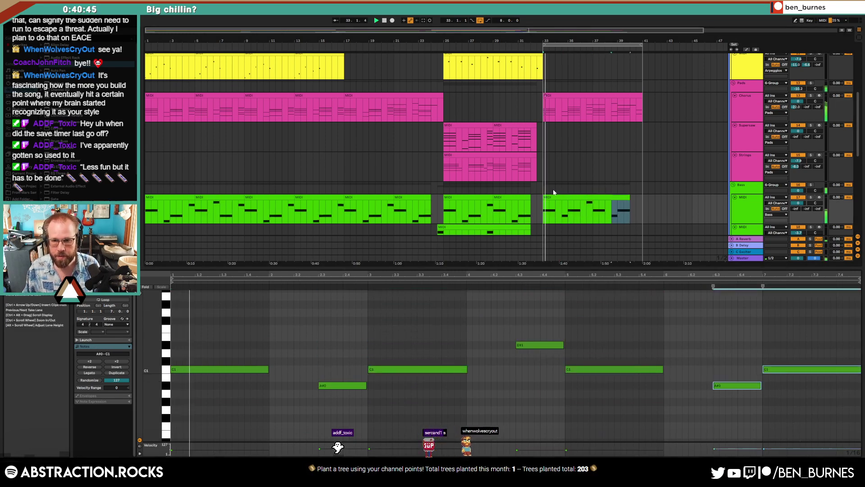
Step: Insert a new MIDI track below the existing one in the Arpeggios group and show its devices
{"action": "key", "text": "shift+Tab"}
{"action": "scroll", "coordinate": [577, 154], "scroll_direction": "up", "scroll_amount": 4}
{"action": "left_click", "coordinate": [747, 152]}
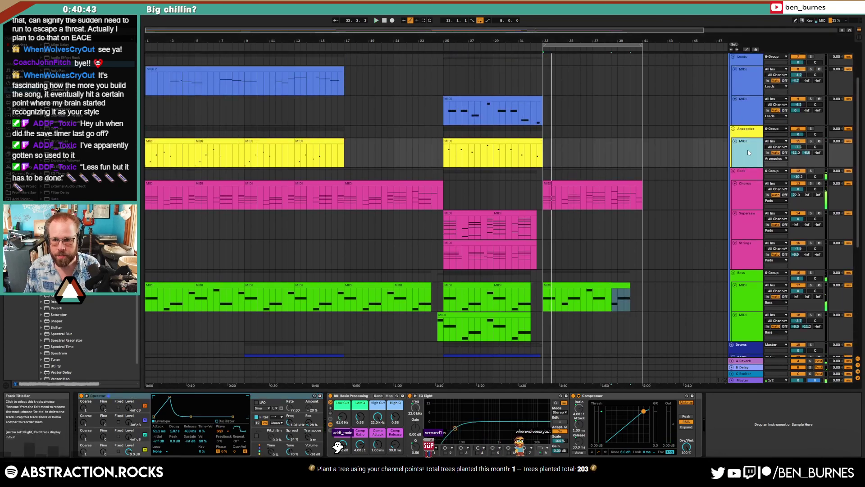
{"action": "key", "text": "ctrl+shift+t"}
{"action": "left_click", "coordinate": [741, 174]}
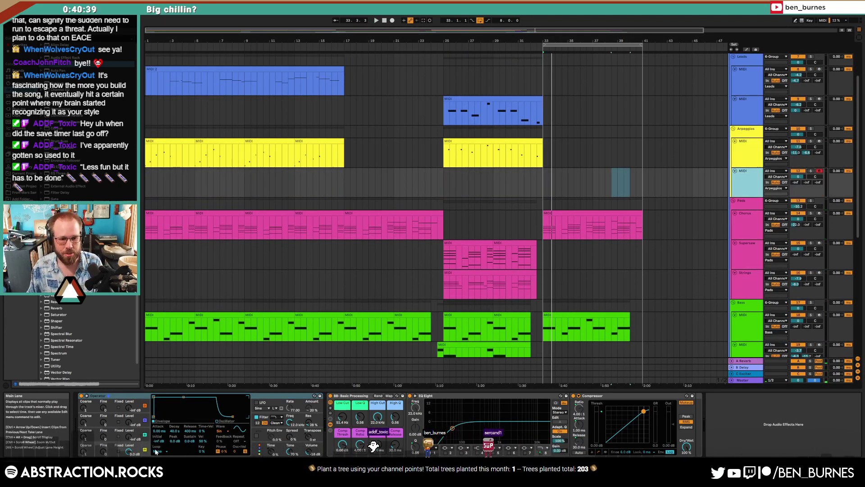
Step: Set the new track's Operator oscillator to Square 4, lower the filter frequency, and shape a fast-decaying envelope
{"action": "left_click", "coordinate": [221, 431]}
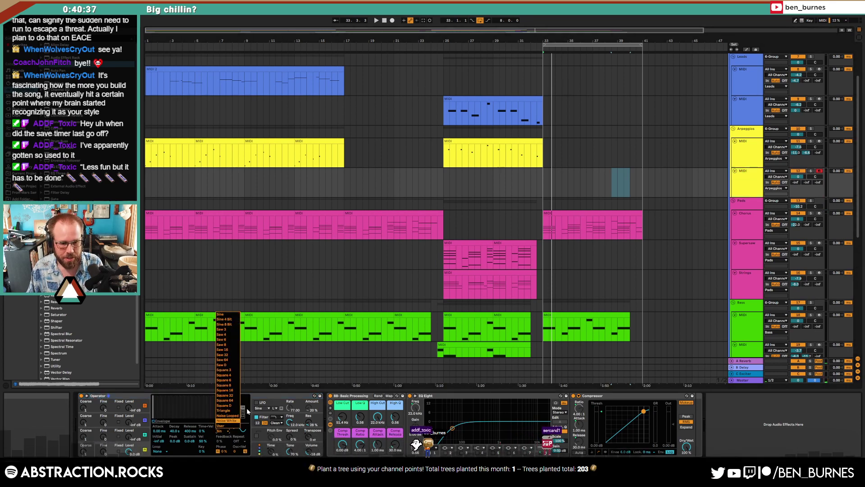
{"action": "left_click", "coordinate": [237, 376]}
{"action": "mouse_move", "coordinate": [289, 437]}
{"action": "left_mouse_down"}
{"action": "mouse_move", "coordinate": [289, 400]}
{"action": "mouse_move", "coordinate": [290, 442]}
{"action": "left_mouse_up"}
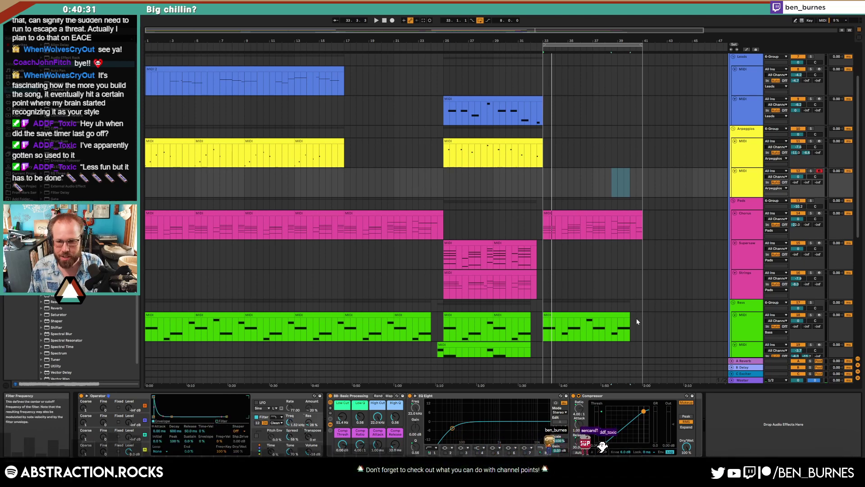
{"action": "left_click", "coordinate": [553, 177]}
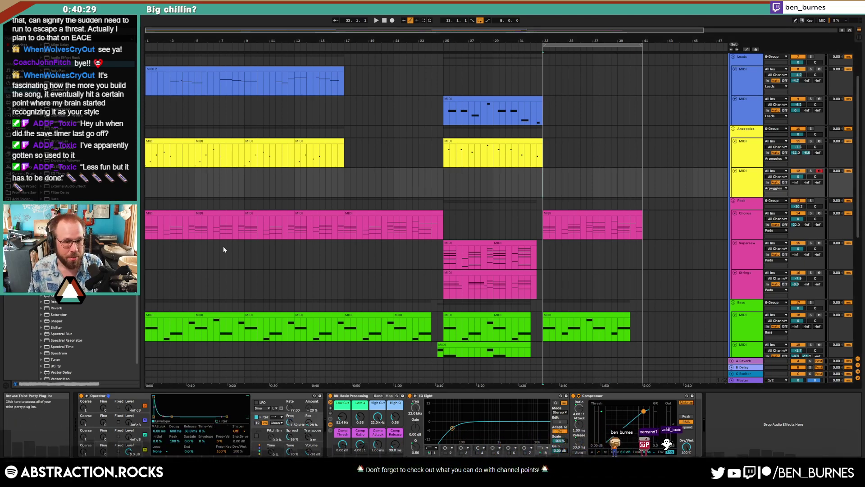
{"action": "left_click", "coordinate": [104, 447]}
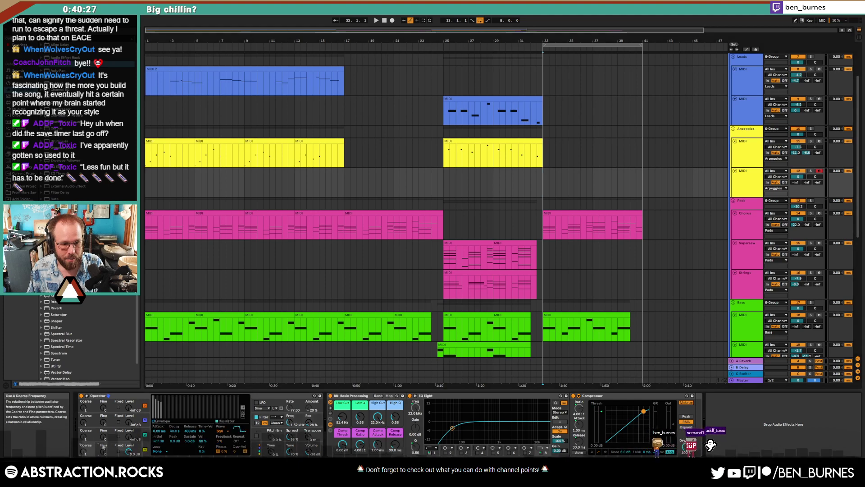
{"action": "left_click", "coordinate": [163, 422]}
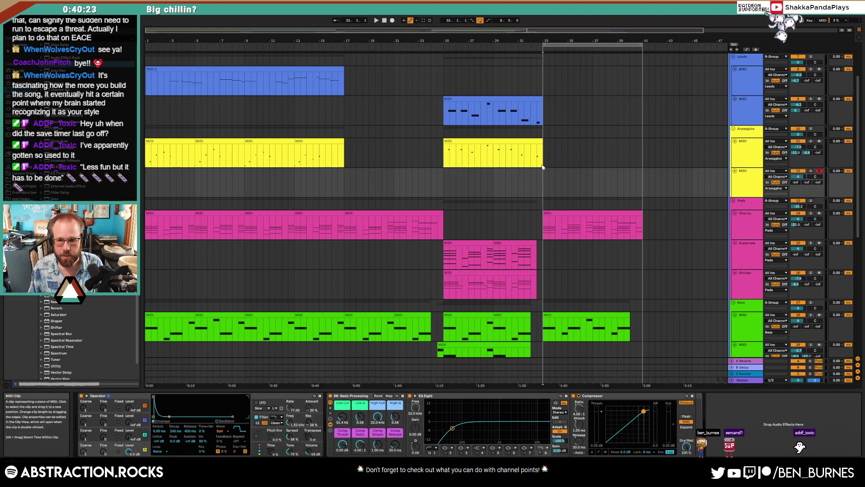
Step: Copy the Supersaw clip to the new arpeggio track at bar 33, put the Strings track's Arpeggiator before its Operator, and audition it
{"action": "left_click_drag", "start_coordinate": [478, 255], "coordinate": [577, 179]}
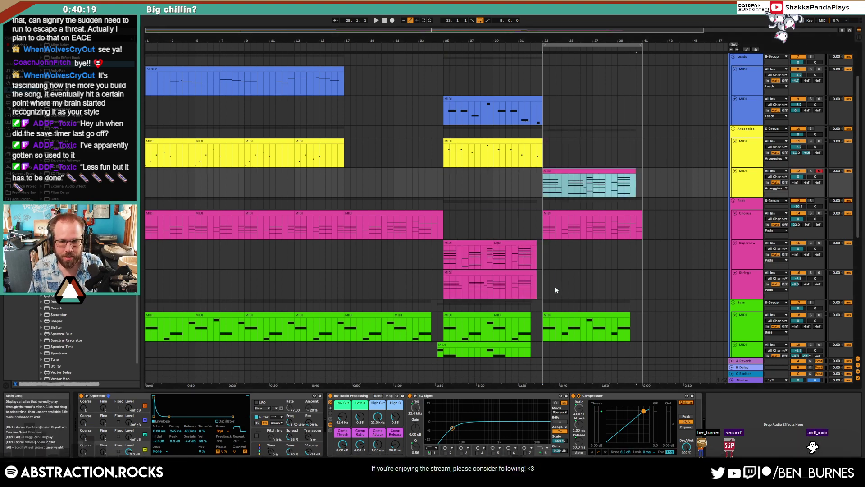
{"action": "left_click", "coordinate": [555, 288]}
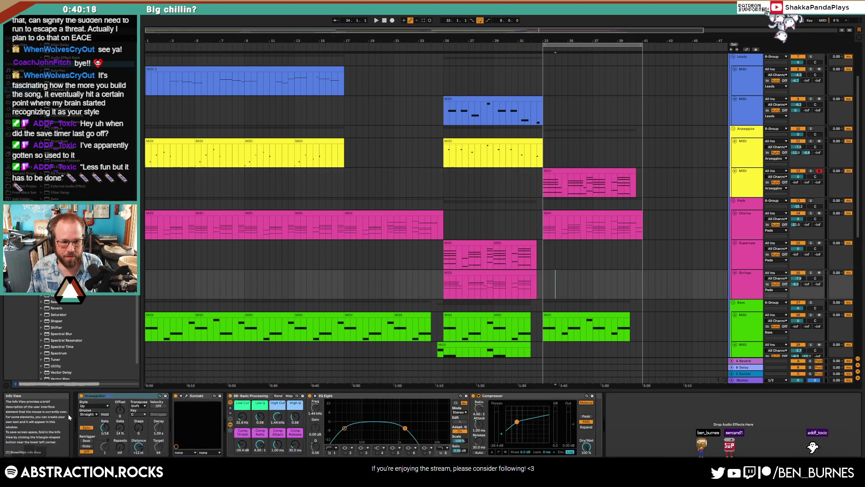
{"action": "left_click", "coordinate": [561, 183]}
{"action": "key", "text": "space"}
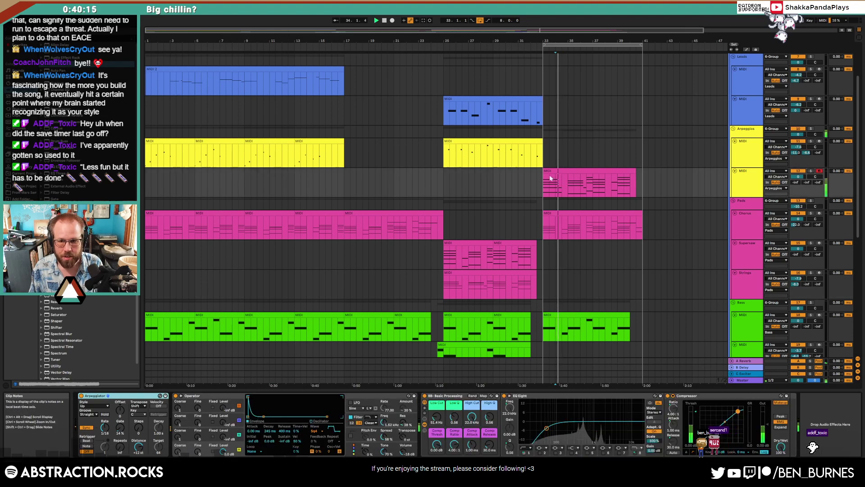
{"action": "left_click", "coordinate": [550, 171]}
{"action": "key", "text": "space"}
{"action": "key", "text": "space"}
Step: Raise the new arpeggio track's reverb and delay sends and assign the track's yellow color to its clip
{"action": "left_click_drag", "start_coordinate": [796, 179], "coordinate": [795, 163]}
{"action": "right_click", "coordinate": [748, 183]}
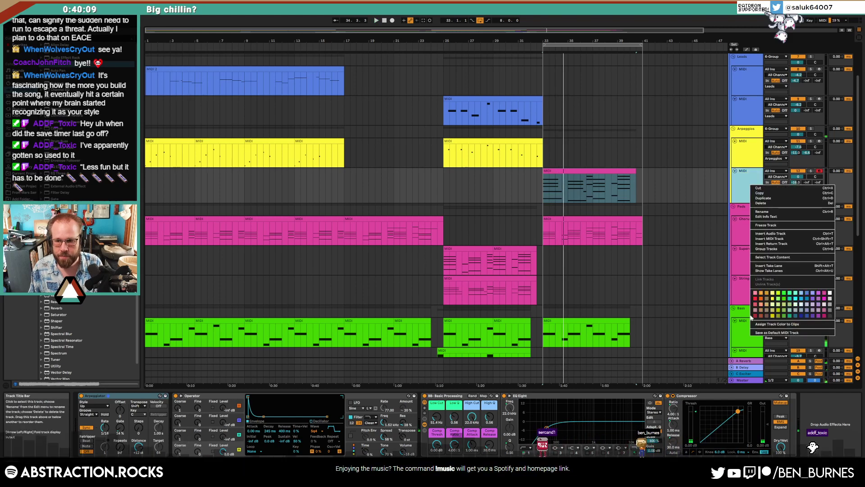
{"action": "left_click", "coordinate": [792, 214]}
{"action": "left_click_drag", "start_coordinate": [803, 182], "coordinate": [803, 173]}
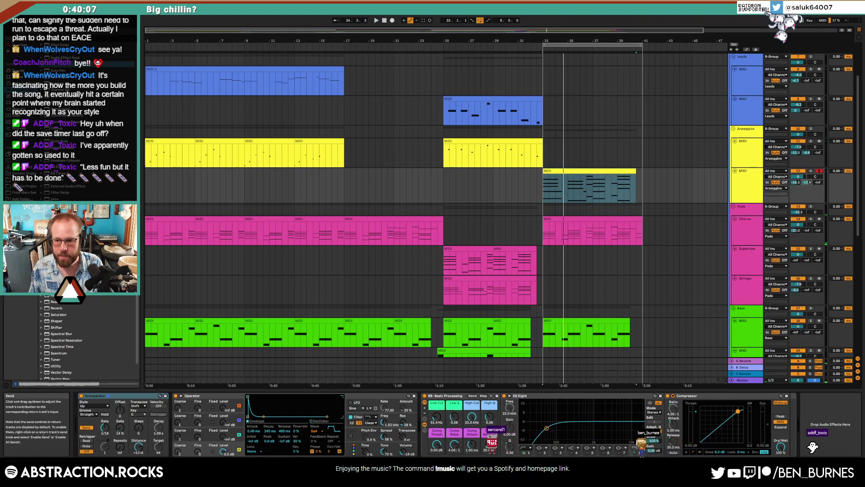
Step: Adjust the Operator's filter frequency on the new arpeggio track
{"action": "left_click", "coordinate": [601, 172]}
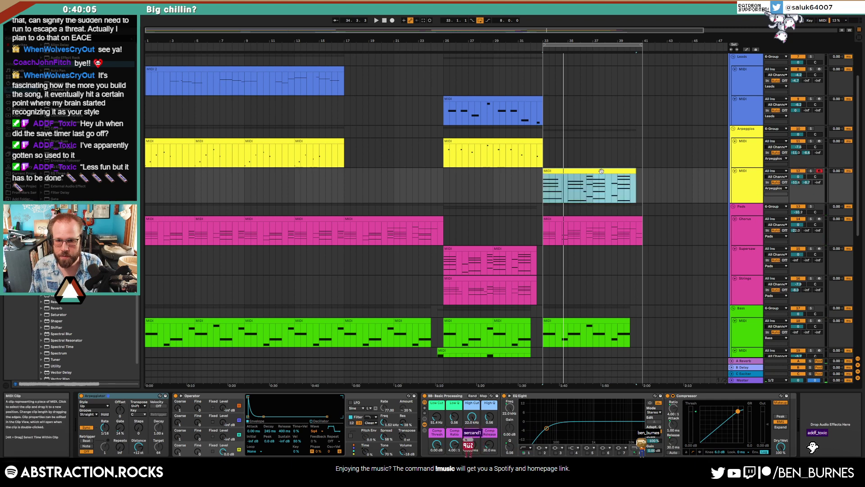
{"action": "left_click_drag", "start_coordinate": [384, 424], "coordinate": [383, 428]}
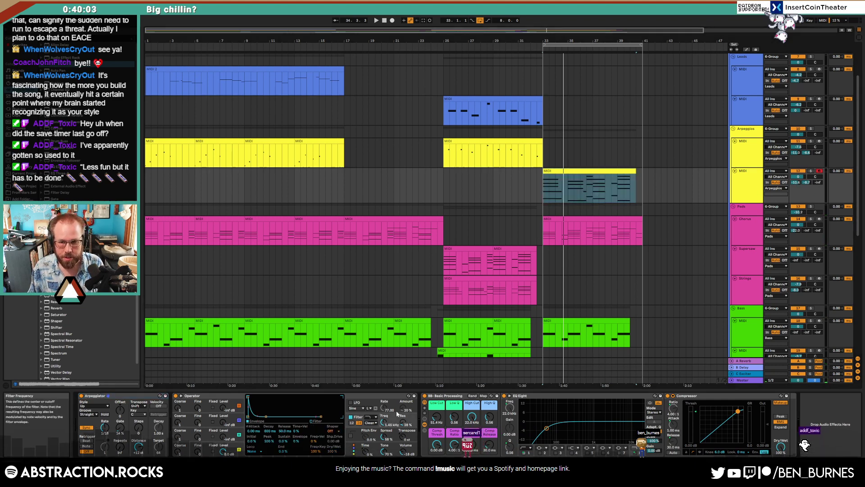
Step: Open the new arpeggio track's clip and add A#2 and A#3 notes filling the gap after its first chord
{"action": "left_click_drag", "start_coordinate": [751, 203], "coordinate": [751, 198]}
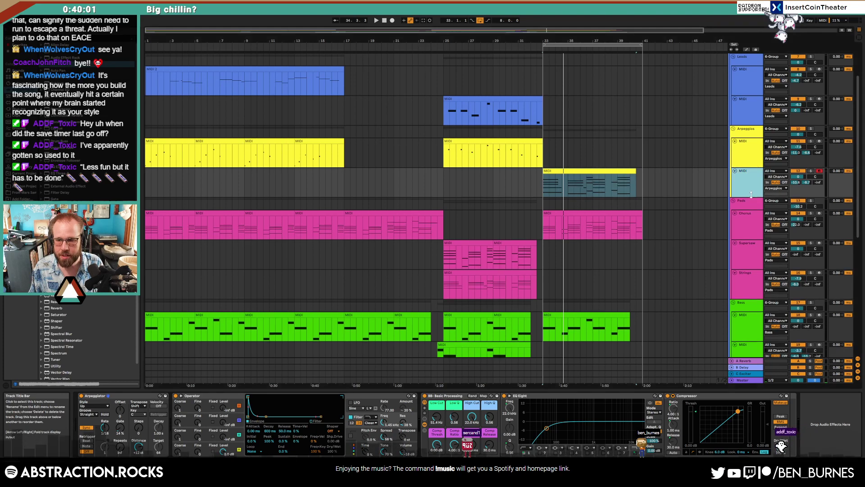
{"action": "double_click", "coordinate": [598, 171]}
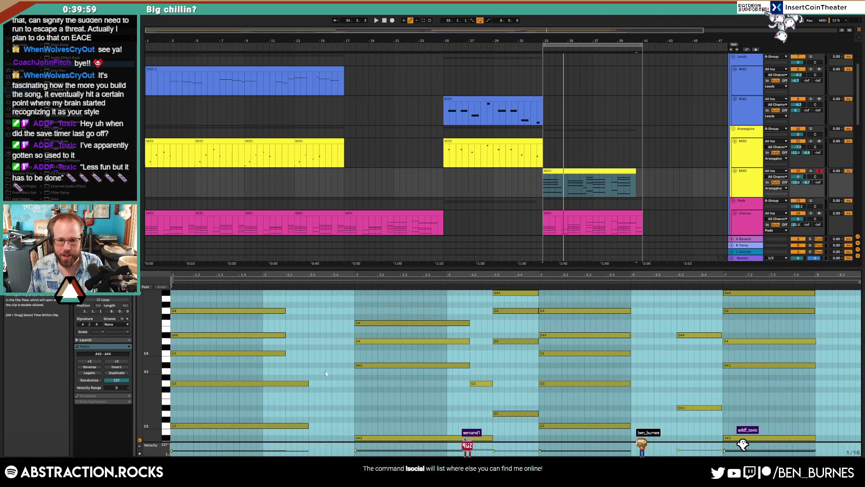
{"action": "left_click_drag", "start_coordinate": [294, 369], "coordinate": [288, 437]}
{"action": "mouse_move", "coordinate": [308, 384]}
{"action": "left_mouse_down"}
{"action": "mouse_move", "coordinate": [353, 386]}
{"action": "mouse_move", "coordinate": [310, 387]}
{"action": "left_mouse_up"}
{"action": "scroll", "coordinate": [315, 406], "scroll_direction": "down", "scroll_amount": 1}
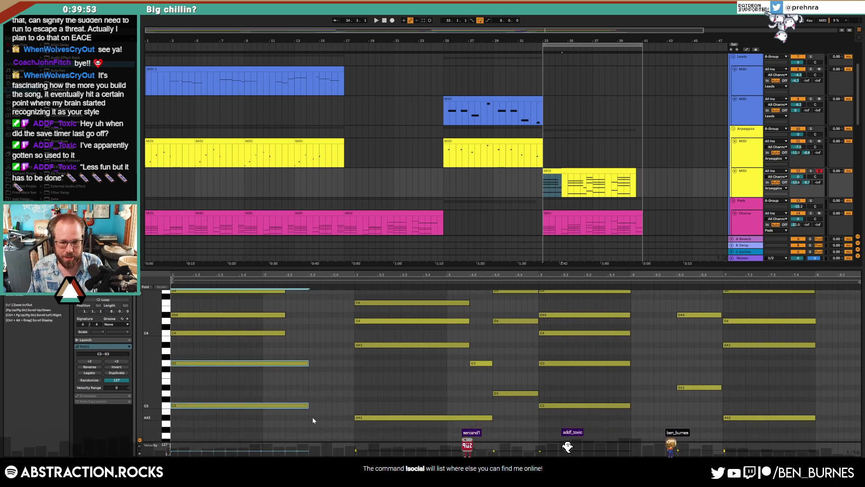
{"action": "double_click", "coordinate": [312, 418]}
{"action": "left_click_drag", "start_coordinate": [314, 418], "coordinate": [350, 419]}
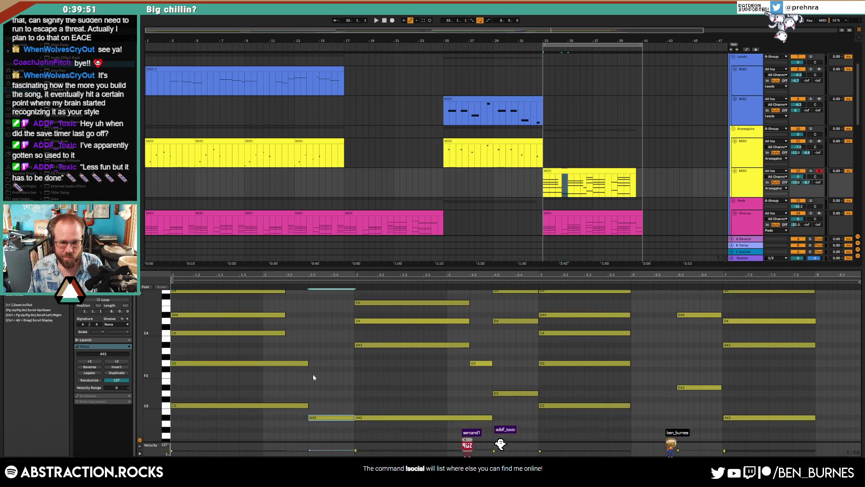
{"action": "double_click", "coordinate": [310, 346]}
{"action": "left_click_drag", "start_coordinate": [320, 345], "coordinate": [351, 349]}
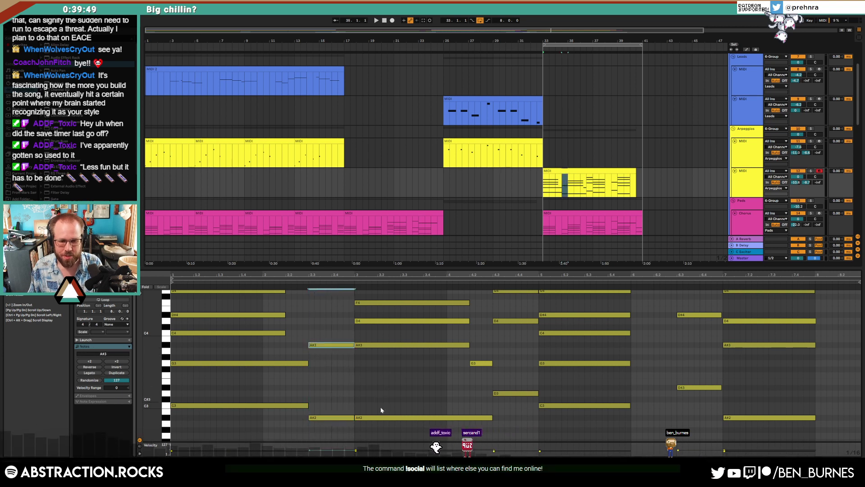
Step: Delete all notes after the A#2 and A#3 pair from the arpeggio clip
{"action": "left_click_drag", "start_coordinate": [382, 429], "coordinate": [821, 291]}
{"action": "key", "text": "Delete"}
{"action": "scroll", "coordinate": [353, 339], "scroll_direction": "up", "scroll_amount": 1}
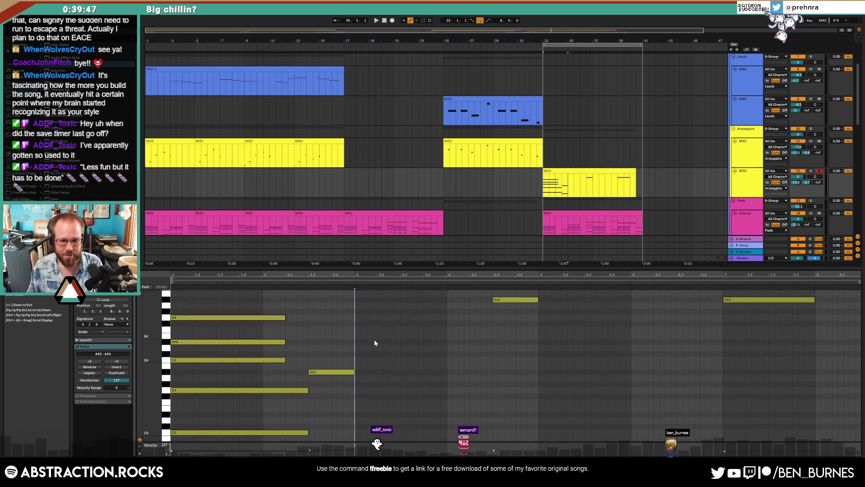
{"action": "left_click_drag", "start_coordinate": [455, 336], "coordinate": [824, 284]}
{"action": "key", "text": "Delete"}
{"action": "left_click_drag", "start_coordinate": [153, 343], "coordinate": [144, 344]}
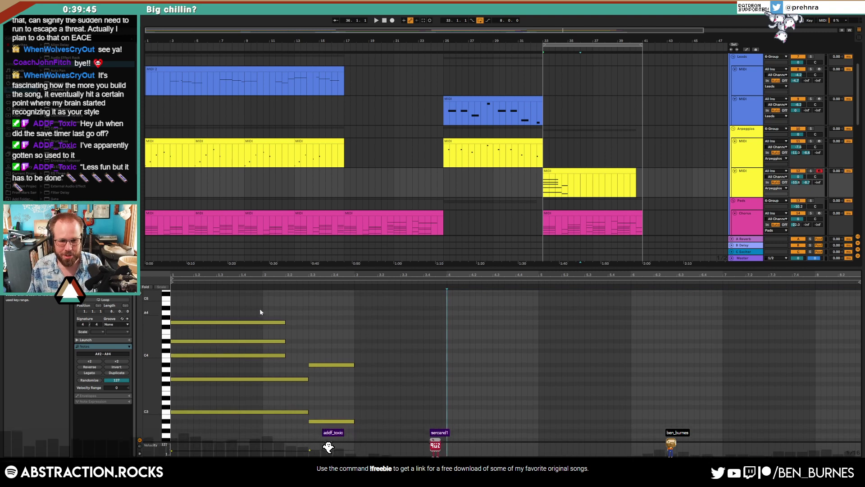
Step: Copy the clip's first long chord to directly after the A#2 and A#3 pair
{"action": "left_click_drag", "start_coordinate": [261, 311], "coordinate": [239, 420]}
{"action": "key", "text": "ctrl+c"}
{"action": "left_click", "coordinate": [356, 321]}
{"action": "key", "text": "ctrl+v"}
{"action": "left_click_drag", "start_coordinate": [338, 354], "coordinate": [372, 423]}
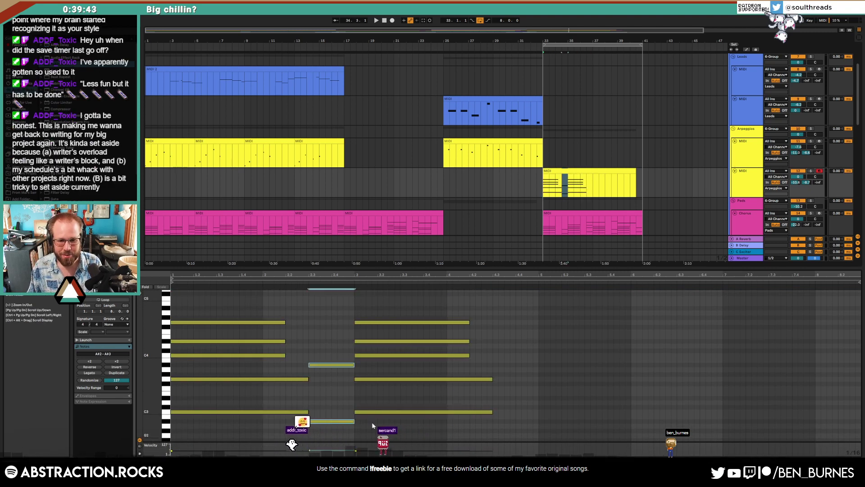
Step: Copy the A#2 and A#3 pair to directly after the second long chord and transpose it up to D#3 and D#4
{"action": "key", "text": "ctrl+c"}
{"action": "left_click", "coordinate": [495, 349]}
{"action": "key", "text": "ctrl+v"}
{"action": "key", "text": "Up"}
{"action": "key", "text": "Up"}
{"action": "key", "text": "Up"}
{"action": "key", "text": "Up"}
{"action": "key", "text": "Up"}
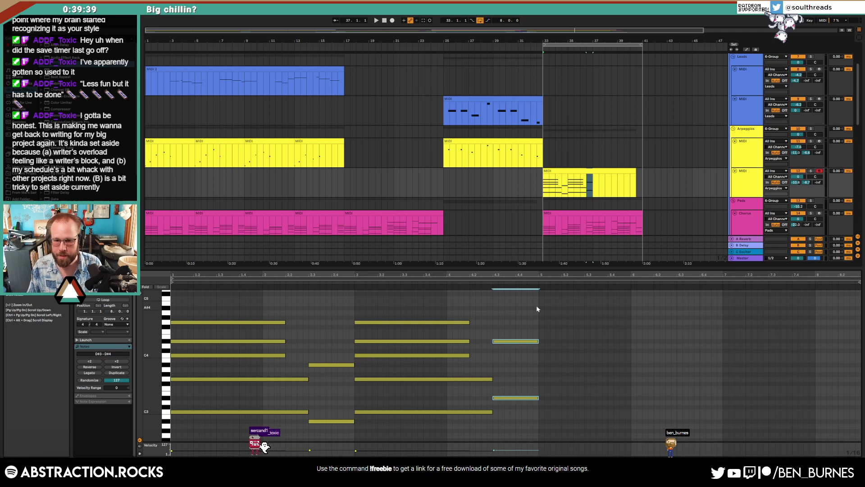
Step: Duplicate the four-bar chord pattern, extend the arpeggio clip to bar 41, and slightly lengthen the bass clip below it
{"action": "left_click_drag", "start_coordinate": [508, 306], "coordinate": [266, 437]}
{"action": "key", "text": "ctrl+d"}
{"action": "key", "text": "shift+Tab"}
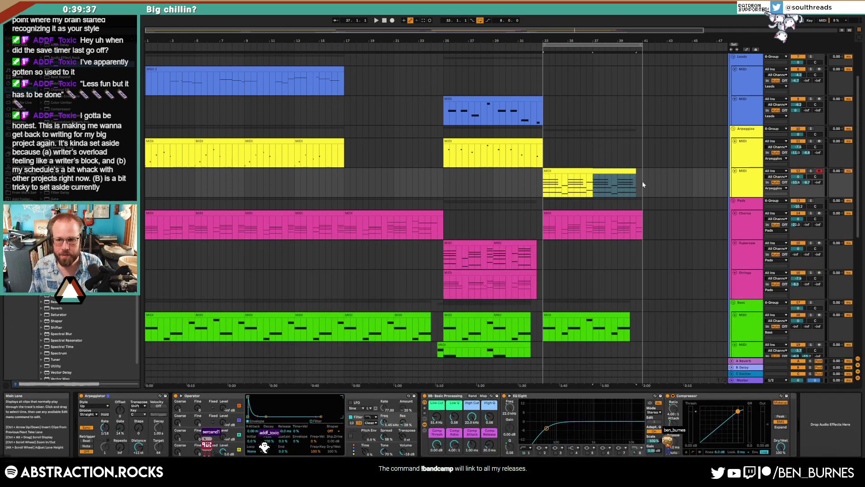
{"action": "left_click_drag", "start_coordinate": [635, 170], "coordinate": [641, 170]}
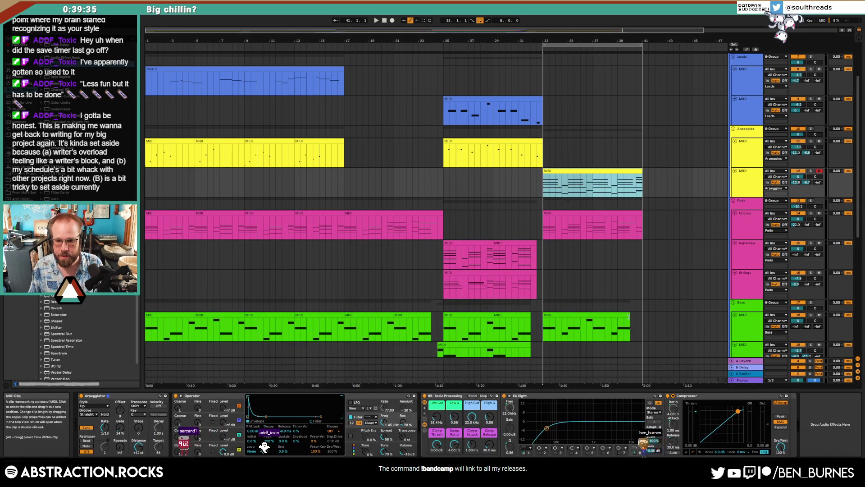
{"action": "left_click_drag", "start_coordinate": [629, 315], "coordinate": [638, 317]}
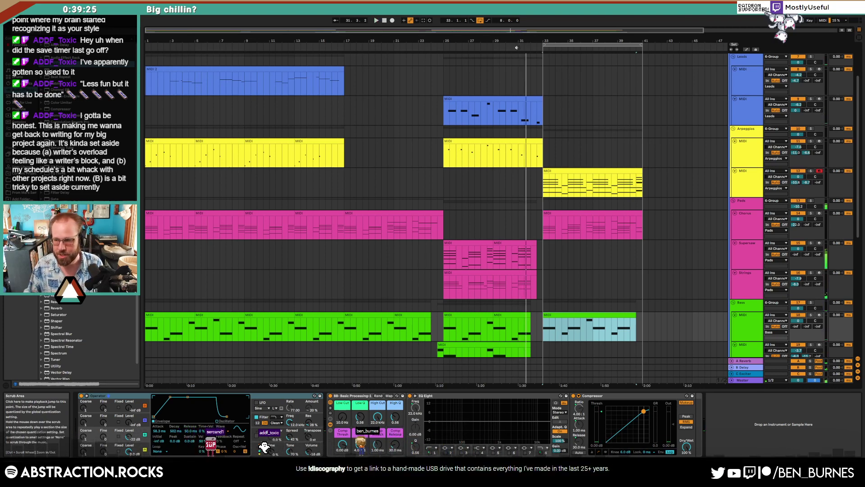
Step: Play the transition into bar 33 and lower the new arpeggio track's delay send
{"action": "left_click", "coordinate": [516, 48]}
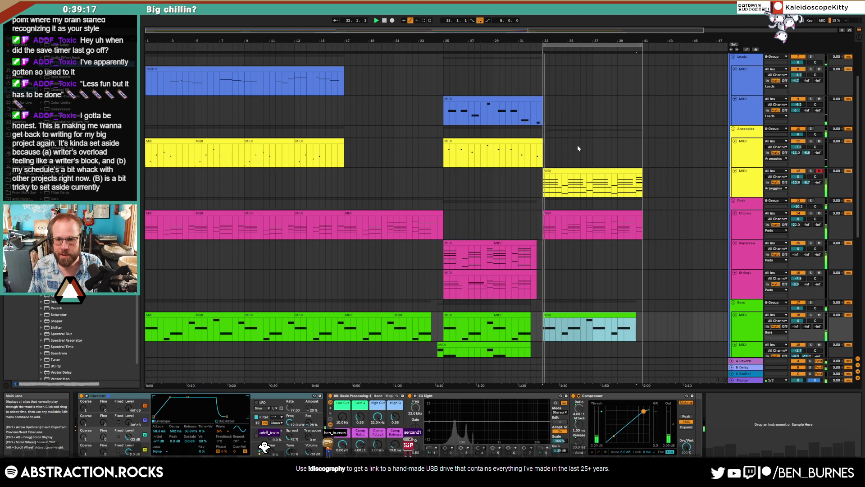
{"action": "left_click", "coordinate": [591, 172]}
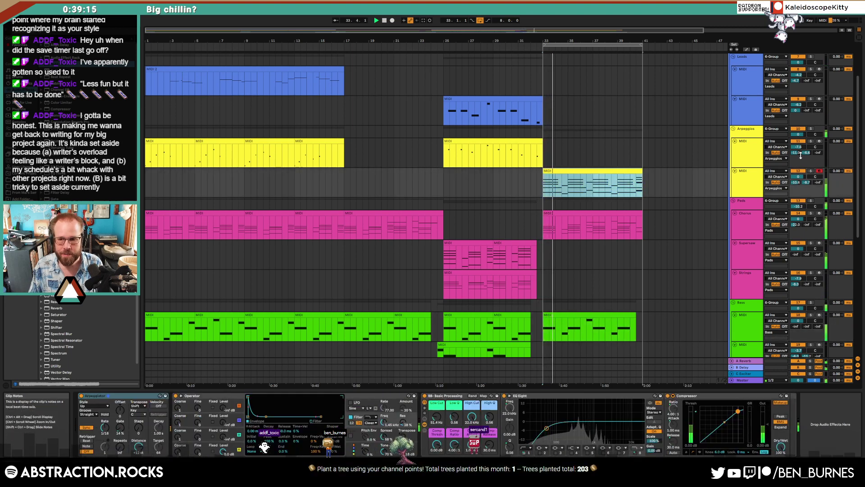
{"action": "left_click_drag", "start_coordinate": [806, 182], "coordinate": [806, 192]}
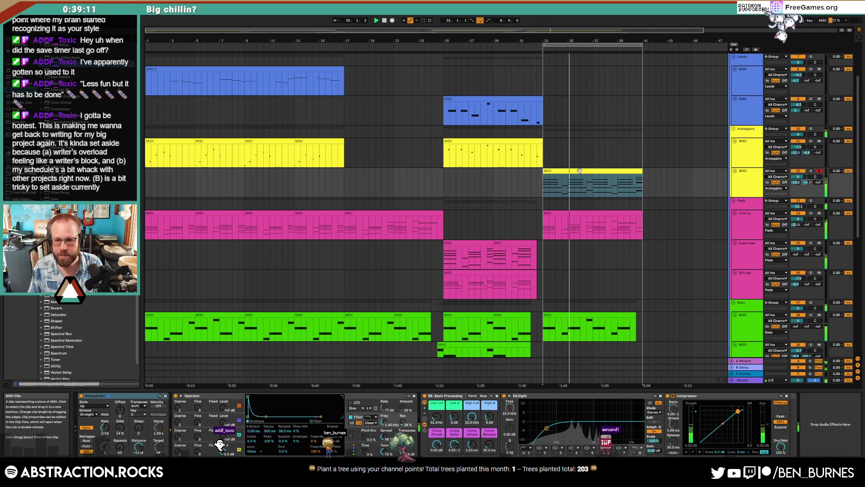
Step: Add D4 to the arpeggio clip's first short chord, G4 to the second, and F4 to the third
{"action": "double_click", "coordinate": [579, 170]}
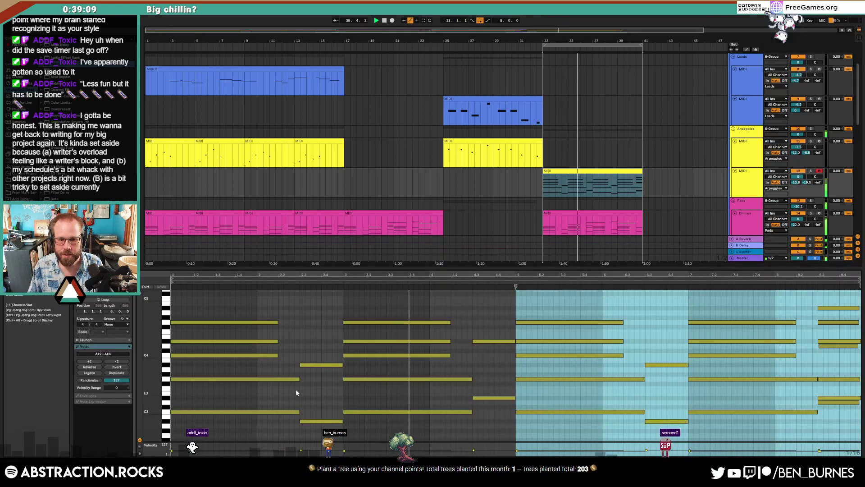
{"action": "double_click", "coordinate": [302, 346]}
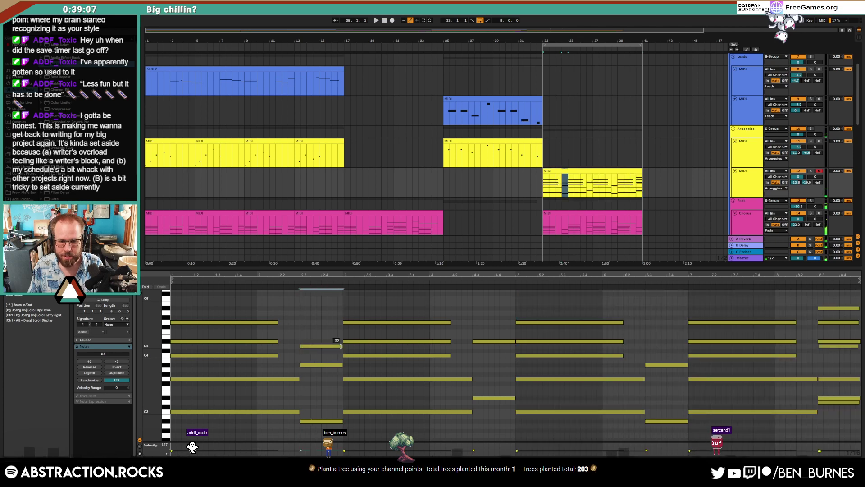
{"action": "double_click", "coordinate": [498, 323]}
{"action": "left_click_drag", "start_coordinate": [498, 323], "coordinate": [850, 364]}
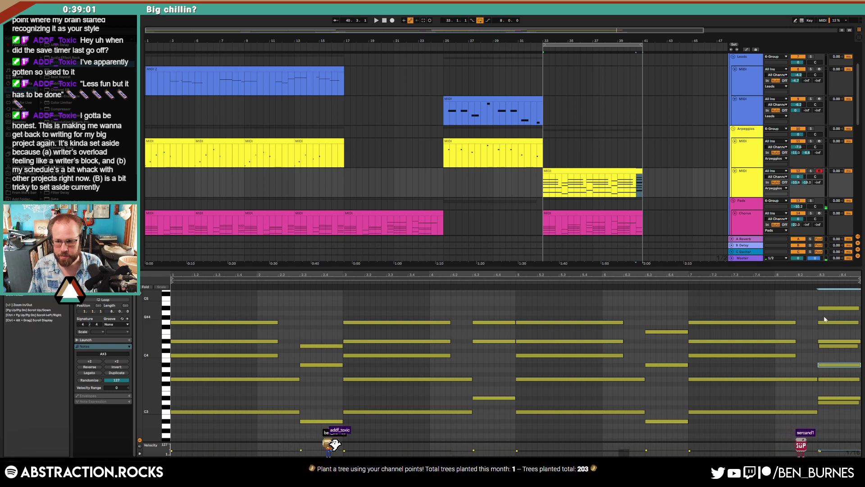
Step: Replace the clip's last short chord with a copy of the D#3, D#4 and G4 chord
{"action": "left_click_drag", "start_coordinate": [823, 300], "coordinate": [855, 419]}
{"action": "key", "text": "Delete"}
{"action": "left_click", "coordinate": [490, 313]}
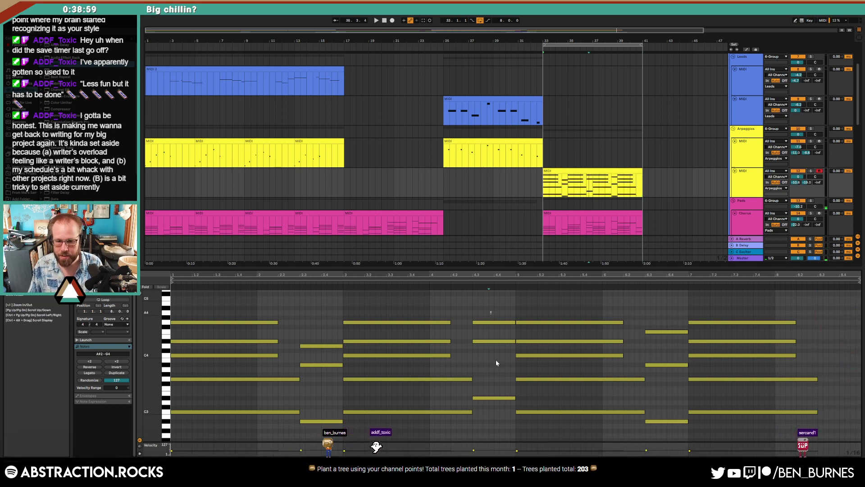
{"action": "left_click", "coordinate": [819, 315]}
{"action": "key", "text": "ctrl+v"}
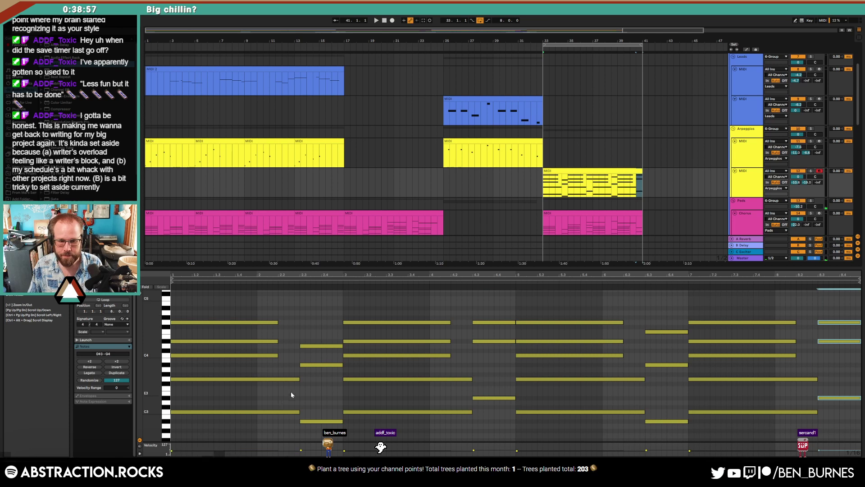
Step: Slightly shorten the G3 note in each of the four long chords while playing the section
{"action": "left_click_drag", "start_coordinate": [299, 379], "coordinate": [289, 379]}
{"action": "key", "text": "space"}
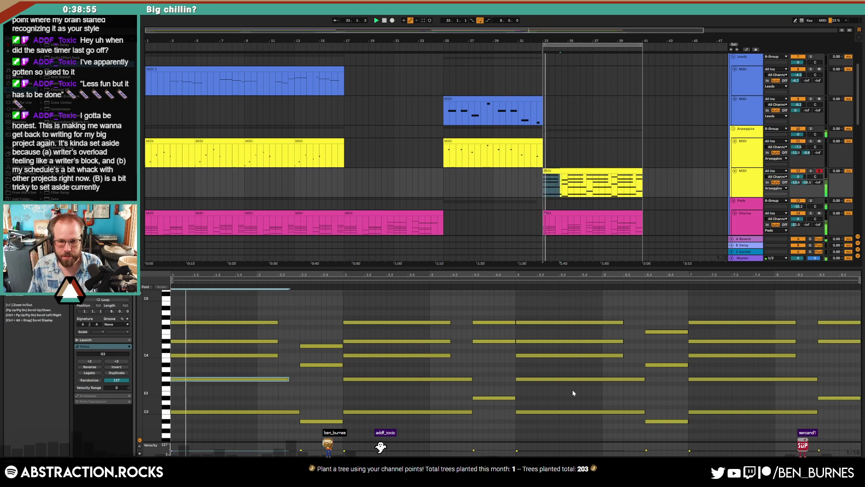
{"action": "left_click_drag", "start_coordinate": [471, 378], "coordinate": [461, 379]}
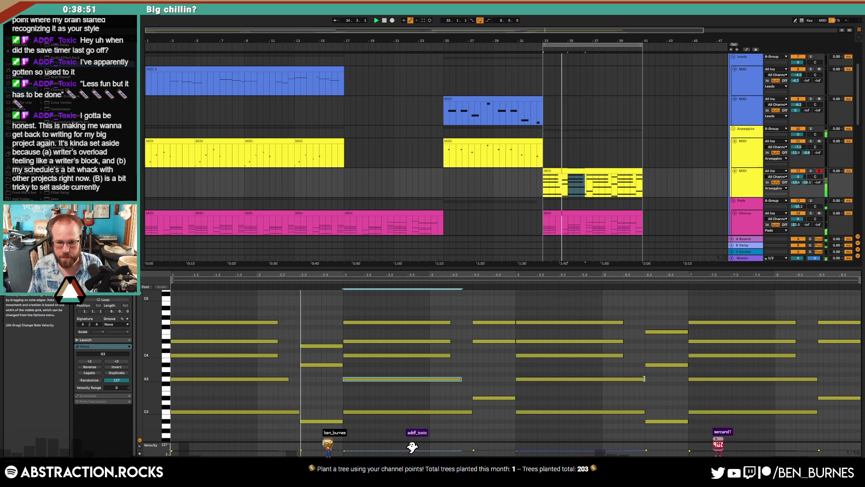
{"action": "left_click_drag", "start_coordinate": [645, 379], "coordinate": [634, 378]}
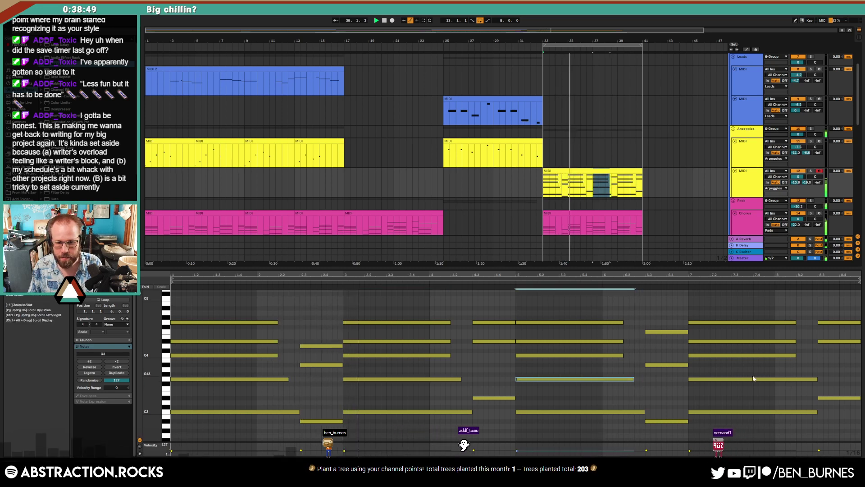
{"action": "left_click_drag", "start_coordinate": [817, 378], "coordinate": [807, 378]}
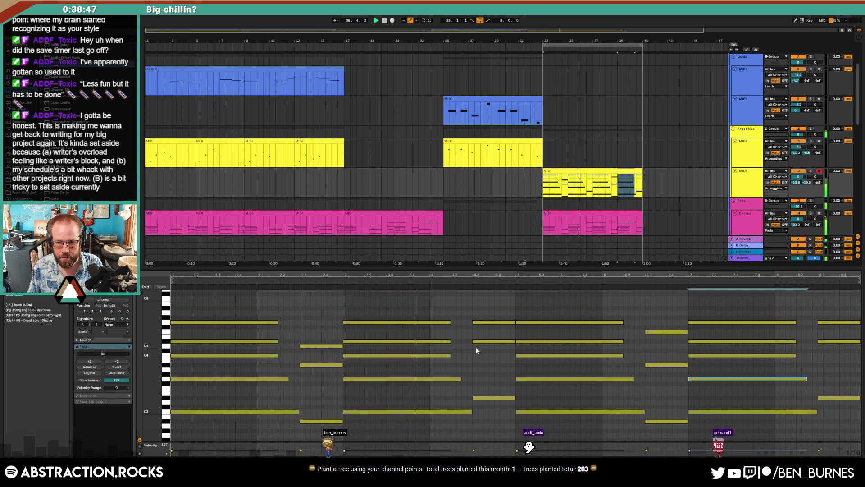
Step: Fill out the short chords with F4 in the first, A#3 in the second, F3 in the third and A3 in the last
{"action": "double_click", "coordinate": [494, 365]}
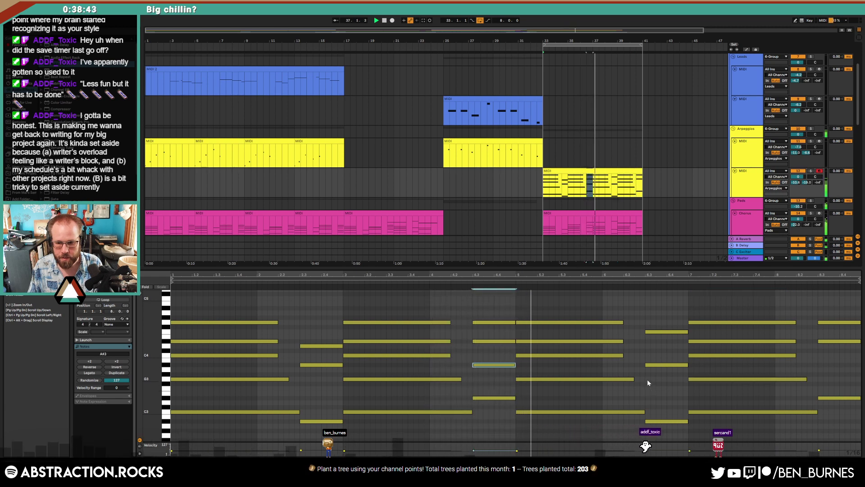
{"action": "double_click", "coordinate": [656, 388]}
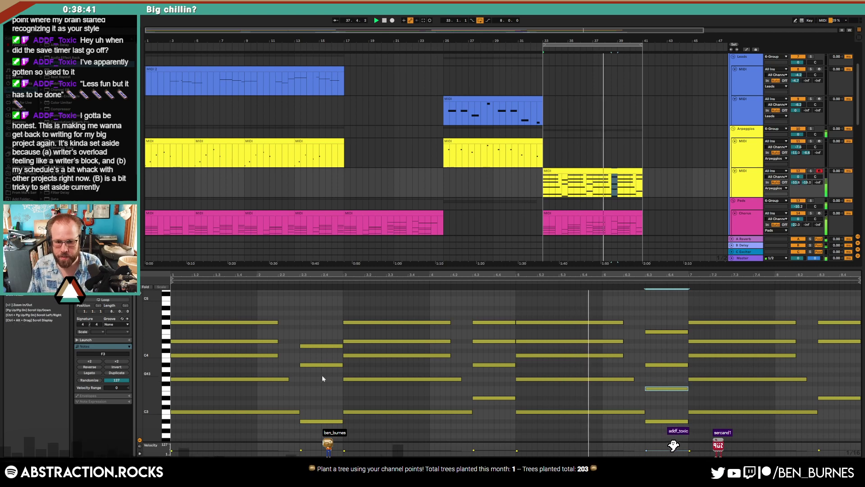
{"action": "double_click", "coordinate": [303, 332]}
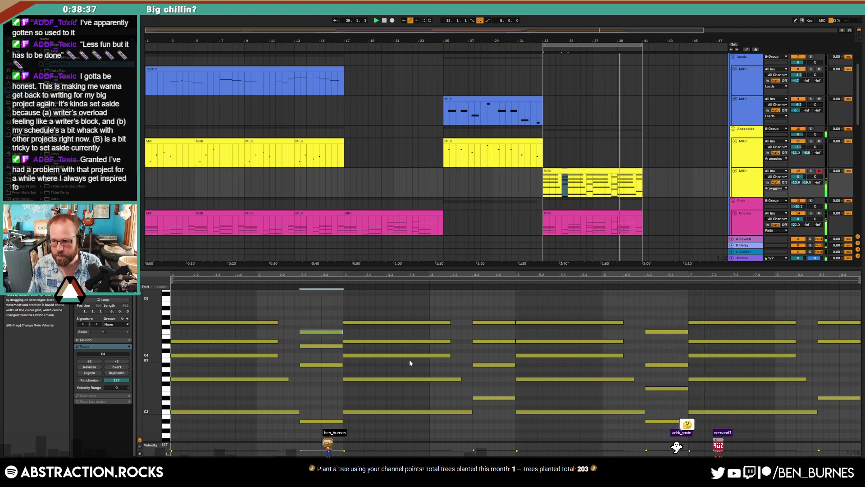
{"action": "left_click", "coordinate": [634, 379]}
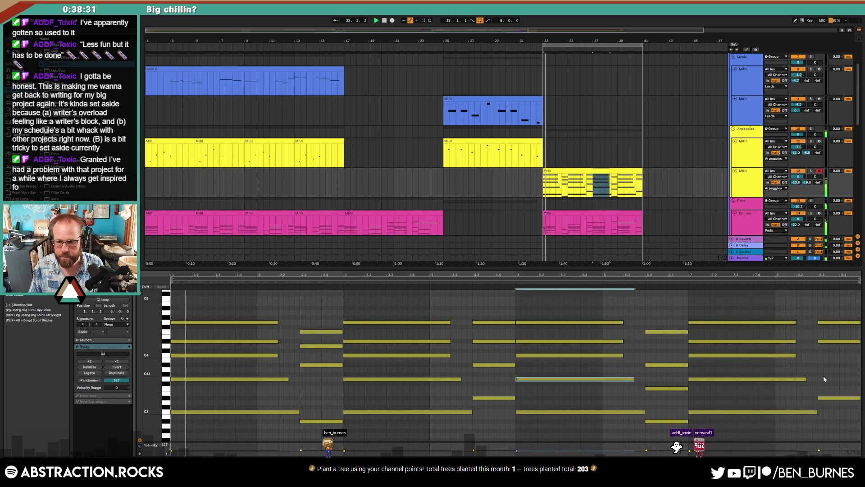
{"action": "double_click", "coordinate": [859, 370]}
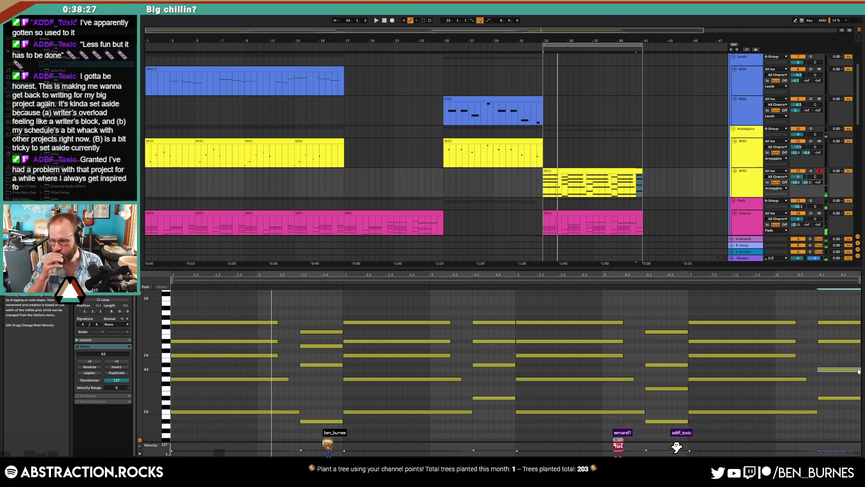
{"action": "key", "text": "shift+Tab"}
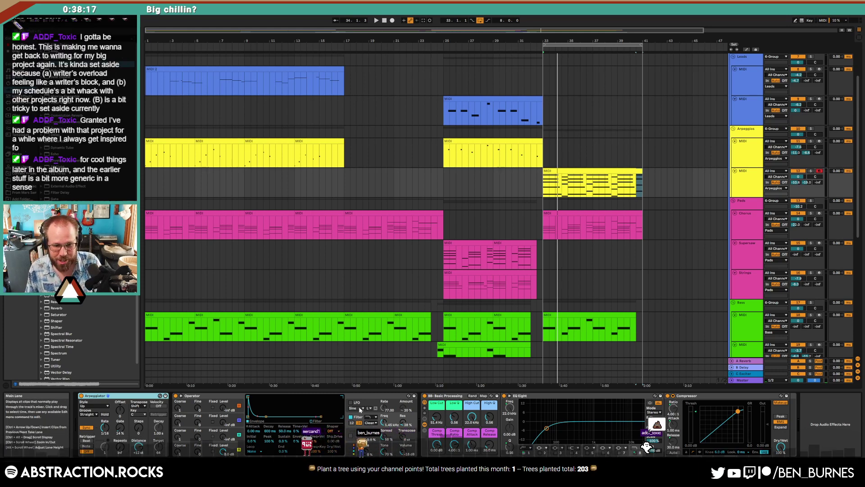
Step: Show the arpeggio Operator's filter frequency automation, shape a dip around bar 34, and play it
{"action": "left_click", "coordinate": [383, 421]}
{"action": "key", "text": "a"}
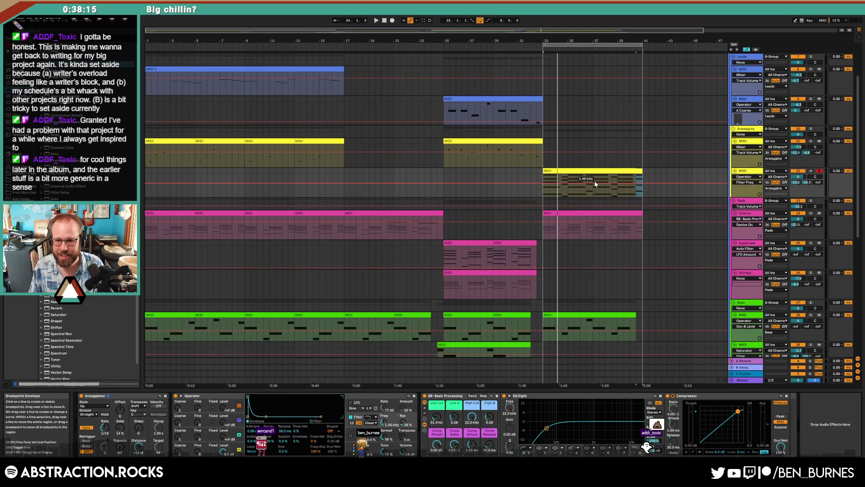
{"action": "scroll", "coordinate": [588, 181], "scroll_direction": "up", "scroll_amount": 4}
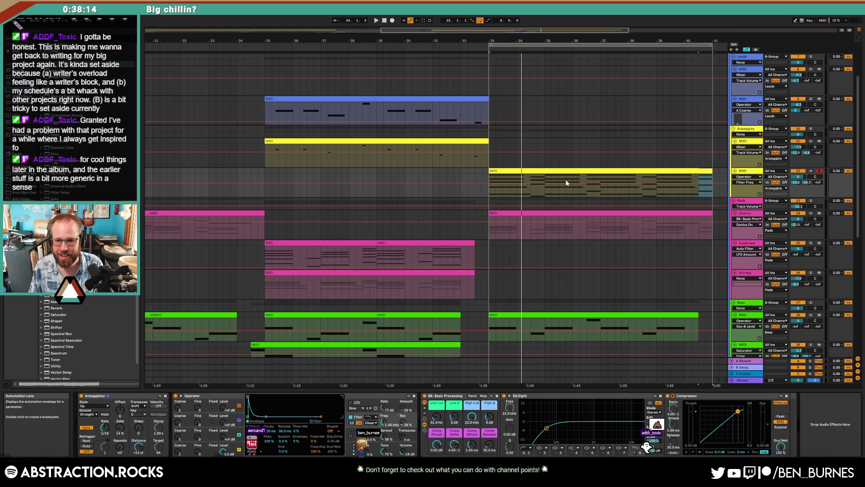
{"action": "left_click", "coordinate": [529, 184]}
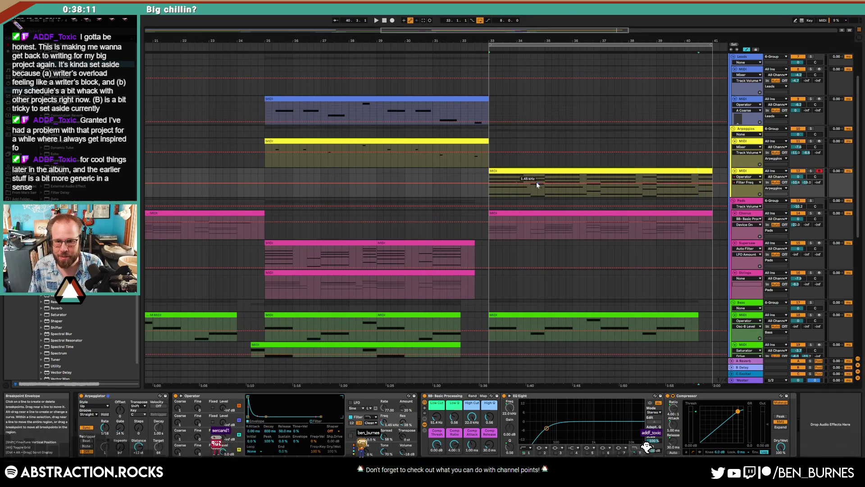
{"action": "left_click_drag", "start_coordinate": [530, 182], "coordinate": [529, 188]}
{"action": "key", "text": "space"}
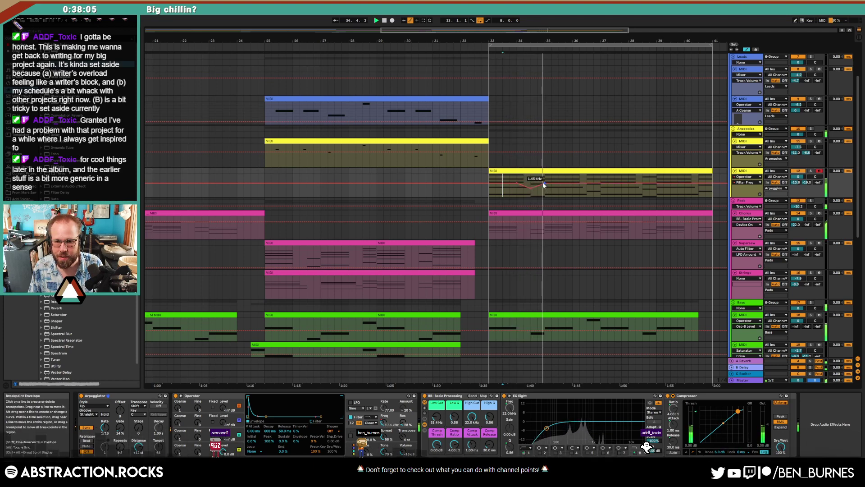
Step: Duplicate the two-bar filter frequency automation from bars 33–35 into bars 35–37
{"action": "key", "text": "space"}
{"action": "left_click_drag", "start_coordinate": [543, 183], "coordinate": [523, 191]}
{"action": "key", "text": "ctrl+d"}
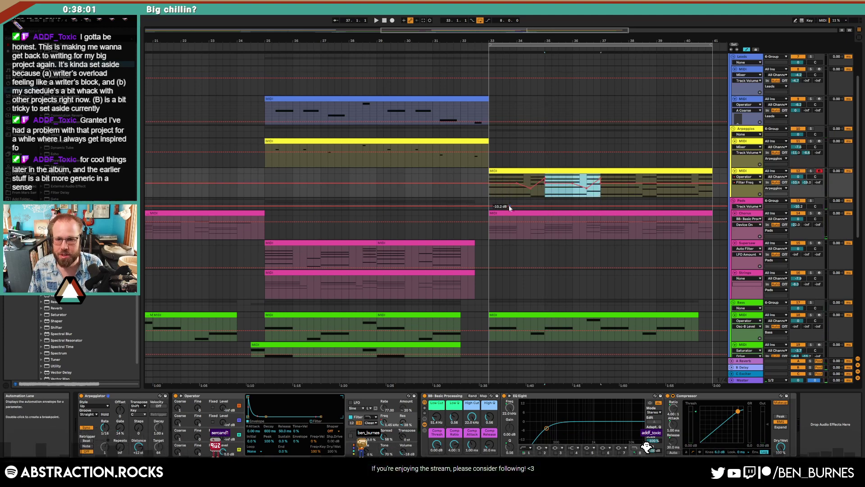
Step: Duplicate the two-bar filter frequency automation from bars 35–37 twice more to fill bars 37–41
{"action": "key", "text": "ctrl+d"}
{"action": "key", "text": "ctrl+d"}
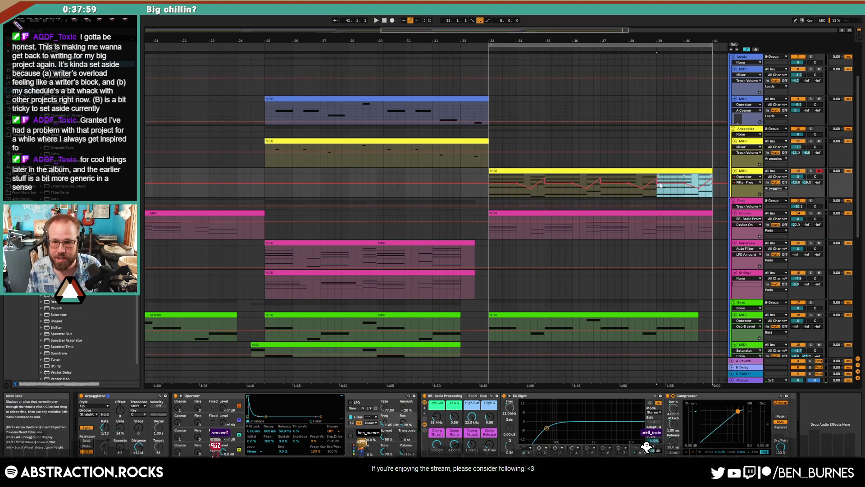
{"action": "left_click_drag", "start_coordinate": [532, 30], "coordinate": [574, 31]}
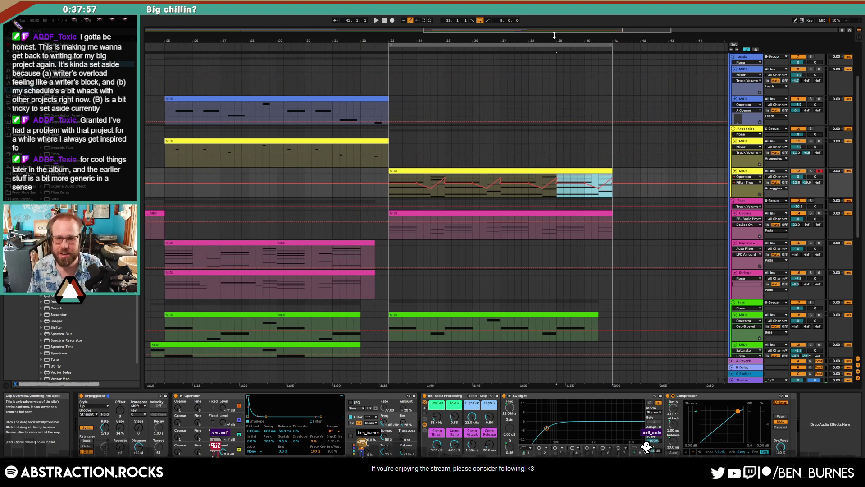
Step: Repeat the arpeggio Operator's filter frequency automation of bars 33–35 three times over bars 35–41
{"action": "key", "text": "a"}
{"action": "key", "text": "a"}
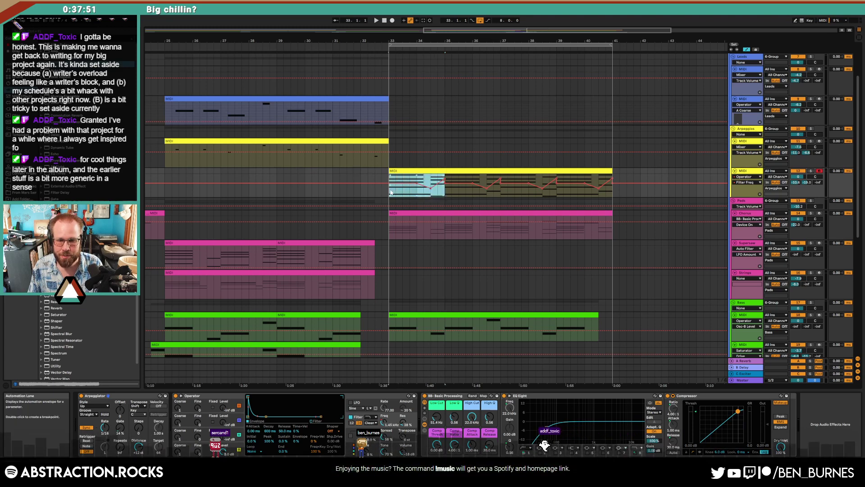
{"action": "key", "text": "ctrl+d"}
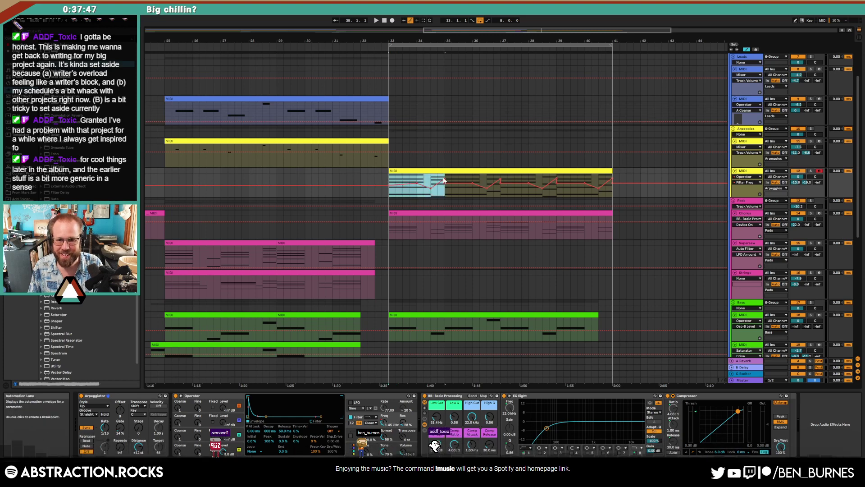
{"action": "key", "text": "ctrl+d"}
{"action": "key", "text": "ctrl+d"}
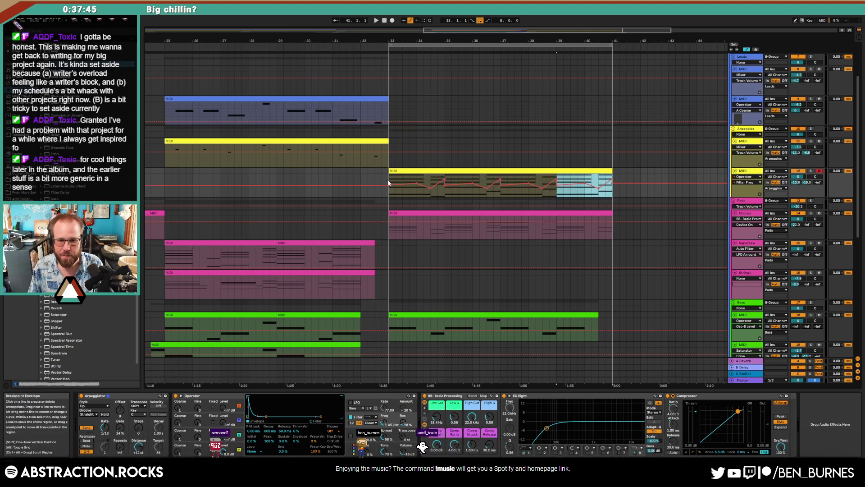
Step: Play from bar 33 while adjusting Operator's filter resonance and lowering the Arpeggiator's gate on the arpeggio track
{"action": "left_click", "coordinate": [389, 182]}
{"action": "left_click_drag", "start_coordinate": [402, 424], "coordinate": [402, 426]}
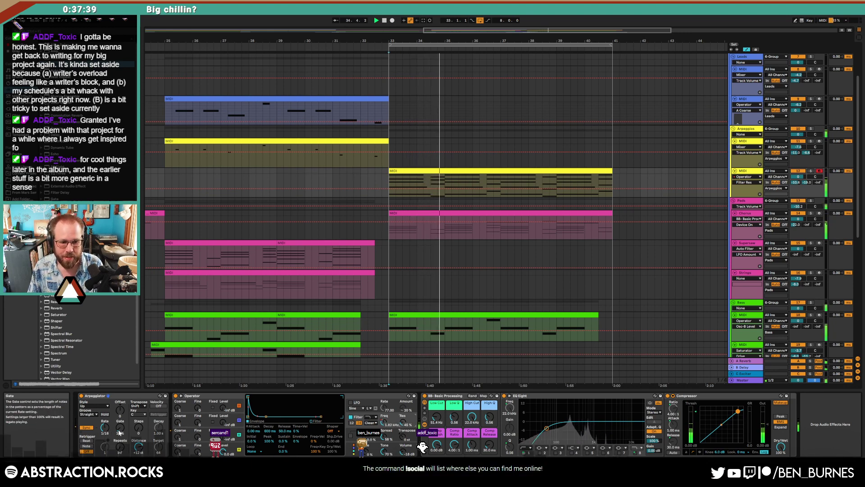
{"action": "left_click_drag", "start_coordinate": [118, 432], "coordinate": [119, 451]}
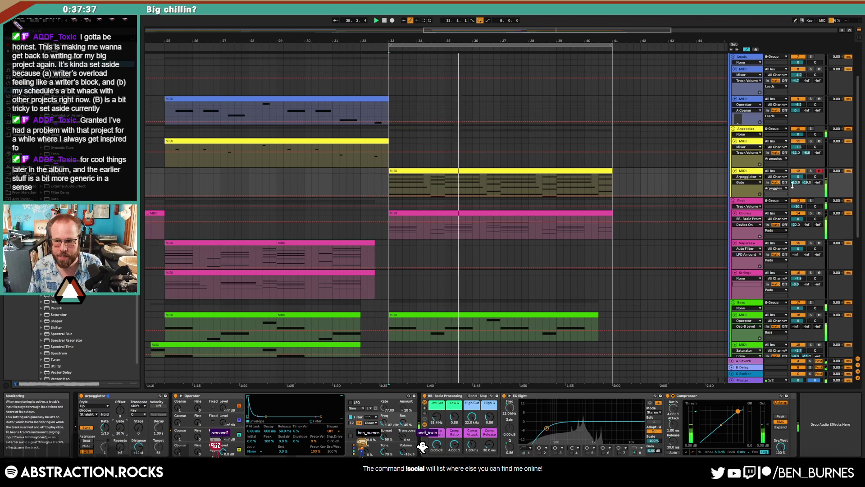
Step: Adjust the arpeggio Operator track's send levels, setting the A-Reverb send to -9.0 dB
{"action": "left_click", "coordinate": [806, 183]}
{"action": "left_click_drag", "start_coordinate": [798, 181], "coordinate": [798, 179]}
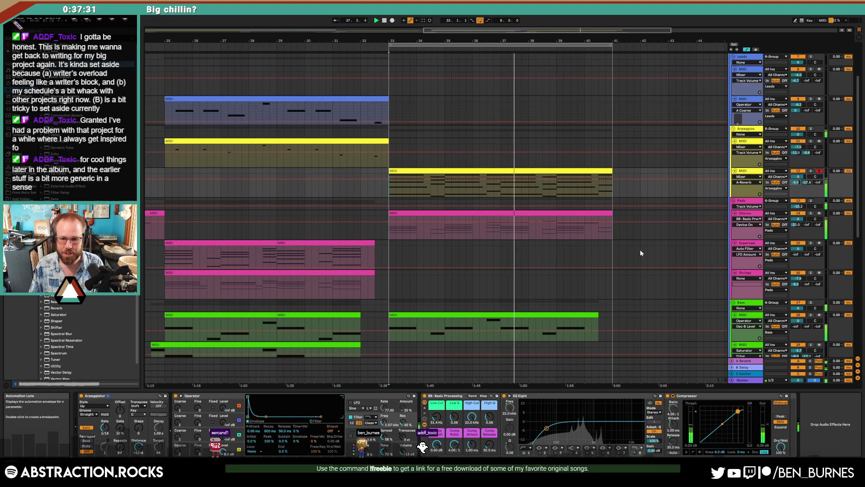
Step: In the Chorus clip at bars 33–41, add a long D#4 above the first chord and an F4 above the third
{"action": "double_click", "coordinate": [539, 211]}
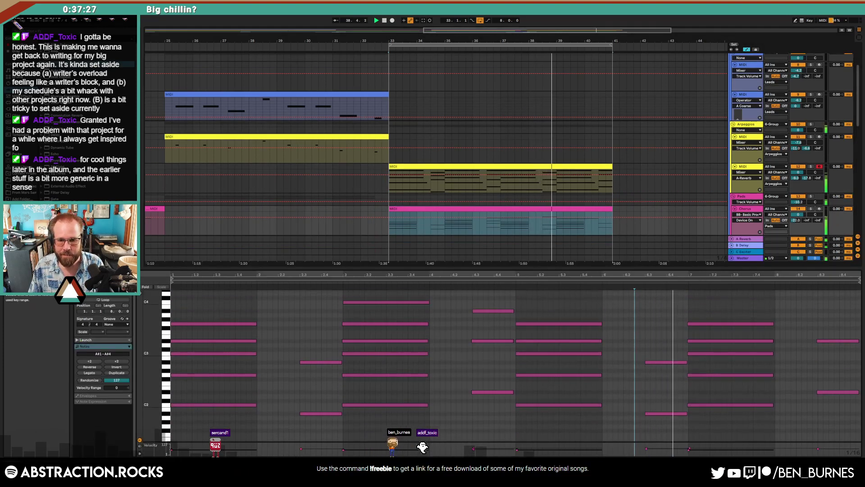
{"action": "left_click_drag", "start_coordinate": [156, 316], "coordinate": [153, 354]}
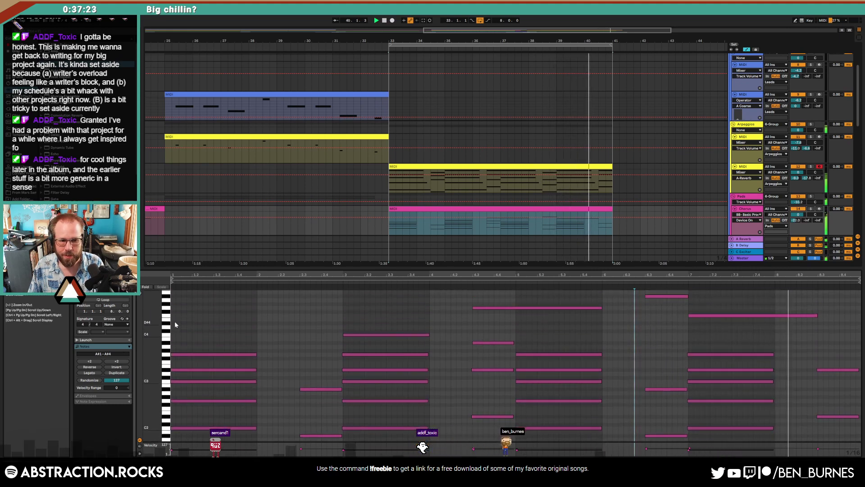
{"action": "left_click_drag", "start_coordinate": [171, 323], "coordinate": [451, 314]}
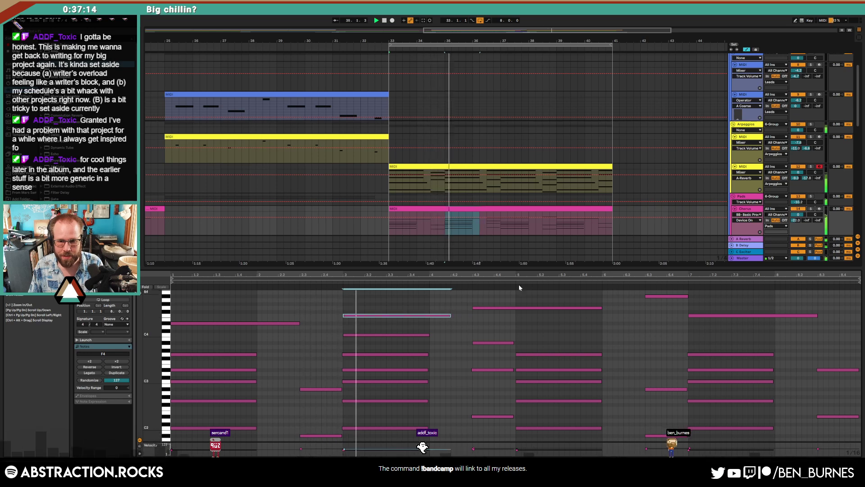
Step: Raise the A3 in the arpeggio clip's last chord to A#3, then close the clip and hide the automation lanes
{"action": "left_click", "coordinate": [575, 165]}
{"action": "left_click_drag", "start_coordinate": [828, 319], "coordinate": [840, 420]}
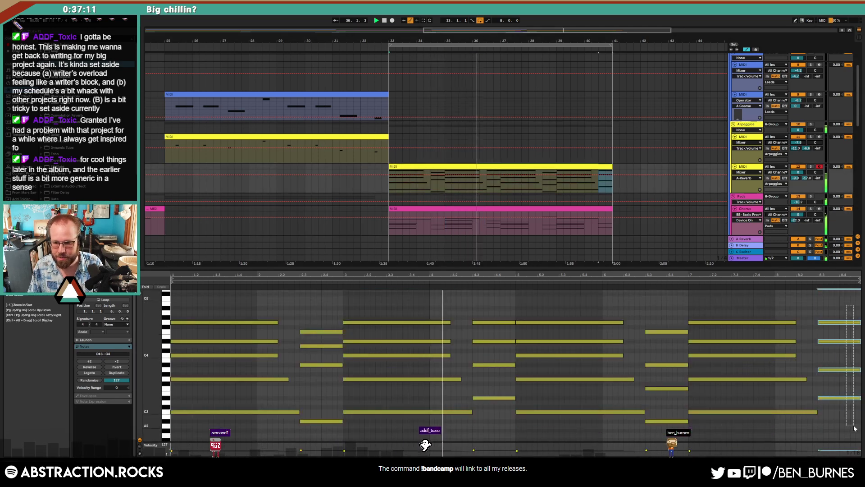
{"action": "left_click", "coordinate": [841, 369]}
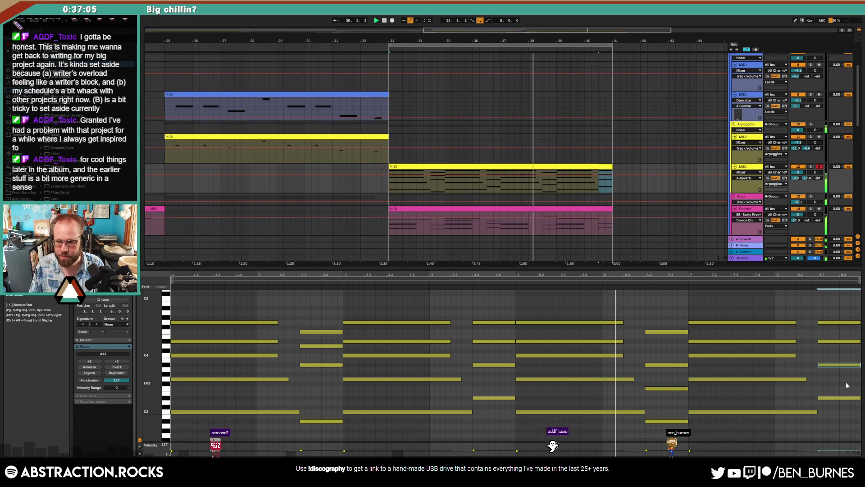
{"action": "key", "text": "shift+Tab"}
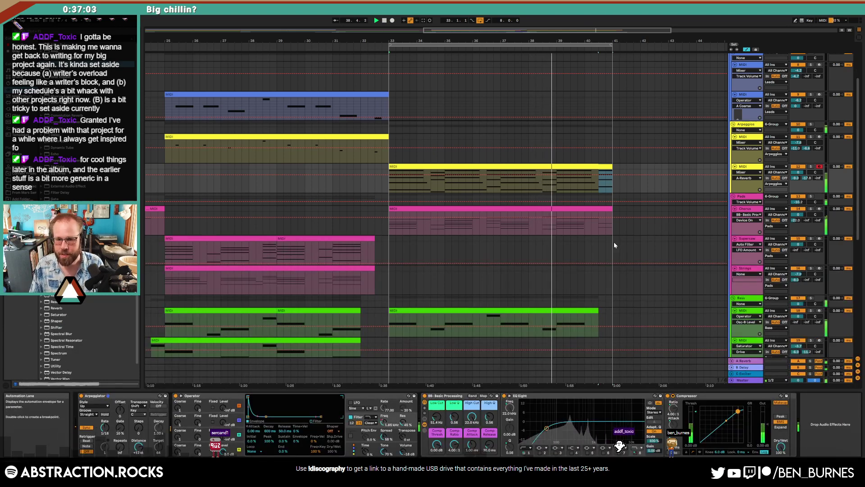
{"action": "key", "text": "a"}
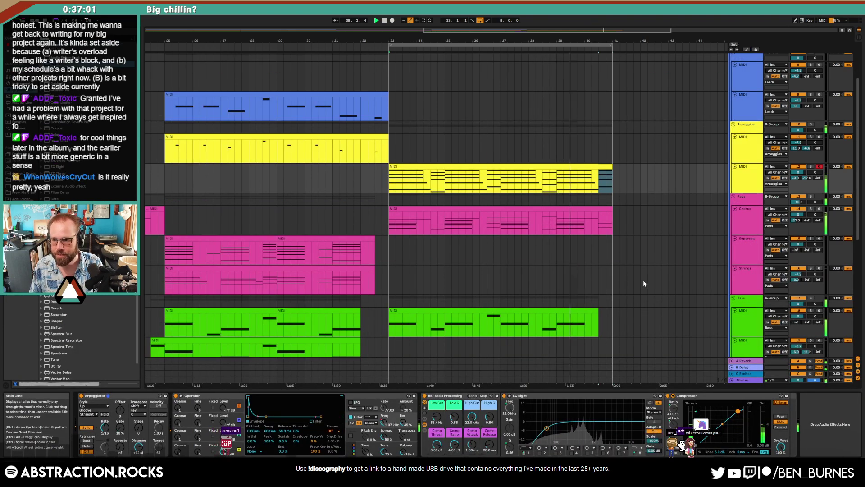
Step: Extend the bass clip to bar 41 and copy its D#1 note into the final half bar
{"action": "left_click_drag", "start_coordinate": [598, 311], "coordinate": [611, 311]}
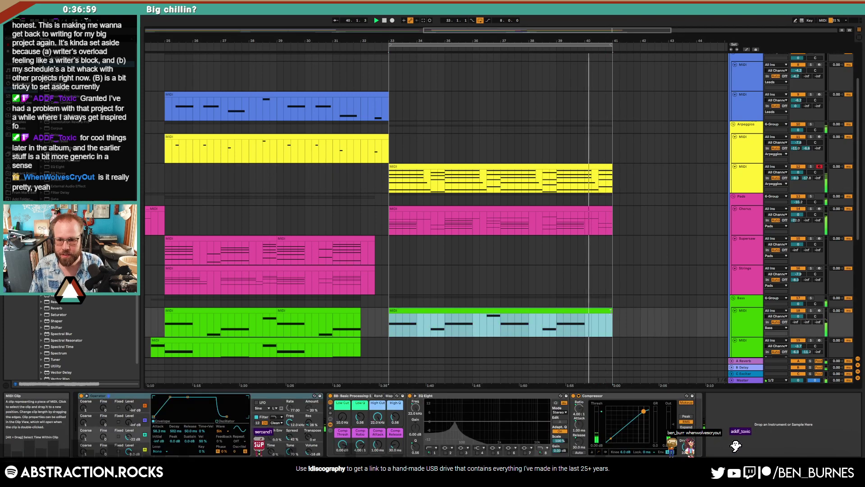
{"action": "double_click", "coordinate": [609, 311]}
{"action": "left_click_drag", "start_coordinate": [493, 346], "coordinate": [832, 341]}
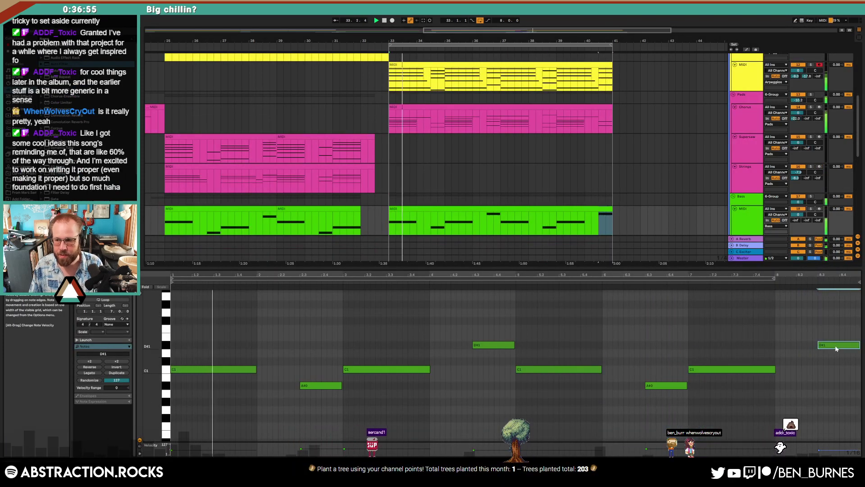
{"action": "key", "text": "ctrl+a"}
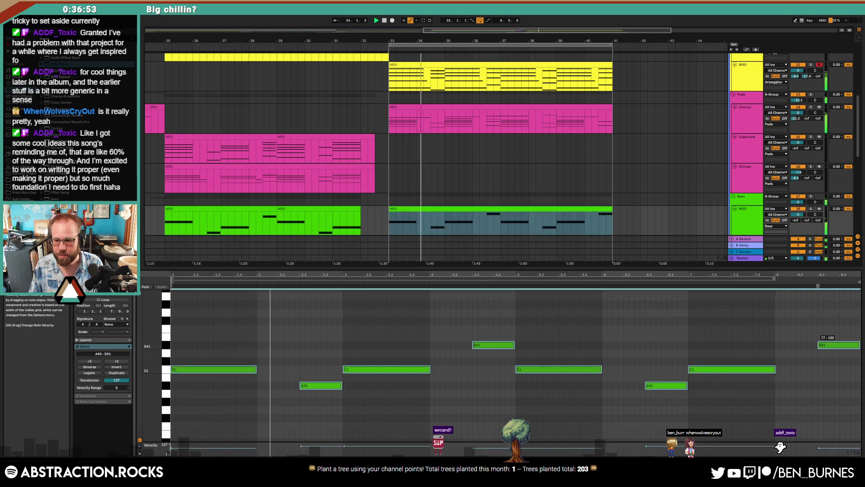
{"action": "left_click", "coordinate": [819, 320]}
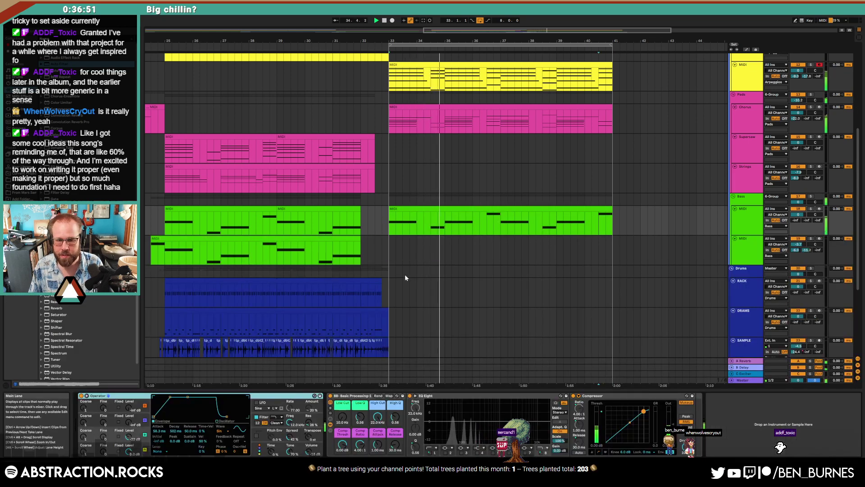
Step: Try a copy of the DRUMS clip in bars 33–41, then remove it and stop playback
{"action": "scroll", "coordinate": [405, 275], "scroll_direction": "down", "scroll_amount": 3}
{"action": "left_click_drag", "start_coordinate": [184, 311], "coordinate": [484, 322]}
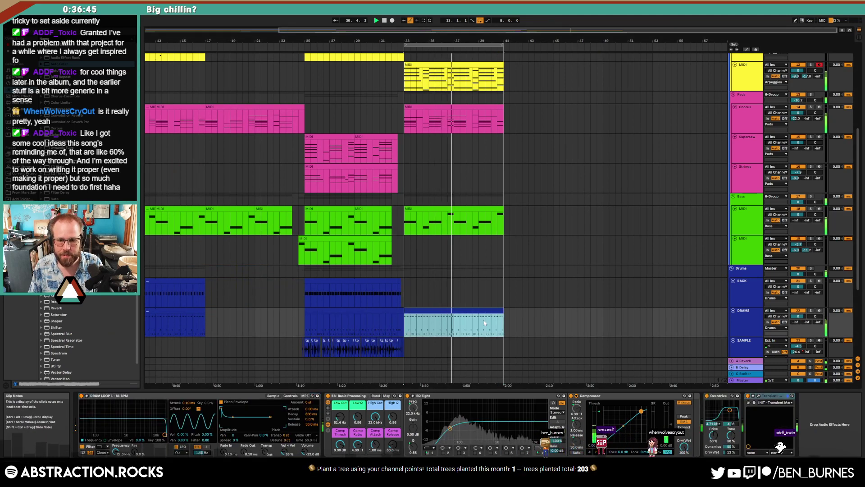
{"action": "key", "text": "Delete"}
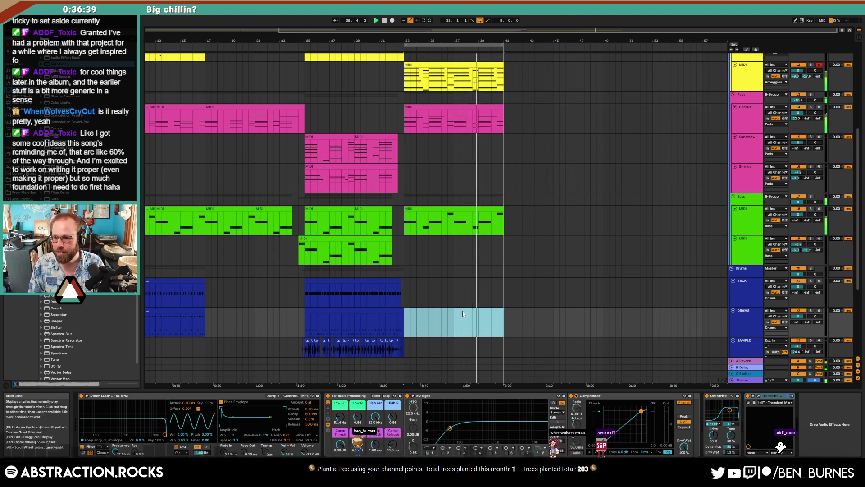
{"action": "left_click", "coordinate": [404, 252]}
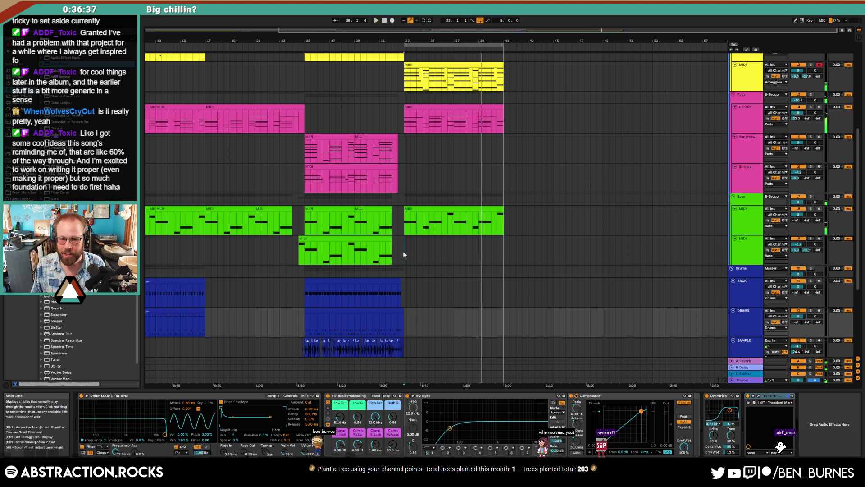
{"action": "key", "text": "space"}
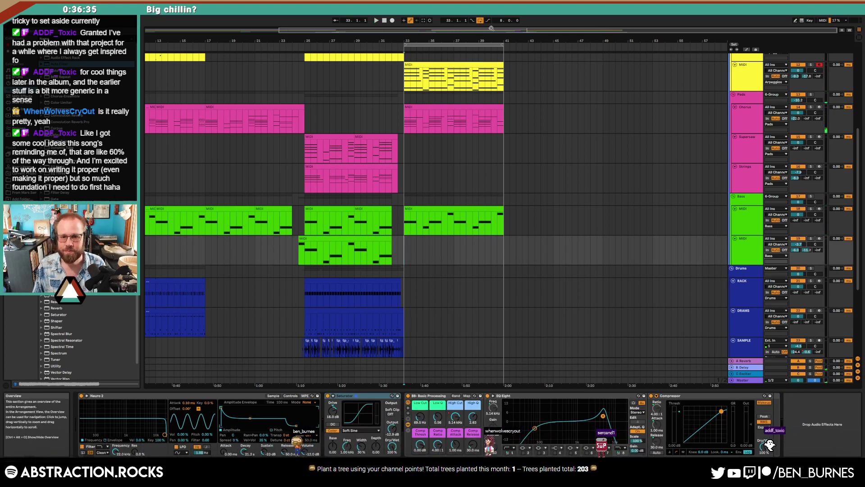
Step: Switch to the Trello board, look through the Album Release Schedule list from 2023 to 2025, and minimize the window
{"action": "key", "text": "minus"}
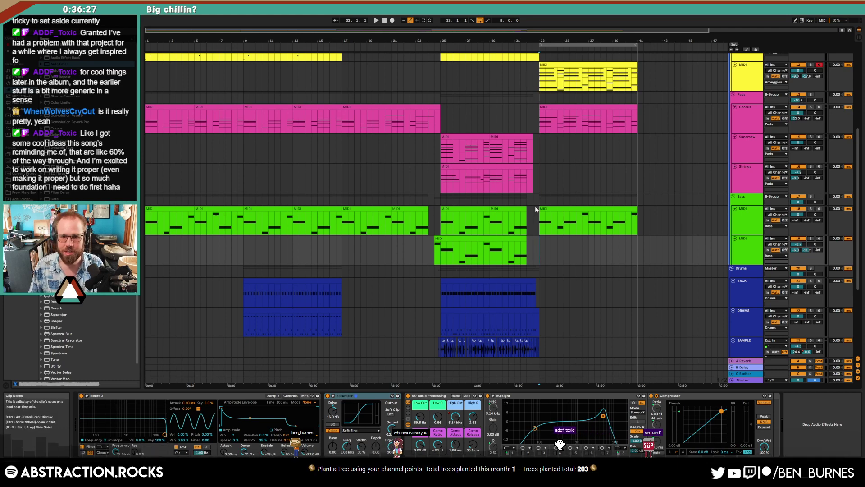
{"action": "scroll", "coordinate": [537, 209], "scroll_direction": "up", "scroll_amount": 5}
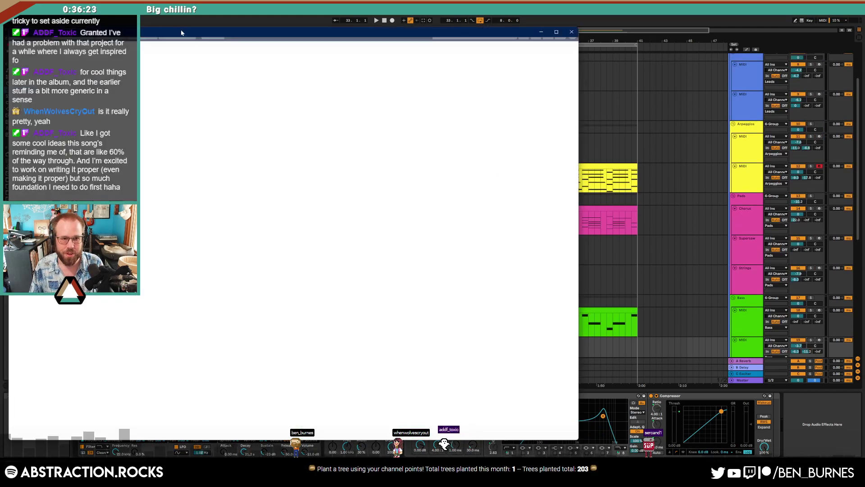
{"action": "left_click_drag", "start_coordinate": [191, 32], "coordinate": [398, 34]}
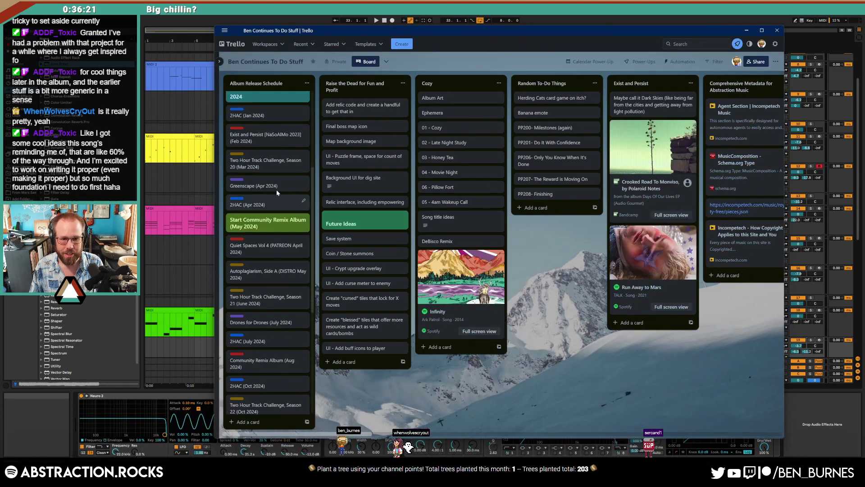
{"action": "scroll", "coordinate": [277, 189], "scroll_direction": "down", "scroll_amount": 10}
{"action": "scroll", "coordinate": [269, 221], "scroll_direction": "up", "scroll_amount": 10}
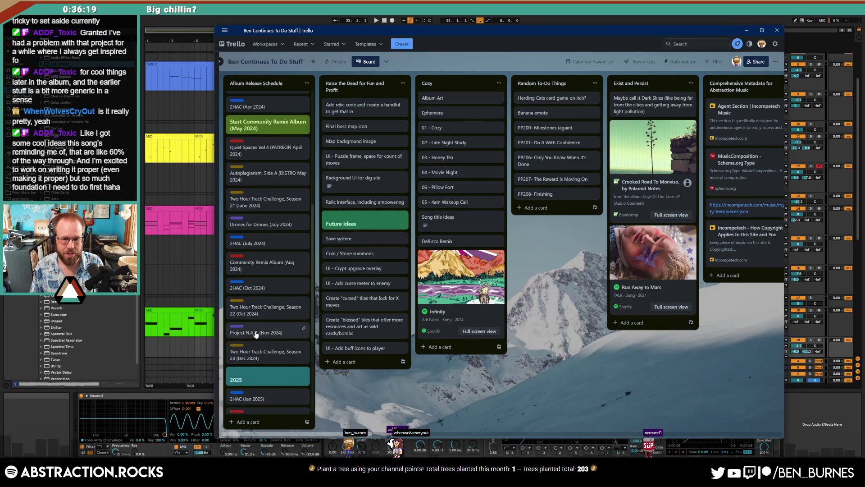
{"action": "scroll", "coordinate": [275, 203], "scroll_direction": "down", "scroll_amount": 10}
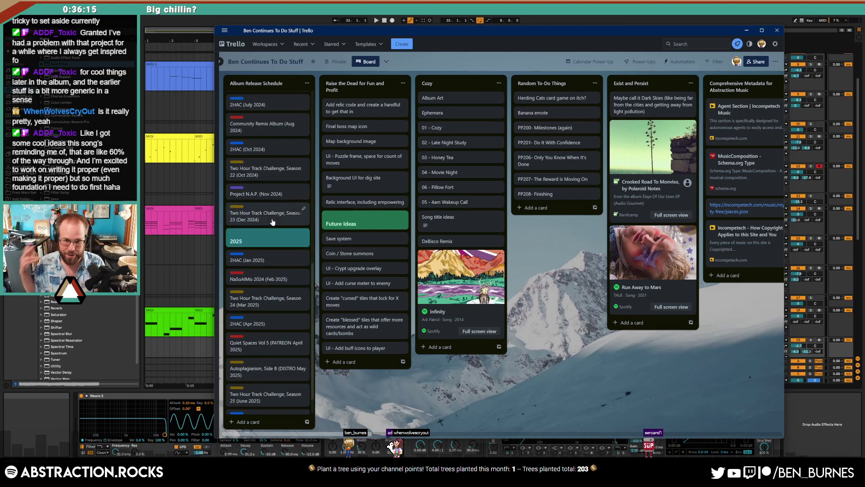
{"action": "scroll", "coordinate": [256, 201], "scroll_direction": "up", "scroll_amount": 8}
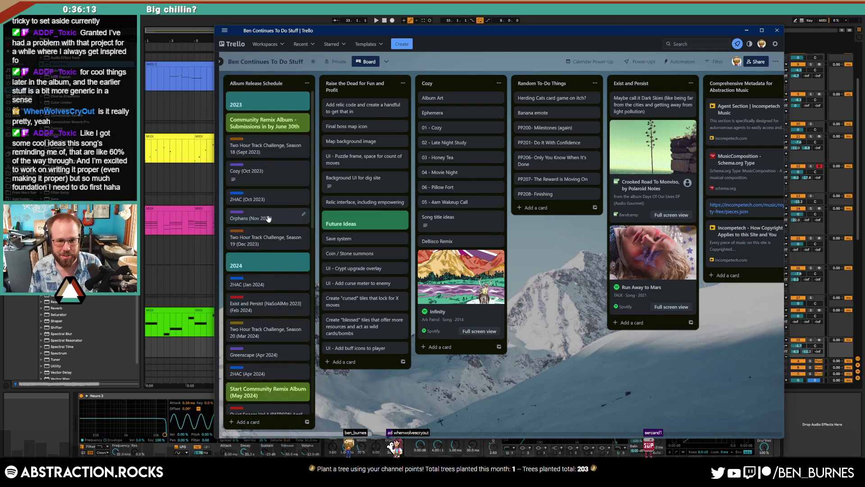
{"action": "left_click", "coordinate": [747, 30]}
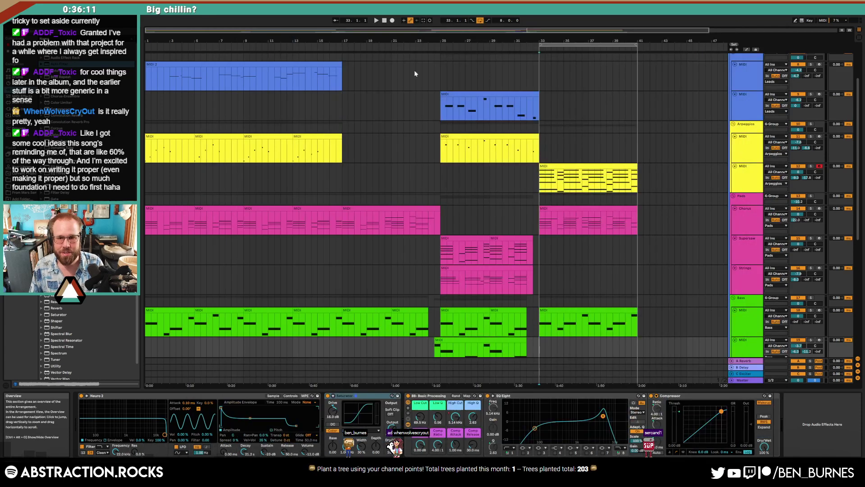
Step: Play the song from the beginning and arm the first Leads track for recording, with the insert point at bar 33
{"action": "left_click", "coordinate": [384, 21]}
{"action": "key", "text": "space"}
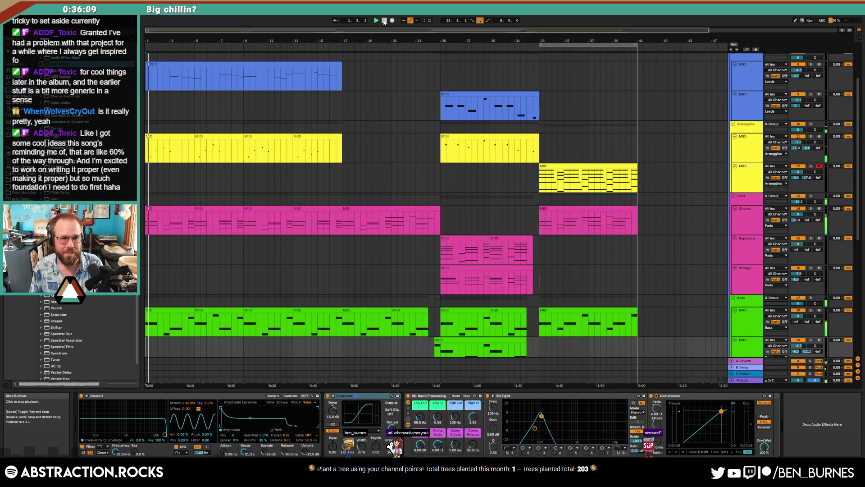
{"action": "scroll", "coordinate": [531, 109], "scroll_direction": "up", "scroll_amount": 3}
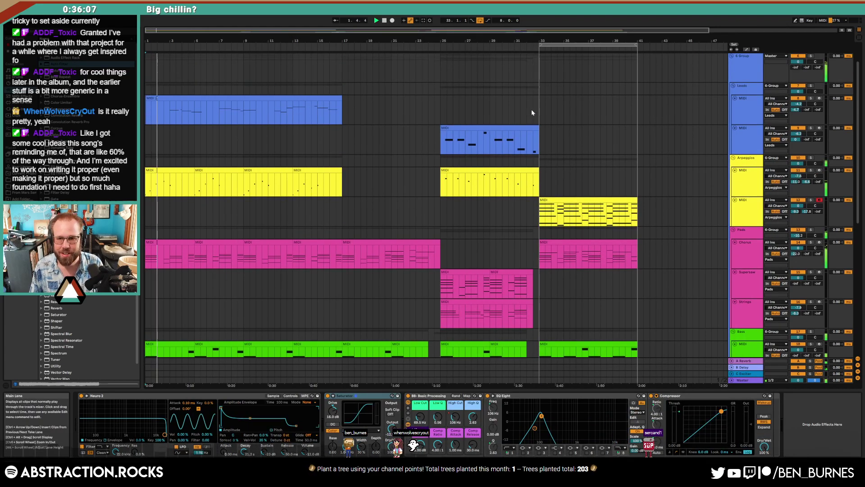
{"action": "left_click", "coordinate": [542, 108]}
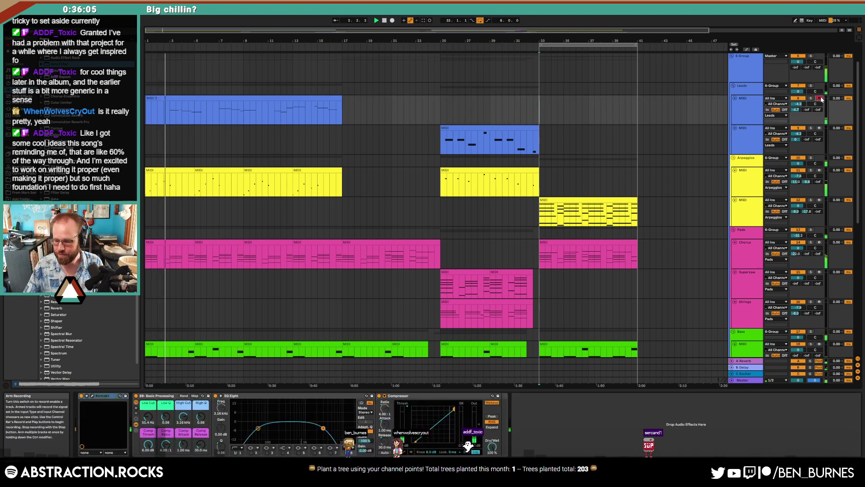
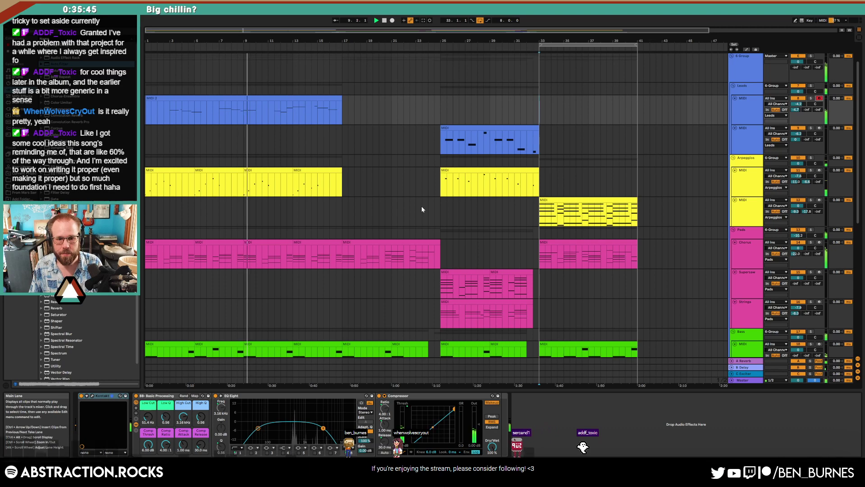
{"action": "scroll", "coordinate": [421, 207], "scroll_direction": "down", "scroll_amount": 5}
{"action": "scroll", "coordinate": [420, 207], "scroll_direction": "down", "scroll_amount": 1}
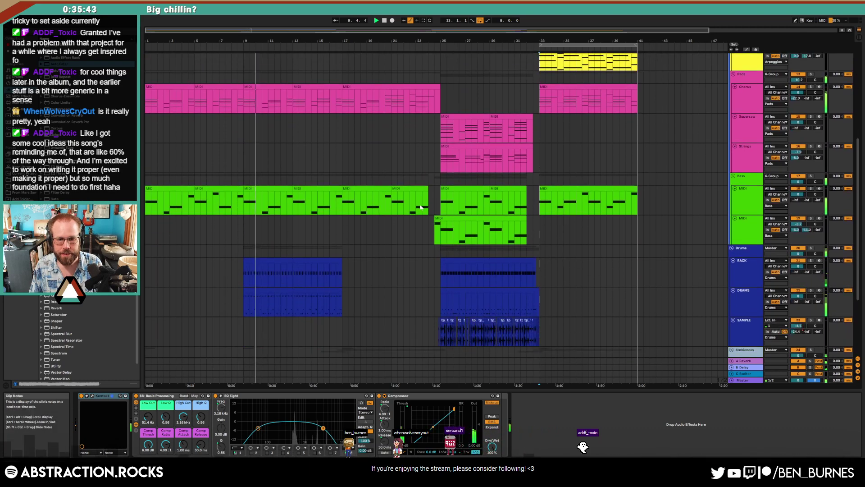
Step: Review the second Bass track during playback by marking out bars 17–25, 25–33 and 33–41 in turn
{"action": "scroll", "coordinate": [419, 209], "scroll_direction": "down", "scroll_amount": 2}
{"action": "scroll", "coordinate": [418, 210], "scroll_direction": "down", "scroll_amount": 3}
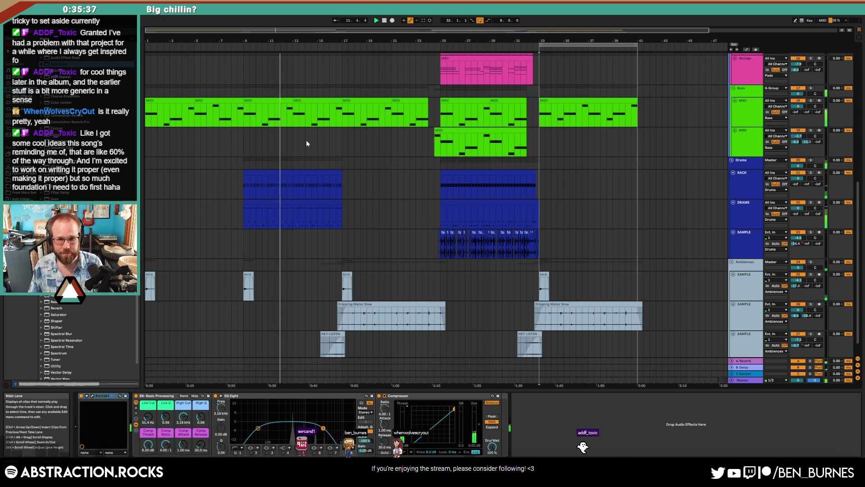
{"action": "left_click_drag", "start_coordinate": [144, 137], "coordinate": [343, 144]}
{"action": "left_click", "coordinate": [345, 145]}
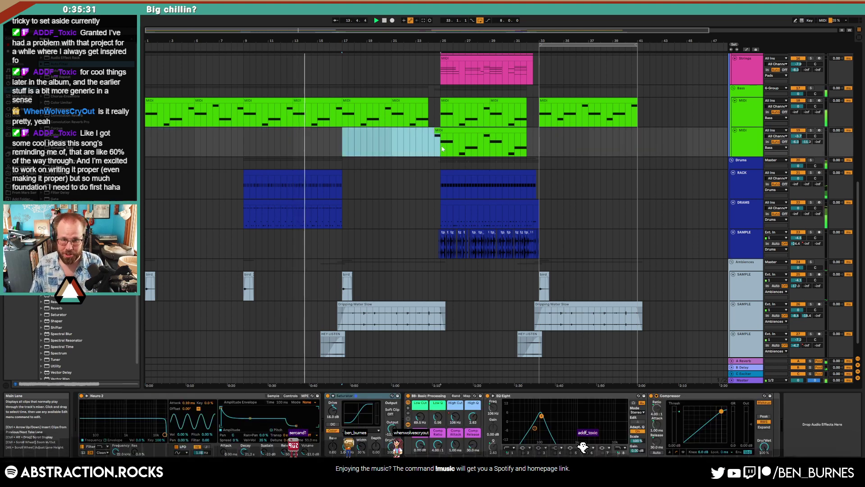
{"action": "left_click_drag", "start_coordinate": [441, 145], "coordinate": [540, 147]}
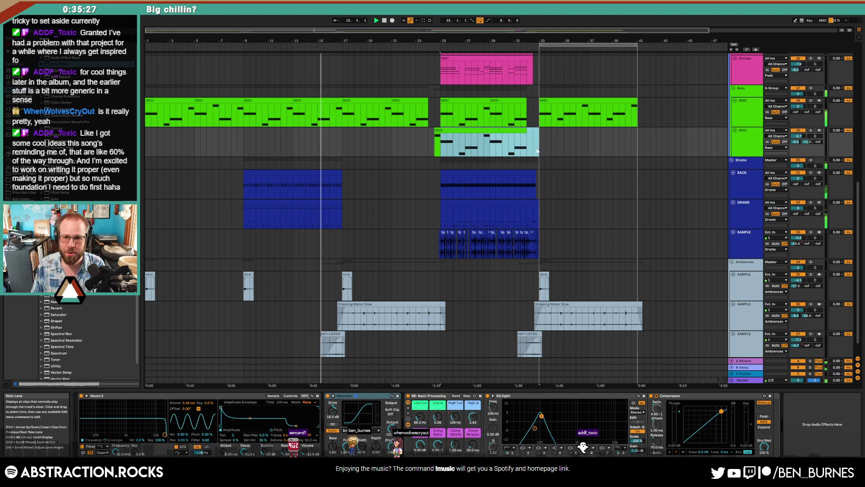
{"action": "left_click_drag", "start_coordinate": [539, 150], "coordinate": [638, 148]}
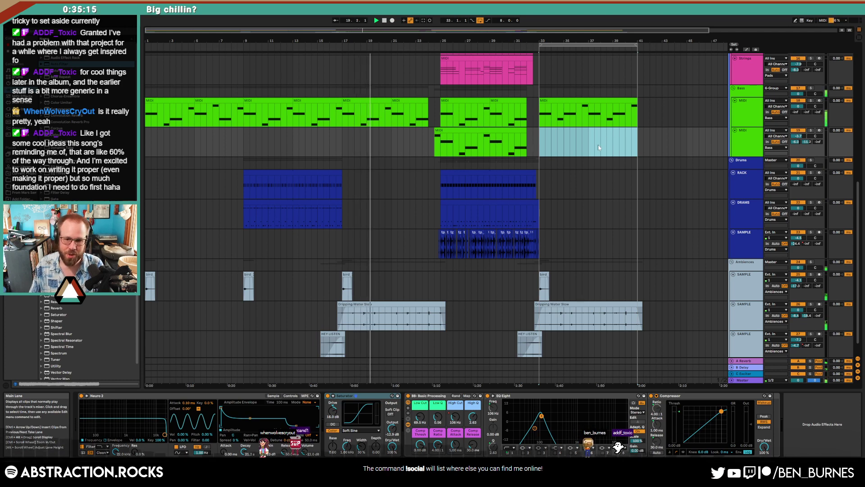
Step: Set the Operator oscillator on the second Arpeggios track to a square waveform
{"action": "scroll", "coordinate": [598, 144], "scroll_direction": "up", "scroll_amount": 5}
{"action": "scroll", "coordinate": [605, 149], "scroll_direction": "up", "scroll_amount": 3}
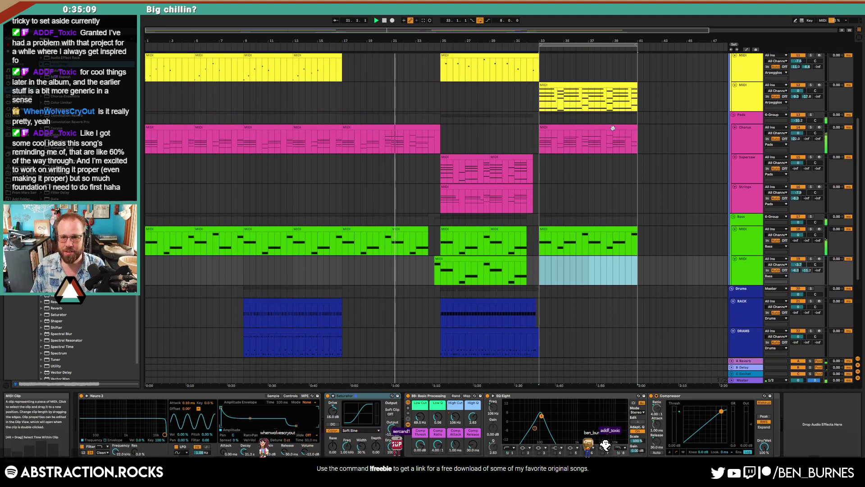
{"action": "scroll", "coordinate": [613, 128], "scroll_direction": "up", "scroll_amount": 4}
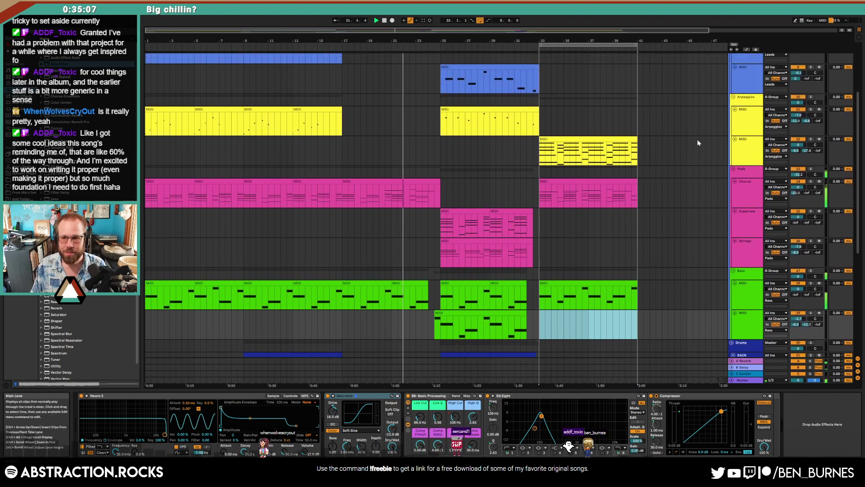
{"action": "left_click", "coordinate": [745, 150]}
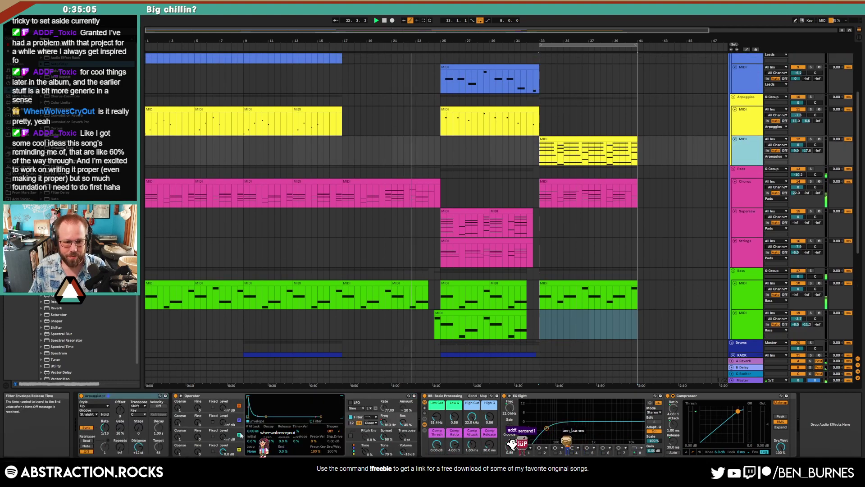
{"action": "left_click", "coordinate": [190, 446]}
{"action": "left_click", "coordinate": [315, 431]}
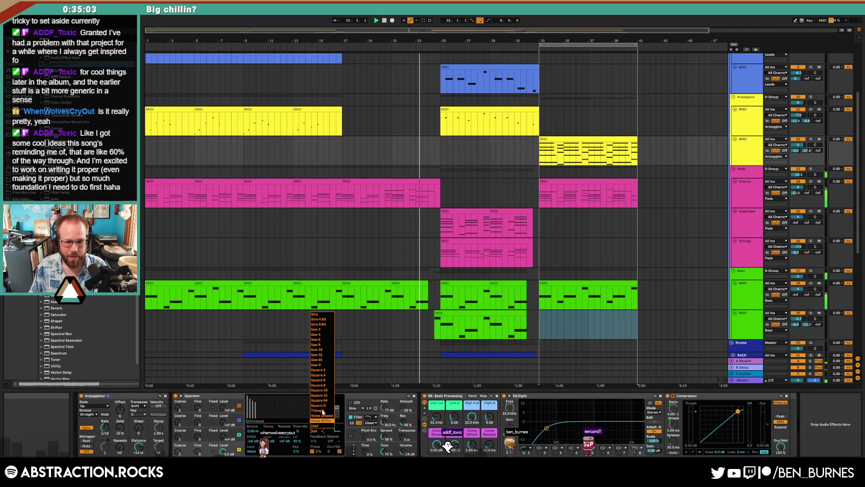
{"action": "left_click", "coordinate": [328, 381]}
{"action": "left_click", "coordinate": [384, 439]}
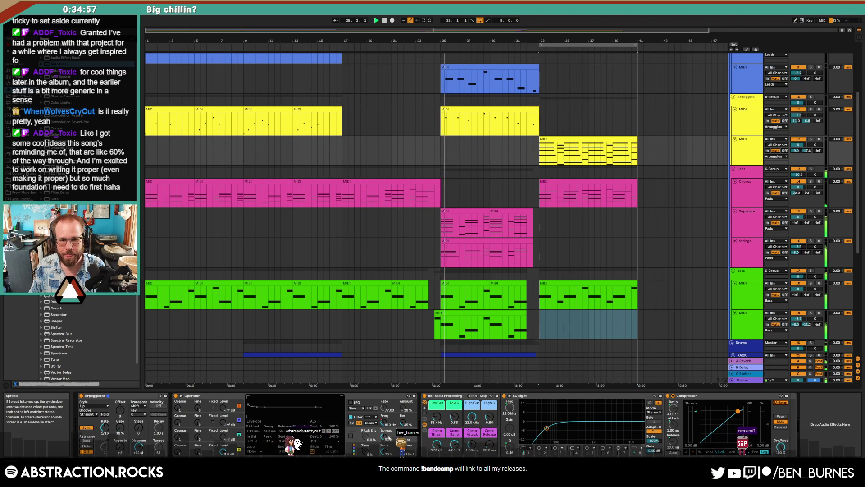
Step: Consolidate the two Supersaw clips starting at bars 25 and 29 into a single clip
{"action": "left_click", "coordinate": [472, 210]}
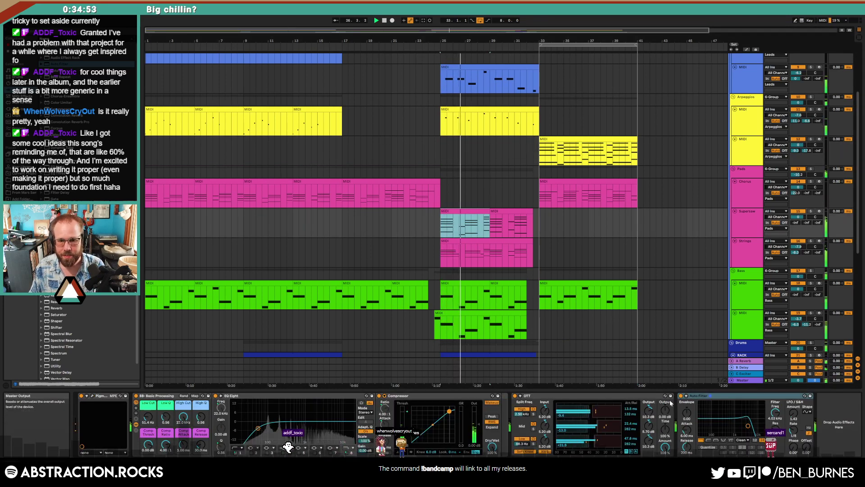
{"action": "double_click", "coordinate": [470, 213]}
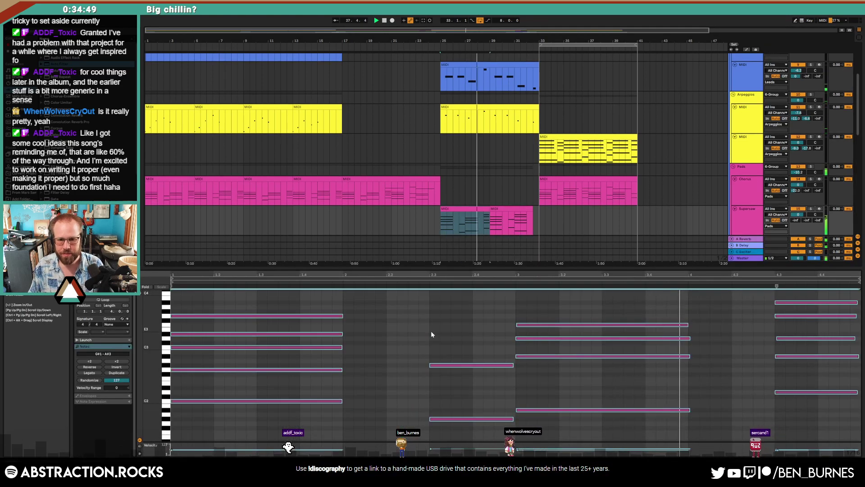
{"action": "left_click", "coordinate": [506, 215], "text": "shift"}
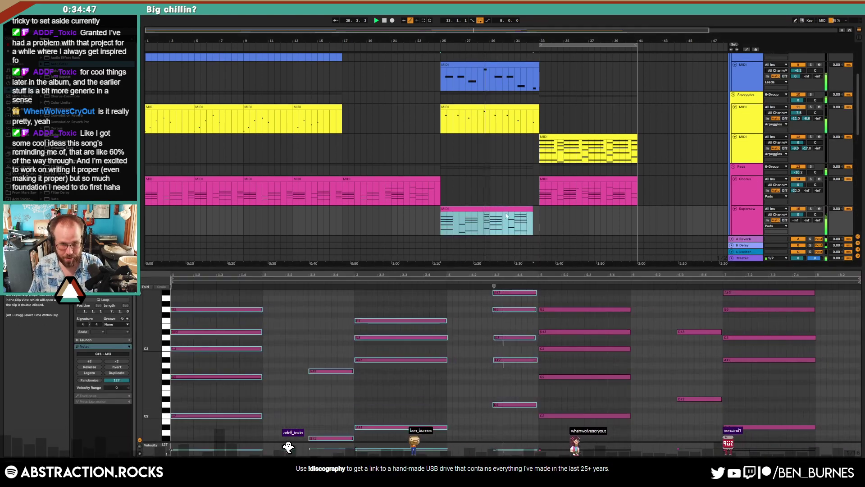
Step: Transpose all notes in the joined Supersaw clip up one octave and close the note editor
{"action": "left_click", "coordinate": [454, 316]}
{"action": "key", "text": "ctrl+a"}
{"action": "key", "text": "shift+Up"}
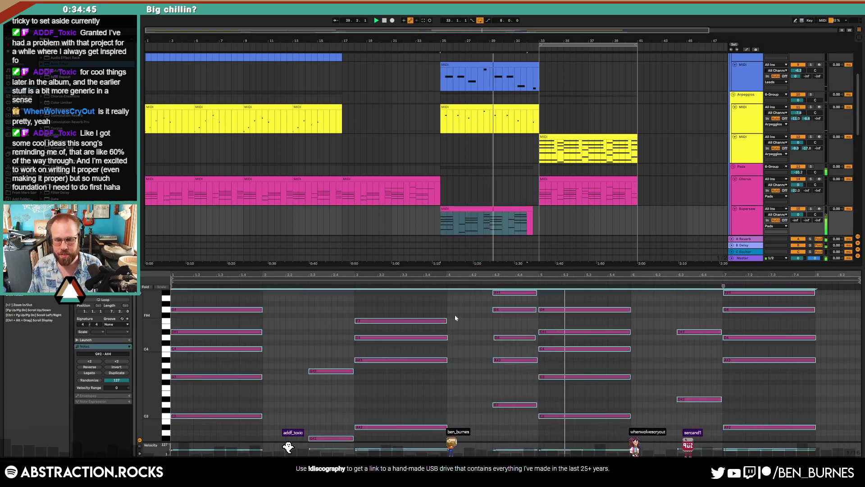
{"action": "key", "text": "shift+Tab"}
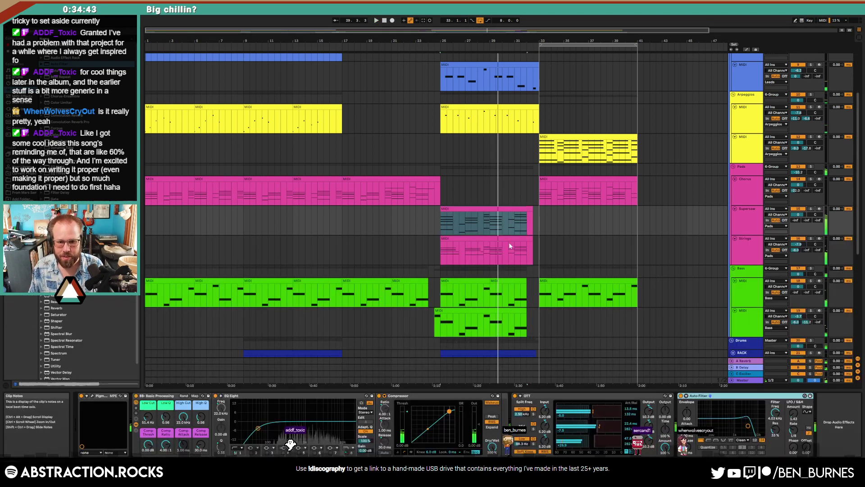
Step: Solo the Supersaw track from bar 25, try raising its Auto Filter cutoff, delete the Auto Filter, and unsolo the track
{"action": "left_click", "coordinate": [504, 209]}
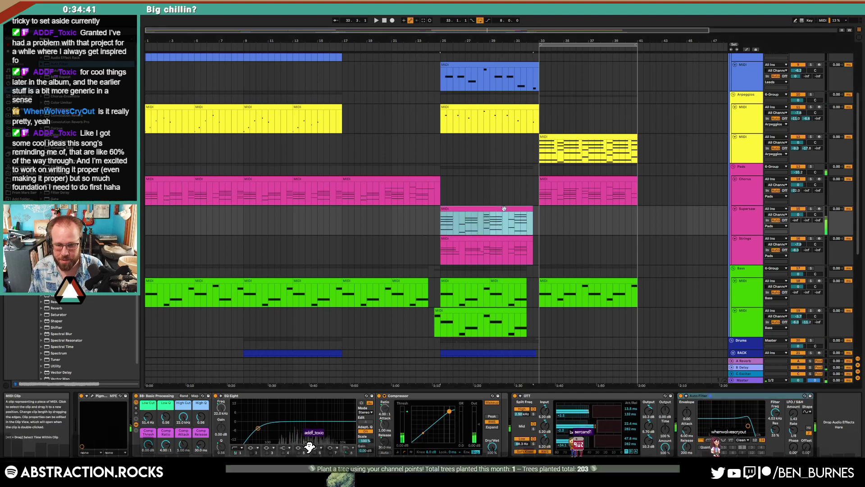
{"action": "left_click", "coordinate": [809, 209]}
{"action": "key", "text": "space"}
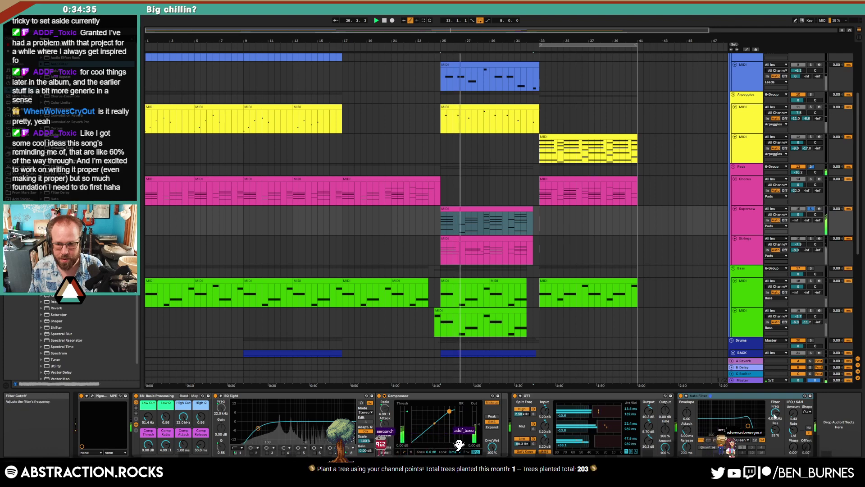
{"action": "left_click", "coordinate": [681, 396]}
{"action": "left_click_drag", "start_coordinate": [778, 414], "coordinate": [778, 394]}
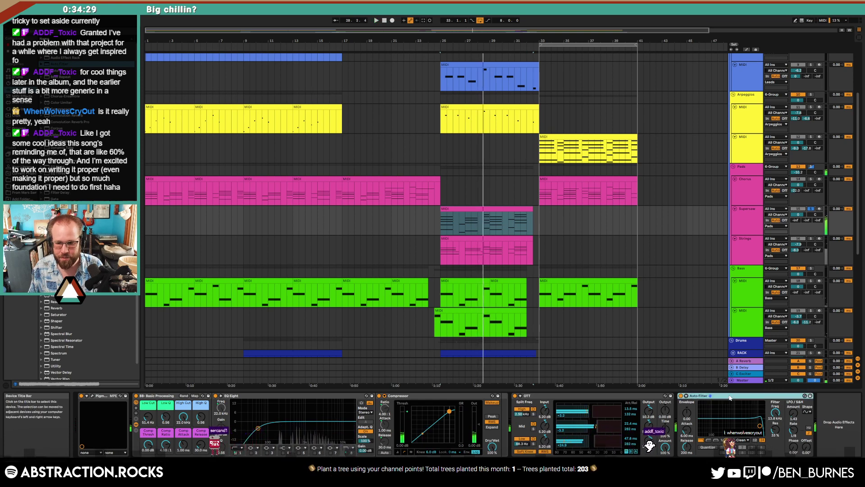
{"action": "key", "text": "Delete"}
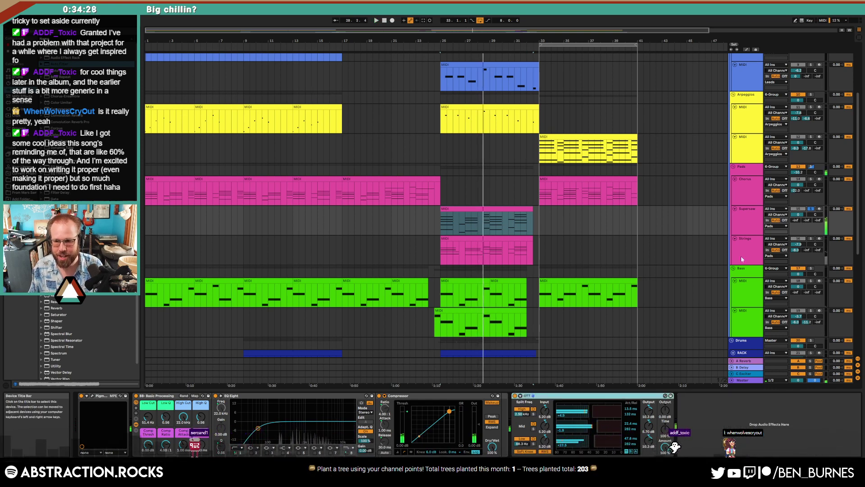
{"action": "left_click", "coordinate": [810, 209]}
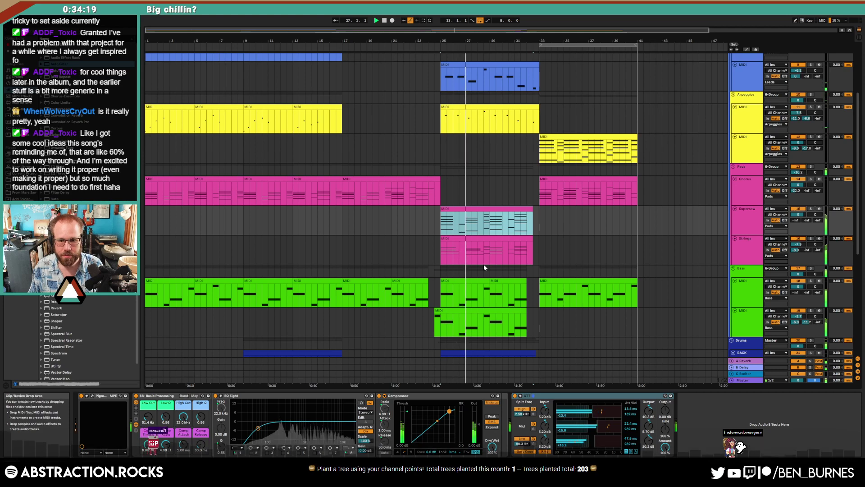
Step: Transpose all notes in the Supersaw clip back down one octave and return to the device chain
{"action": "double_click", "coordinate": [499, 214]}
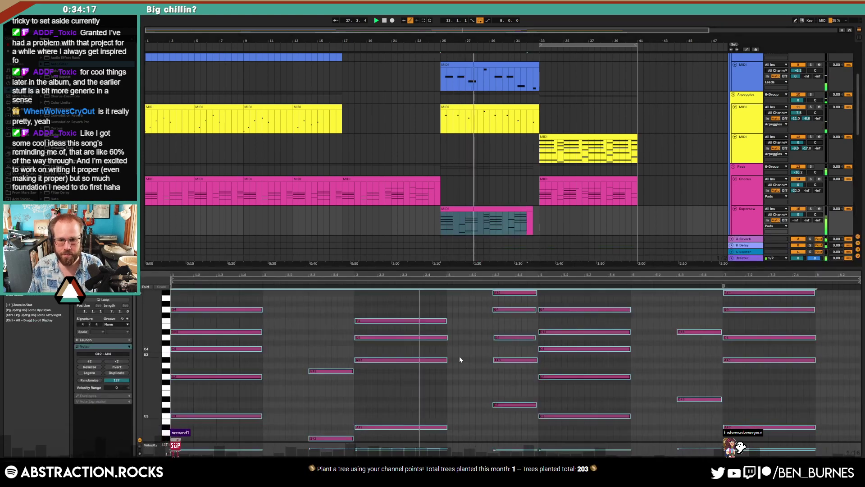
{"action": "key", "text": "shift+Down"}
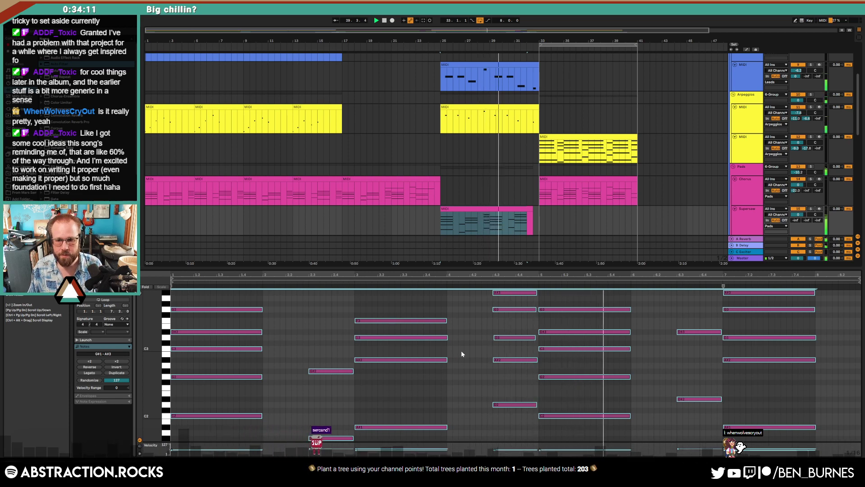
{"action": "key", "text": "shift+Tab"}
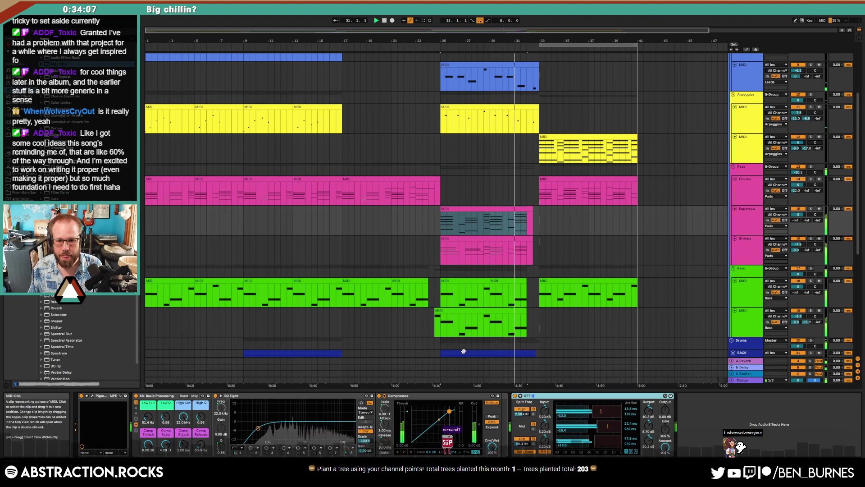
Step: Examine the waveform of a short acoustic drum-loop slice just before bar 31 on the SAMPLE track
{"action": "scroll", "coordinate": [463, 351], "scroll_direction": "down", "scroll_amount": 3}
{"action": "scroll", "coordinate": [520, 351], "scroll_direction": "up", "scroll_amount": 5}
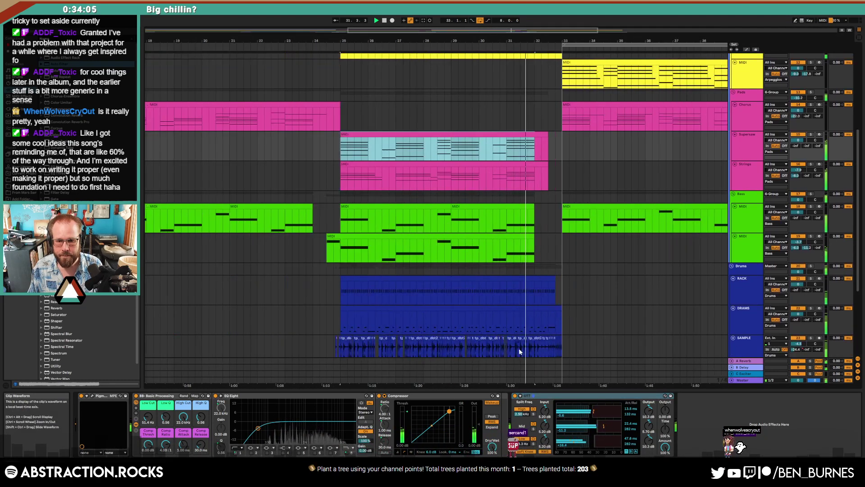
{"action": "scroll", "coordinate": [518, 352], "scroll_direction": "up", "scroll_amount": 6}
{"action": "scroll", "coordinate": [487, 347], "scroll_direction": "down", "scroll_amount": 2}
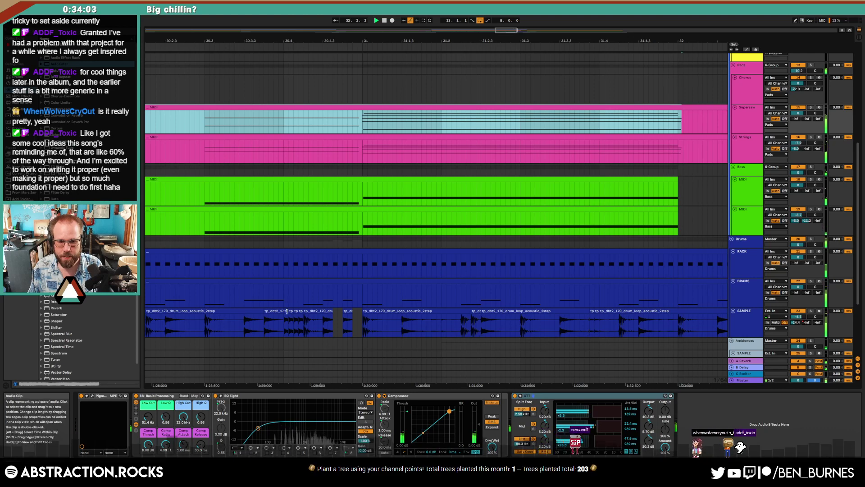
{"action": "left_click", "coordinate": [287, 311]}
{"action": "double_click", "coordinate": [286, 311]}
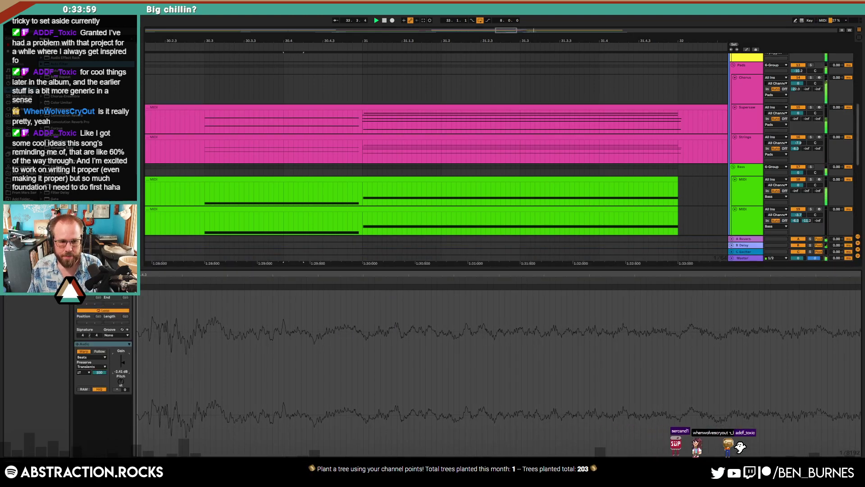
{"action": "key", "text": "shift+Tab"}
Step: Copy the drum loop's first eighth note at bar 31 twice to bar 33, shift the second copy a sixteenth earlier, and audition it
{"action": "left_click", "coordinate": [385, 311]}
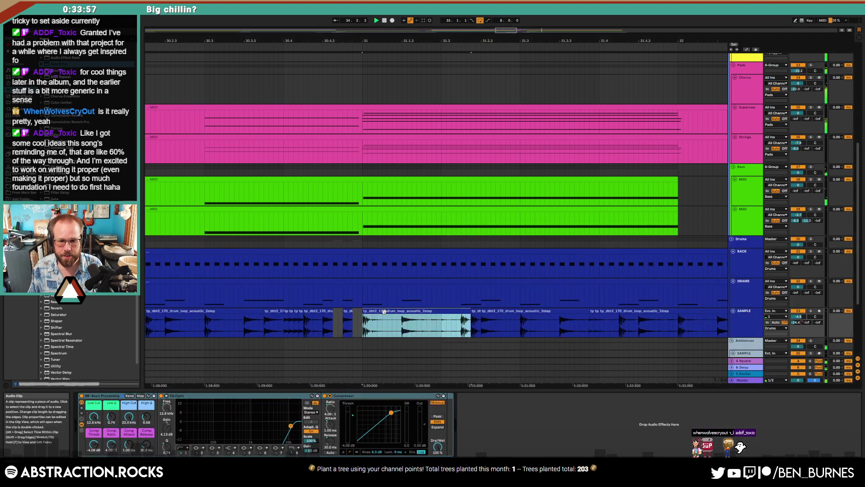
{"action": "left_click", "coordinate": [389, 324]}
{"action": "left_click_drag", "start_coordinate": [401, 324], "coordinate": [365, 325]}
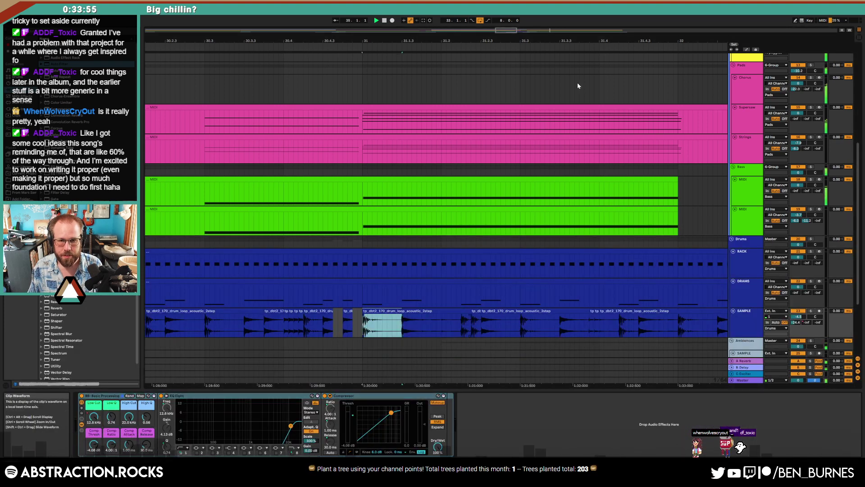
{"action": "scroll", "coordinate": [578, 85], "scroll_direction": "right", "scroll_amount": 12}
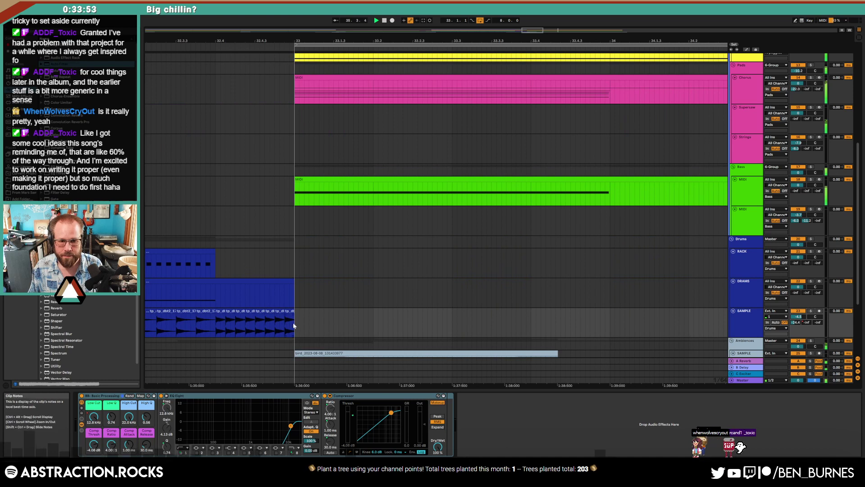
{"action": "key", "text": "ctrl+d"}
{"action": "key", "text": "ctrl+d"}
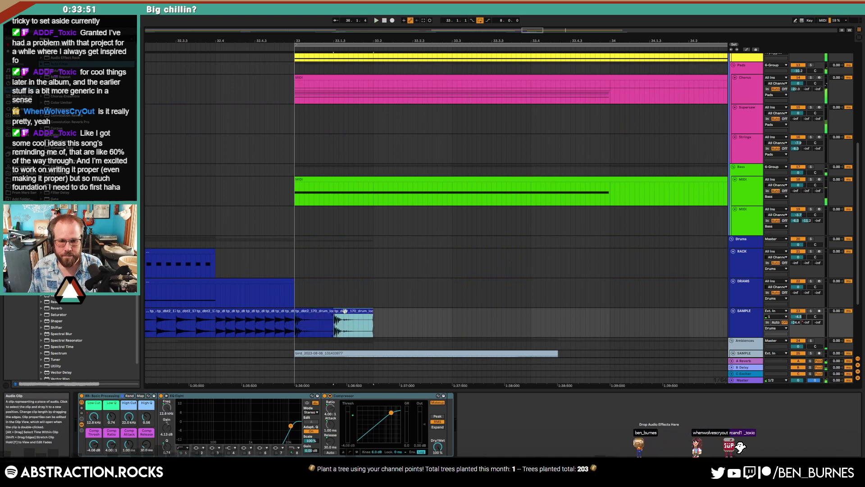
{"action": "left_click_drag", "start_coordinate": [345, 311], "coordinate": [306, 314]}
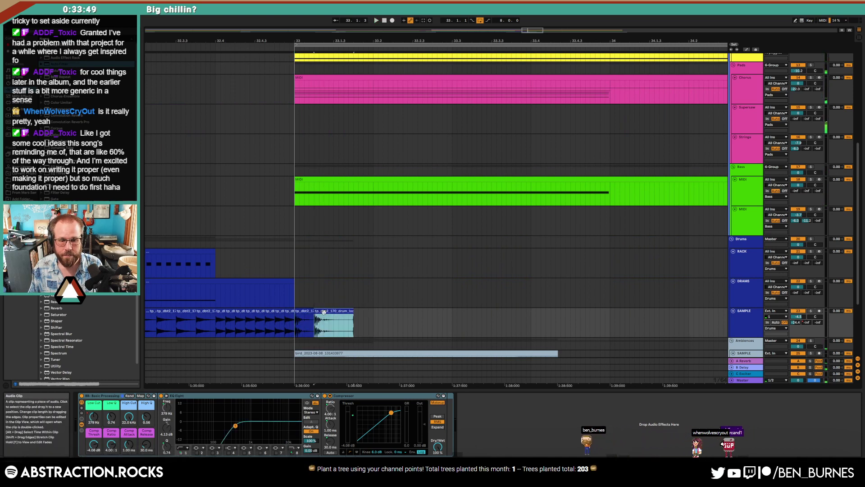
{"action": "key", "text": "space"}
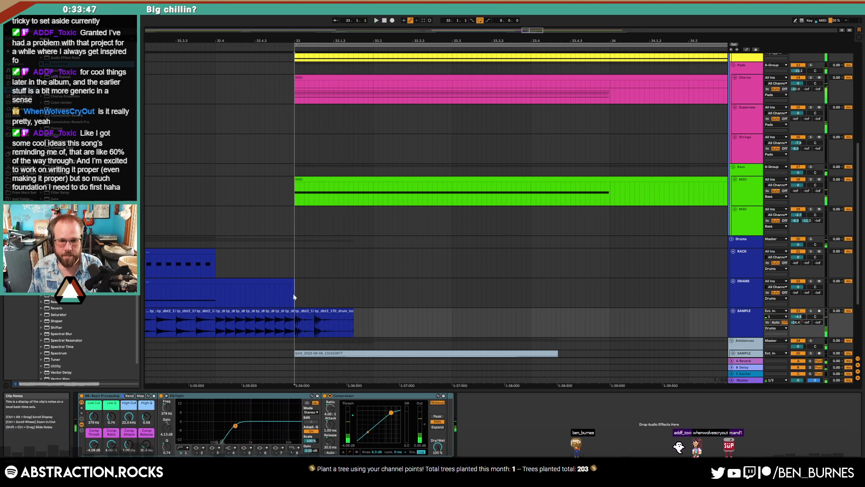
{"action": "left_click", "coordinate": [293, 293]}
{"action": "key", "text": "space"}
Step: Insert a two-bar MIDI clip at bar 33 on the DRAMS track and move it up to the RACK track
{"action": "scroll", "coordinate": [334, 293], "scroll_direction": "down", "scroll_amount": 3}
{"action": "left_click_drag", "start_coordinate": [318, 291], "coordinate": [429, 295]}
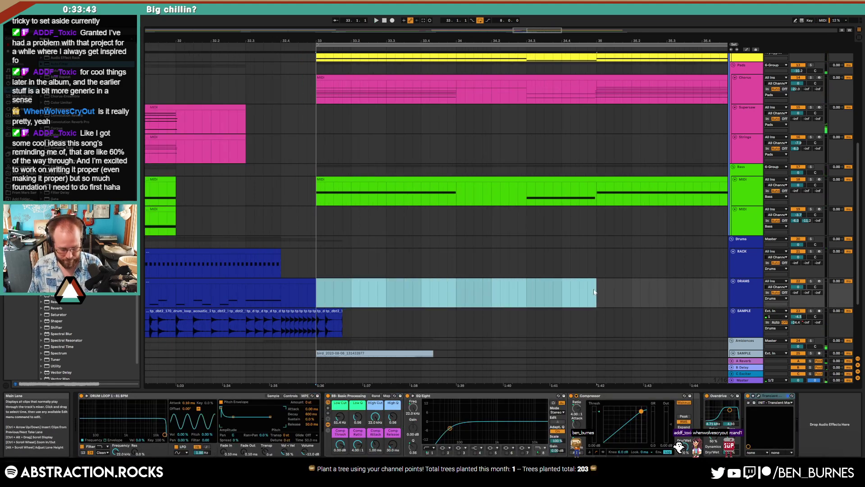
{"action": "key", "text": "ctrl+shift+m"}
{"action": "left_click_drag", "start_coordinate": [385, 220], "coordinate": [398, 189]}
Step: Enter two sixteenth-note VMH1 Closed Hats hits at the start of the new RACK clip
{"action": "double_click", "coordinate": [197, 294]}
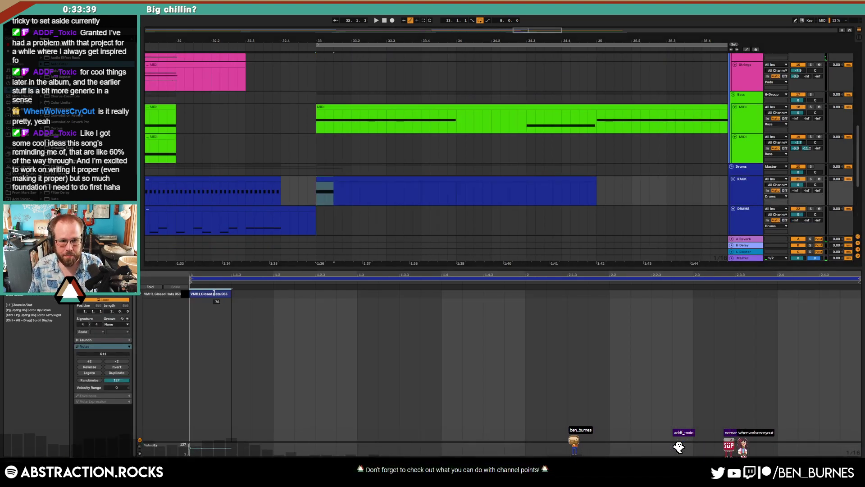
{"action": "double_click", "coordinate": [220, 294]}
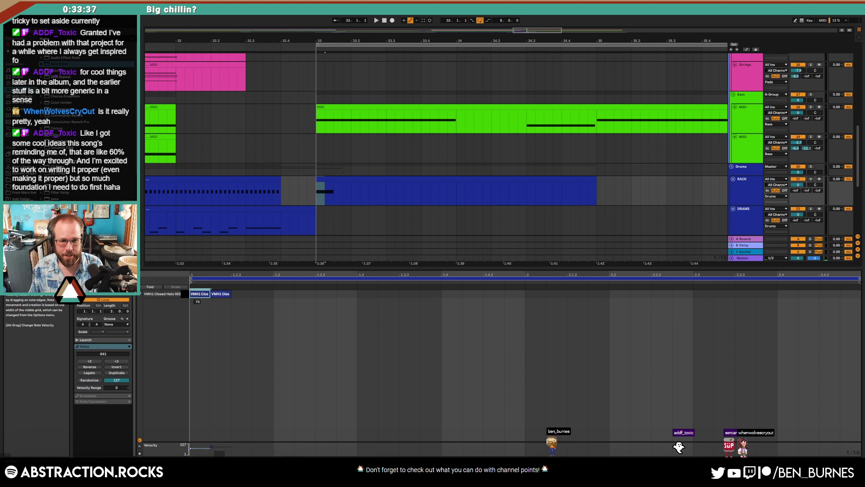
{"action": "left_click", "coordinate": [421, 180]}
{"action": "scroll", "coordinate": [345, 219], "scroll_direction": "down", "scroll_amount": 2}
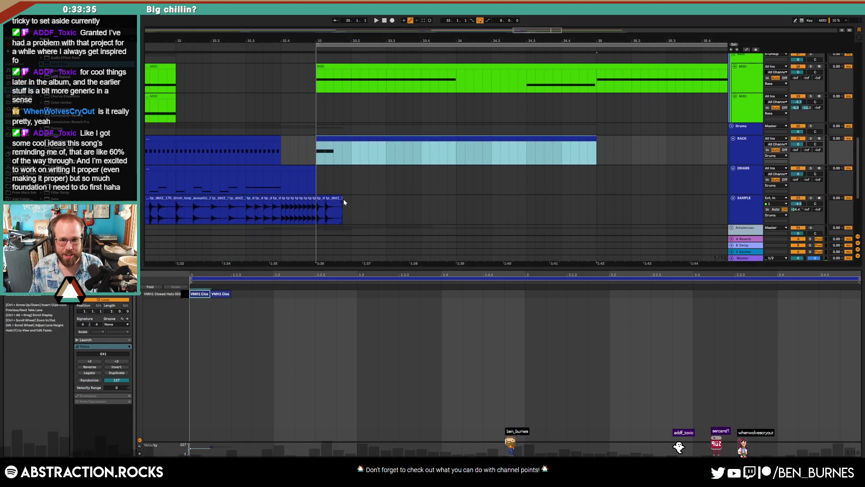
Step: Shorten the second drum-loop slice after bar 33 by a sixteenth and audition it with the hi-hat hits
{"action": "left_click_drag", "start_coordinate": [343, 199], "coordinate": [333, 199]}
{"action": "left_click", "coordinate": [320, 209]}
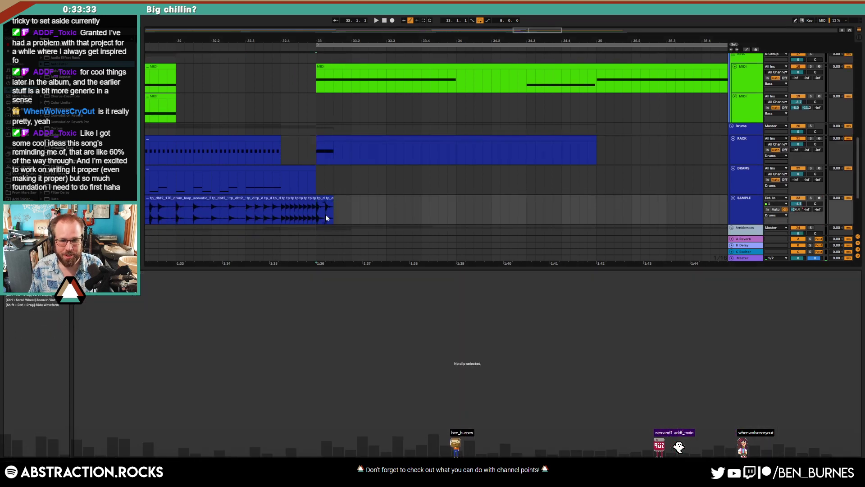
{"action": "key", "text": "space"}
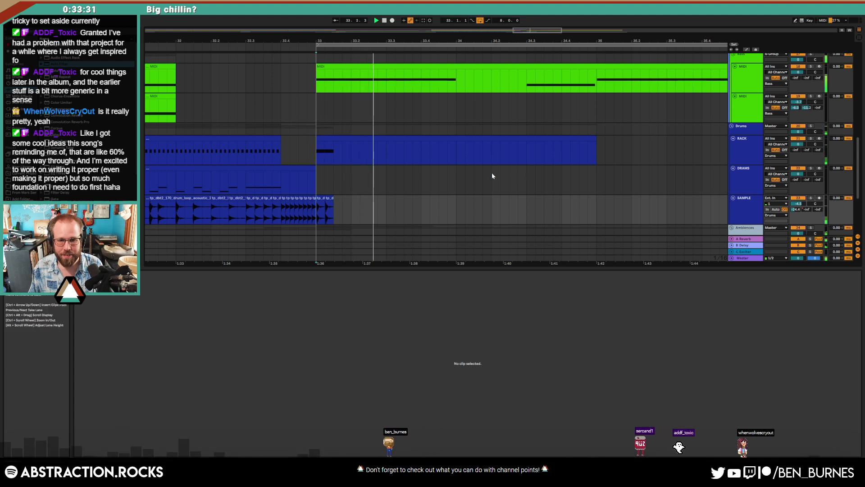
{"action": "left_click", "coordinate": [343, 207]}
{"action": "key", "text": "space"}
Step: Delete the two drum-loop slices at bar 33 on the SAMPLE track and the two-bar RACK clip above them
{"action": "left_click_drag", "start_coordinate": [343, 207], "coordinate": [317, 208]}
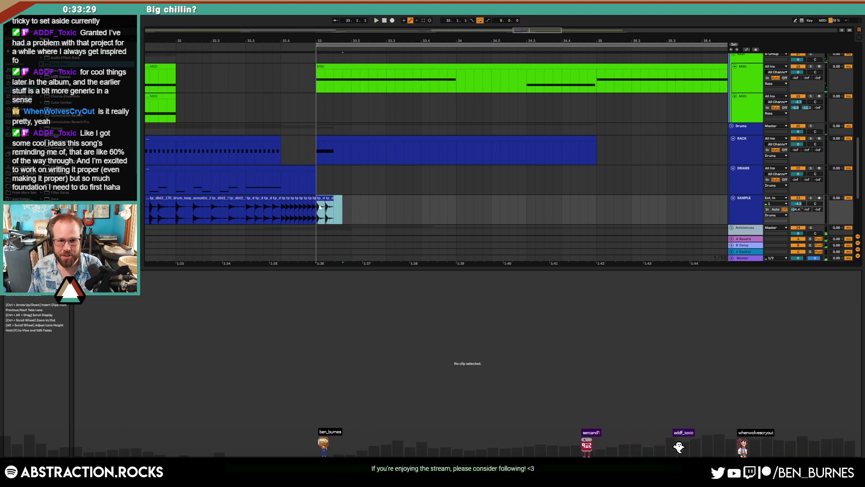
{"action": "key", "text": "Delete"}
{"action": "left_click", "coordinate": [375, 138]}
{"action": "key", "text": "Delete"}
Step: Add a second SAMPLE audio track in the Drums group and place the VMH1 Bassdrums 020 sample on it at bar 33
{"action": "left_click", "coordinate": [733, 211]}
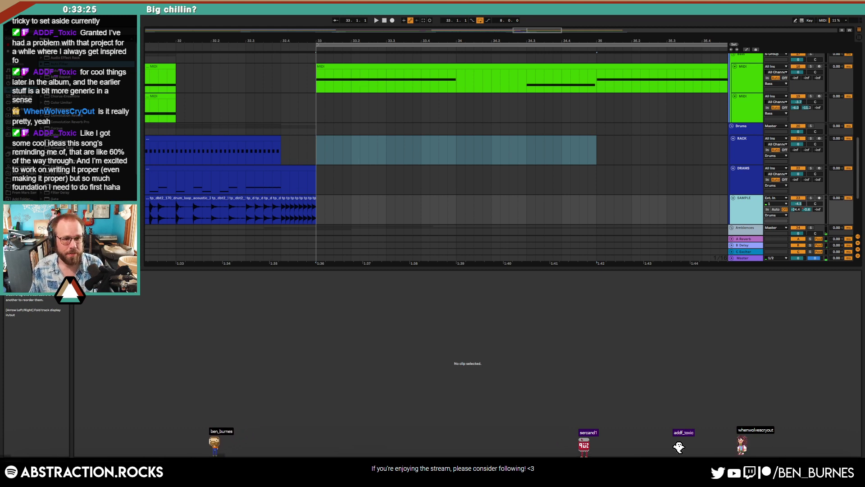
{"action": "key", "text": "ctrl+d"}
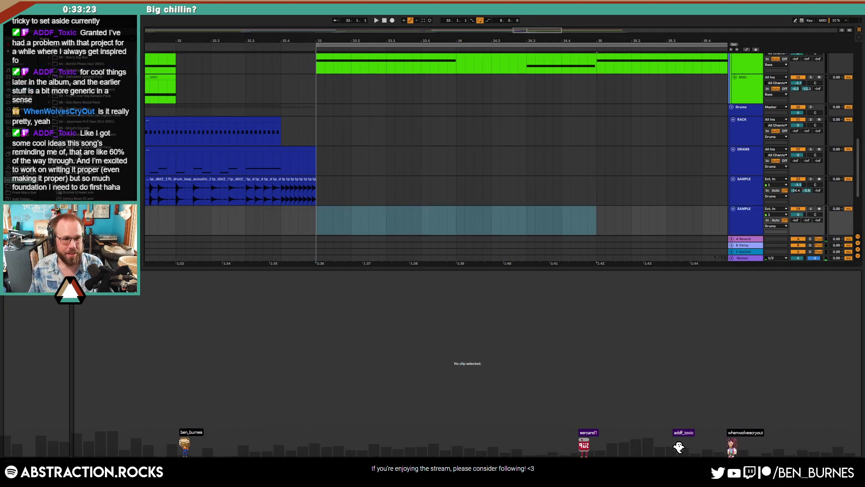
{"action": "scroll", "coordinate": [80, 156], "scroll_direction": "down", "scroll_amount": 15}
{"action": "left_click", "coordinate": [52, 73]}
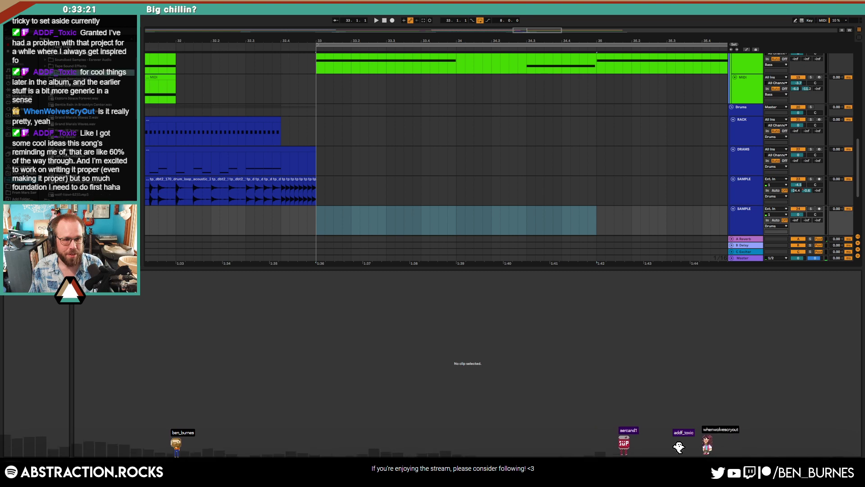
{"action": "scroll", "coordinate": [68, 94], "scroll_direction": "down", "scroll_amount": 15}
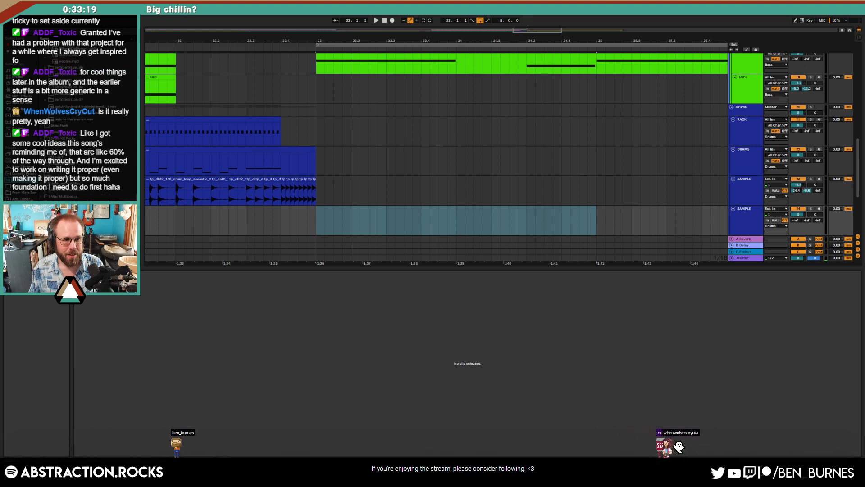
{"action": "left_click", "coordinate": [43, 194]}
{"action": "scroll", "coordinate": [43, 194], "scroll_direction": "down", "scroll_amount": 5}
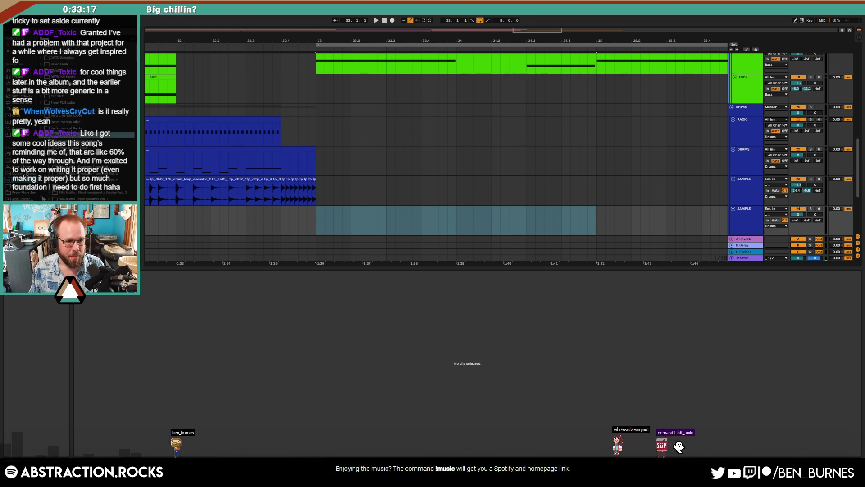
{"action": "left_click", "coordinate": [45, 114]}
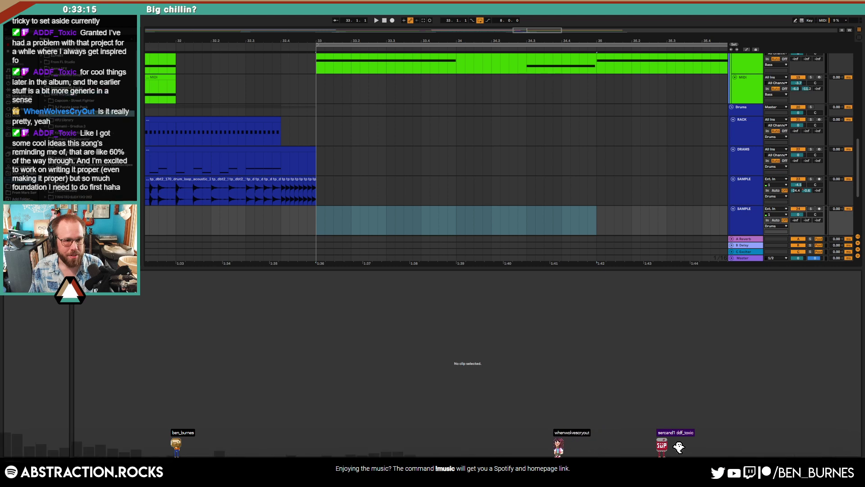
{"action": "scroll", "coordinate": [46, 116], "scroll_direction": "down", "scroll_amount": 2}
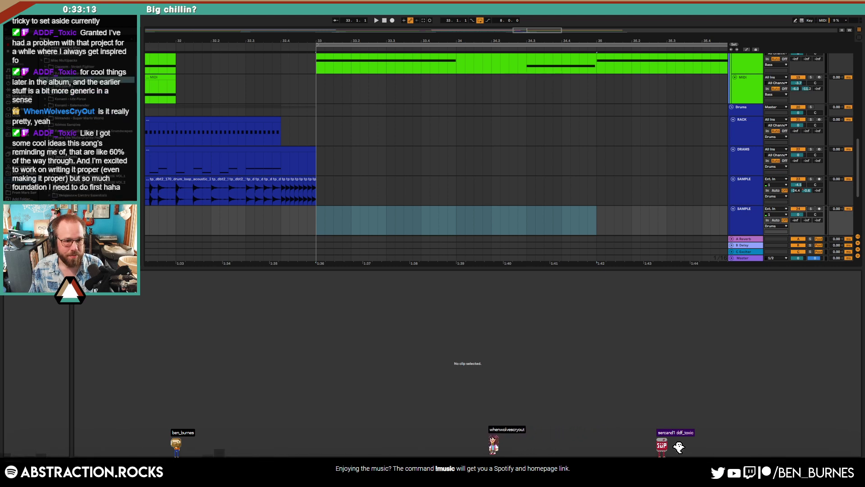
{"action": "scroll", "coordinate": [46, 116], "scroll_direction": "down", "scroll_amount": 3}
{"action": "scroll", "coordinate": [68, 199], "scroll_direction": "down", "scroll_amount": 2}
{"action": "left_click", "coordinate": [68, 198]}
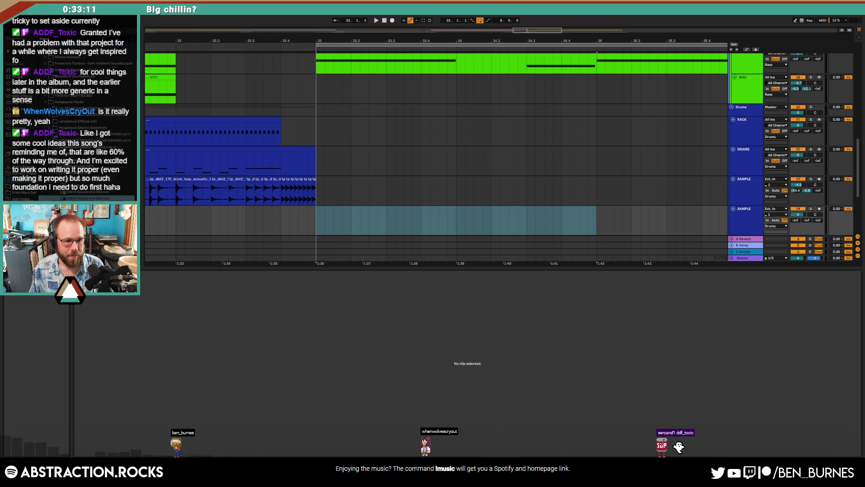
{"action": "scroll", "coordinate": [77, 198], "scroll_direction": "down", "scroll_amount": 2}
{"action": "left_click", "coordinate": [77, 219]}
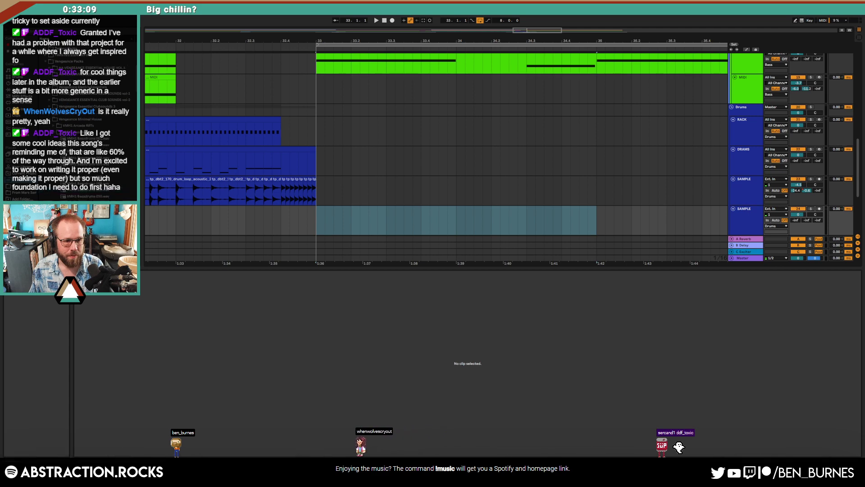
{"action": "scroll", "coordinate": [77, 219], "scroll_direction": "down", "scroll_amount": 2}
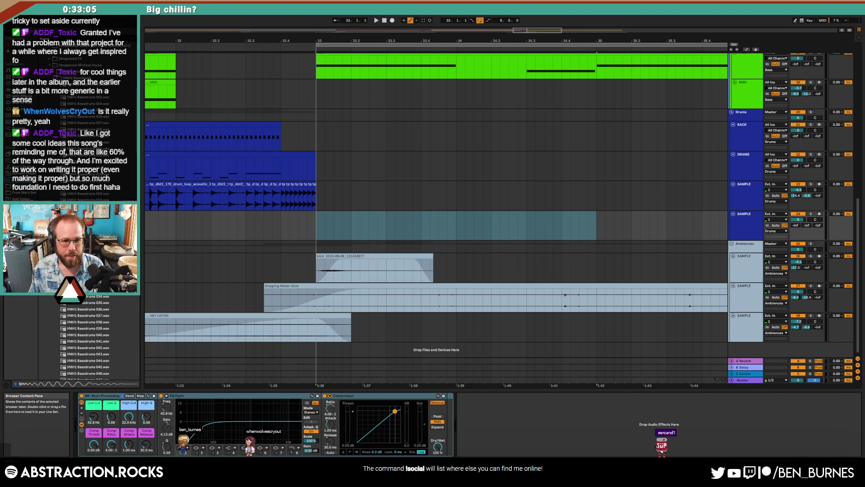
{"action": "left_click_drag", "start_coordinate": [86, 248], "coordinate": [320, 228]}
Step: Set the new SAMPLE track's Low Cut to 10.0 Hz and High Cut to 403 Hz, lower its volume, and shorten the bass drum clip
{"action": "left_click_drag", "start_coordinate": [95, 419], "coordinate": [95, 446]}
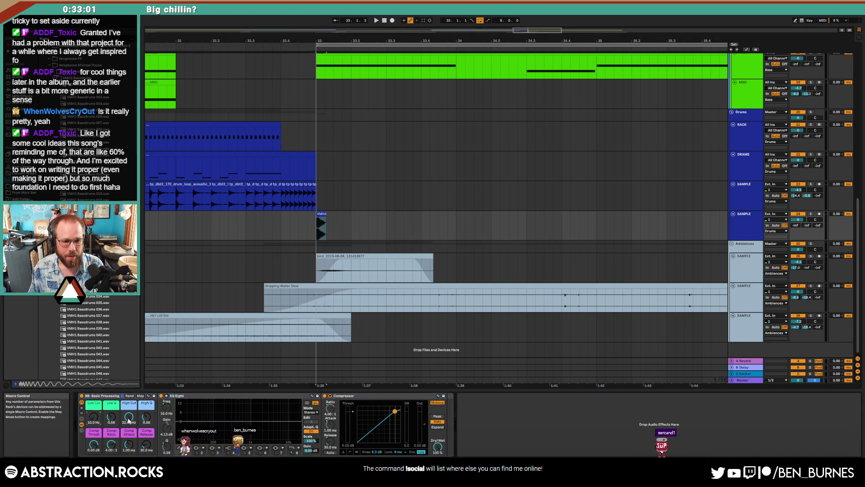
{"action": "scroll", "coordinate": [319, 223], "scroll_direction": "up", "scroll_amount": 5}
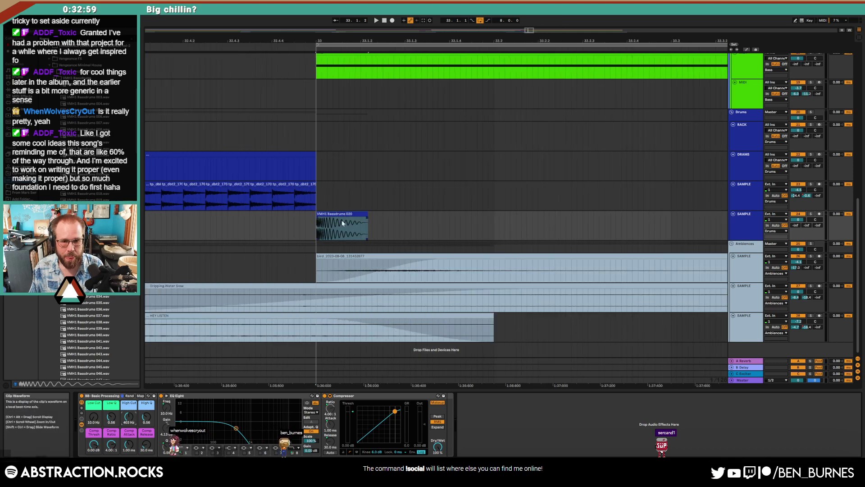
{"action": "mouse_move", "coordinate": [366, 216]}
{"action": "left_mouse_down"}
{"action": "mouse_move", "coordinate": [329, 216]}
{"action": "mouse_move", "coordinate": [353, 214]}
{"action": "left_mouse_up"}
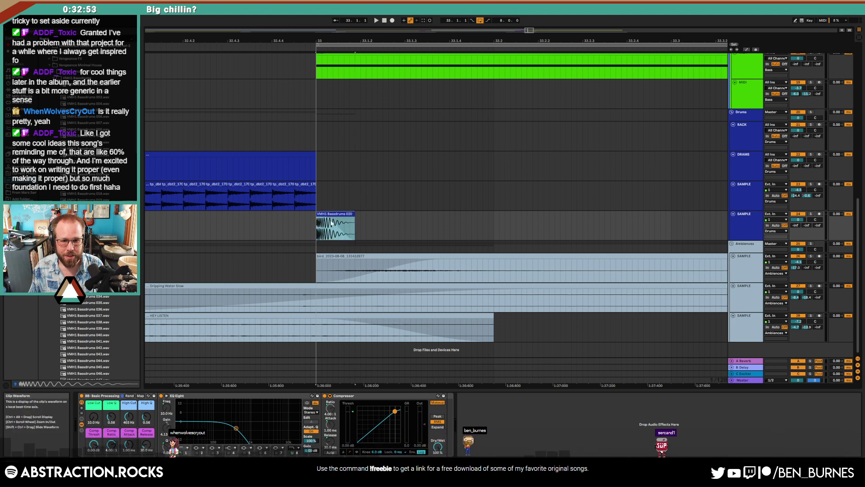
{"action": "mouse_move", "coordinate": [798, 220]}
{"action": "left_mouse_down"}
{"action": "mouse_move", "coordinate": [798, 229]}
{"action": "mouse_move", "coordinate": [798, 220]}
{"action": "left_mouse_up"}
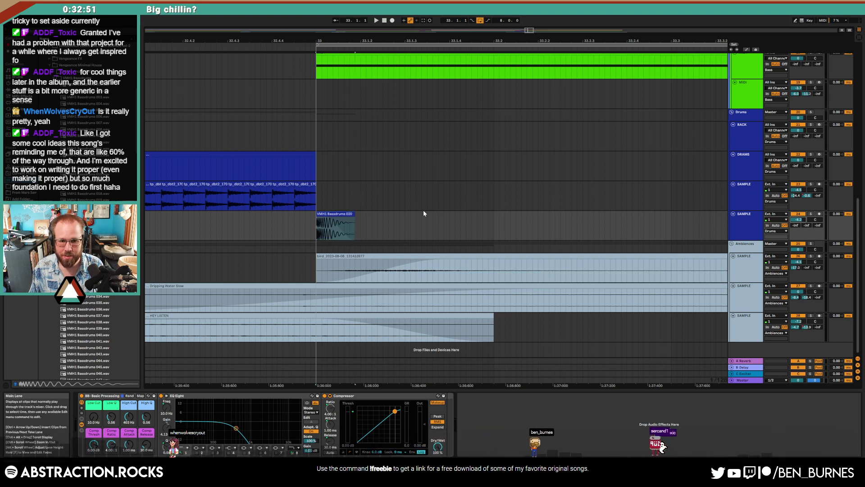
Step: Copy the bass drum clip a sixteenth note later and audition the pair from one beat before bar 33
{"action": "mouse_move", "coordinate": [354, 213]}
{"action": "left_mouse_down"}
{"action": "mouse_move", "coordinate": [324, 219]}
{"action": "mouse_move", "coordinate": [365, 221]}
{"action": "left_mouse_up"}
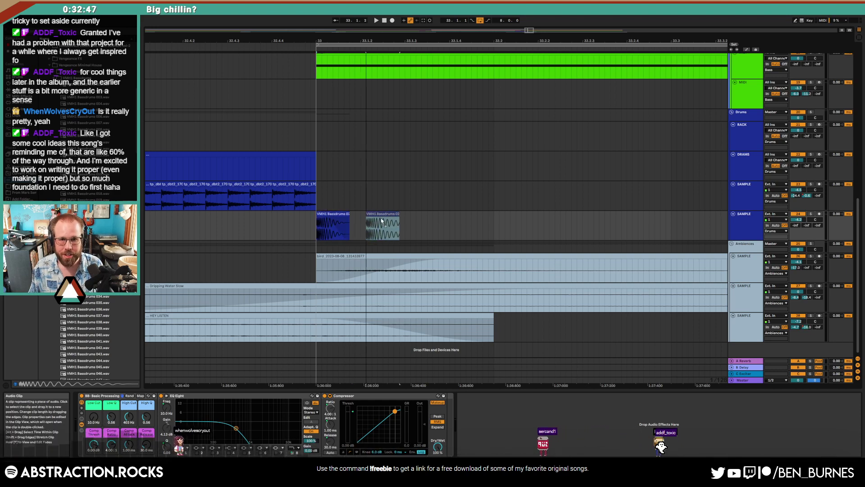
{"action": "scroll", "coordinate": [472, 221], "scroll_direction": "down", "scroll_amount": 5}
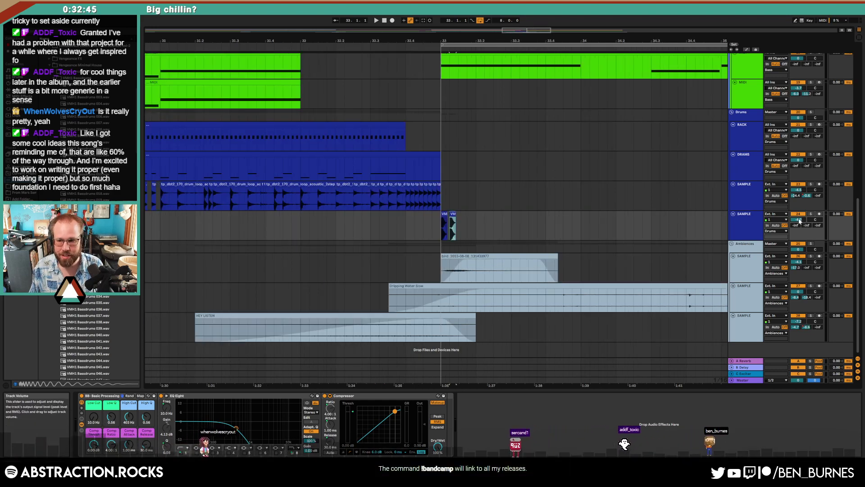
{"action": "left_click", "coordinate": [404, 228]}
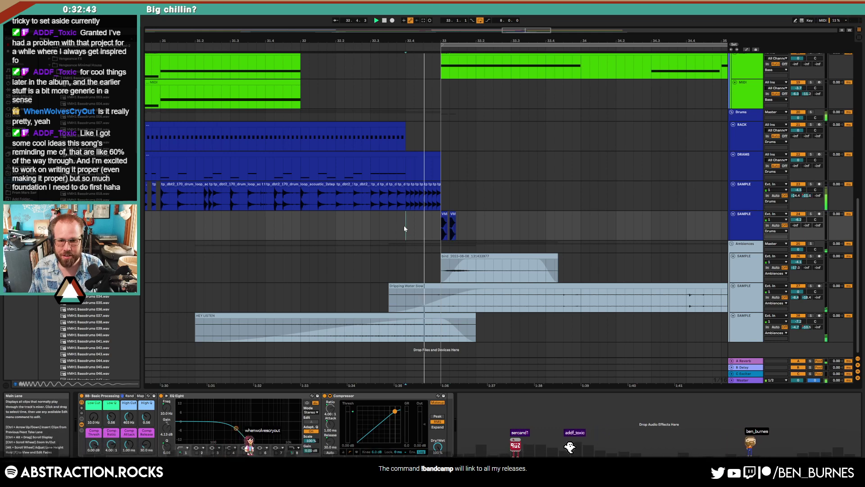
{"action": "key", "text": "space"}
{"action": "left_click_drag", "start_coordinate": [513, 33], "coordinate": [536, 24]}
{"action": "key", "text": "space"}
Step: Duplicate the bass drum pair one and a half beats later and lower the copies' clip gain to -9.20 dB
{"action": "left_click_drag", "start_coordinate": [256, 223], "coordinate": [227, 225]}
{"action": "key", "text": "ctrl+d"}
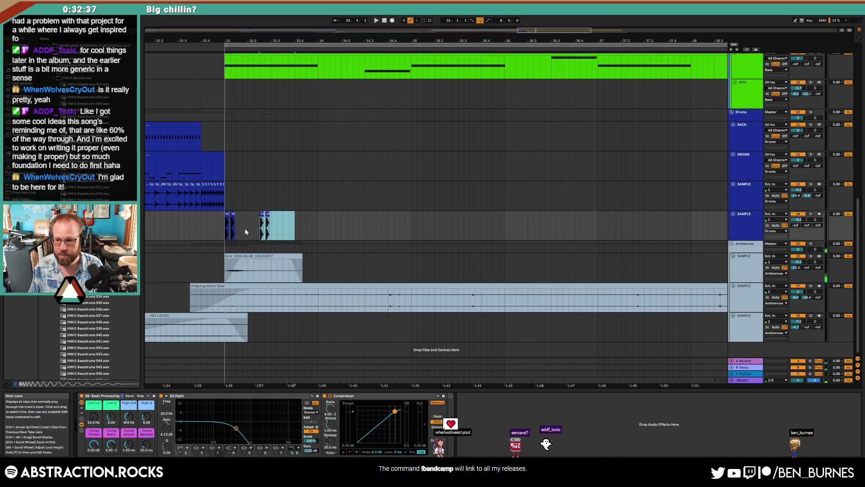
{"action": "key", "text": "shift+Tab"}
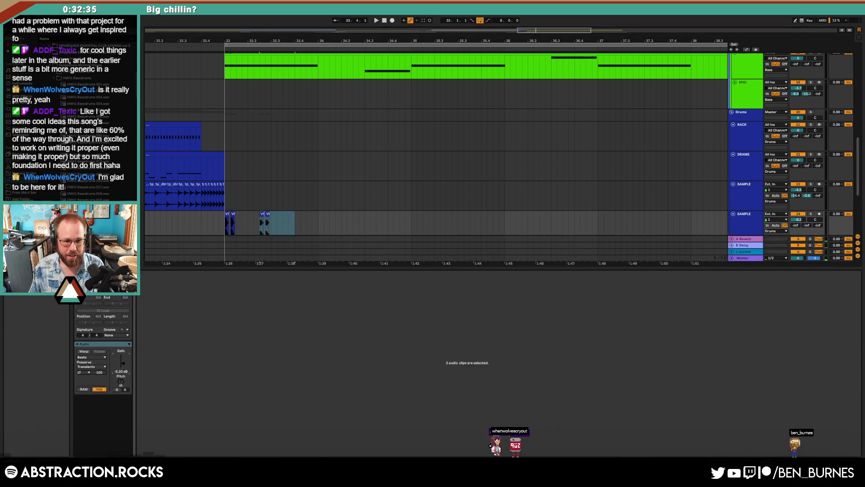
{"action": "left_click_drag", "start_coordinate": [122, 362], "coordinate": [123, 367]}
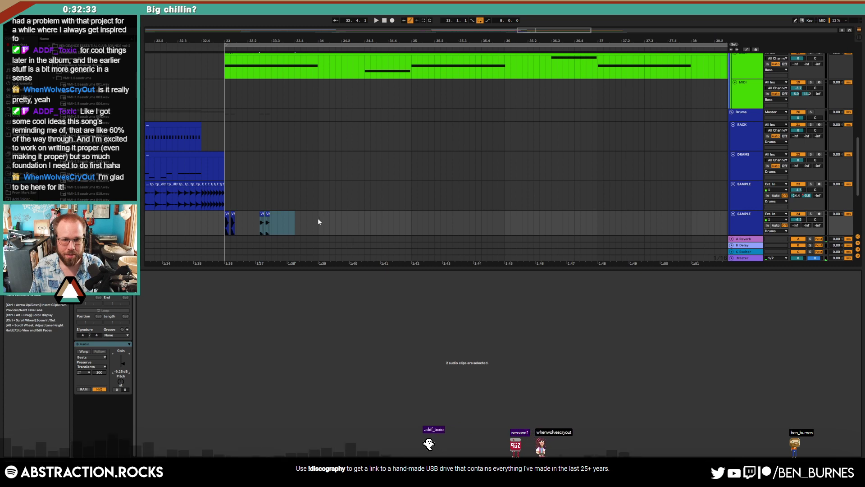
Step: Try repeating the four-hit bass drum pattern of bar 33 in bar 34 and audition it
{"action": "left_click_drag", "start_coordinate": [318, 222], "coordinate": [225, 227]}
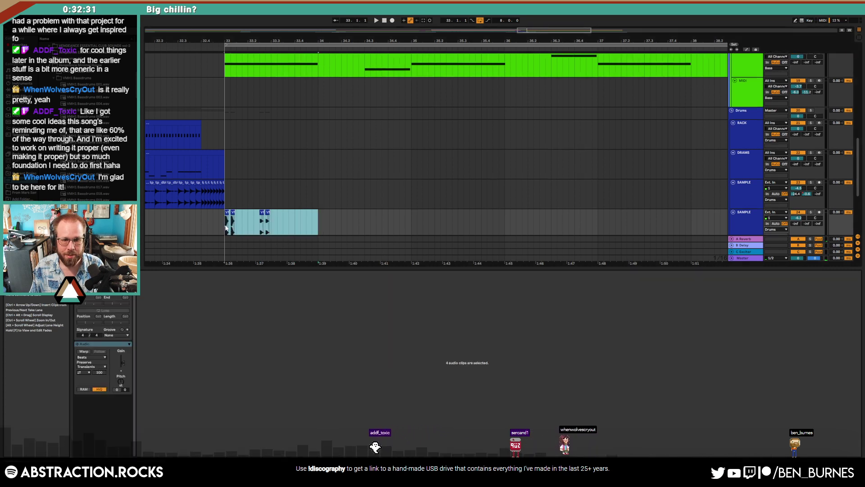
{"action": "key", "text": "ctrl+d"}
{"action": "left_click", "coordinate": [220, 225]}
{"action": "key", "text": "space"}
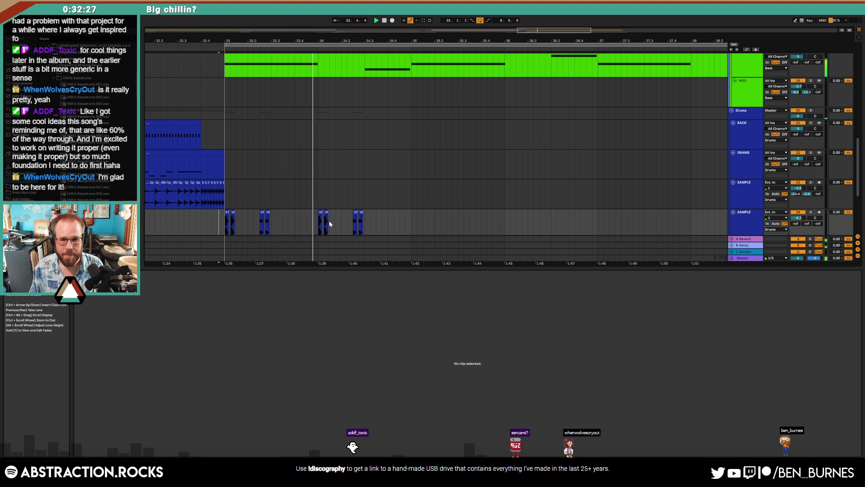
Step: Remove the repeat in bar 34 and duplicate the two-bar bass drum pattern from bar 33 three times, up to bar 41
{"action": "left_click_drag", "start_coordinate": [315, 224], "coordinate": [227, 226]}
{"action": "key", "text": "space"}
{"action": "key", "text": "ctrl+d"}
{"action": "key", "text": "ctrl+d"}
{"action": "key", "text": "ctrl+d"}
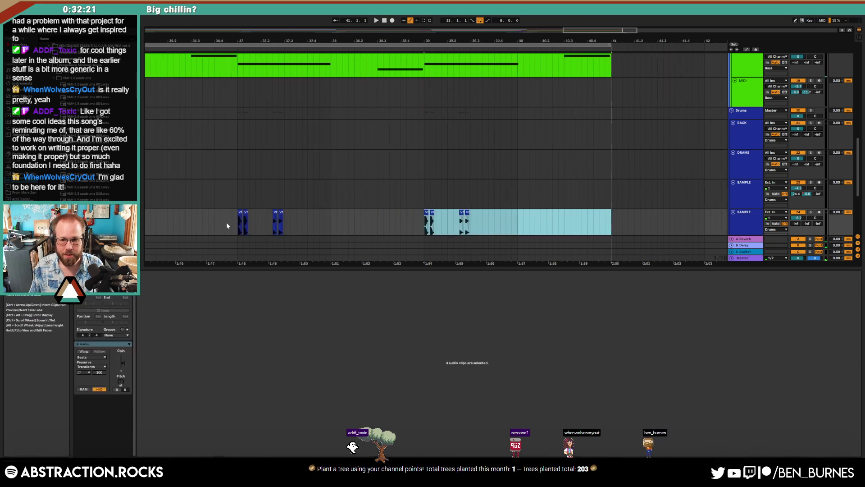
Step: Play the arrangement from about bar 31 and raise the volume of the bass drum SAMPLE track
{"action": "key", "text": "w"}
{"action": "left_click", "coordinate": [448, 51]}
{"action": "key", "text": "shift+Tab"}
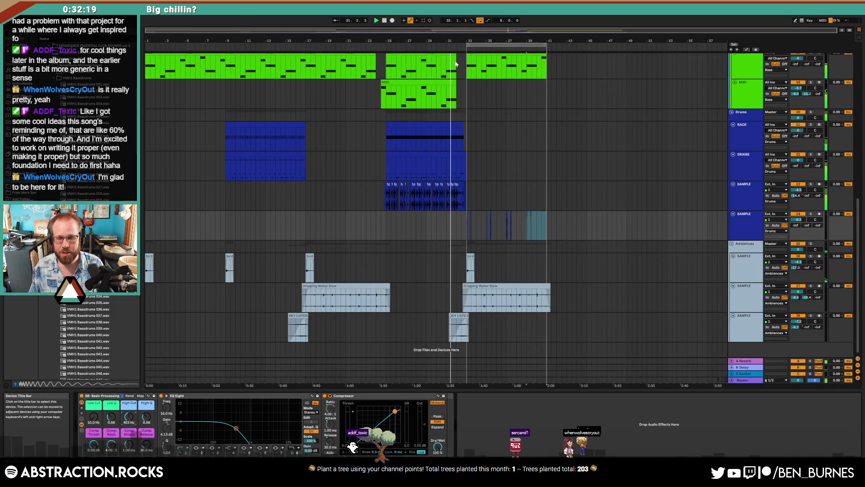
{"action": "scroll", "coordinate": [514, 173], "scroll_direction": "up", "scroll_amount": 1}
{"action": "scroll", "coordinate": [493, 197], "scroll_direction": "up", "scroll_amount": 3}
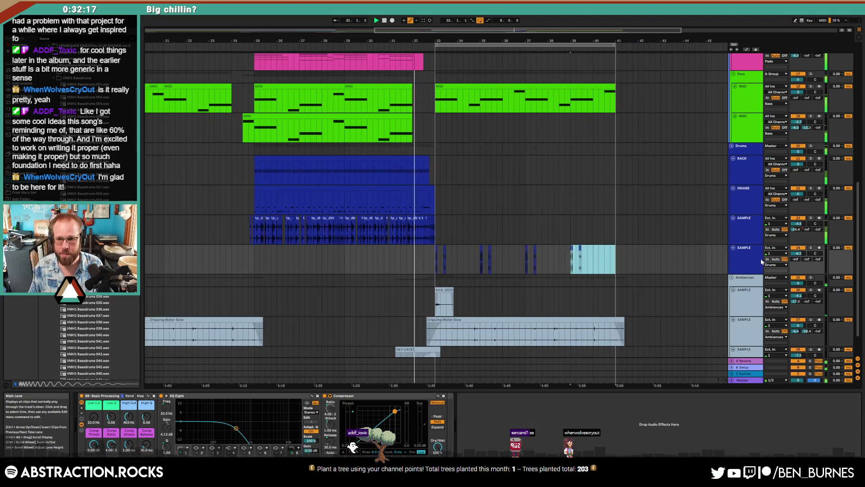
{"action": "left_click_drag", "start_coordinate": [799, 254], "coordinate": [802, 246]}
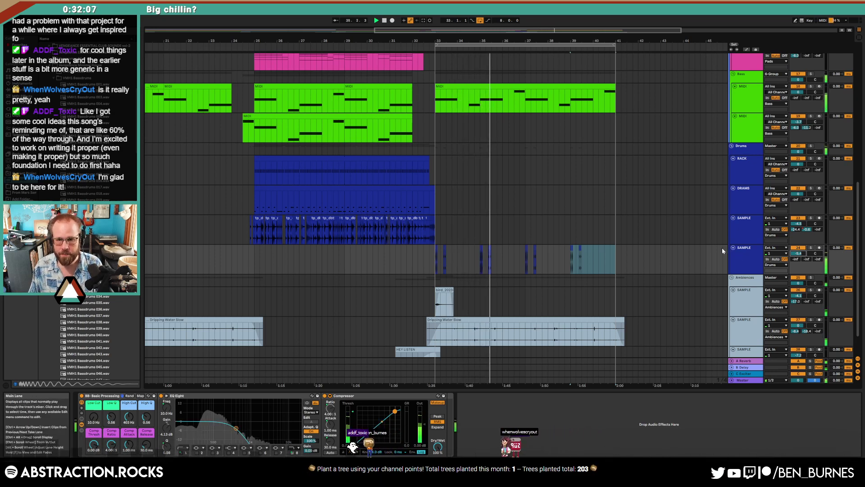
Step: Inspect the chord notes in the Pads group's MIDI clip at bars 33 to 41 during playback
{"action": "scroll", "coordinate": [667, 256], "scroll_direction": "up", "scroll_amount": 5}
{"action": "scroll", "coordinate": [652, 259], "scroll_direction": "up", "scroll_amount": 1}
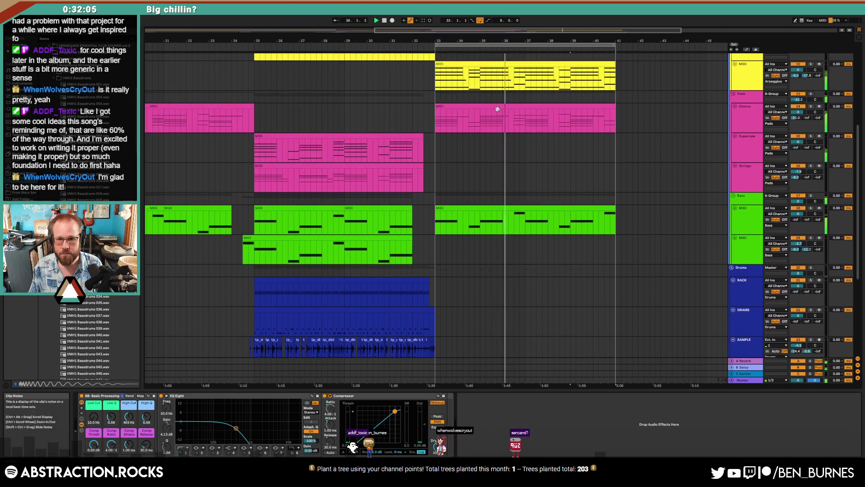
{"action": "double_click", "coordinate": [497, 107]}
{"action": "left_click", "coordinate": [438, 315]}
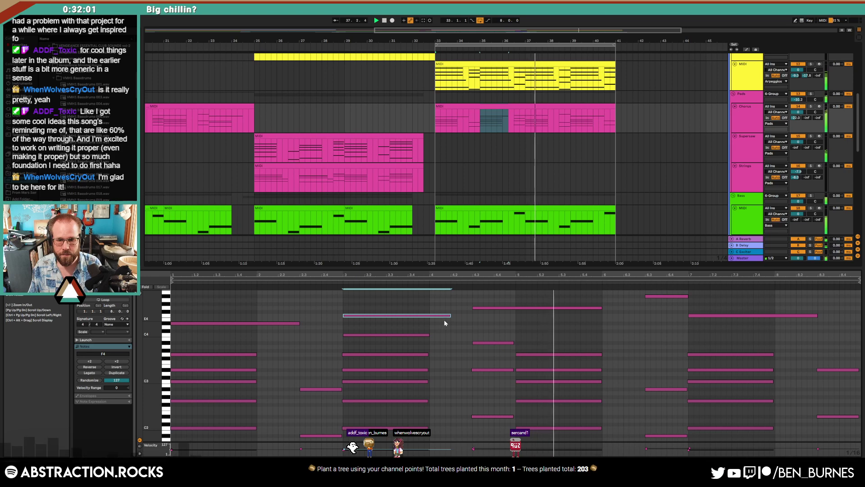
{"action": "scroll", "coordinate": [680, 346], "scroll_direction": "down", "scroll_amount": 3}
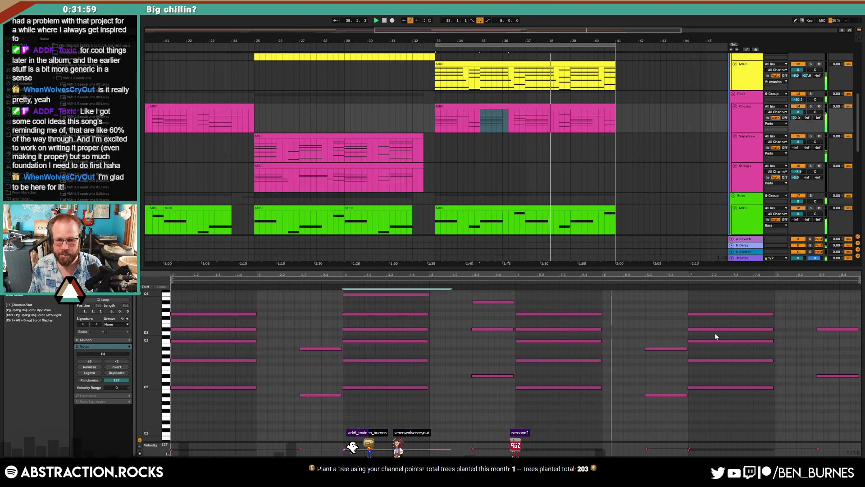
{"action": "key", "text": "shift+Tab"}
Step: Add another audio track directly below the bass drum SAMPLE track in the Drums group
{"action": "scroll", "coordinate": [676, 260], "scroll_direction": "down", "scroll_amount": 4}
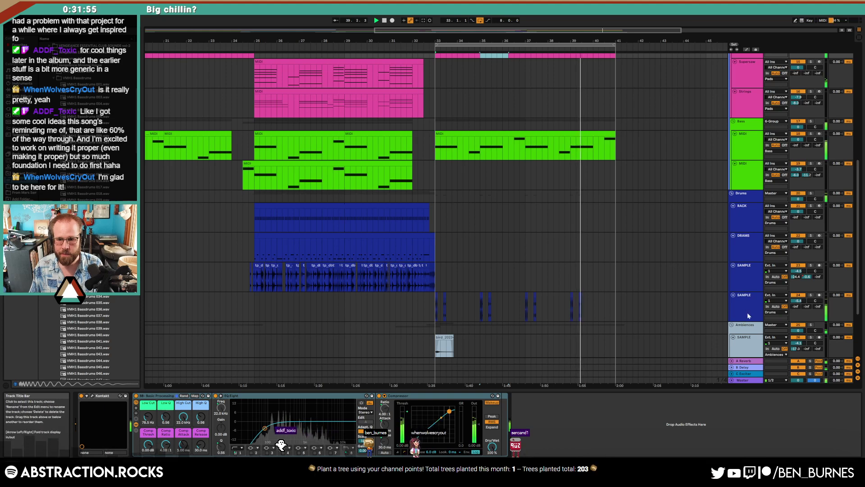
{"action": "left_click", "coordinate": [748, 316]}
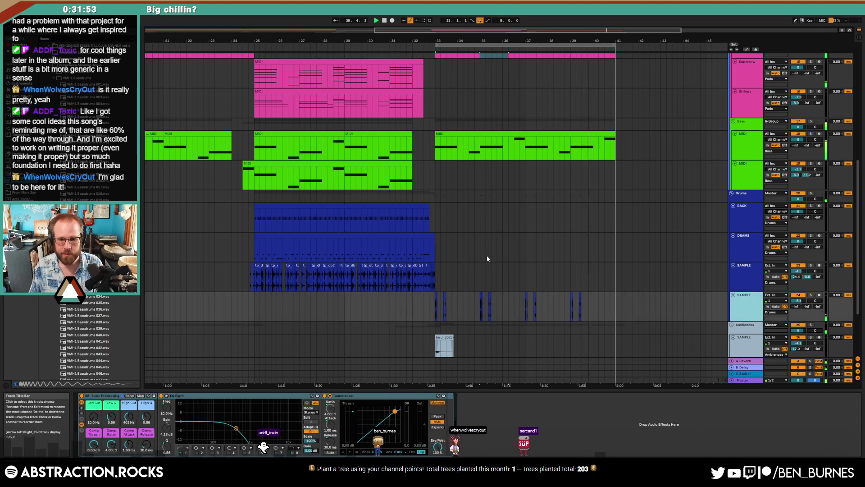
{"action": "key", "text": "ctrl+t"}
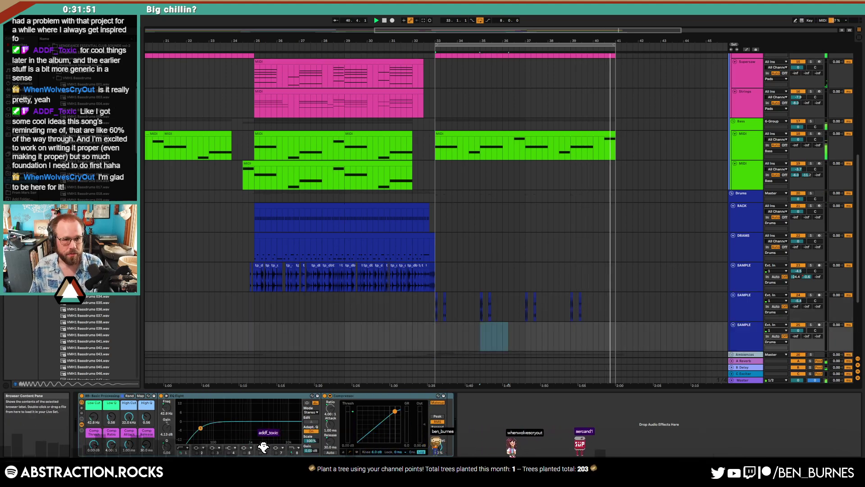
Step: Search the sample library for "clave" and place a clave strike sample at bar 34 on the new SAMPLE track
{"action": "scroll", "coordinate": [90, 135], "scroll_direction": "up", "scroll_amount": 10}
{"action": "left_click", "coordinate": [41, 51]}
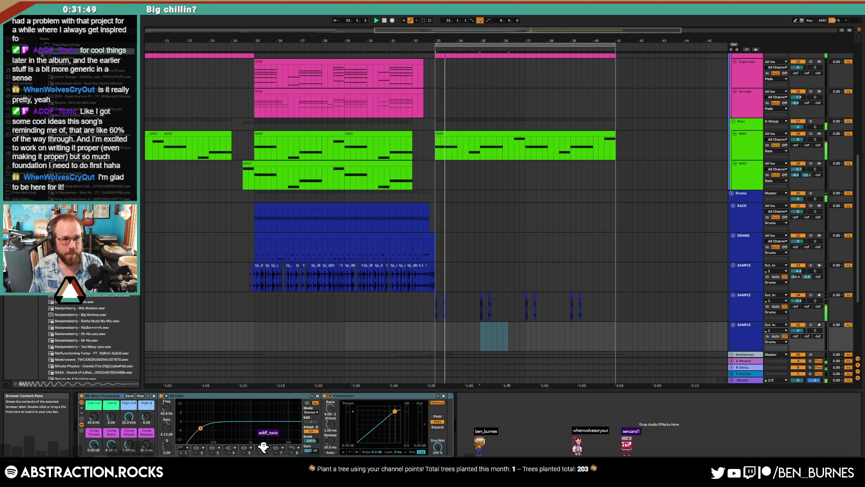
{"action": "left_click", "coordinate": [41, 51]}
{"action": "left_click", "coordinate": [42, 44]}
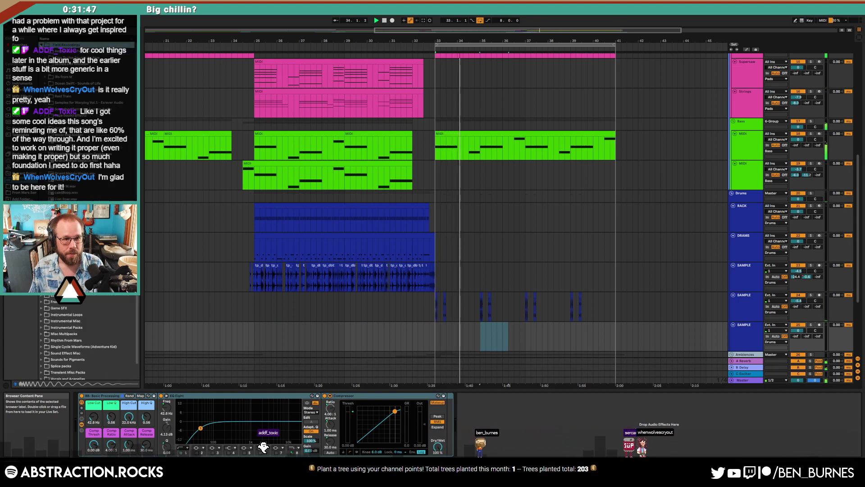
{"action": "left_click", "coordinate": [62, 33]}
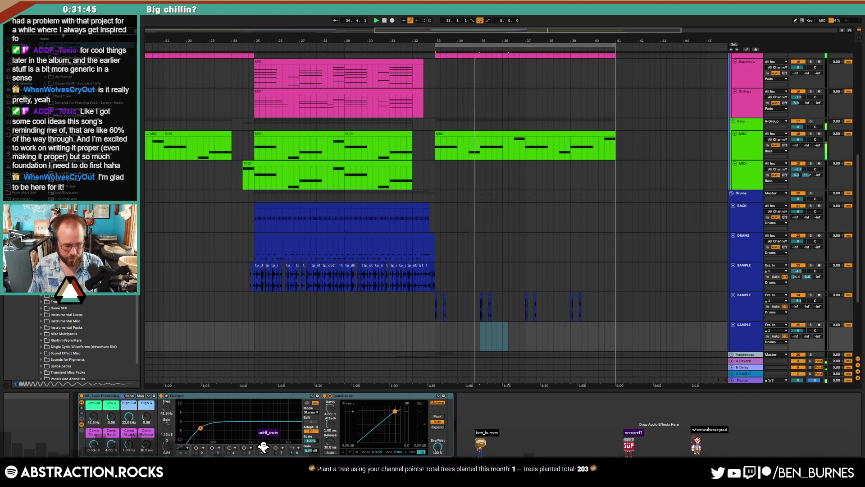
{"action": "type", "text": "clave"}
{"action": "left_click", "coordinate": [45, 51]}
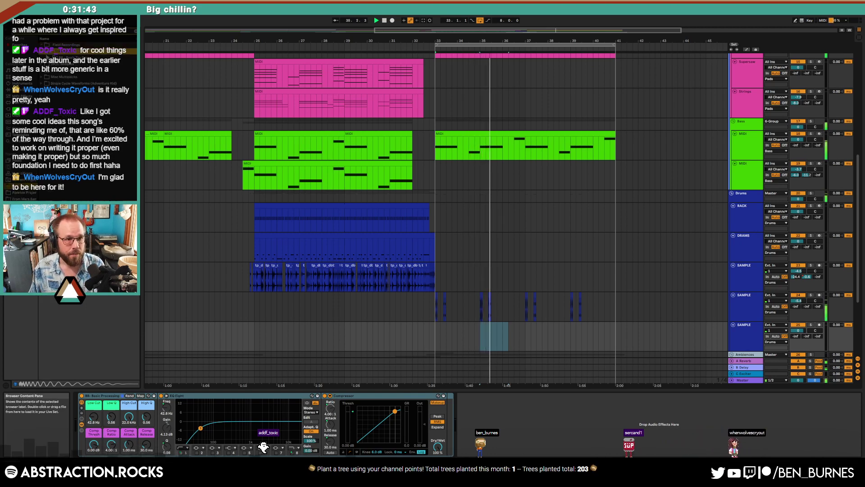
{"action": "left_click", "coordinate": [50, 58]}
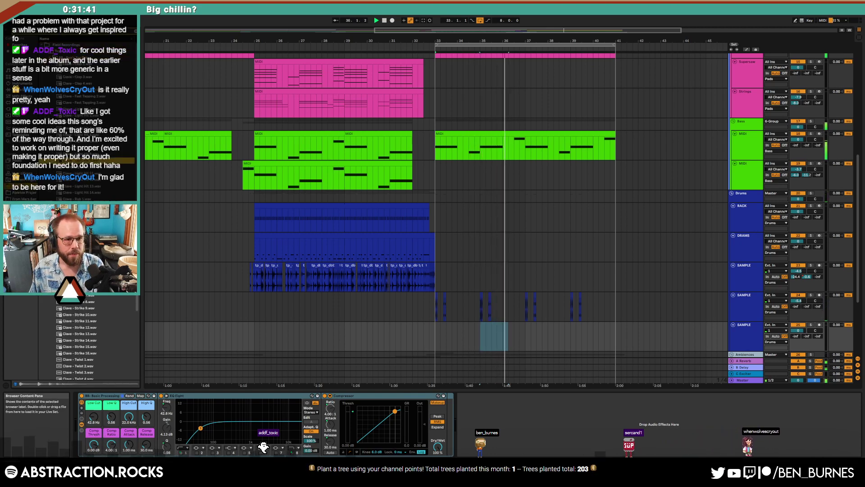
{"action": "left_click", "coordinate": [79, 296]}
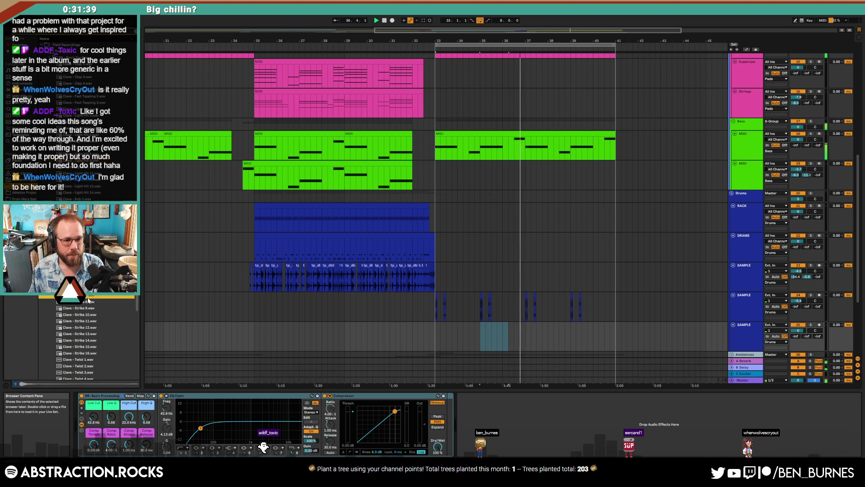
{"action": "mouse_move", "coordinate": [79, 296]}
{"action": "left_mouse_down"}
{"action": "mouse_move", "coordinate": [209, 326]}
{"action": "mouse_move", "coordinate": [458, 345]}
{"action": "left_mouse_up"}
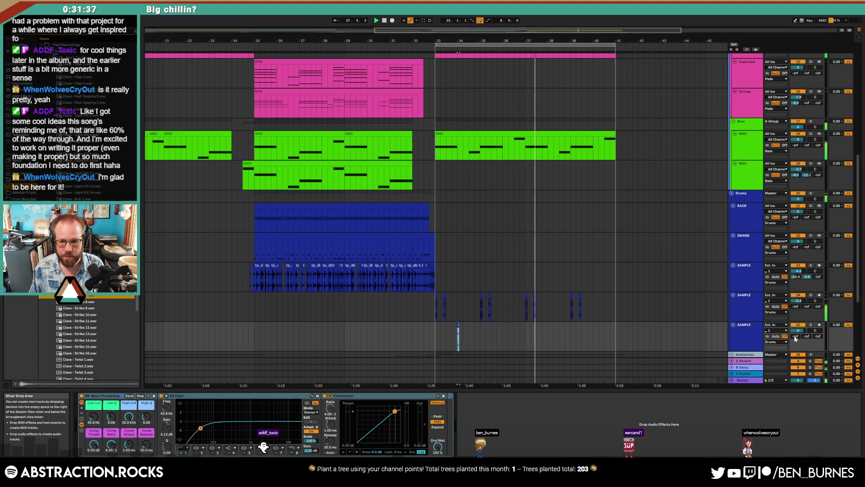
Step: Duplicate the two-bar clave pattern starting at bar 33 three times, up to bar 41
{"action": "key", "text": "shift+Tab"}
{"action": "key", "text": "shift+Tab"}
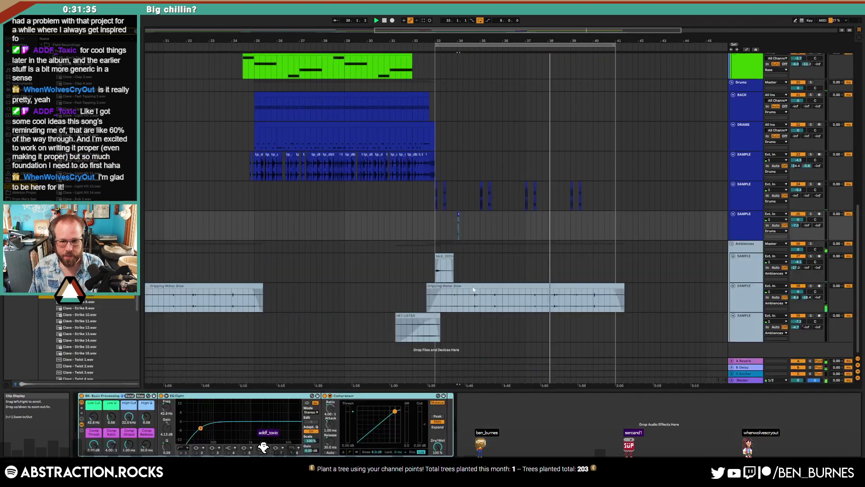
{"action": "left_click_drag", "start_coordinate": [480, 232], "coordinate": [443, 229]}
{"action": "key", "text": "ctrl+d"}
{"action": "key", "text": "ctrl+d"}
{"action": "key", "text": "ctrl+d"}
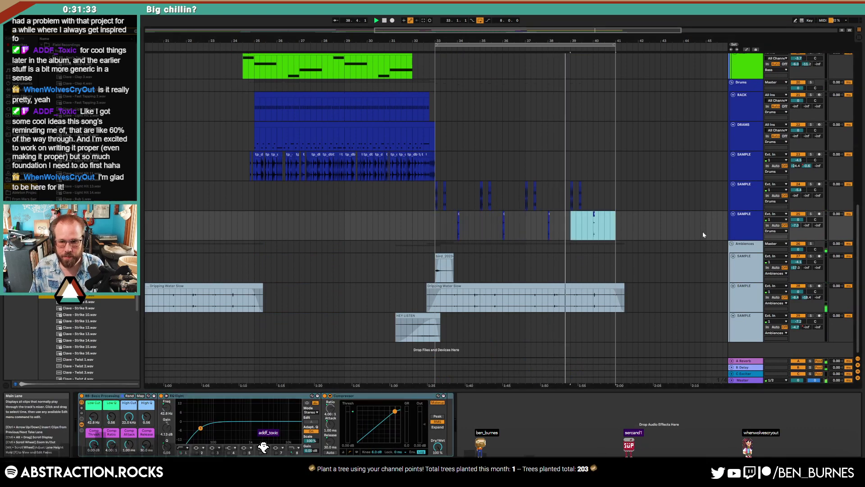
Step: Lower the clave track's volume and raise its reverb send, checking the balance by playing from bar 33
{"action": "left_click", "coordinate": [798, 220]}
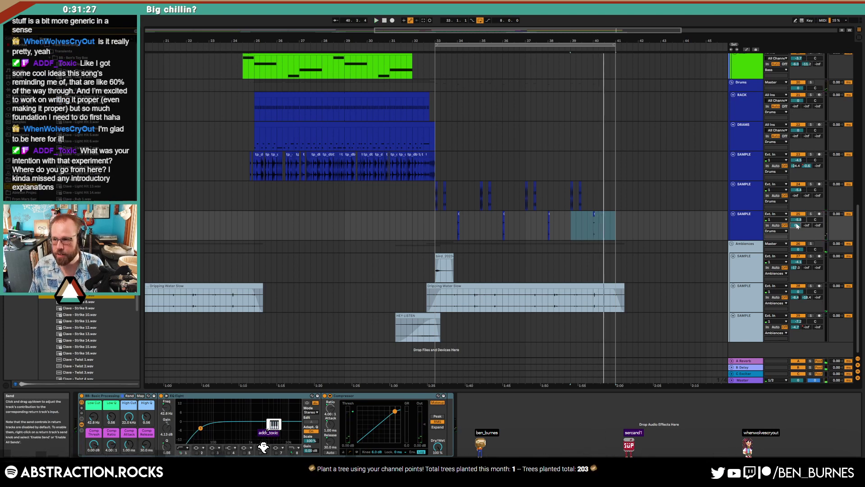
{"action": "mouse_move", "coordinate": [803, 217]}
{"action": "left_mouse_down"}
{"action": "mouse_move", "coordinate": [803, 234]}
{"action": "mouse_move", "coordinate": [796, 232]}
{"action": "left_mouse_up"}
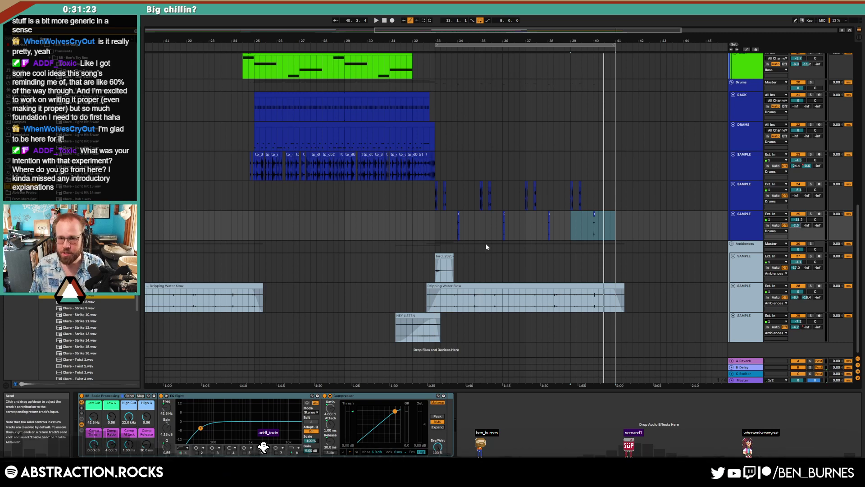
{"action": "left_click", "coordinate": [437, 223]}
{"action": "key", "text": "space"}
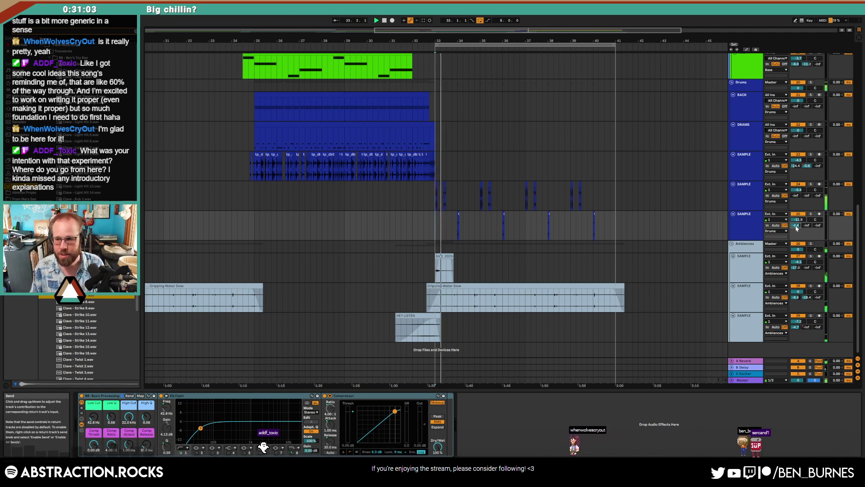
{"action": "left_click_drag", "start_coordinate": [796, 226], "coordinate": [796, 212]}
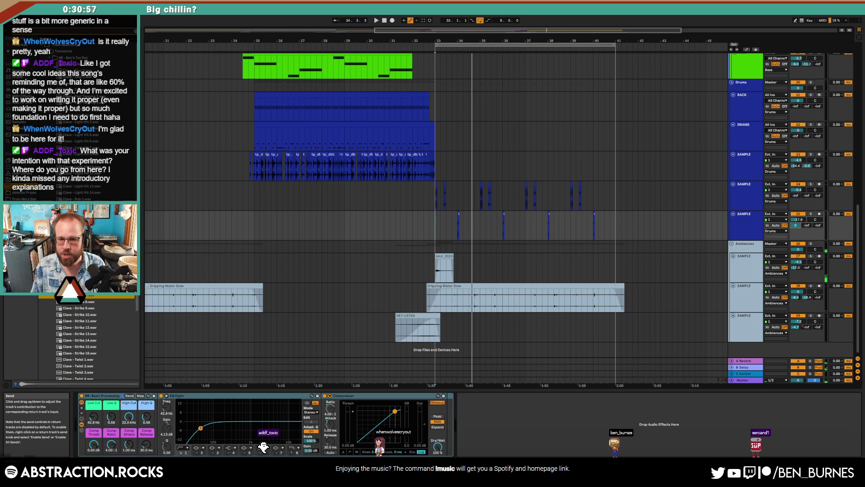
Step: Raise the clave track's low cut to 379 Hz and add the Raum reverb at the end of its device chain
{"action": "left_click_drag", "start_coordinate": [94, 417], "coordinate": [112, 427]}
{"action": "left_click", "coordinate": [21, 110]}
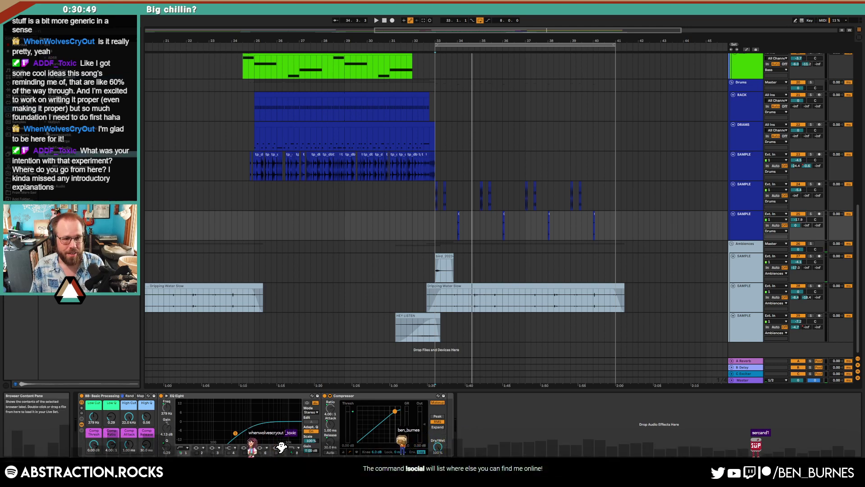
{"action": "left_click_drag", "start_coordinate": [61, 161], "coordinate": [448, 366]}
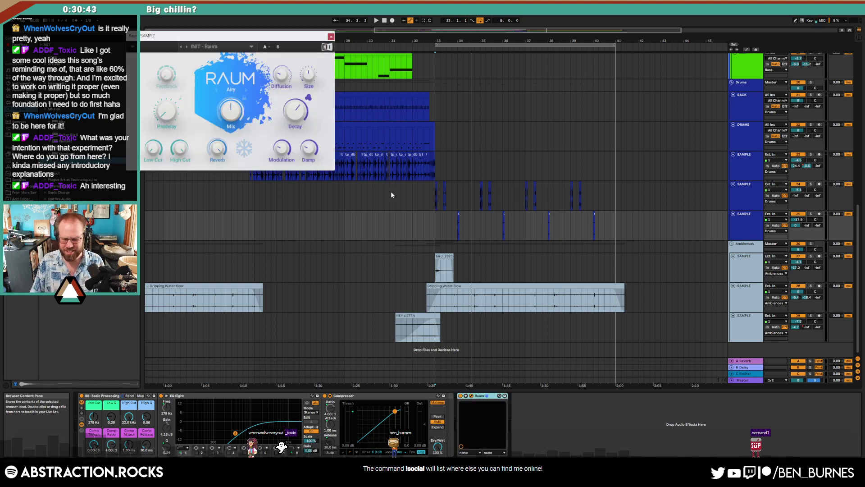
Step: Set Raum's mix to 47.5 % and its decay to 7.9 s, and play from just before the first clave hit
{"action": "left_click_drag", "start_coordinate": [266, 39], "coordinate": [331, 181]}
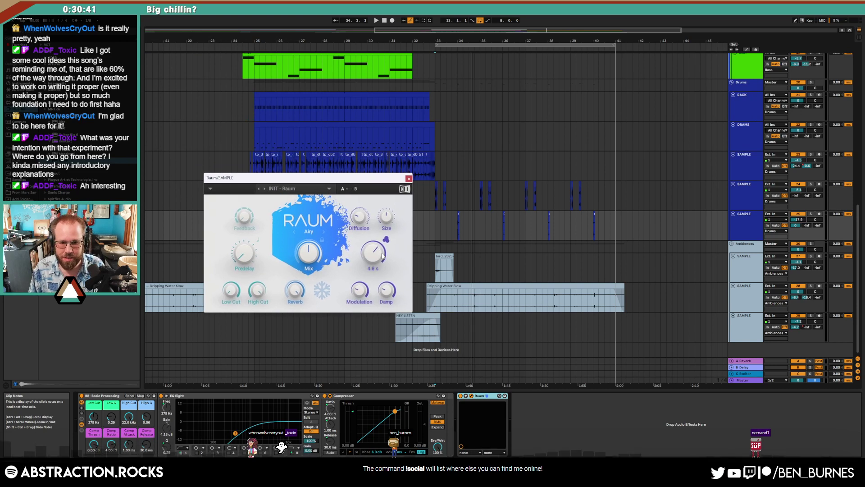
{"action": "left_click_drag", "start_coordinate": [310, 256], "coordinate": [310, 259]}
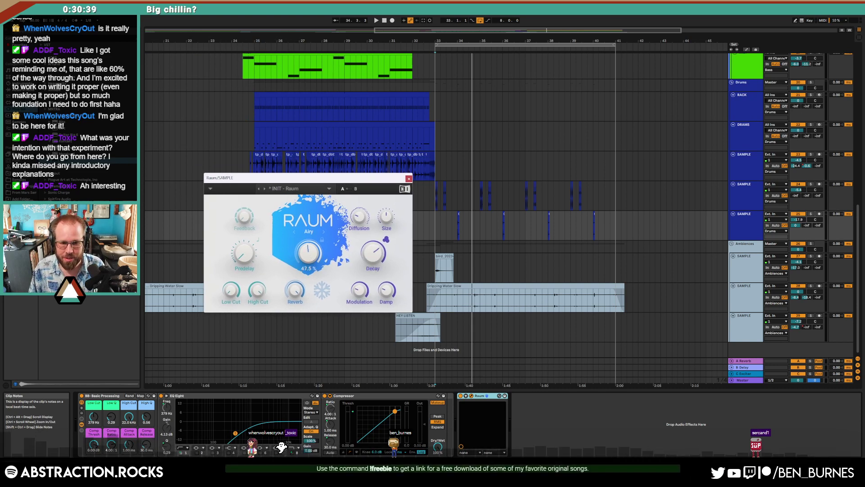
{"action": "left_click", "coordinate": [452, 227]}
{"action": "key", "text": "space"}
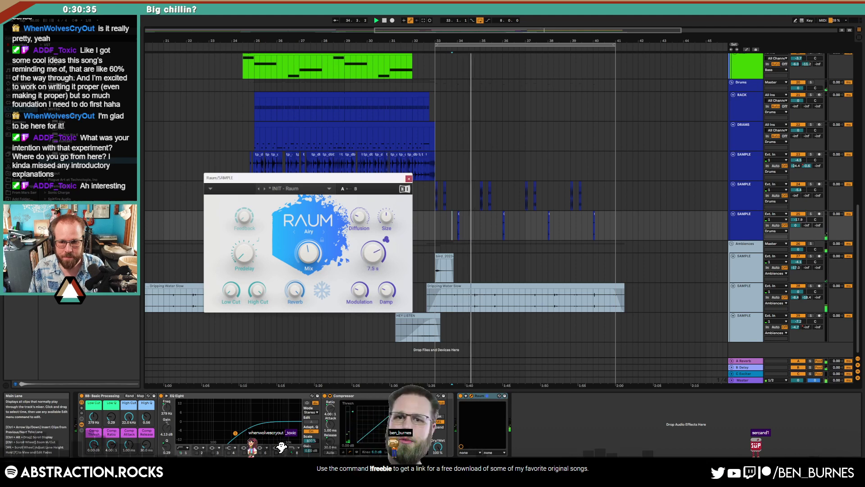
Step: Rebalance Raum's mix against the clave track's volume during playback and close the plugin window
{"action": "mouse_move", "coordinate": [309, 255]}
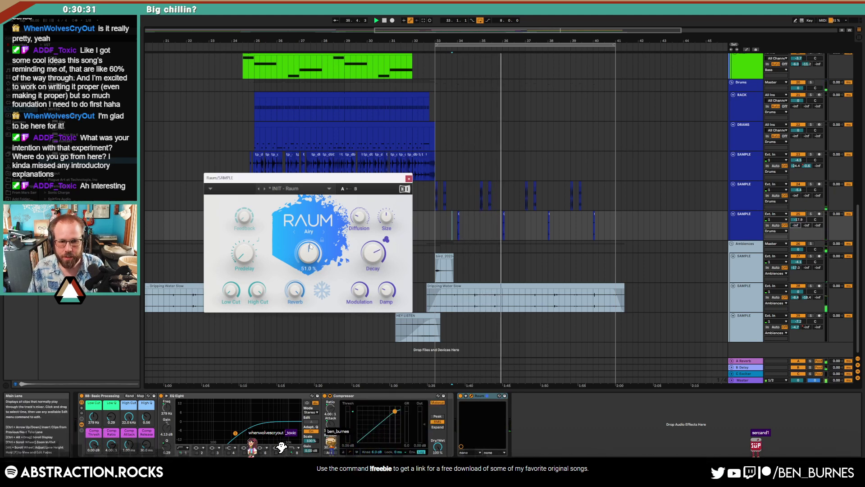
{"action": "left_click_drag", "start_coordinate": [801, 220], "coordinate": [801, 213]}
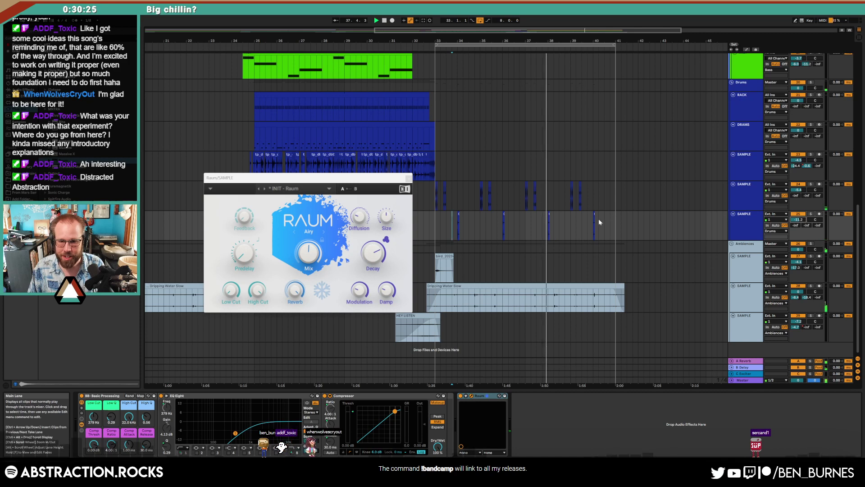
{"action": "left_click_drag", "start_coordinate": [800, 220], "coordinate": [799, 220]}
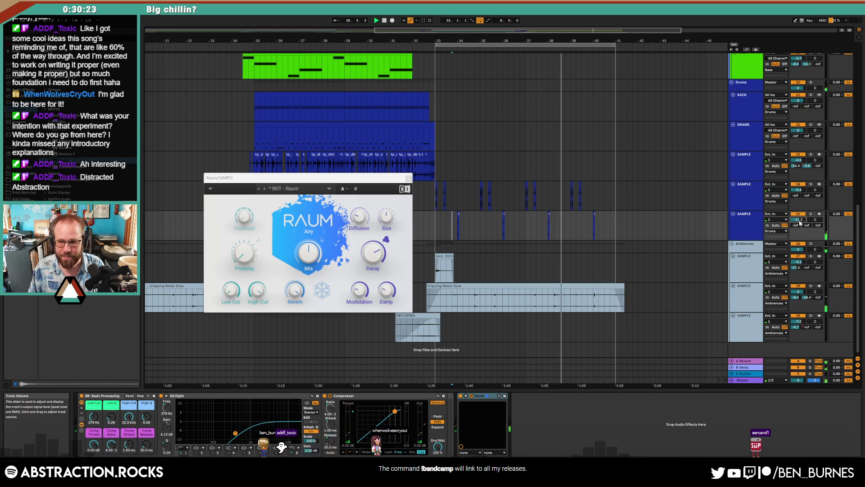
{"action": "left_click_drag", "start_coordinate": [308, 254], "coordinate": [308, 263]}
{"action": "key", "text": "shift+Tab"}
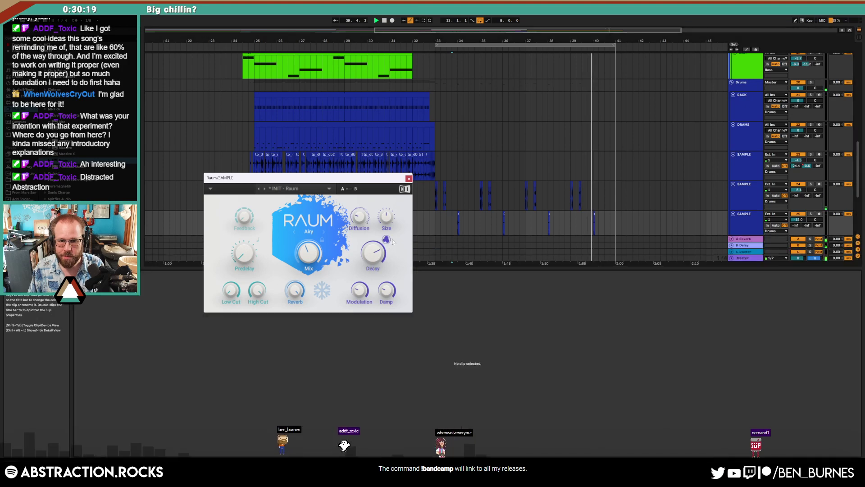
{"action": "left_click", "coordinate": [408, 178]}
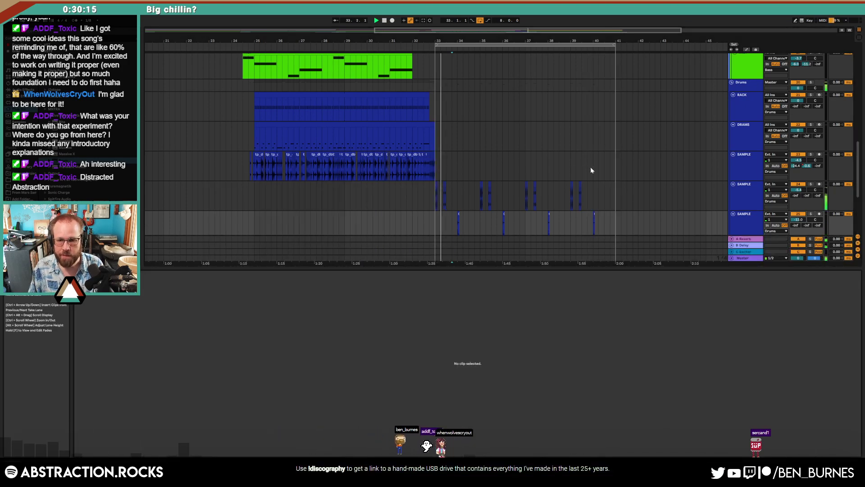
Step: Open the bass MIDI clip at bars 33 to 41 and examine its notes during playback
{"action": "scroll", "coordinate": [593, 170], "scroll_direction": "up", "scroll_amount": 2}
{"action": "scroll", "coordinate": [594, 173], "scroll_direction": "up", "scroll_amount": 2}
{"action": "key", "text": "shift+Tab"}
{"action": "scroll", "coordinate": [590, 177], "scroll_direction": "up", "scroll_amount": 2}
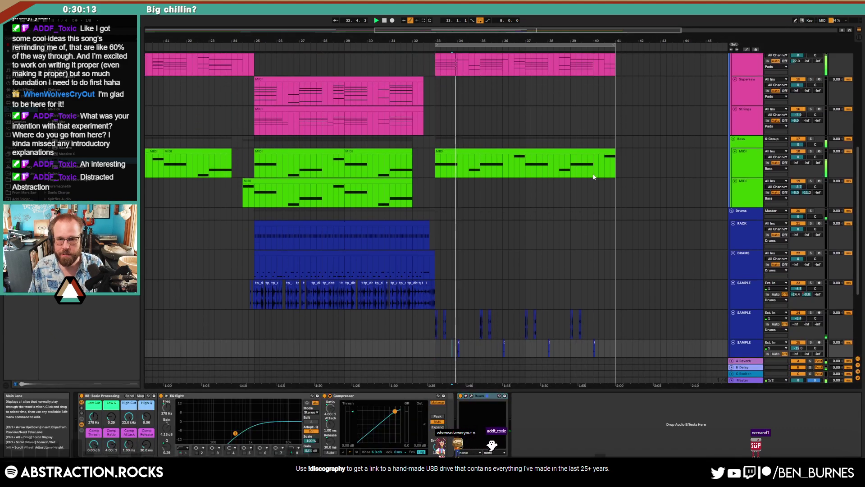
{"action": "double_click", "coordinate": [525, 151]}
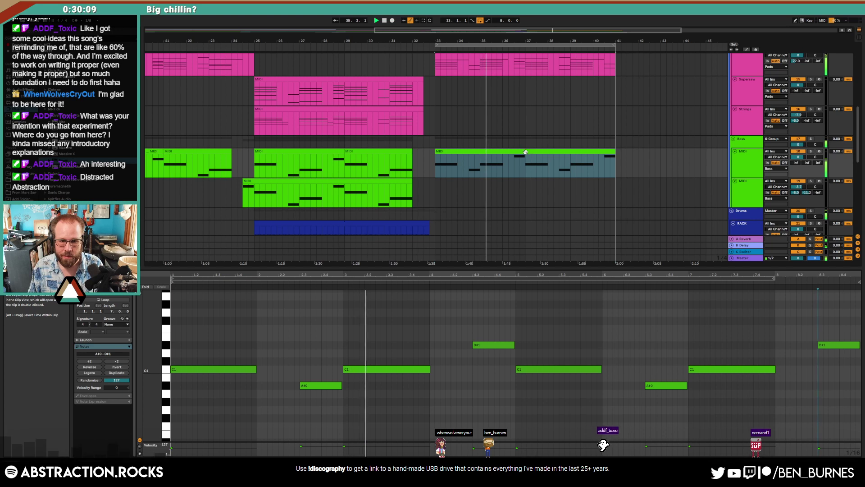
{"action": "scroll", "coordinate": [533, 164], "scroll_direction": "up", "scroll_amount": 6}
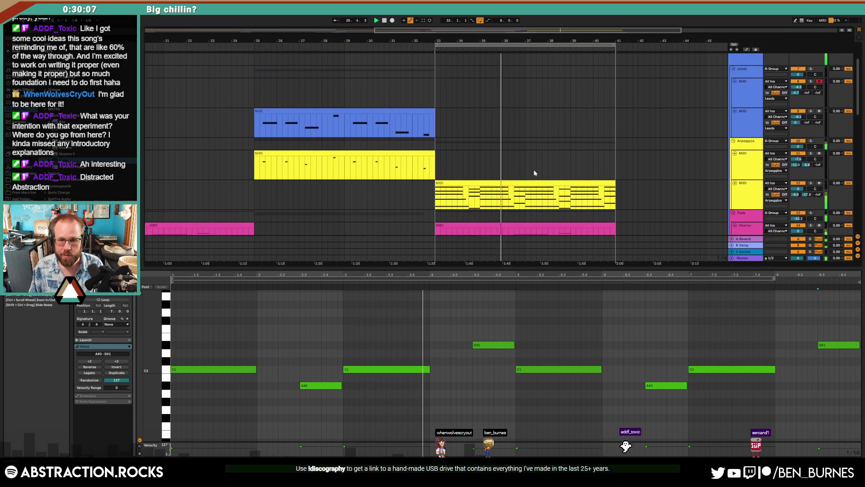
Step: Record a sparse melody from bar 33 on the first MIDI track in the Leads group and extend its clip to bar 41
{"action": "left_click", "coordinate": [747, 117]}
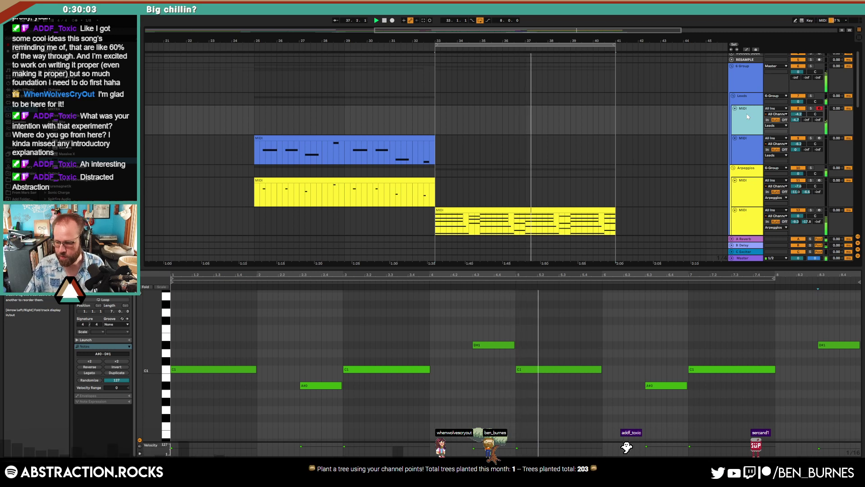
{"action": "left_click", "coordinate": [437, 118]}
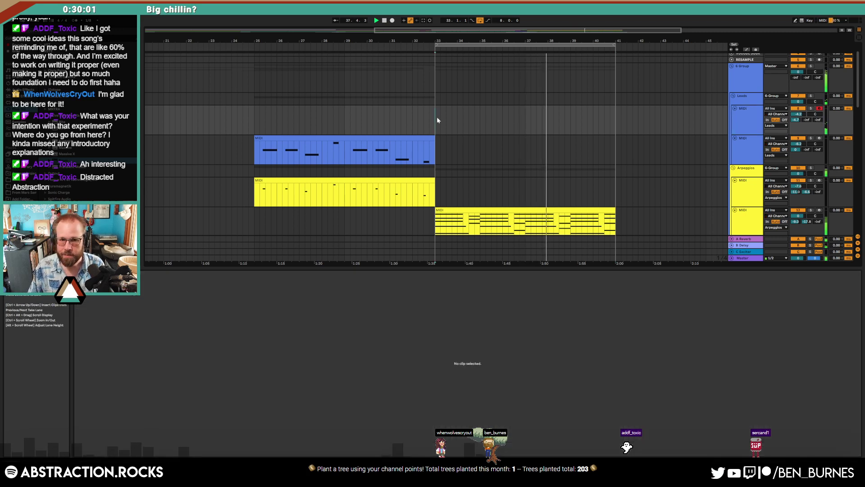
{"action": "left_click", "coordinate": [393, 20]}
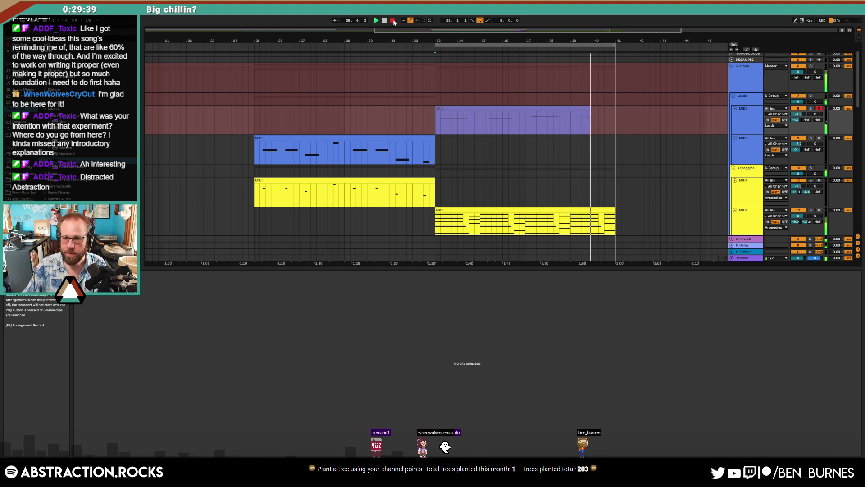
{"action": "left_click", "coordinate": [393, 21]}
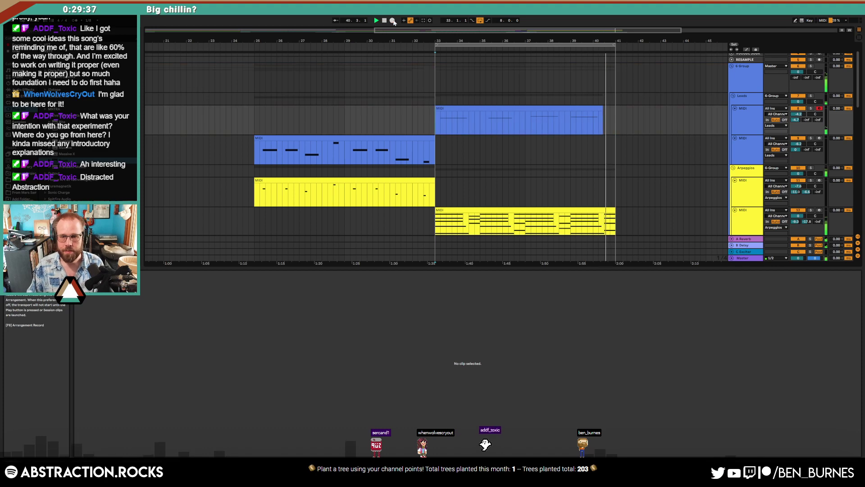
{"action": "left_click_drag", "start_coordinate": [602, 109], "coordinate": [617, 110]}
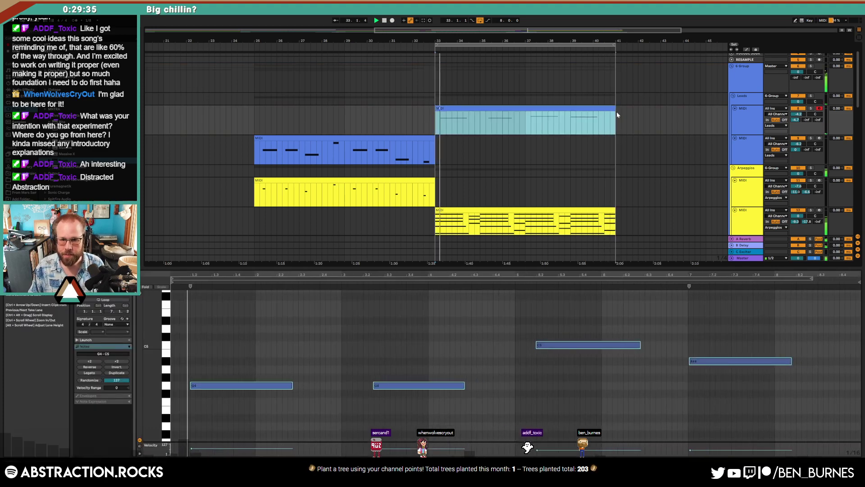
Step: Show the devices of the second MIDI track in the Leads group and arm that track for recording
{"action": "key", "text": "shift+Tab"}
{"action": "left_click_drag", "start_coordinate": [424, 30], "coordinate": [526, 32]}
{"action": "left_click", "coordinate": [748, 143]}
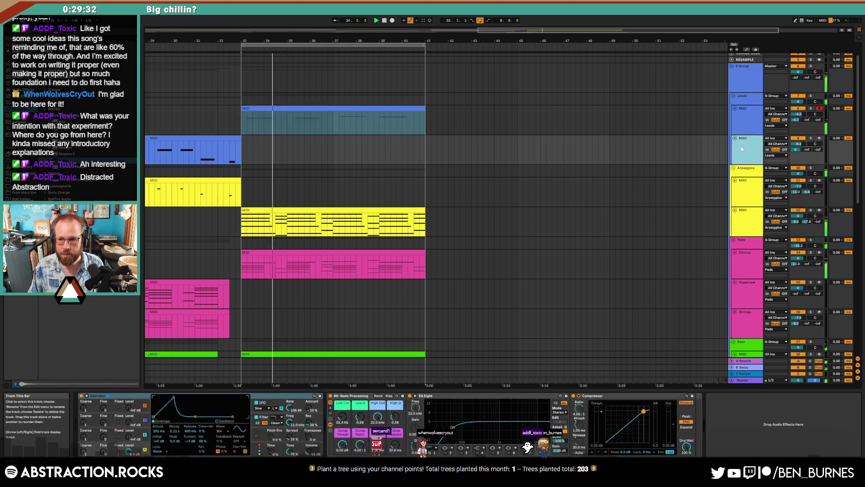
{"action": "left_click", "coordinate": [819, 138]}
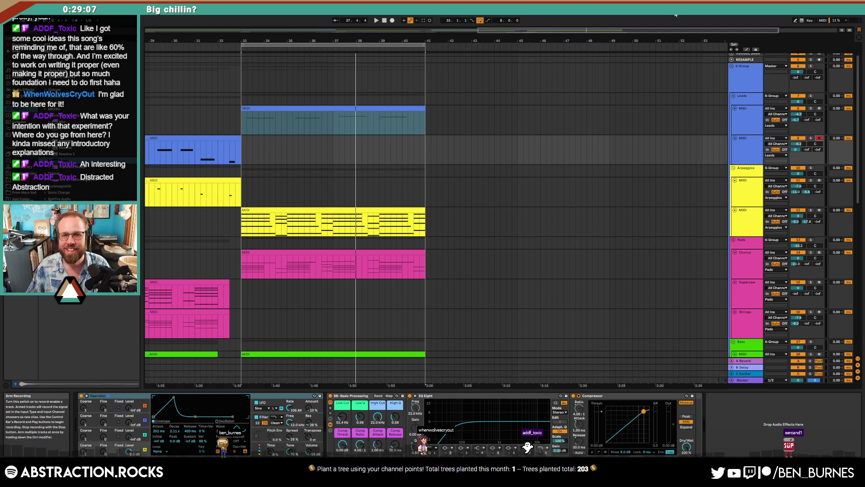
Step: In the recorded lead clip, nudge the second G4 note slightly earlier and the last A#4 note later
{"action": "double_click", "coordinate": [367, 109]}
{"action": "left_click", "coordinate": [422, 386]}
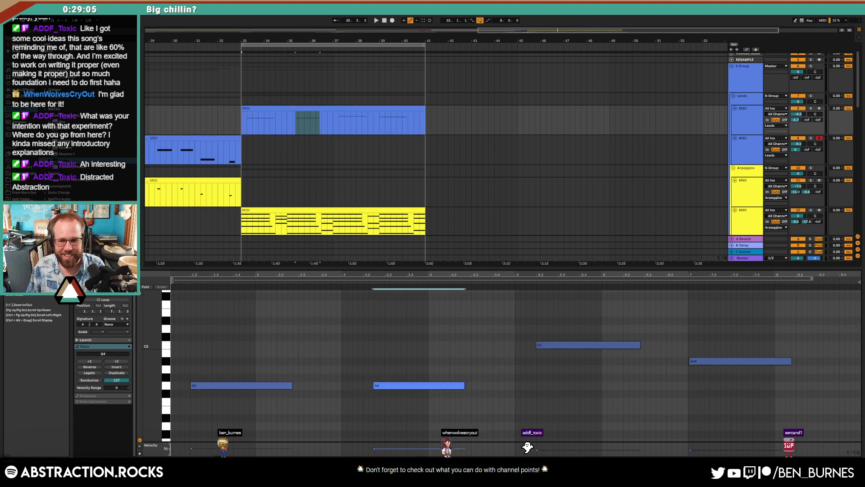
{"action": "key", "text": "Left"}
{"action": "key", "text": "Left"}
{"action": "left_click", "coordinate": [766, 361]}
{"action": "key", "text": "Right"}
{"action": "key", "text": "Right"}
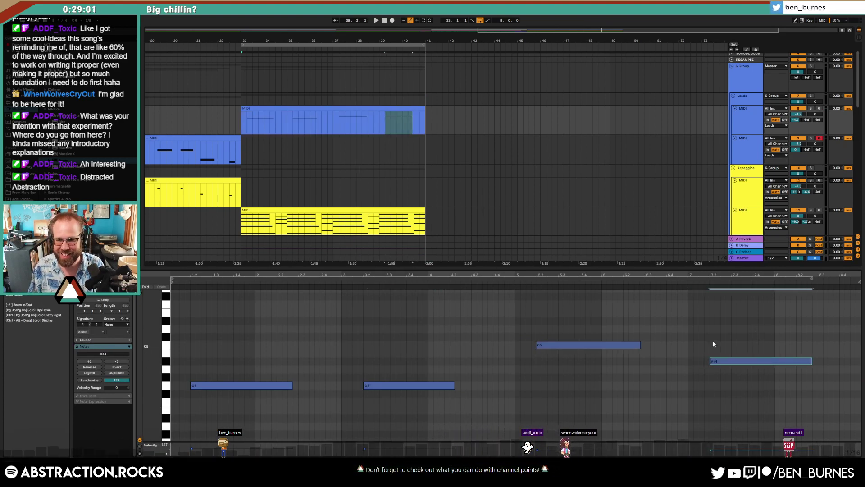
Step: Raise the velocity of all notes in the recorded lead clip at bars 33 to 41
{"action": "key", "text": "ctrl+a"}
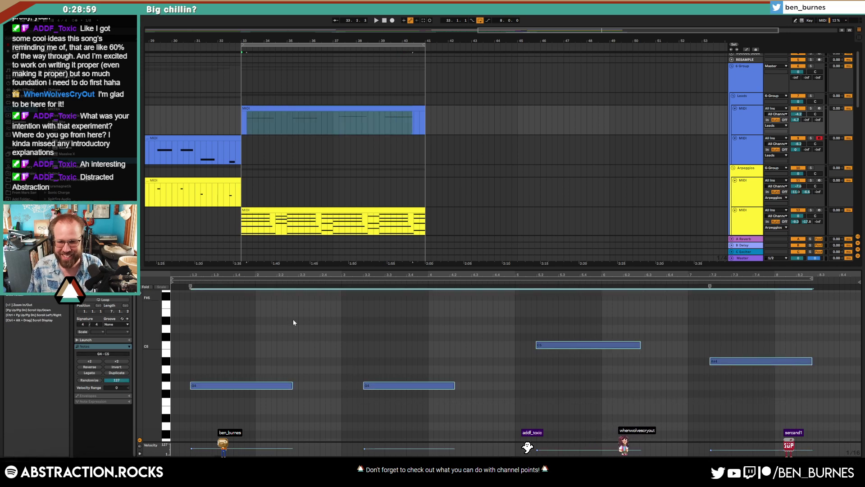
{"action": "left_click_drag", "start_coordinate": [419, 389], "coordinate": [419, 378]}
Step: Insert a new MIDI track below the second MIDI track in the Leads group
{"action": "key", "text": "shift+Tab"}
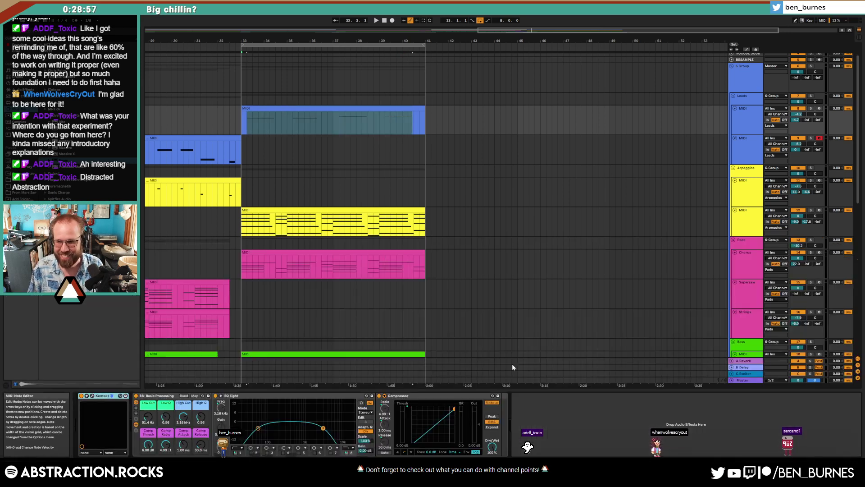
{"action": "left_click", "coordinate": [742, 157]}
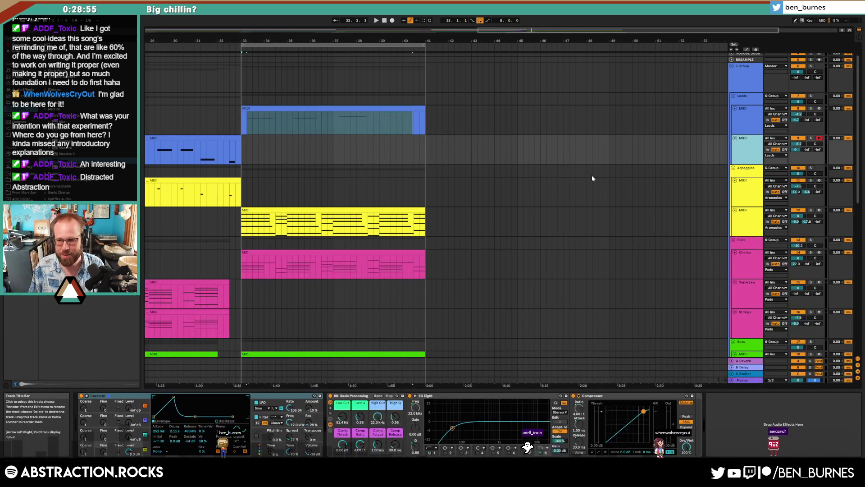
{"action": "key", "text": "ctrl+shift+t"}
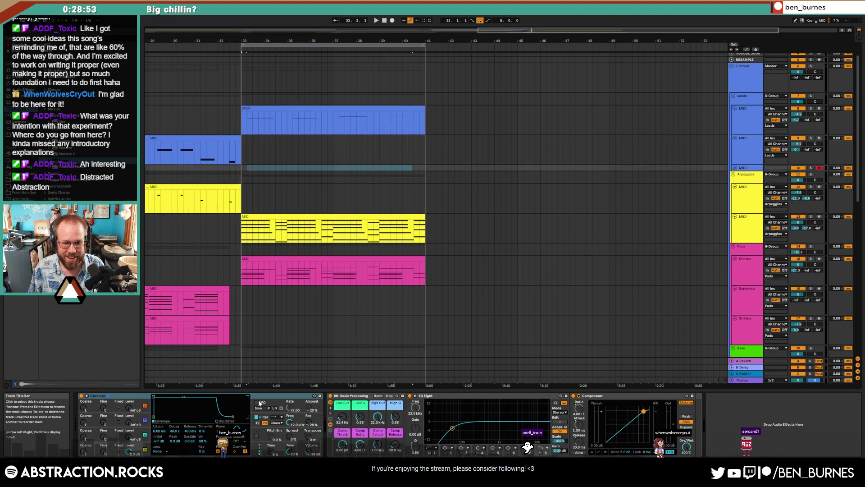
Step: Enable Operator's LFO on the new track, adjust its amount and lengthen its envelope attack to about 1.84 s
{"action": "left_click", "coordinate": [262, 403]}
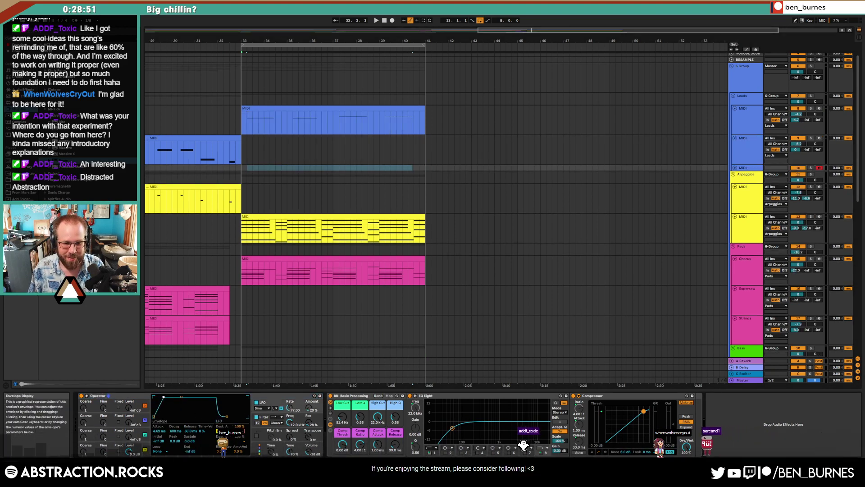
{"action": "left_click_drag", "start_coordinate": [153, 397], "coordinate": [167, 397]}
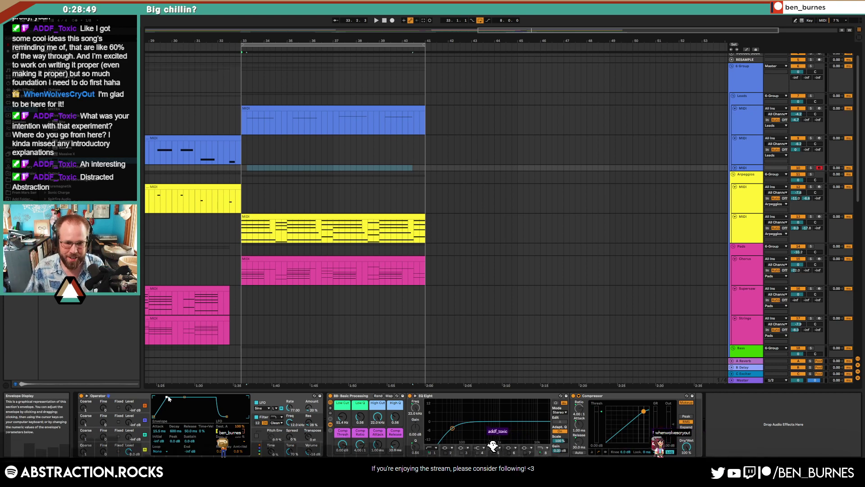
{"action": "mouse_move", "coordinate": [310, 409]}
{"action": "left_mouse_down"}
{"action": "mouse_move", "coordinate": [310, 419]}
{"action": "mouse_move", "coordinate": [290, 390]}
{"action": "mouse_move", "coordinate": [309, 410]}
{"action": "left_mouse_up"}
{"action": "left_click_drag", "start_coordinate": [167, 397], "coordinate": [182, 397]}
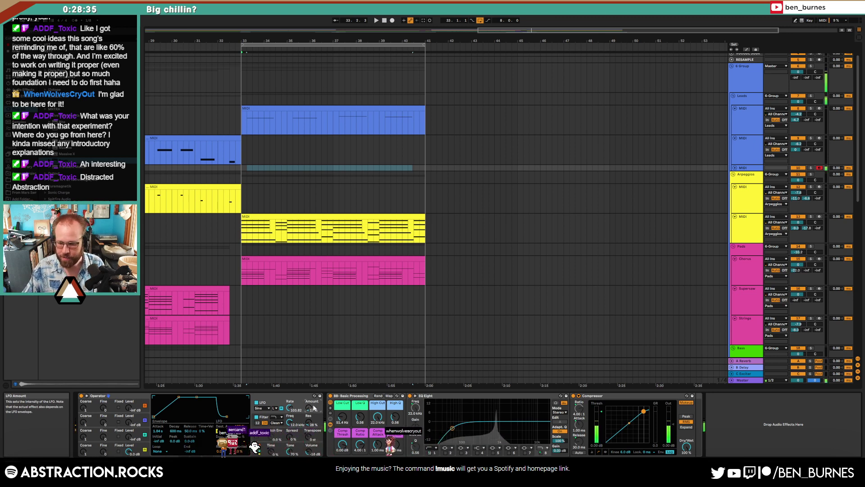
Step: Turn on Glide in Operator's pitch settings and adjust the glide time
{"action": "left_click", "coordinate": [261, 449]}
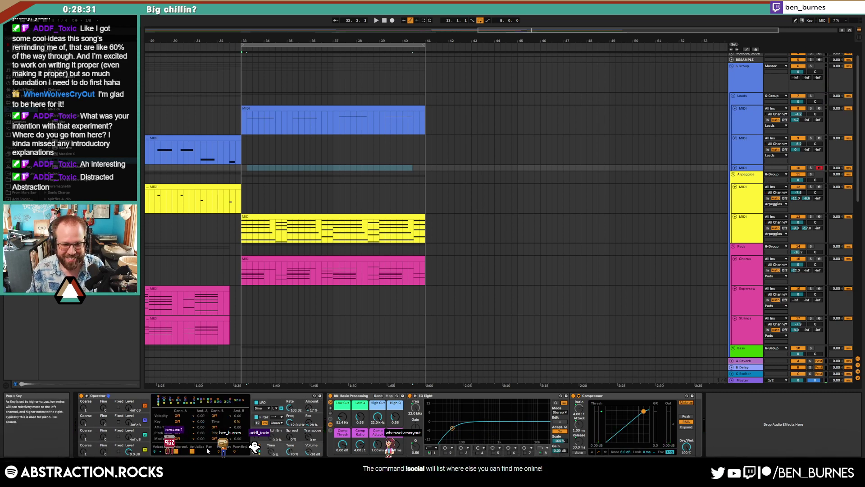
{"action": "left_click", "coordinate": [157, 451]}
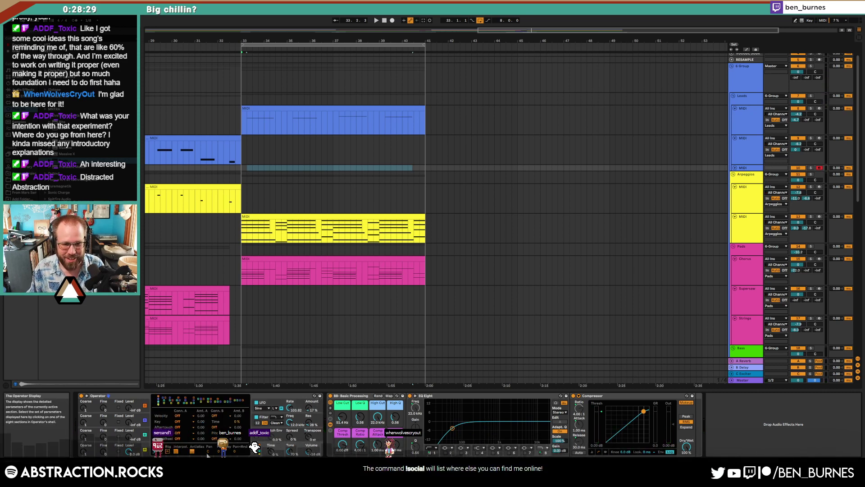
{"action": "left_click", "coordinate": [259, 437]}
{"action": "left_click", "coordinate": [218, 451]}
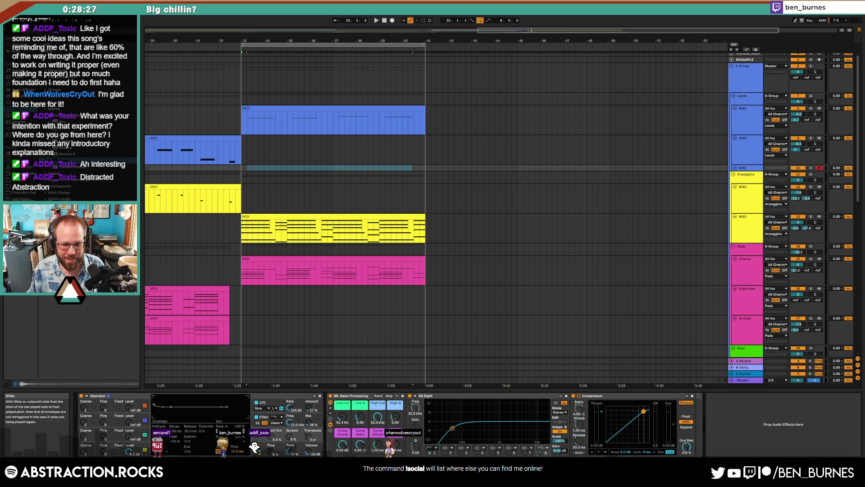
{"action": "left_click_drag", "start_coordinate": [237, 451], "coordinate": [237, 448]}
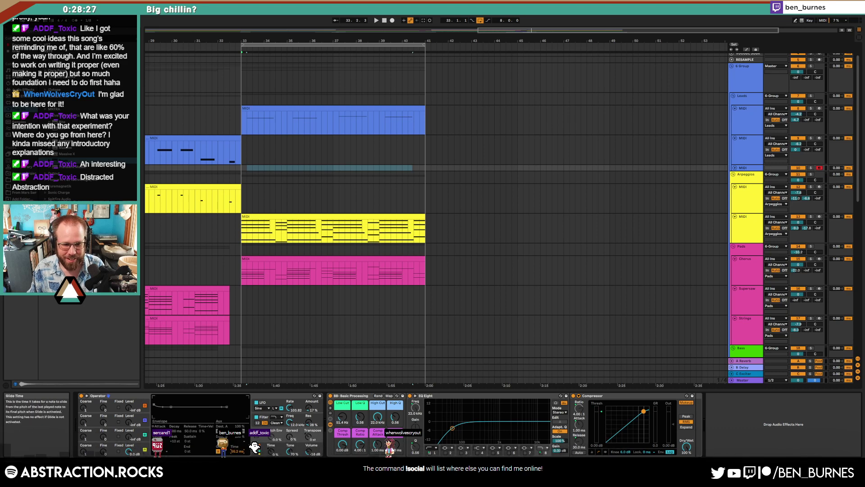
Step: Unfold the new lead track and raise its sends to the Reverb and Delay returns
{"action": "left_click", "coordinate": [735, 167]}
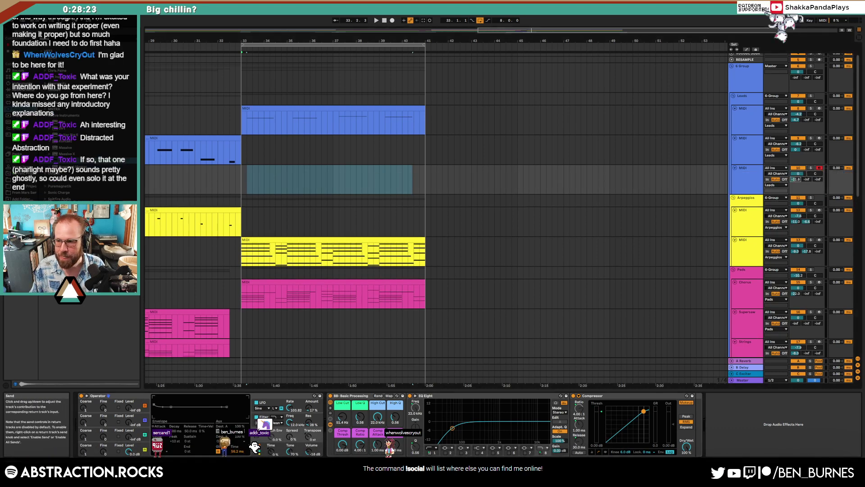
{"action": "left_click_drag", "start_coordinate": [796, 179], "coordinate": [807, 177]}
Step: Play the arrangement from before bar 33 and fine-tune the rate and amount of Operator's LFO
{"action": "left_click", "coordinate": [210, 186]}
{"action": "key", "text": "space"}
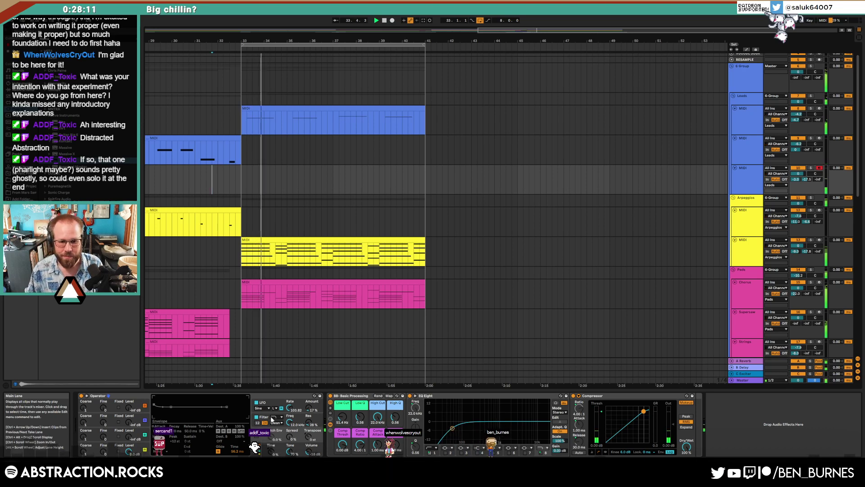
{"action": "left_click_drag", "start_coordinate": [308, 407], "coordinate": [287, 409]}
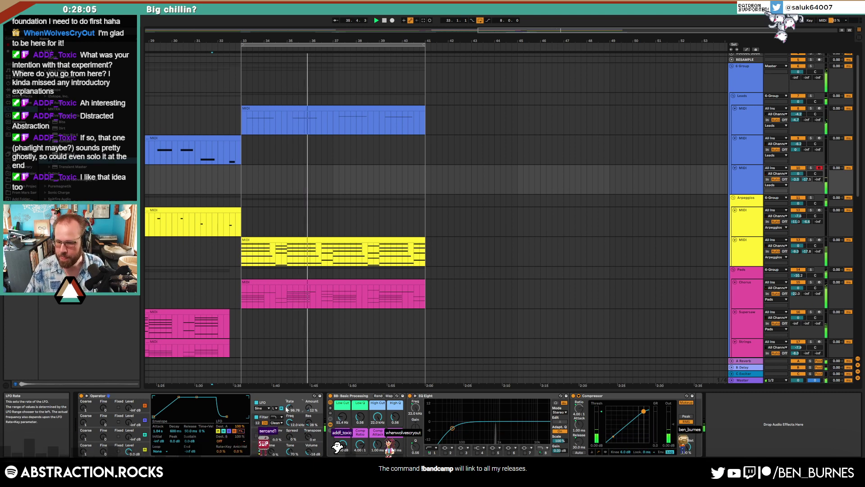
{"action": "left_click_drag", "start_coordinate": [308, 408], "coordinate": [309, 407]}
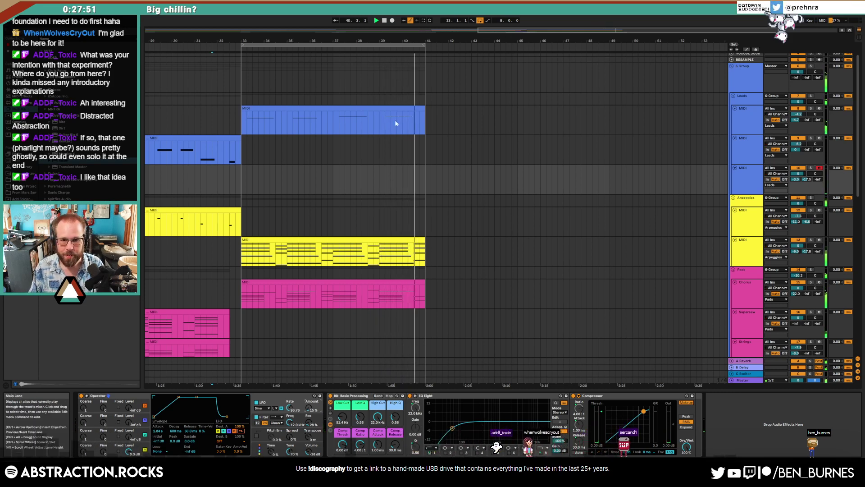
{"action": "left_click", "coordinate": [397, 108]}
{"action": "key", "text": "ctrl+d"}
{"action": "left_click", "coordinate": [374, 149]}
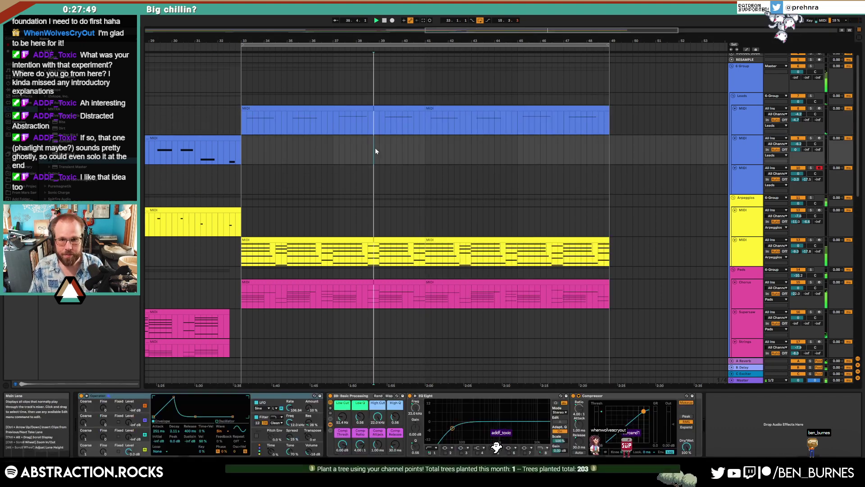
{"action": "left_click", "coordinate": [392, 21]}
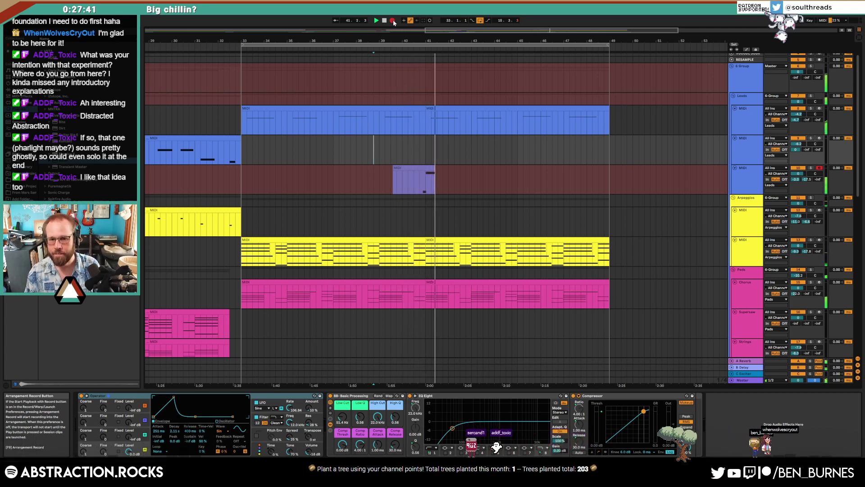
{"action": "key", "text": "space"}
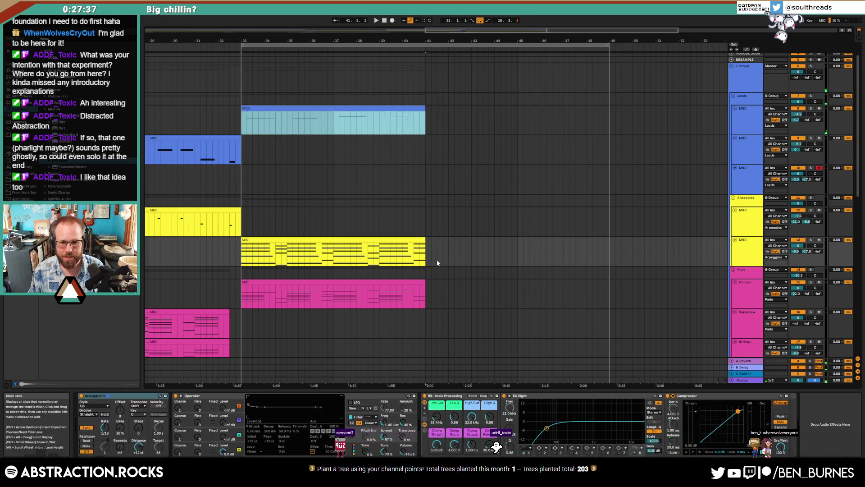
Step: Open the second arpeggio track's clip at bars 33 to 41 and examine the notes of its first chord
{"action": "left_click", "coordinate": [436, 260]}
{"action": "left_click", "coordinate": [386, 260]}
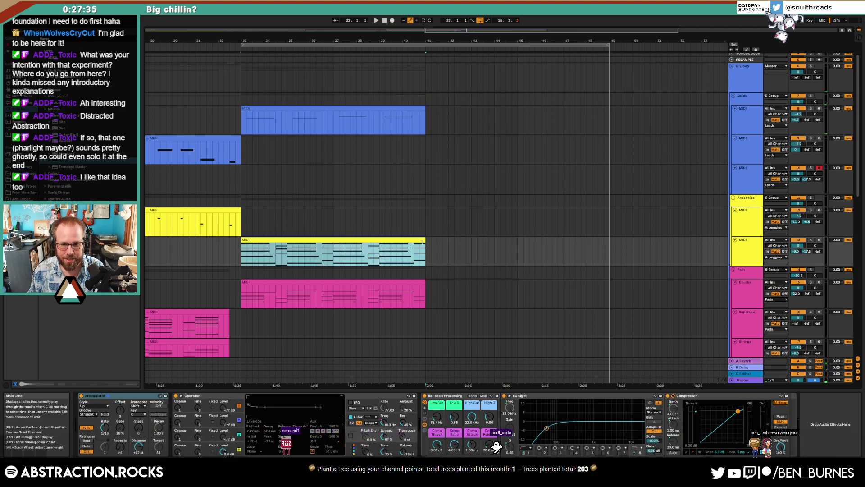
{"action": "double_click", "coordinate": [386, 261]}
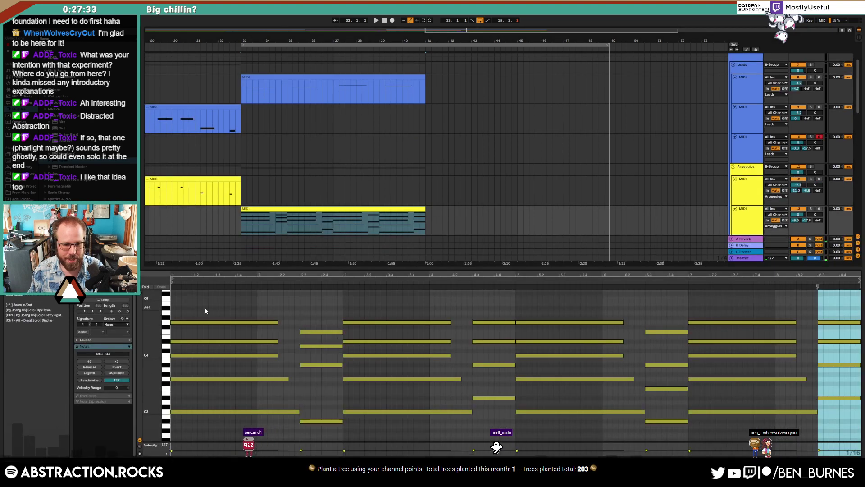
{"action": "left_click_drag", "start_coordinate": [205, 311], "coordinate": [200, 442]}
{"action": "left_click", "coordinate": [346, 207]}
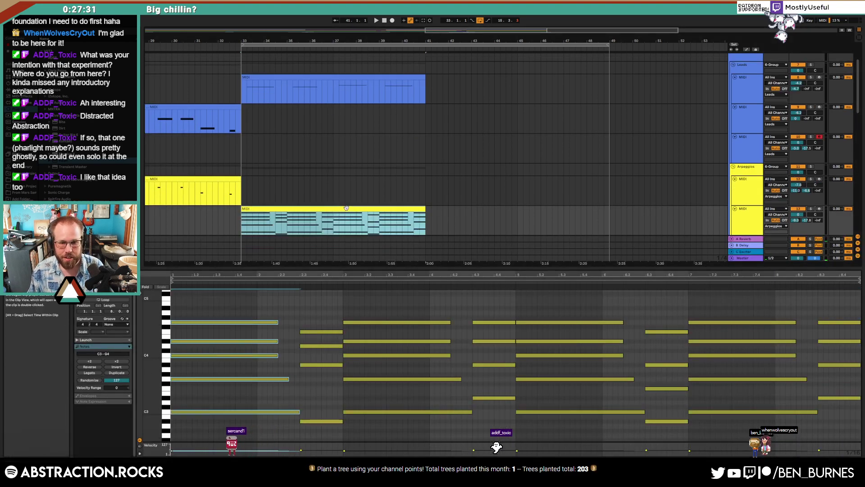
Step: Duplicate the whole section at bars 33 to 41 to bars 41 to 49 and check both lead clips
{"action": "key", "text": "ctrl+d"}
{"action": "key", "text": "space"}
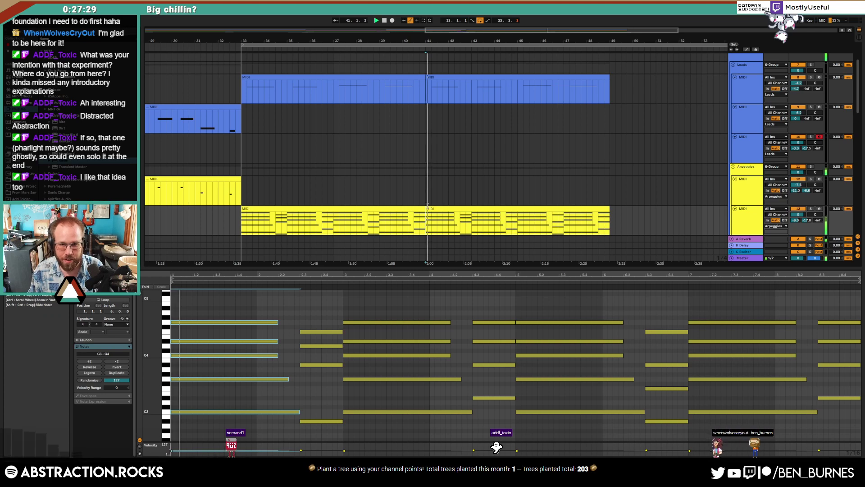
{"action": "left_click", "coordinate": [425, 76]}
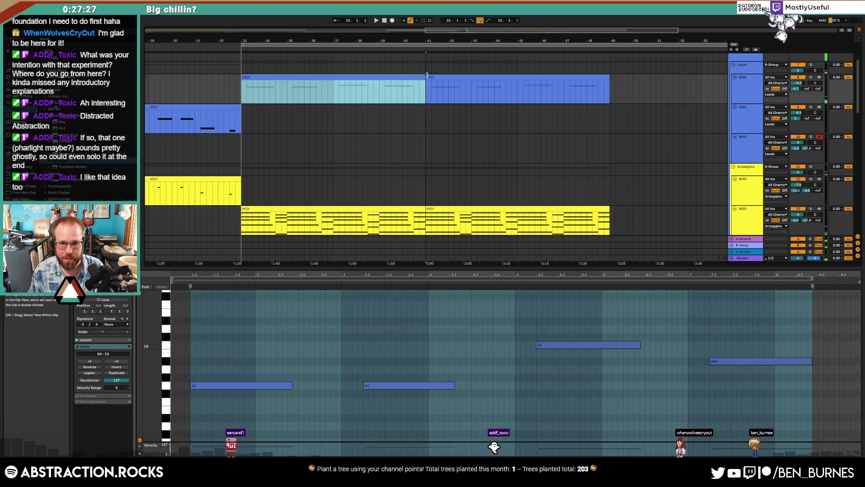
{"action": "key", "text": "space"}
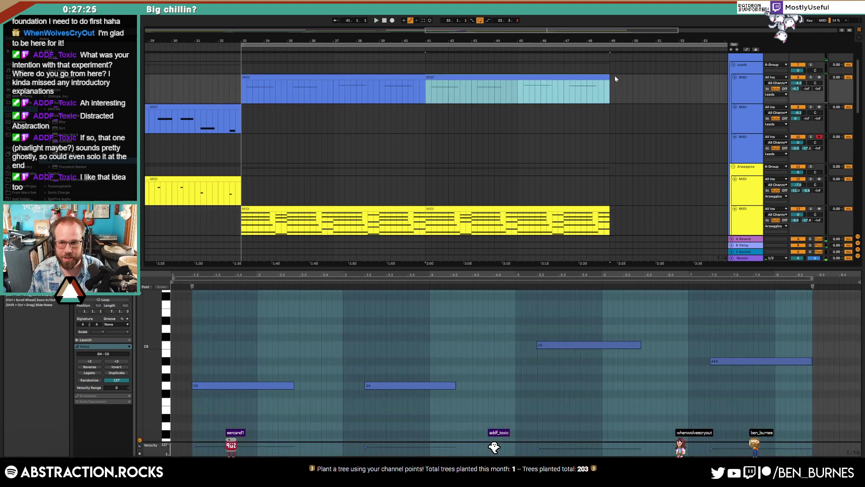
{"action": "key", "text": "shift+Tab"}
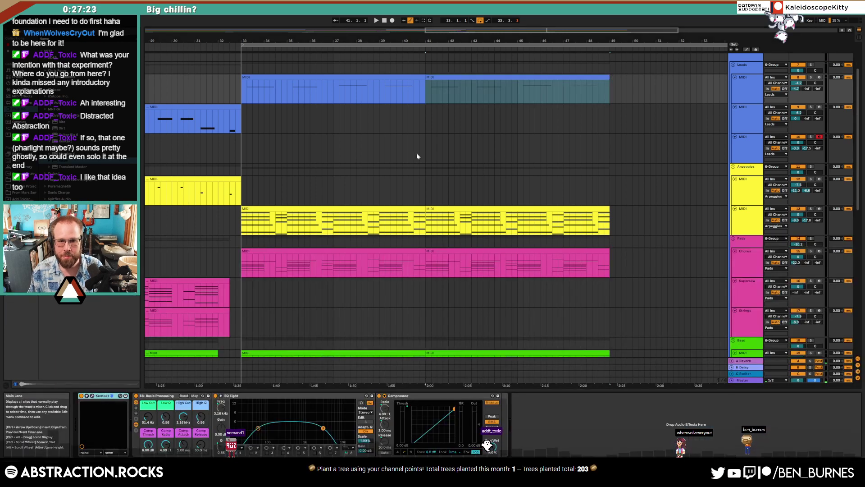
Step: Record a melody on the third Leads MIDI track from about bar 40 to bar 49 and trim the clip's start to 40.3
{"action": "left_click", "coordinate": [398, 147]}
{"action": "key", "text": "space"}
{"action": "left_click", "coordinate": [391, 21]}
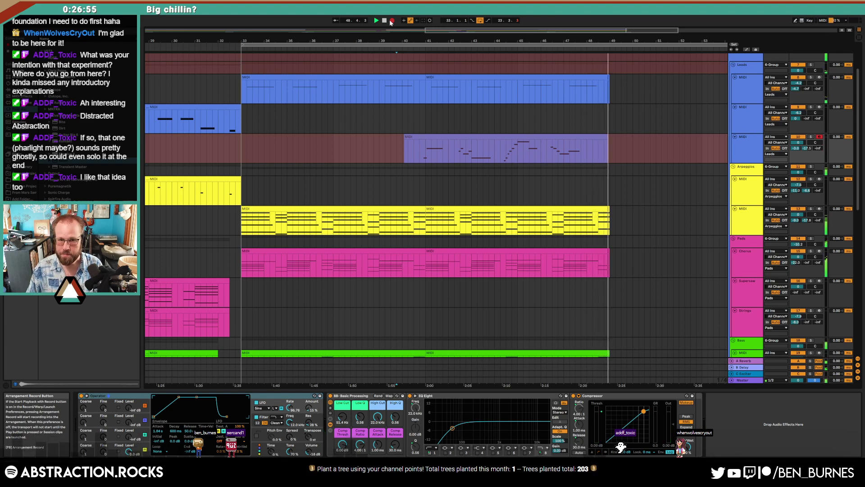
{"action": "left_click", "coordinate": [391, 20]}
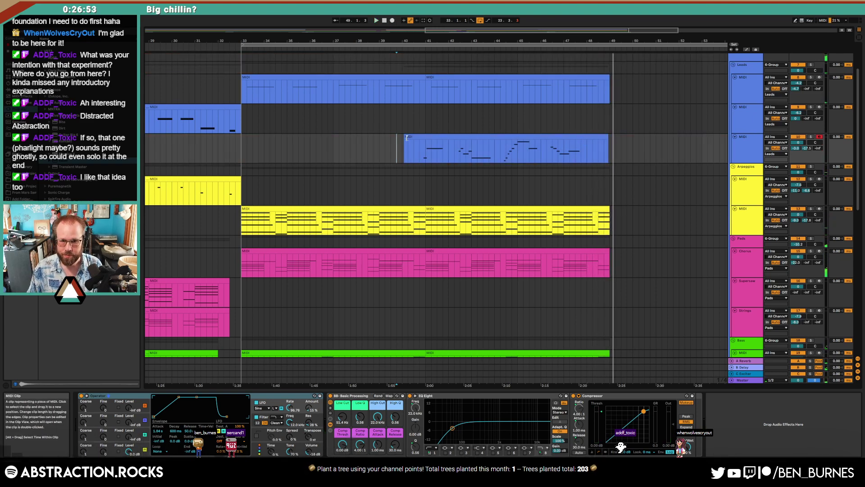
{"action": "key", "text": "space"}
{"action": "left_click_drag", "start_coordinate": [407, 138], "coordinate": [416, 137]}
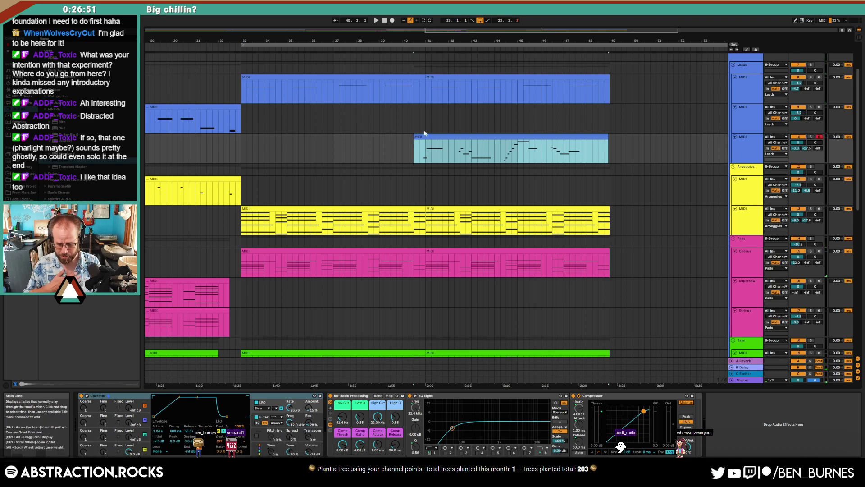
Step: Open the newly recorded lead clip during playback and nudge its first G4 note slightly later
{"action": "key", "text": "space"}
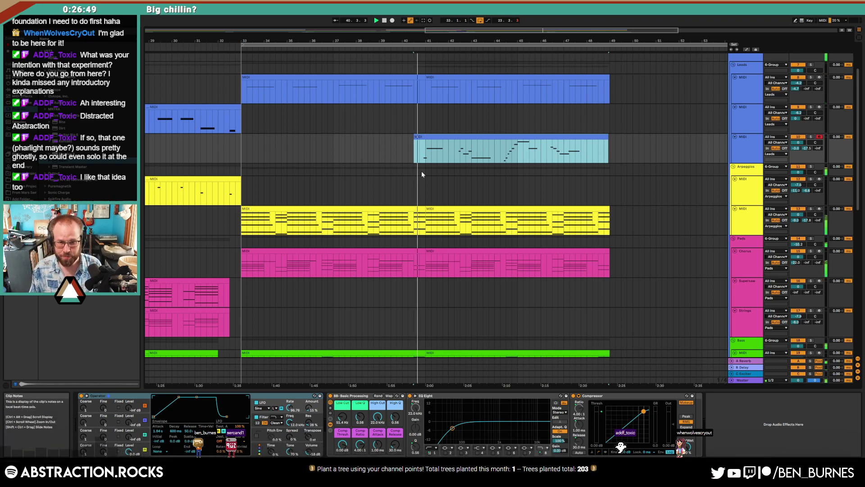
{"action": "double_click", "coordinate": [438, 146]}
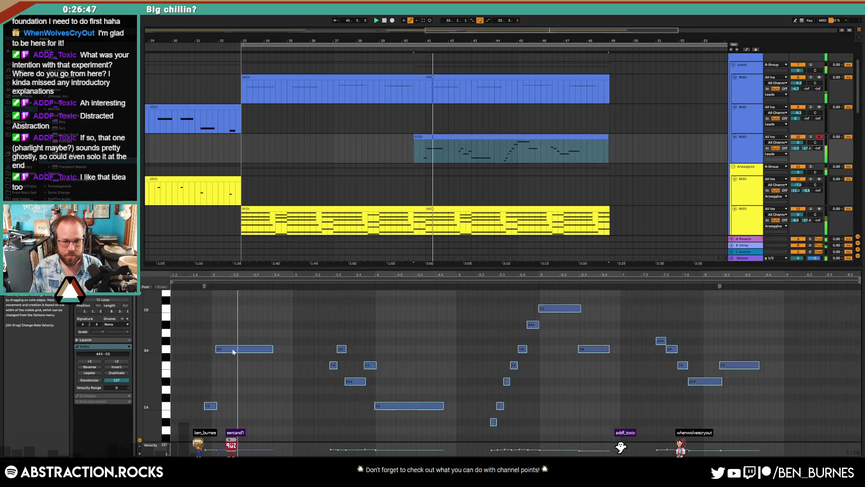
{"action": "left_click", "coordinate": [236, 367]}
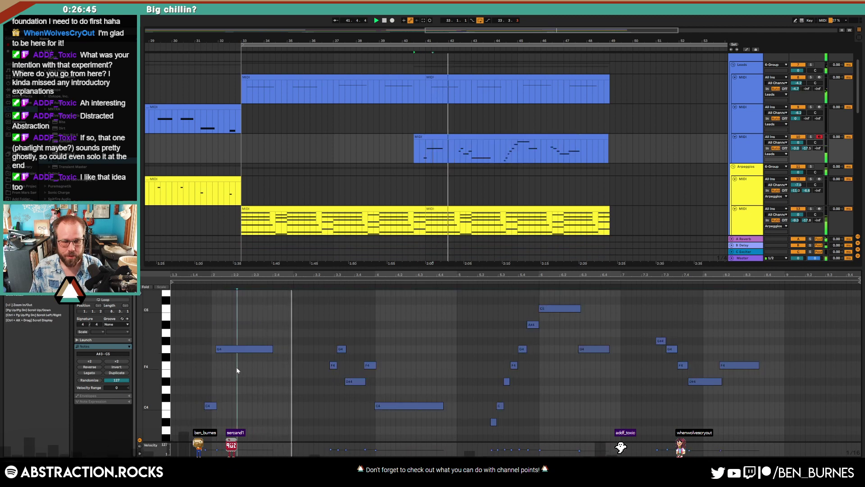
{"action": "left_click_drag", "start_coordinate": [230, 348], "coordinate": [235, 349]}
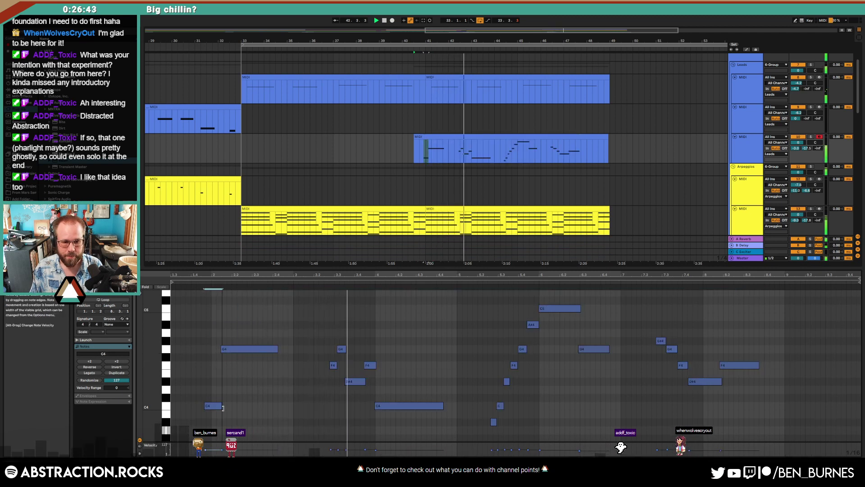
Step: Slightly lengthen the first C4 note of the lead clip and move the G4 after the long C5 slightly earlier
{"action": "left_click_drag", "start_coordinate": [216, 406], "coordinate": [227, 406]}
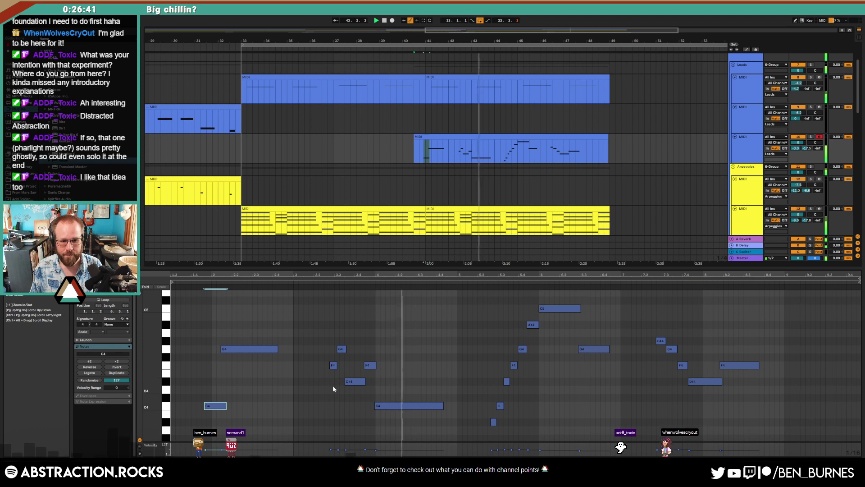
{"action": "left_click", "coordinate": [340, 349]}
{"action": "left_click_drag", "start_coordinate": [339, 349], "coordinate": [342, 349]}
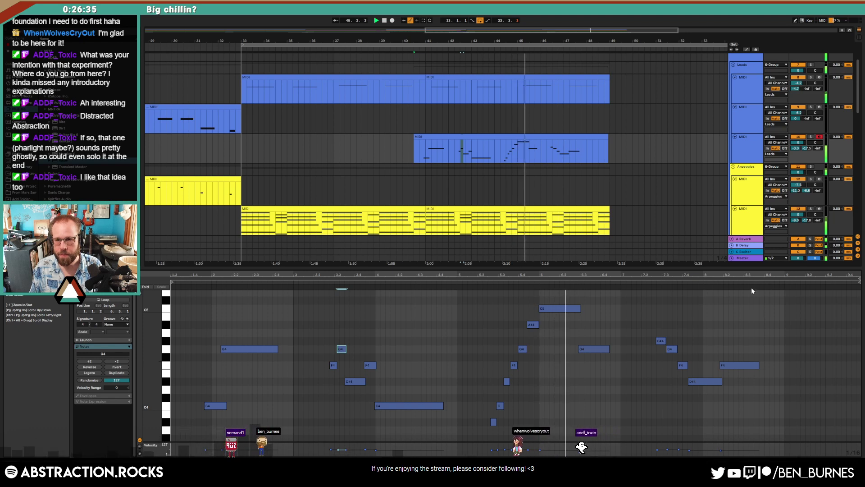
{"action": "left_click", "coordinate": [592, 349]}
{"action": "left_click_drag", "start_coordinate": [593, 354], "coordinate": [585, 354]}
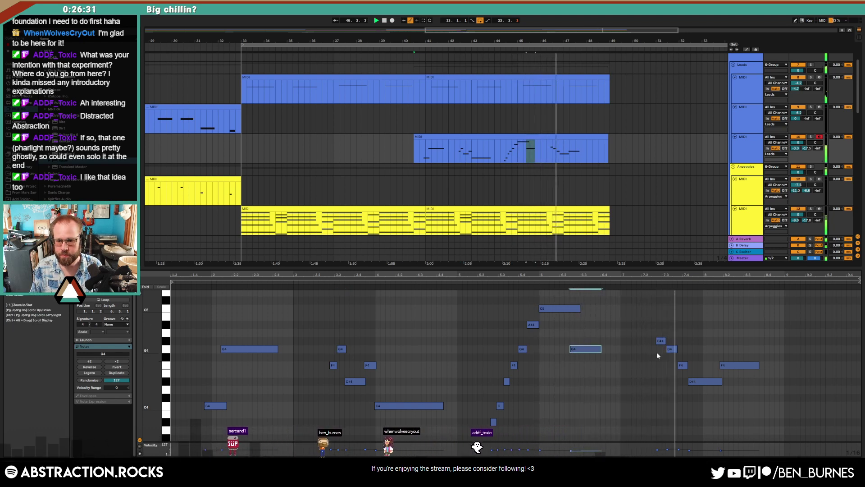
Step: Raise the last two notes of the lead melody by an octave and lower the final one to C5
{"action": "left_click_drag", "start_coordinate": [703, 370], "coordinate": [727, 390]}
{"action": "key", "text": "shift+Up"}
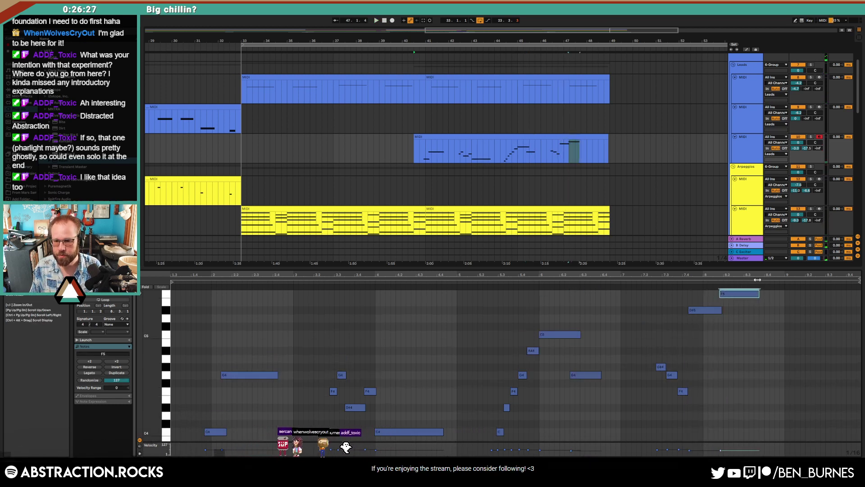
{"action": "left_click_drag", "start_coordinate": [735, 294], "coordinate": [734, 318]}
{"action": "left_click", "coordinate": [666, 283]}
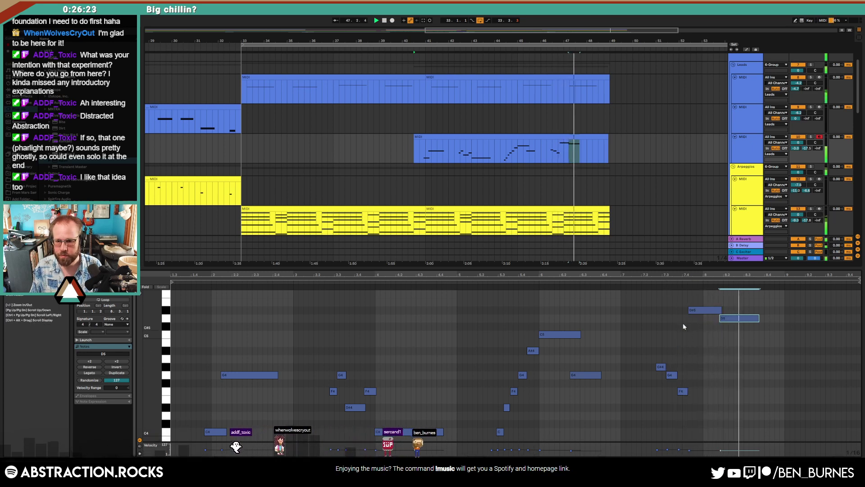
{"action": "key", "text": "space"}
{"action": "left_click_drag", "start_coordinate": [741, 318], "coordinate": [742, 333]}
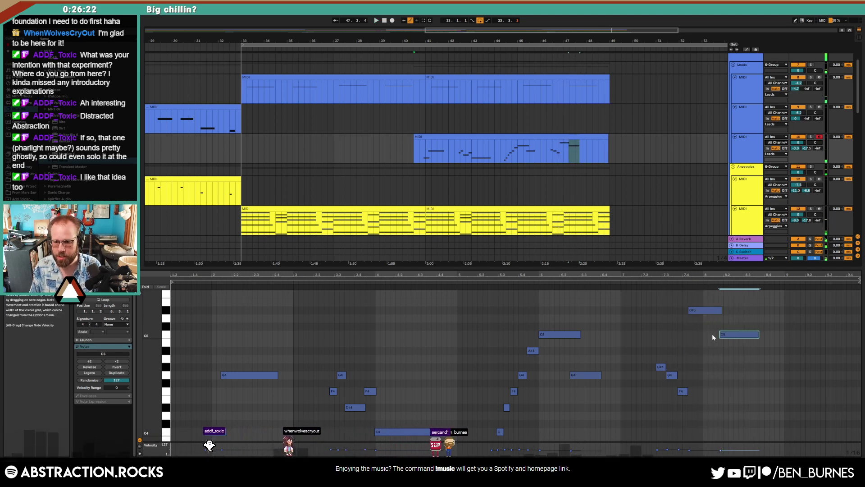
Step: Lengthen the D#5, the F4 before it and the final C5 slightly, extending the C5 to bar 9 of the clip
{"action": "left_click", "coordinate": [687, 310]}
{"action": "left_click_drag", "start_coordinate": [681, 312], "coordinate": [687, 311]}
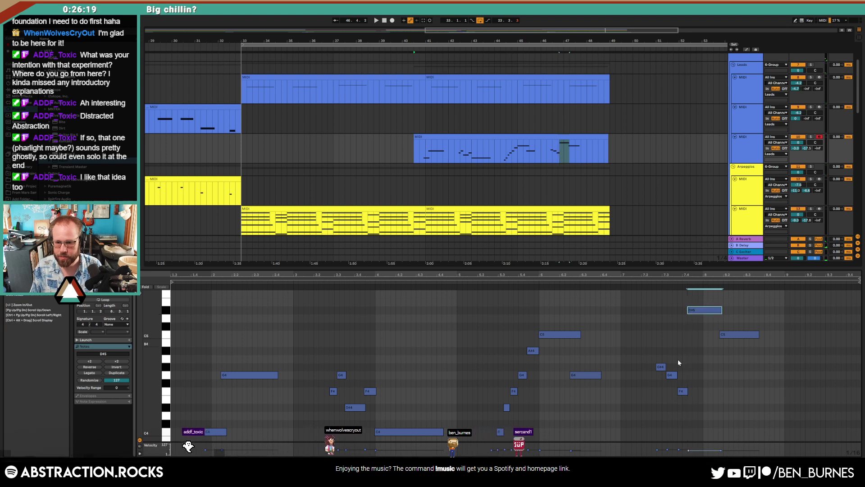
{"action": "left_click", "coordinate": [648, 283]}
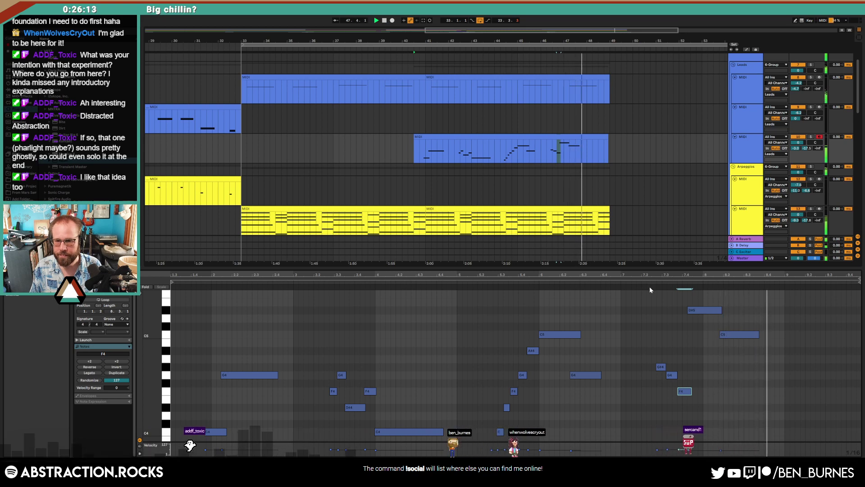
{"action": "left_click_drag", "start_coordinate": [760, 335], "coordinate": [785, 340]}
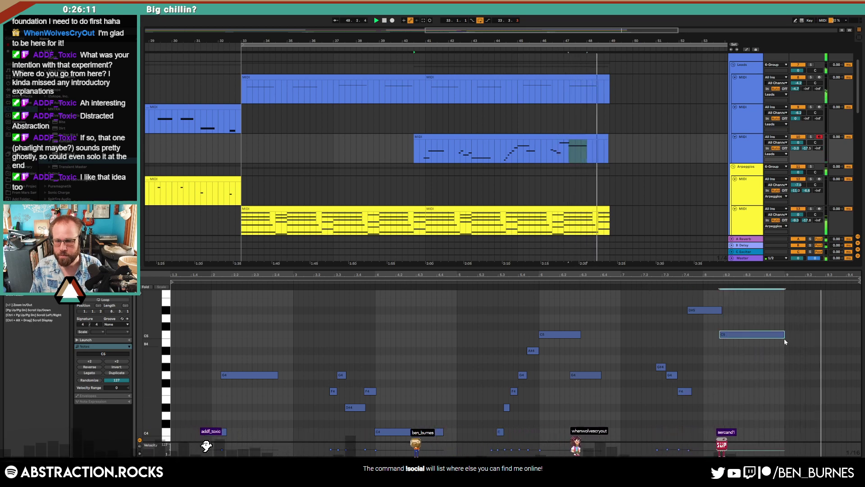
{"action": "key", "text": "shift+Tab"}
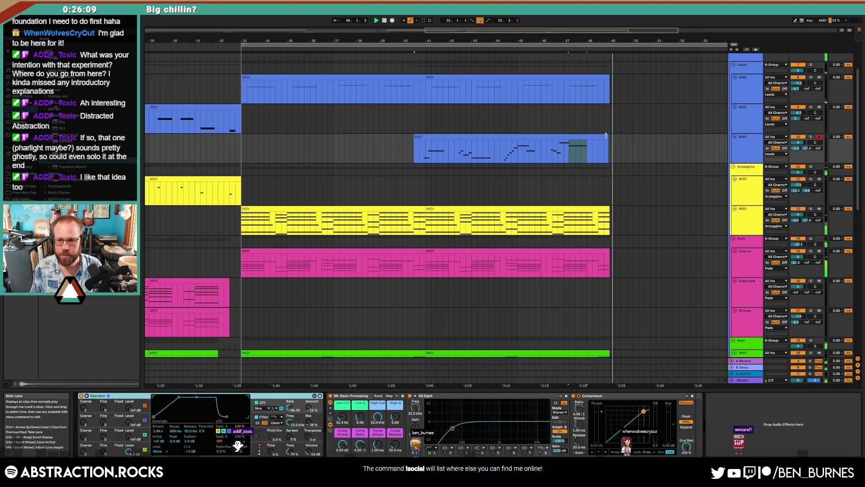
Step: Loop bars 41 to 49 using the second clip of the upper lead track and play the arrangement from about bar 31
{"action": "left_click", "coordinate": [606, 136]}
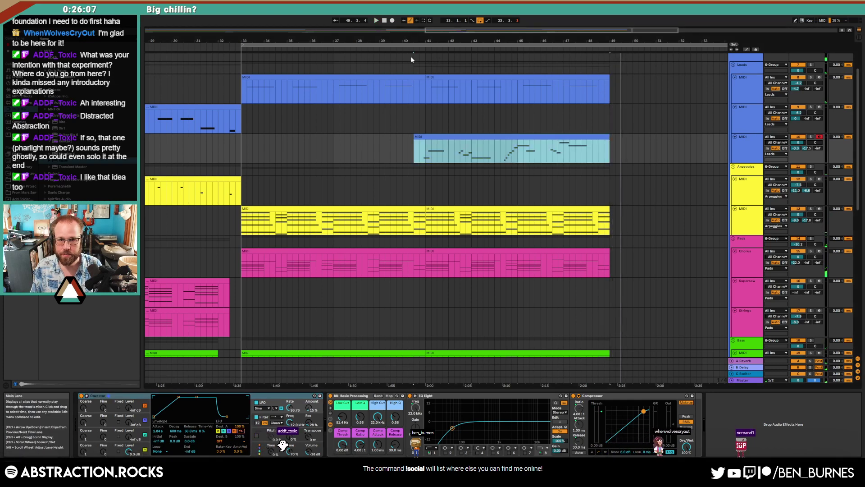
{"action": "scroll", "coordinate": [599, 144], "scroll_direction": "down", "scroll_amount": 5}
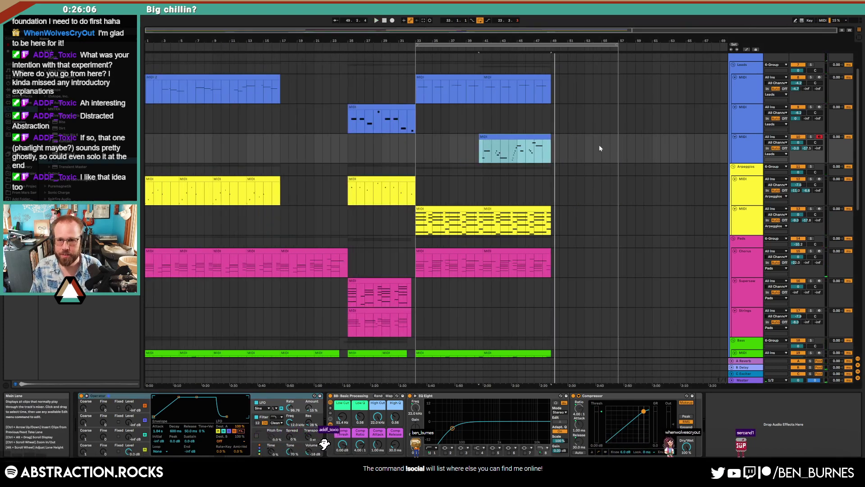
{"action": "left_click", "coordinate": [529, 79]}
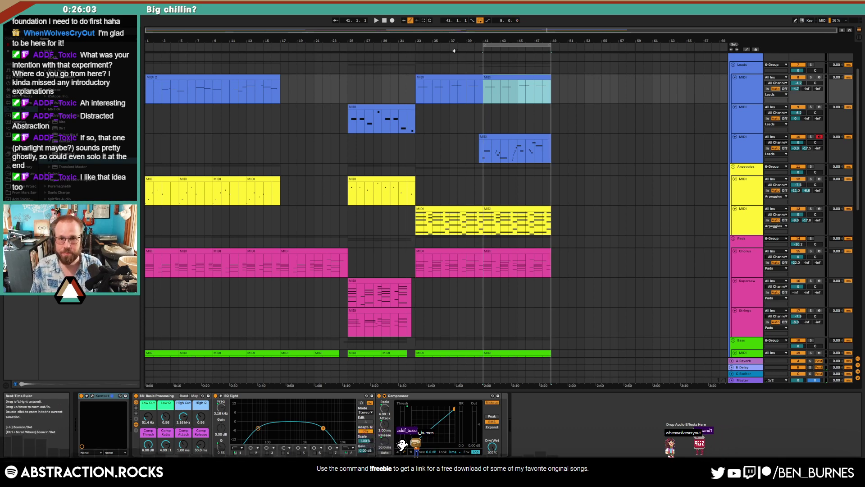
{"action": "left_click", "coordinate": [398, 47]}
{"action": "scroll", "coordinate": [567, 257], "scroll_direction": "down", "scroll_amount": 5}
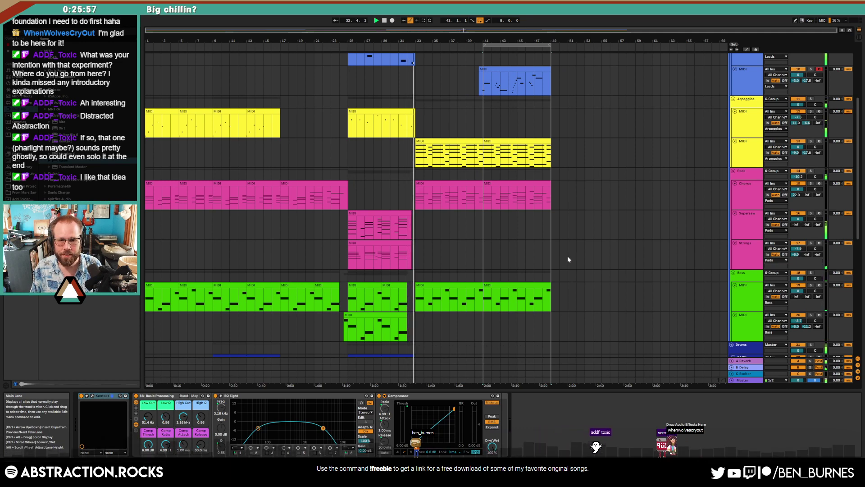
{"action": "scroll", "coordinate": [553, 260], "scroll_direction": "down", "scroll_amount": 10}
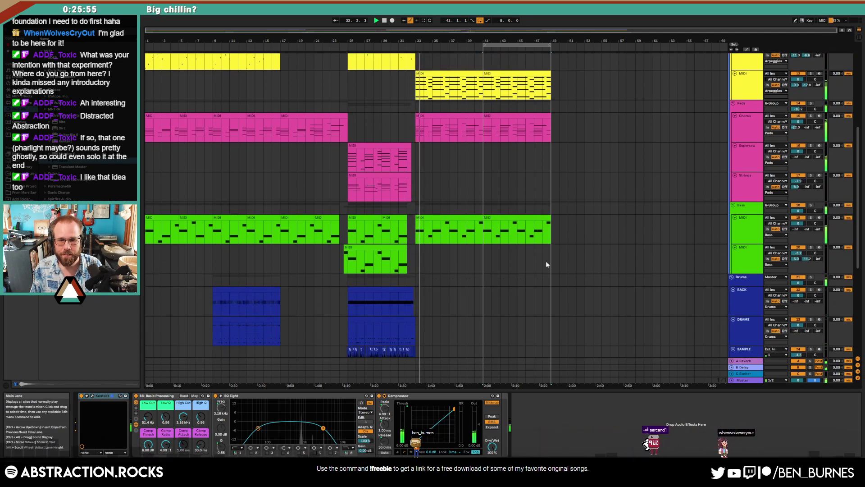
{"action": "scroll", "coordinate": [514, 295], "scroll_direction": "down", "scroll_amount": 3}
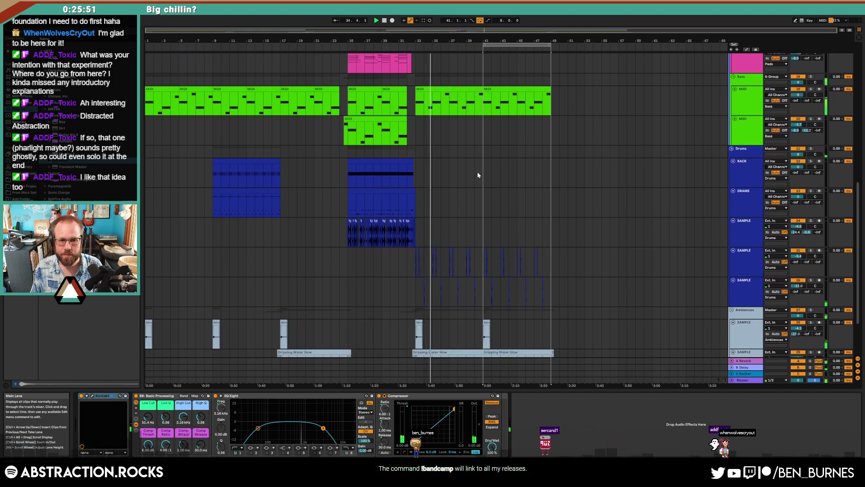
Step: Copy the closed-hat clip at bar 9 of the RACK track to bar 41 and inspect its notes
{"action": "left_click_drag", "start_coordinate": [245, 169], "coordinate": [516, 174]}
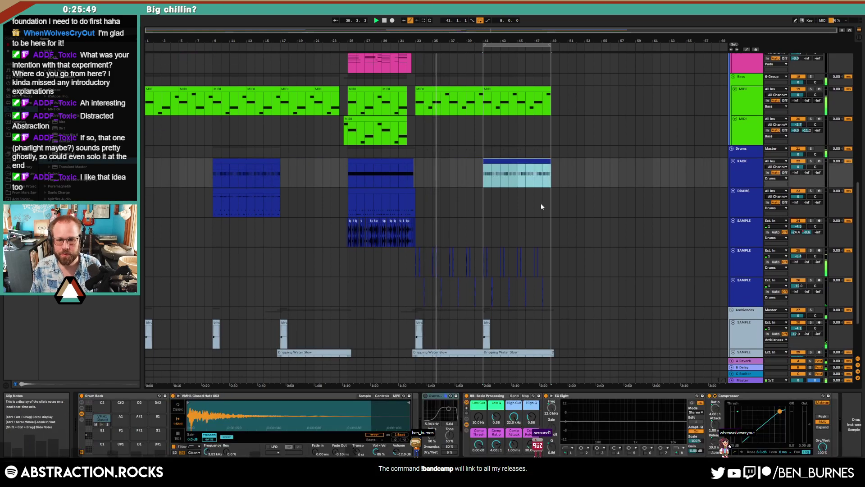
{"action": "double_click", "coordinate": [529, 171]}
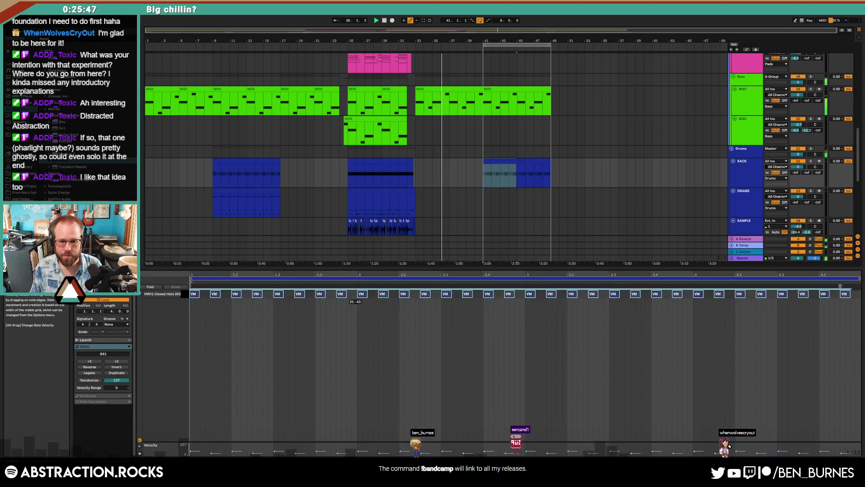
{"action": "key", "text": "shift+Tab"}
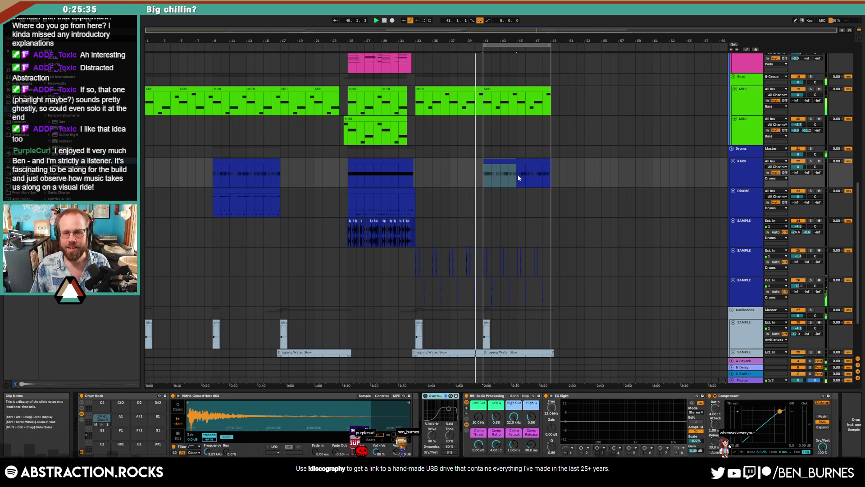
{"action": "left_click", "coordinate": [483, 198]}
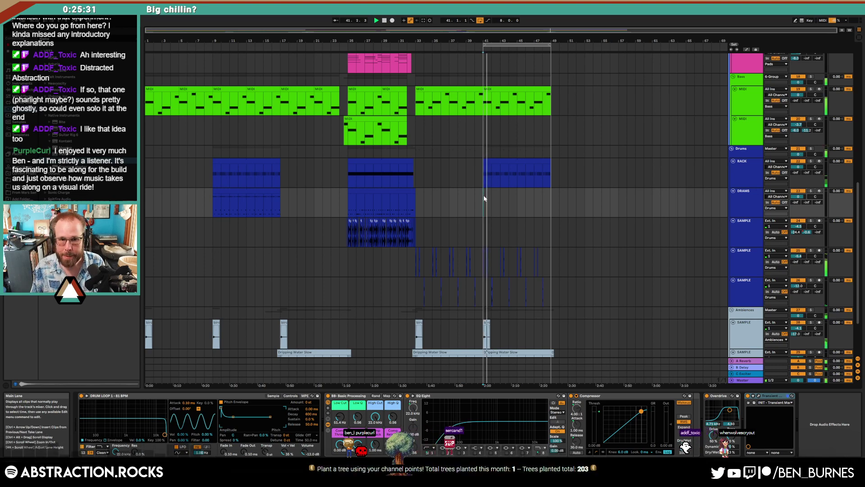
Step: Compress the copied clip's hi-hat notes to half their duration, duplicate them to fill all four bars, and audition from bar 41
{"action": "double_click", "coordinate": [510, 166]}
{"action": "key", "text": "ctrl+a"}
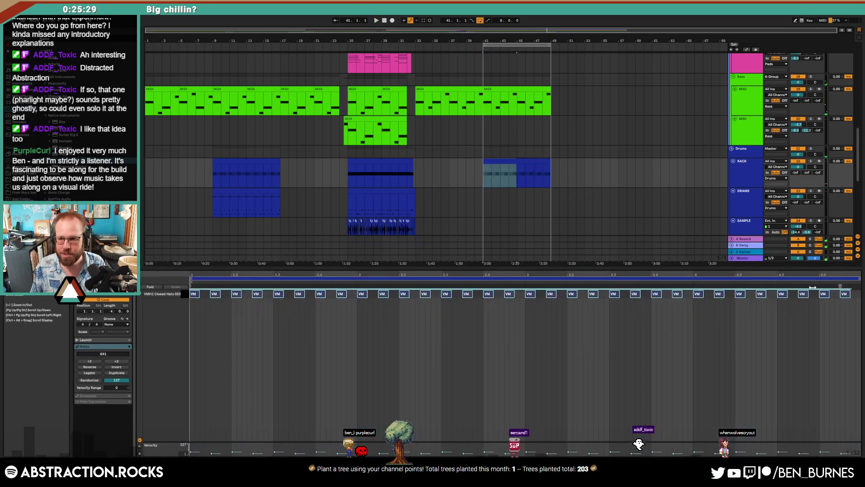
{"action": "left_click_drag", "start_coordinate": [841, 286], "coordinate": [514, 293]}
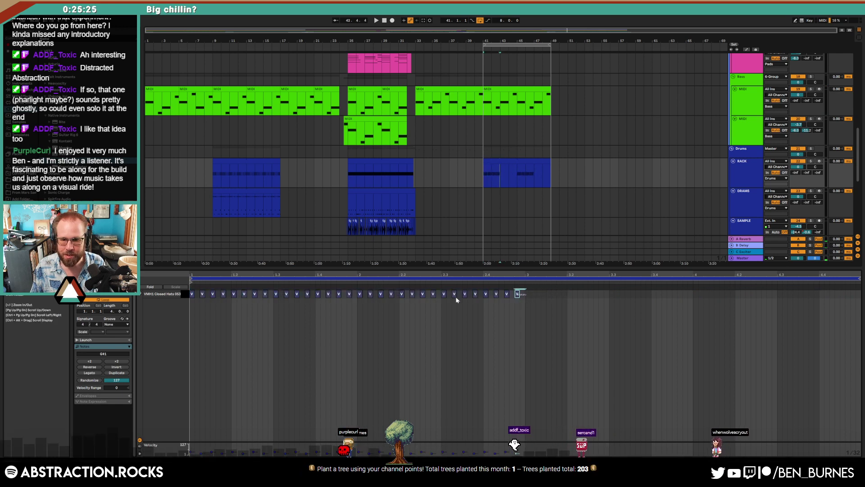
{"action": "key", "text": "ctrl+d"}
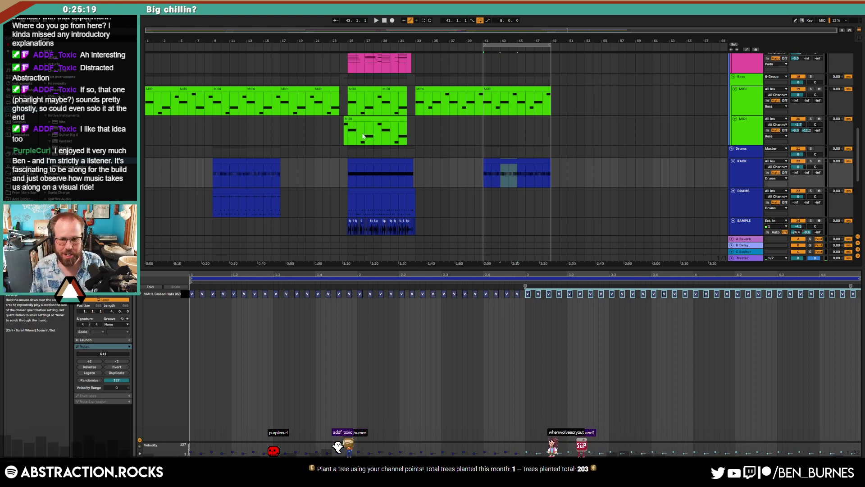
{"action": "left_click", "coordinate": [508, 160]}
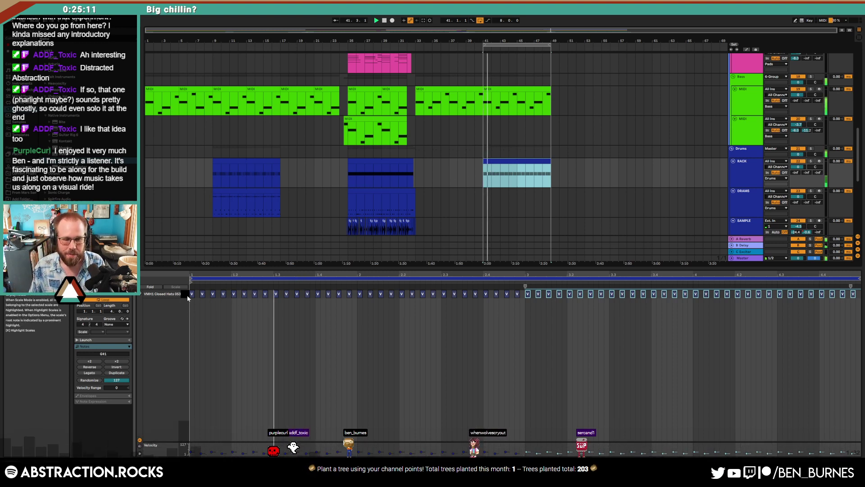
{"action": "key", "text": "shift+Tab"}
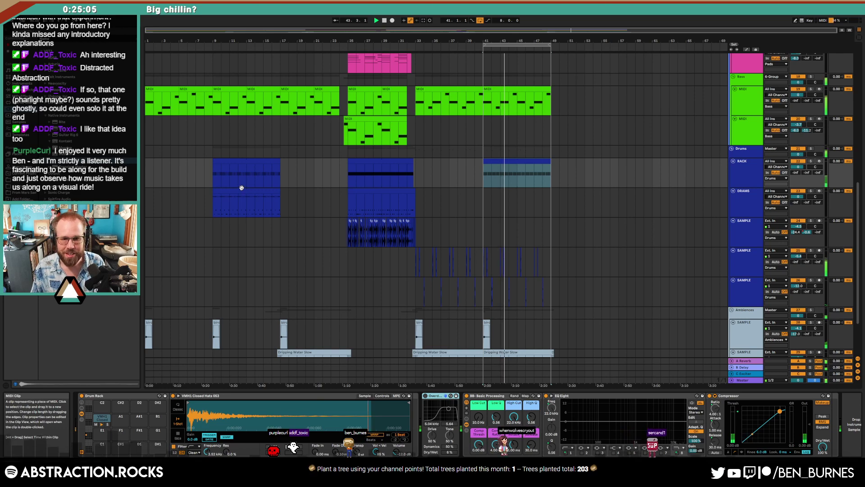
Step: Copy the DRAMS clip from bar 9 to bar 41 and delete all of its notes except the D#1 hits
{"action": "left_click_drag", "start_coordinate": [243, 188], "coordinate": [512, 190]}
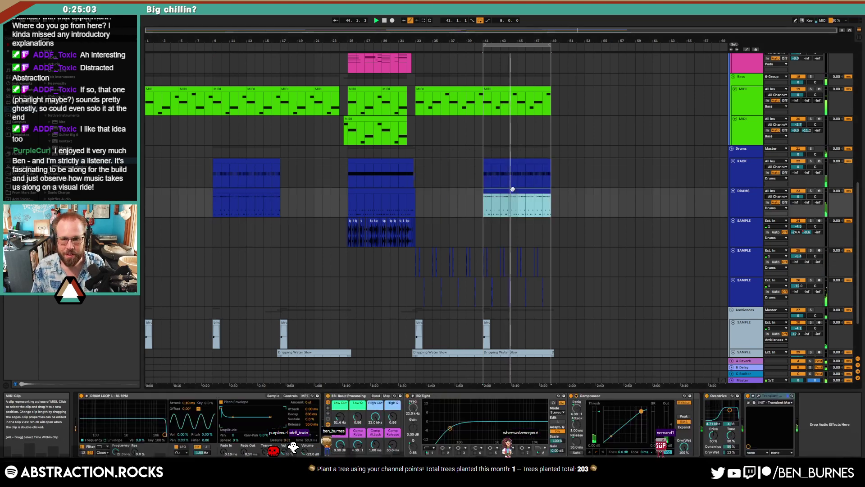
{"action": "double_click", "coordinate": [512, 190]}
{"action": "left_click", "coordinate": [166, 316]}
{"action": "key", "text": "Delete"}
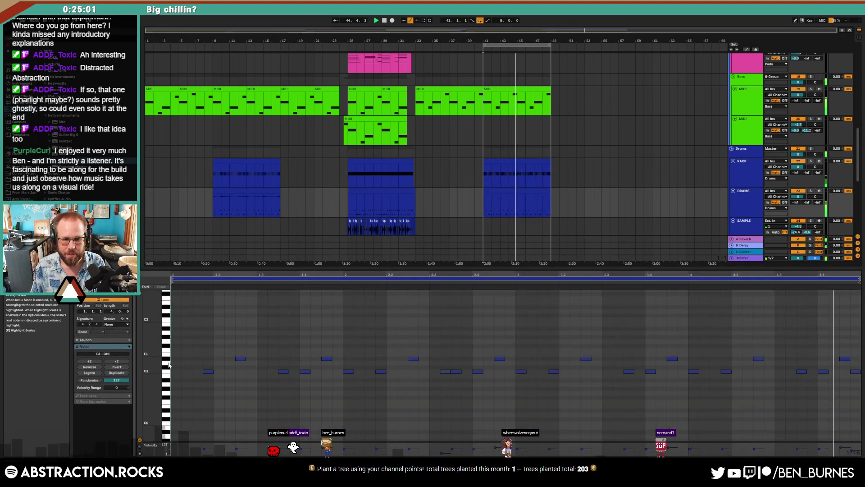
{"action": "left_click", "coordinate": [168, 371]}
{"action": "key", "text": "Delete"}
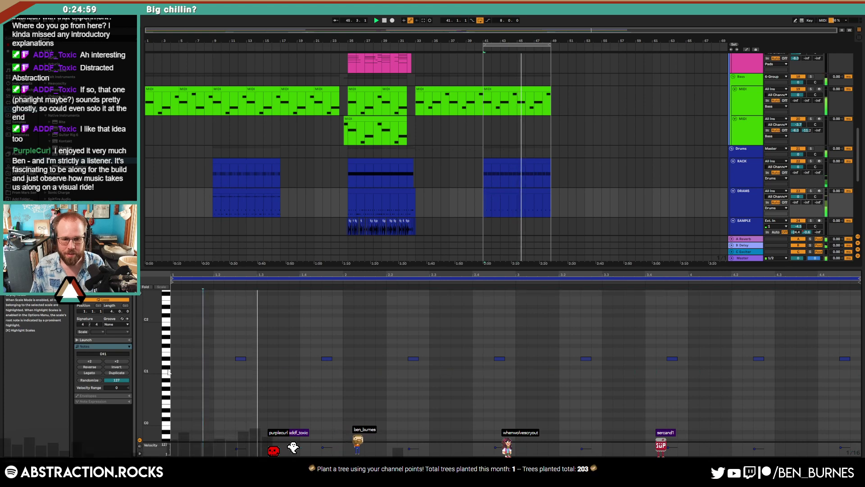
Step: Delete the copied DRAMS clip at bar 41
{"action": "left_click", "coordinate": [546, 189]}
{"action": "key", "text": "Delete"}
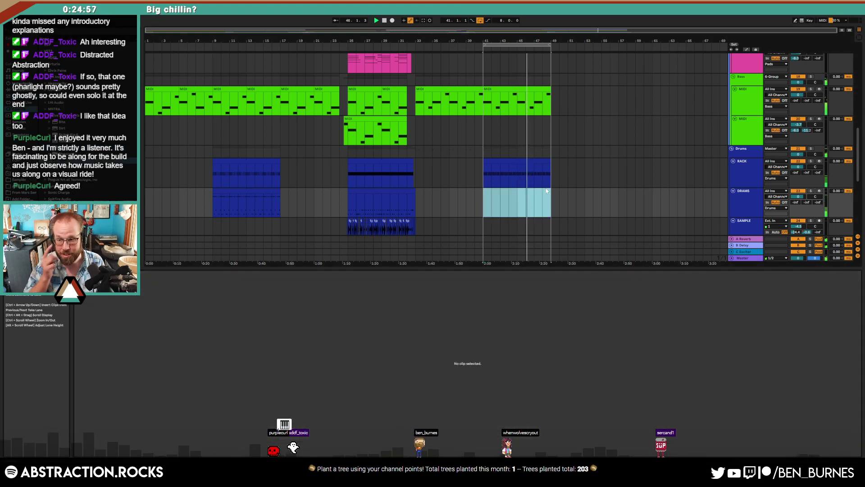
{"action": "key", "text": "shift+Tab"}
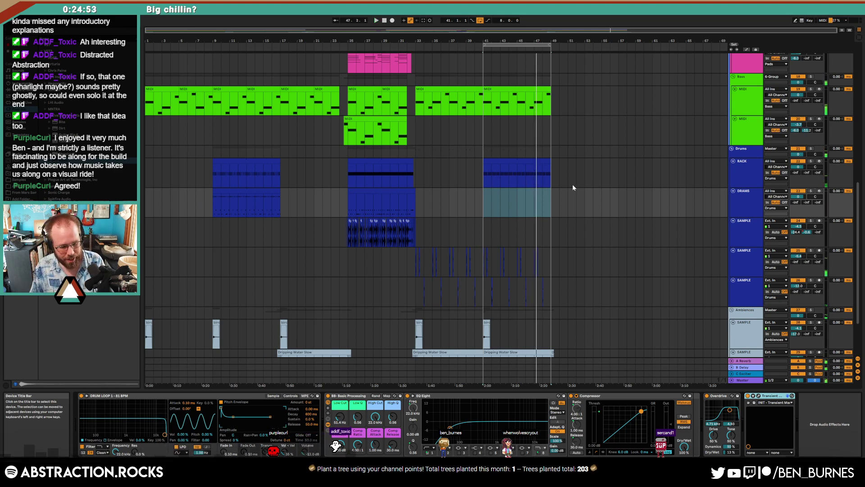
Step: Remove the short leftover clip at bar 41 from the lowest Ambiences sample track
{"action": "left_click", "coordinate": [483, 209]}
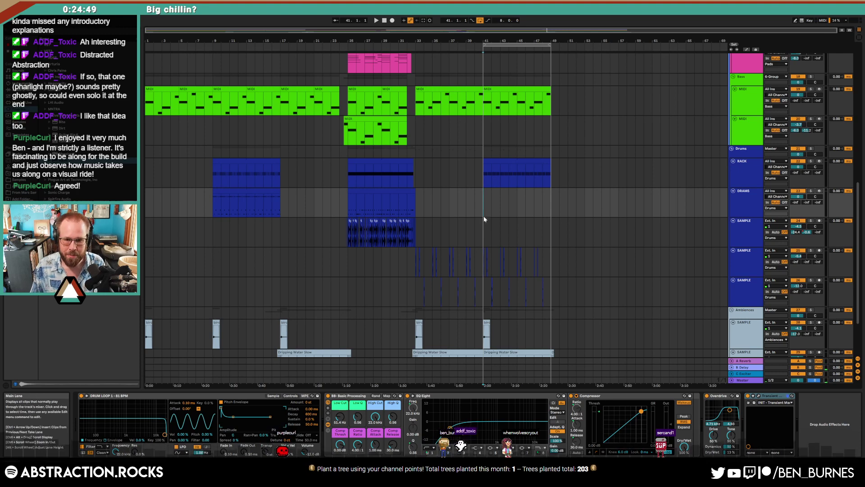
{"action": "left_click", "coordinate": [481, 225]}
{"action": "scroll", "coordinate": [488, 234], "scroll_direction": "down", "scroll_amount": 3}
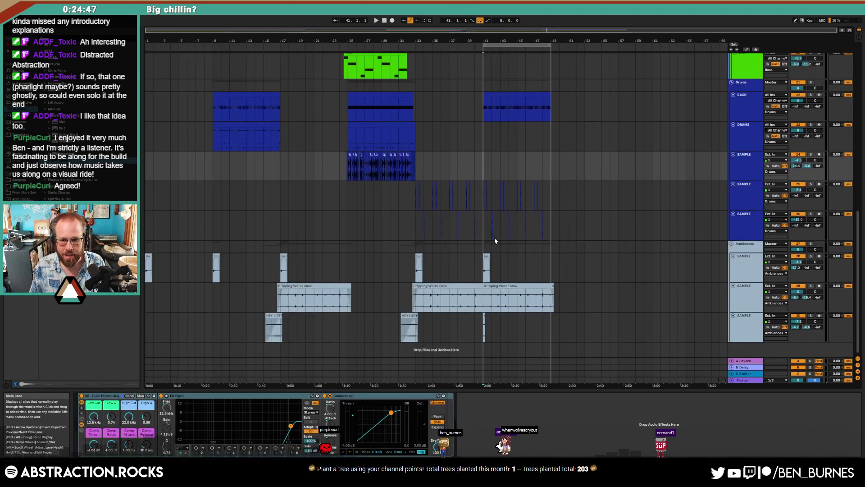
{"action": "left_click", "coordinate": [477, 326]}
{"action": "left_click", "coordinate": [525, 336]}
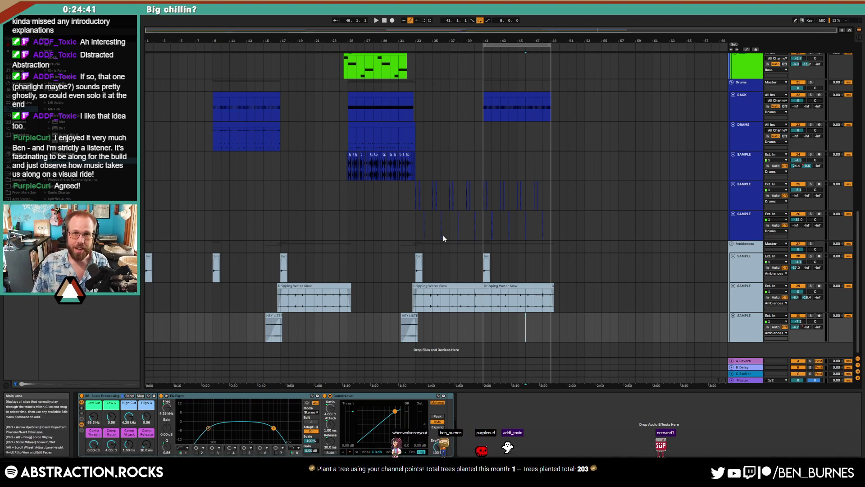
Step: Duplicate the Dripping Water Slow clip at bar 41 so it also fills bars 49 to 57
{"action": "left_click", "coordinate": [482, 188]}
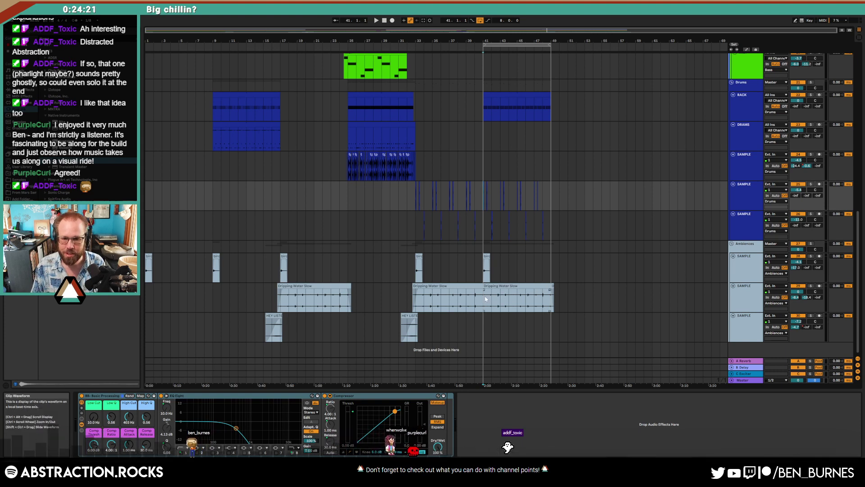
{"action": "key", "text": "ctrl+d"}
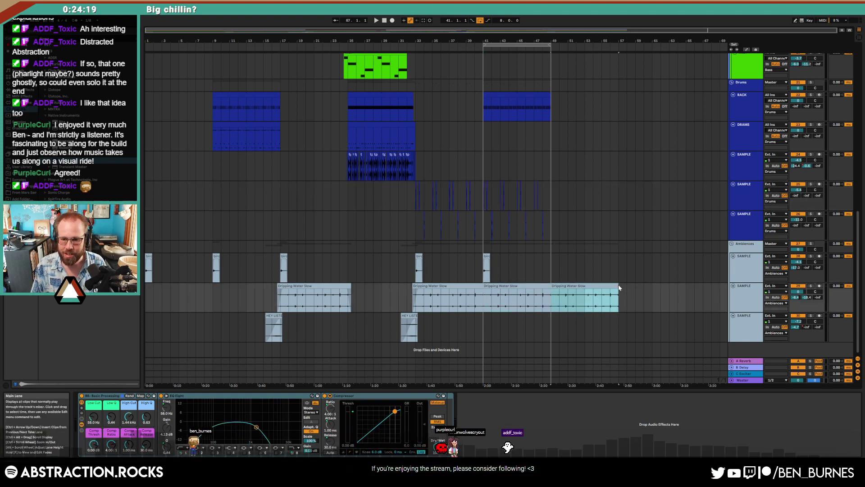
Step: Add a short fade-out at the end of the last Dripping Water Slow clip, near bar 57
{"action": "left_click_drag", "start_coordinate": [620, 291], "coordinate": [612, 292]}
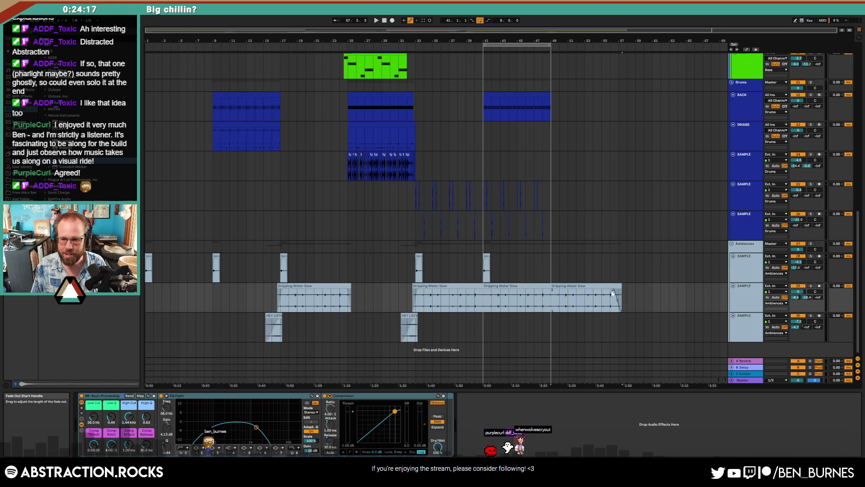
{"action": "left_click", "coordinate": [606, 284]}
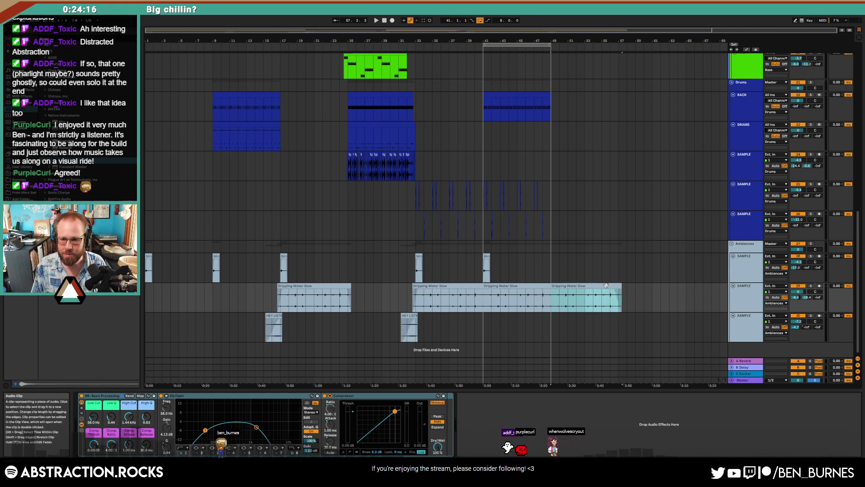
{"action": "left_click", "coordinate": [550, 225]}
{"action": "left_click", "coordinate": [550, 186]}
Step: Play the arrangement from bar 33 to listen to the section leading into bar 41
{"action": "scroll", "coordinate": [564, 211], "scroll_direction": "up", "scroll_amount": 3}
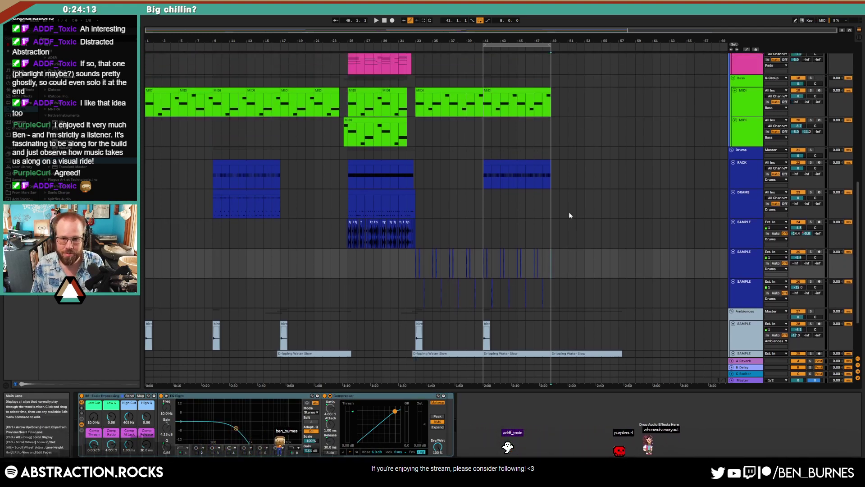
{"action": "scroll", "coordinate": [569, 215], "scroll_direction": "up", "scroll_amount": 10}
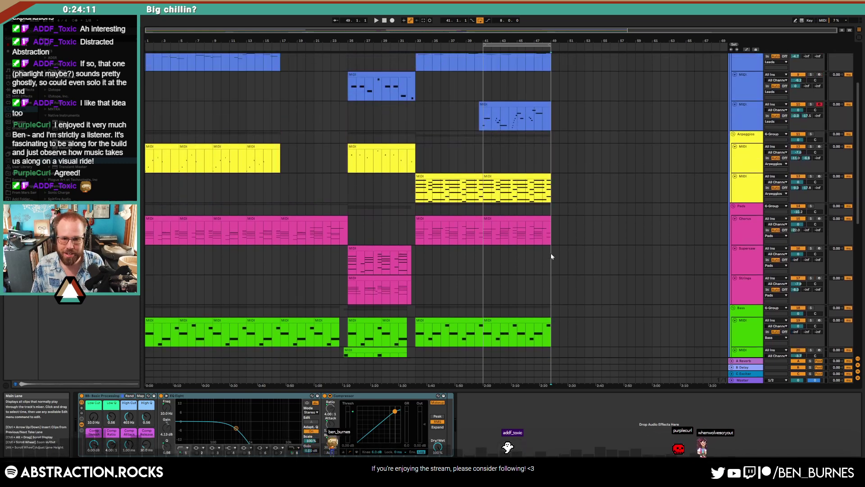
{"action": "scroll", "coordinate": [550, 256], "scroll_direction": "up", "scroll_amount": 1}
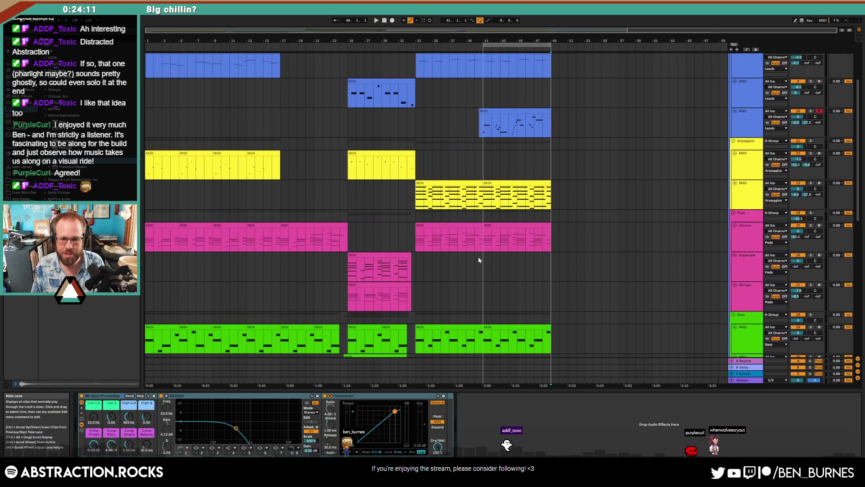
{"action": "left_click", "coordinate": [414, 45]}
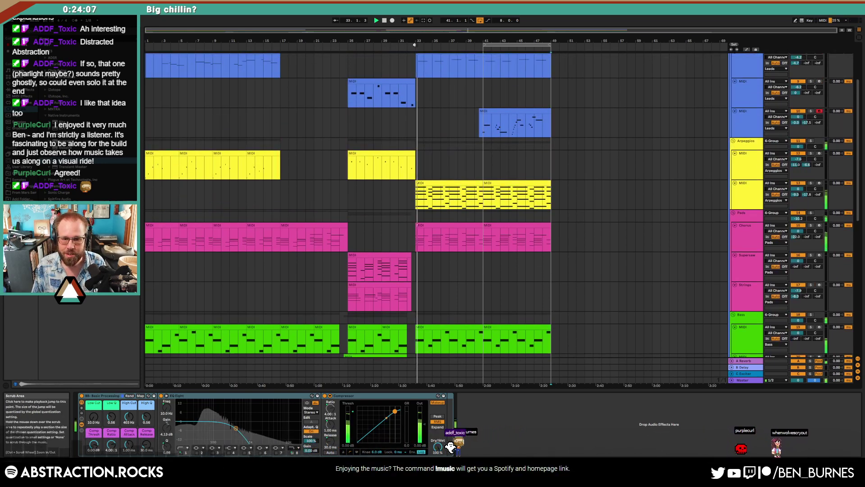
{"action": "scroll", "coordinate": [575, 216], "scroll_direction": "up", "scroll_amount": 3}
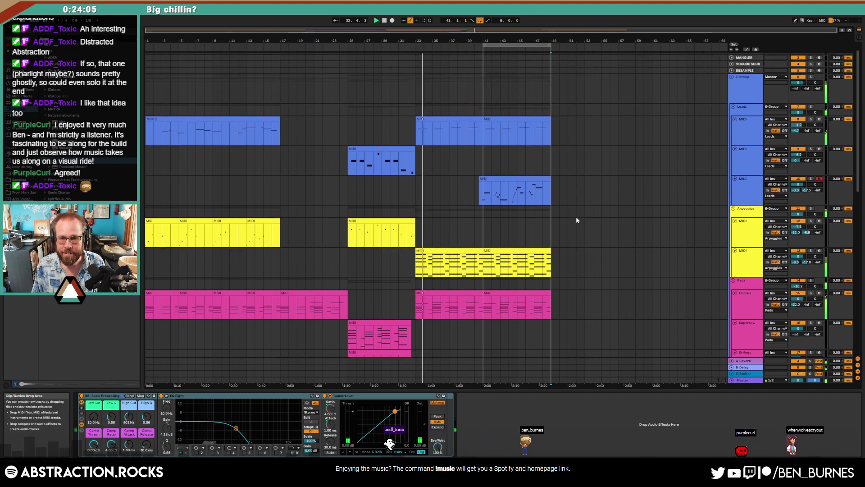
Step: In the Chorus clip at bar 41, lower the bar 45 chord's notes to A#1, F2, A#2 and D3, leaving the top G3
{"action": "left_click", "coordinate": [473, 293]}
{"action": "double_click", "coordinate": [501, 293]}
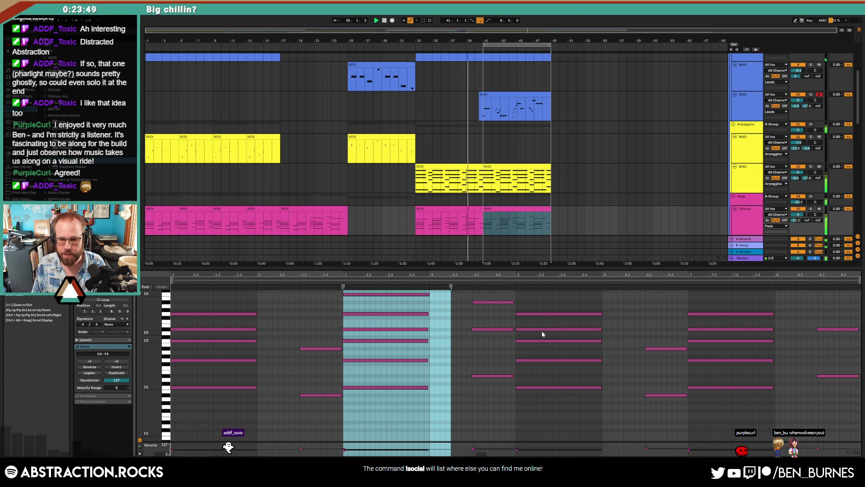
{"action": "left_click", "coordinate": [550, 341]}
{"action": "key", "text": "Down"}
{"action": "key", "text": "Down"}
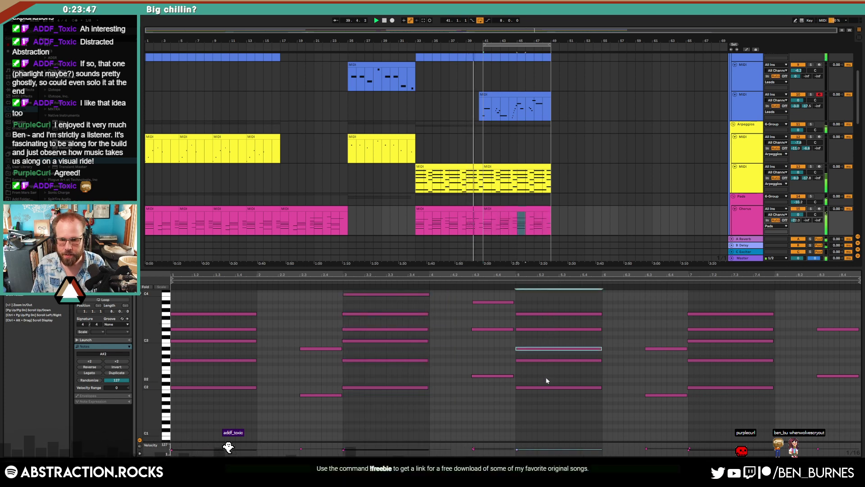
{"action": "left_click", "coordinate": [548, 387]}
{"action": "key", "text": "Down"}
{"action": "left_click", "coordinate": [538, 360]}
{"action": "key", "text": "Down"}
{"action": "key", "text": "Down"}
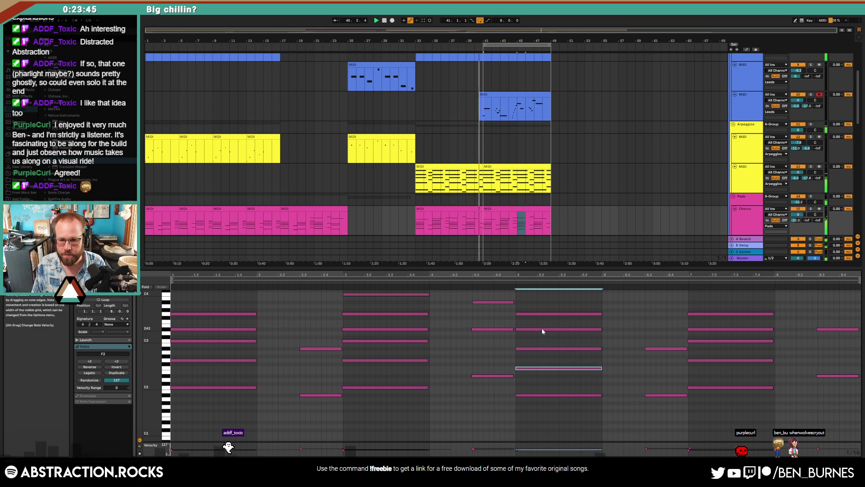
{"action": "left_click", "coordinate": [542, 329]}
{"action": "key", "text": "Down"}
{"action": "left_click", "coordinate": [547, 314]}
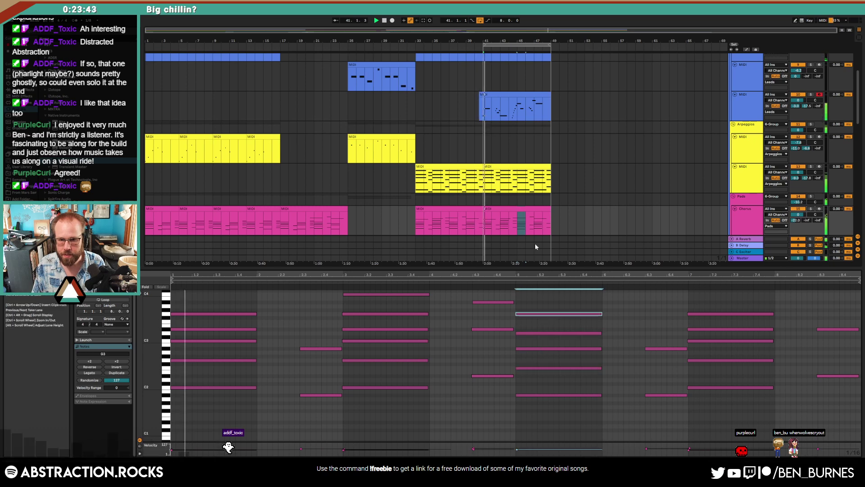
Step: Lengthen the oscillator envelope's attack in the Operator of the lead playing at bar 41, and show its LFO envelope
{"action": "left_click", "coordinate": [491, 95]}
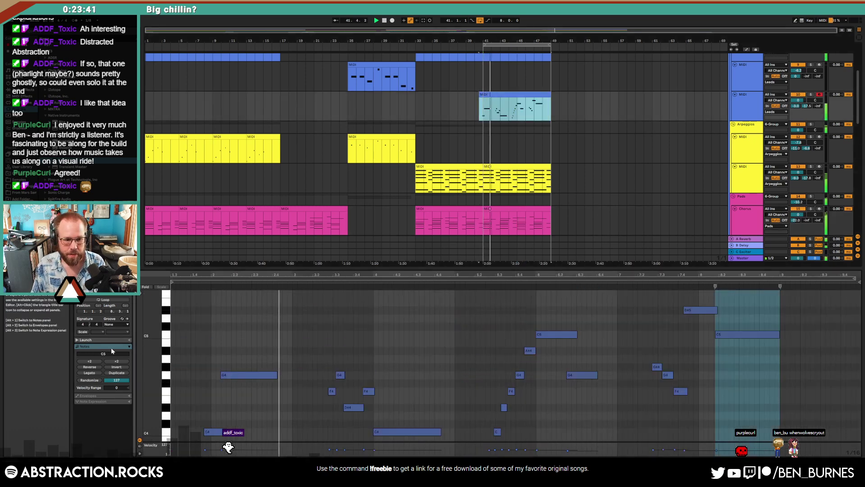
{"action": "key", "text": "shift+Tab"}
{"action": "left_click", "coordinate": [118, 451]}
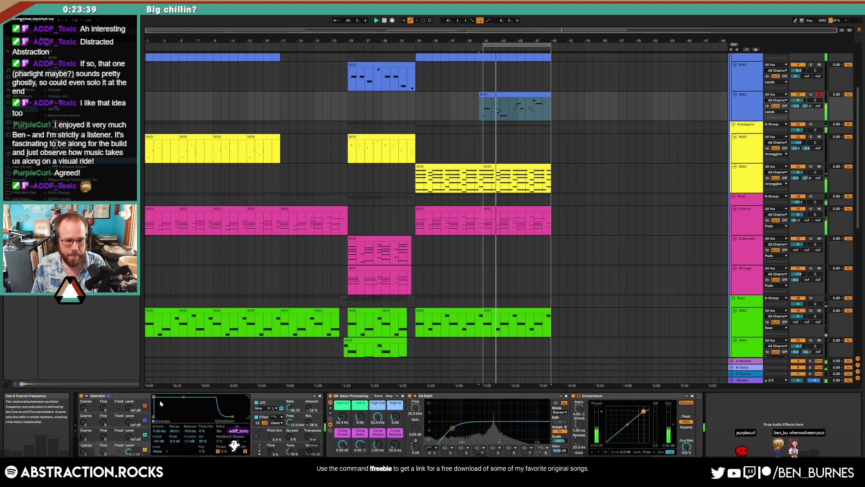
{"action": "left_click_drag", "start_coordinate": [156, 397], "coordinate": [167, 397]}
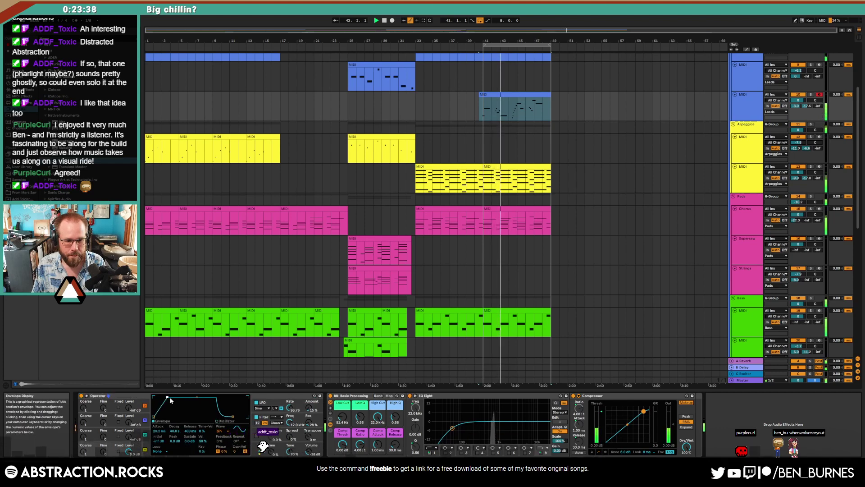
{"action": "left_click", "coordinate": [290, 411]}
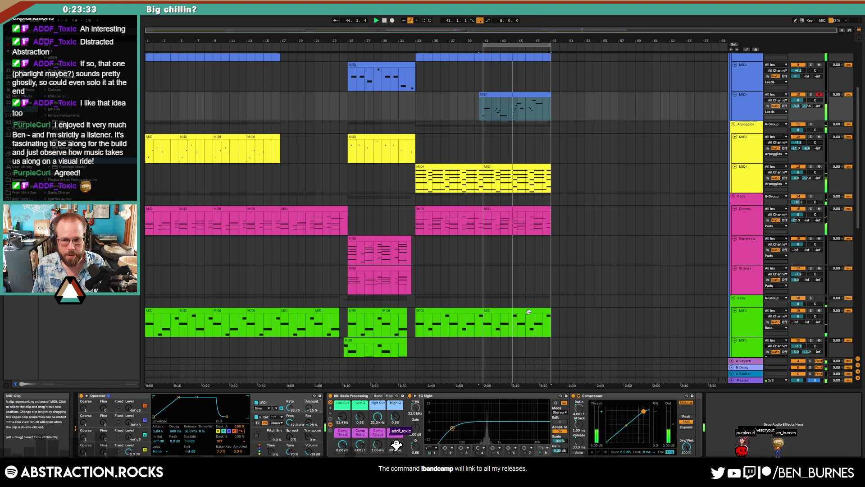
Step: In the bass clip at bar 41, lower the long note at the start of bar 45 to A#0
{"action": "double_click", "coordinate": [519, 322]}
{"action": "key", "text": "Down"}
{"action": "key", "text": "Down"}
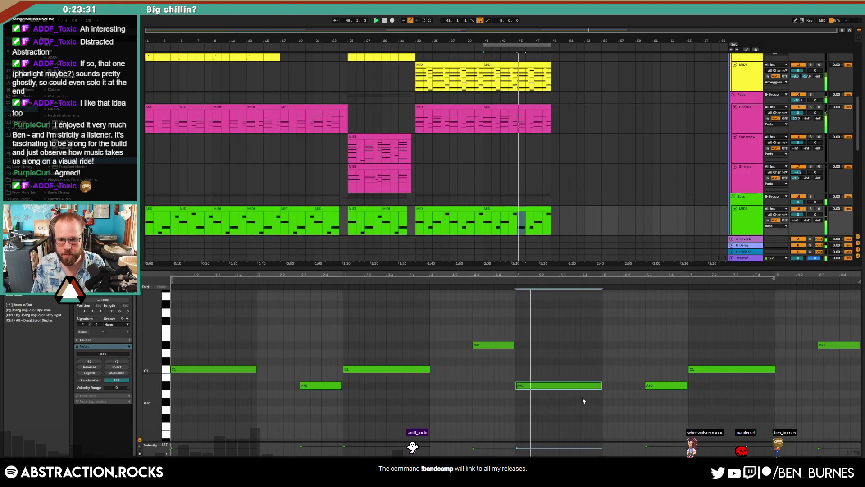
Step: Try other pitches, including C1, for the short bass note at beat 3 of bar 46
{"action": "left_click", "coordinate": [660, 386]}
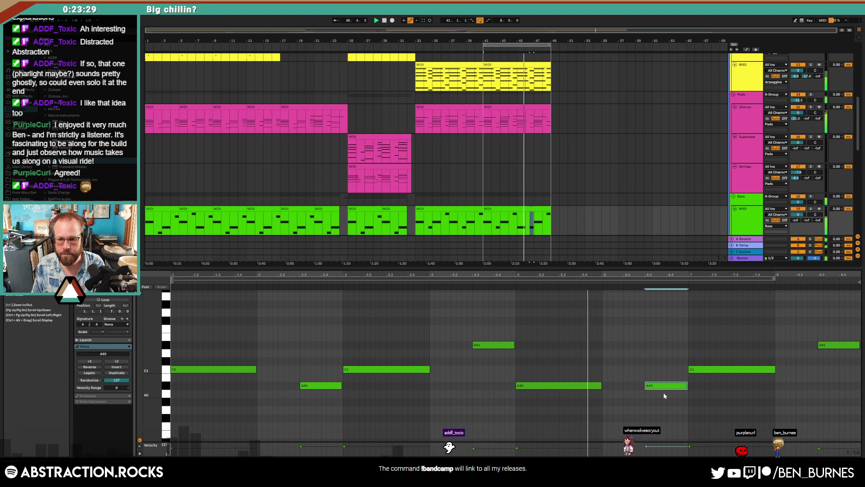
{"action": "key", "text": "Up"}
{"action": "key", "text": "Up"}
{"action": "key", "text": "Up"}
{"action": "key", "text": "Down"}
{"action": "key", "text": "Down"}
{"action": "key", "text": "Down"}
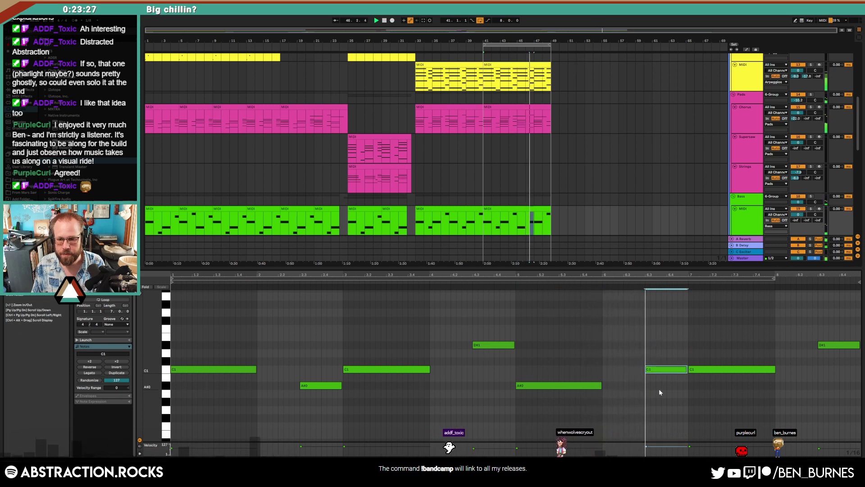
{"action": "key", "text": "Up"}
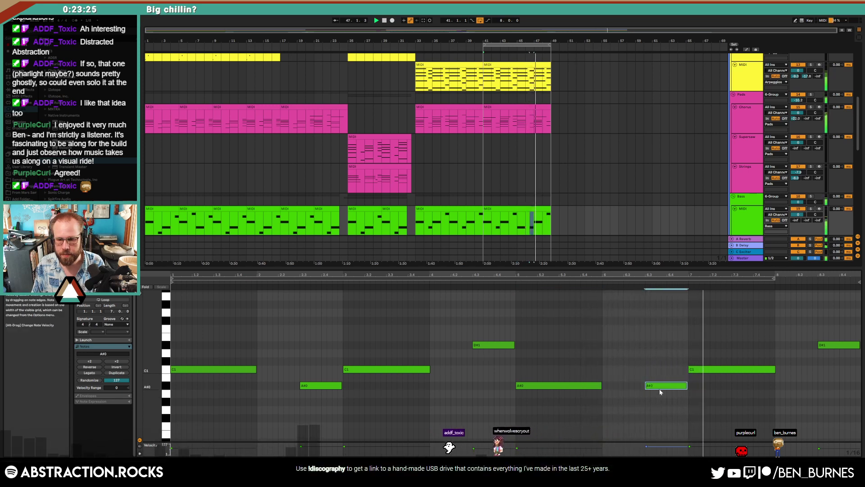
Step: In the Chorus clip at bar 41, raise the two short notes just before bar 47 to B1 and B2
{"action": "left_click", "coordinate": [525, 114]}
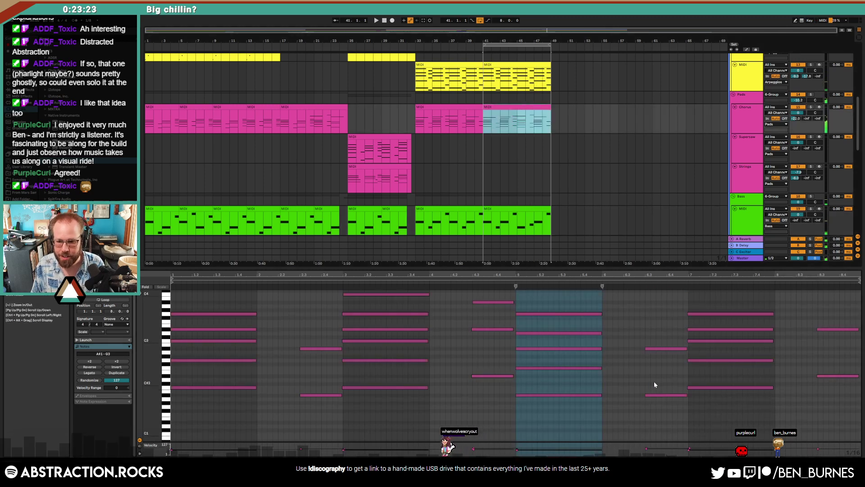
{"action": "left_click", "coordinate": [662, 391]}
{"action": "key", "text": "shift+Up"}
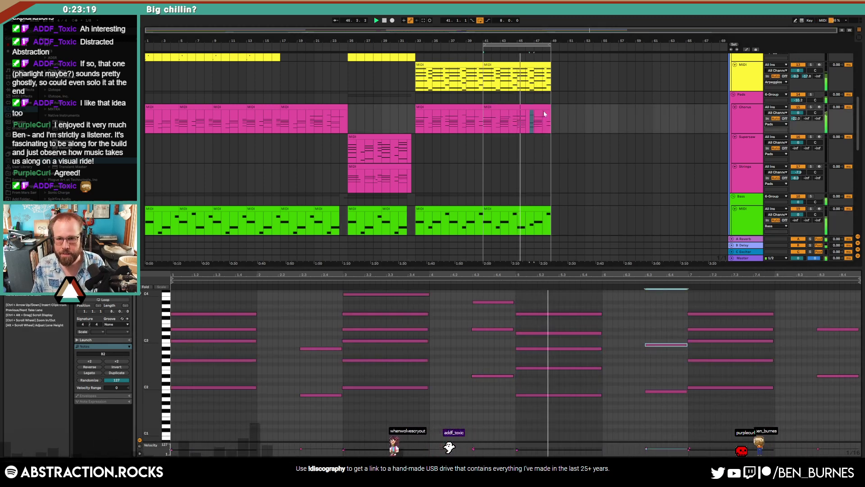
Step: In the Arpeggios clip at bar 41, change the short chord before bar 47 to E4 on top and B2 at the bottom
{"action": "scroll", "coordinate": [538, 92], "scroll_direction": "up", "scroll_amount": 2}
{"action": "left_click", "coordinate": [538, 93]}
{"action": "left_click_drag", "start_coordinate": [661, 318], "coordinate": [661, 338]}
{"action": "key", "text": "Down"}
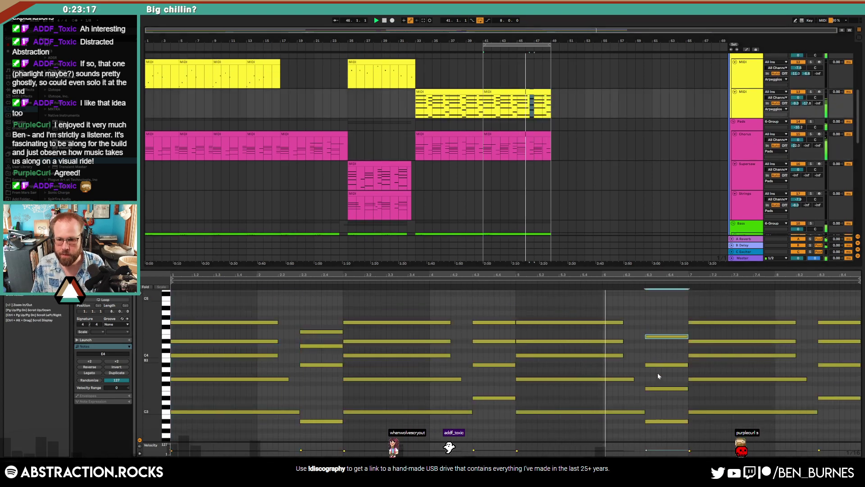
{"action": "left_click_drag", "start_coordinate": [666, 431], "coordinate": [664, 409]}
{"action": "key", "text": "Up"}
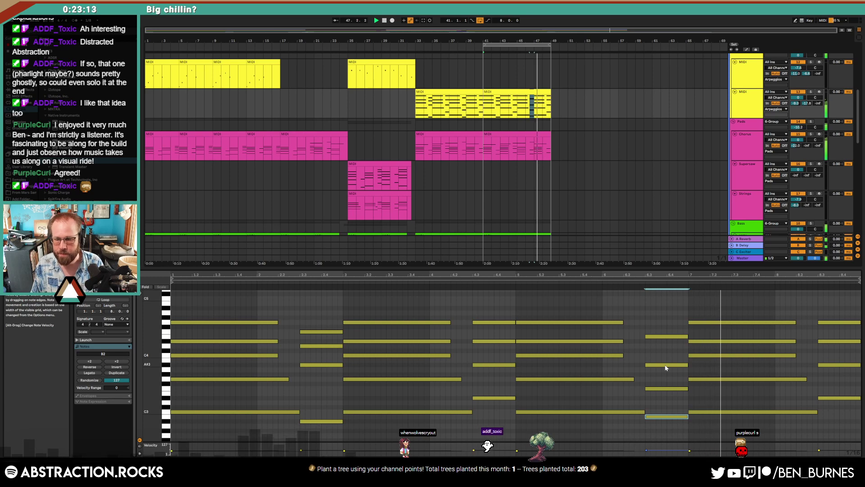
Step: Delete the final chord, D#3 to G4, from the end of the Arpeggios clip at bar 41
{"action": "left_click_drag", "start_coordinate": [832, 308], "coordinate": [841, 329]}
{"action": "left_click_drag", "start_coordinate": [857, 419], "coordinate": [856, 423]}
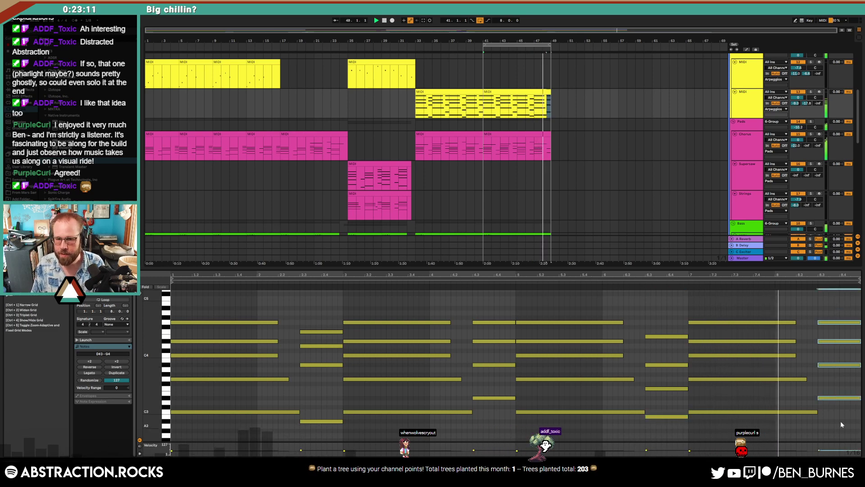
{"action": "key", "text": "Delete"}
Step: Delete the final notes at beat 3 of bar 48 from the Chorus and bass clips
{"action": "left_click", "coordinate": [548, 134]}
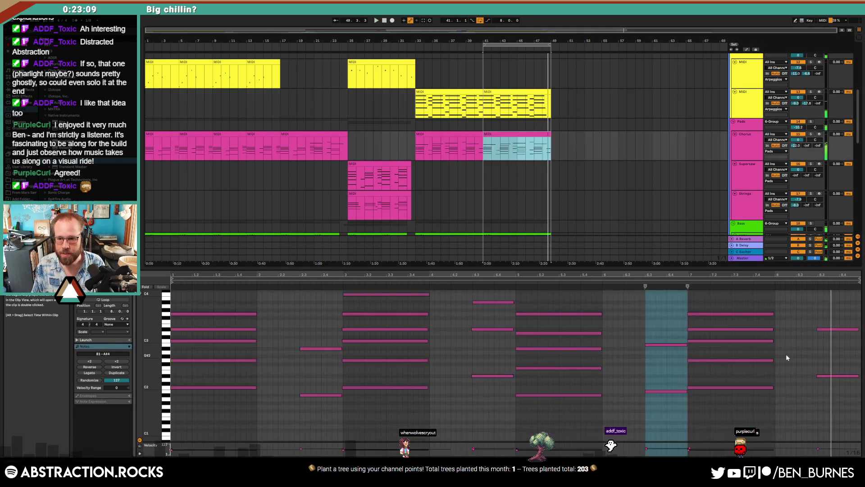
{"action": "scroll", "coordinate": [547, 173], "scroll_direction": "down", "scroll_amount": 3}
{"action": "scroll", "coordinate": [538, 206], "scroll_direction": "down", "scroll_amount": 1}
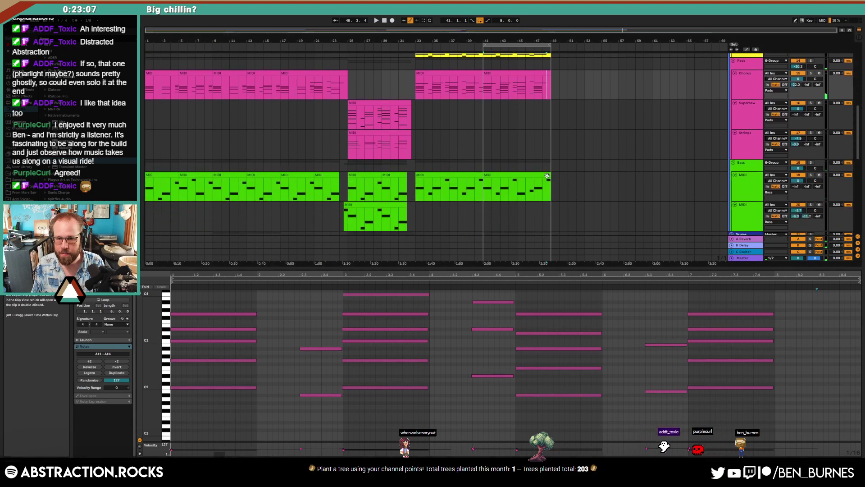
{"action": "left_click", "coordinate": [540, 175]}
{"action": "left_click_drag", "start_coordinate": [783, 313], "coordinate": [834, 361]}
{"action": "key", "text": "Delete"}
{"action": "key", "text": "shift+Tab"}
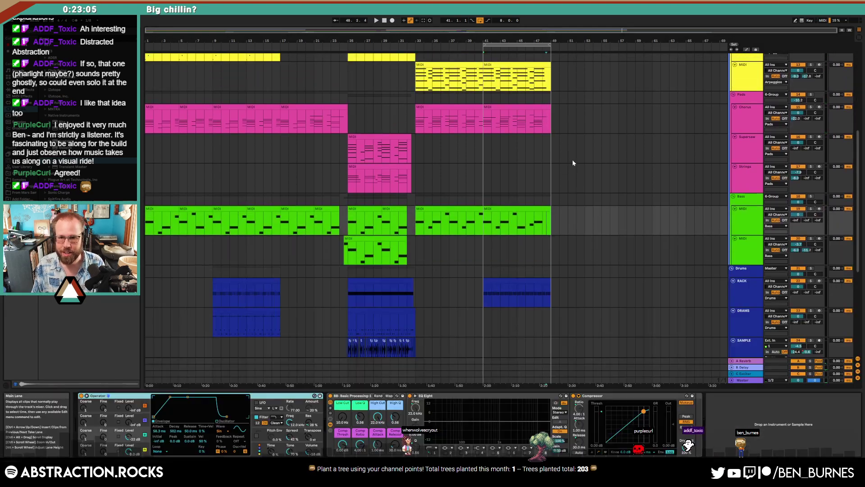
Step: Lengthen the last C3 note in the Arpeggios clip at bar 41 slightly past beat 3 of bar 48
{"action": "scroll", "coordinate": [559, 164], "scroll_direction": "up", "scroll_amount": 5}
{"action": "left_click", "coordinate": [547, 178]}
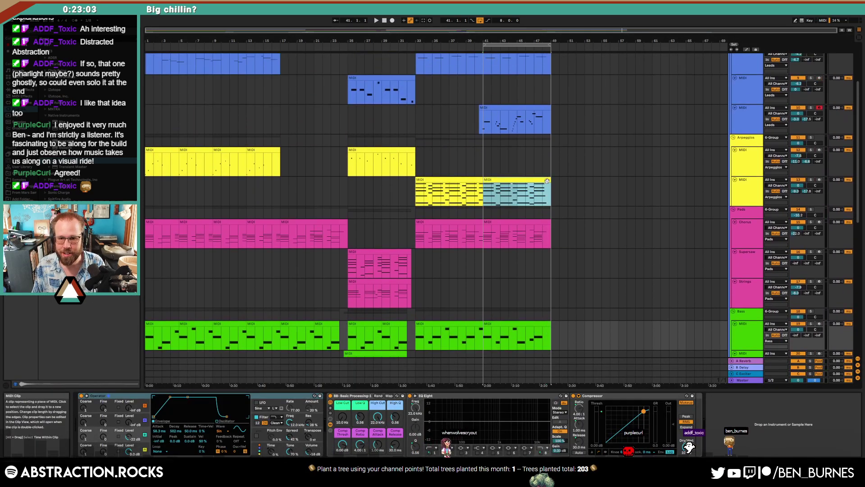
{"action": "key", "text": "shift+Tab"}
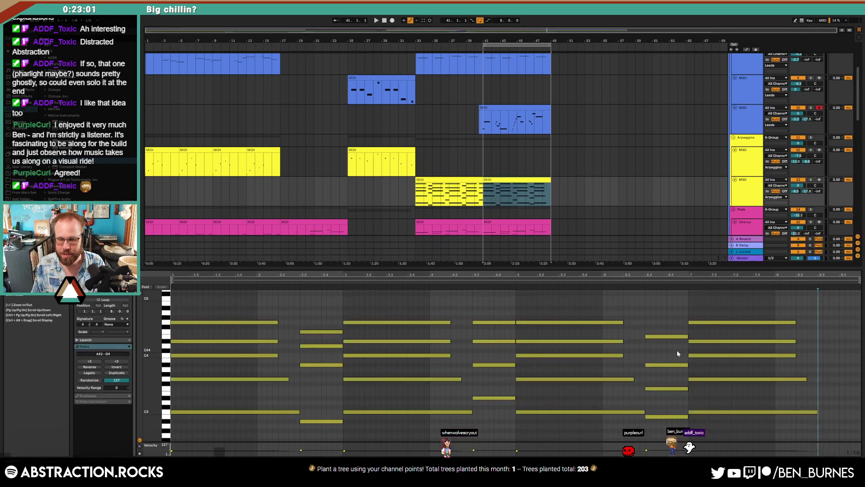
{"action": "left_click_drag", "start_coordinate": [766, 367], "coordinate": [804, 418]}
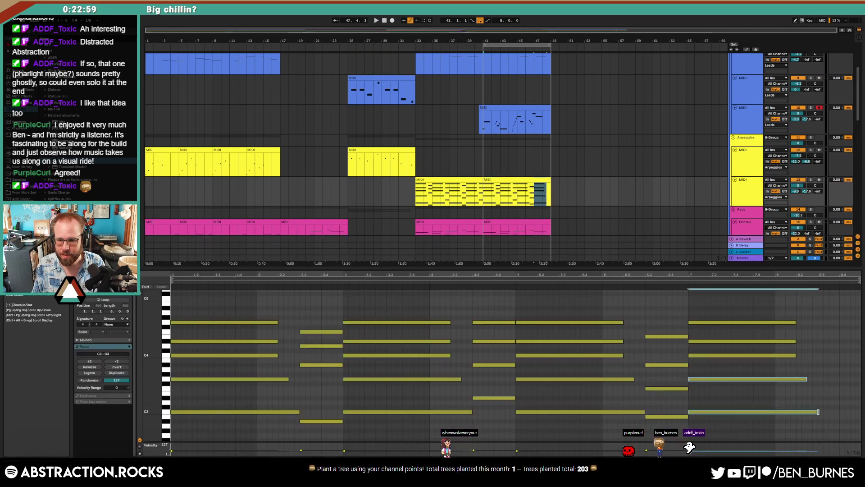
{"action": "left_click", "coordinate": [827, 411]}
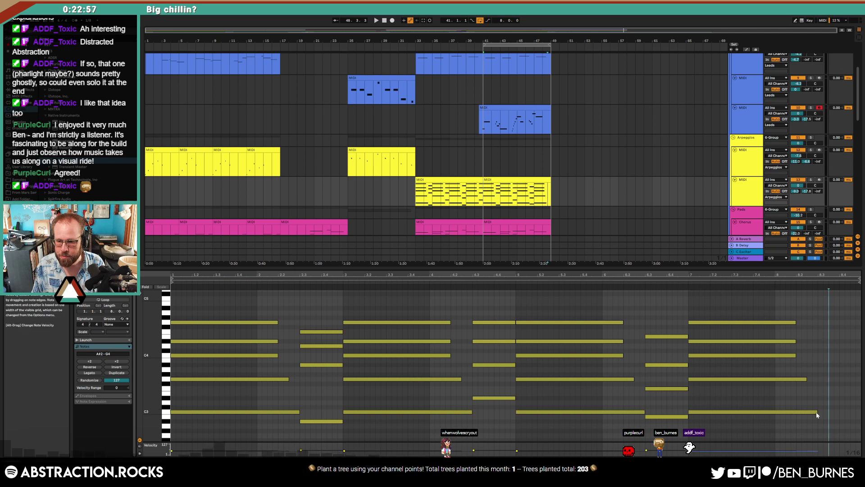
{"action": "left_click_drag", "start_coordinate": [817, 413], "coordinate": [829, 413]}
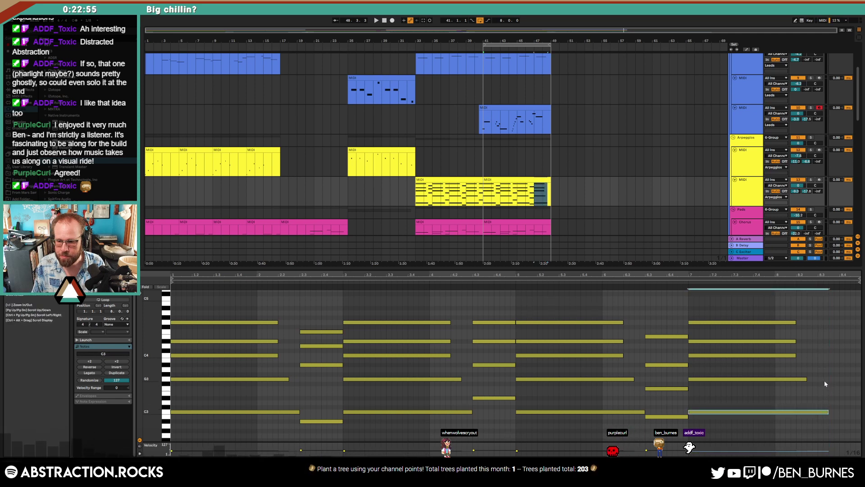
Step: Stretch the last C3 note to the clip's end and place two short G3 notes above it from beat 3 of bar 48
{"action": "left_click", "coordinate": [829, 379]}
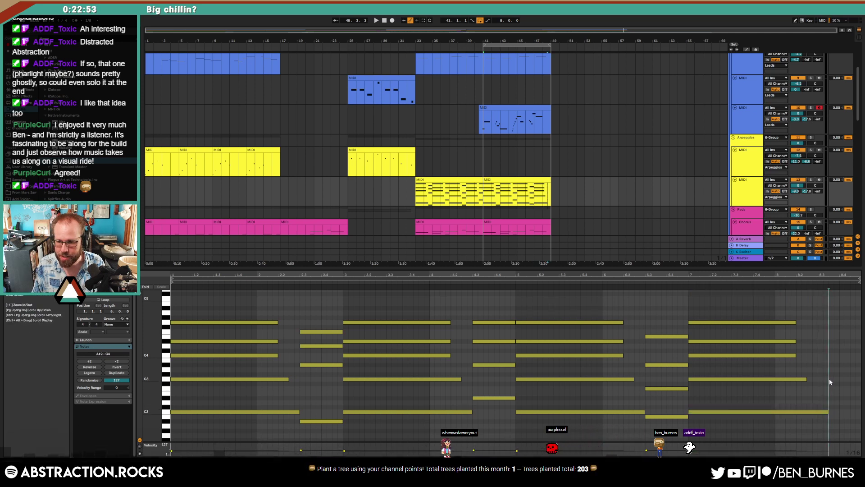
{"action": "double_click", "coordinate": [829, 379]}
{"action": "left_click_drag", "start_coordinate": [828, 411], "coordinate": [844, 414]}
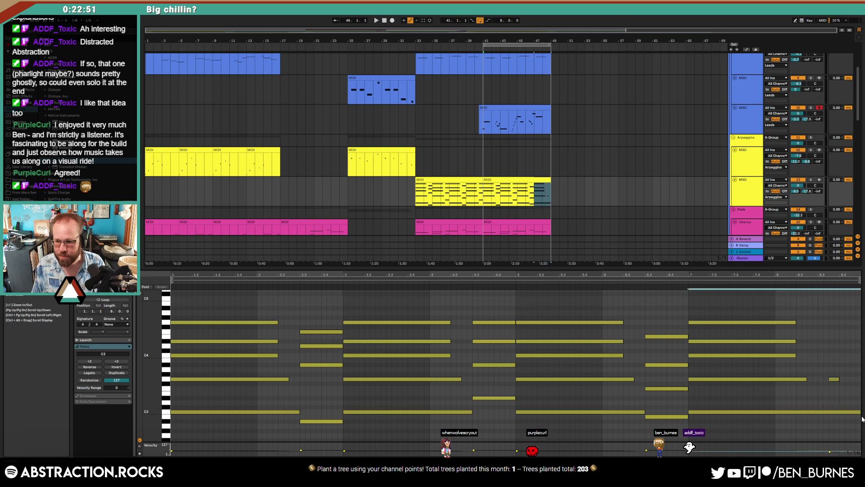
{"action": "double_click", "coordinate": [853, 380]}
{"action": "left_click_drag", "start_coordinate": [830, 362], "coordinate": [855, 392]}
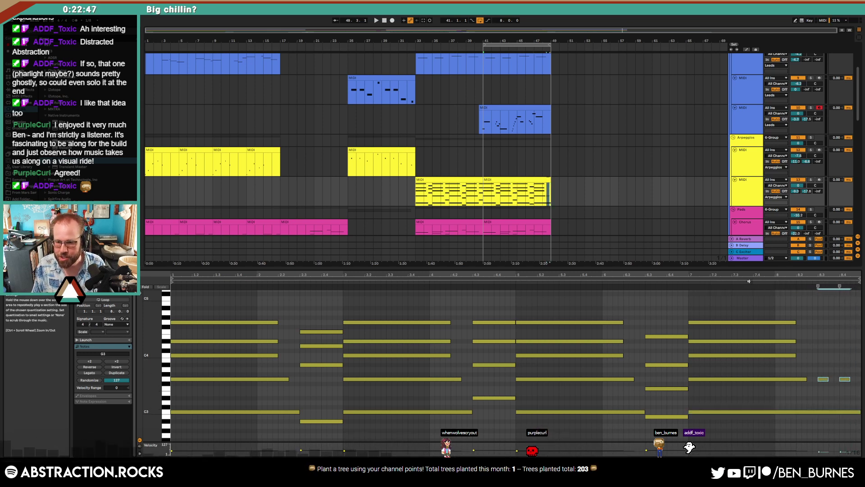
Step: Shorten the last C3 note to end at beat 3 of bar 48 and add a new C3 from there to the clip's end
{"action": "left_click", "coordinate": [687, 284]}
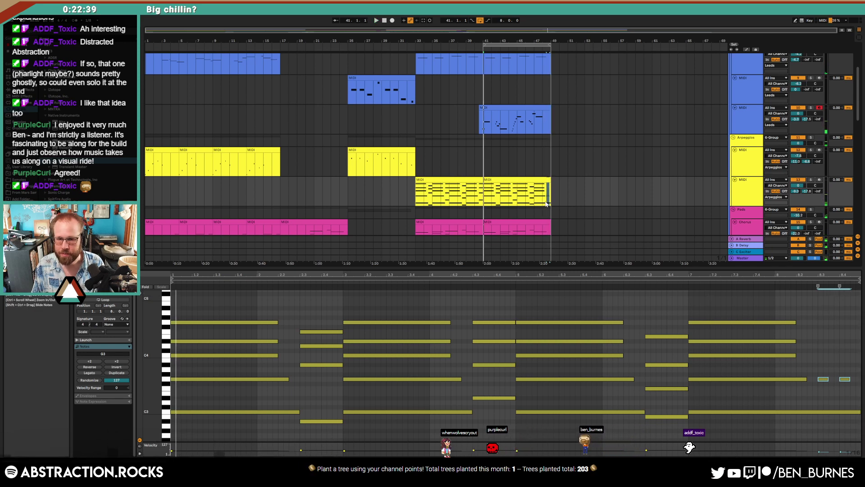
{"action": "left_click_drag", "start_coordinate": [547, 204], "coordinate": [550, 201]}
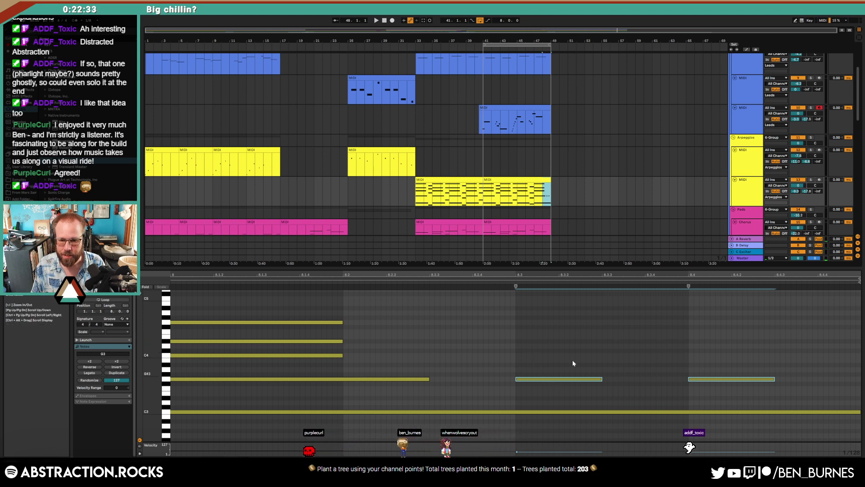
{"action": "left_click_drag", "start_coordinate": [859, 411], "coordinate": [517, 408]}
{"action": "key", "text": "ctrl+d"}
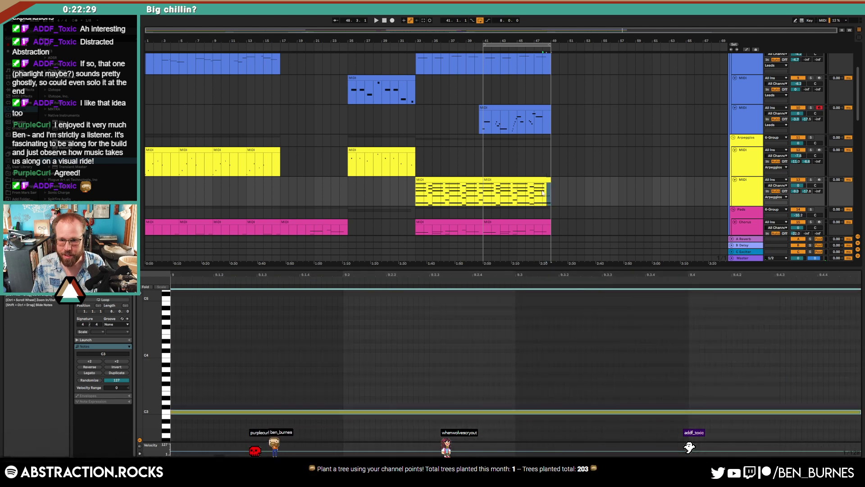
{"action": "key", "text": "ctrl+z"}
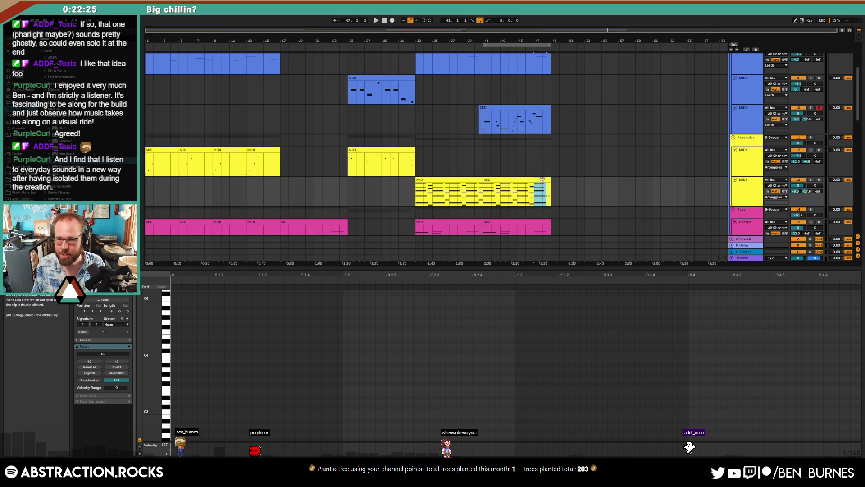
{"action": "left_click", "coordinate": [542, 179]}
{"action": "left_click", "coordinate": [819, 411]}
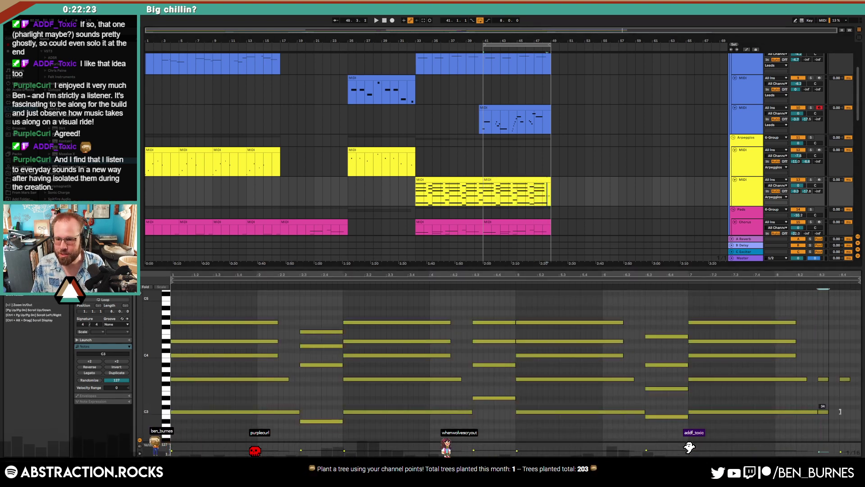
{"action": "left_click_drag", "start_coordinate": [859, 412], "coordinate": [858, 406]}
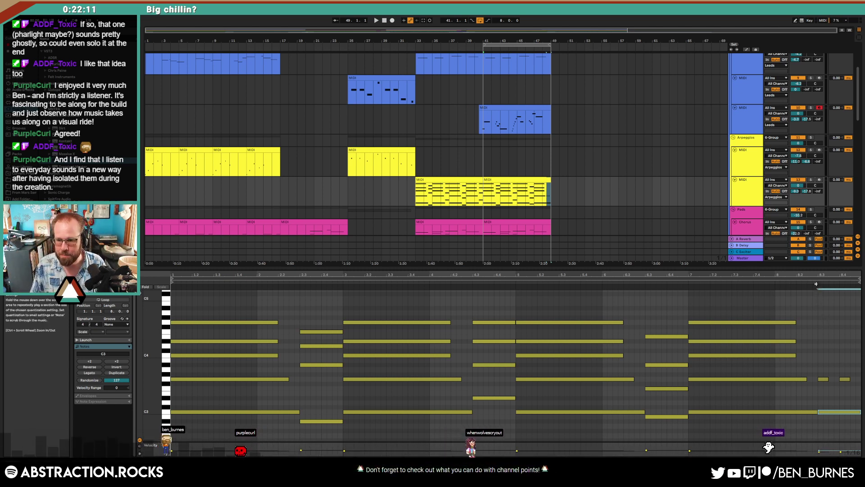
Step: Loop the last half bar of the arrangement, from beat 3 of bar 48 to bar 49, and listen to it
{"action": "left_click_drag", "start_coordinate": [858, 300], "coordinate": [858, 300]}
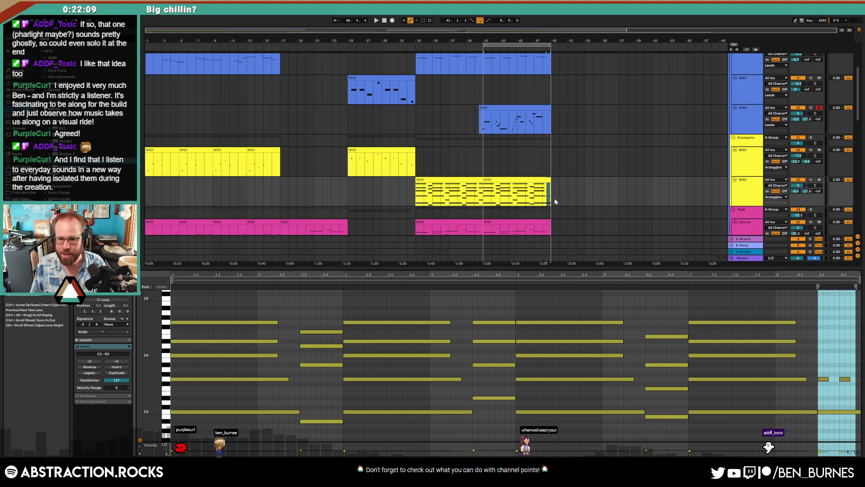
{"action": "scroll", "coordinate": [544, 200], "scroll_direction": "up", "scroll_amount": 5}
{"action": "left_click_drag", "start_coordinate": [563, 199], "coordinate": [585, 199]}
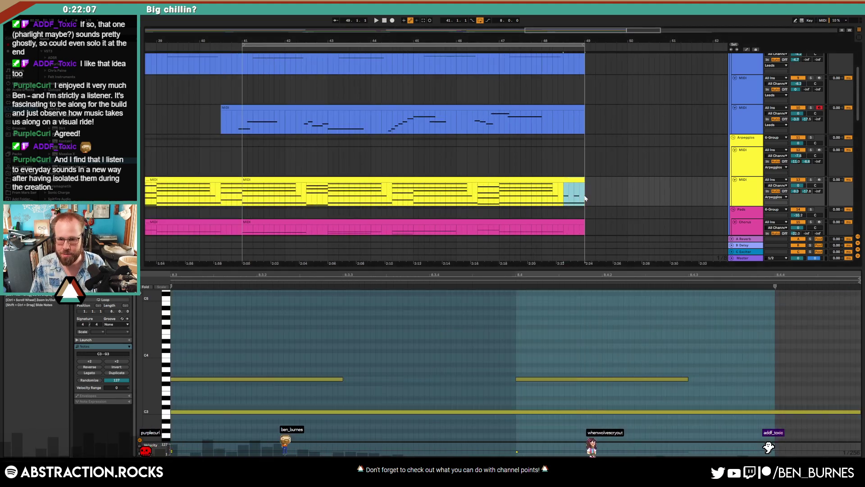
{"action": "key", "text": "ctrl+l"}
{"action": "left_click", "coordinate": [570, 181]}
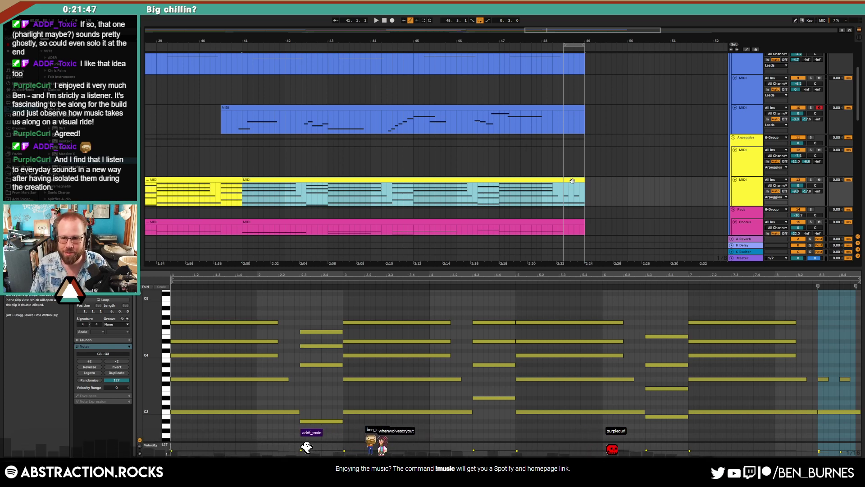
{"action": "left_click", "coordinate": [563, 198]}
{"action": "key", "text": "space"}
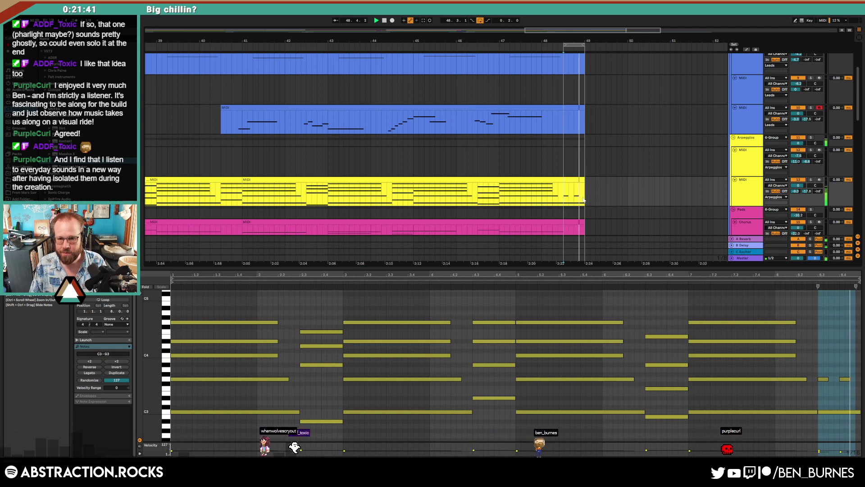
{"action": "key", "text": "space"}
Step: Duplicate the last half bar of the lower Arpeggios clip so the copy starts at bar 49
{"action": "left_click", "coordinate": [580, 180]}
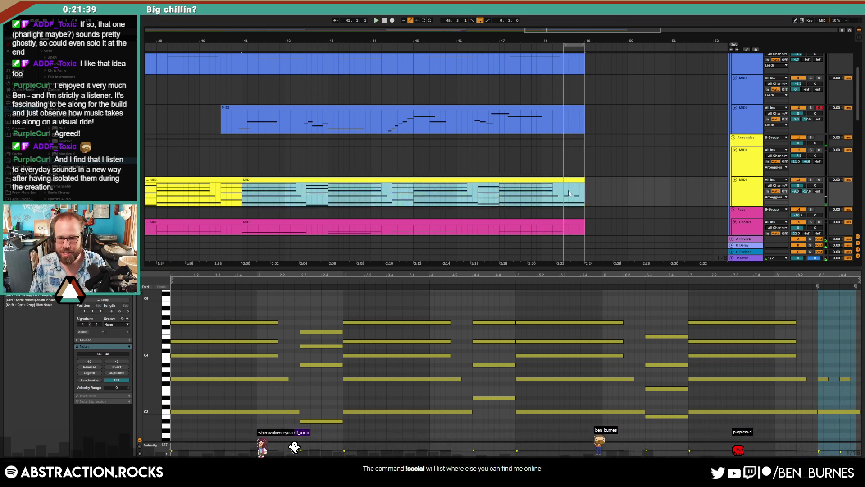
{"action": "left_click_drag", "start_coordinate": [564, 195], "coordinate": [585, 194]}
{"action": "key", "text": "ctrl+d"}
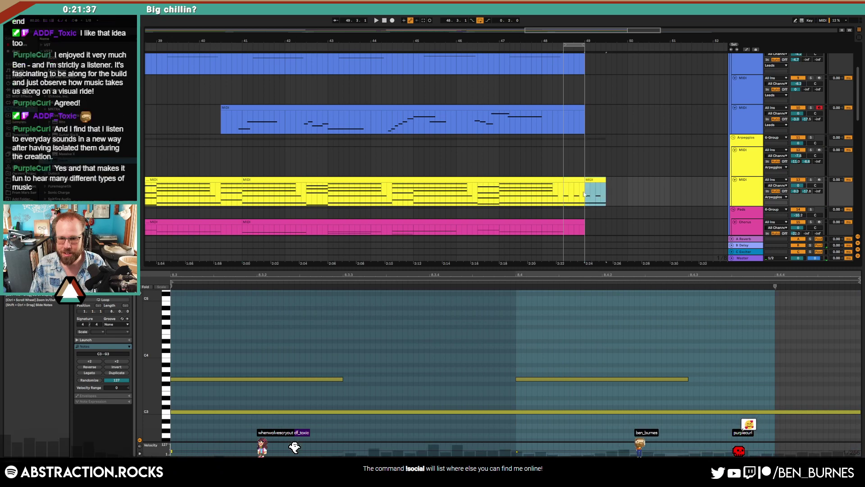
Step: Show the Arpeggios track's Filter Freq automation and raise its level over the half-bar clip after bar 49
{"action": "key", "text": "a"}
{"action": "key", "text": "shift+Tab"}
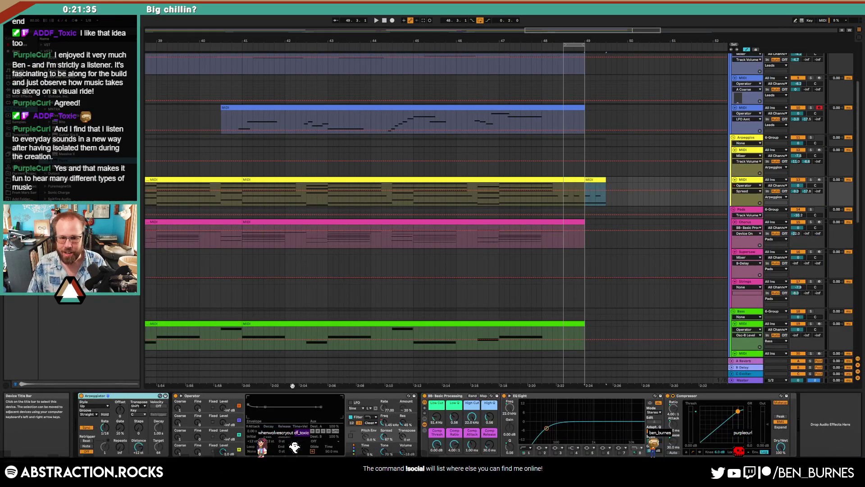
{"action": "left_click", "coordinate": [384, 421]}
{"action": "left_click", "coordinate": [601, 199]}
{"action": "left_click", "coordinate": [585, 197]}
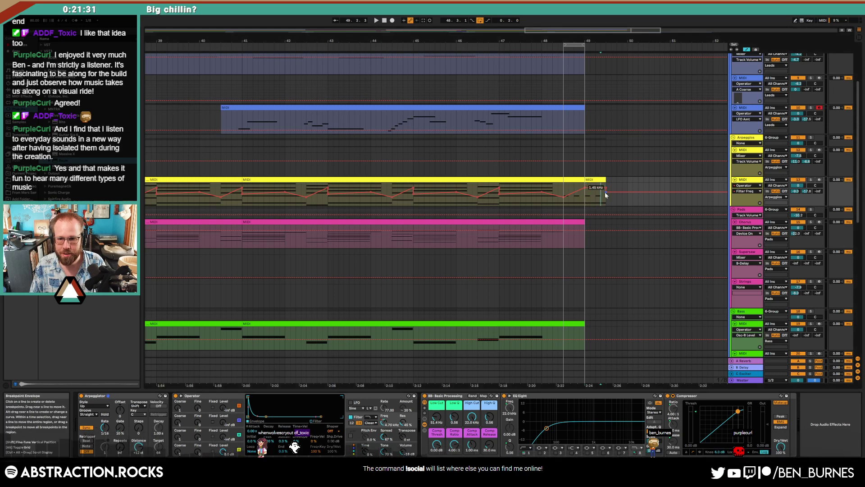
{"action": "left_click_drag", "start_coordinate": [606, 193], "coordinate": [607, 187]}
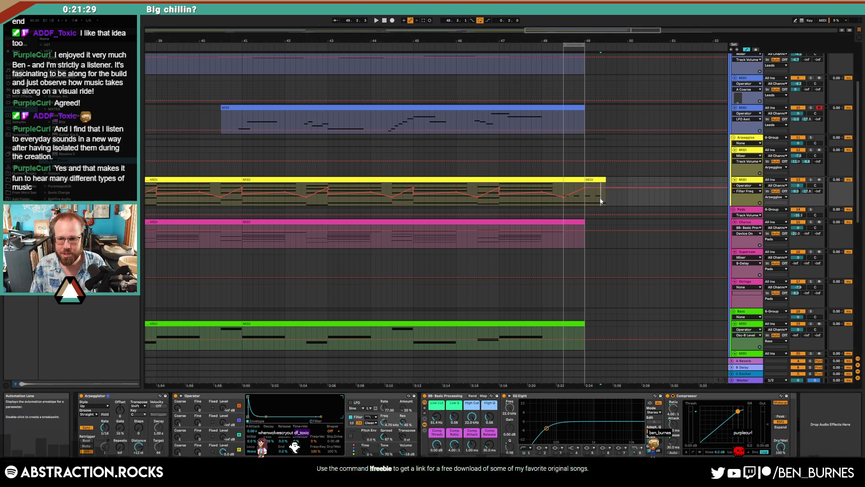
Step: Turn on looping for the half-bar Arpeggios clip at bar 49 and extend it to about bar 52
{"action": "left_click", "coordinate": [601, 179]}
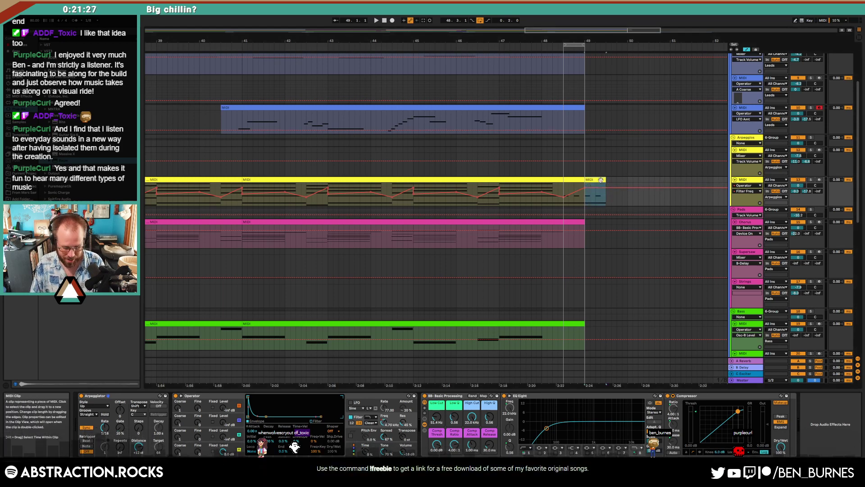
{"action": "double_click", "coordinate": [601, 180]}
{"action": "left_click", "coordinate": [103, 299]}
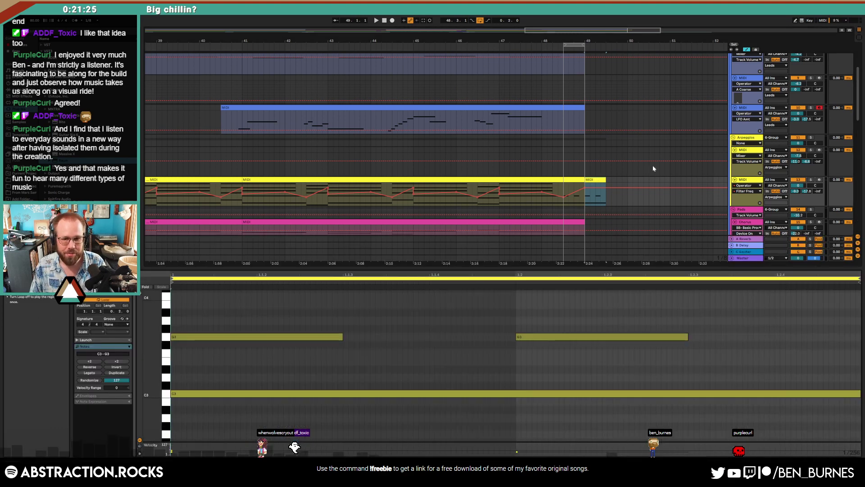
{"action": "left_click_drag", "start_coordinate": [607, 180], "coordinate": [670, 182]}
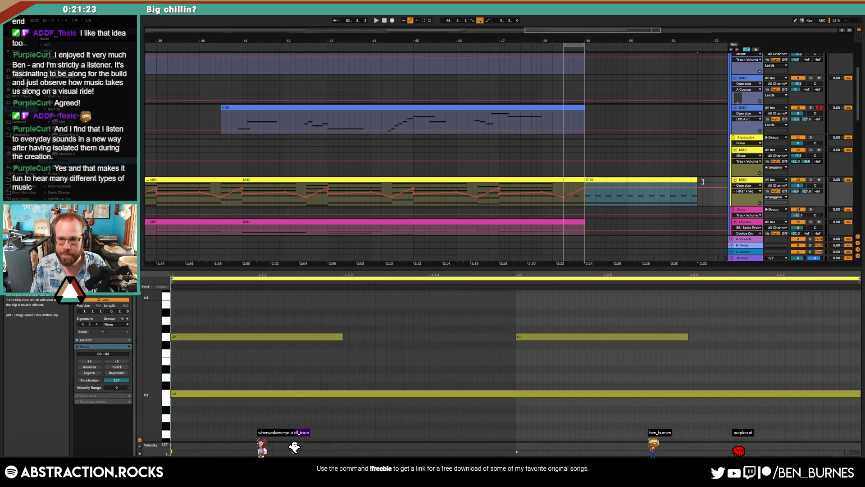
Step: Extend the looped Arpeggios clip to bar 53 and shape its Filter Freq automation to dip at bar 51 and rise again by bar 53
{"action": "left_click", "coordinate": [632, 189]}
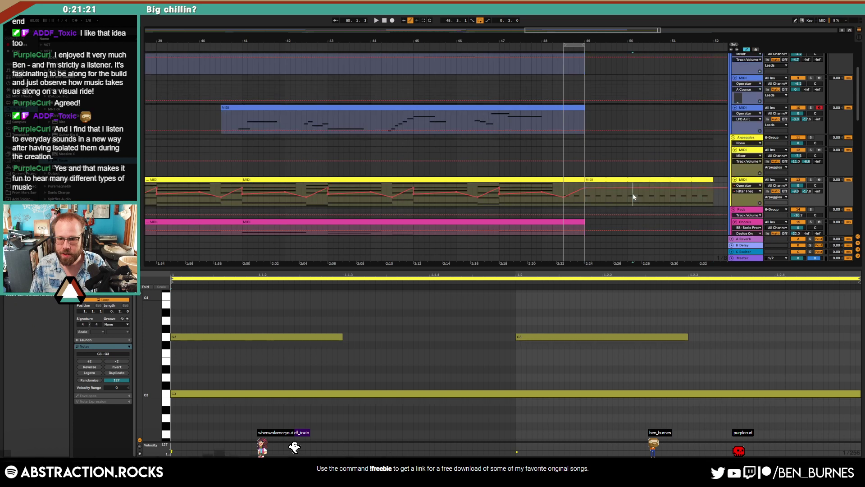
{"action": "left_click_drag", "start_coordinate": [664, 190], "coordinate": [670, 193]}
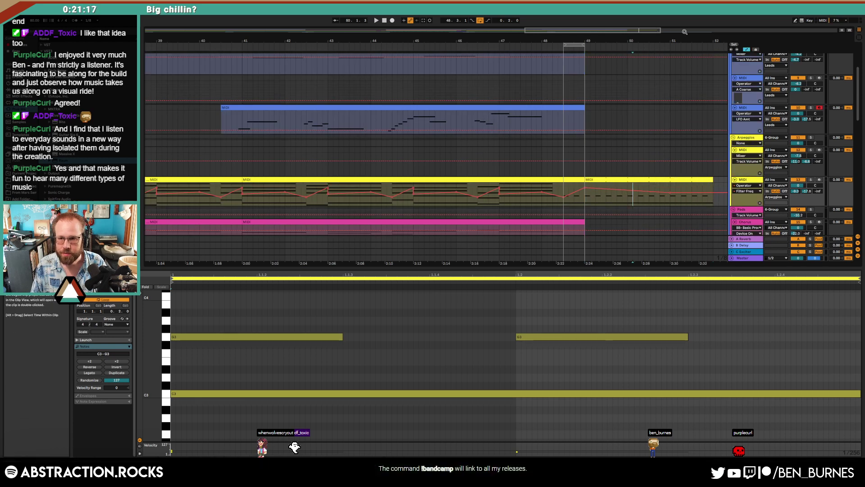
{"action": "left_click_drag", "start_coordinate": [658, 31], "coordinate": [709, 30]}
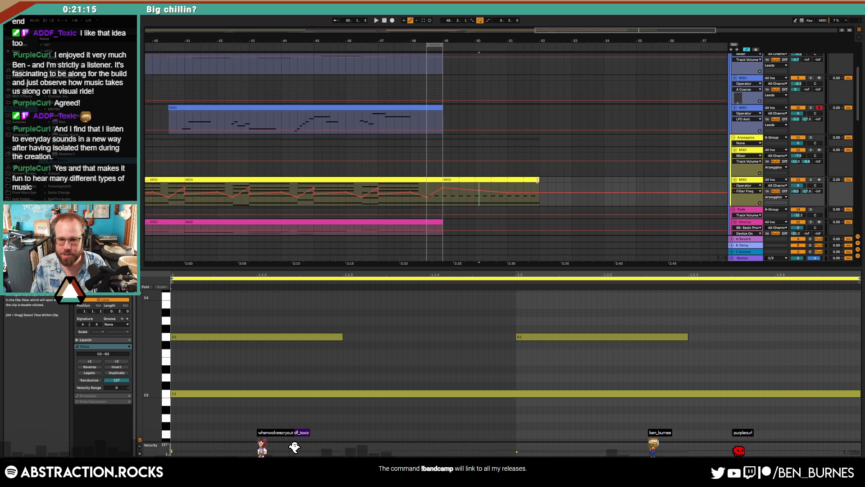
{"action": "left_click_drag", "start_coordinate": [538, 179], "coordinate": [571, 179]}
{"action": "left_click", "coordinate": [555, 189]}
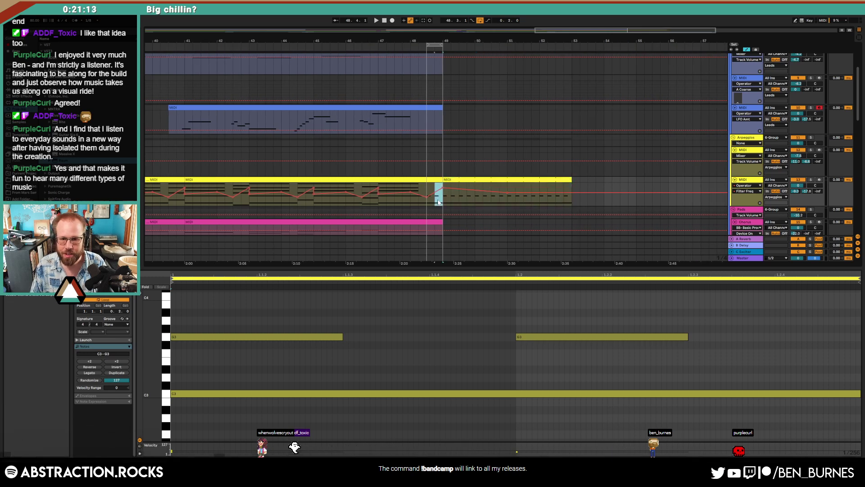
{"action": "left_click", "coordinate": [563, 196]}
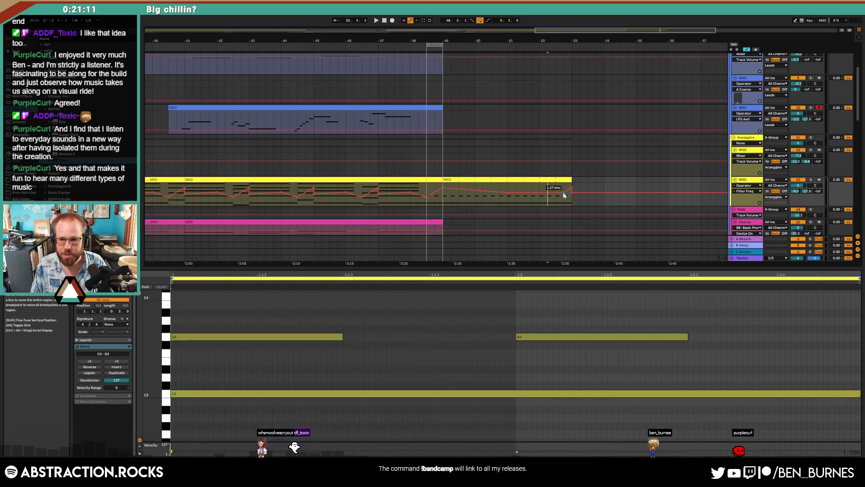
Step: Loop playback over the extended Arpeggios clip from bar 49 to bar 53 and hide the automation lanes
{"action": "left_click", "coordinate": [494, 179]}
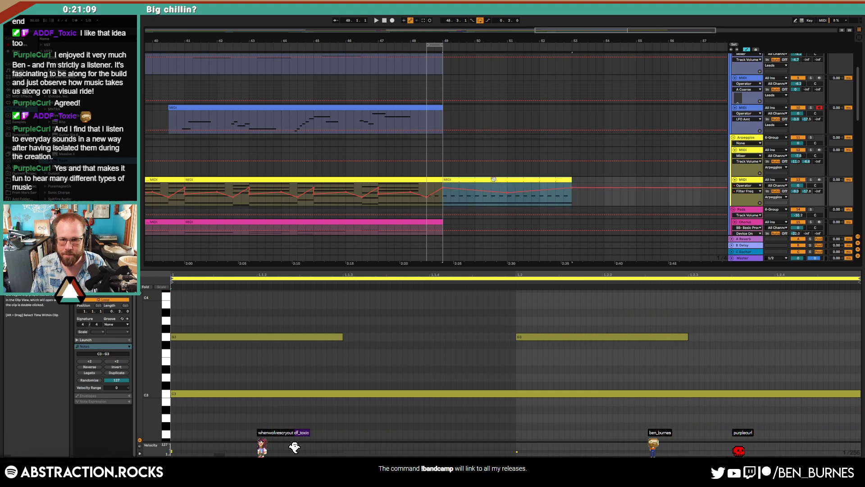
{"action": "key", "text": "space"}
{"action": "key", "text": "a"}
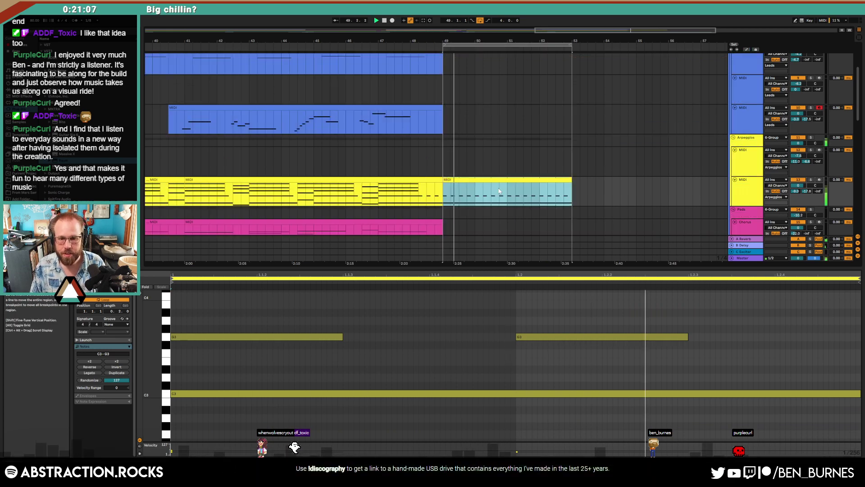
Step: Copy the one-bar kick sample pattern from bar 47 and paste it four times from bar 49 up to bar 53
{"action": "scroll", "coordinate": [500, 193], "scroll_direction": "down", "scroll_amount": 3}
{"action": "scroll", "coordinate": [495, 203], "scroll_direction": "down", "scroll_amount": 8}
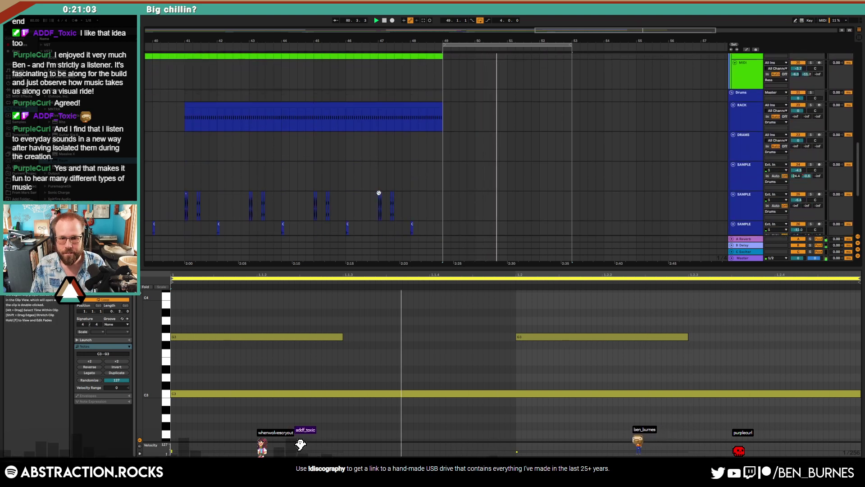
{"action": "left_click", "coordinate": [379, 193]}
{"action": "left_click_drag", "start_coordinate": [387, 200], "coordinate": [381, 203]}
{"action": "left_click", "coordinate": [409, 202]}
{"action": "key", "text": "ctrl+c"}
{"action": "left_click", "coordinate": [445, 205]}
{"action": "key", "text": "ctrl+v"}
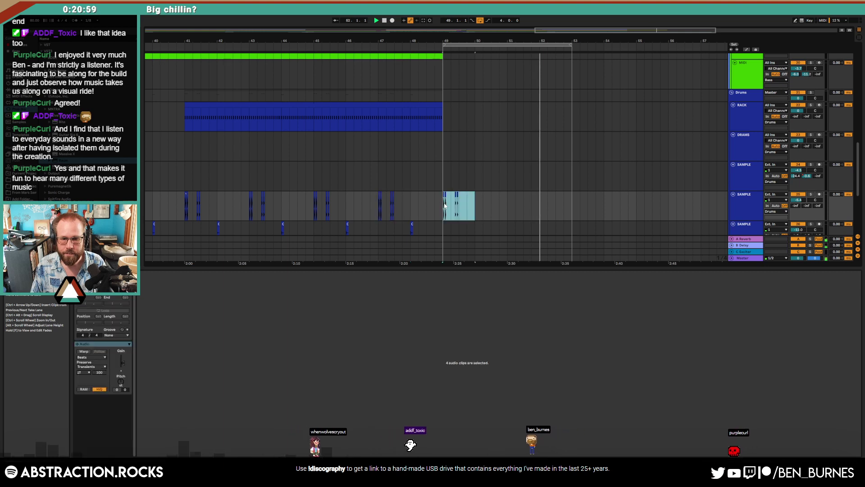
{"action": "key", "text": "ctrl+v"}
{"action": "key", "text": "ctrl+v"}
{"action": "key", "text": "ctrl+v"}
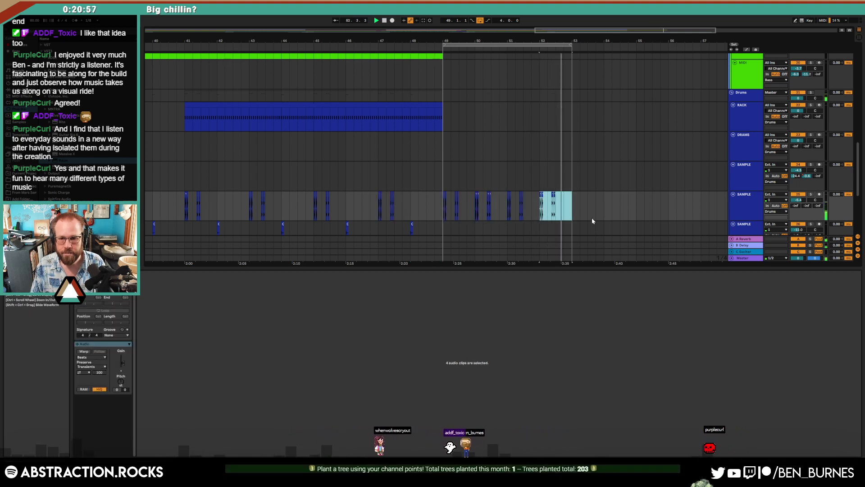
Step: Move the second pair of kick samples in bar 49 earlier to beat 2 and play the result
{"action": "scroll", "coordinate": [593, 218], "scroll_direction": "down", "scroll_amount": 3}
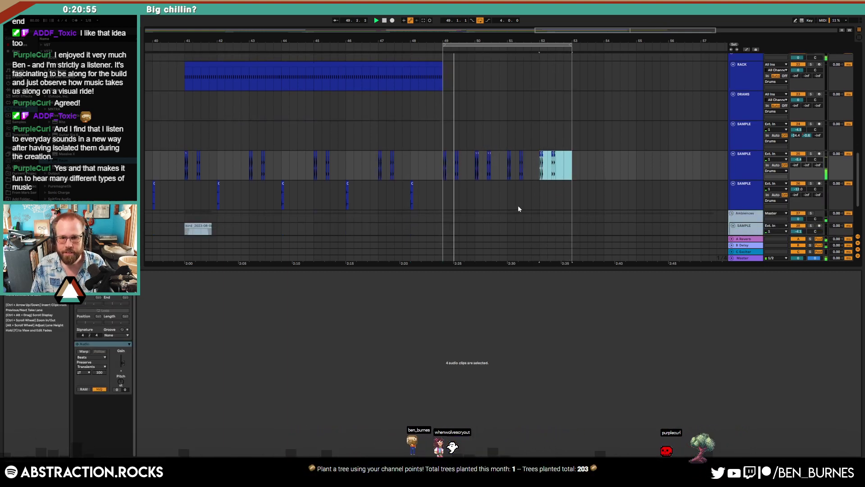
{"action": "scroll", "coordinate": [452, 163], "scroll_direction": "up", "scroll_amount": 8}
{"action": "left_click", "coordinate": [438, 156]}
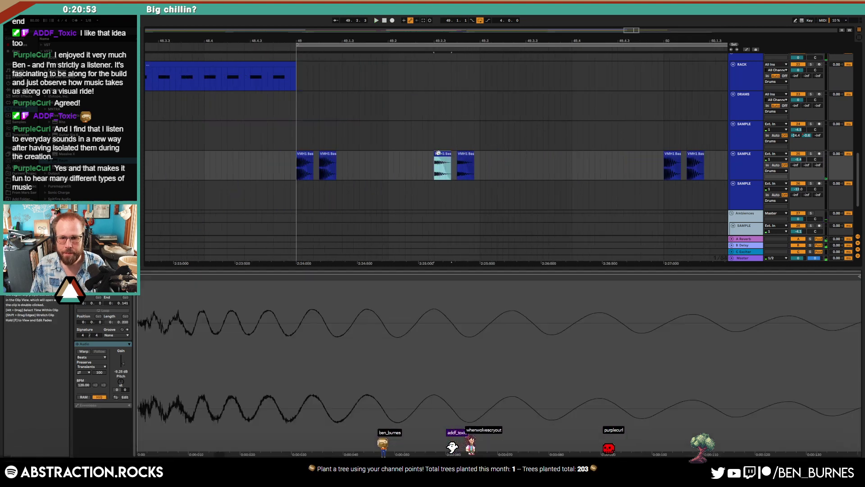
{"action": "left_click", "coordinate": [462, 154], "text": "shift"}
{"action": "left_click_drag", "start_coordinate": [439, 153], "coordinate": [393, 155]}
{"action": "key", "text": "space"}
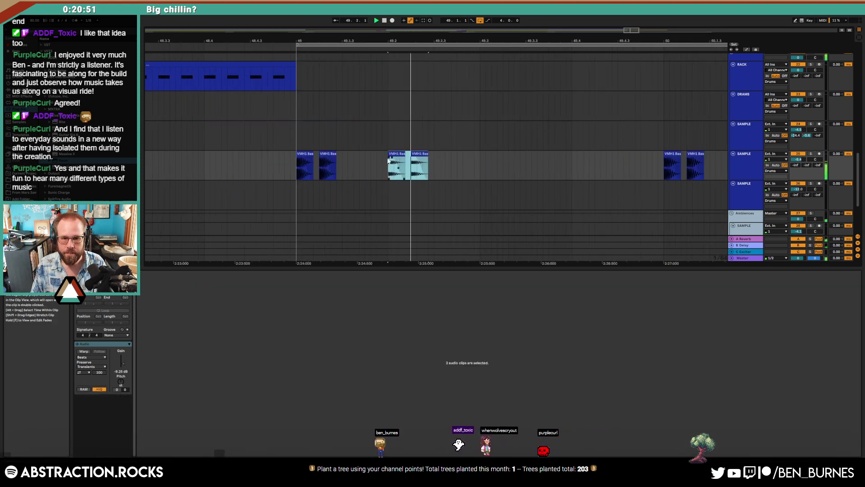
Step: Copy the first kick of bar 49 to 49.3.2 and the softer beat 2 kick to 49.3.4 and 49.4.2
{"action": "left_click", "coordinate": [304, 153]}
{"action": "left_click_drag", "start_coordinate": [304, 152], "coordinate": [512, 154]}
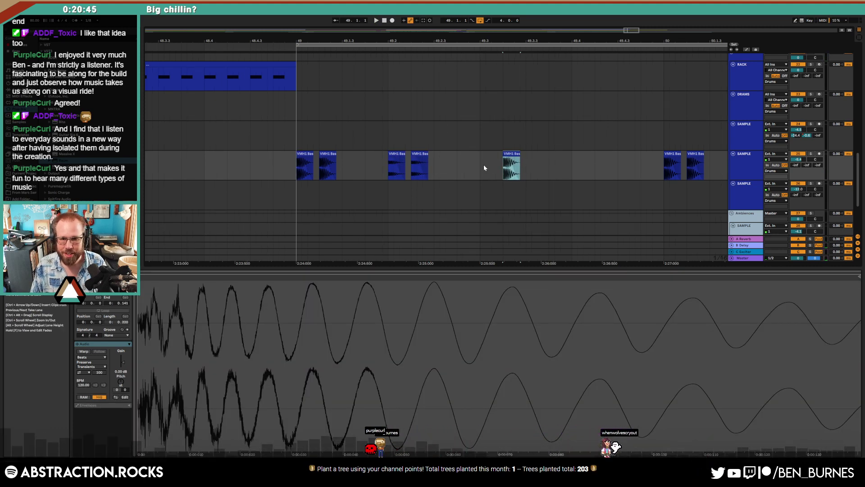
{"action": "left_click", "coordinate": [398, 153]}
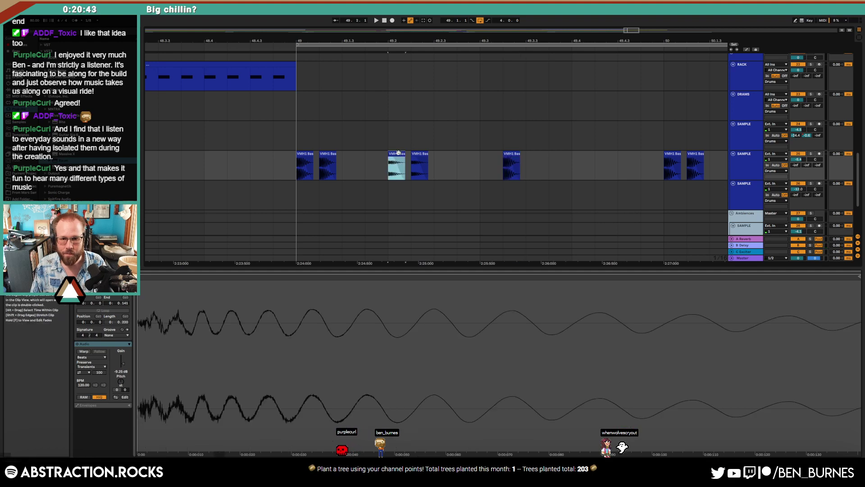
{"action": "left_click_drag", "start_coordinate": [561, 157], "coordinate": [559, 154]}
{"action": "left_click_drag", "start_coordinate": [559, 154], "coordinate": [602, 153]}
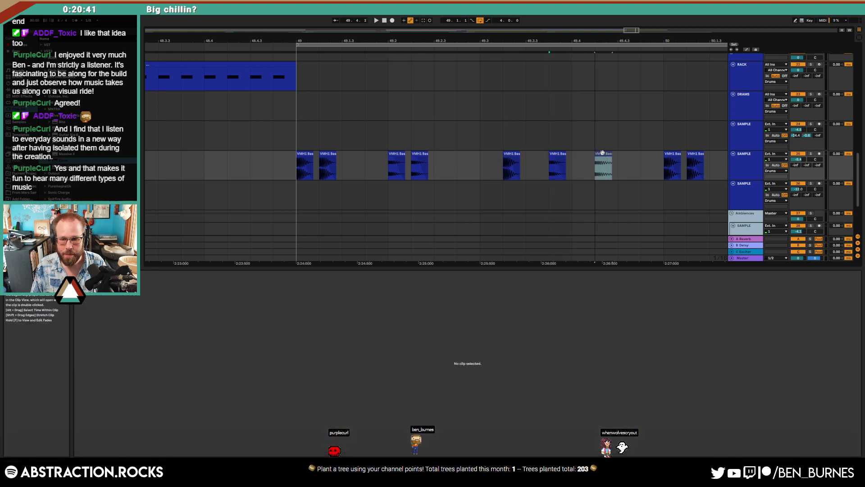
{"action": "scroll", "coordinate": [602, 182], "scroll_direction": "down", "scroll_amount": 5}
{"action": "left_click_drag", "start_coordinate": [615, 30], "coordinate": [640, 50]}
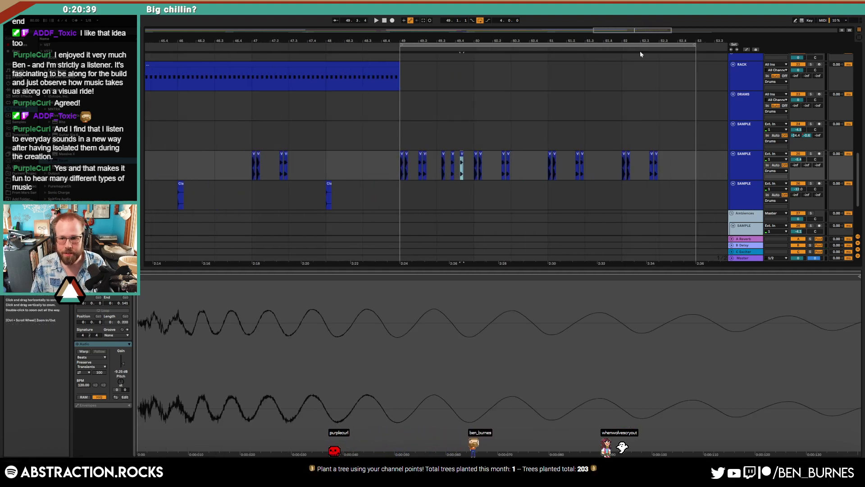
Step: Clear the kicks after bar 49 and duplicate bar 49's kick pattern three times up to bar 53
{"action": "left_click_drag", "start_coordinate": [690, 165], "coordinate": [401, 160]}
{"action": "key", "text": "Delete"}
{"action": "key", "text": "ctrl+d"}
{"action": "key", "text": "ctrl+d"}
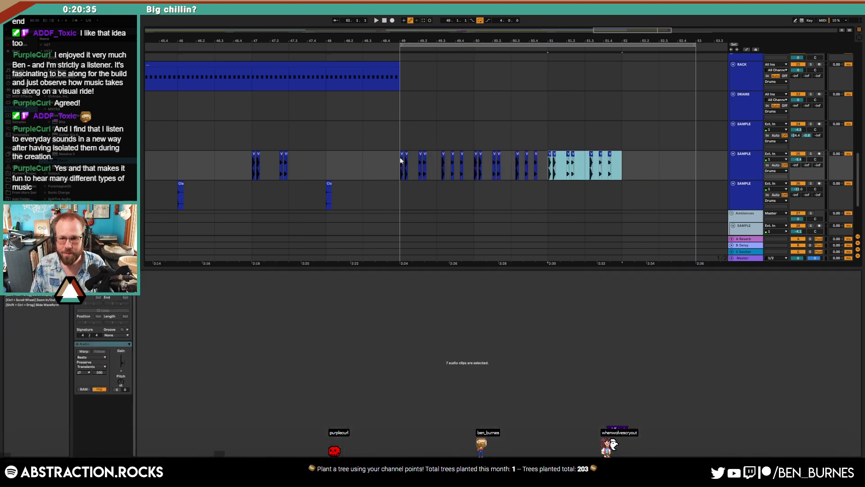
{"action": "key", "text": "ctrl+d"}
Step: Play the section from just before bar 49 and extend the RACK track's hi-hat clip to bar 53
{"action": "left_click", "coordinate": [361, 160]}
{"action": "key", "text": "space"}
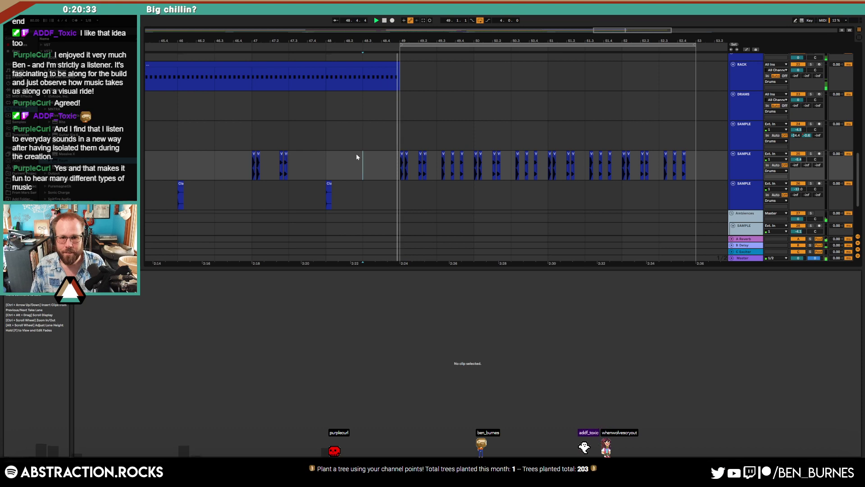
{"action": "left_click_drag", "start_coordinate": [398, 65], "coordinate": [696, 65]}
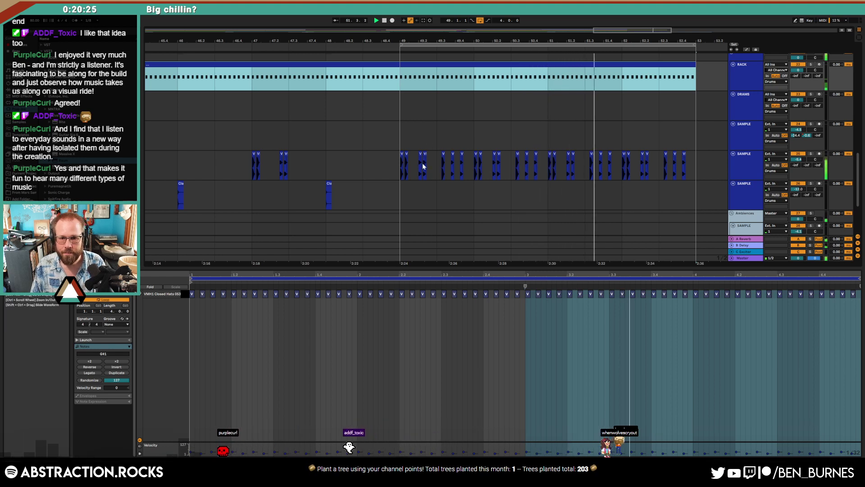
Step: Remove the kicks on beats 3 and 4 of bar 49 and duplicate the reduced one-bar pattern up to bar 53
{"action": "left_click", "coordinate": [453, 168]}
{"action": "left_click_drag", "start_coordinate": [454, 168], "coordinate": [723, 167]}
{"action": "key", "text": "Delete"}
{"action": "key", "text": "Delete"}
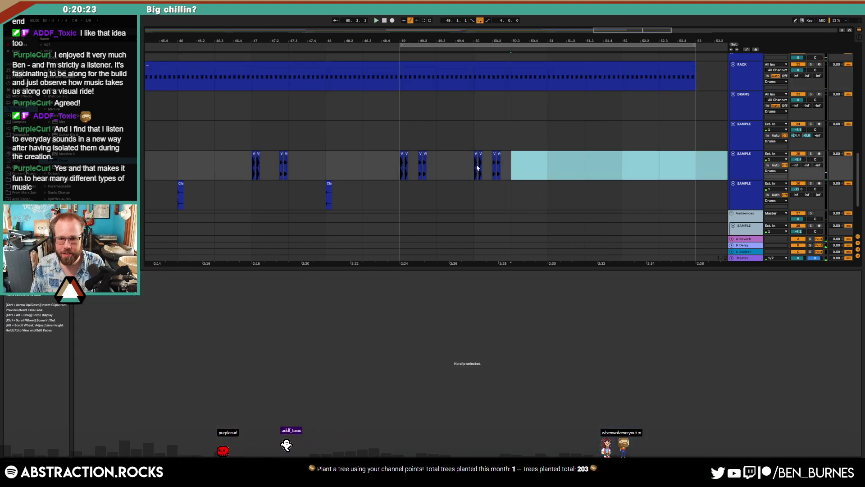
{"action": "left_click_drag", "start_coordinate": [502, 167], "coordinate": [393, 164]}
{"action": "key", "text": "ctrl+d"}
{"action": "key", "text": "ctrl+d"}
{"action": "key", "text": "ctrl+d"}
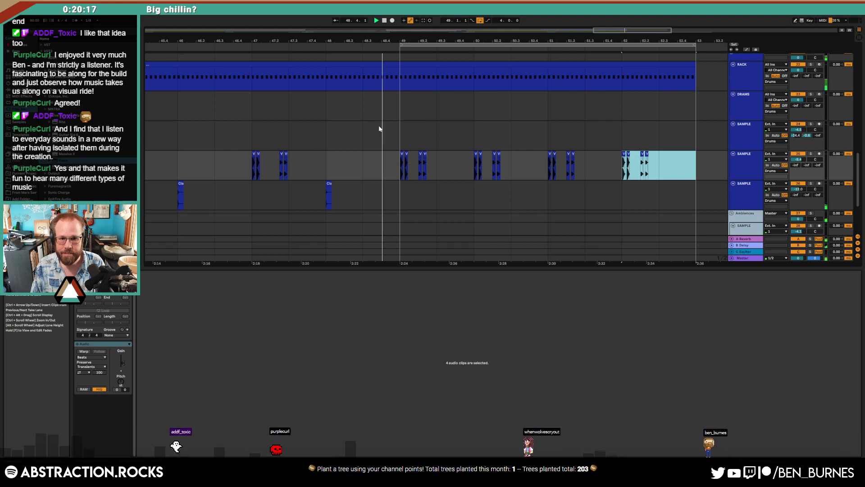
Step: Copy the clave hit from bar 48 to 50.1.2 and 52.1.2
{"action": "left_click", "coordinate": [328, 185]}
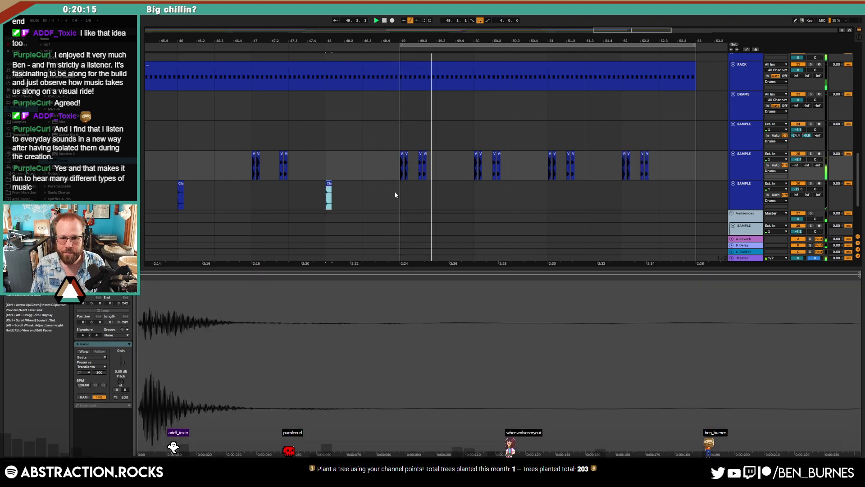
{"action": "left_click_drag", "start_coordinate": [397, 194], "coordinate": [254, 194]}
{"action": "key", "text": "ctrl+d"}
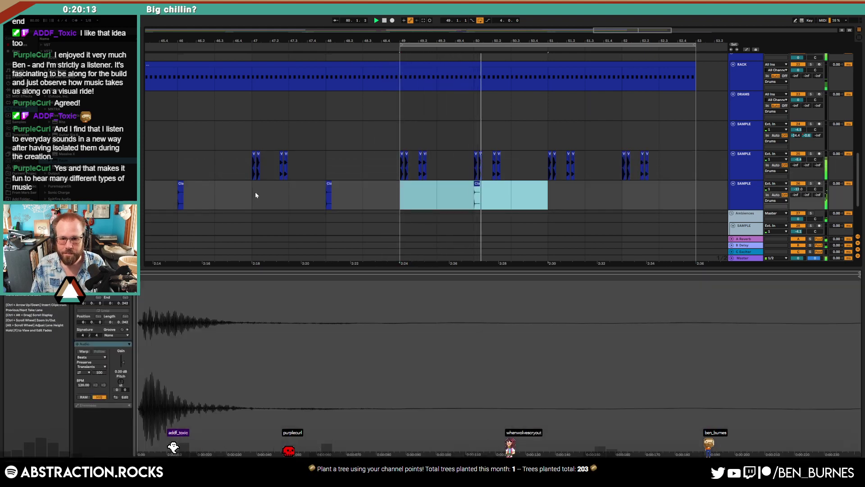
{"action": "left_click", "coordinate": [477, 185]}
{"action": "scroll", "coordinate": [478, 184], "scroll_direction": "up", "scroll_amount": 3}
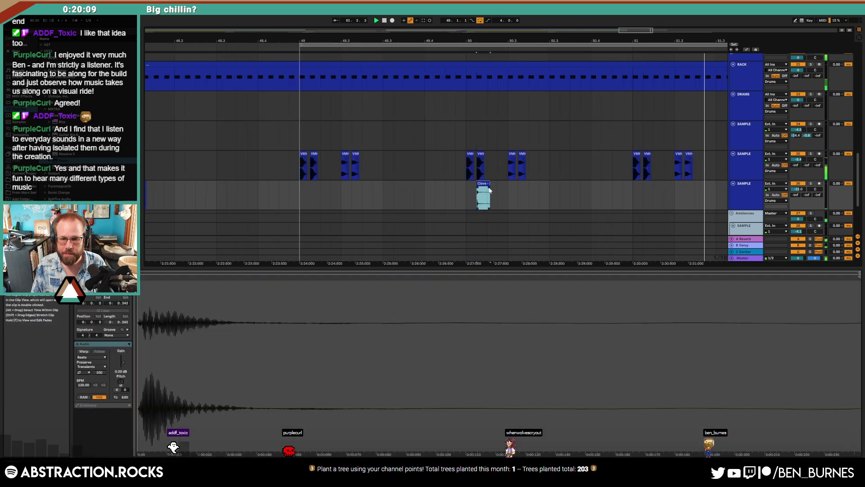
{"action": "scroll", "coordinate": [490, 190], "scroll_direction": "down", "scroll_amount": 3}
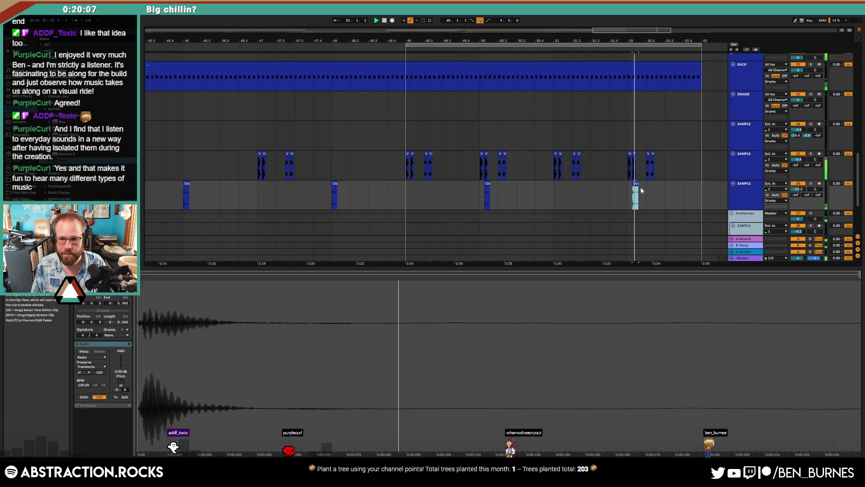
Step: Insert a new audio track below the clave track and open the sample library's folder list with playback stopped
{"action": "left_click", "coordinate": [743, 195]}
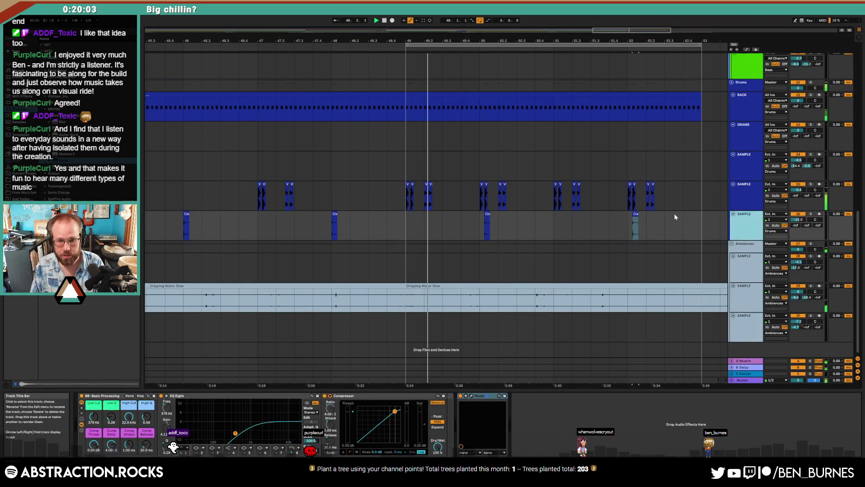
{"action": "key", "text": "ctrl+t"}
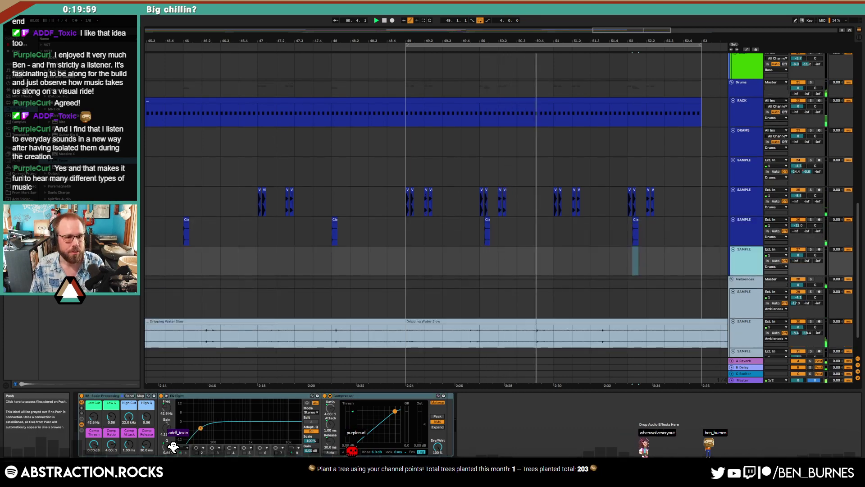
{"action": "left_click", "coordinate": [20, 180]}
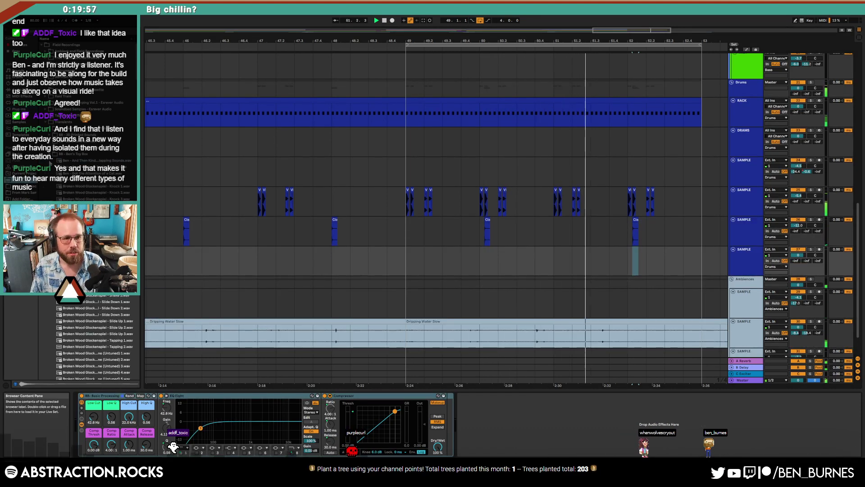
{"action": "scroll", "coordinate": [139, 335], "scroll_direction": "down", "scroll_amount": 10}
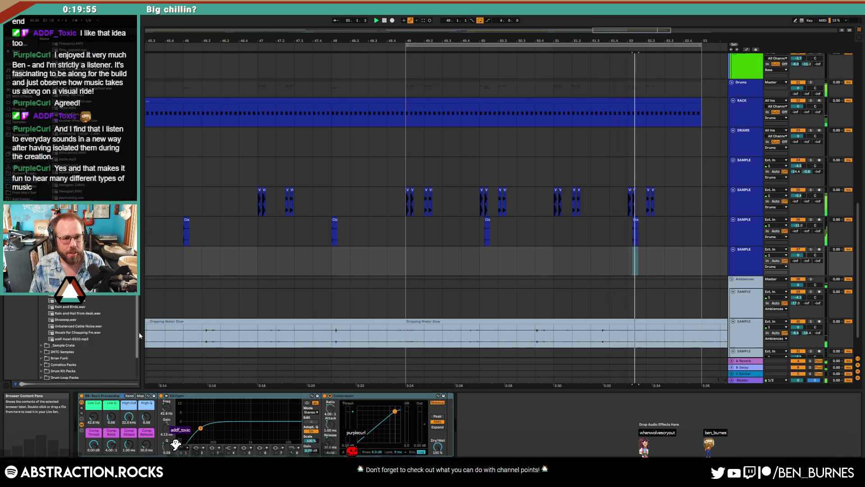
{"action": "scroll", "coordinate": [139, 335], "scroll_direction": "down", "scroll_amount": 5}
{"action": "key", "text": "space"}
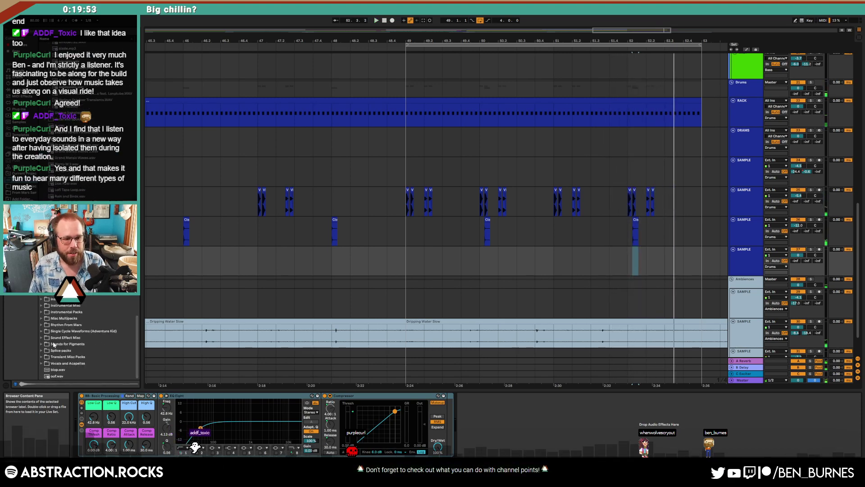
Step: Open the VMH1 claps and snares folder within the Minimal House sample pack
{"action": "left_click", "coordinate": [41, 319]}
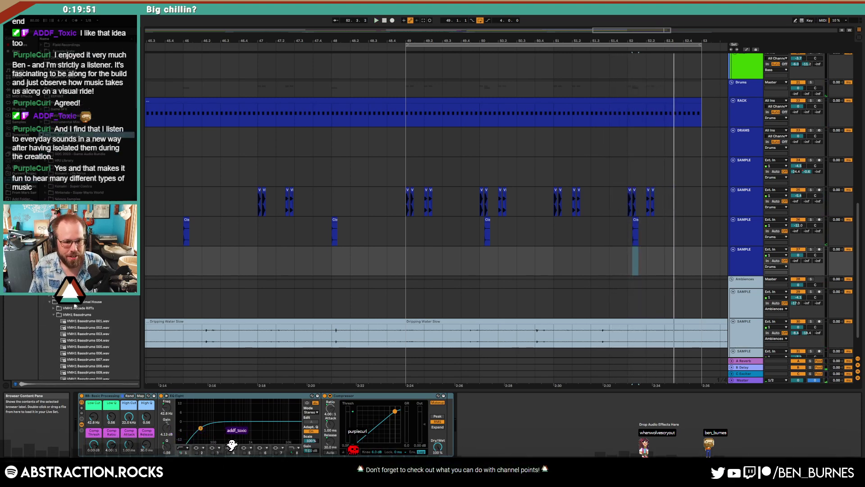
{"action": "left_click", "coordinate": [54, 315]}
{"action": "left_click", "coordinate": [49, 302]}
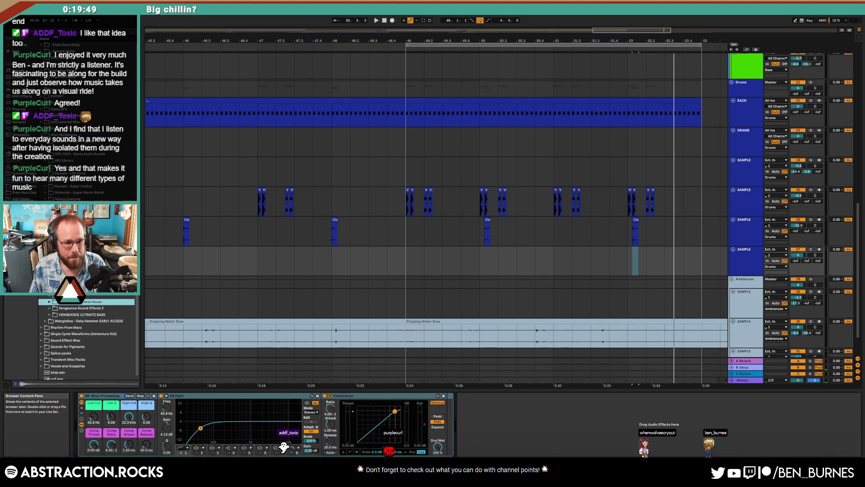
{"action": "left_click", "coordinate": [51, 301]}
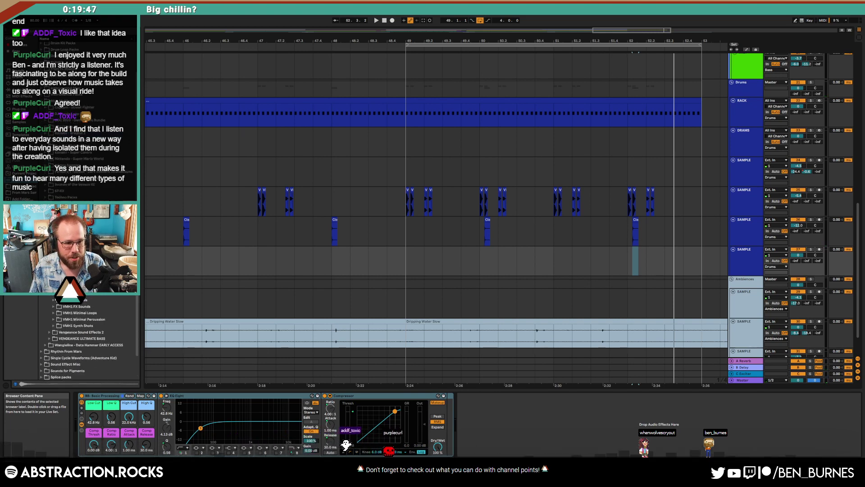
{"action": "left_click", "coordinate": [54, 294]}
{"action": "left_click_drag", "start_coordinate": [137, 122], "coordinate": [140, 197]}
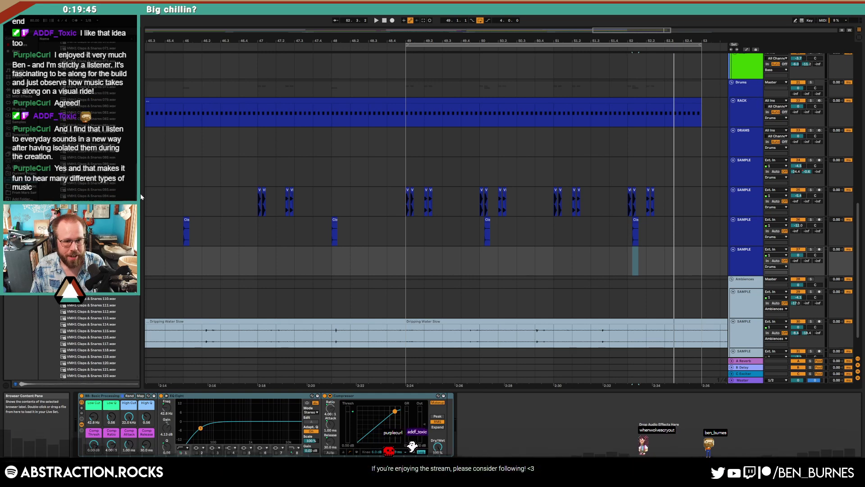
Step: Audition VMH1 Claps & Snares samples and place one on the new track at 49.1.3
{"action": "left_click", "coordinate": [91, 183]}
{"action": "key", "text": "Down"}
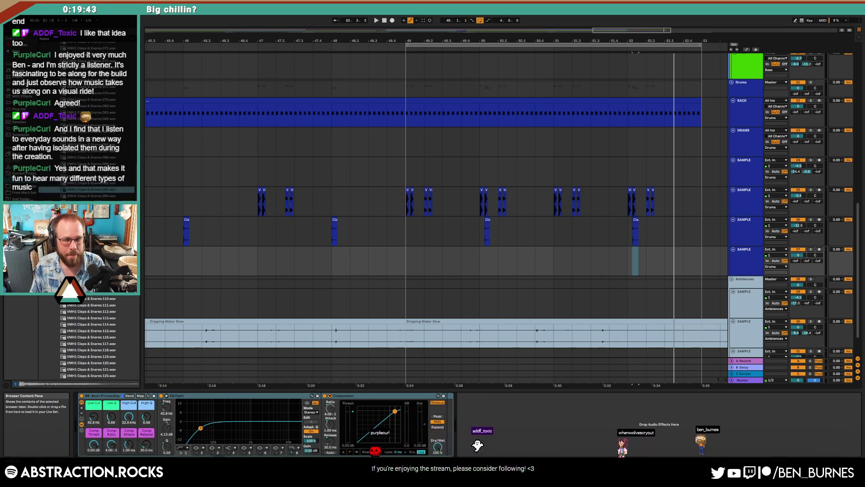
{"action": "key", "text": "Down"}
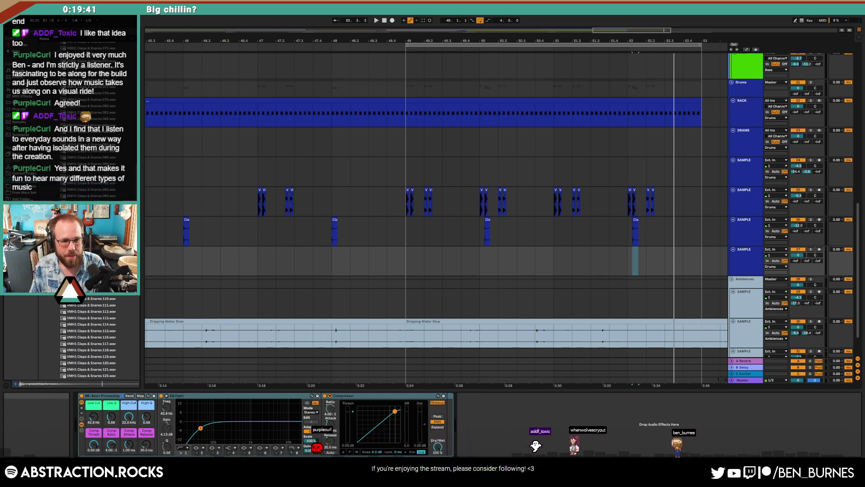
{"action": "left_click_drag", "start_coordinate": [91, 202], "coordinate": [426, 257]}
{"action": "scroll", "coordinate": [428, 264], "scroll_direction": "up", "scroll_amount": 3}
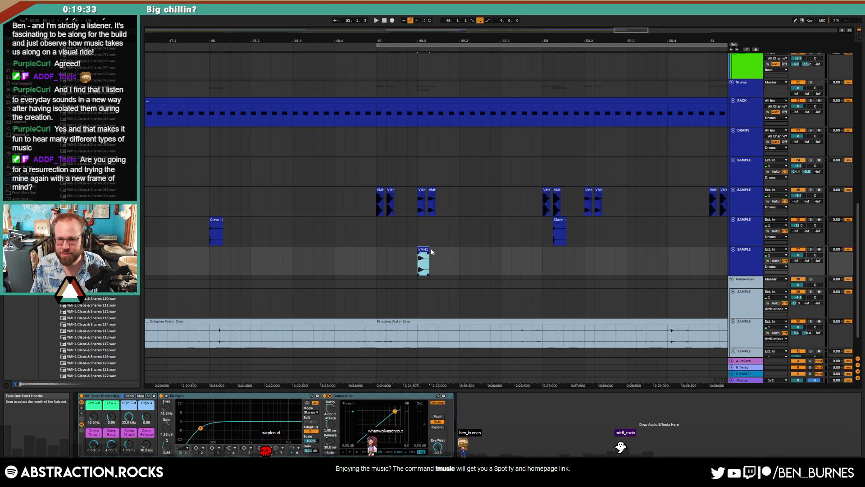
{"action": "left_click_drag", "start_coordinate": [428, 255], "coordinate": [378, 252]}
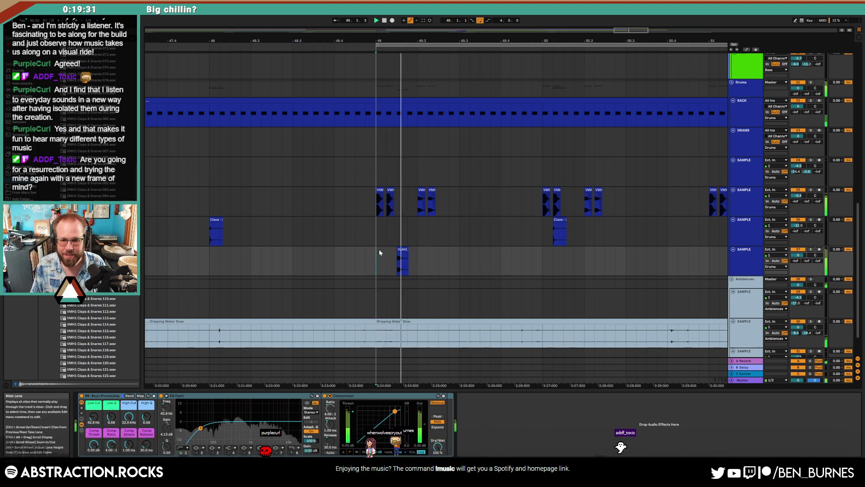
Step: Trim the end of the snare clip at 49.1.3 and lower its track volume to -10 dB
{"action": "left_click", "coordinate": [401, 259]}
{"action": "left_click_drag", "start_coordinate": [796, 258], "coordinate": [796, 270]}
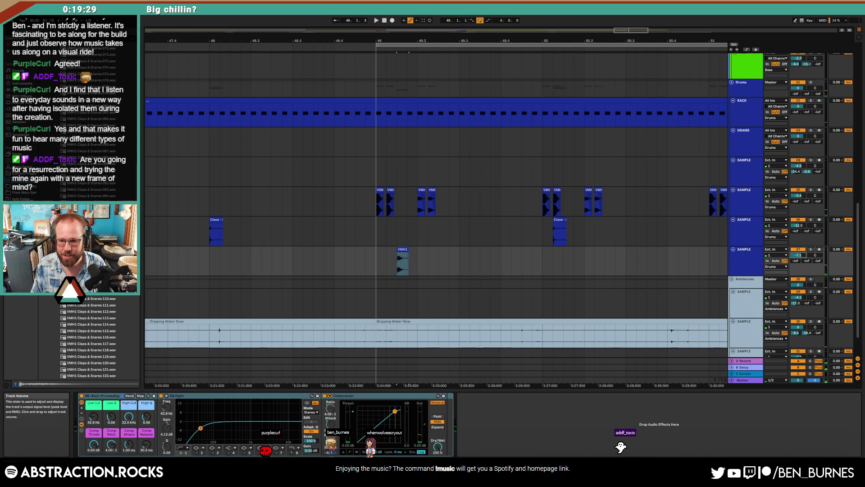
{"action": "left_click", "coordinate": [402, 257]}
{"action": "scroll", "coordinate": [402, 257], "scroll_direction": "up", "scroll_amount": 5}
{"action": "left_click_drag", "start_coordinate": [475, 255], "coordinate": [418, 255]}
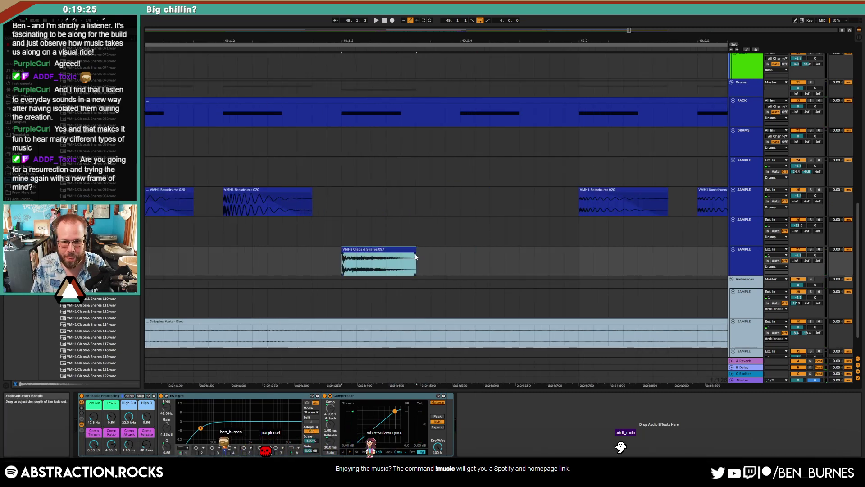
{"action": "double_click", "coordinate": [369, 254]}
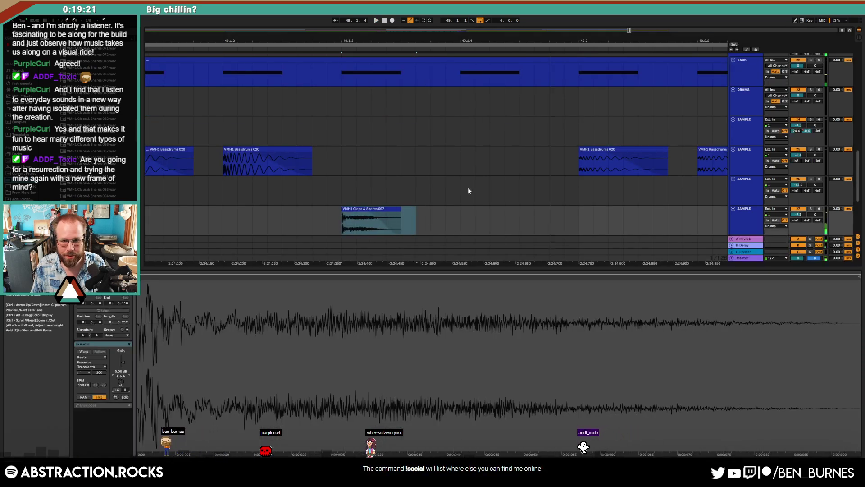
{"action": "scroll", "coordinate": [491, 187], "scroll_direction": "down", "scroll_amount": 3}
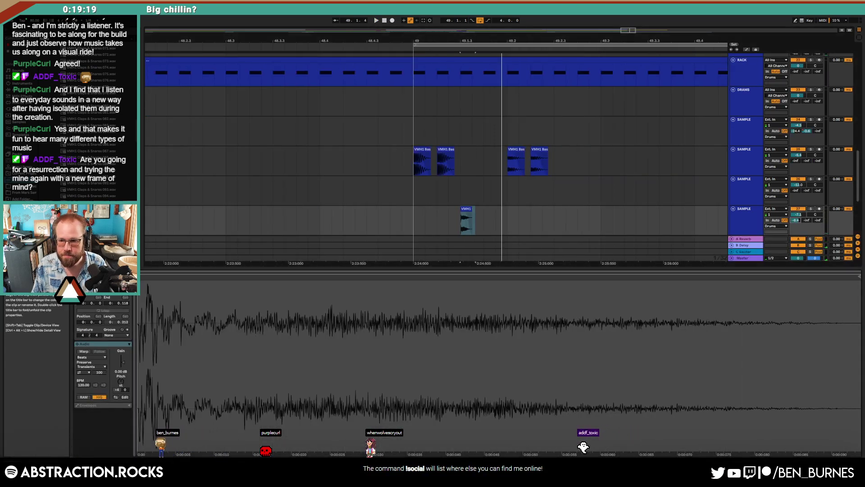
{"action": "left_click_drag", "start_coordinate": [798, 215], "coordinate": [798, 216]}
{"action": "key", "text": "shift+Tab"}
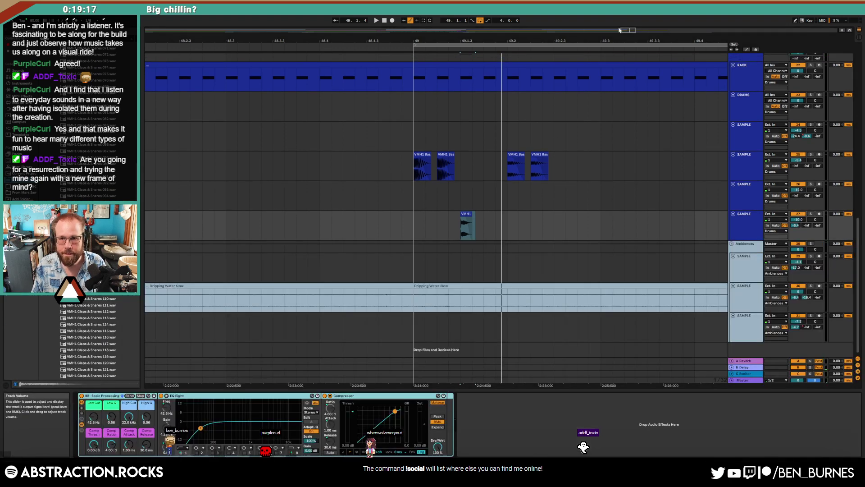
Step: Copy the snare hit to 49.3.3 and duplicate the two-hit bar three times up to bar 53
{"action": "scroll", "coordinate": [619, 30], "scroll_direction": "down", "scroll_amount": 5}
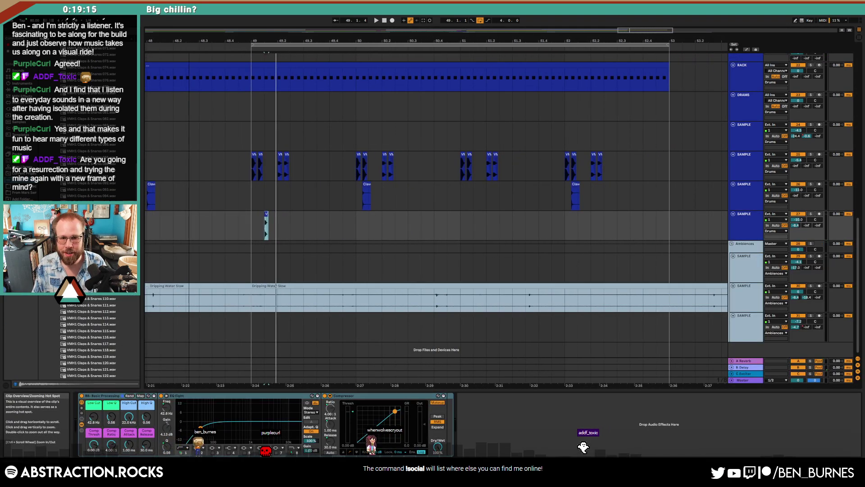
{"action": "left_click_drag", "start_coordinate": [189, 41], "coordinate": [188, 36]}
{"action": "mouse_move", "coordinate": [244, 221]}
{"action": "left_mouse_down"}
{"action": "mouse_move", "coordinate": [288, 232]}
{"action": "mouse_move", "coordinate": [299, 226]}
{"action": "left_mouse_up"}
{"action": "left_click", "coordinate": [337, 220]}
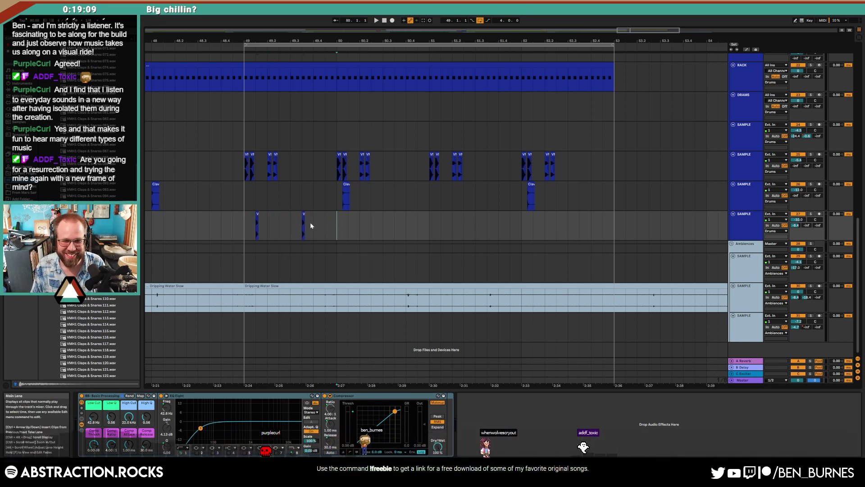
{"action": "left_click", "coordinate": [247, 222], "text": "shift"}
{"action": "key", "text": "ctrl+d"}
{"action": "key", "text": "ctrl+d"}
{"action": "key", "text": "ctrl+d"}
Step: Move the two clave hits in bars 50 and 52 to 50.3.3 and 52.3.3
{"action": "left_click", "coordinate": [333, 197]}
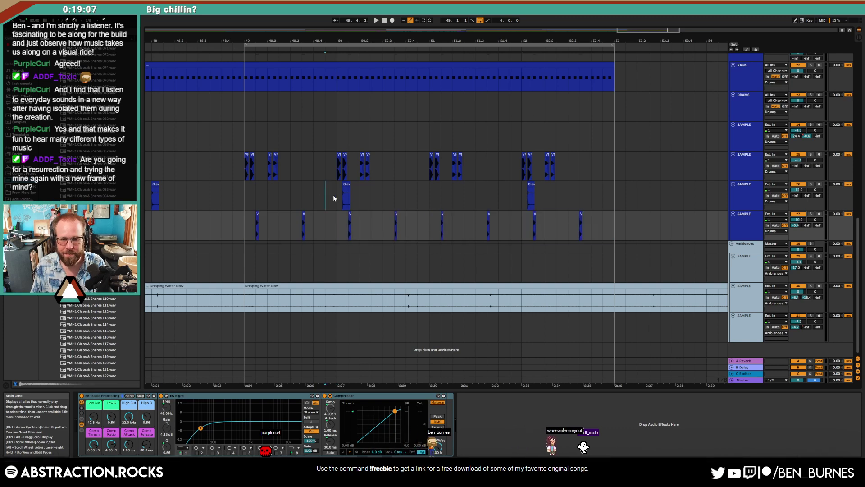
{"action": "left_click_drag", "start_coordinate": [334, 198], "coordinate": [557, 194]}
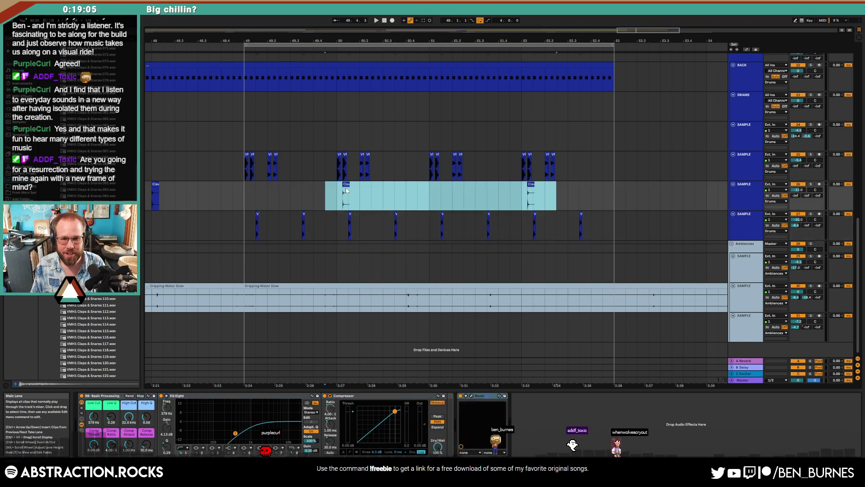
{"action": "mouse_move", "coordinate": [346, 190]}
{"action": "left_mouse_down"}
{"action": "mouse_move", "coordinate": [287, 192]}
{"action": "mouse_move", "coordinate": [399, 193]}
{"action": "mouse_move", "coordinate": [395, 187]}
{"action": "left_mouse_up"}
{"action": "left_click", "coordinate": [398, 189]}
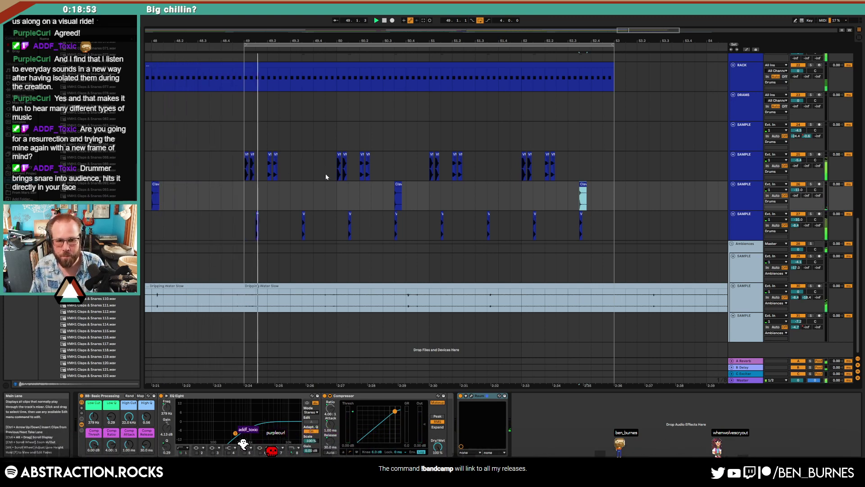
Step: Lower the snare track's volume to -15 dB and delete the first snare hit in each bar from 49 to 52
{"action": "left_click_drag", "start_coordinate": [798, 220], "coordinate": [799, 228]}
{"action": "left_click", "coordinate": [264, 234]}
{"action": "key", "text": "Delete"}
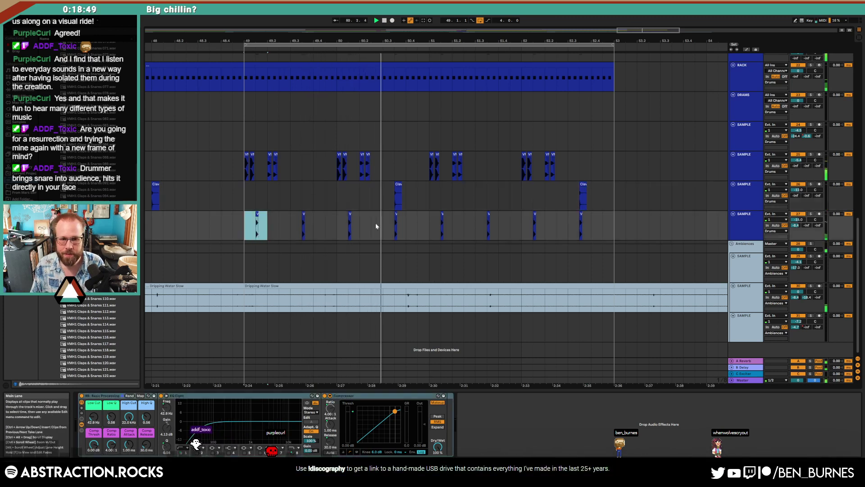
{"action": "left_click", "coordinate": [351, 225]}
{"action": "key", "text": "Delete"}
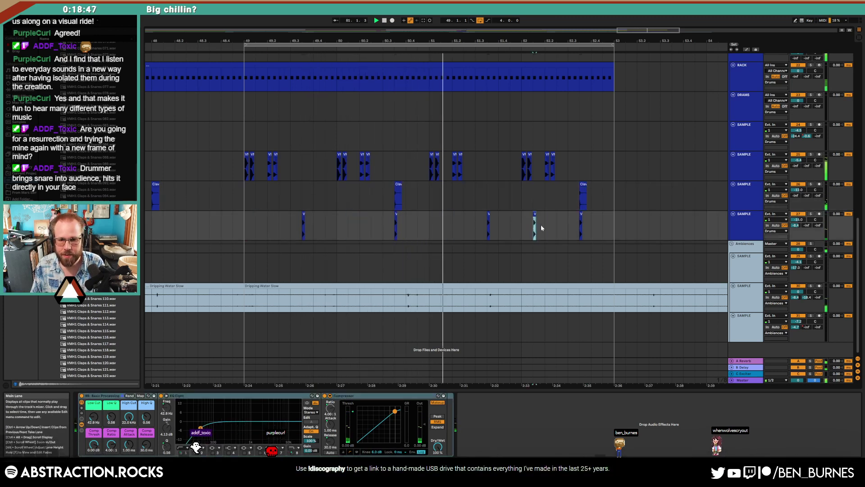
{"action": "key", "text": "Delete"}
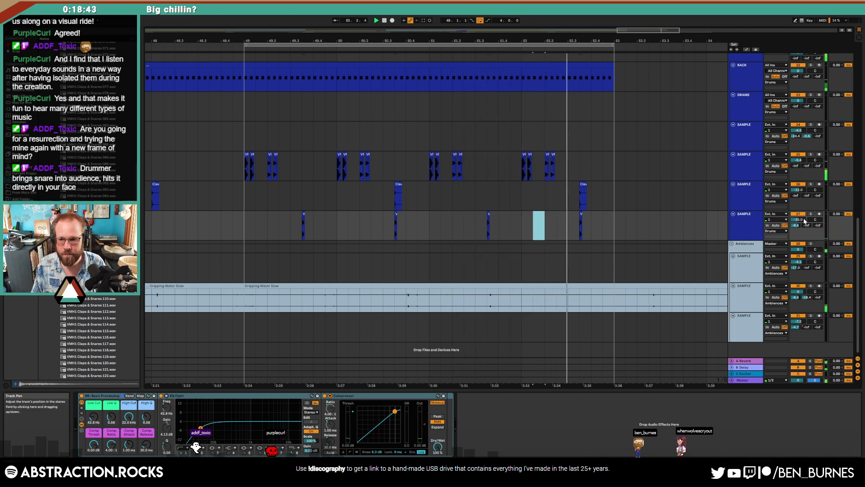
Step: Readjust the snare track's volume and raise its Low Cut macro to about 600 Hz
{"action": "left_click_drag", "start_coordinate": [801, 220], "coordinate": [800, 224]}
{"action": "left_click", "coordinate": [748, 223]}
{"action": "left_click_drag", "start_coordinate": [93, 416], "coordinate": [112, 421]}
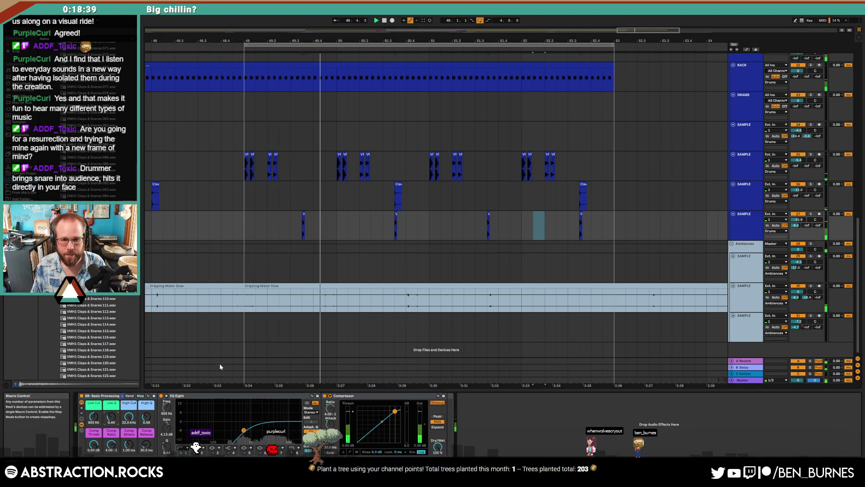
Step: Continue the upper bass track's MIDI part with a clip from bar 49 to bar 53
{"action": "key", "text": "shift+Tab"}
{"action": "key", "text": "shift+Tab"}
{"action": "scroll", "coordinate": [611, 232], "scroll_direction": "down", "scroll_amount": 5}
{"action": "scroll", "coordinate": [628, 270], "scroll_direction": "up", "scroll_amount": 4}
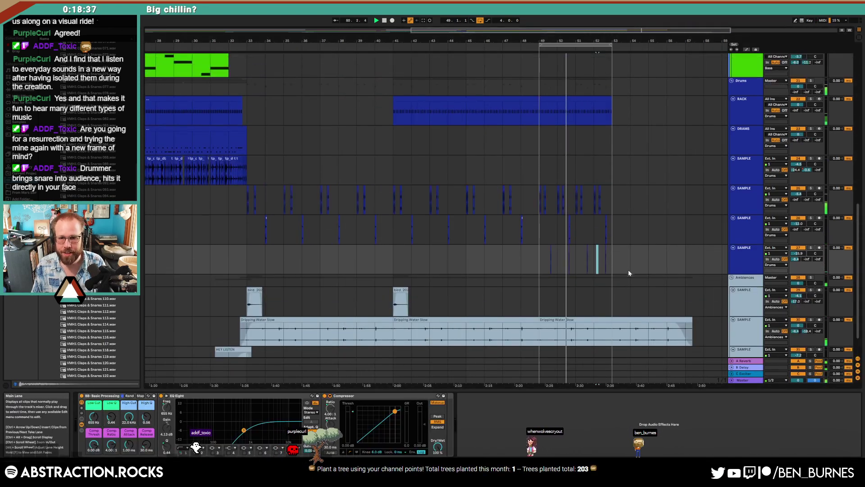
{"action": "scroll", "coordinate": [610, 243], "scroll_direction": "up", "scroll_amount": 10}
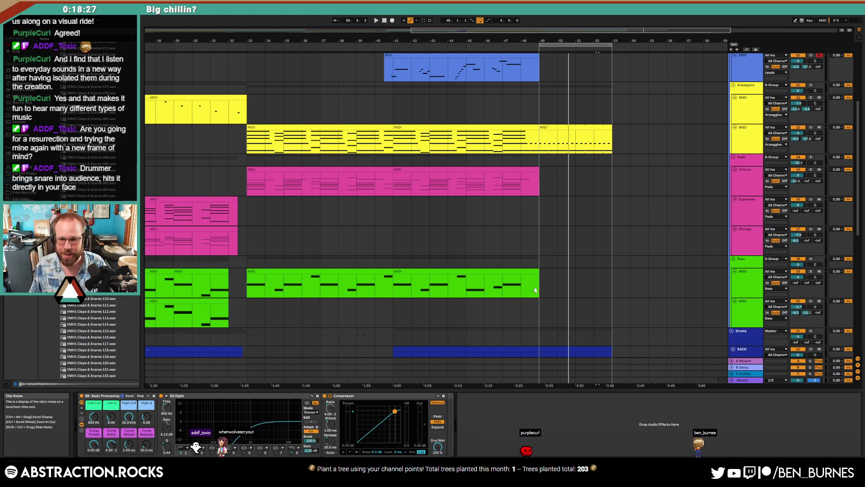
{"action": "left_click", "coordinate": [259, 287]}
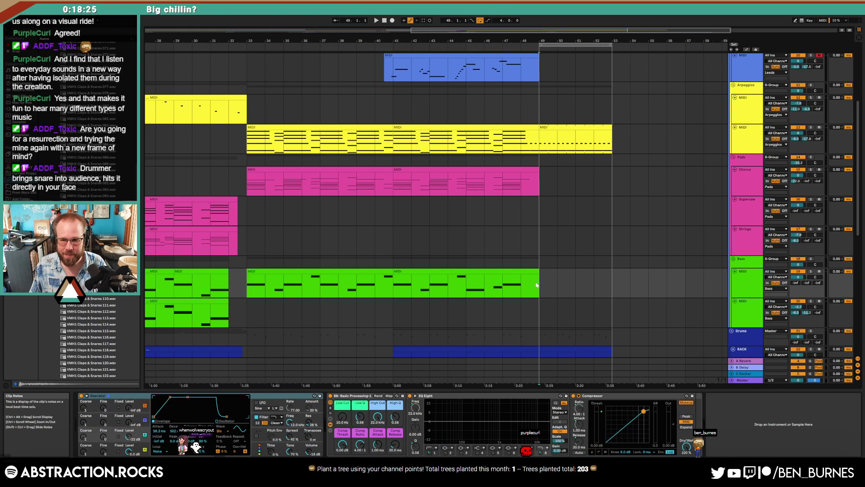
{"action": "left_click_drag", "start_coordinate": [559, 275], "coordinate": [612, 273]}
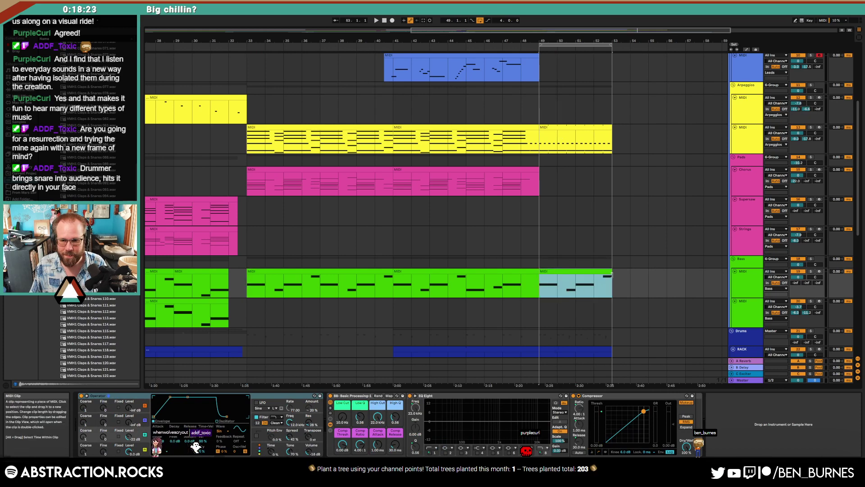
Step: Shorten the first C1 note of the new bass clip to end at 1.3 and delete all the other notes
{"action": "double_click", "coordinate": [604, 274]}
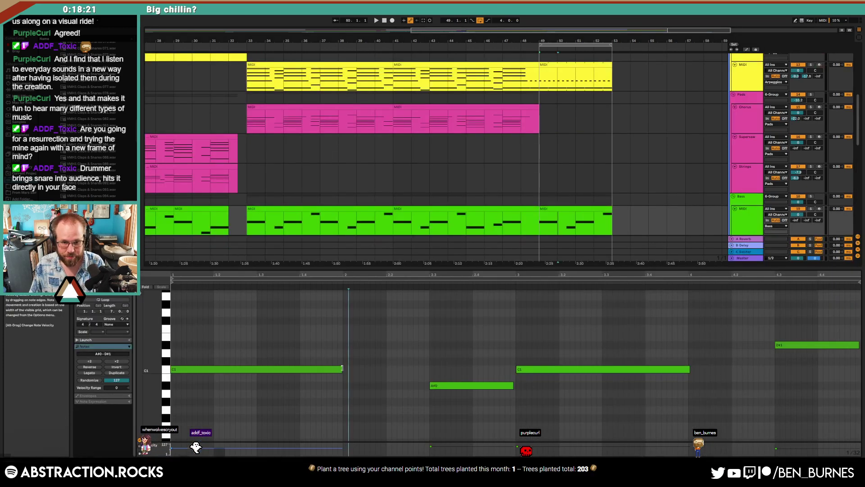
{"action": "left_click_drag", "start_coordinate": [344, 369], "coordinate": [247, 368]}
{"action": "left_click_drag", "start_coordinate": [379, 317], "coordinate": [857, 402]}
{"action": "key", "text": "Delete"}
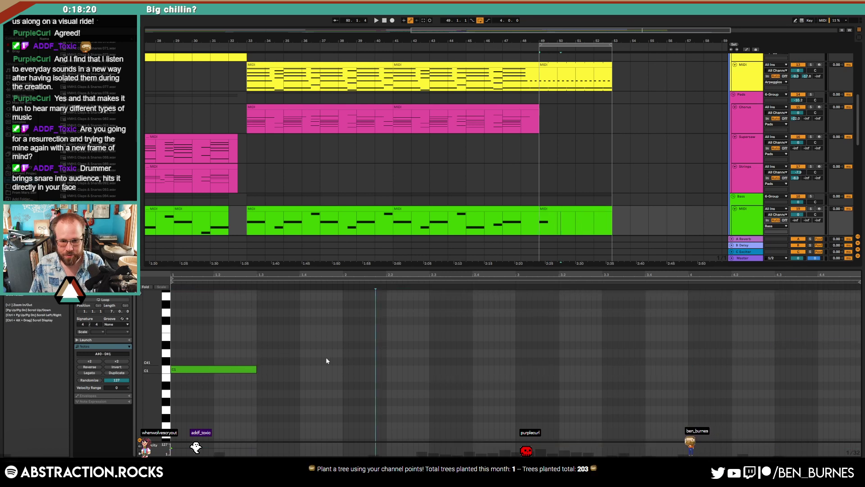
Step: Duplicate the C1 bass note three times, once for each remaining bar of the clip, and play the section
{"action": "key", "text": "ctrl+a"}
{"action": "key", "text": "ctrl+d"}
{"action": "key", "text": "ctrl+d"}
{"action": "key", "text": "ctrl+d"}
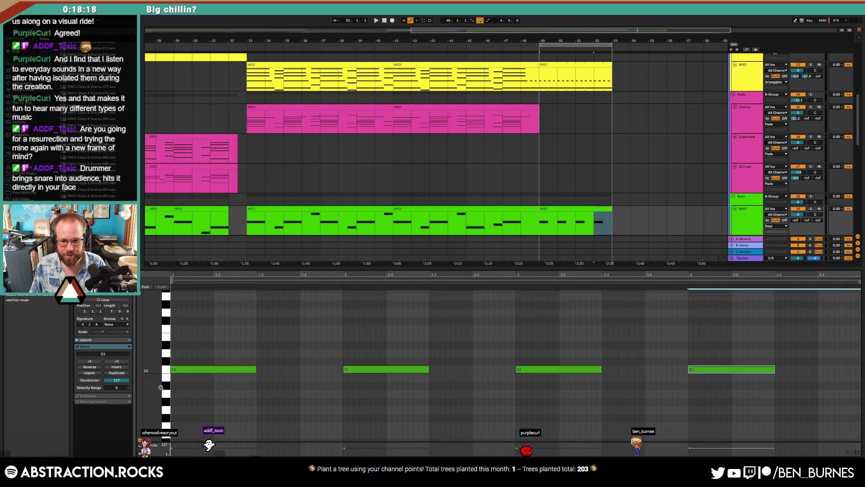
{"action": "key", "text": "space"}
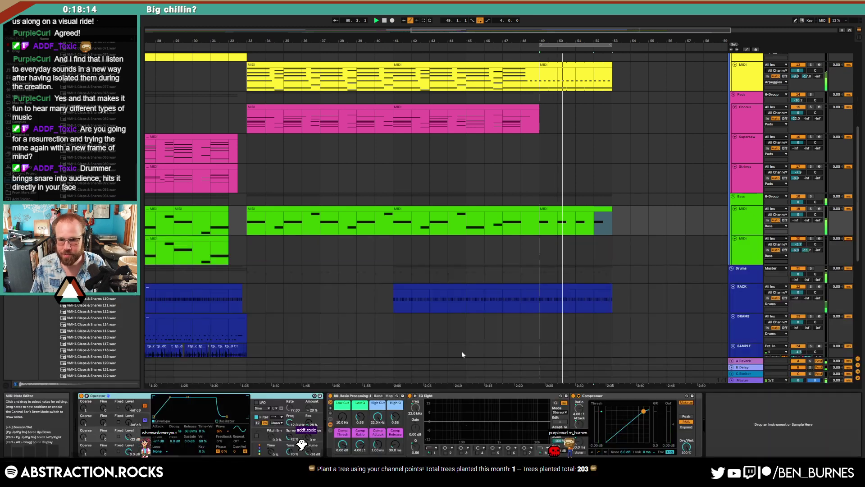
{"action": "key", "text": "shift+Tab"}
Step: Record a Supersaw pad part from about bar 47.3 to bar 52
{"action": "left_click", "coordinate": [747, 148]}
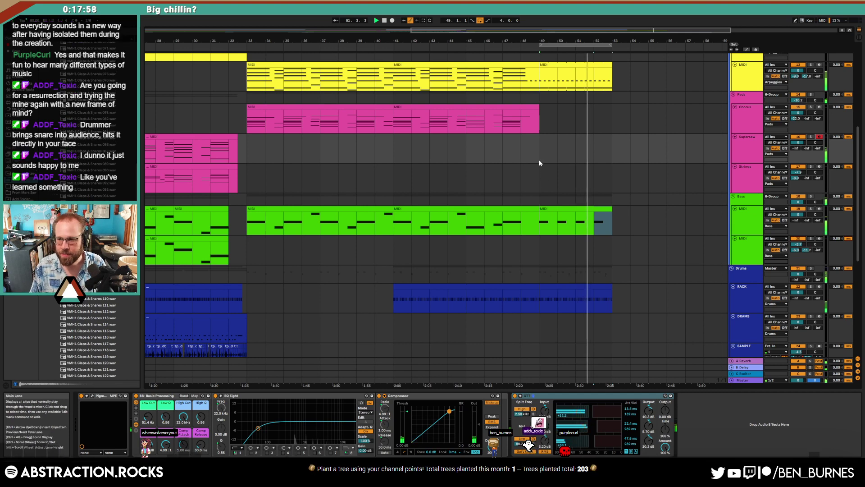
{"action": "left_click", "coordinate": [502, 148]}
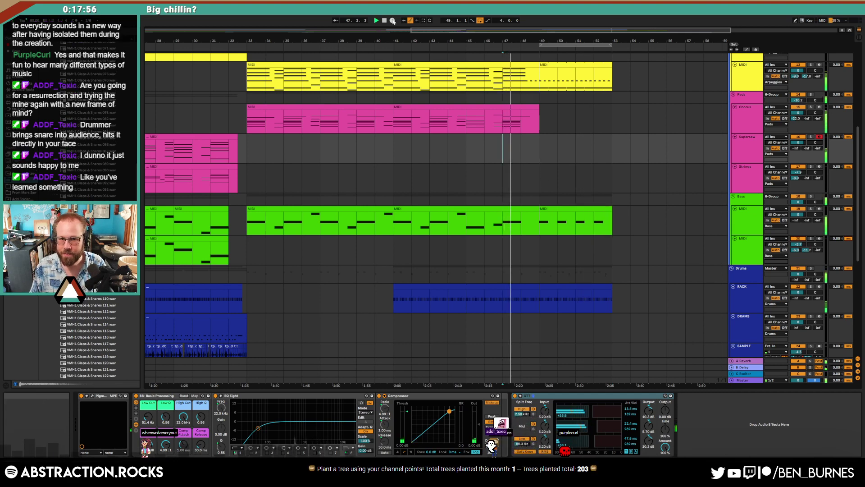
{"action": "left_click", "coordinate": [393, 20]}
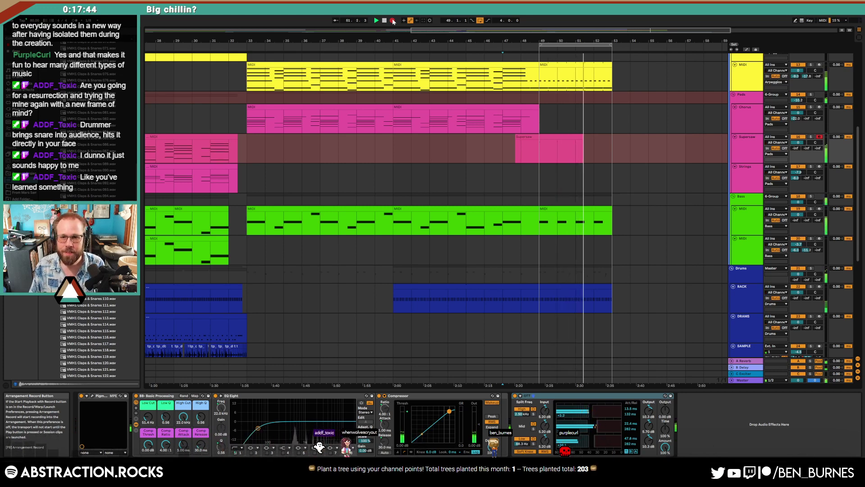
{"action": "left_click", "coordinate": [392, 21]}
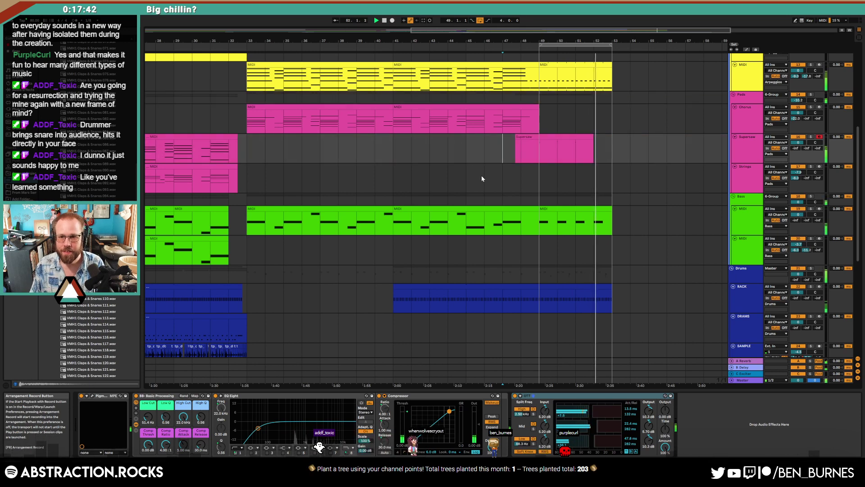
Step: Trim the start of the recorded Supersaw clip to bar 49 and check its notes
{"action": "left_click_drag", "start_coordinate": [516, 140], "coordinate": [538, 140]}
{"action": "double_click", "coordinate": [539, 140]}
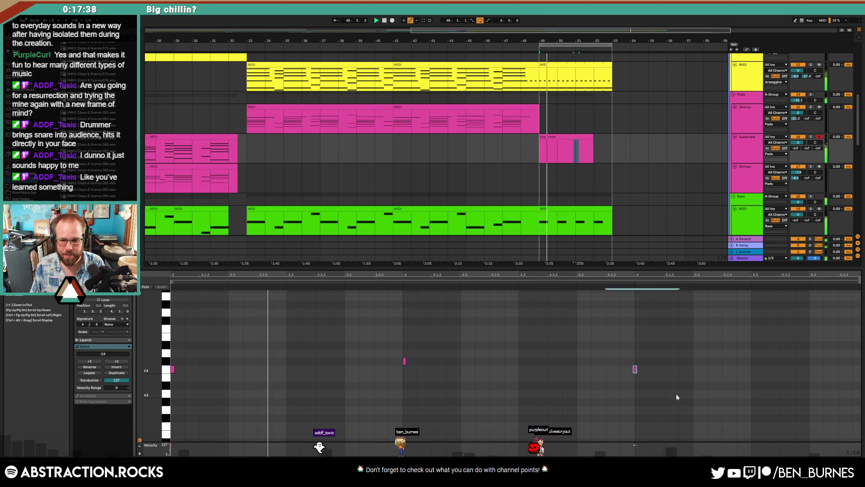
{"action": "key", "text": "shift+Tab"}
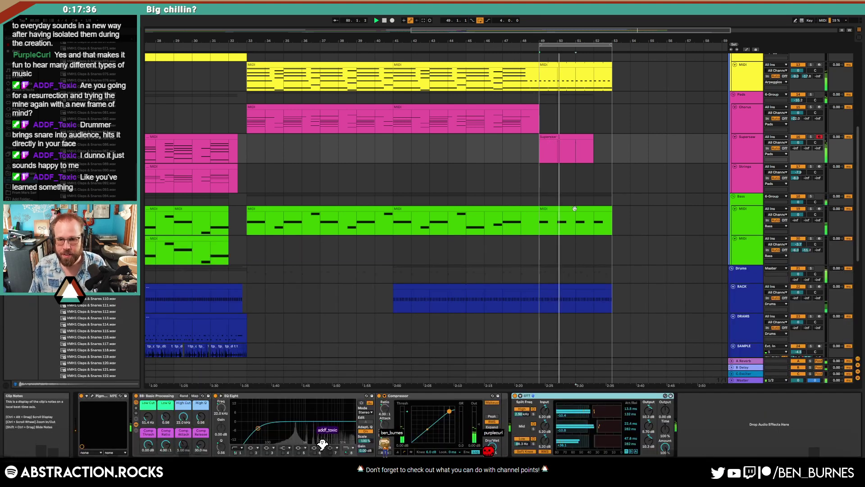
Step: Arm the first arpeggio track and record a MIDI part from bar 49 to bar 53
{"action": "scroll", "coordinate": [550, 231], "scroll_direction": "up", "scroll_amount": 8}
{"action": "scroll", "coordinate": [550, 233], "scroll_direction": "up", "scroll_amount": 1}
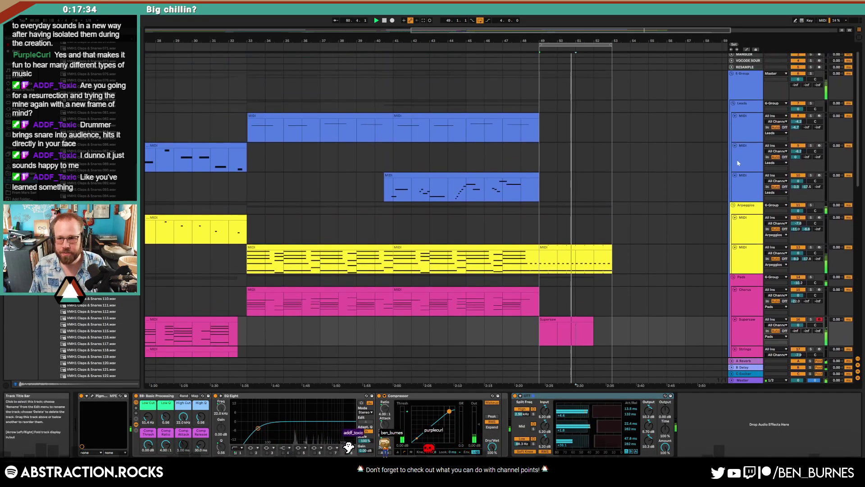
{"action": "left_click", "coordinate": [738, 159]}
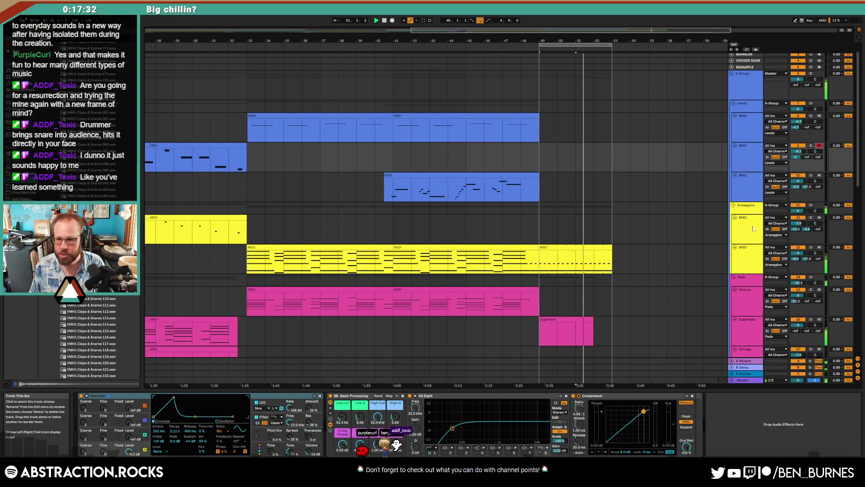
{"action": "left_click", "coordinate": [820, 218]}
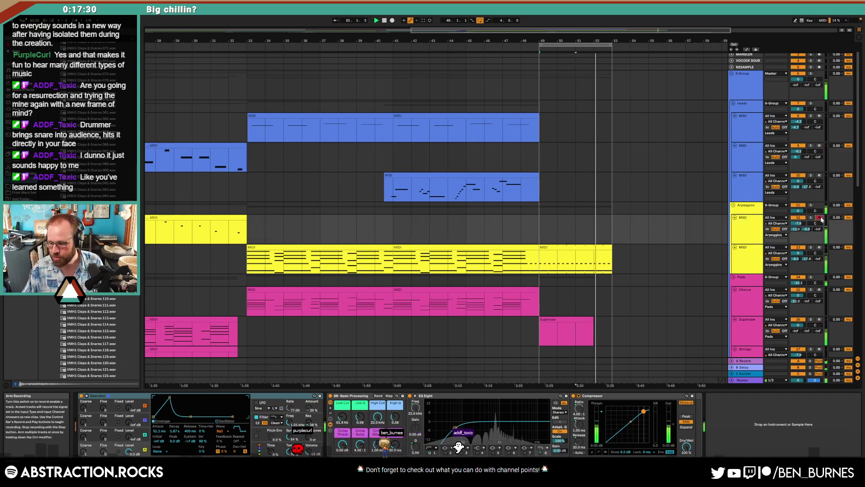
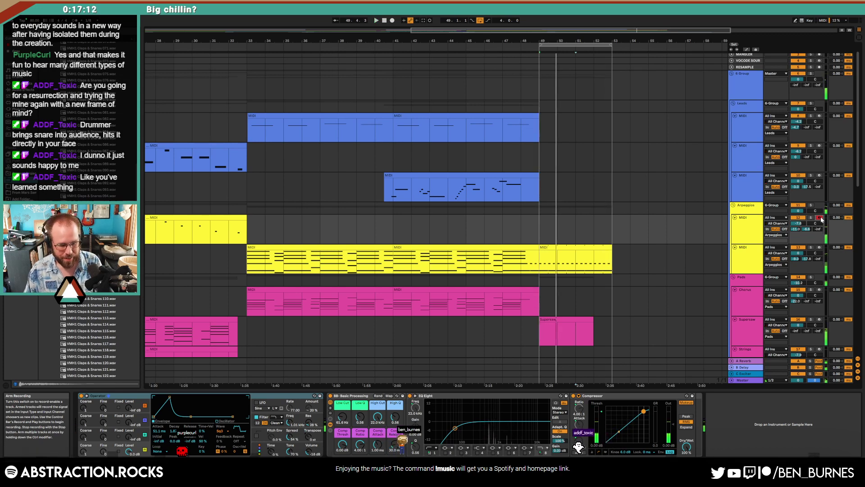
{"action": "key", "text": "F9"}
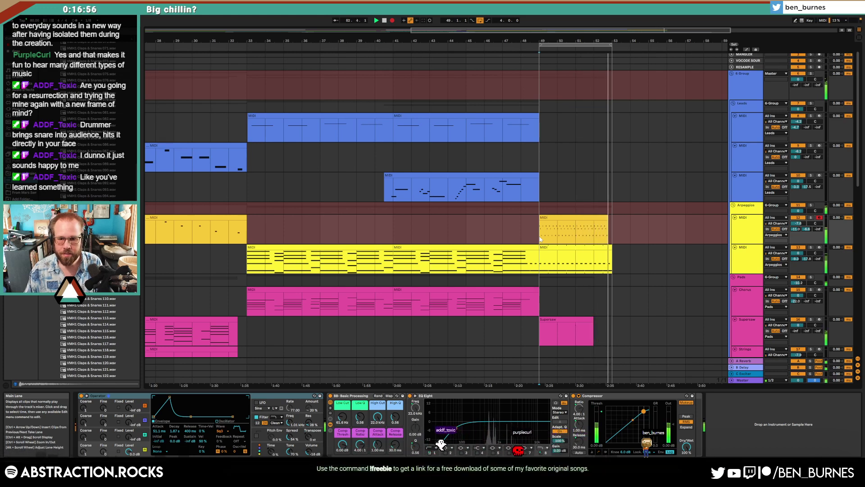
{"action": "key", "text": "space"}
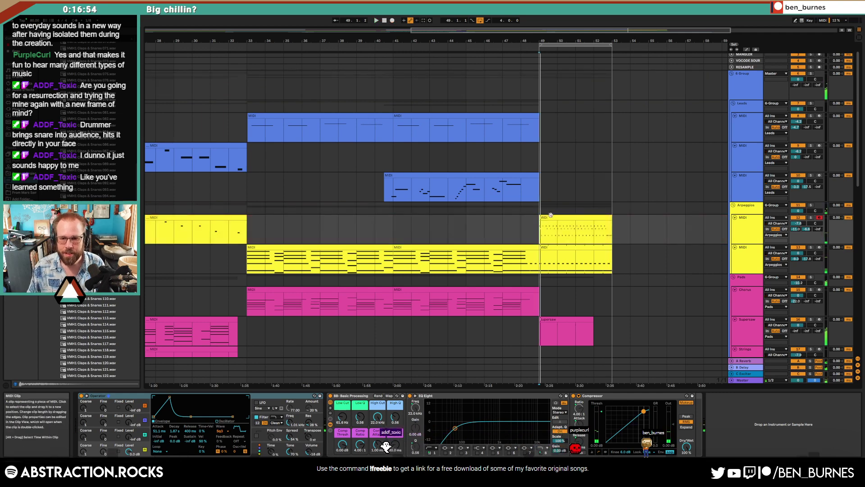
Step: Quantize the start and end of all notes in the recorded arpeggio clip to the current grid
{"action": "double_click", "coordinate": [541, 238]}
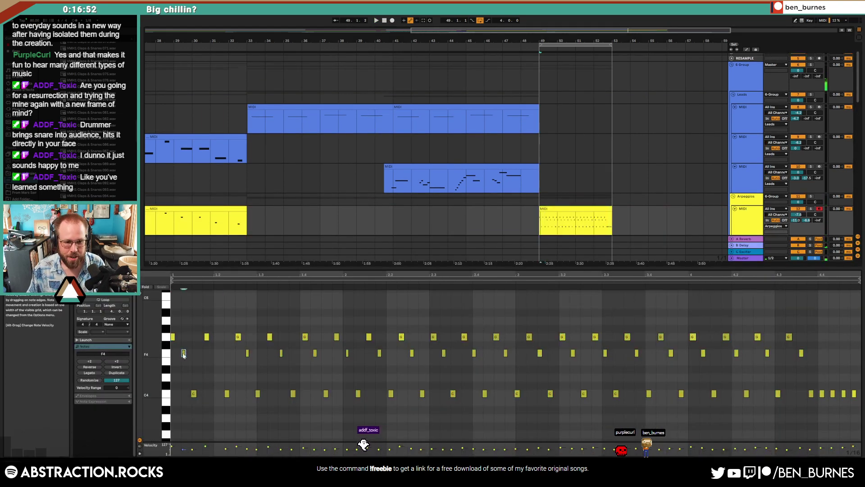
{"action": "double_click", "coordinate": [216, 353]}
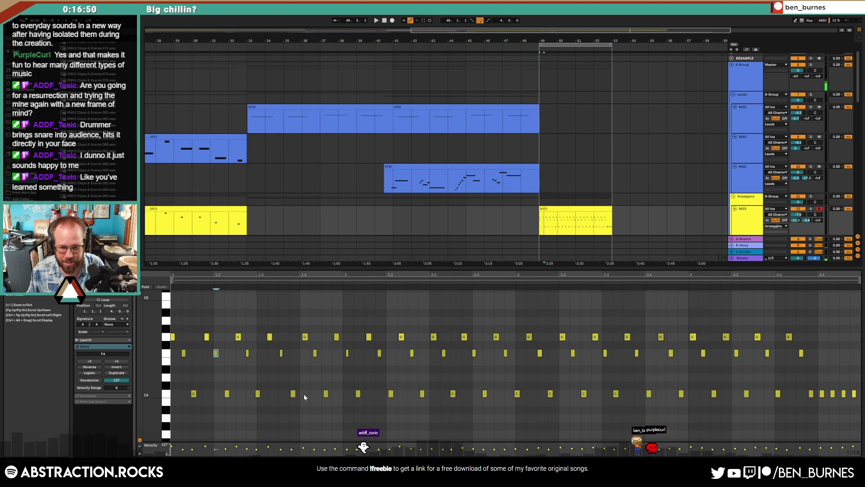
{"action": "key", "text": "ctrl+a"}
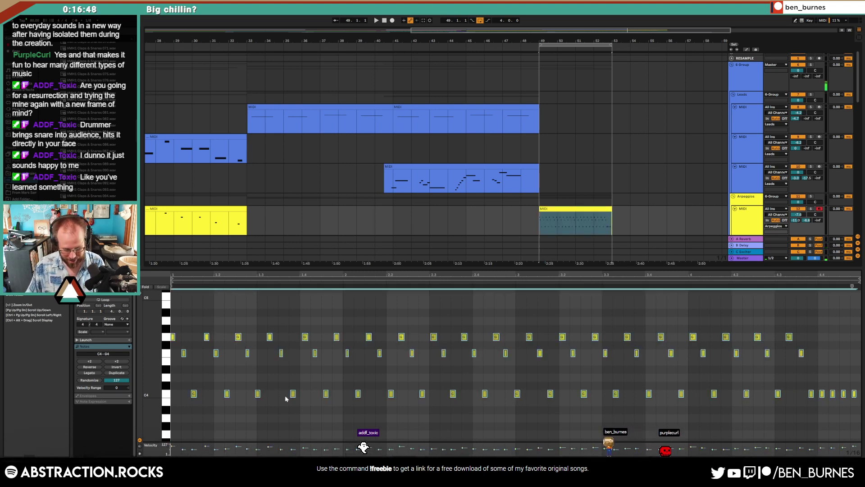
{"action": "key", "text": "ctrl+shift+u"}
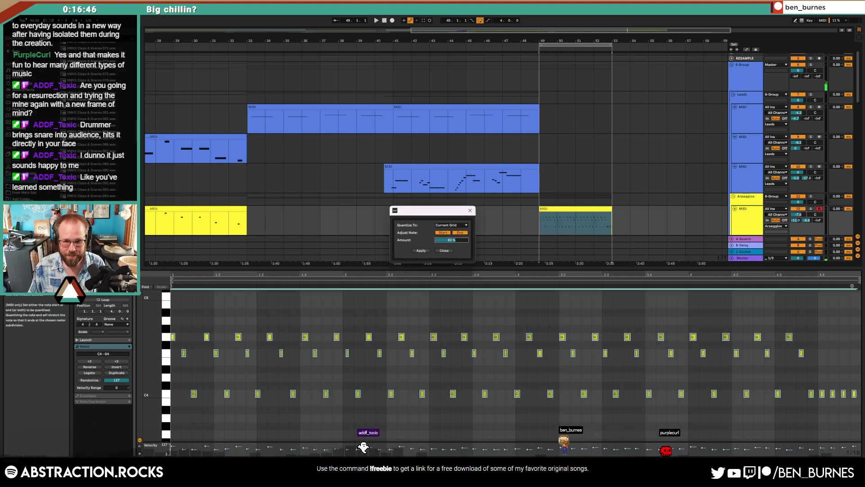
{"action": "left_click", "coordinate": [425, 250]}
{"action": "key", "text": "shift+Tab"}
Step: Move the recorded arpeggio and Supersaw clips from bar 49 to start at bar 53
{"action": "left_click_drag", "start_coordinate": [566, 210], "coordinate": [637, 214]}
{"action": "scroll", "coordinate": [609, 266], "scroll_direction": "down", "scroll_amount": 3}
{"action": "left_click_drag", "start_coordinate": [580, 272], "coordinate": [620, 273]}
Step: Duplicate the four-bar bass clip at bar 49 to bar 53 and shift the loop region to bars 53–57
{"action": "scroll", "coordinate": [608, 288], "scroll_direction": "down", "scroll_amount": 3}
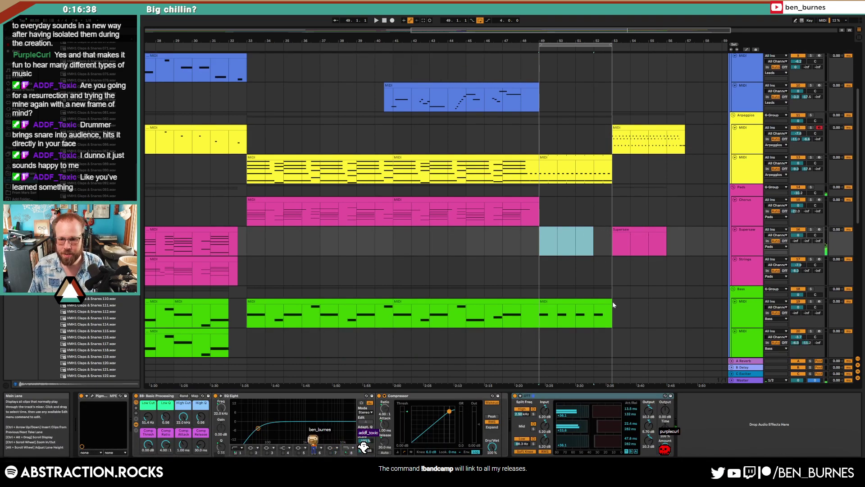
{"action": "mouse_move", "coordinate": [612, 305]}
{"action": "left_mouse_down"}
{"action": "mouse_move", "coordinate": [666, 304]}
{"action": "mouse_move", "coordinate": [612, 305]}
{"action": "left_mouse_up"}
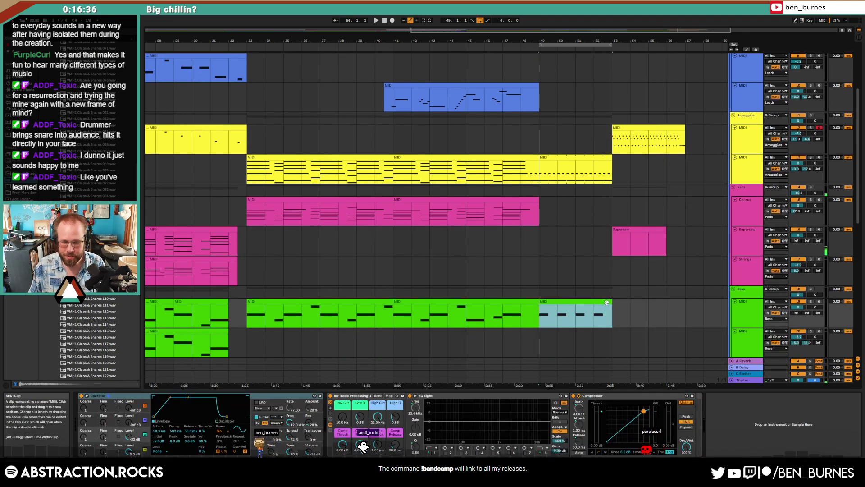
{"action": "key", "text": "ctrl+d"}
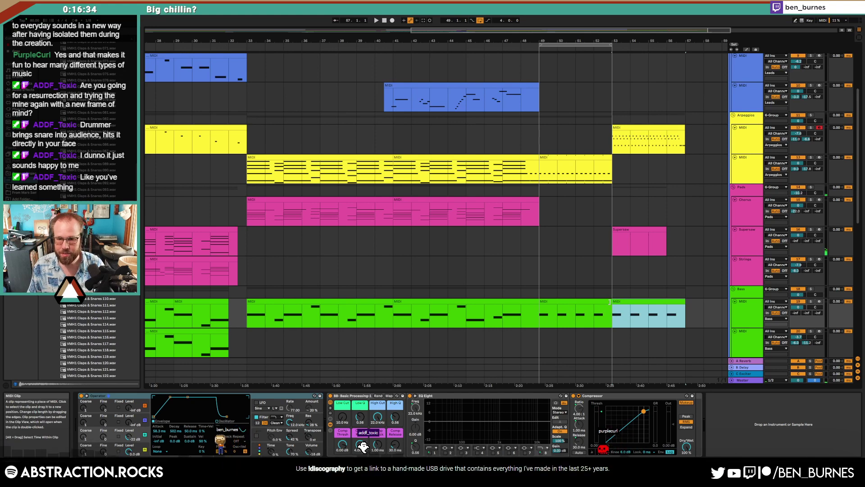
{"action": "scroll", "coordinate": [594, 298], "scroll_direction": "down", "scroll_amount": 1}
{"action": "left_click_drag", "start_coordinate": [570, 45], "coordinate": [643, 45]}
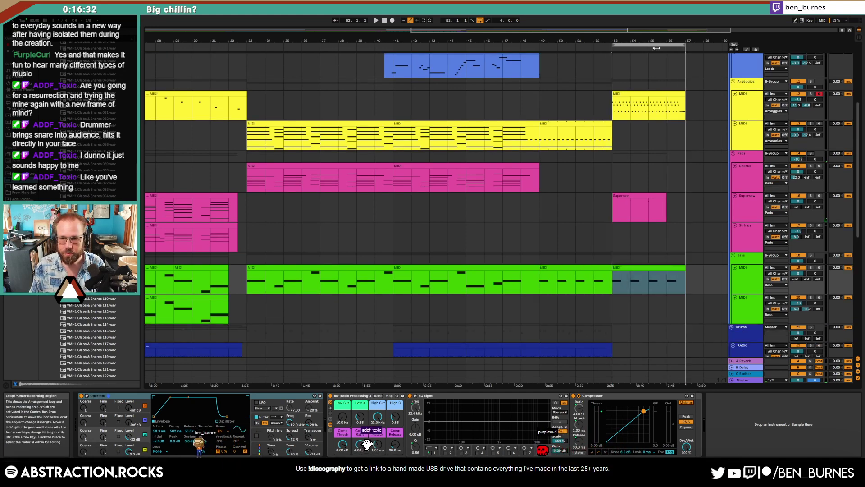
Step: Extend the second arpeggio clip and the hi-hat drum rack clip to bar 57
{"action": "left_click_drag", "start_coordinate": [612, 135], "coordinate": [685, 136]}
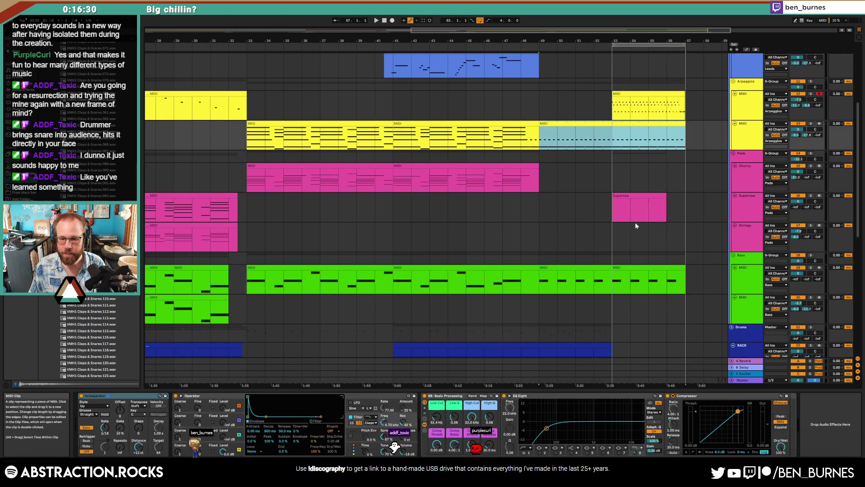
{"action": "scroll", "coordinate": [635, 225], "scroll_direction": "down", "scroll_amount": 3}
{"action": "left_click_drag", "start_coordinate": [612, 255], "coordinate": [686, 255]}
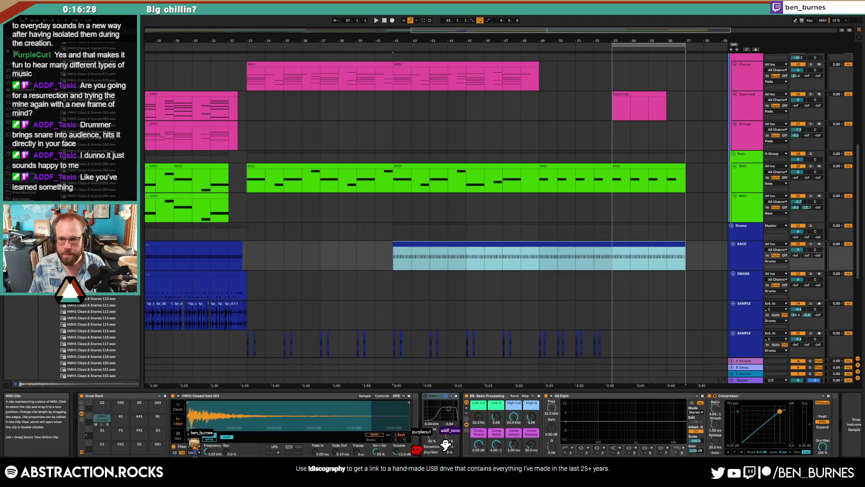
Step: Duplicate the kick, clave and snare hits of bars 49–53 to bars 53–57 and start playback from bar 47
{"action": "scroll", "coordinate": [656, 275], "scroll_direction": "down", "scroll_amount": 2}
{"action": "left_click_drag", "start_coordinate": [609, 278], "coordinate": [538, 349]}
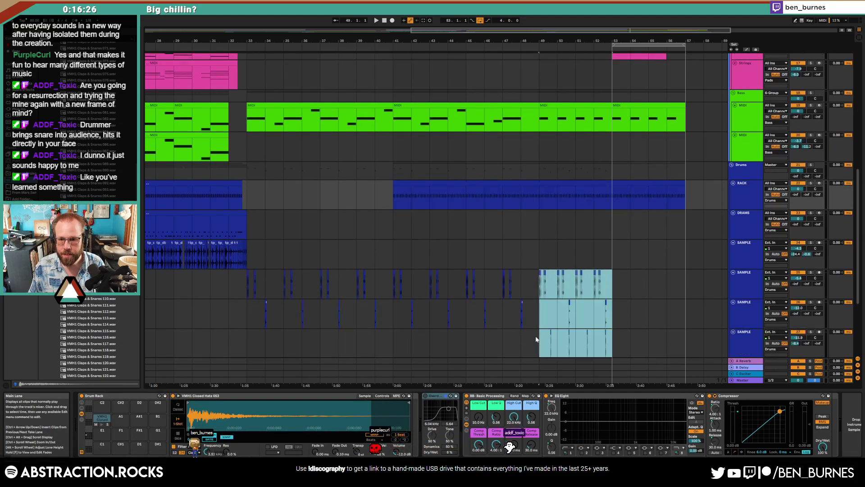
{"action": "key", "text": "ctrl+d"}
{"action": "left_click", "coordinate": [500, 51]}
{"action": "key", "text": "shift+Tab"}
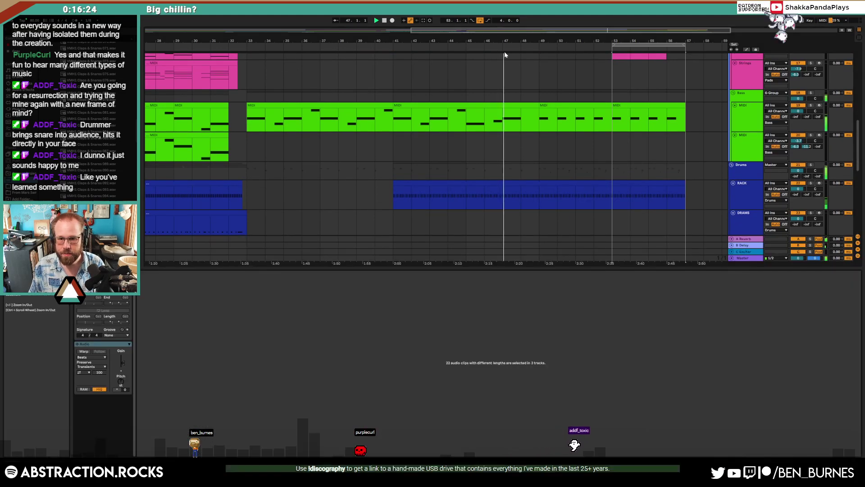
{"action": "key", "text": "shift+Tab"}
Step: Delete the Dripping Water Slow clip that starts at bar 49 and copy the bird clip from bar 41 to bar 49
{"action": "scroll", "coordinate": [586, 202], "scroll_direction": "down", "scroll_amount": 2}
{"action": "scroll", "coordinate": [586, 203], "scroll_direction": "down", "scroll_amount": 3}
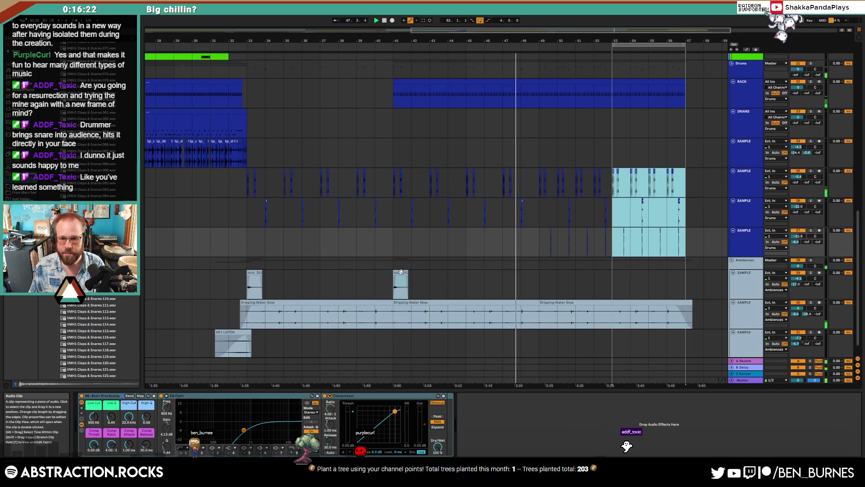
{"action": "left_click", "coordinate": [401, 275]}
{"action": "left_click", "coordinate": [563, 302]}
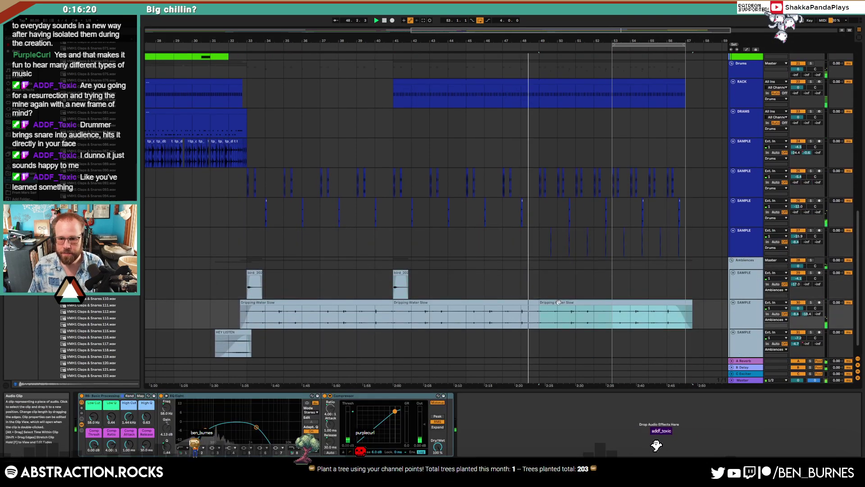
{"action": "key", "text": "Delete"}
{"action": "left_click_drag", "start_coordinate": [400, 273], "coordinate": [546, 280]}
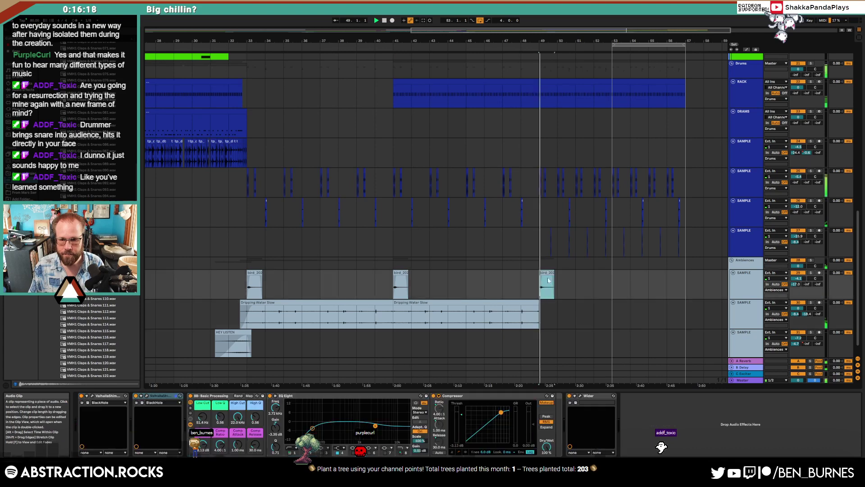
Step: Extend the end of the remaining Dripping Water Slow clip slightly past bar 49 and give it a fade-out
{"action": "left_click_drag", "start_coordinate": [538, 311], "coordinate": [546, 311]}
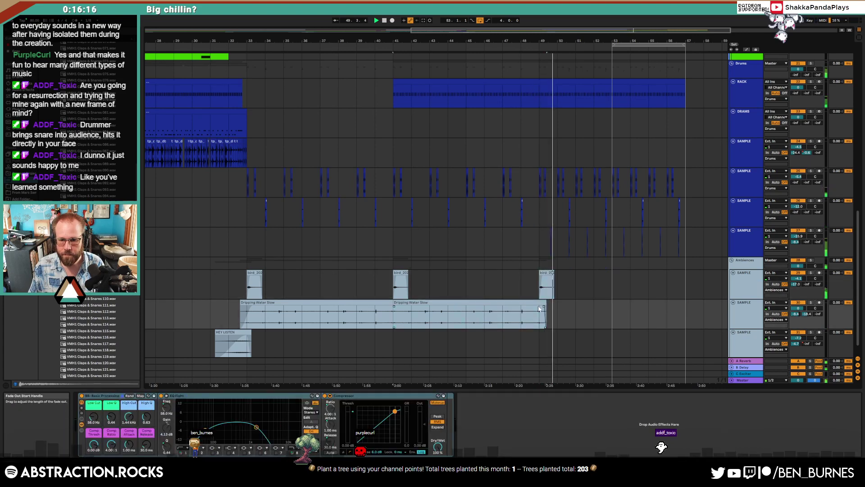
{"action": "key", "text": "shift+Tab"}
{"action": "key", "text": "shift+Tab"}
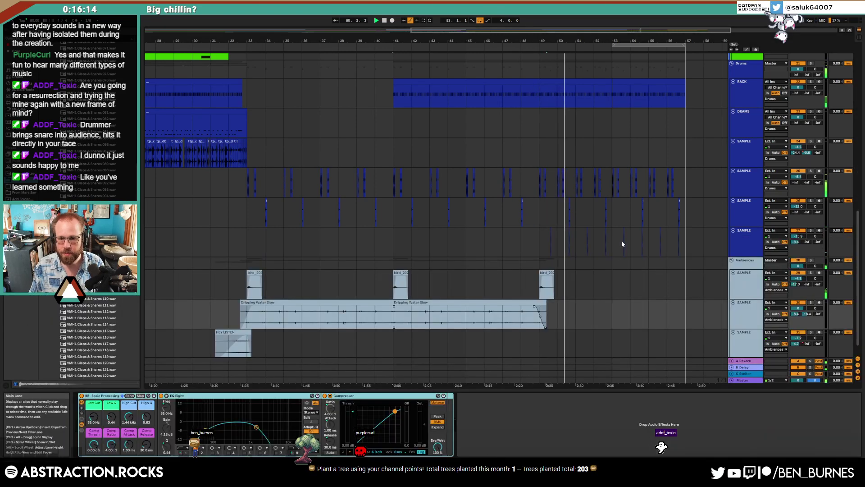
Step: Copy bars 15–19 containing the first HEY LISTEN clip to bar 51 on the same track and start playback there
{"action": "key", "text": "w"}
{"action": "scroll", "coordinate": [624, 243], "scroll_direction": "up", "scroll_amount": 10}
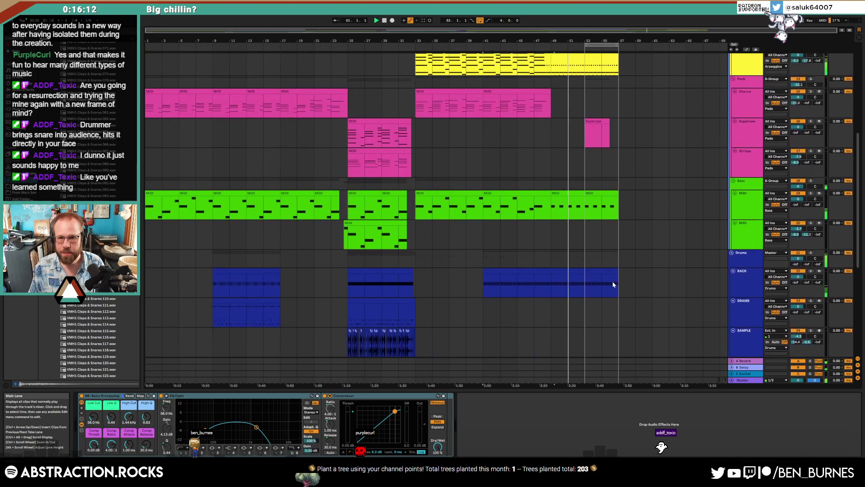
{"action": "scroll", "coordinate": [604, 283], "scroll_direction": "up", "scroll_amount": 2}
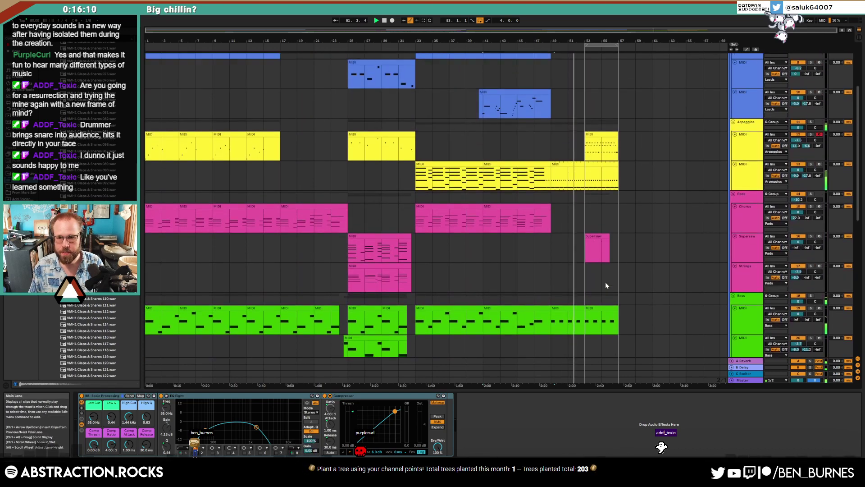
{"action": "scroll", "coordinate": [602, 288], "scroll_direction": "down", "scroll_amount": 18}
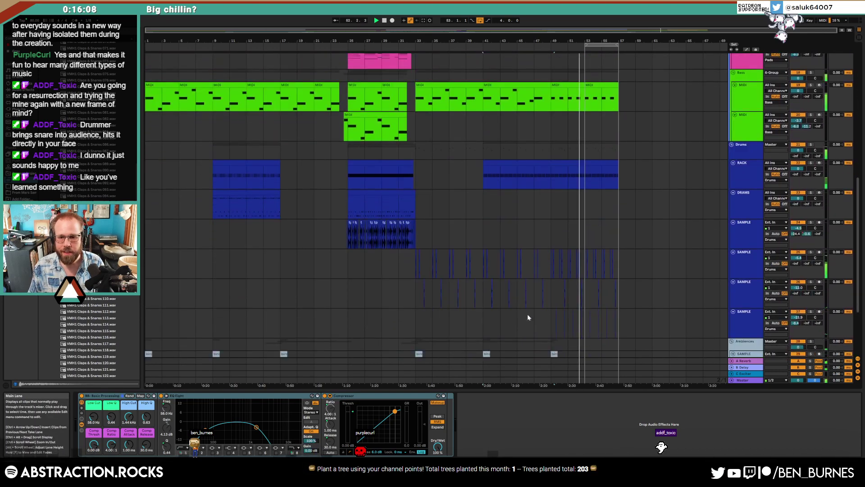
{"action": "scroll", "coordinate": [516, 318], "scroll_direction": "down", "scroll_amount": 2}
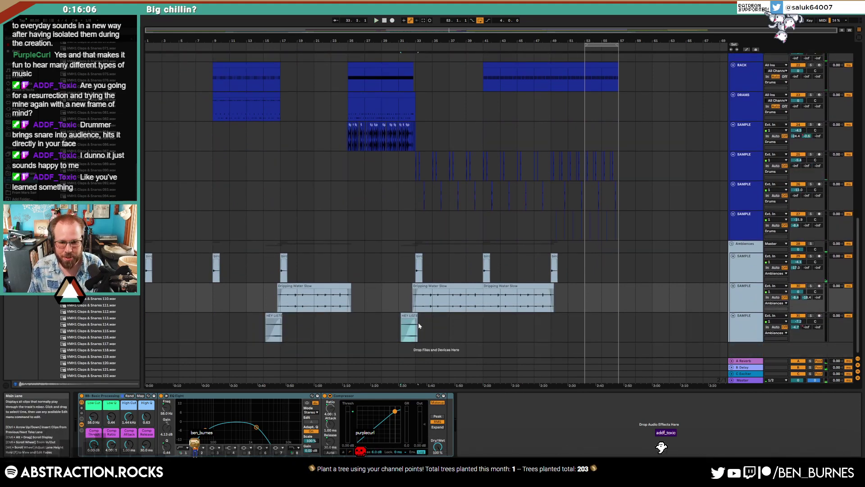
{"action": "left_click", "coordinate": [411, 322]}
{"action": "left_click_drag", "start_coordinate": [266, 326], "coordinate": [297, 326]}
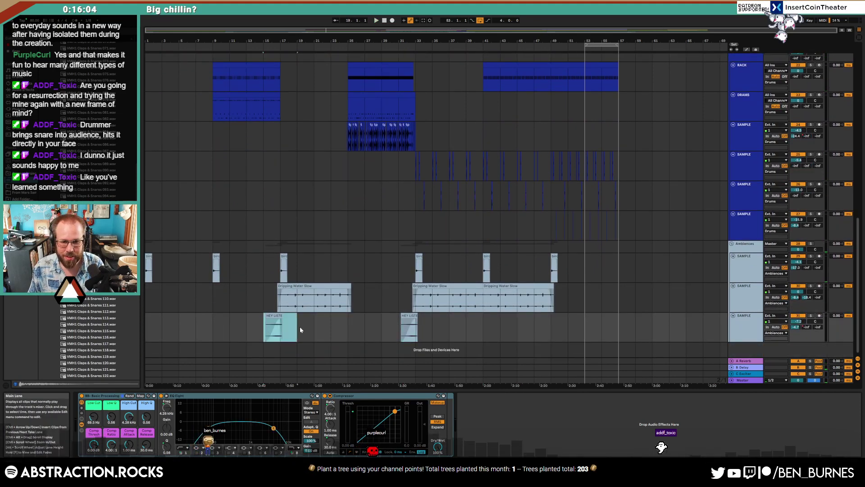
{"action": "key", "text": "ctrl+c"}
{"action": "left_click", "coordinate": [568, 327]}
{"action": "key", "text": "ctrl+v"}
{"action": "key", "text": "space"}
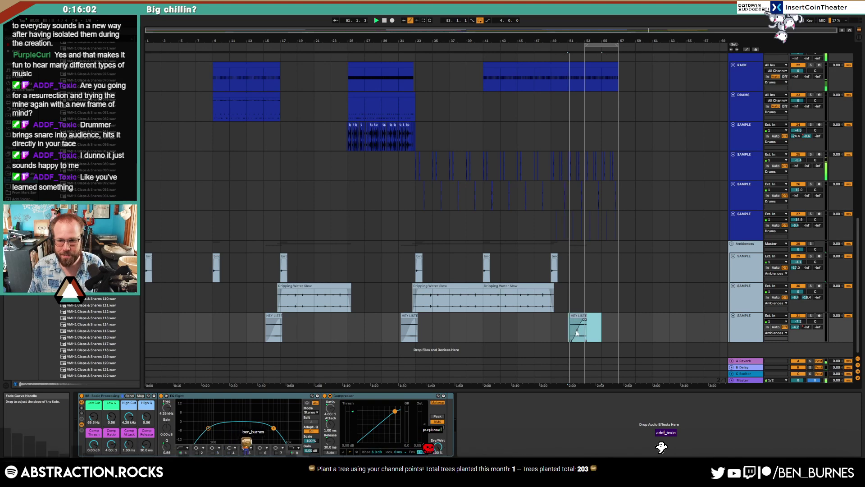
Step: Automate the first arpeggio track's Operator Ae Decay to step down to 188 ms from bar 49 onward
{"action": "scroll", "coordinate": [601, 332], "scroll_direction": "up", "scroll_amount": 8}
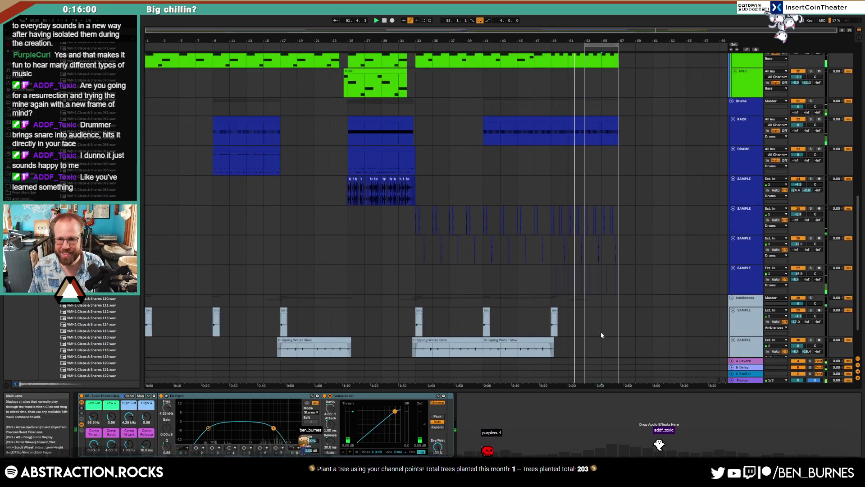
{"action": "scroll", "coordinate": [598, 337], "scroll_direction": "up", "scroll_amount": 15}
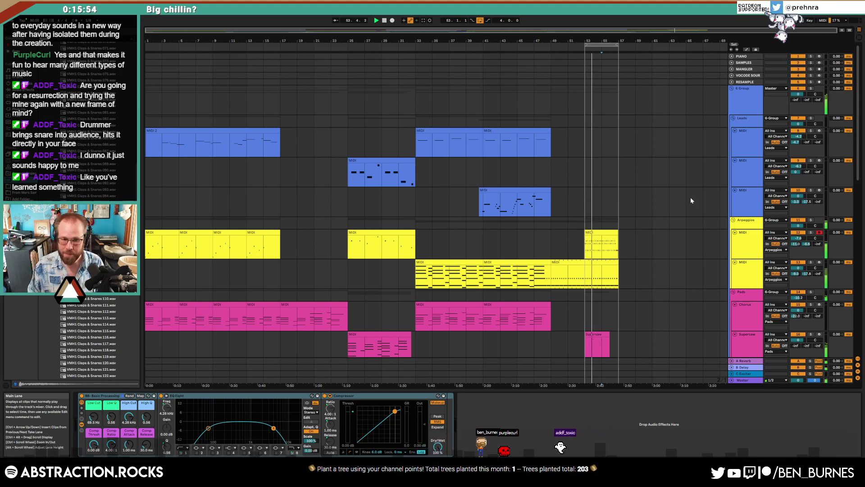
{"action": "left_click", "coordinate": [605, 232]}
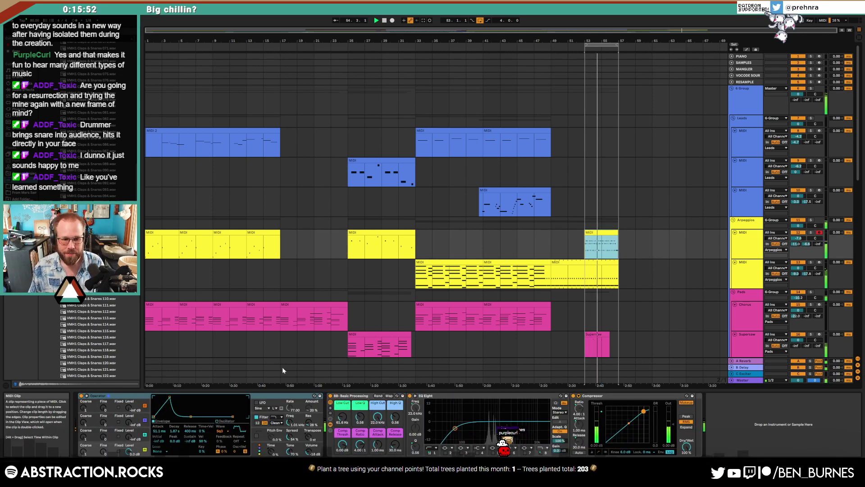
{"action": "left_click", "coordinate": [107, 443]}
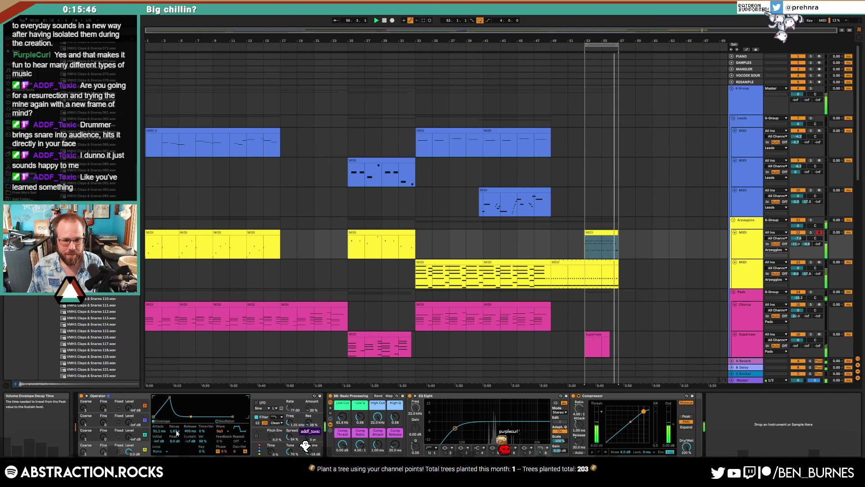
{"action": "key", "text": "a"}
{"action": "left_click_drag", "start_coordinate": [554, 244], "coordinate": [554, 247]}
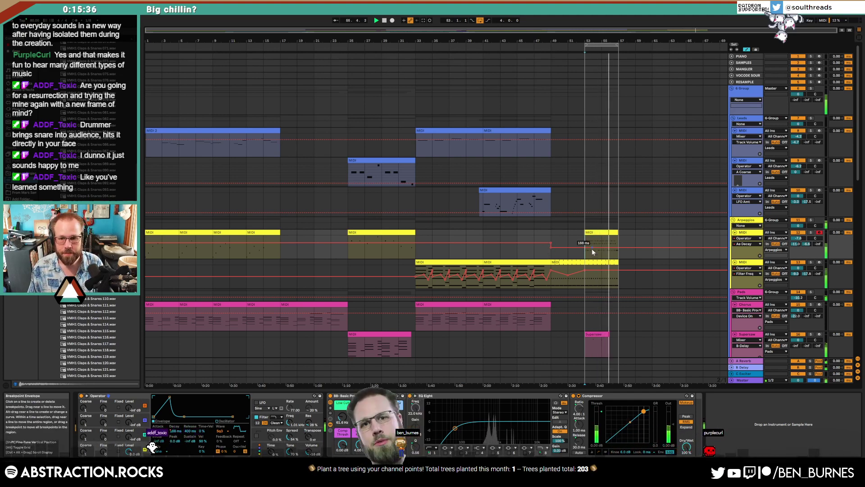
{"action": "key", "text": "shift+Tab"}
{"action": "key", "text": "shift+Tab"}
{"action": "key", "text": "a"}
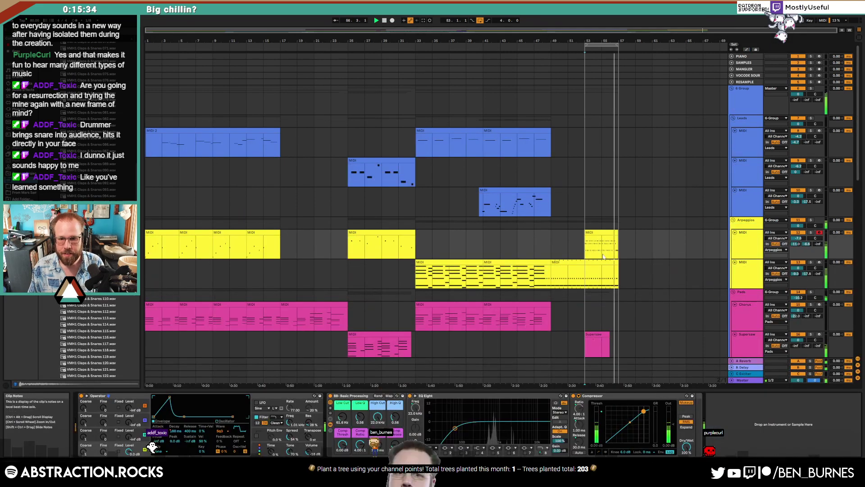
Step: Arm the third lead track and select the first arpeggio track's clip at bar 53
{"action": "left_click", "coordinate": [819, 191]}
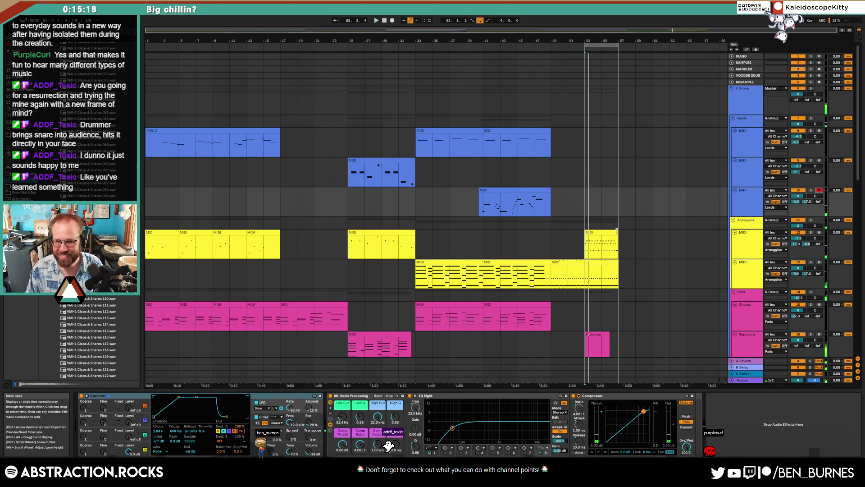
{"action": "left_click", "coordinate": [617, 230]}
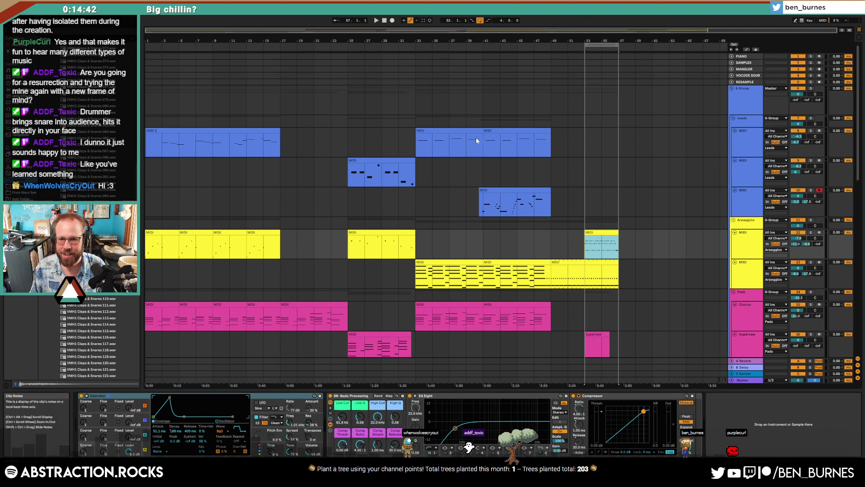
Step: Duplicate the first lead track's bar 41 clip to bar 49 and repeat its first four bars at bar 53
{"action": "left_click", "coordinate": [485, 142]}
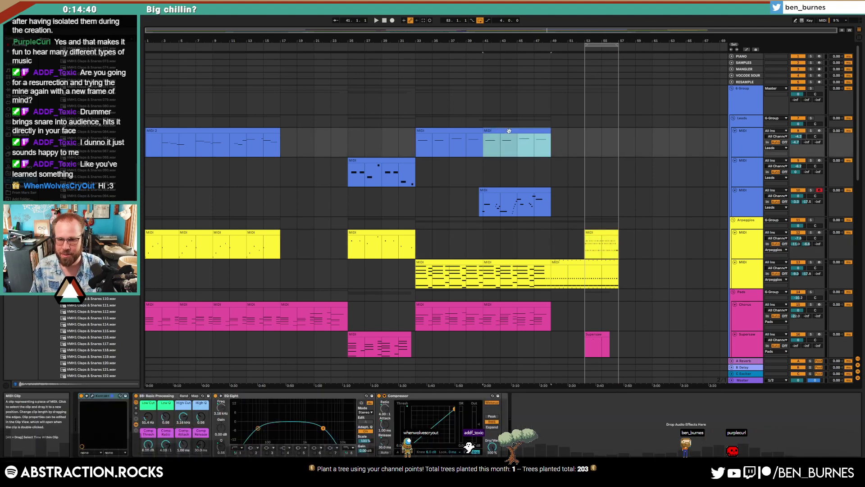
{"action": "key", "text": "ctrl+d"}
{"action": "left_click", "coordinate": [552, 138]}
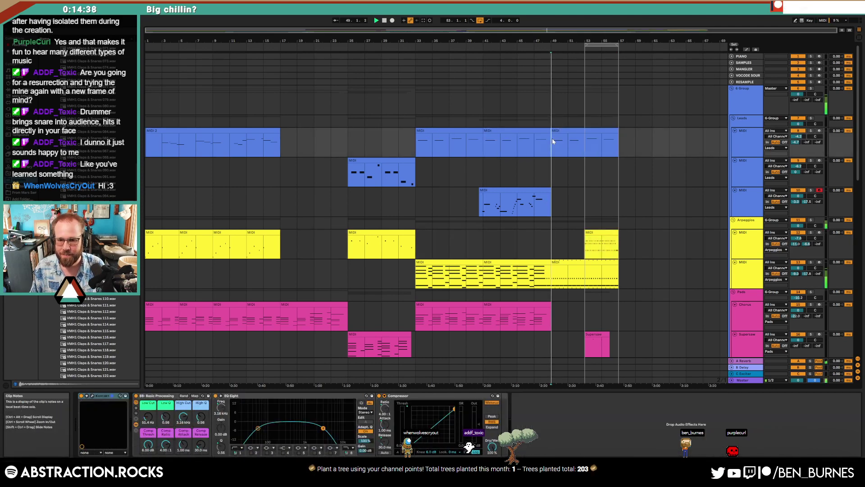
{"action": "key", "text": "space"}
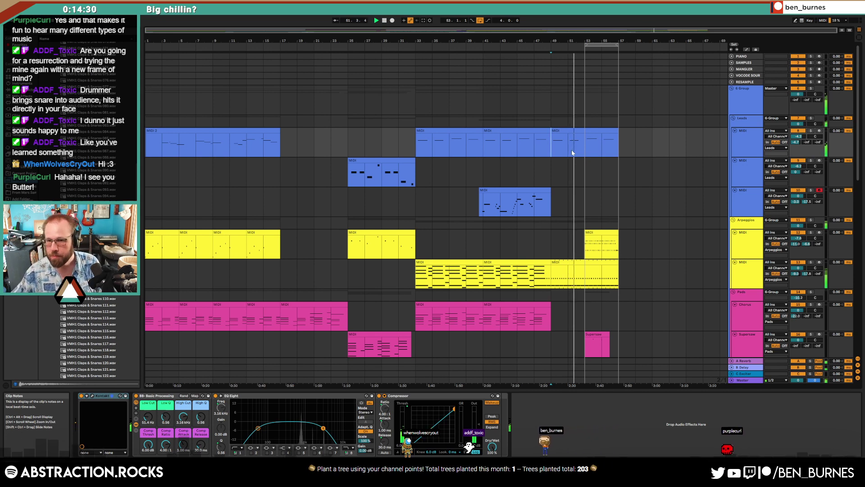
{"action": "left_click_drag", "start_coordinate": [584, 146], "coordinate": [557, 147]}
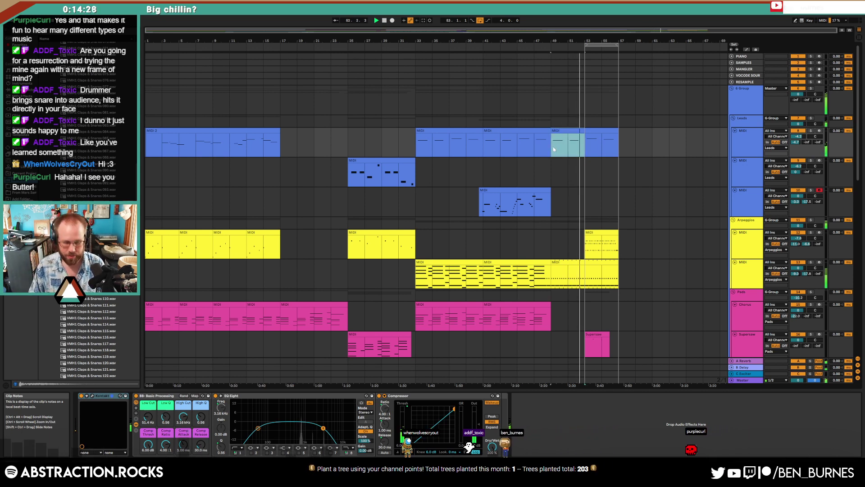
{"action": "key", "text": "ctrl+d"}
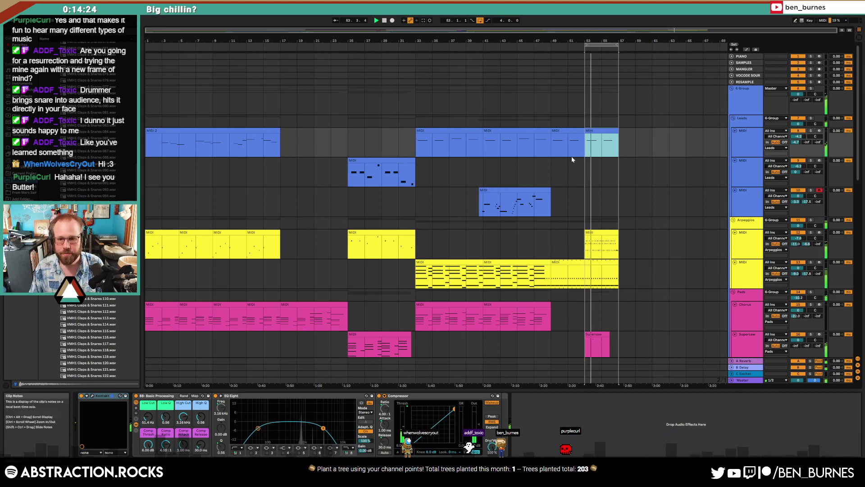
Step: Arm the second lead track, record a short MIDI phrase from bar 53 and extend the recorded clip to bar 57
{"action": "scroll", "coordinate": [579, 177], "scroll_direction": "down", "scroll_amount": 3}
{"action": "left_click", "coordinate": [738, 141]}
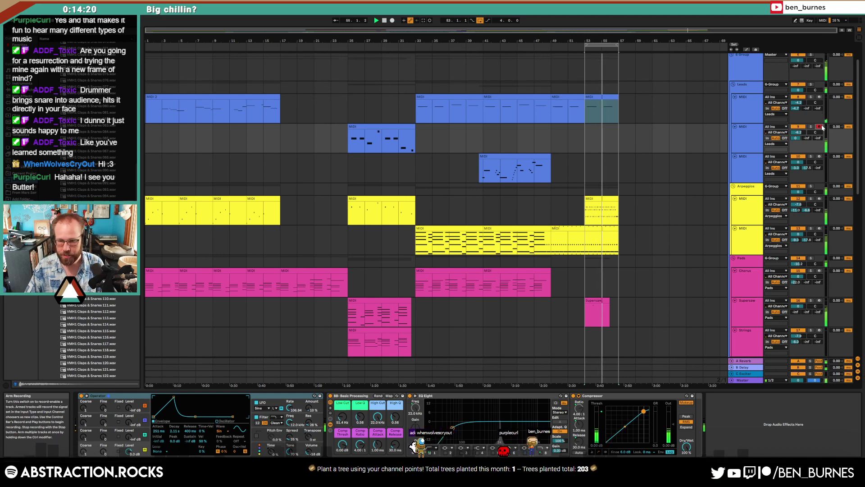
{"action": "left_click", "coordinate": [585, 136]}
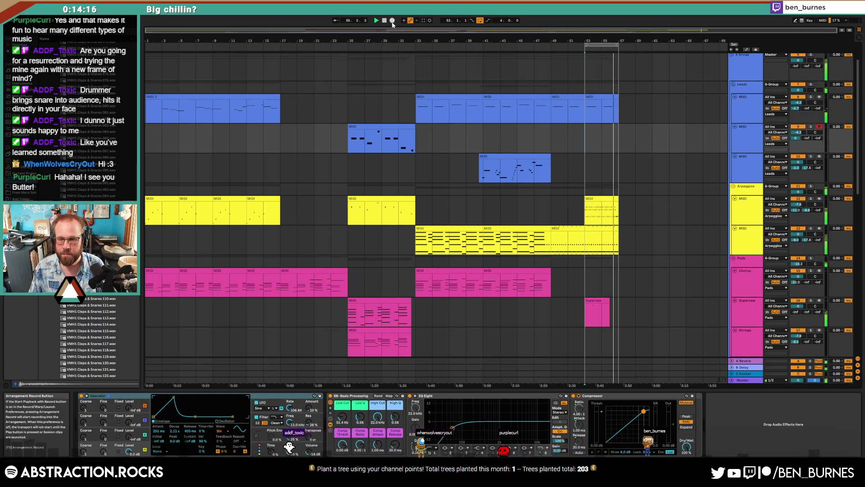
{"action": "left_click", "coordinate": [392, 22]}
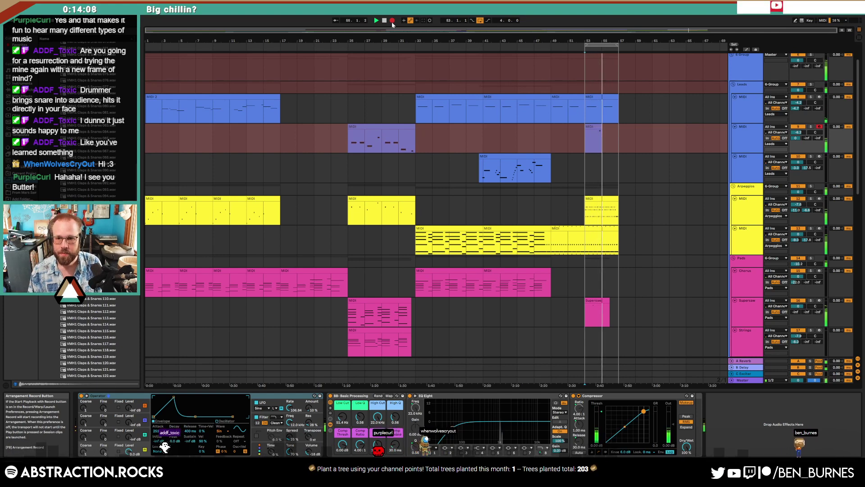
{"action": "left_click", "coordinate": [392, 21]}
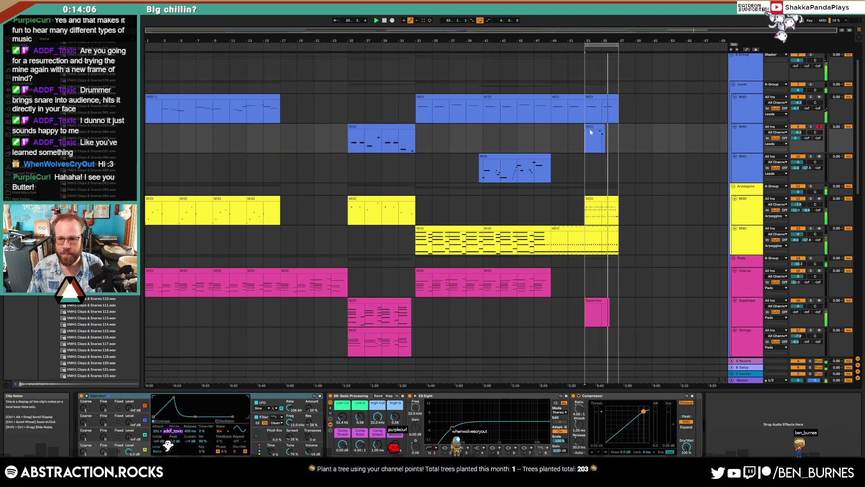
{"action": "left_click_drag", "start_coordinate": [604, 127], "coordinate": [617, 131]}
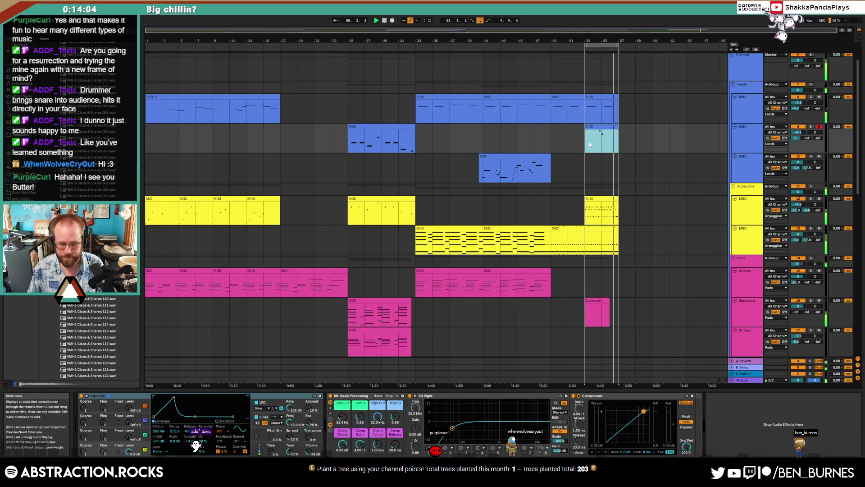
Step: Examine the notes of the first arpeggio clip at bar 53 and the second arpeggio clip at bar 49
{"action": "left_click", "coordinate": [589, 215]}
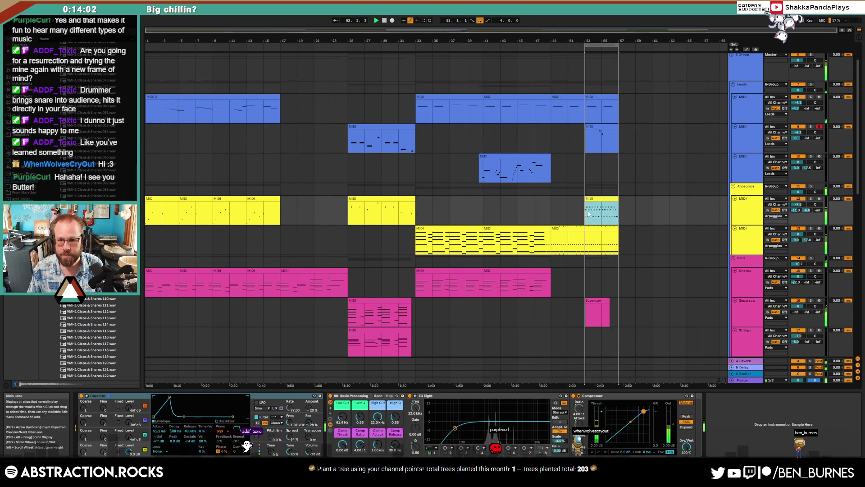
{"action": "double_click", "coordinate": [589, 215]}
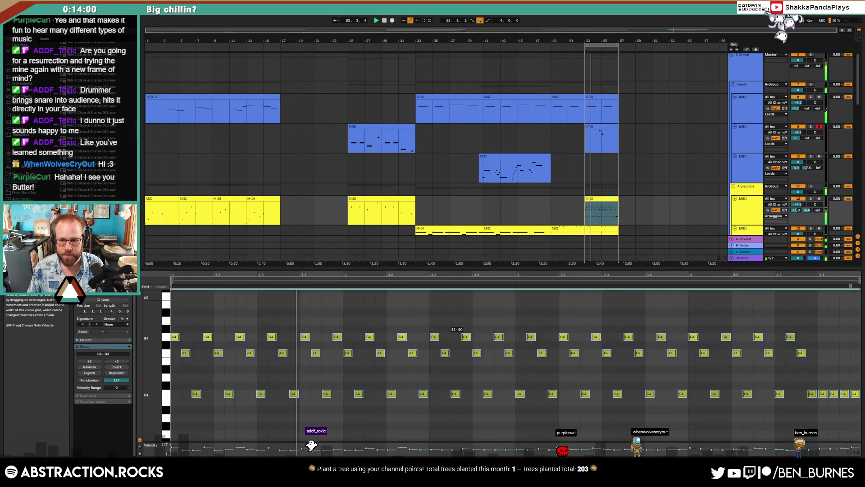
{"action": "key", "text": "shift+Tab"}
{"action": "left_click", "coordinate": [565, 229]}
{"action": "key", "text": "space"}
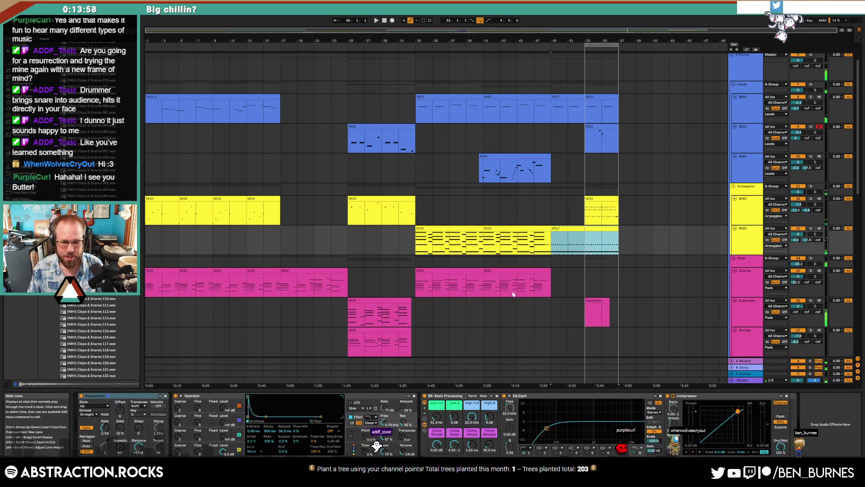
{"action": "key", "text": "shift+Tab"}
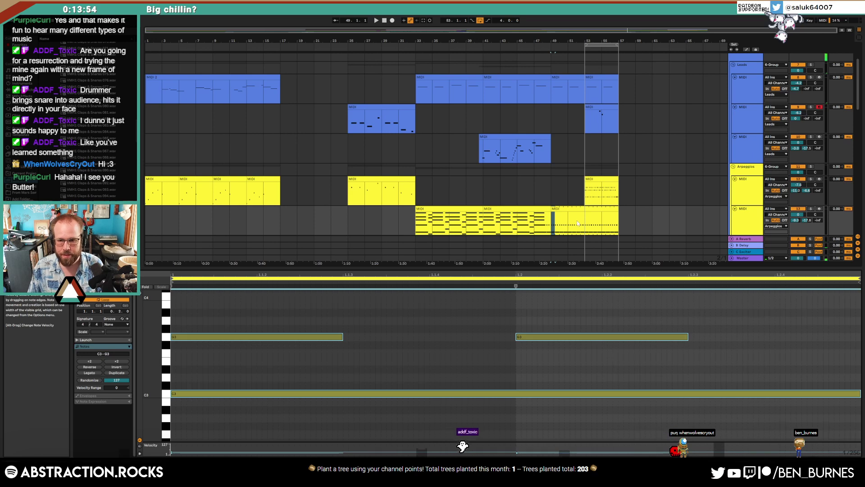
Step: Split the second arpeggio track's clip at bar 53 and add a C4 note spanning the whole loop to the new clip
{"action": "key", "text": "shift+Tab"}
{"action": "key", "text": "shift+Tab"}
{"action": "left_click_drag", "start_coordinate": [584, 224], "coordinate": [618, 224]}
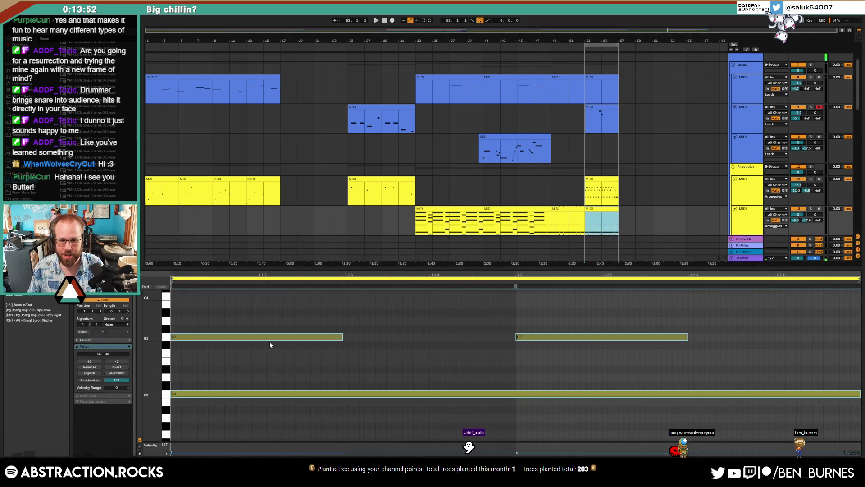
{"action": "mouse_move", "coordinate": [151, 324]}
{"action": "left_mouse_down"}
{"action": "mouse_move", "coordinate": [143, 346]}
{"action": "mouse_move", "coordinate": [858, 331]}
{"action": "left_mouse_up"}
{"action": "left_click", "coordinate": [173, 324]}
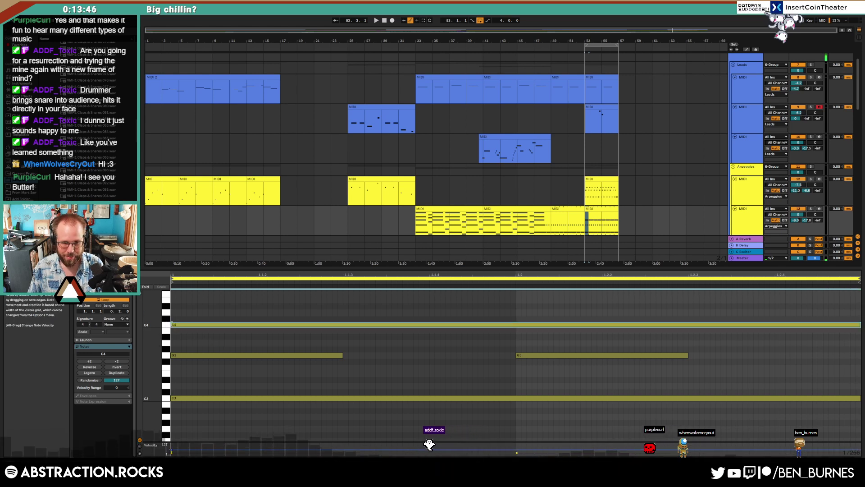
Step: Trim the start of the added C4 note to 1.1.3 in the second arpeggio clip and play the section
{"action": "left_click_drag", "start_coordinate": [172, 324], "coordinate": [325, 332]}
{"action": "key", "text": "space"}
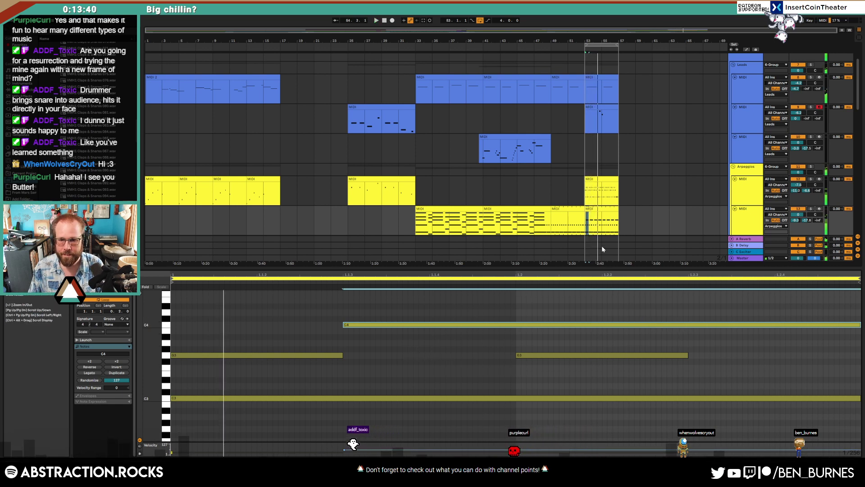
Step: Try to raise the C4 note to C#4 in the second arpeggio track's bar 54 clip
{"action": "scroll", "coordinate": [603, 218], "scroll_direction": "up", "scroll_amount": 3, "text": "ctrl"}
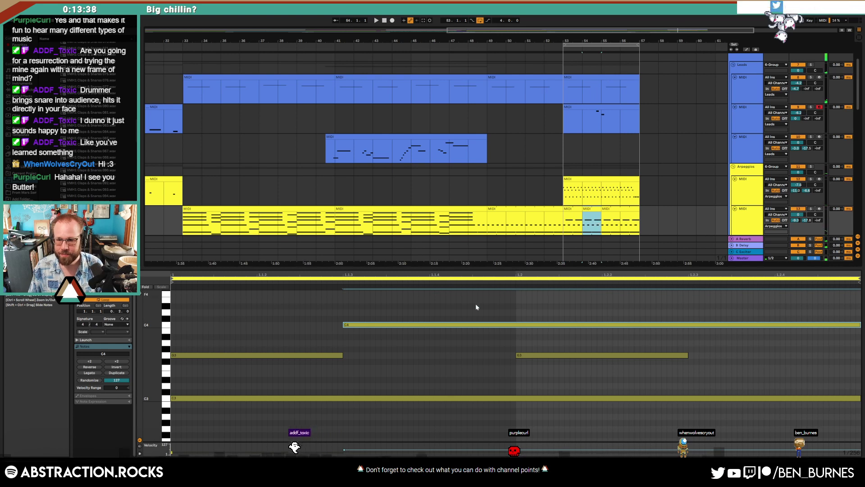
{"action": "key", "text": "Up"}
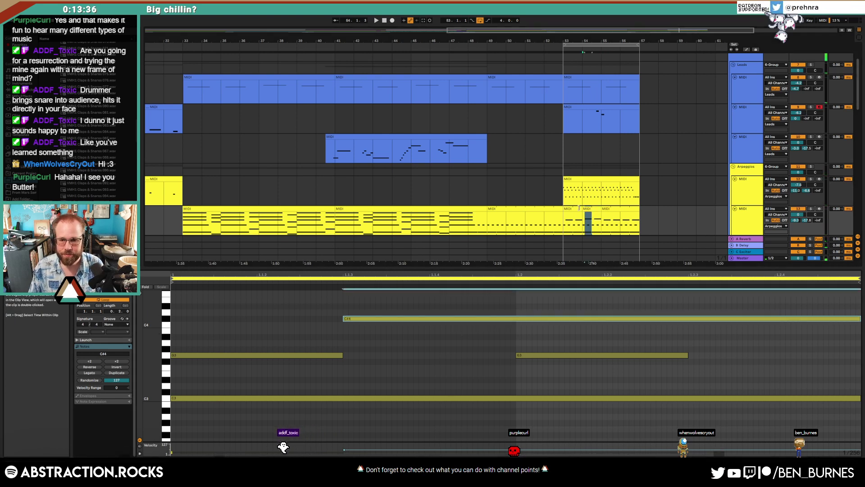
{"action": "left_click", "coordinate": [593, 216]}
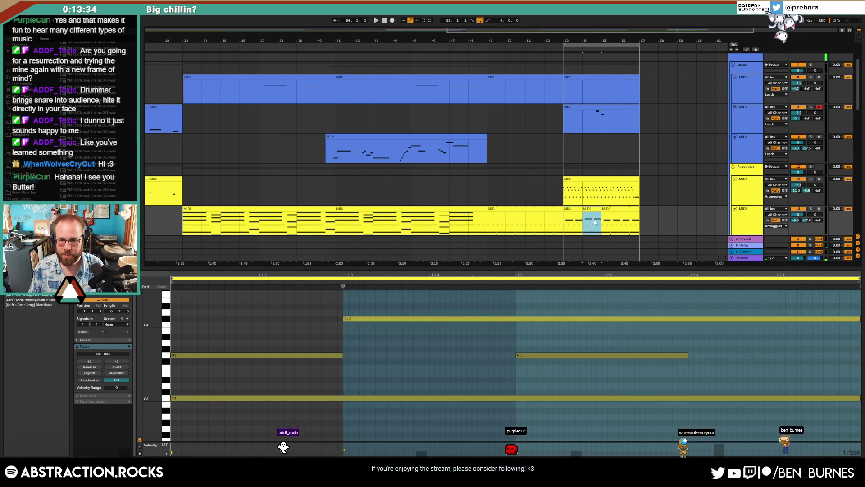
{"action": "key", "text": "ctrl+z"}
Step: Split off the second half of bar 54 on the second arpeggio track and raise its C4 note to C#4
{"action": "left_click", "coordinate": [595, 222]}
{"action": "scroll", "coordinate": [595, 221], "scroll_direction": "up", "scroll_amount": 2}
{"action": "left_click_drag", "start_coordinate": [594, 221], "coordinate": [606, 221]}
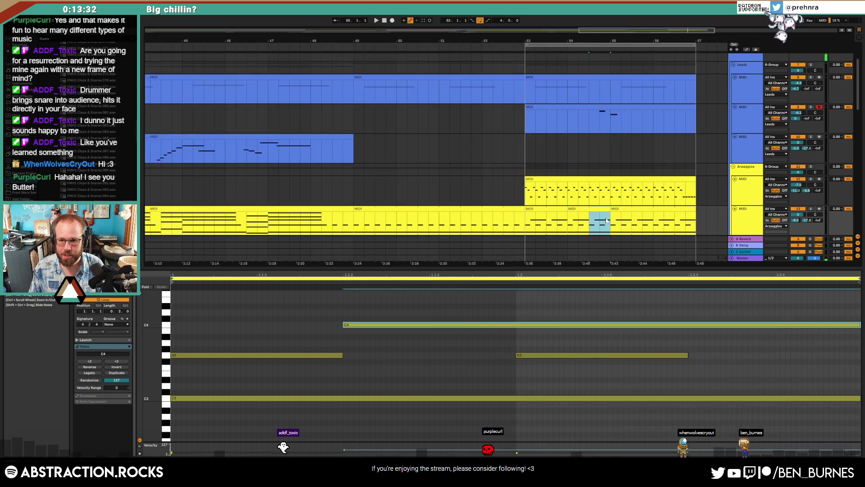
{"action": "left_click", "coordinate": [540, 325]}
{"action": "key", "text": "Up"}
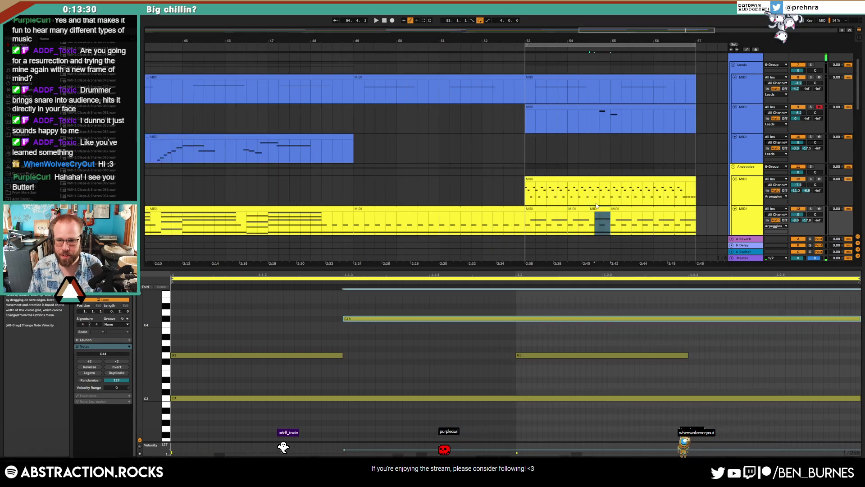
Step: Extend the second arpeggio track's bar 53 clip to the middle of bar 54 and play from bar 53
{"action": "left_click", "coordinate": [561, 209]}
{"action": "left_click_drag", "start_coordinate": [566, 209], "coordinate": [589, 208]}
{"action": "left_click", "coordinate": [527, 219]}
{"action": "key", "text": "space"}
{"action": "key", "text": "shift+Tab"}
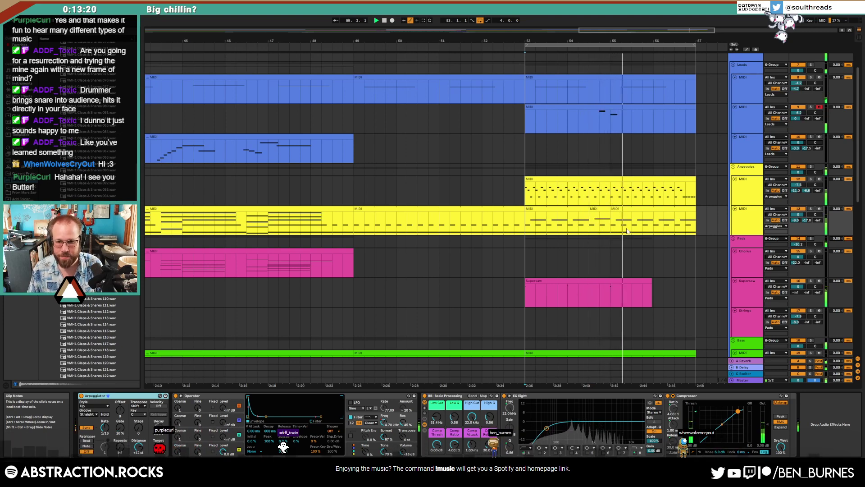
Step: Split off the second half of bar 56 on the second arpeggio track and delete the new clip's upper notes after 1.1.3
{"action": "left_click", "coordinate": [662, 210]}
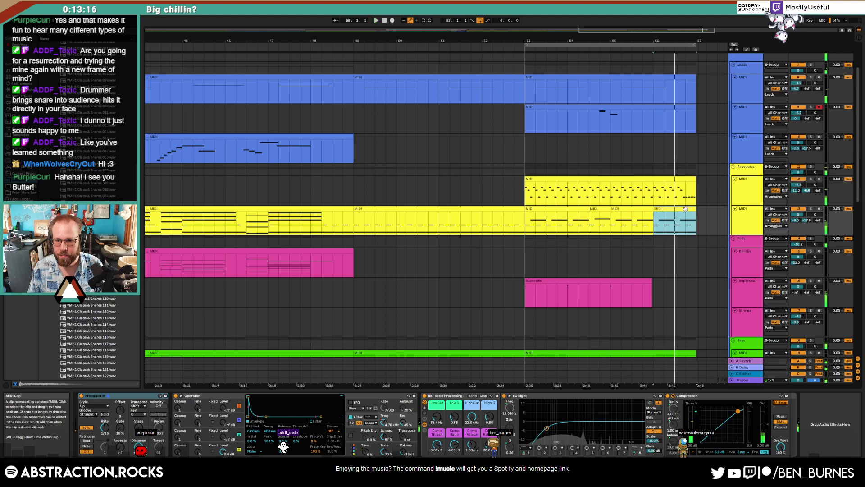
{"action": "double_click", "coordinate": [686, 209]}
{"action": "key", "text": "Delete"}
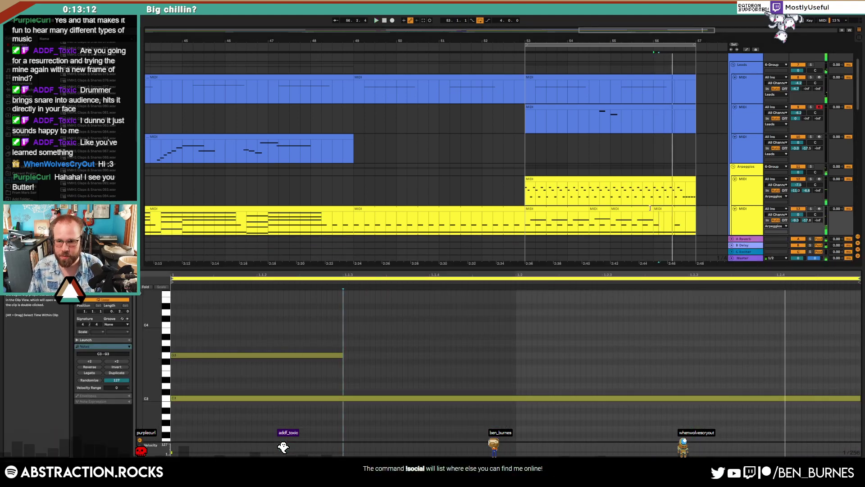
{"action": "key", "text": "ctrl+z"}
{"action": "left_click", "coordinate": [675, 226]}
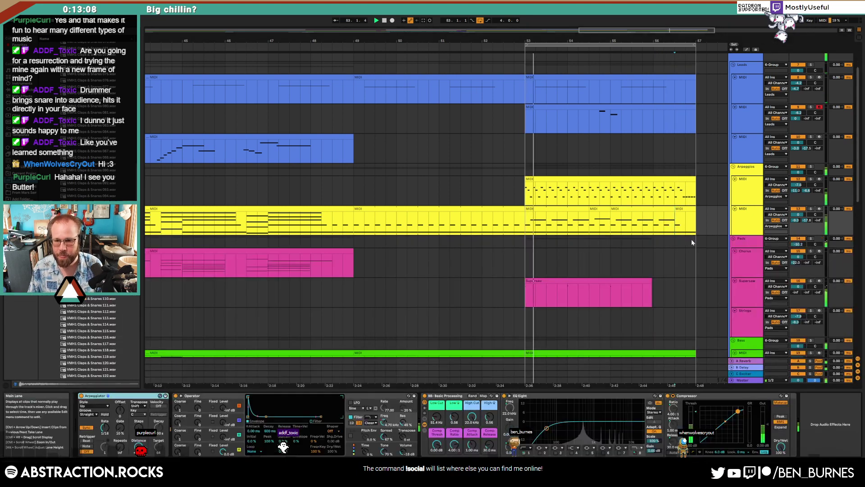
{"action": "left_click", "coordinate": [690, 234]}
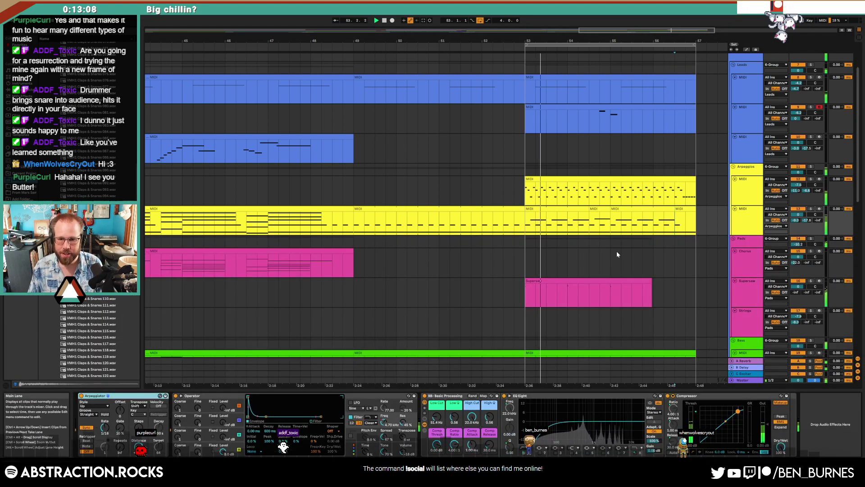
Step: Copy the first bass track's bar 53 clip onto the second bass track at the same bar
{"action": "scroll", "coordinate": [617, 267], "scroll_direction": "down", "scroll_amount": 5, "text": "ctrl"}
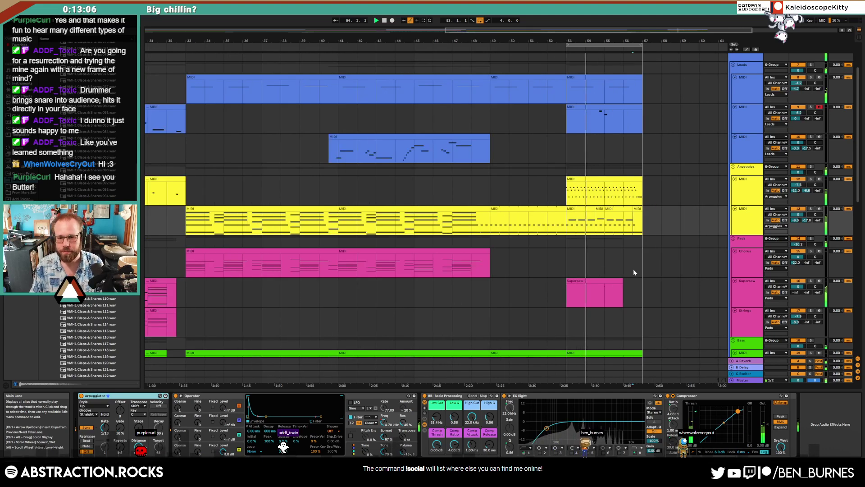
{"action": "scroll", "coordinate": [633, 269], "scroll_direction": "down", "scroll_amount": 4}
{"action": "scroll", "coordinate": [636, 269], "scroll_direction": "down", "scroll_amount": 3}
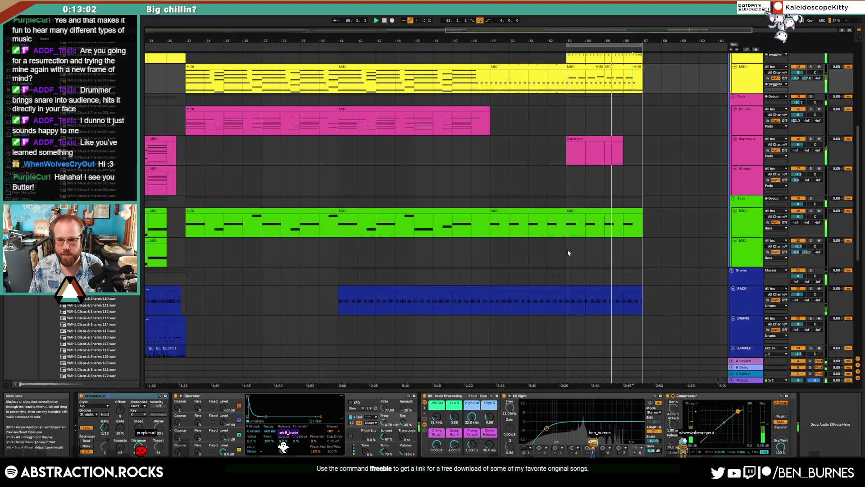
{"action": "left_click", "coordinate": [582, 217]}
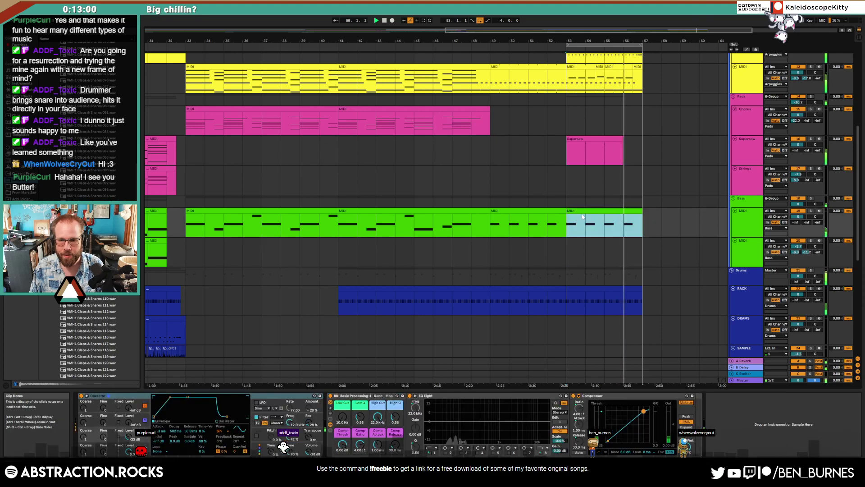
{"action": "left_click_drag", "start_coordinate": [582, 215], "coordinate": [582, 244]}
Step: Transpose all notes of the copied bass clip up two octaves to C3
{"action": "double_click", "coordinate": [582, 243]}
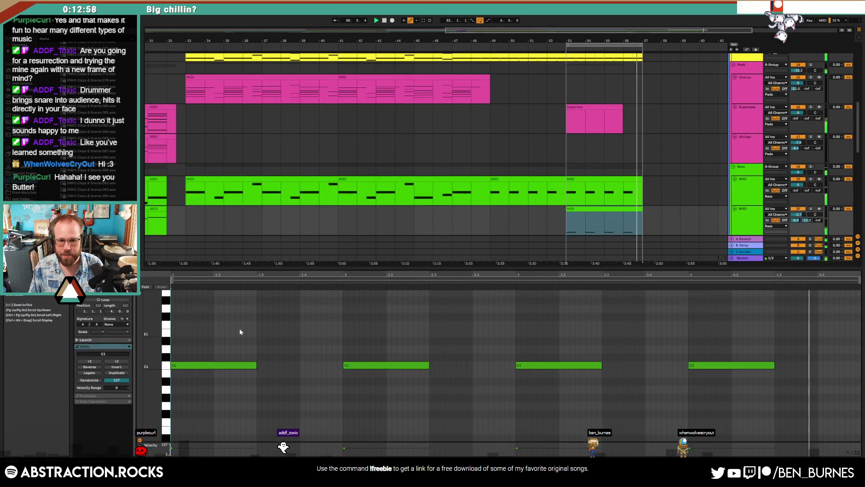
{"action": "key", "text": "ctrl+a"}
{"action": "key", "text": "shift+Up"}
{"action": "key", "text": "shift+Up"}
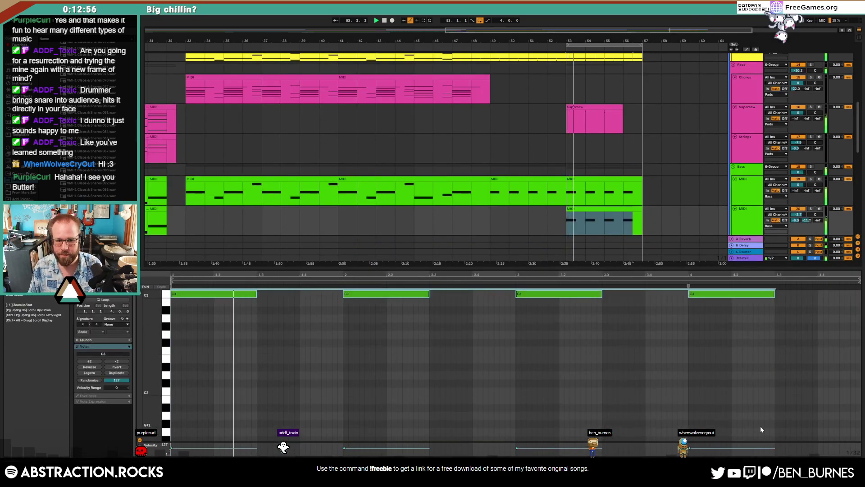
{"action": "key", "text": "shift+Tab"}
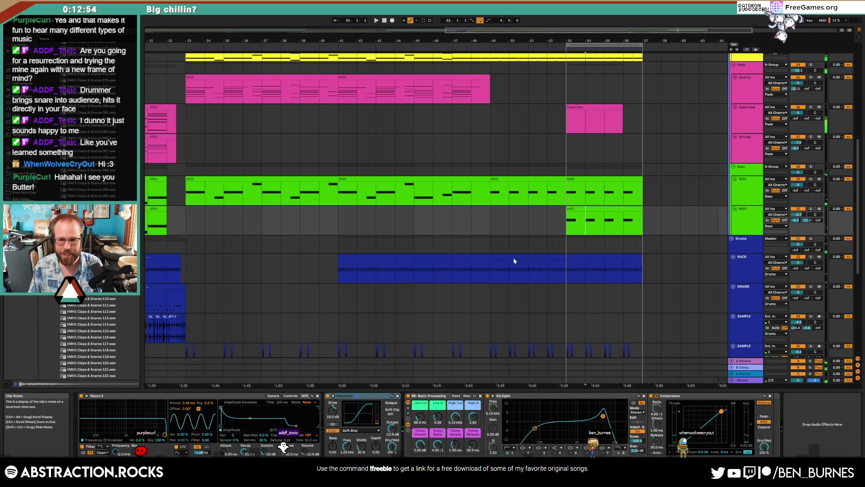
Step: Delete every note after the first one in the second bass track's bar 53 clip
{"action": "double_click", "coordinate": [582, 210]}
{"action": "left_click", "coordinate": [339, 345]}
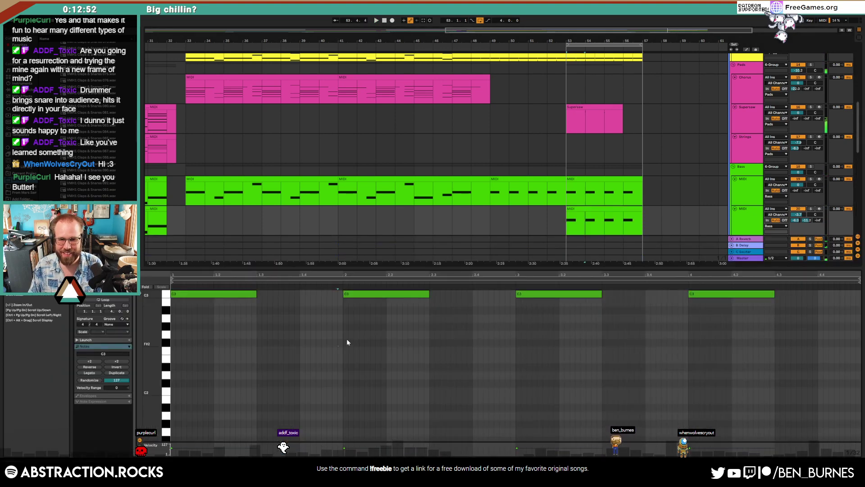
{"action": "left_click", "coordinate": [587, 234]}
{"action": "key", "text": "shift+Tab"}
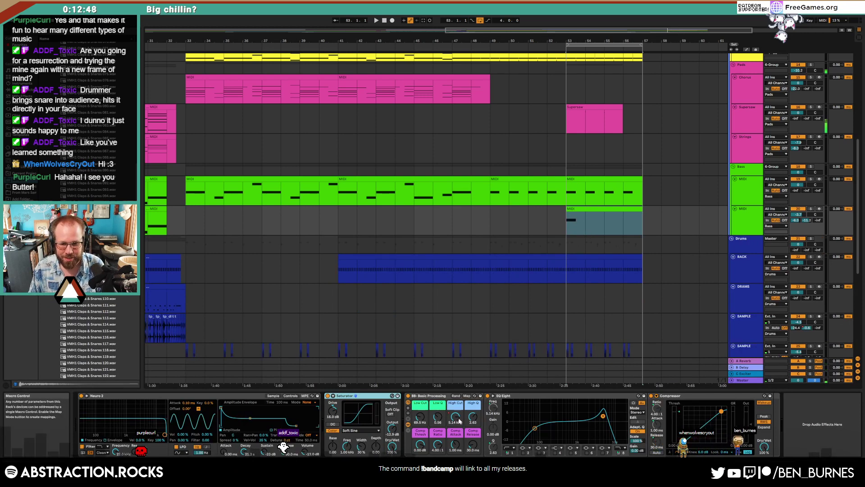
Step: Automate the second bass track's High Cut to fall from 5.14 kHz over the first half of bar 53 and play it
{"action": "key", "text": "a"}
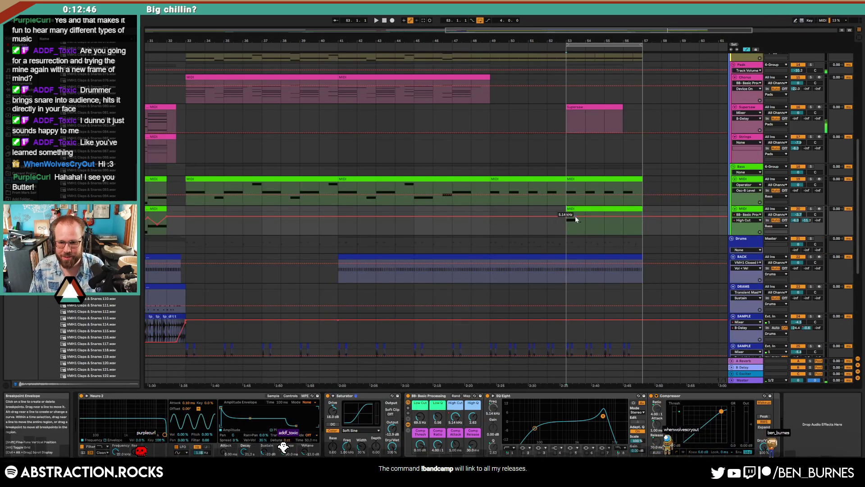
{"action": "scroll", "coordinate": [576, 215], "scroll_direction": "up", "scroll_amount": 5}
{"action": "left_click_drag", "start_coordinate": [577, 216], "coordinate": [574, 230]}
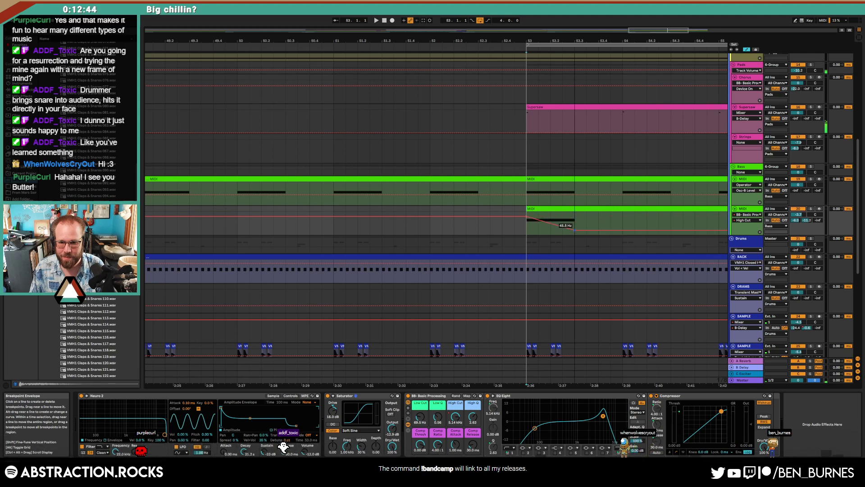
{"action": "left_click", "coordinate": [504, 231]}
{"action": "key", "text": "space"}
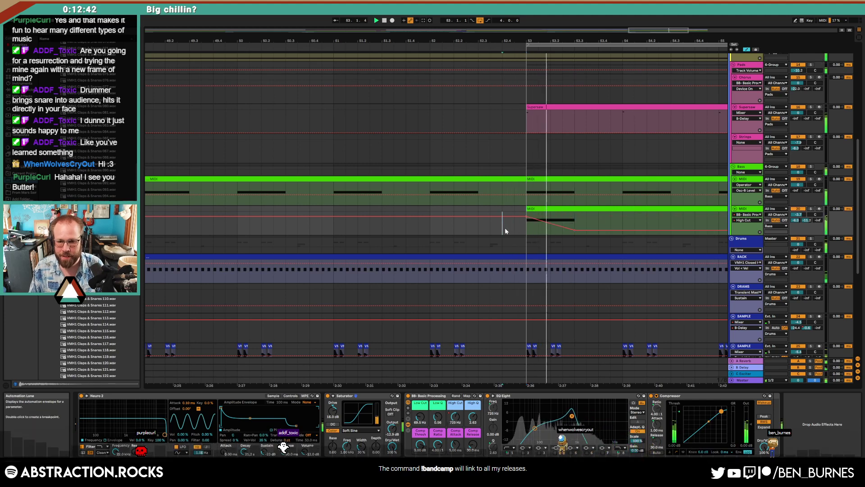
Step: Automate the second bass track's Ve Sustain to drop to its minimum just before bar 53
{"action": "key", "text": "a"}
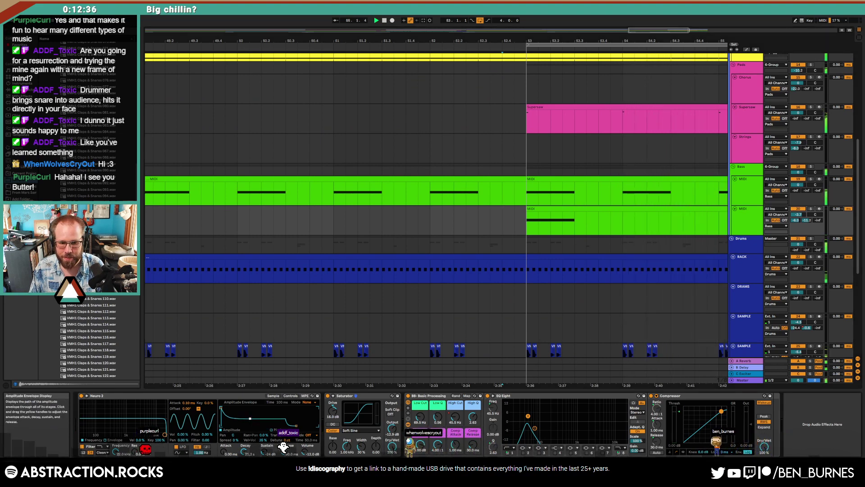
{"action": "key", "text": "a"}
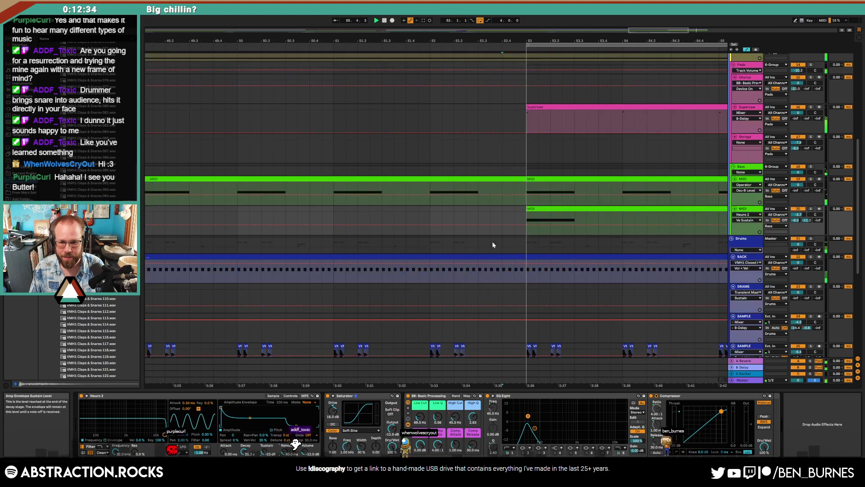
{"action": "left_click", "coordinate": [491, 225]}
{"action": "left_click_drag", "start_coordinate": [495, 225], "coordinate": [502, 234]}
{"action": "key", "text": "a"}
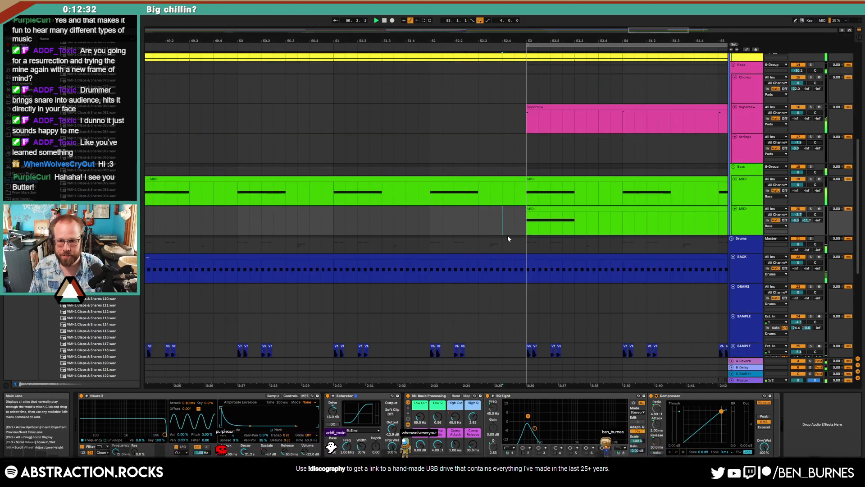
Step: Lower the pitch of the single C3 note in the second bass track's bar 53 clip
{"action": "scroll", "coordinate": [551, 230], "scroll_direction": "down", "scroll_amount": 3}
{"action": "key", "text": "shift+Tab"}
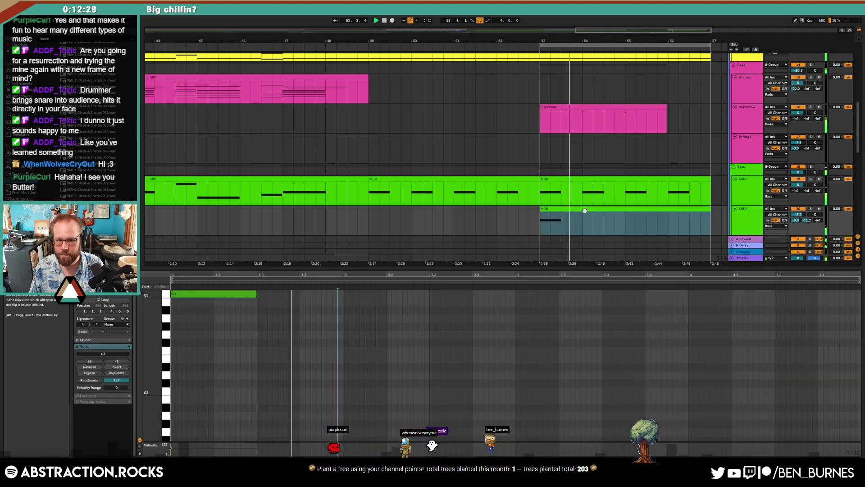
{"action": "left_click", "coordinate": [329, 326]}
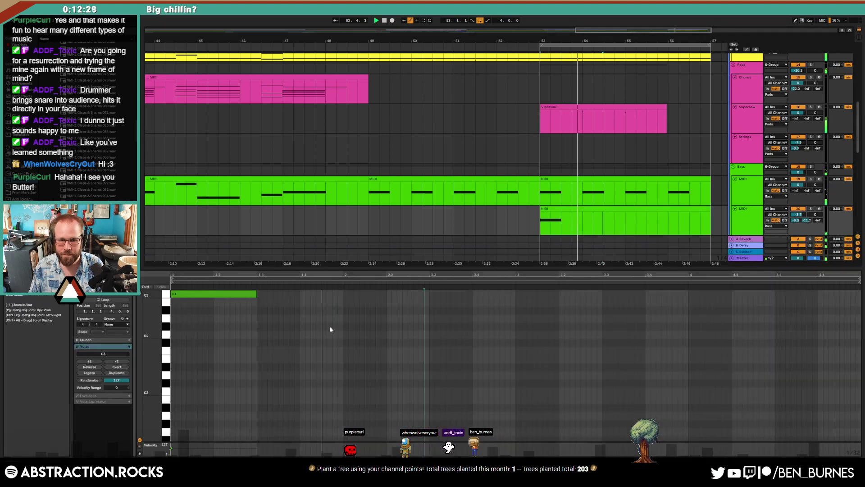
{"action": "left_click_drag", "start_coordinate": [242, 294], "coordinate": [242, 308]}
{"action": "left_click", "coordinate": [350, 329]}
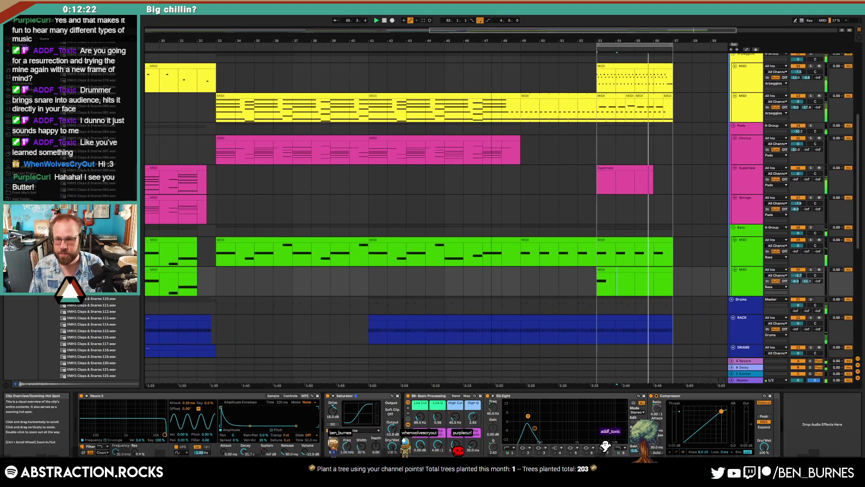
Step: Copy an acoustic drum loop slice from the earlier section to bar 53 on its sample track and extend it to bar 57
{"action": "left_click_drag", "start_coordinate": [599, 31], "coordinate": [656, 31]}
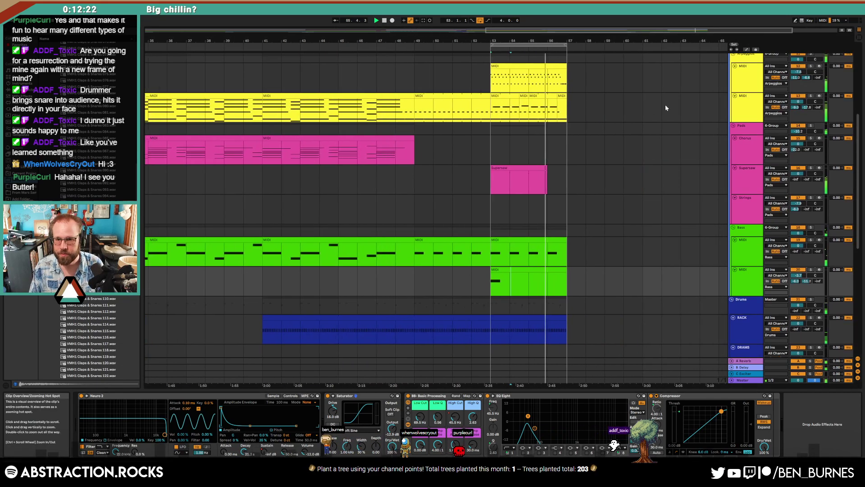
{"action": "scroll", "coordinate": [591, 302], "scroll_direction": "down", "scroll_amount": 8}
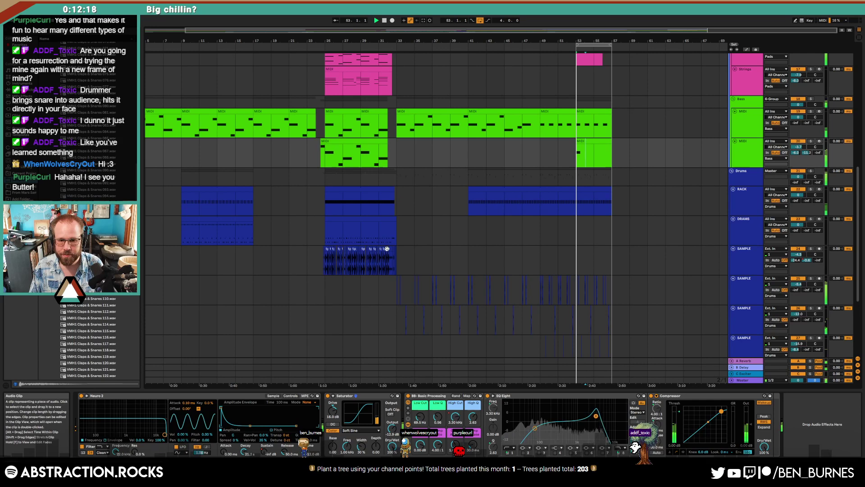
{"action": "scroll", "coordinate": [322, 265], "scroll_direction": "up", "scroll_amount": 10}
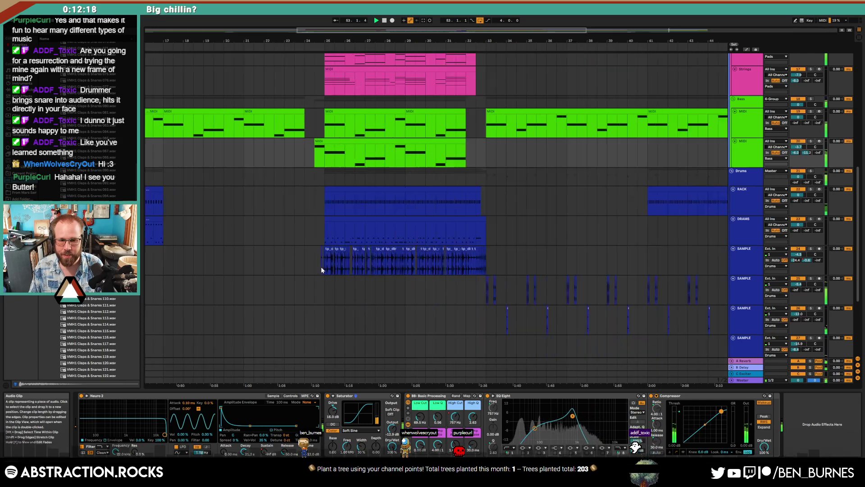
{"action": "left_click", "coordinate": [338, 249]}
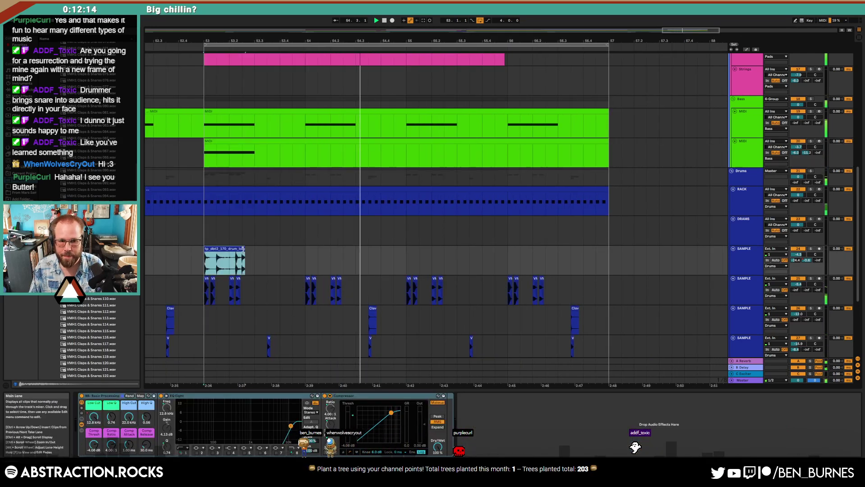
{"action": "left_click_drag", "start_coordinate": [245, 248], "coordinate": [605, 247]}
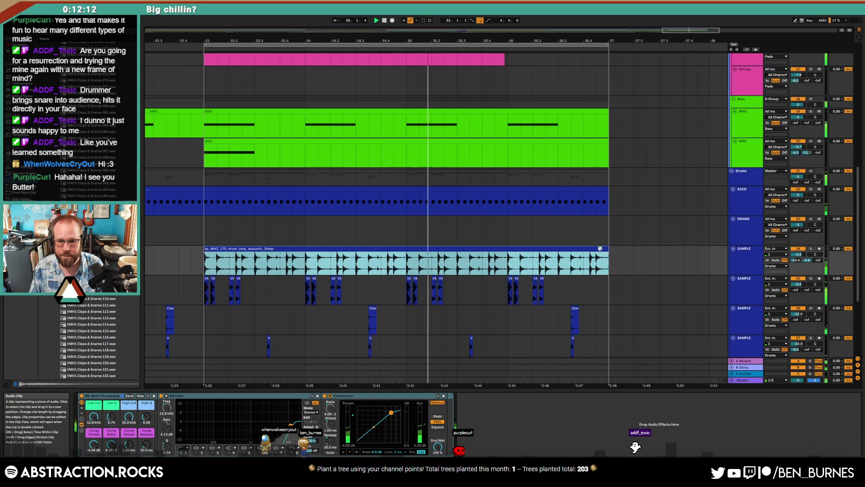
Step: Automate the acoustic drum loop track's B-Delay send to drop to -inf dB just before bar 53
{"action": "key", "text": "a"}
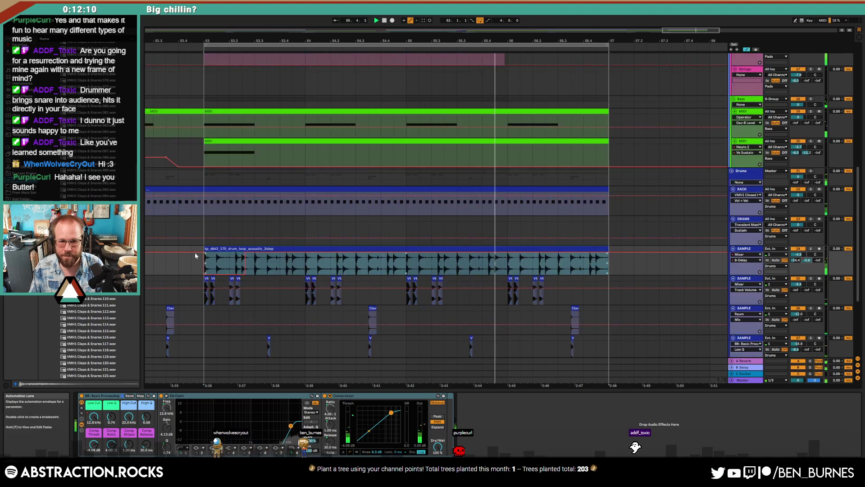
{"action": "left_click", "coordinate": [181, 253]}
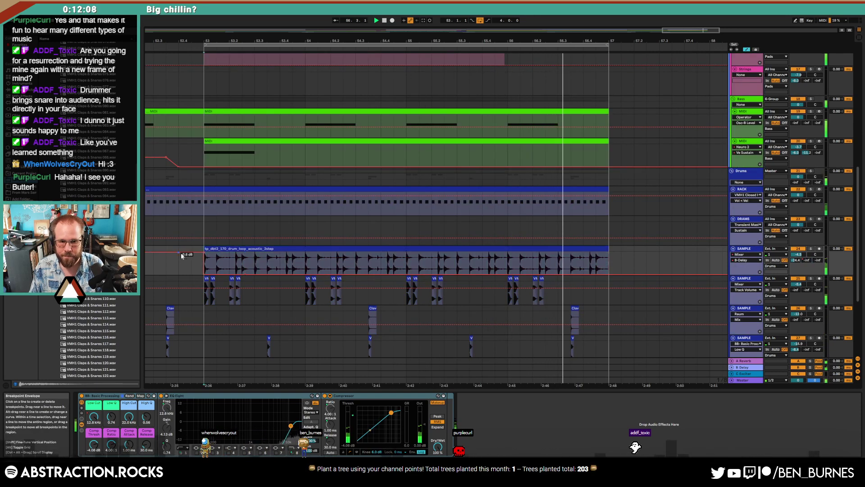
{"action": "left_click", "coordinate": [204, 252]}
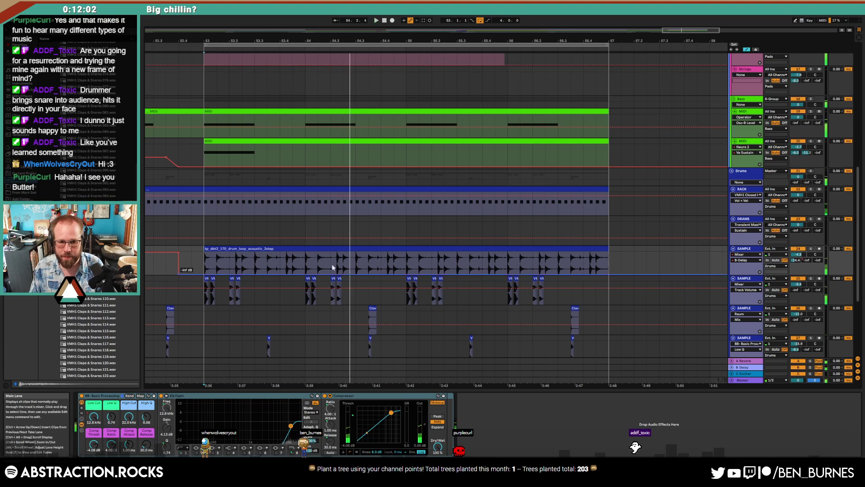
Step: Automate the acoustic loop track's Low Cut to ramp down from beat 52.4 to about 379 Hz at bar 53 and play it
{"action": "left_click", "coordinate": [96, 418]}
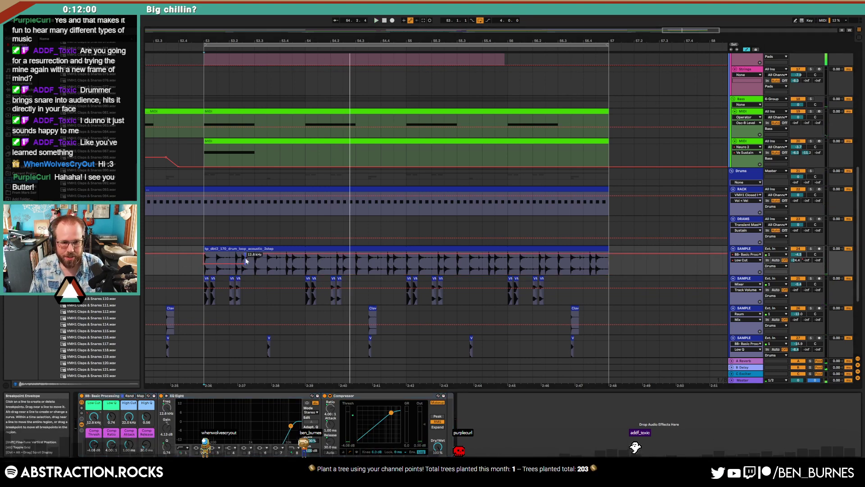
{"action": "left_click_drag", "start_coordinate": [246, 260], "coordinate": [245, 257]}
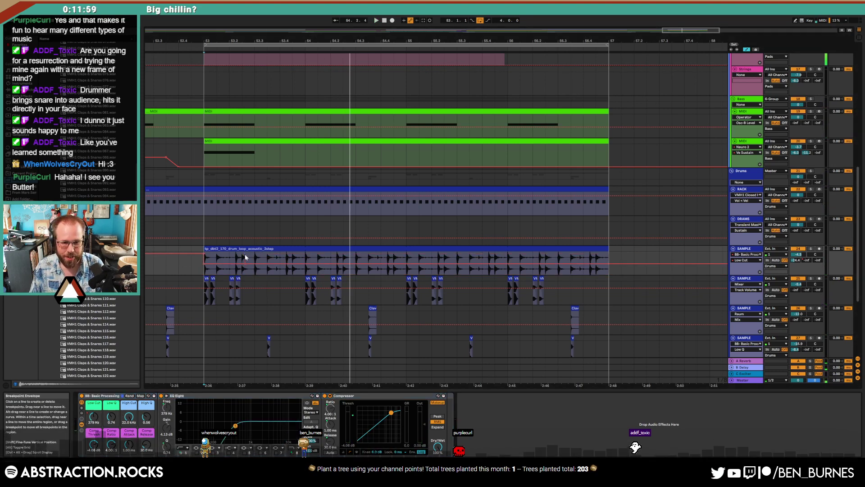
{"action": "left_click", "coordinate": [179, 255]}
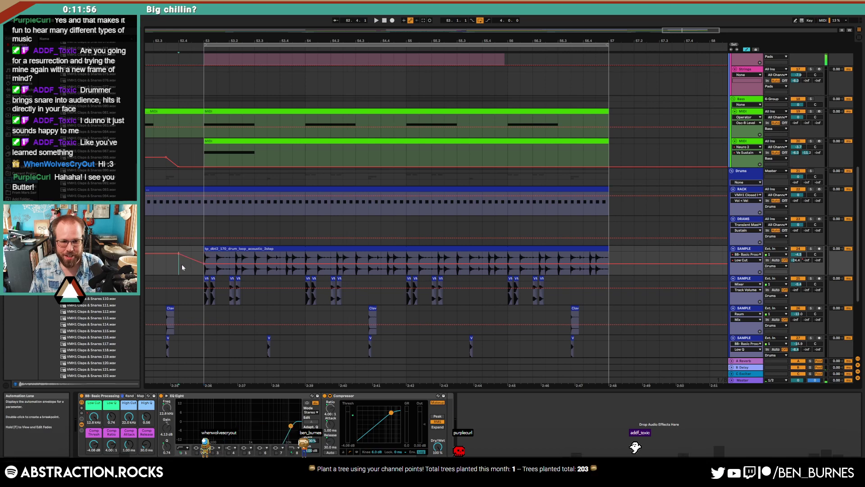
{"action": "key", "text": "space"}
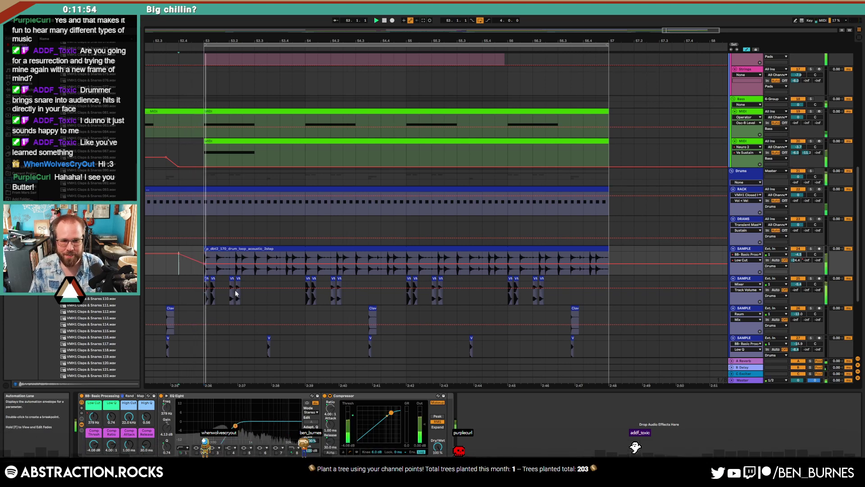
Step: Lower the gain of the acoustic drum loop clip at bar 53
{"action": "double_click", "coordinate": [542, 259]}
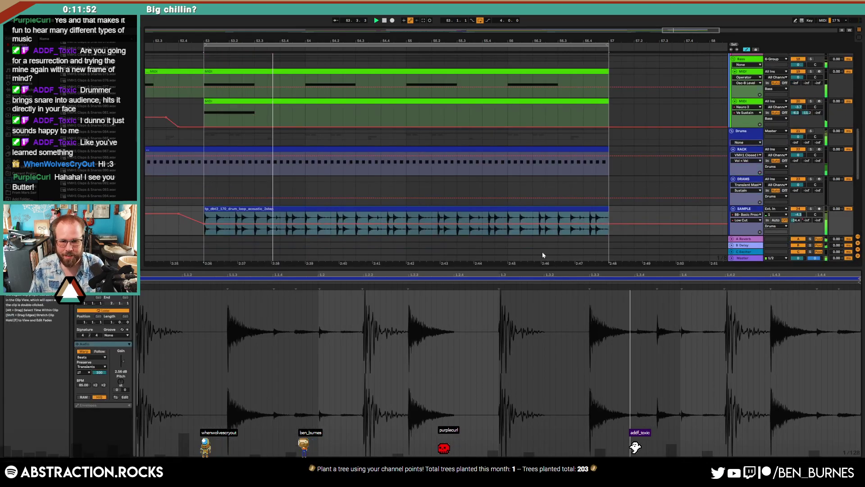
{"action": "left_click_drag", "start_coordinate": [122, 361], "coordinate": [123, 365]}
{"action": "key", "text": "shift+Tab"}
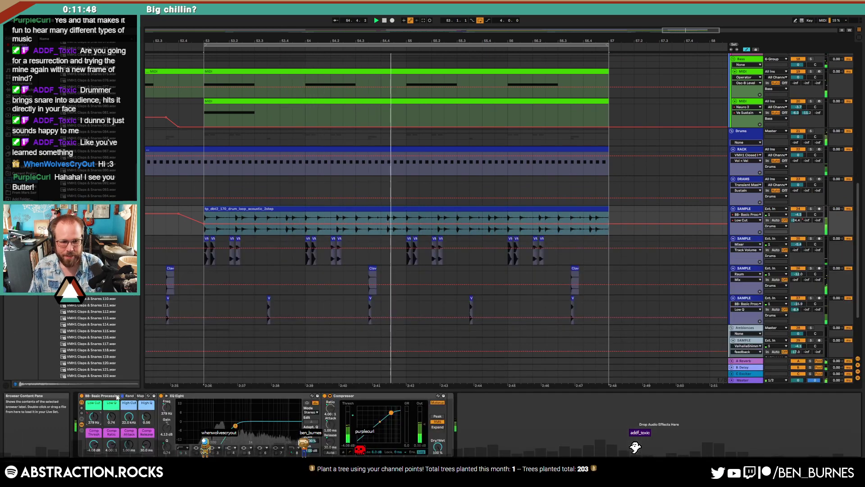
Step: Raise the acoustic loop track's Low Cut automation from bar 53 onward to 1.35 kHz
{"action": "left_click", "coordinate": [219, 218]}
{"action": "left_click_drag", "start_coordinate": [218, 222], "coordinate": [212, 220]}
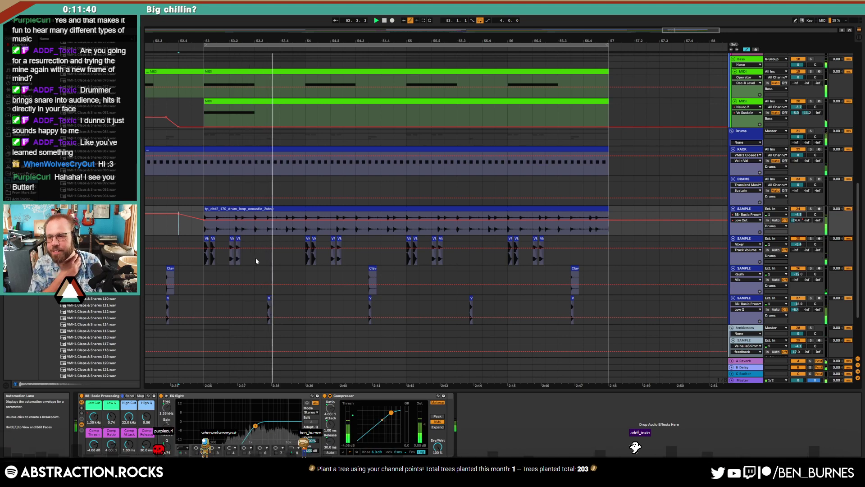
{"action": "key", "text": "a"}
Step: Arm the first track in the Pads group and record a sustained chord part over bars 53 to 57
{"action": "scroll", "coordinate": [339, 225], "scroll_direction": "down", "scroll_amount": 3}
{"action": "scroll", "coordinate": [368, 239], "scroll_direction": "up", "scroll_amount": 1}
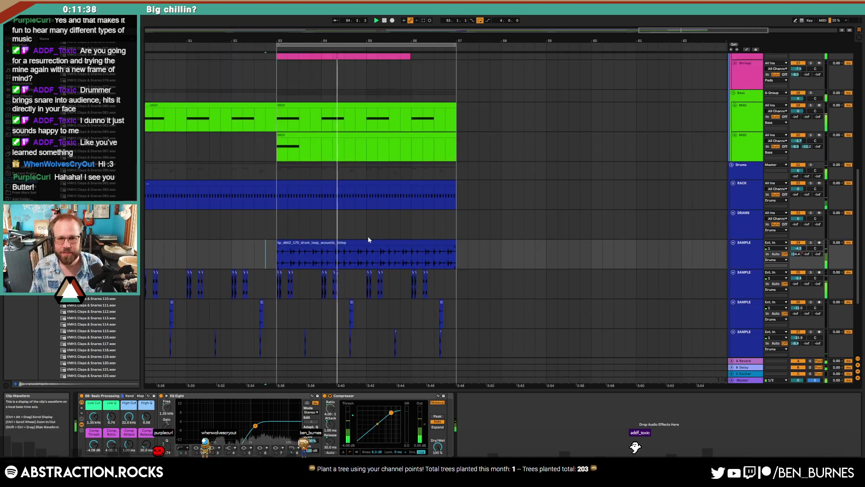
{"action": "scroll", "coordinate": [366, 244], "scroll_direction": "up", "scroll_amount": 7}
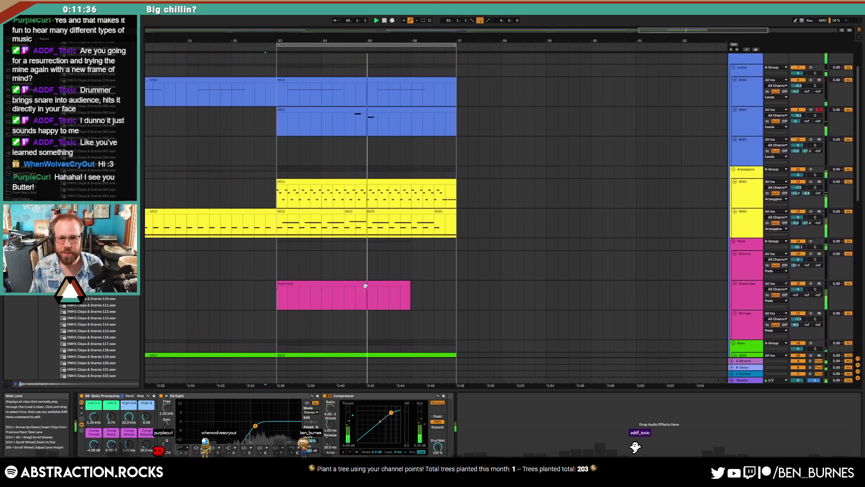
{"action": "scroll", "coordinate": [366, 286], "scroll_direction": "down", "scroll_amount": 3}
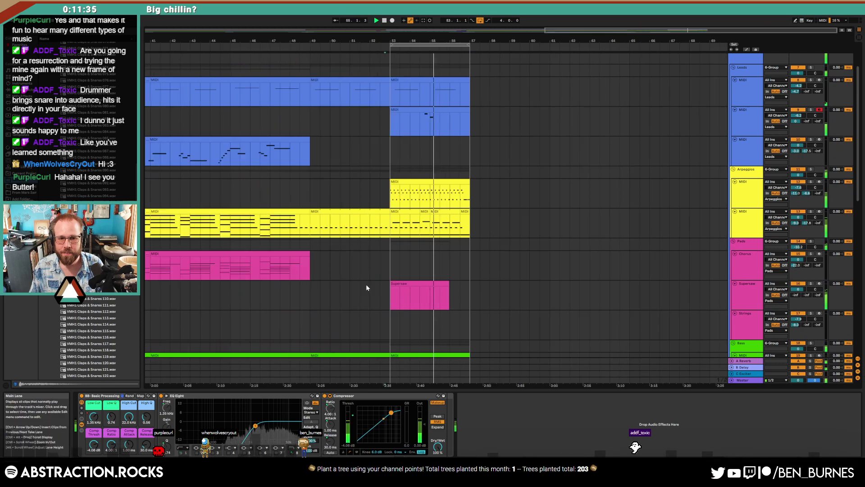
{"action": "left_click", "coordinate": [819, 254]}
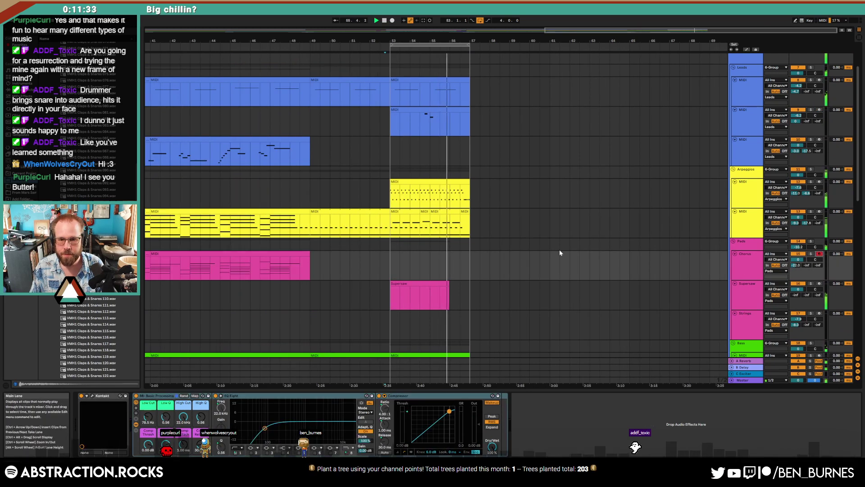
{"action": "left_click", "coordinate": [392, 21]}
{"action": "key", "text": "space"}
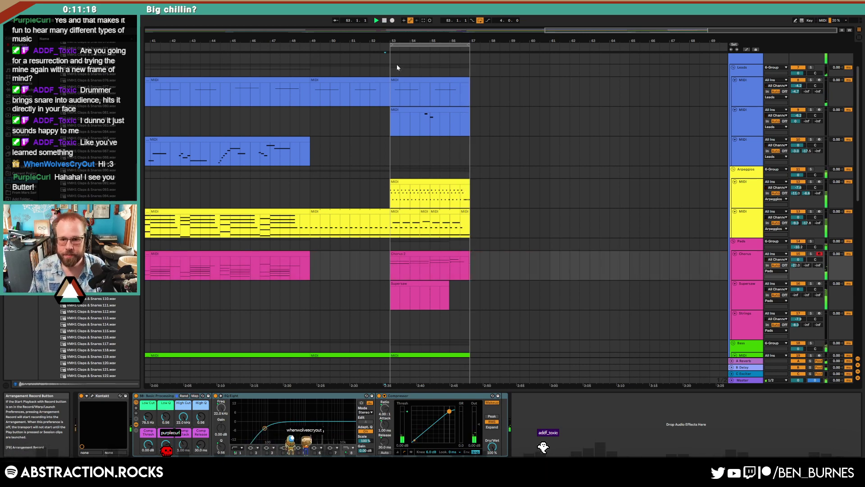
Step: Stop playback, open the recorded pad clip and lower the last chord's C6 note to A#5
{"action": "key", "text": "space"}
{"action": "double_click", "coordinate": [457, 256]}
{"action": "double_click", "coordinate": [703, 381]}
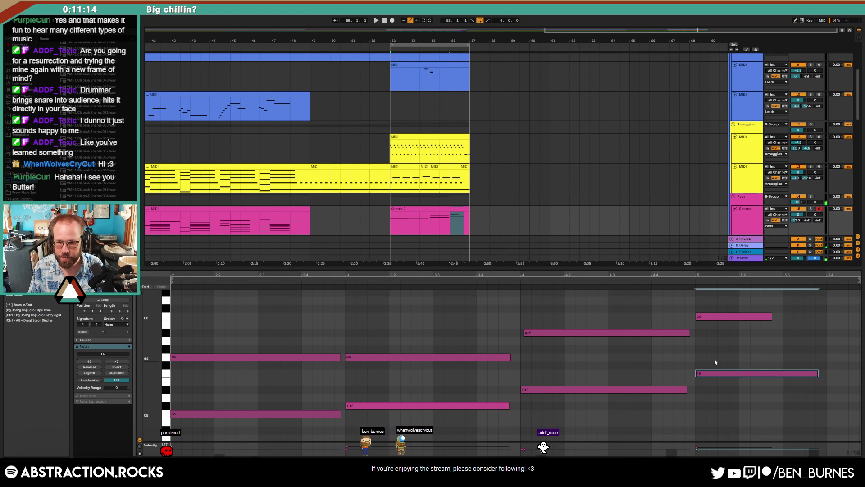
{"action": "left_click", "coordinate": [727, 316]}
{"action": "key", "text": "Down"}
{"action": "key", "text": "Down"}
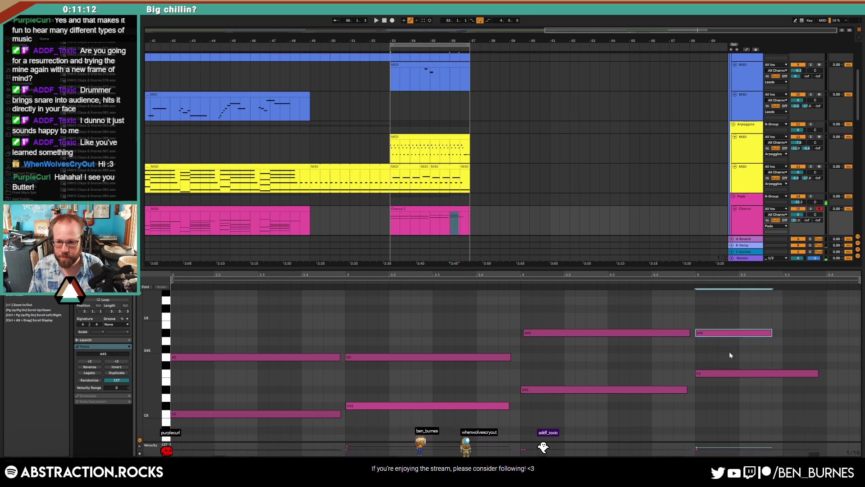
Step: Double the last chord's A#5 with an A#4 an octave below and lengthen both notes nearly to the bar's end
{"action": "key", "text": "shift+Down"}
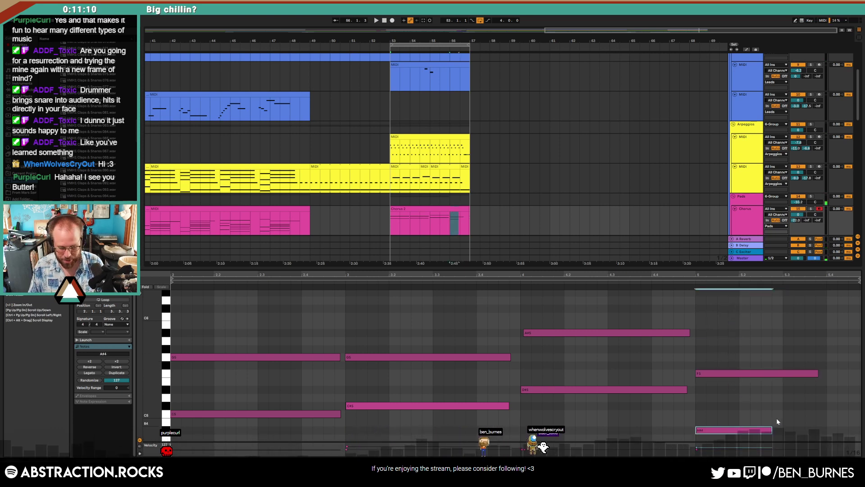
{"action": "key", "text": "ctrl+v"}
{"action": "left_click", "coordinate": [773, 350]}
{"action": "left_click_drag", "start_coordinate": [772, 332], "coordinate": [849, 332]}
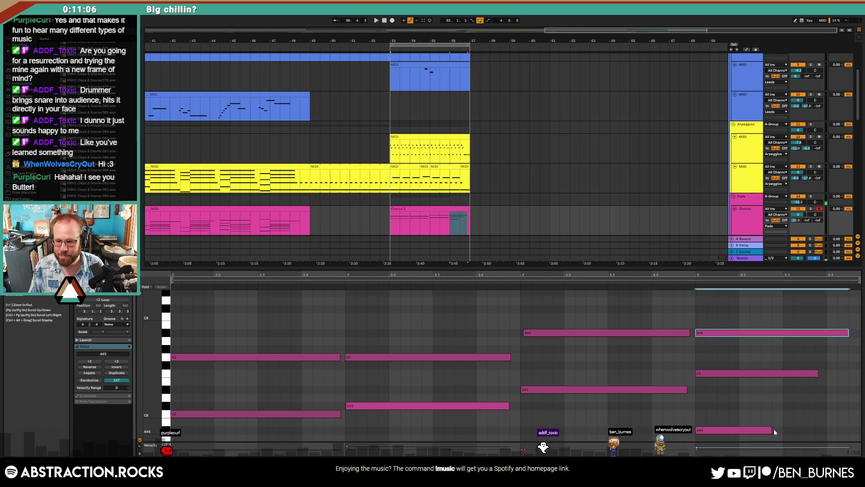
{"action": "left_click_drag", "start_coordinate": [770, 431], "coordinate": [820, 430]}
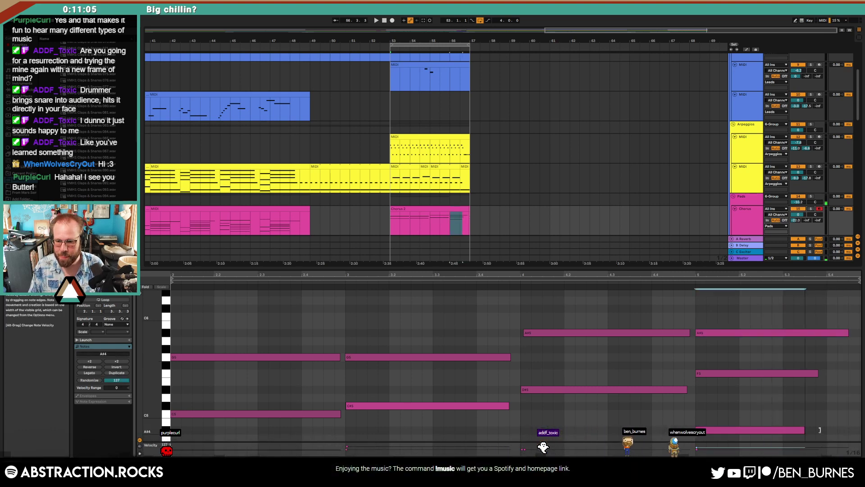
Step: Adjust the velocities of the last chord's A#5, F5 and A#4 notes and play the pad clip
{"action": "left_click", "coordinate": [754, 333]}
{"action": "left_click", "coordinate": [734, 373]}
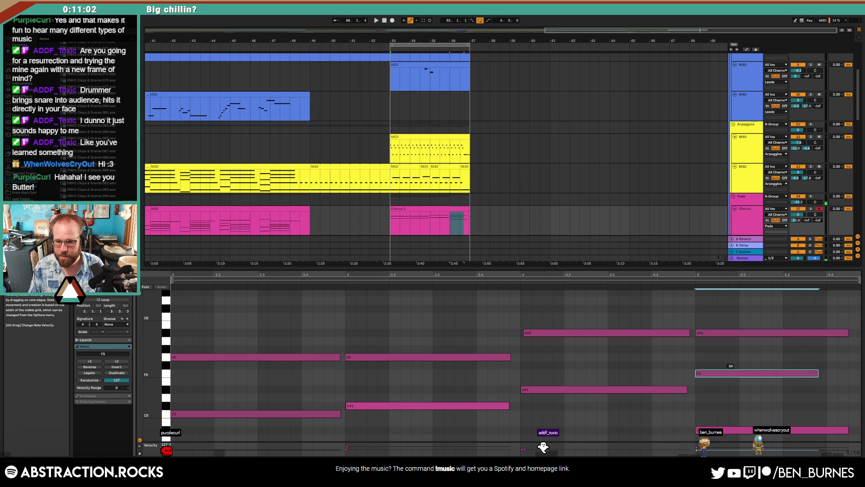
{"action": "left_click", "coordinate": [715, 430]}
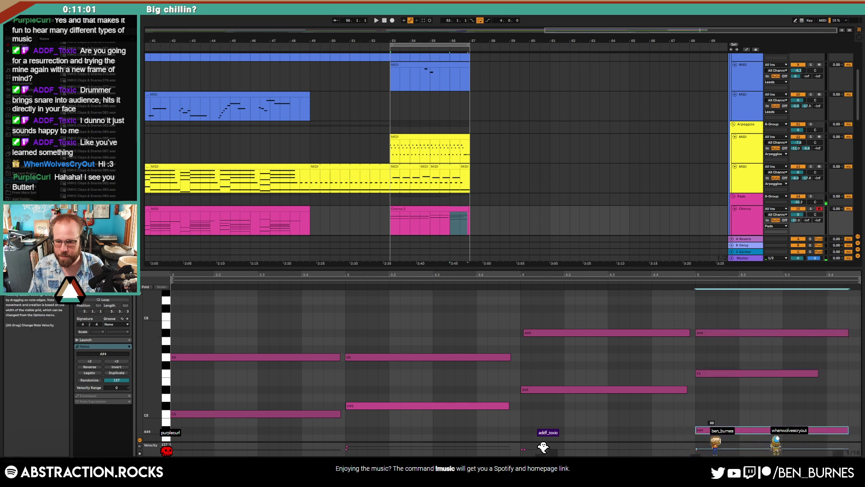
{"action": "left_click", "coordinate": [449, 209]}
{"action": "key", "text": "space"}
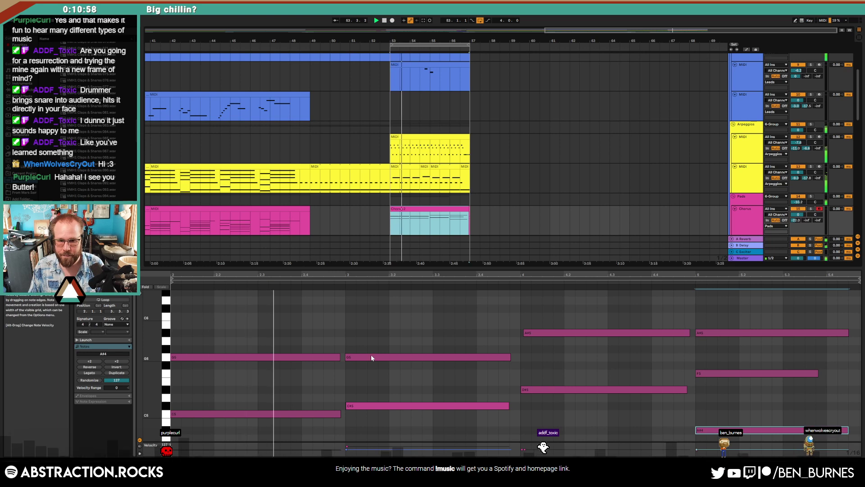
Step: Lengthen the first two pad chords up to the following chords and align the third chord's A#5 with its bar start
{"action": "left_click_drag", "start_coordinate": [312, 316], "coordinate": [289, 443]}
{"action": "key", "text": "space"}
{"action": "key", "text": "Right"}
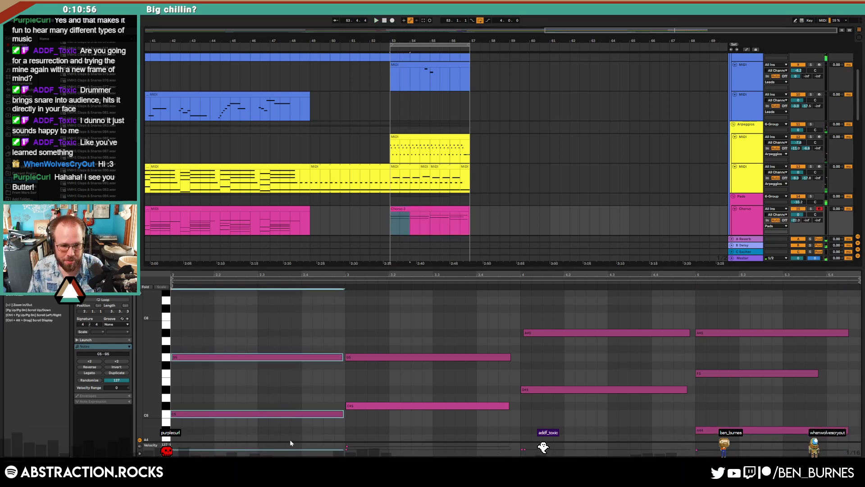
{"action": "key", "text": "space"}
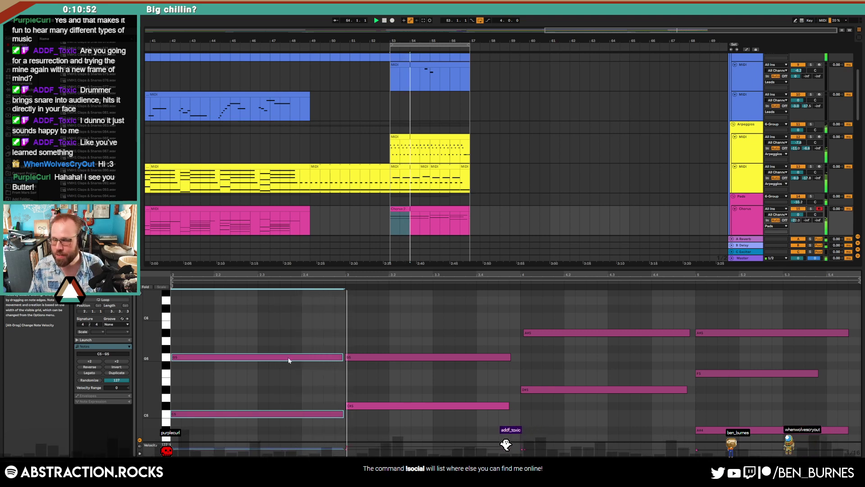
{"action": "left_click_drag", "start_coordinate": [498, 334], "coordinate": [512, 444]}
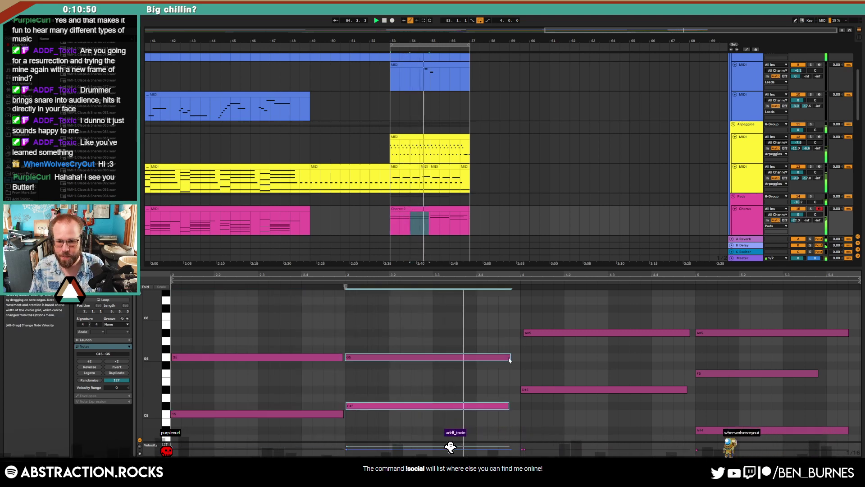
{"action": "left_click_drag", "start_coordinate": [509, 360], "coordinate": [515, 358]}
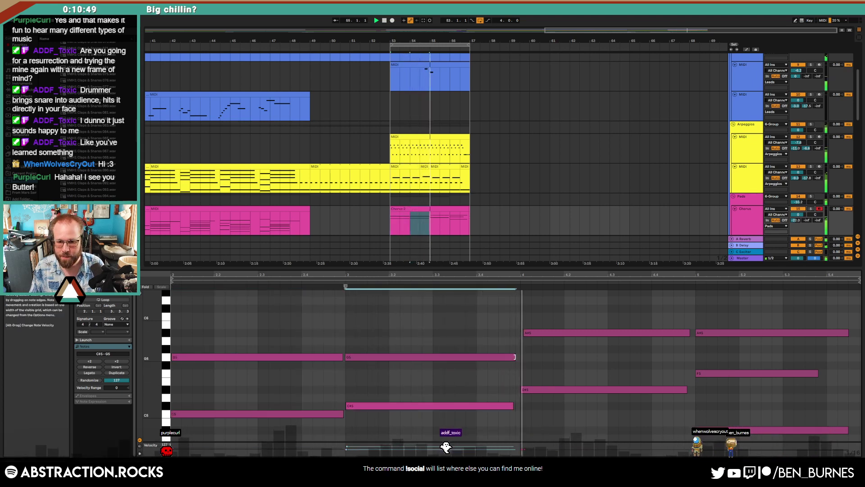
{"action": "left_click", "coordinate": [527, 333]}
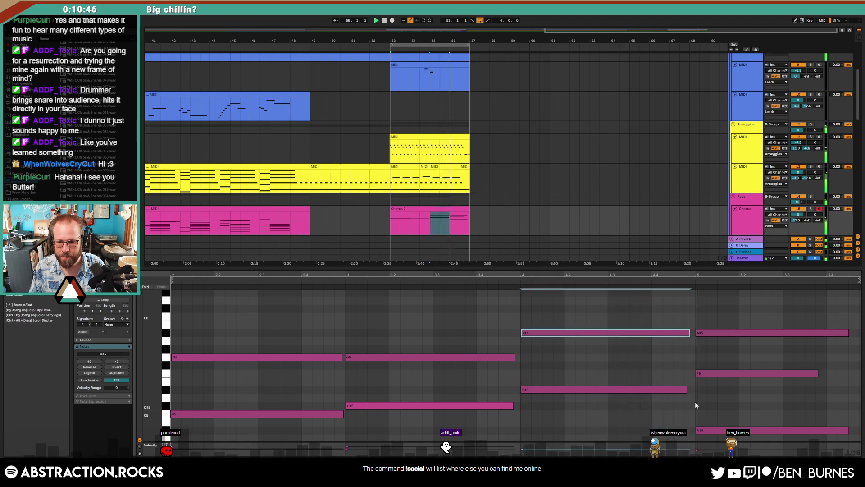
Step: Adjust the last chord's A#4 velocity, extend that note toward the clip end, and consolidate the pad clip over bars 53 to 57
{"action": "left_click", "coordinate": [711, 431]}
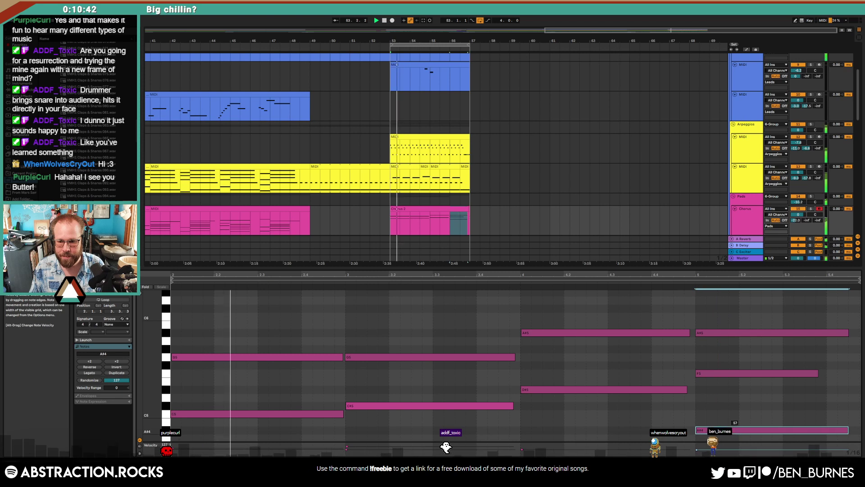
{"action": "left_click_drag", "start_coordinate": [848, 430], "coordinate": [860, 432]}
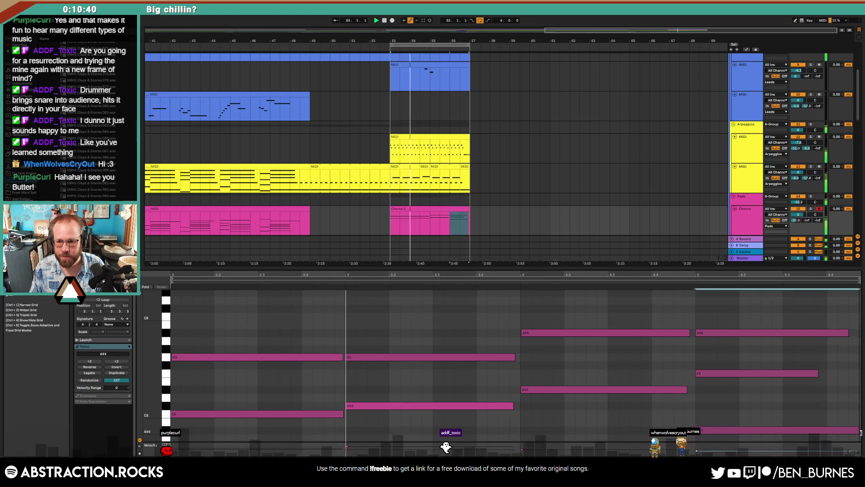
{"action": "left_click_drag", "start_coordinate": [475, 215], "coordinate": [390, 219]}
{"action": "key", "text": "ctrl+j"}
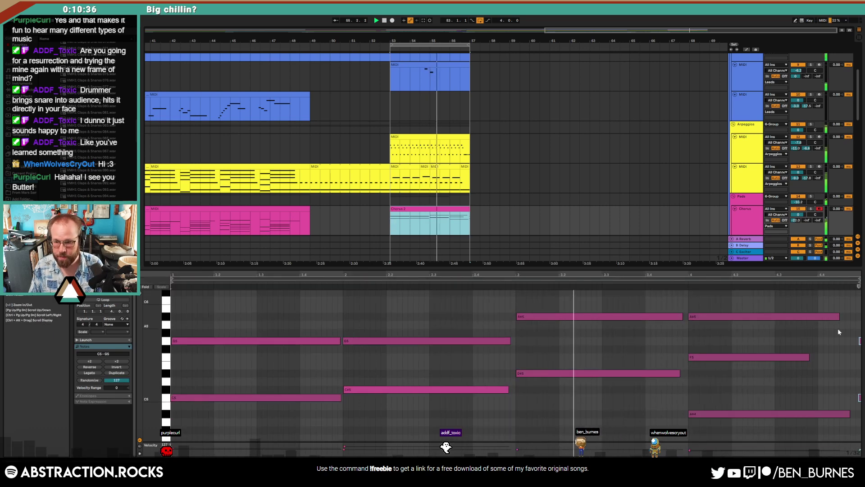
Step: Lengthen the last pad chord's F5 and A#5 notes nearly to the end of the bar
{"action": "left_click_drag", "start_coordinate": [809, 357], "coordinate": [847, 359]}
{"action": "left_click_drag", "start_coordinate": [839, 317], "coordinate": [846, 320]}
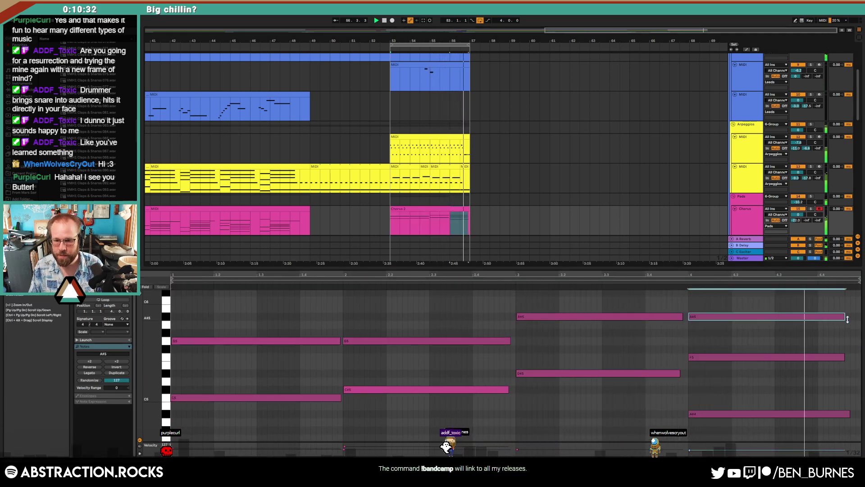
{"action": "key", "text": "shift+Tab"}
Step: Move the newly recorded pad clip from bar 53 to bars 57 to 61
{"action": "left_click", "coordinate": [429, 239]}
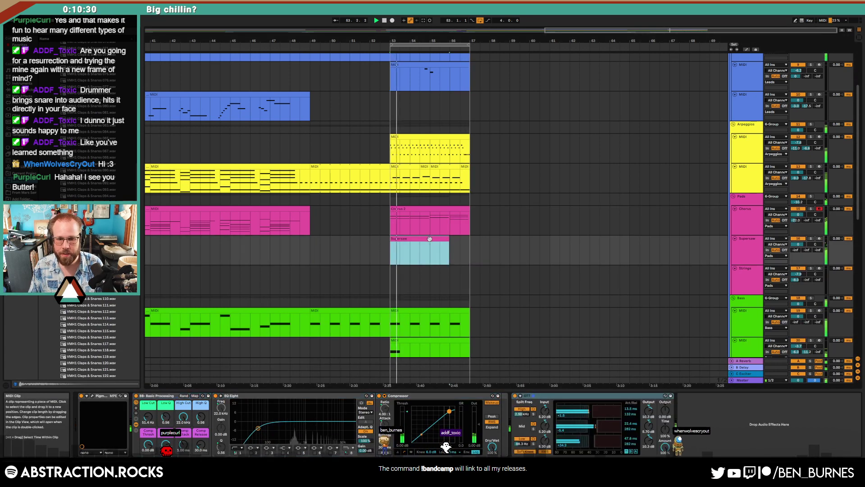
{"action": "left_click_drag", "start_coordinate": [420, 219], "coordinate": [500, 219]}
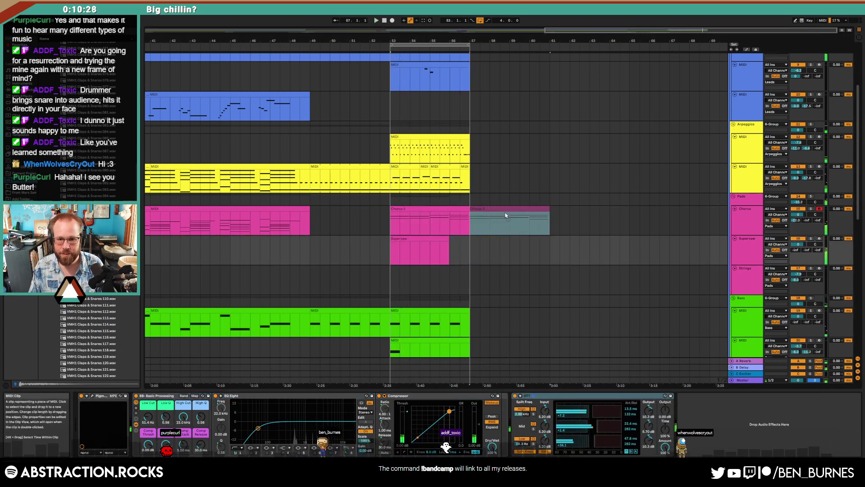
Step: Duplicate both arpeggio tracks' and the second lead's clips from bars 53 to 57 into bars 57 to 61
{"action": "left_click", "coordinate": [407, 165]}
{"action": "left_click", "coordinate": [466, 166], "text": "shift"}
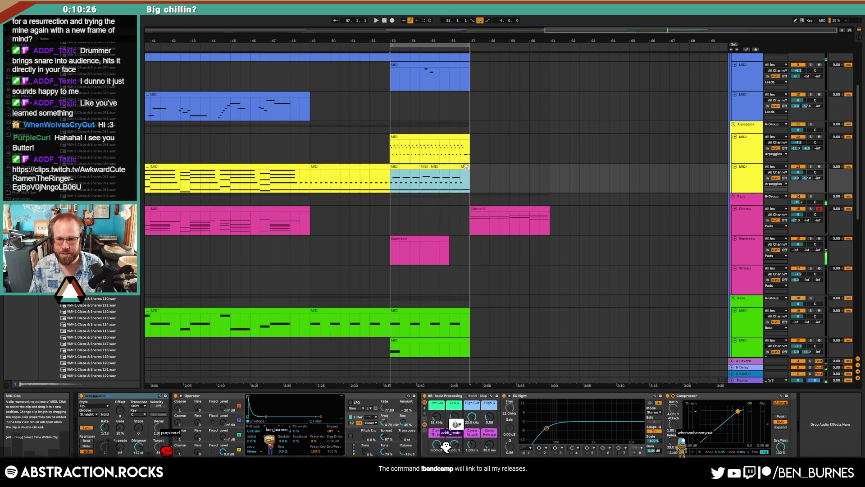
{"action": "key", "text": "ctrl+d"}
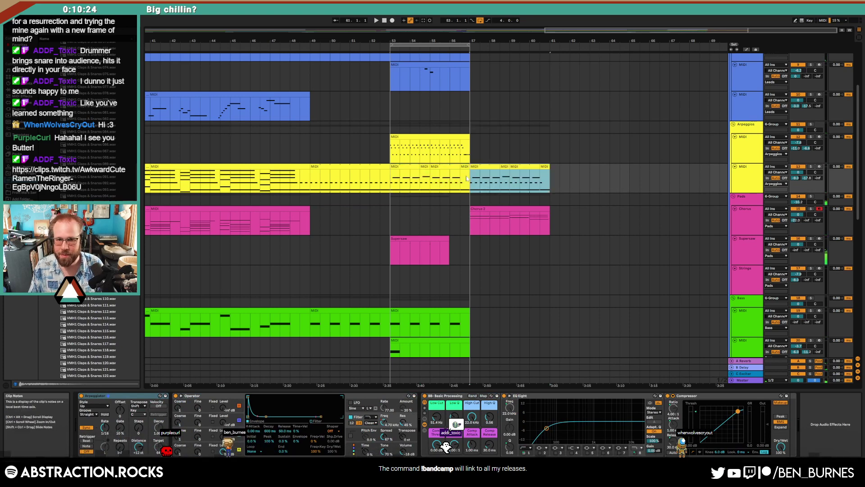
{"action": "left_click", "coordinate": [466, 136]}
{"action": "key", "text": "ctrl+d"}
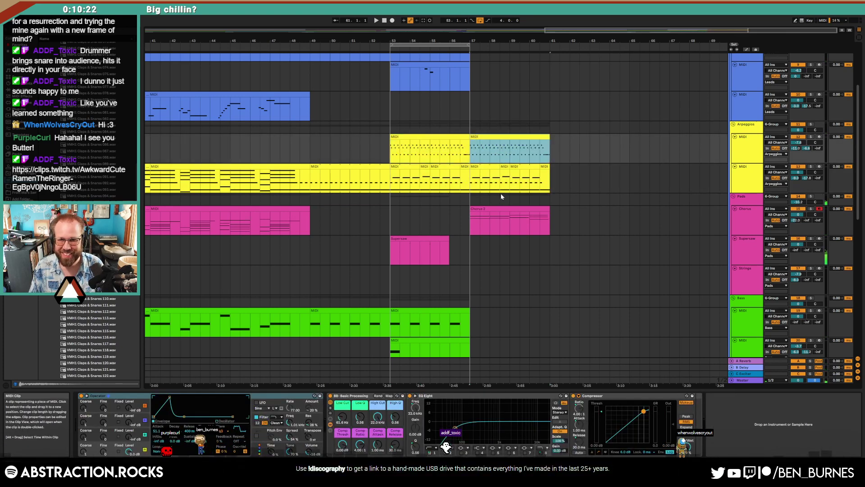
{"action": "scroll", "coordinate": [469, 167], "scroll_direction": "up", "scroll_amount": 3}
{"action": "left_click", "coordinate": [452, 131]}
{"action": "key", "text": "ctrl+d"}
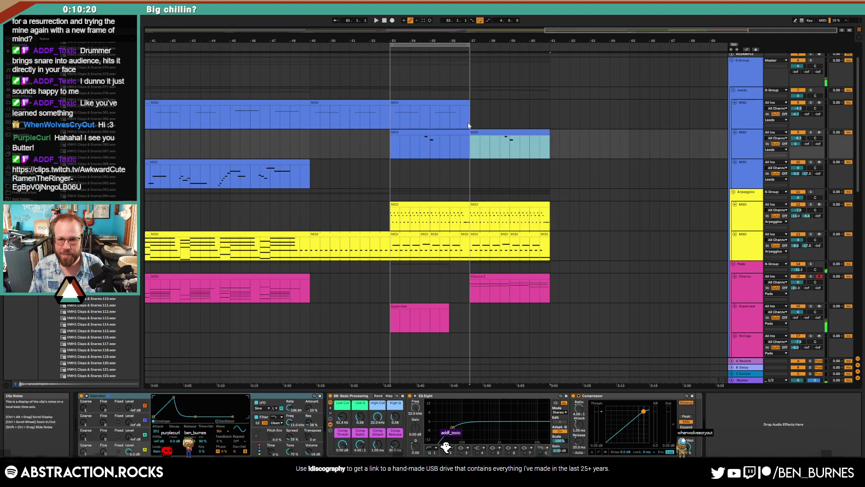
Step: Consolidate the first lead's clip at bars 49 to 53 into a clean four-bar clip
{"action": "left_click", "coordinate": [468, 103]}
{"action": "left_click", "coordinate": [368, 100]}
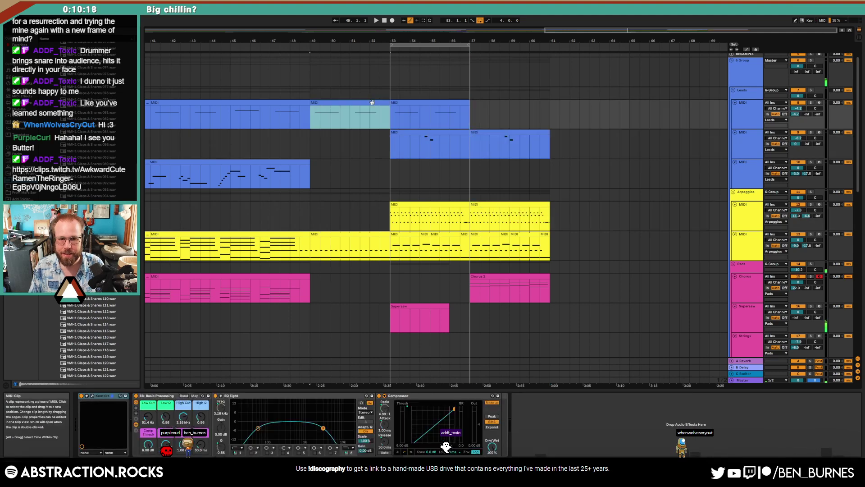
{"action": "double_click", "coordinate": [372, 102]}
{"action": "left_click", "coordinate": [104, 299]}
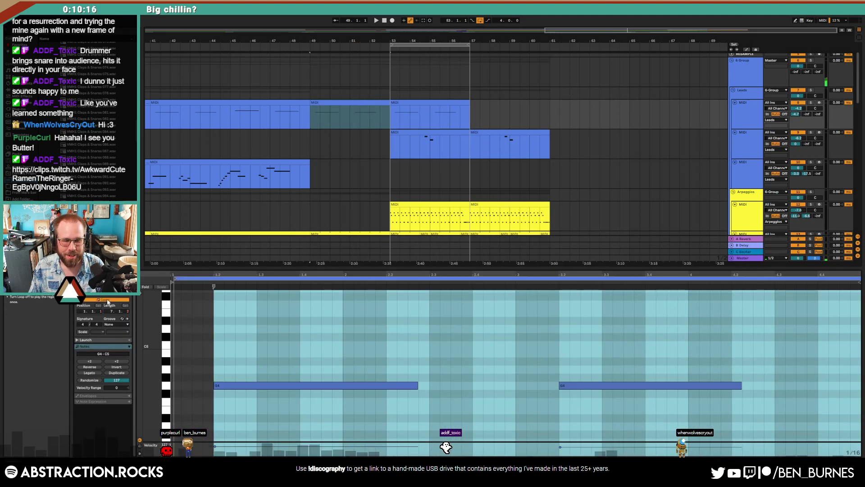
{"action": "left_click_drag", "start_coordinate": [387, 124], "coordinate": [291, 117]}
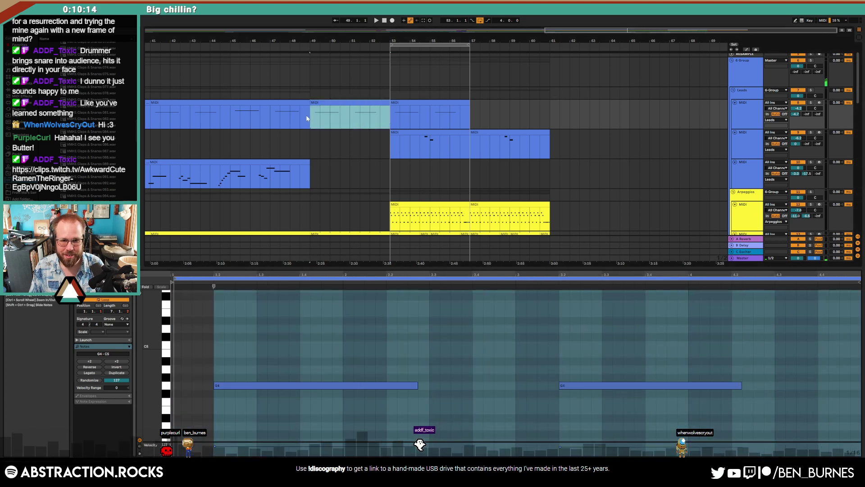
{"action": "key", "text": "ctrl+j"}
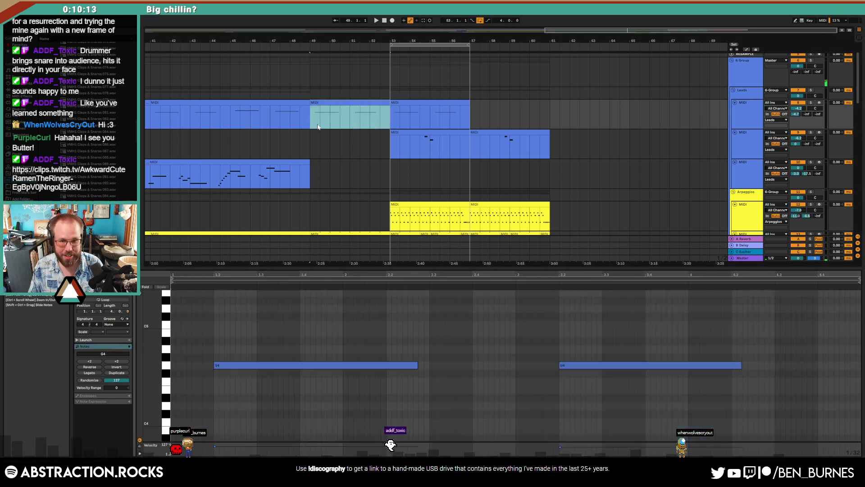
Step: Enable looping on the first lead's bar 49 clip and extend it to bar 73
{"action": "left_click", "coordinate": [115, 299]}
{"action": "left_click_drag", "start_coordinate": [389, 103], "coordinate": [721, 110]}
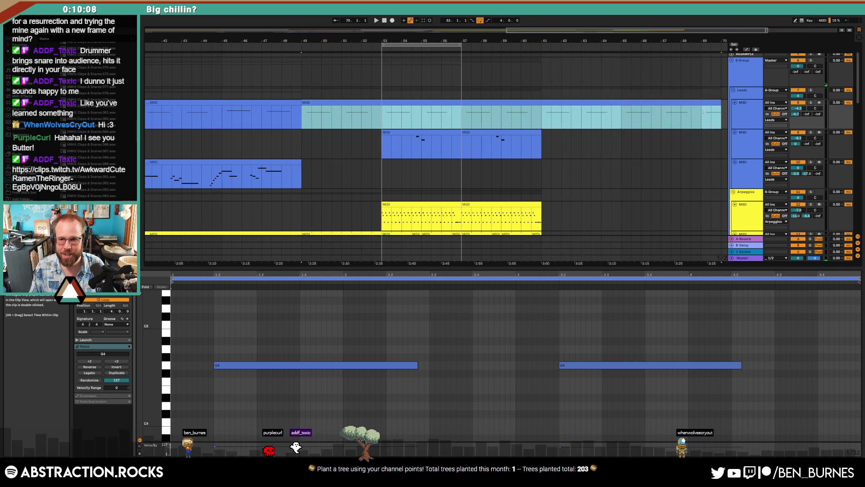
{"action": "scroll", "coordinate": [679, 85], "scroll_direction": "down", "scroll_amount": 5}
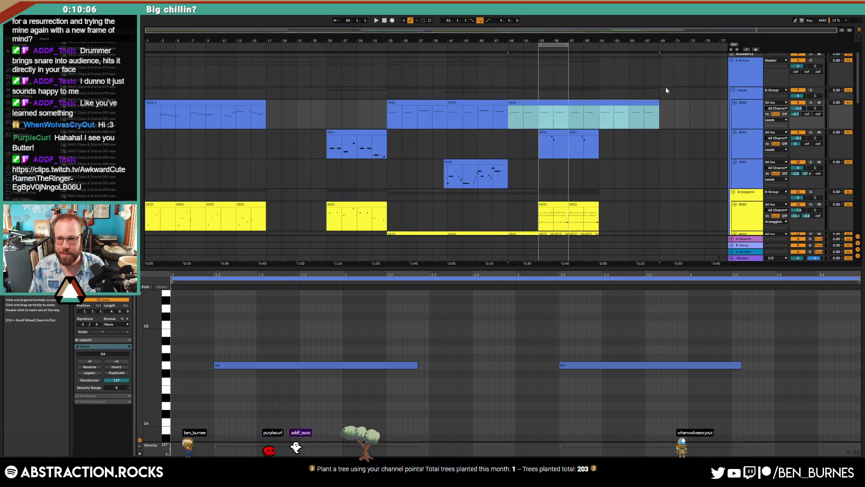
{"action": "left_click_drag", "start_coordinate": [658, 103], "coordinate": [686, 109]}
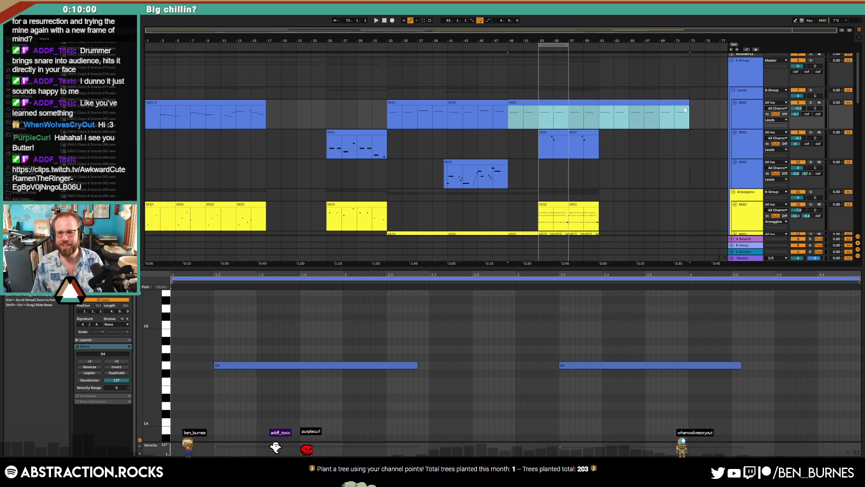
Step: Duplicate the second lead's two clips twice and delete the excess beyond bar 73
{"action": "left_click", "coordinate": [558, 134]}
{"action": "left_click", "coordinate": [577, 133], "text": "shift"}
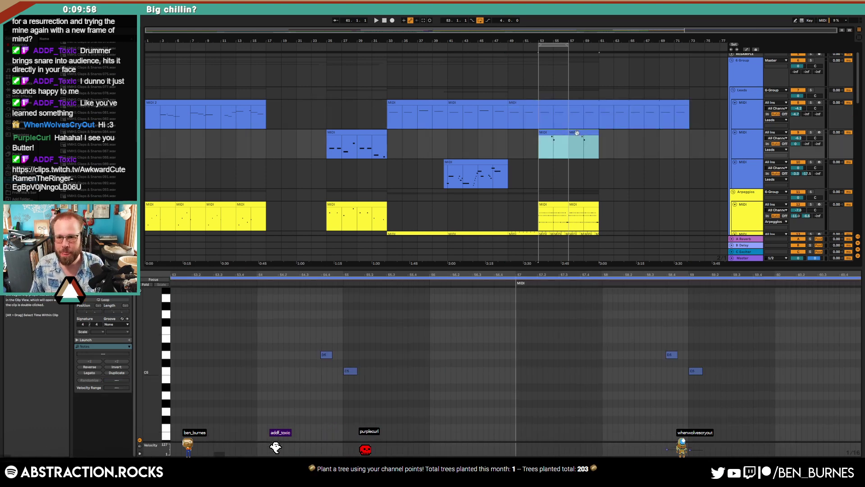
{"action": "key", "text": "ctrl+d"}
{"action": "key", "text": "ctrl+d"}
{"action": "left_click", "coordinate": [705, 132]}
{"action": "key", "text": "Delete"}
{"action": "scroll", "coordinate": [557, 172], "scroll_direction": "down", "scroll_amount": 2}
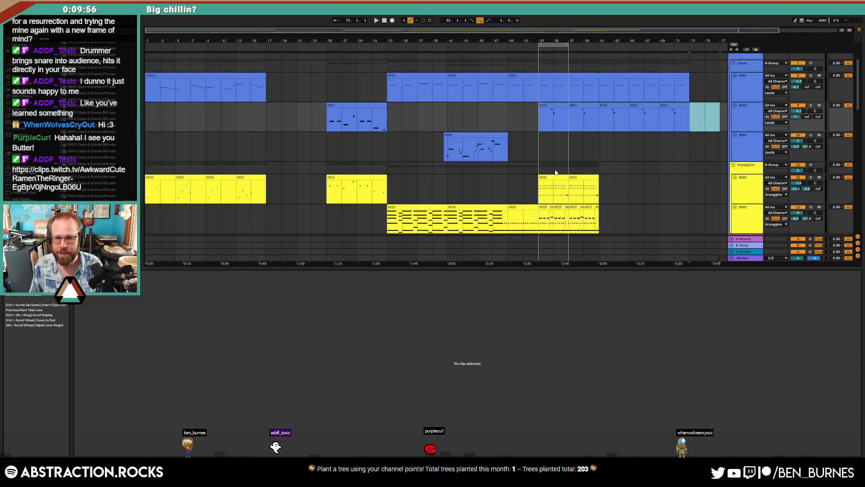
Step: Duplicate the upper arpeggio's two clips once and the lower arpeggio's bar 57 to 61 clips twice, filling both tracks to bar 69
{"action": "key", "text": "shift+Tab"}
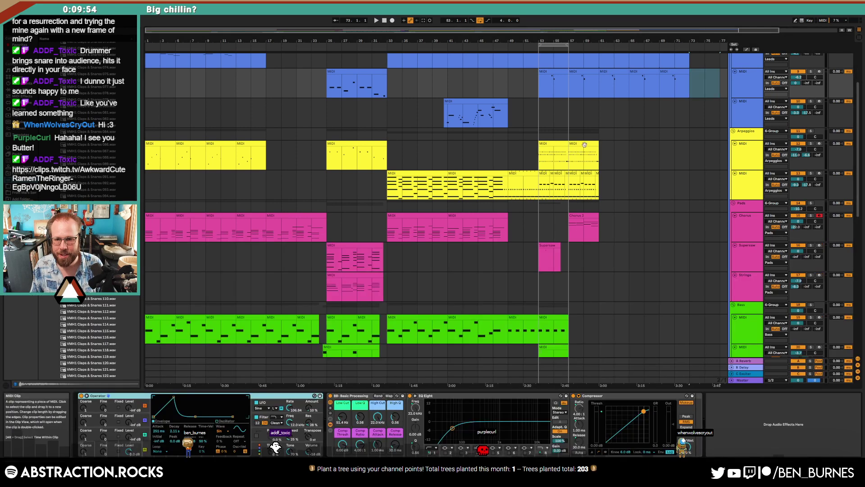
{"action": "left_click", "coordinate": [575, 144]}
{"action": "left_click", "coordinate": [559, 144], "text": "shift"}
{"action": "key", "text": "ctrl+d"}
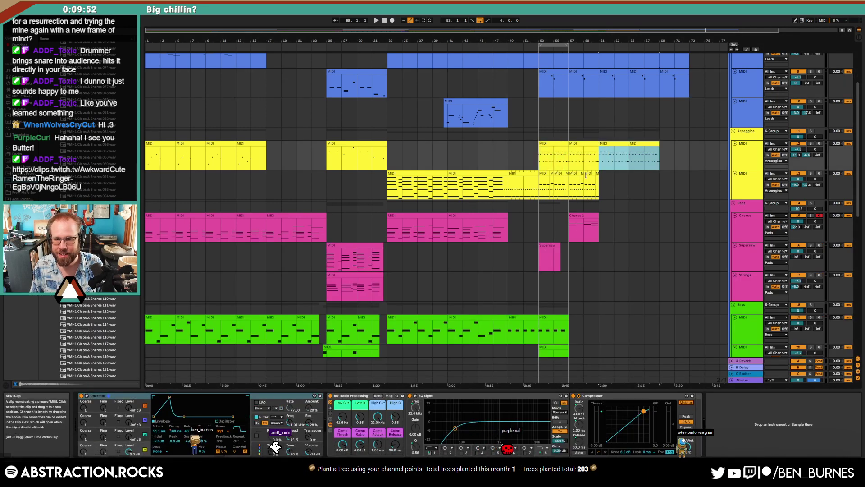
{"action": "left_click", "coordinate": [574, 185]}
{"action": "key", "text": "ctrl+d"}
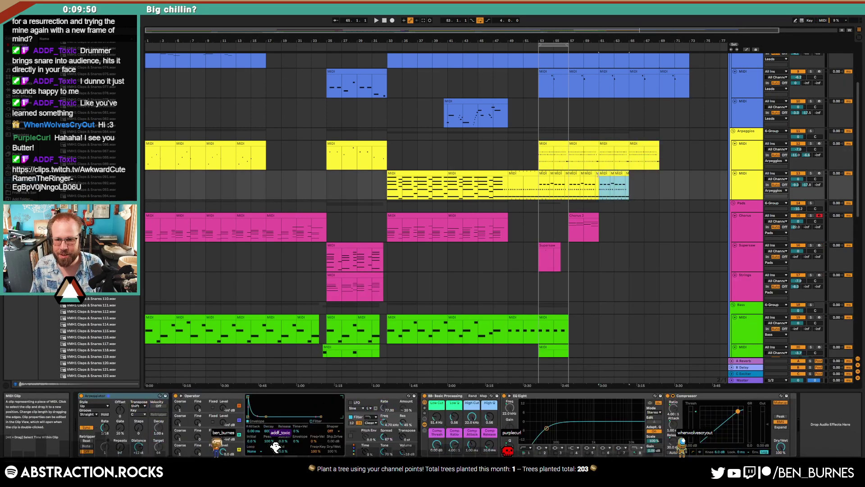
{"action": "key", "text": "ctrl+d"}
Step: Duplicate the Chorus pad clip at bar 57 twice to fill the track to bar 69
{"action": "left_click", "coordinate": [591, 217]}
{"action": "key", "text": "ctrl+d"}
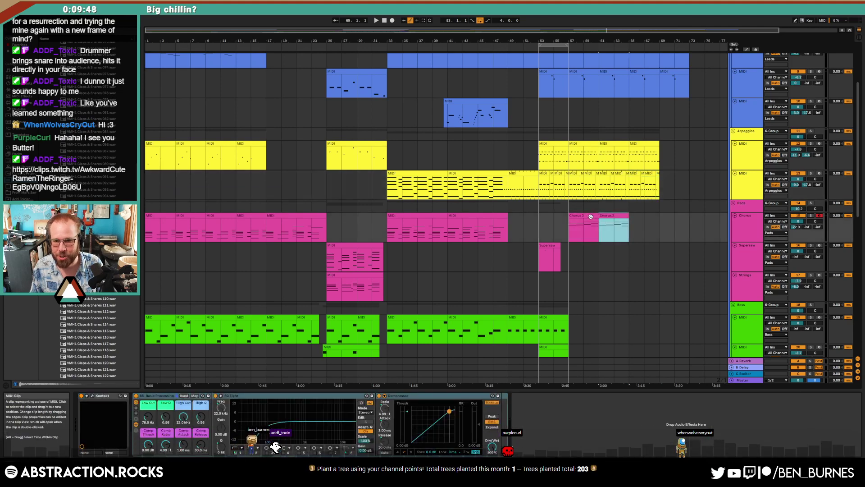
{"action": "key", "text": "ctrl+d"}
Step: Enable looping on the second lead's bar 53 clip and extend it over the duplicates to bar 73
{"action": "scroll", "coordinate": [684, 158], "scroll_direction": "up", "scroll_amount": 3}
{"action": "left_click_drag", "start_coordinate": [696, 129], "coordinate": [665, 93]}
{"action": "left_click", "coordinate": [688, 82]}
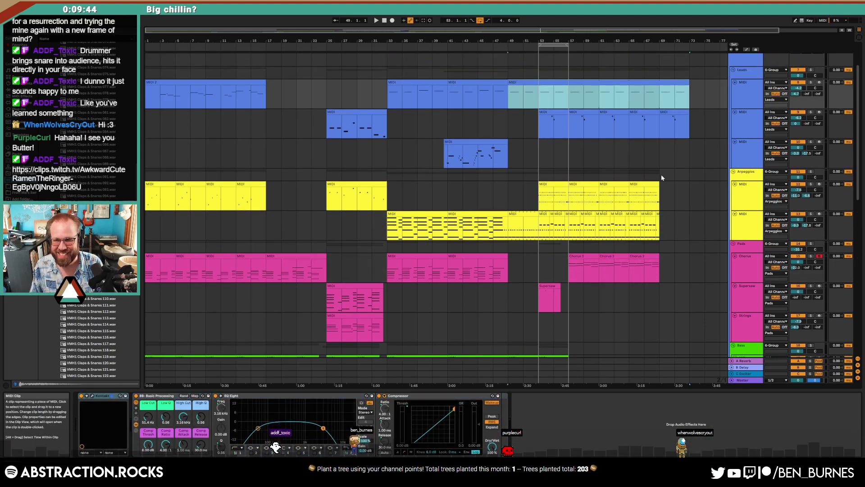
{"action": "double_click", "coordinate": [551, 124]}
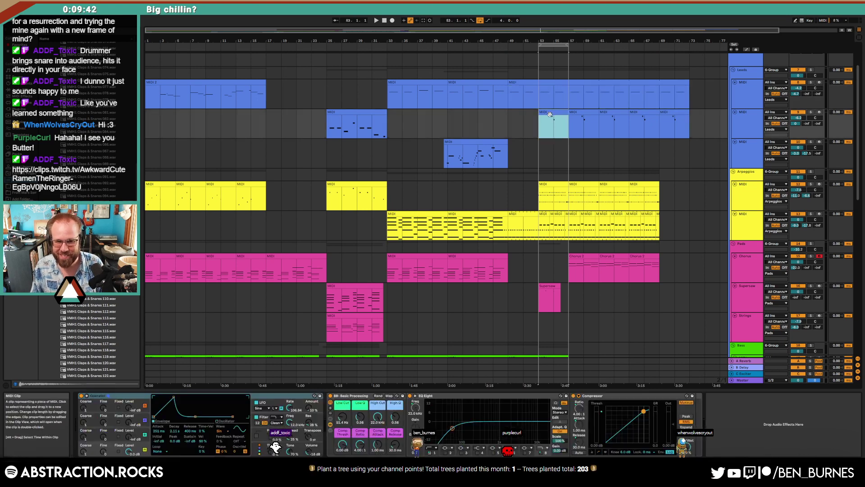
{"action": "left_click", "coordinate": [101, 300]}
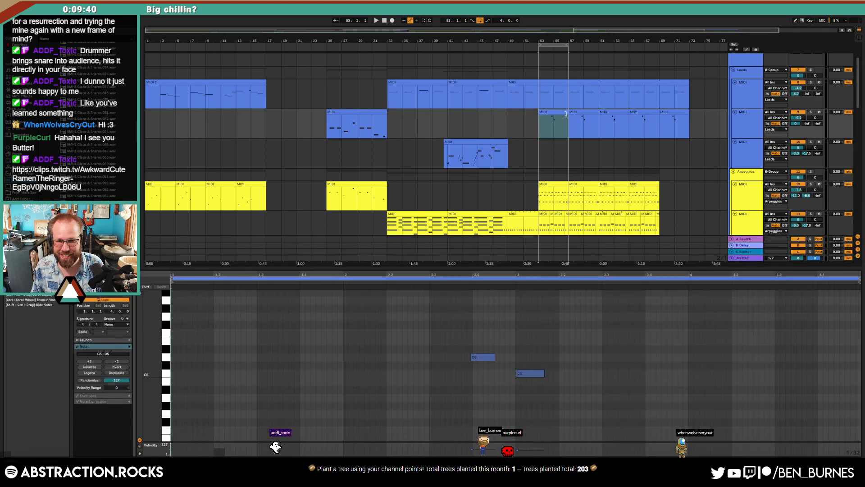
{"action": "left_click_drag", "start_coordinate": [566, 113], "coordinate": [670, 118]}
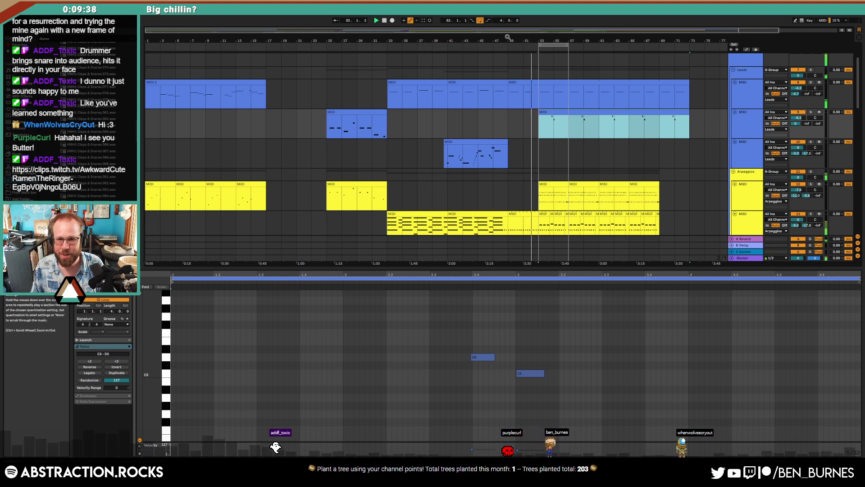
Step: Turn off the arrangement loop, then loop the upper bass track's bar 49 clip and extend it to bar 69
{"action": "left_click", "coordinate": [480, 21]}
{"action": "scroll", "coordinate": [585, 130], "scroll_direction": "down", "scroll_amount": 6}
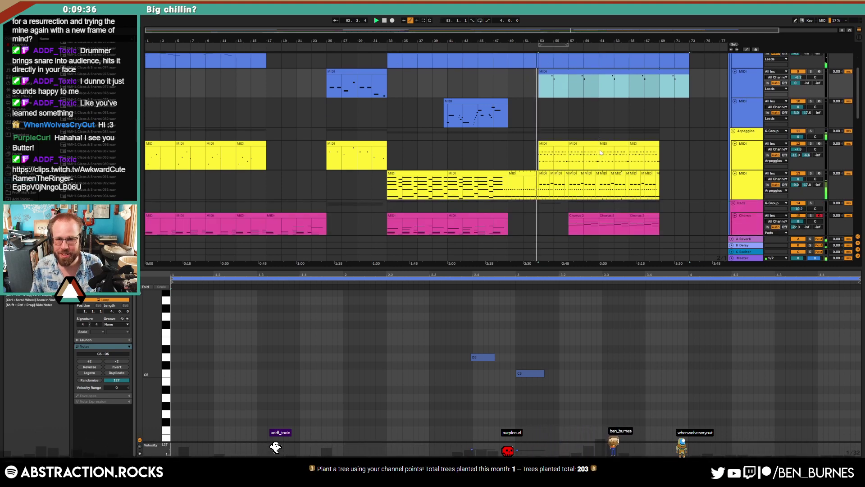
{"action": "scroll", "coordinate": [591, 150], "scroll_direction": "down", "scroll_amount": 3}
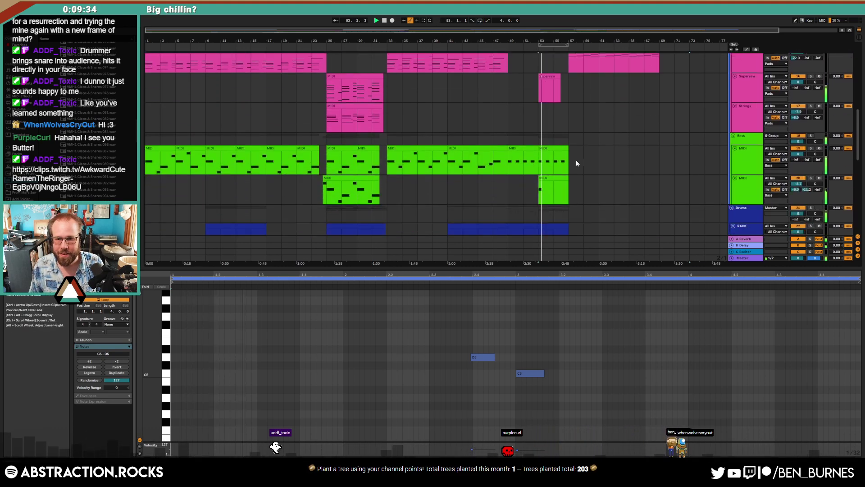
{"action": "left_click", "coordinate": [528, 148]}
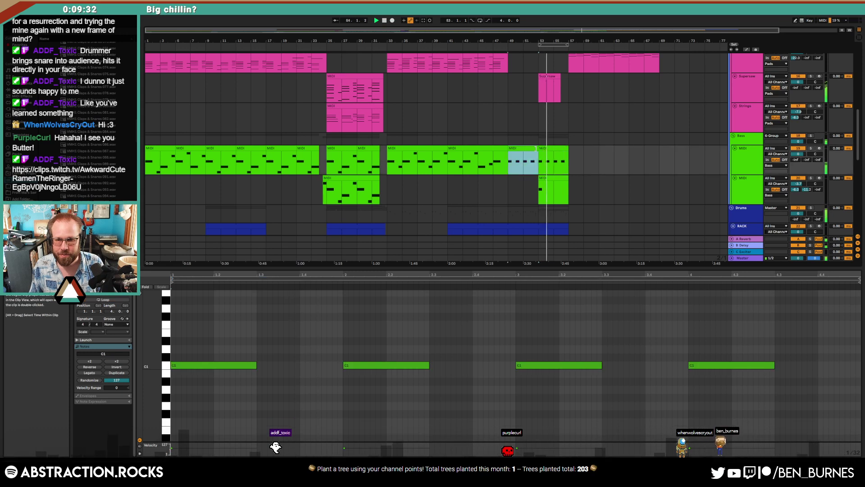
{"action": "left_click", "coordinate": [104, 300]}
{"action": "left_click_drag", "start_coordinate": [539, 153], "coordinate": [659, 153]}
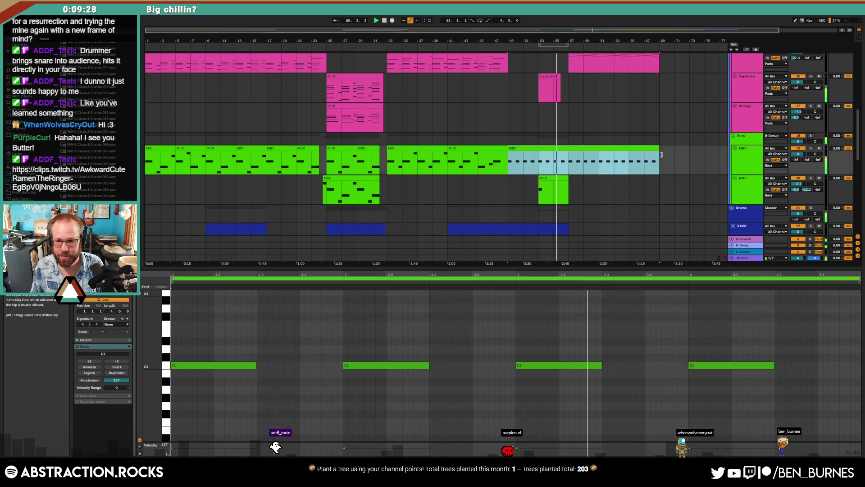
Step: Duplicate the lower bass track's bar 53 clip three times, up to bar 69
{"action": "left_click", "coordinate": [555, 183]}
{"action": "left_click", "coordinate": [555, 178]}
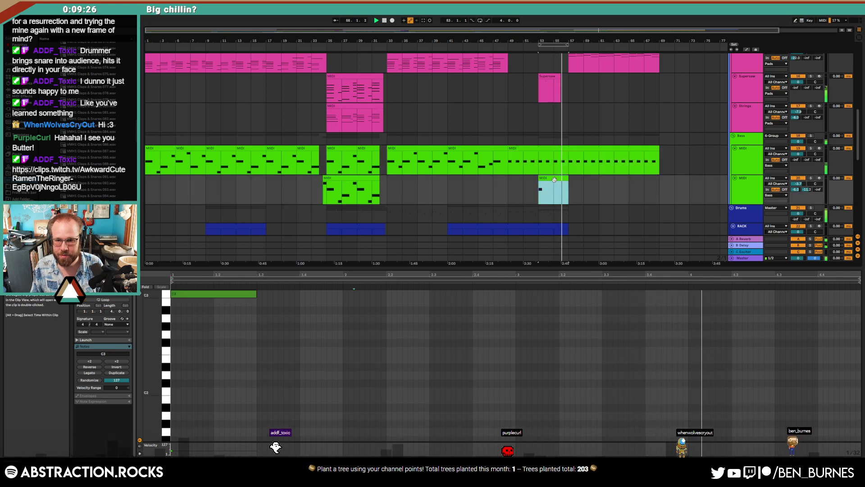
{"action": "key", "text": "ctrl+d"}
{"action": "key", "text": "ctrl+d"}
{"action": "key", "text": "ctrl+d"}
Step: Extend the RACK drum clip to bar 69 and duplicate the drum loop sample at bar 53 three times
{"action": "key", "text": "shift+Tab"}
{"action": "scroll", "coordinate": [562, 232], "scroll_direction": "down", "scroll_amount": 1}
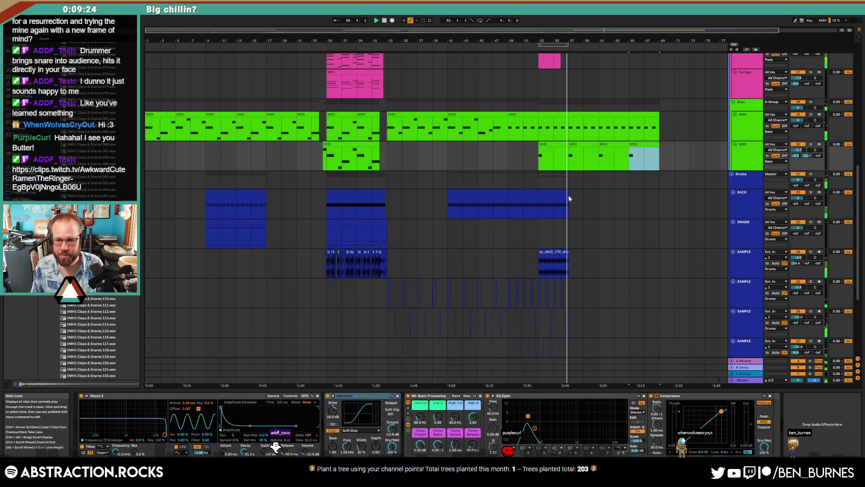
{"action": "left_click_drag", "start_coordinate": [568, 194], "coordinate": [660, 195]}
{"action": "key", "text": "space"}
{"action": "left_click", "coordinate": [555, 263]}
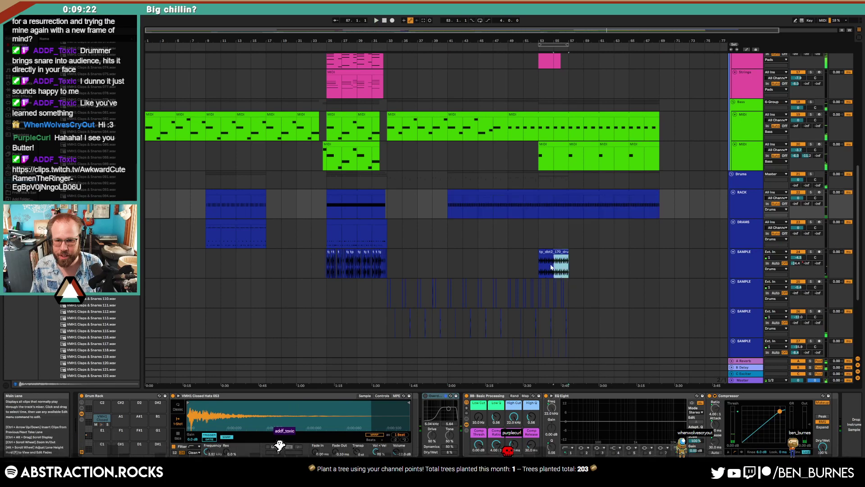
{"action": "key", "text": "ctrl+d"}
{"action": "key", "text": "ctrl+d"}
{"action": "key", "text": "ctrl+d"}
Step: Duplicate the lower three SAMPLE tracks' bars 53 to 57 repeatedly up to bar 69, deleting the excess copy beyond it
{"action": "left_click_drag", "start_coordinate": [566, 293], "coordinate": [541, 342]}
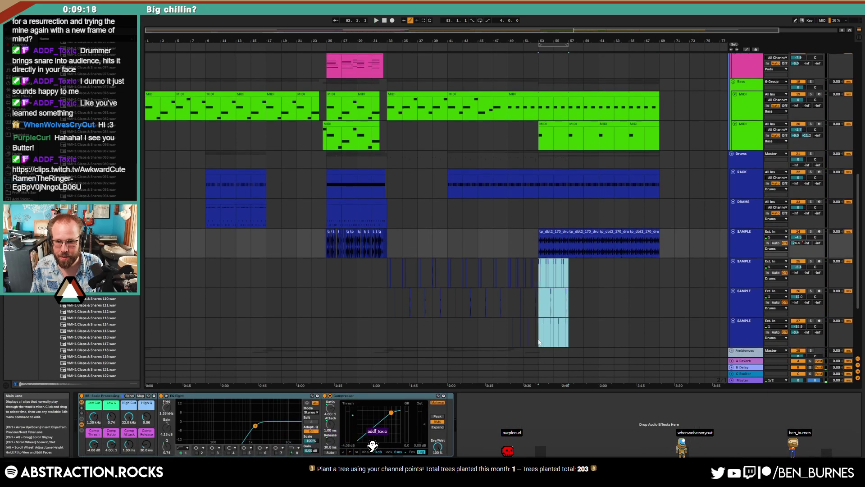
{"action": "key", "text": "ctrl+d"}
{"action": "key", "text": "ctrl+d"}
{"action": "key", "text": "ctrl+d"}
{"action": "key", "text": "ctrl+d"}
{"action": "key", "text": "space"}
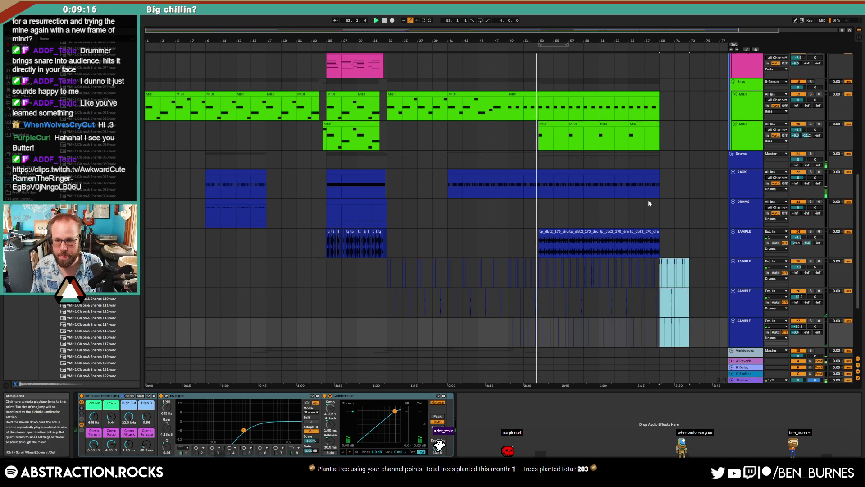
{"action": "left_click_drag", "start_coordinate": [703, 269], "coordinate": [660, 326]}
{"action": "key", "text": "Delete"}
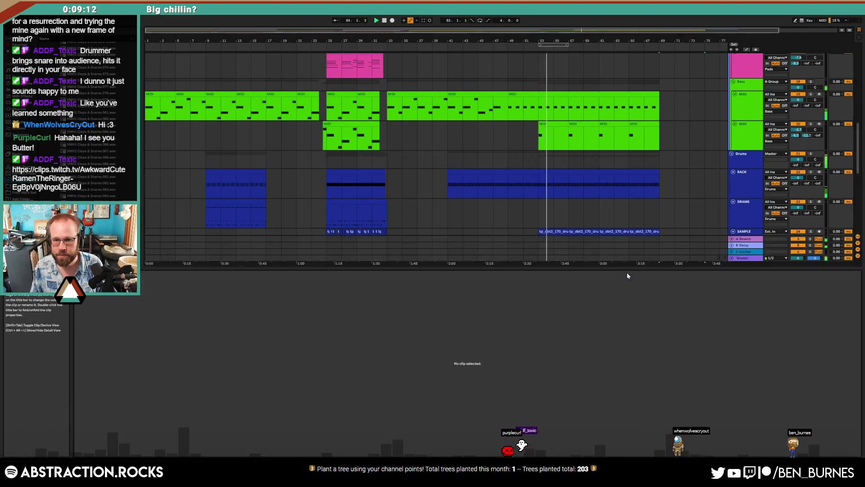
Step: Automate the upper arpeggio's Ae Decay to rise from 188 ms at bar 53 to about 1.87 s near bar 61
{"action": "scroll", "coordinate": [620, 249], "scroll_direction": "up", "scroll_amount": 5}
{"action": "scroll", "coordinate": [594, 270], "scroll_direction": "up", "scroll_amount": 4}
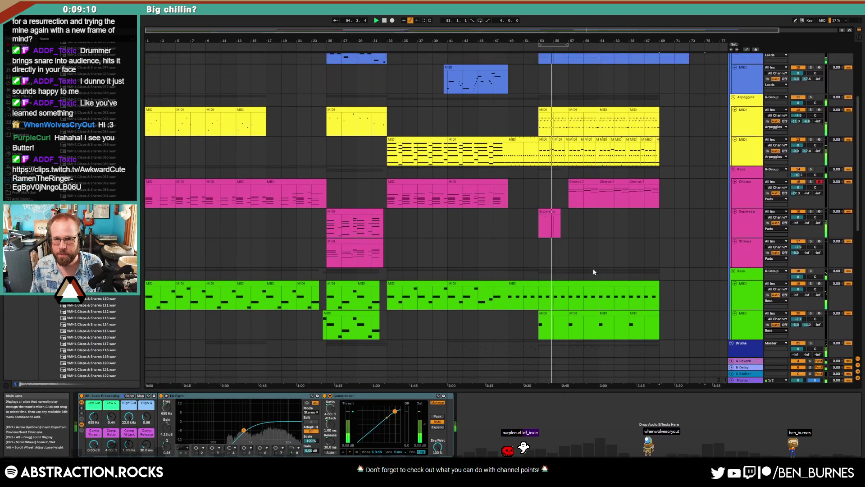
{"action": "key", "text": "a"}
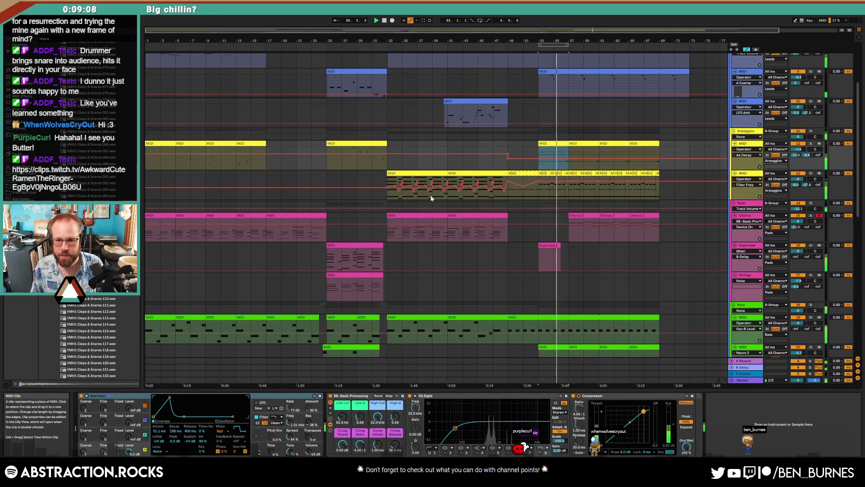
{"action": "left_click", "coordinate": [538, 158]}
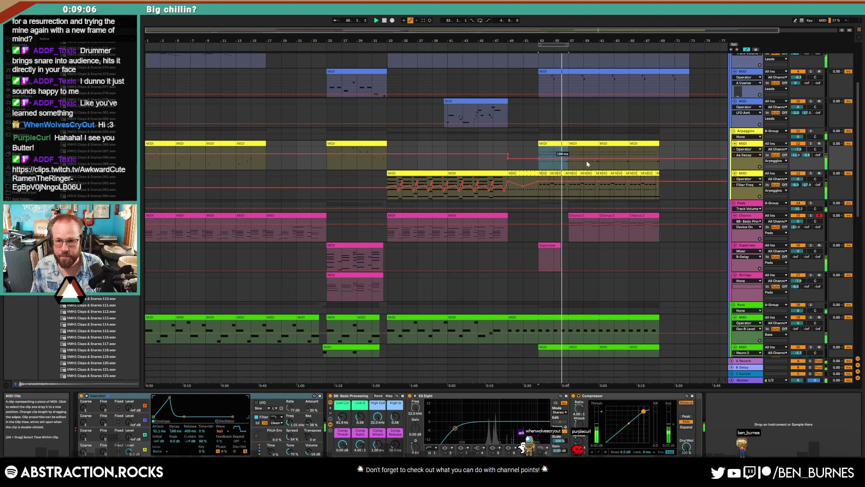
{"action": "left_click_drag", "start_coordinate": [599, 159], "coordinate": [598, 154]}
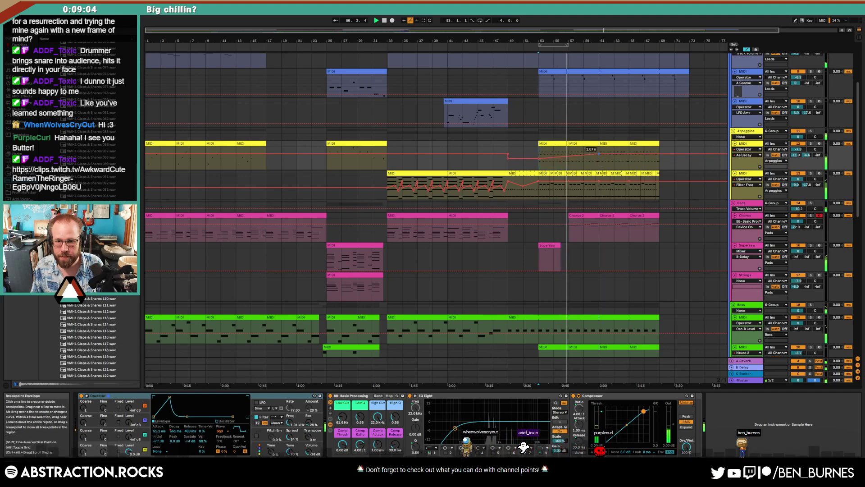
Step: Undo the Ae Decay automation and make the upper arpeggio's Filter Freq rise from bar 53 through 3.20 kHz near bar 61 to bar 69
{"action": "key", "text": "ctrl+z"}
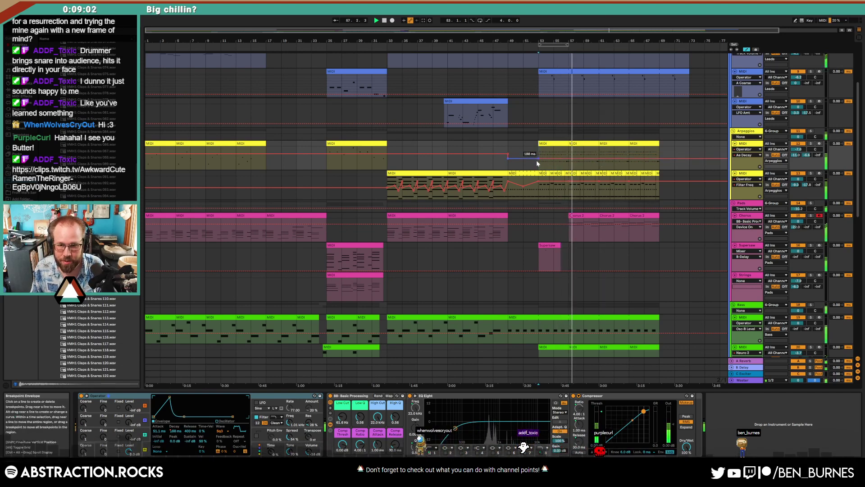
{"action": "left_click", "coordinate": [306, 420]}
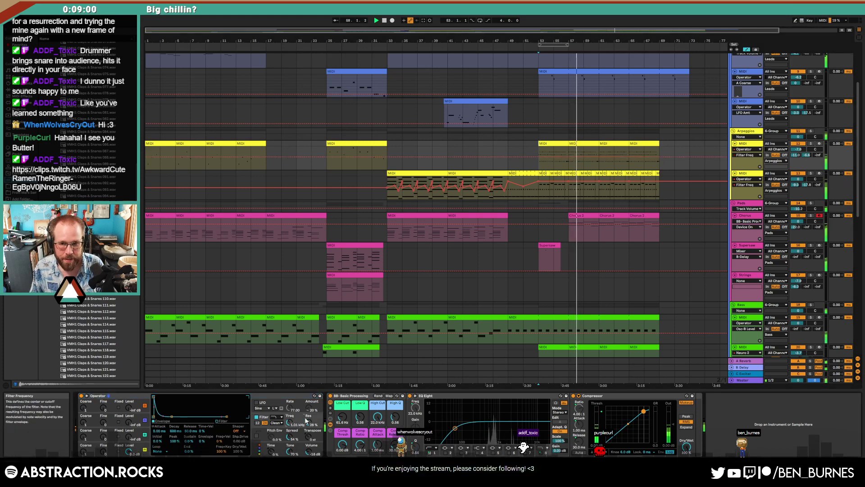
{"action": "left_click", "coordinate": [539, 157]}
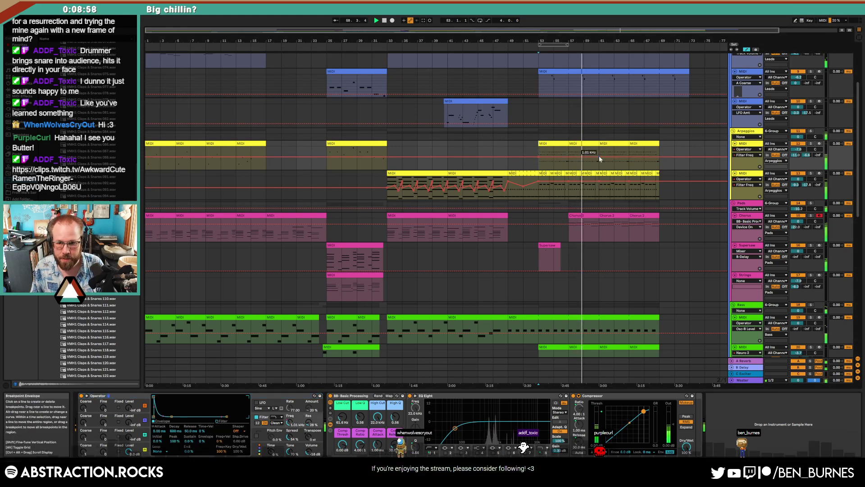
{"action": "left_click_drag", "start_coordinate": [599, 157], "coordinate": [599, 154]}
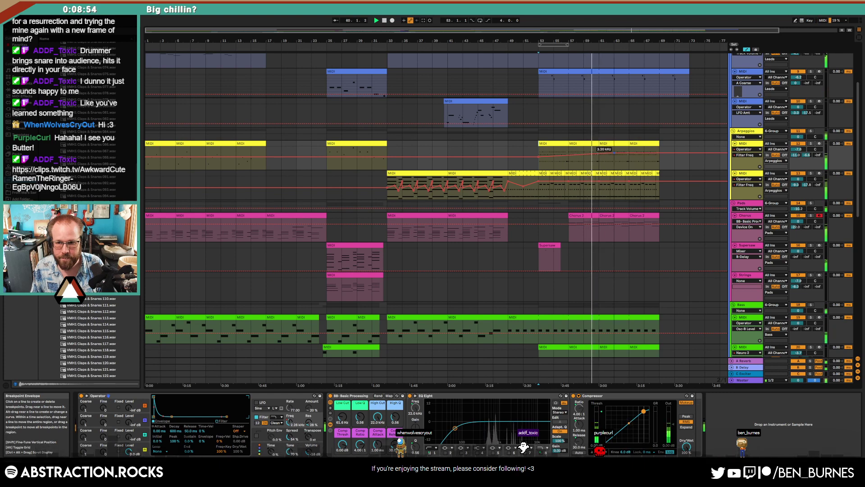
{"action": "left_click_drag", "start_coordinate": [614, 154], "coordinate": [629, 154]}
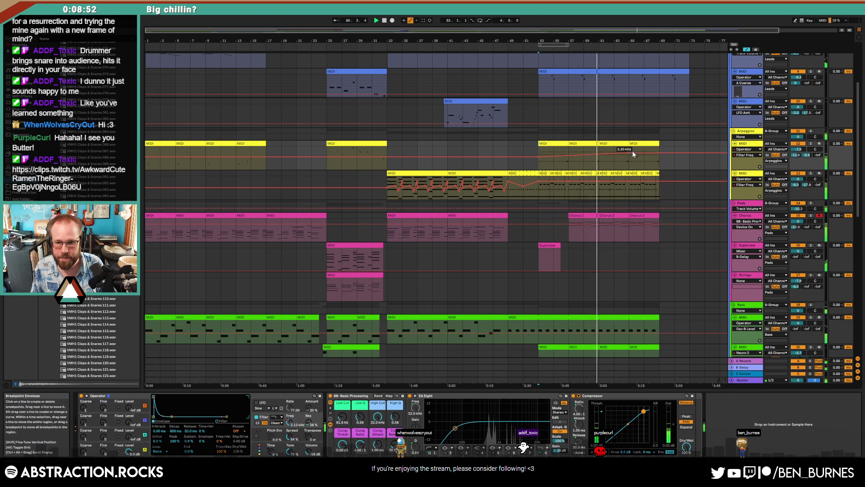
{"action": "left_click_drag", "start_coordinate": [629, 153], "coordinate": [660, 151]}
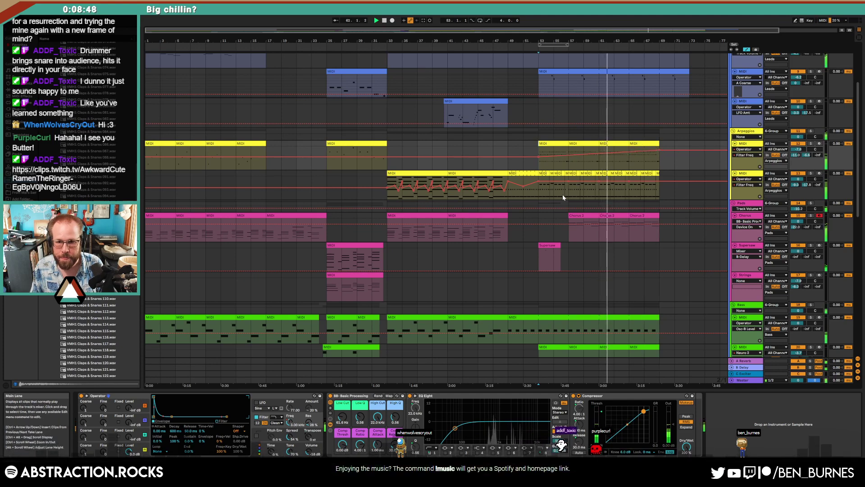
Step: Shape the lower arpeggio's Filter Freq automation with dips near bars 57 and 65 and a rise to bar 69
{"action": "left_click", "coordinate": [568, 182]}
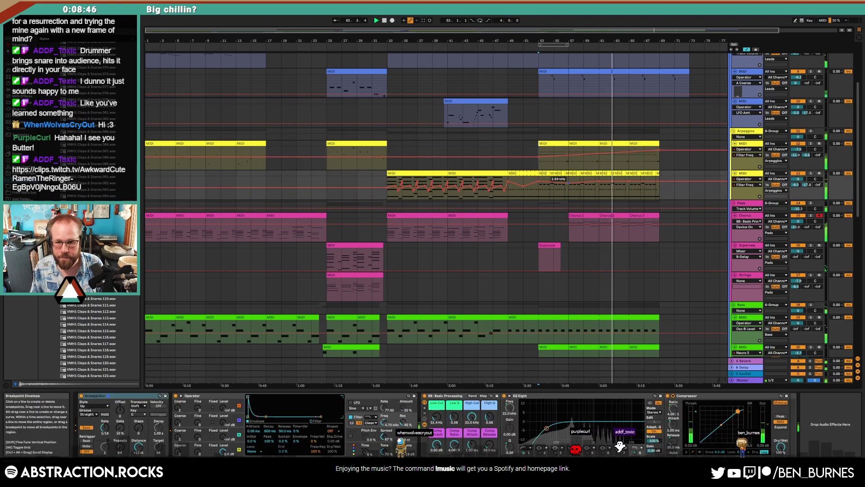
{"action": "left_click", "coordinate": [628, 182]}
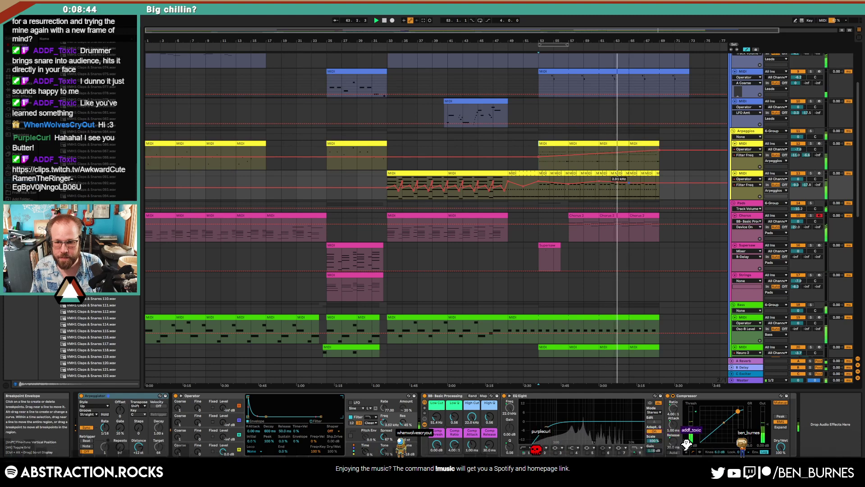
{"action": "left_click_drag", "start_coordinate": [629, 183], "coordinate": [659, 179]}
Step: Duplicate the Supersaw pad clip at bar 53 three times, filling the section up to bar 69
{"action": "left_click", "coordinate": [553, 244]}
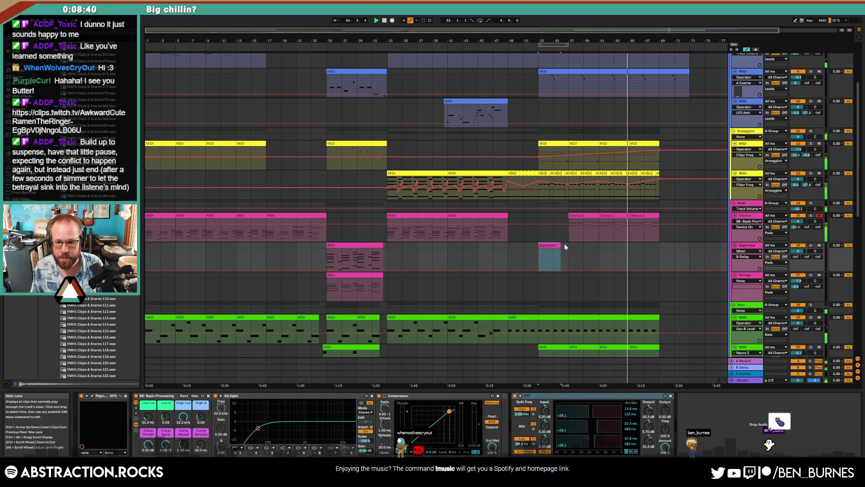
{"action": "key", "text": "ctrl+d"}
{"action": "key", "text": "ctrl+d"}
{"action": "key", "text": "ctrl+d"}
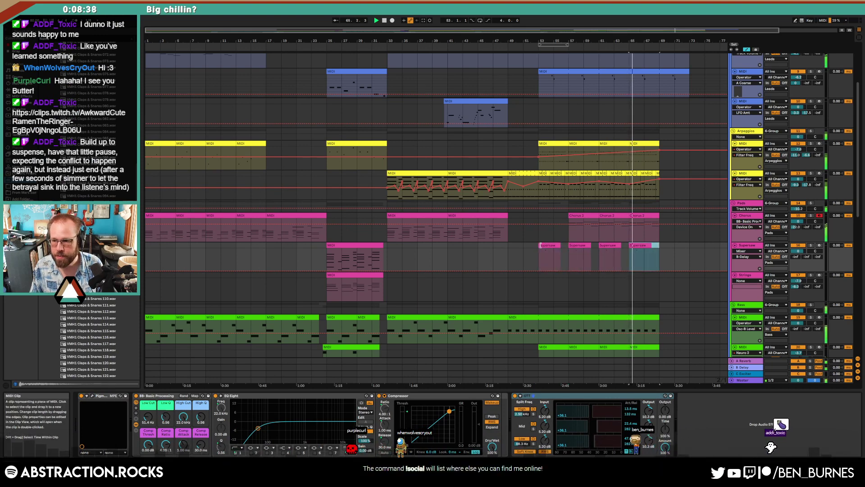
Step: Hide the automation lanes and review the pad, bass and drum tracks around bar 69
{"action": "scroll", "coordinate": [541, 246], "scroll_direction": "down", "scroll_amount": 2}
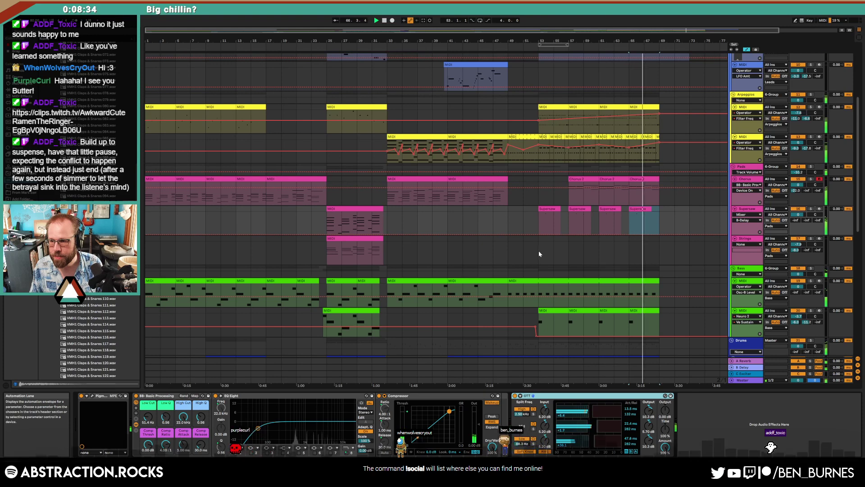
{"action": "scroll", "coordinate": [586, 261], "scroll_direction": "down", "scroll_amount": 2}
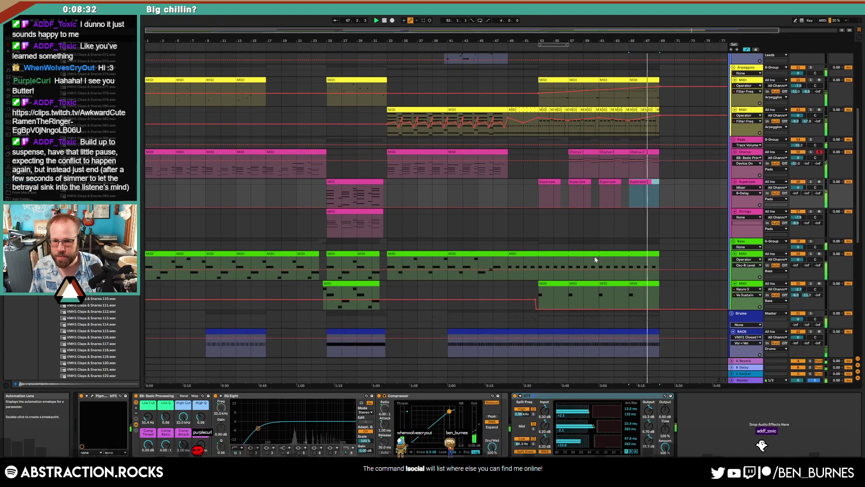
{"action": "left_click", "coordinate": [594, 255]}
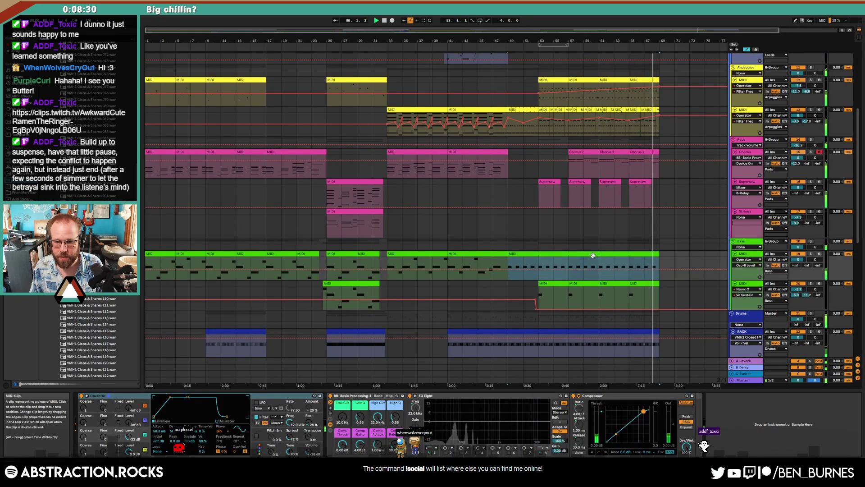
{"action": "key", "text": "a"}
{"action": "scroll", "coordinate": [661, 266], "scroll_direction": "down", "scroll_amount": 1}
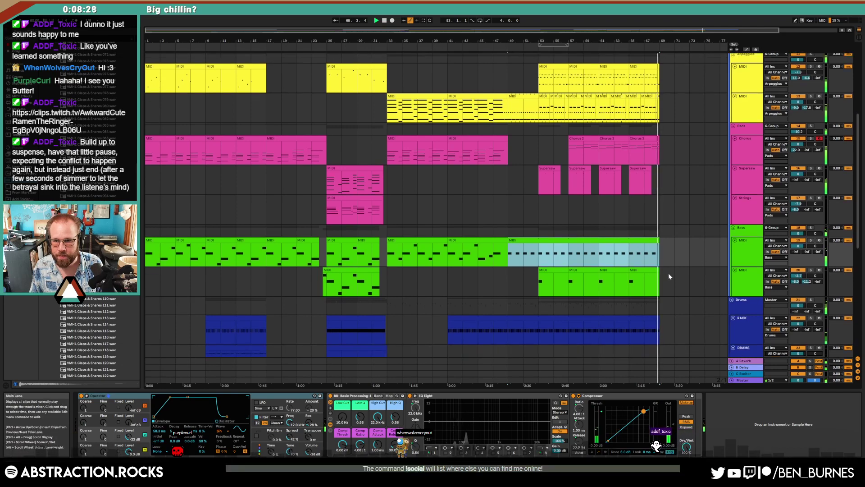
{"action": "scroll", "coordinate": [670, 273], "scroll_direction": "down", "scroll_amount": 2}
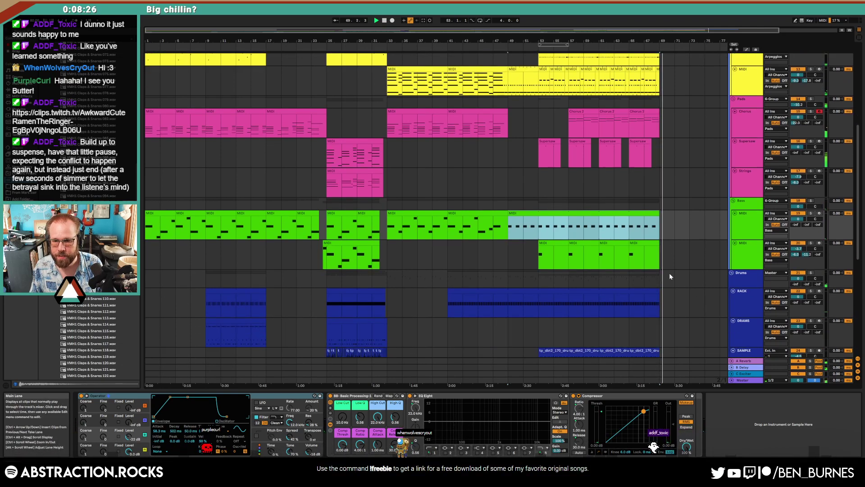
{"action": "scroll", "coordinate": [669, 277], "scroll_direction": "up", "scroll_amount": 8}
{"action": "scroll", "coordinate": [683, 245], "scroll_direction": "up", "scroll_amount": 3}
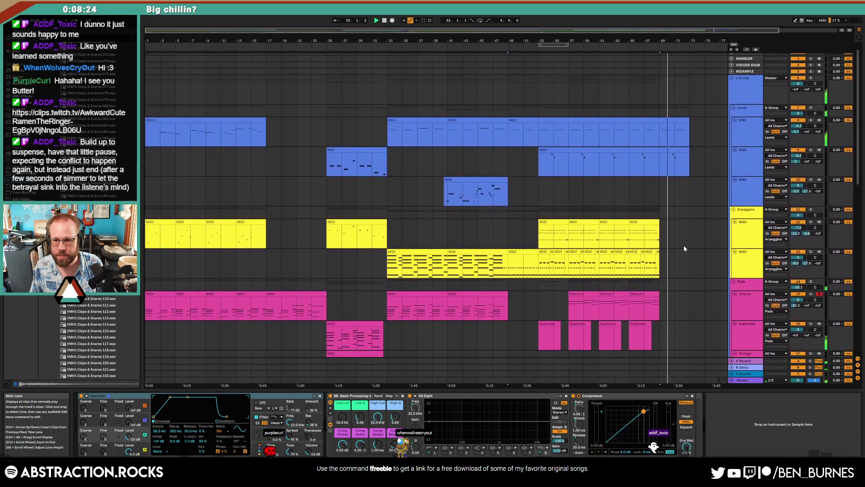
Step: Repeat the upper arpeggio's last quarter bar before bar 69 eight times, extending the track to bar 71
{"action": "scroll", "coordinate": [676, 225], "scroll_direction": "up", "scroll_amount": 5, "text": "ctrl"}
{"action": "mouse_move", "coordinate": [596, 221]}
{"action": "left_mouse_down"}
{"action": "mouse_move", "coordinate": [655, 222]}
{"action": "mouse_move", "coordinate": [598, 222]}
{"action": "mouse_move", "coordinate": [595, 238]}
{"action": "left_mouse_up"}
{"action": "key", "text": "ctrl+d"}
{"action": "key", "text": "ctrl+d"}
{"action": "key", "text": "ctrl+d"}
{"action": "key", "text": "ctrl+d"}
{"action": "key", "text": "ctrl+d"}
{"action": "key", "text": "ctrl+d"}
{"action": "key", "text": "ctrl+d"}
{"action": "key", "text": "ctrl+d"}
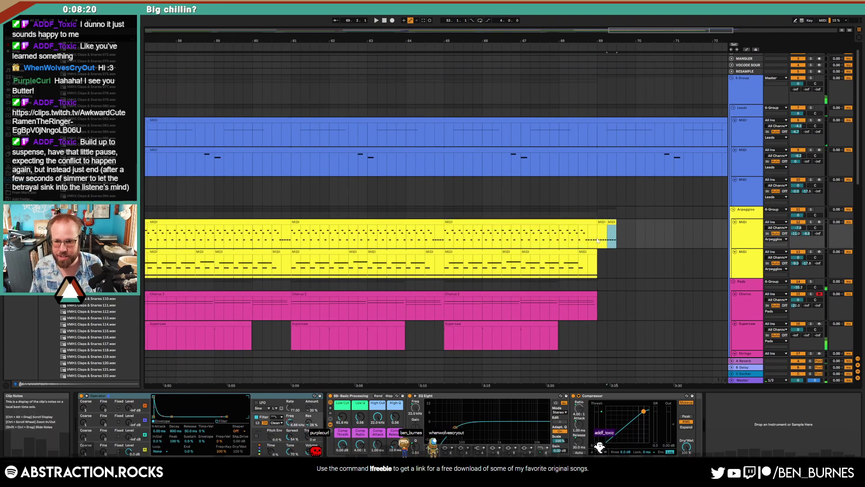
Step: Show automation and make the upper arpeggio's Filter Freq fall steadily from bar 69 to bar 71
{"action": "key", "text": "a"}
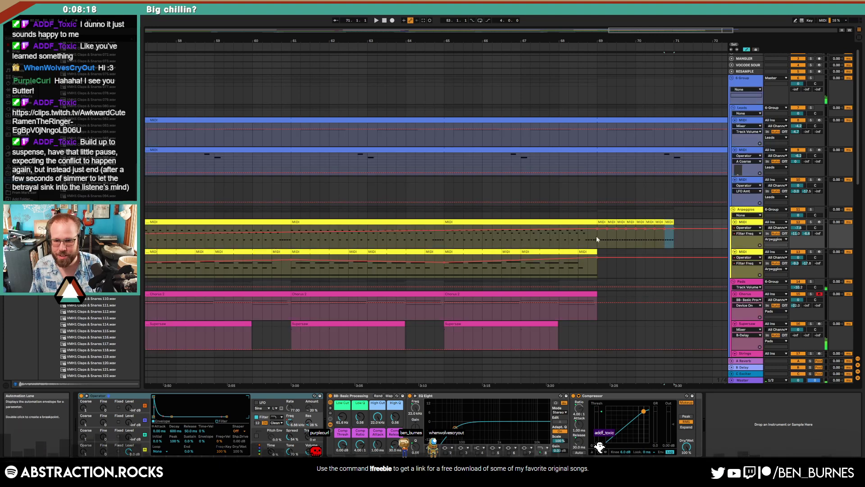
{"action": "left_click", "coordinate": [588, 234]}
{"action": "left_click_drag", "start_coordinate": [597, 236], "coordinate": [673, 239]}
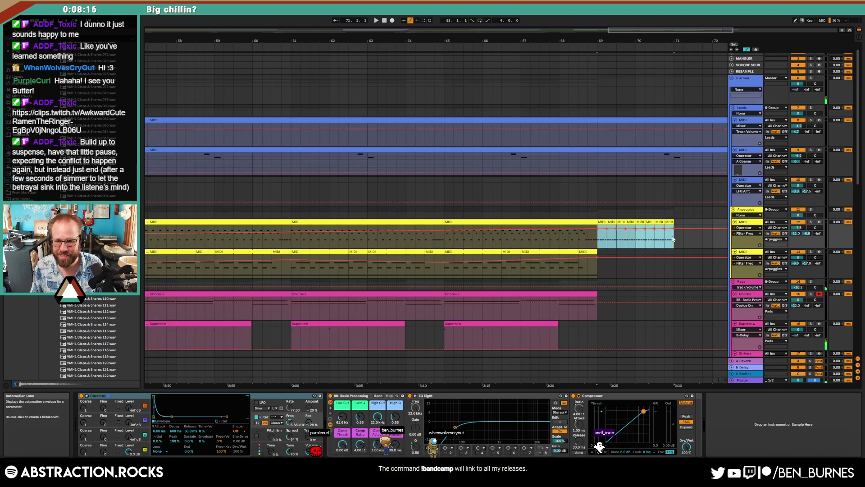
{"action": "left_click", "coordinate": [693, 235]}
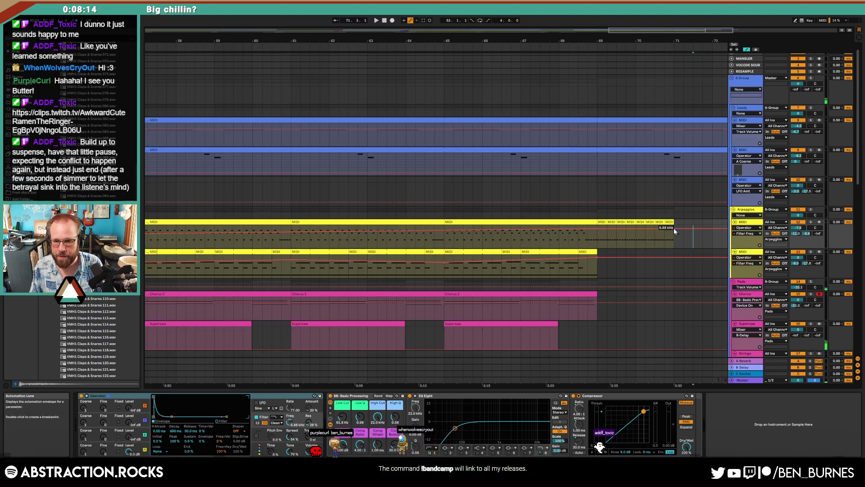
{"action": "left_click_drag", "start_coordinate": [673, 229], "coordinate": [673, 241]}
Step: Duplicate the lower arpeggio's last half-bar clip before bar 69 four times, up to bar 71
{"action": "left_click", "coordinate": [589, 252]}
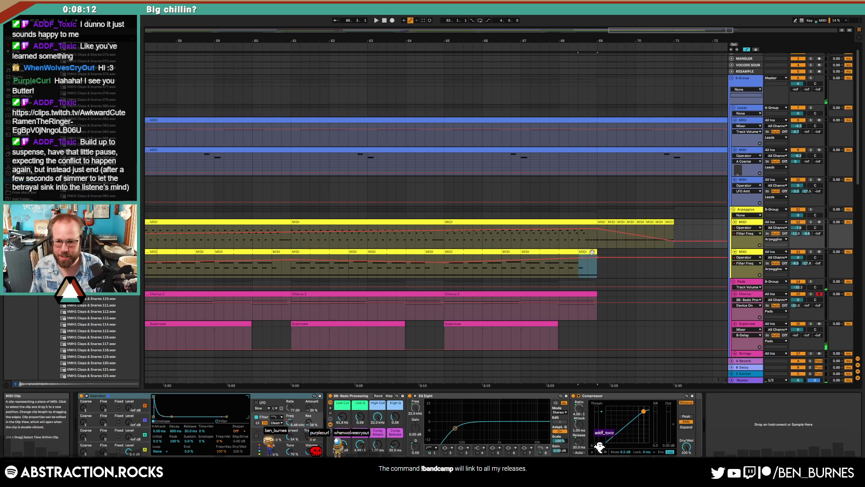
{"action": "key", "text": "ctrl+d"}
{"action": "key", "text": "ctrl+d"}
{"action": "key", "text": "ctrl+d"}
{"action": "key", "text": "ctrl+d"}
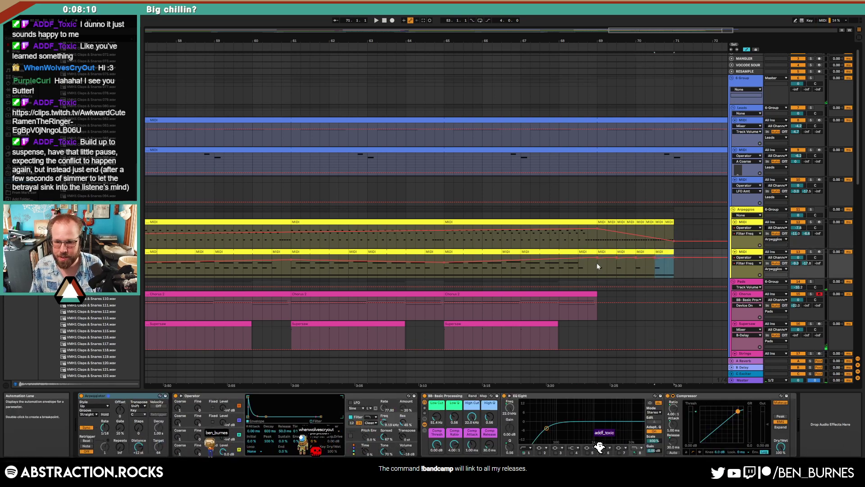
Step: Make the lower arpeggio's Filter Freq automation fall steadily from bar 69 to bar 71
{"action": "left_click_drag", "start_coordinate": [597, 263], "coordinate": [674, 272]}
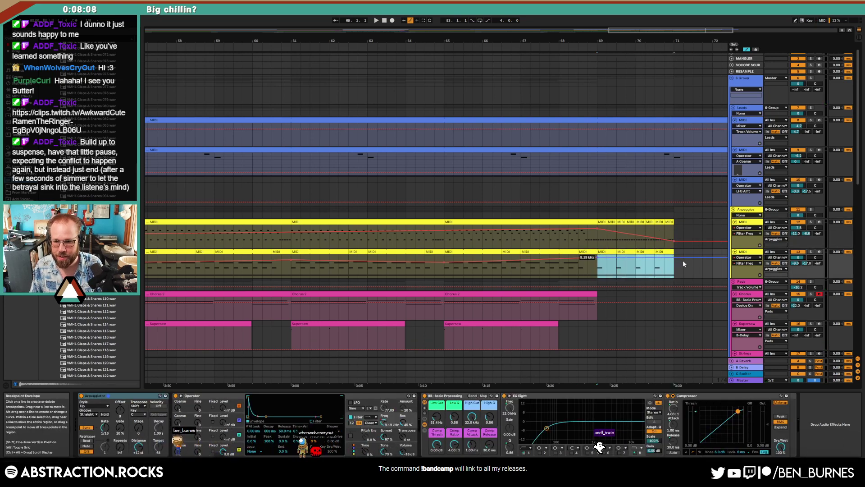
{"action": "left_click", "coordinate": [674, 272]}
{"action": "left_click_drag", "start_coordinate": [674, 260], "coordinate": [673, 273]}
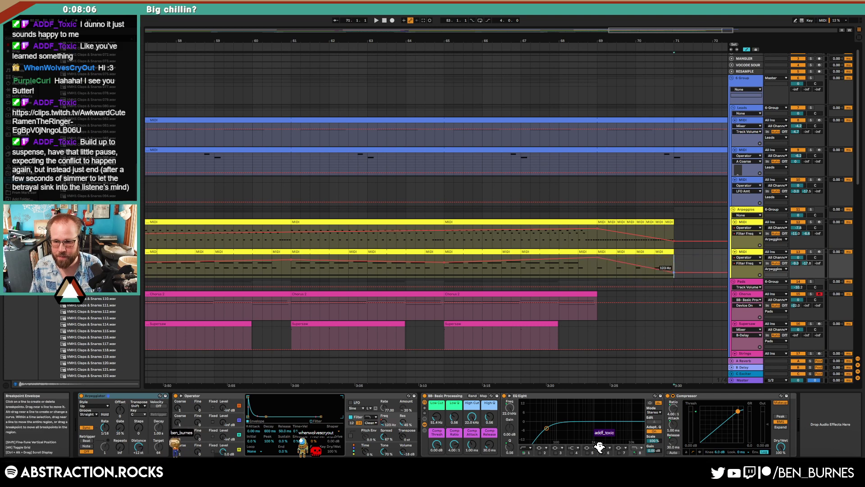
Step: Play the arrangement from about bar 66 through bar 71 and check the drum loop's Low Cut automation
{"action": "left_click", "coordinate": [497, 269]}
{"action": "key", "text": "space"}
{"action": "scroll", "coordinate": [660, 263], "scroll_direction": "down", "scroll_amount": 5}
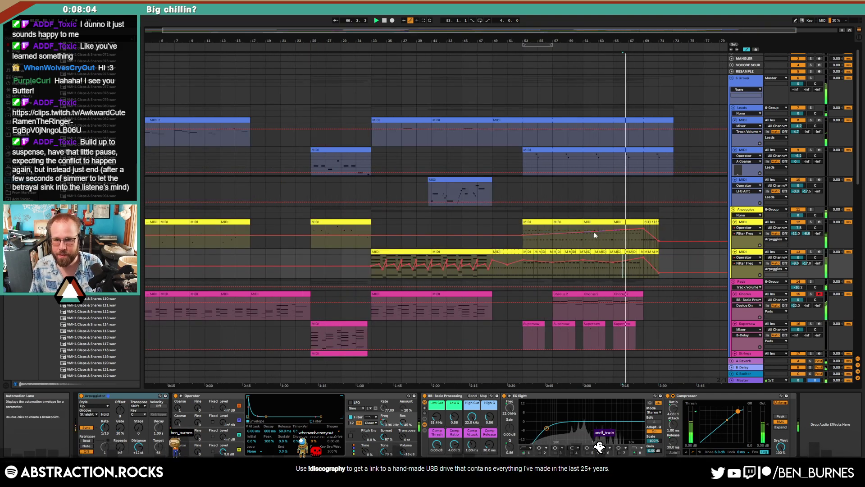
{"action": "scroll", "coordinate": [651, 293], "scroll_direction": "down", "scroll_amount": 4}
{"action": "scroll", "coordinate": [689, 289], "scroll_direction": "down", "scroll_amount": 4}
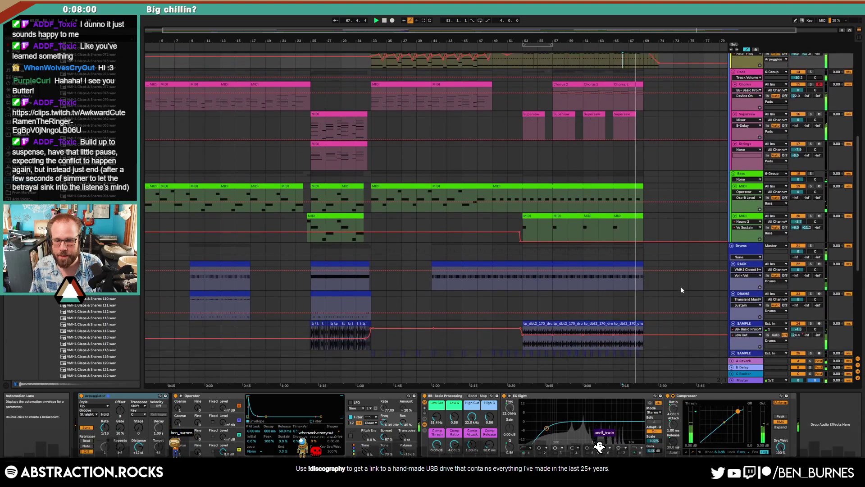
{"action": "left_click", "coordinate": [575, 337]}
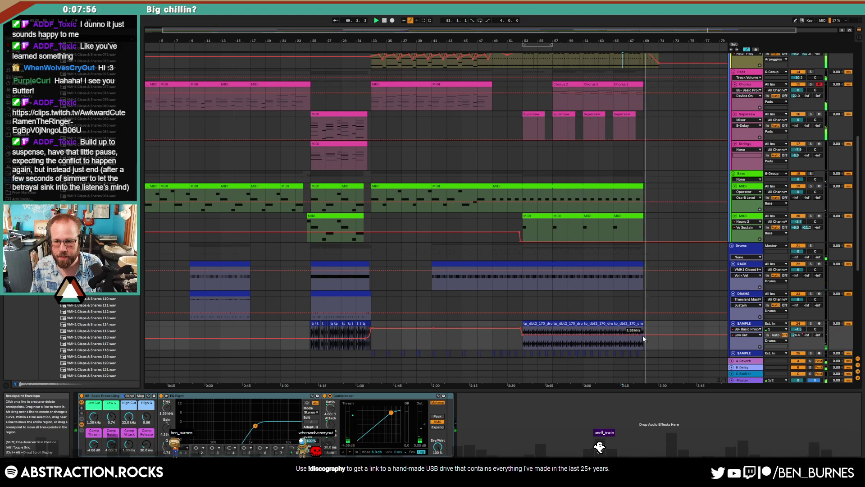
{"action": "left_click", "coordinate": [657, 327]}
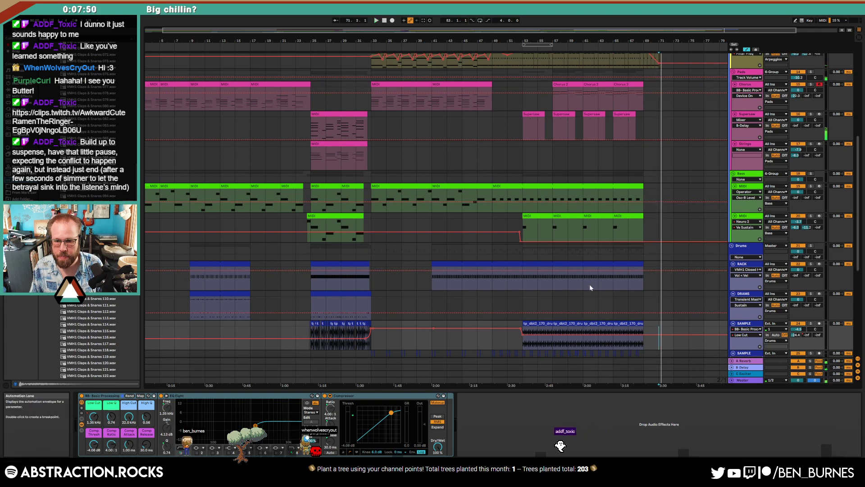
Step: Copy bars 33 to 37 of the second and third SAMPLE tracks to bar 71 and play from there
{"action": "scroll", "coordinate": [488, 315], "scroll_direction": "down", "scroll_amount": 3}
{"action": "key", "text": "space"}
{"action": "left_click_drag", "start_coordinate": [368, 312], "coordinate": [403, 351]}
{"action": "left_click_drag", "start_coordinate": [661, 272], "coordinate": [688, 323]}
{"action": "key", "text": "ctrl+z"}
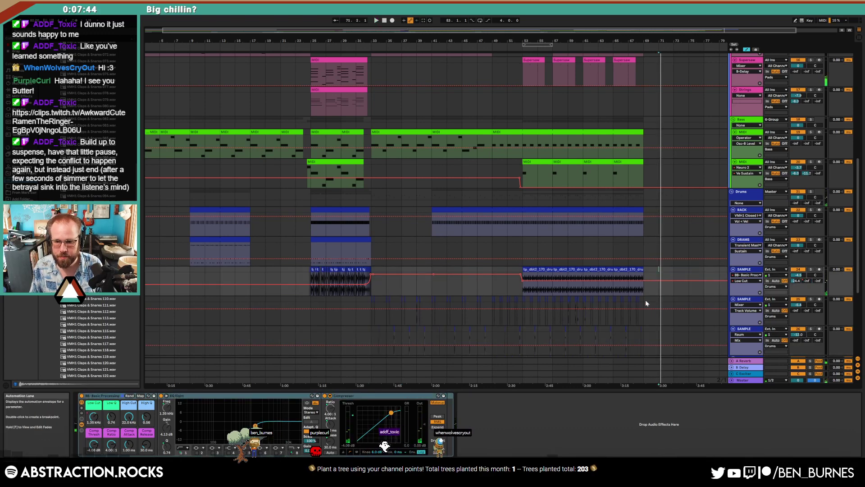
{"action": "left_click", "coordinate": [659, 299]}
{"action": "key", "text": "ctrl+v"}
{"action": "key", "text": "space"}
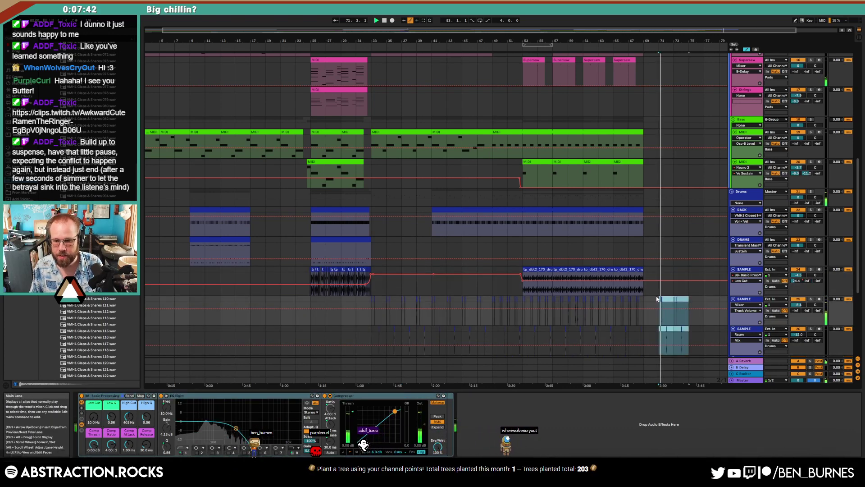
{"action": "scroll", "coordinate": [656, 293], "scroll_direction": "down", "scroll_amount": 1}
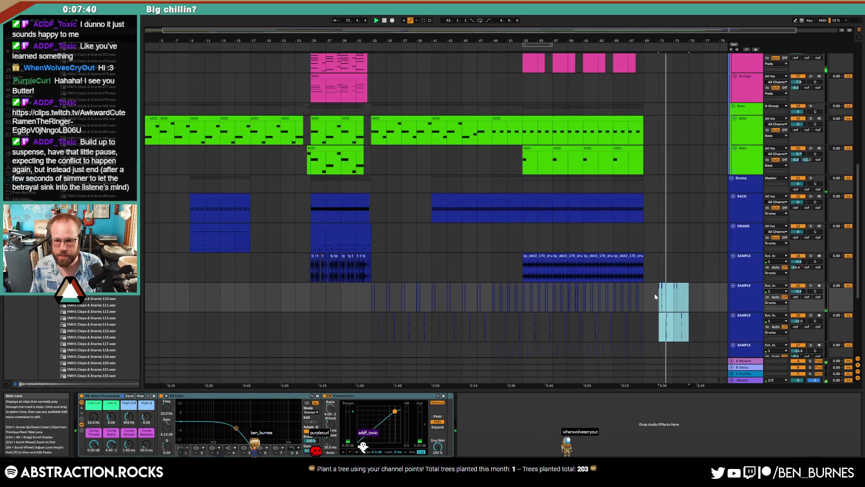
Step: Copy the Chorus pad clip at bar 33 to bar 71 and play the section from bar 53
{"action": "scroll", "coordinate": [669, 301], "scroll_direction": "up", "scroll_amount": 10}
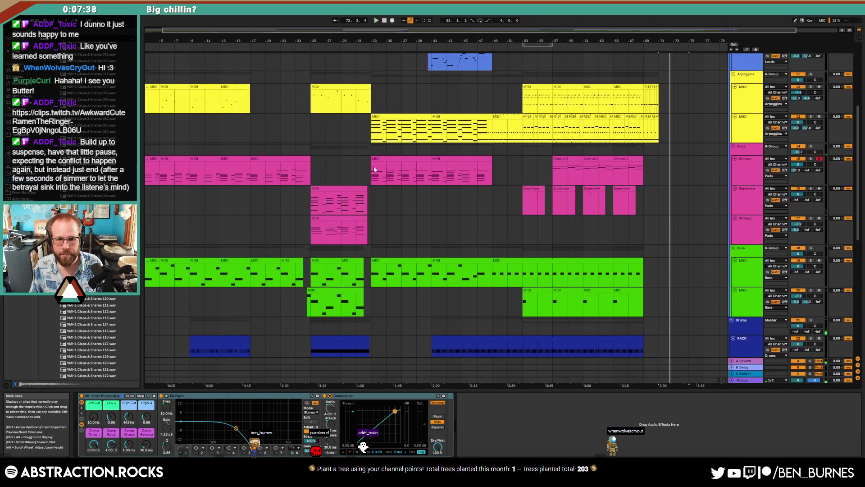
{"action": "left_click", "coordinate": [395, 161]}
{"action": "left_click", "coordinate": [660, 173]}
{"action": "scroll", "coordinate": [674, 177], "scroll_direction": "up", "scroll_amount": 13}
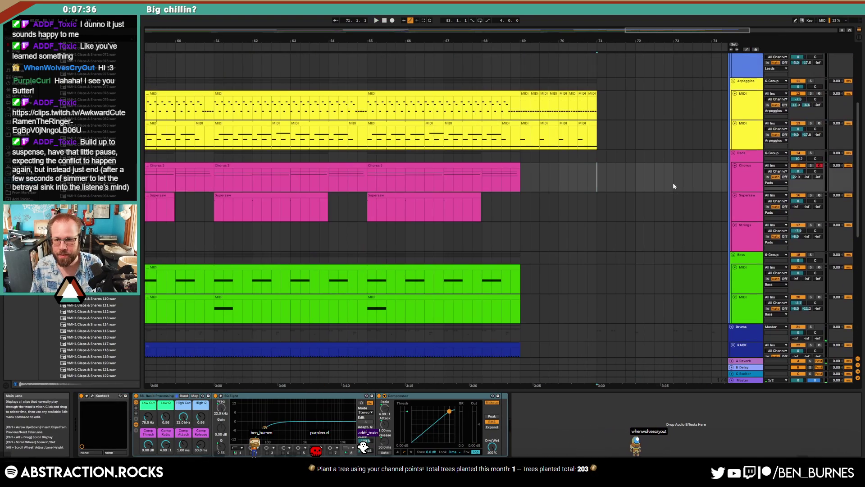
{"action": "scroll", "coordinate": [650, 245], "scroll_direction": "up", "scroll_amount": 2}
{"action": "scroll", "coordinate": [645, 245], "scroll_direction": "down", "scroll_amount": 8}
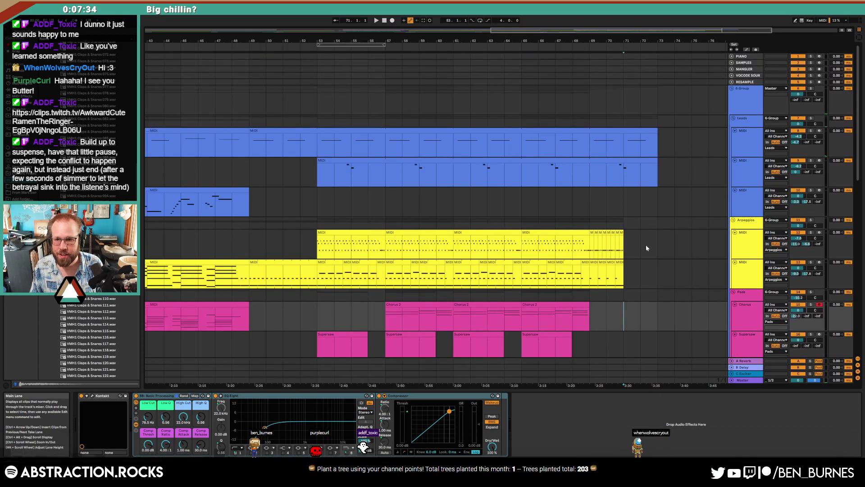
{"action": "key", "text": "ctrl+v"}
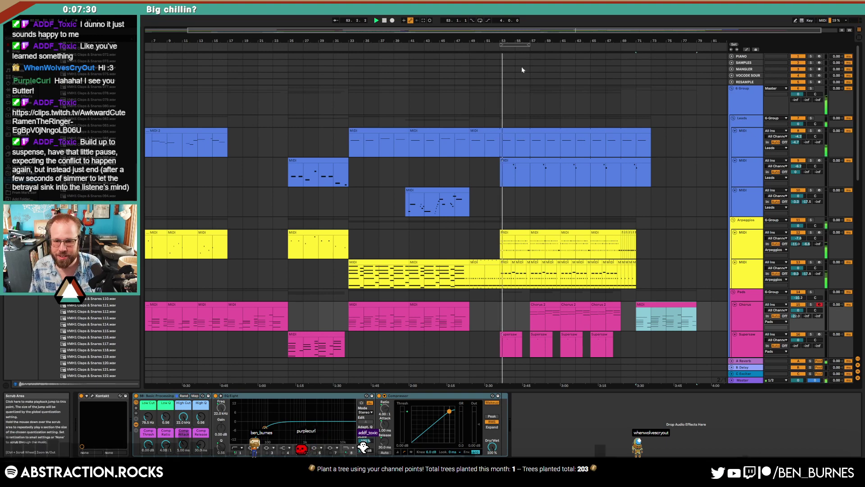
{"action": "scroll", "coordinate": [572, 244], "scroll_direction": "down", "scroll_amount": 8}
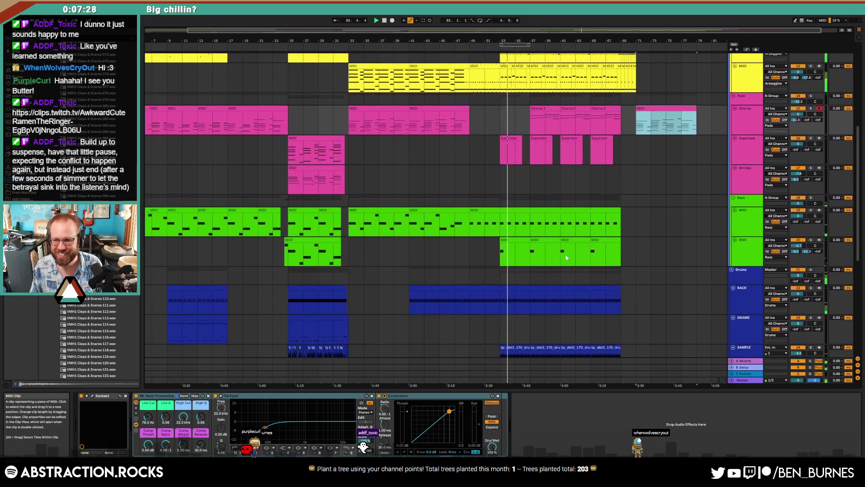
{"action": "scroll", "coordinate": [567, 257], "scroll_direction": "down", "scroll_amount": 5}
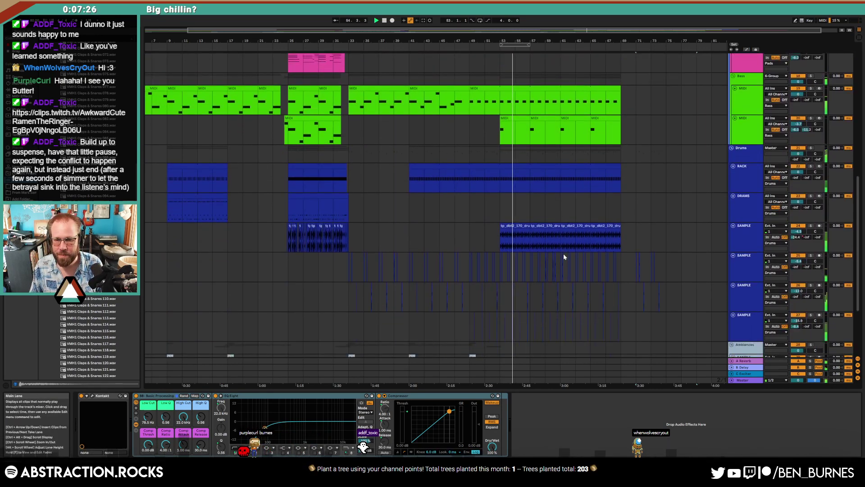
Step: Copy a section of the Dripping Water Slow clip to just before bar 71 on its Ambiences track, fading out from about bar 76
{"action": "scroll", "coordinate": [564, 256], "scroll_direction": "down", "scroll_amount": 3}
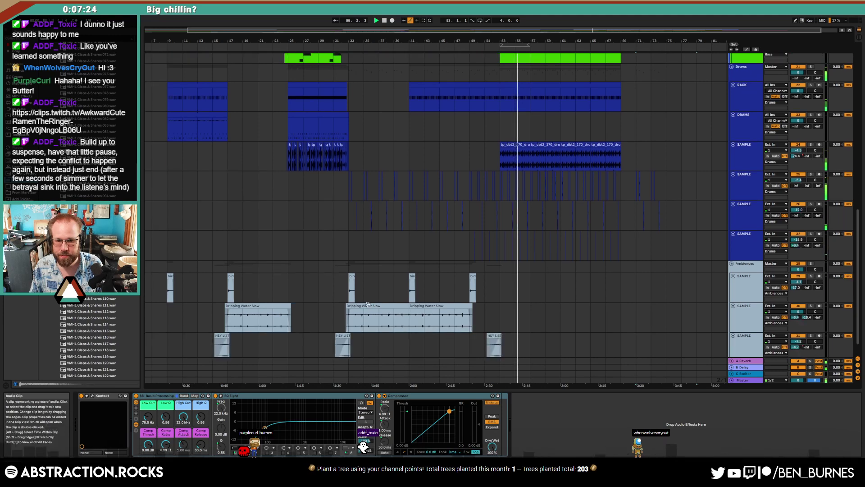
{"action": "left_click", "coordinate": [368, 303]}
{"action": "left_click", "coordinate": [635, 315]}
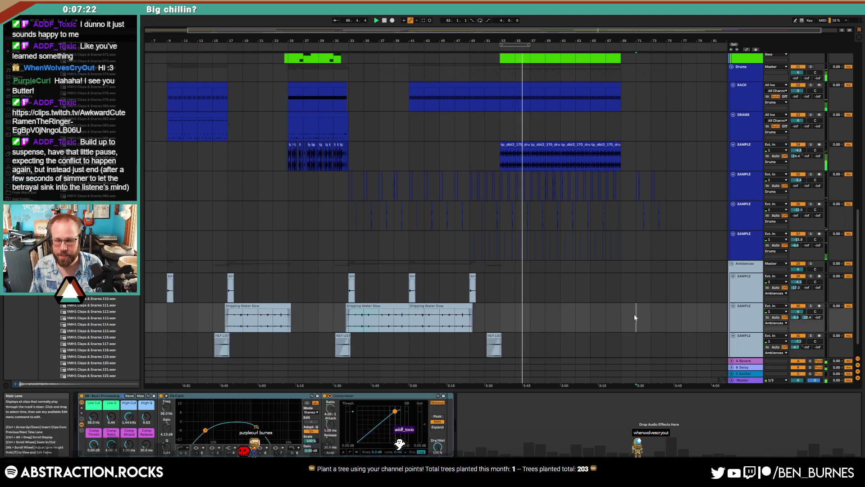
{"action": "left_click_drag", "start_coordinate": [403, 306], "coordinate": [669, 314]}
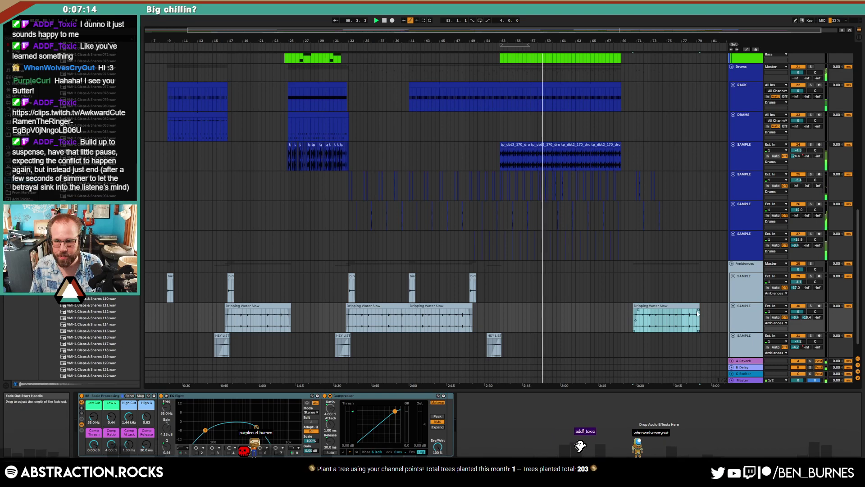
{"action": "left_click_drag", "start_coordinate": [697, 312], "coordinate": [672, 312]}
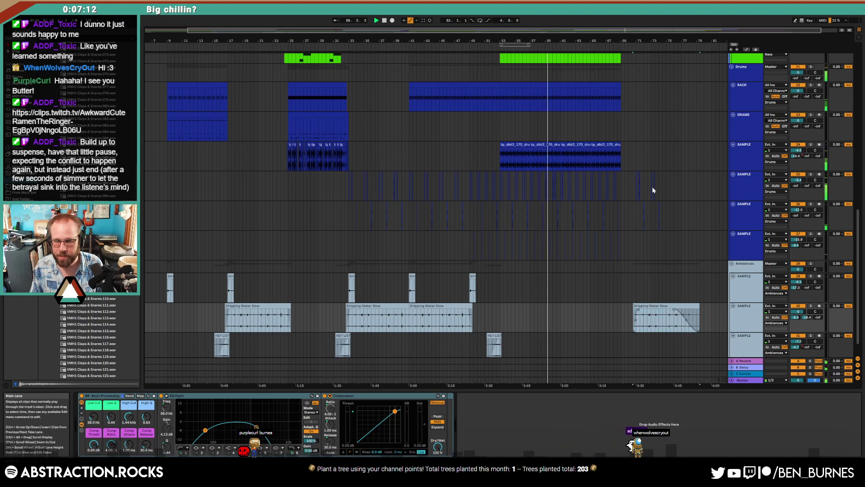
Step: Display the Basic Processing rack's High Cut automation on the second Bass MIDI track around bars 53 to 75
{"action": "scroll", "coordinate": [606, 255], "scroll_direction": "down", "scroll_amount": 1}
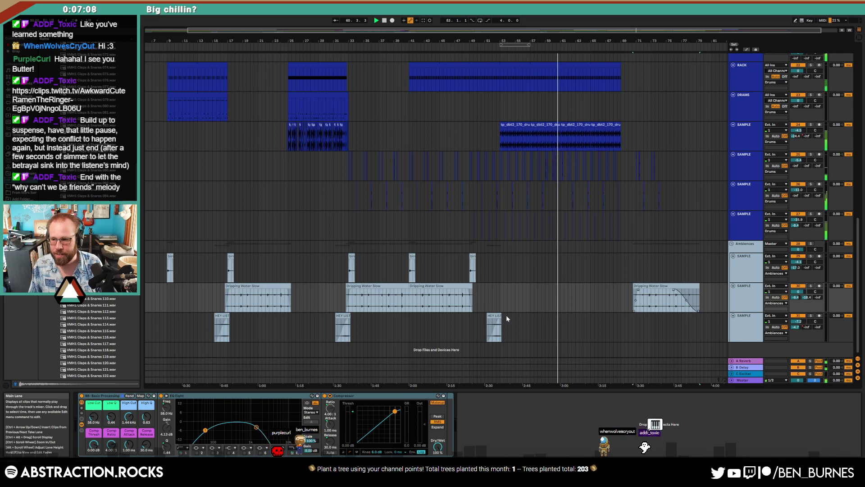
{"action": "scroll", "coordinate": [604, 288], "scroll_direction": "up", "scroll_amount": 4}
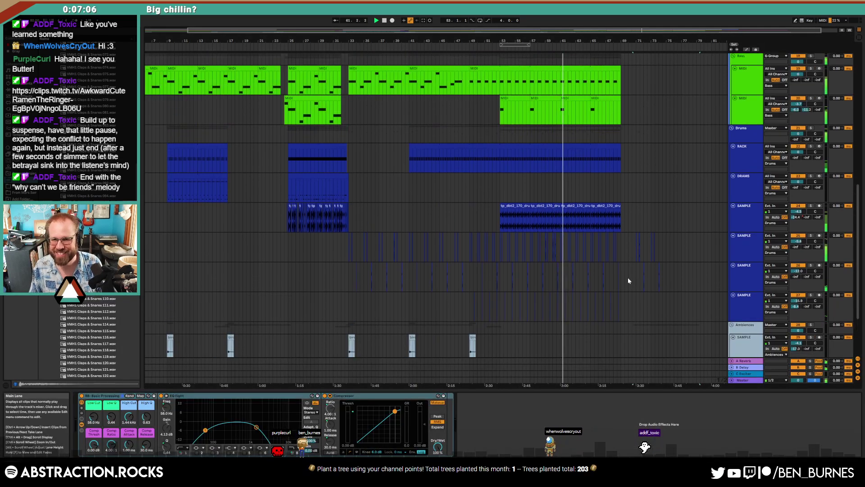
{"action": "scroll", "coordinate": [628, 280], "scroll_direction": "up", "scroll_amount": 2}
{"action": "scroll", "coordinate": [653, 251], "scroll_direction": "down", "scroll_amount": 1}
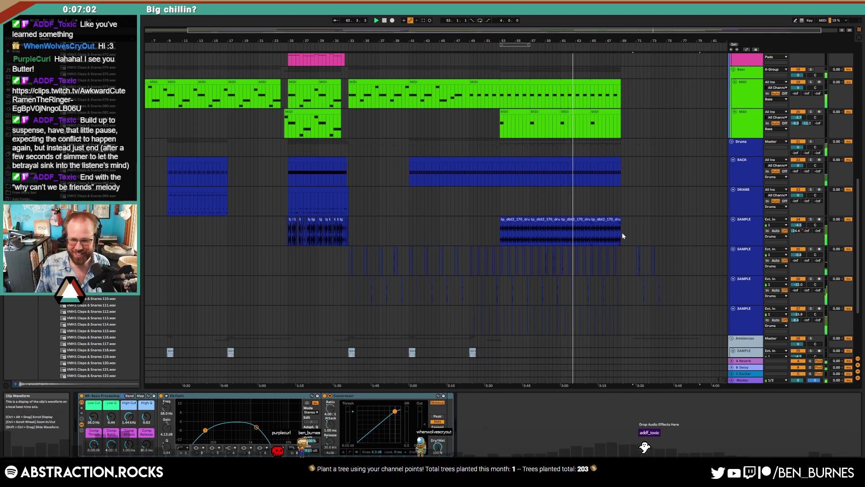
{"action": "scroll", "coordinate": [624, 235], "scroll_direction": "up", "scroll_amount": 5}
{"action": "scroll", "coordinate": [650, 251], "scroll_direction": "up", "scroll_amount": 2}
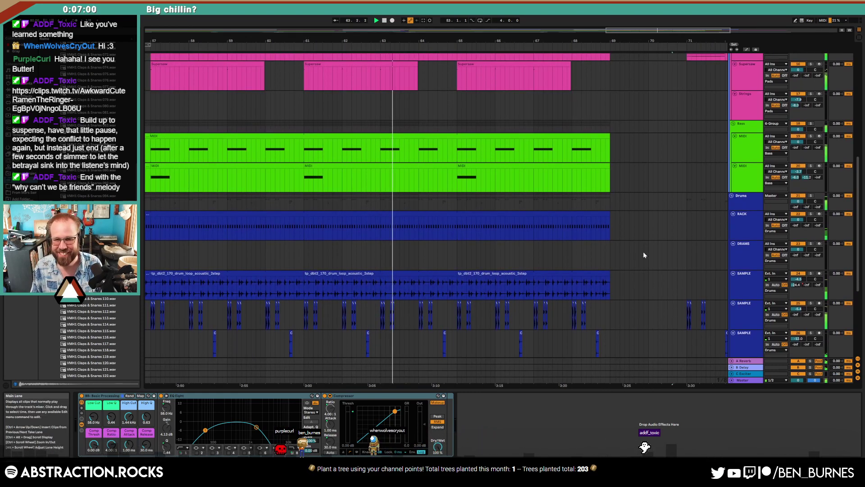
{"action": "left_click_drag", "start_coordinate": [623, 31], "coordinate": [584, 17]}
{"action": "key", "text": "a"}
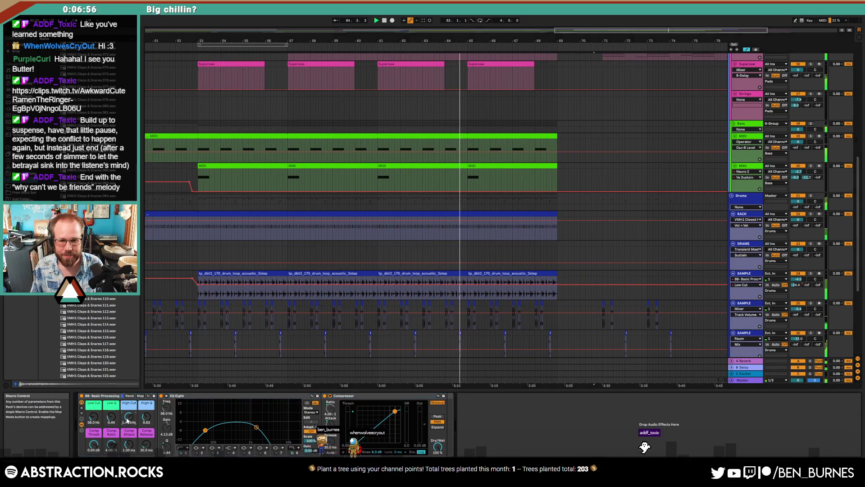
{"action": "left_click", "coordinate": [591, 179]}
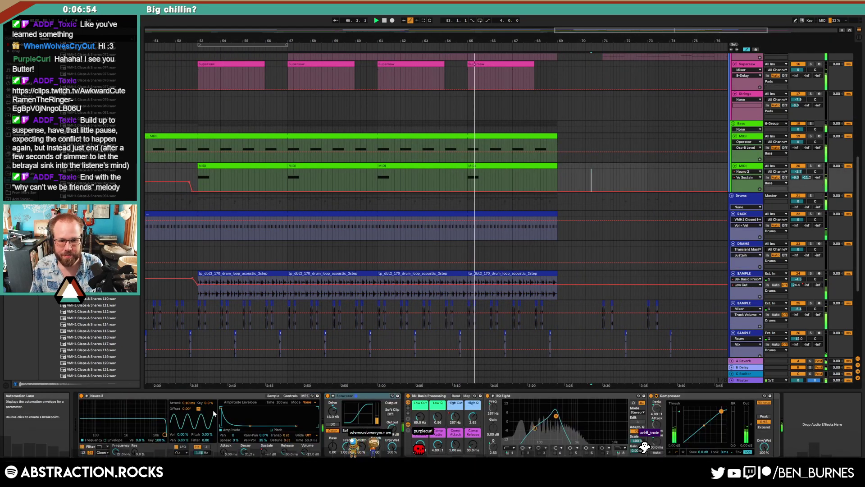
{"action": "left_click", "coordinate": [455, 416]}
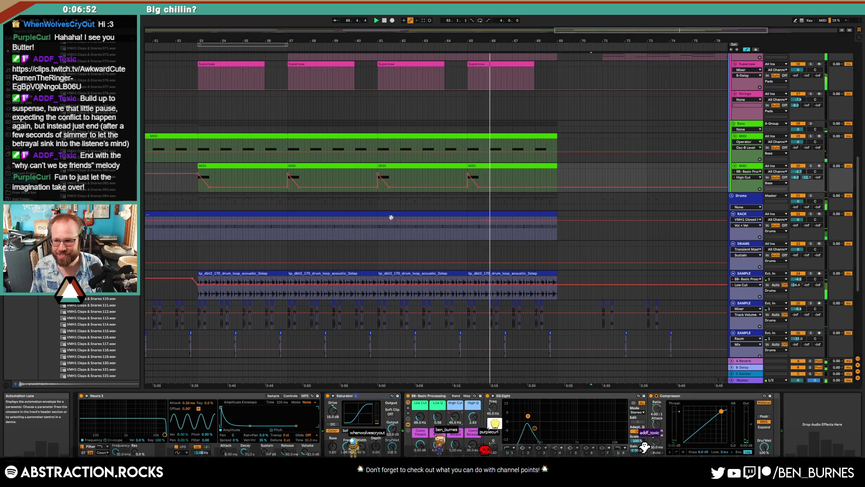
Step: Duplicate the second Bass track's last clip to bar 69 and lower the High Cut automation at the start of the copy
{"action": "left_click", "coordinate": [266, 181]}
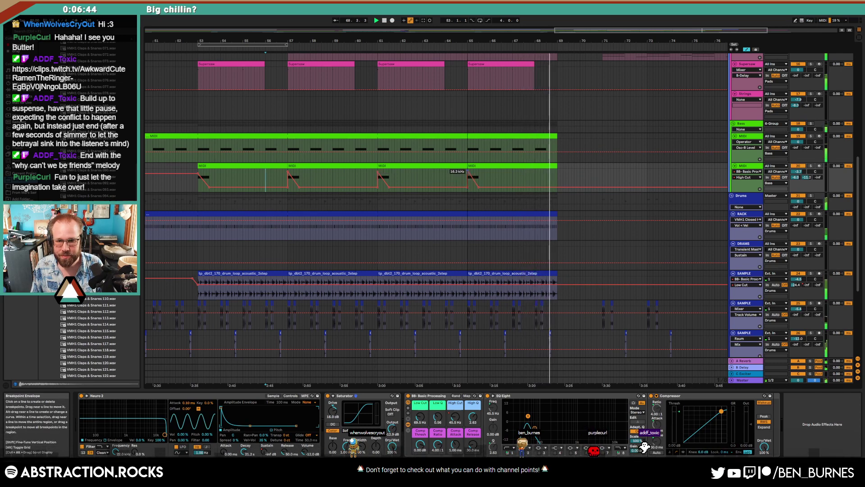
{"action": "left_click", "coordinate": [483, 167]}
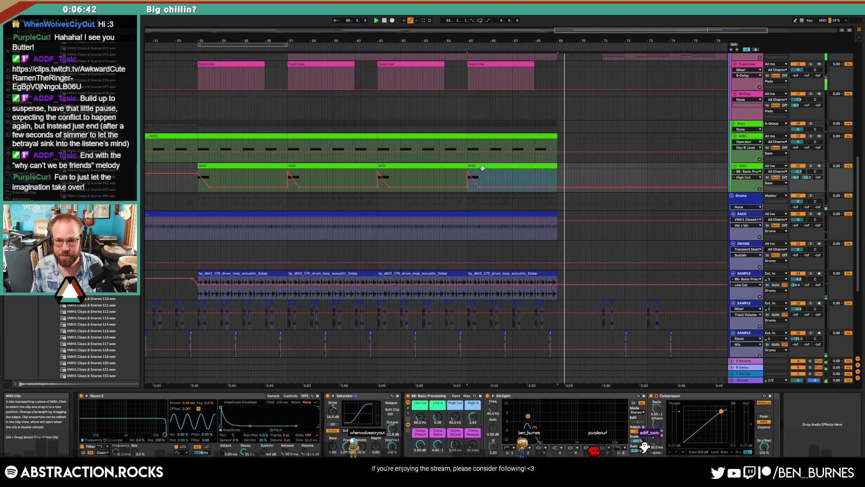
{"action": "key", "text": "ctrl+d"}
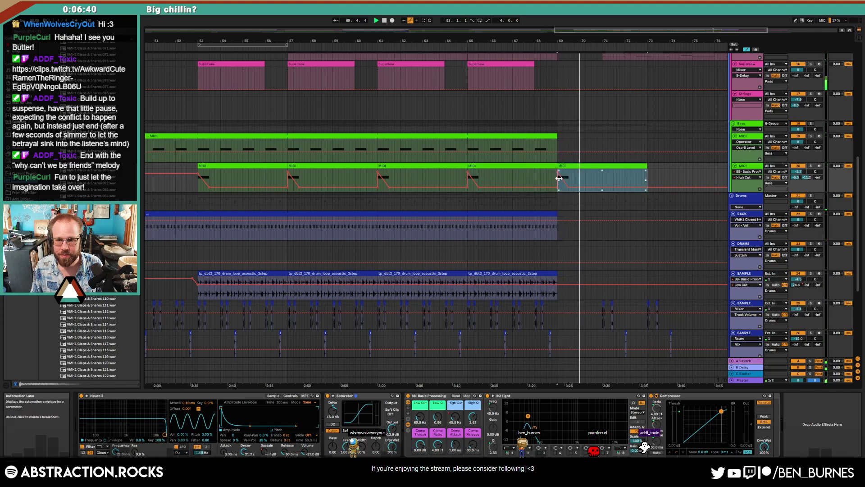
{"action": "left_click", "coordinate": [572, 178]}
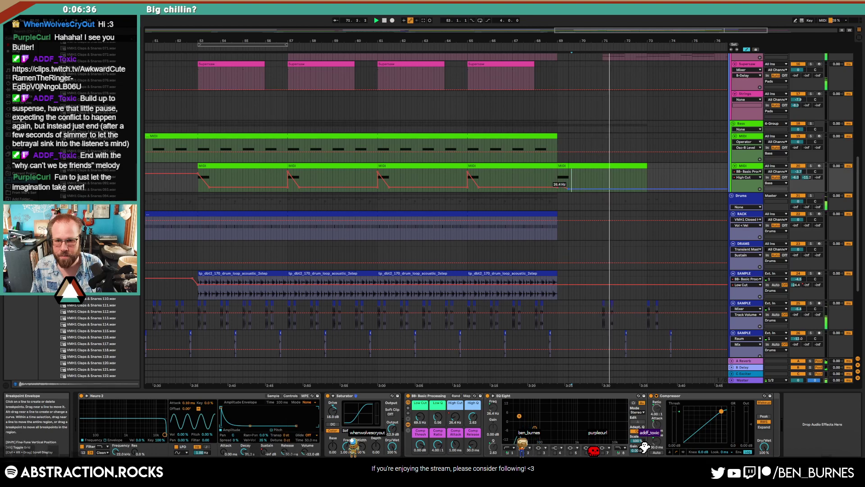
{"action": "key", "text": "a"}
Step: Move the final MIDI clip on the Chorus pad track from bar 71 to bar 69, and play the transition into it
{"action": "scroll", "coordinate": [557, 196], "scroll_direction": "up", "scroll_amount": 3}
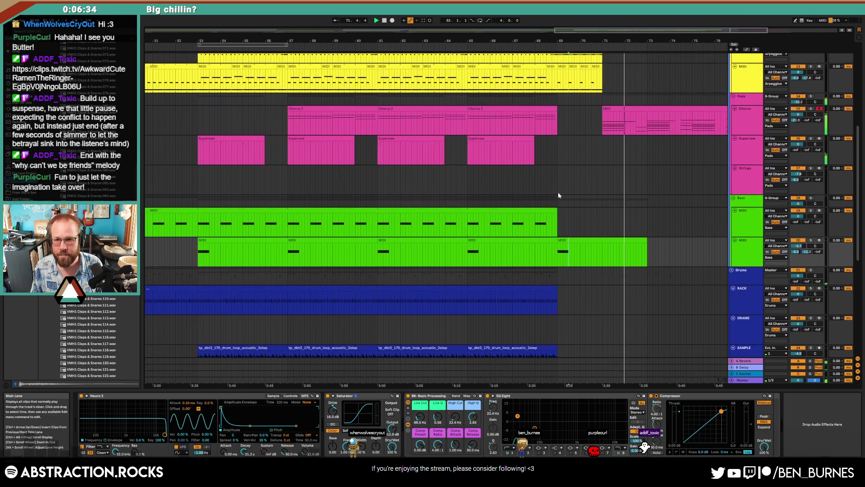
{"action": "scroll", "coordinate": [559, 196], "scroll_direction": "up", "scroll_amount": 3}
{"action": "left_click_drag", "start_coordinate": [654, 30], "coordinate": [688, 30]}
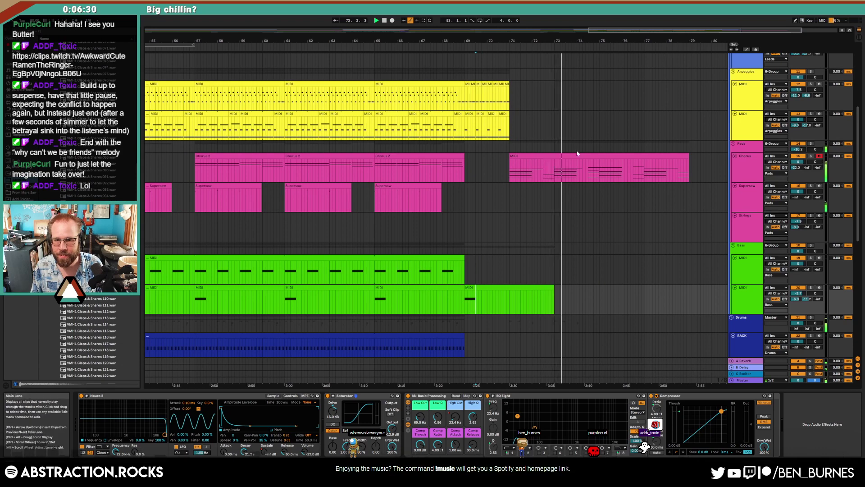
{"action": "key", "text": "space"}
{"action": "left_click_drag", "start_coordinate": [571, 156], "coordinate": [488, 155]}
{"action": "left_click", "coordinate": [526, 163]}
{"action": "key", "text": "ctrl+z"}
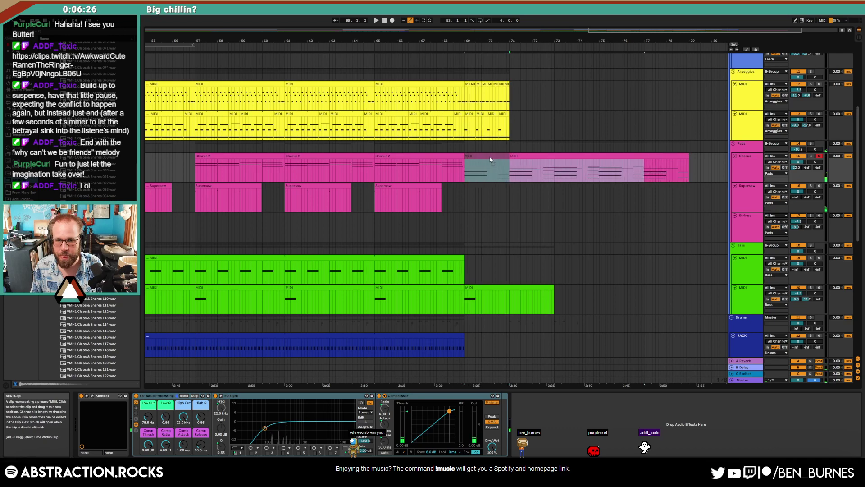
{"action": "left_click", "coordinate": [417, 176]}
{"action": "key", "text": "space"}
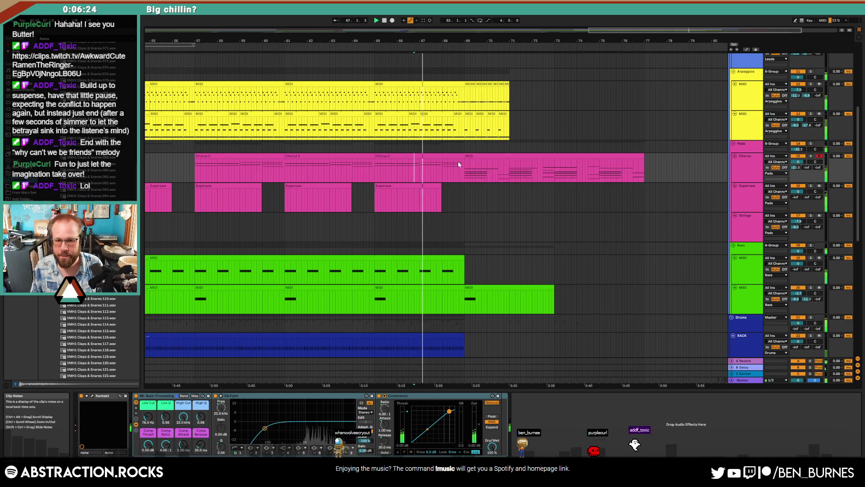
Step: Transpose all notes in the final Chorus clip up one octave
{"action": "double_click", "coordinate": [469, 158]}
{"action": "key", "text": "ctrl+a"}
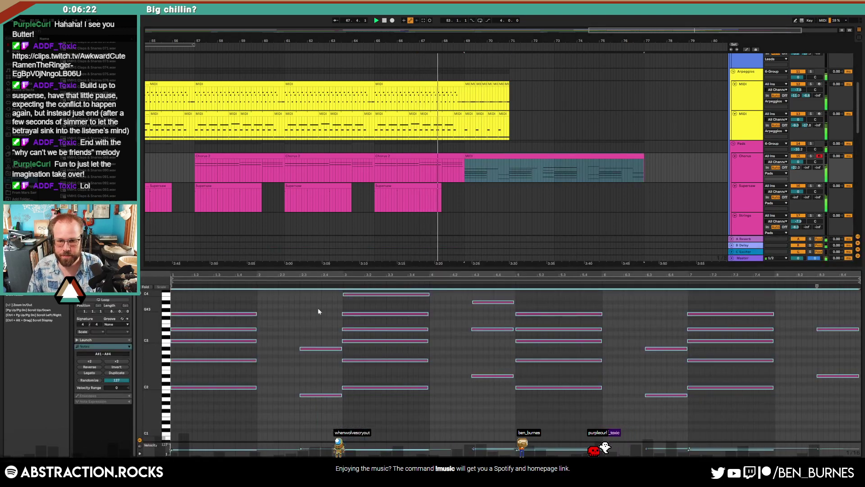
{"action": "key", "text": "shift+Up"}
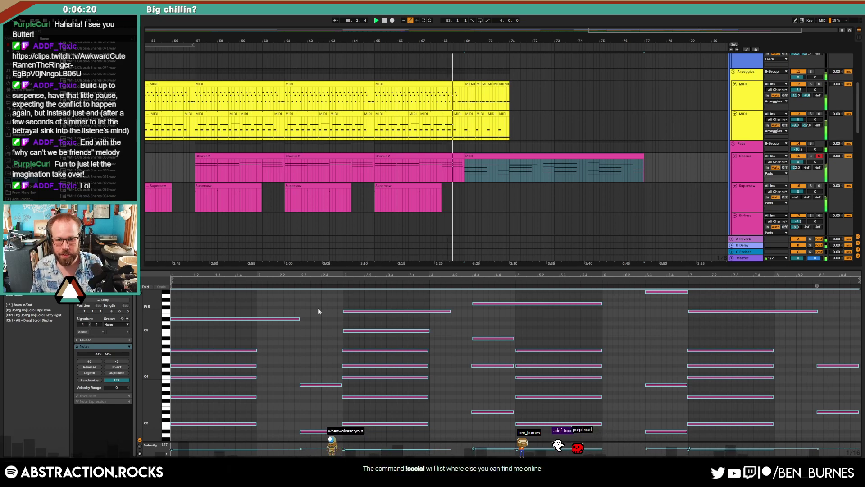
{"action": "key", "text": "shift+Tab"}
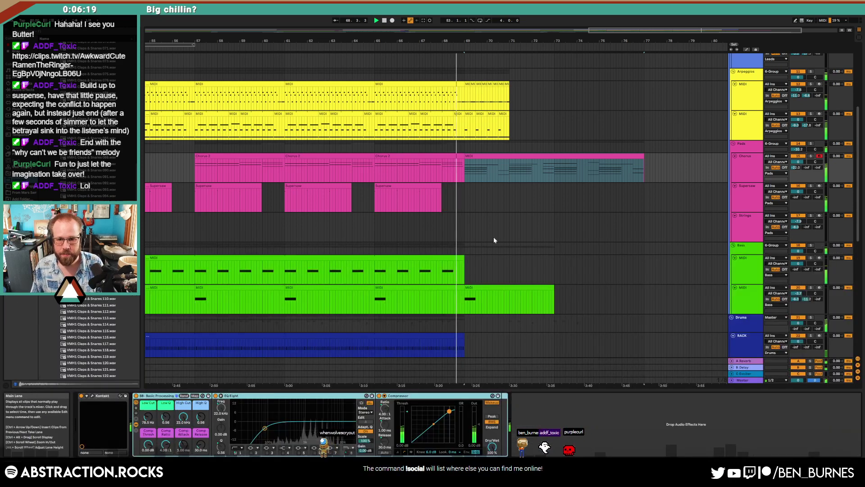
{"action": "left_click", "coordinate": [489, 288]}
{"action": "key", "text": "a"}
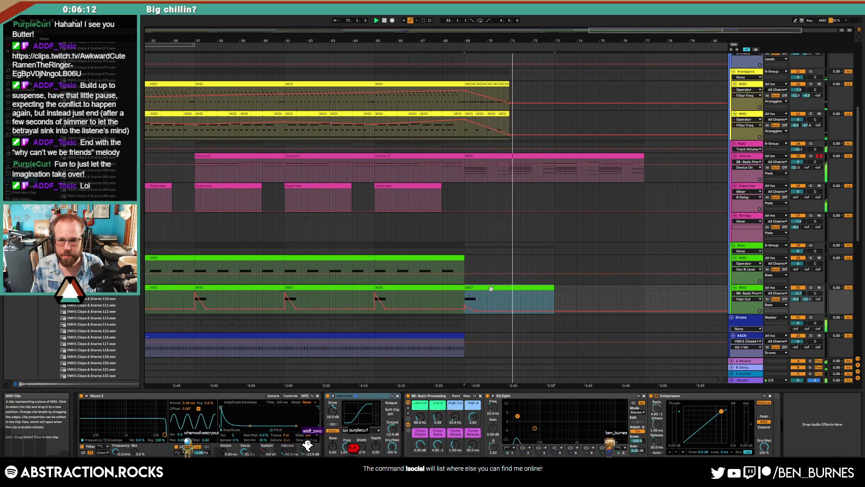
{"action": "key", "text": "a"}
Step: Shorten the end of the final Chorus clip to about the middle of bar 76
{"action": "key", "text": "w"}
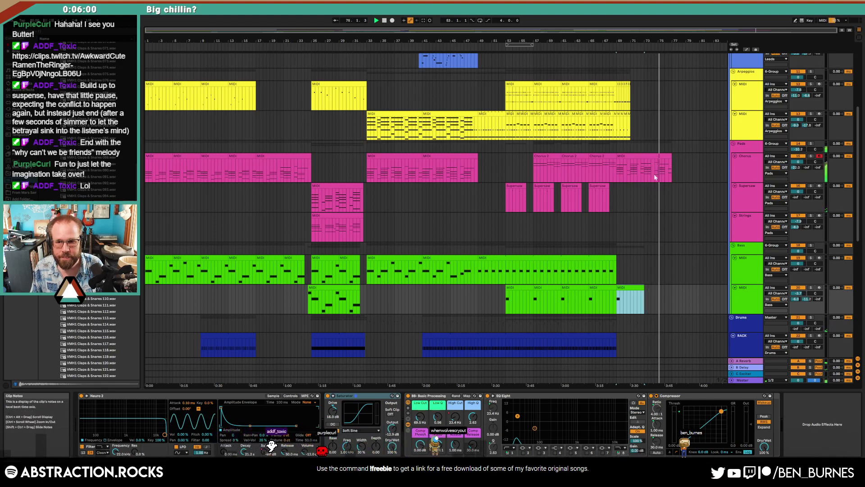
{"action": "scroll", "coordinate": [672, 156], "scroll_direction": "up", "scroll_amount": 5}
{"action": "left_click", "coordinate": [672, 156]}
{"action": "left_click_drag", "start_coordinate": [671, 156], "coordinate": [669, 156]}
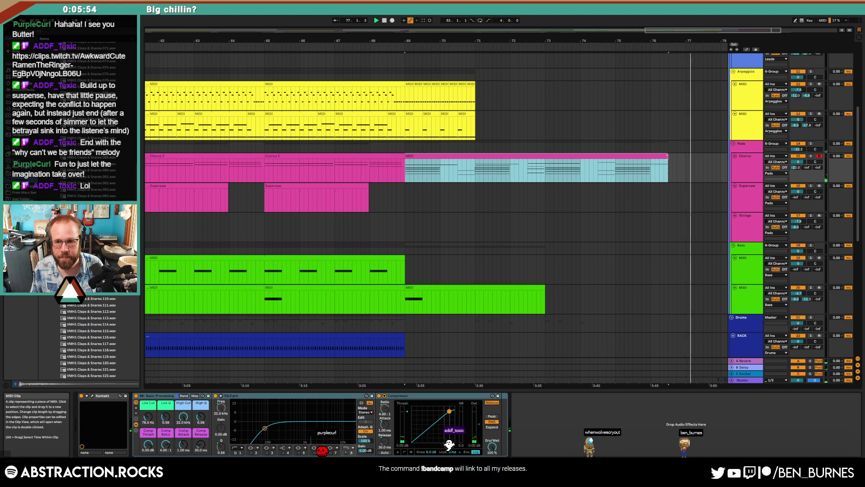
Step: Duplicate bars 71 to 75 of the two sparse drum SAMPLE tracks to bar 75 and delete the copied hit at bar 78
{"action": "scroll", "coordinate": [676, 201], "scroll_direction": "down", "scroll_amount": 5}
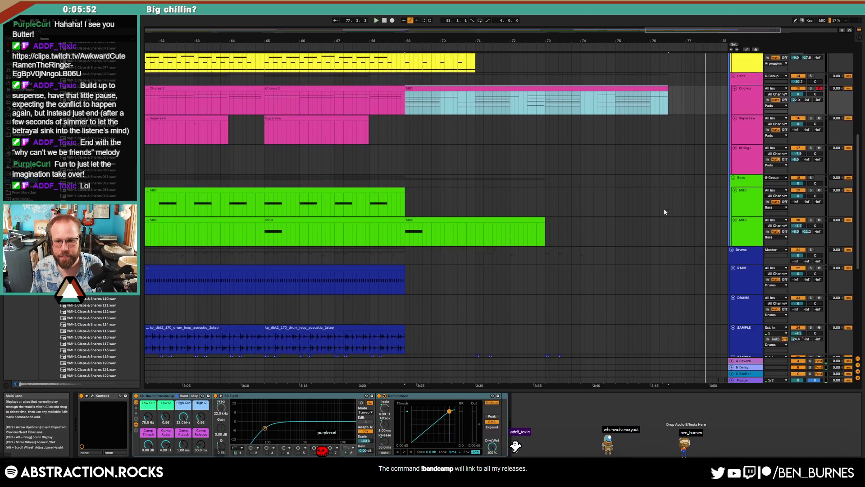
{"action": "key", "text": "space"}
{"action": "left_click_drag", "start_coordinate": [476, 309], "coordinate": [614, 349]}
{"action": "key", "text": "ctrl+d"}
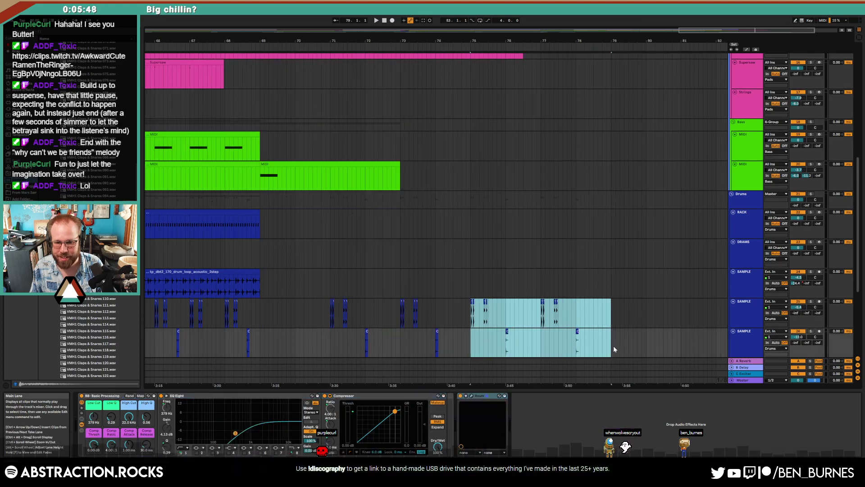
{"action": "left_click", "coordinate": [609, 308]}
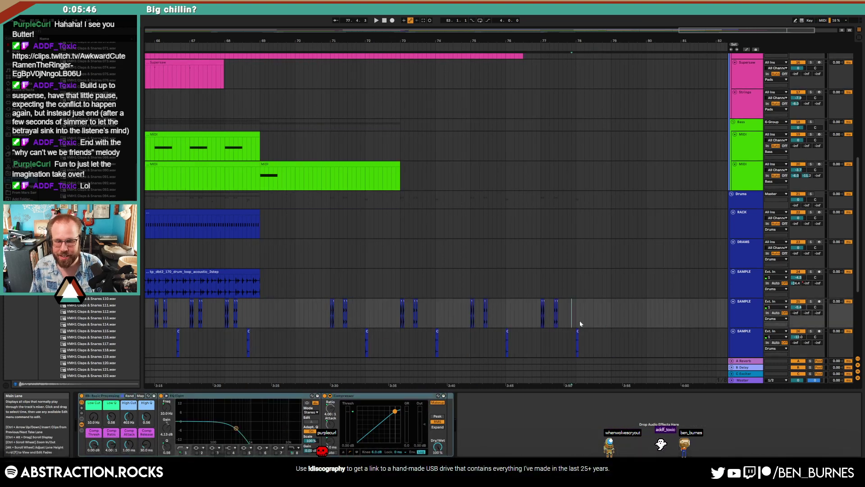
{"action": "left_click_drag", "start_coordinate": [598, 343], "coordinate": [571, 312]}
Step: Shorten the final Dripping Water Slow clip to end at about bar 78, with its fade-out starting at about bar 77
{"action": "scroll", "coordinate": [572, 312], "scroll_direction": "down", "scroll_amount": 2}
{"action": "scroll", "coordinate": [571, 315], "scroll_direction": "down", "scroll_amount": 3}
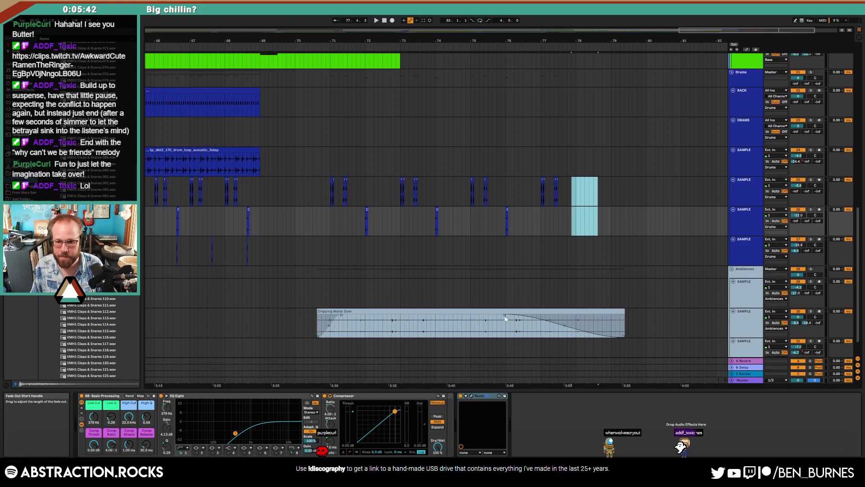
{"action": "left_click_drag", "start_coordinate": [505, 318], "coordinate": [568, 317]}
{"action": "left_click_drag", "start_coordinate": [624, 312], "coordinate": [581, 312]}
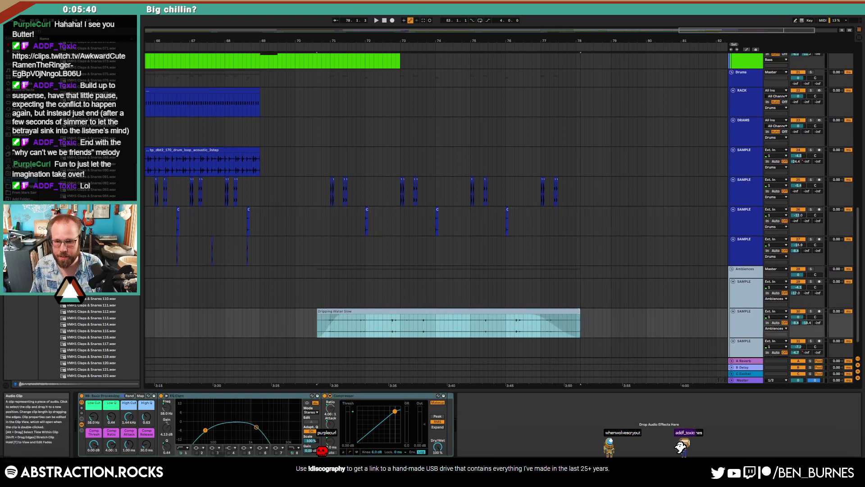
Step: Move the final Chorus clip to bar 73, where the last bass clip ends
{"action": "scroll", "coordinate": [566, 194], "scroll_direction": "down", "scroll_amount": 5}
{"action": "scroll", "coordinate": [669, 198], "scroll_direction": "up", "scroll_amount": 8}
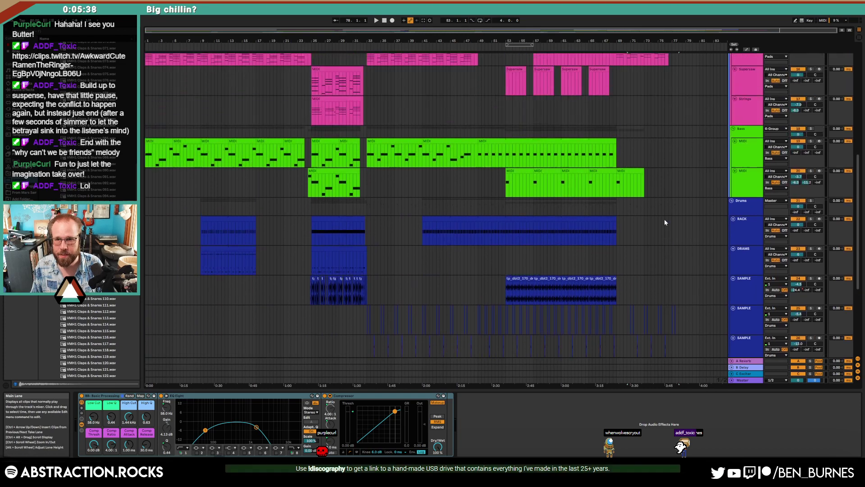
{"action": "scroll", "coordinate": [671, 107], "scroll_direction": "up", "scroll_amount": 3}
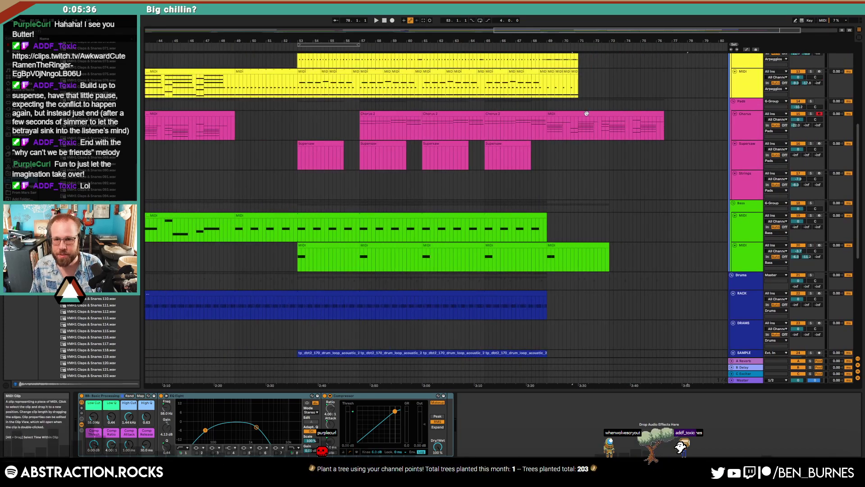
{"action": "left_click_drag", "start_coordinate": [594, 120], "coordinate": [649, 120]}
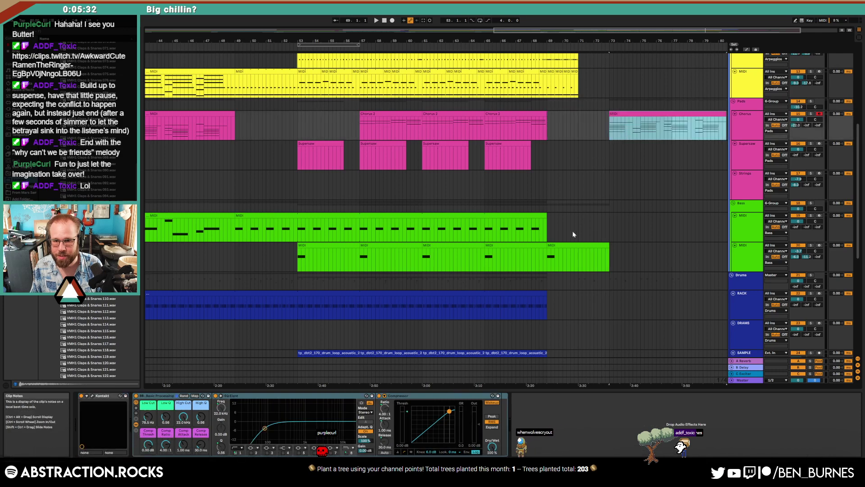
Step: Review the lower bass track's High Cut automation around bar 69 and extend the upper bass clip to end at bar 70
{"action": "left_click", "coordinate": [558, 245]}
{"action": "key", "text": "a"}
{"action": "scroll", "coordinate": [551, 260], "scroll_direction": "up", "scroll_amount": 5}
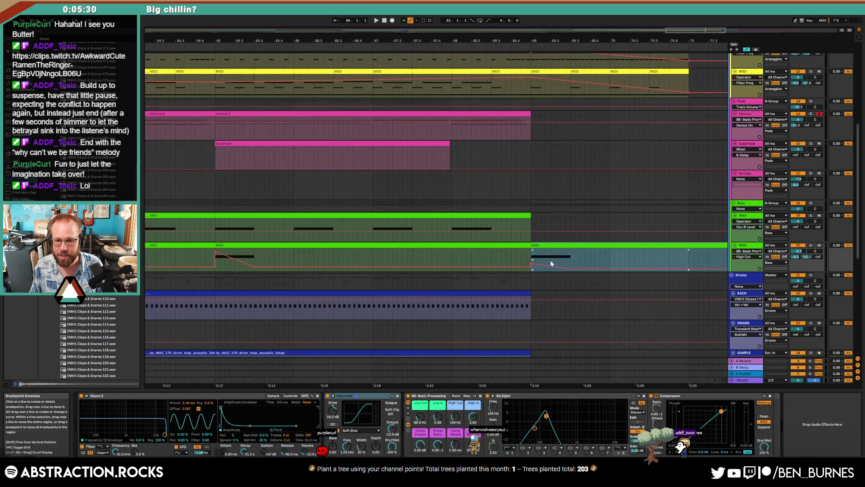
{"action": "left_click", "coordinate": [523, 259]}
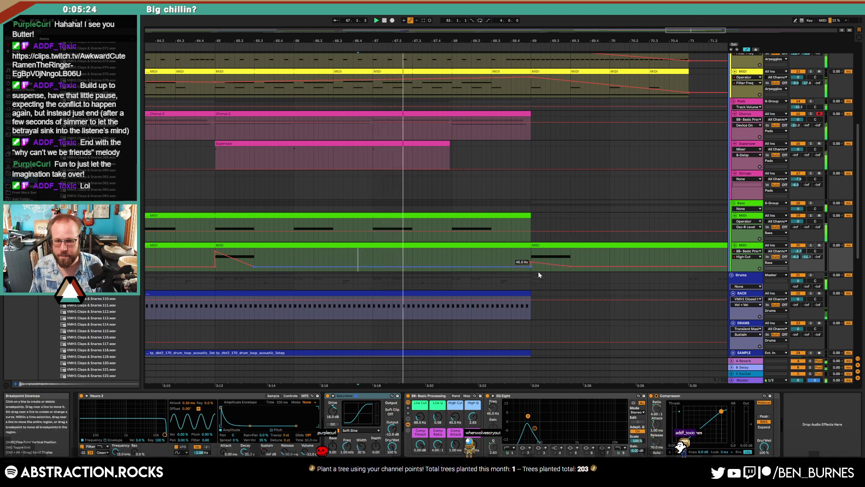
{"action": "left_click_drag", "start_coordinate": [530, 216], "coordinate": [608, 217]}
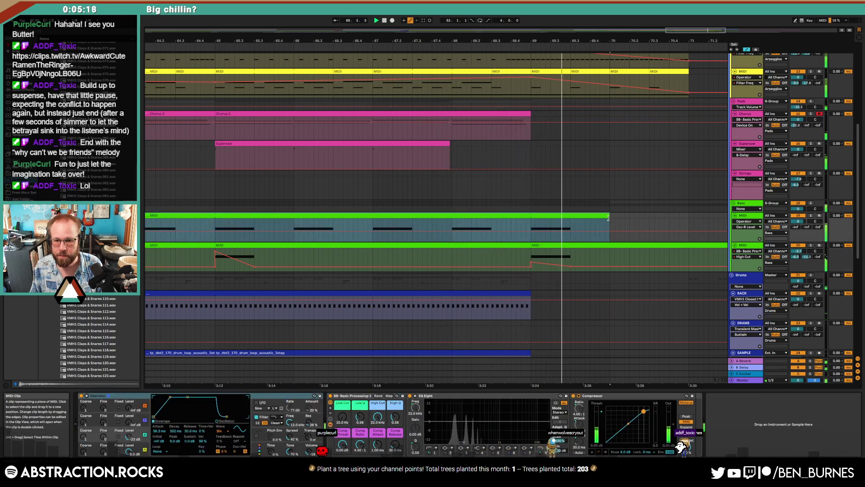
{"action": "key", "text": "a"}
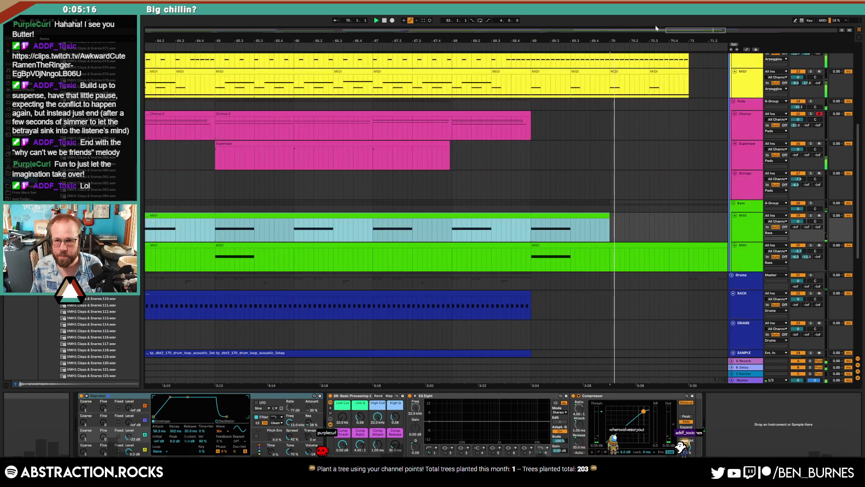
Step: Listen through bars 70 to 74 while examining the lead, arpeggio, pad, bass and drum tracks of the ending
{"action": "left_click_drag", "start_coordinate": [695, 31], "coordinate": [696, 21]}
{"action": "scroll", "coordinate": [482, 170], "scroll_direction": "up", "scroll_amount": 4}
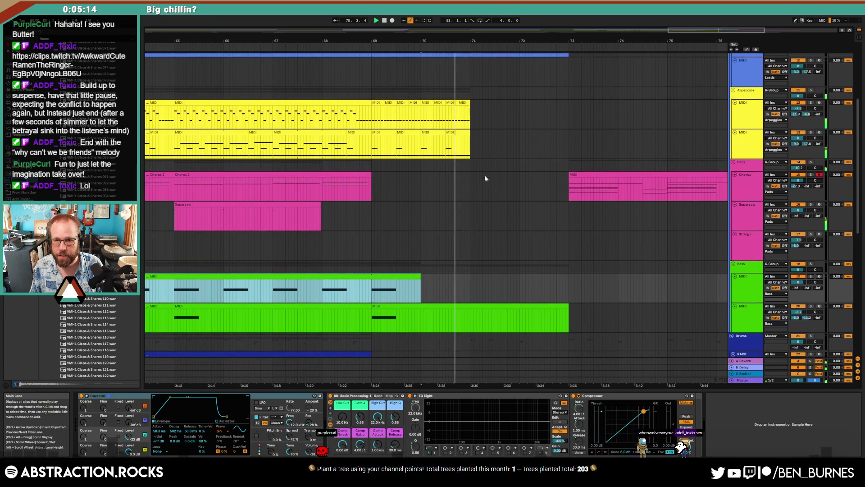
{"action": "scroll", "coordinate": [481, 179], "scroll_direction": "up", "scroll_amount": 3}
{"action": "scroll", "coordinate": [485, 179], "scroll_direction": "down", "scroll_amount": 3}
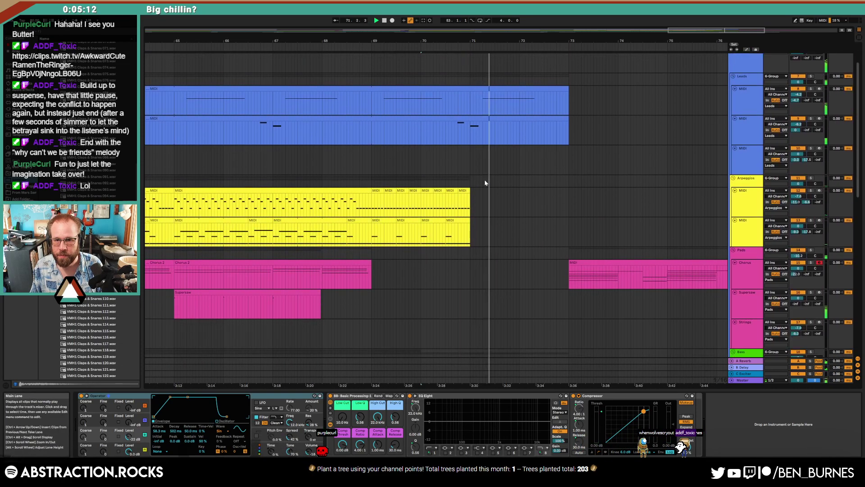
{"action": "scroll", "coordinate": [484, 180], "scroll_direction": "down", "scroll_amount": 7}
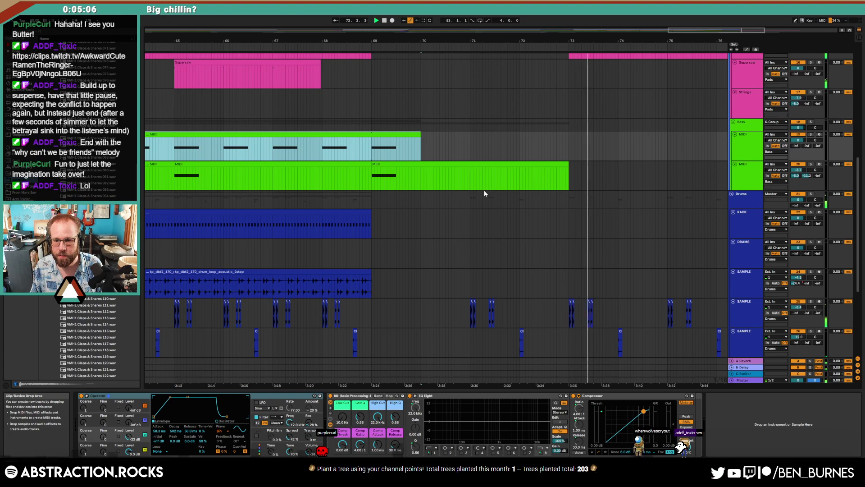
{"action": "scroll", "coordinate": [485, 193], "scroll_direction": "down", "scroll_amount": 1}
{"action": "scroll", "coordinate": [484, 194], "scroll_direction": "down", "scroll_amount": 5}
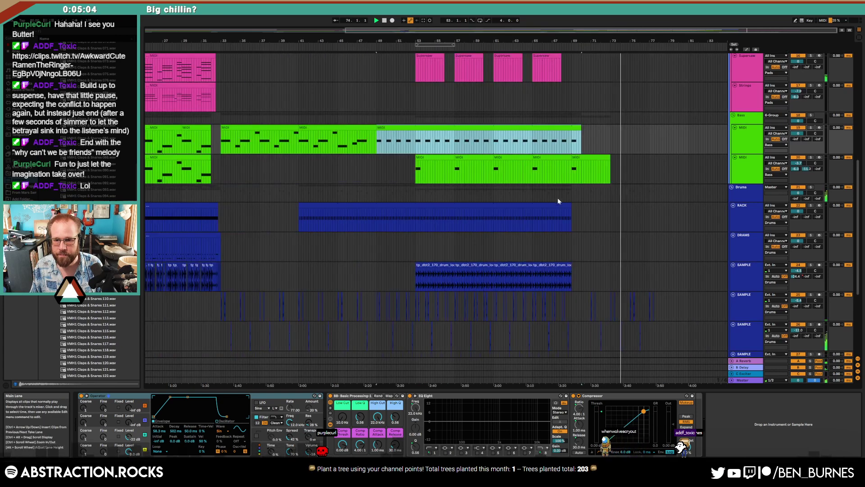
{"action": "scroll", "coordinate": [568, 210], "scroll_direction": "up", "scroll_amount": 1}
{"action": "scroll", "coordinate": [568, 211], "scroll_direction": "up", "scroll_amount": 5}
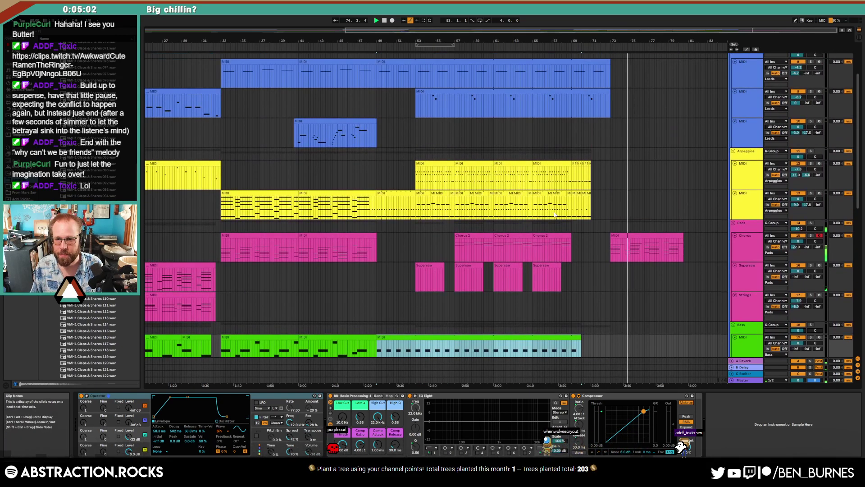
Step: Replace the final Chorus clip at bar 73 with a copy of the Chorus clip from bar 13
{"action": "left_click", "coordinate": [640, 235]}
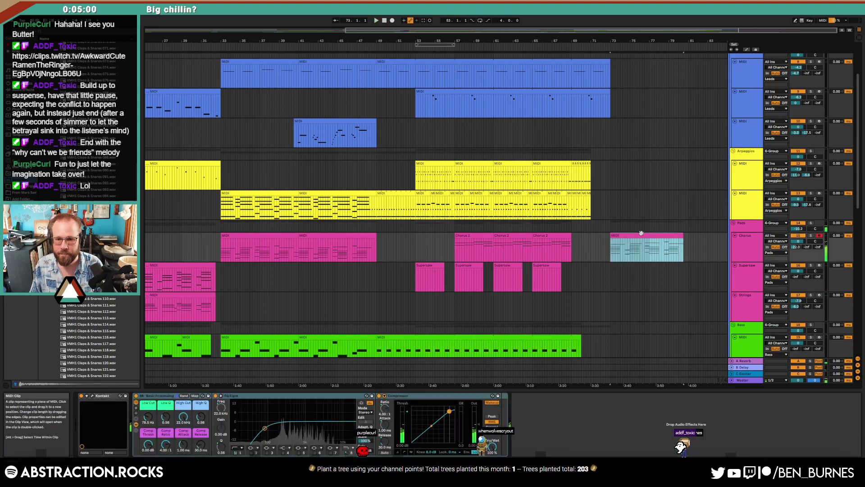
{"action": "scroll", "coordinate": [420, 245], "scroll_direction": "down", "scroll_amount": 2}
{"action": "left_click", "coordinate": [242, 235]}
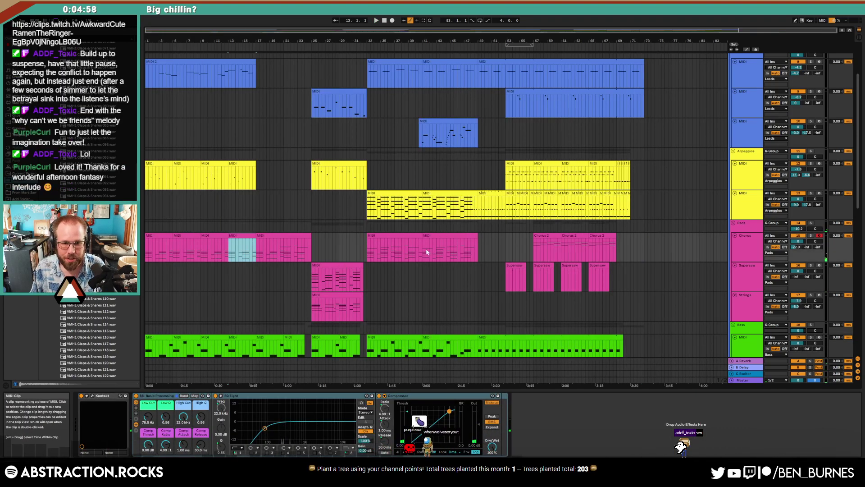
{"action": "left_click", "coordinate": [644, 247]}
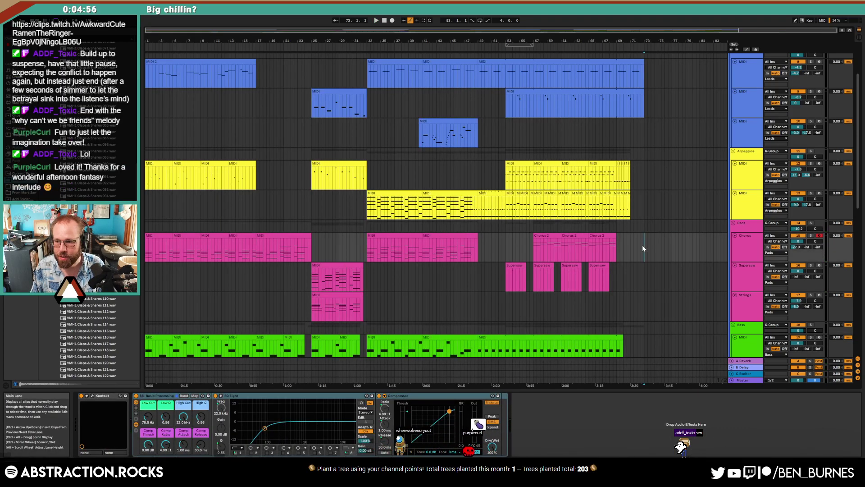
{"action": "key", "text": "ctrl+v"}
Step: Play the arrangement from about bar 72 through the Chorus clip at bar 73 and look over the surrounding tracks
{"action": "scroll", "coordinate": [657, 249], "scroll_direction": "up", "scroll_amount": 4}
{"action": "left_click", "coordinate": [566, 253]}
{"action": "key", "text": "space"}
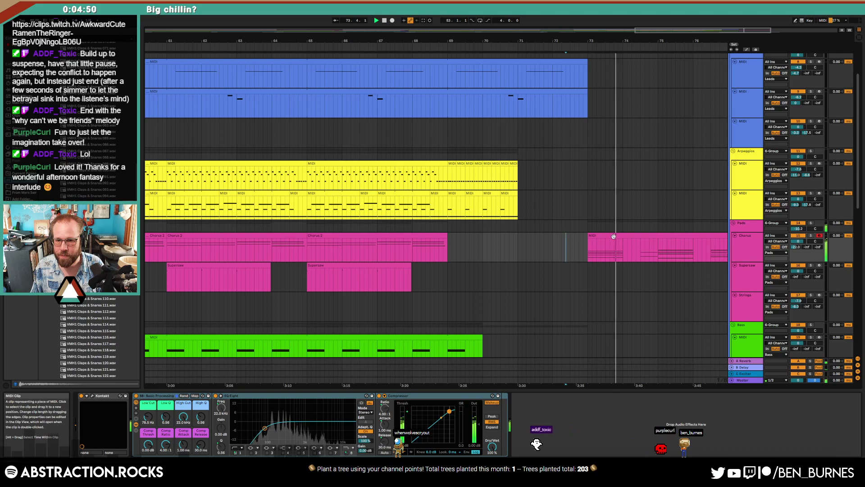
{"action": "scroll", "coordinate": [644, 237], "scroll_direction": "up", "scroll_amount": 3}
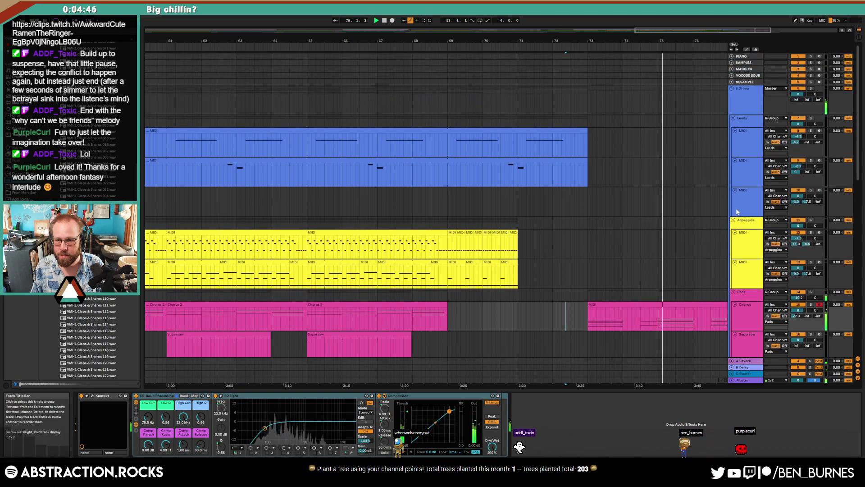
{"action": "key", "text": "w"}
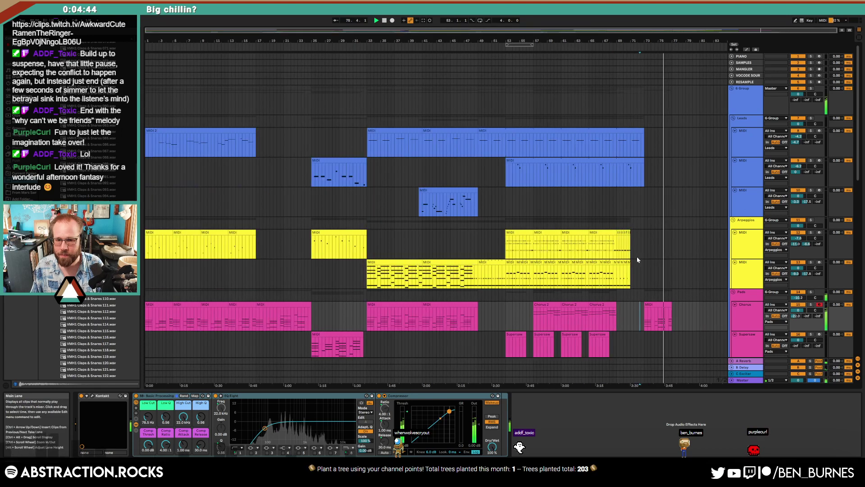
{"action": "scroll", "coordinate": [600, 276], "scroll_direction": "down", "scroll_amount": 2}
{"action": "scroll", "coordinate": [599, 274], "scroll_direction": "down", "scroll_amount": 2}
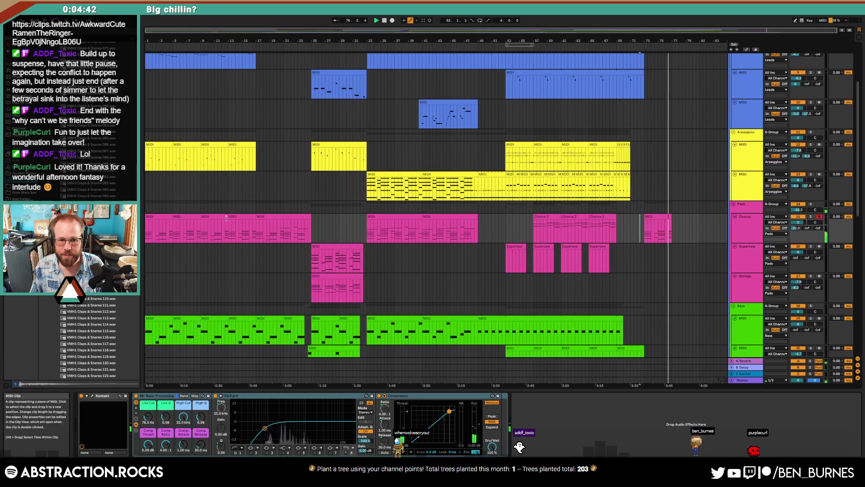
{"action": "key", "text": "space"}
Step: Replace the Chorus clip at bar 73 with copies of the first two Chorus clips from bars 1 to 9
{"action": "left_click", "coordinate": [180, 217]}
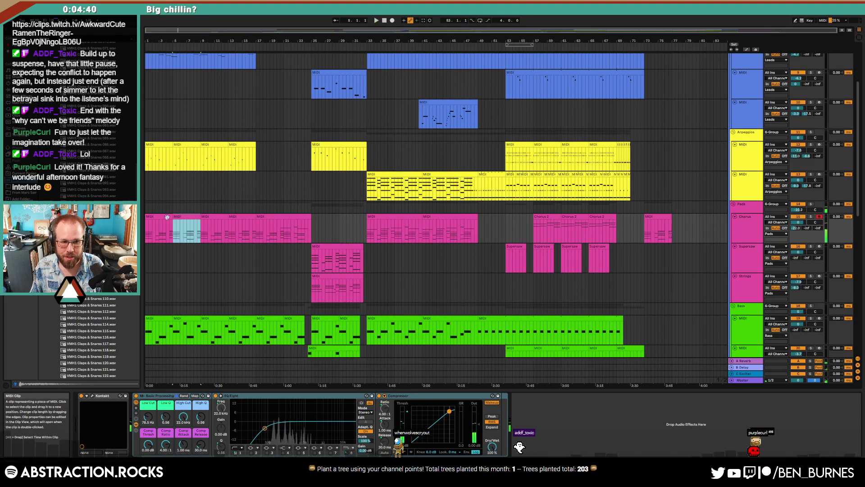
{"action": "left_click", "coordinate": [162, 216], "text": "shift"}
{"action": "left_click", "coordinate": [651, 218]}
{"action": "key", "text": "ctrl+d"}
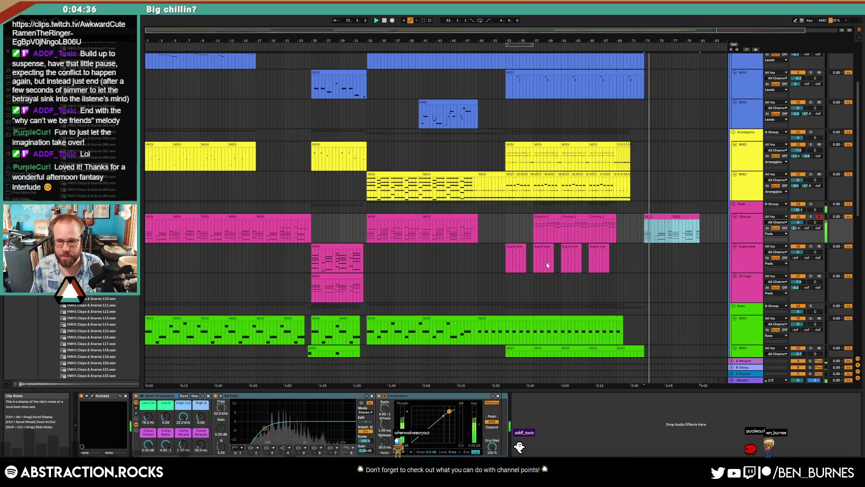
Step: Insert a new MIDI track below the third lead track in the Leads group
{"action": "scroll", "coordinate": [654, 245], "scroll_direction": "up", "scroll_amount": 5}
{"action": "left_click", "coordinate": [747, 203]}
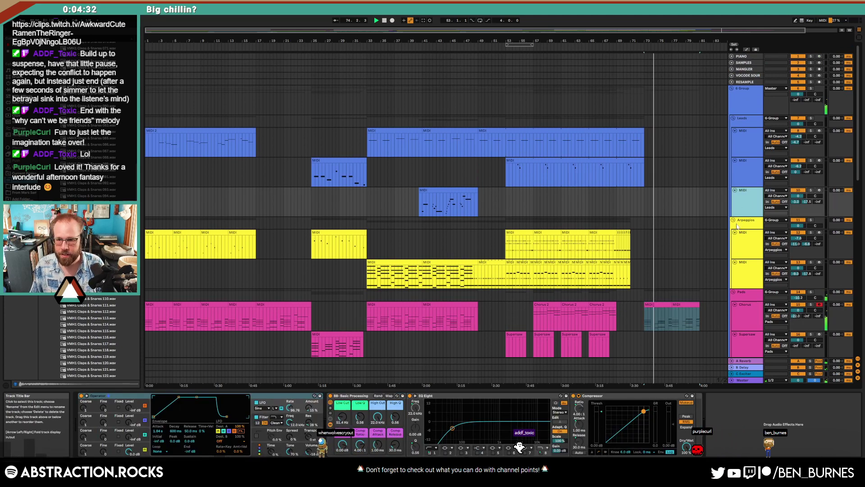
{"action": "key", "text": "ctrl+shift+t"}
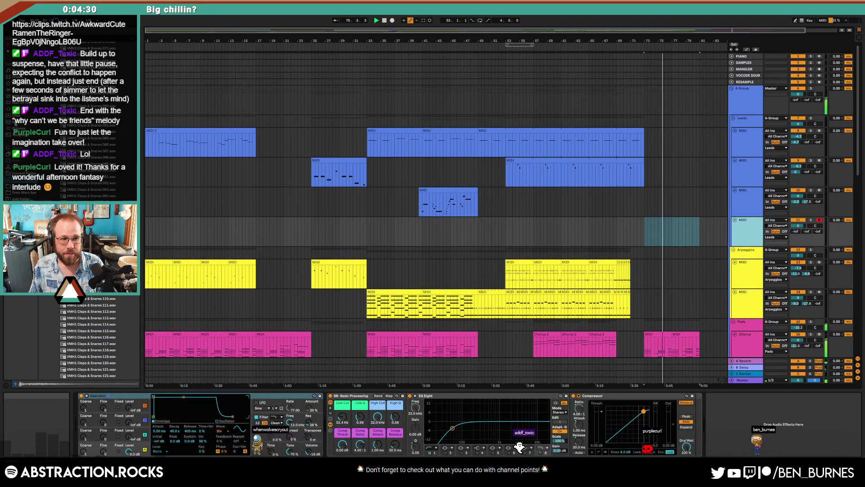
Step: Load Kontakt on the new MIDI track and open The Gentleman piano instrument in it
{"action": "left_click", "coordinate": [18, 109]}
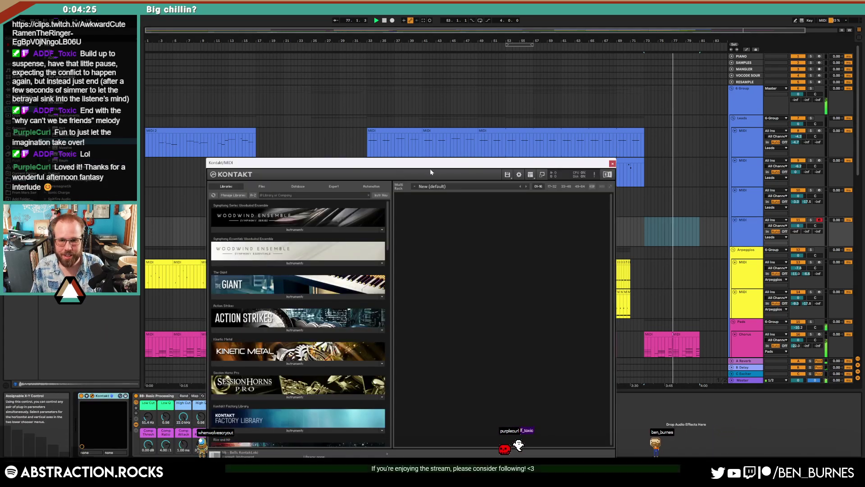
{"action": "left_click_drag", "start_coordinate": [430, 165], "coordinate": [409, 83]}
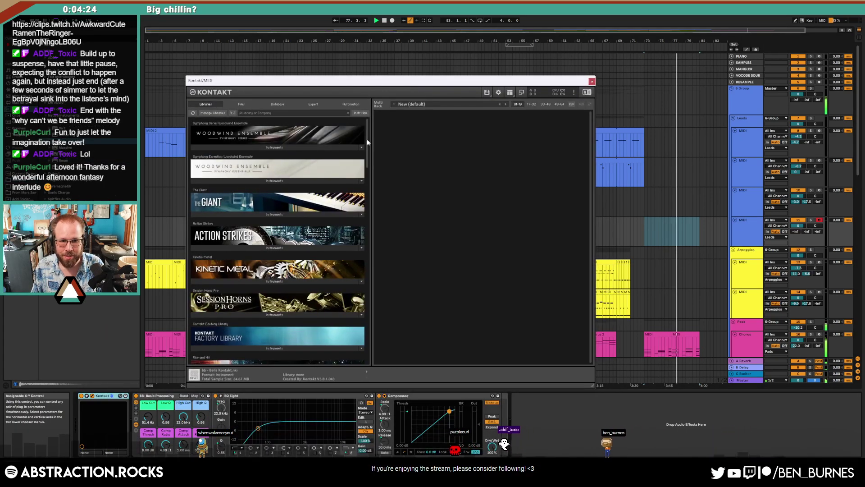
{"action": "left_click_drag", "start_coordinate": [367, 139], "coordinate": [372, 243]}
{"action": "left_click", "coordinate": [227, 236]}
{"action": "double_click", "coordinate": [227, 246]}
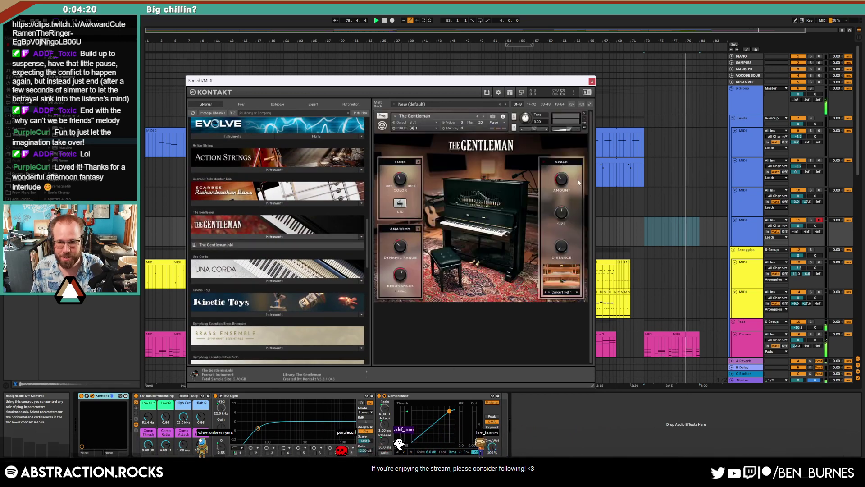
Step: Shorten the last Chorus clip to end at about the middle of bar 80 and consolidate it with the clip at bar 73
{"action": "scroll", "coordinate": [690, 324], "scroll_direction": "down", "scroll_amount": 2}
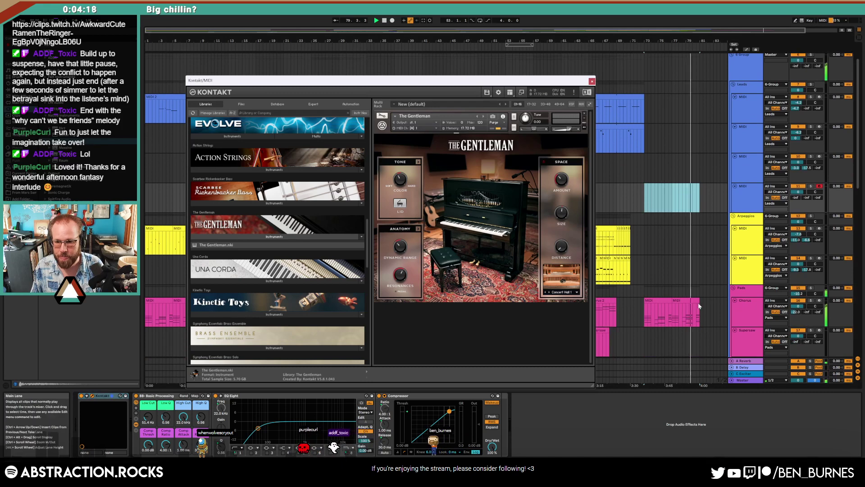
{"action": "left_click", "coordinate": [687, 313]}
{"action": "left_click", "coordinate": [664, 302]}
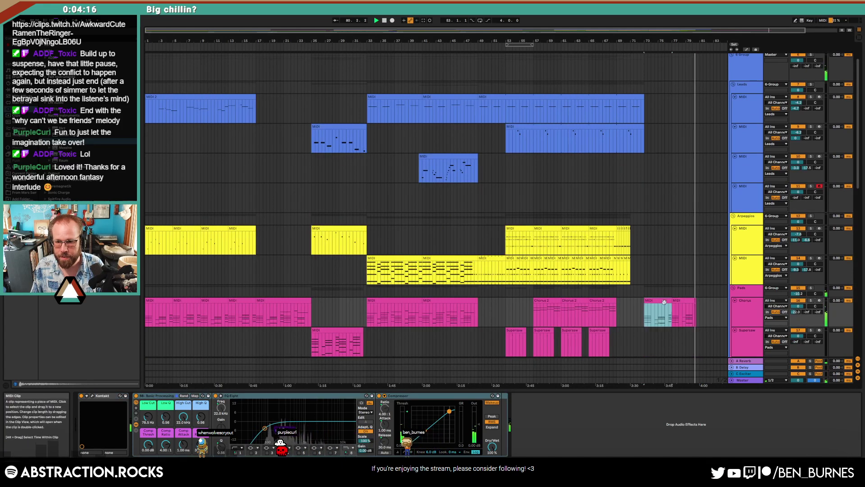
{"action": "left_click", "coordinate": [675, 301], "text": "shift"}
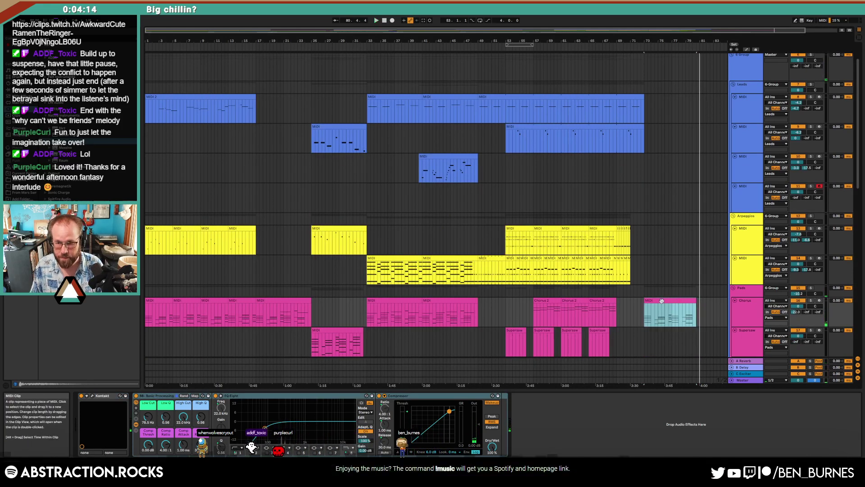
Step: Copy the consolidated Chorus clip to bar 73 of the new piano track and assign the track's color to it
{"action": "left_click_drag", "start_coordinate": [662, 298], "coordinate": [661, 201]}
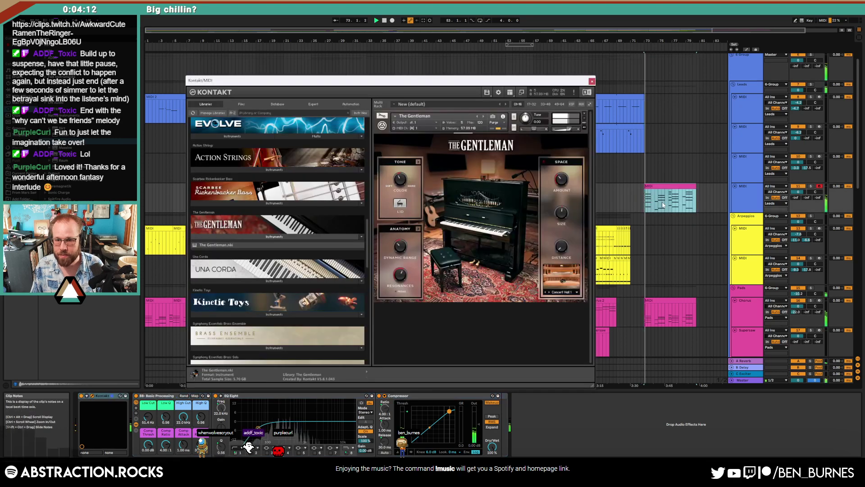
{"action": "key", "text": "space"}
{"action": "right_click", "coordinate": [739, 193]}
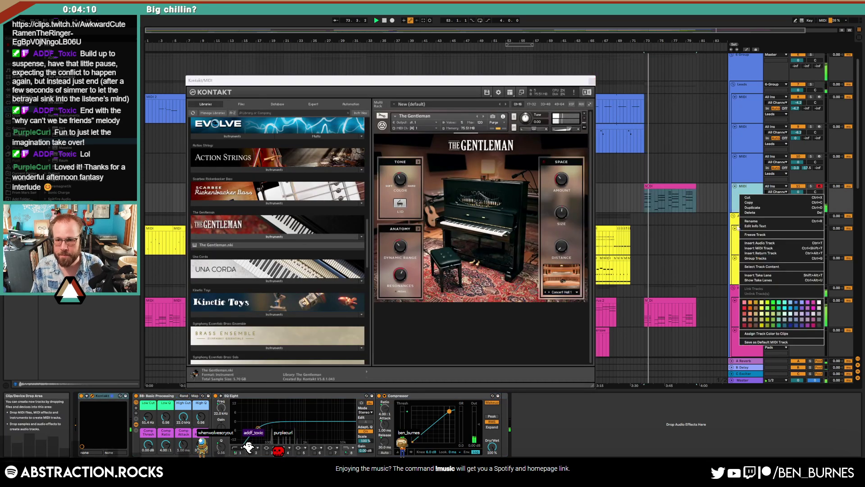
{"action": "left_click", "coordinate": [792, 336]}
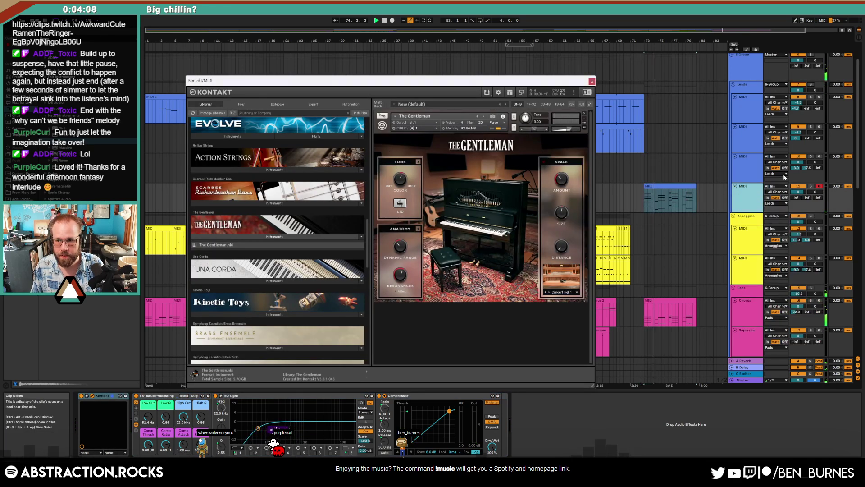
Step: Raise the piano track's Reverb and Delay sends and lower its volume while listening to the ending
{"action": "left_click_drag", "start_coordinate": [796, 197], "coordinate": [807, 182]}
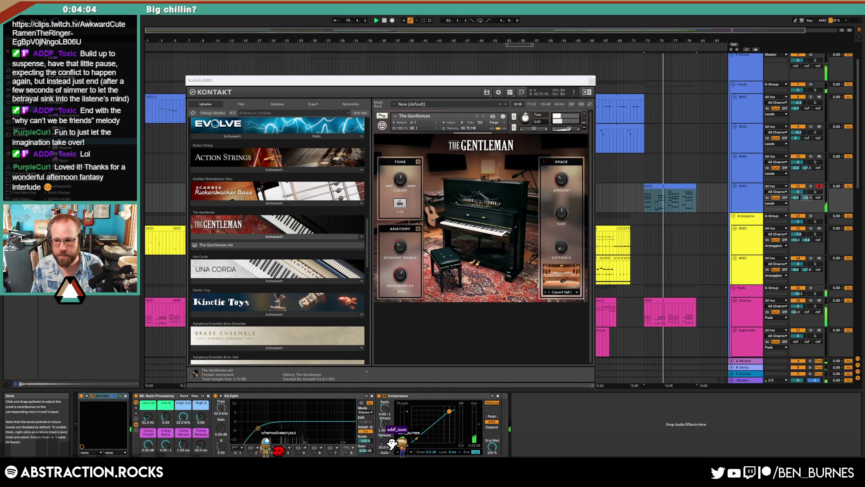
{"action": "left_click_drag", "start_coordinate": [398, 253], "coordinate": [399, 250]}
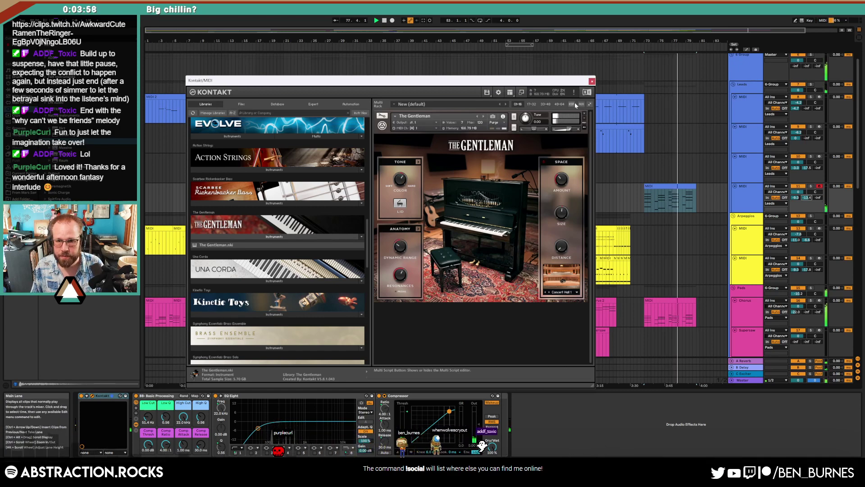
{"action": "left_click", "coordinate": [591, 81]}
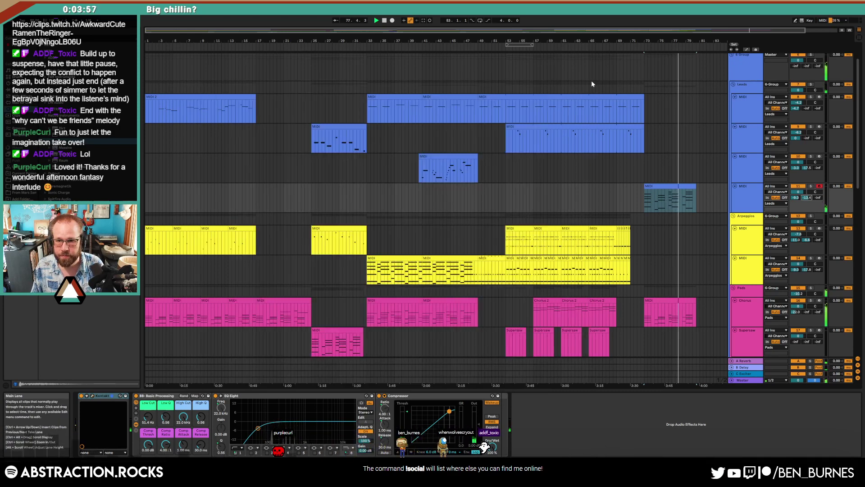
{"action": "left_click_drag", "start_coordinate": [799, 191], "coordinate": [800, 205]}
Step: Stagger the first chord of the piano clip so each note starts slightly after the one below it
{"action": "double_click", "coordinate": [682, 186]}
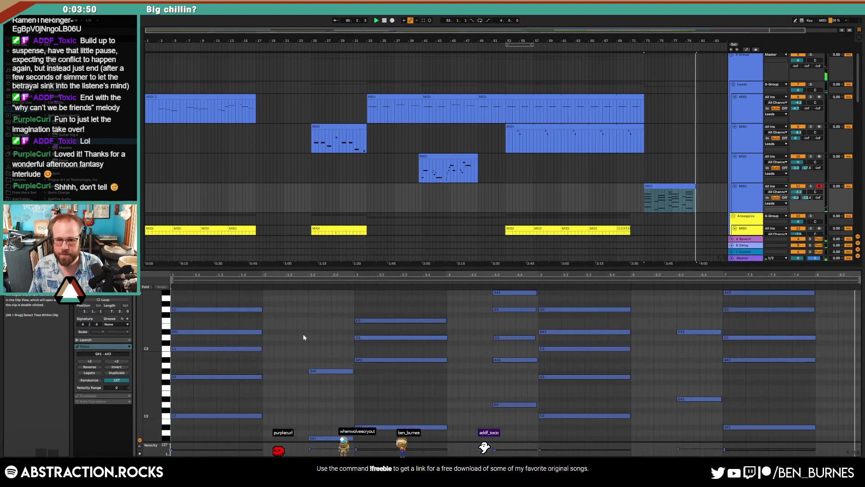
{"action": "left_click", "coordinate": [181, 376]}
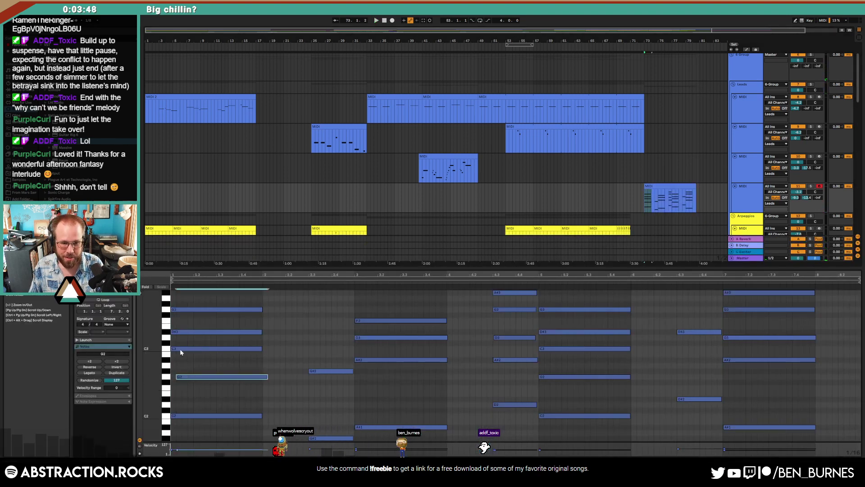
{"action": "left_click_drag", "start_coordinate": [180, 349], "coordinate": [195, 334]}
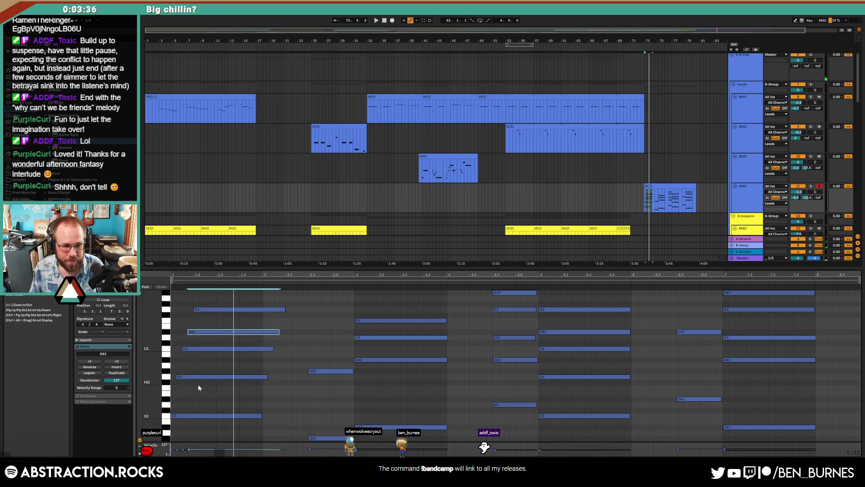
Step: Tighten the stagger of the piano clip's first chord by nudging its notes slightly earlier on a finer grid
{"action": "key", "text": "ctrl+1"}
{"action": "left_click_drag", "start_coordinate": [197, 392], "coordinate": [228, 308]}
{"action": "key", "text": "Left"}
{"action": "left_click_drag", "start_coordinate": [209, 356], "coordinate": [226, 308]}
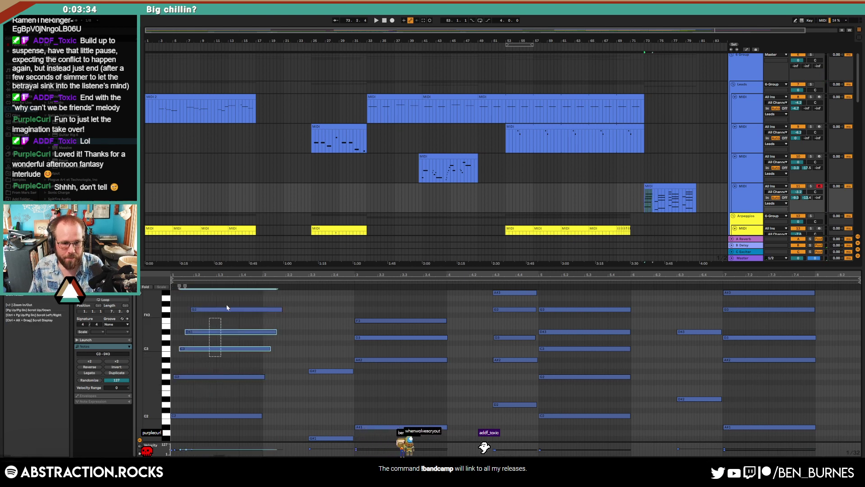
{"action": "left_click_drag", "start_coordinate": [215, 337], "coordinate": [222, 441]}
{"action": "key", "text": "Left"}
{"action": "key", "text": "Left"}
{"action": "key", "text": "space"}
{"action": "key", "text": "space"}
Step: Delete all the copied notes in the piano clip and remove the clip from the piano track
{"action": "key", "text": "ctrl+a"}
{"action": "key", "text": "Delete"}
{"action": "left_click", "coordinate": [483, 329]}
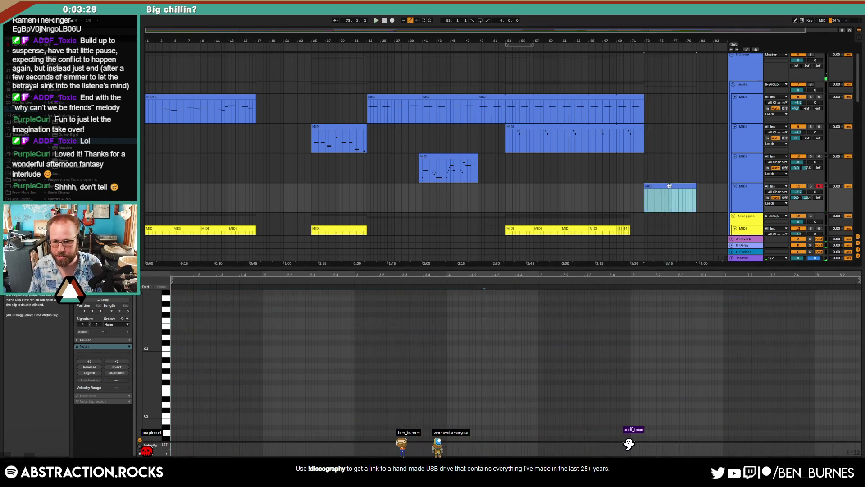
{"action": "key", "text": "Delete"}
Step: Open the Chorus clip at bar 73 to examine its chord notes
{"action": "left_click", "coordinate": [633, 196]}
{"action": "scroll", "coordinate": [661, 196], "scroll_direction": "up", "scroll_amount": 3}
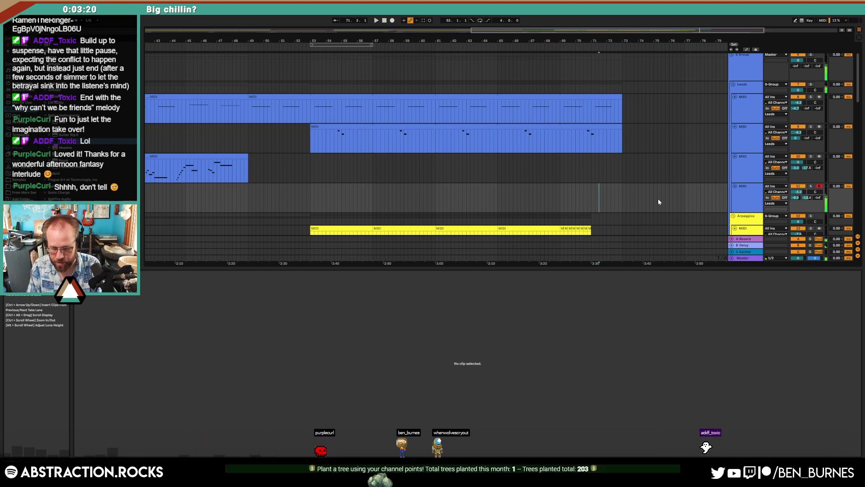
{"action": "scroll", "coordinate": [658, 202], "scroll_direction": "down", "scroll_amount": 5}
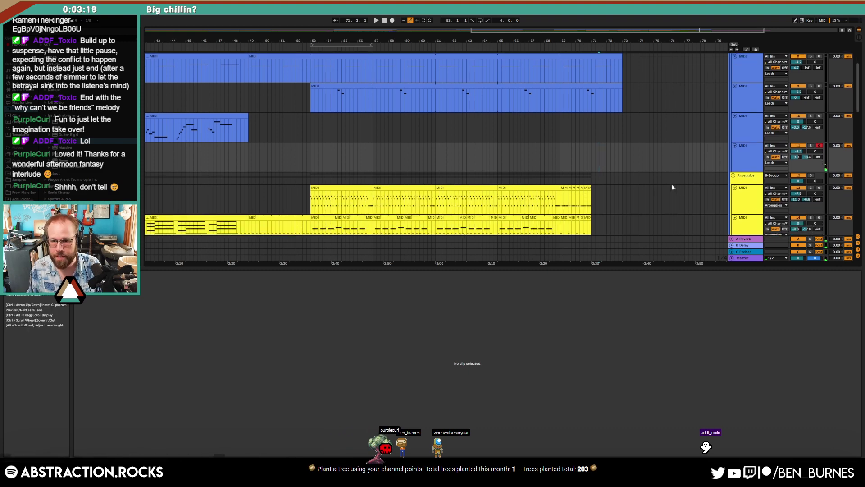
{"action": "scroll", "coordinate": [598, 147], "scroll_direction": "right", "scroll_amount": 5}
{"action": "scroll", "coordinate": [598, 147], "scroll_direction": "down", "scroll_amount": 5}
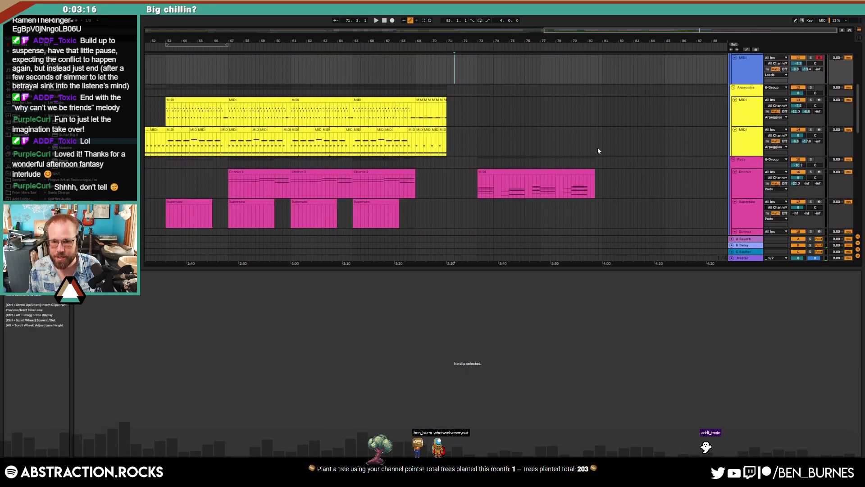
{"action": "left_click", "coordinate": [535, 139]}
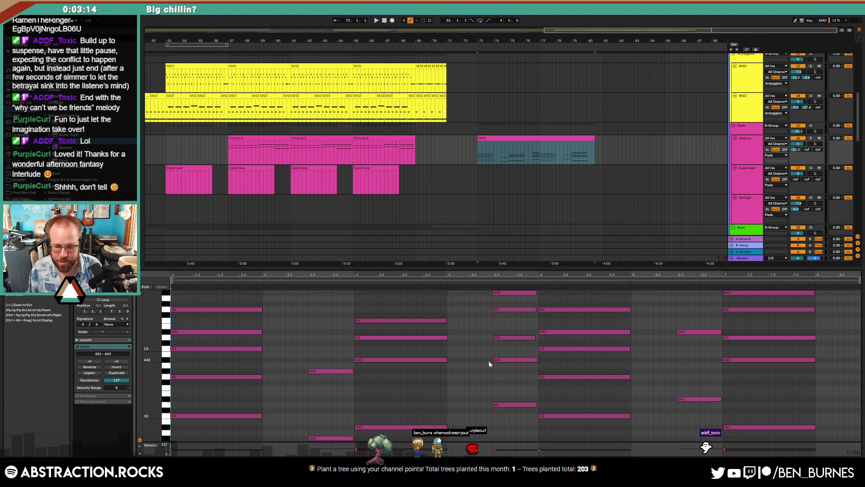
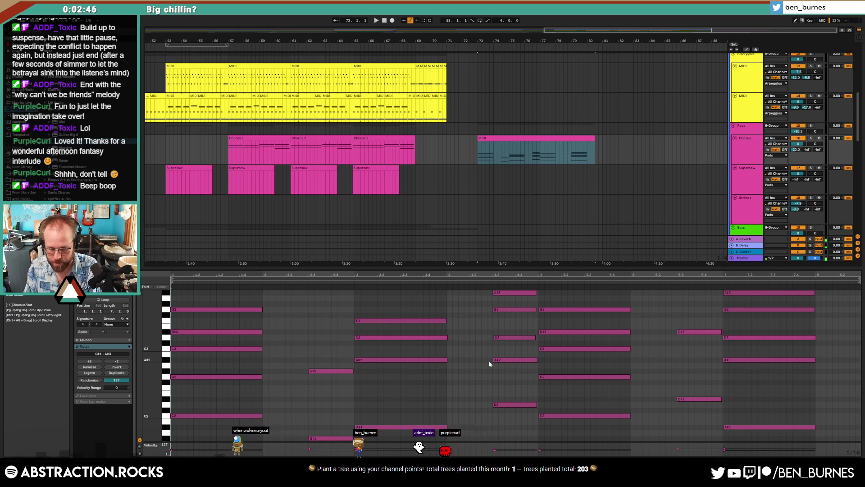
Step: Record a live performance on the piano track from about bar 71 to bar 81
{"action": "scroll", "coordinate": [539, 155], "scroll_direction": "up", "scroll_amount": 5}
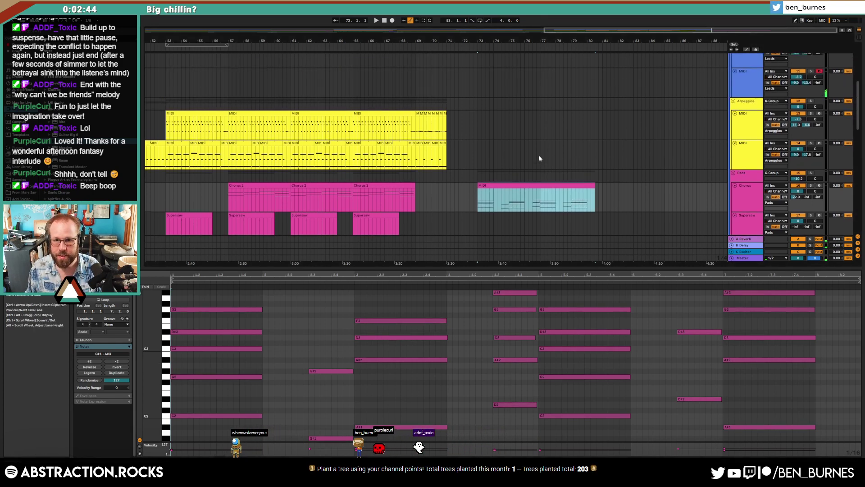
{"action": "scroll", "coordinate": [539, 155], "scroll_direction": "up", "scroll_amount": 3}
{"action": "left_click", "coordinate": [454, 192]}
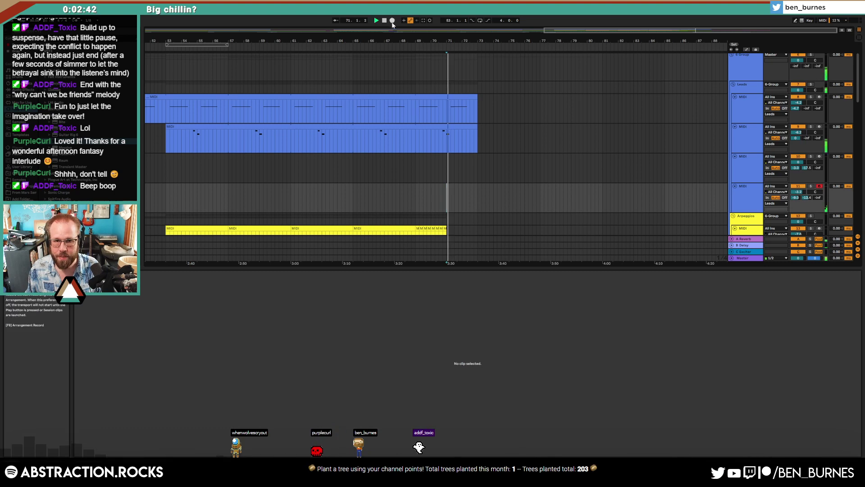
{"action": "left_click", "coordinate": [392, 20]}
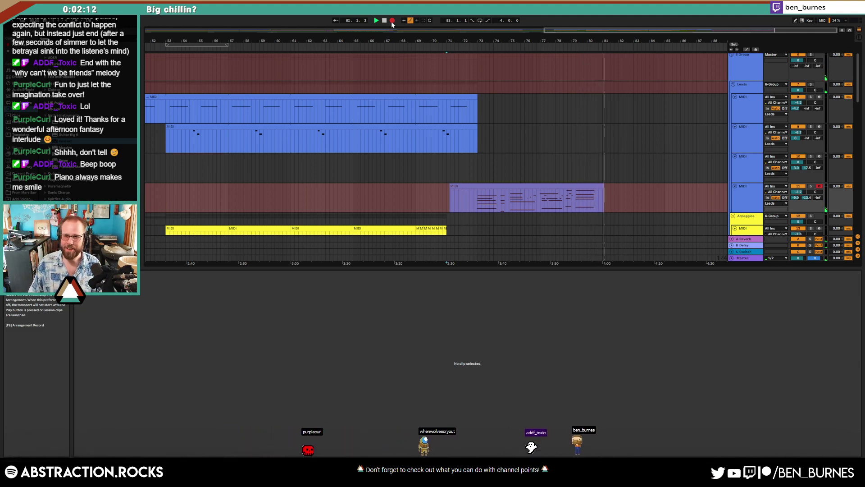
{"action": "key", "text": "space"}
Step: Correct the recorded clip's final chord by lowering its top note to D4 and raising the note below it one semitone
{"action": "double_click", "coordinate": [587, 186]}
{"action": "left_click", "coordinate": [762, 293]}
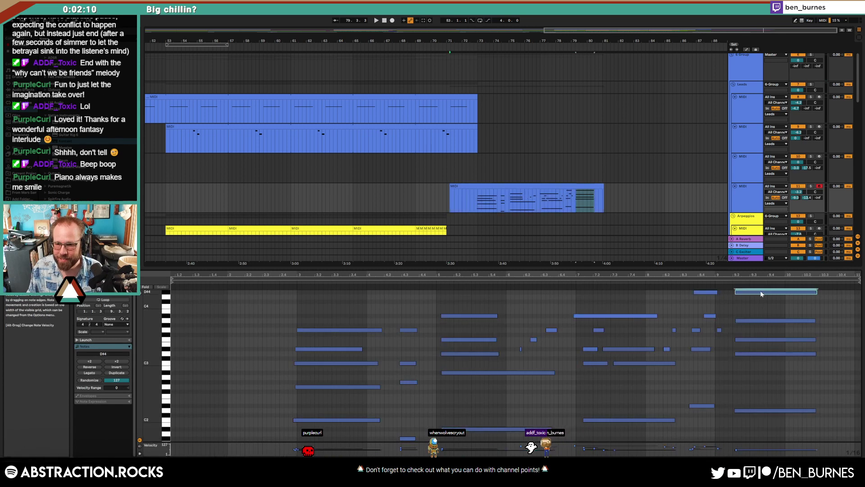
{"action": "key", "text": "Down"}
{"action": "left_click", "coordinate": [752, 316]}
{"action": "key", "text": "Up"}
{"action": "left_click", "coordinate": [758, 335]}
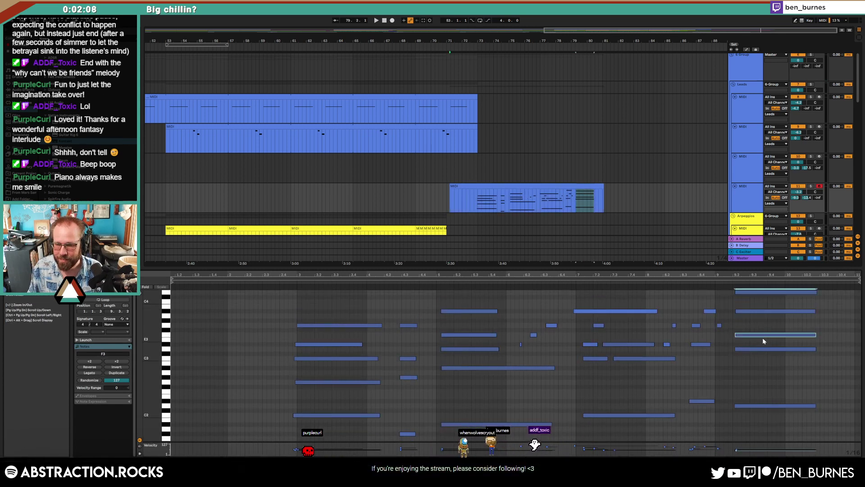
{"action": "key", "text": "space"}
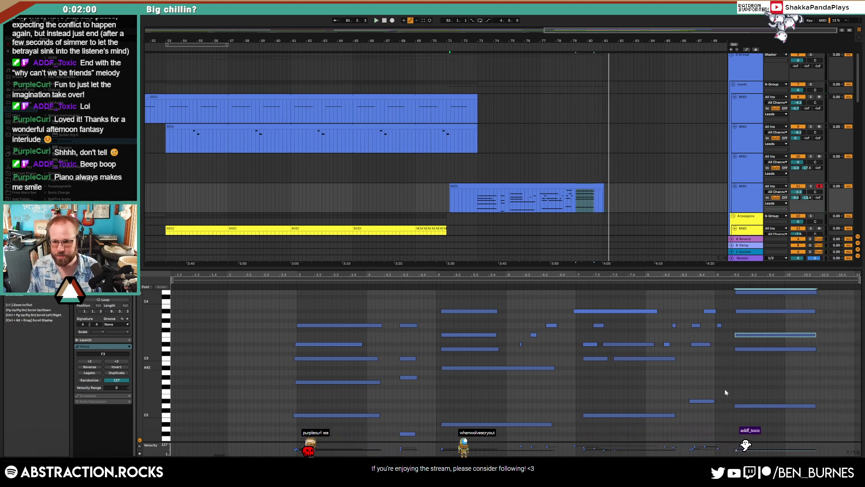
{"action": "key", "text": "space"}
Step: Shift all notes of the final recorded piano chord slightly earlier
{"action": "left_click_drag", "start_coordinate": [740, 425], "coordinate": [773, 289]}
{"action": "scroll", "coordinate": [585, 196], "scroll_direction": "down", "scroll_amount": 4}
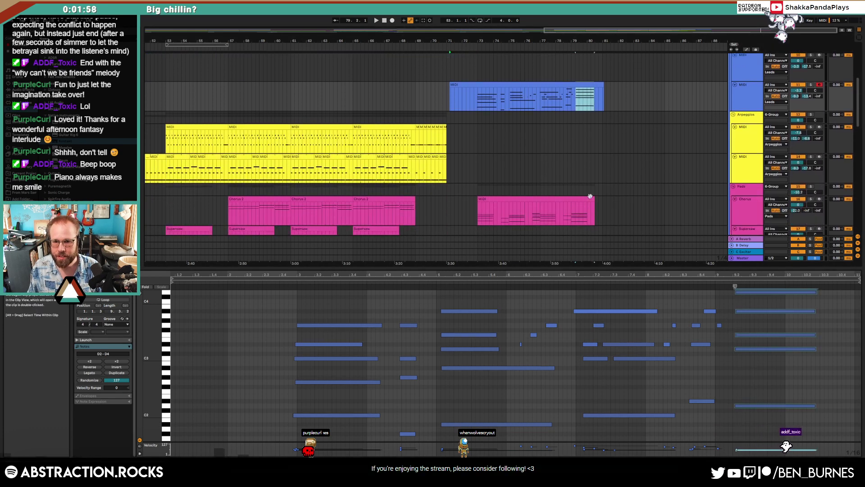
{"action": "left_click_drag", "start_coordinate": [754, 429], "coordinate": [760, 279]}
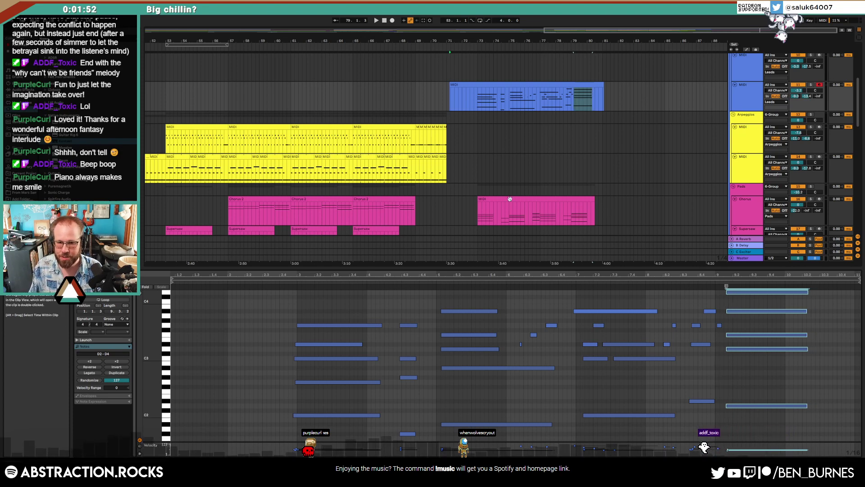
Step: Play the ending from bar 73 to hear the recorded piano together with the Chorus pad
{"action": "left_click", "coordinate": [585, 206]}
{"action": "key", "text": "space"}
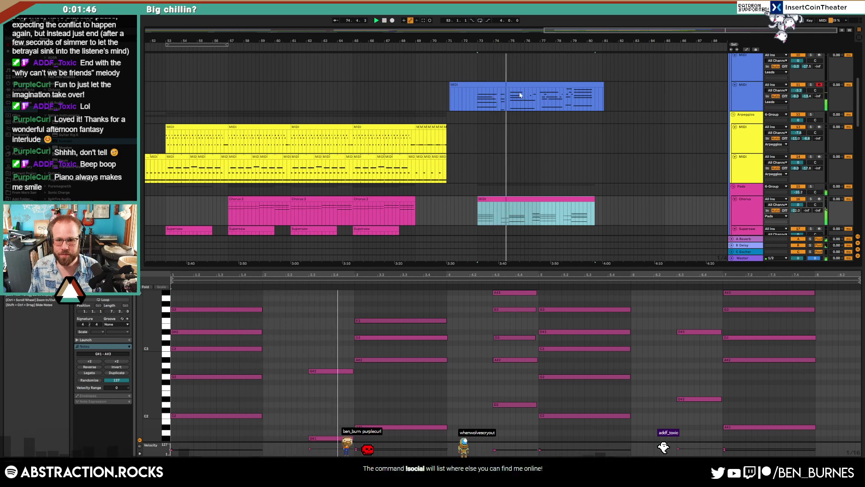
{"action": "key", "text": "shift+Tab"}
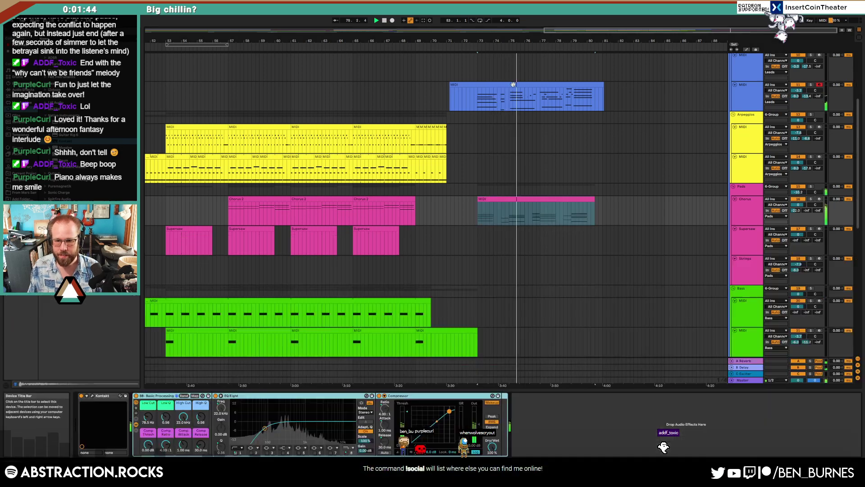
{"action": "scroll", "coordinate": [573, 221], "scroll_direction": "down", "scroll_amount": 6}
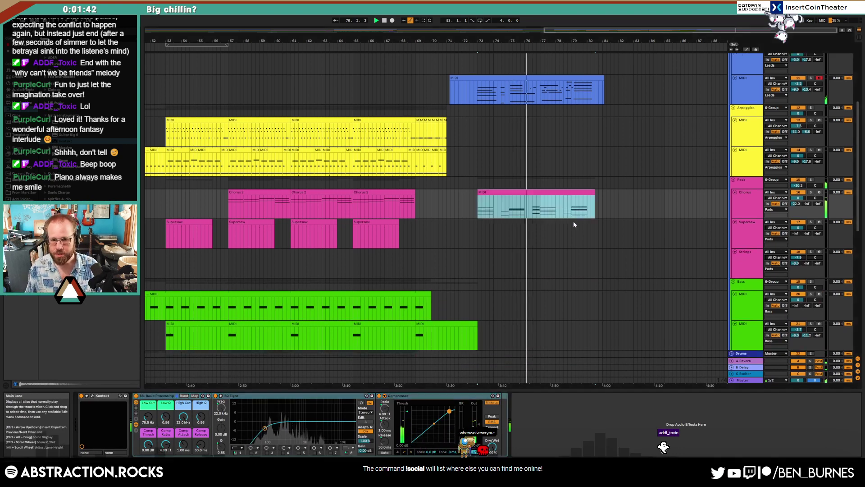
{"action": "scroll", "coordinate": [530, 248], "scroll_direction": "up", "scroll_amount": 4}
{"action": "scroll", "coordinate": [530, 249], "scroll_direction": "up", "scroll_amount": 3}
{"action": "key", "text": "space"}
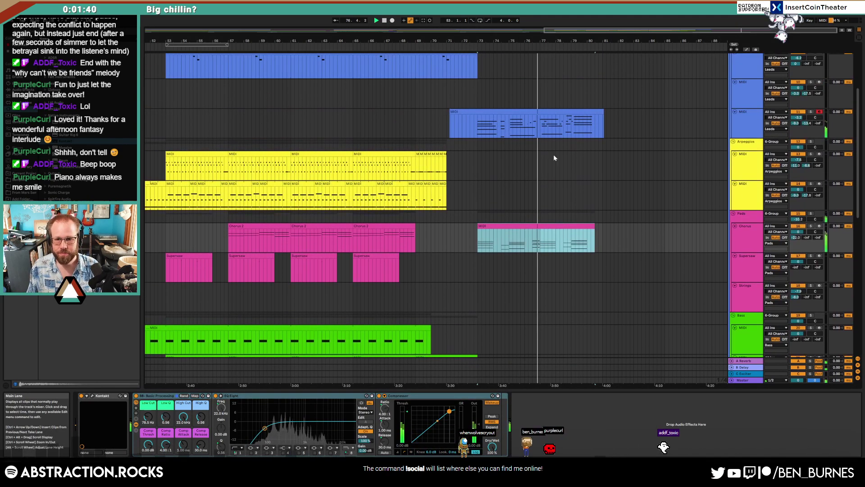
Step: Check the piano track's Kontakt instrument and lower its rack's Comp Thresh macro to about -3.8 dB
{"action": "double_click", "coordinate": [562, 111]}
{"action": "key", "text": "shift+Tab"}
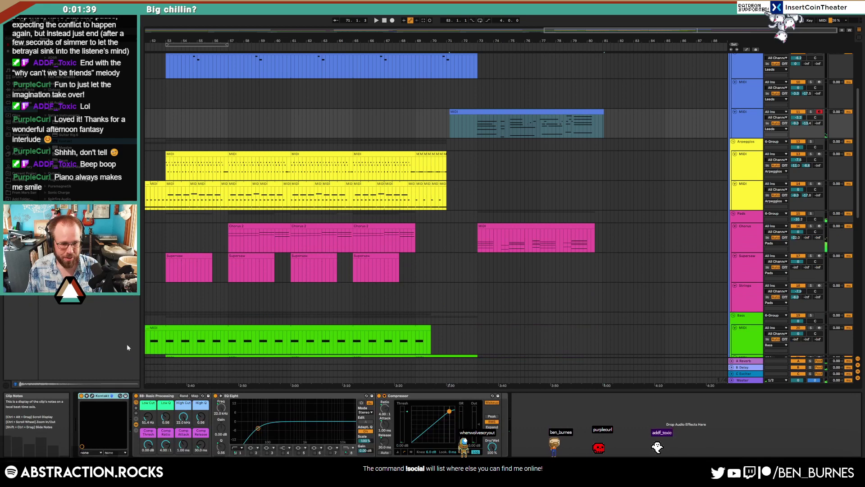
{"action": "left_click", "coordinate": [92, 396]}
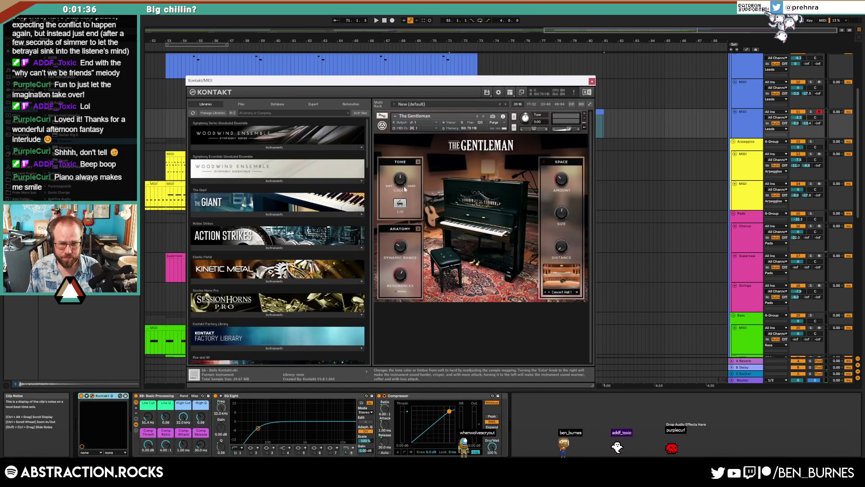
{"action": "left_click", "coordinate": [591, 82]}
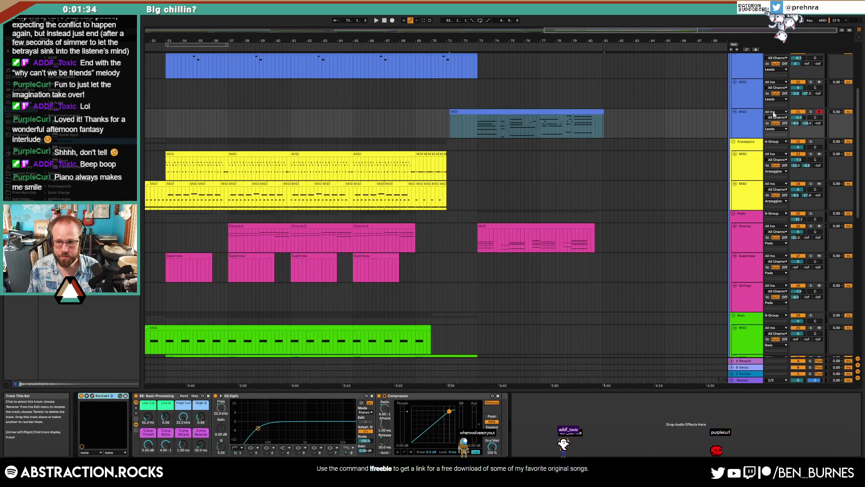
{"action": "left_click_drag", "start_coordinate": [149, 444], "coordinate": [149, 448]}
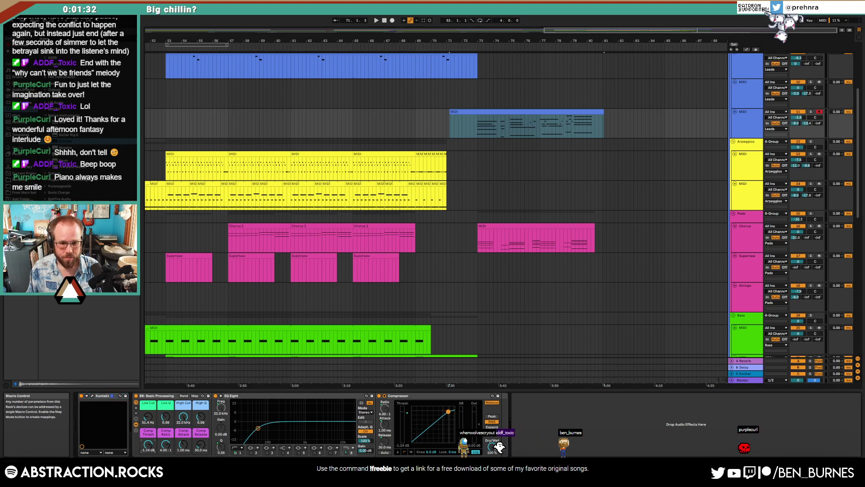
Step: Add a Utility effect after the Compressor on the SAMPLE track whose hits continue to about bar 77
{"action": "scroll", "coordinate": [518, 282], "scroll_direction": "down", "scroll_amount": 10}
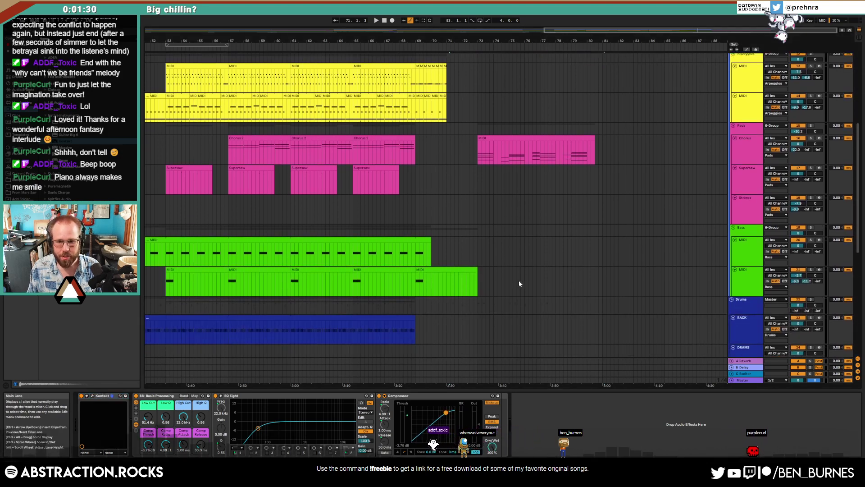
{"action": "left_click", "coordinate": [468, 295]}
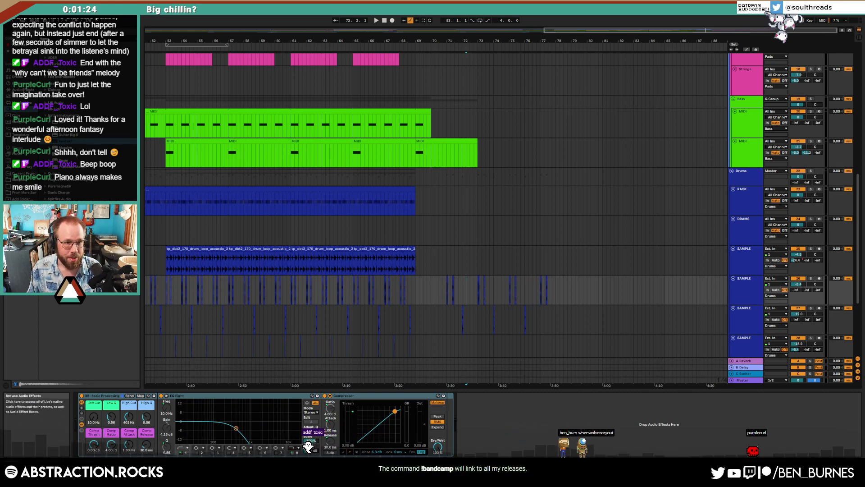
{"action": "left_click", "coordinate": [23, 90]}
{"action": "scroll", "coordinate": [47, 343], "scroll_direction": "down", "scroll_amount": 2}
{"action": "left_click_drag", "start_coordinate": [55, 350], "coordinate": [125, 371]}
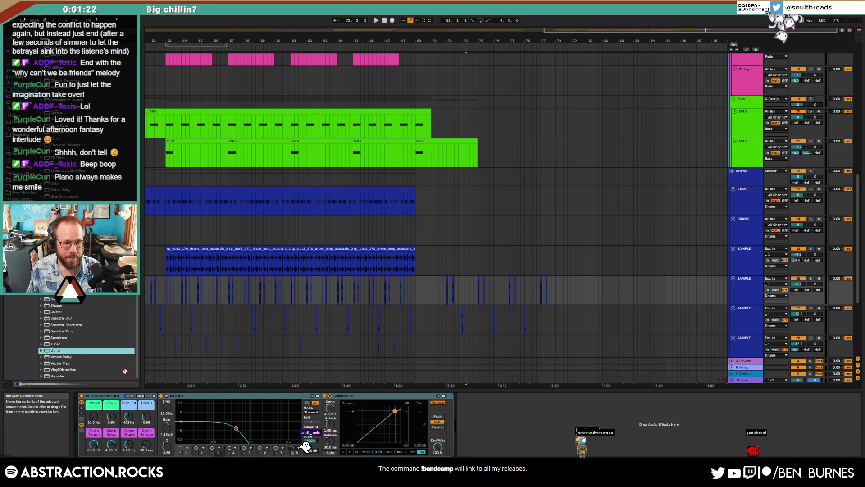
{"action": "left_click_drag", "start_coordinate": [498, 427], "coordinate": [504, 428]}
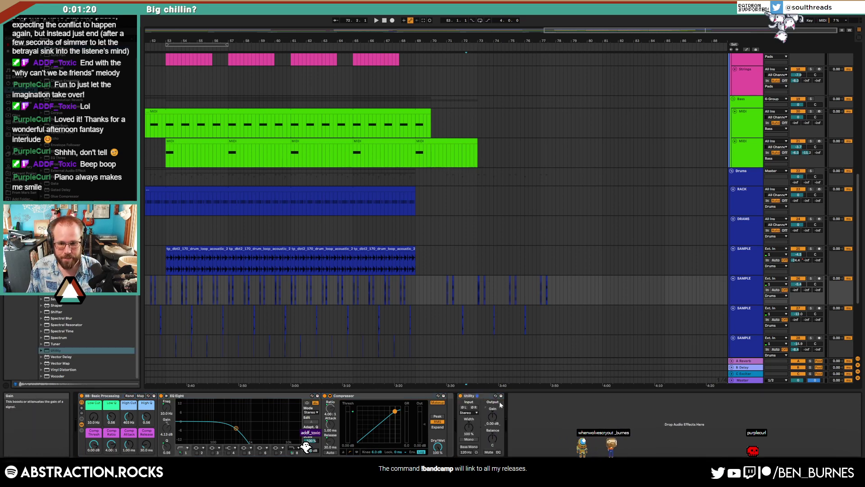
Step: Automate the Utility's Gain to fade down from about bar 71 to bar 77 and listen to the result
{"action": "key", "text": "a"}
{"action": "left_click_drag", "start_coordinate": [547, 294], "coordinate": [548, 299]}
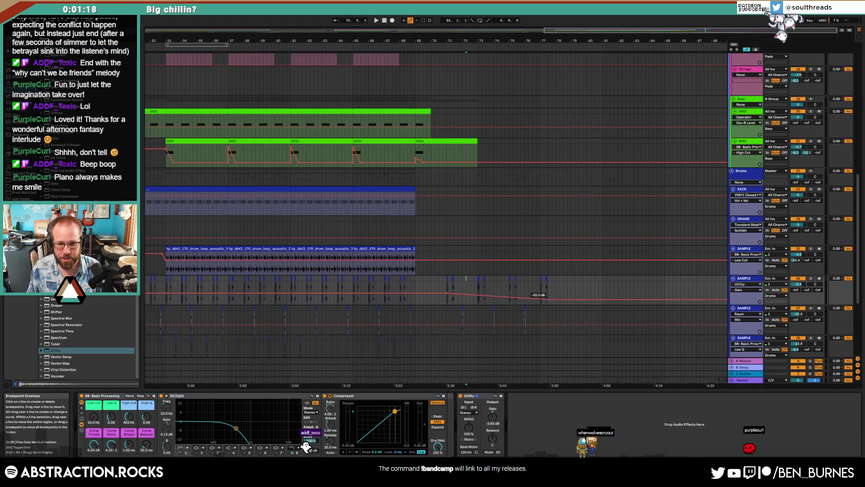
{"action": "left_click", "coordinate": [443, 284]}
{"action": "key", "text": "space"}
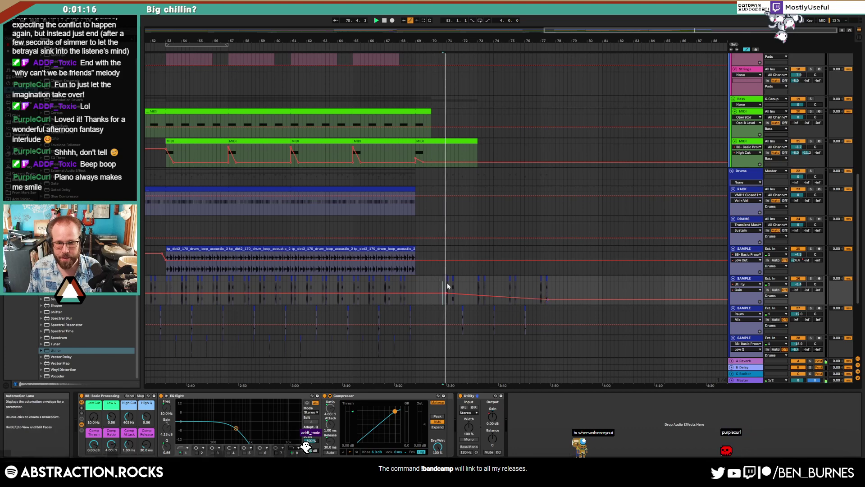
{"action": "key", "text": "a"}
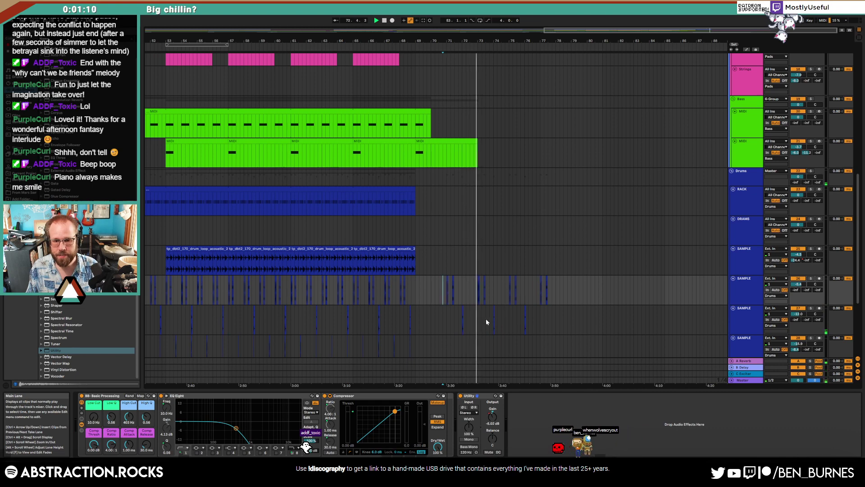
Step: Listen through the ending with the whole arrangement in view and open the recorded piano clip's notes
{"action": "left_click_drag", "start_coordinate": [481, 317], "coordinate": [555, 321]}
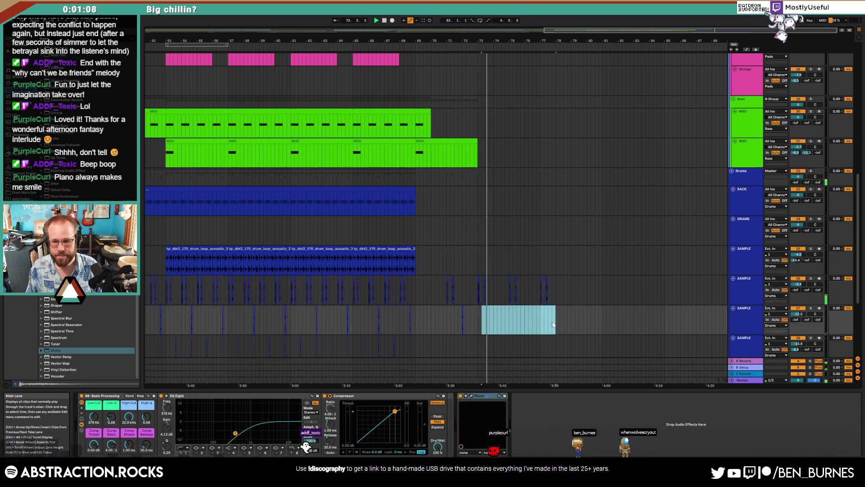
{"action": "key", "text": "shift+Tab"}
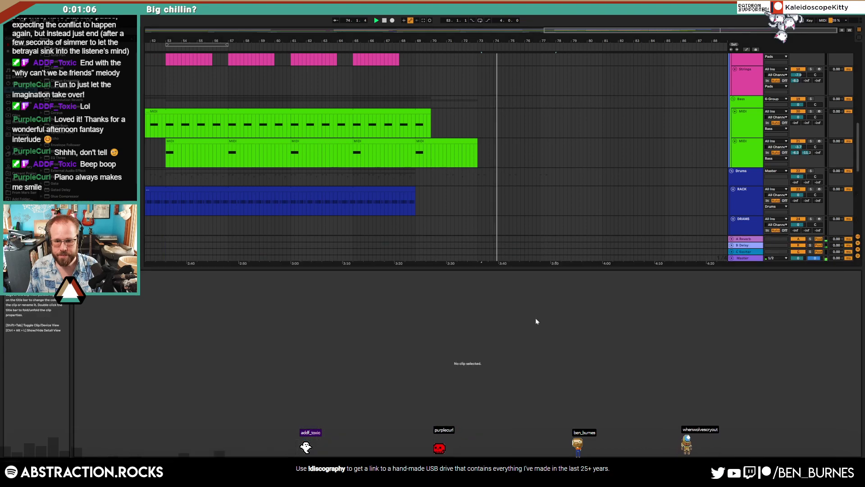
{"action": "key", "text": "shift+Tab"}
{"action": "key", "text": "w"}
{"action": "scroll", "coordinate": [572, 312], "scroll_direction": "up", "scroll_amount": 1}
{"action": "scroll", "coordinate": [573, 310], "scroll_direction": "up", "scroll_amount": 4}
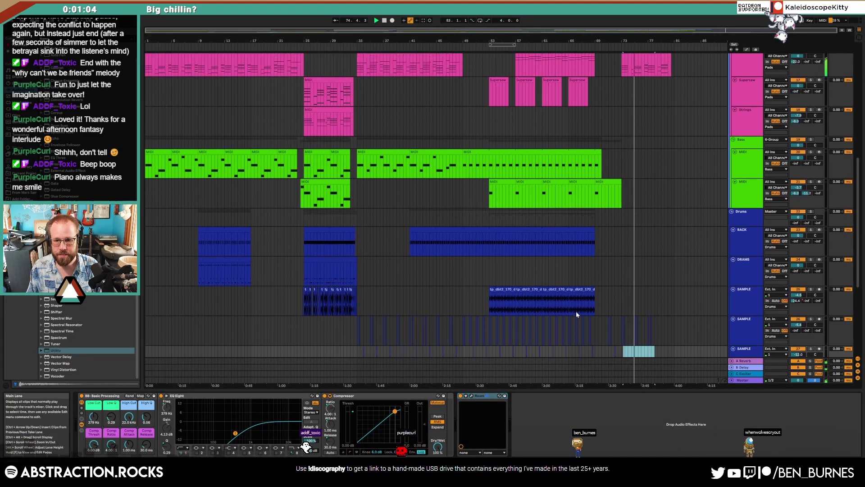
{"action": "scroll", "coordinate": [582, 315], "scroll_direction": "up", "scroll_amount": 2}
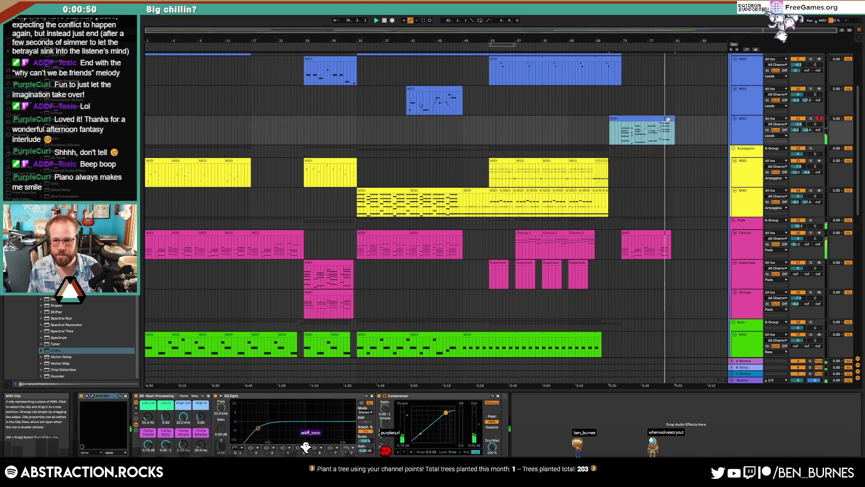
{"action": "double_click", "coordinate": [661, 134]}
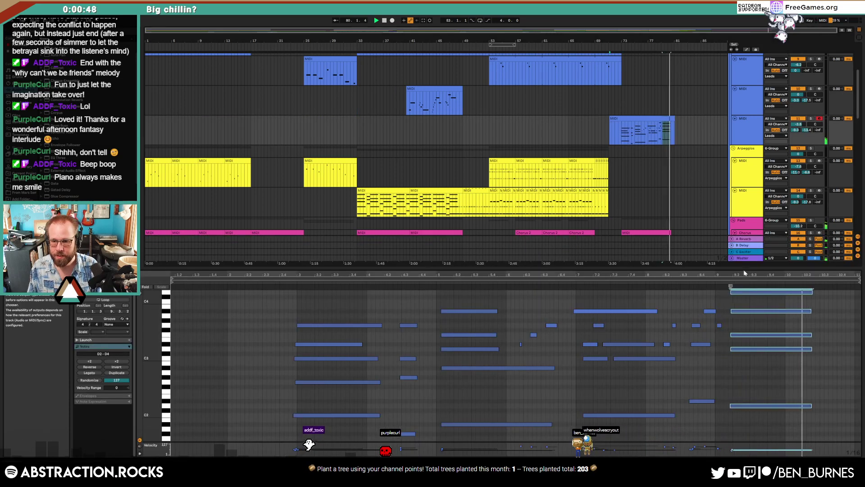
Step: Replay the piano clip's final chord and display the clip's MIDI controller 64 Sustain envelope
{"action": "left_click", "coordinate": [693, 283]}
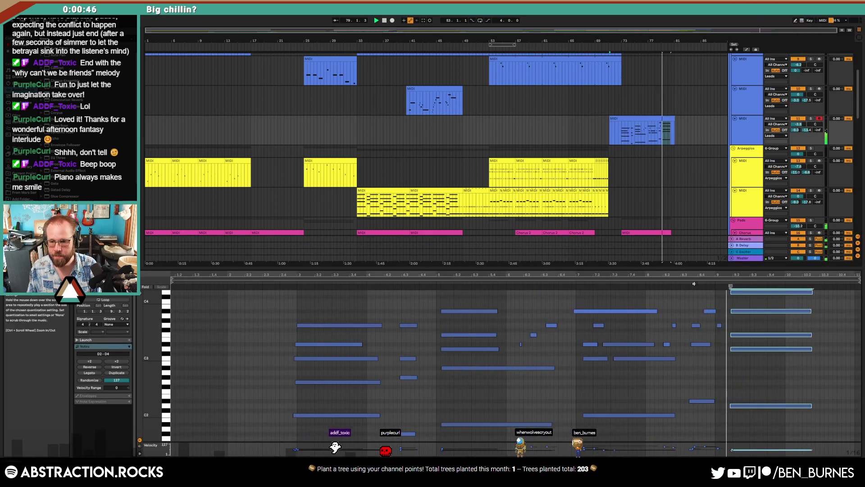
{"action": "left_click", "coordinate": [748, 311]}
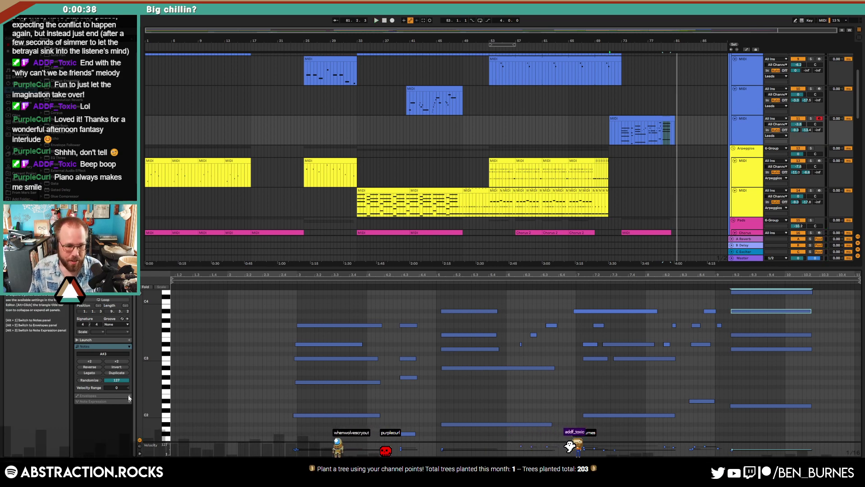
{"action": "left_click", "coordinate": [91, 395]}
{"action": "left_click", "coordinate": [89, 403]}
{"action": "left_click", "coordinate": [88, 408]}
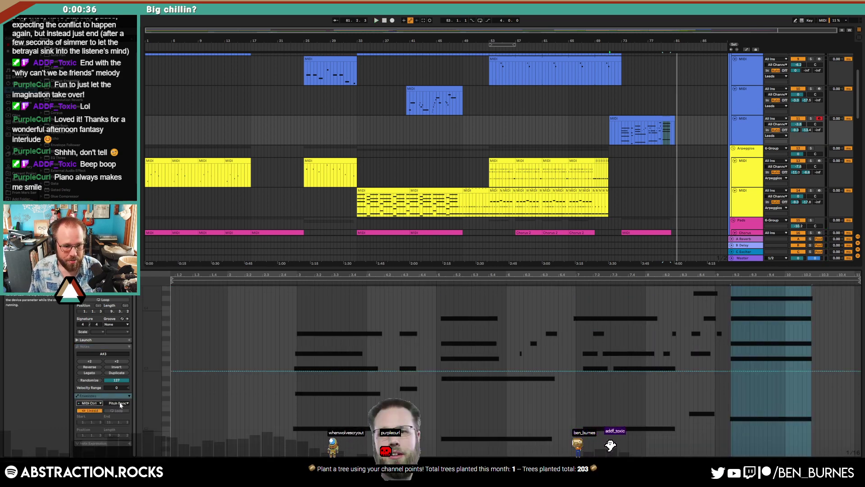
{"action": "left_click", "coordinate": [118, 403]}
{"action": "left_click", "coordinate": [141, 333]}
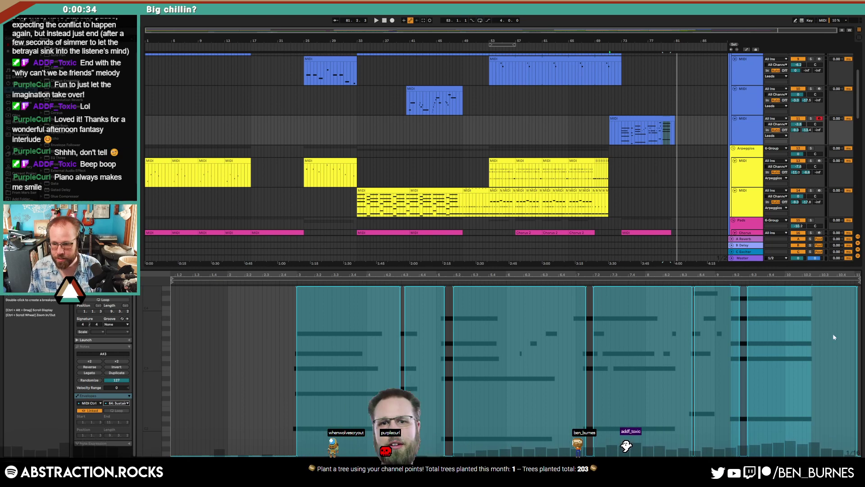
Step: Drop the piano clip's sustain envelope to zero just before the end of the clip
{"action": "left_click", "coordinate": [855, 452]}
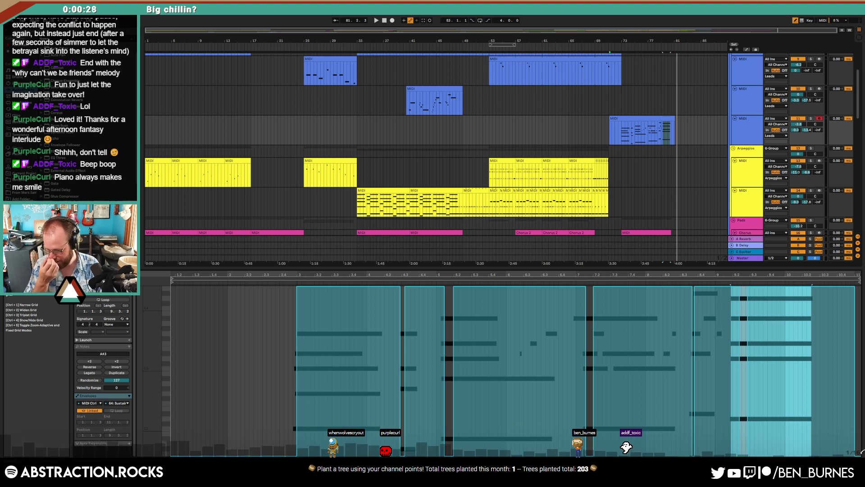
{"action": "key", "text": "b"}
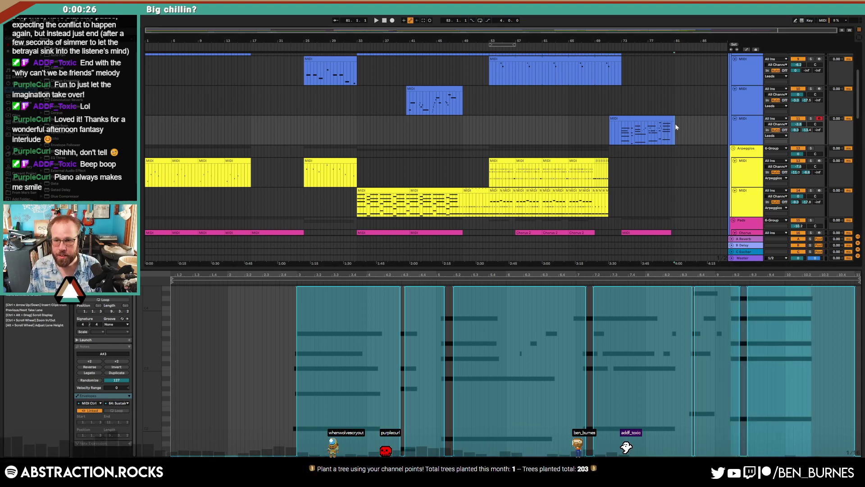
{"action": "left_click", "coordinate": [675, 123]}
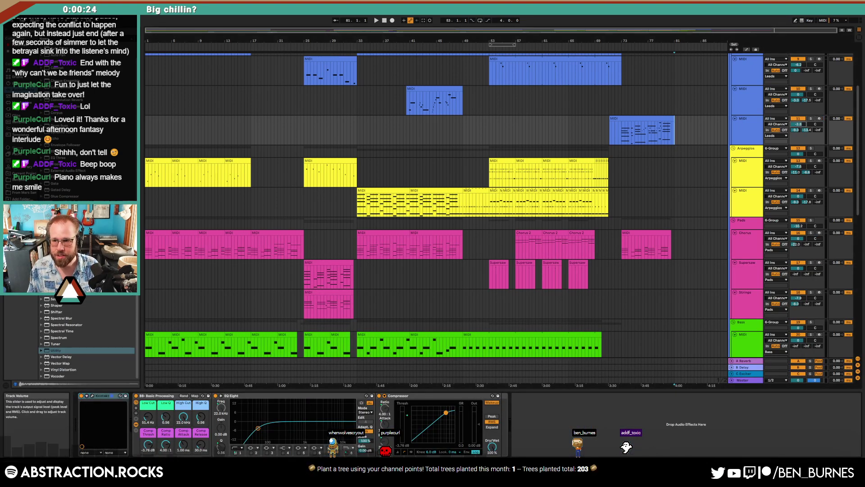
Step: Automate the upper arpeggio track's panning from centre to about 12R starting at bar 53
{"action": "scroll", "coordinate": [678, 220], "scroll_direction": "up", "scroll_amount": 2}
{"action": "scroll", "coordinate": [694, 228], "scroll_direction": "up", "scroll_amount": 2}
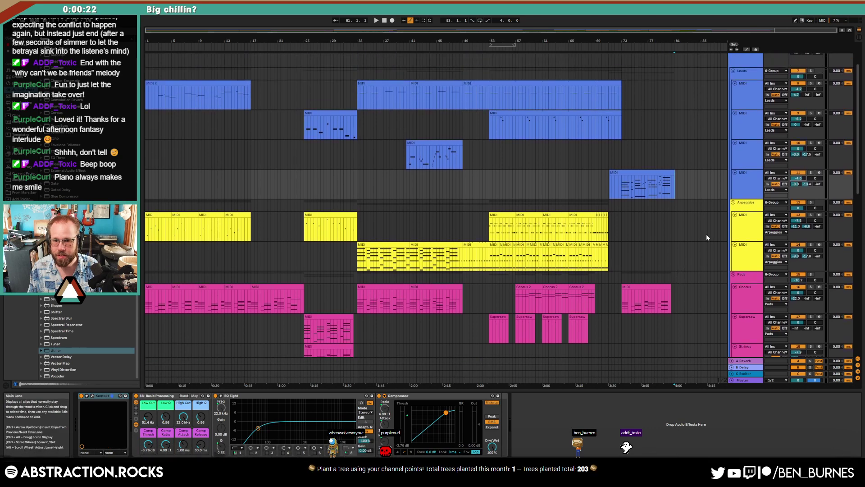
{"action": "left_click", "coordinate": [491, 229]}
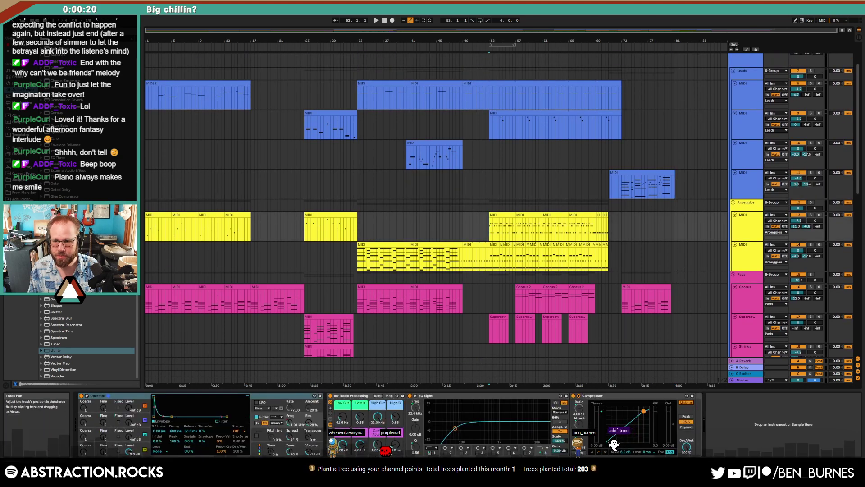
{"action": "key", "text": "a"}
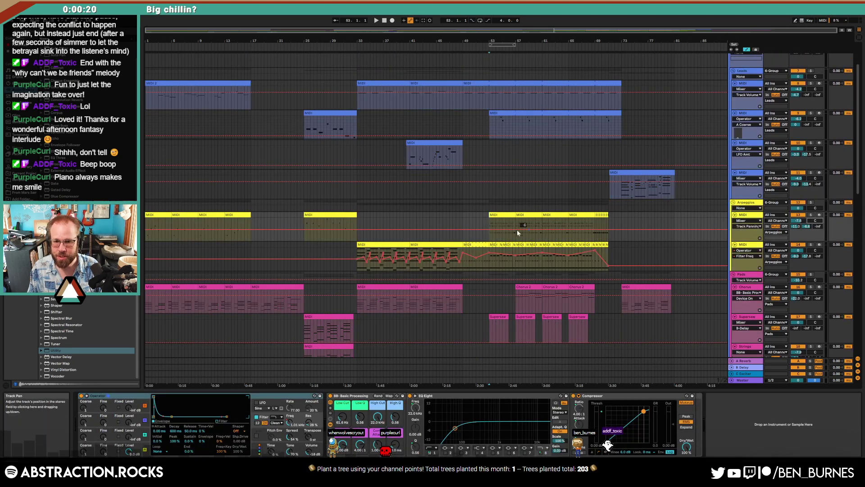
{"action": "left_click", "coordinate": [488, 228]}
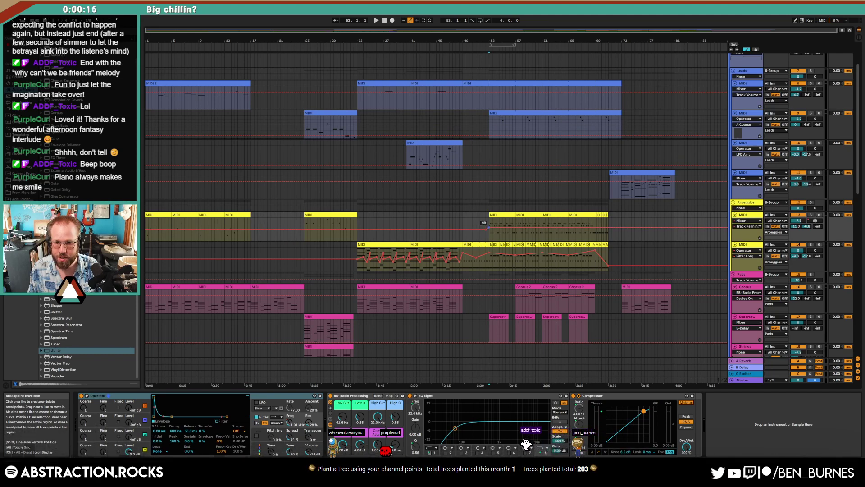
{"action": "left_click_drag", "start_coordinate": [488, 228], "coordinate": [489, 227]}
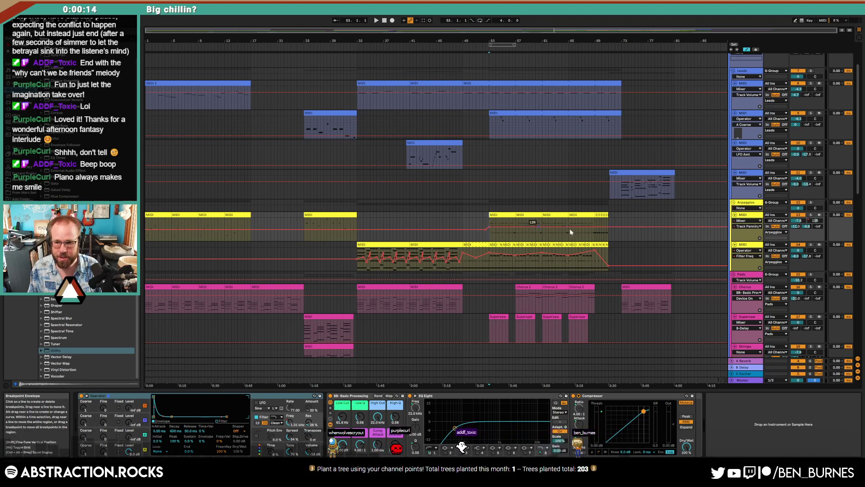
Step: Automate the lower arpeggio track's panning to move slightly left of centre from about bar 53
{"action": "left_click", "coordinate": [812, 251]}
{"action": "left_click", "coordinate": [479, 258]}
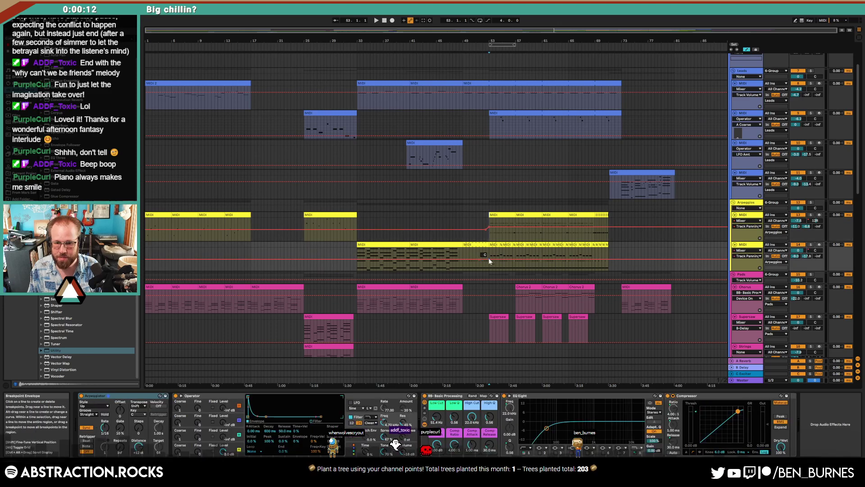
{"action": "left_click_drag", "start_coordinate": [489, 258], "coordinate": [489, 259]}
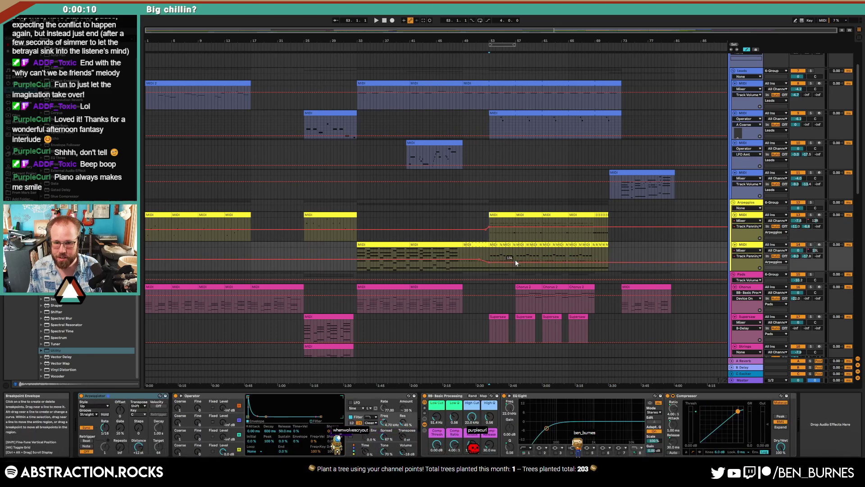
Step: Pan the lead track just above the piano track slightly left of centre
{"action": "scroll", "coordinate": [513, 193], "scroll_direction": "up", "scroll_amount": 3}
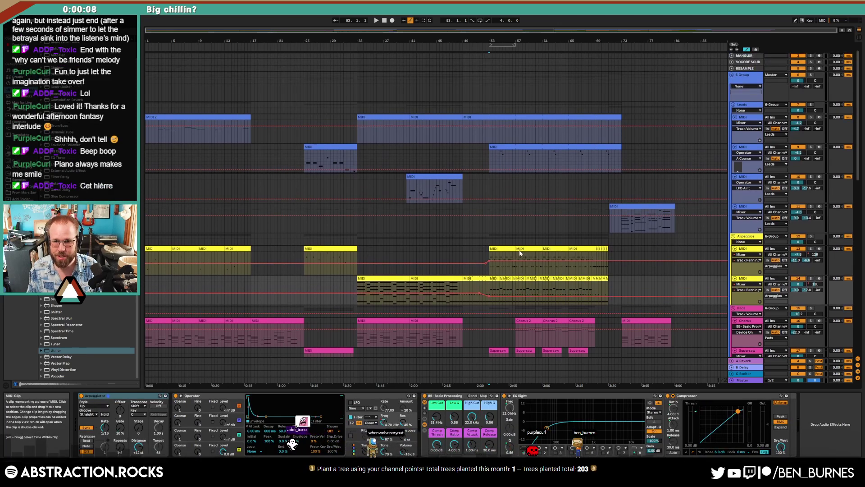
{"action": "scroll", "coordinate": [511, 202], "scroll_direction": "down", "scroll_amount": 2}
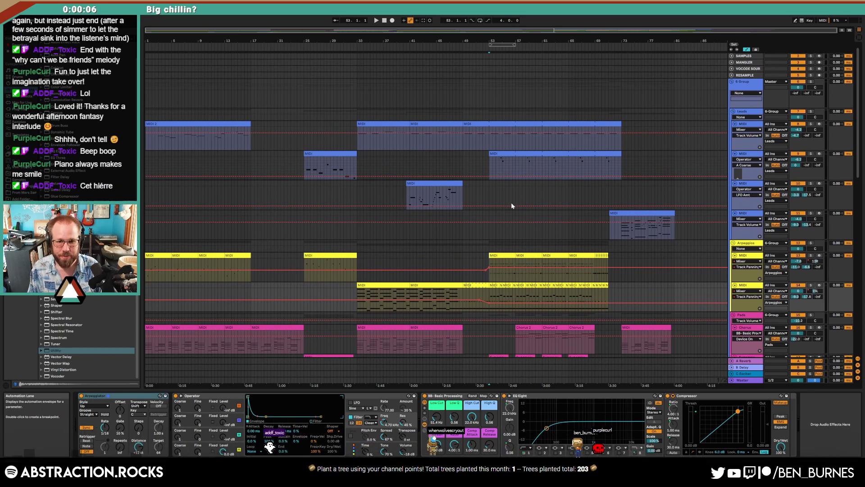
{"action": "scroll", "coordinate": [511, 208], "scroll_direction": "down", "scroll_amount": 2}
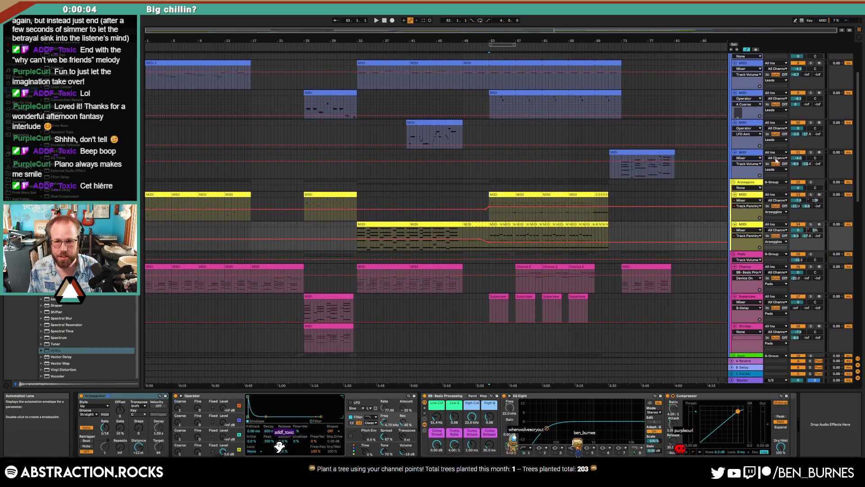
{"action": "left_click_drag", "start_coordinate": [815, 128], "coordinate": [815, 130]}
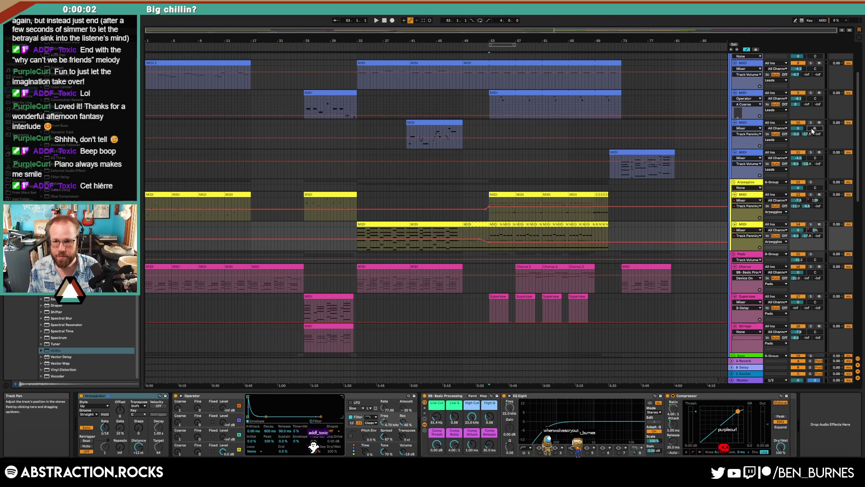
Step: Play the ending from bar 71 and arm the lead track above the piano for recording
{"action": "key", "text": "a"}
{"action": "left_click", "coordinate": [606, 123]}
{"action": "key", "text": "space"}
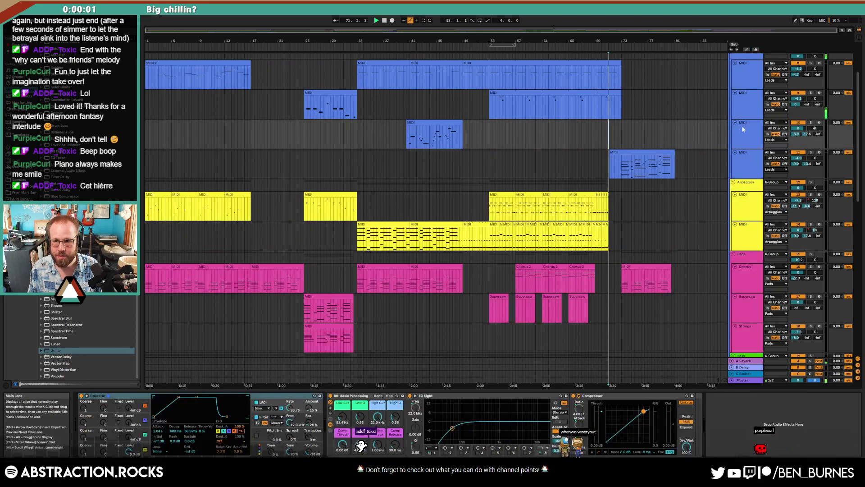
{"action": "left_click", "coordinate": [819, 122]}
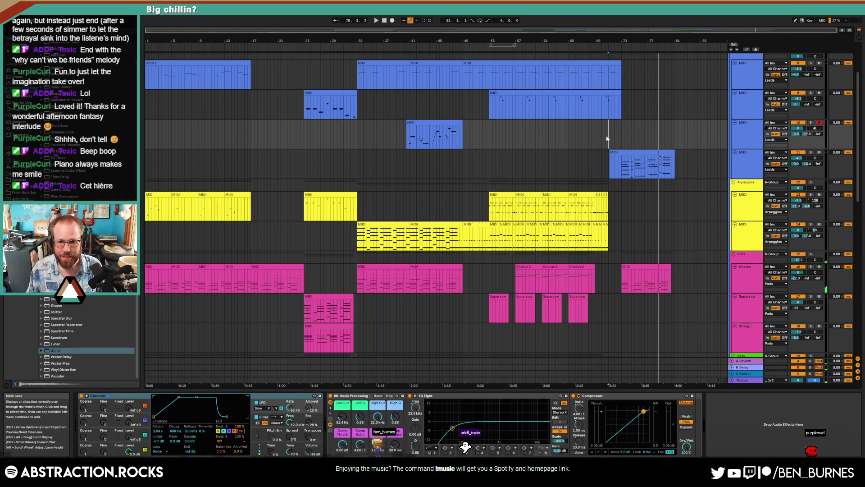
Step: Add a Utility with reduced gain after the armed lead track's Compressor and record a melody over the ending from about bar 71
{"action": "left_click_drag", "start_coordinate": [59, 351], "coordinate": [833, 457]}
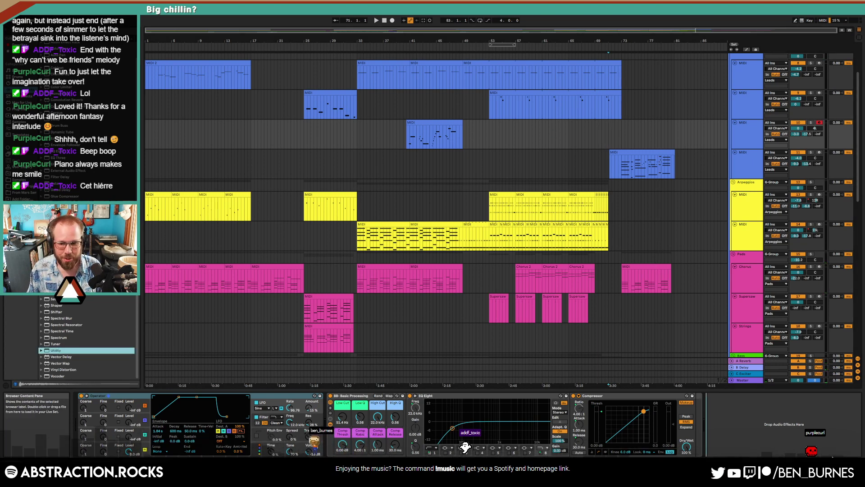
{"action": "left_click_drag", "start_coordinate": [726, 427], "coordinate": [737, 419]}
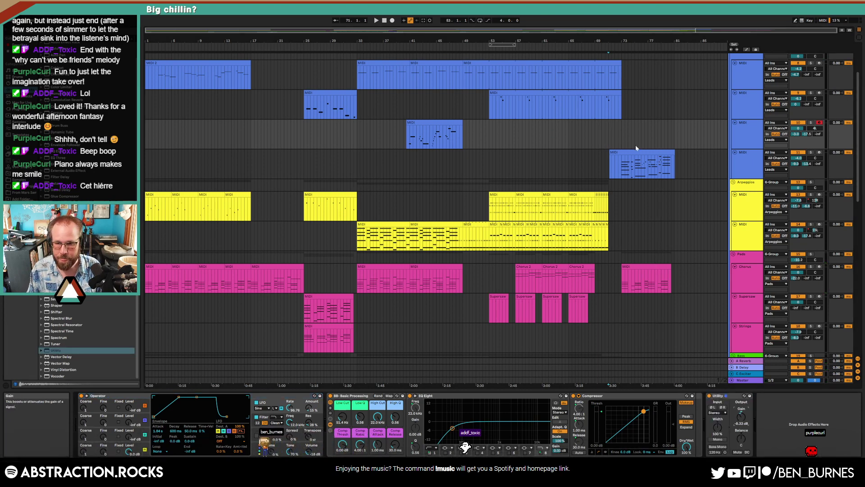
{"action": "left_click", "coordinate": [391, 20]}
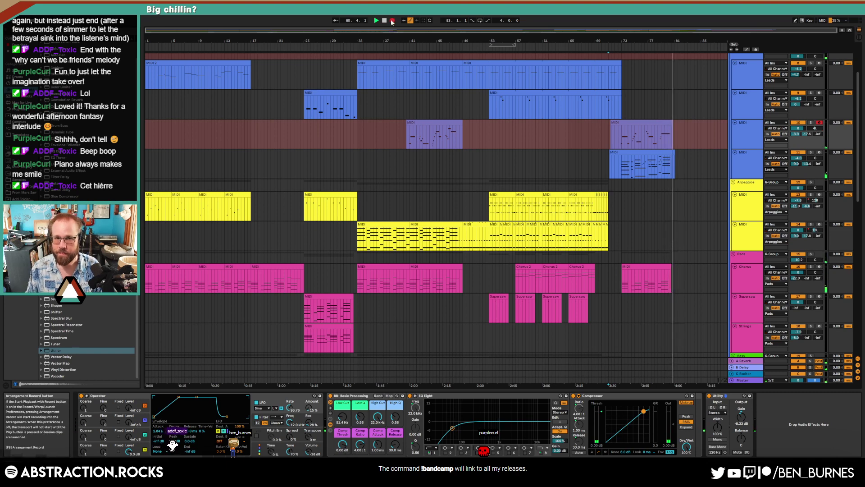
{"action": "left_click", "coordinate": [391, 20]}
{"action": "key", "text": "space"}
Step: Automate the lead track's Utility Gain to dip slightly from about bar 68 and drop further near bar 79
{"action": "key", "text": "a"}
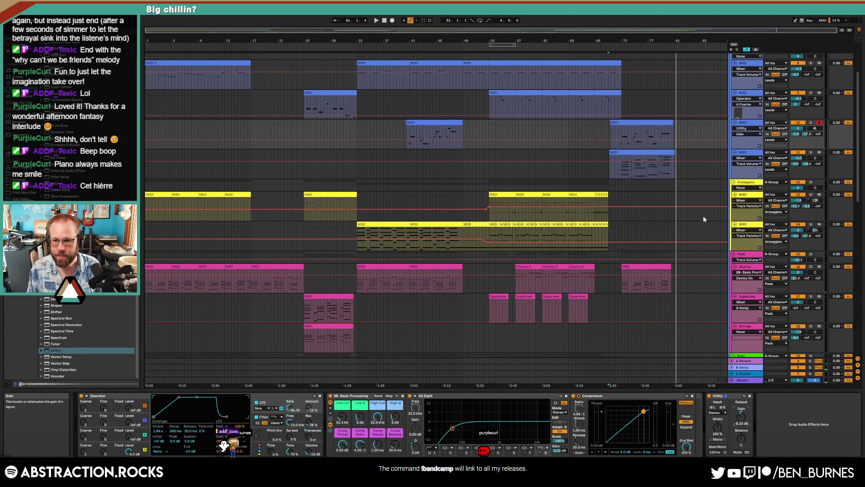
{"action": "left_click", "coordinate": [667, 139]}
{"action": "left_click_drag", "start_coordinate": [667, 139], "coordinate": [667, 143]}
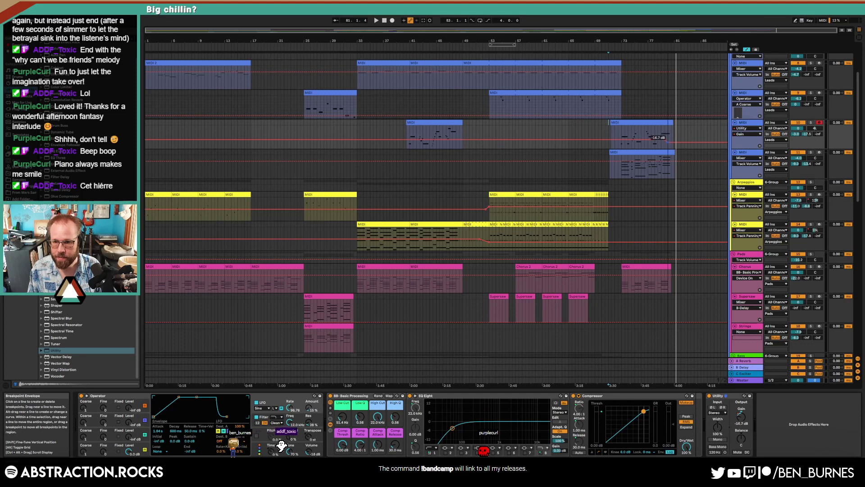
{"action": "left_click_drag", "start_coordinate": [600, 140], "coordinate": [590, 138]}
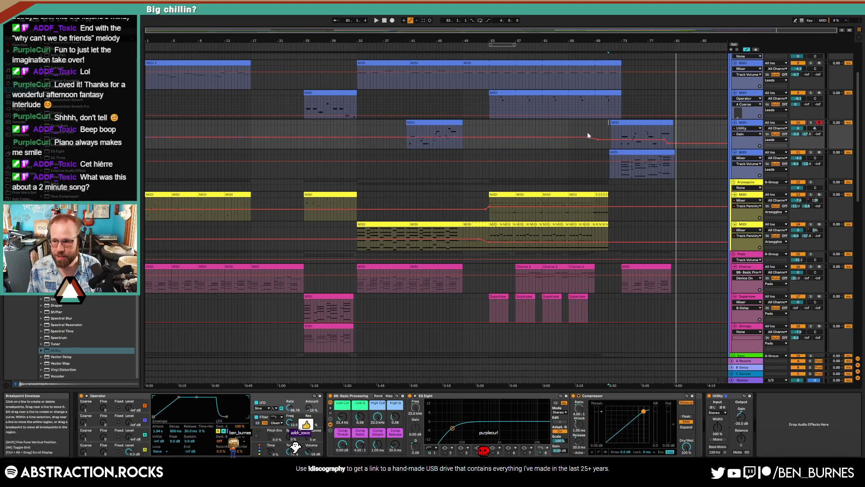
Step: Listen to the recorded lead melody from about bar 73 and lower the final Utility Gain breakpoint further near bar 80
{"action": "left_click", "coordinate": [661, 131]}
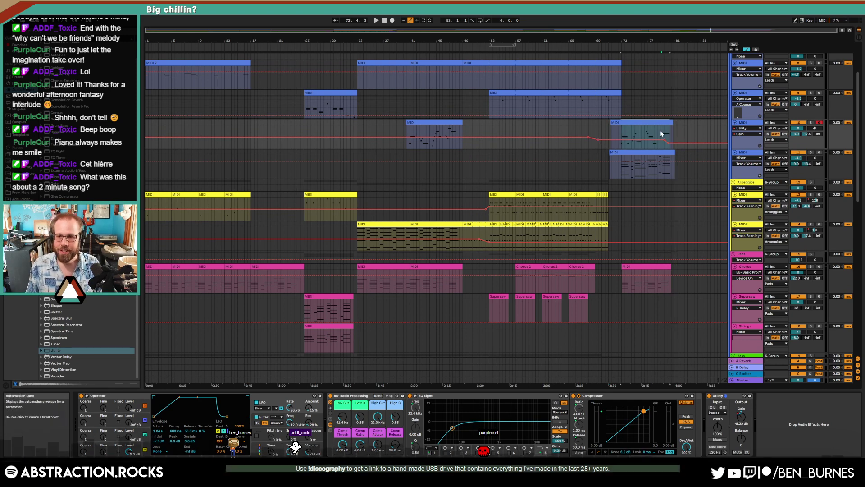
{"action": "key", "text": "space"}
{"action": "key", "text": "a"}
{"action": "scroll", "coordinate": [669, 142], "scroll_direction": "up", "scroll_amount": 5}
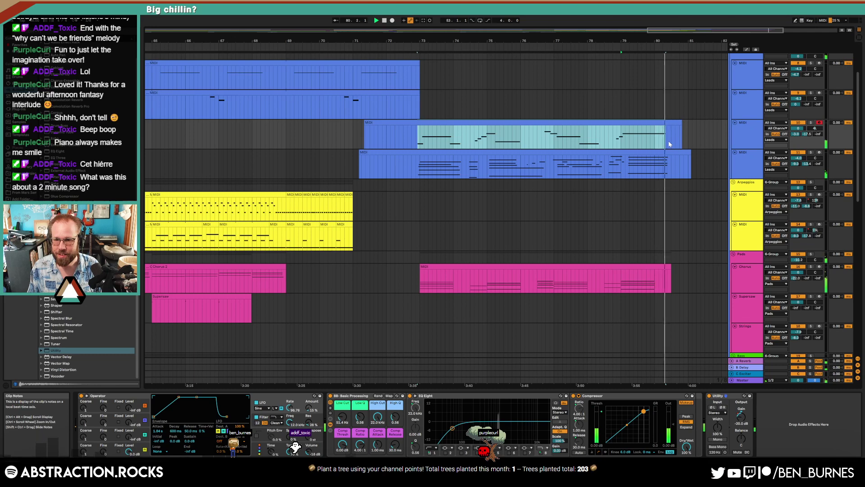
{"action": "key", "text": "a"}
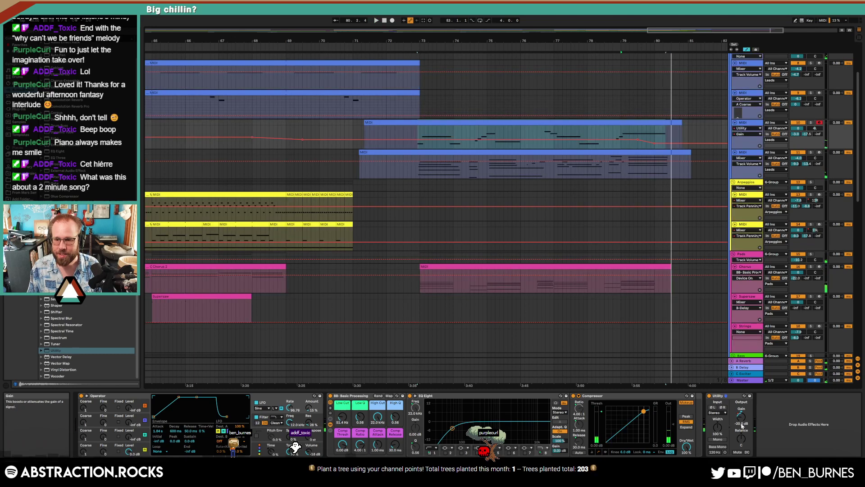
{"action": "left_click", "coordinate": [680, 134]}
{"action": "left_click_drag", "start_coordinate": [652, 142], "coordinate": [654, 145]}
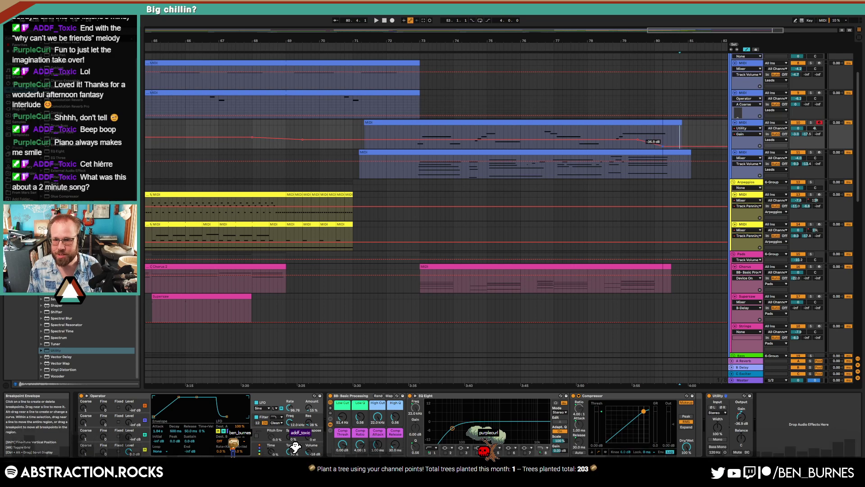
Step: Play the middle section from about bar 48 and select both arpeggio tracks from bar 49 to bar 71
{"action": "key", "text": "a"}
{"action": "left_click", "coordinate": [360, 131]}
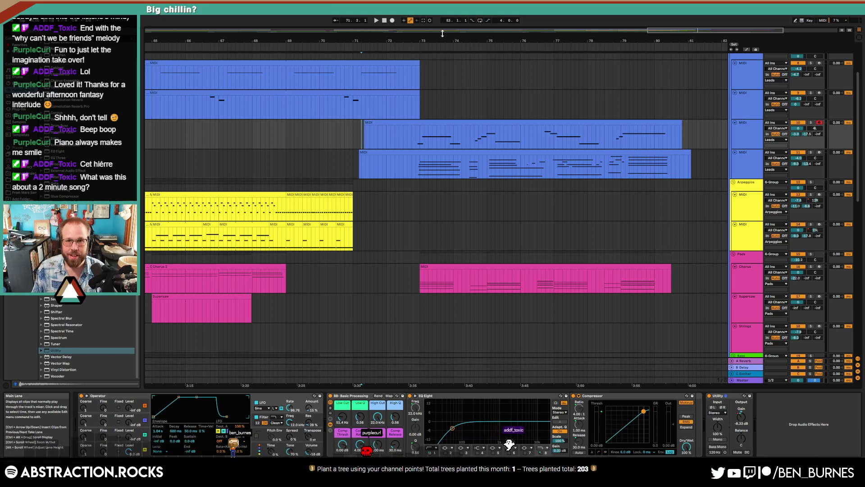
{"action": "left_click_drag", "start_coordinate": [445, 32], "coordinate": [488, 7]}
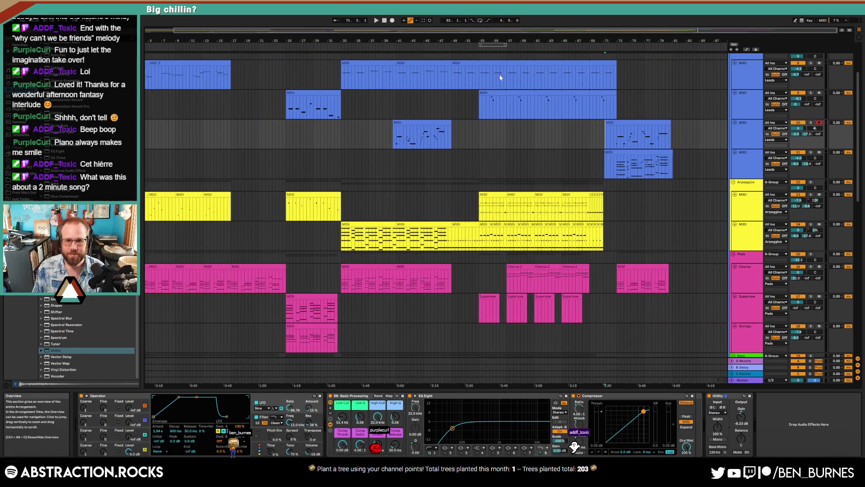
{"action": "scroll", "coordinate": [451, 249], "scroll_direction": "down", "scroll_amount": 1}
{"action": "left_click", "coordinate": [449, 219]}
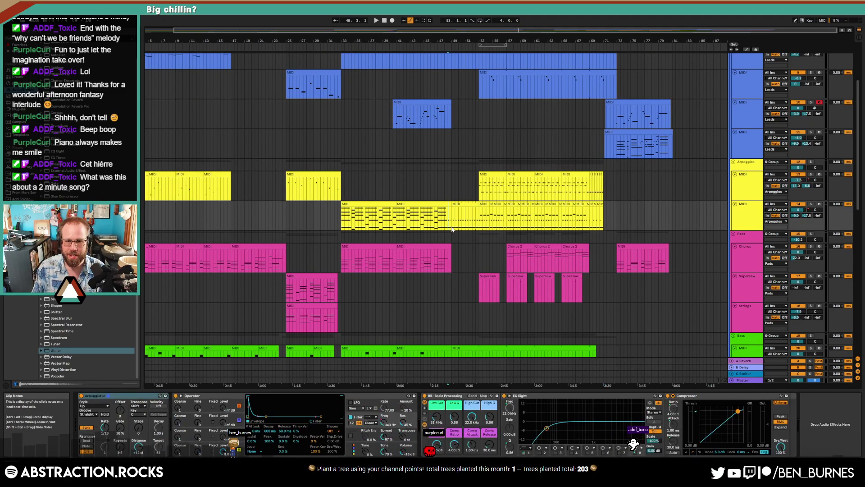
{"action": "key", "text": "space"}
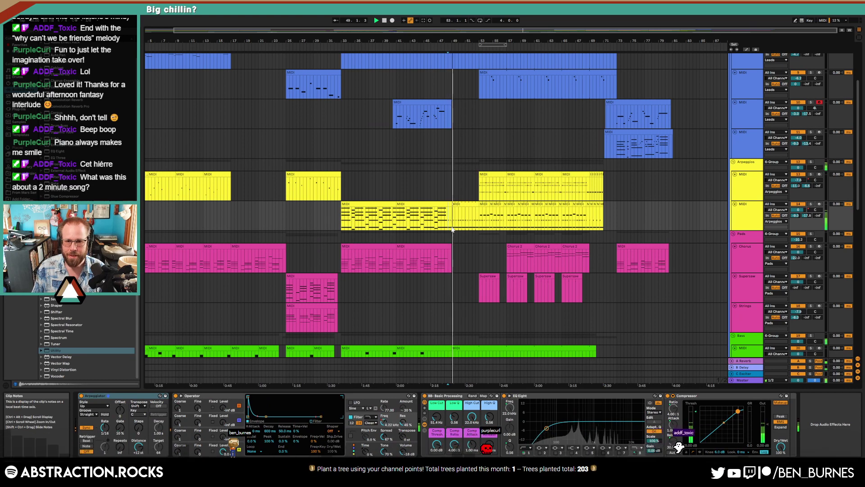
{"action": "left_click_drag", "start_coordinate": [450, 222], "coordinate": [604, 179]}
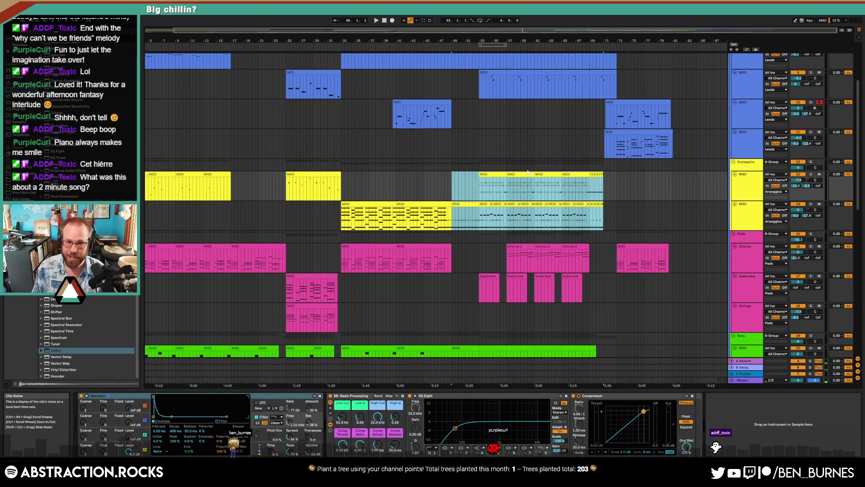
Step: Replace the acoustic drum loop from bar 61 with a copy of the chopped drum loop from bars 25 to 33
{"action": "scroll", "coordinate": [391, 218], "scroll_direction": "down", "scroll_amount": 8}
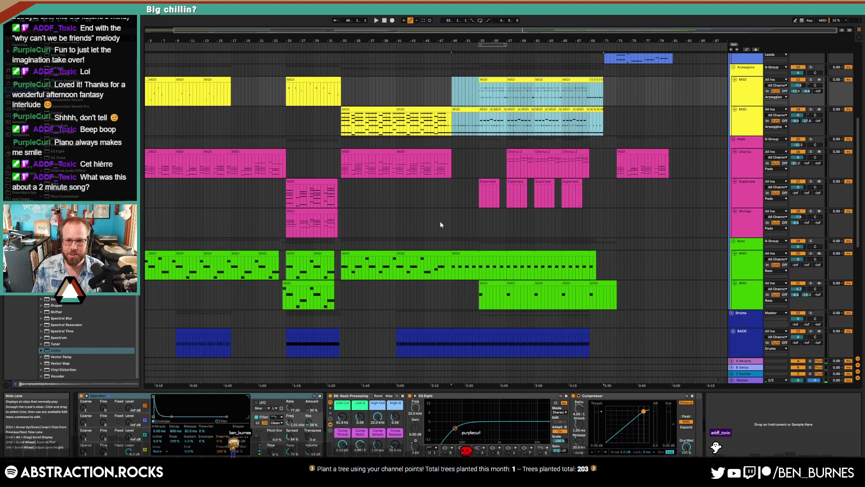
{"action": "scroll", "coordinate": [438, 245], "scroll_direction": "down", "scroll_amount": 6}
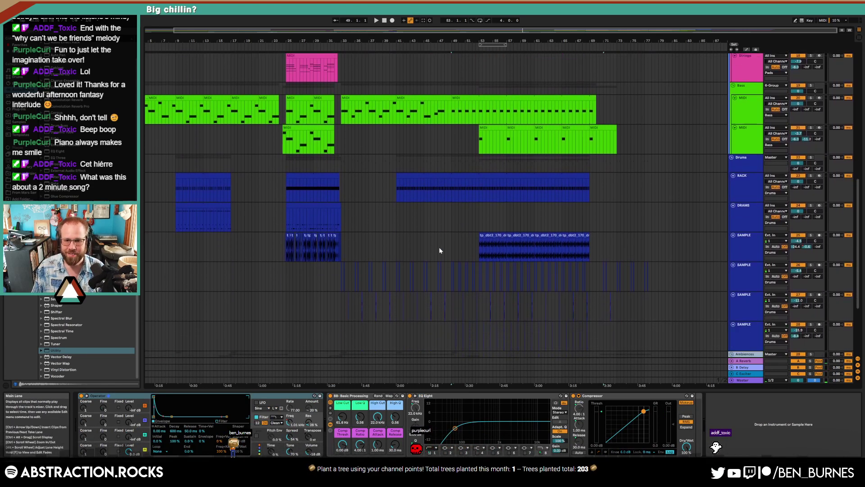
{"action": "scroll", "coordinate": [440, 252], "scroll_direction": "down", "scroll_amount": 2}
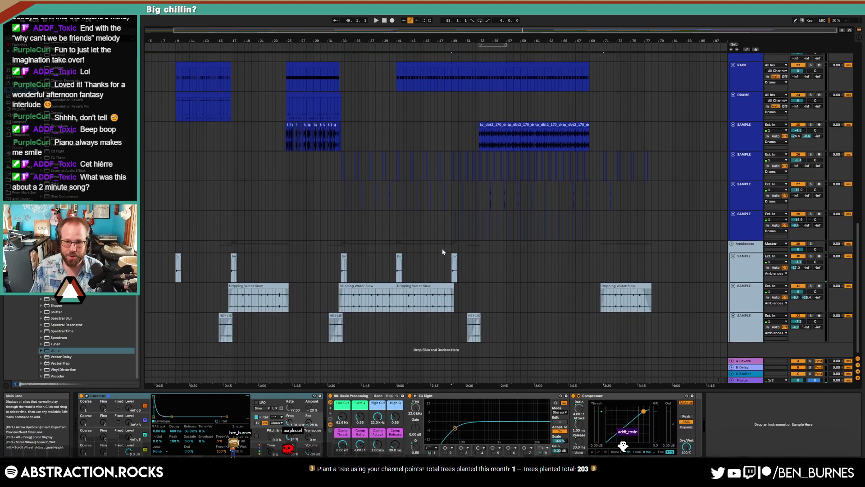
{"action": "scroll", "coordinate": [544, 126], "scroll_direction": "up", "scroll_amount": 5}
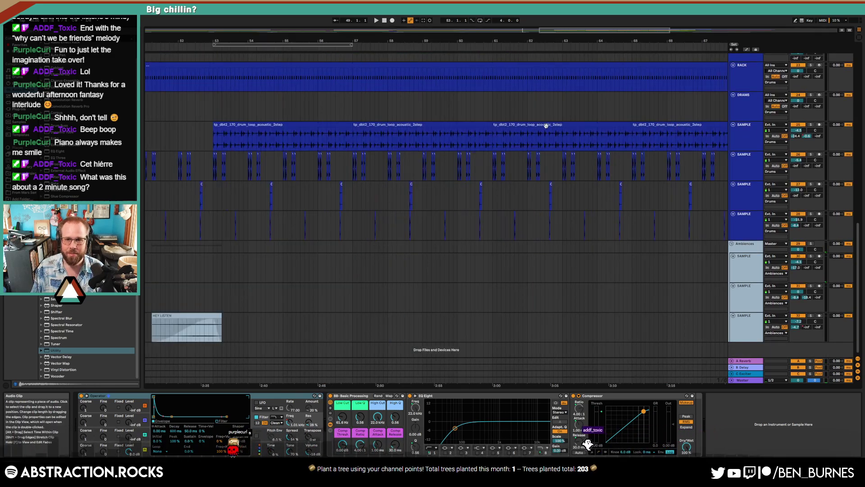
{"action": "left_click", "coordinate": [527, 124]}
{"action": "scroll", "coordinate": [558, 127], "scroll_direction": "down", "scroll_amount": 5}
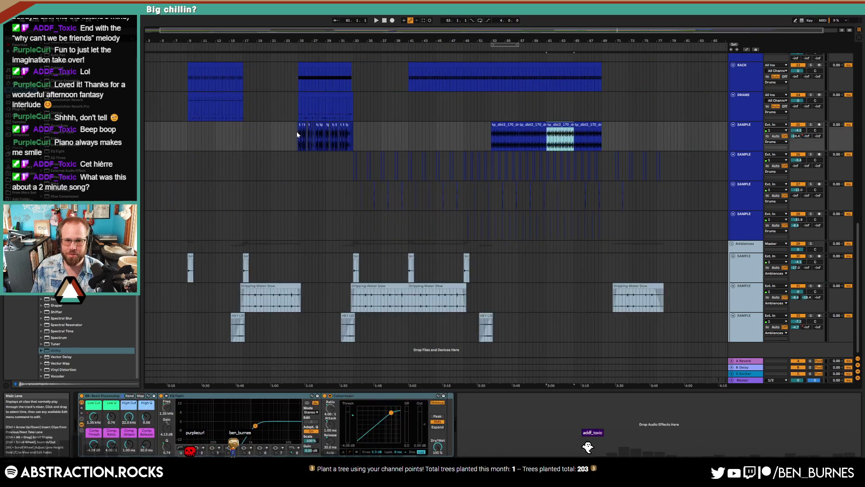
{"action": "left_click_drag", "start_coordinate": [297, 132], "coordinate": [353, 138]}
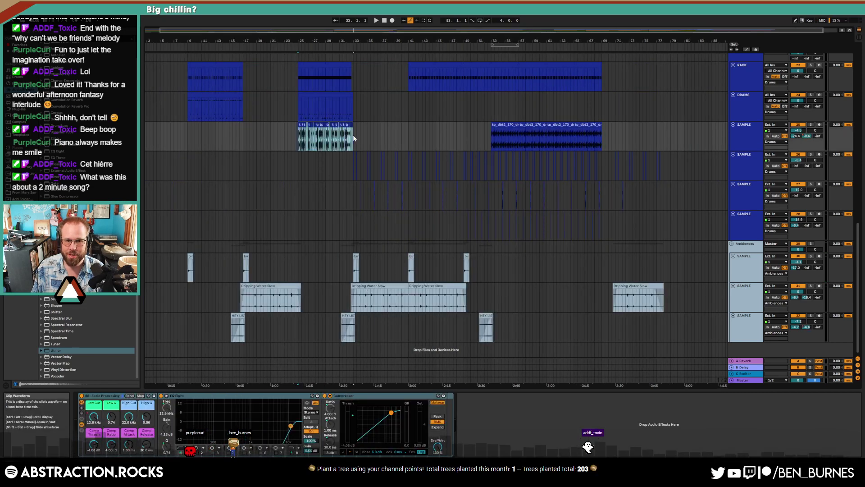
{"action": "left_click", "coordinate": [546, 140]}
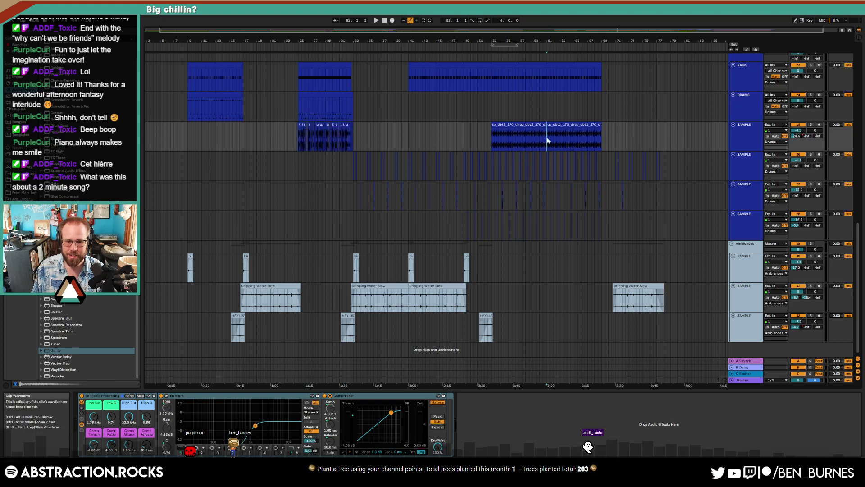
{"action": "key", "text": "ctrl+v"}
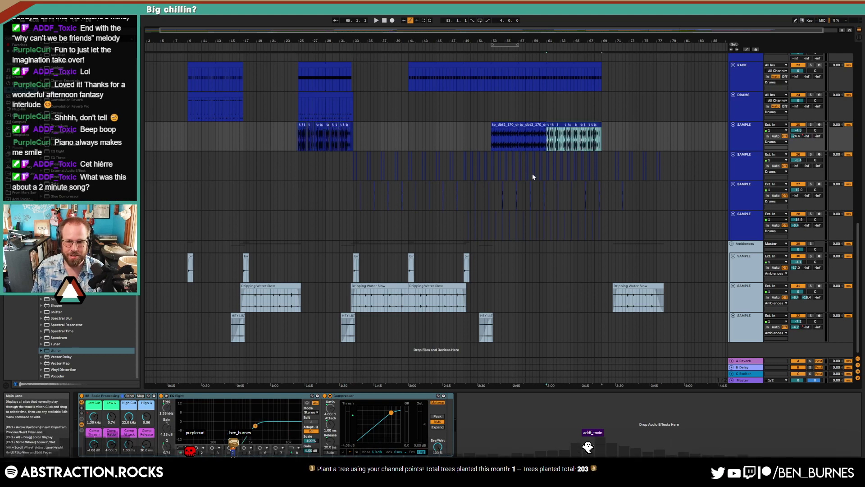
Step: Play the song from bar 53 to check the pasted drum loop and select the lead melody clip at bar 71
{"action": "left_click", "coordinate": [491, 135]}
{"action": "key", "text": "space"}
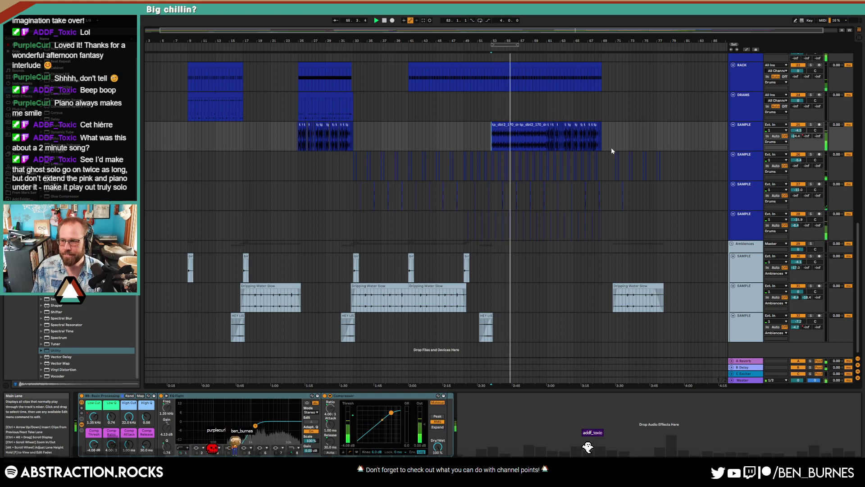
{"action": "scroll", "coordinate": [614, 152], "scroll_direction": "up", "scroll_amount": 5}
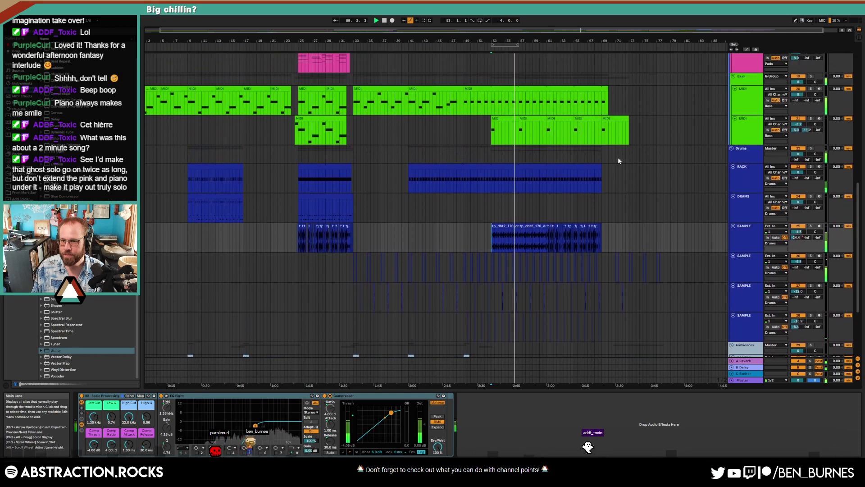
{"action": "scroll", "coordinate": [618, 159], "scroll_direction": "up", "scroll_amount": 10}
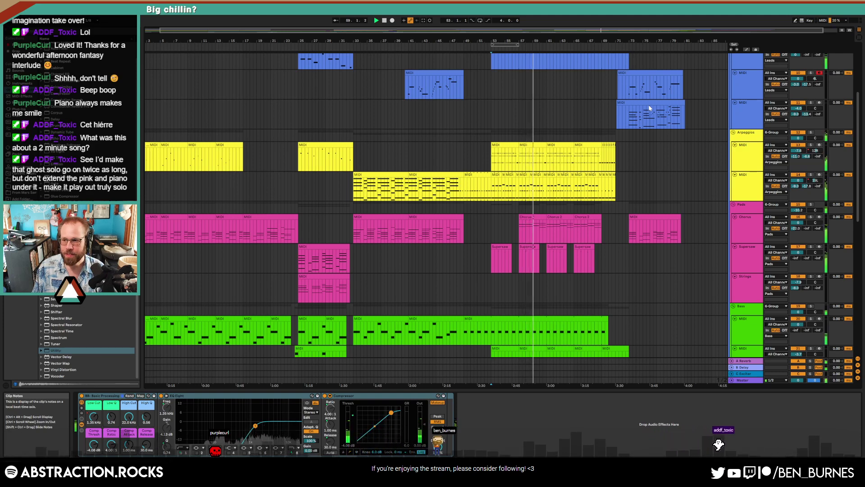
{"action": "left_click", "coordinate": [644, 73]}
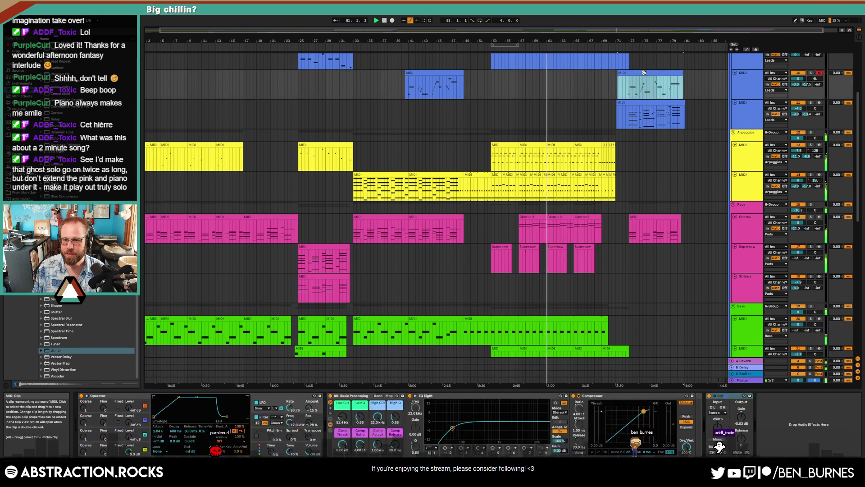
Step: Reshape the chopped drum loop's Low Cut automation to stay level from bar 61 and curve up into bar 69
{"action": "scroll", "coordinate": [661, 172], "scroll_direction": "down", "scroll_amount": 10}
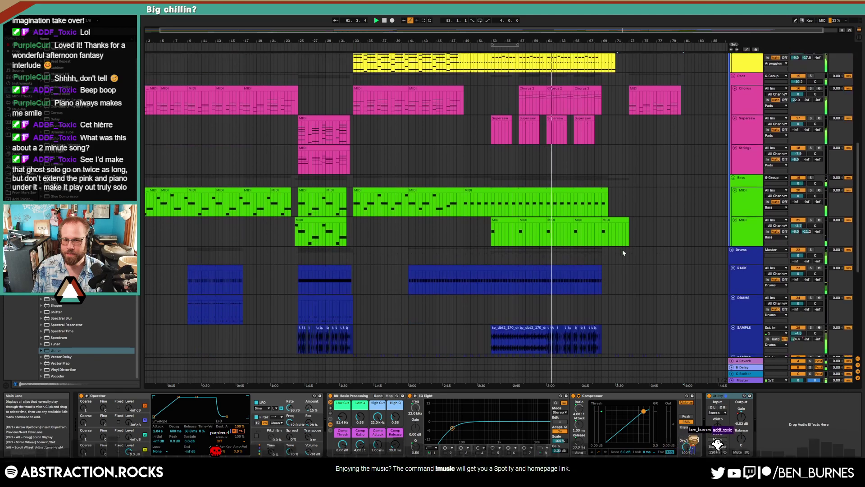
{"action": "left_click", "coordinate": [549, 277]}
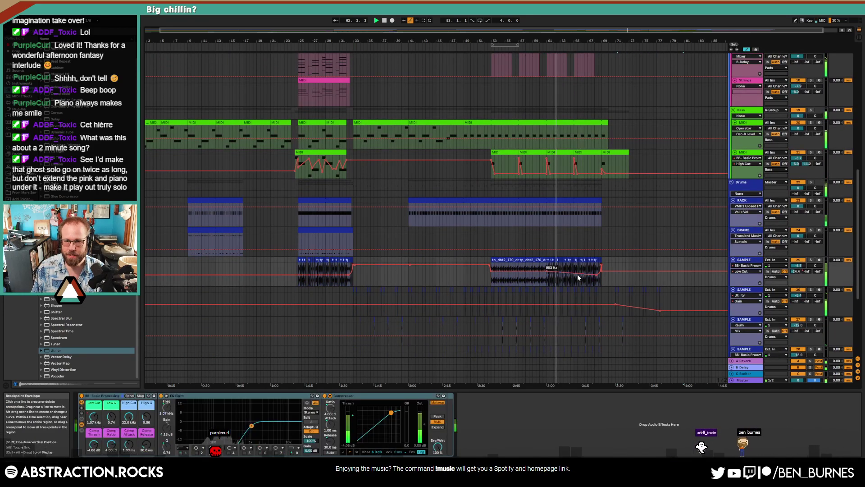
{"action": "left_click_drag", "start_coordinate": [600, 277], "coordinate": [599, 275]}
{"action": "left_click", "coordinate": [601, 271]}
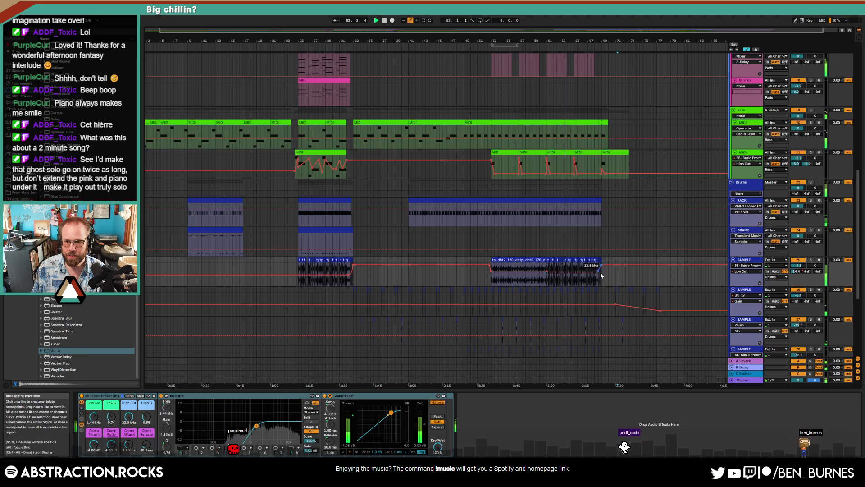
{"action": "left_click", "coordinate": [598, 271]}
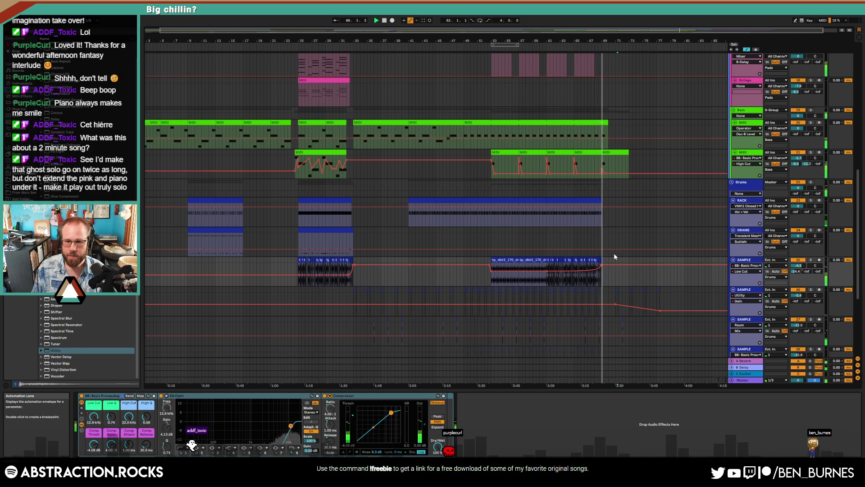
Step: Copy the drum rack clip from bar 25 to bar 61, hide the automation lanes, and play from there
{"action": "left_click", "coordinate": [336, 200]}
{"action": "key", "text": "ctrl+c"}
{"action": "left_click", "coordinate": [547, 221]}
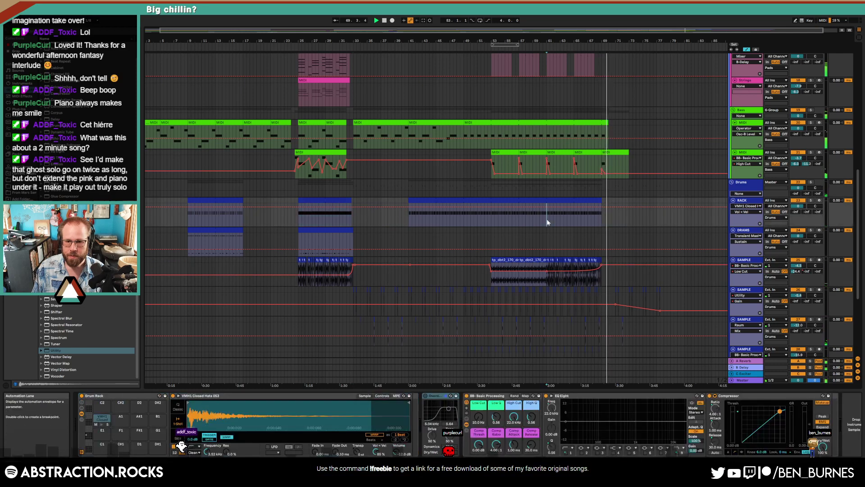
{"action": "key", "text": "ctrl+v"}
{"action": "key", "text": "a"}
{"action": "left_click", "coordinate": [547, 221]}
{"action": "key", "text": "space"}
{"action": "key", "text": "space"}
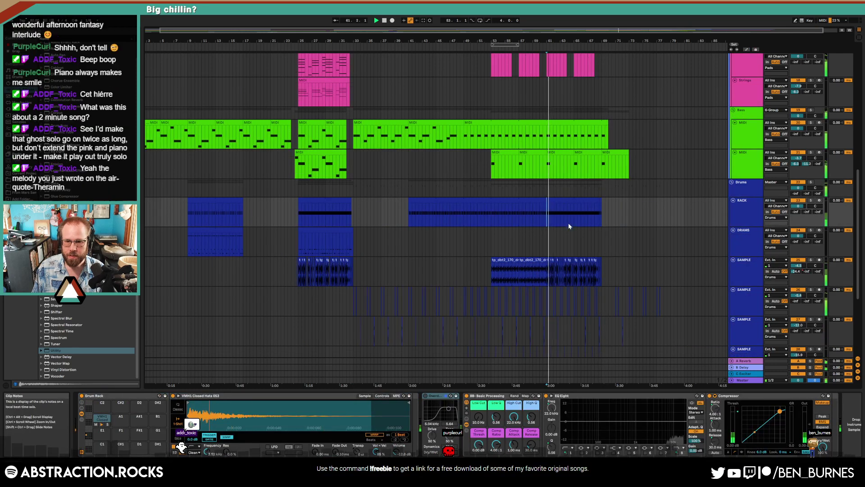
Step: Extend the end of the pasted drum rack clip to bar 69
{"action": "scroll", "coordinate": [611, 215], "scroll_direction": "up", "scroll_amount": 5, "text": "ctrl"}
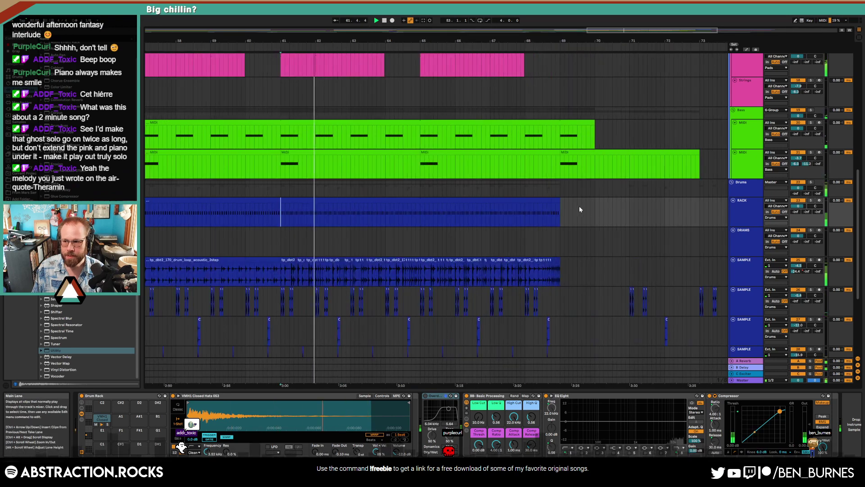
{"action": "left_click", "coordinate": [556, 201], "text": "shift"}
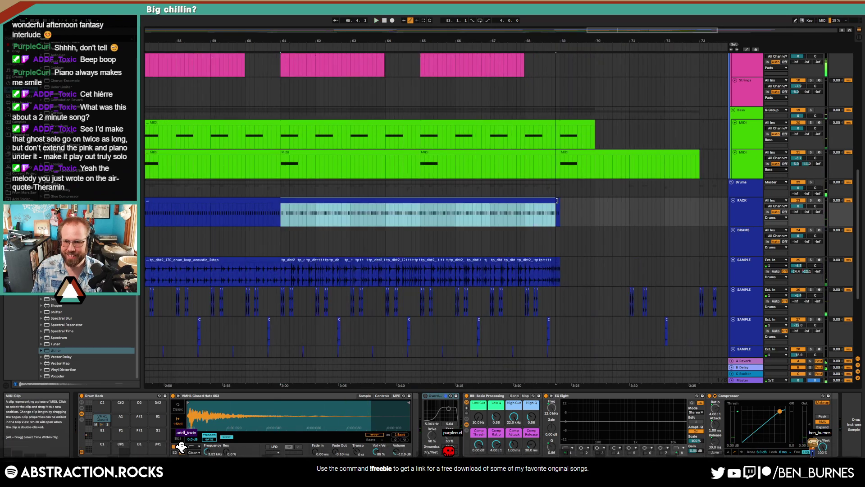
{"action": "scroll", "coordinate": [604, 207], "scroll_direction": "down", "scroll_amount": 5, "text": "ctrl"}
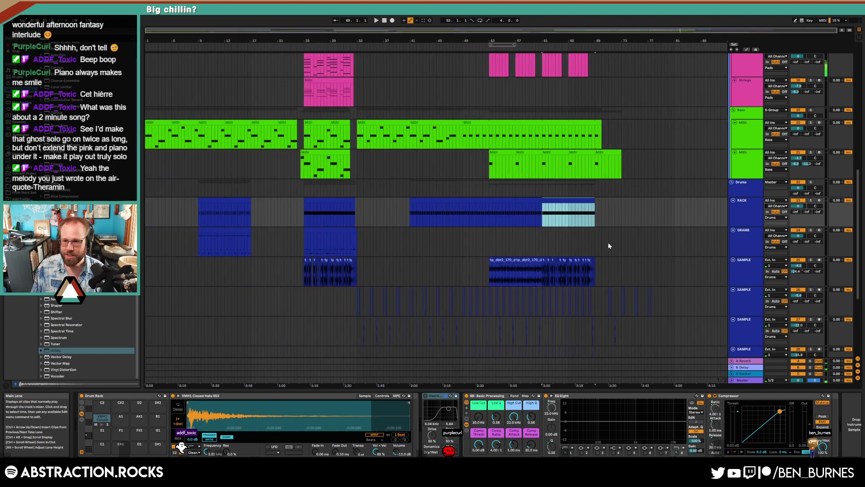
Step: Move the recorded lead melody clip from bar 71 to about bar 80 and play the ending from bar 73
{"action": "scroll", "coordinate": [607, 242], "scroll_direction": "up", "scroll_amount": 5}
{"action": "scroll", "coordinate": [636, 257], "scroll_direction": "up", "scroll_amount": 4}
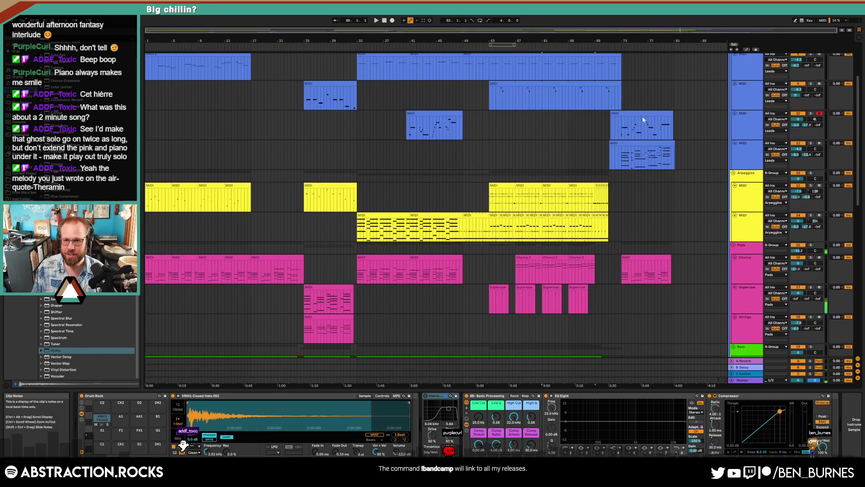
{"action": "left_click", "coordinate": [642, 118]}
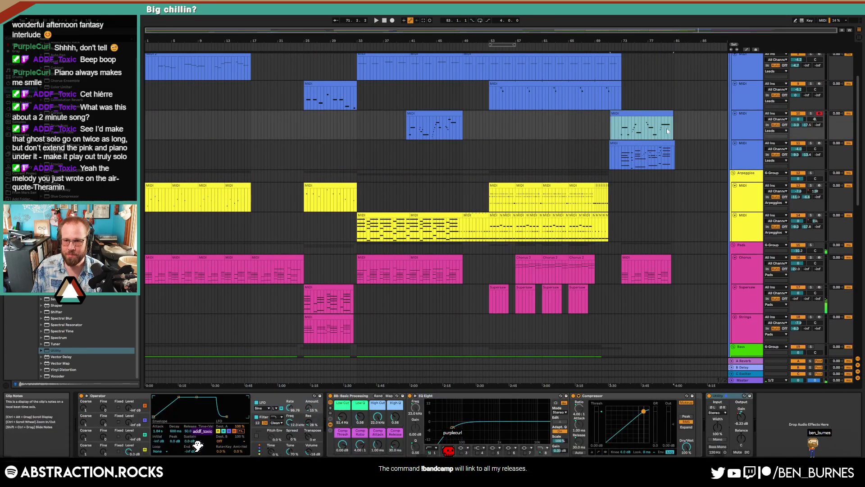
{"action": "left_click", "coordinate": [665, 131]}
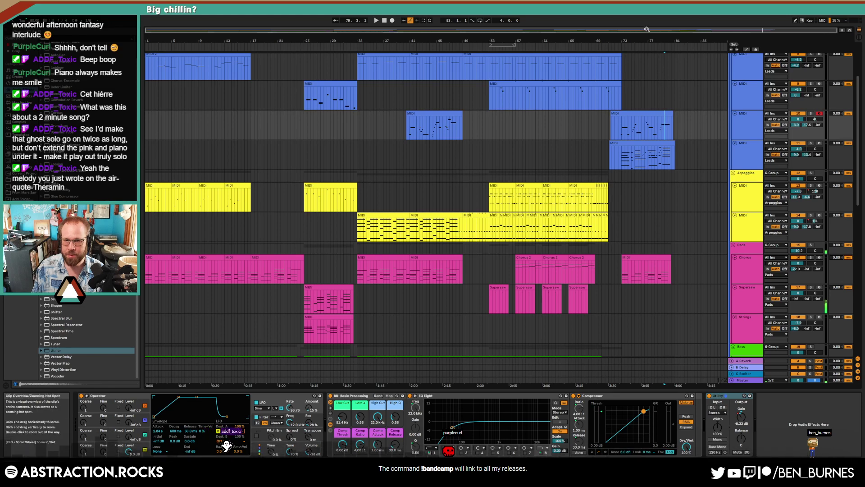
{"action": "left_click", "coordinate": [620, 129]}
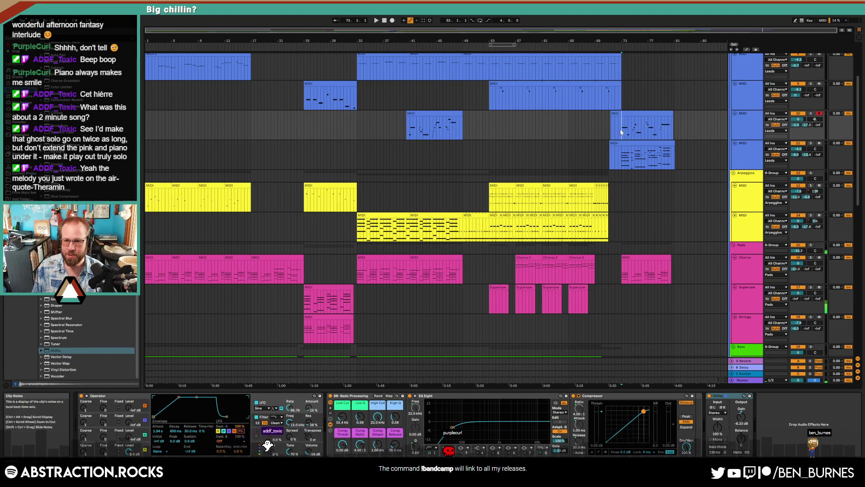
{"action": "left_click_drag", "start_coordinate": [624, 113], "coordinate": [681, 111]}
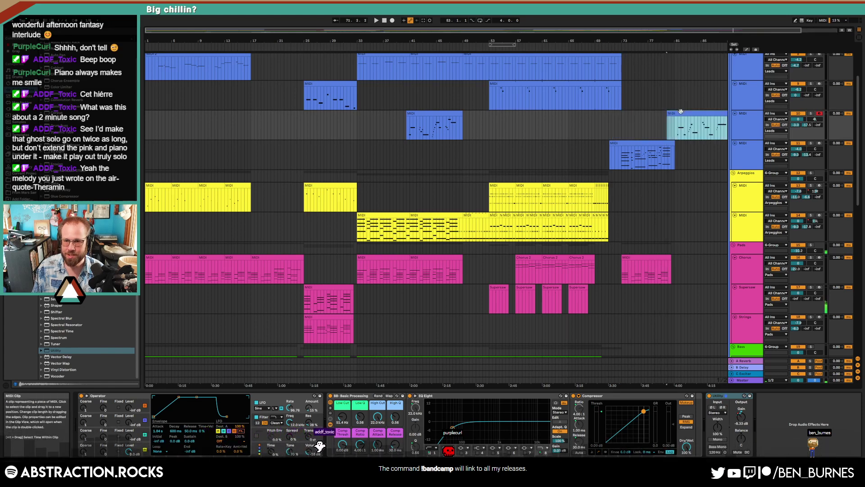
{"action": "left_click", "coordinate": [623, 55]}
{"action": "key", "text": "space"}
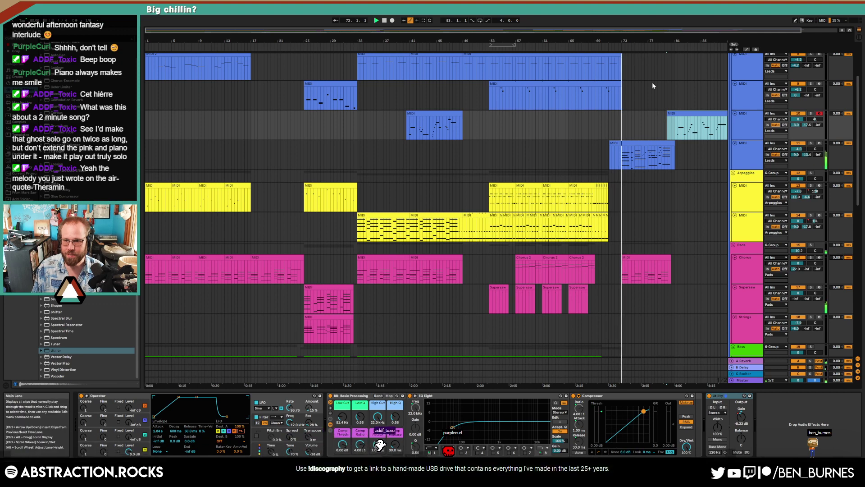
Step: Return the lead melody clip to the ending, trimmed to start at about bar 72, and undo a further move to about bar 81
{"action": "left_click_drag", "start_coordinate": [736, 30], "coordinate": [772, 31]}
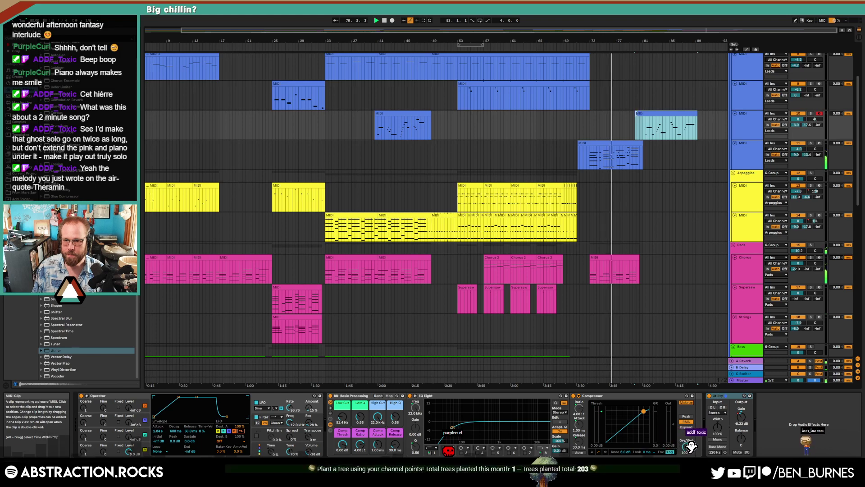
{"action": "left_click_drag", "start_coordinate": [692, 113], "coordinate": [636, 113]}
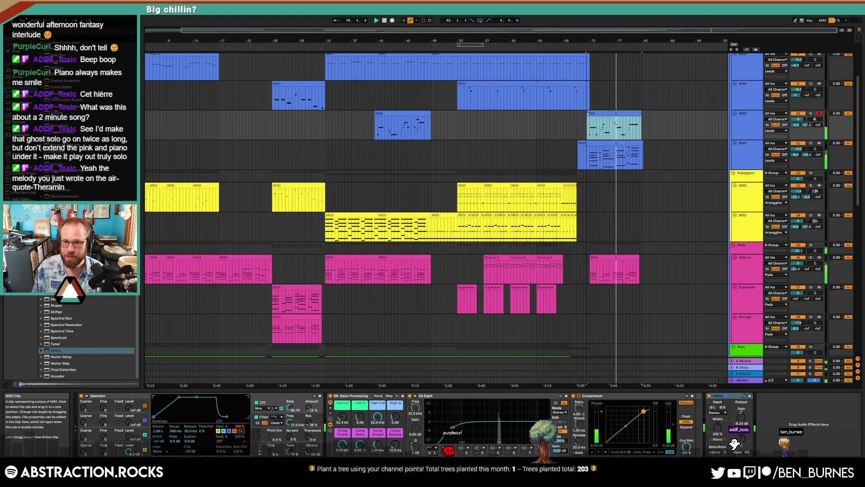
{"action": "left_click_drag", "start_coordinate": [579, 113], "coordinate": [654, 112]}
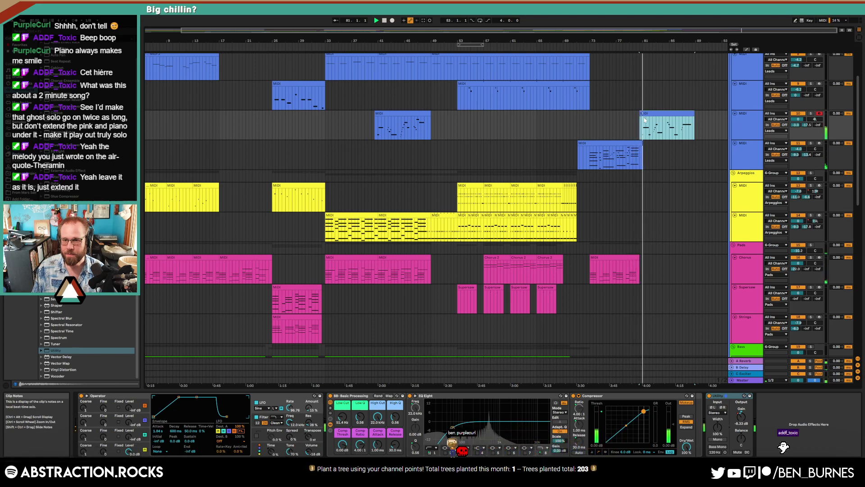
{"action": "key", "text": "ctrl+z"}
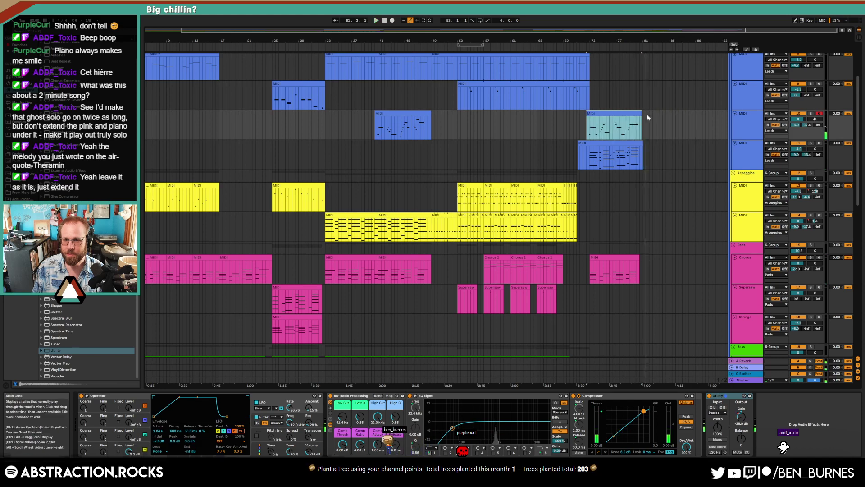
Step: Play the end of the lead melody and piano from about bar 78
{"action": "left_click", "coordinate": [626, 128]}
{"action": "key", "text": "space"}
{"action": "key", "text": "space"}
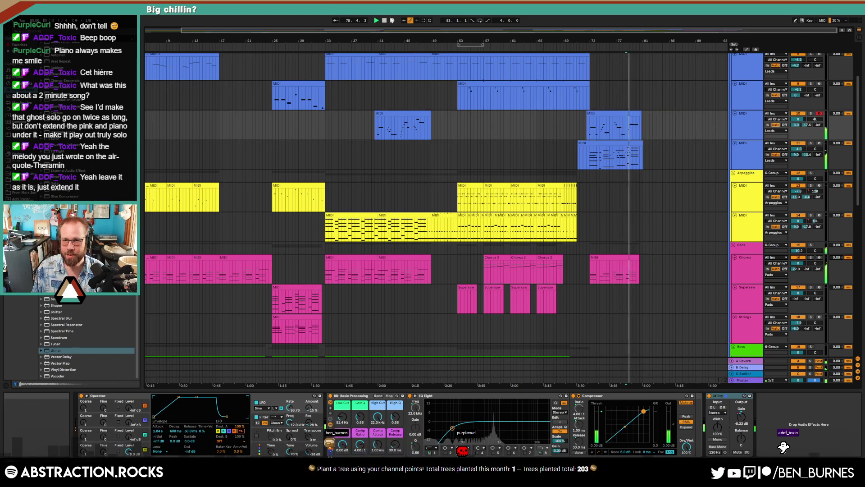
{"action": "key", "text": "space"}
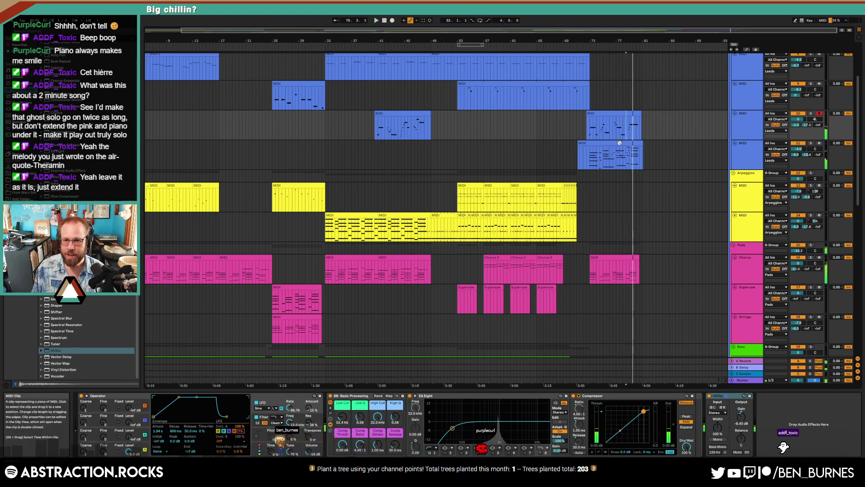
Step: Duplicate bars 73 to 81 of the ending's piano clip so the copy starts at bar 81
{"action": "left_click", "coordinate": [642, 156]}
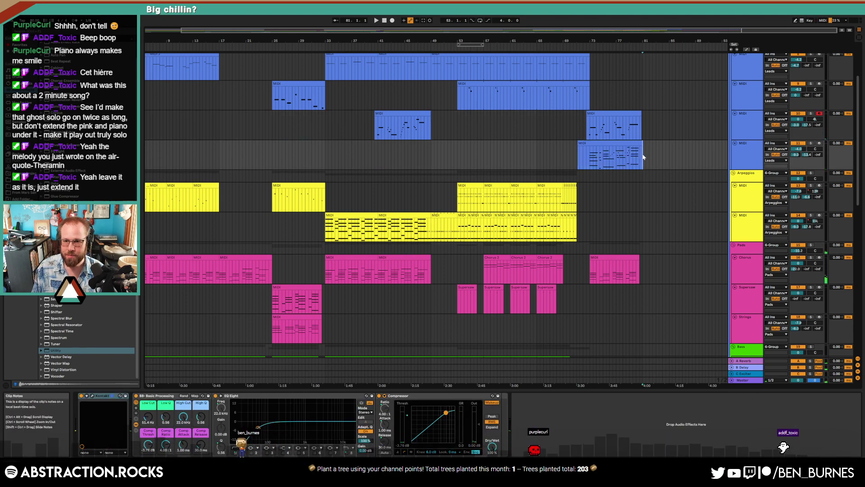
{"action": "left_click_drag", "start_coordinate": [642, 156], "coordinate": [591, 153]}
{"action": "key", "text": "ctrl+d"}
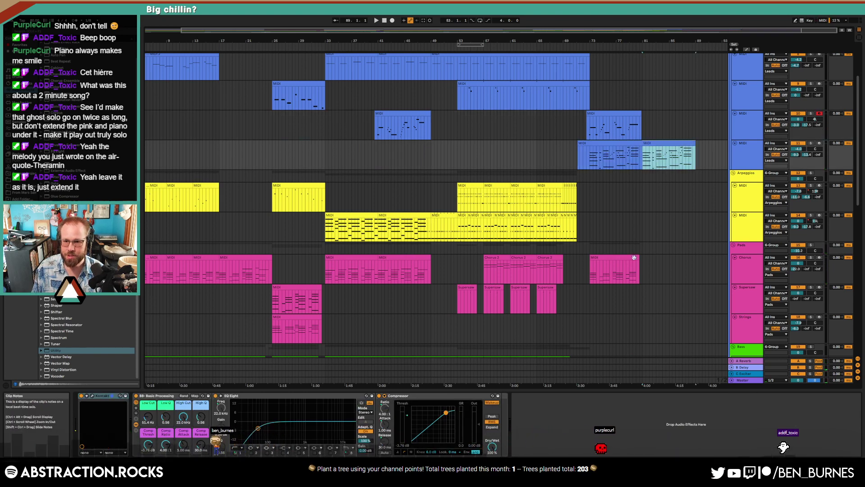
Step: Delete the copied piano clip that starts at bar 81 in the ending
{"action": "left_click", "coordinate": [636, 128]}
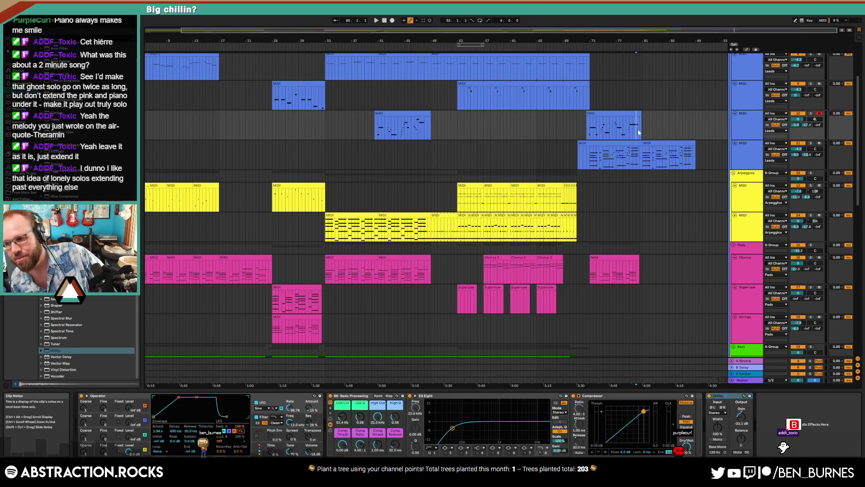
{"action": "left_click", "coordinate": [650, 144]}
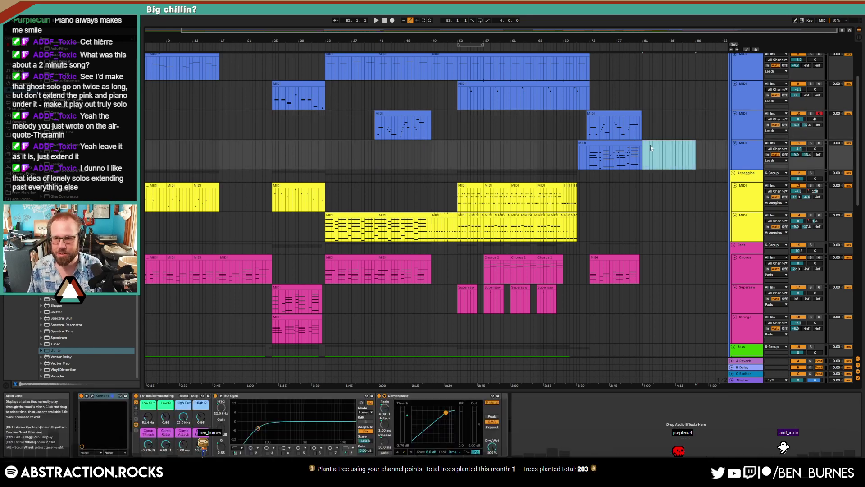
{"action": "key", "text": "Delete"}
{"action": "left_click", "coordinate": [633, 134]}
{"action": "key", "text": "space"}
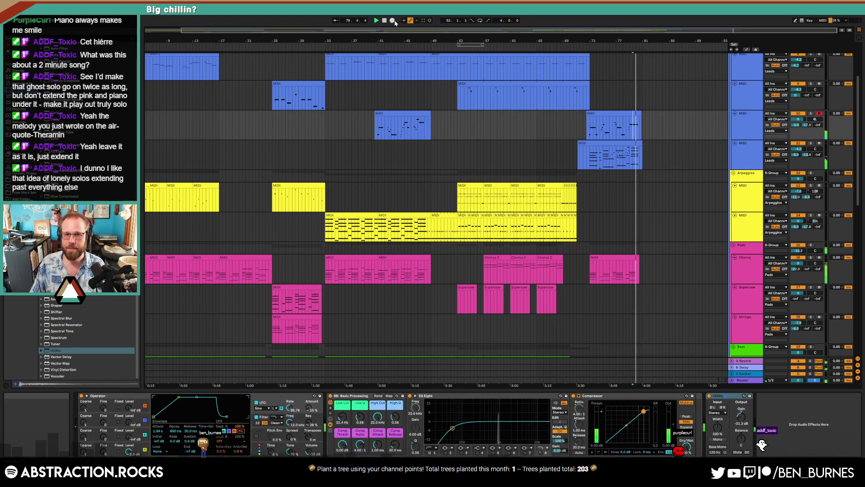
{"action": "left_click", "coordinate": [393, 20]}
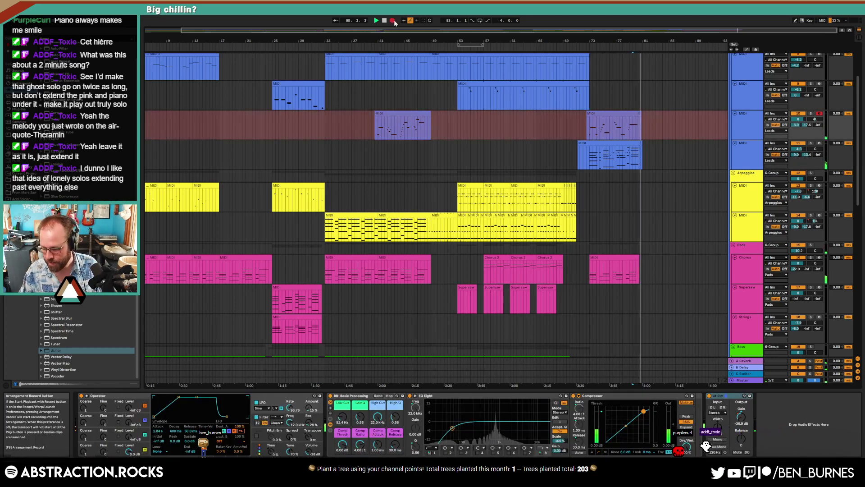
{"action": "key", "text": "space"}
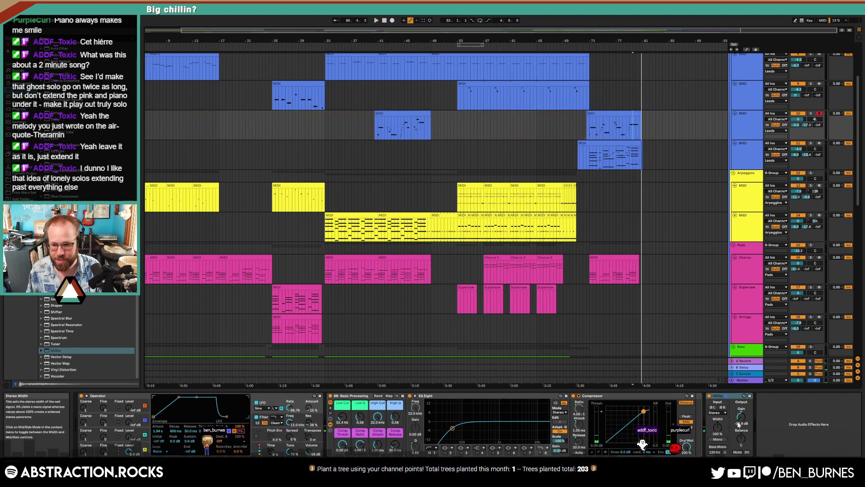
Step: Clear the lead track's gain fade-out over the ending and record more lead melody from about bar 80 to bar 91
{"action": "key", "text": "a"}
{"action": "left_click", "coordinate": [633, 136]}
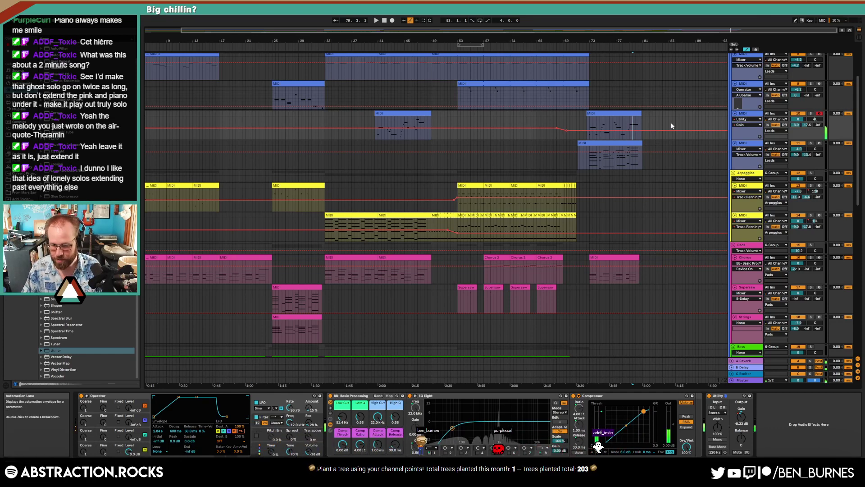
{"action": "key", "text": "space"}
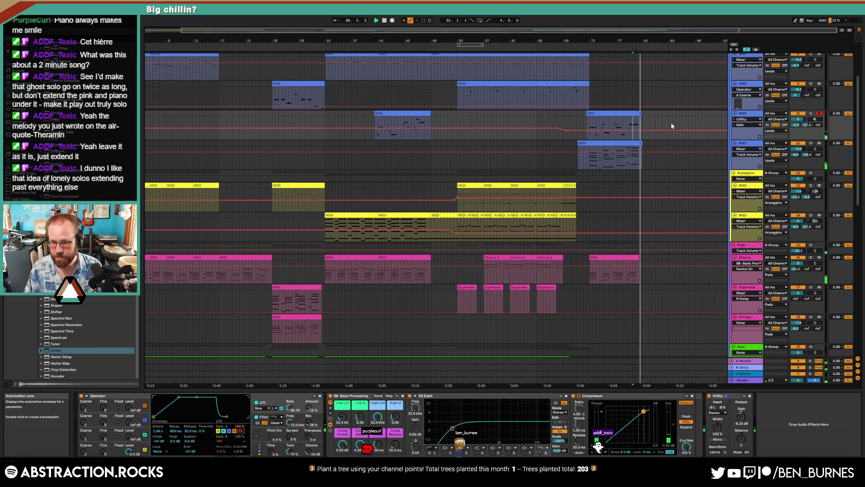
{"action": "key", "text": "F9"}
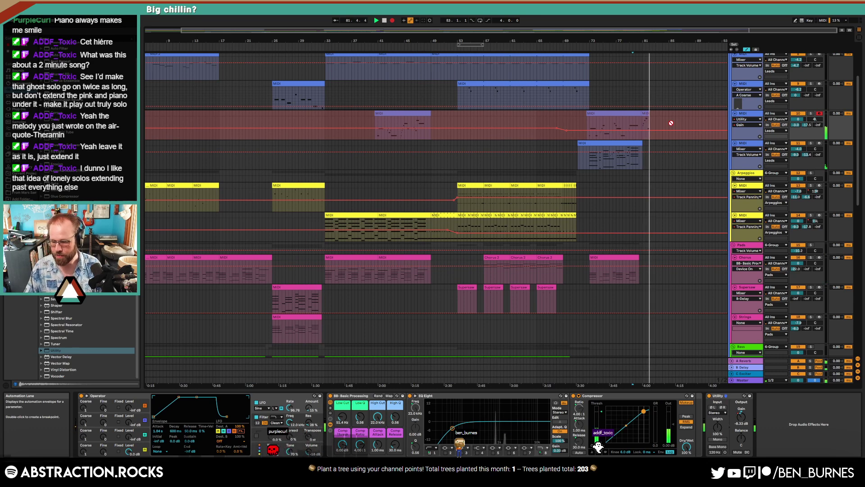
{"action": "key", "text": "F9"}
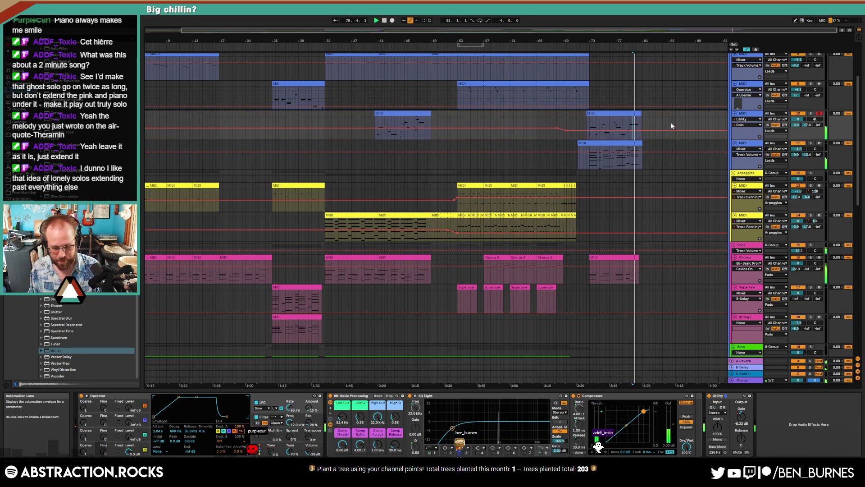
{"action": "key", "text": "F9"}
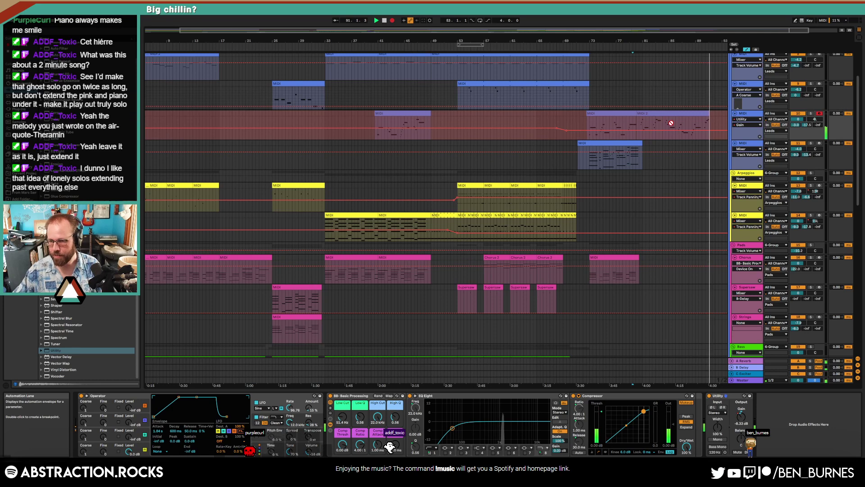
{"action": "key", "text": "space"}
Step: Cut the end of the new lead take at about bar 89.5 and fade its gain to -inf dB there
{"action": "key", "text": "a"}
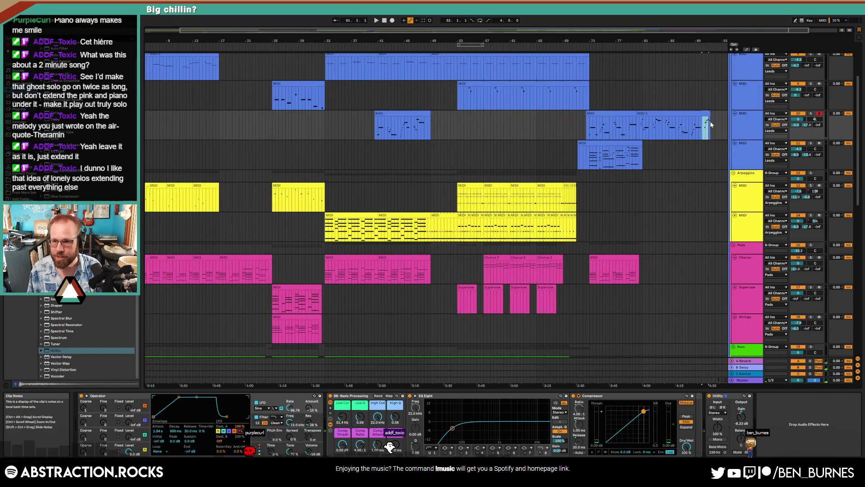
{"action": "key", "text": "a"}
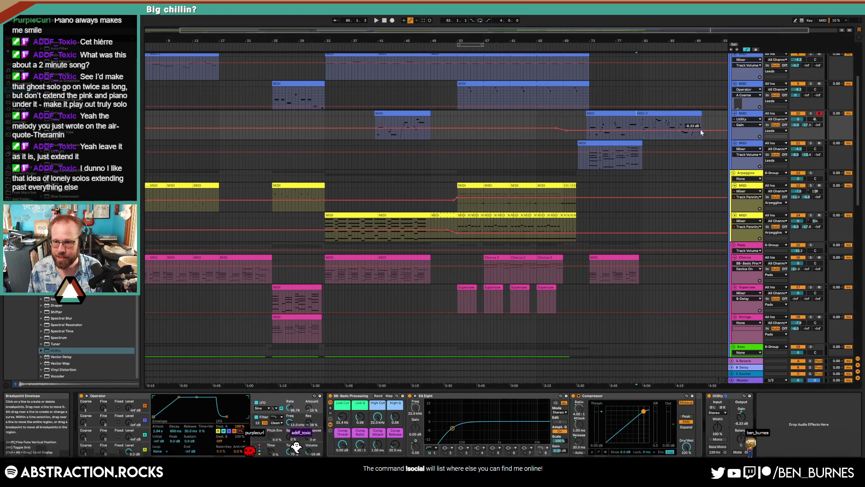
{"action": "left_click_drag", "start_coordinate": [700, 129], "coordinate": [700, 136]}
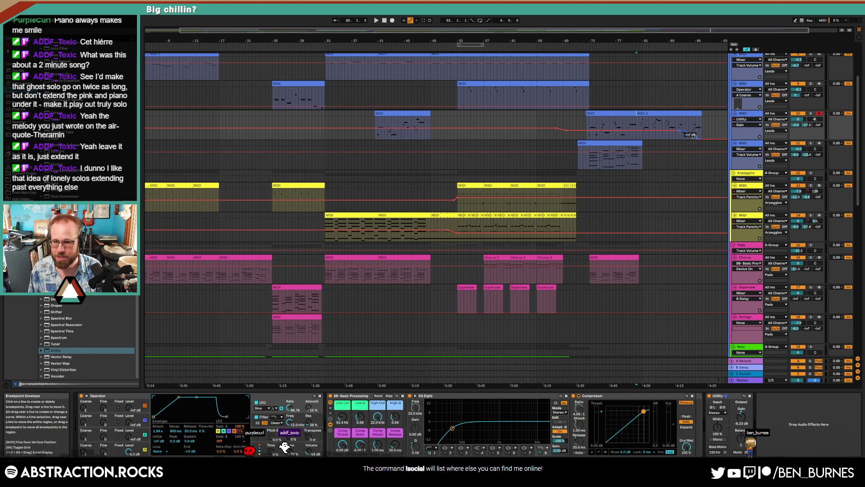
Step: Move the join between the two ending lead clips to about bar 80.5 and play from about bar 72.5
{"action": "scroll", "coordinate": [636, 114], "scroll_direction": "up", "scroll_amount": 4}
{"action": "left_click_drag", "start_coordinate": [638, 114], "coordinate": [653, 116]}
{"action": "left_click", "coordinate": [387, 118]}
{"action": "key", "text": "space"}
{"action": "key", "text": "a"}
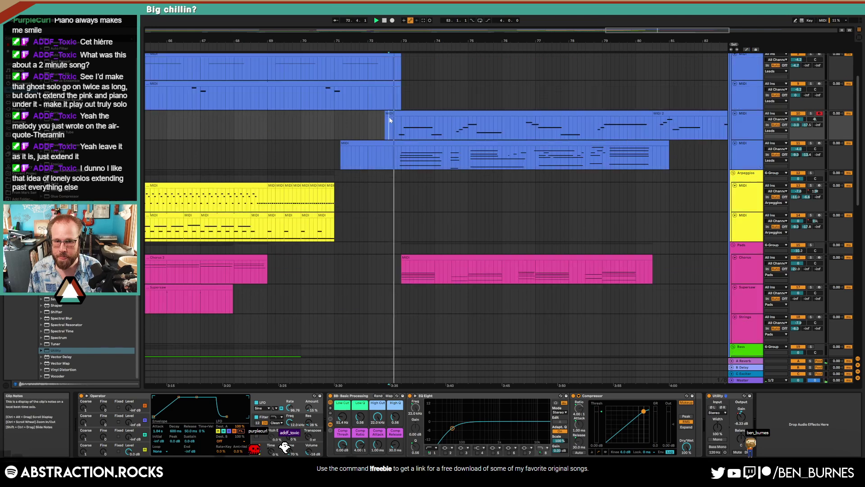
Step: Duplicate the last Dripping Water Slow clip from about bar 78 and fade it out toward about bar 85
{"action": "scroll", "coordinate": [507, 175], "scroll_direction": "down", "scroll_amount": 4}
{"action": "scroll", "coordinate": [571, 223], "scroll_direction": "down", "scroll_amount": 10}
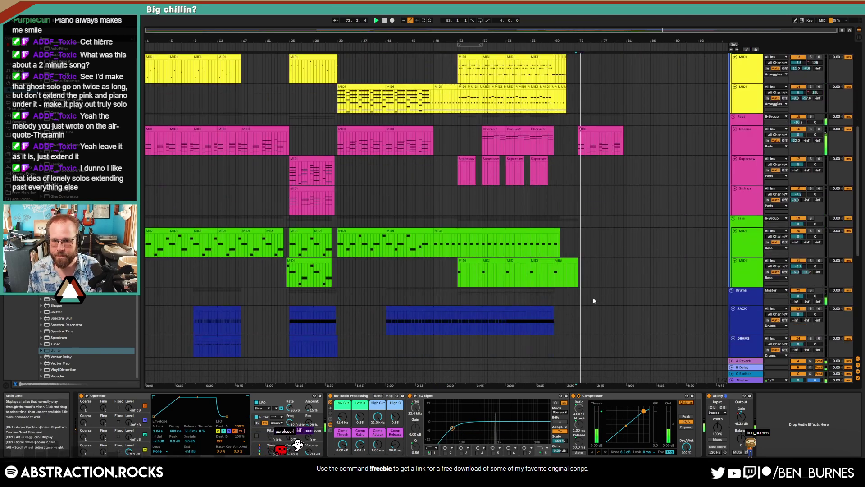
{"action": "scroll", "coordinate": [608, 297], "scroll_direction": "down", "scroll_amount": 6}
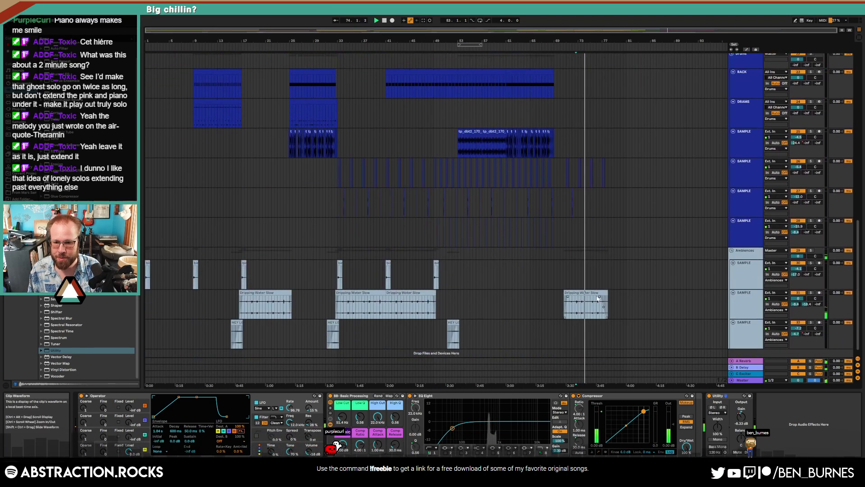
{"action": "left_click", "coordinate": [616, 298]}
{"action": "left_click", "coordinate": [568, 306]}
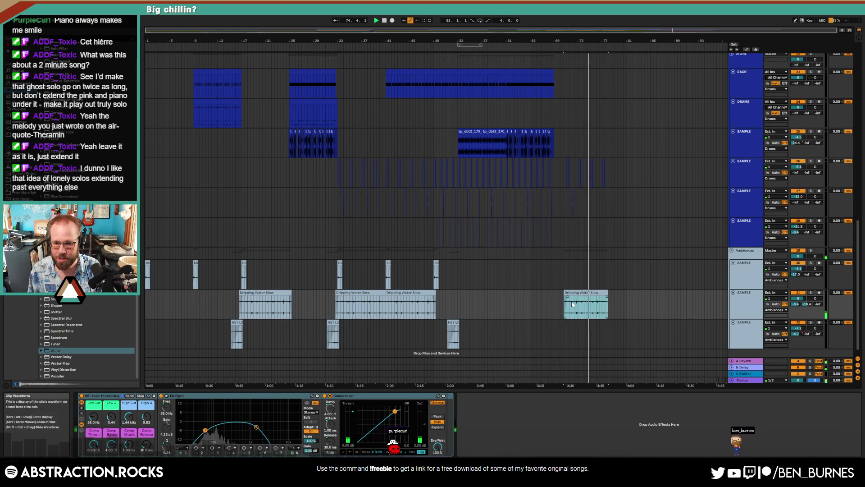
{"action": "left_click_drag", "start_coordinate": [600, 293], "coordinate": [640, 297]}
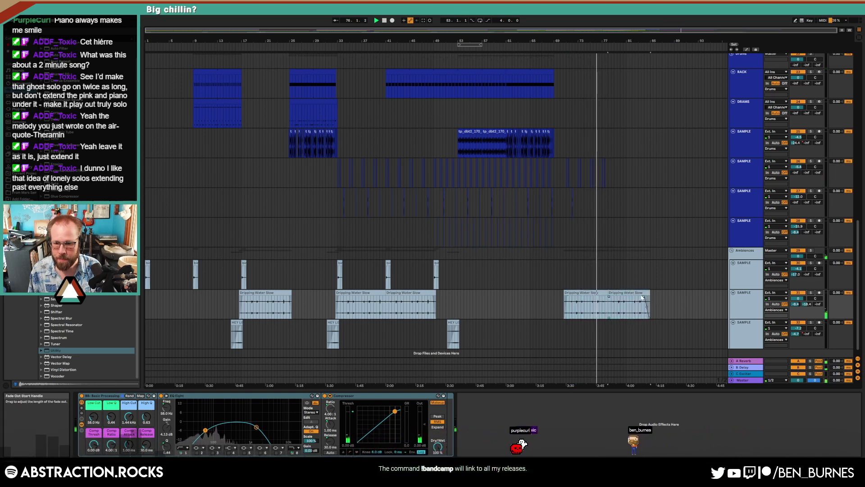
Step: Collapse the Drums, Bass, Pads and Arpeggios track groups
{"action": "scroll", "coordinate": [726, 229], "scroll_direction": "up", "scroll_amount": 3}
{"action": "left_click", "coordinate": [731, 101]}
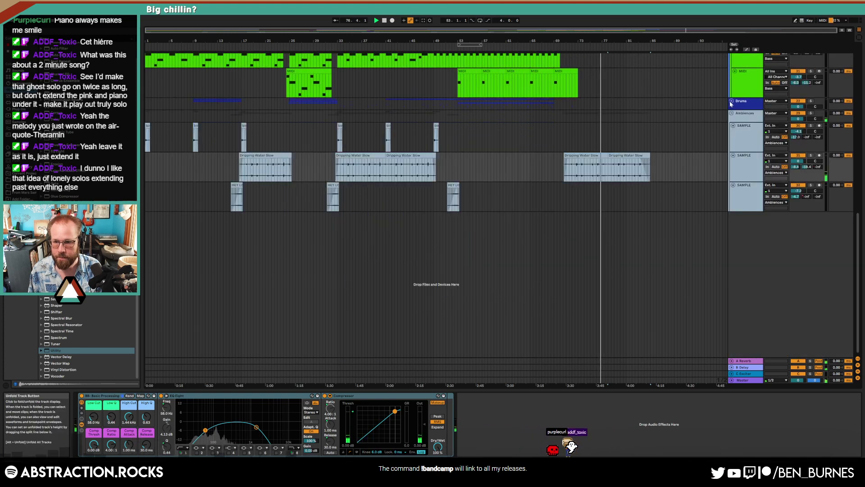
{"action": "scroll", "coordinate": [718, 150], "scroll_direction": "up", "scroll_amount": 3}
{"action": "scroll", "coordinate": [718, 148], "scroll_direction": "up", "scroll_amount": 1}
{"action": "left_click", "coordinate": [734, 116]}
{"action": "scroll", "coordinate": [721, 117], "scroll_direction": "up", "scroll_amount": 2}
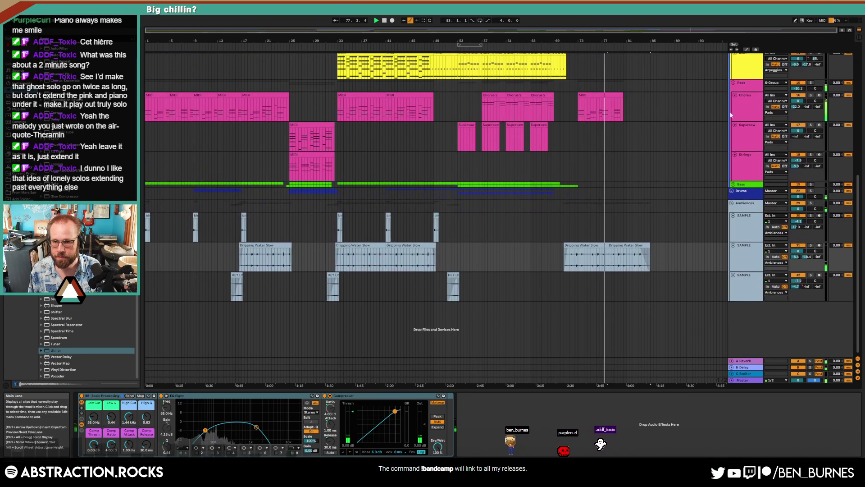
{"action": "left_click", "coordinate": [733, 83]}
{"action": "scroll", "coordinate": [680, 165], "scroll_direction": "up", "scroll_amount": 2}
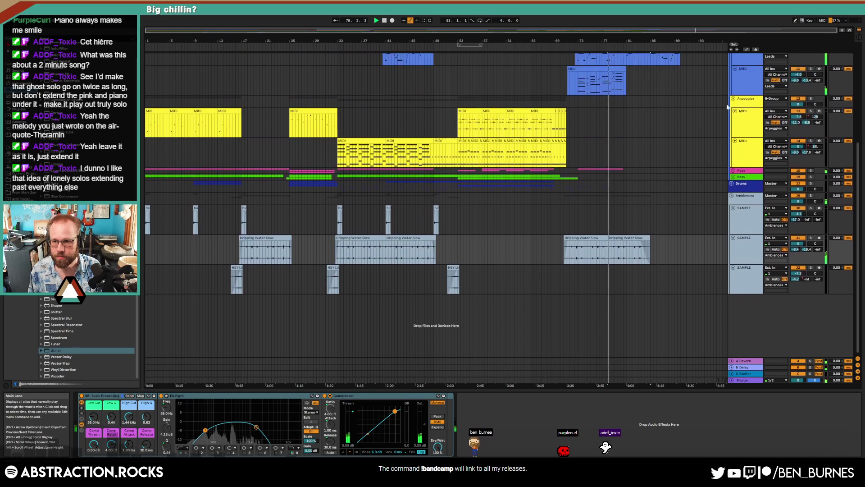
{"action": "left_click", "coordinate": [733, 98]}
Step: Extend the Dripping Water Slow ambience to about bar 88, with the join between its two clips at about bar 79.5
{"action": "scroll", "coordinate": [676, 150], "scroll_direction": "up", "scroll_amount": 5}
{"action": "scroll", "coordinate": [642, 238], "scroll_direction": "up", "scroll_amount": 3}
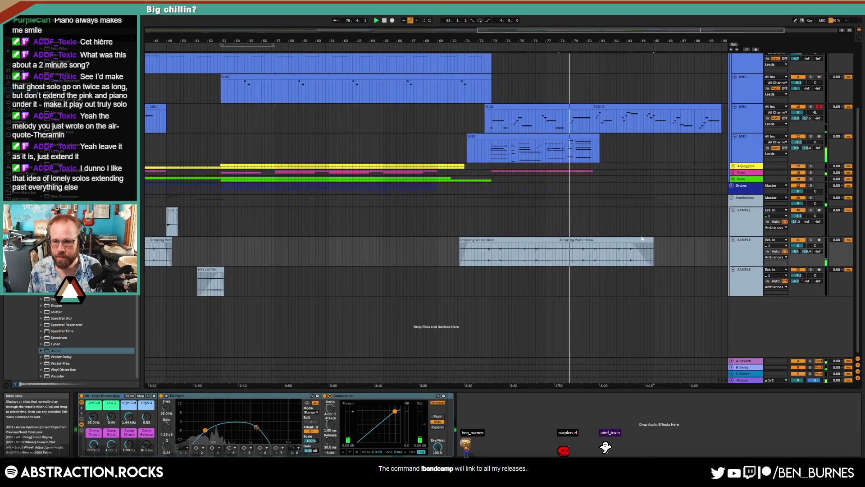
{"action": "left_click_drag", "start_coordinate": [561, 240], "coordinate": [584, 239]}
{"action": "mouse_move", "coordinate": [670, 240]}
{"action": "left_mouse_down"}
{"action": "mouse_move", "coordinate": [689, 241]}
{"action": "mouse_move", "coordinate": [670, 245]}
{"action": "mouse_move", "coordinate": [679, 244]}
{"action": "left_mouse_up"}
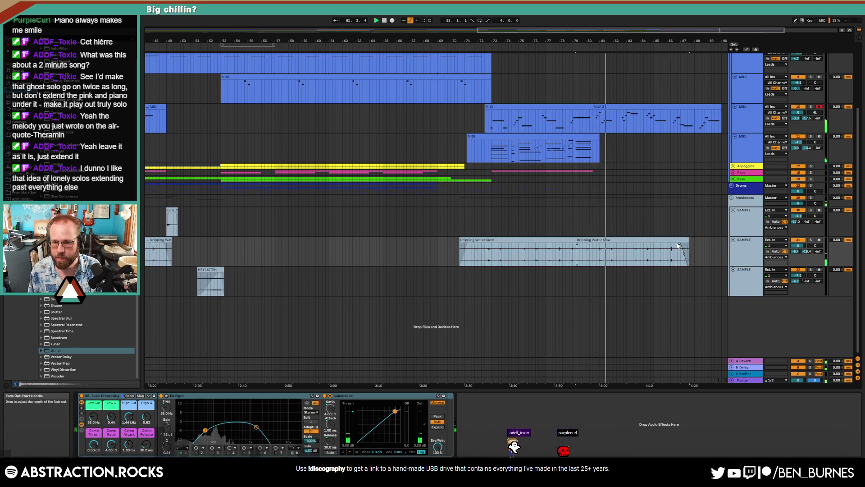
{"action": "left_click", "coordinate": [579, 240]}
{"action": "left_click_drag", "start_coordinate": [577, 244], "coordinate": [582, 246]}
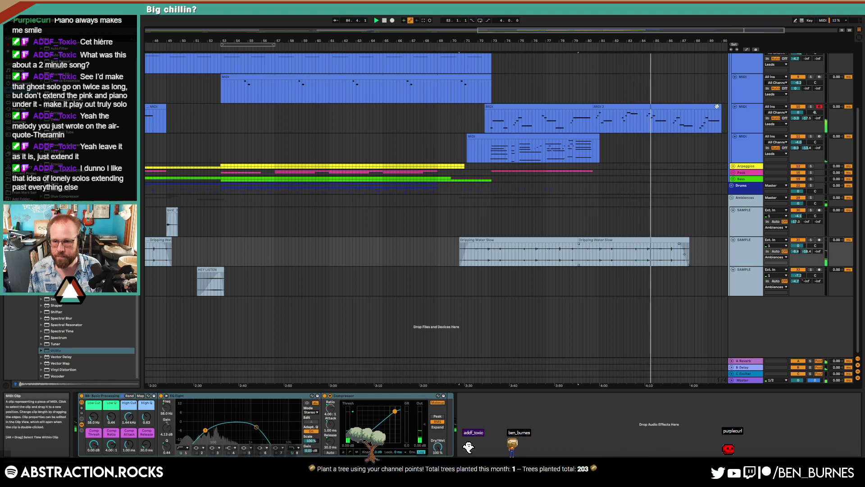
Step: Shorten the second lead melody clip to end at bar 88 and move its gain fade-out to finish there
{"action": "key", "text": "a"}
{"action": "left_click_drag", "start_coordinate": [719, 107], "coordinate": [694, 108]}
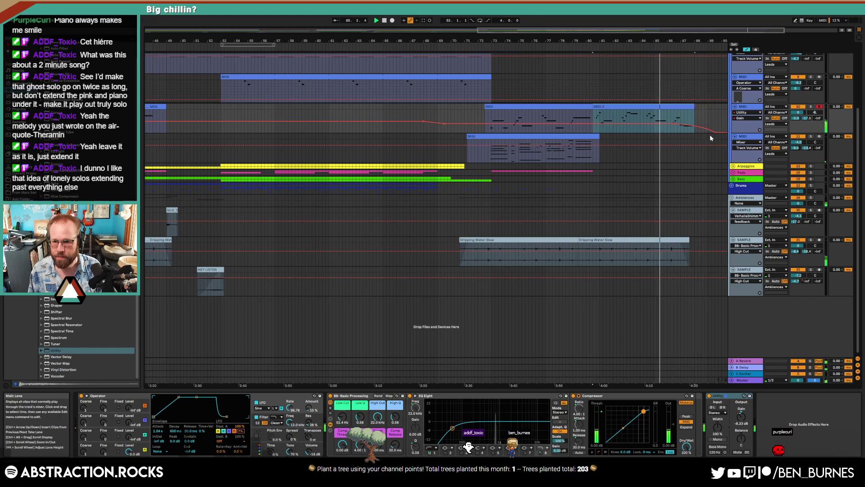
{"action": "left_click_drag", "start_coordinate": [714, 134], "coordinate": [691, 134]}
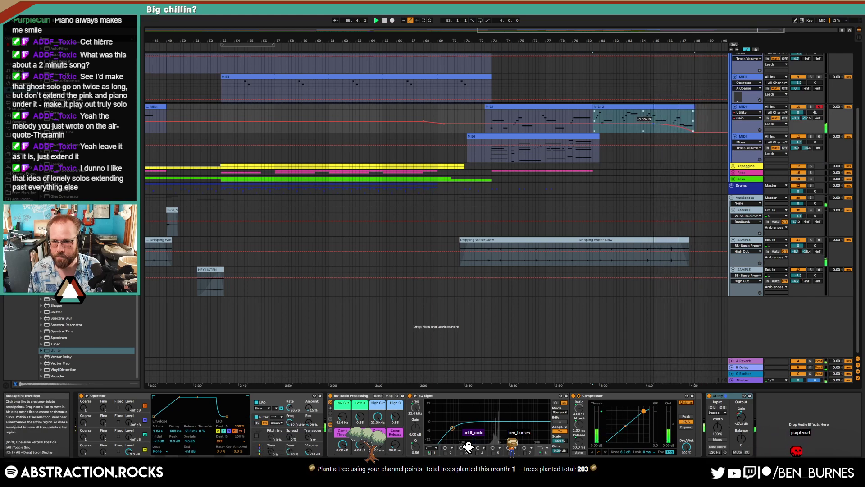
{"action": "left_click", "coordinate": [664, 114]}
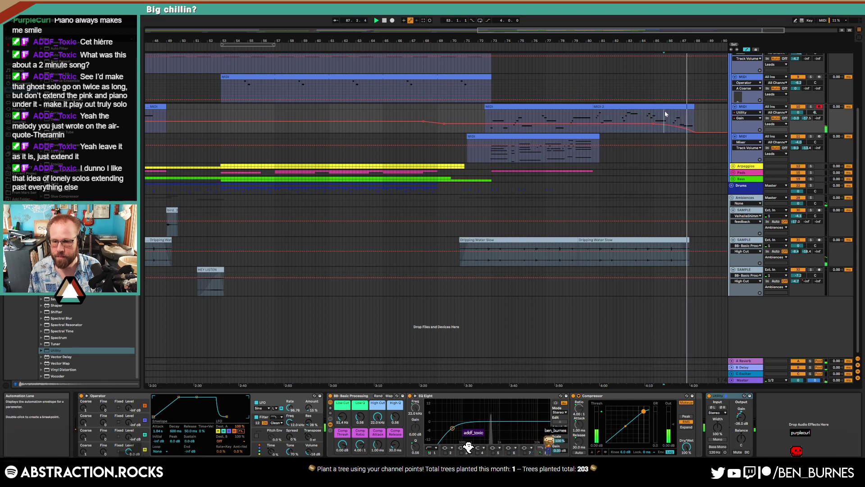
Step: Copy the last Dripping Water Slow clip to bar 85, end it at bar 90 and fade it out from about bar 88
{"action": "key", "text": "a"}
{"action": "left_click", "coordinate": [679, 244]}
{"action": "key", "text": "a"}
{"action": "key", "text": "a"}
{"action": "key", "text": "space"}
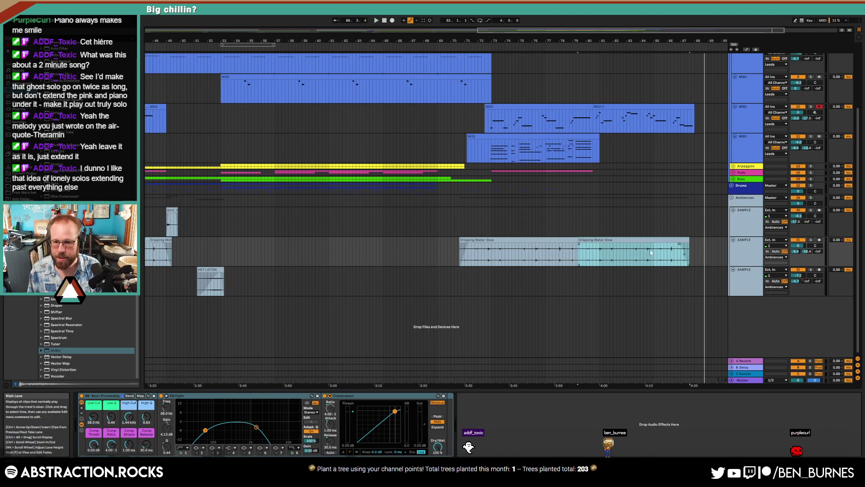
{"action": "left_click_drag", "start_coordinate": [632, 243], "coordinate": [707, 246]}
{"action": "left_click_drag", "start_coordinate": [681, 31], "coordinate": [732, 31]}
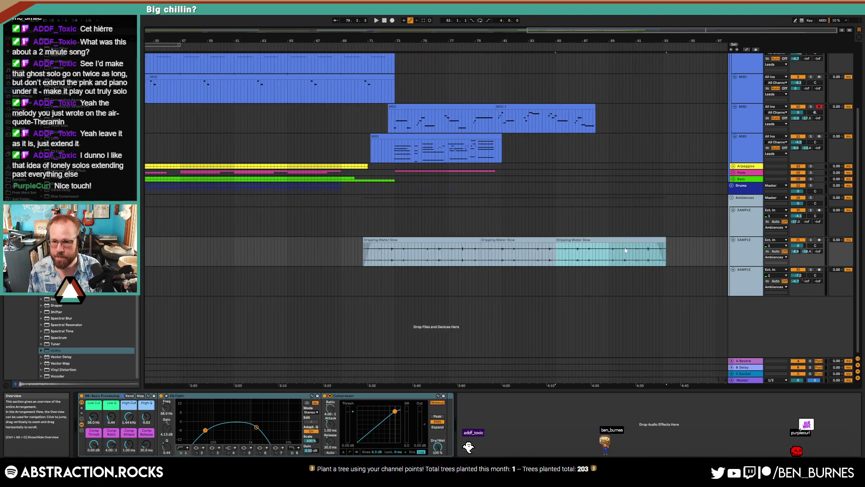
{"action": "left_click_drag", "start_coordinate": [662, 240], "coordinate": [597, 248]}
{"action": "key", "text": "f"}
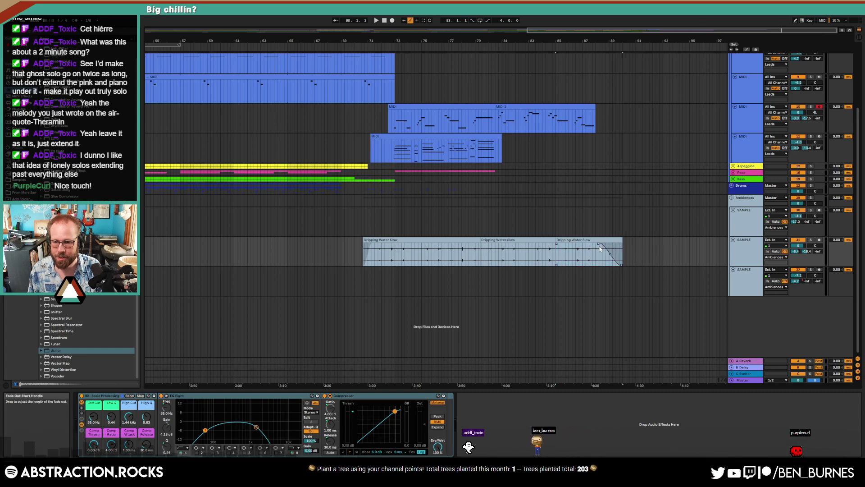
Step: Ramp the dripping water track's B-Delay send up to 0.0 dB by about bar 87 and play the ending from bar 81
{"action": "key", "text": "a"}
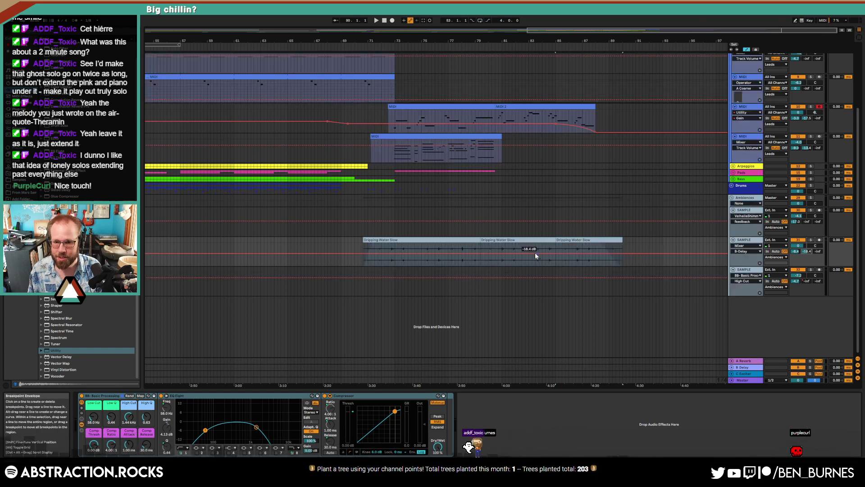
{"action": "left_click_drag", "start_coordinate": [579, 253], "coordinate": [579, 245]}
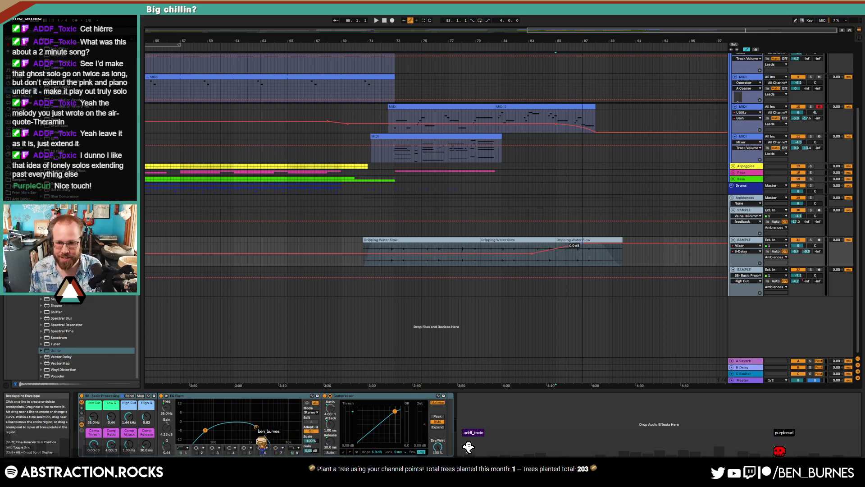
{"action": "left_click", "coordinate": [501, 247]}
{"action": "key", "text": "space"}
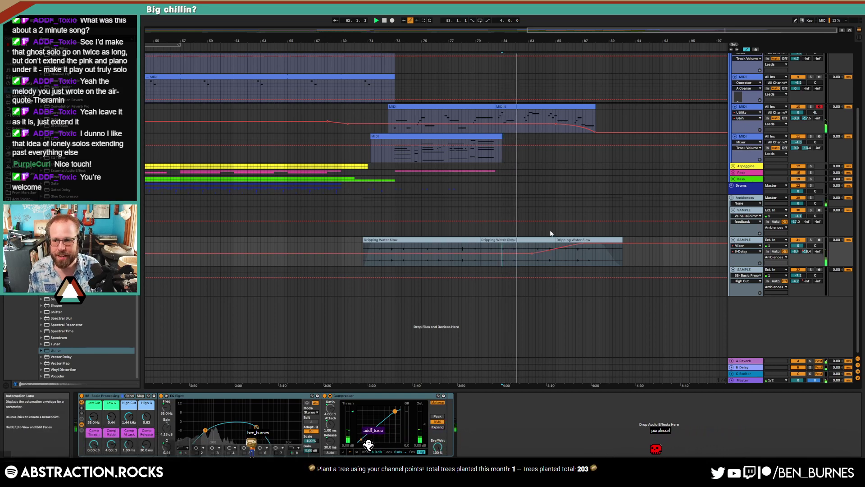
{"action": "key", "text": "a"}
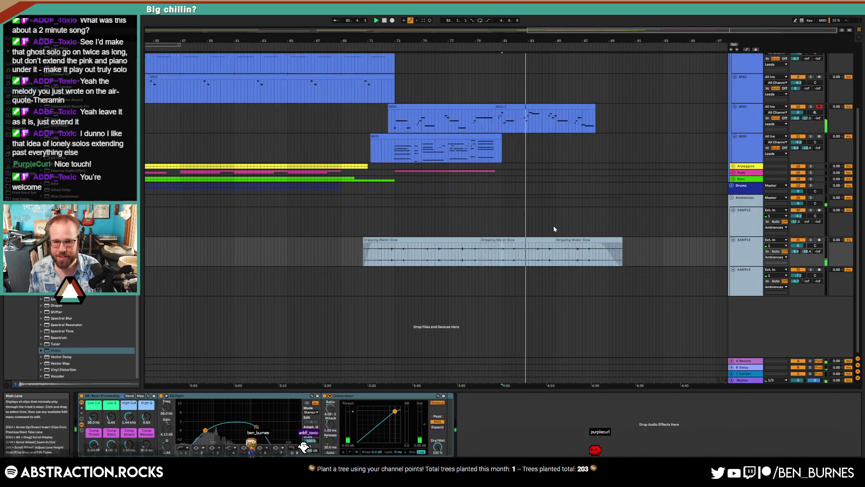
{"action": "key", "text": "w"}
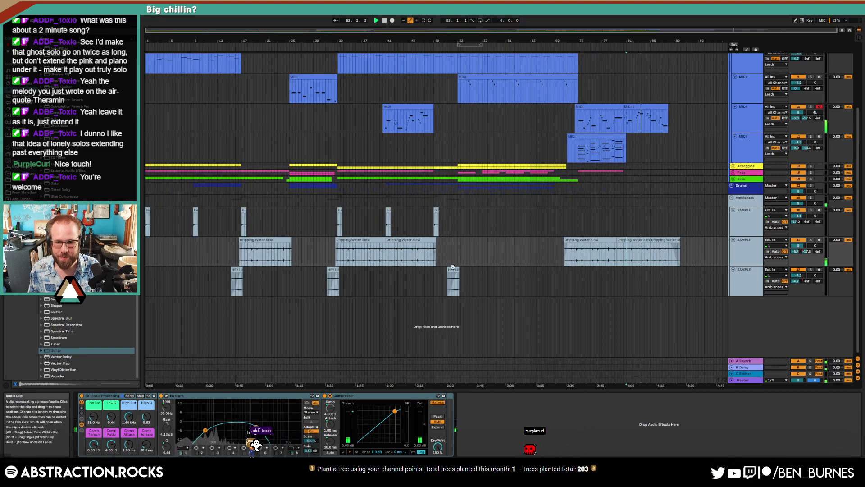
Step: Try a copy of the last HEY LISTEN clip at about bar 85, removing it and restoring it
{"action": "left_click_drag", "start_coordinate": [453, 267], "coordinate": [616, 269]}
{"action": "scroll", "coordinate": [670, 281], "scroll_direction": "up", "scroll_amount": 5, "text": "ctrl"}
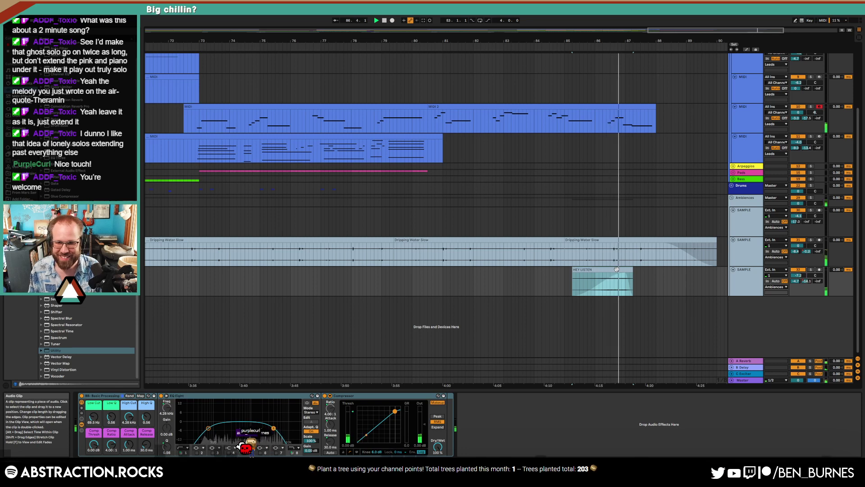
{"action": "key", "text": "Delete"}
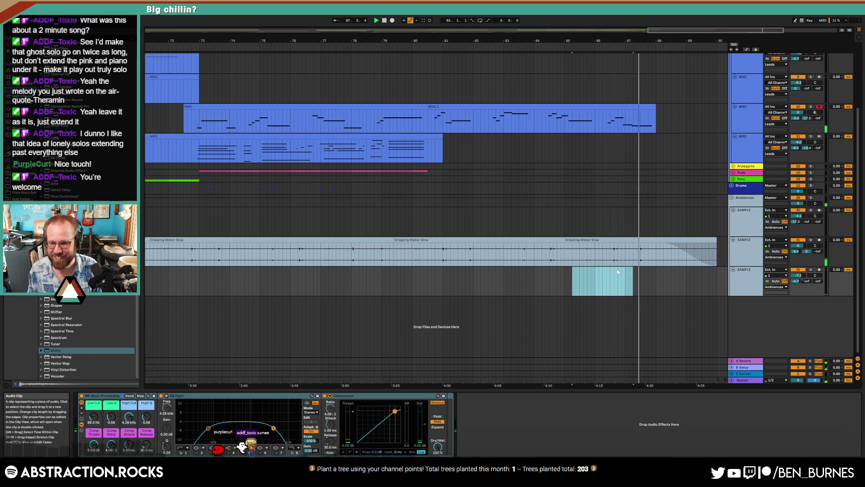
{"action": "left_click", "coordinate": [549, 276]}
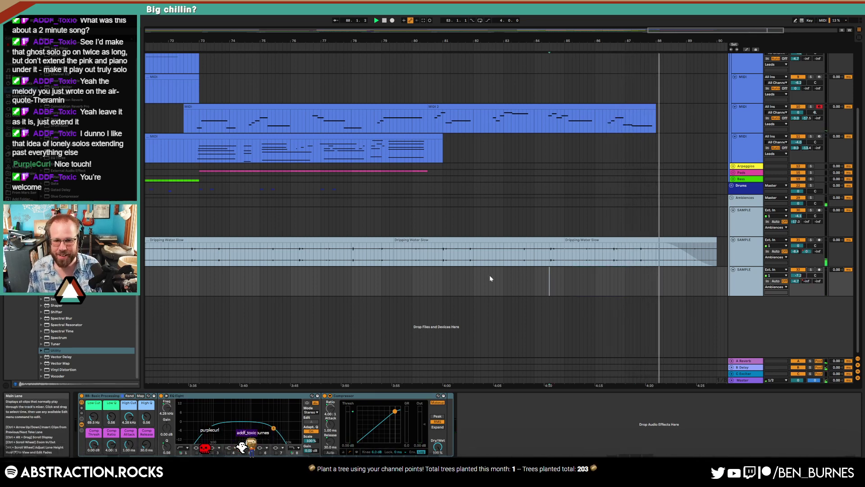
{"action": "key", "text": "ctrl+z"}
Step: Move the copied HEY LISTEN clip to start at about bar 79 and play the ending from there
{"action": "left_click_drag", "start_coordinate": [613, 272], "coordinate": [431, 271]}
{"action": "left_click", "coordinate": [382, 285]}
{"action": "key", "text": "space"}
{"action": "key", "text": "space"}
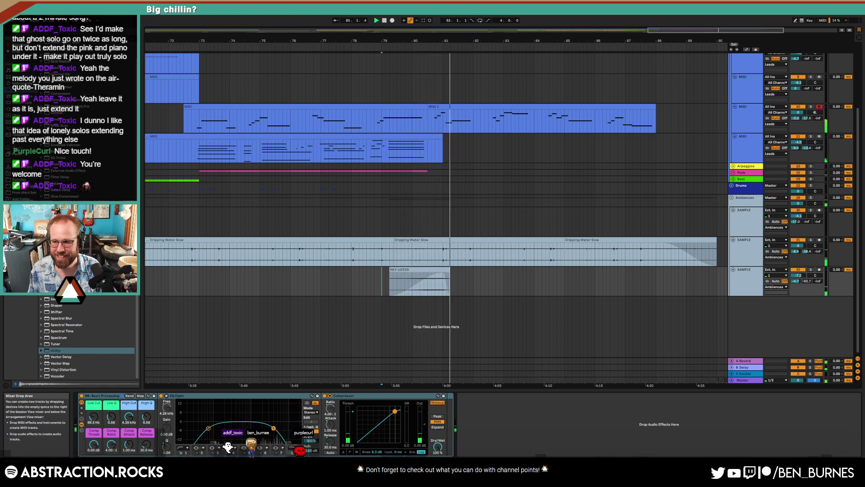
Step: Copy the HEY LISTEN clip onto the MANGLER track at about bar 82 and extend its end to about bar 88.5
{"action": "left_click", "coordinate": [448, 271]}
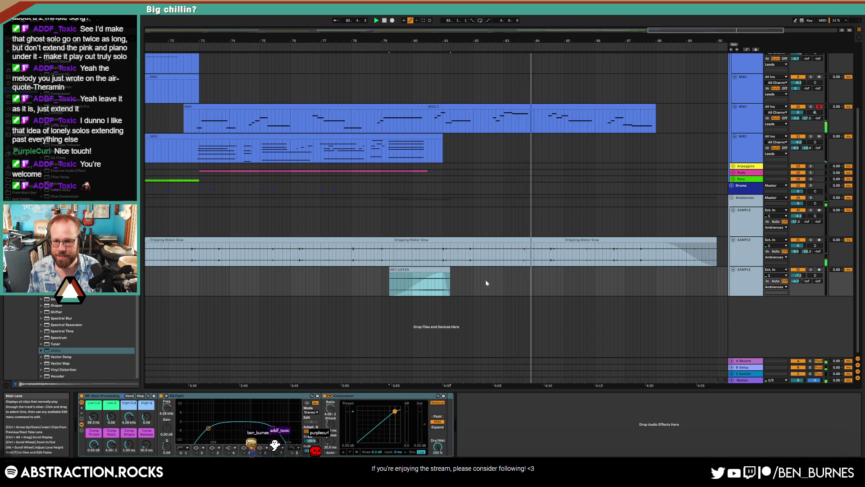
{"action": "scroll", "coordinate": [484, 278], "scroll_direction": "up", "scroll_amount": 1}
{"action": "scroll", "coordinate": [484, 279], "scroll_direction": "up", "scroll_amount": 5}
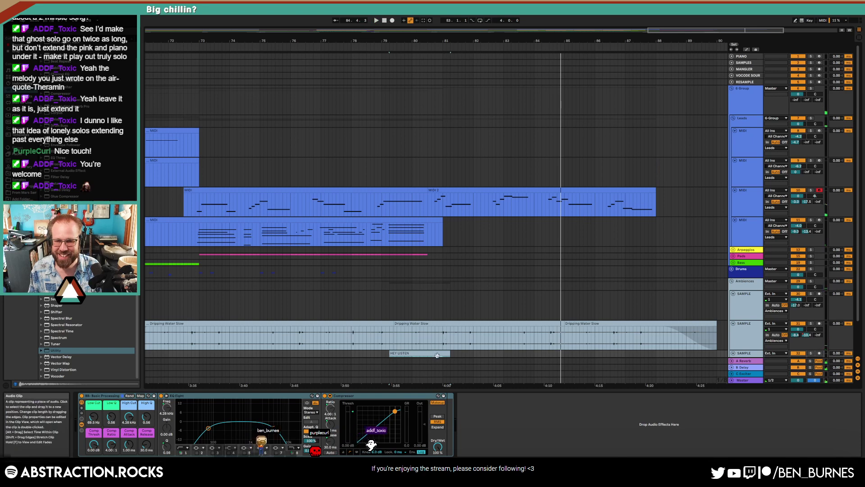
{"action": "left_click", "coordinate": [732, 69]}
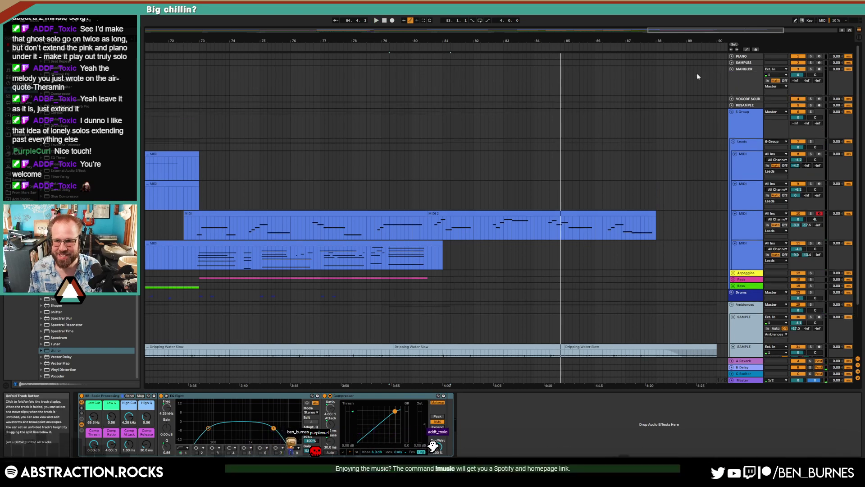
{"action": "left_click", "coordinate": [486, 75]}
{"action": "key", "text": "ctrl+v"}
{"action": "left_click_drag", "start_coordinate": [545, 69], "coordinate": [675, 69]}
{"action": "left_click", "coordinate": [584, 86]}
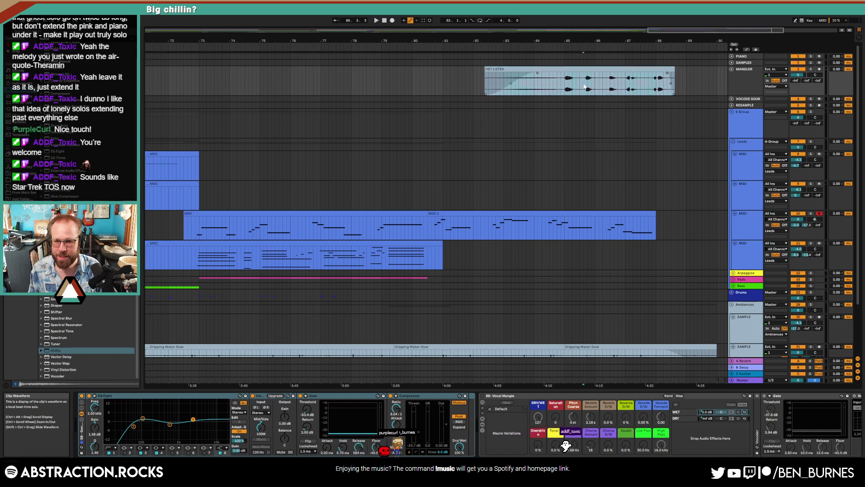
Step: Solo the MANGLER track, bring its Vocal Mangle rack into view and play the pasted clip
{"action": "left_click", "coordinate": [810, 69]}
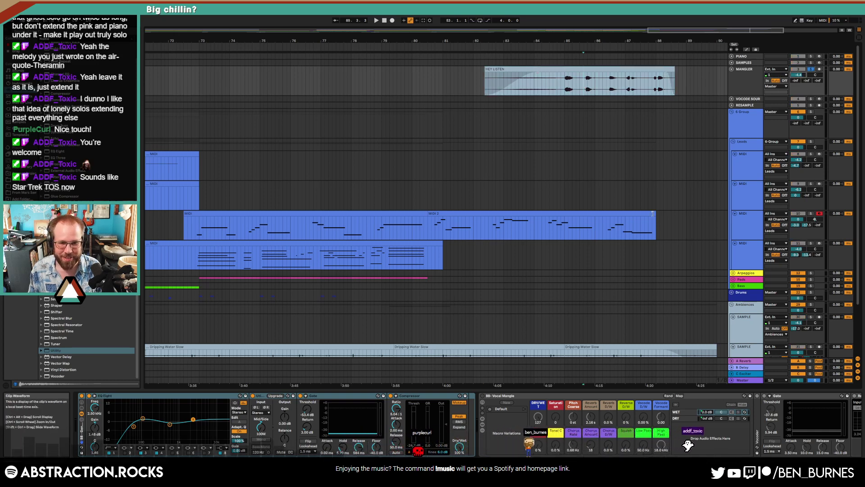
{"action": "left_click", "coordinate": [509, 396]}
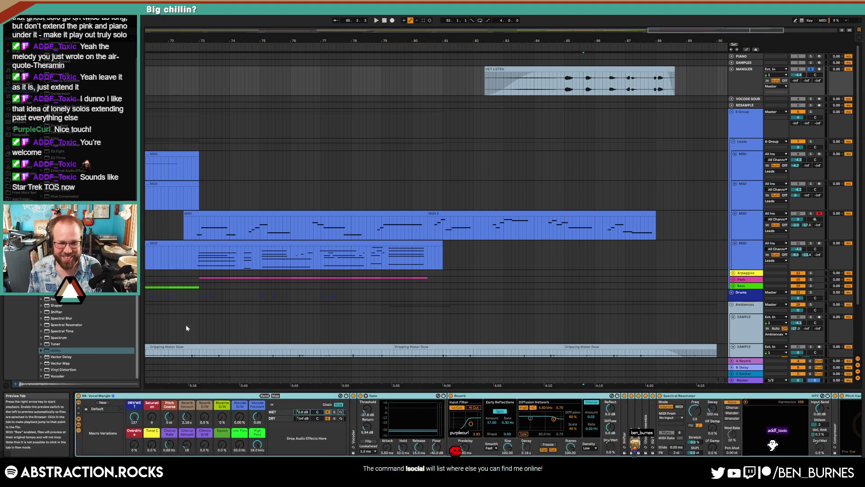
{"action": "key", "text": "space"}
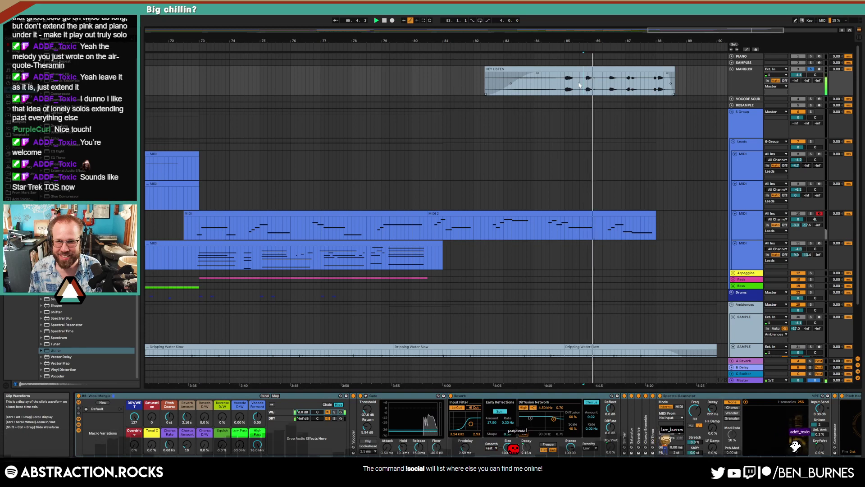
Step: Halve the BPM of the HEY LISTEN clip on the MANGLER track and extend its end to about bar 87
{"action": "double_click", "coordinate": [558, 86]}
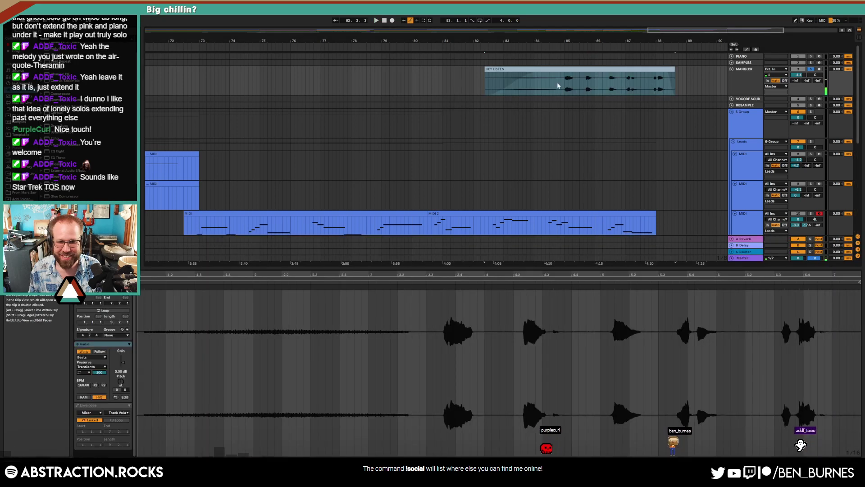
{"action": "left_click", "coordinate": [96, 386]}
{"action": "key", "text": "shift+Tab"}
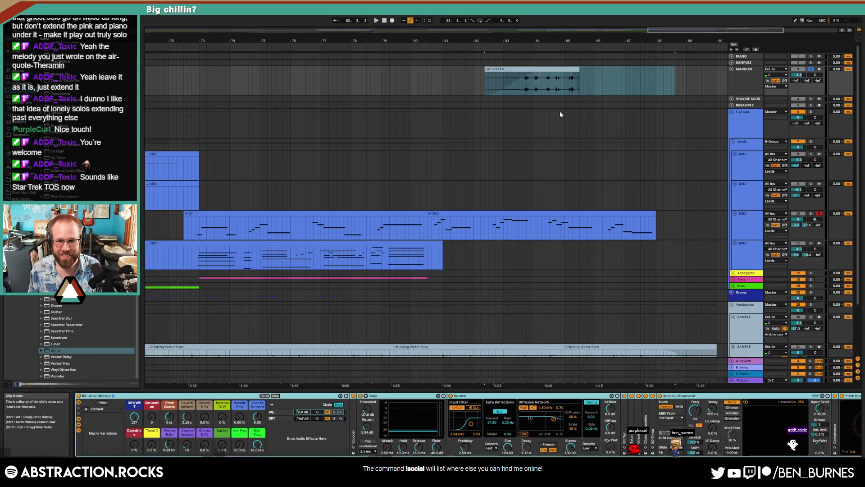
{"action": "left_click", "coordinate": [545, 88]}
{"action": "key", "text": "space"}
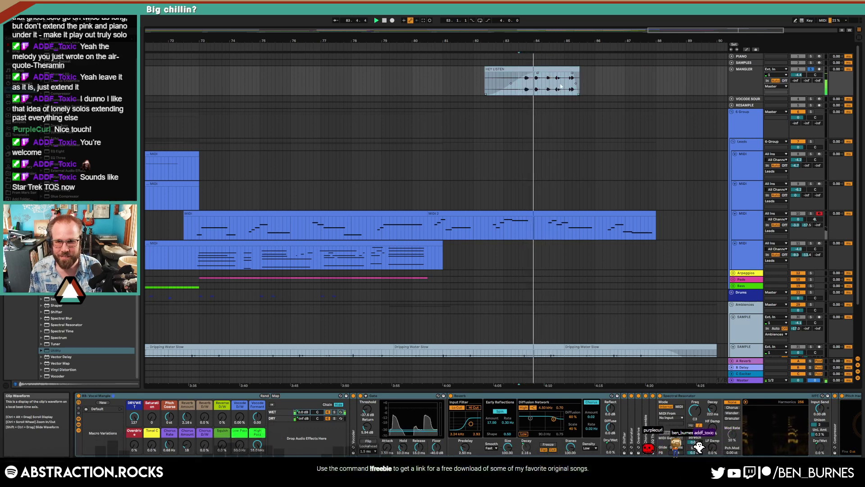
{"action": "left_click_drag", "start_coordinate": [578, 71], "coordinate": [630, 71]}
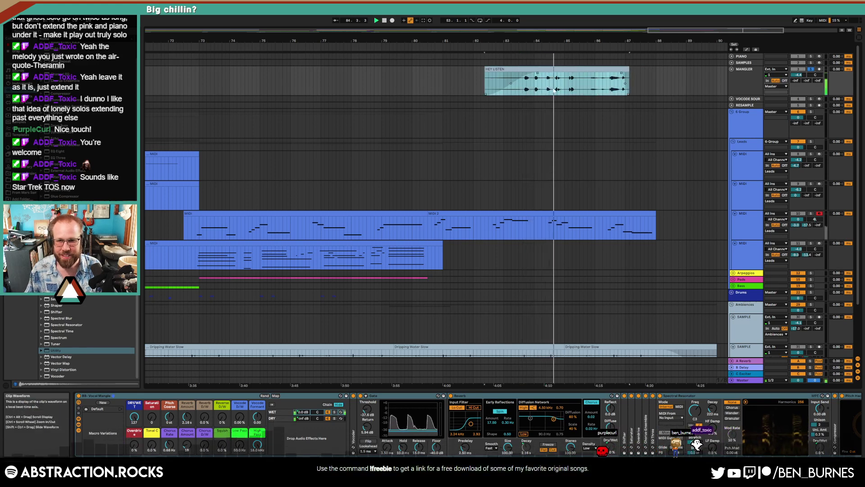
{"action": "key", "text": "space"}
{"action": "left_click", "coordinate": [490, 203]}
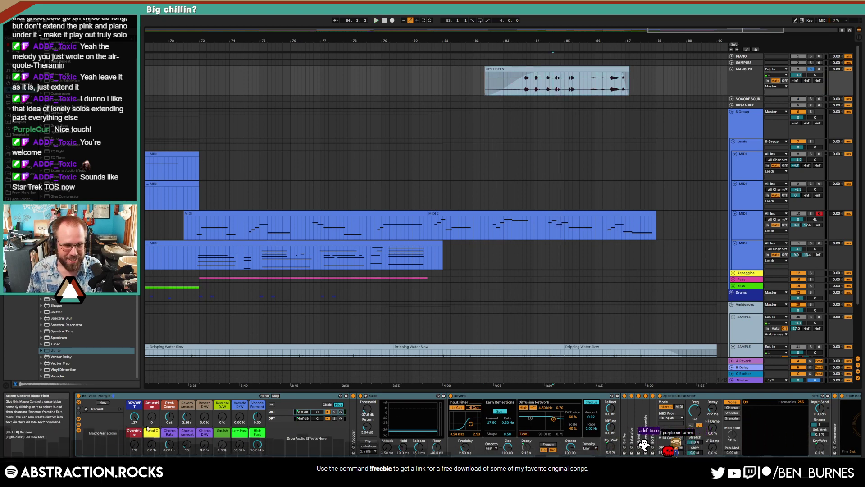
Step: Adjust the Vocal Mangle rack's Pitch Coarse, Squish and Saturation macros while auditioning the clip
{"action": "left_click_drag", "start_coordinate": [168, 422], "coordinate": [168, 432]}
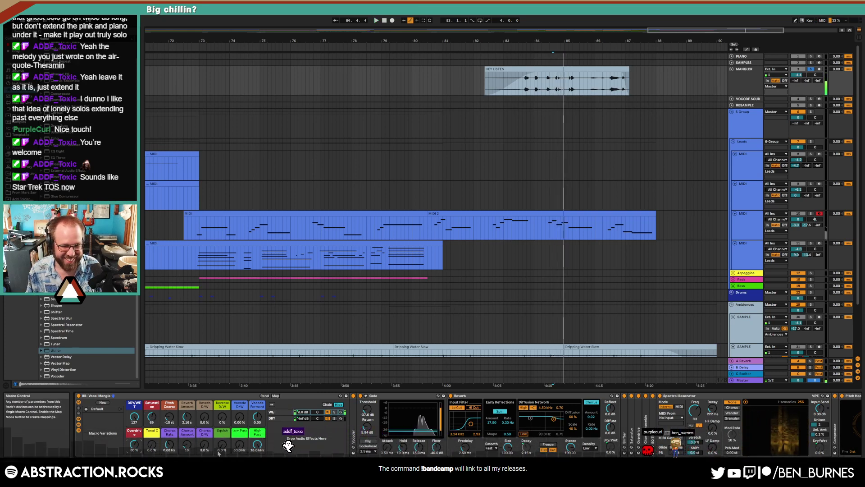
{"action": "left_click_drag", "start_coordinate": [224, 445], "coordinate": [223, 401]}
{"action": "key", "text": "space"}
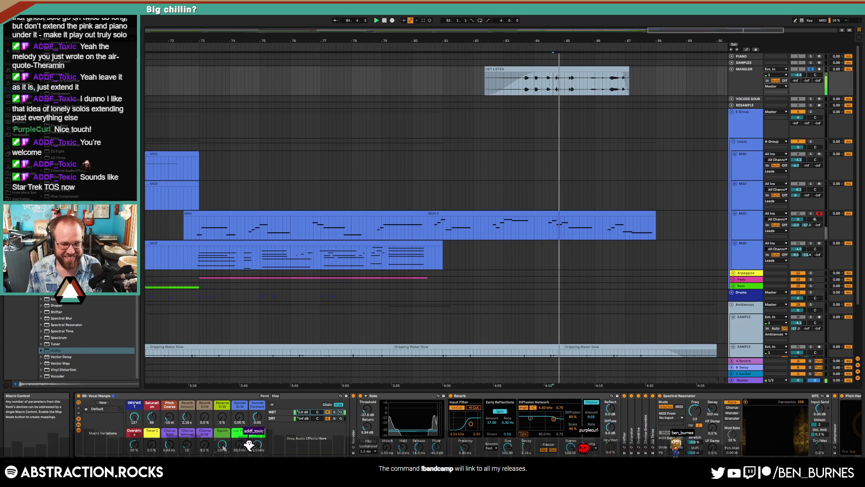
{"action": "key", "text": "space"}
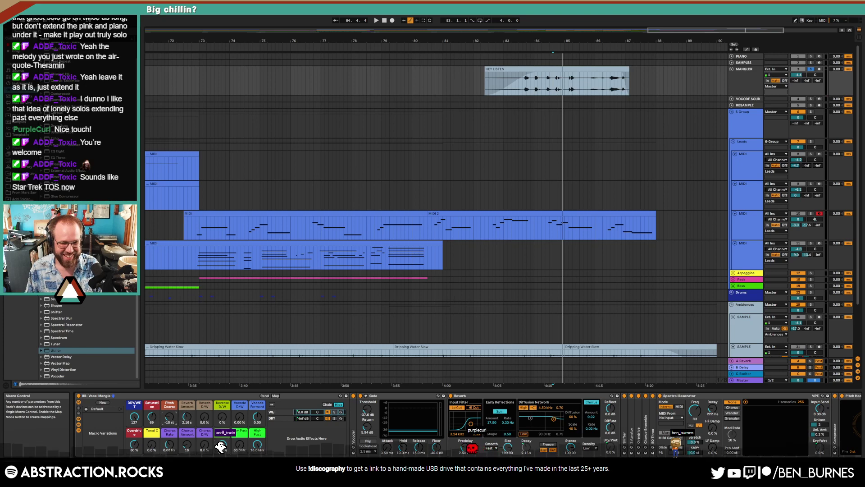
{"action": "key", "text": "space"}
{"action": "left_click_drag", "start_coordinate": [152, 417], "coordinate": [152, 432]}
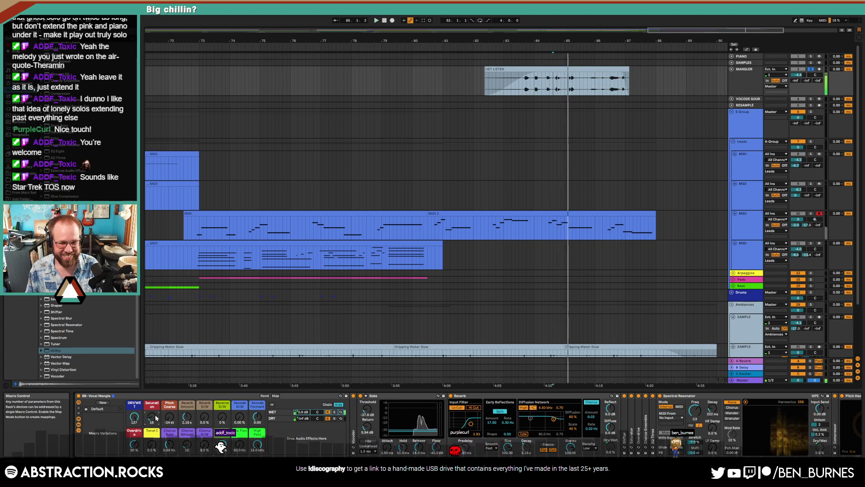
{"action": "key", "text": "space"}
Step: Remove the HEY LISTEN copies from the MANGLER track and from about bar 79, and unsolo the MANGLER track
{"action": "left_click_drag", "start_coordinate": [659, 75], "coordinate": [466, 77]}
{"action": "key", "text": "Delete"}
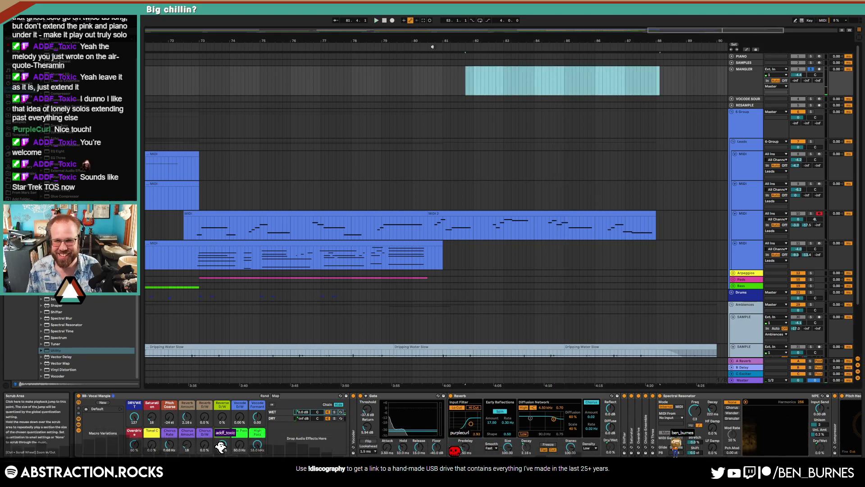
{"action": "key", "text": "space"}
{"action": "left_click", "coordinate": [811, 70]}
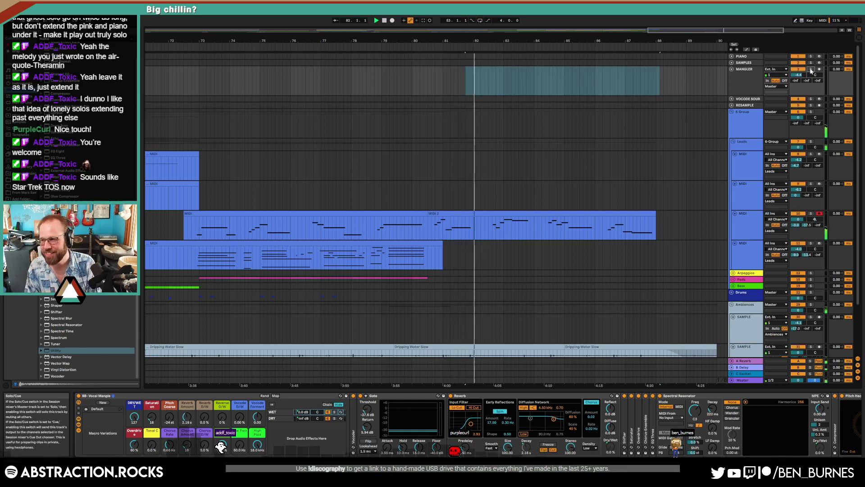
{"action": "scroll", "coordinate": [607, 232], "scroll_direction": "down", "scroll_amount": 5}
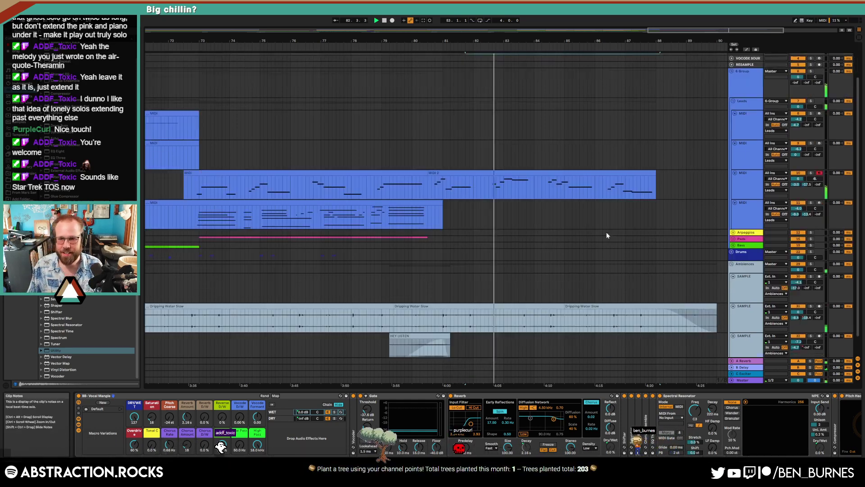
{"action": "left_click", "coordinate": [434, 317]}
{"action": "key", "text": "Delete"}
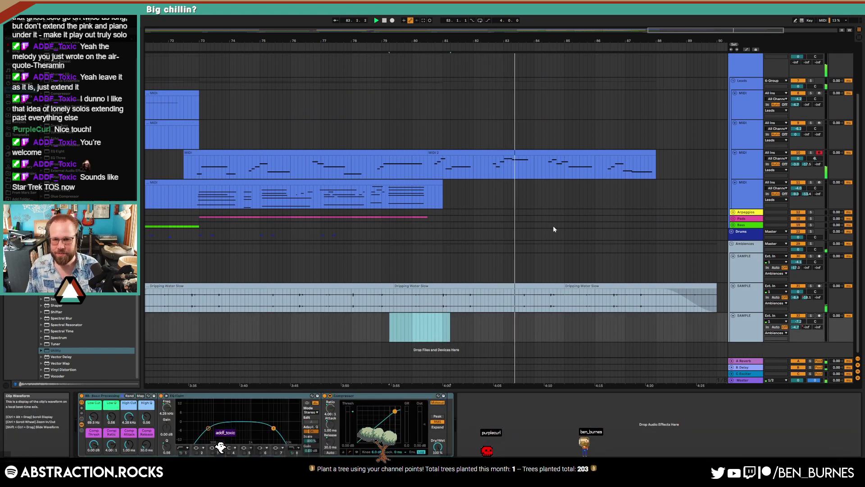
Step: Fit the whole arrangement in the timeline and fold the three SAMPLE tracks of the Ambiences group
{"action": "key", "text": "w"}
{"action": "key", "text": "a"}
{"action": "key", "text": "a"}
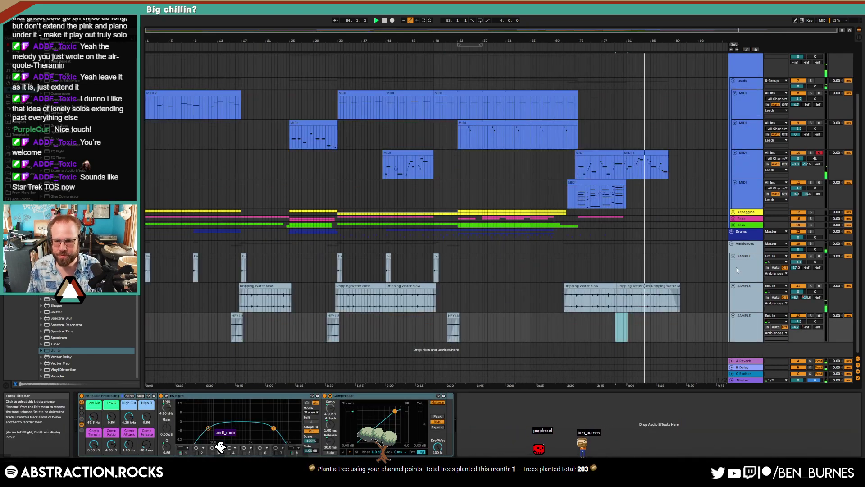
{"action": "left_click", "coordinate": [733, 286]}
{"action": "left_click", "coordinate": [733, 292]}
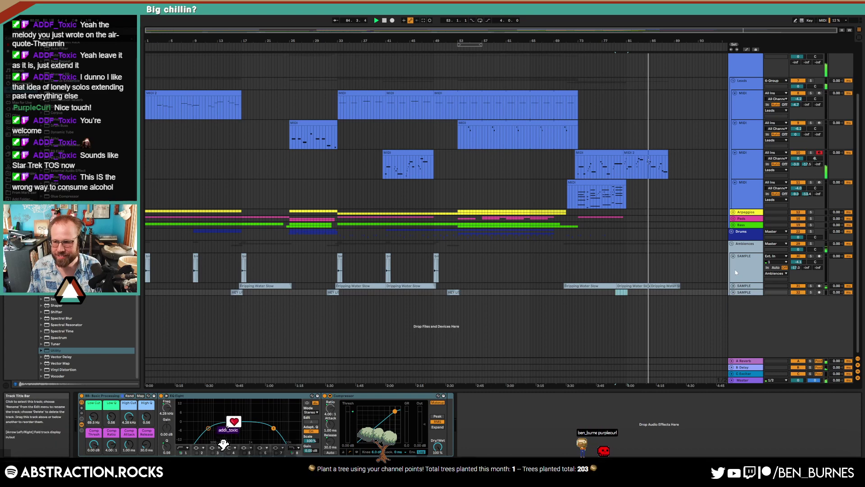
{"action": "left_click", "coordinate": [733, 256]}
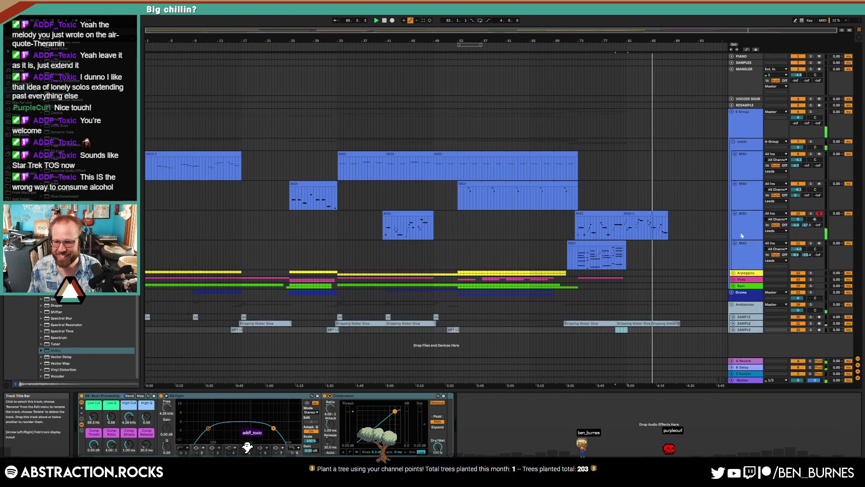
Step: Fold all four MIDI tracks of the Leads group together
{"action": "left_click", "coordinate": [744, 245]}
{"action": "left_click", "coordinate": [743, 156], "text": "shift"}
{"action": "left_click", "coordinate": [735, 154]}
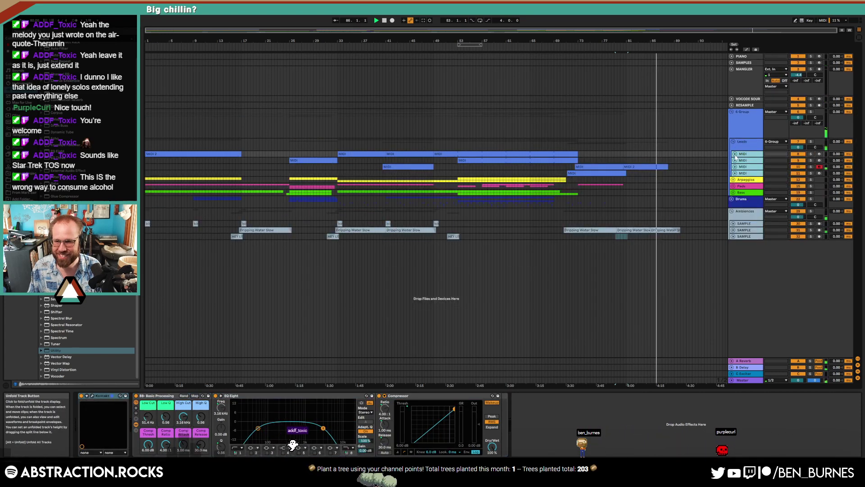
Step: Expand the Bass, Pads and Arpeggios groups and fold the two arpeggio MIDI tracks
{"action": "left_click", "coordinate": [733, 192]}
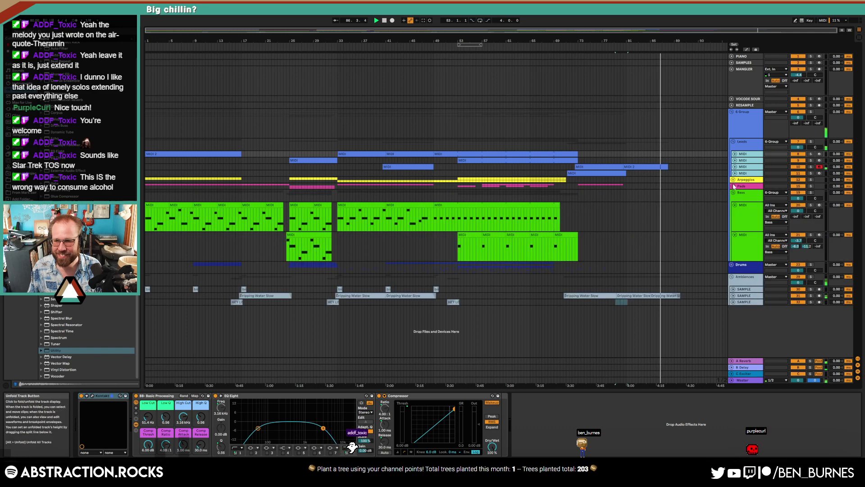
{"action": "left_click", "coordinate": [733, 186]}
{"action": "left_click", "coordinate": [733, 180]}
{"action": "left_click", "coordinate": [740, 222]}
{"action": "left_click", "coordinate": [737, 194]}
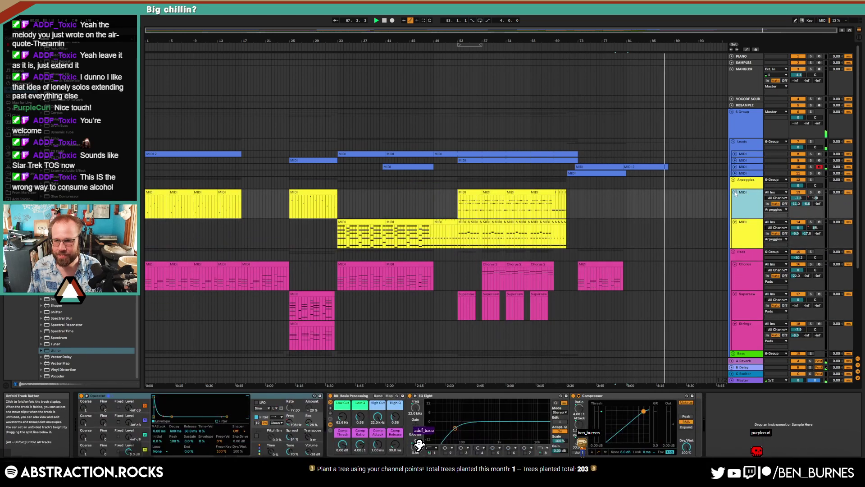
{"action": "left_click", "coordinate": [743, 223], "text": "shift"}
{"action": "left_click", "coordinate": [735, 221]}
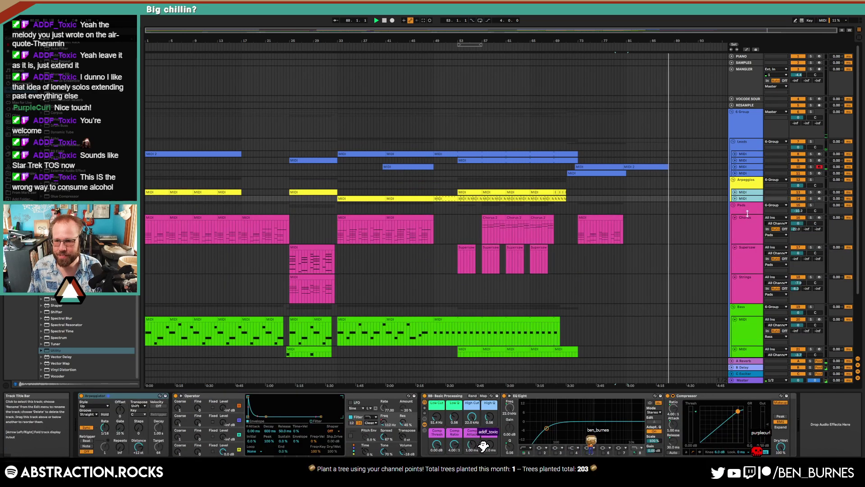
Step: Fold the Chorus, Supersaw and Strings tracks of the Pads group and the two MIDI tracks of the Bass group
{"action": "left_click", "coordinate": [747, 224]}
{"action": "left_click", "coordinate": [747, 272]}
{"action": "left_click", "coordinate": [736, 224]}
{"action": "left_click", "coordinate": [743, 279], "text": "shift"}
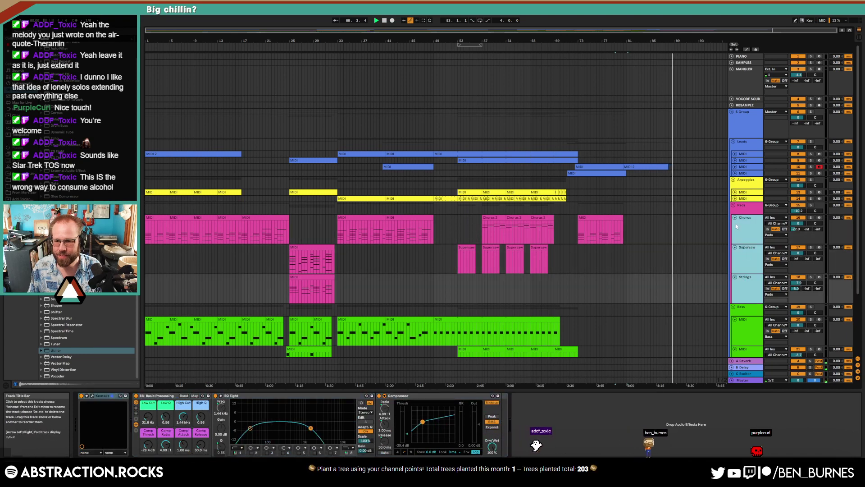
{"action": "left_click", "coordinate": [735, 218]}
{"action": "left_click", "coordinate": [741, 257]}
{"action": "left_click", "coordinate": [735, 249]}
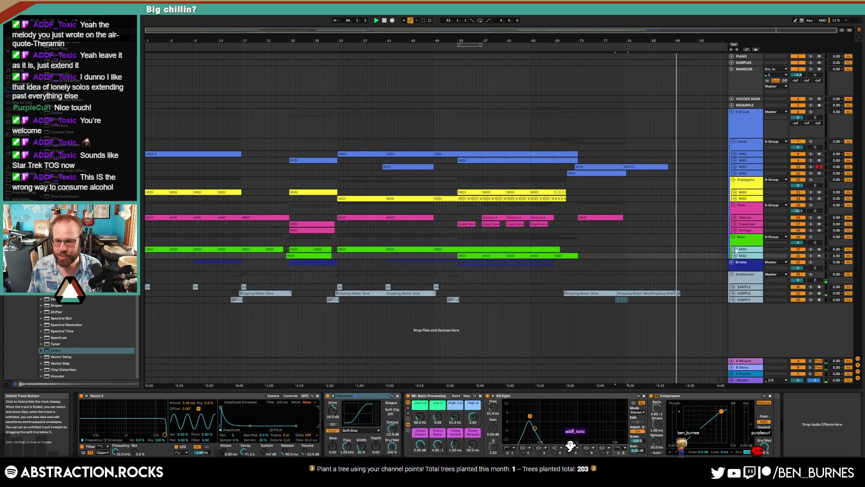
Step: Expand the Drums group and fold all six of its tracks, from RACK and DRUMS down to the SAMPLE tracks
{"action": "left_click", "coordinate": [732, 261]}
{"action": "scroll", "coordinate": [746, 287], "scroll_direction": "down", "scroll_amount": 2}
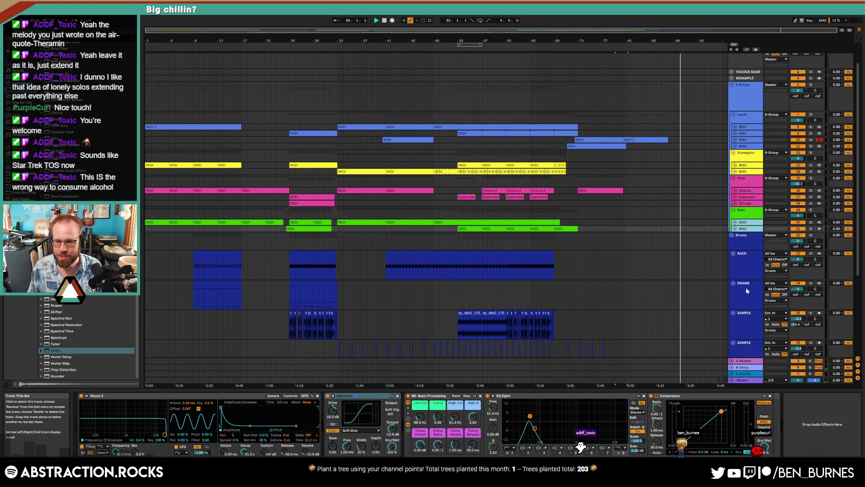
{"action": "scroll", "coordinate": [745, 288], "scroll_direction": "down", "scroll_amount": 1}
{"action": "left_click", "coordinate": [744, 246]}
{"action": "left_click", "coordinate": [745, 334], "text": "shift"}
{"action": "scroll", "coordinate": [743, 329], "scroll_direction": "down", "scroll_amount": 3}
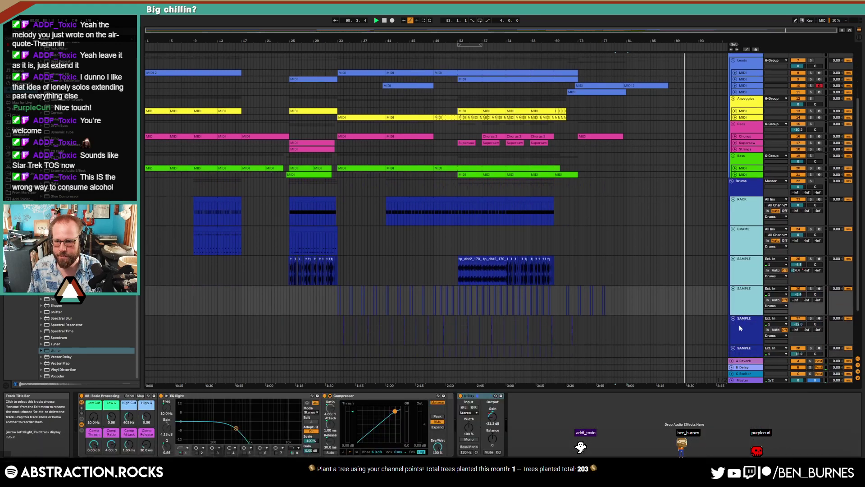
{"action": "scroll", "coordinate": [747, 326], "scroll_direction": "down", "scroll_amount": 3}
{"action": "left_click", "coordinate": [747, 326], "text": "shift"}
{"action": "left_click", "coordinate": [734, 314]}
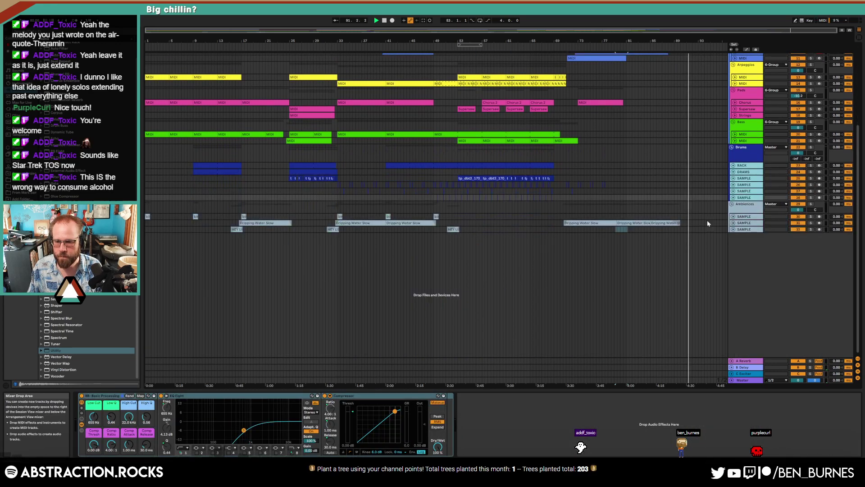
Step: Unfold the Dripping Water Slow SAMPLE track and play the song's ending from bar 87
{"action": "scroll", "coordinate": [707, 220], "scroll_direction": "up", "scroll_amount": 4}
{"action": "left_click", "coordinate": [668, 51]}
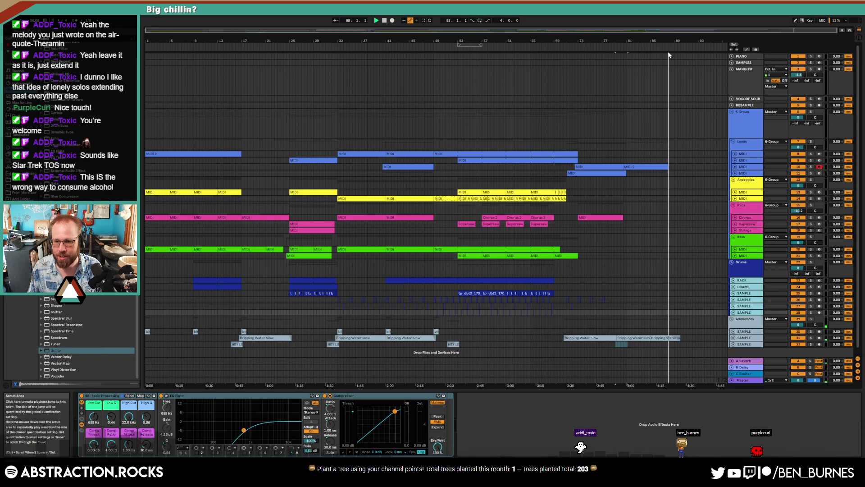
{"action": "left_click", "coordinate": [734, 338]}
{"action": "key", "text": "space"}
{"action": "left_click", "coordinate": [662, 346]}
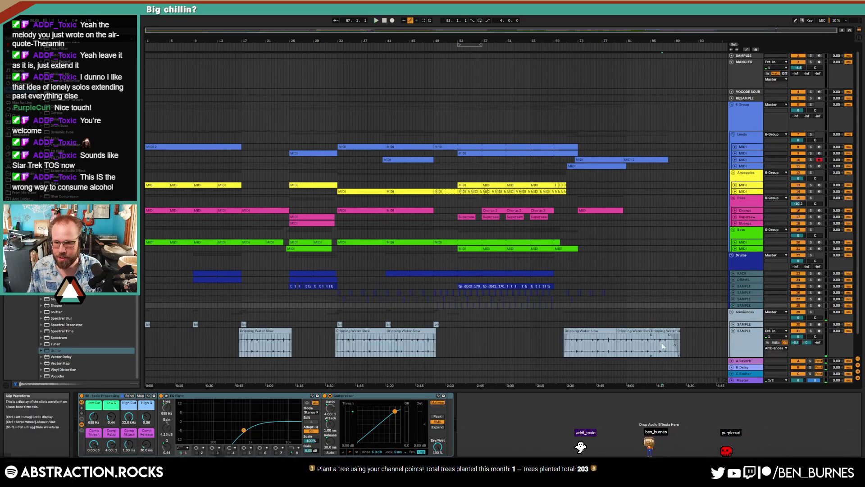
{"action": "key", "text": "space"}
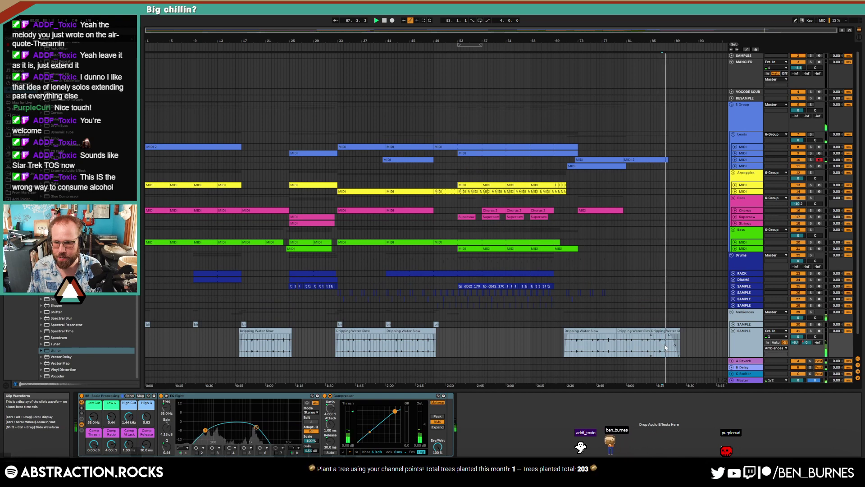
Step: Unfold the B Delay return track and slightly shorten the end of the last Dripping Water Slow clip
{"action": "left_click", "coordinate": [735, 367]}
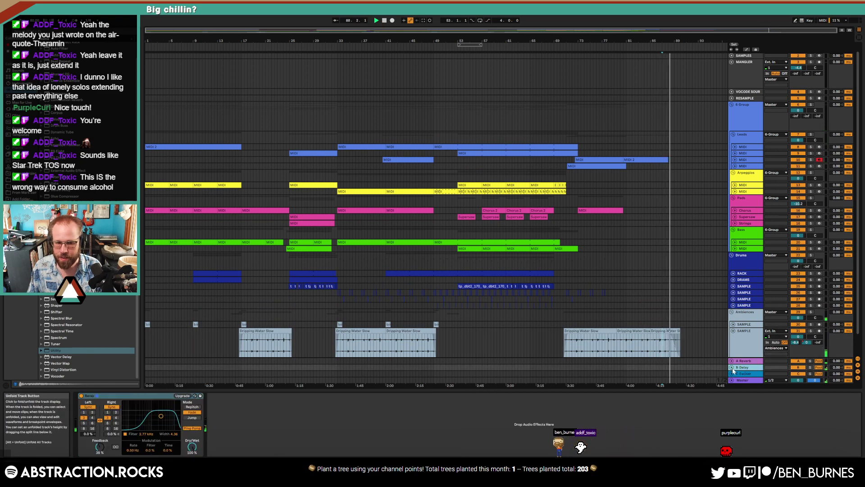
{"action": "left_click", "coordinate": [733, 369]}
{"action": "scroll", "coordinate": [716, 353], "scroll_direction": "down", "scroll_amount": 3}
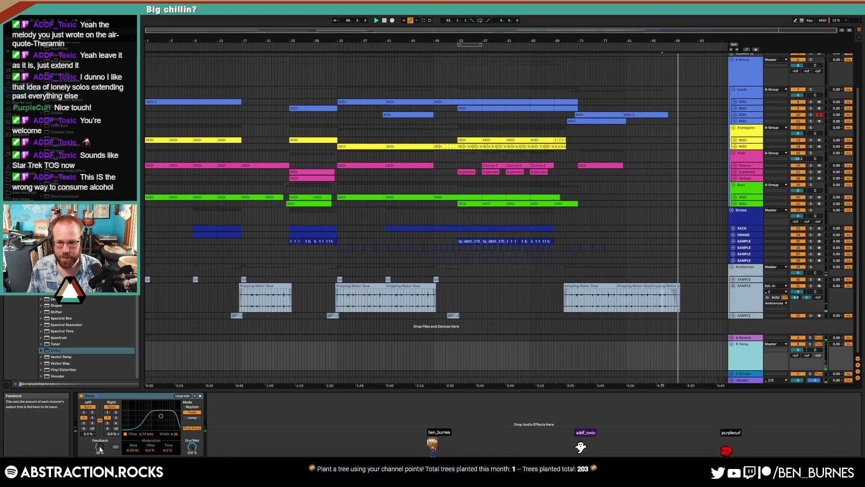
{"action": "scroll", "coordinate": [681, 292], "scroll_direction": "up", "scroll_amount": 3, "text": "ctrl"}
{"action": "left_click_drag", "start_coordinate": [681, 292], "coordinate": [671, 286]}
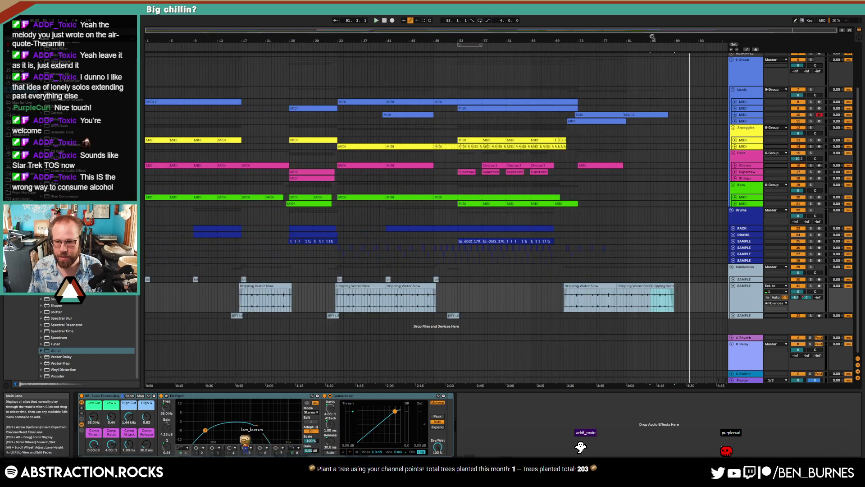
{"action": "scroll", "coordinate": [678, 63], "scroll_direction": "up", "scroll_amount": 3}
{"action": "left_click", "coordinate": [684, 62]}
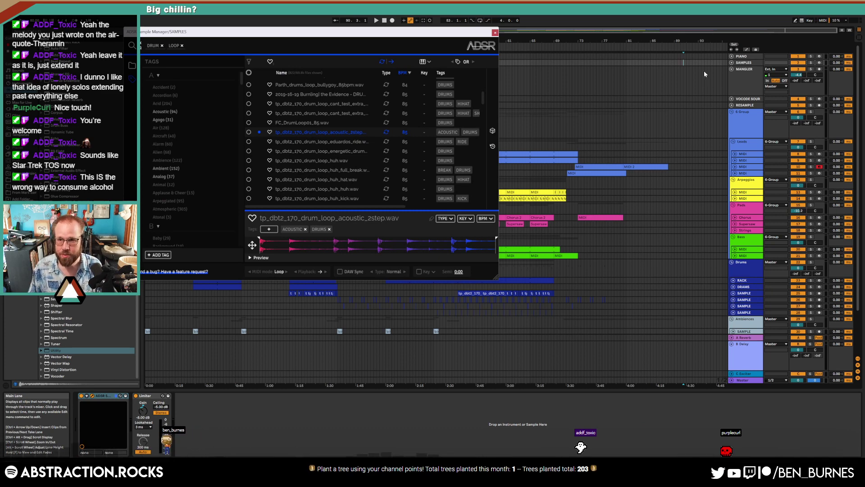
{"action": "left_click", "coordinate": [685, 56]}
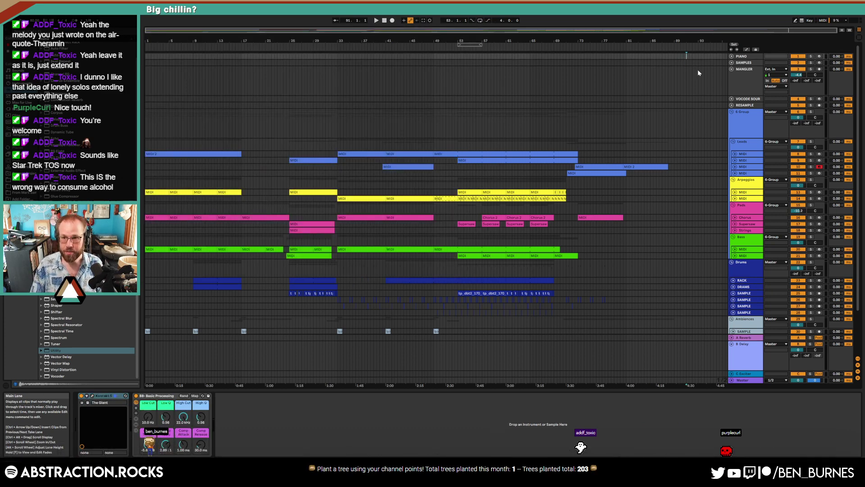
{"action": "key", "text": "ctrl+shift+m"}
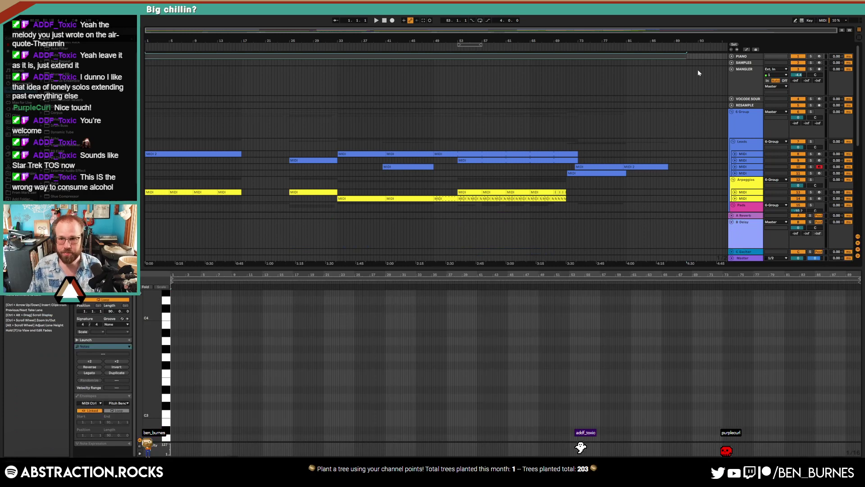
{"action": "key", "text": "ctrl+z"}
Step: Start playback near bar 25, open the Youlean Loudness Meter on the Master track and expand the first collapsed master effects rack
{"action": "left_click", "coordinate": [285, 47]}
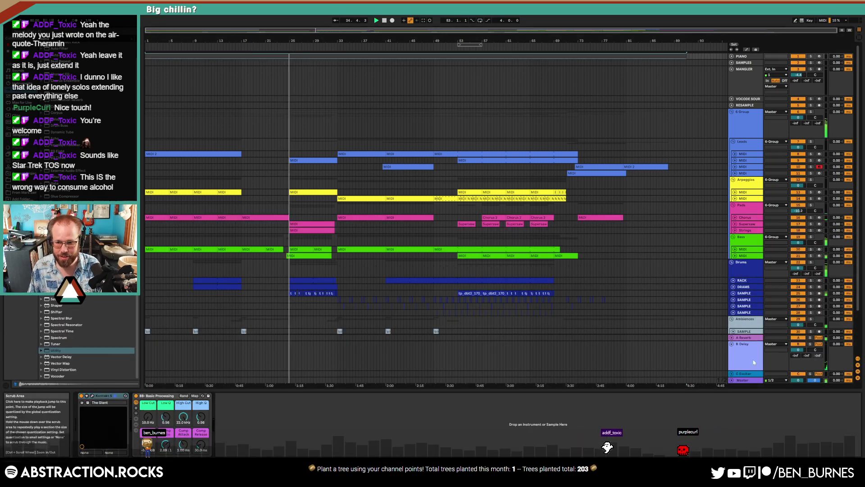
{"action": "left_click", "coordinate": [748, 380]}
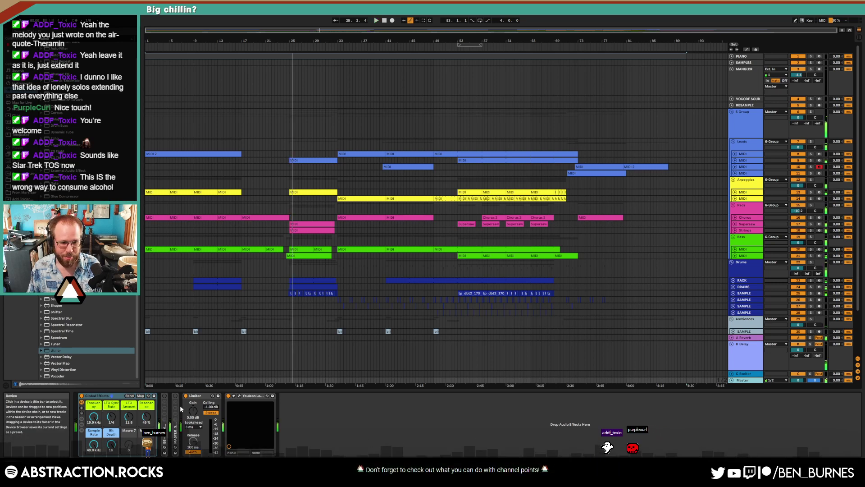
{"action": "left_click", "coordinate": [238, 396]}
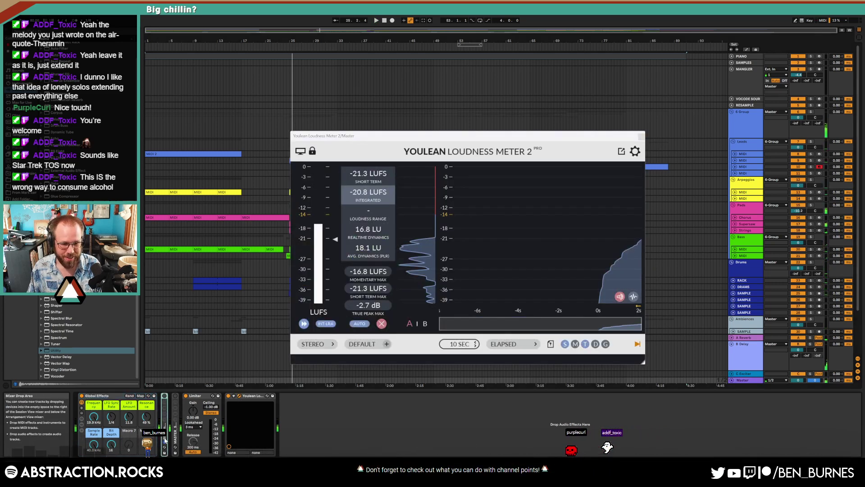
{"action": "double_click", "coordinate": [165, 401]}
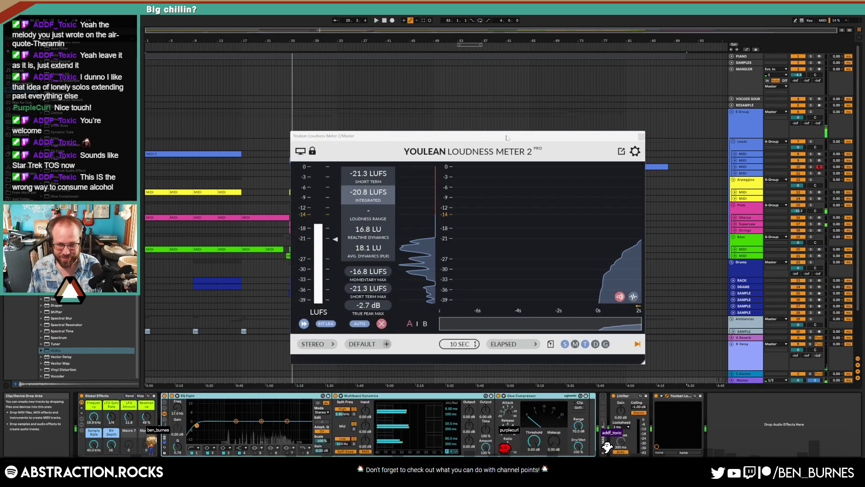
{"action": "left_click_drag", "start_coordinate": [506, 137], "coordinate": [667, 147]}
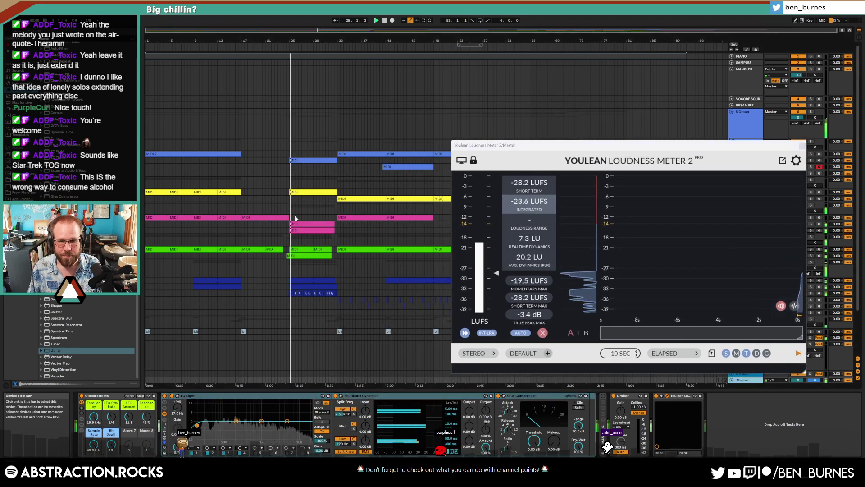
Step: Gently boost the low band and the 4.26 kHz band of the master EQ Eight, and replay the song from the start
{"action": "left_click_drag", "start_coordinate": [237, 421], "coordinate": [231, 418]}
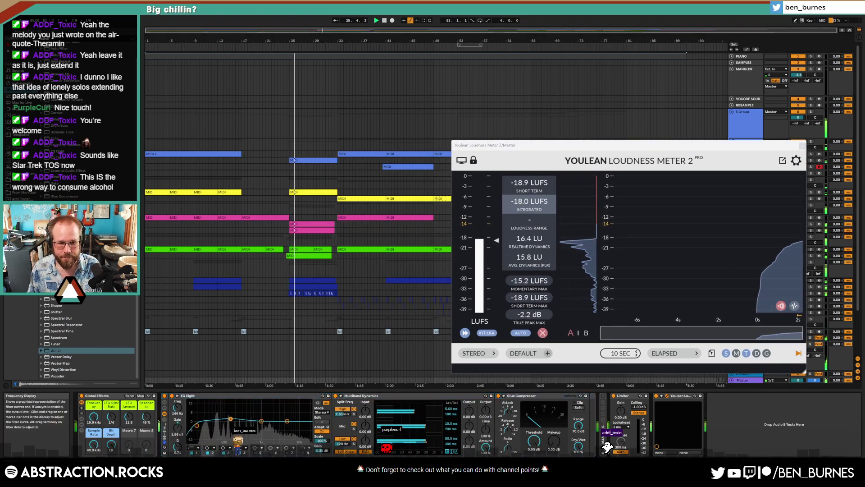
{"action": "left_click_drag", "start_coordinate": [288, 422], "coordinate": [286, 420]}
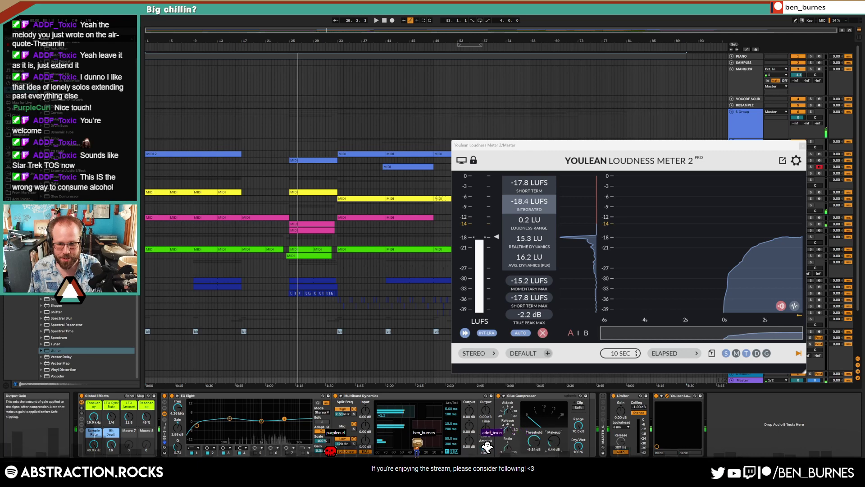
{"action": "key", "text": "Home"}
{"action": "key", "text": "space"}
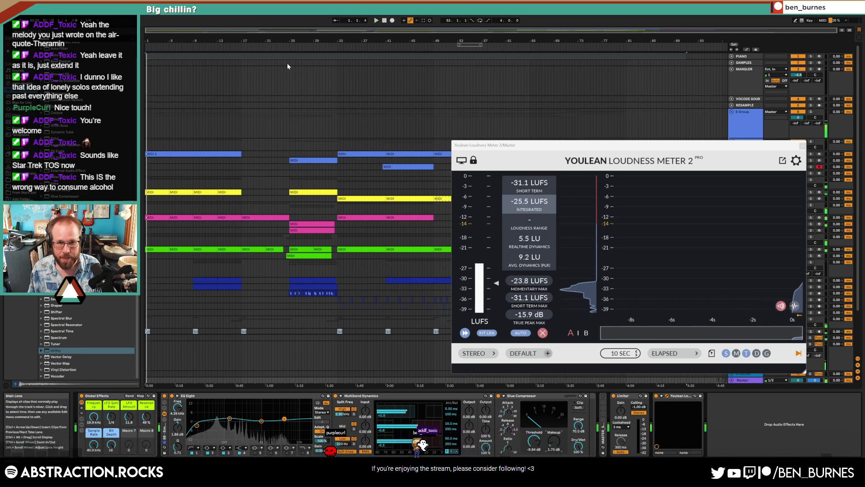
Step: Set the master Glue Compressor's threshold to about -10 dB and makeup to about 3.3 dB while metering from bar 25, and close the meter
{"action": "left_click", "coordinate": [288, 49]}
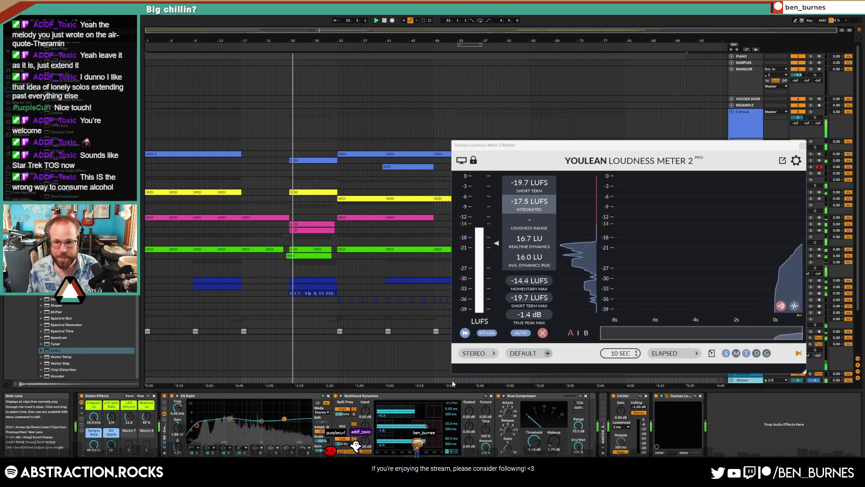
{"action": "left_click_drag", "start_coordinate": [554, 441], "coordinate": [553, 431]}
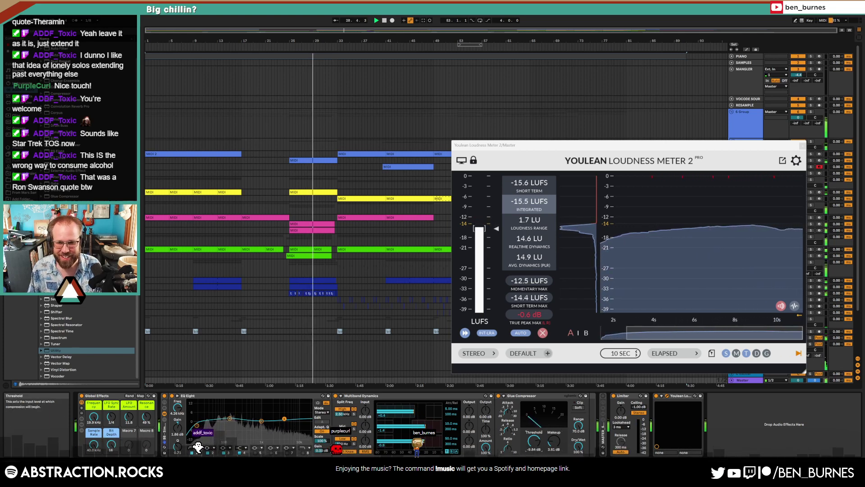
{"action": "left_click_drag", "start_coordinate": [534, 440], "coordinate": [540, 445]}
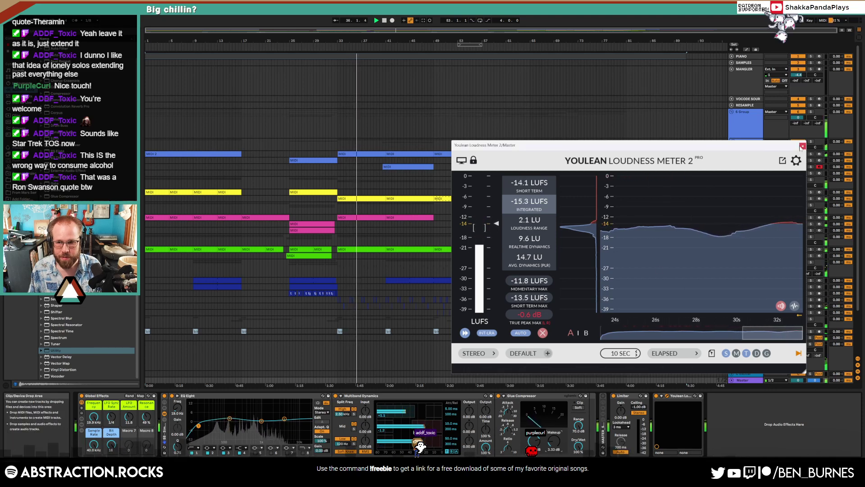
{"action": "left_click", "coordinate": [801, 146]}
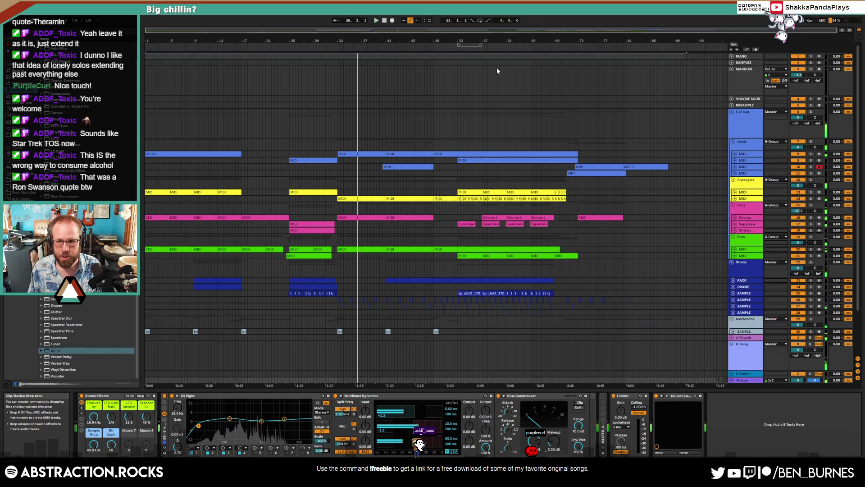
{"action": "left_click", "coordinate": [384, 21]}
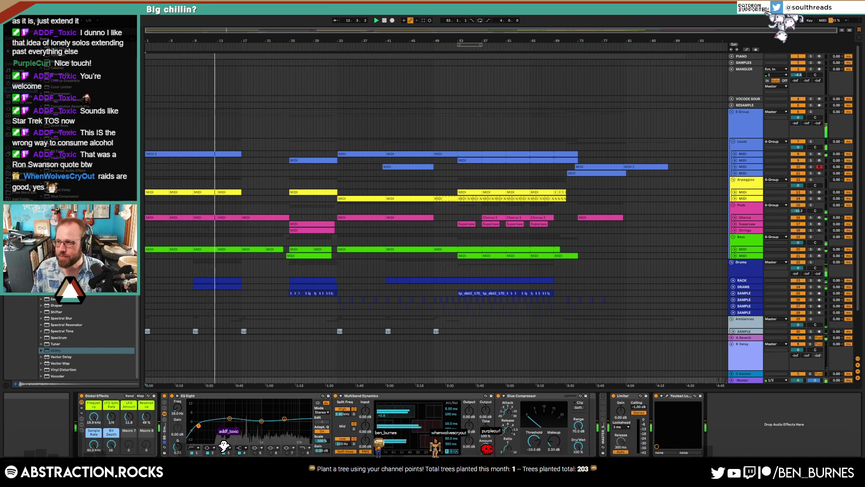
Step: Switch to the browser to look over the Twitch channel streaming Palia, pause its video and return to the arrangement
{"action": "left_click_drag", "start_coordinate": [864, 72], "coordinate": [577, 69]}
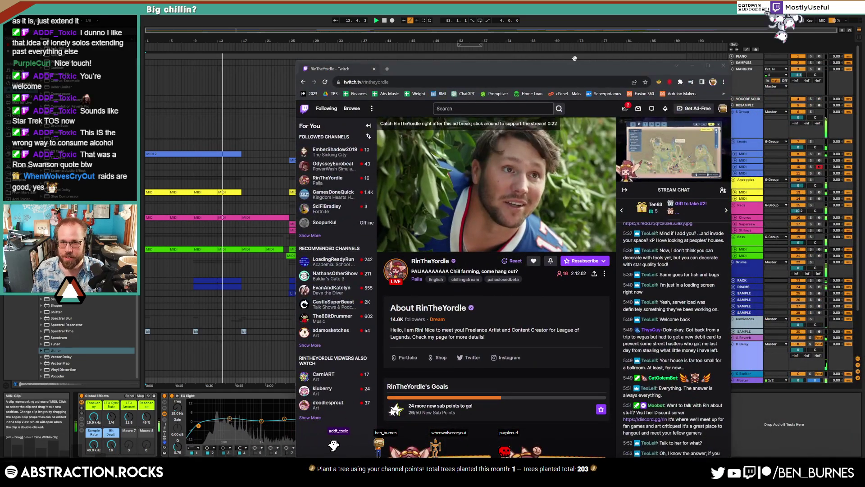
{"action": "left_click_drag", "start_coordinate": [577, 63], "coordinate": [593, 121]}
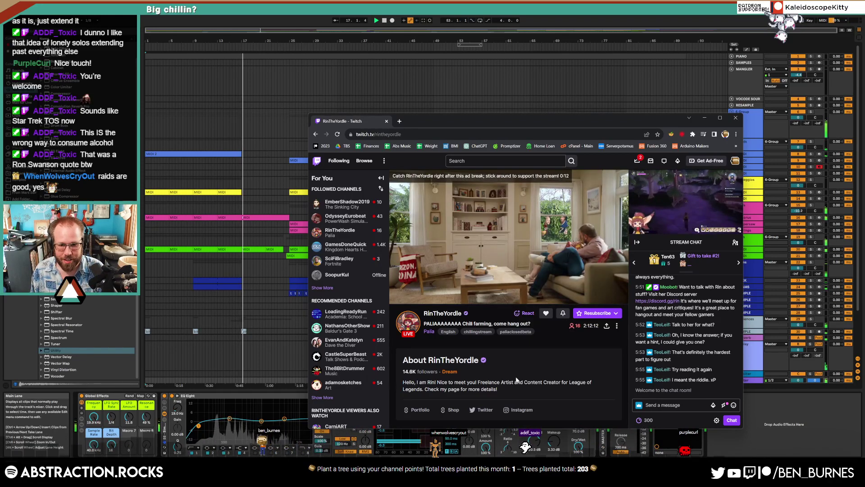
{"action": "scroll", "coordinate": [520, 362], "scroll_direction": "down", "scroll_amount": 2}
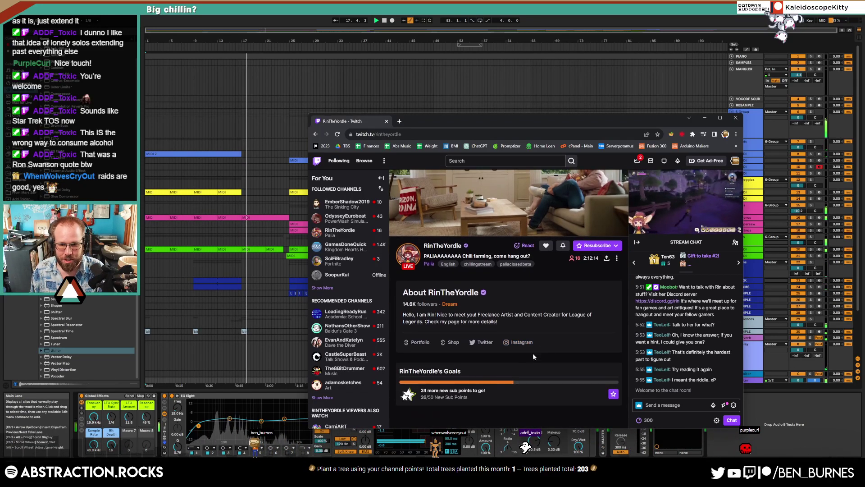
{"action": "scroll", "coordinate": [556, 344], "scroll_direction": "up", "scroll_amount": 2}
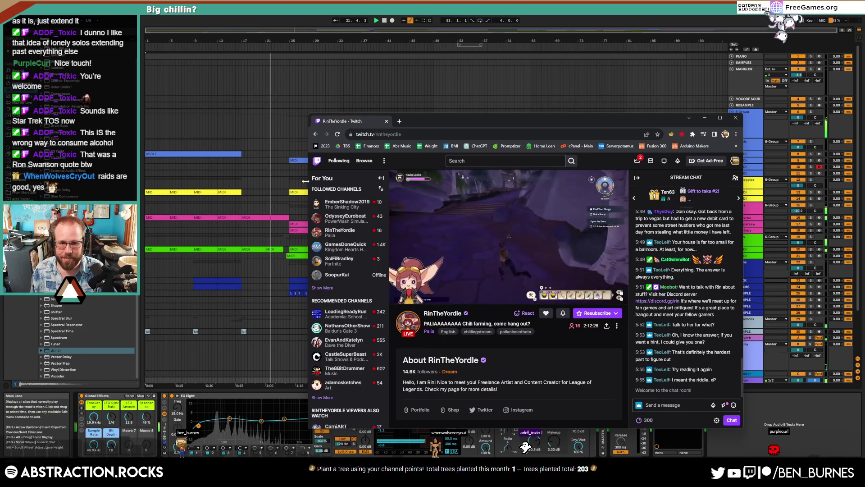
{"action": "left_click_drag", "start_coordinate": [310, 184], "coordinate": [260, 184]}
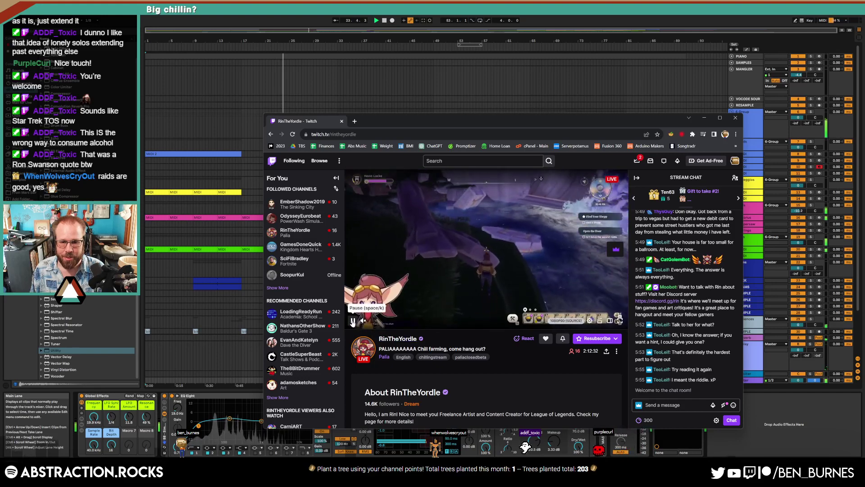
{"action": "left_click", "coordinate": [352, 321]}
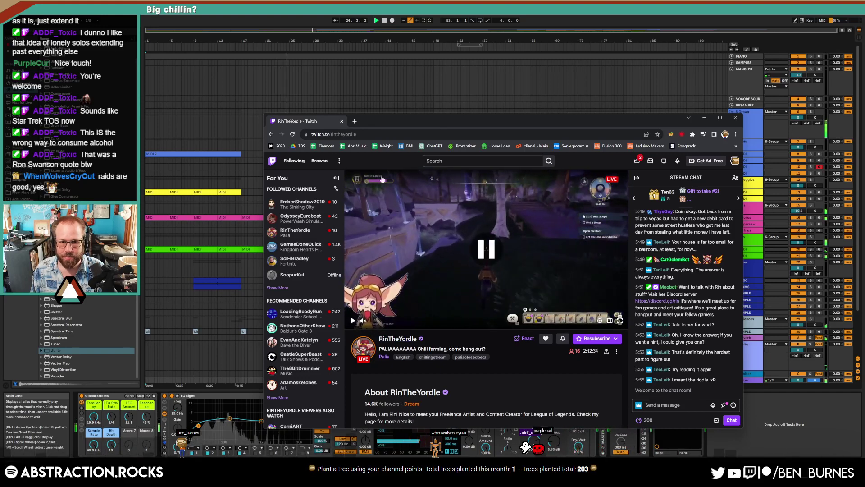
{"action": "left_click", "coordinate": [360, 133]}
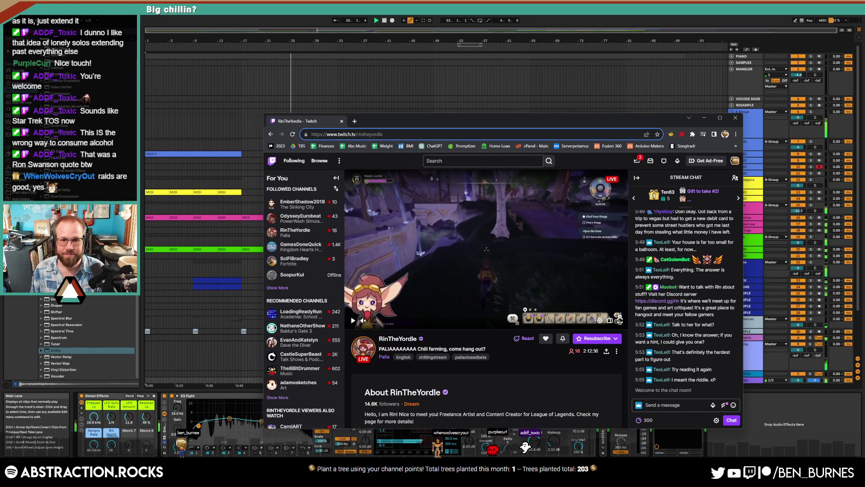
{"action": "left_click", "coordinate": [541, 15]}
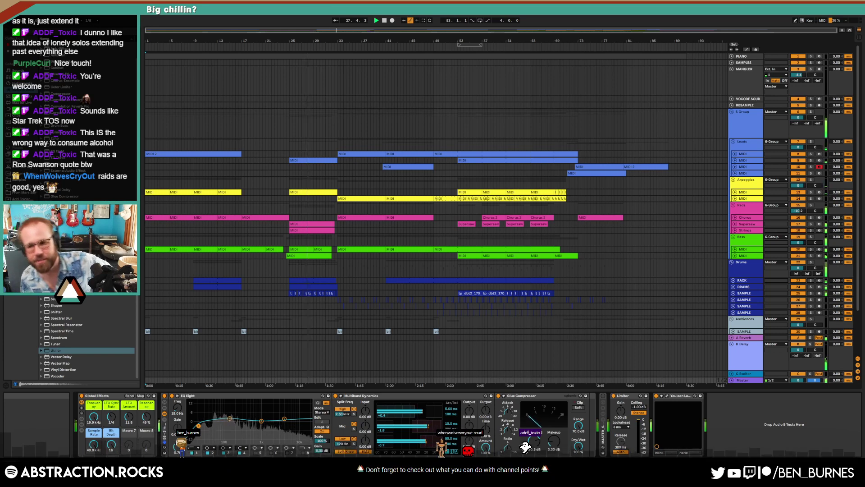
Step: Unfold the Supersaw and Strings tracks of the Pads group and show the Supersaw track's device chain
{"action": "left_click", "coordinate": [735, 224]}
{"action": "left_click", "coordinate": [735, 254]}
{"action": "left_click", "coordinate": [751, 262]}
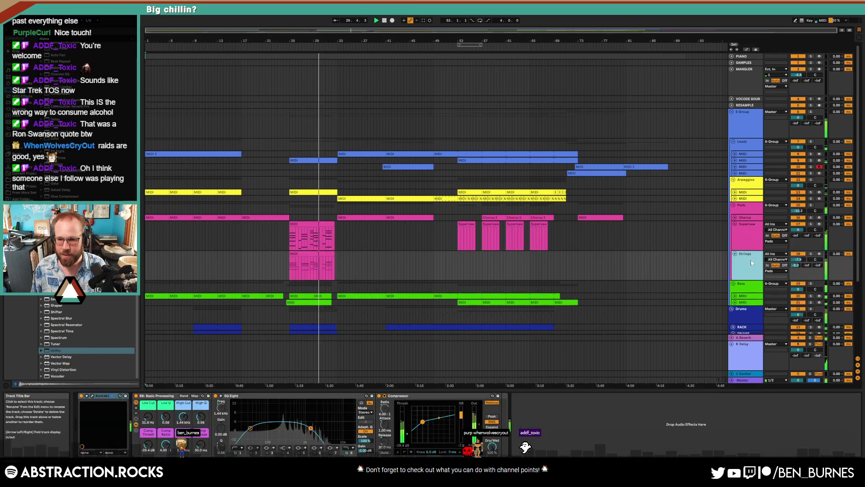
{"action": "left_click", "coordinate": [742, 259]}
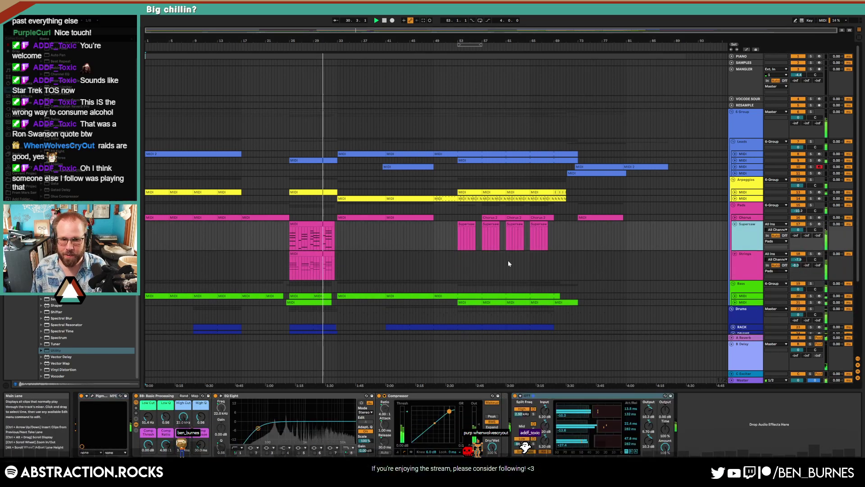
Step: Unfold the second MIDI track of the Bass group and raise its track volume
{"action": "left_click", "coordinate": [310, 222]}
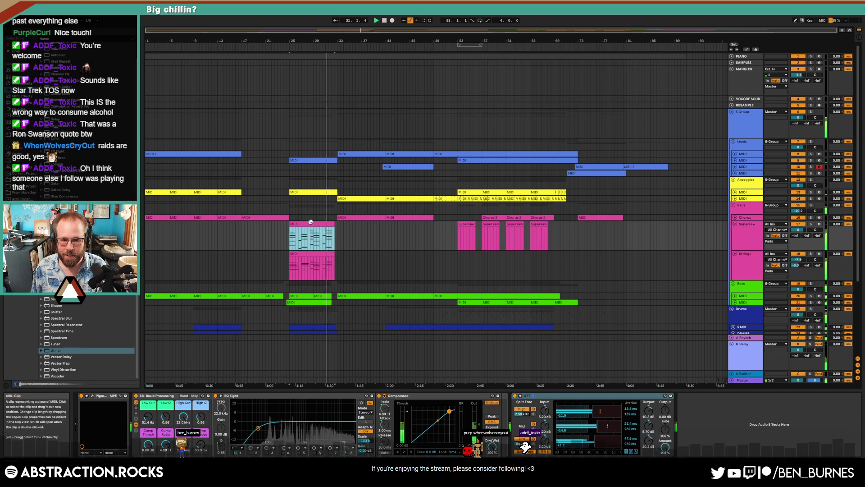
{"action": "scroll", "coordinate": [364, 268], "scroll_direction": "down", "scroll_amount": 2}
{"action": "left_click", "coordinate": [735, 282]}
{"action": "left_click", "coordinate": [750, 282]}
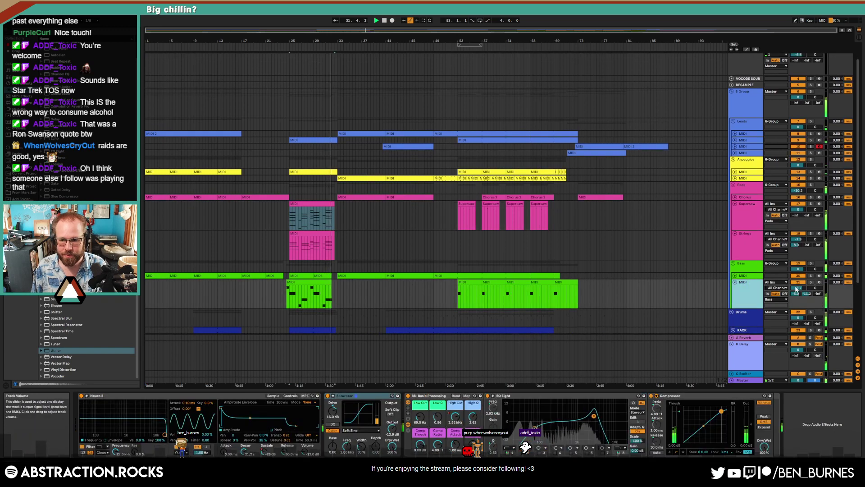
{"action": "left_click_drag", "start_coordinate": [797, 289], "coordinate": [796, 283]}
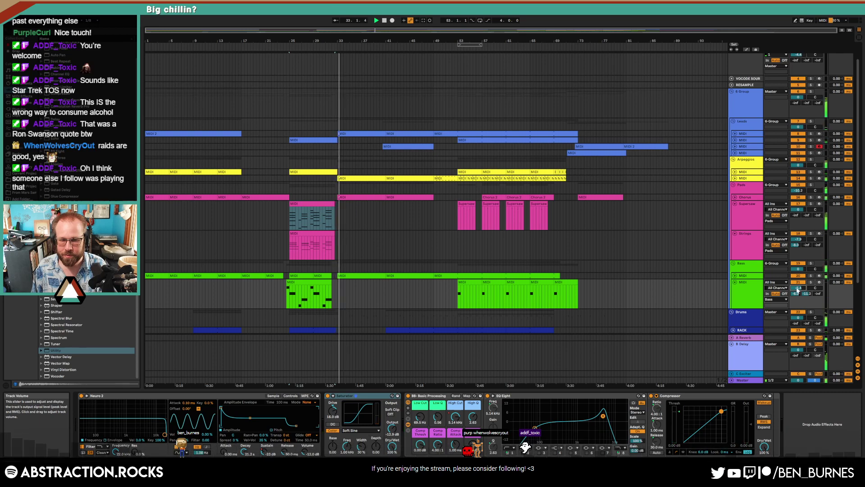
Step: Look over the Supersaw track's EQ Eight output gain automation and the second Bass track's volume automation
{"action": "left_click", "coordinate": [748, 228]}
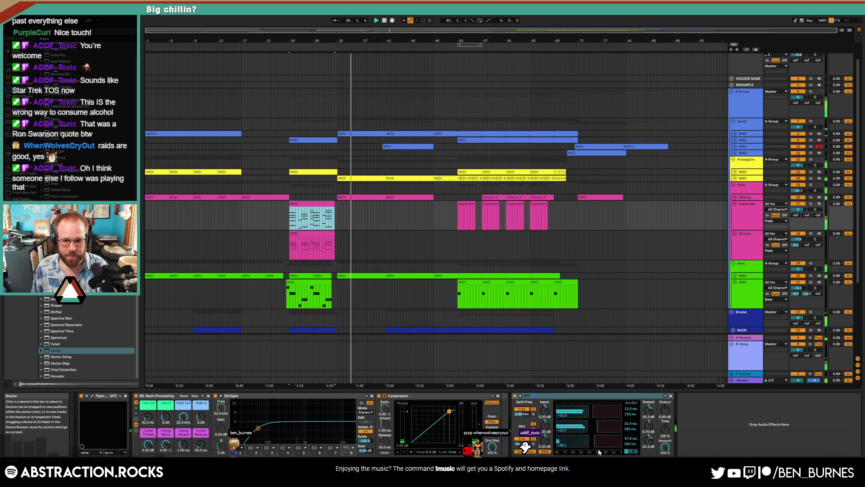
{"action": "key", "text": "a"}
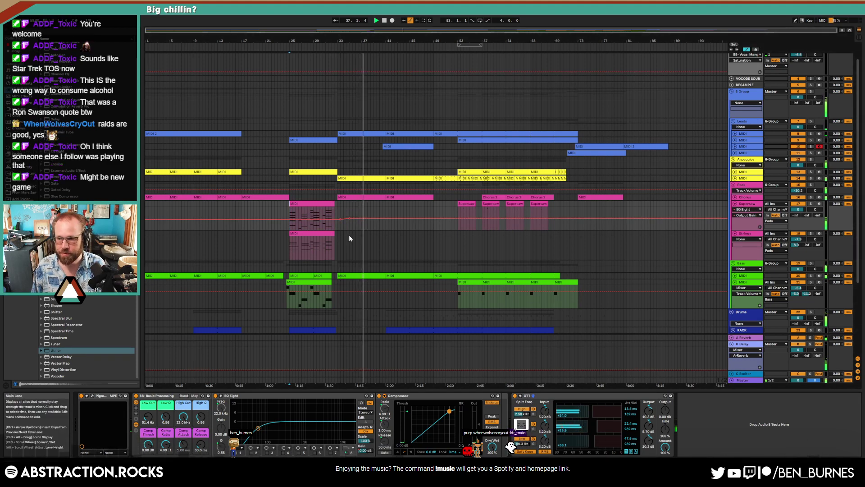
{"action": "left_click", "coordinate": [747, 283]}
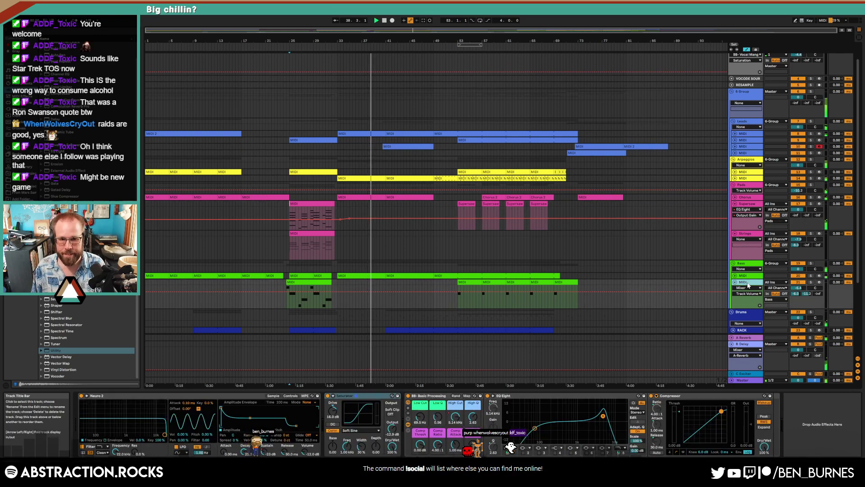
{"action": "key", "text": "a"}
Step: Unfold the third MIDI track of the Leads group and lower its track volume
{"action": "scroll", "coordinate": [569, 261], "scroll_direction": "down", "scroll_amount": 5}
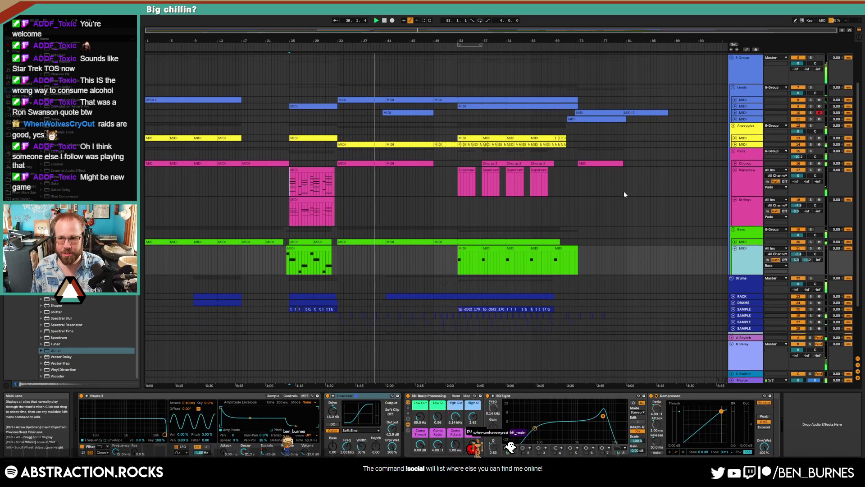
{"action": "scroll", "coordinate": [624, 196], "scroll_direction": "up", "scroll_amount": 3}
{"action": "scroll", "coordinate": [563, 190], "scroll_direction": "down", "scroll_amount": 1}
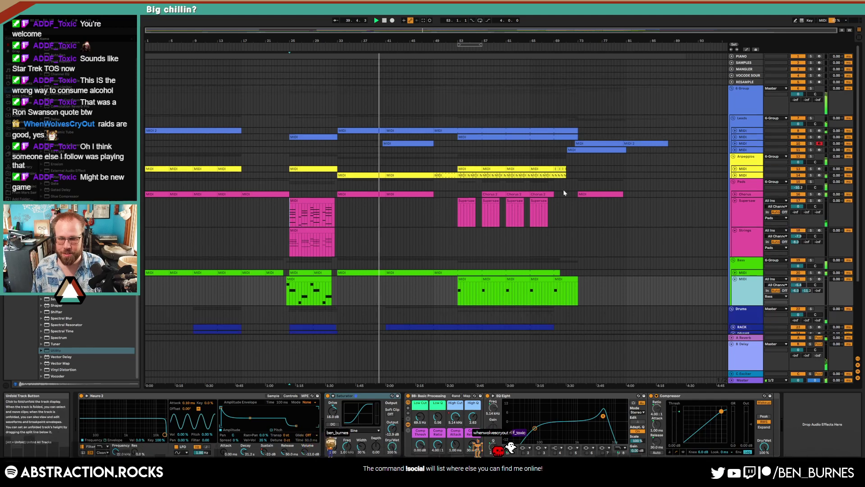
{"action": "scroll", "coordinate": [620, 315], "scroll_direction": "down", "scroll_amount": 3}
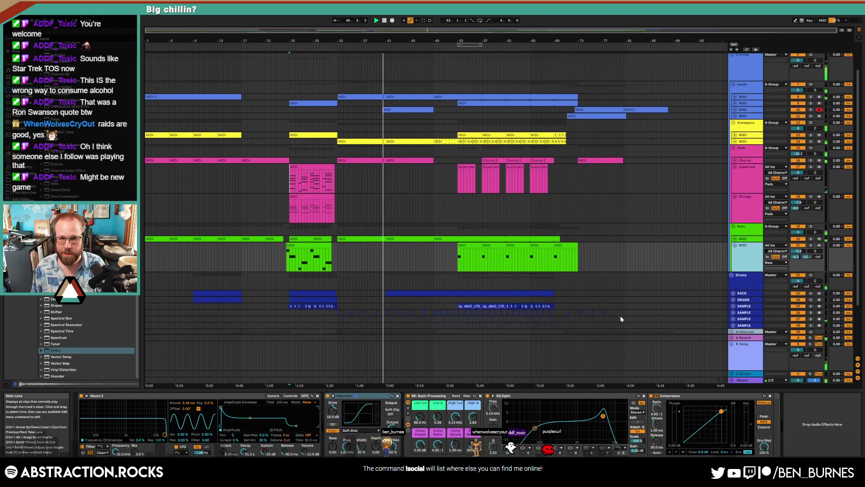
{"action": "scroll", "coordinate": [620, 315], "scroll_direction": "down", "scroll_amount": 1}
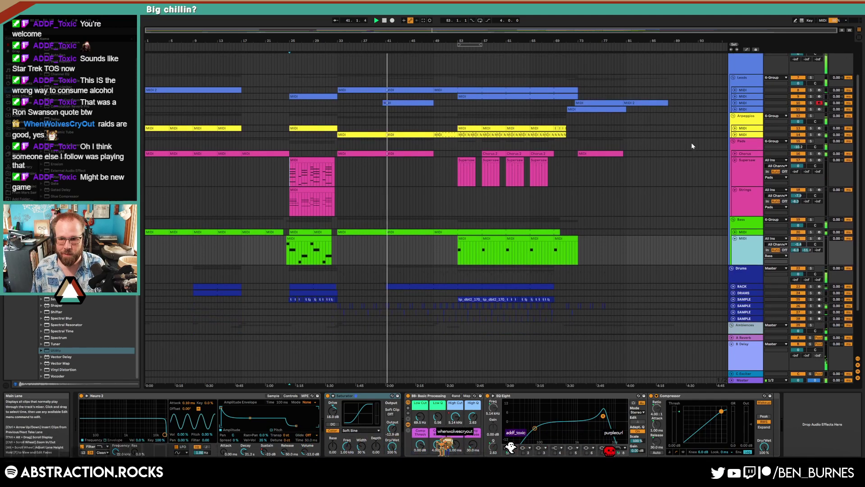
{"action": "left_click", "coordinate": [735, 103]}
{"action": "left_click_drag", "start_coordinate": [798, 108], "coordinate": [798, 114]}
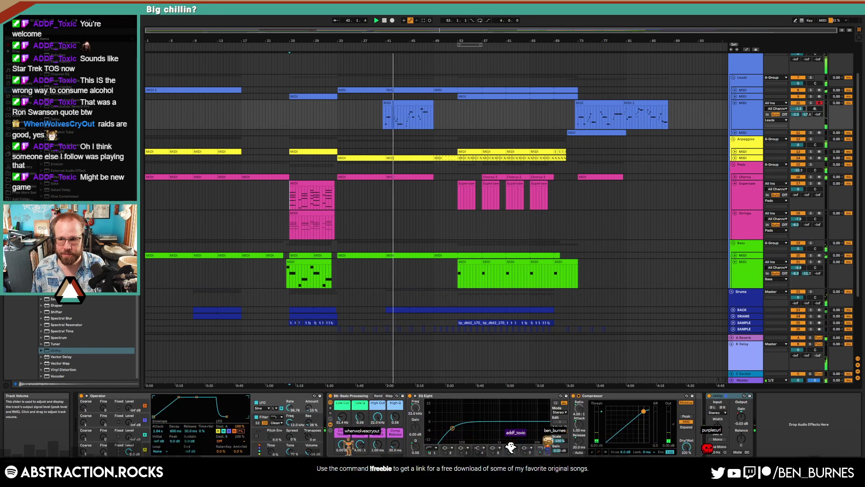
Step: Reset the third Leads track's pan to centre and add an Auto Pan at the end of its device chain
{"action": "key", "text": "a"}
{"action": "left_click_drag", "start_coordinate": [820, 111], "coordinate": [820, 116]}
{"action": "double_click", "coordinate": [819, 110]}
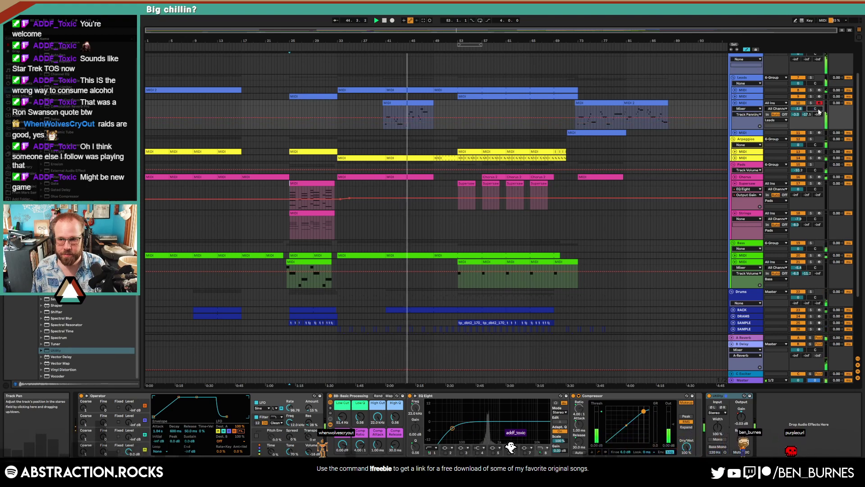
{"action": "left_click", "coordinate": [19, 90]}
{"action": "left_click_drag", "start_coordinate": [58, 55], "coordinate": [765, 429]}
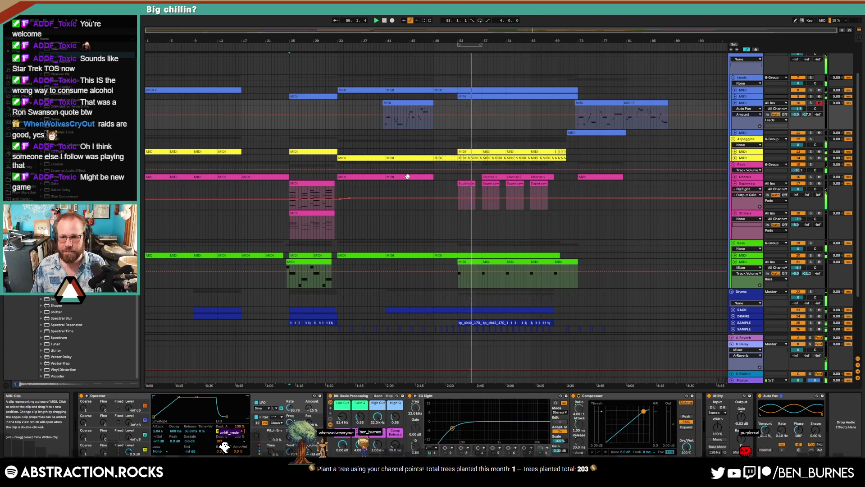
Step: Automate the Supersaw's EQ Eight output gain to dip at bar 53 and ramp back to 0 dB across the Supersaw clips
{"action": "left_click", "coordinate": [461, 184]}
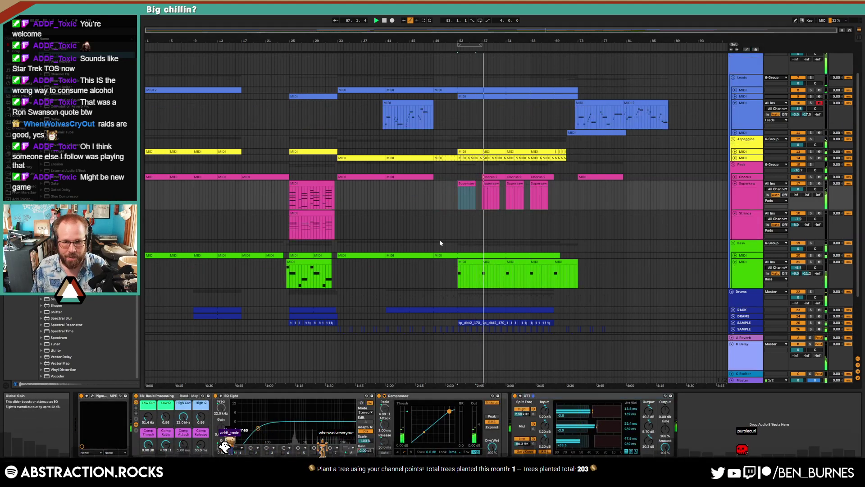
{"action": "left_click", "coordinate": [449, 198]}
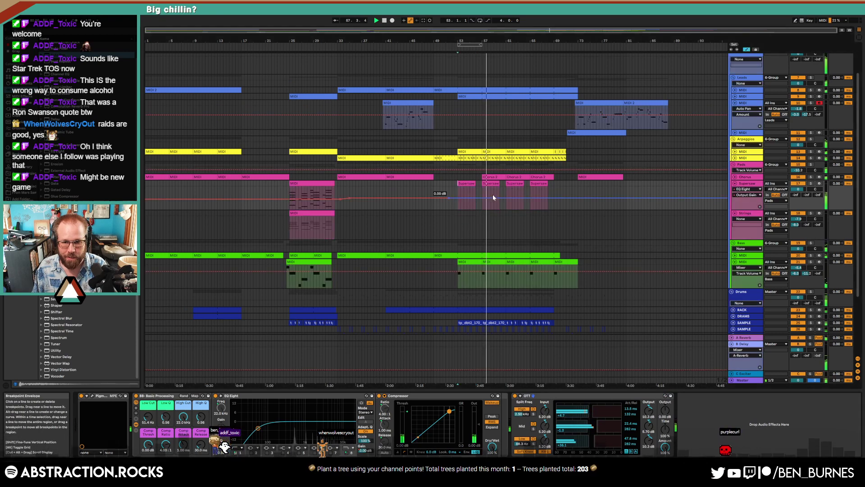
{"action": "left_click", "coordinate": [550, 197]}
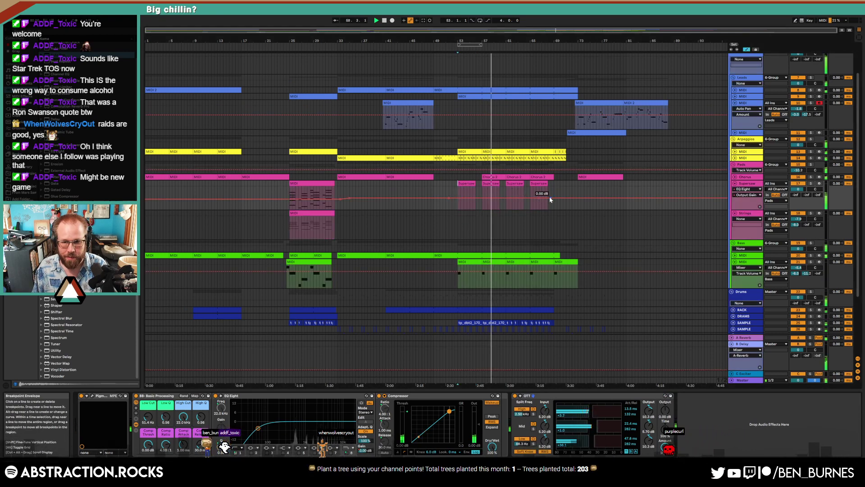
{"action": "left_click_drag", "start_coordinate": [454, 198], "coordinate": [458, 205]}
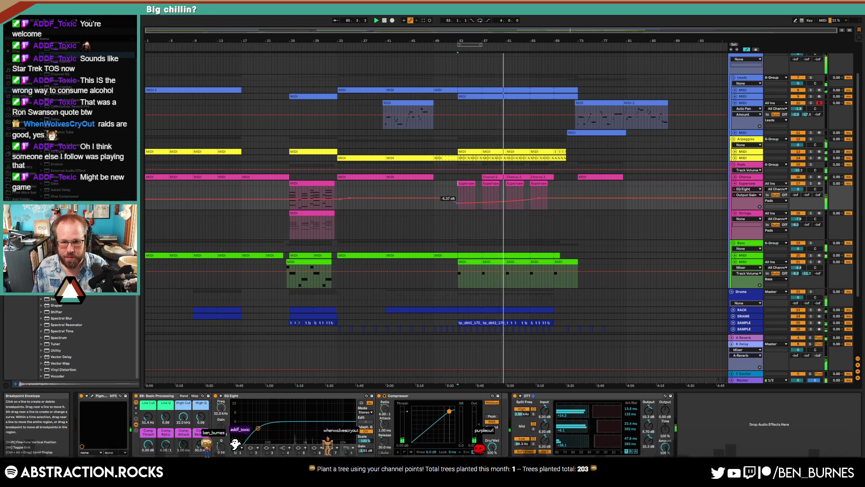
{"action": "key", "text": "a"}
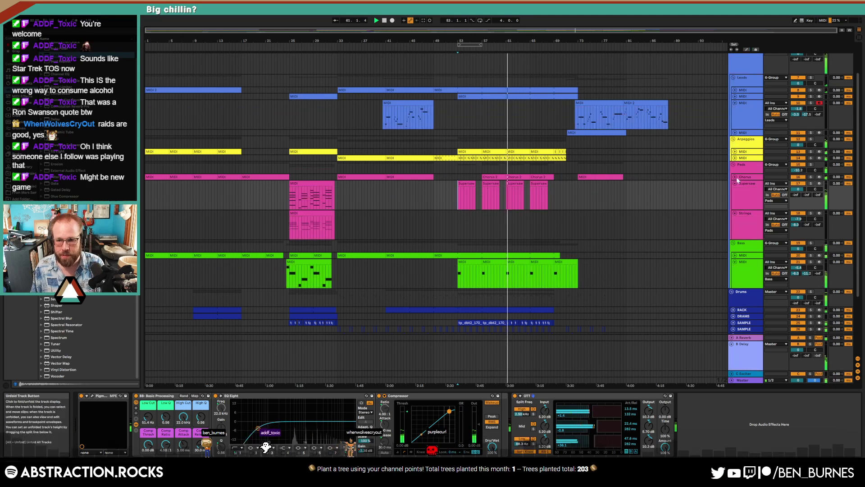
Step: Unfold the drum loop's SAMPLE track and raise its Low Cut automation just before bar 61
{"action": "scroll", "coordinate": [617, 266], "scroll_direction": "down", "scroll_amount": 3}
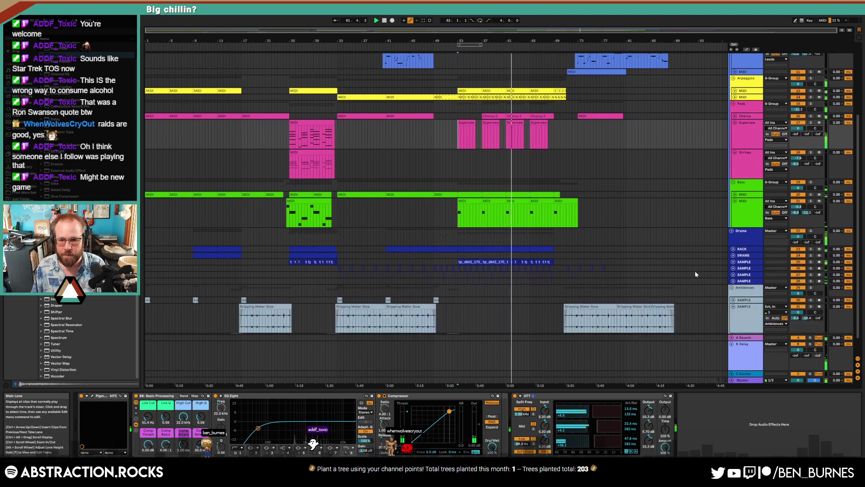
{"action": "left_click", "coordinate": [734, 261]}
{"action": "key", "text": "a"}
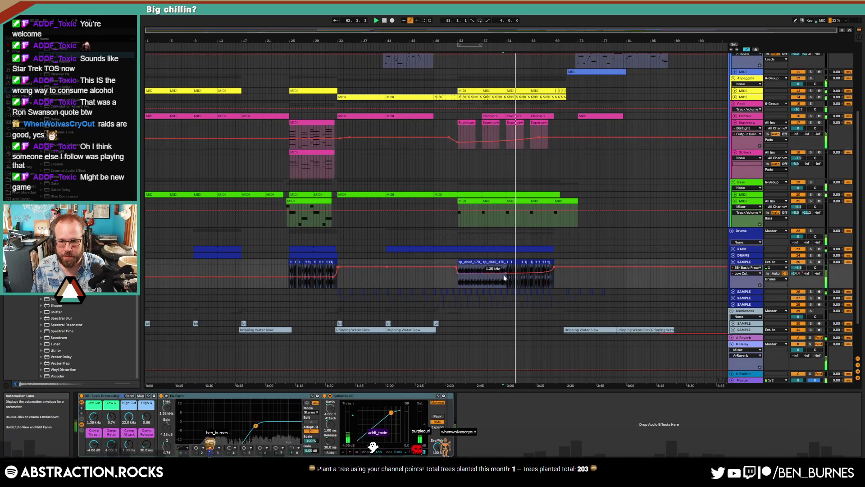
{"action": "scroll", "coordinate": [505, 274], "scroll_direction": "up", "scroll_amount": 5}
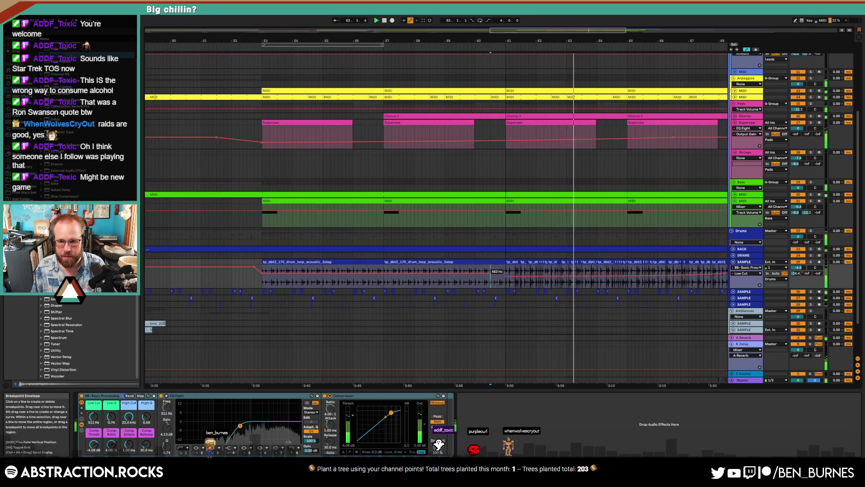
{"action": "left_click_drag", "start_coordinate": [490, 272], "coordinate": [490, 269]}
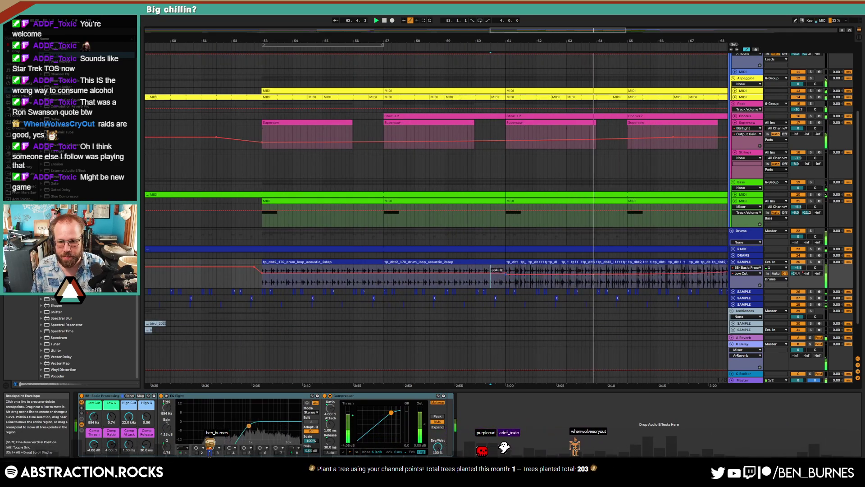
{"action": "scroll", "coordinate": [509, 275], "scroll_direction": "down", "scroll_amount": 3}
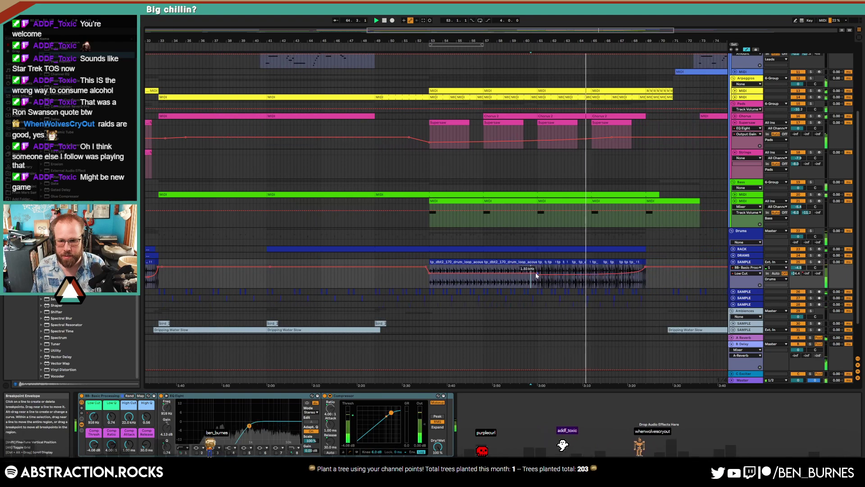
{"action": "left_click_drag", "start_coordinate": [534, 272], "coordinate": [534, 270]}
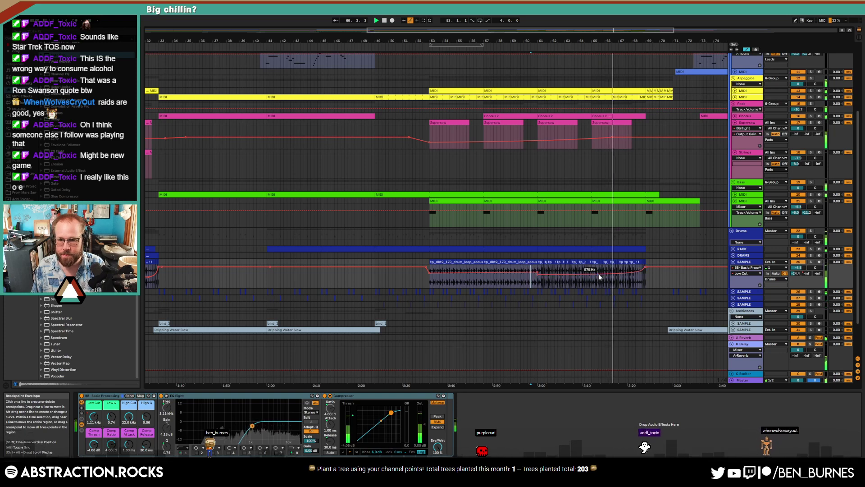
{"action": "scroll", "coordinate": [602, 274], "scroll_direction": "down", "scroll_amount": 3}
{"action": "scroll", "coordinate": [622, 280], "scroll_direction": "up", "scroll_amount": 2}
{"action": "key", "text": "a"}
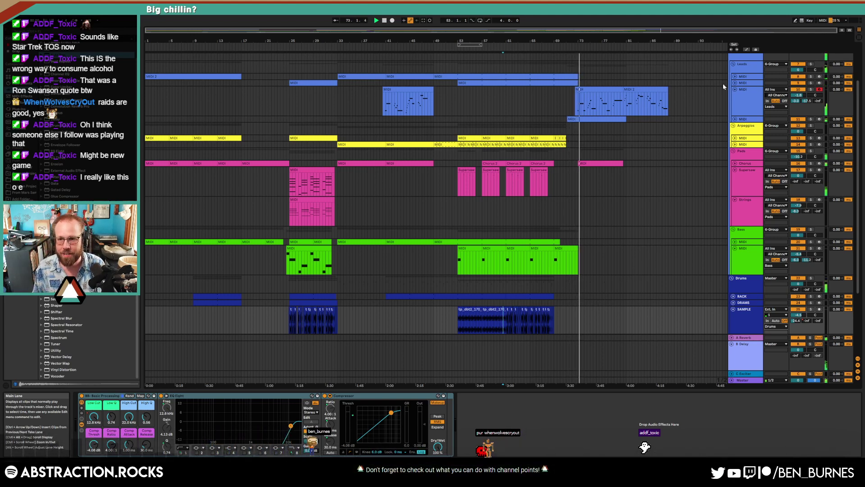
Step: In the third Leads track's clip near bar 73, move the opening C4 and G4 notes slightly earlier
{"action": "double_click", "coordinate": [579, 89]}
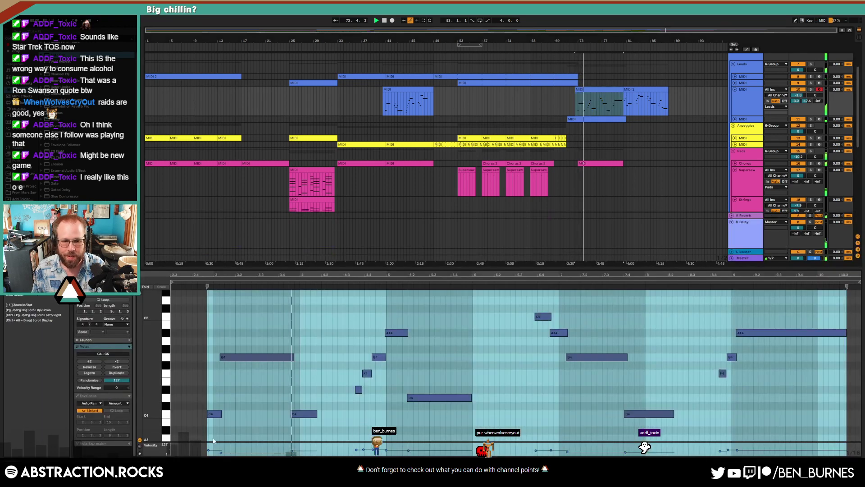
{"action": "left_click", "coordinate": [238, 357]}
{"action": "left_click_drag", "start_coordinate": [237, 358], "coordinate": [231, 357]}
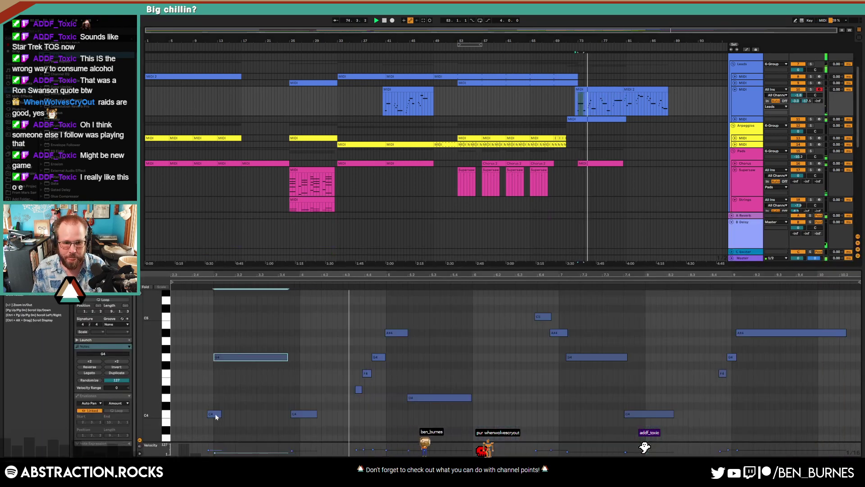
{"action": "left_click_drag", "start_coordinate": [215, 414], "coordinate": [210, 414]}
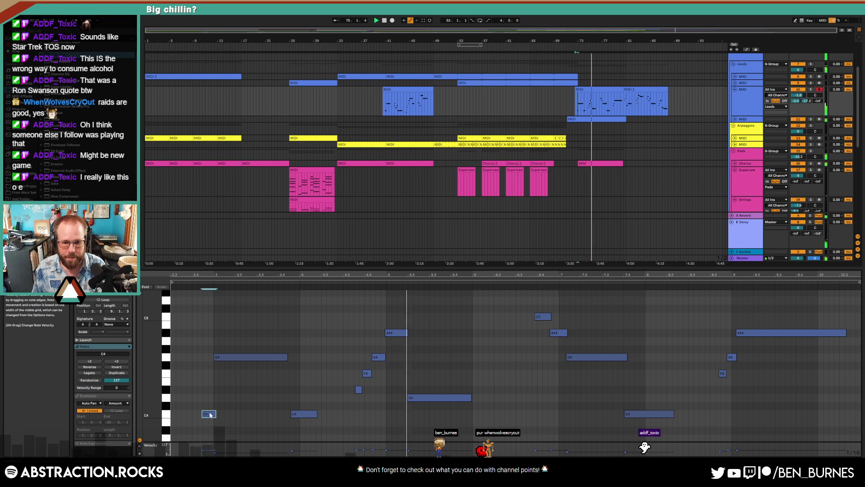
{"action": "key", "text": "shift+Tab"}
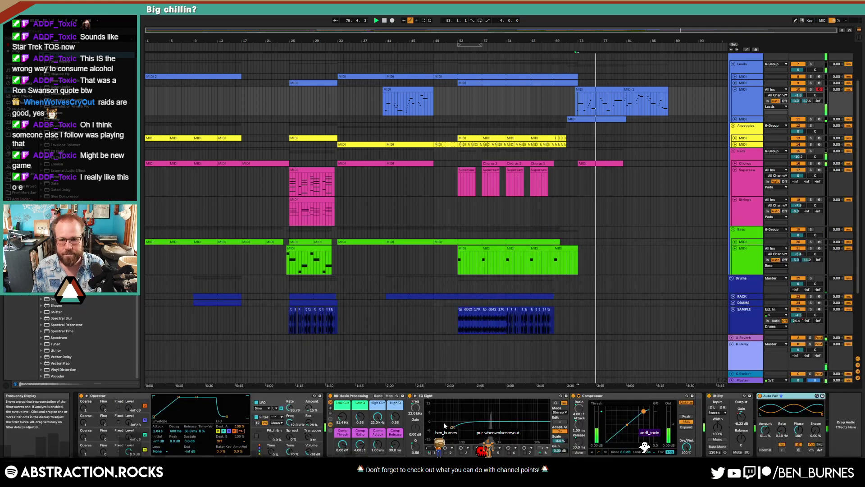
{"action": "key", "text": "shift+Tab"}
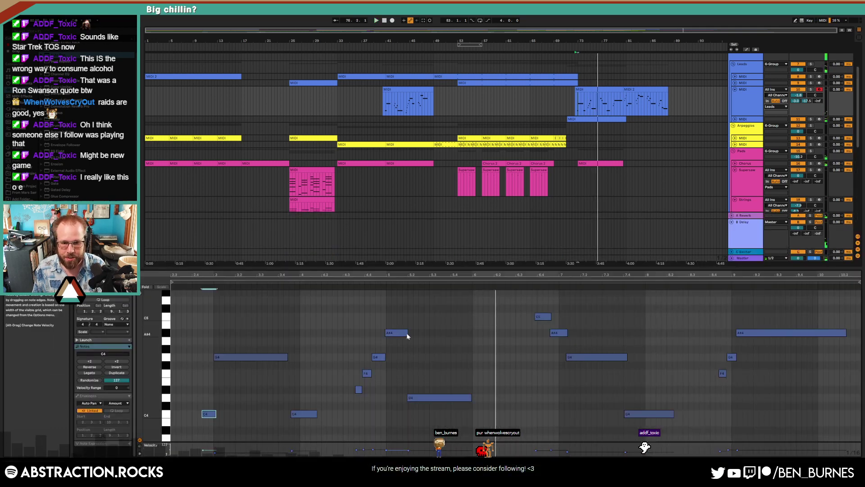
Step: Shorten the first A#4 note and add short G4 and D#4 notes leading into the D4 note, and replay the phrase
{"action": "left_click_drag", "start_coordinate": [407, 332], "coordinate": [399, 333]}
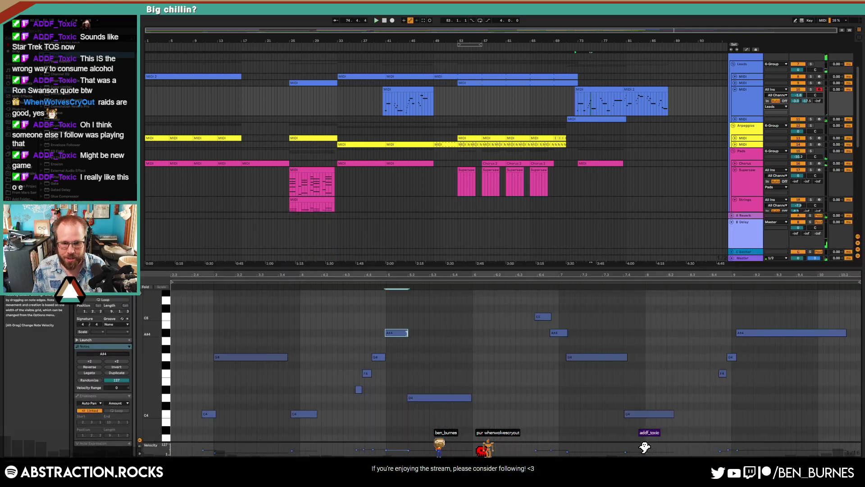
{"action": "double_click", "coordinate": [401, 356]}
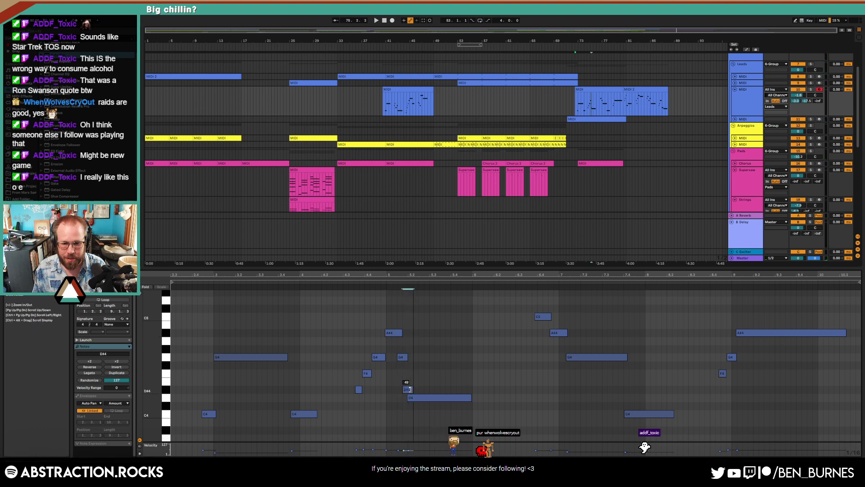
{"action": "left_click", "coordinate": [378, 282]}
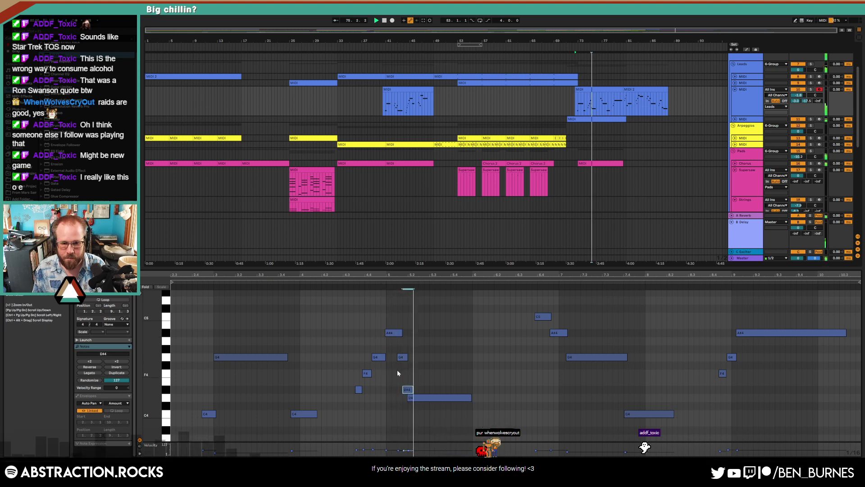
Step: Nudge the added short G4 and D#4 notes slightly later in the lead clip
{"action": "scroll", "coordinate": [411, 370], "scroll_direction": "up", "scroll_amount": 3}
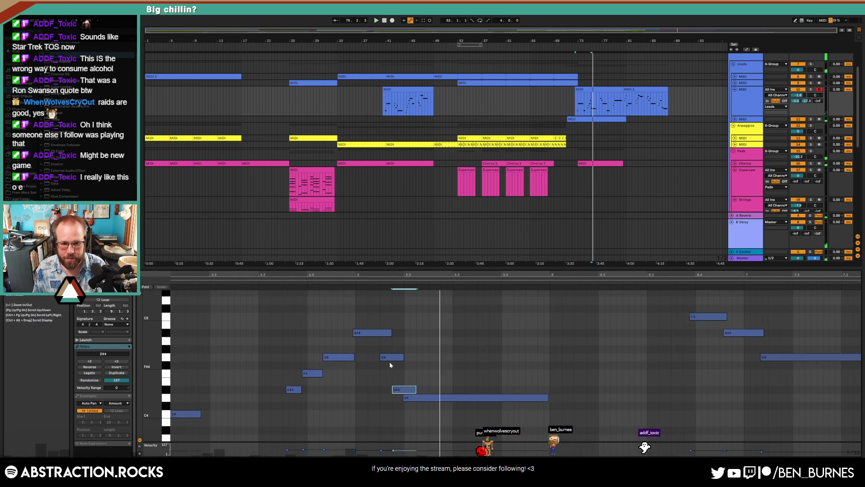
{"action": "left_click", "coordinate": [394, 356]}
{"action": "left_click_drag", "start_coordinate": [395, 358], "coordinate": [406, 359]}
{"action": "left_click_drag", "start_coordinate": [399, 389], "coordinate": [406, 389]}
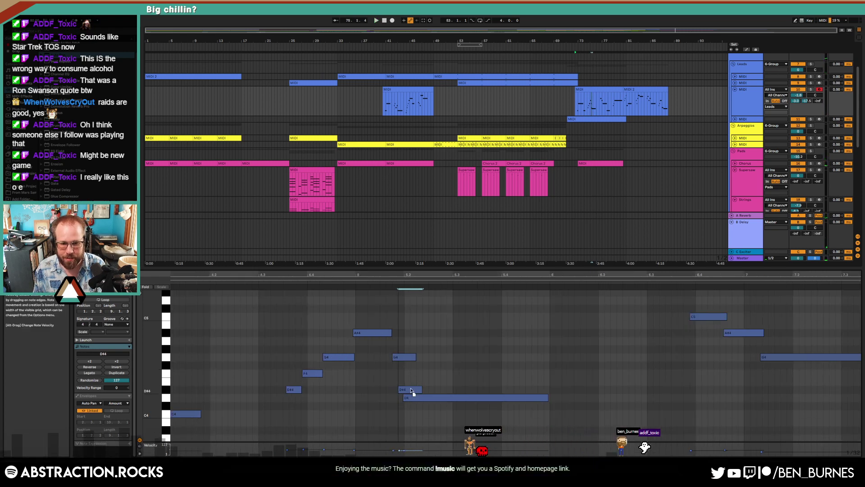
Step: Shift the short G4 and D#4 notes and the long D4 note later, and lengthen the preceding A#4 note toward them
{"action": "left_click_drag", "start_coordinate": [391, 332], "coordinate": [398, 333]}
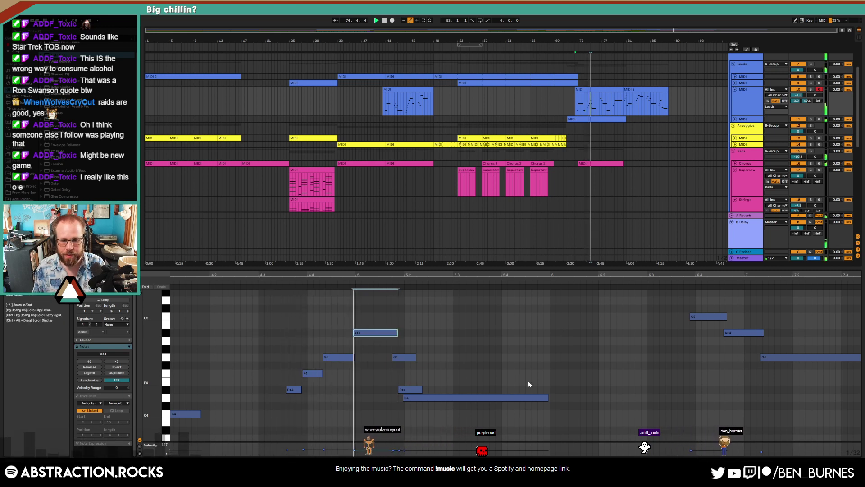
{"action": "key", "text": "space"}
{"action": "left_click_drag", "start_coordinate": [410, 348], "coordinate": [422, 401]}
{"action": "key", "text": "Right"}
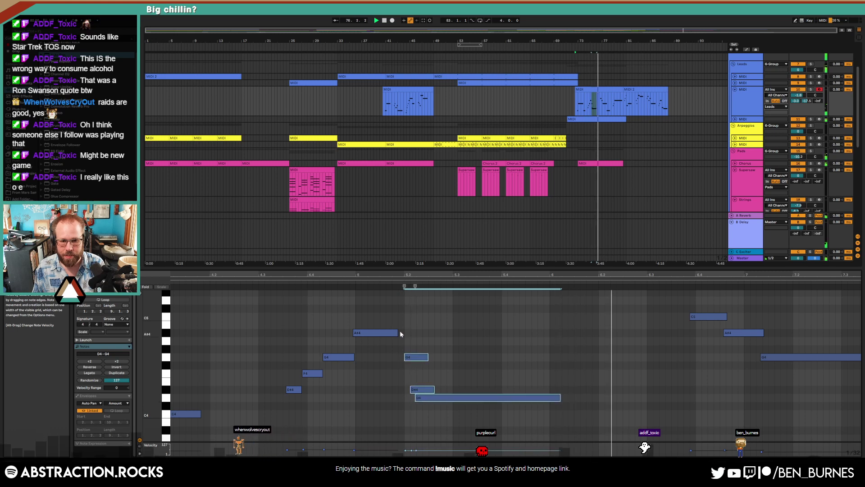
{"action": "left_click_drag", "start_coordinate": [399, 334], "coordinate": [410, 334]}
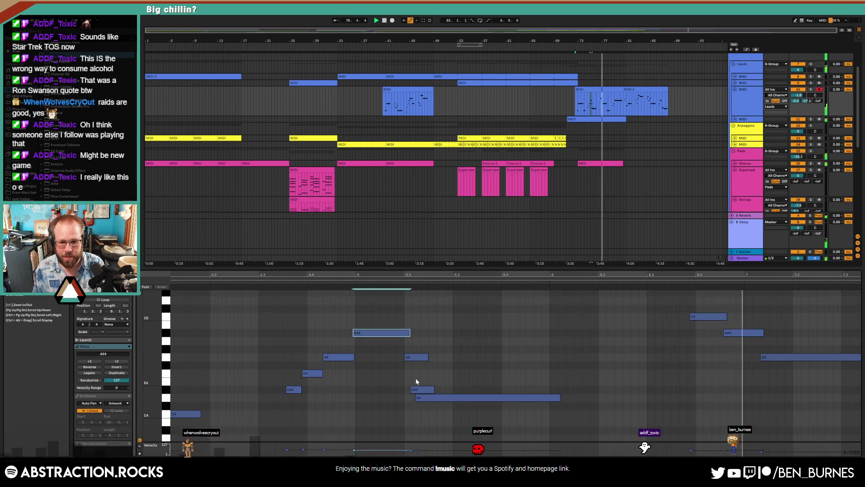
Step: Nudge the short D#4 and the long D4 note slightly later and replay the lead phrase through its following notes
{"action": "left_click_drag", "start_coordinate": [419, 390], "coordinate": [428, 397]}
{"action": "left_click", "coordinate": [274, 282]}
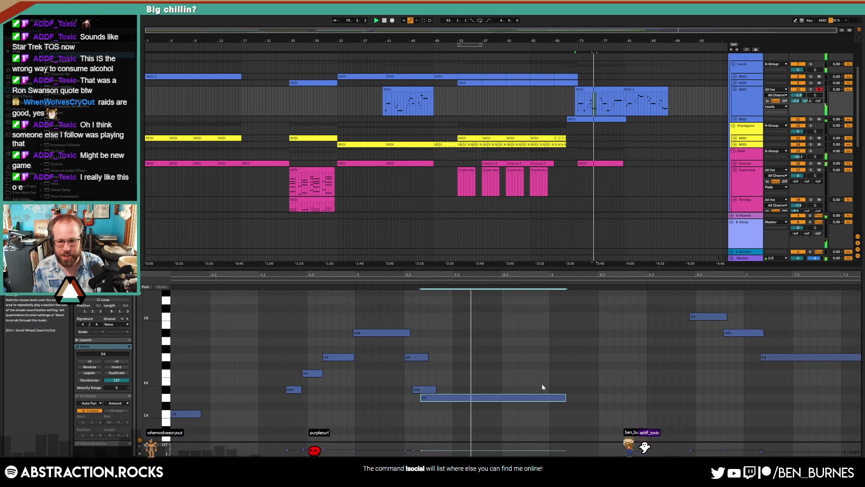
{"action": "left_click", "coordinate": [615, 342]}
{"action": "left_click_drag", "start_coordinate": [638, 273], "coordinate": [343, 274]}
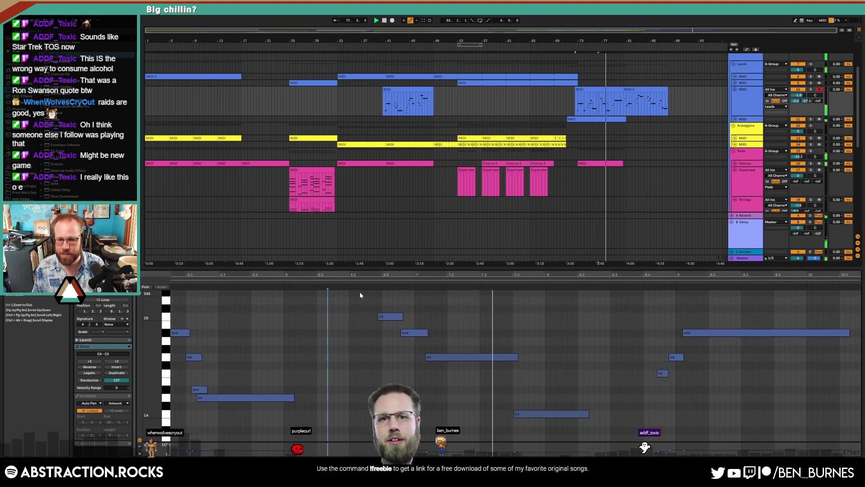
Step: Switch from the note editor to the device chain and fold the Supersaw and Strings tracks
{"action": "key", "text": "shift+Tab"}
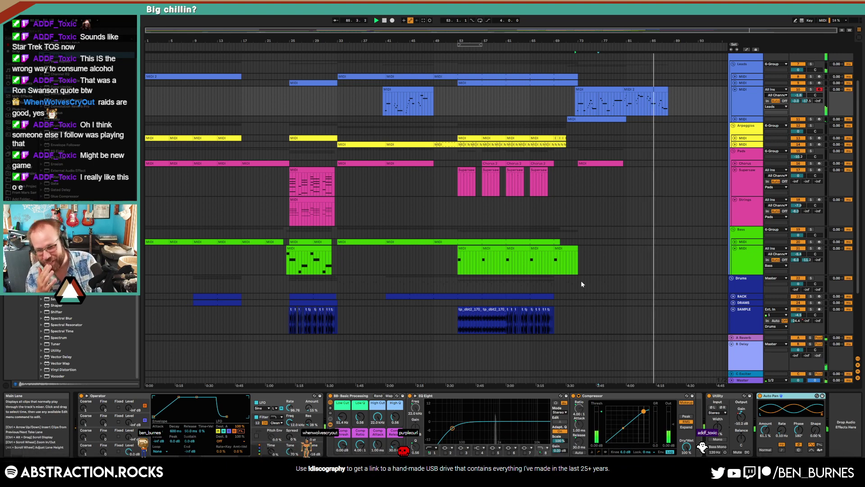
{"action": "left_click", "coordinate": [734, 170]}
{"action": "left_click", "coordinate": [735, 176]}
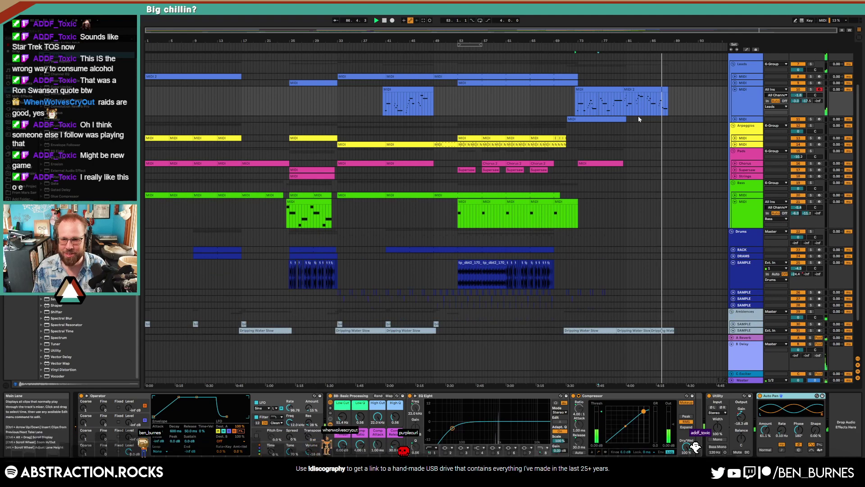
Step: Unfold the fourth Leads track, add a falling High Cut automation curve near its clip's end around bar 80, and replay from there
{"action": "left_click", "coordinate": [734, 119]}
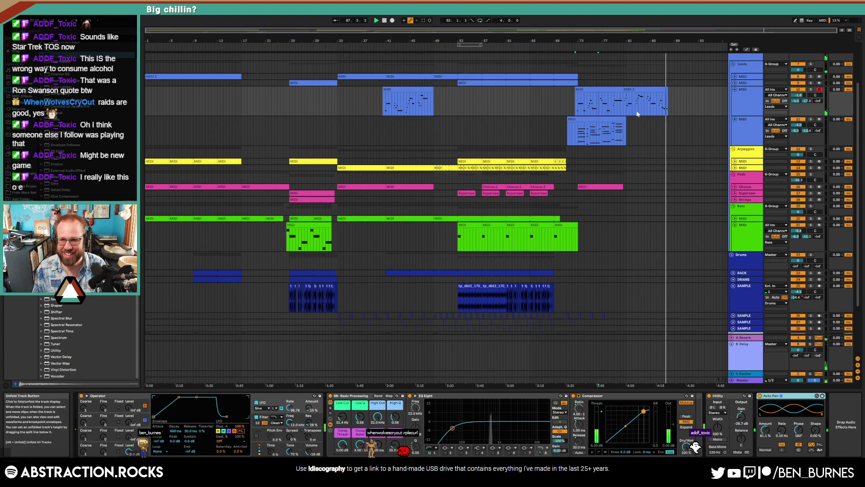
{"action": "left_click", "coordinate": [747, 129]}
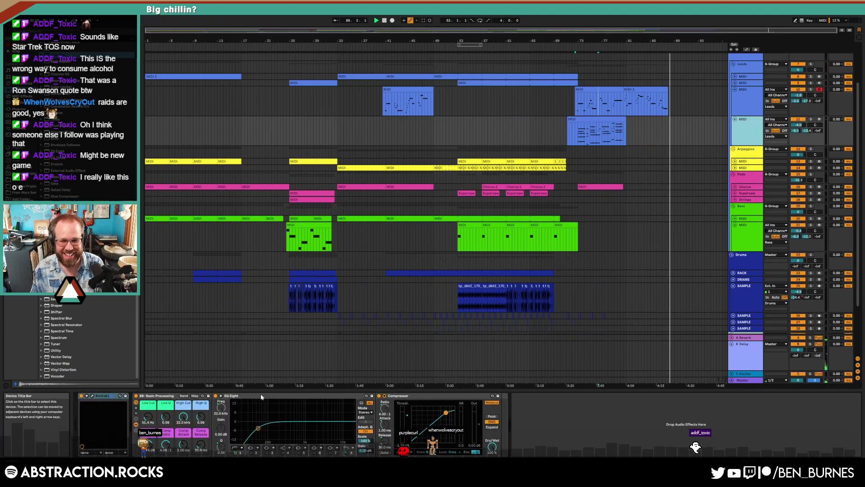
{"action": "left_click", "coordinate": [183, 417]}
{"action": "key", "text": "a"}
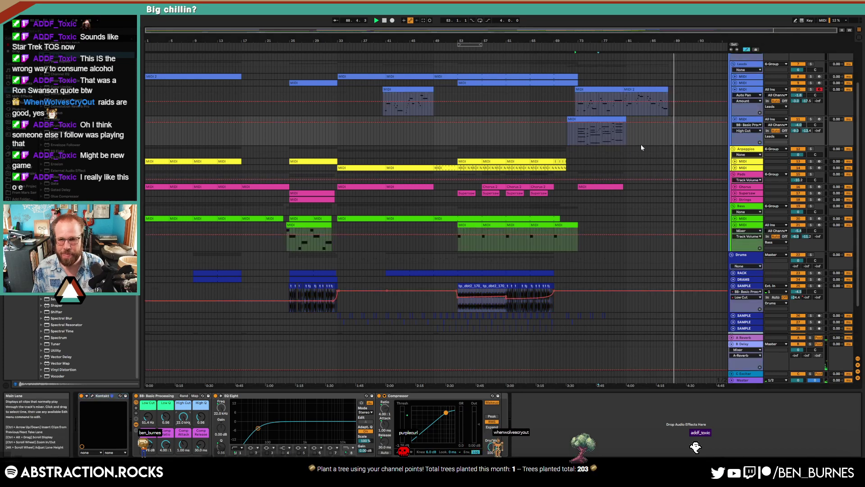
{"action": "scroll", "coordinate": [641, 144], "scroll_direction": "up", "scroll_amount": 5, "text": "ctrl"}
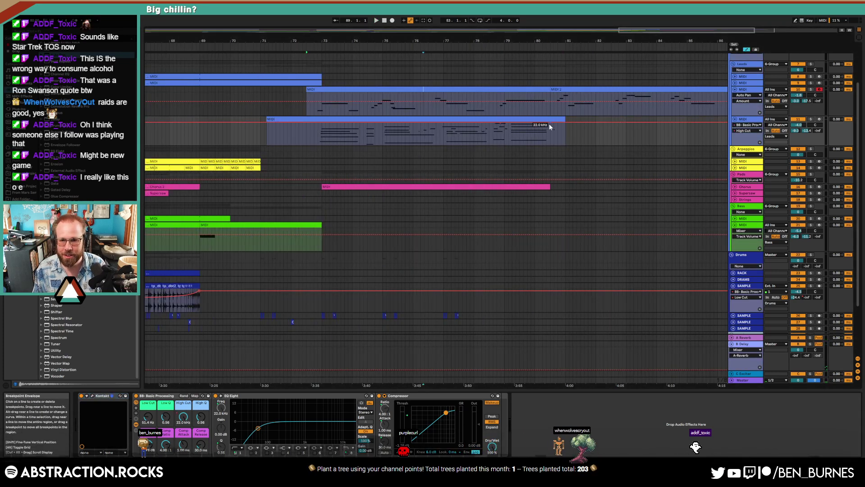
{"action": "left_click_drag", "start_coordinate": [550, 122], "coordinate": [550, 128]}
{"action": "left_click", "coordinate": [496, 135]}
{"action": "key", "text": "space"}
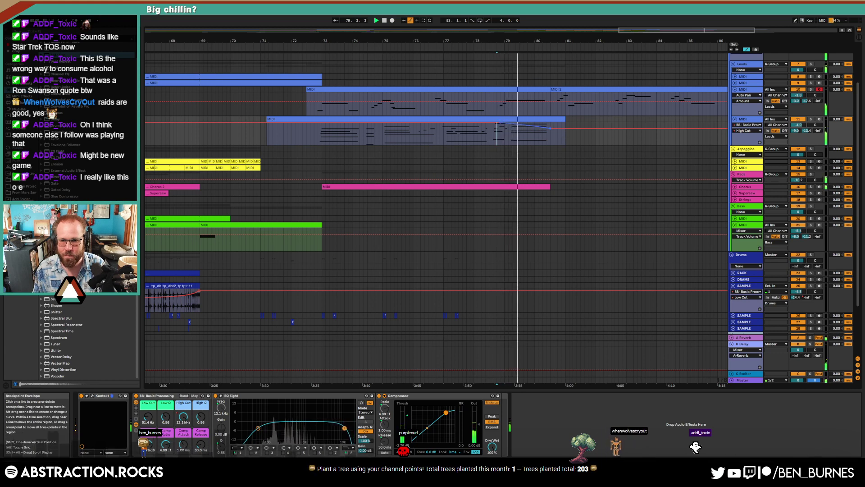
Step: Unfold the Chorus track, curve its High Cut automation down to about 1 kHz at the last clip's end, and replay that passage
{"action": "left_click", "coordinate": [733, 187]}
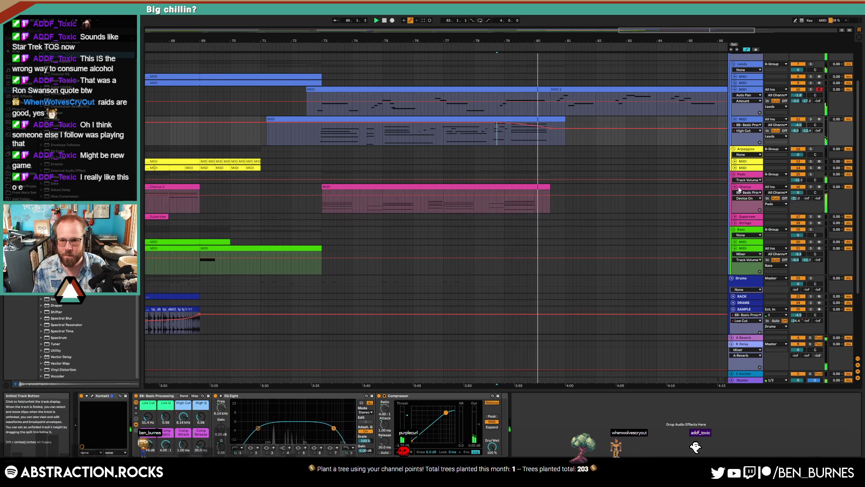
{"action": "left_click", "coordinate": [184, 416]}
{"action": "left_click", "coordinate": [479, 192]}
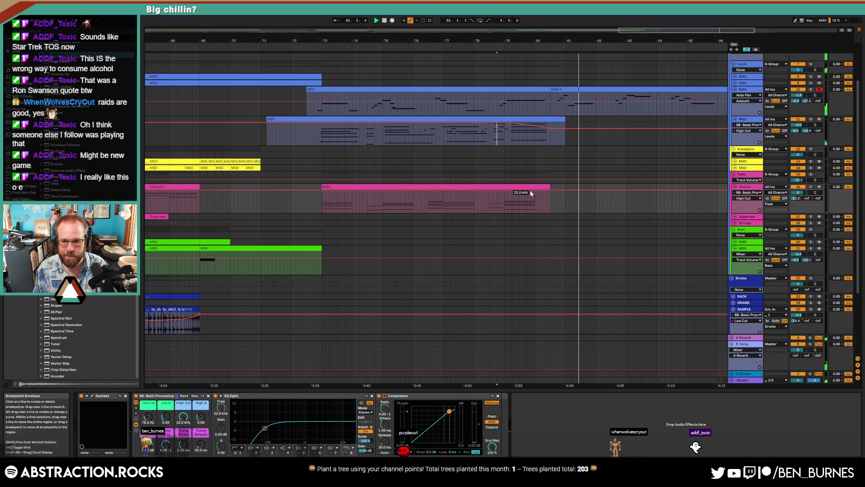
{"action": "mouse_move", "coordinate": [535, 191]}
{"action": "left_mouse_down"}
{"action": "mouse_move", "coordinate": [535, 199]}
{"action": "mouse_move", "coordinate": [518, 191]}
{"action": "left_mouse_up"}
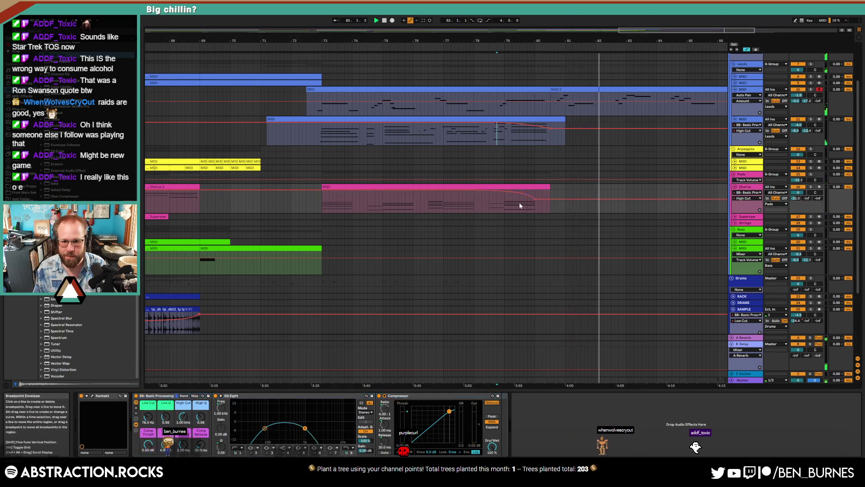
{"action": "key", "text": "space"}
{"action": "left_click", "coordinate": [481, 203]}
{"action": "key", "text": "space"}
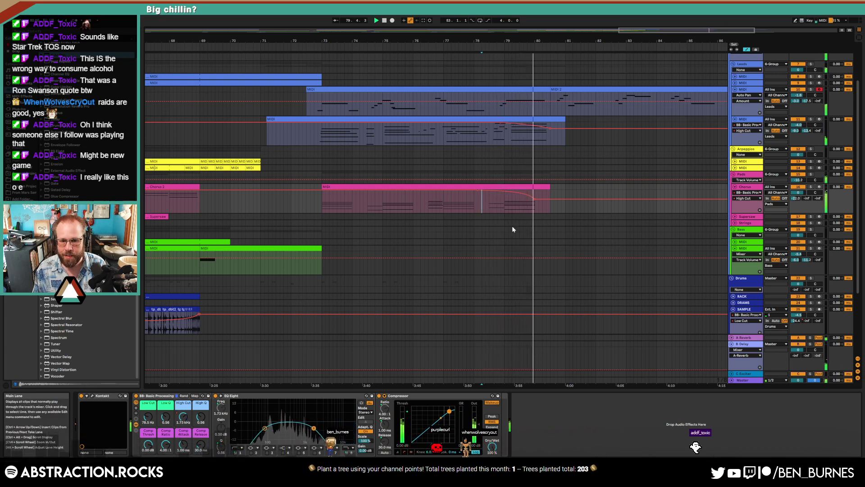
Step: Show the whole song, hide the automation, and fold the open Leads, Chorus, Bass, drum loop and water ambience tracks
{"action": "scroll", "coordinate": [663, 214], "scroll_direction": "down", "scroll_amount": 2}
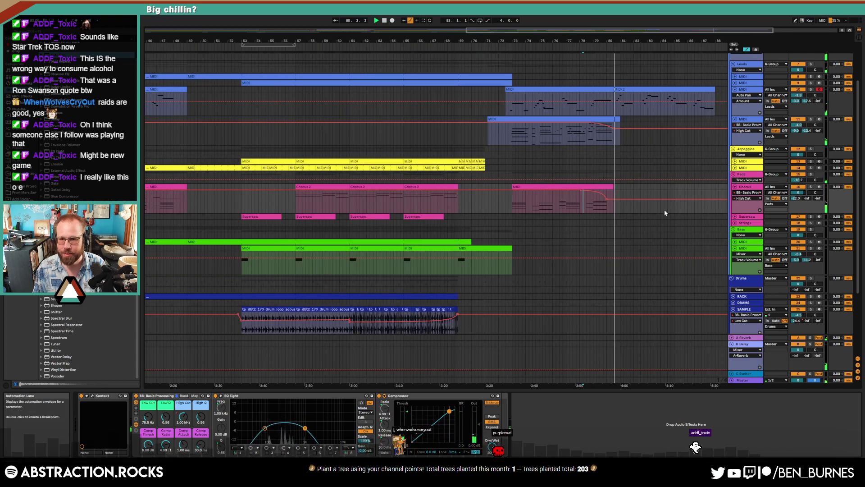
{"action": "scroll", "coordinate": [651, 156], "scroll_direction": "down", "scroll_amount": 2}
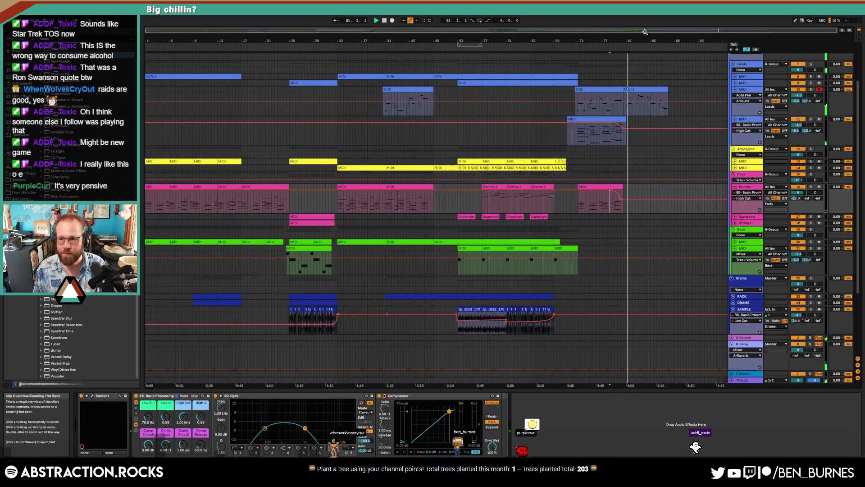
{"action": "key", "text": "super+a"}
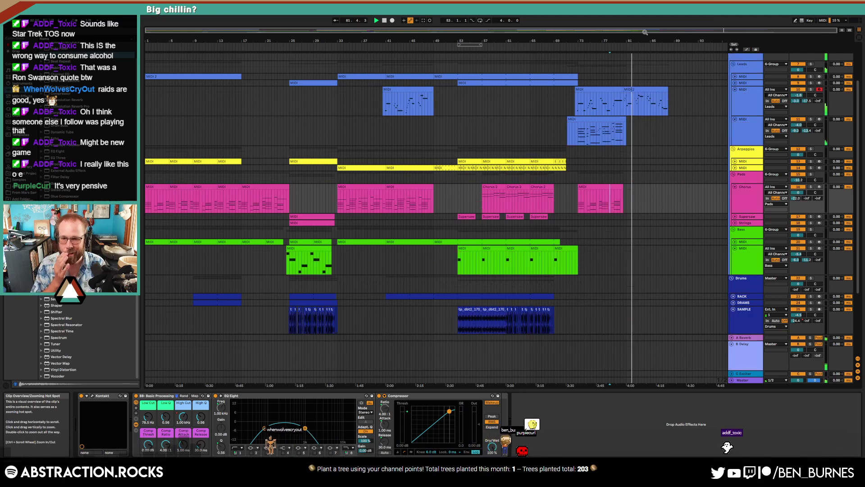
{"action": "left_click", "coordinate": [734, 89]}
{"action": "left_click", "coordinate": [735, 95]}
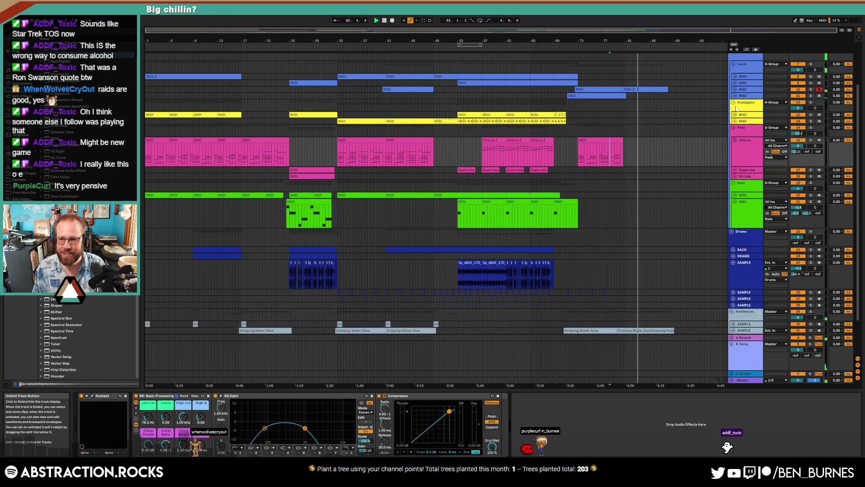
{"action": "left_click", "coordinate": [733, 139]}
{"action": "left_click", "coordinate": [734, 179]}
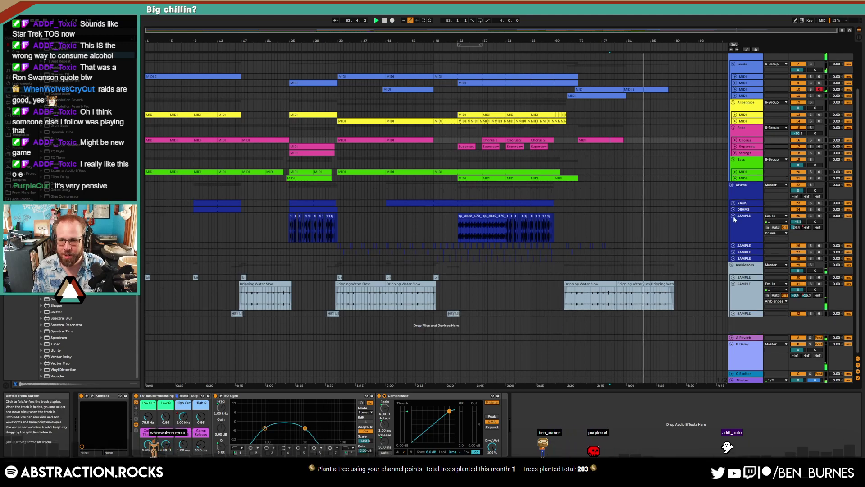
{"action": "left_click", "coordinate": [734, 215]}
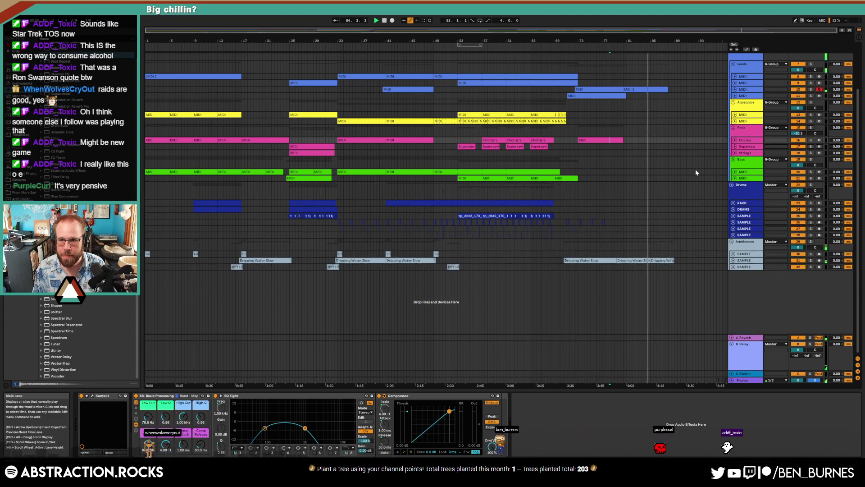
Step: Unfold the third Leads track and extend its last clip to just before bar 89, level with the dripping water clip's end
{"action": "scroll", "coordinate": [674, 164], "scroll_direction": "up", "scroll_amount": 3}
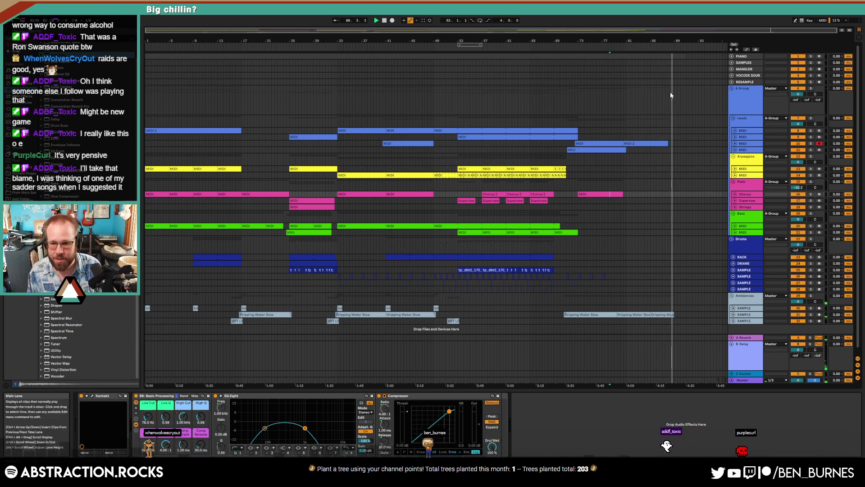
{"action": "left_click", "coordinate": [735, 143]}
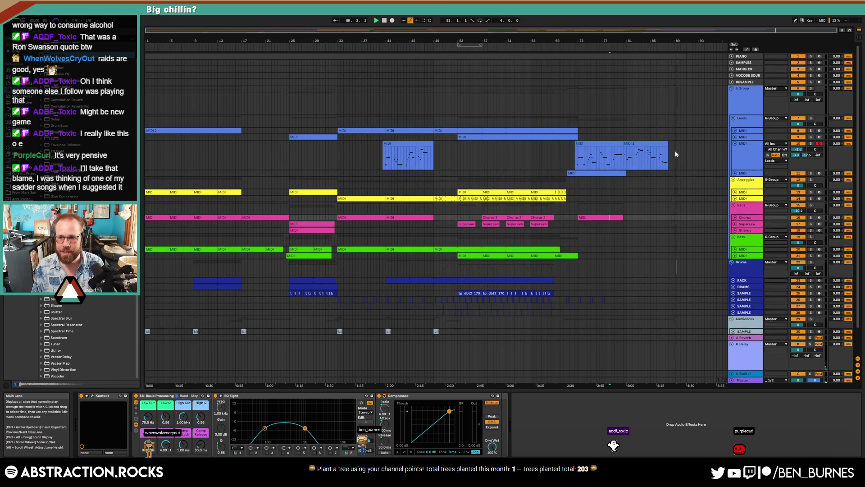
{"action": "left_click_drag", "start_coordinate": [668, 145], "coordinate": [675, 144]}
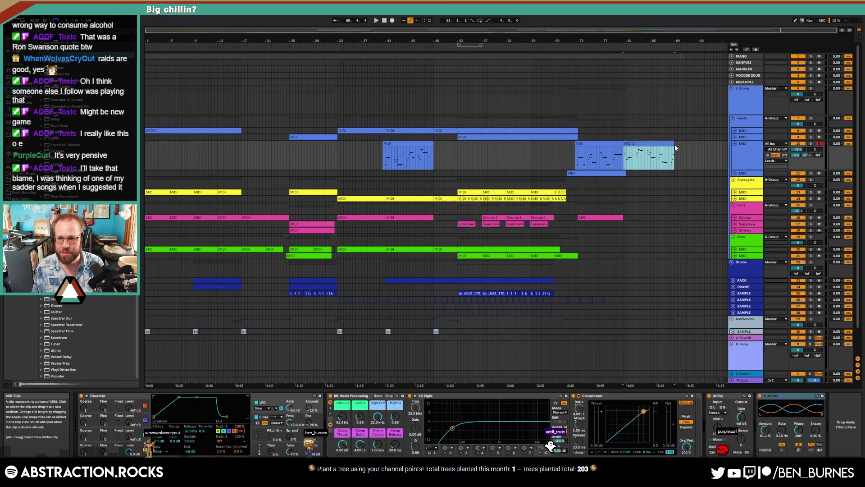
{"action": "key", "text": "space"}
{"action": "scroll", "coordinate": [677, 149], "scroll_direction": "up", "scroll_amount": 4}
Step: Delete the four rising notes at the end of the extended lead clip, lengthen its final D4 note, and replay the ending
{"action": "double_click", "coordinate": [658, 144]}
{"action": "left_click_drag", "start_coordinate": [805, 425], "coordinate": [859, 318]}
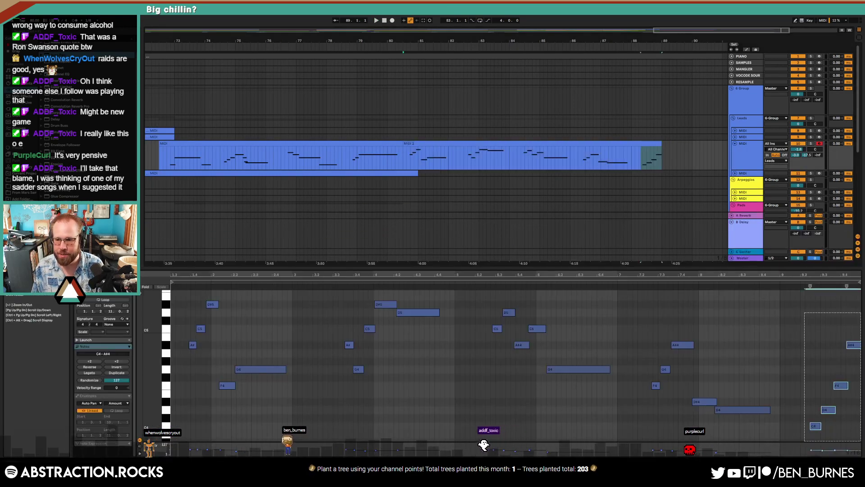
{"action": "key", "text": "Delete"}
{"action": "left_click_drag", "start_coordinate": [770, 410], "coordinate": [818, 411]}
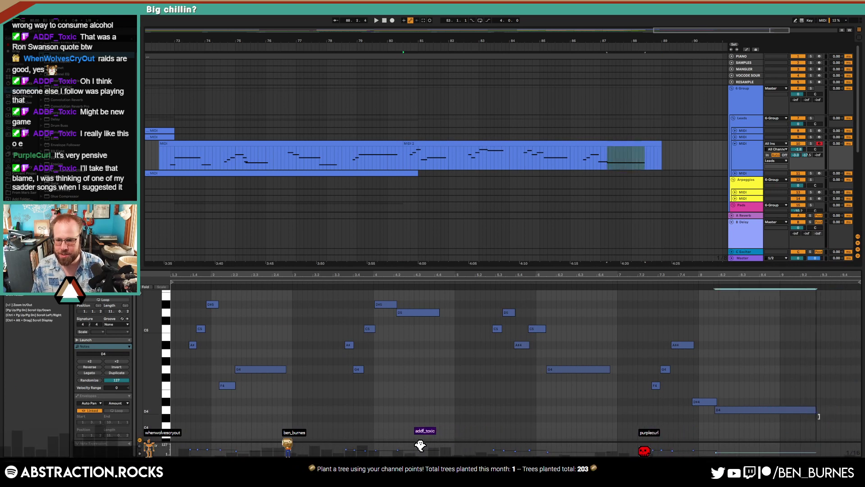
{"action": "left_click", "coordinate": [596, 168]}
{"action": "key", "text": "space"}
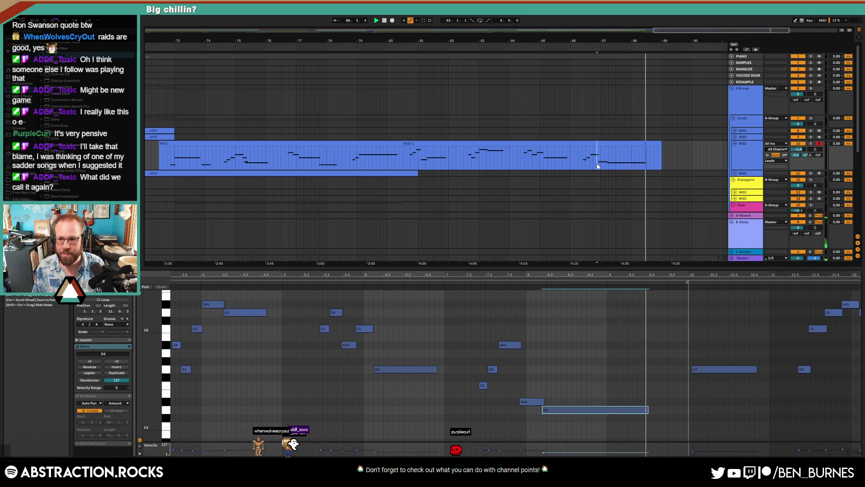
Step: Show the full song, stop playback after the ending, return to the device view, and fold the third Leads track
{"action": "key", "text": "a"}
{"action": "key", "text": "a"}
{"action": "key", "text": "w"}
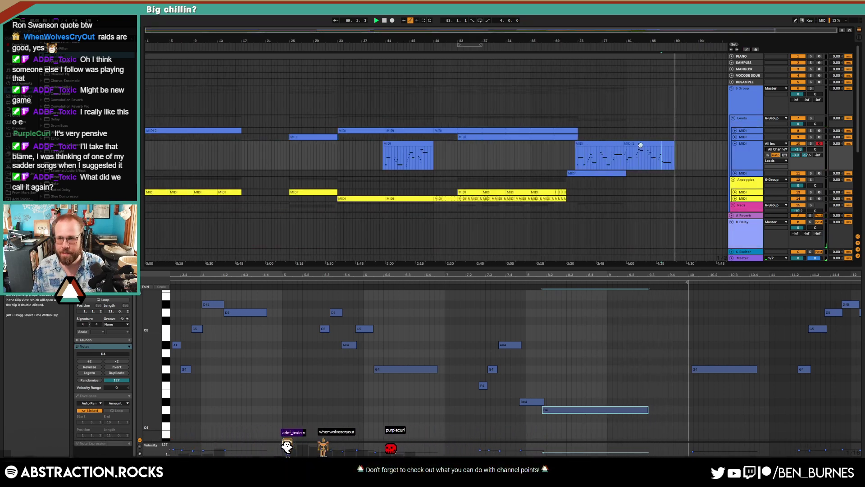
{"action": "left_click", "coordinate": [679, 57]}
{"action": "key", "text": "space"}
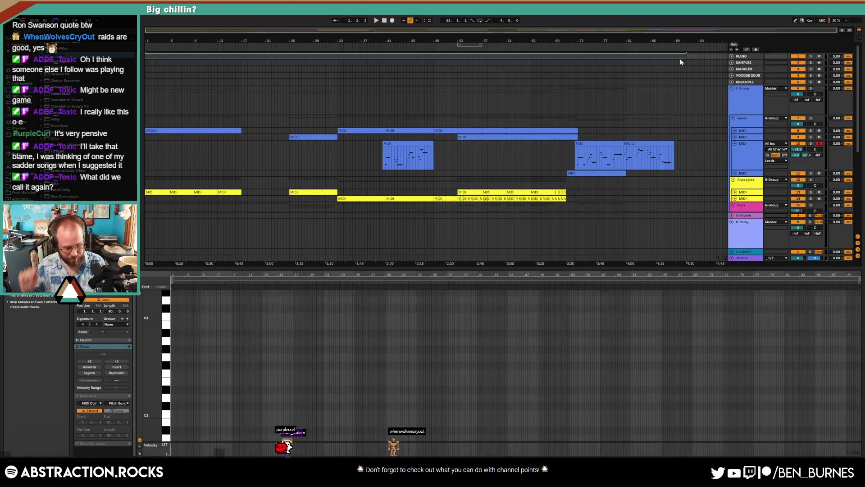
{"action": "left_click", "coordinate": [679, 56]}
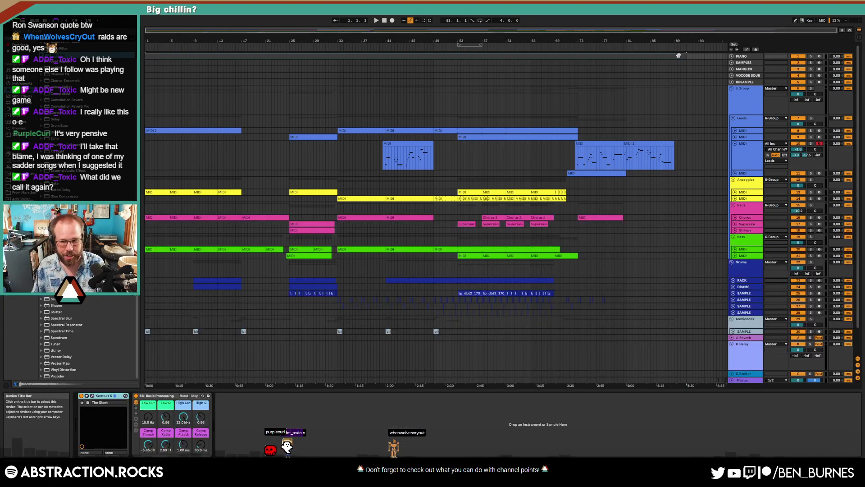
{"action": "left_click", "coordinate": [735, 143]}
Step: Switch to the Twitch browser window, start the open live stream, and copy the channel name from its address
{"action": "mouse_move", "coordinate": [67, 477]}
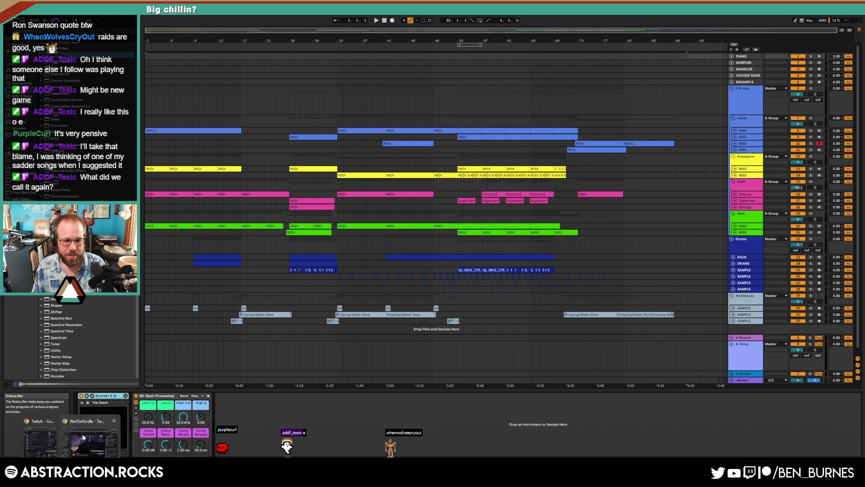
{"action": "left_click", "coordinate": [38, 433]}
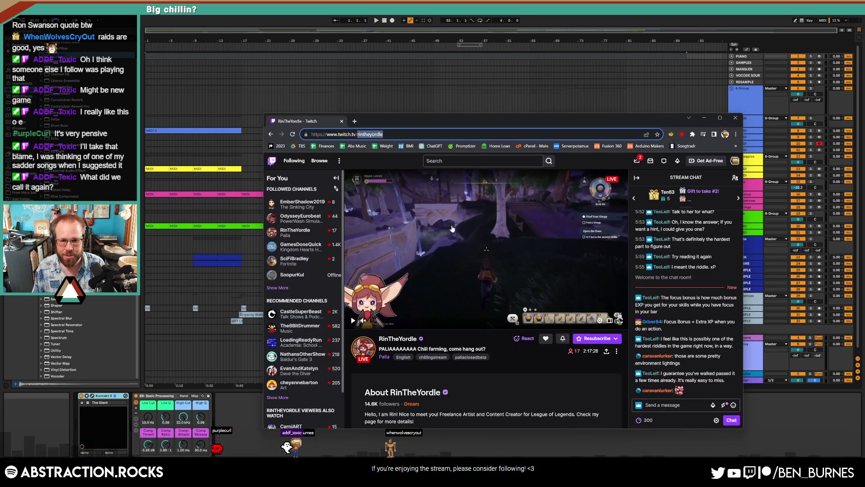
{"action": "left_click", "coordinate": [353, 320]}
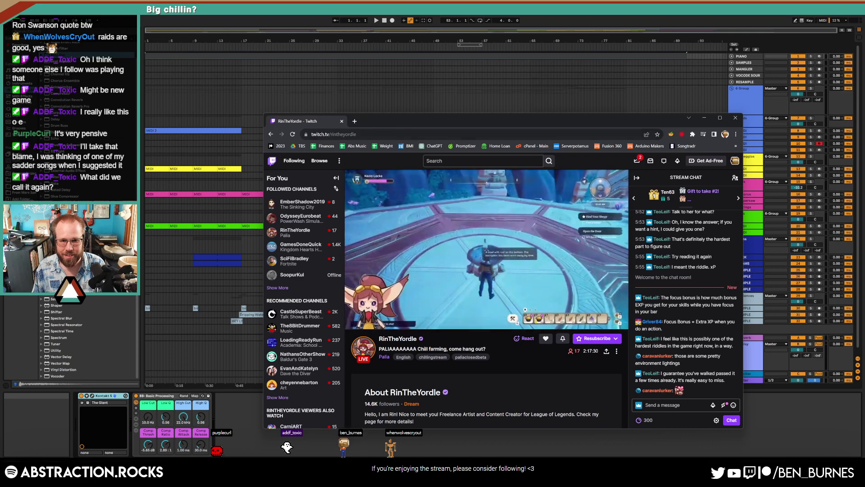
{"action": "double_click", "coordinate": [370, 134]}
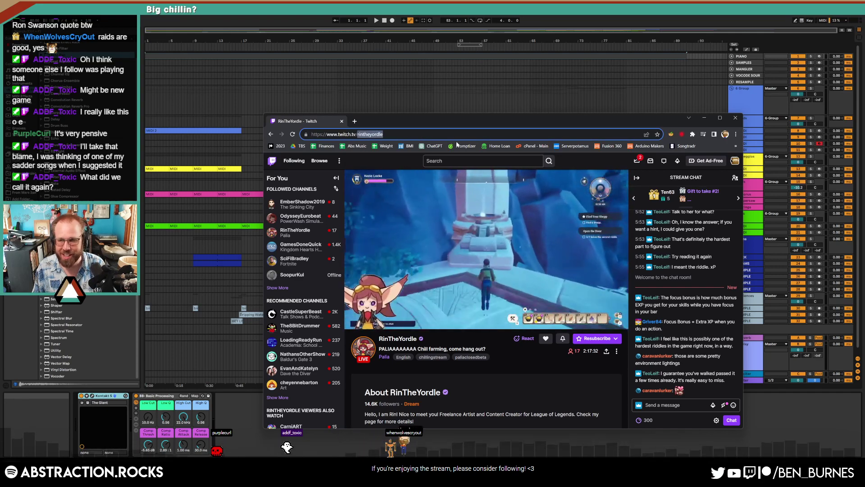
{"action": "key", "text": "alt+Tab"}
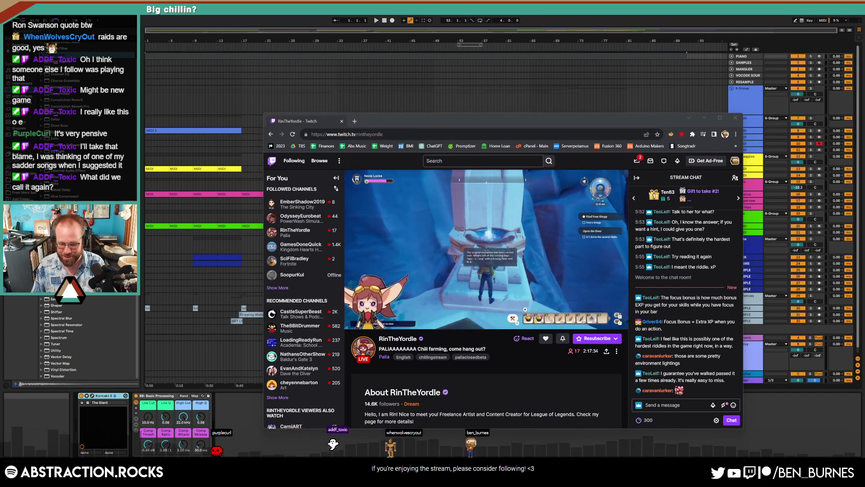